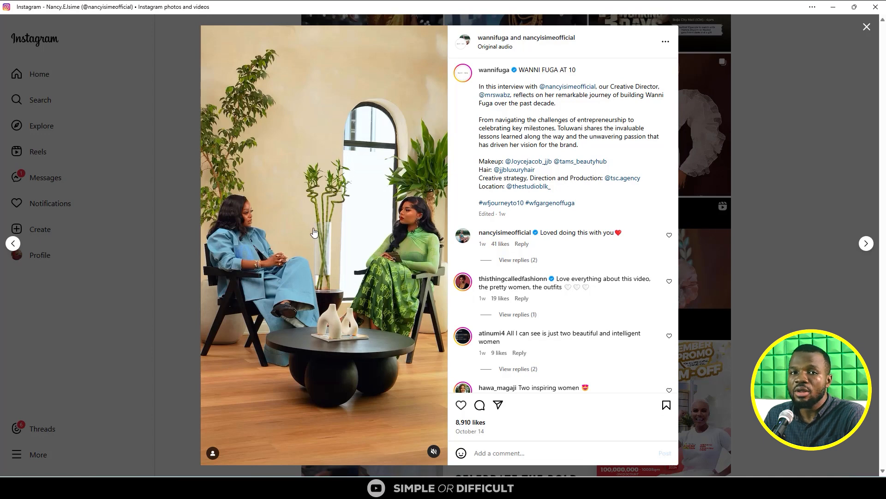
- Close the open Instagram post, minimize the Instagram window, and close the preview of Screenshot 2024-10-17 210454.png
{"action": "left_click", "coordinate": [847, 57]}
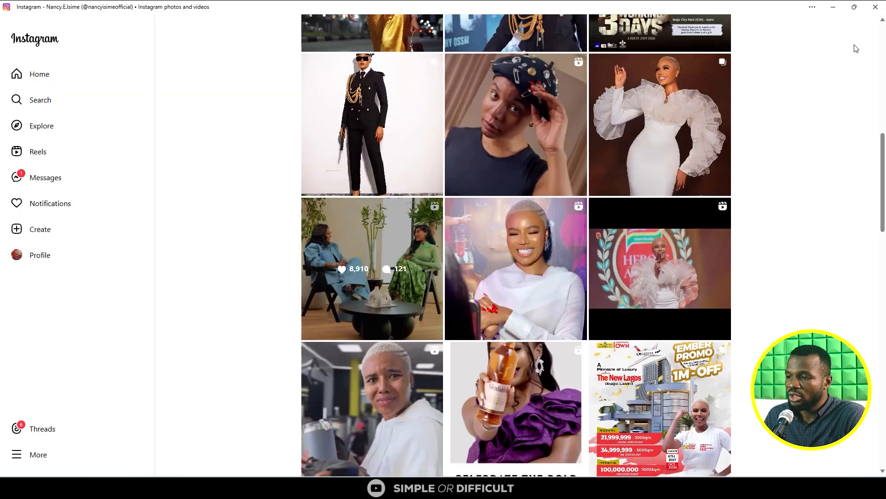
{"action": "left_click", "coordinate": [836, 7]}
{"action": "double_click", "coordinate": [688, 9]}
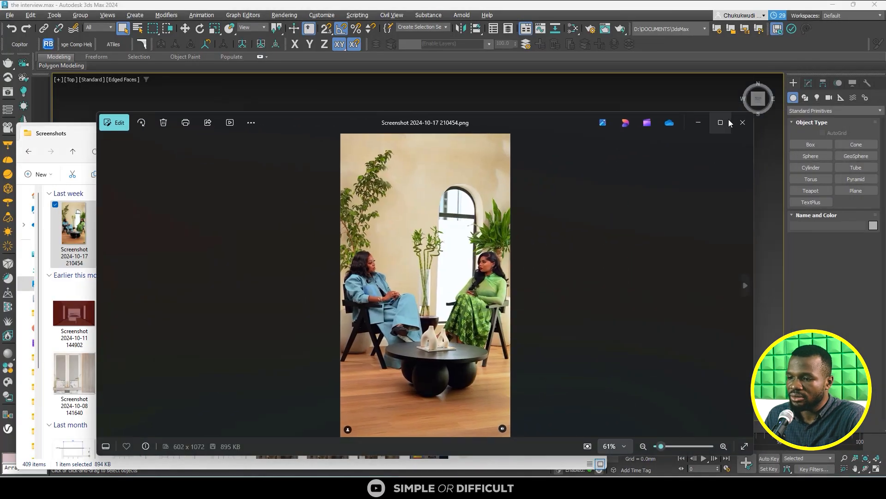
{"action": "left_click", "coordinate": [743, 121]}
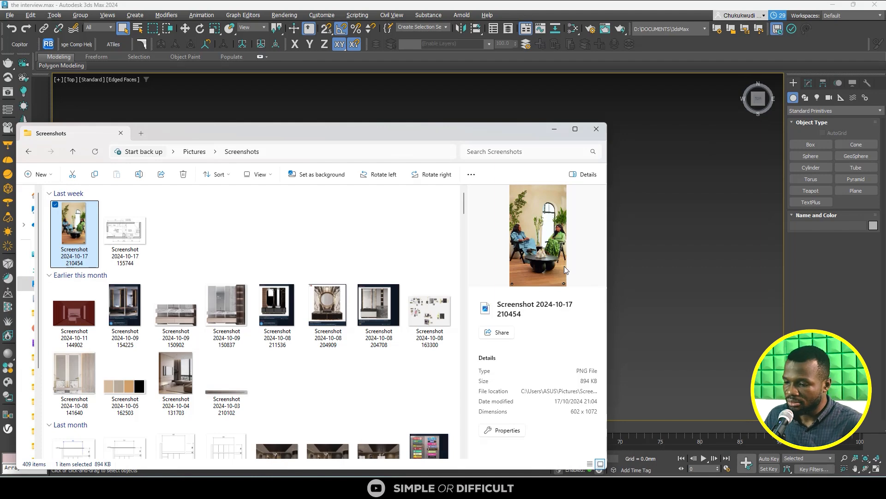
{"action": "left_click", "coordinate": [695, 487]}
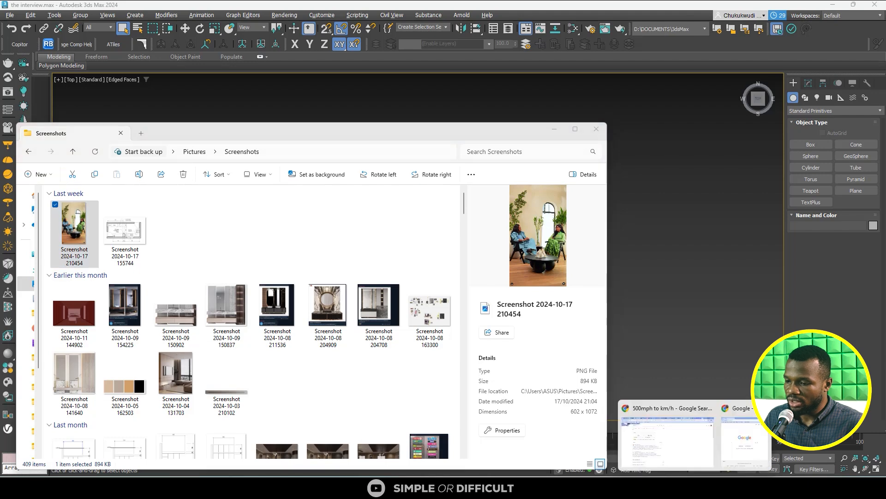
{"action": "left_click", "coordinate": [734, 449]}
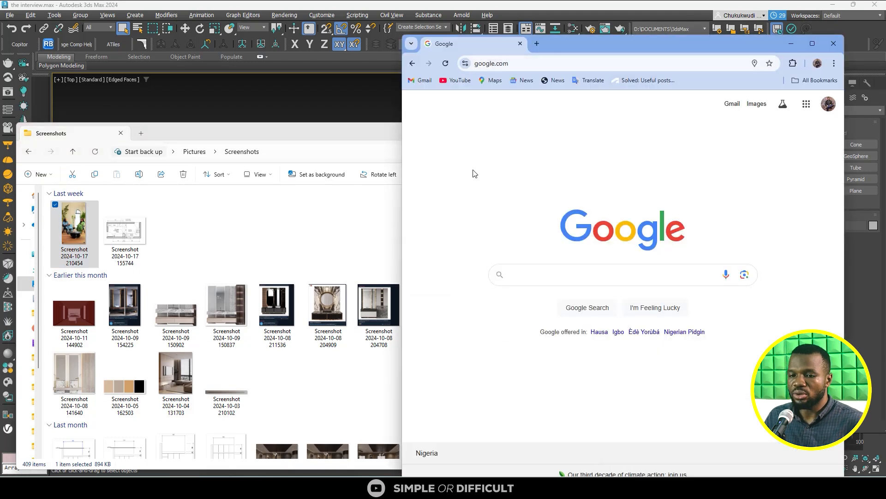
{"action": "left_click_drag", "start_coordinate": [74, 224], "coordinate": [633, 173]}
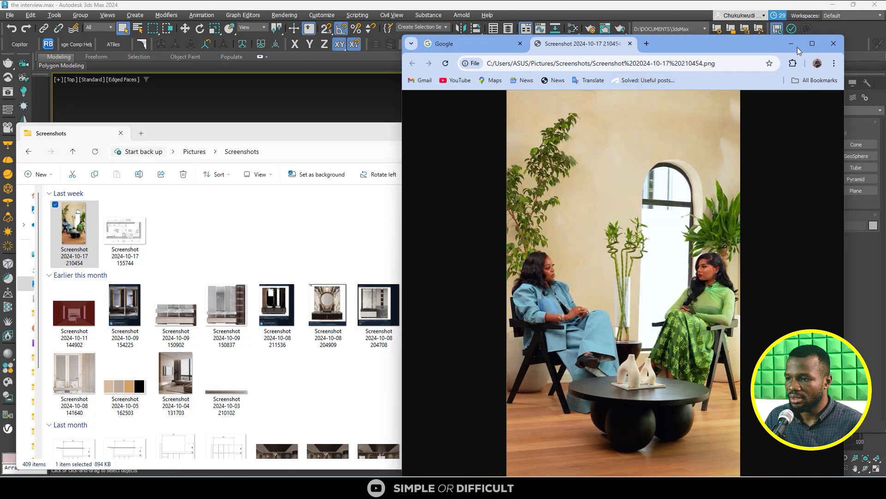
{"action": "left_click", "coordinate": [812, 45]}
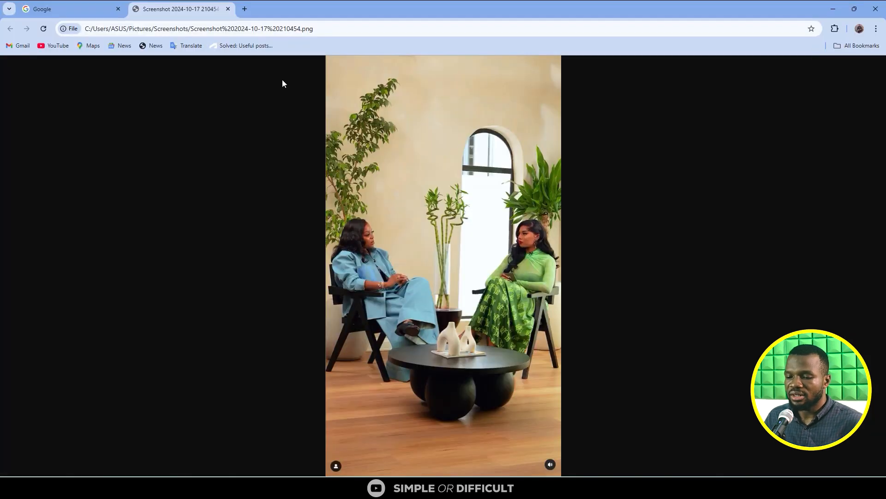
- Run a Google Lens search on the round black coffee table with ball legs in the screenshot
{"action": "left_click", "coordinate": [782, 29]}
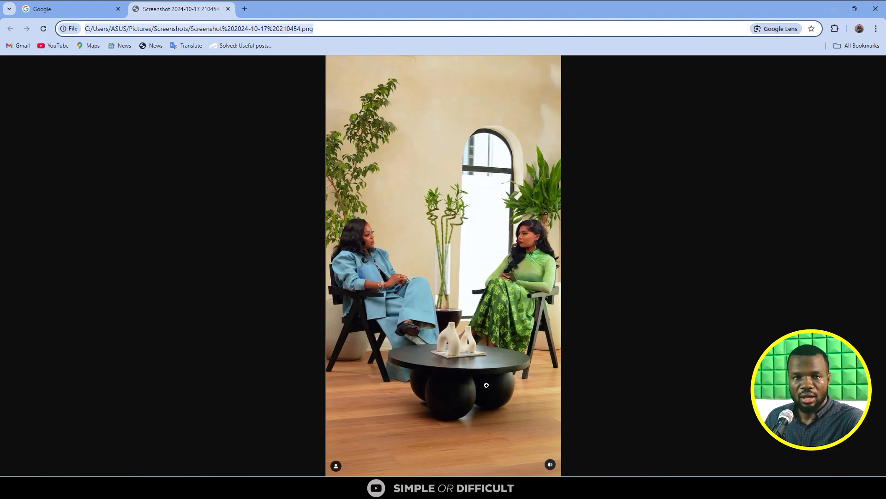
{"action": "left_click", "coordinate": [782, 29]}
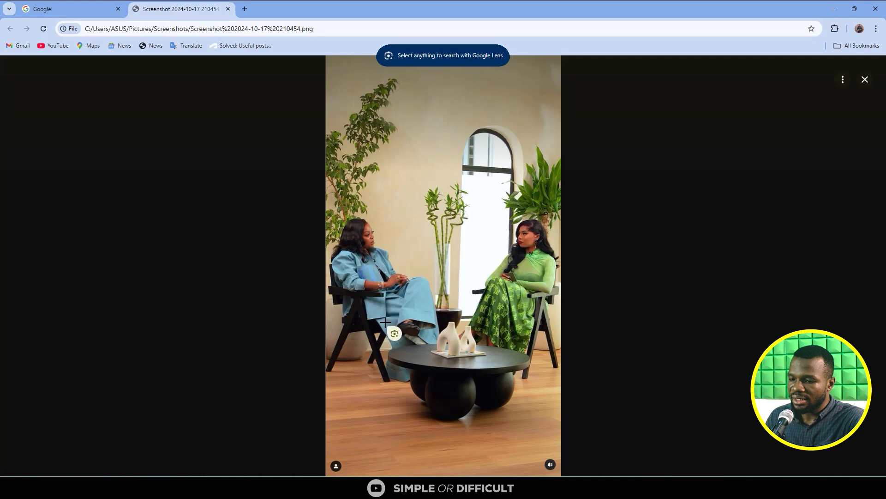
{"action": "left_click_drag", "start_coordinate": [386, 322], "coordinate": [533, 428]}
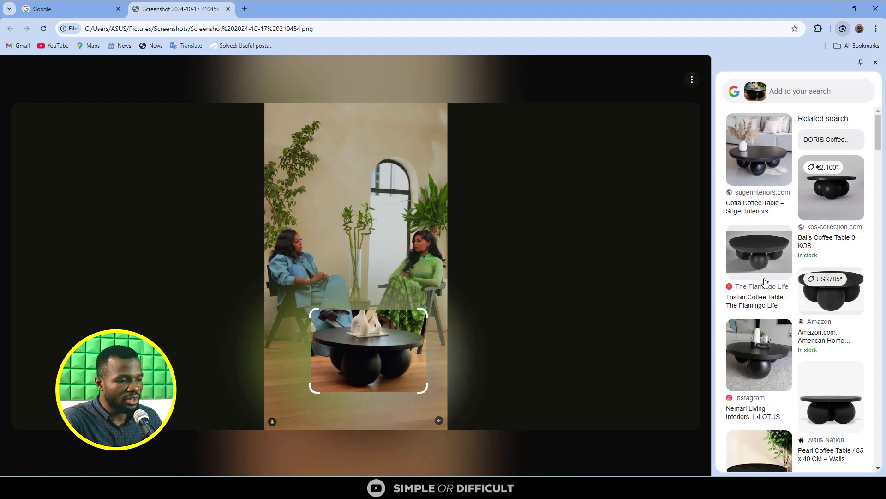
- Open the Balls Coffee Table 3 result from KOS and read its description, materials and dimensions
{"action": "left_click", "coordinate": [829, 241]}
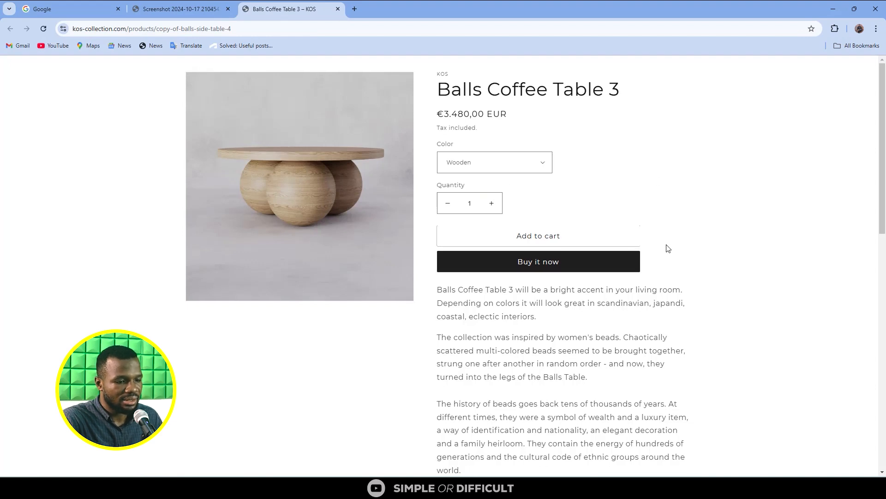
{"action": "scroll", "coordinate": [668, 248], "scroll_direction": "down", "scroll_amount": 8}
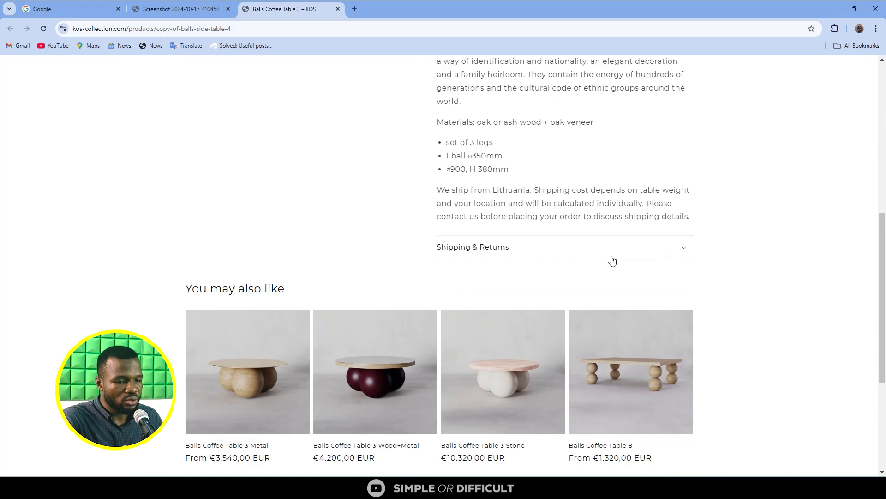
{"action": "scroll", "coordinate": [611, 260], "scroll_direction": "up", "scroll_amount": 9}
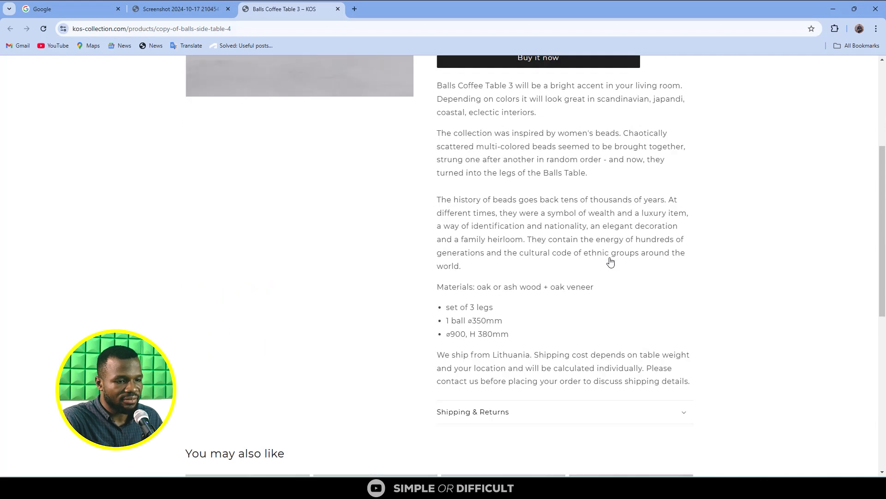
{"action": "scroll", "coordinate": [432, 315], "scroll_direction": "down", "scroll_amount": 13}
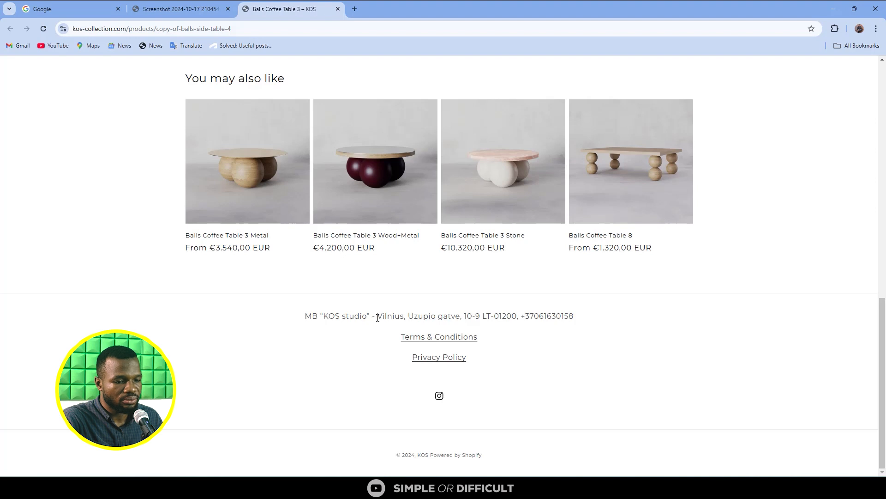
- Go to 3dsky.org in the tab showing the KOS product page
{"action": "left_click", "coordinate": [306, 29]}
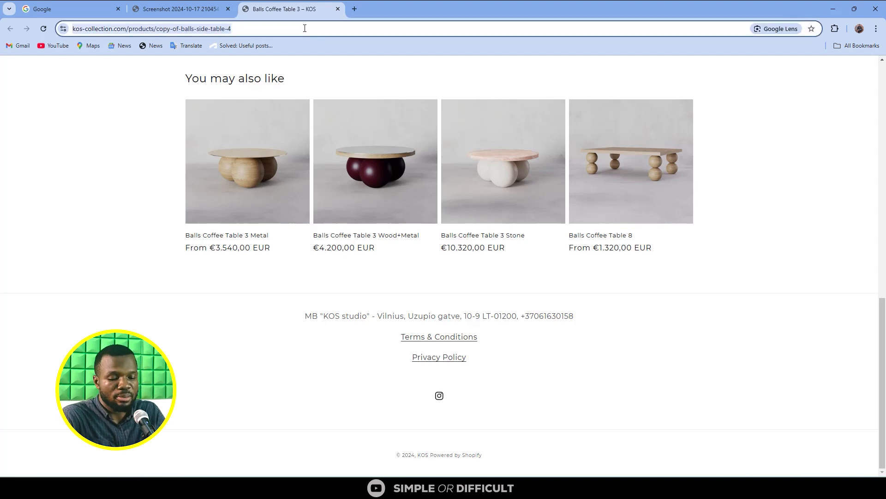
{"action": "type", "text": "3ds"}
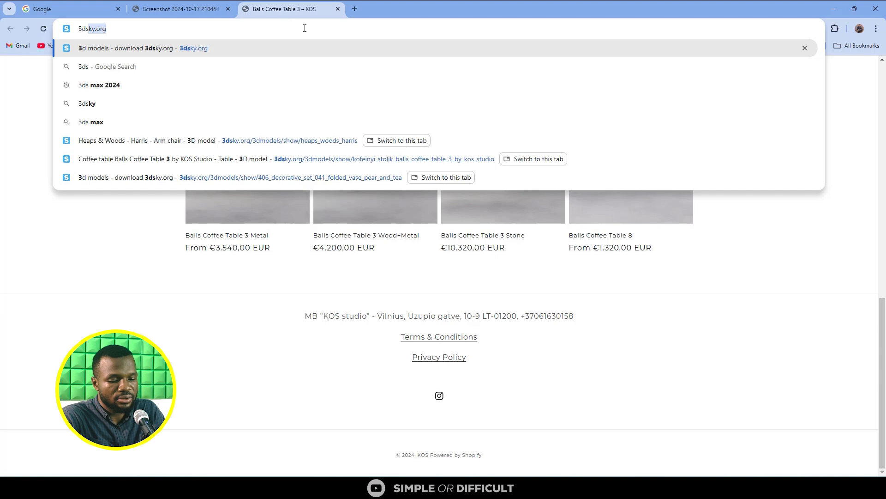
{"action": "type", "text": "ky"}
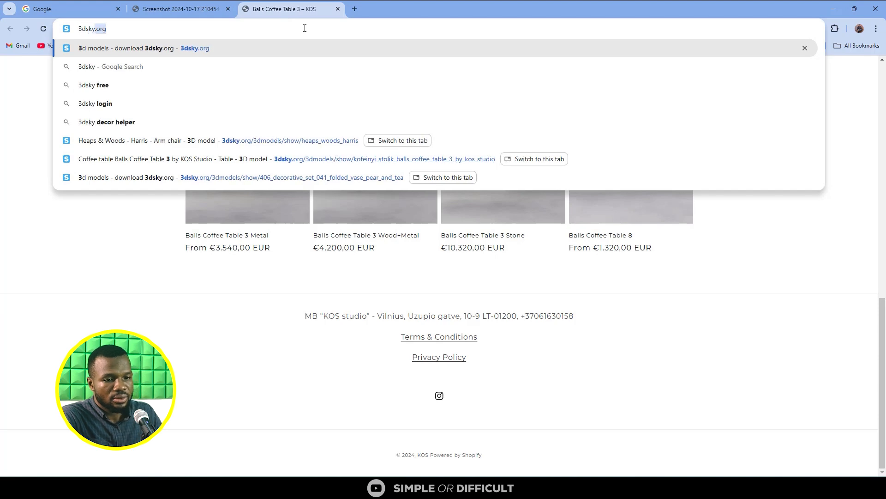
{"action": "left_click", "coordinate": [244, 49]}
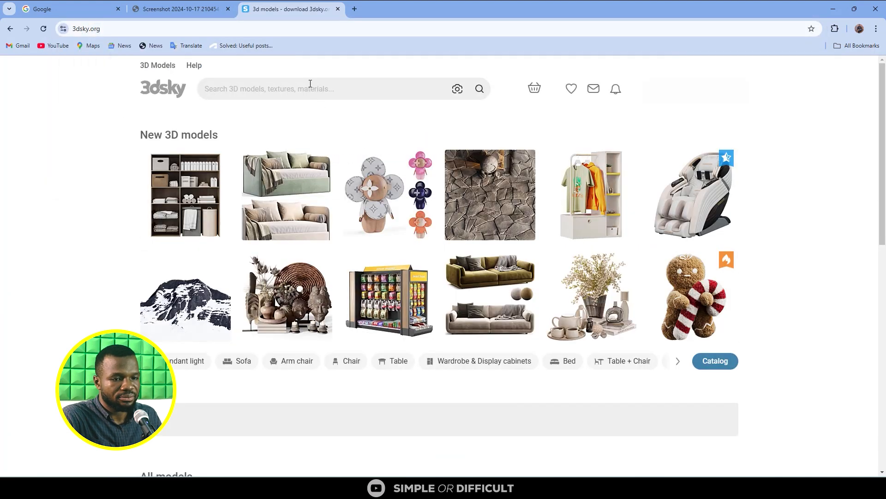
- Return to the screenshot's Lens results and check the product names of the matching coffee tables
{"action": "left_click", "coordinate": [180, 9]}
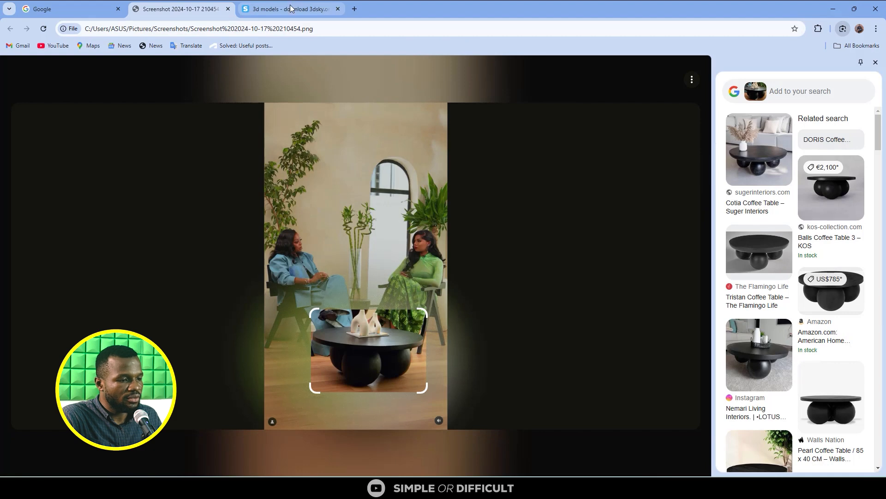
{"action": "left_click", "coordinate": [291, 9]}
{"action": "left_click", "coordinate": [196, 10]}
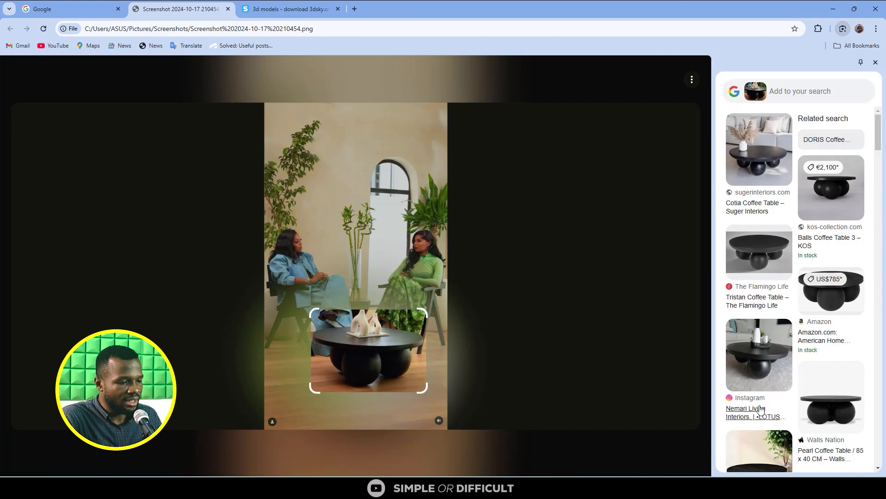
{"action": "scroll", "coordinate": [839, 433], "scroll_direction": "down", "scroll_amount": 4}
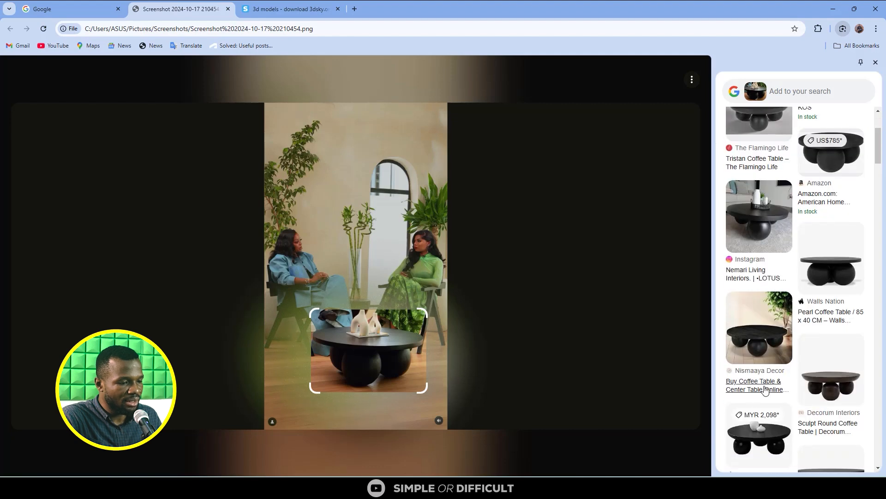
{"action": "scroll", "coordinate": [838, 307], "scroll_direction": "up", "scroll_amount": 4}
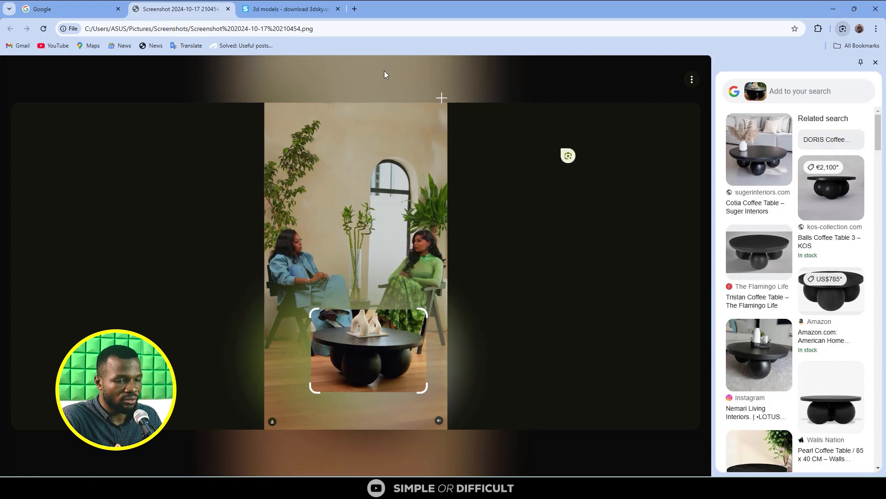
- Search the 3dsky model catalog for "balls table"
{"action": "left_click", "coordinate": [292, 3]}
{"action": "left_click", "coordinate": [284, 88]}
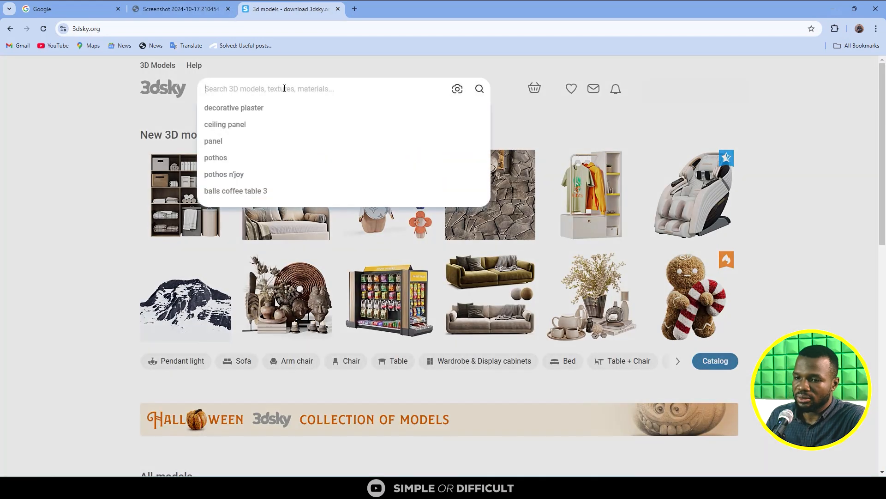
{"action": "type", "text": "balls table"}
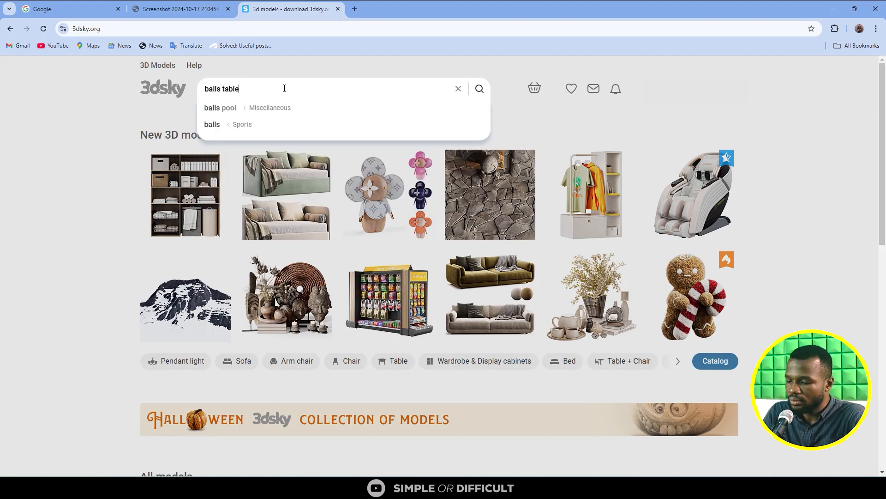
{"action": "key", "text": "Return"}
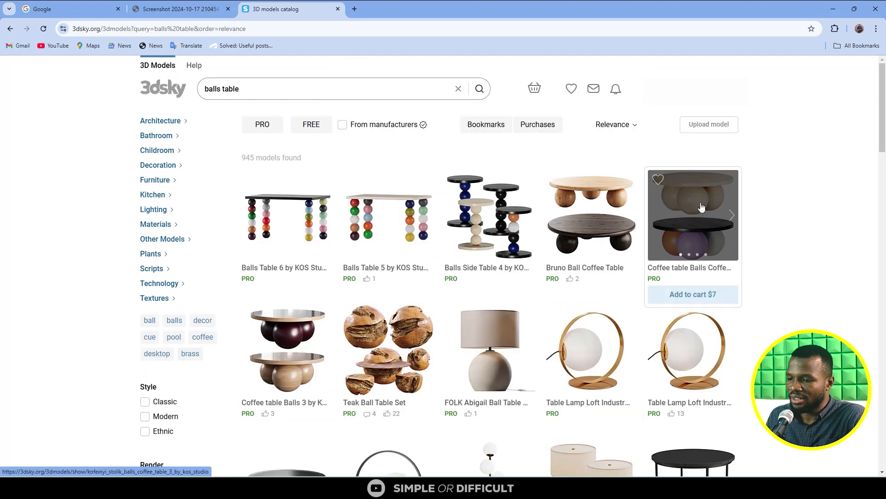
- Preview the matching KOS Studio tables and open the model page of Coffee table Balls 3
{"action": "mouse_move", "coordinate": [700, 205]}
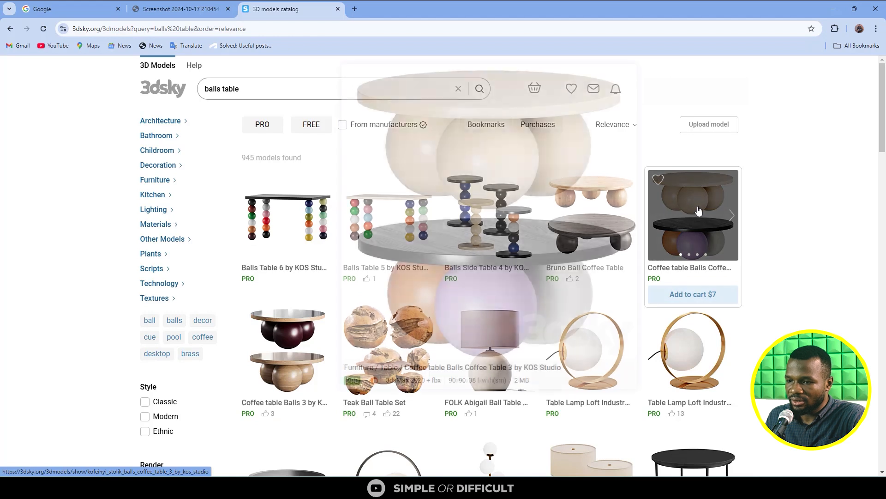
{"action": "mouse_move", "coordinate": [291, 340]}
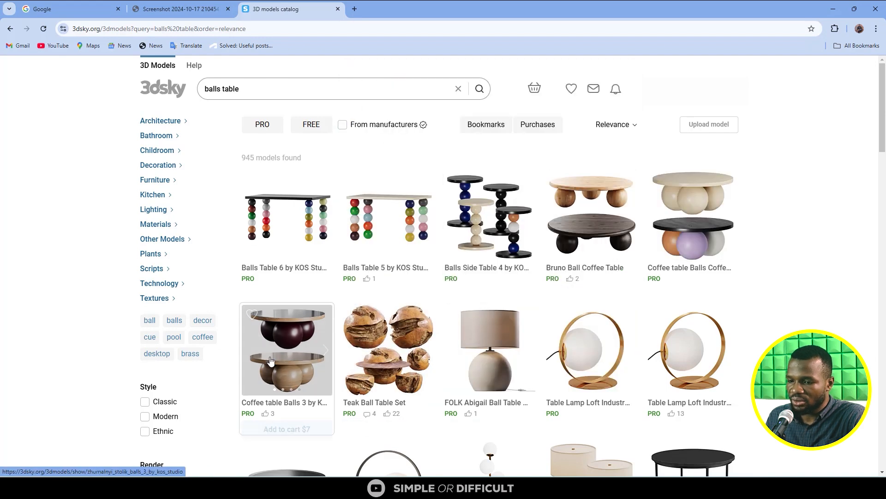
{"action": "left_click", "coordinate": [298, 332]}
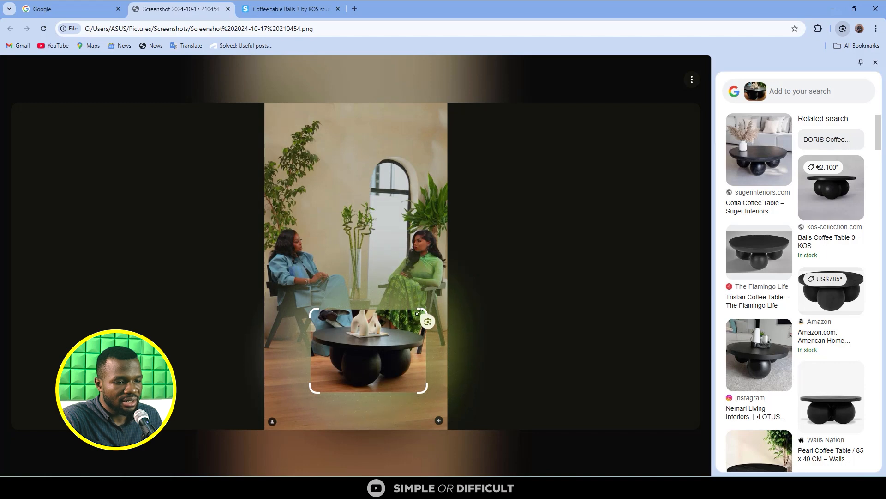
- Reshape the Lens selection in the screenshot to frame only the black chair under the woman in blue
{"action": "left_click_drag", "start_coordinate": [423, 316], "coordinate": [436, 276]}
{"action": "left_click_drag", "start_coordinate": [316, 277], "coordinate": [264, 260]}
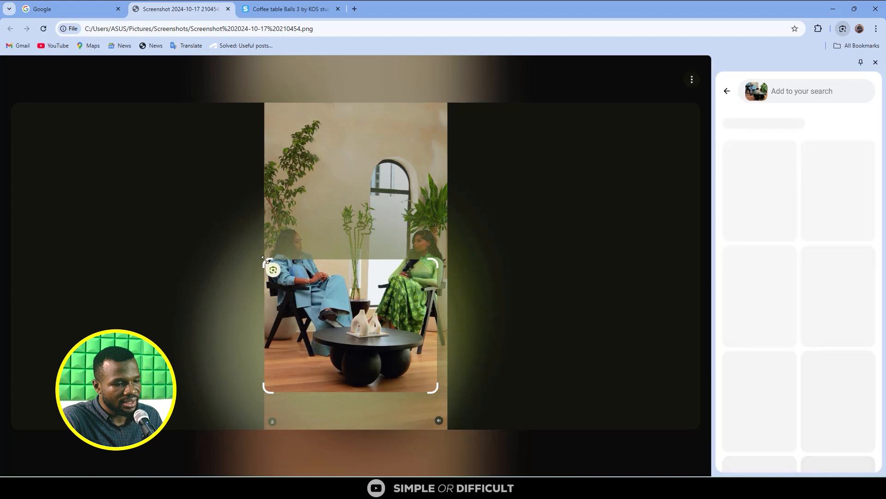
{"action": "left_click_drag", "start_coordinate": [434, 390], "coordinate": [338, 360]}
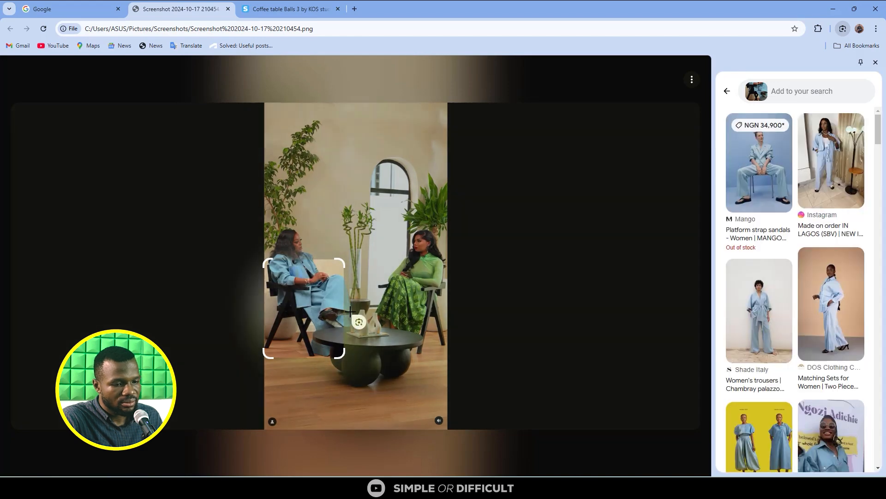
{"action": "left_click_drag", "start_coordinate": [341, 358], "coordinate": [323, 359]}
{"action": "left_click_drag", "start_coordinate": [266, 261], "coordinate": [265, 278]}
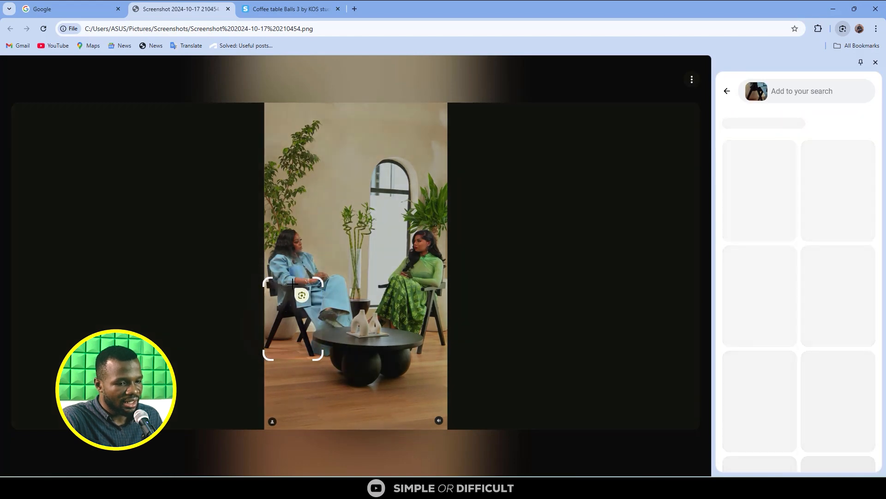
- Look through the Lens matches for the framed black chair to find a similar design
{"action": "scroll", "coordinate": [863, 425], "scroll_direction": "down", "scroll_amount": 10}
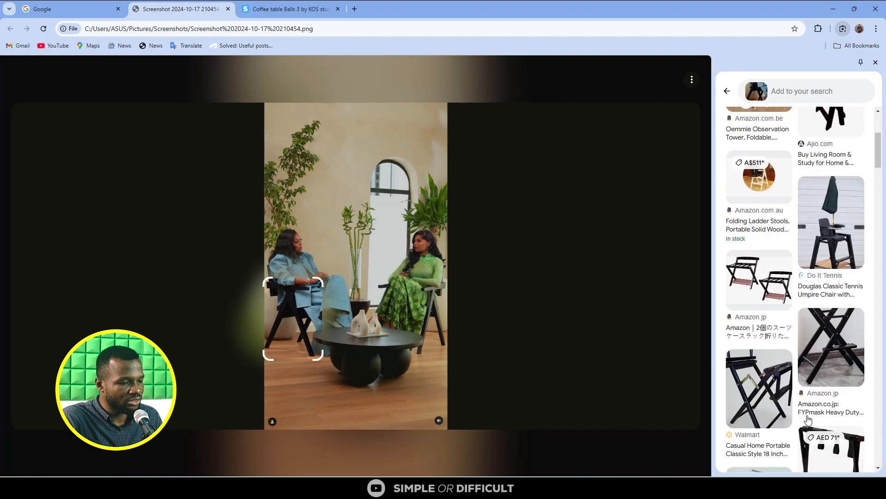
{"action": "scroll", "coordinate": [808, 416], "scroll_direction": "down", "scroll_amount": 15}
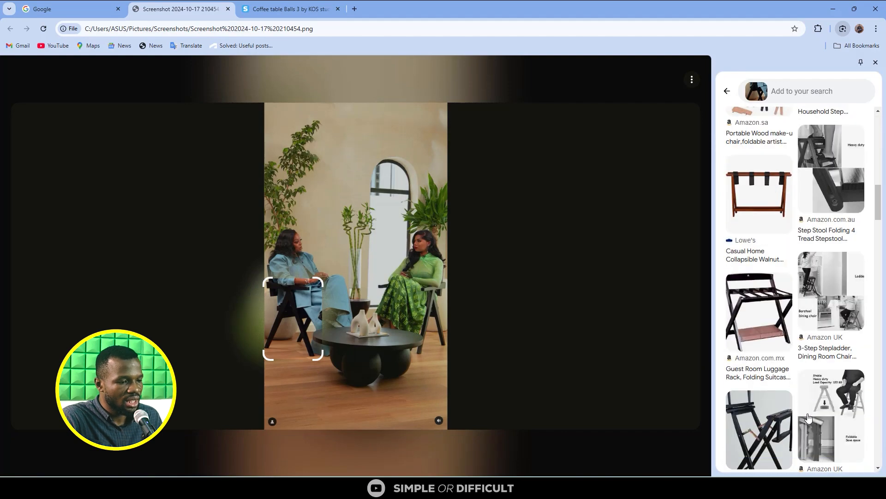
{"action": "scroll", "coordinate": [808, 417], "scroll_direction": "down", "scroll_amount": 10}
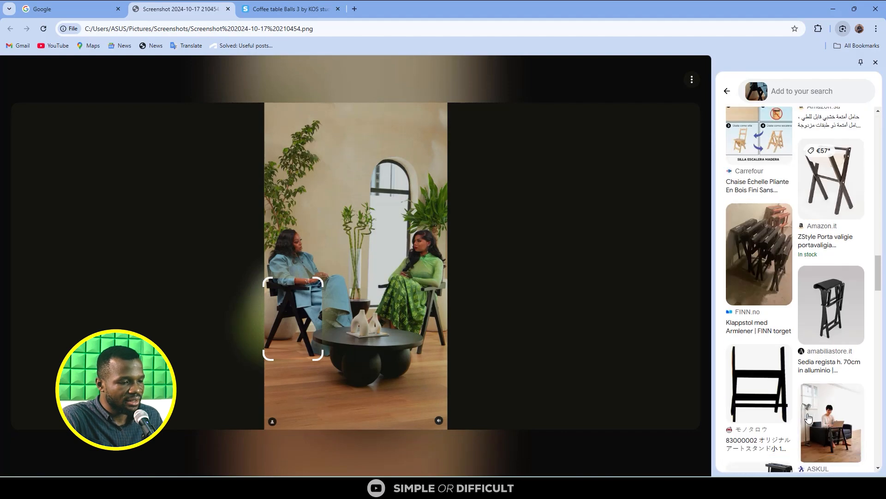
{"action": "scroll", "coordinate": [809, 417], "scroll_direction": "down", "scroll_amount": 3}
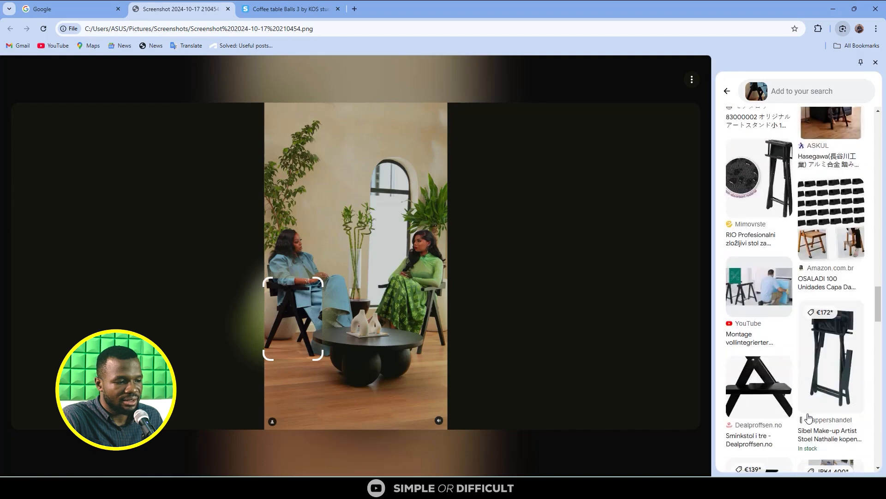
{"action": "scroll", "coordinate": [808, 417], "scroll_direction": "down", "scroll_amount": 10}
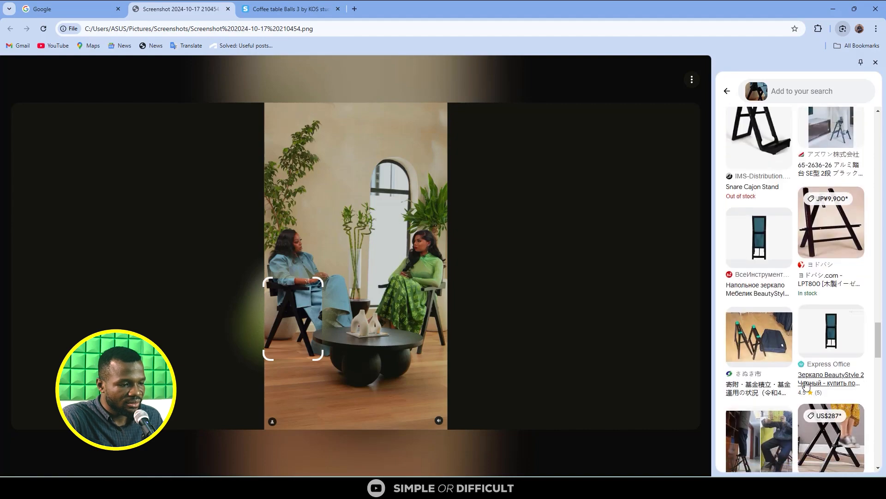
{"action": "scroll", "coordinate": [806, 386], "scroll_direction": "down", "scroll_amount": 10}
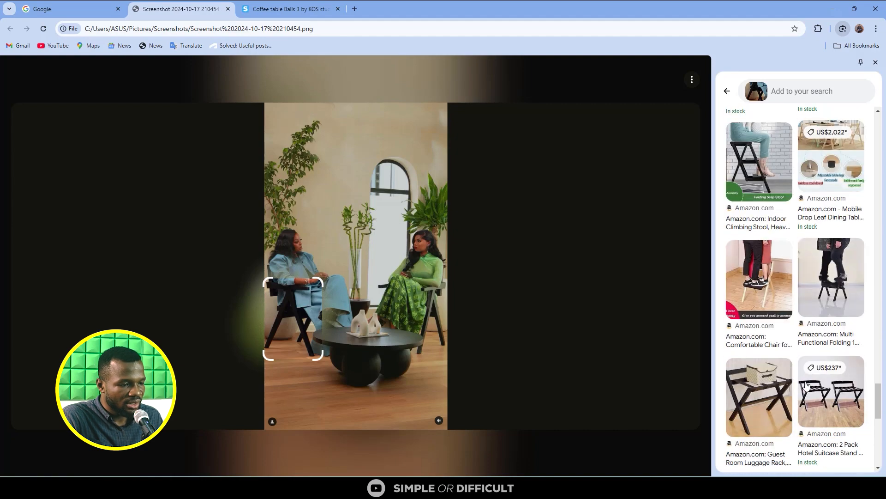
{"action": "scroll", "coordinate": [806, 386], "scroll_direction": "down", "scroll_amount": 10}
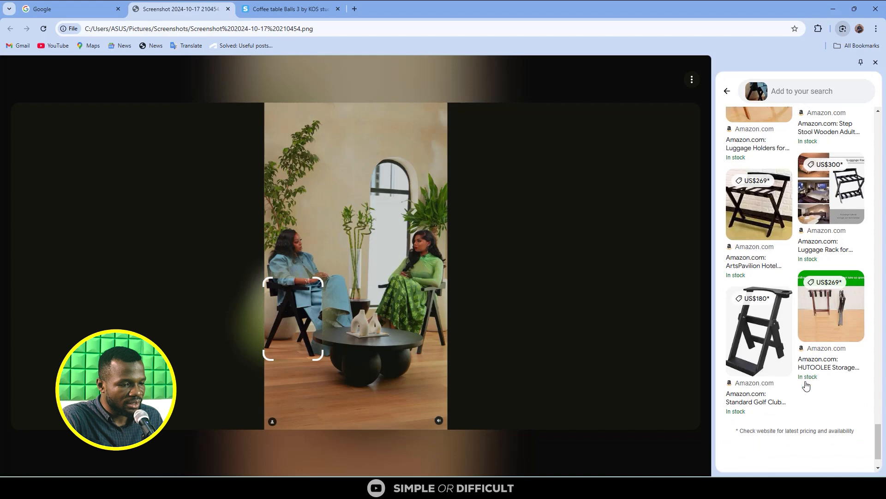
- Extend the Lens selection upward to take in the woman in blue's torso and look through the matches
{"action": "left_click_drag", "start_coordinate": [259, 275], "coordinate": [266, 280]}
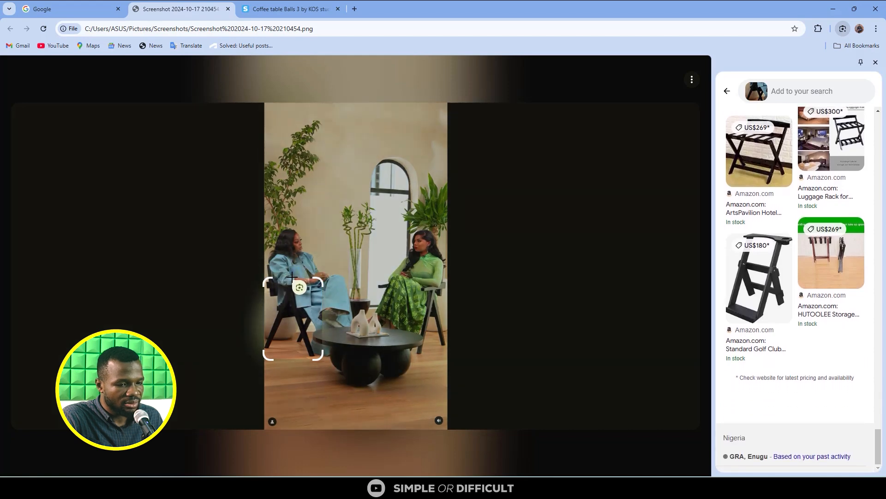
{"action": "left_click_drag", "start_coordinate": [268, 278], "coordinate": [267, 251]}
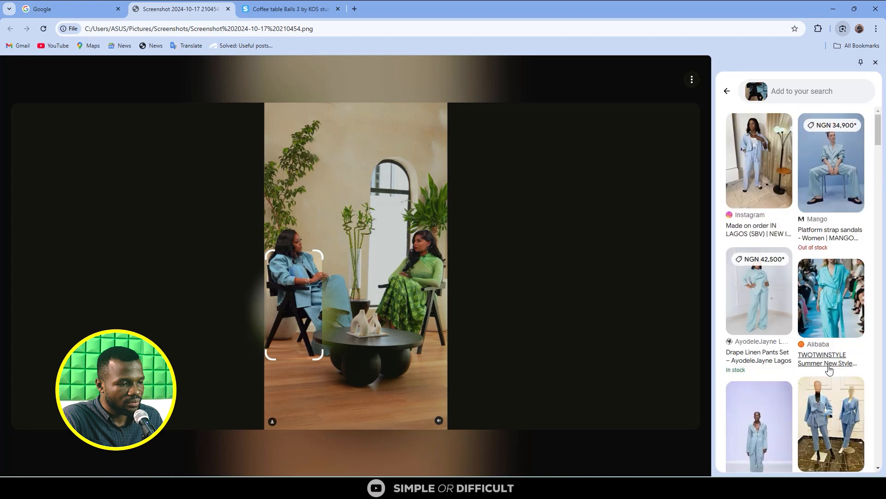
{"action": "scroll", "coordinate": [831, 374], "scroll_direction": "down", "scroll_amount": 4}
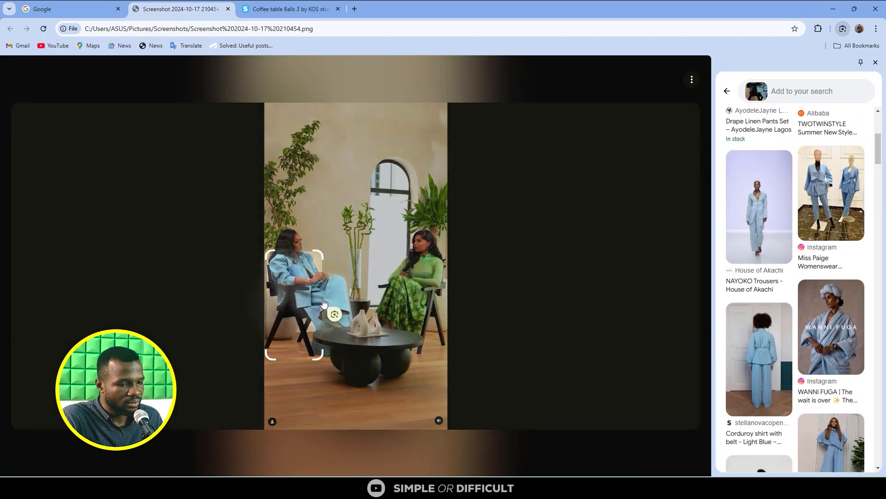
- Move the Lens selection onto the chair under the woman in green and look through its matches
{"action": "left_click_drag", "start_coordinate": [322, 252], "coordinate": [451, 276]}
{"action": "left_click_drag", "start_coordinate": [269, 272], "coordinate": [375, 277]}
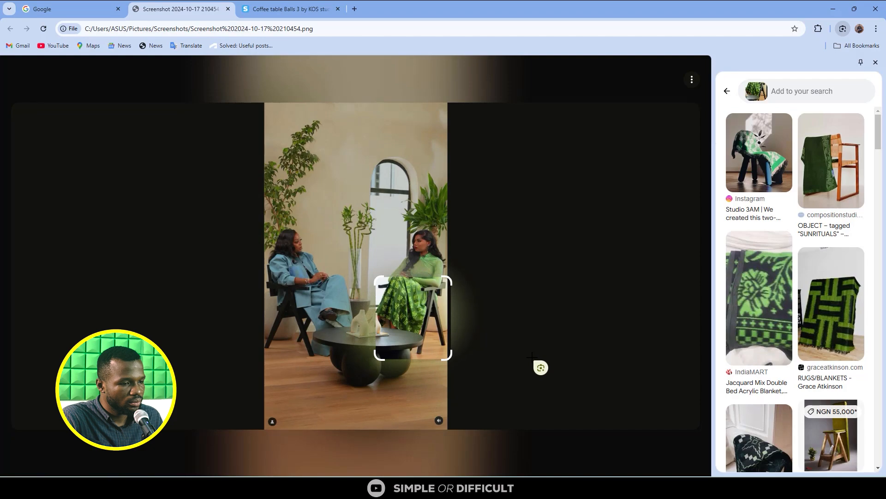
{"action": "scroll", "coordinate": [837, 376], "scroll_direction": "down", "scroll_amount": 5}
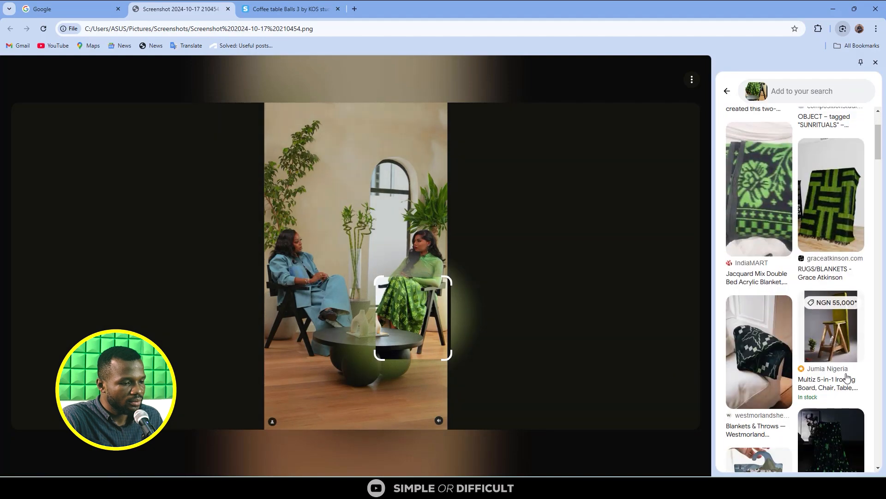
{"action": "scroll", "coordinate": [838, 377], "scroll_direction": "down", "scroll_amount": 7}
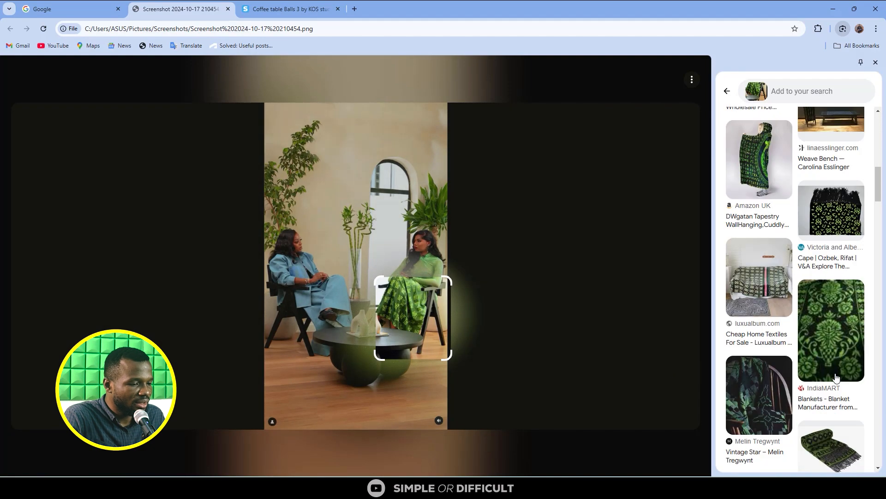
{"action": "scroll", "coordinate": [839, 402], "scroll_direction": "down", "scroll_amount": 12}
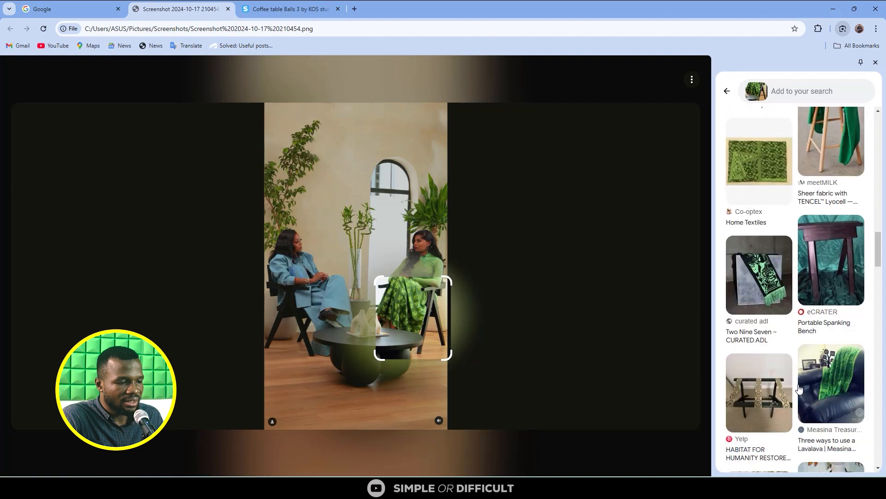
{"action": "scroll", "coordinate": [799, 389], "scroll_direction": "down", "scroll_amount": 12}
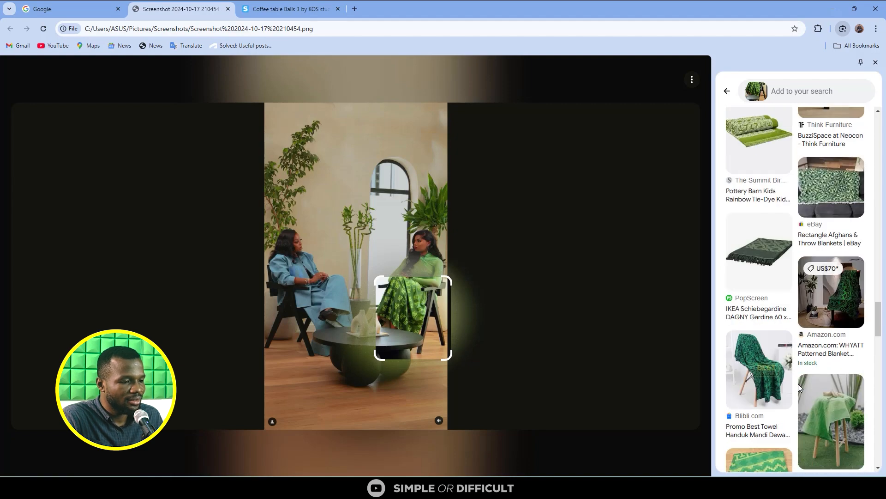
{"action": "scroll", "coordinate": [800, 388], "scroll_direction": "down", "scroll_amount": 15}
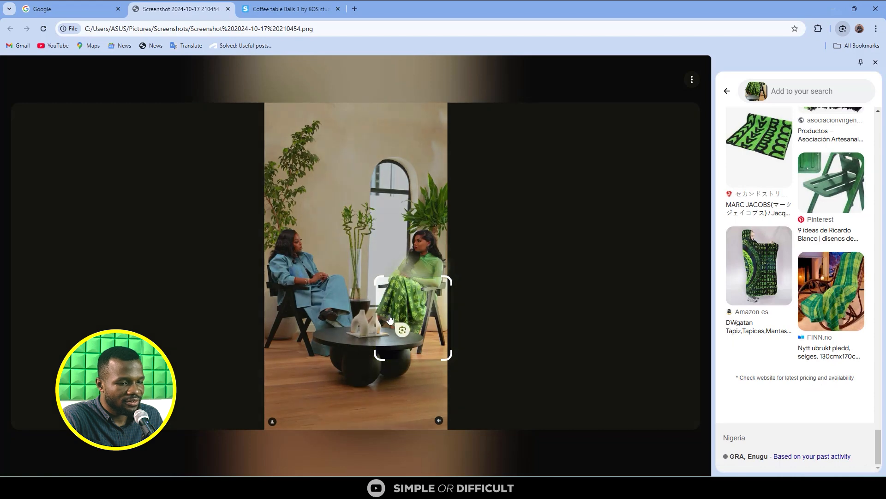
- Reframe the Lens selection around the woman in blue's chair, including its armrests and backrest
{"action": "left_click_drag", "start_coordinate": [372, 280], "coordinate": [263, 262]}
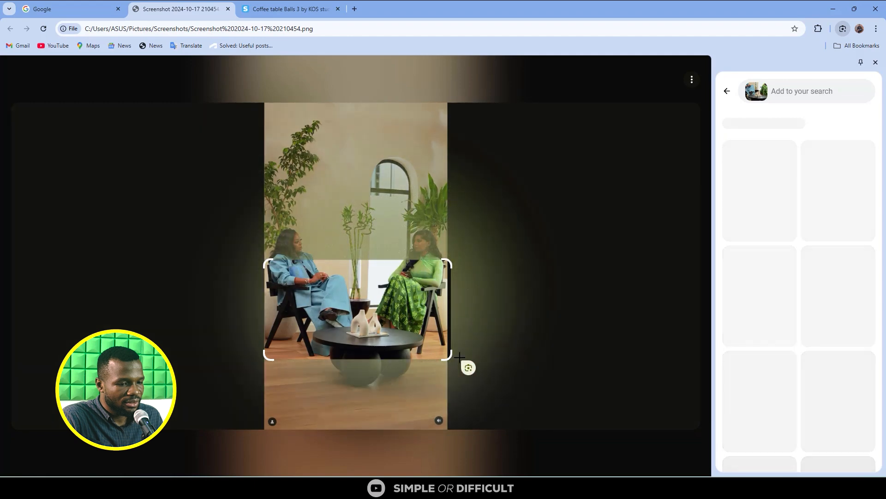
{"action": "left_click_drag", "start_coordinate": [455, 360], "coordinate": [321, 360]}
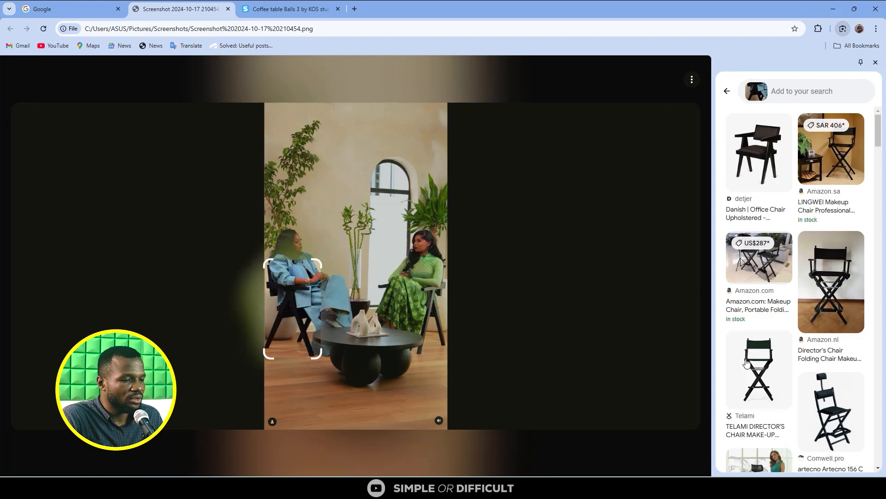
- Look through the armchair matches and open the Amazon result for the Cozyman Outdoor Dining Chair with its dimensions
{"action": "scroll", "coordinate": [793, 339], "scroll_direction": "down", "scroll_amount": 15}
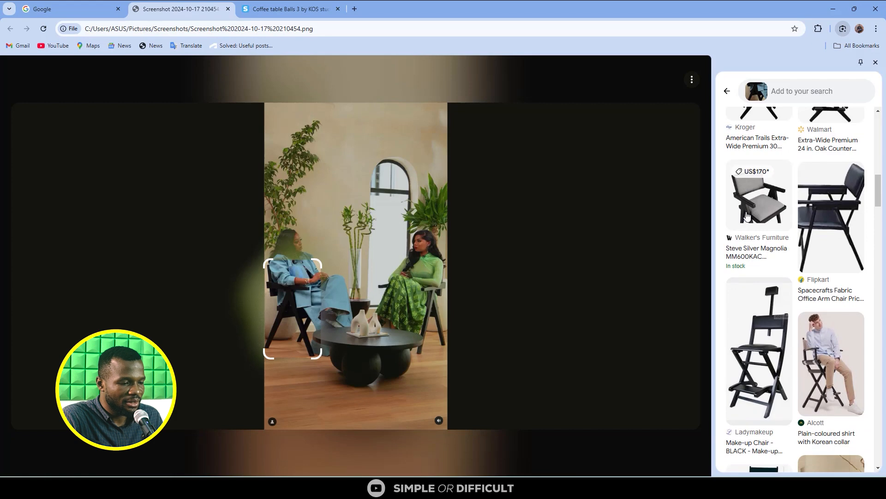
{"action": "scroll", "coordinate": [747, 215], "scroll_direction": "down", "scroll_amount": 4}
{"action": "scroll", "coordinate": [747, 216], "scroll_direction": "down", "scroll_amount": 2}
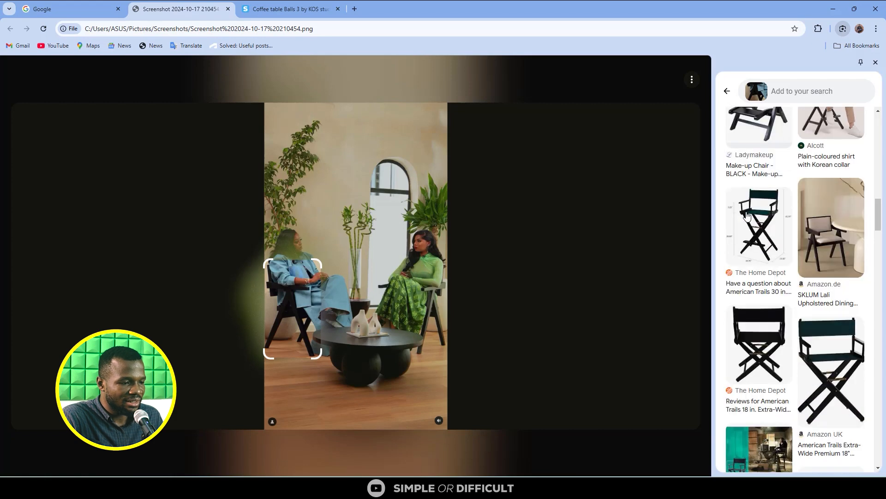
{"action": "scroll", "coordinate": [831, 259], "scroll_direction": "down", "scroll_amount": 10}
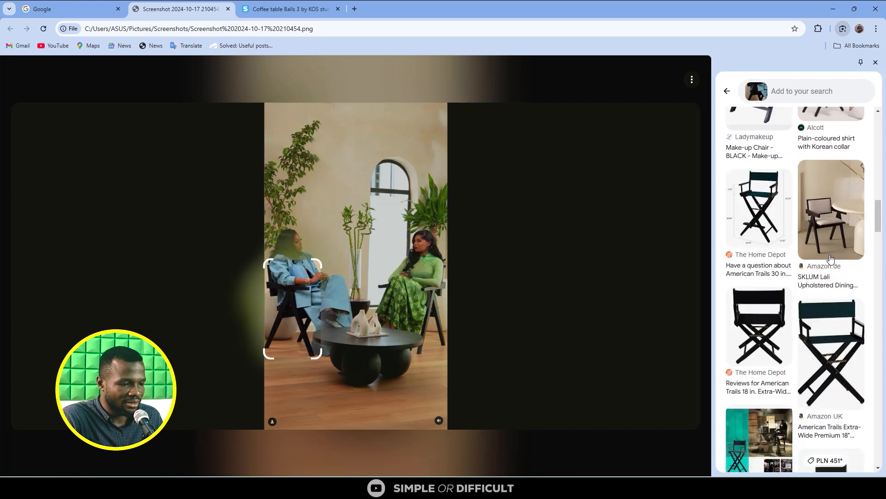
{"action": "scroll", "coordinate": [823, 217], "scroll_direction": "down", "scroll_amount": 10}
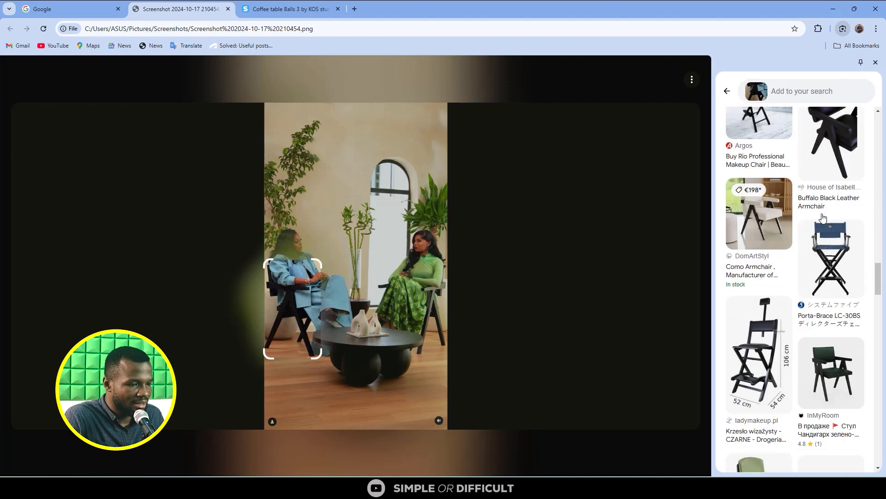
{"action": "scroll", "coordinate": [823, 217], "scroll_direction": "down", "scroll_amount": 10}
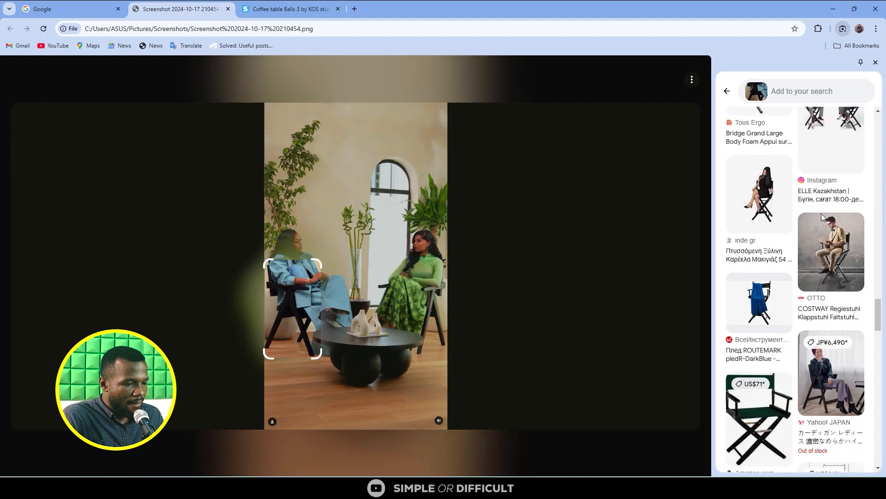
{"action": "scroll", "coordinate": [822, 213], "scroll_direction": "down", "scroll_amount": 10}
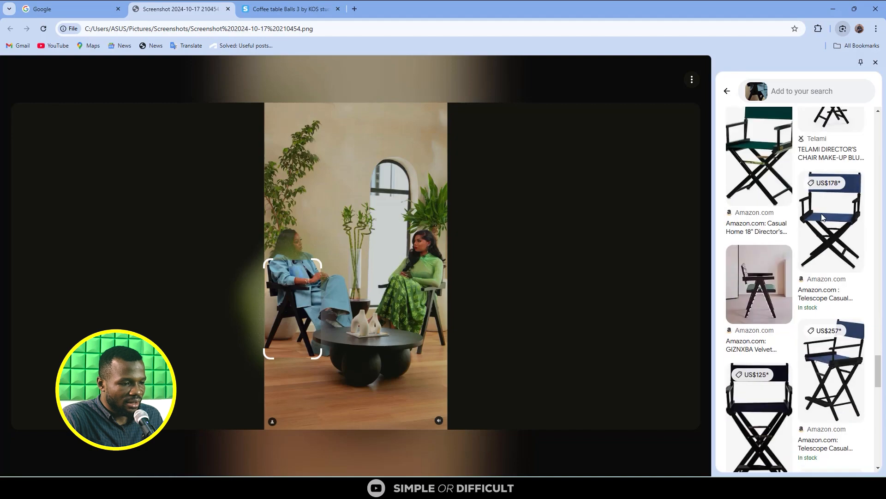
{"action": "scroll", "coordinate": [823, 217], "scroll_direction": "down", "scroll_amount": 4}
{"action": "scroll", "coordinate": [823, 217], "scroll_direction": "up", "scroll_amount": 4}
{"action": "scroll", "coordinate": [823, 217], "scroll_direction": "down", "scroll_amount": 5}
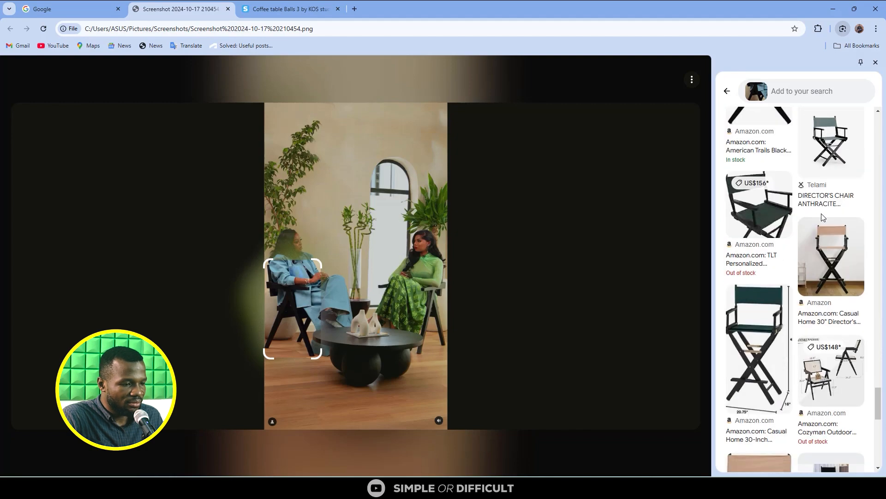
{"action": "scroll", "coordinate": [838, 394], "scroll_direction": "down", "scroll_amount": 1}
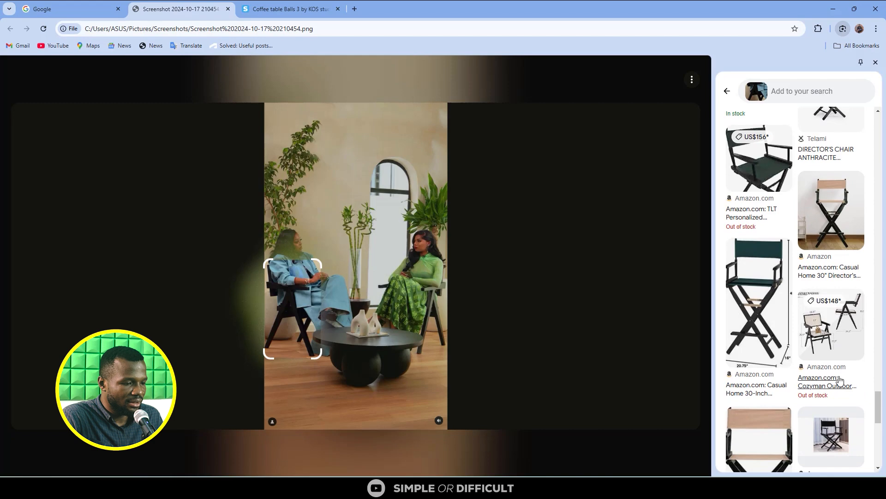
{"action": "scroll", "coordinate": [828, 356], "scroll_direction": "down", "scroll_amount": 2}
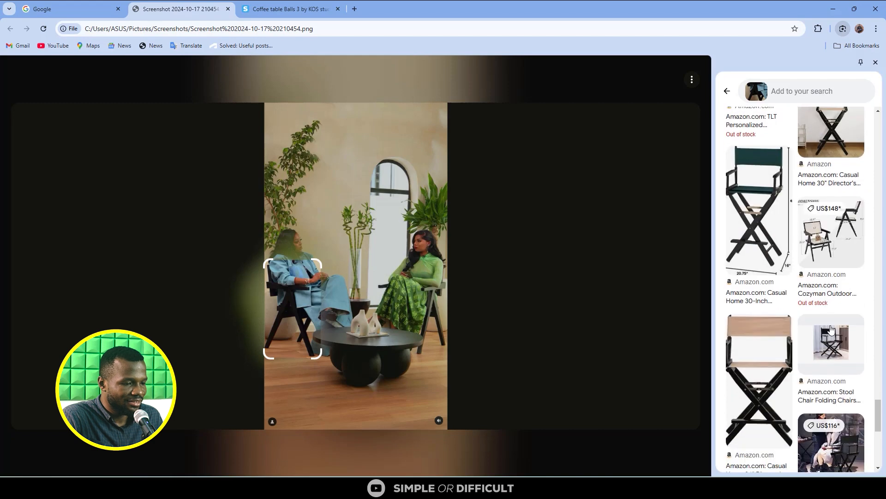
{"action": "left_click", "coordinate": [825, 249]}
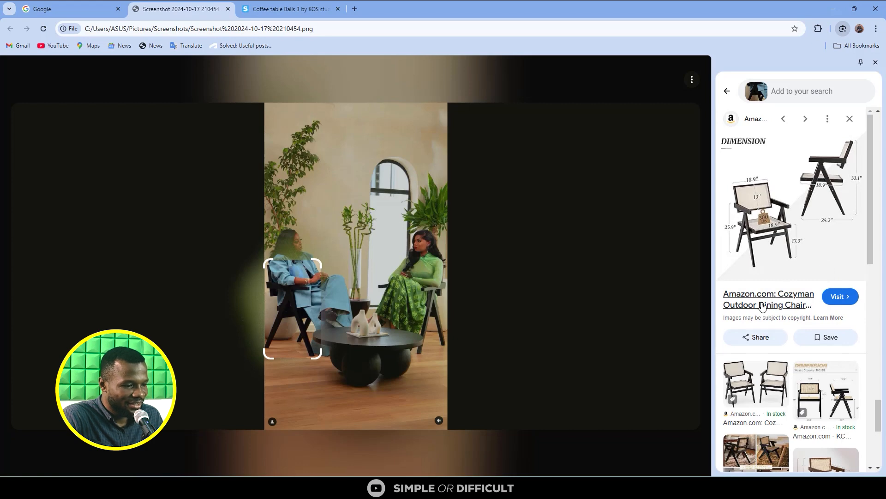
- Look through the similar chairs and view the Amazon.in Naresh Art and Handicraft Solid Rattan Dining Chair in its own tab
{"action": "scroll", "coordinate": [762, 306], "scroll_direction": "down", "scroll_amount": 2}
{"action": "scroll", "coordinate": [762, 307], "scroll_direction": "down", "scroll_amount": 2}
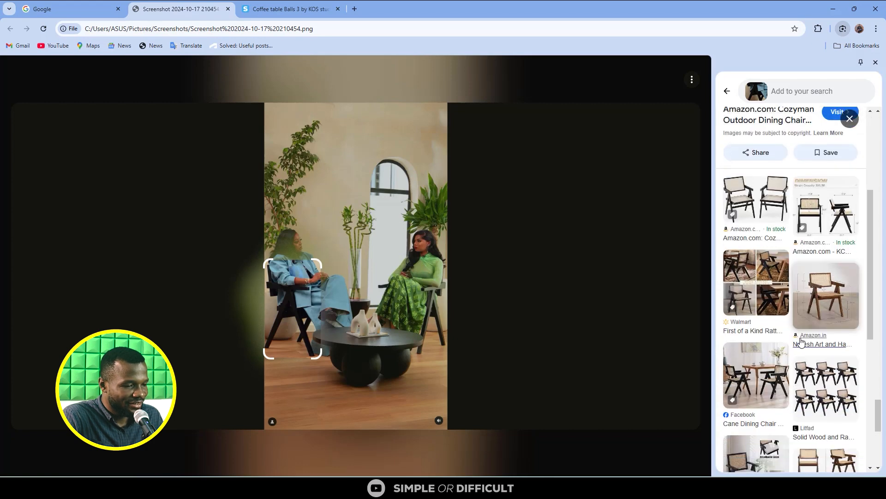
{"action": "scroll", "coordinate": [818, 345], "scroll_direction": "down", "scroll_amount": 2}
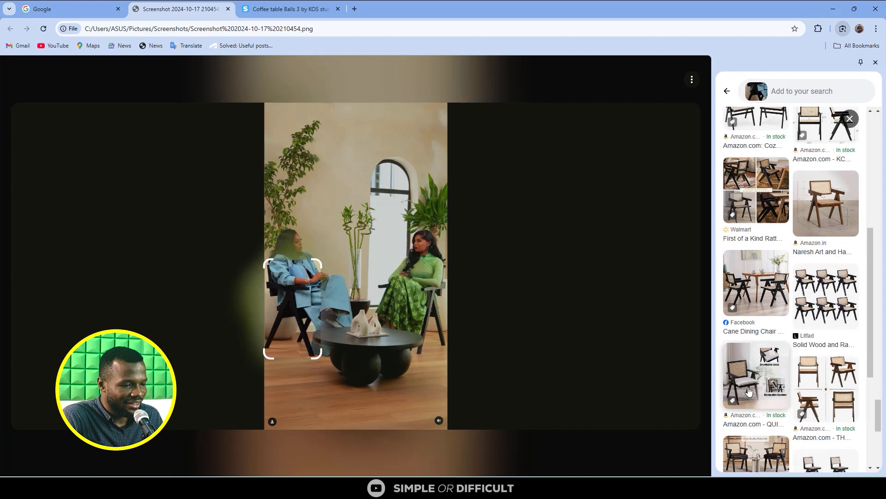
{"action": "scroll", "coordinate": [799, 245], "scroll_direction": "down", "scroll_amount": 5}
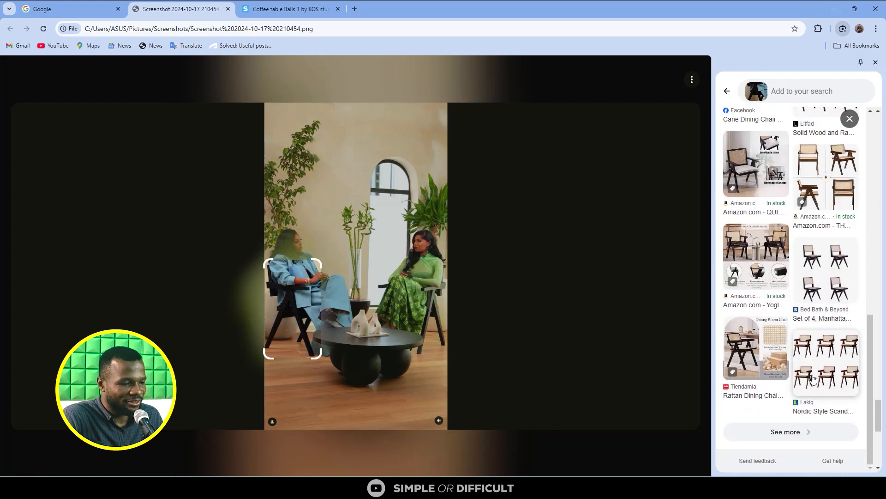
{"action": "scroll", "coordinate": [837, 398], "scroll_direction": "up", "scroll_amount": 6}
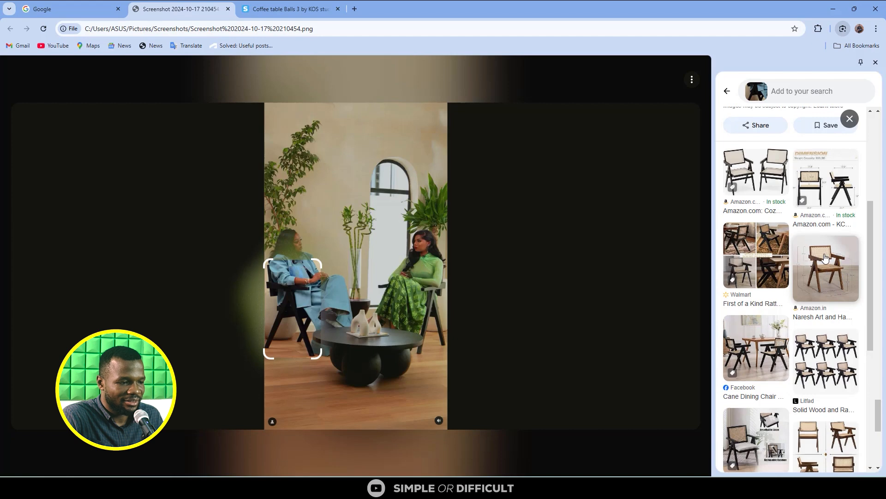
{"action": "left_click", "coordinate": [825, 258]}
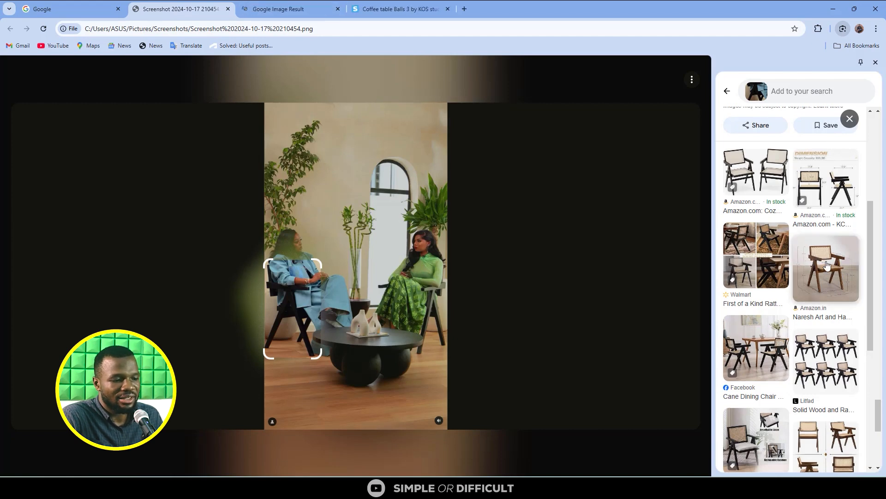
{"action": "left_click", "coordinate": [293, 9]}
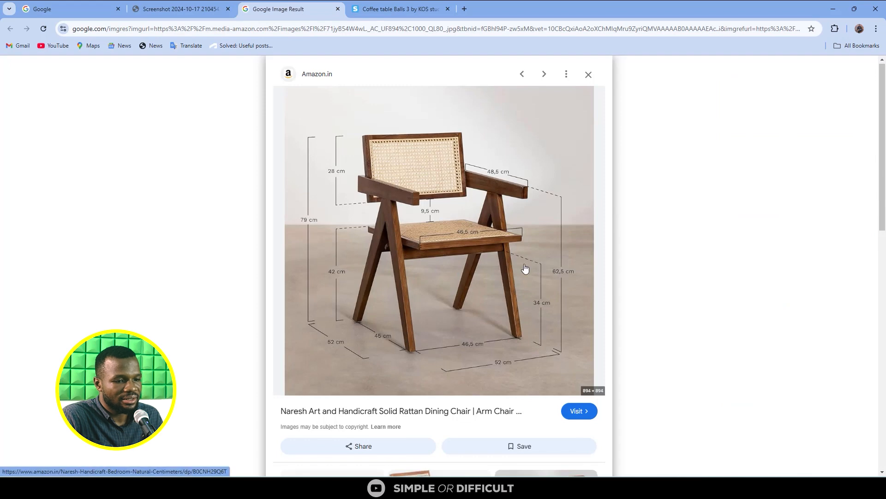
{"action": "scroll", "coordinate": [525, 269], "scroll_direction": "down", "scroll_amount": 4}
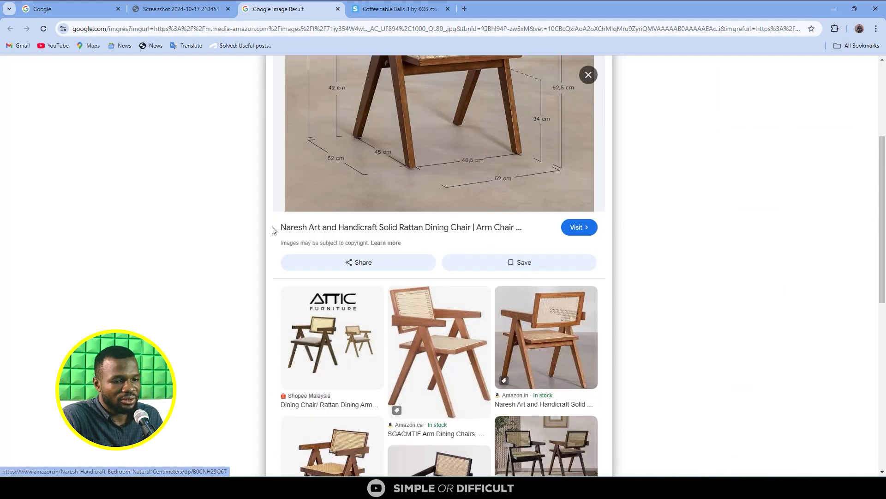
- Copy the Amazon.in product name and search 3dsky for "Naresh Art and Handicraft Solid Rattan Dining Chair" in a separate tab
{"action": "left_click_drag", "start_coordinate": [273, 229], "coordinate": [476, 222]}
{"action": "key", "text": "ctrl+c"}
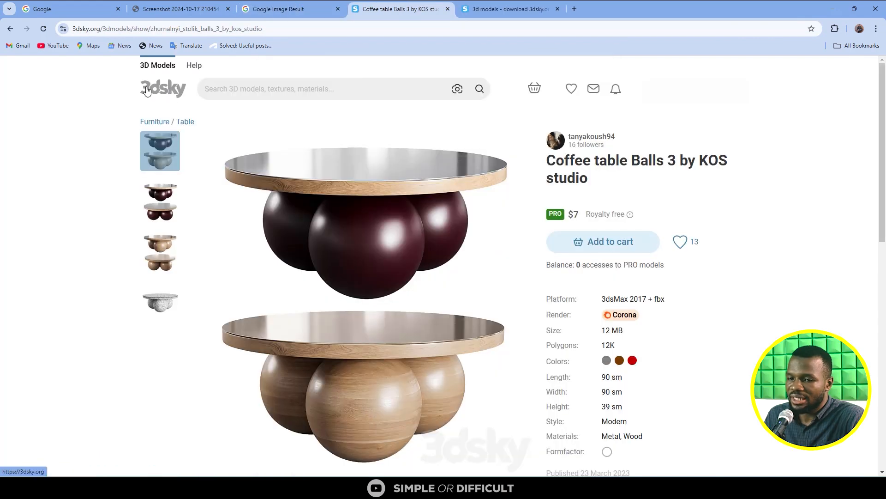
{"action": "left_click", "coordinate": [504, 10]}
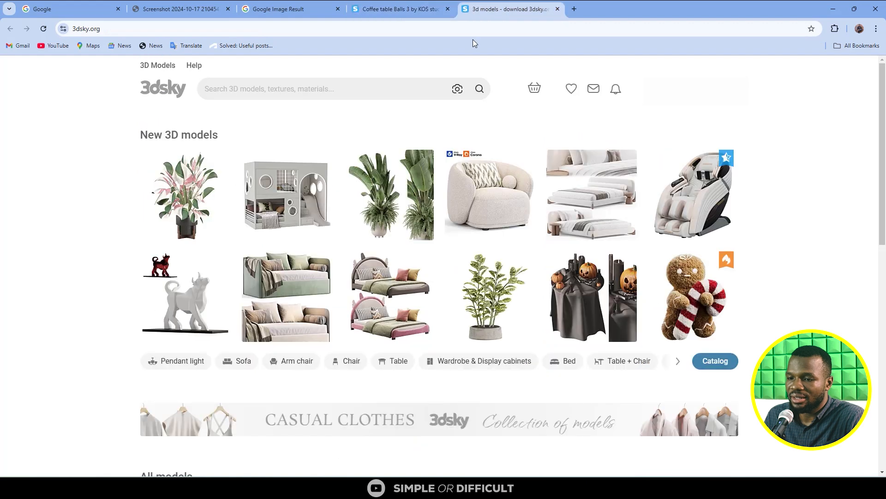
{"action": "left_click", "coordinate": [344, 86]}
{"action": "key", "text": "ctrl+v"}
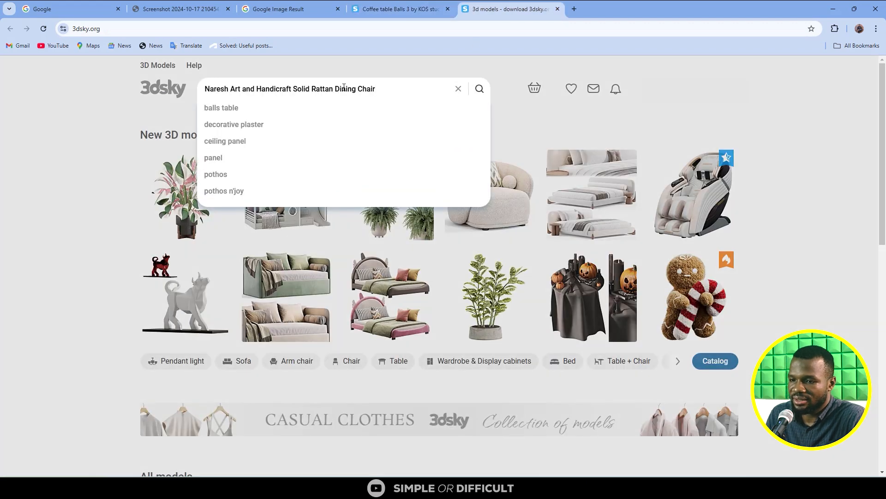
{"action": "key", "text": "Return"}
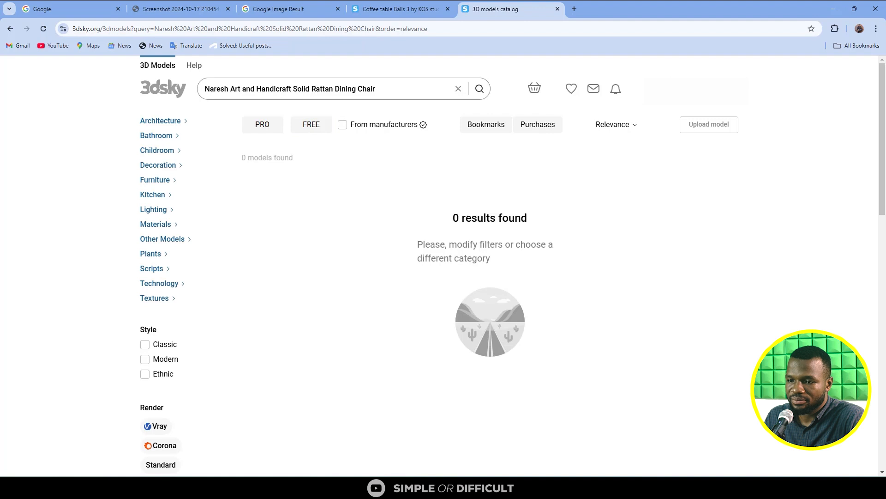
- Shorten the 3dsky query to "Rattan Dining Chair" and browse the results as far as the Capitol Complex Chair
{"action": "left_click_drag", "start_coordinate": [313, 90], "coordinate": [123, 95]}
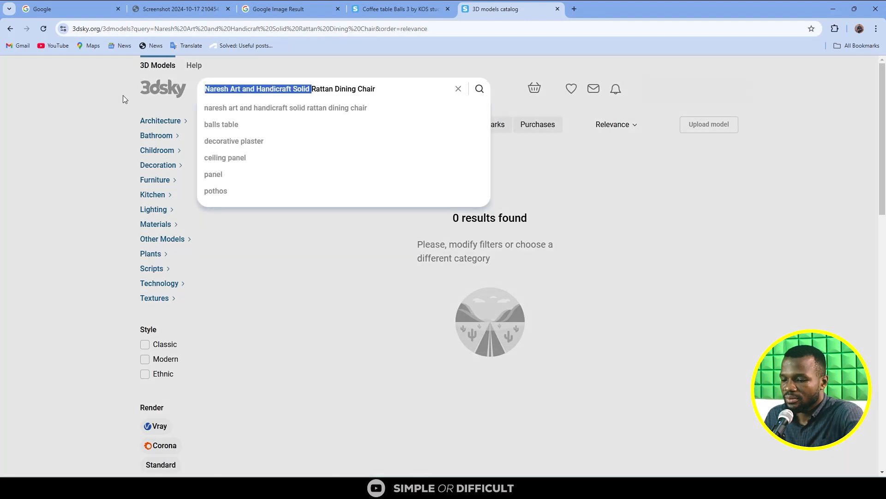
{"action": "key", "text": "BackSpace"}
{"action": "key", "text": "Return"}
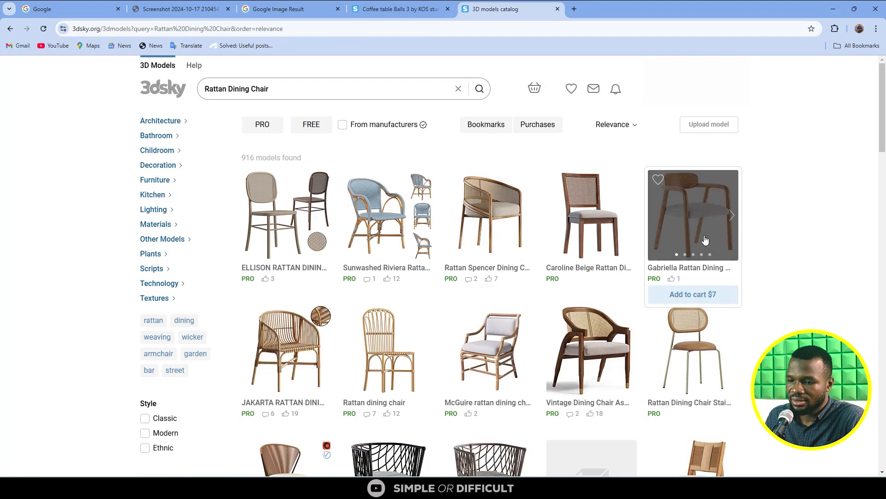
{"action": "scroll", "coordinate": [731, 239], "scroll_direction": "down", "scroll_amount": 1}
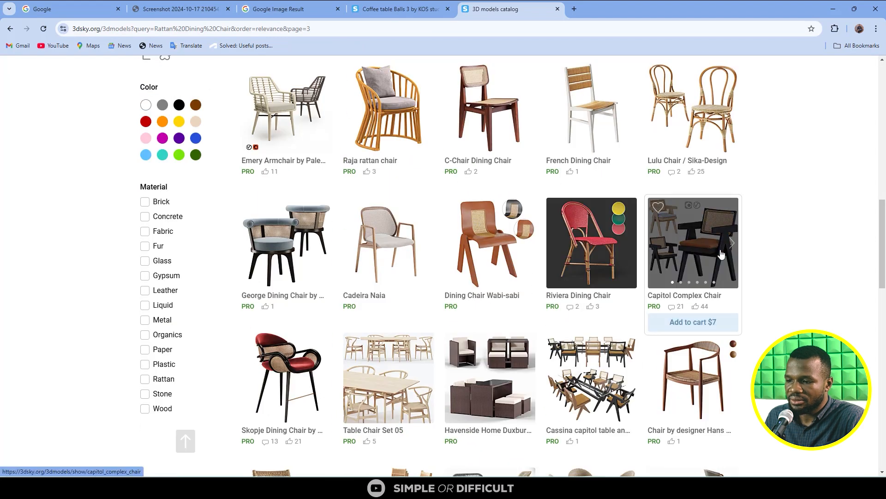
{"action": "mouse_move", "coordinate": [701, 205]}
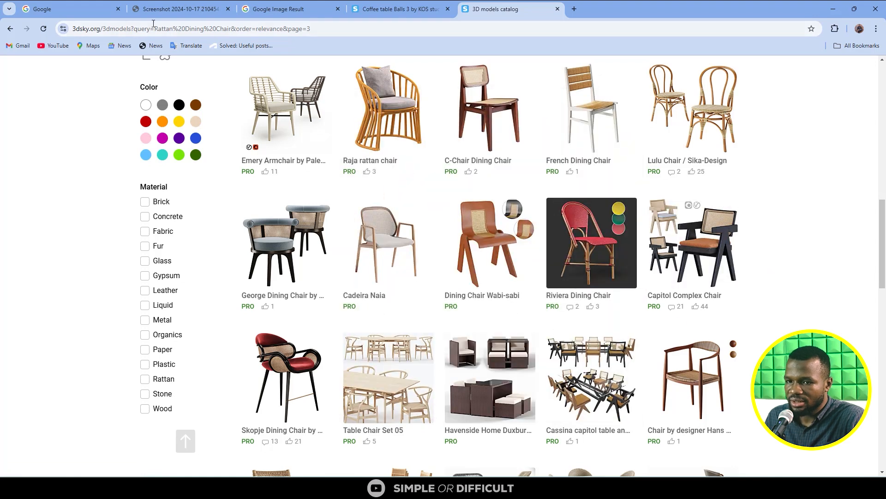
- Compare the black chairs in the interview screenshot with the Capitol Complex Chair preview on 3dsky
{"action": "left_click", "coordinate": [78, 10]}
{"action": "left_click", "coordinate": [148, 10]}
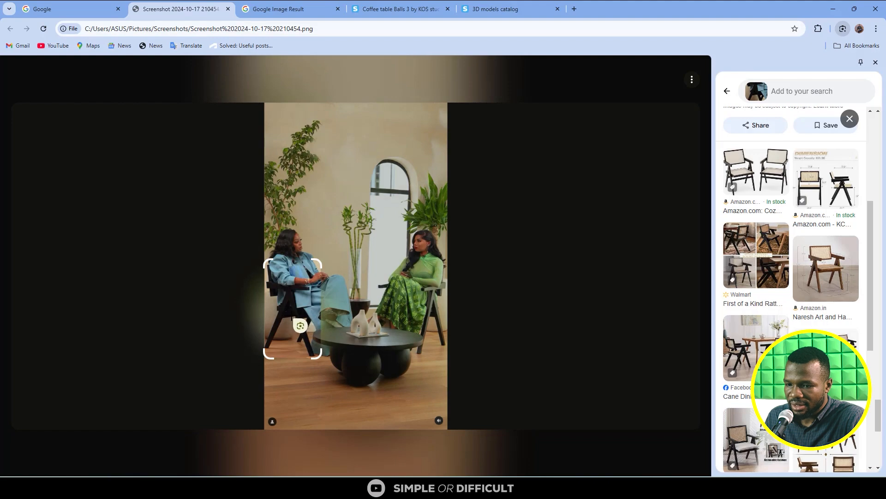
{"action": "left_click", "coordinate": [496, 9]}
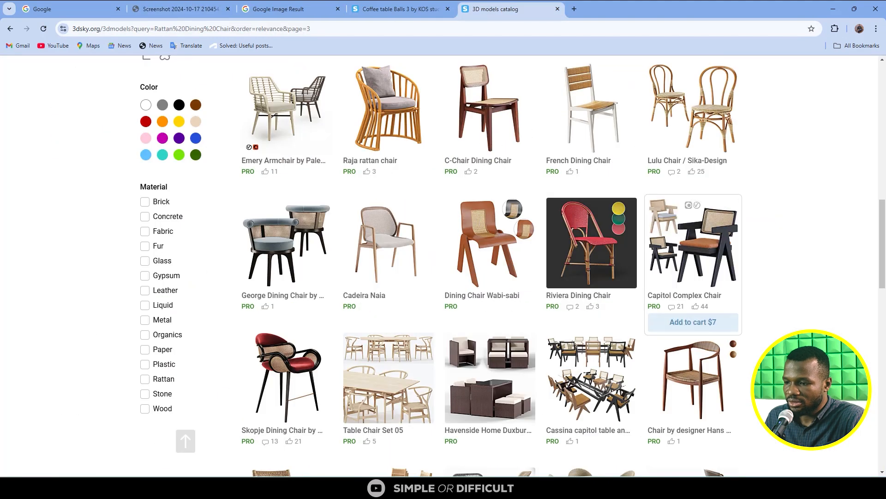
{"action": "mouse_move", "coordinate": [689, 272]}
- Look through the rattan dining chair results below the Capitol Complex Chair, previewing Table and chairs by H&M
{"action": "scroll", "coordinate": [689, 272], "scroll_direction": "down", "scroll_amount": 4}
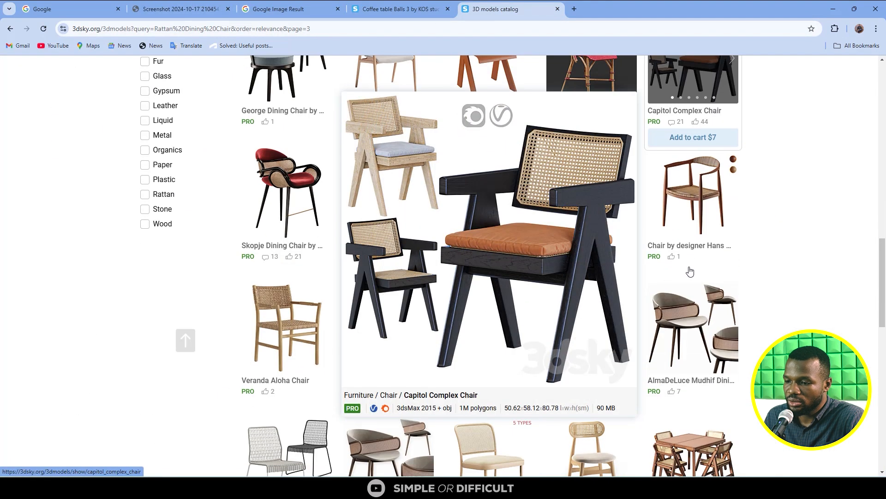
{"action": "scroll", "coordinate": [693, 272], "scroll_direction": "down", "scroll_amount": 6}
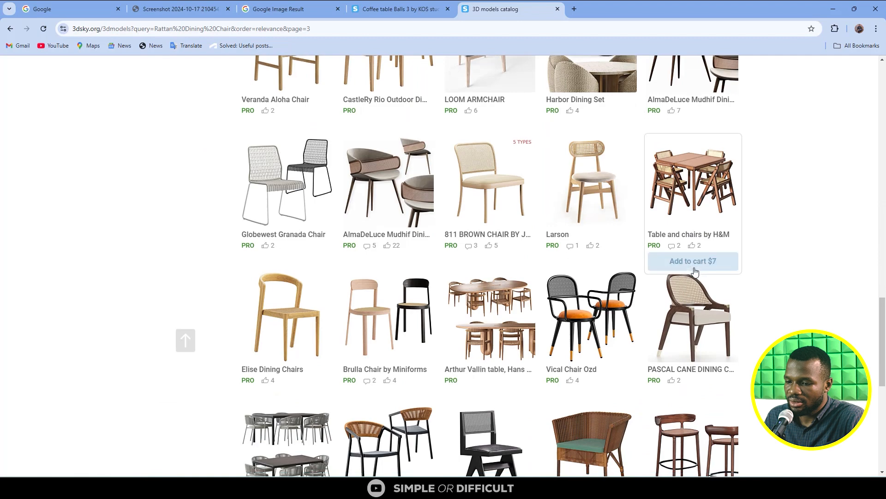
{"action": "scroll", "coordinate": [696, 272], "scroll_direction": "down", "scroll_amount": 6}
{"action": "scroll", "coordinate": [699, 259], "scroll_direction": "up", "scroll_amount": 8}
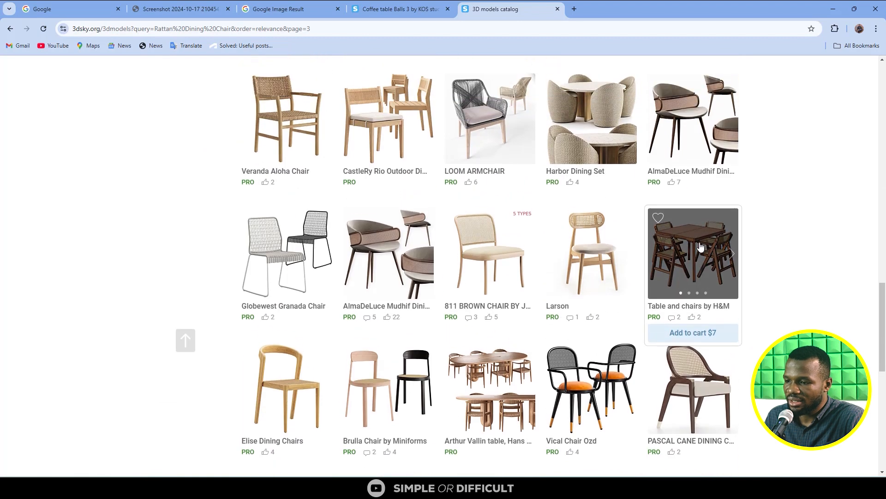
{"action": "scroll", "coordinate": [700, 246], "scroll_direction": "up", "scroll_amount": 3}
{"action": "mouse_move", "coordinate": [691, 362]}
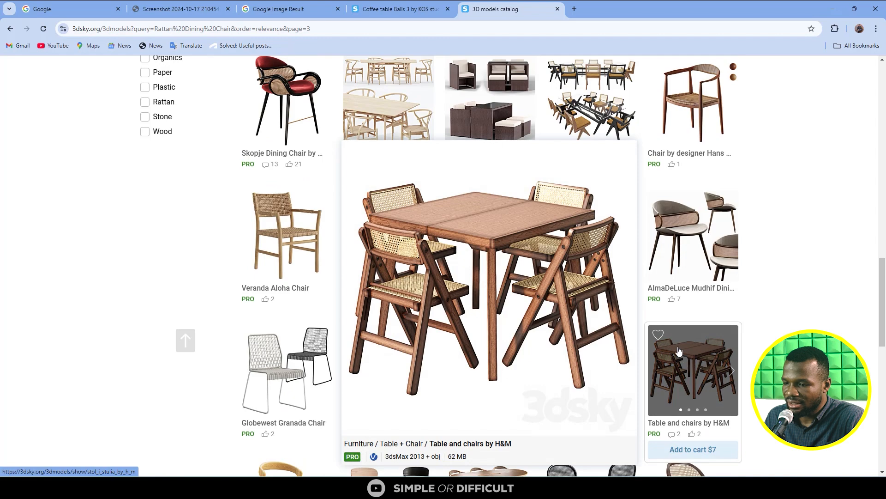
{"action": "scroll", "coordinate": [696, 256], "scroll_direction": "up", "scroll_amount": 4}
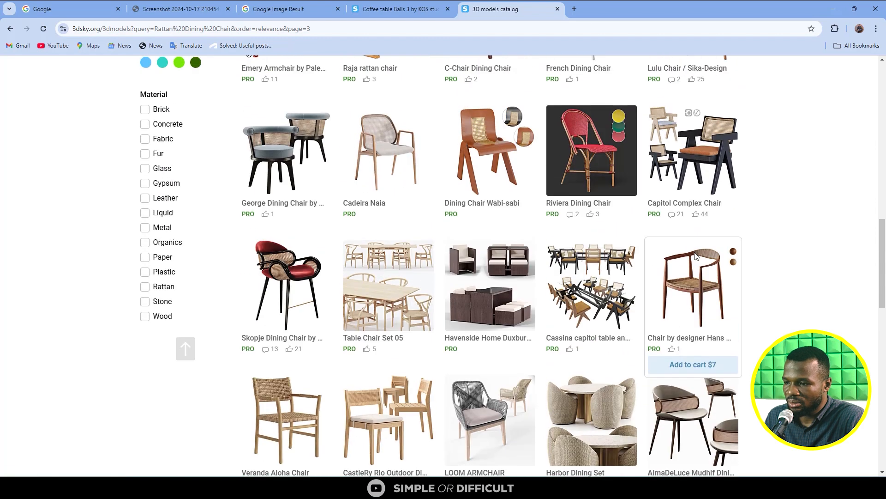
- Open the Capitol Complex Chair model page and look over its images, specifications and dimensions
{"action": "left_click", "coordinate": [690, 161]}
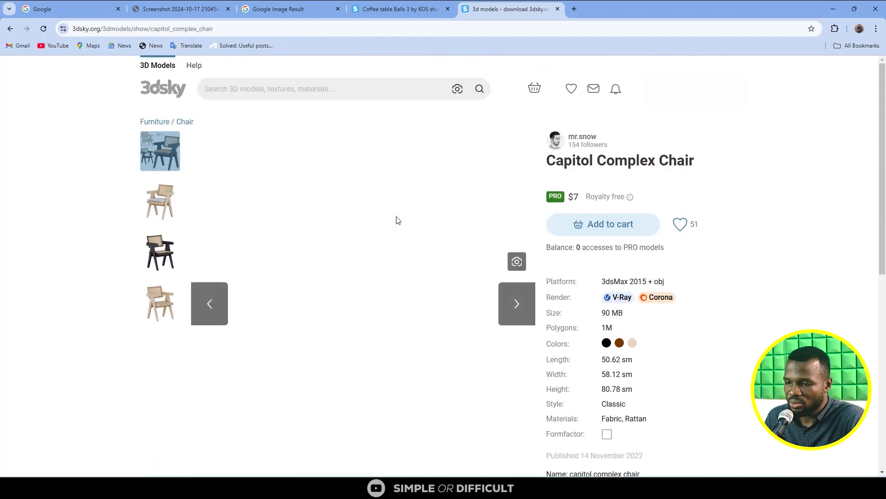
{"action": "scroll", "coordinate": [399, 220], "scroll_direction": "down", "scroll_amount": 15}
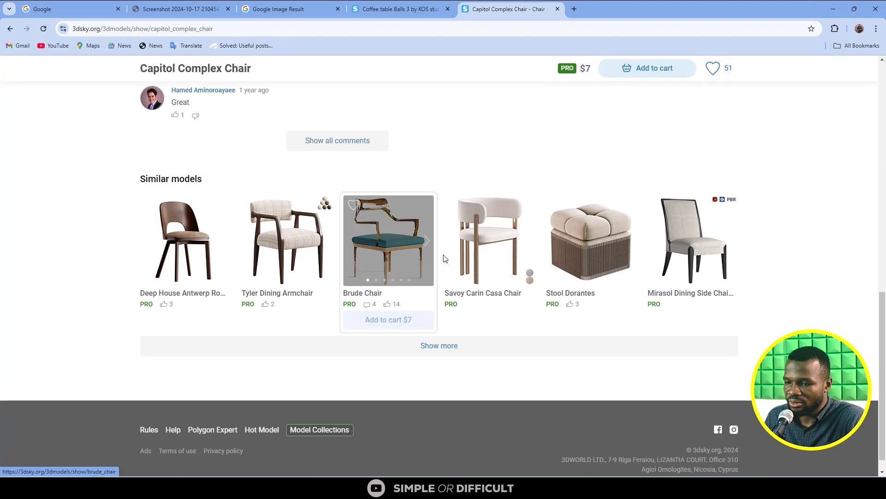
{"action": "scroll", "coordinate": [445, 258], "scroll_direction": "up", "scroll_amount": 15}
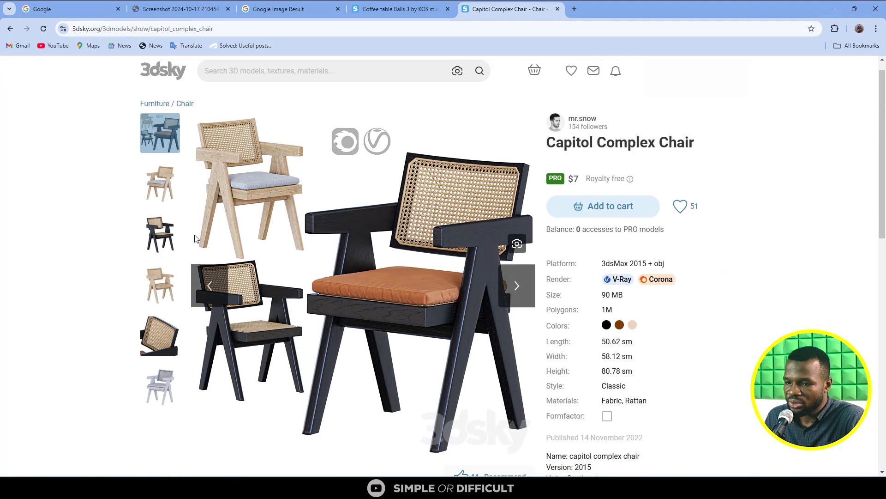
- Expand the similar models under the Capitol Complex Chair, browse them and open the Heaps & Woods - Harris armchair
{"action": "scroll", "coordinate": [195, 238], "scroll_direction": "down", "scroll_amount": 15}
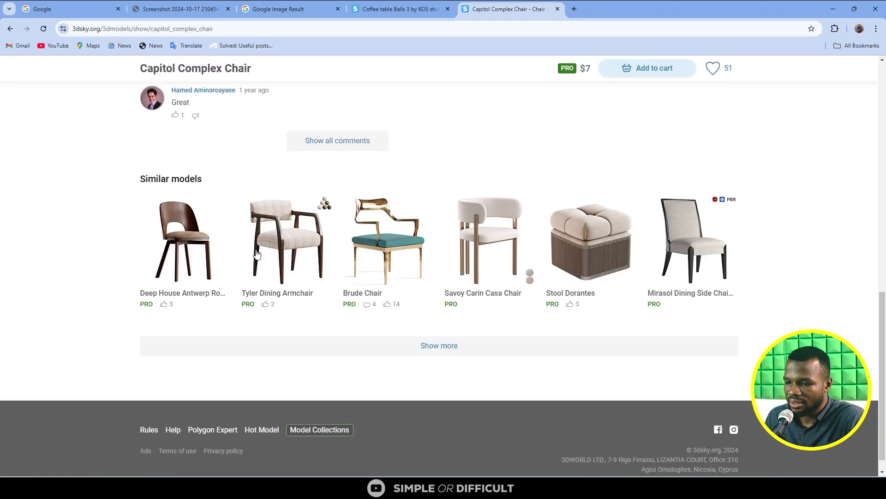
{"action": "left_click", "coordinate": [420, 356]}
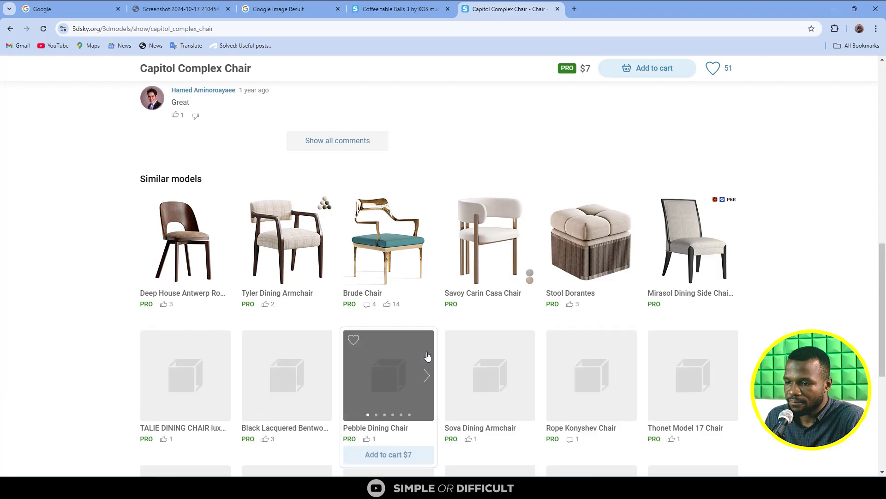
{"action": "scroll", "coordinate": [505, 245], "scroll_direction": "down", "scroll_amount": 6}
{"action": "scroll", "coordinate": [525, 279], "scroll_direction": "up", "scroll_amount": 17}
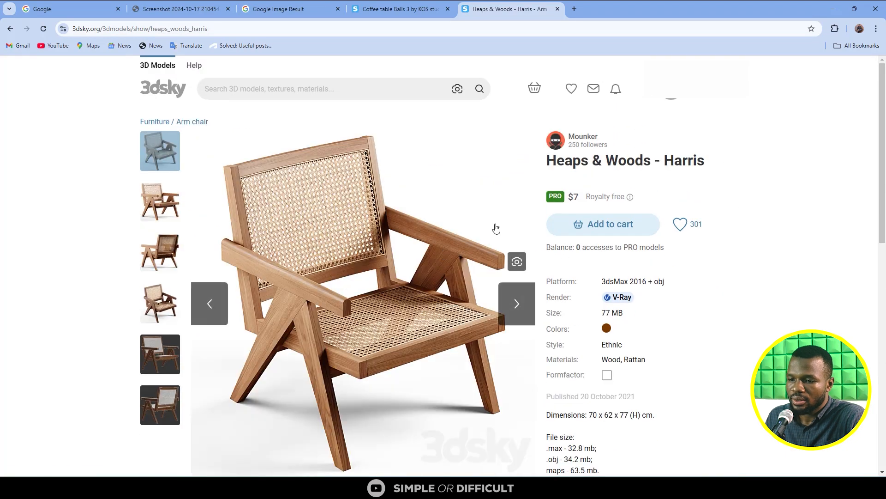
{"action": "scroll", "coordinate": [498, 226], "scroll_direction": "down", "scroll_amount": 4}
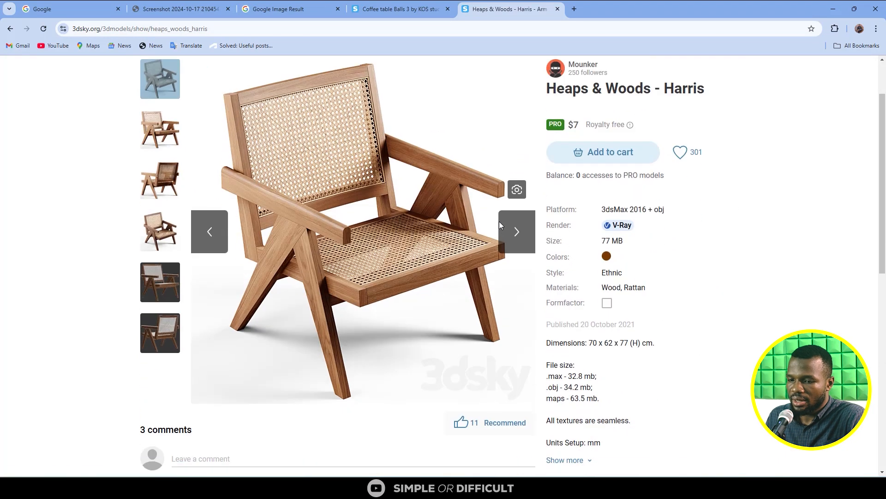
- Review the Heaps & Woods - Harris model's details and similar models, and compare the chair with the interview screenshot
{"action": "scroll", "coordinate": [440, 246], "scroll_direction": "up", "scroll_amount": 4}
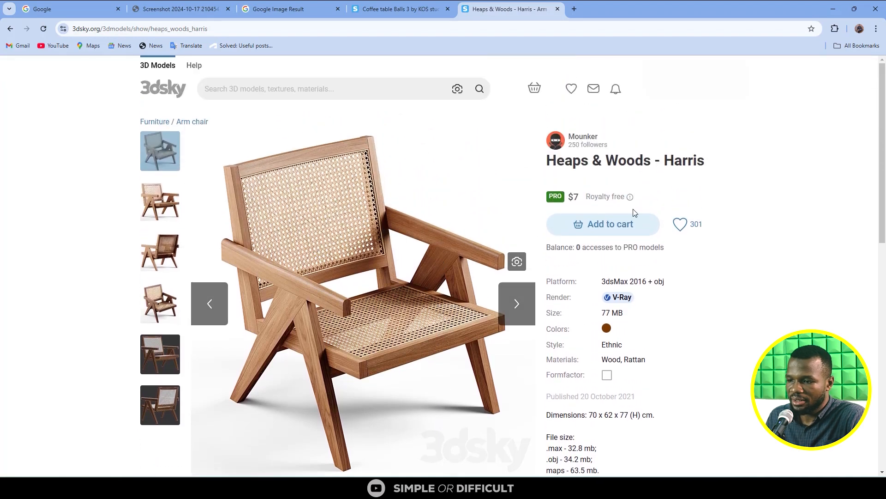
{"action": "scroll", "coordinate": [685, 168], "scroll_direction": "down", "scroll_amount": 5}
{"action": "scroll", "coordinate": [689, 176], "scroll_direction": "down", "scroll_amount": 4}
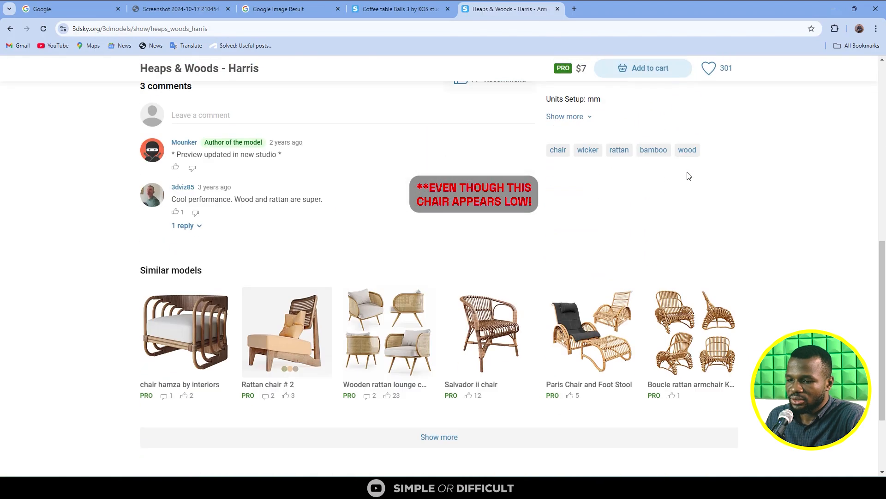
{"action": "scroll", "coordinate": [689, 176], "scroll_direction": "up", "scroll_amount": 10}
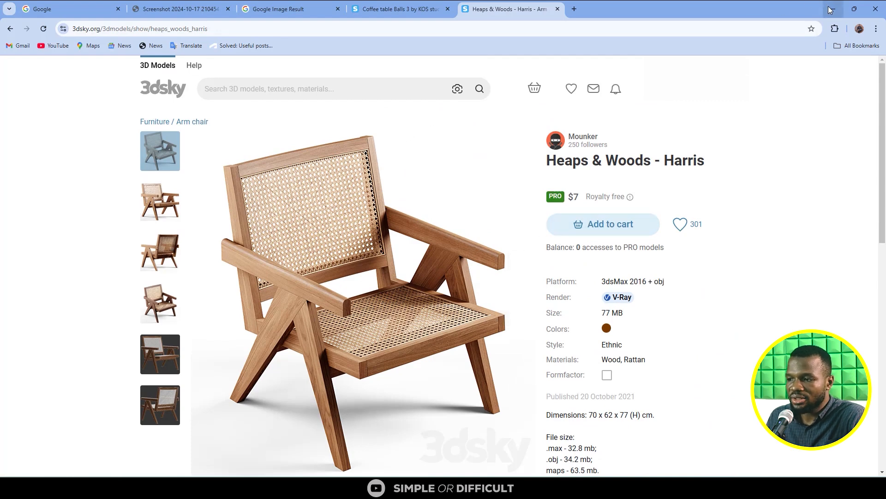
{"action": "left_click", "coordinate": [175, 10]}
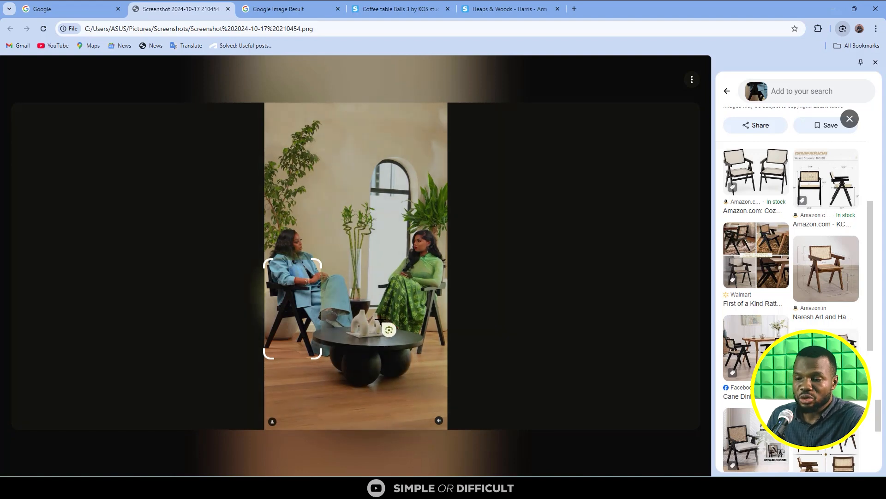
{"action": "left_click", "coordinate": [549, 10]}
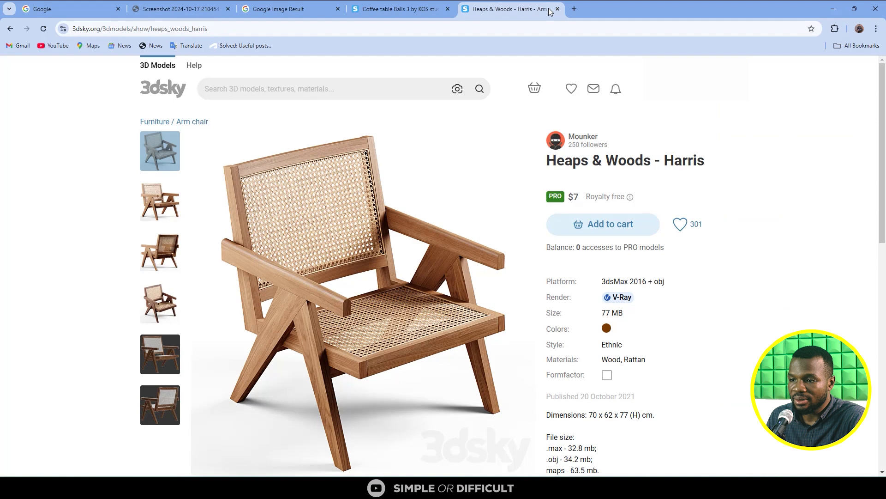
- Open 3dsky in another tab, search its models for "decorative" and browse the decor results
{"action": "left_click", "coordinate": [574, 10]}
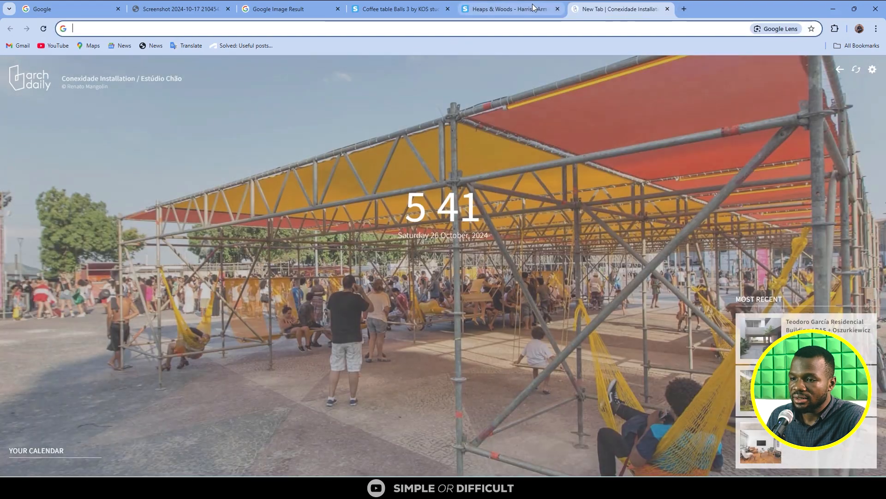
{"action": "left_click", "coordinate": [534, 7]}
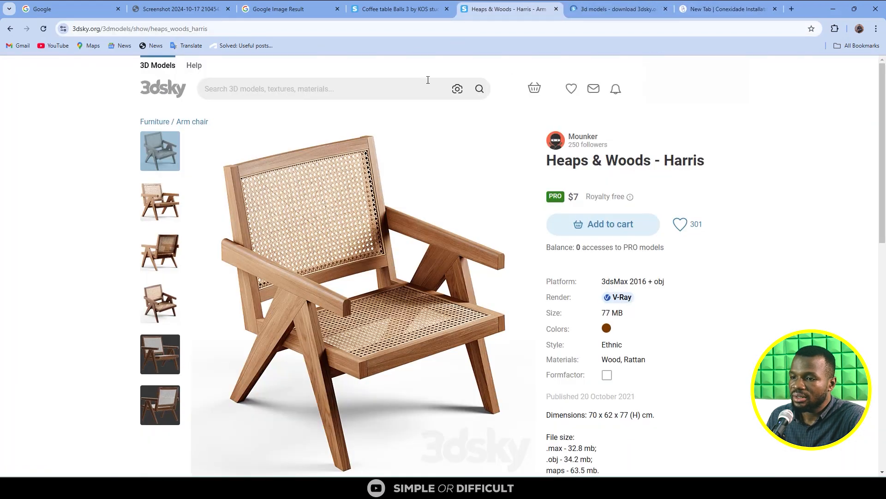
{"action": "key", "text": "ctrl+Tab"}
{"action": "left_click", "coordinate": [281, 83]}
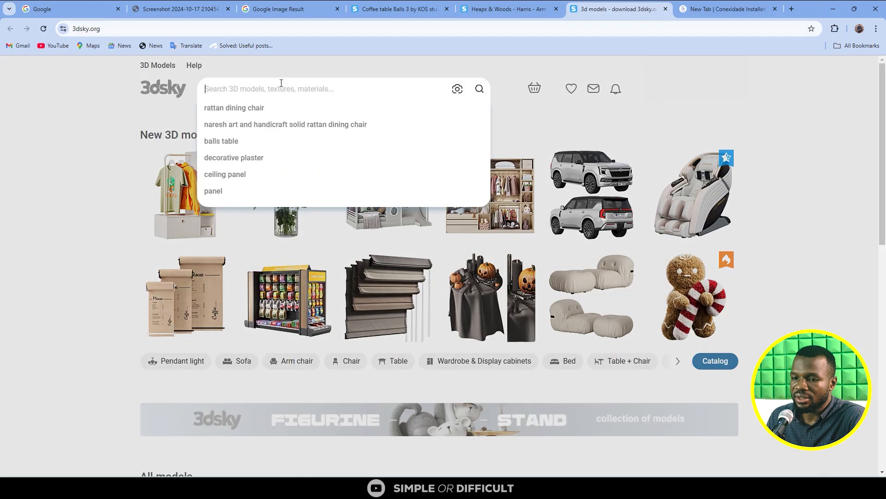
{"action": "type", "text": "decorat"}
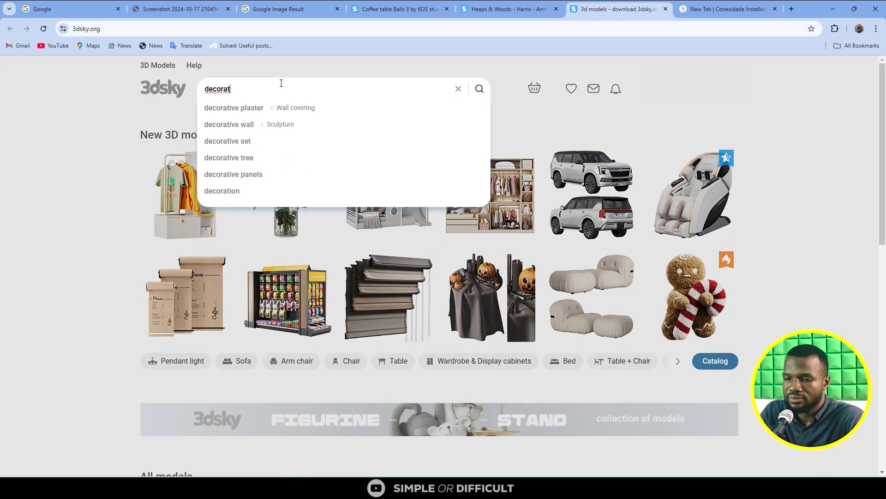
{"action": "type", "text": "ive"}
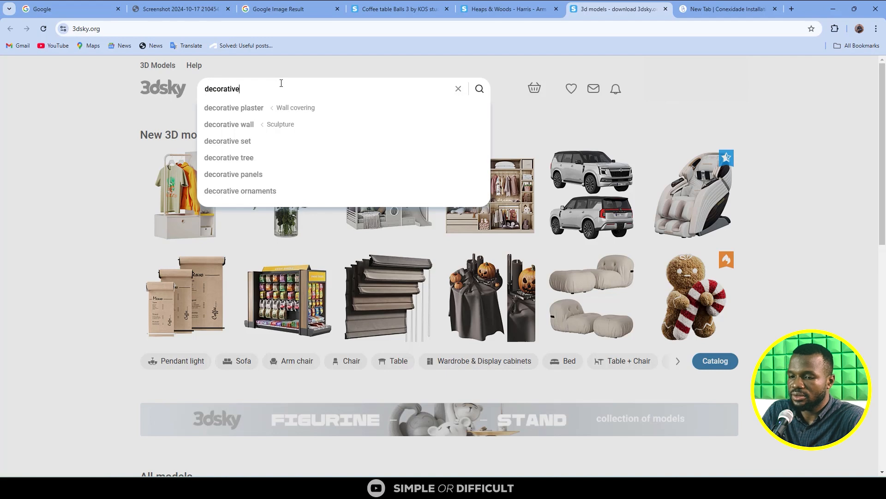
{"action": "key", "text": "Return"}
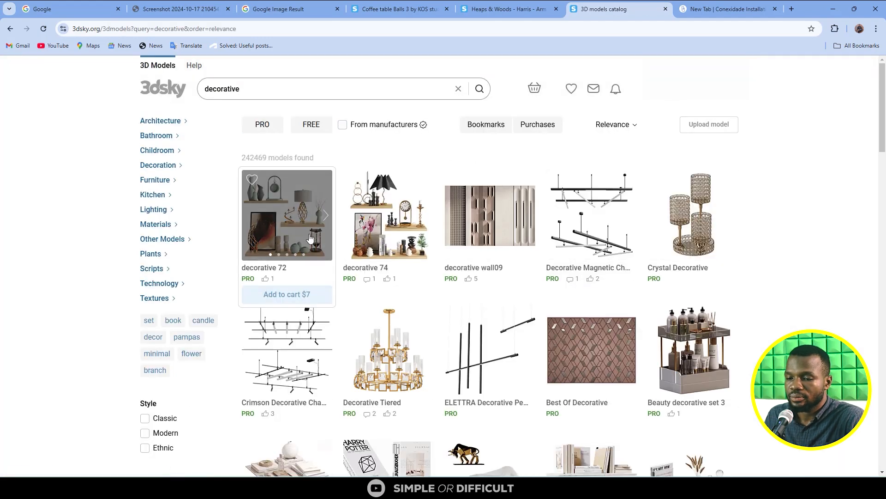
{"action": "scroll", "coordinate": [349, 229], "scroll_direction": "down", "scroll_amount": 6}
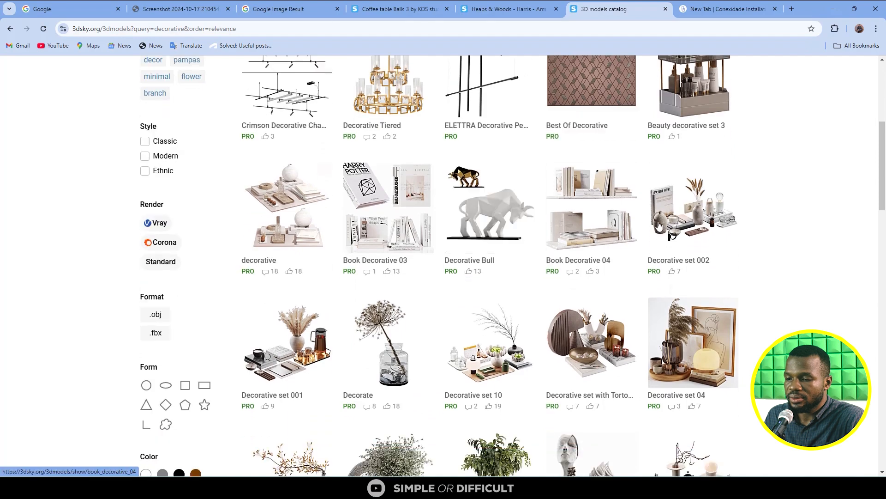
{"action": "scroll", "coordinate": [595, 332], "scroll_direction": "down", "scroll_amount": 3}
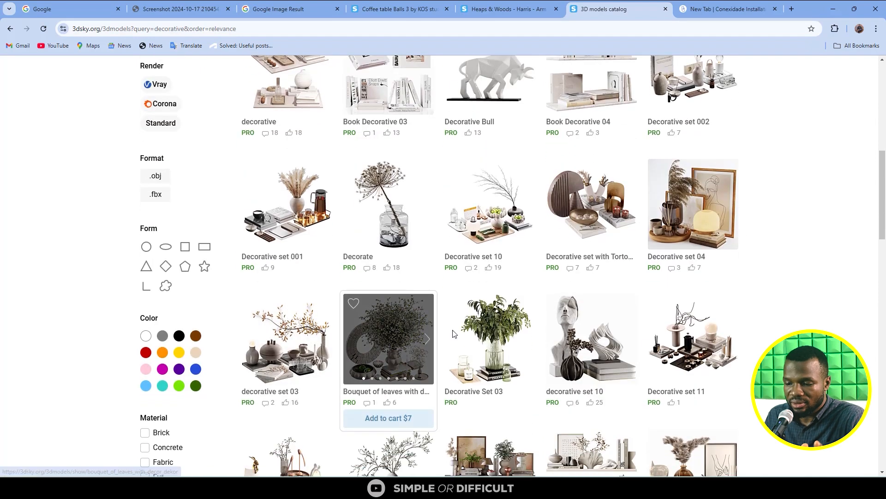
- Browse the rest of the first page of 3dsky's "decorative" results for a set resembling the table decorations
{"action": "scroll", "coordinate": [683, 369], "scroll_direction": "down", "scroll_amount": 4}
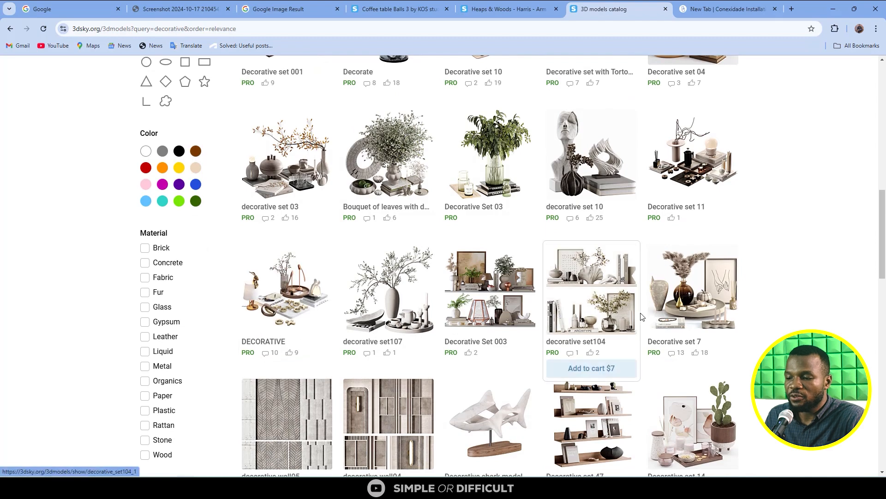
{"action": "scroll", "coordinate": [652, 342], "scroll_direction": "down", "scroll_amount": 3}
{"action": "scroll", "coordinate": [653, 341], "scroll_direction": "down", "scroll_amount": 3}
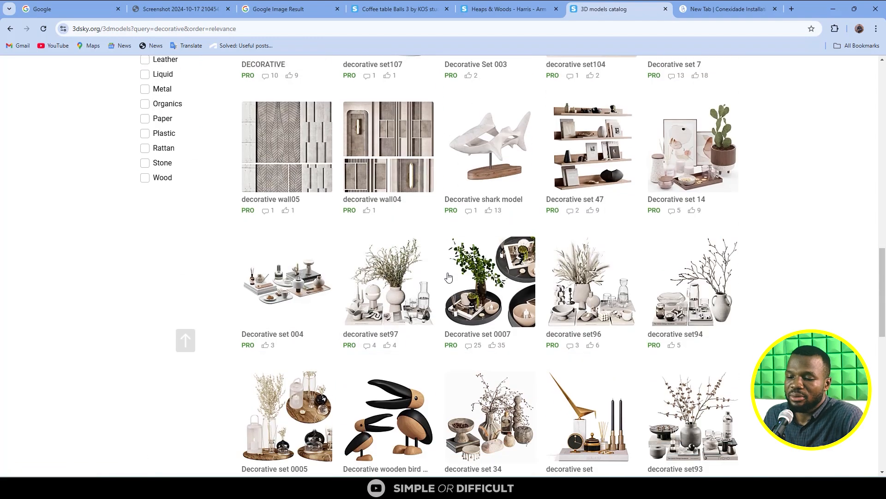
{"action": "scroll", "coordinate": [485, 279], "scroll_direction": "down", "scroll_amount": 1}
{"action": "scroll", "coordinate": [485, 280], "scroll_direction": "down", "scroll_amount": 4}
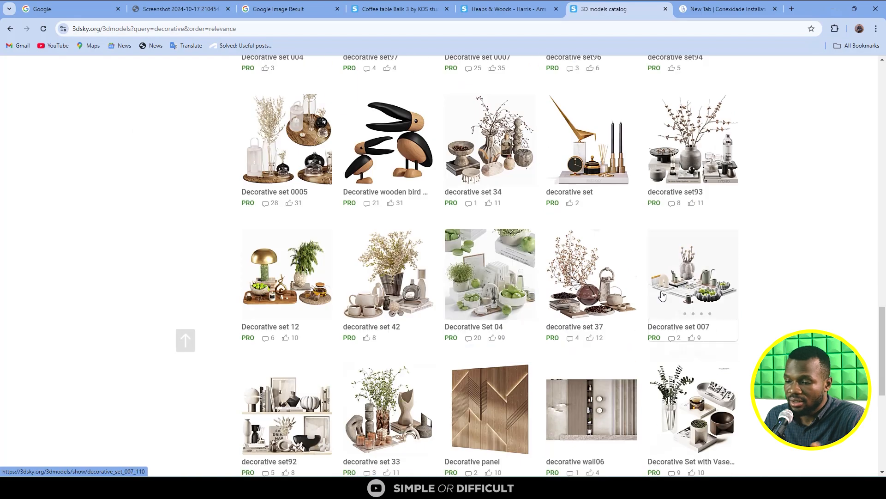
{"action": "scroll", "coordinate": [702, 304], "scroll_direction": "down", "scroll_amount": 3}
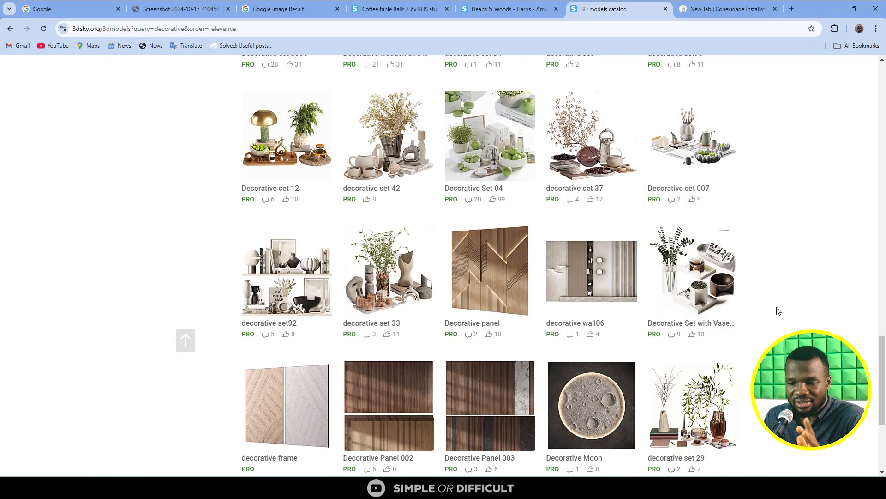
{"action": "scroll", "coordinate": [779, 311], "scroll_direction": "down", "scroll_amount": 2}
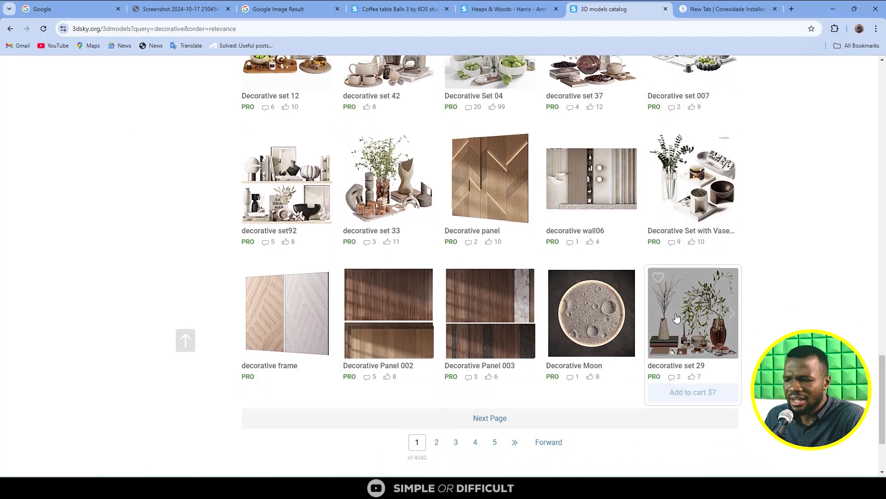
{"action": "mouse_move", "coordinate": [459, 196]}
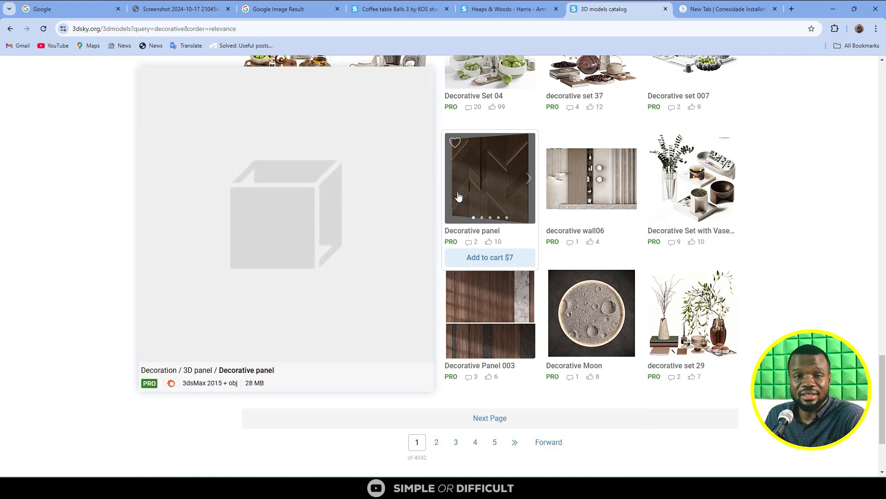
{"action": "mouse_move", "coordinate": [672, 181]}
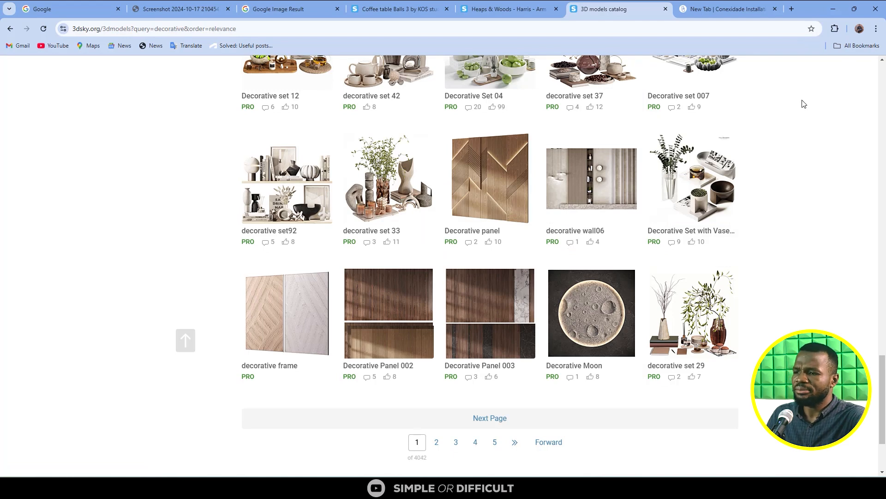
- Switch to 3ds Max, minimise the Screenshots folder covering the floor plan, and return to the browser
{"action": "left_click", "coordinate": [838, 8]}
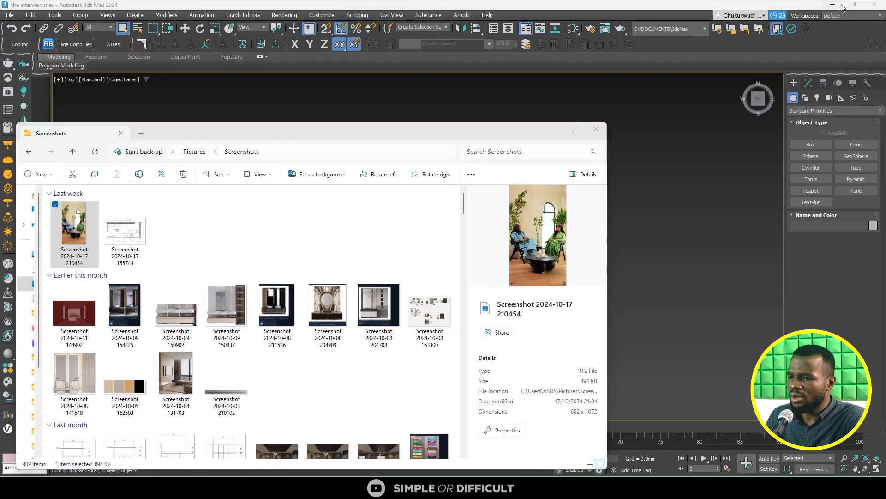
{"action": "left_click", "coordinate": [554, 130]}
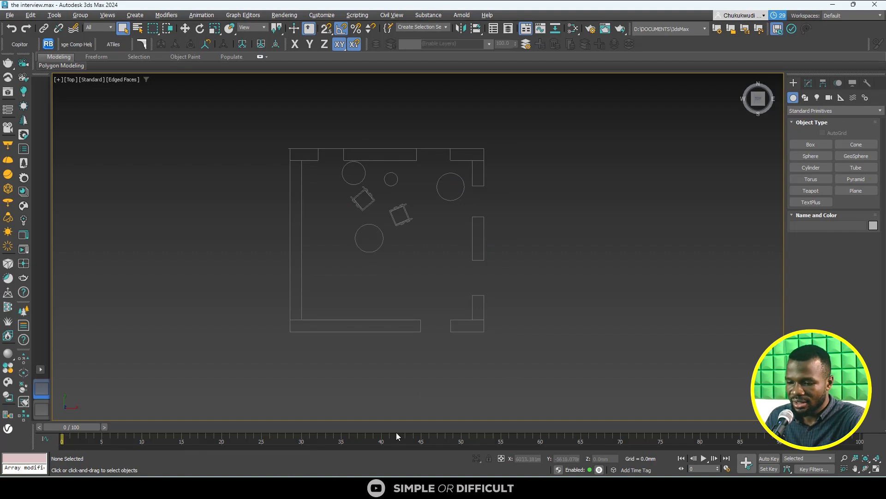
{"action": "mouse_move", "coordinate": [692, 489]}
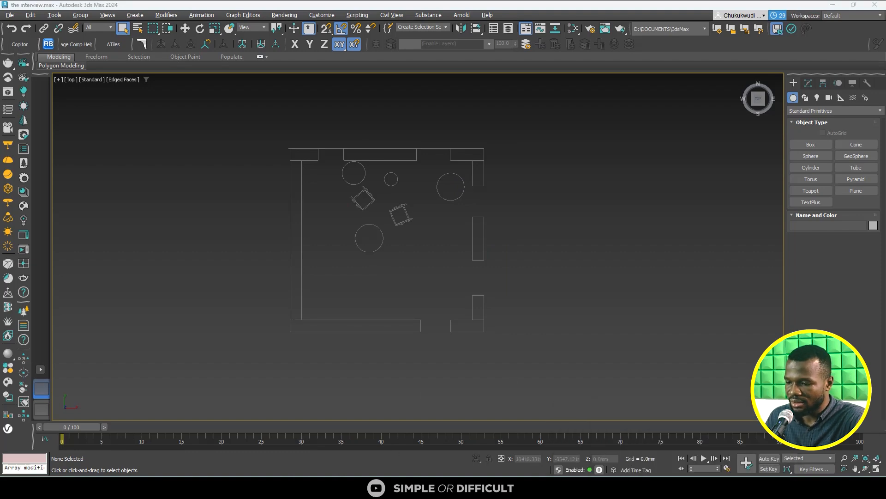
{"action": "left_click", "coordinate": [736, 436]}
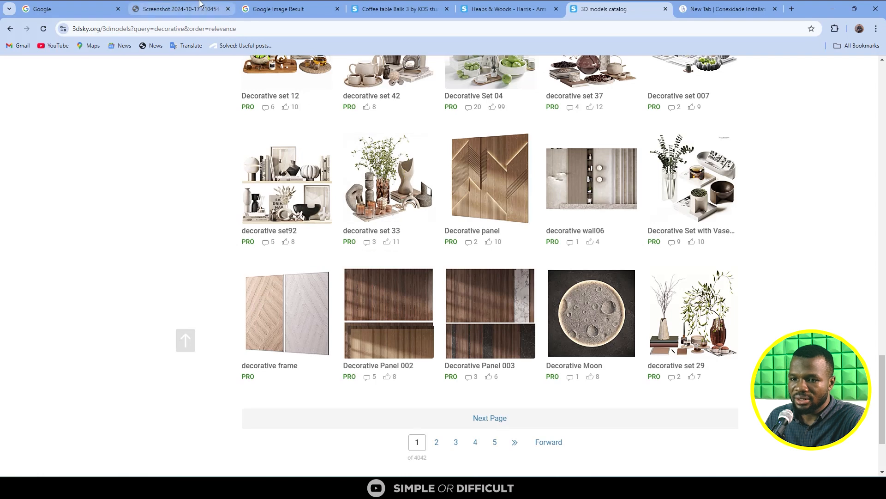
- Return to the interview screenshot, close its Google Lens search, and enlarge the picture to study the furniture, plants and window
{"action": "left_click", "coordinate": [178, 8]}
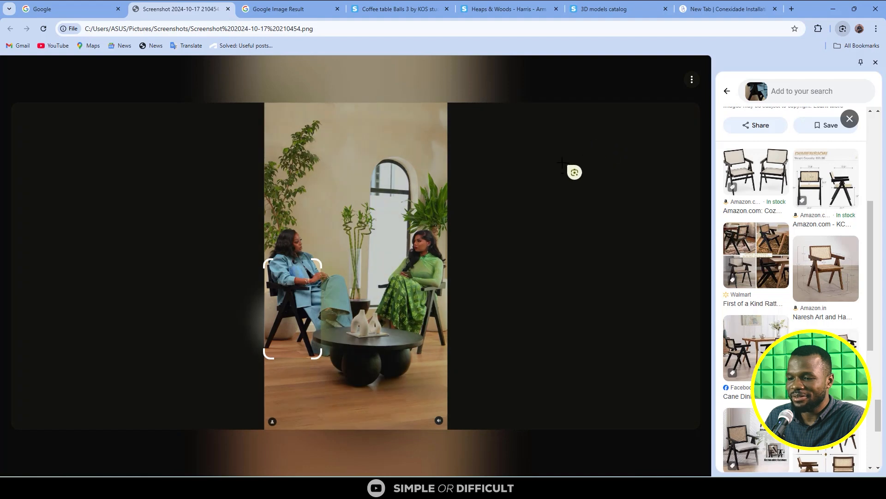
{"action": "left_click", "coordinate": [676, 31]}
{"action": "left_click", "coordinate": [752, 28]}
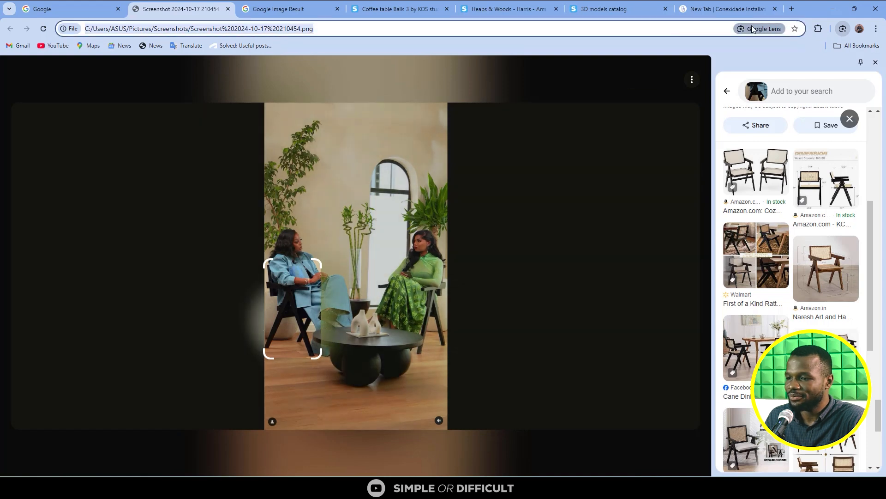
{"action": "left_click", "coordinate": [365, 249]}
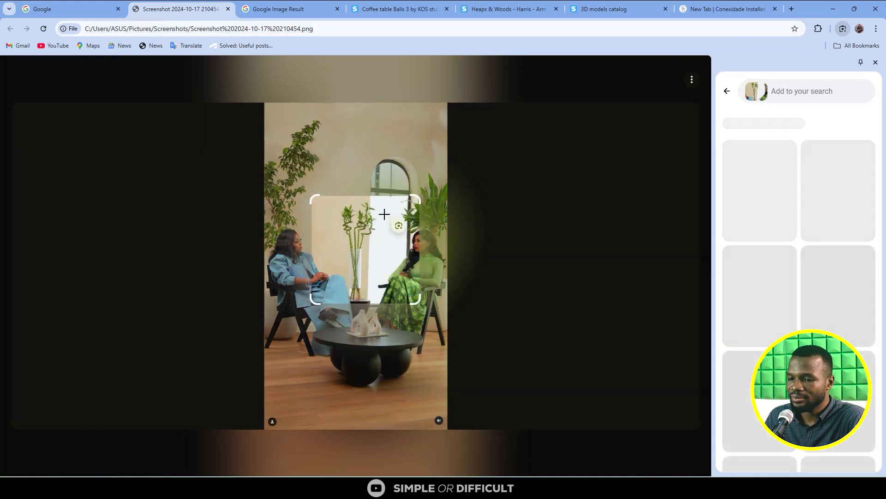
{"action": "key", "text": "Escape"}
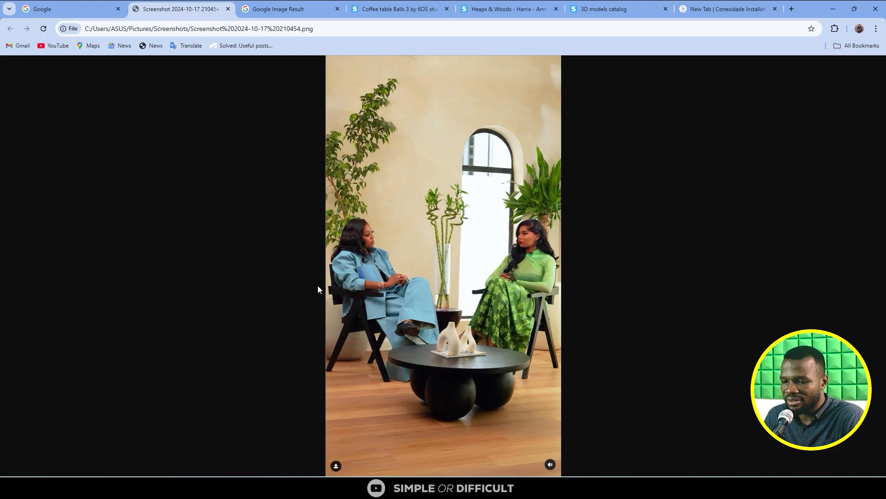
{"action": "left_click", "coordinate": [343, 296]}
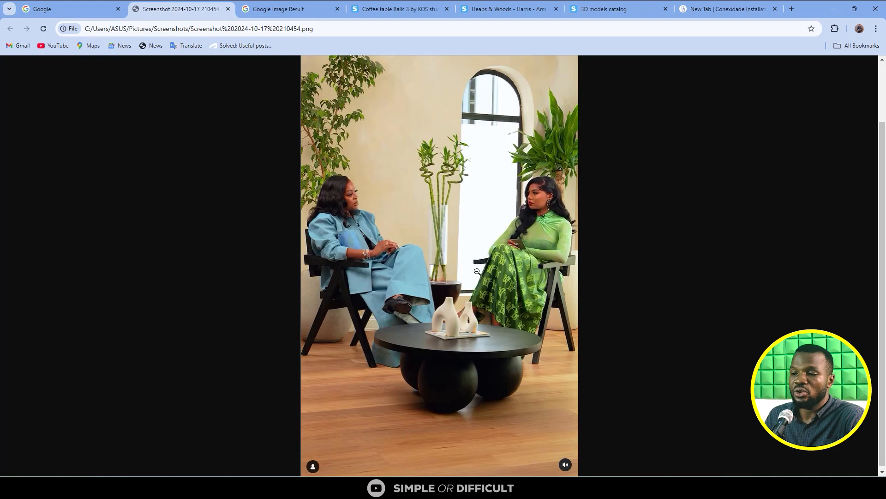
- Switch to 3ds Max and examine the plan and section drawings from an angled view and from straight above
{"action": "left_click", "coordinate": [841, 10]}
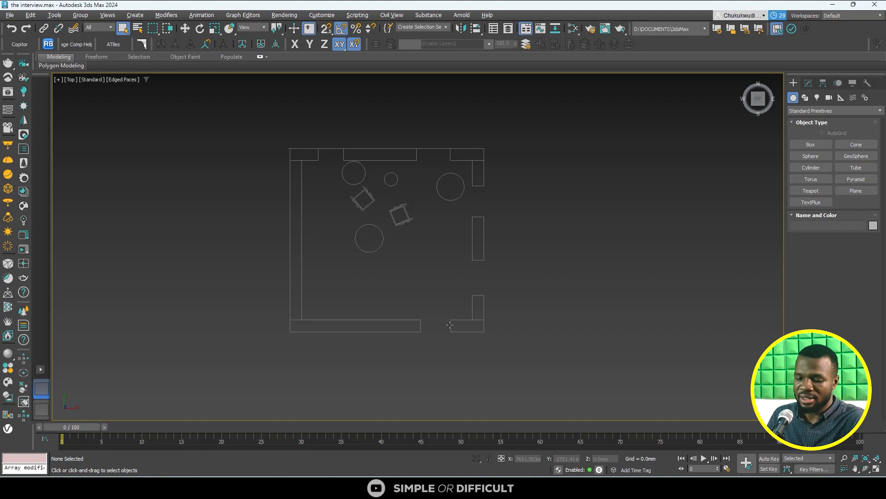
{"action": "middle_click_drag", "start_coordinate": [441, 326], "coordinate": [467, 278], "text": "alt"}
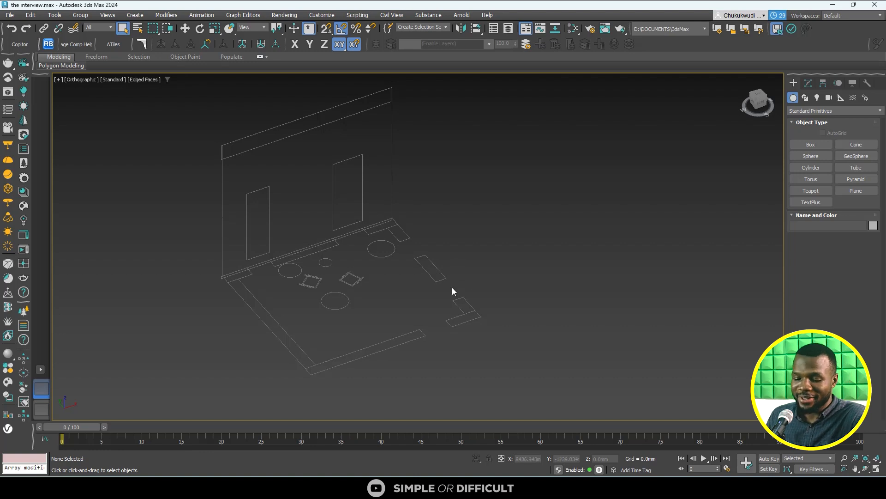
{"action": "middle_click_drag", "start_coordinate": [453, 287], "coordinate": [467, 307], "text": "alt"}
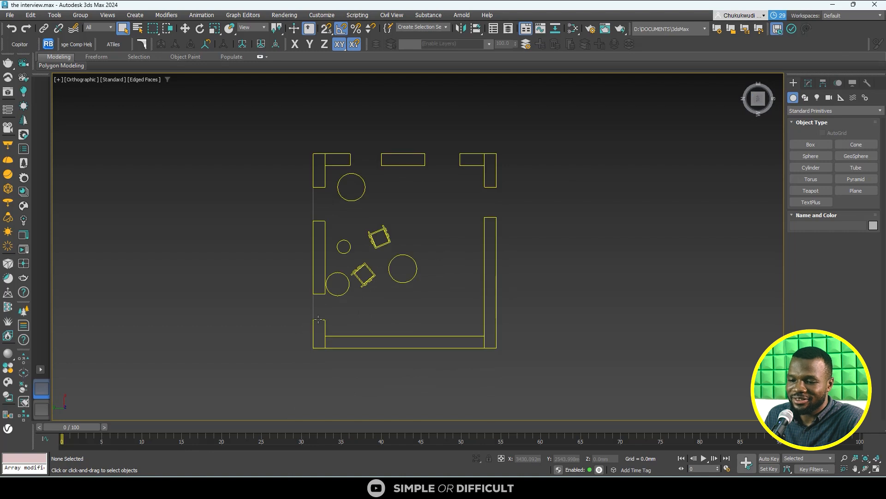
{"action": "scroll", "coordinate": [318, 321], "scroll_direction": "up", "scroll_amount": 5}
{"action": "scroll", "coordinate": [317, 320], "scroll_direction": "down", "scroll_amount": 3}
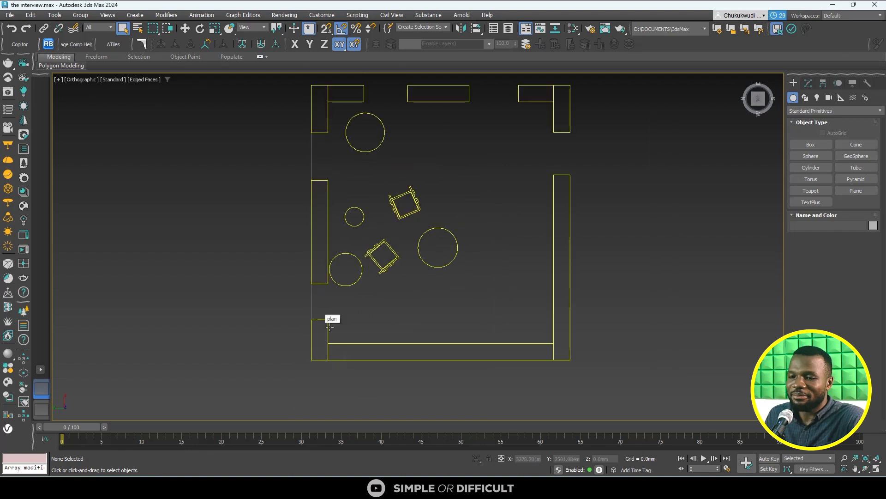
{"action": "middle_click_drag", "start_coordinate": [327, 317], "coordinate": [327, 347]}
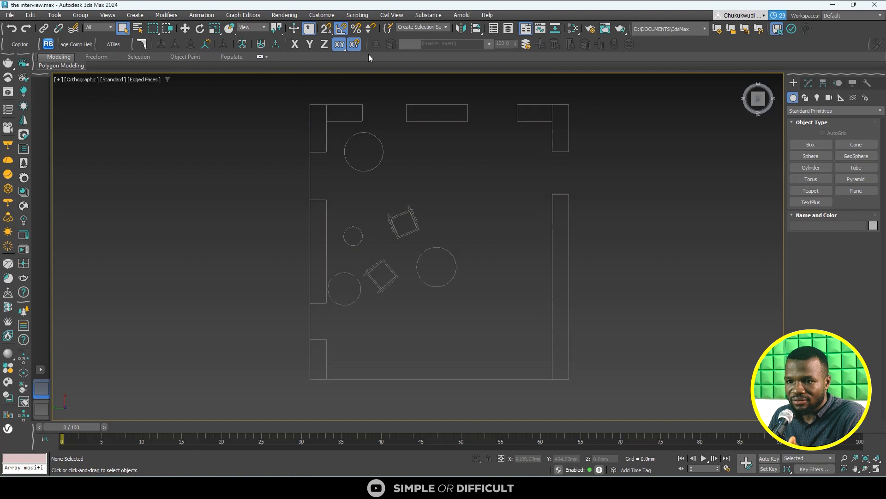
- Set the display units to metric millimetres, keep the system unit at 1.0 millimetres, and accept the units setup
{"action": "left_click", "coordinate": [318, 15]}
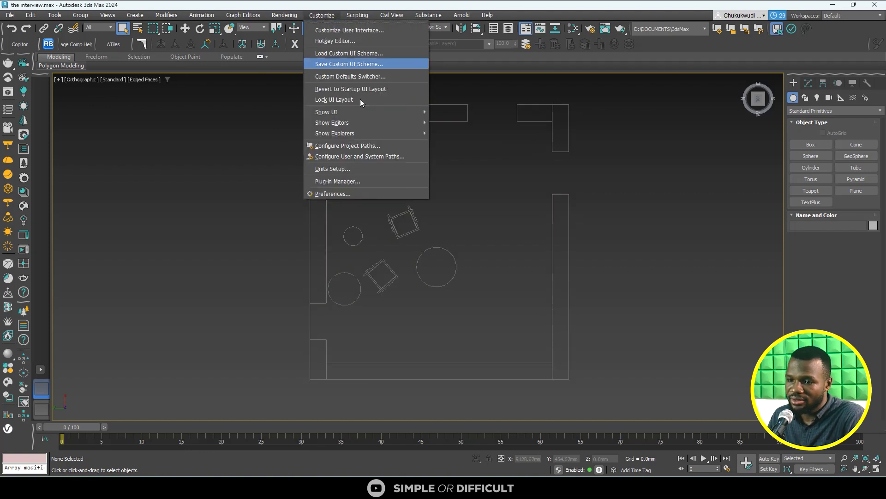
{"action": "left_click", "coordinate": [355, 168]}
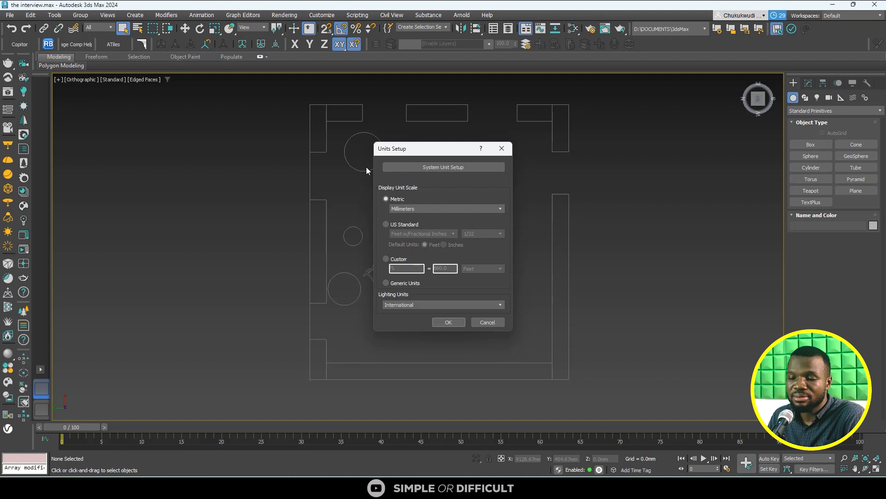
{"action": "left_click", "coordinate": [406, 209]}
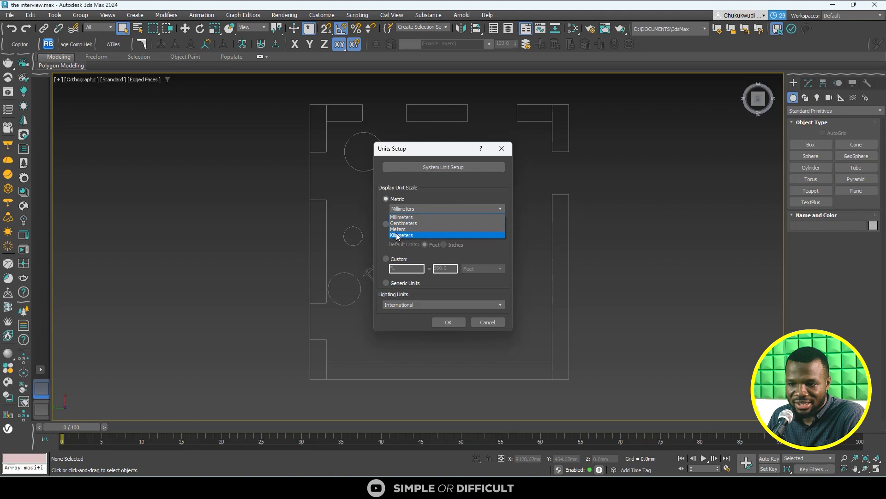
{"action": "left_click", "coordinate": [401, 217]}
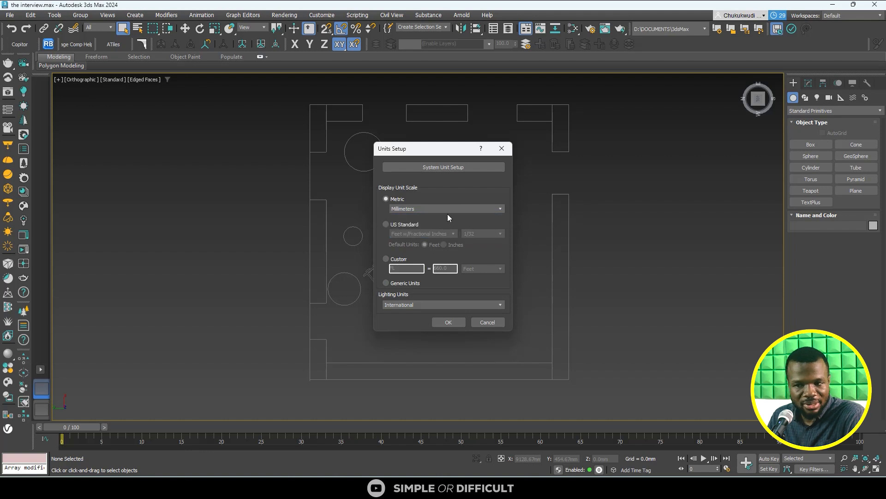
{"action": "left_click", "coordinate": [453, 167]}
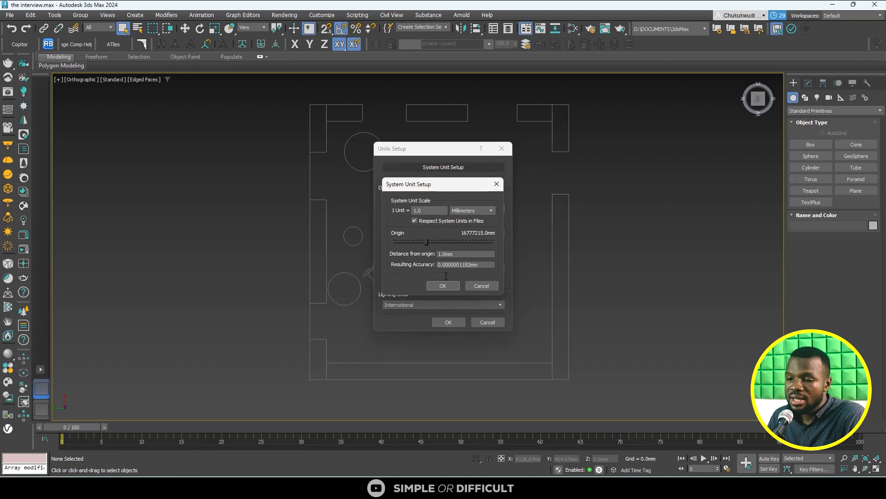
{"action": "left_click", "coordinate": [475, 212]}
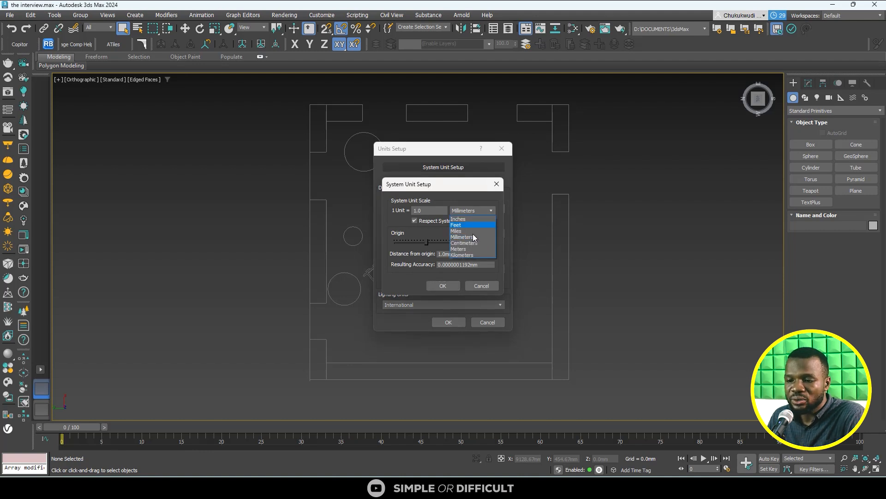
{"action": "left_click", "coordinate": [443, 286]}
{"action": "left_click", "coordinate": [447, 322]}
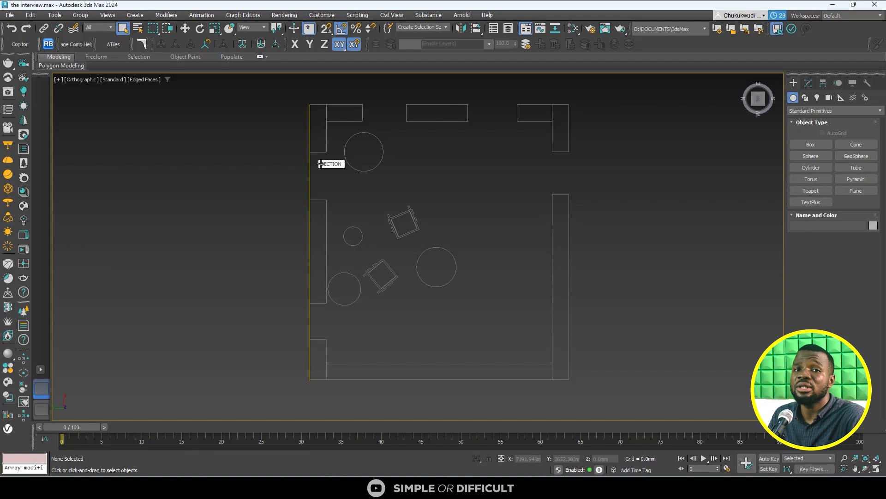
- Try drawing a plane with snapping on over the short wall block at the plan's lower corner, and delete it
{"action": "left_click", "coordinate": [848, 191]}
{"action": "scroll", "coordinate": [305, 358], "scroll_direction": "up", "scroll_amount": 4}
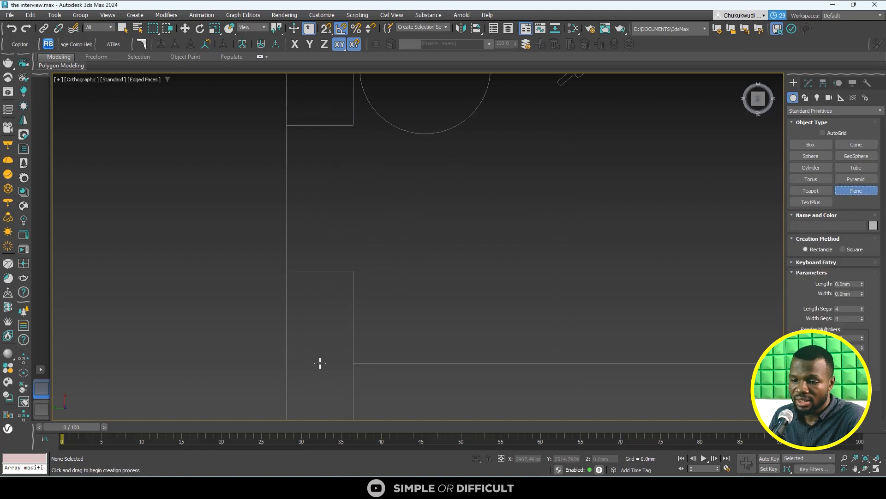
{"action": "scroll", "coordinate": [342, 241], "scroll_direction": "down", "scroll_amount": 3}
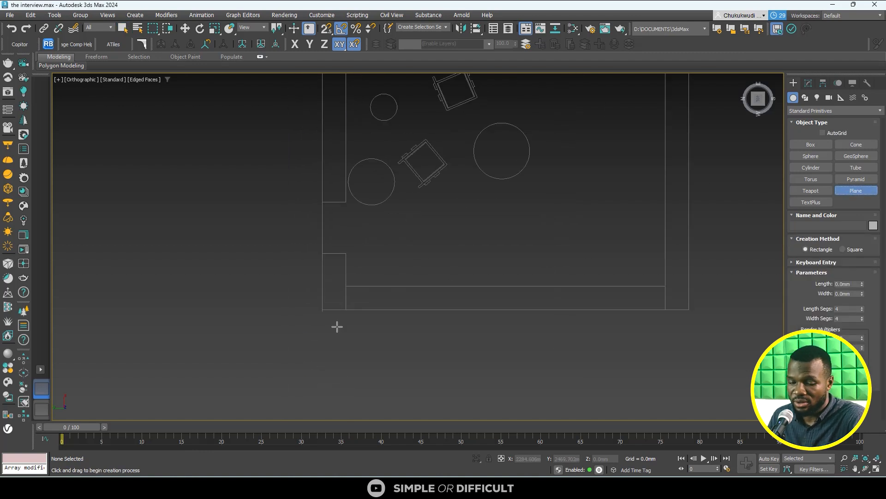
{"action": "key", "text": "s"}
{"action": "left_click_drag", "start_coordinate": [346, 310], "coordinate": [321, 253]}
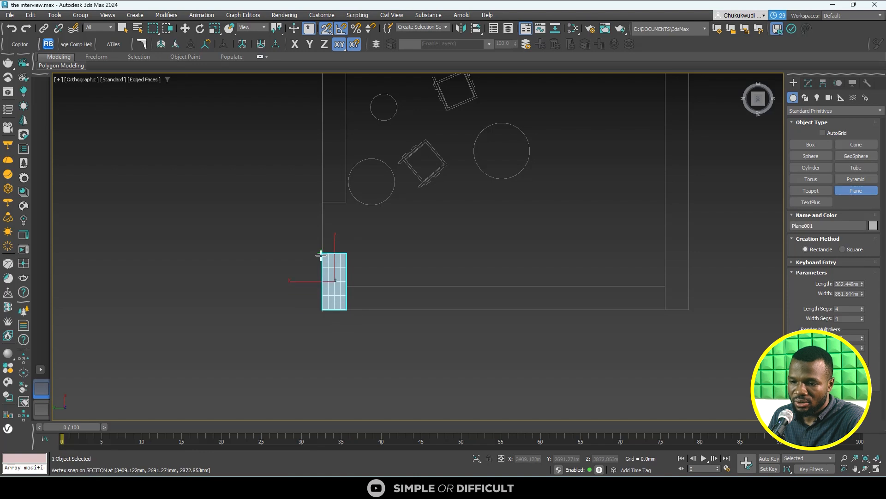
{"action": "key", "text": "Delete"}
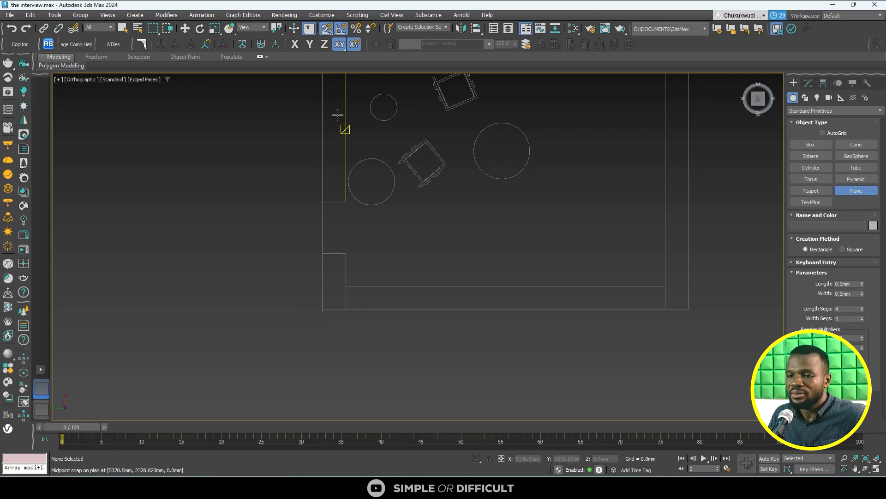
- Change the snaps toggle to 3D snapping and turn off angle snap
{"action": "left_click_drag", "start_coordinate": [327, 32], "coordinate": [329, 73]}
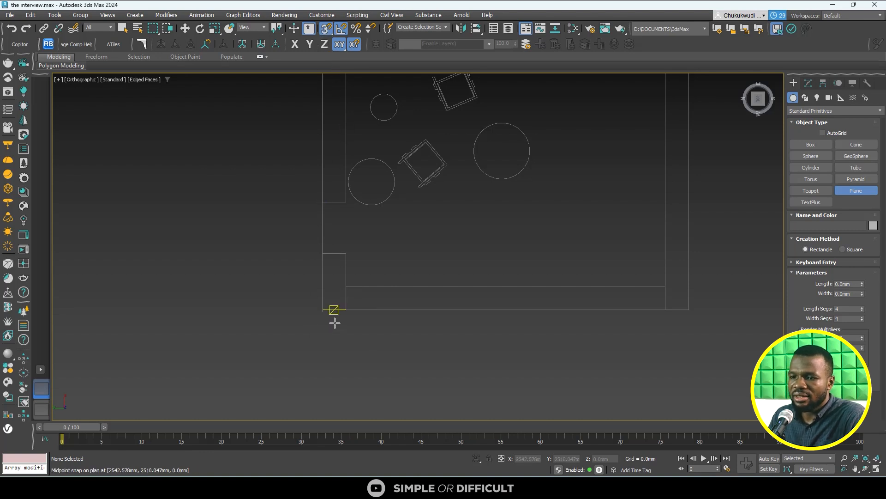
{"action": "left_click", "coordinate": [341, 29]}
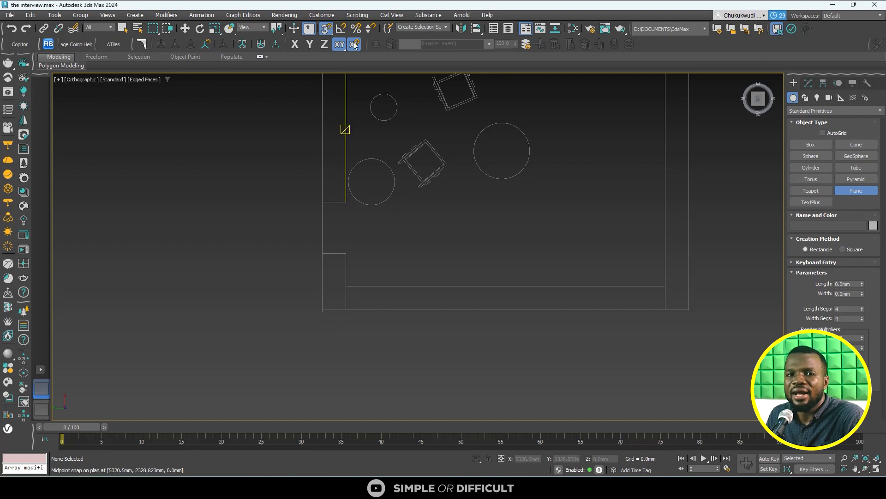
{"action": "left_click", "coordinate": [327, 32]}
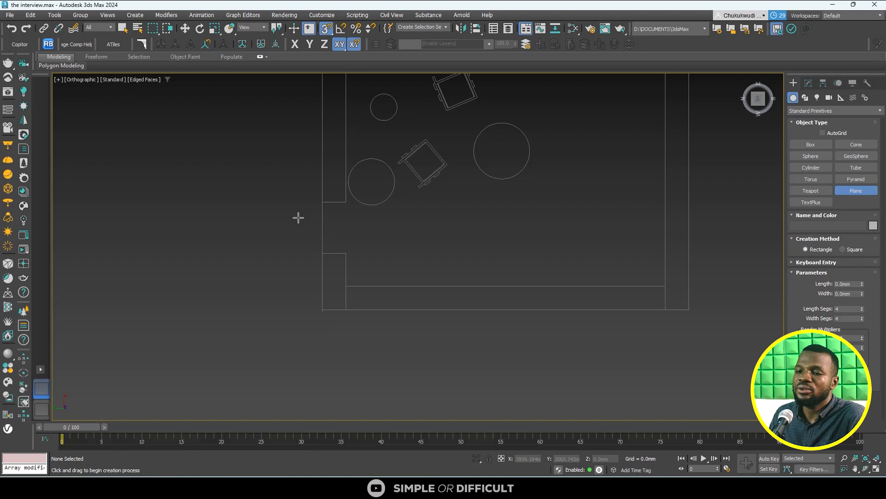
- Add Endpoint and Edge/Segment to the active snap types alongside Vertex and Midpoint, review the snap options, and close the settings
{"action": "right_click", "coordinate": [327, 31]}
{"action": "left_click", "coordinate": [327, 29]}
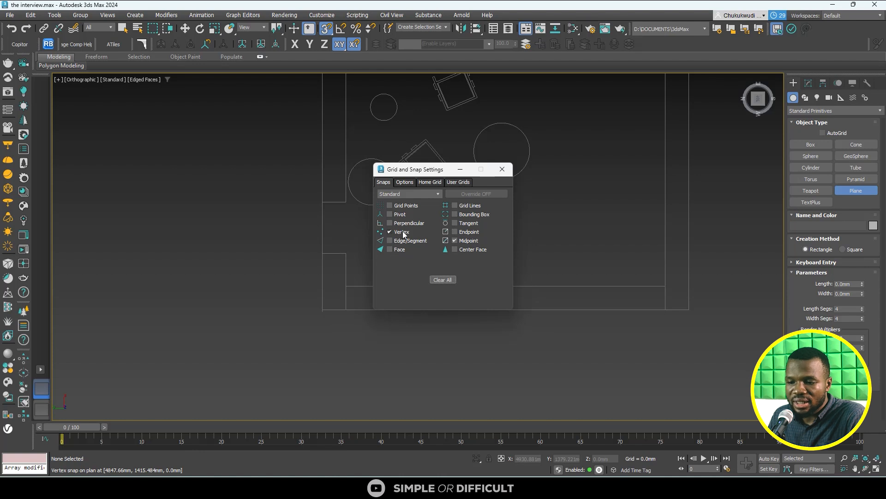
{"action": "left_click", "coordinate": [454, 231]}
{"action": "left_click", "coordinate": [418, 241]}
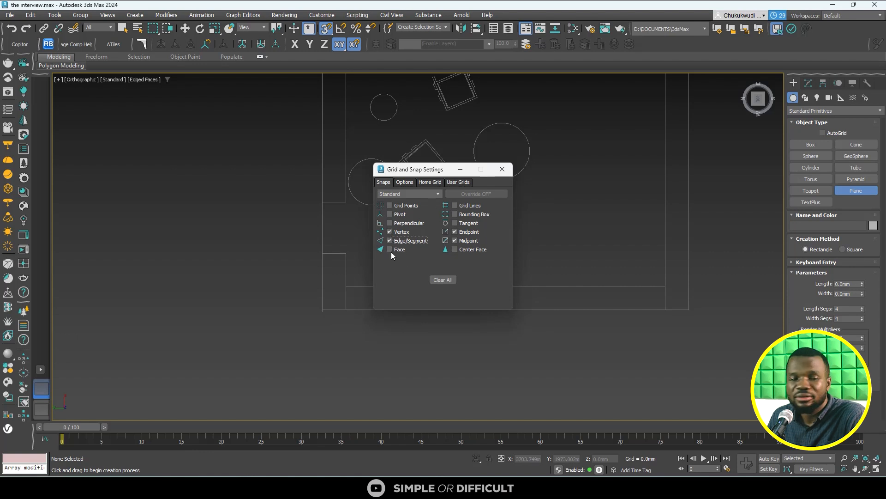
{"action": "left_click", "coordinate": [410, 183]}
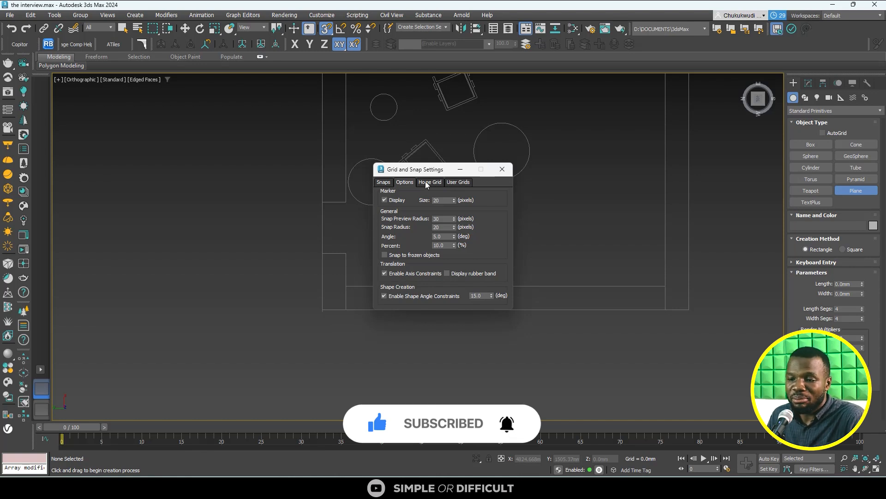
{"action": "left_click", "coordinate": [501, 171]}
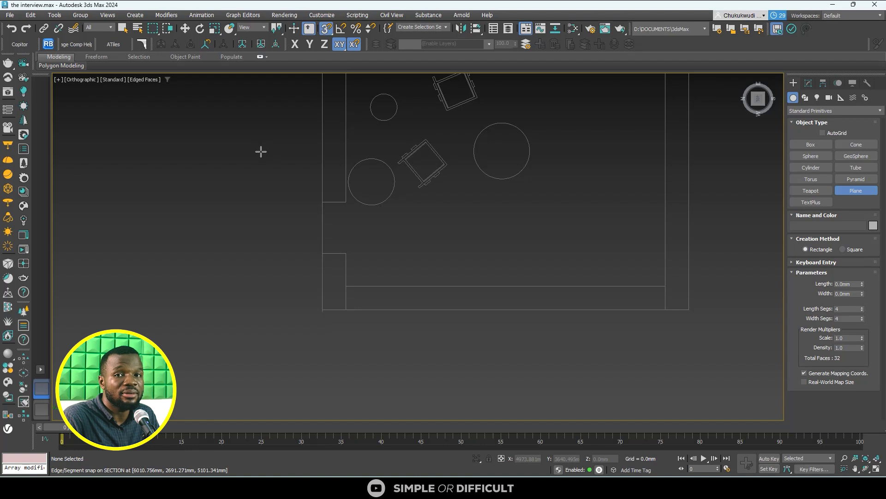
- Toggle 3D snapping off and on several times, leaving it on
{"action": "key", "text": "s"}
{"action": "key", "text": "s"}
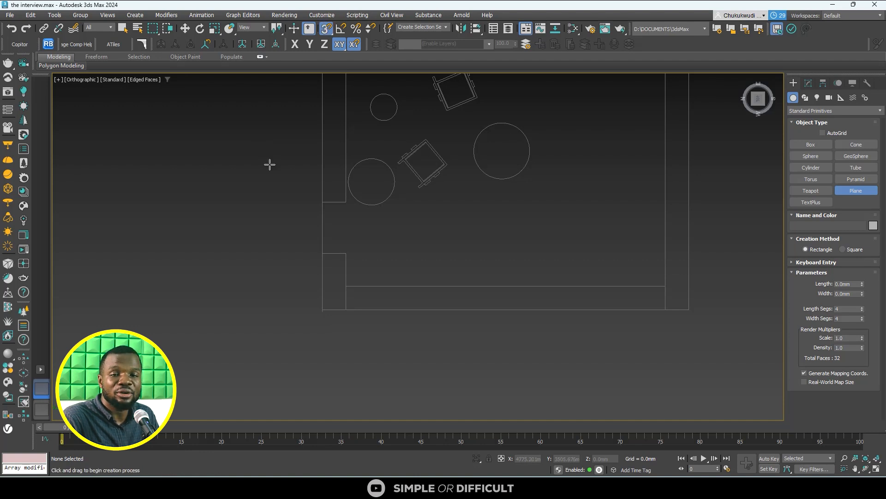
{"action": "key", "text": "s"}
{"action": "key", "text": "s"}
{"action": "key", "text": "s"}
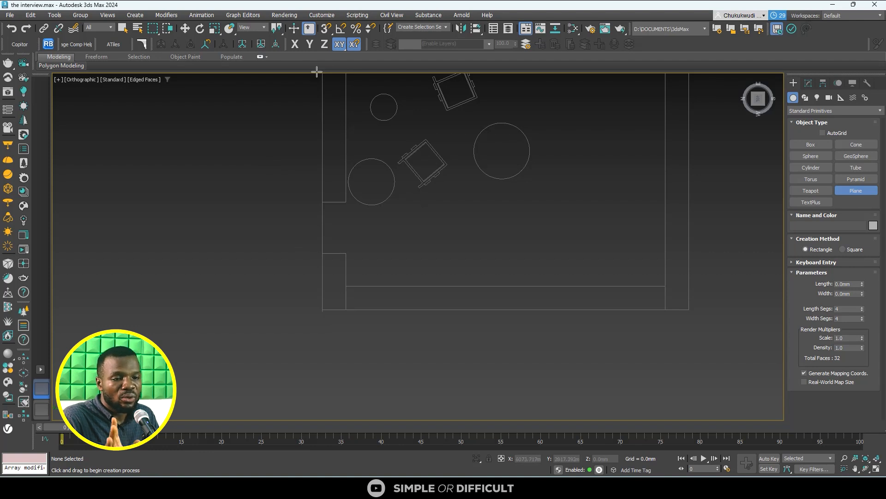
{"action": "left_click", "coordinate": [326, 28]}
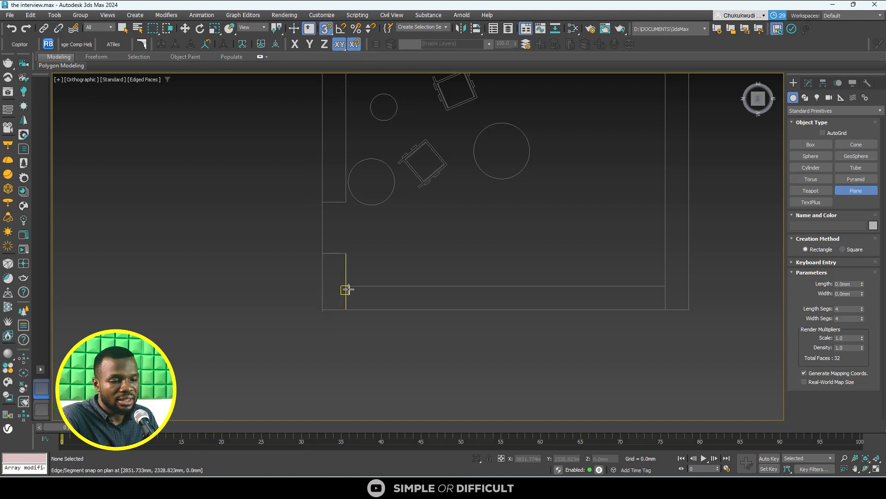
- Draw a snapped plane about 362 by 562 mm over the short wall block at the plan's lower corner, with one length and one width segment
{"action": "left_click_drag", "start_coordinate": [345, 290], "coordinate": [321, 252]}
{"action": "scroll", "coordinate": [323, 257], "scroll_direction": "up", "scroll_amount": 8}
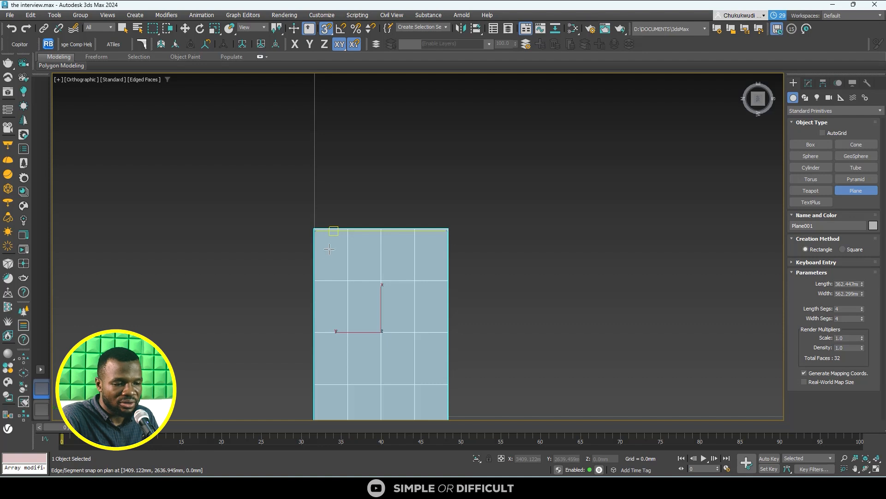
{"action": "scroll", "coordinate": [309, 257], "scroll_direction": "down", "scroll_amount": 7}
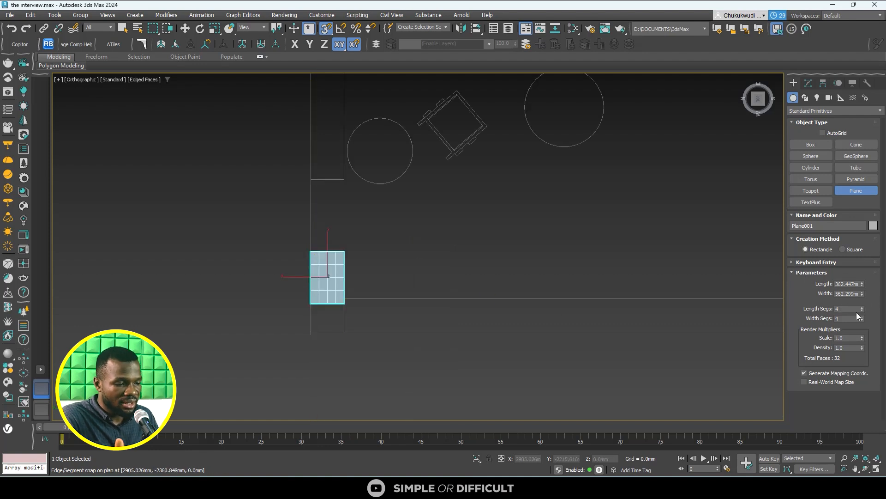
{"action": "left_click_drag", "start_coordinate": [862, 311], "coordinate": [859, 381]}
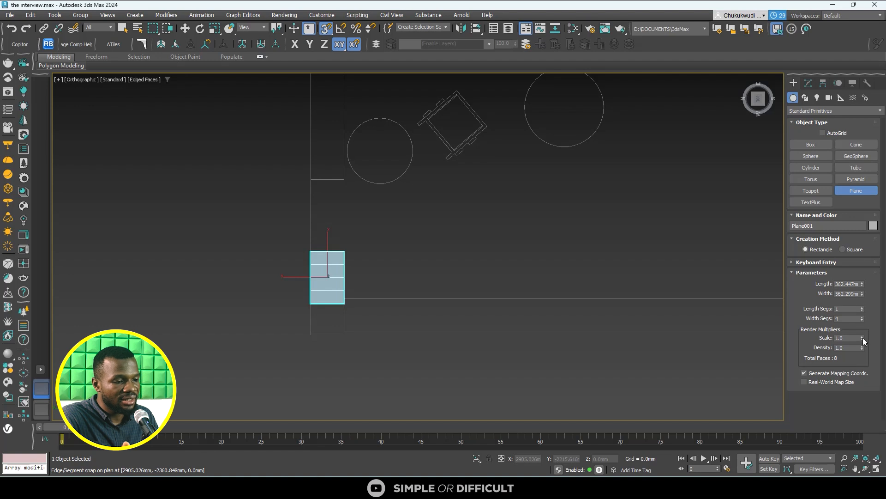
{"action": "left_click", "coordinate": [862, 317]}
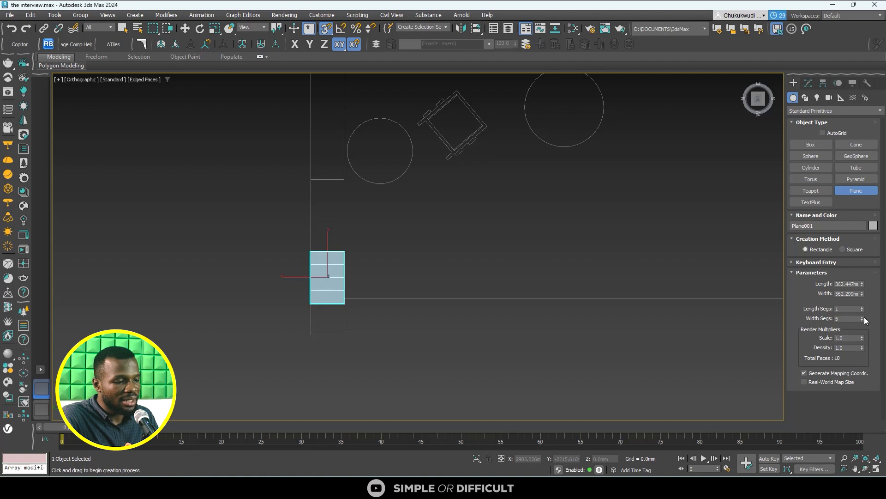
{"action": "left_click_drag", "start_coordinate": [862, 318], "coordinate": [862, 371]}
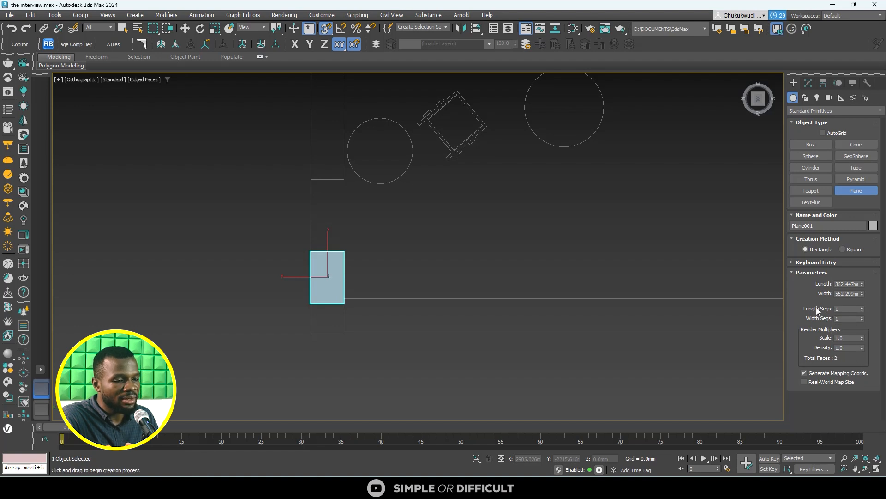
- Switch to Select and Move and convert the plane over the wall block to an Editable Poly
{"action": "left_click", "coordinate": [184, 29]}
{"action": "scroll", "coordinate": [301, 248], "scroll_direction": "up", "scroll_amount": 5}
{"action": "scroll", "coordinate": [321, 263], "scroll_direction": "down", "scroll_amount": 5}
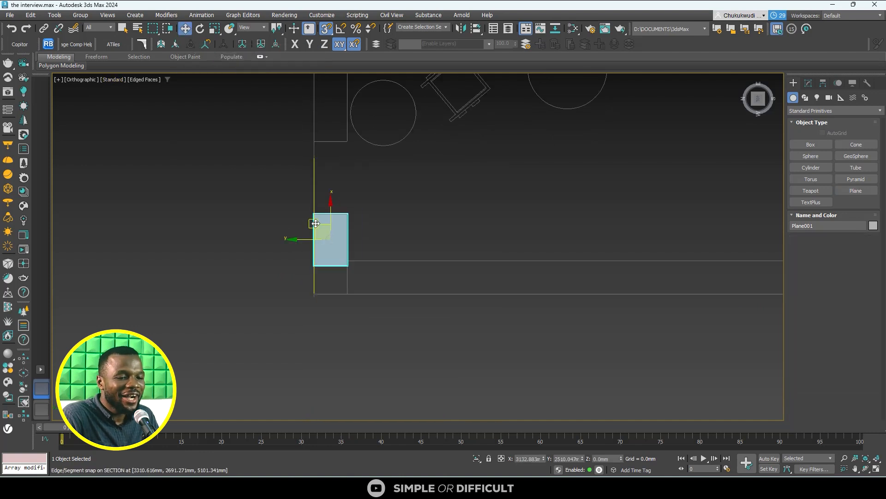
{"action": "right_click", "coordinate": [332, 231]}
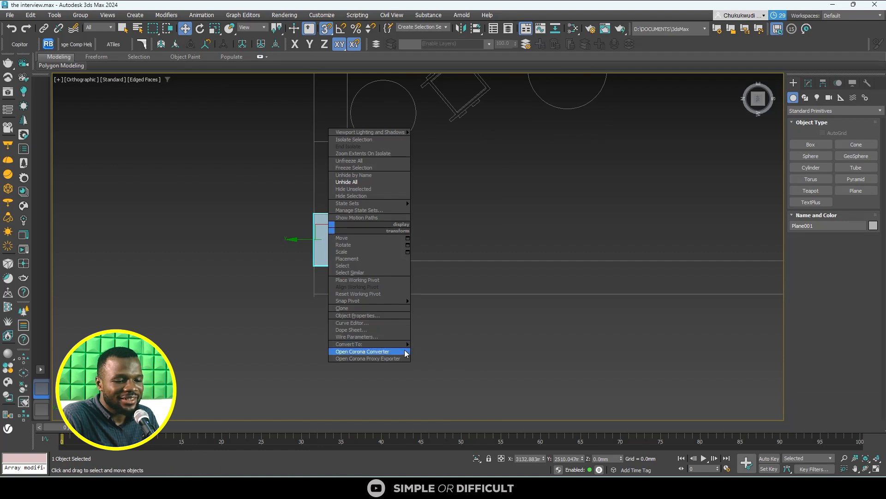
{"action": "mouse_move", "coordinate": [406, 344]}
{"action": "left_click", "coordinate": [453, 353]}
{"action": "scroll", "coordinate": [333, 229], "scroll_direction": "up", "scroll_amount": 2}
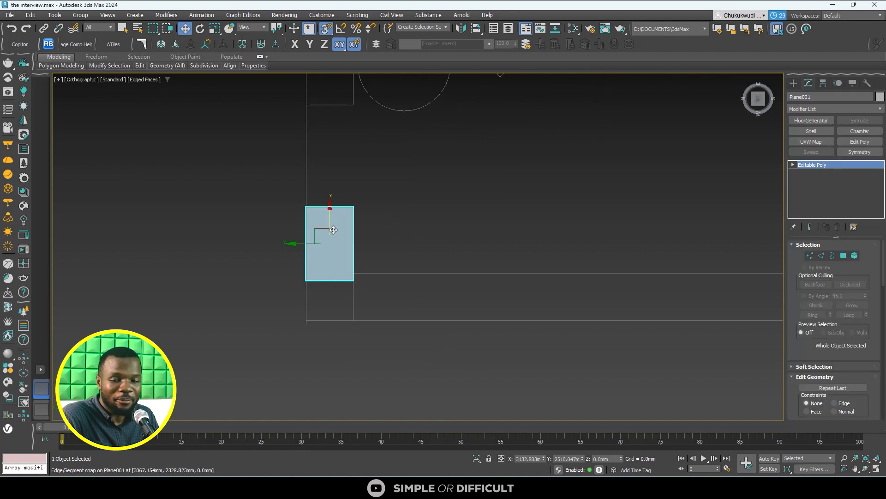
- Cycle through the plane's Vertex, Edge, Border, Polygon and Element sub-object levels, ending in Edge mode
{"action": "left_click", "coordinate": [822, 255]}
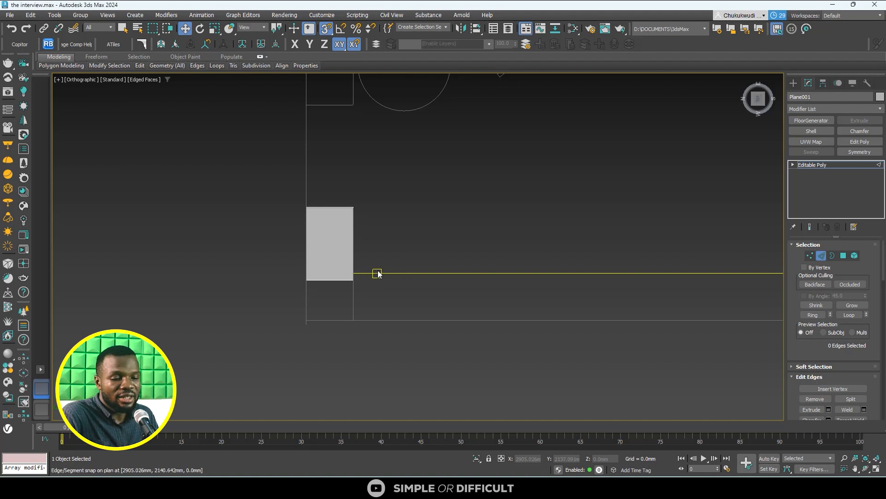
{"action": "key", "text": "1"}
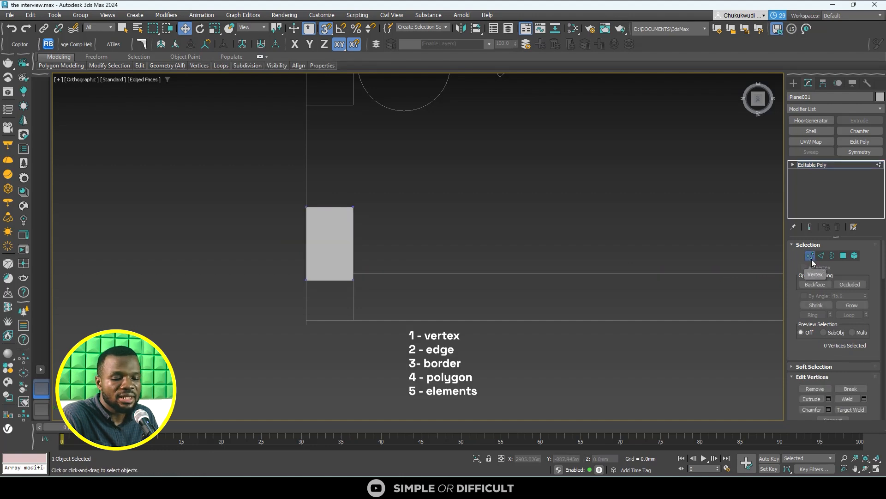
{"action": "key", "text": "2"}
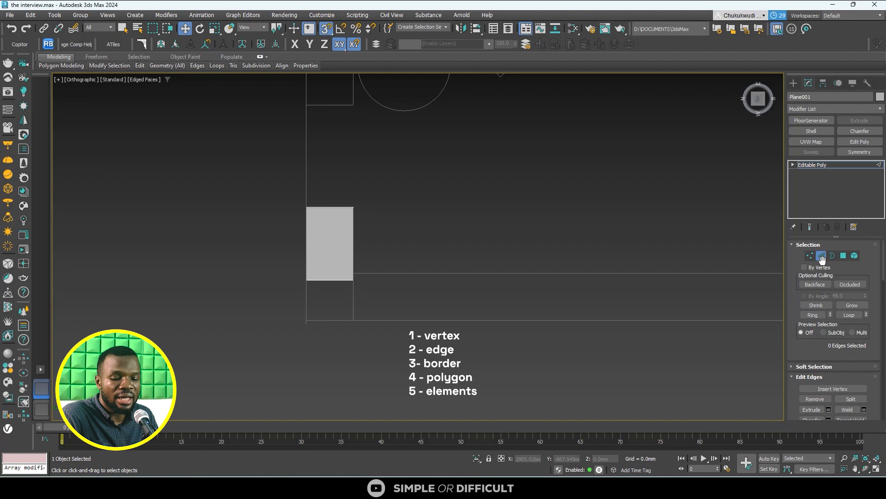
{"action": "key", "text": "3"}
{"action": "key", "text": "4"}
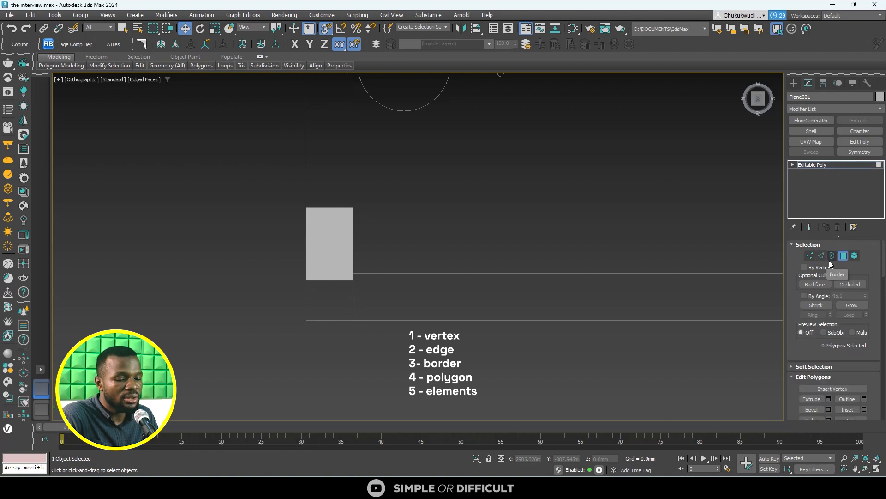
{"action": "key", "text": "5"}
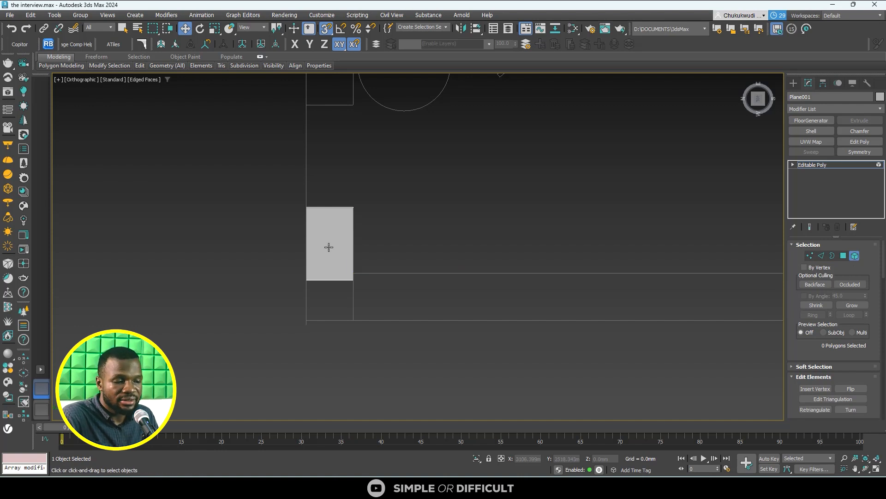
{"action": "left_click", "coordinate": [821, 256]}
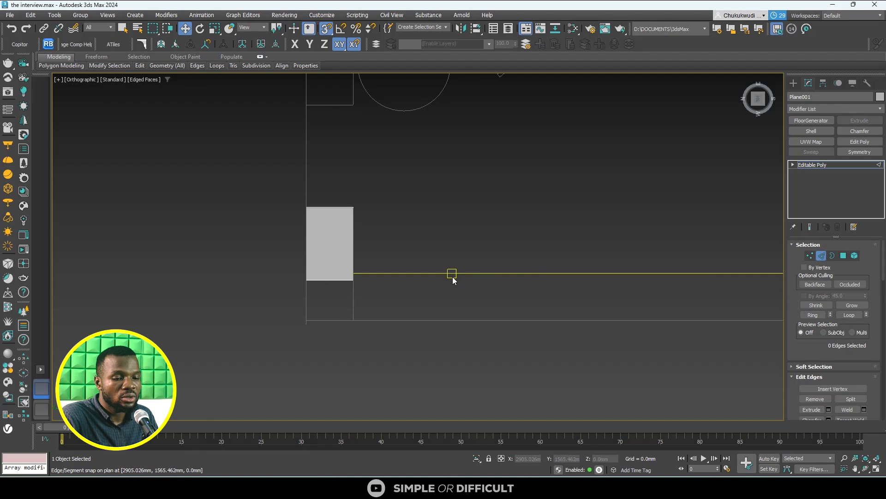
{"action": "key", "text": "2"}
{"action": "key", "text": "2"}
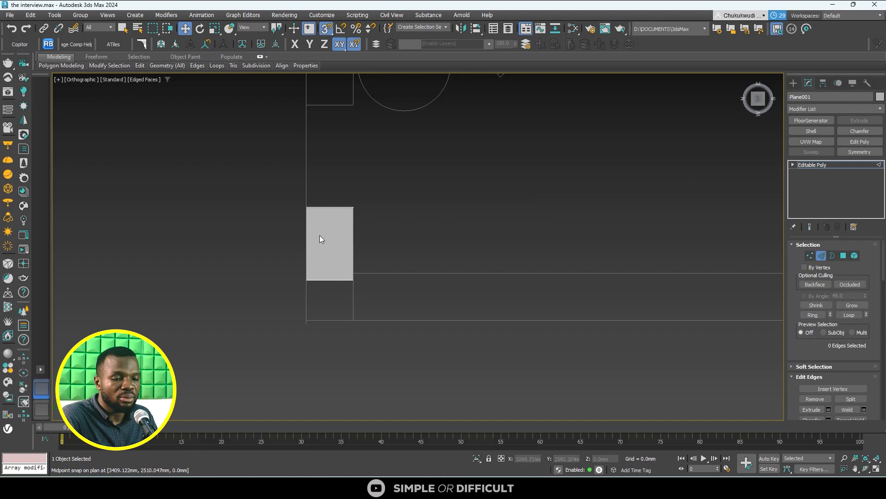
- Snap the plane's upper edge and its room-facing side edge onto the matching wall block lines in the plan
{"action": "scroll", "coordinate": [315, 249], "scroll_direction": "up", "scroll_amount": 2}
{"action": "left_click", "coordinate": [314, 253]}
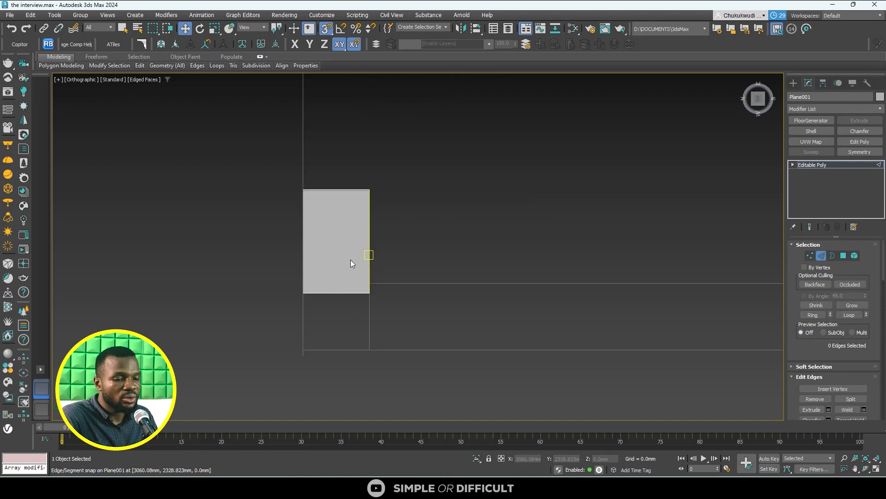
{"action": "scroll", "coordinate": [351, 259], "scroll_direction": "down", "scroll_amount": 1}
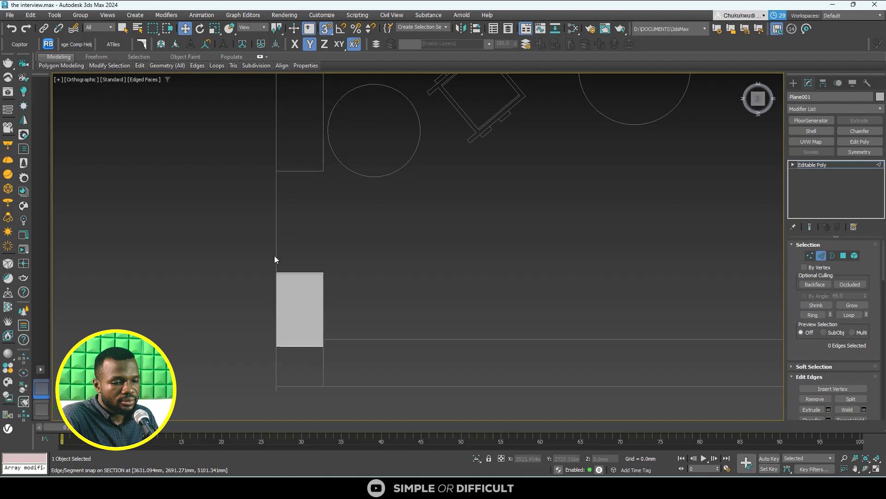
{"action": "left_click", "coordinate": [299, 273]}
{"action": "scroll", "coordinate": [298, 274], "scroll_direction": "up", "scroll_amount": 8}
{"action": "left_click_drag", "start_coordinate": [304, 239], "coordinate": [308, 268]}
{"action": "scroll", "coordinate": [362, 185], "scroll_direction": "down", "scroll_amount": 9}
{"action": "left_click", "coordinate": [368, 213]}
{"action": "scroll", "coordinate": [359, 226], "scroll_direction": "up", "scroll_amount": 8}
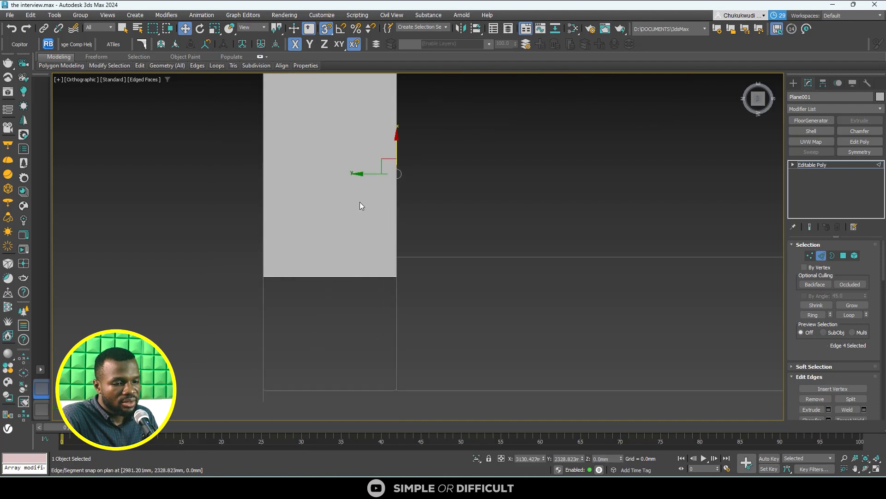
{"action": "left_click_drag", "start_coordinate": [382, 174], "coordinate": [393, 190]}
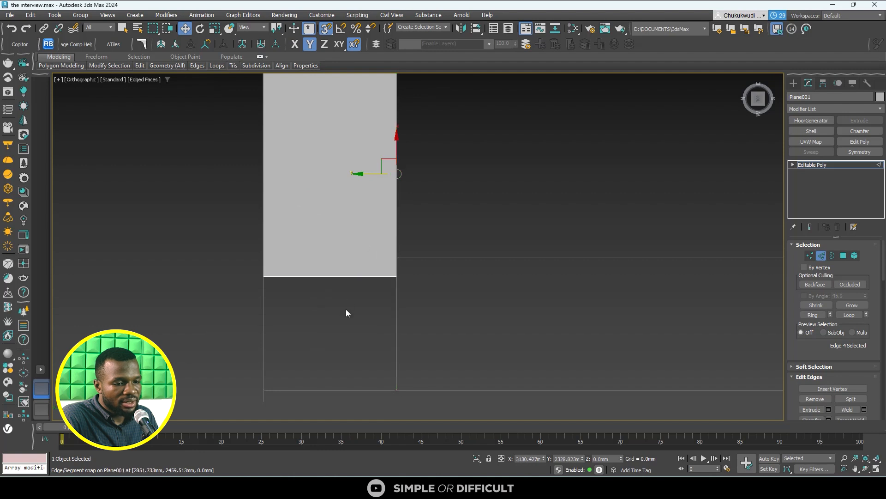
- Move the plane's lower edge down and snap it to the outer wall line so it covers the whole block
{"action": "left_click", "coordinate": [340, 276]}
{"action": "left_click_drag", "start_coordinate": [331, 247], "coordinate": [335, 387]}
{"action": "scroll", "coordinate": [337, 385], "scroll_direction": "down", "scroll_amount": 10}
{"action": "scroll", "coordinate": [338, 385], "scroll_direction": "up", "scroll_amount": 5}
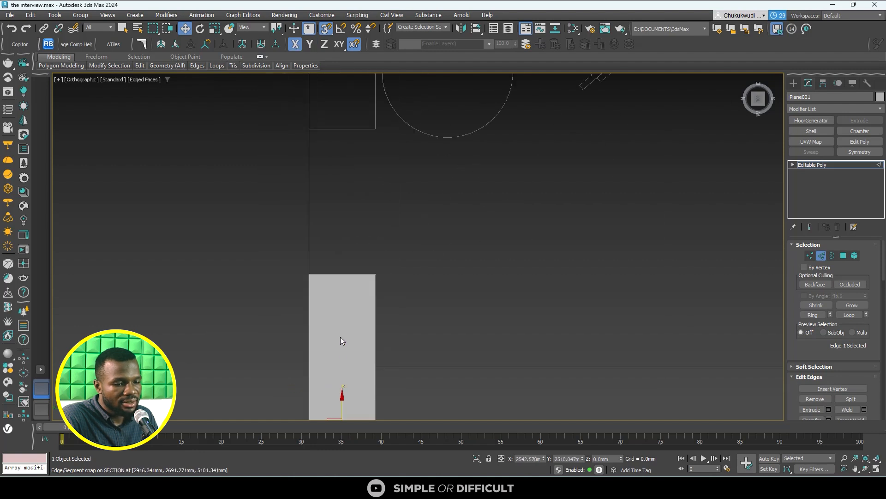
- Extend a new polygon from the plane's upper edge across the wall opening, snapping it to the end of the upper wall
{"action": "left_click", "coordinate": [339, 275]}
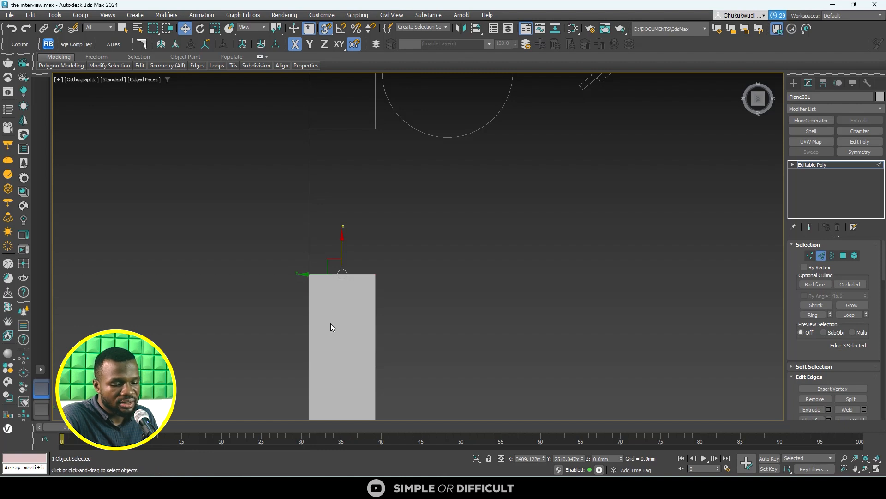
{"action": "scroll", "coordinate": [370, 313], "scroll_direction": "down", "scroll_amount": 3}
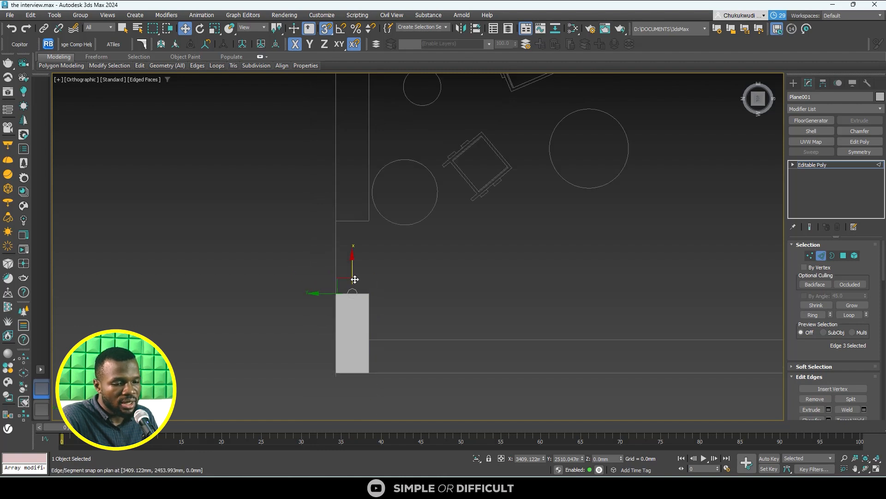
{"action": "left_click_drag", "start_coordinate": [354, 268], "coordinate": [350, 223], "text": "shift"}
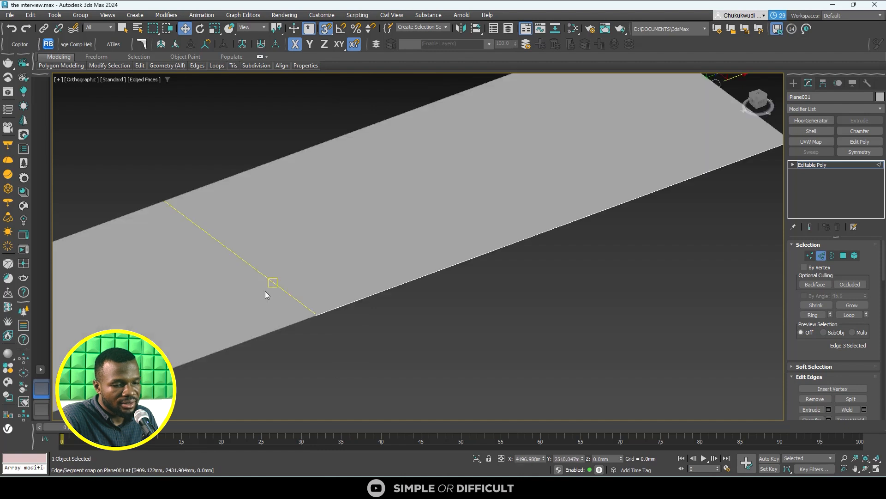
{"action": "scroll", "coordinate": [266, 294], "scroll_direction": "down", "scroll_amount": 5}
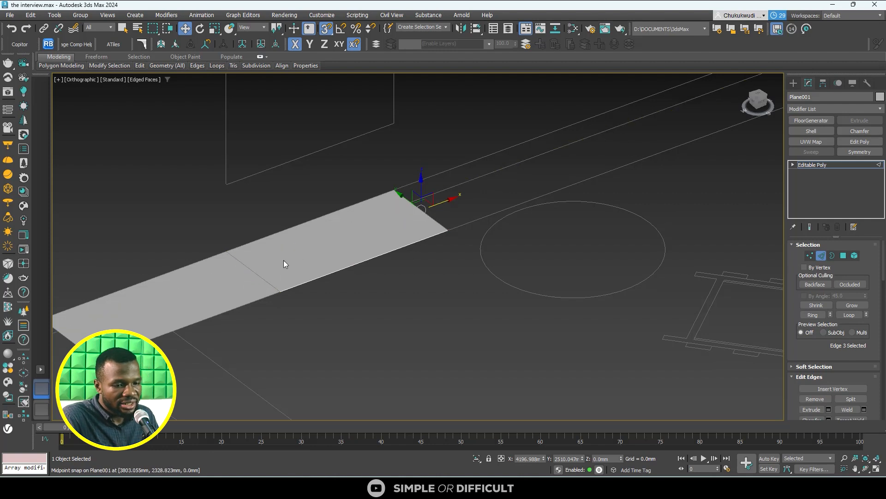
- Leave edge editing, isolate the extended plane, deselect it, and inspect the dividing edge between its two polygons
{"action": "left_click", "coordinate": [794, 83]}
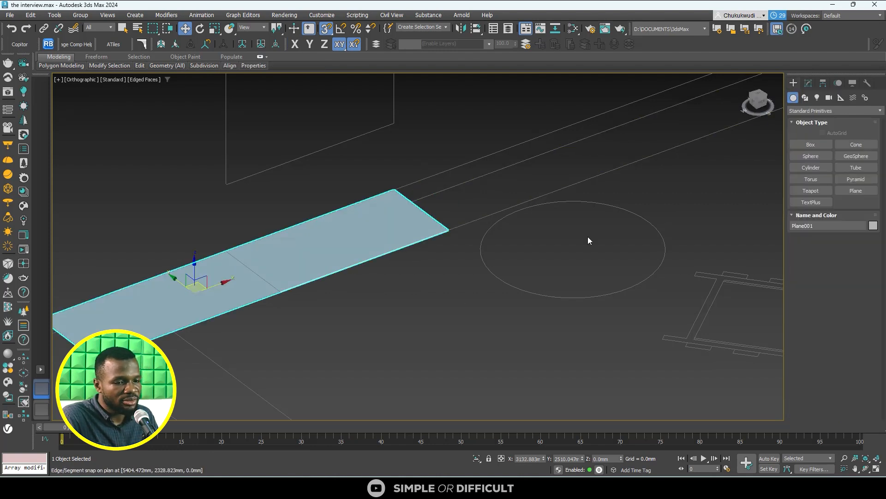
{"action": "left_click", "coordinate": [476, 458]}
{"action": "left_click", "coordinate": [413, 373]}
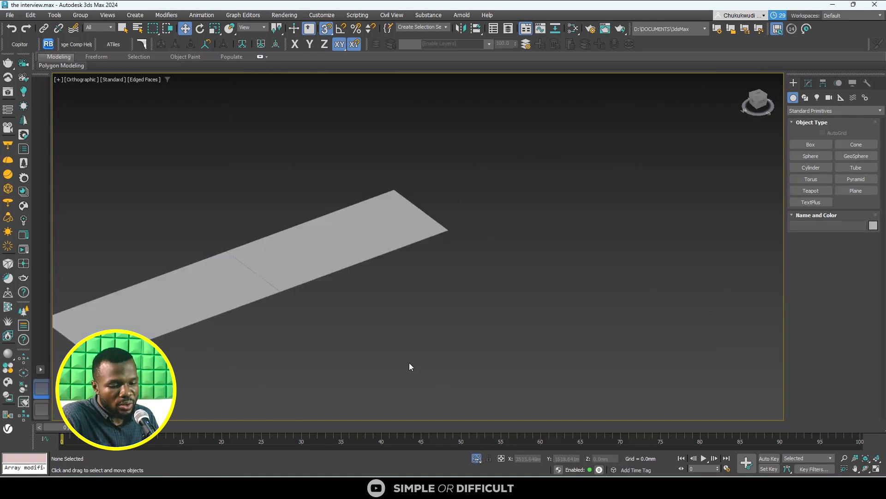
{"action": "scroll", "coordinate": [283, 303], "scroll_direction": "up", "scroll_amount": 5}
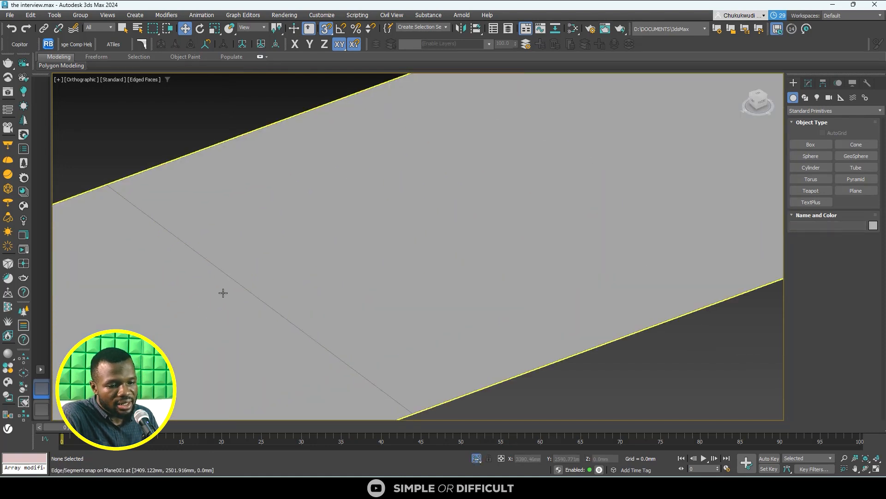
{"action": "scroll", "coordinate": [207, 270], "scroll_direction": "down", "scroll_amount": 6}
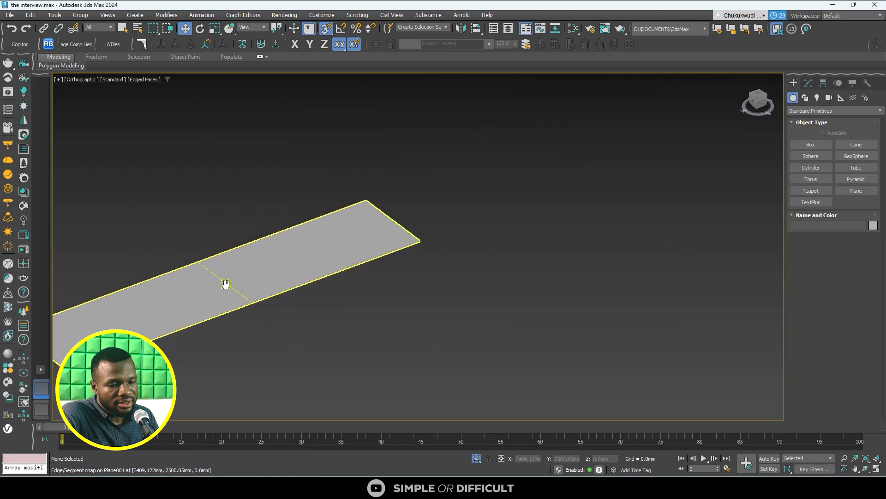
- Switch to the top view and end the plane's isolation to bring back the full floor plan
{"action": "middle_click_drag", "start_coordinate": [225, 284], "coordinate": [343, 254]}
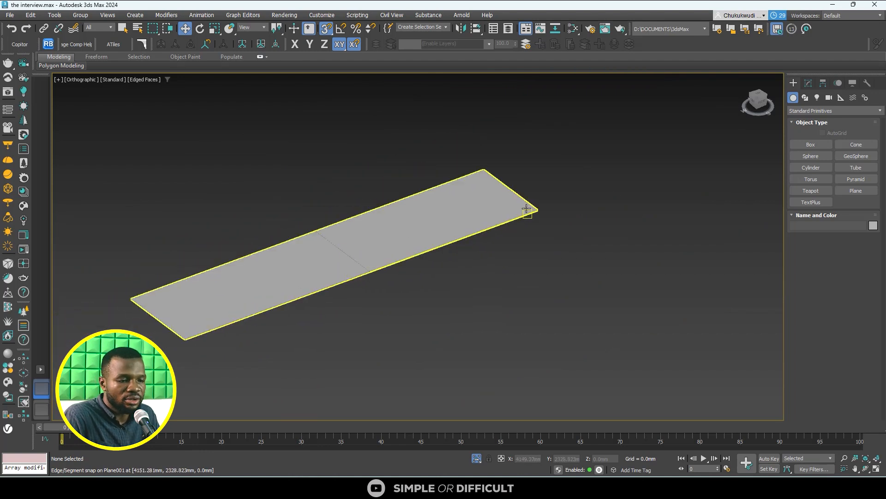
{"action": "scroll", "coordinate": [414, 253], "scroll_direction": "down", "scroll_amount": 4}
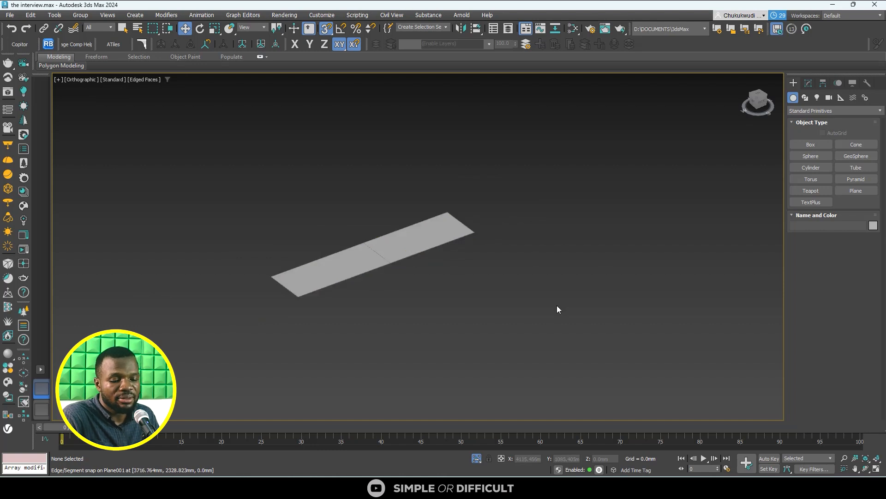
{"action": "key", "text": "t"}
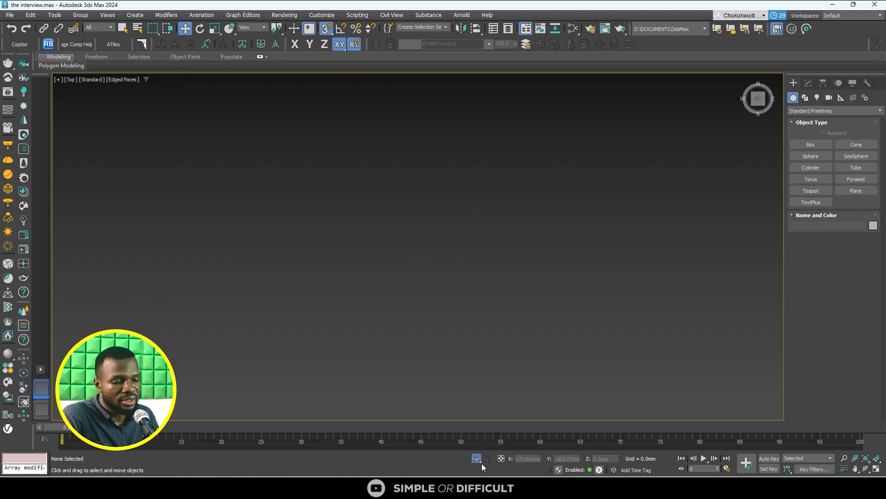
{"action": "key", "text": "z"}
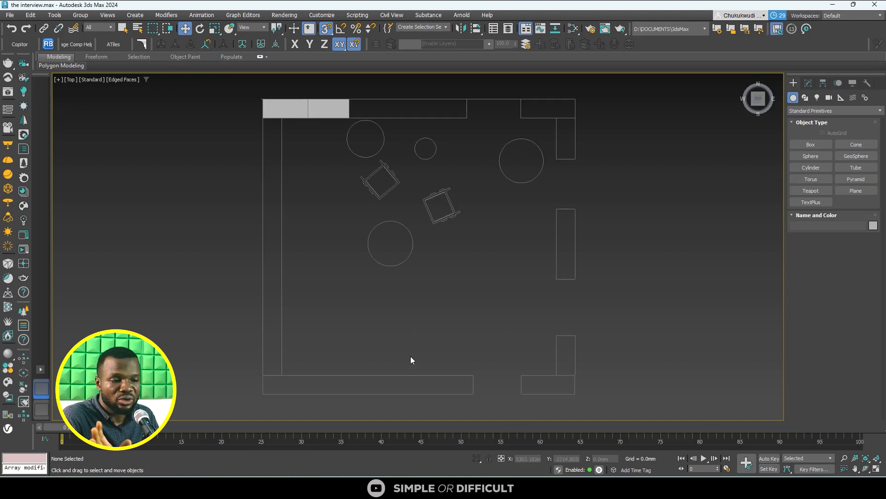
{"action": "scroll", "coordinate": [413, 235], "scroll_direction": "down", "scroll_amount": 7}
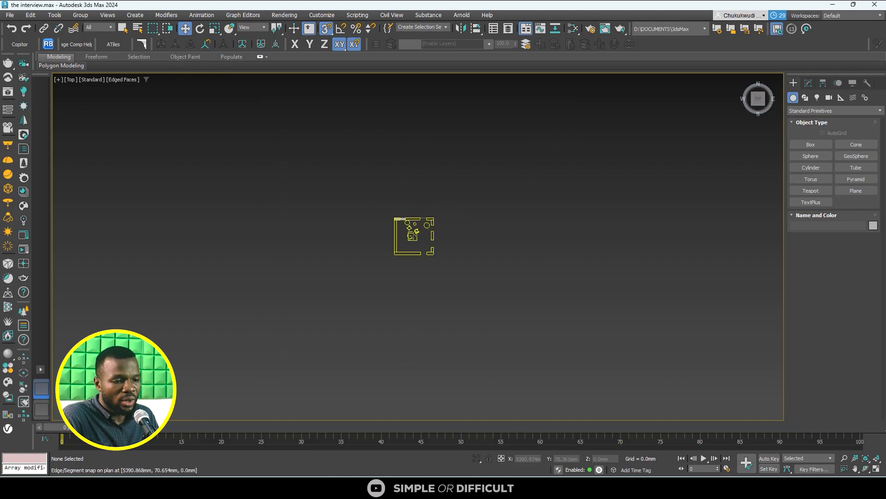
{"action": "middle_click_drag", "start_coordinate": [492, 293], "coordinate": [180, 104]}
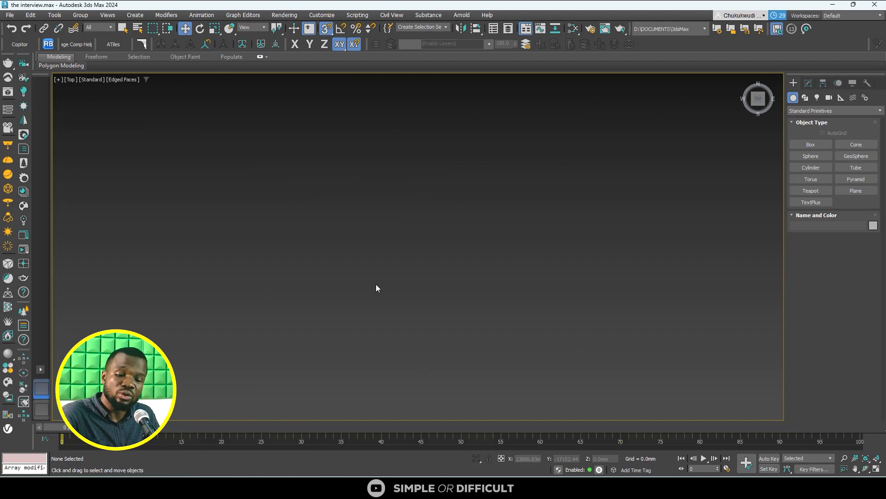
{"action": "key", "text": "z"}
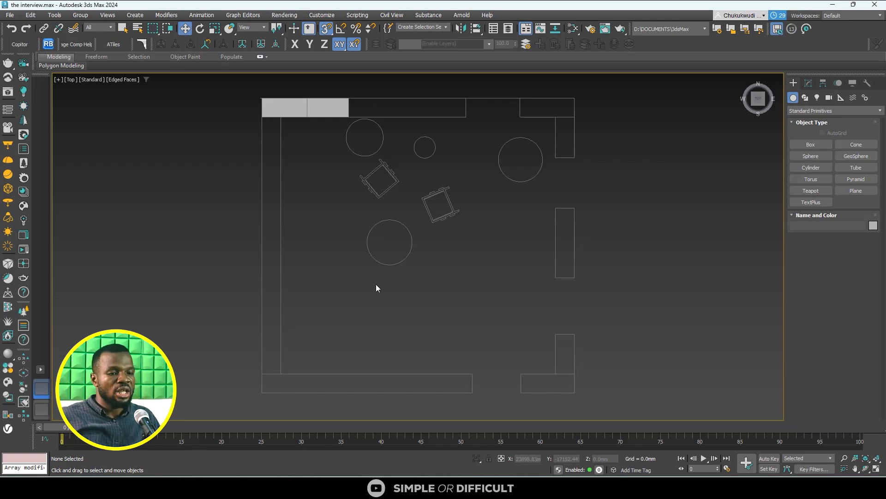
- Extend the plane's free end edge along the upper wall with two new polygons, snapping them to both sides of the opening
{"action": "left_click", "coordinate": [275, 109]}
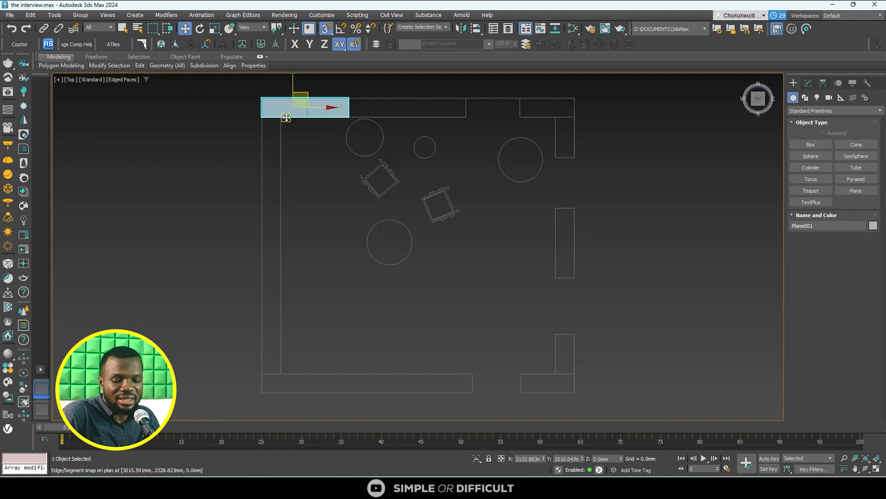
{"action": "key", "text": "z"}
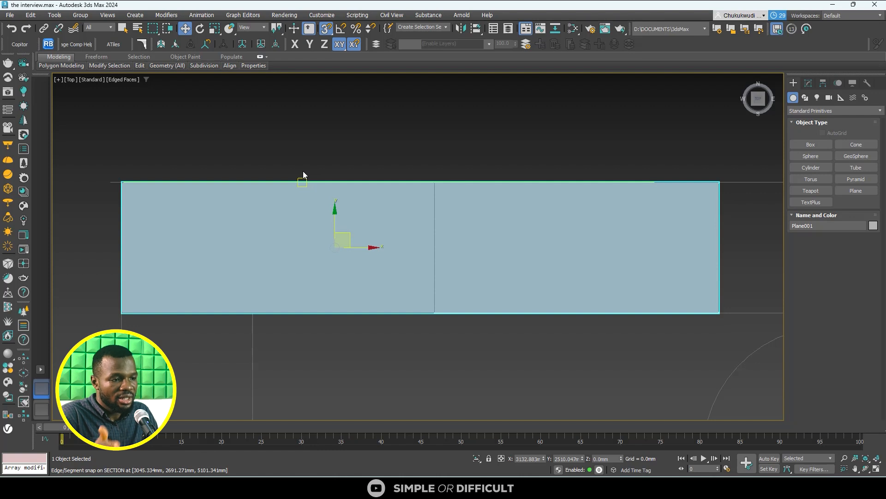
{"action": "scroll", "coordinate": [307, 180], "scroll_direction": "down", "scroll_amount": 8}
{"action": "scroll", "coordinate": [355, 196], "scroll_direction": "up", "scroll_amount": 5}
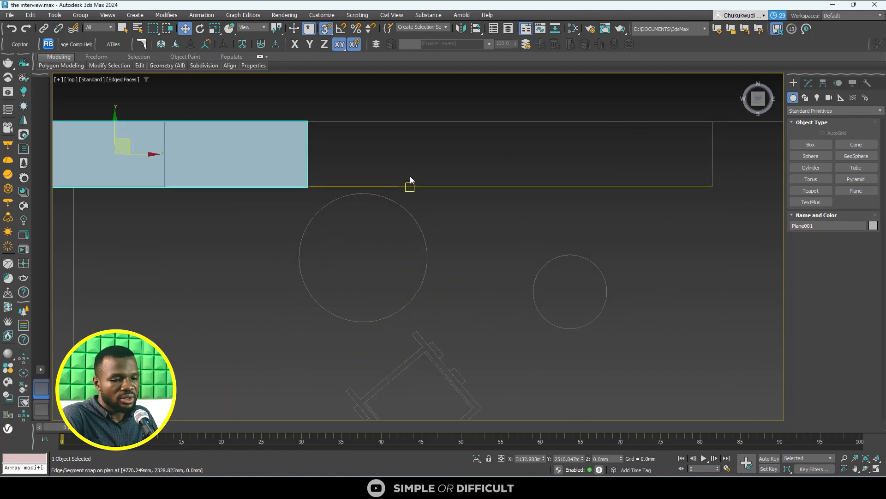
{"action": "key", "text": "2"}
{"action": "left_click", "coordinate": [306, 166]}
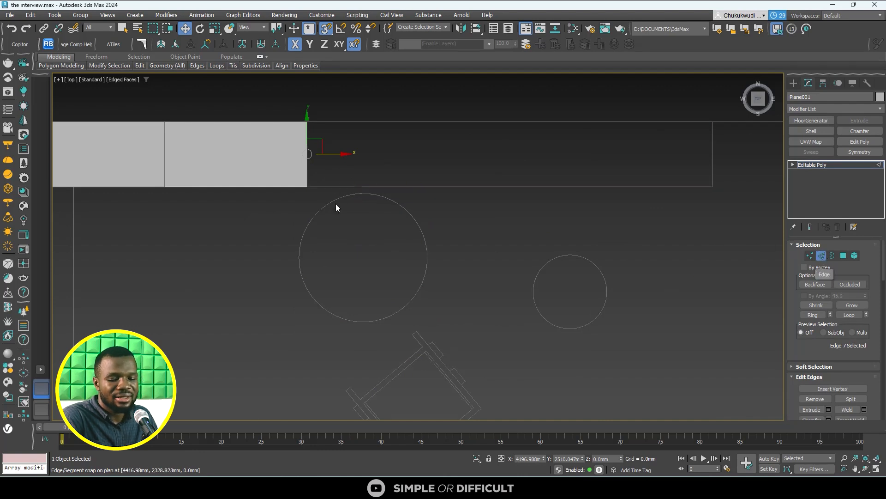
{"action": "scroll", "coordinate": [336, 204], "scroll_direction": "down", "scroll_amount": 5}
{"action": "middle_click_drag", "start_coordinate": [336, 203], "coordinate": [220, 223]}
{"action": "scroll", "coordinate": [220, 223], "scroll_direction": "up", "scroll_amount": 5}
{"action": "scroll", "coordinate": [212, 165], "scroll_direction": "down", "scroll_amount": 3}
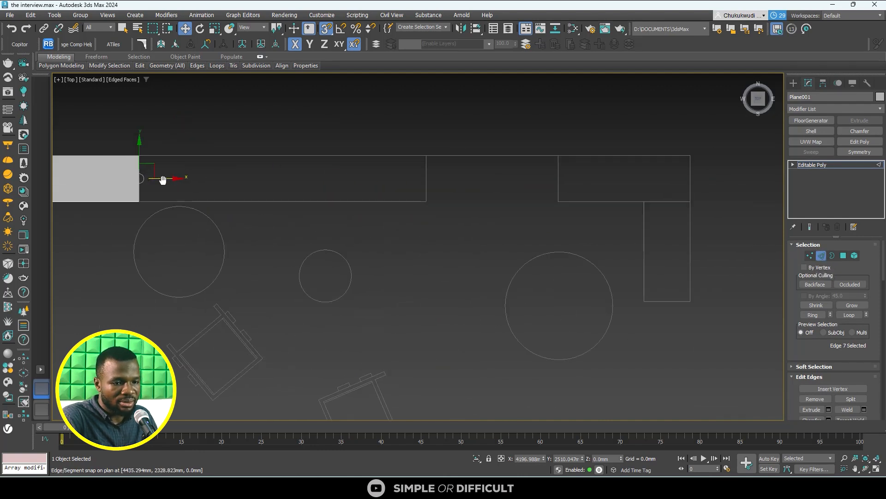
{"action": "left_click_drag", "start_coordinate": [167, 179], "coordinate": [556, 184], "text": "shift"}
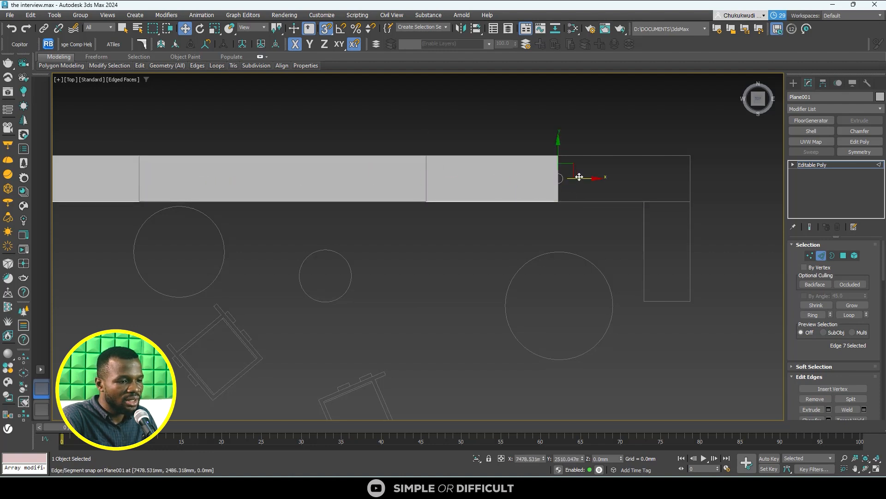
- Extend the end edge with two more polygons, snapped to the east wall's inner line and then the outer corner
{"action": "scroll", "coordinate": [635, 238], "scroll_direction": "down", "scroll_amount": 3}
{"action": "scroll", "coordinate": [637, 228], "scroll_direction": "up", "scroll_amount": 3}
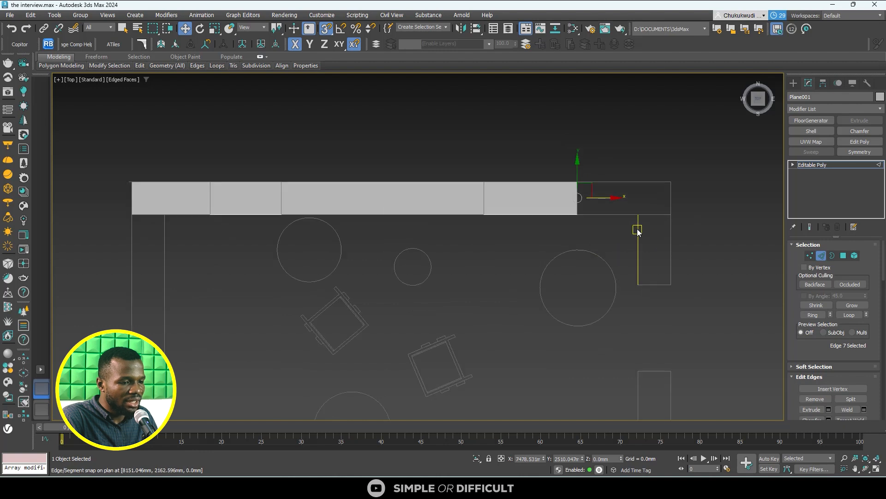
{"action": "scroll", "coordinate": [672, 215], "scroll_direction": "down", "scroll_amount": 3}
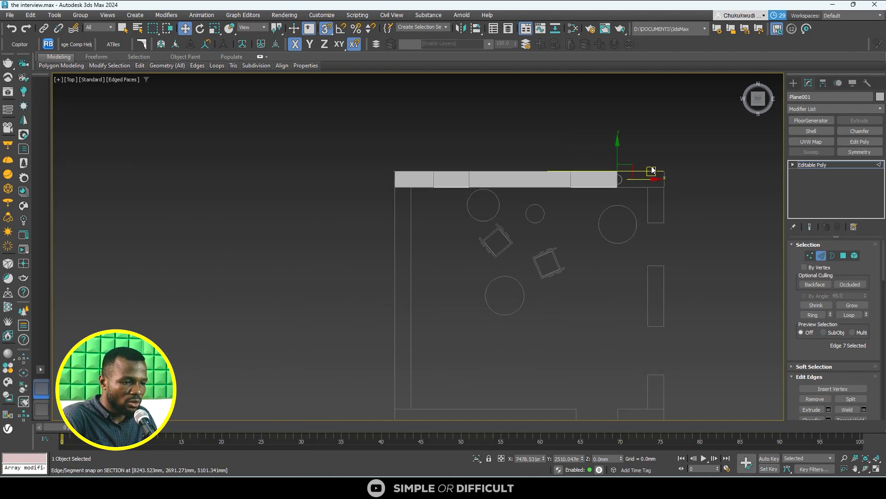
{"action": "scroll", "coordinate": [657, 201], "scroll_direction": "up", "scroll_amount": 5}
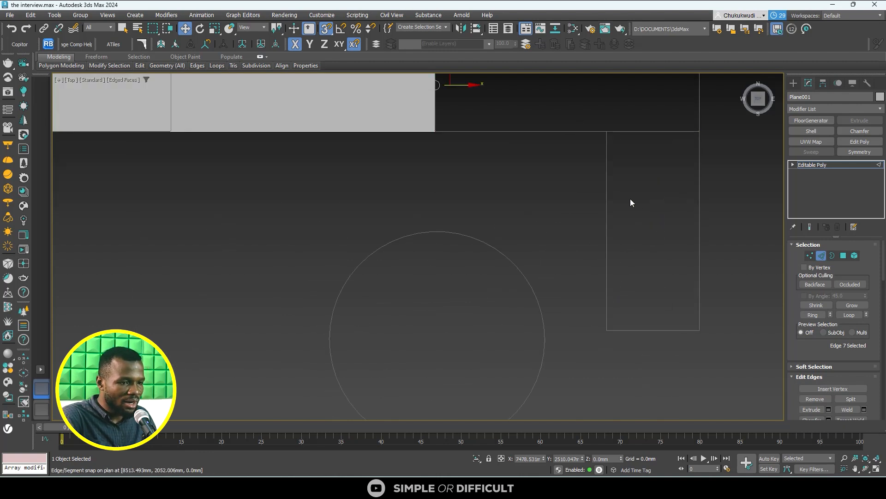
{"action": "left_click_drag", "start_coordinate": [319, 144], "coordinate": [454, 251]}
{"action": "left_click_drag", "start_coordinate": [479, 146], "coordinate": [549, 154]}
- Extend the upper-right corner polygon's inner edge down the east wall, snapping new polygons to every wall end, opening and the lower outer line
{"action": "left_click", "coordinate": [501, 190]}
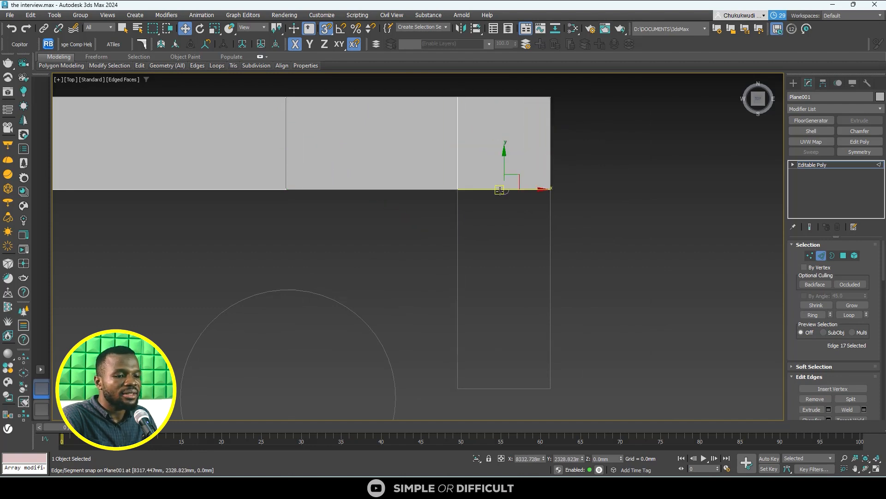
{"action": "scroll", "coordinate": [478, 104], "scroll_direction": "down", "scroll_amount": 2}
{"action": "left_click_drag", "start_coordinate": [486, 110], "coordinate": [489, 243]}
{"action": "middle_click_drag", "start_coordinate": [488, 261], "coordinate": [496, 203]}
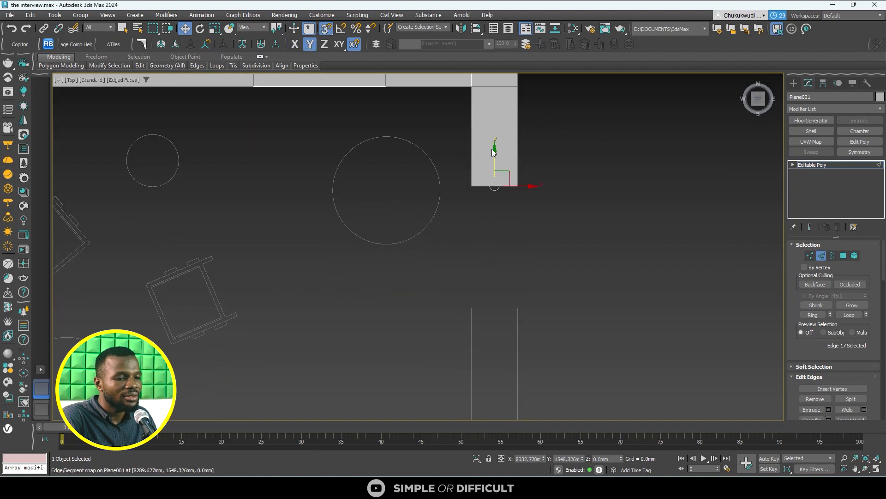
{"action": "left_click_drag", "start_coordinate": [492, 149], "coordinate": [493, 308], "text": "shift"}
{"action": "scroll", "coordinate": [492, 321], "scroll_direction": "down", "scroll_amount": 1}
{"action": "middle_click_drag", "start_coordinate": [492, 323], "coordinate": [500, 196]}
{"action": "left_click_drag", "start_coordinate": [502, 148], "coordinate": [503, 302], "text": "shift"}
{"action": "middle_click_drag", "start_coordinate": [502, 304], "coordinate": [509, 209]}
{"action": "left_click_drag", "start_coordinate": [508, 171], "coordinate": [512, 299], "text": "shift"}
{"action": "middle_click_drag", "start_coordinate": [514, 294], "coordinate": [518, 224]}
{"action": "left_click_drag", "start_coordinate": [511, 197], "coordinate": [516, 301], "text": "shift"}
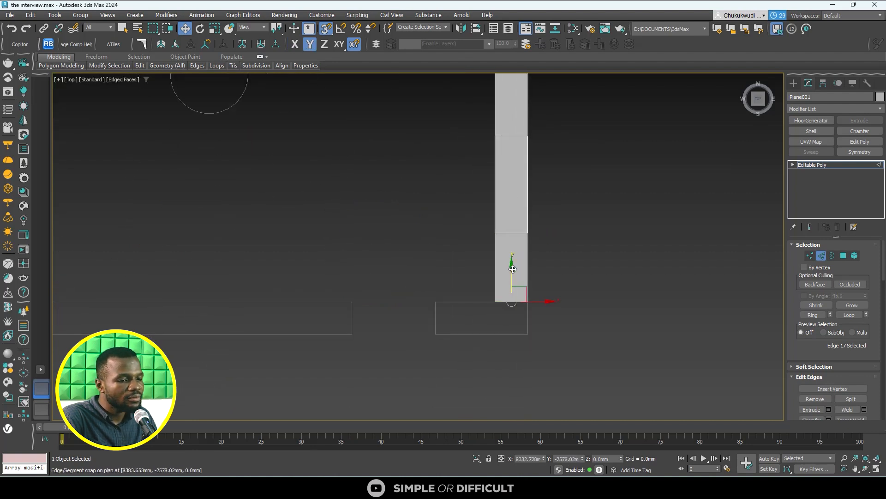
{"action": "left_click_drag", "start_coordinate": [512, 269], "coordinate": [512, 301], "text": "shift"}
- Extend the lower-right corner polygon's side edge west along the bottom wall, snapping new polygons at the opening and the west wall lines
{"action": "middle_click_drag", "start_coordinate": [512, 302], "coordinate": [578, 271]}
{"action": "left_click", "coordinate": [562, 287]}
{"action": "left_click_drag", "start_coordinate": [593, 288], "coordinate": [451, 289], "text": "shift"}
{"action": "middle_click_drag", "start_coordinate": [452, 289], "coordinate": [573, 296]}
{"action": "left_click_drag", "start_coordinate": [573, 297], "coordinate": [210, 298], "text": "shift"}
{"action": "middle_click_drag", "start_coordinate": [210, 298], "coordinate": [392, 339]}
- Extend the lower-left corner polygon's inner edge up the west wall, snapping it to the first polygon to close the wall loop
{"action": "left_click", "coordinate": [362, 300]}
{"action": "scroll", "coordinate": [361, 298], "scroll_direction": "down", "scroll_amount": 5}
{"action": "left_click_drag", "start_coordinate": [359, 290], "coordinate": [360, 150], "text": "shift"}
{"action": "scroll", "coordinate": [359, 139], "scroll_direction": "up", "scroll_amount": 5}
{"action": "left_click_drag", "start_coordinate": [360, 273], "coordinate": [368, 184], "text": "shift"}
{"action": "middle_click_drag", "start_coordinate": [530, 295], "coordinate": [683, 236], "text": "alt"}
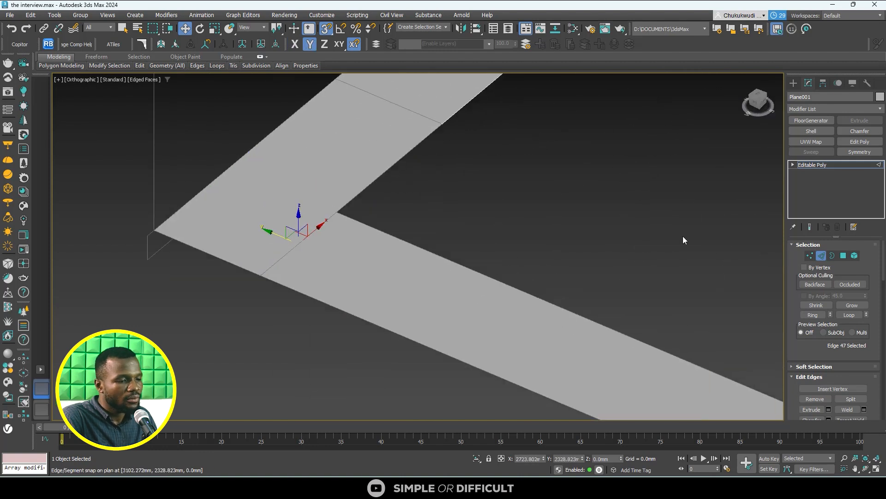
- Switch to vertex editing and check the seam where the west wall meets the upper wall for overlapping vertices
{"action": "left_click", "coordinate": [810, 256]}
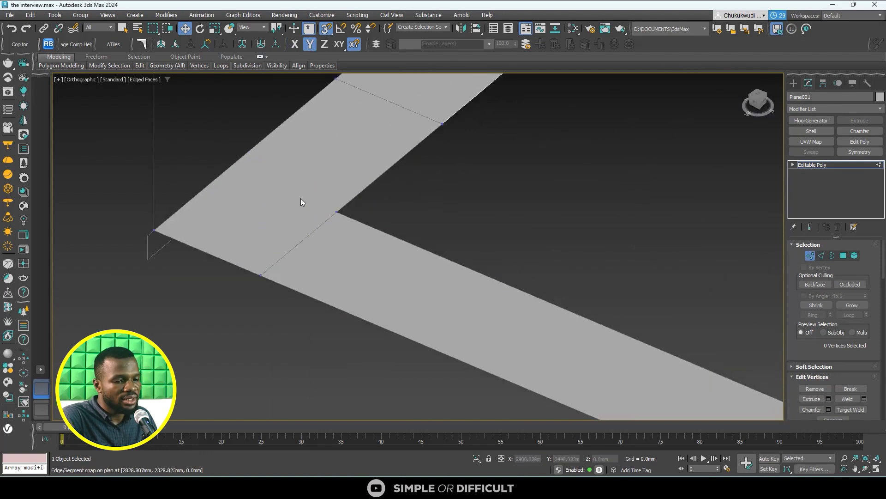
{"action": "scroll", "coordinate": [247, 277], "scroll_direction": "up", "scroll_amount": 3}
{"action": "left_click_drag", "start_coordinate": [359, 210], "coordinate": [360, 208]}
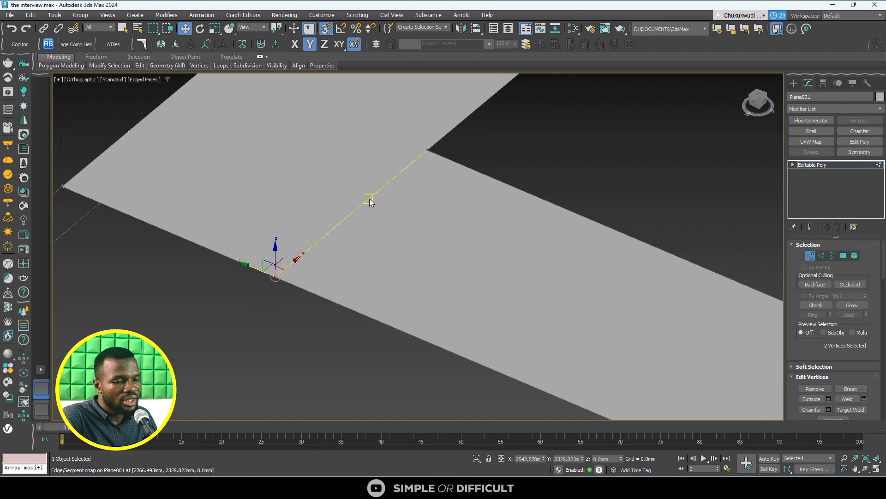
{"action": "scroll", "coordinate": [342, 336], "scroll_direction": "down", "scroll_amount": 3}
{"action": "left_click_drag", "start_coordinate": [409, 186], "coordinate": [411, 185]}
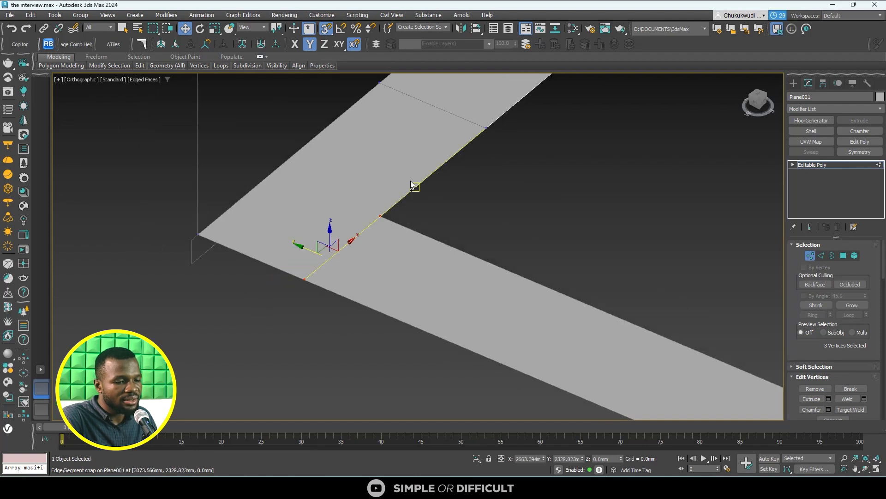
- Weld the two overlapping vertices at the seam's outer end, using a weld threshold of 3 mm
{"action": "left_click", "coordinate": [277, 337]}
{"action": "left_click_drag", "start_coordinate": [276, 334], "coordinate": [312, 253]}
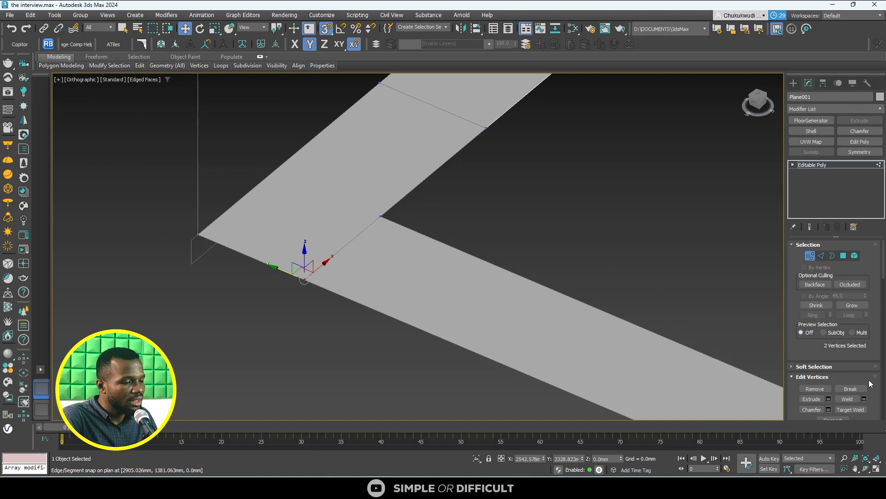
{"action": "scroll", "coordinate": [868, 379], "scroll_direction": "down", "scroll_amount": 1}
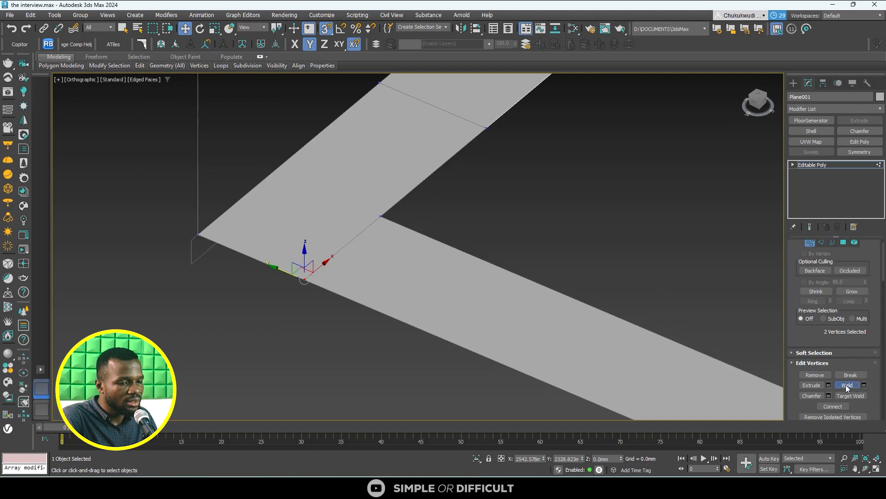
{"action": "left_click", "coordinate": [848, 387]}
{"action": "left_click", "coordinate": [864, 385]}
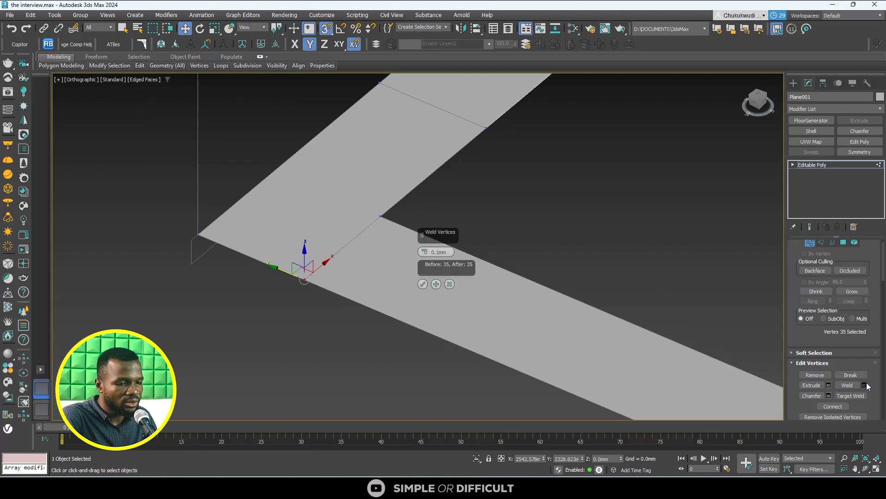
{"action": "mouse_move", "coordinate": [425, 253]}
{"action": "left_mouse_down"}
{"action": "mouse_move", "coordinate": [416, 207]}
{"action": "mouse_move", "coordinate": [416, 243]}
{"action": "left_mouse_up"}
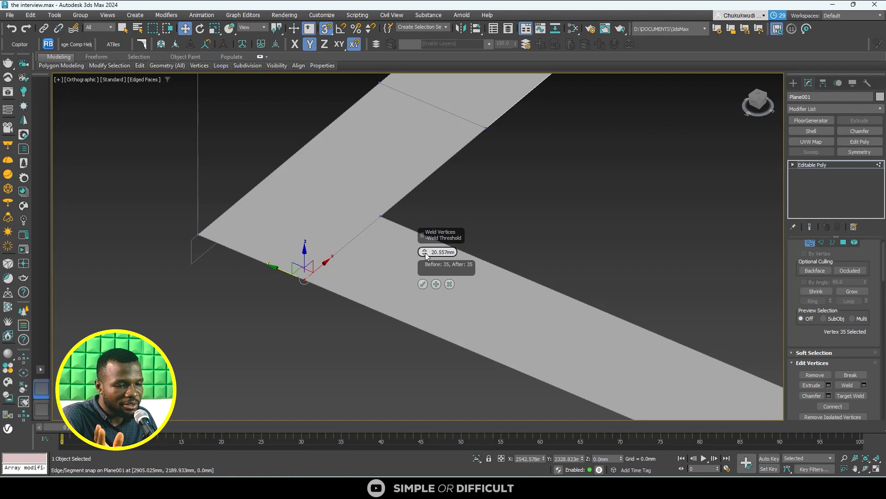
{"action": "double_click", "coordinate": [434, 252]}
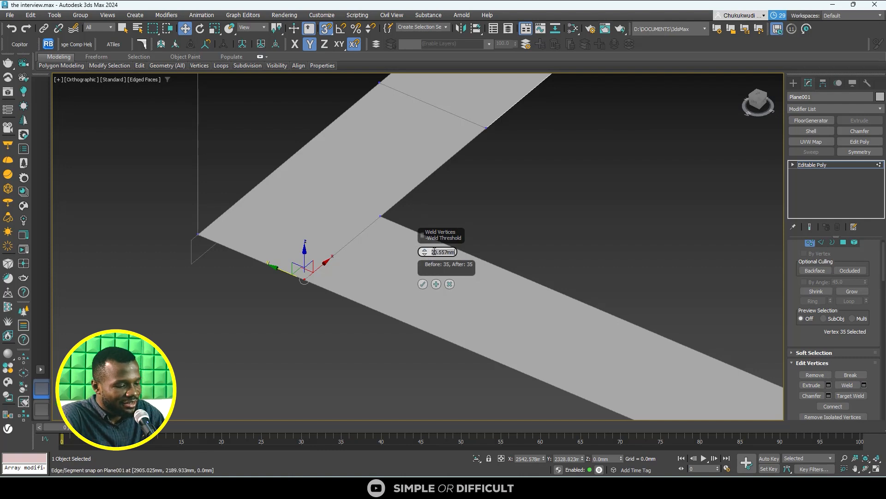
{"action": "type", "text": "3"}
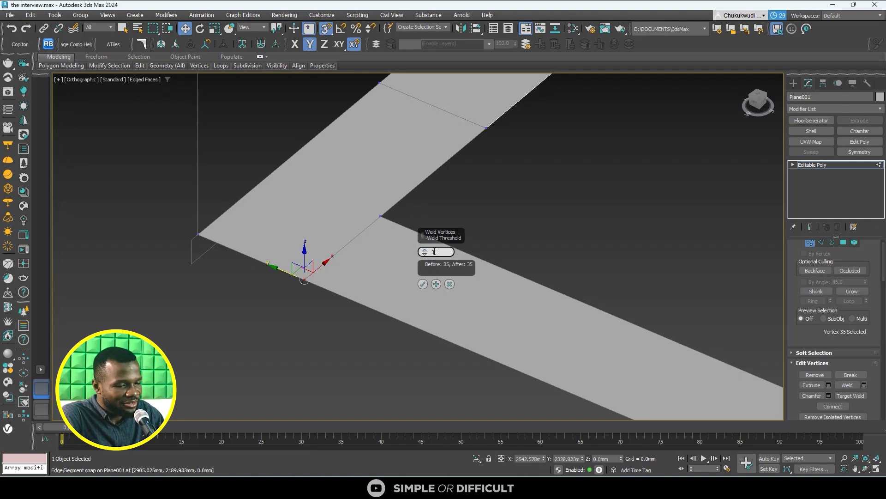
{"action": "left_click", "coordinate": [423, 284]}
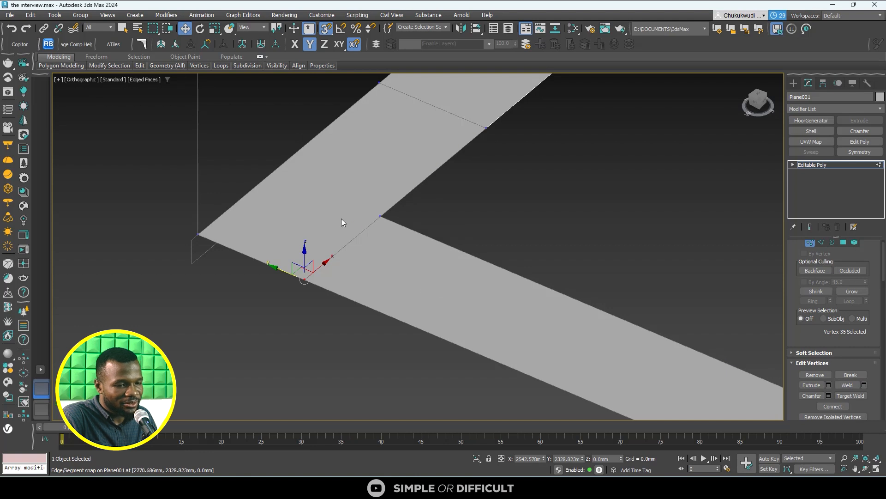
- Weld the overlapping vertices at the seam's inner corner with the same threshold, inspect the joint, and clear the vertex selection
{"action": "left_click_drag", "start_coordinate": [433, 262], "coordinate": [433, 262]}
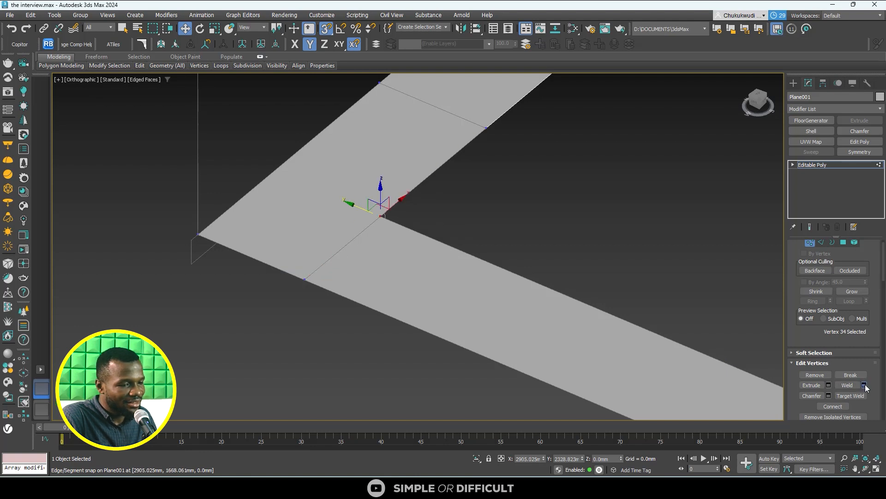
{"action": "left_click", "coordinate": [864, 385]}
{"action": "left_click", "coordinate": [424, 282]}
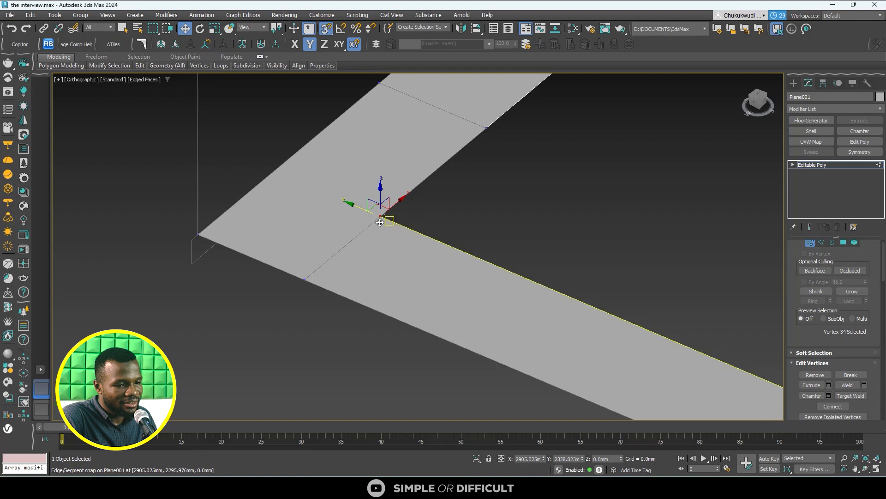
{"action": "scroll", "coordinate": [310, 275], "scroll_direction": "up", "scroll_amount": 4}
{"action": "scroll", "coordinate": [285, 292], "scroll_direction": "up", "scroll_amount": 4}
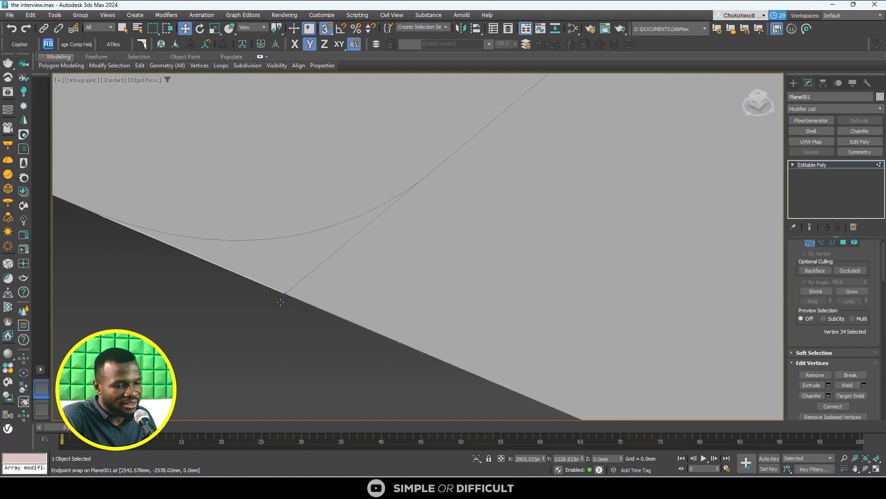
{"action": "scroll", "coordinate": [271, 307], "scroll_direction": "down", "scroll_amount": 4}
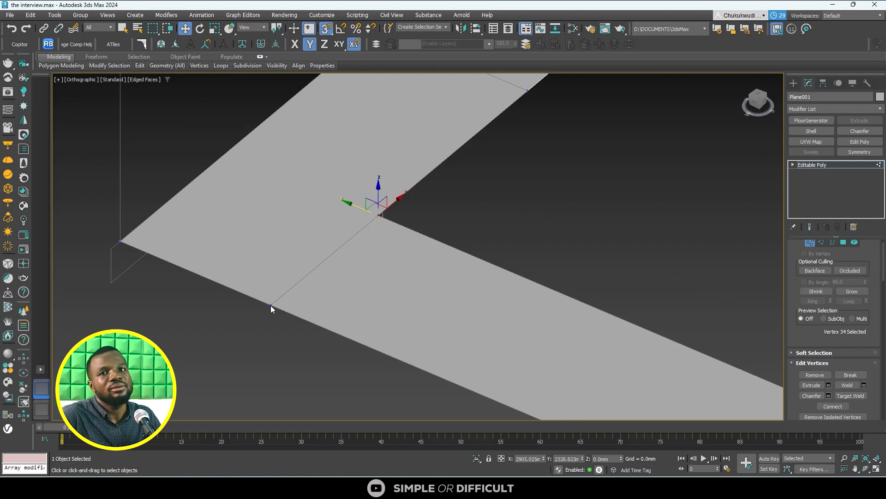
{"action": "scroll", "coordinate": [313, 211], "scroll_direction": "down", "scroll_amount": 3}
{"action": "left_click", "coordinate": [342, 218]}
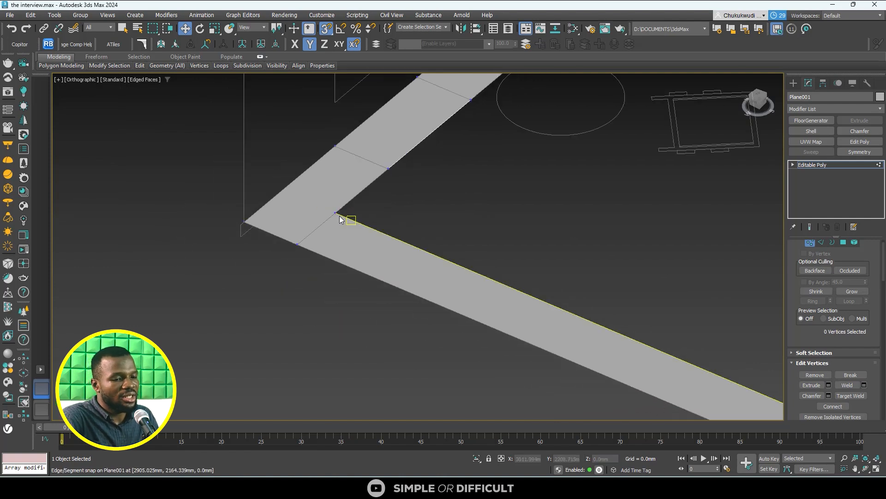
- Leave vertex editing and apply a Shell modifier to the closed wall strip with an outer amount of 2000 mm
{"action": "scroll", "coordinate": [300, 229], "scroll_direction": "down", "scroll_amount": 4}
{"action": "left_click", "coordinate": [793, 83]}
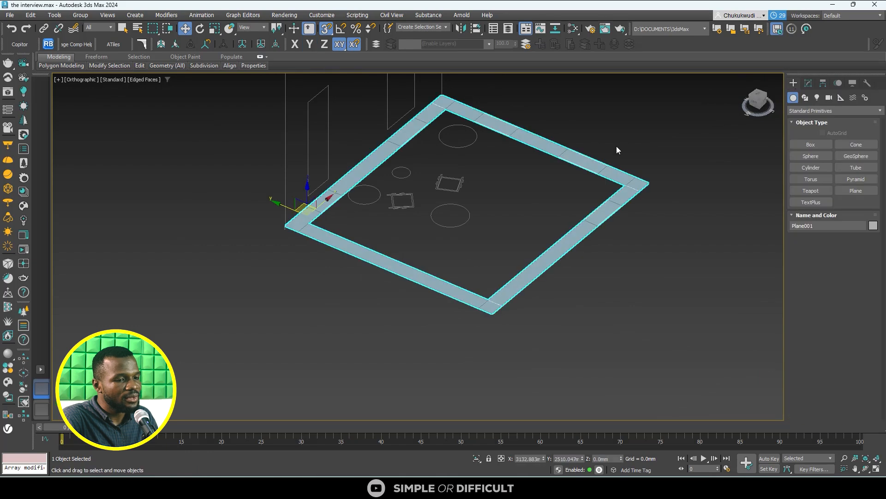
{"action": "scroll", "coordinate": [498, 178], "scroll_direction": "up", "scroll_amount": 8}
{"action": "scroll", "coordinate": [422, 173], "scroll_direction": "down", "scroll_amount": 9}
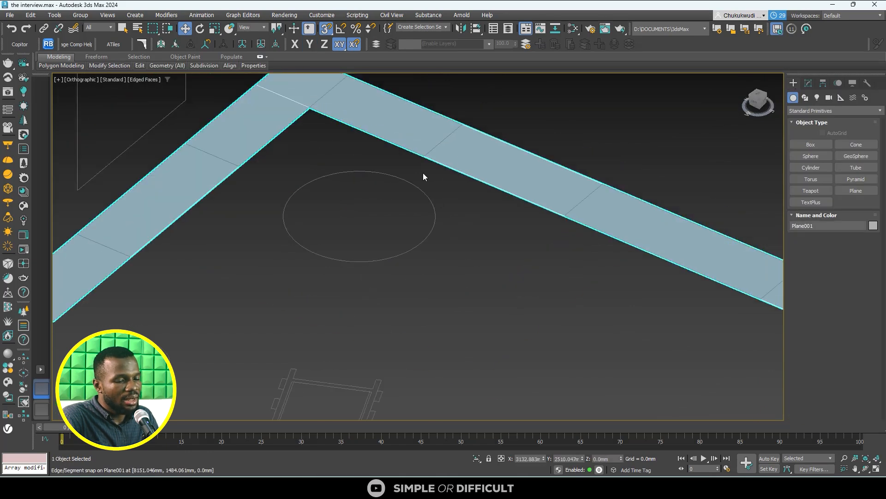
{"action": "left_click", "coordinate": [808, 83]}
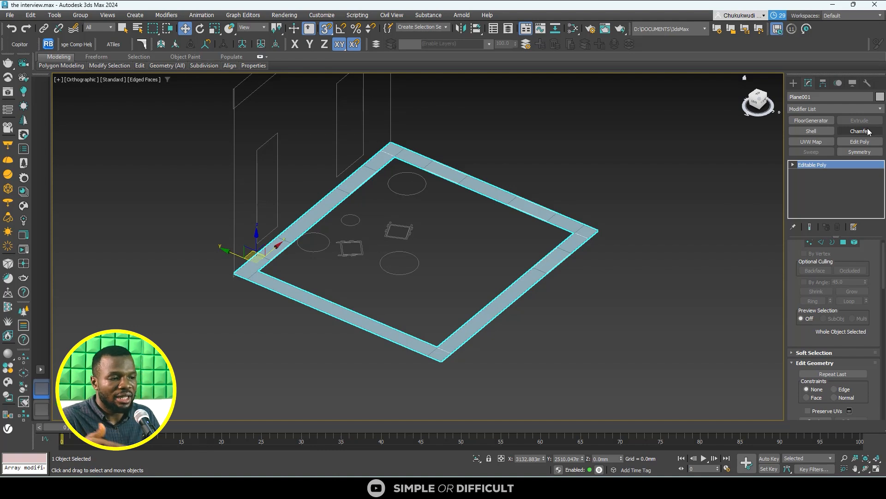
{"action": "left_click", "coordinate": [813, 132]}
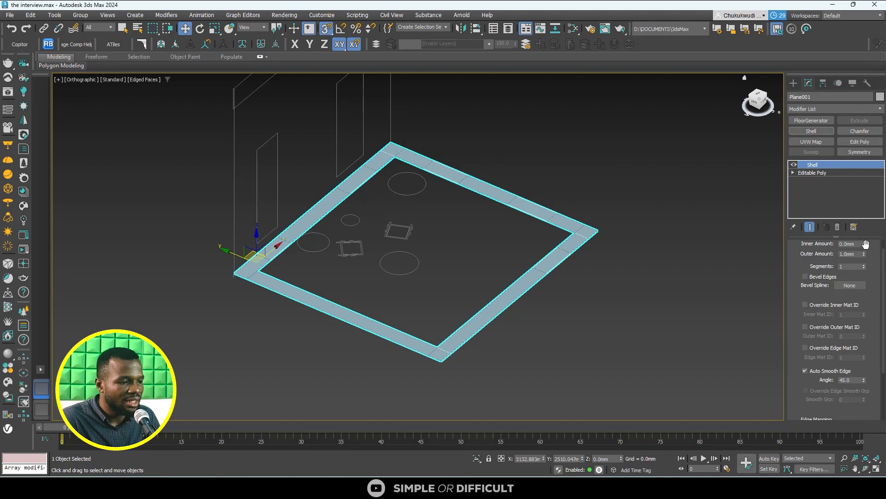
{"action": "left_click_drag", "start_coordinate": [864, 244], "coordinate": [863, 266]}
{"action": "double_click", "coordinate": [851, 255]}
{"action": "type", "text": "2000"}
{"action": "key", "text": "Return"}
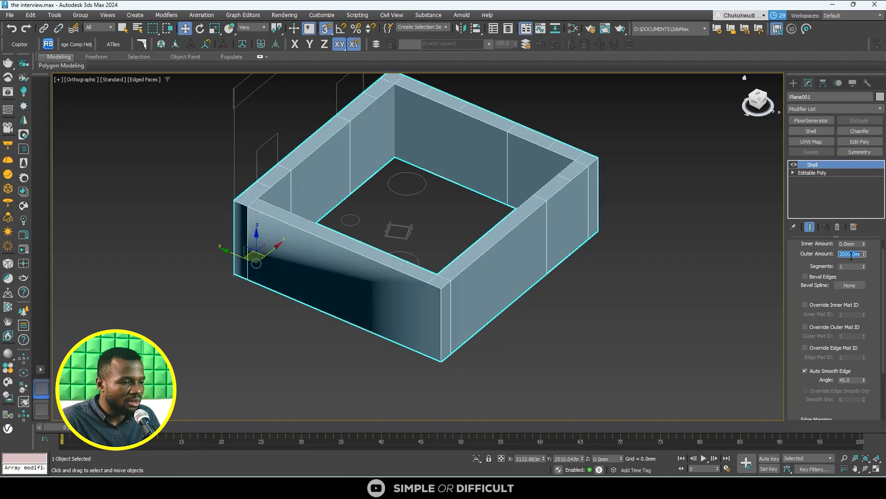
- Remove the Shell modifier from the wall strip and apply it again, finding it with the modifier search term "shell"
{"action": "left_click", "coordinate": [837, 227]}
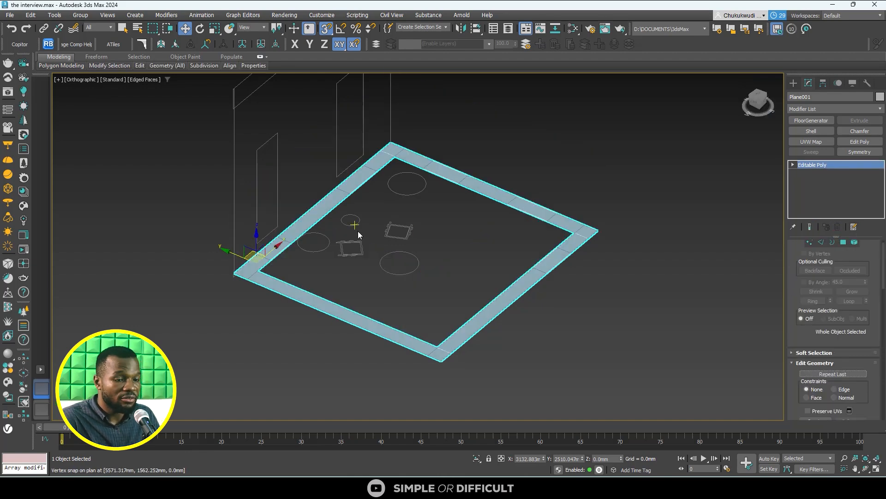
{"action": "left_click", "coordinate": [802, 109]}
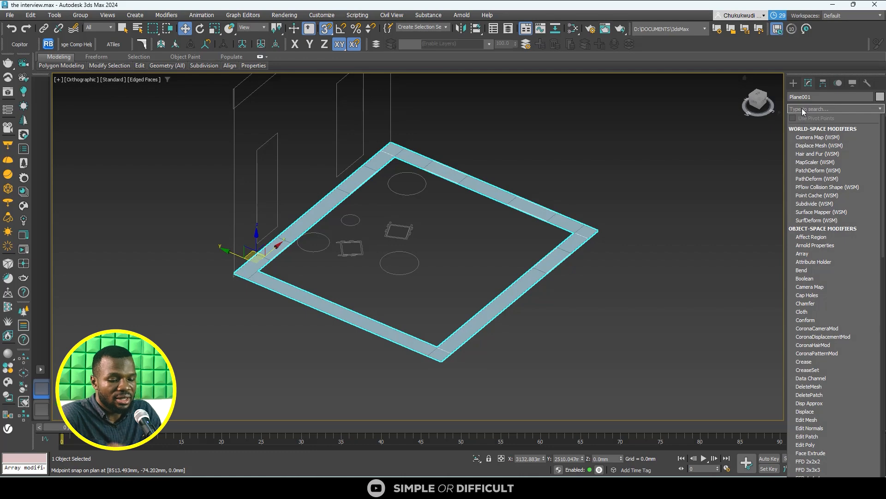
{"action": "type", "text": "she"}
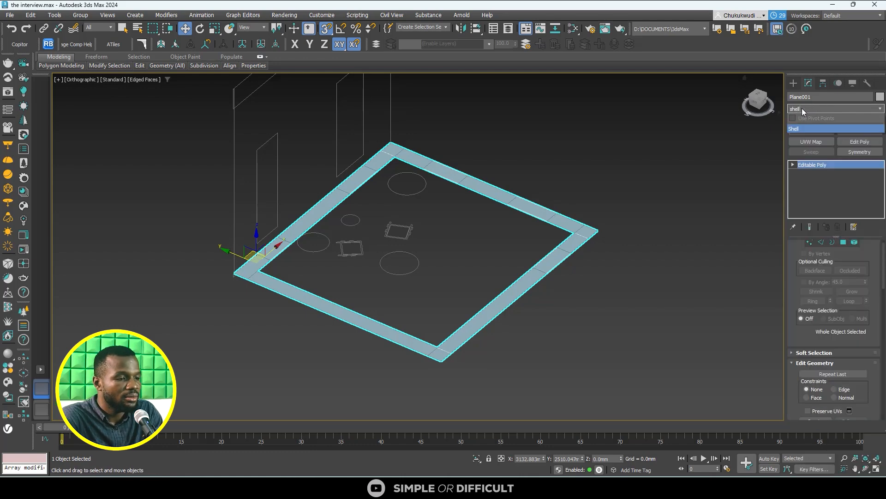
{"action": "type", "text": "ll"}
{"action": "key", "text": "Return"}
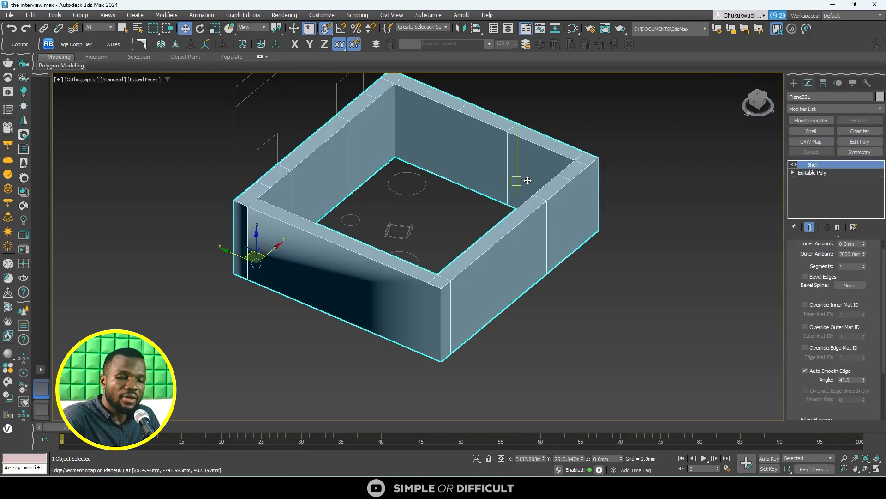
- Examine the shelled walls from several sides, both deselected and selected, checking their height against the section outline and the shading near the corners
{"action": "scroll", "coordinate": [402, 295], "scroll_direction": "down", "scroll_amount": 4}
{"action": "mouse_move", "coordinate": [402, 296]}
{"action": "middle_mouse_down", "text": "alt"}
{"action": "mouse_move", "coordinate": [397, 309]}
{"action": "mouse_move", "coordinate": [369, 222]}
{"action": "mouse_move", "coordinate": [410, 259]}
{"action": "mouse_move", "coordinate": [414, 299]}
{"action": "middle_mouse_up", "text": "alt"}
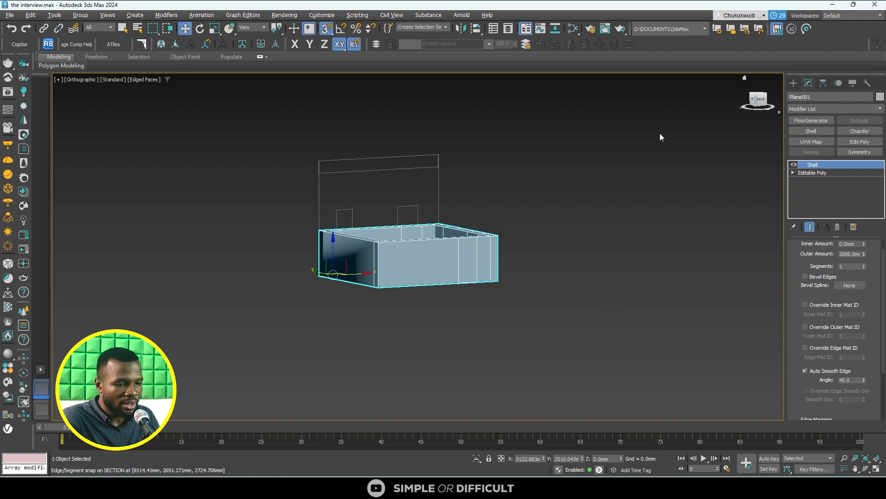
{"action": "scroll", "coordinate": [390, 243], "scroll_direction": "up", "scroll_amount": 5}
{"action": "middle_click_drag", "start_coordinate": [389, 243], "coordinate": [550, 251], "text": "alt"}
{"action": "scroll", "coordinate": [378, 272], "scroll_direction": "down", "scroll_amount": 5}
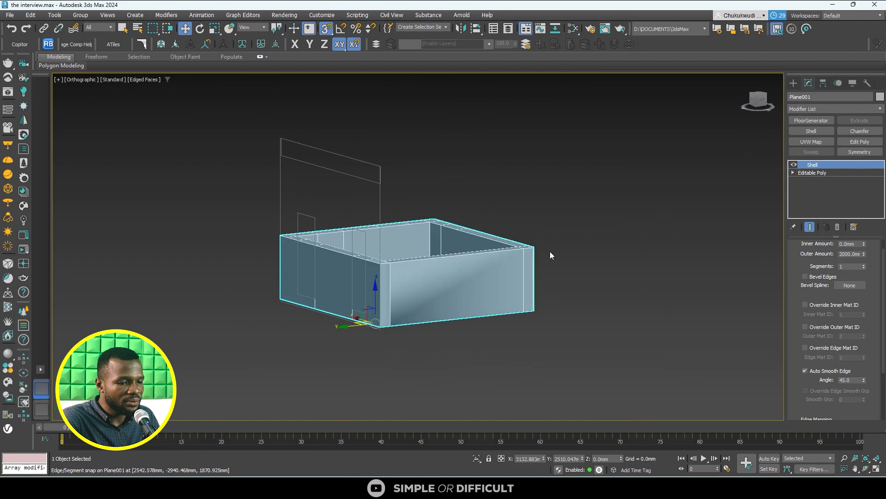
{"action": "left_click", "coordinate": [551, 251]}
{"action": "scroll", "coordinate": [455, 326], "scroll_direction": "up", "scroll_amount": 6}
{"action": "scroll", "coordinate": [358, 311], "scroll_direction": "down", "scroll_amount": 6}
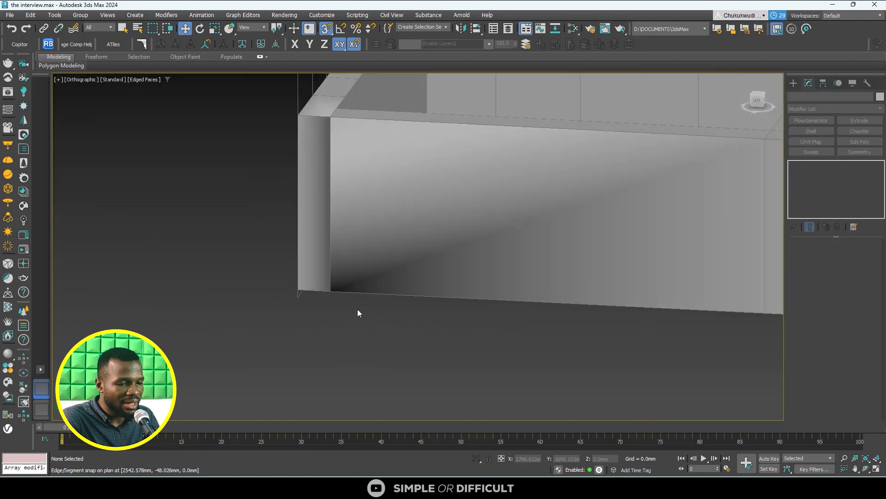
{"action": "middle_click_drag", "start_coordinate": [303, 279], "coordinate": [252, 283], "text": "alt"}
{"action": "scroll", "coordinate": [347, 211], "scroll_direction": "up", "scroll_amount": 4}
{"action": "scroll", "coordinate": [370, 151], "scroll_direction": "down", "scroll_amount": 5}
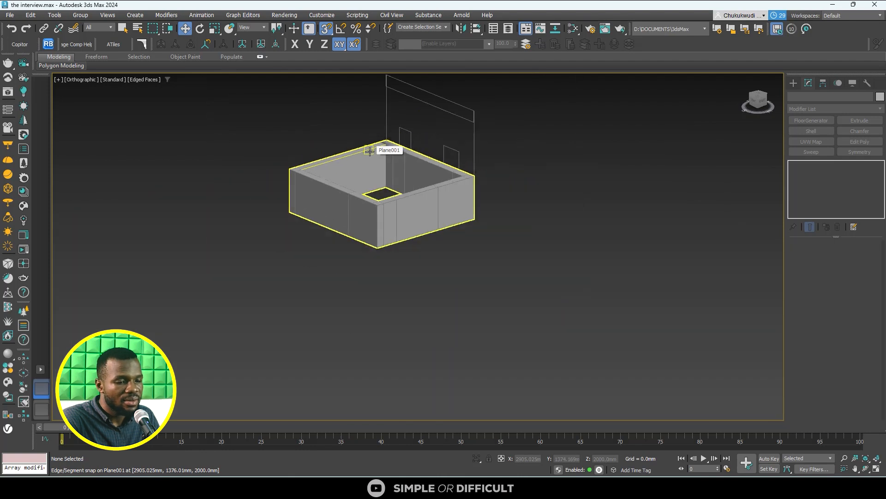
{"action": "middle_click_drag", "start_coordinate": [386, 148], "coordinate": [400, 190], "text": "alt"}
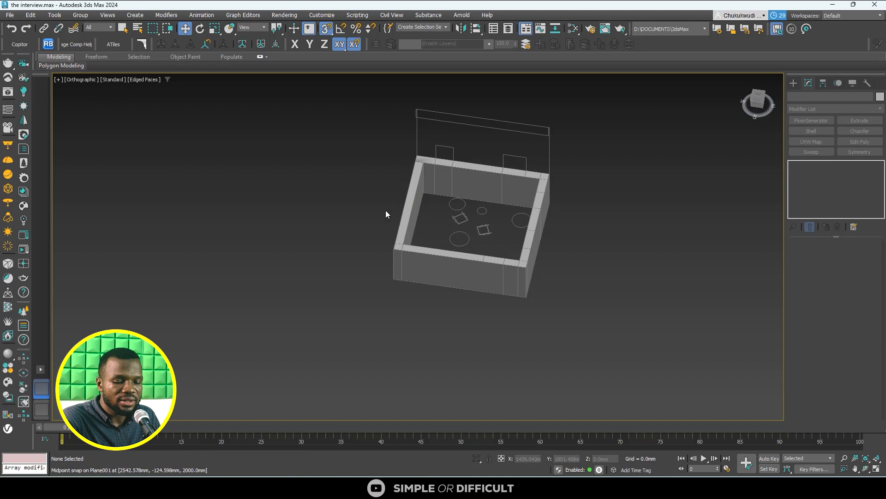
{"action": "middle_click_drag", "start_coordinate": [386, 210], "coordinate": [467, 198], "text": "alt"}
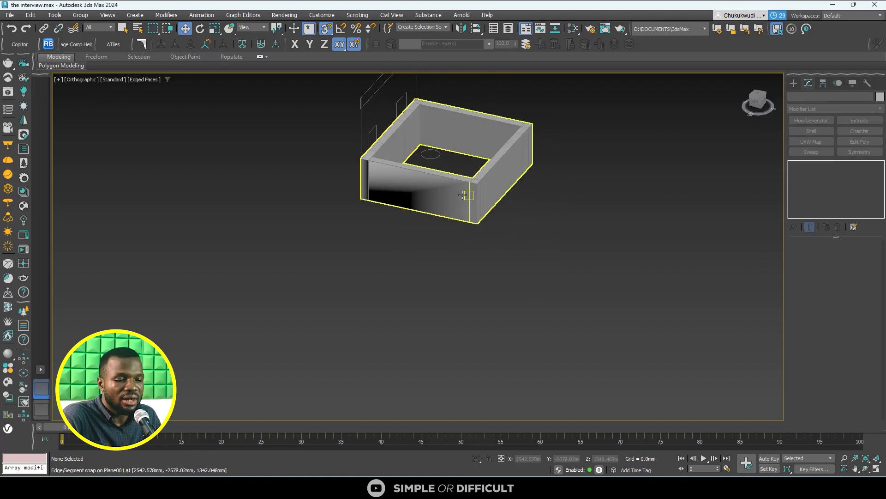
{"action": "left_click", "coordinate": [464, 187]}
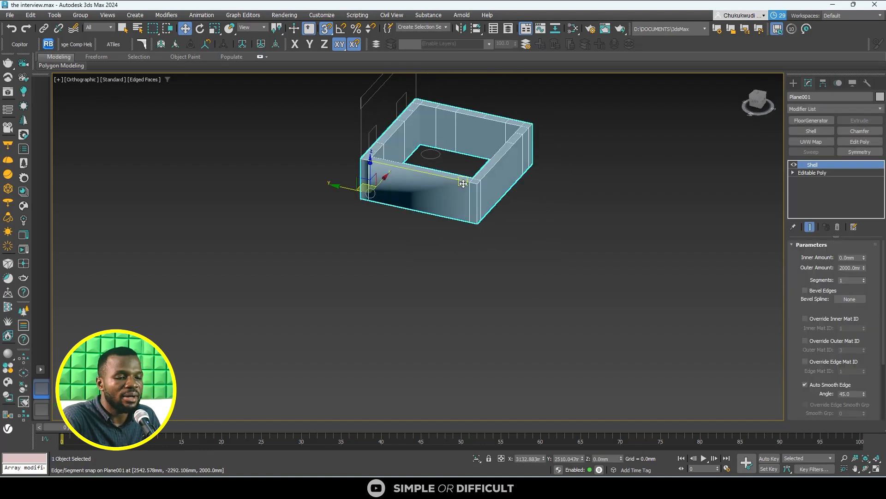
{"action": "scroll", "coordinate": [464, 183], "scroll_direction": "up", "scroll_amount": 6}
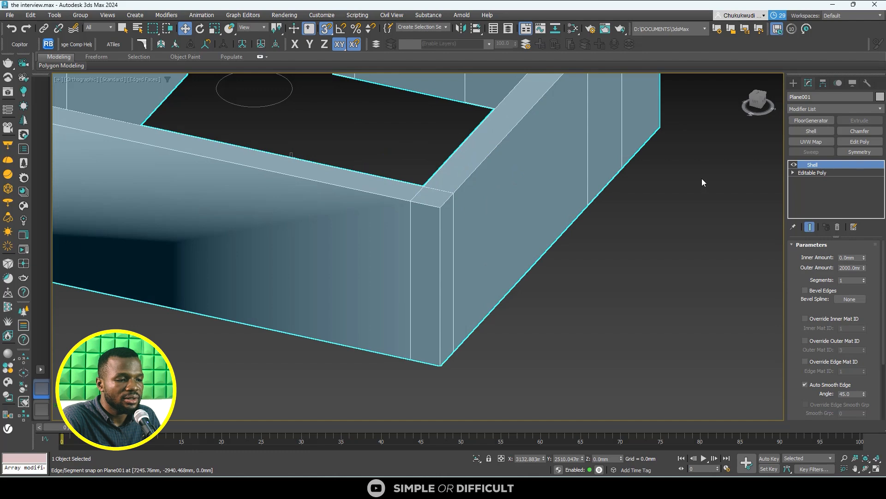
{"action": "scroll", "coordinate": [497, 181], "scroll_direction": "down", "scroll_amount": 6}
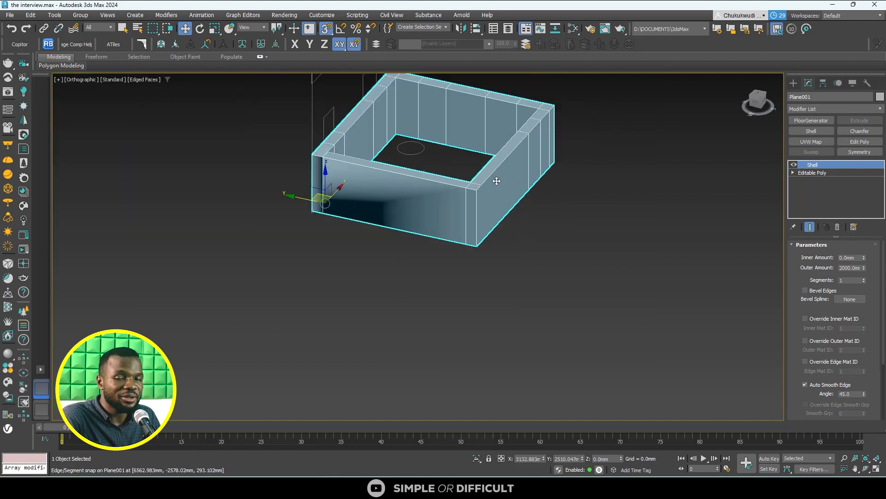
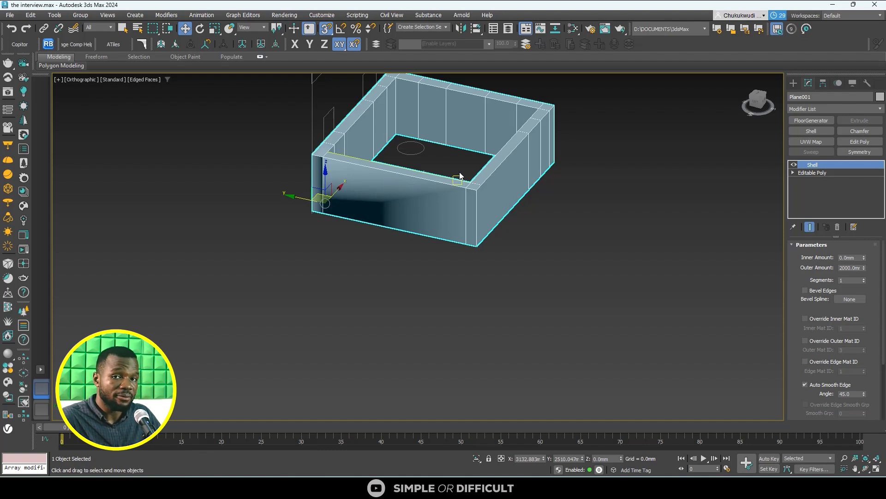
- Convert the shelled wall object to an Editable Poly
{"action": "right_click", "coordinate": [436, 195]}
{"action": "mouse_move", "coordinate": [483, 306]}
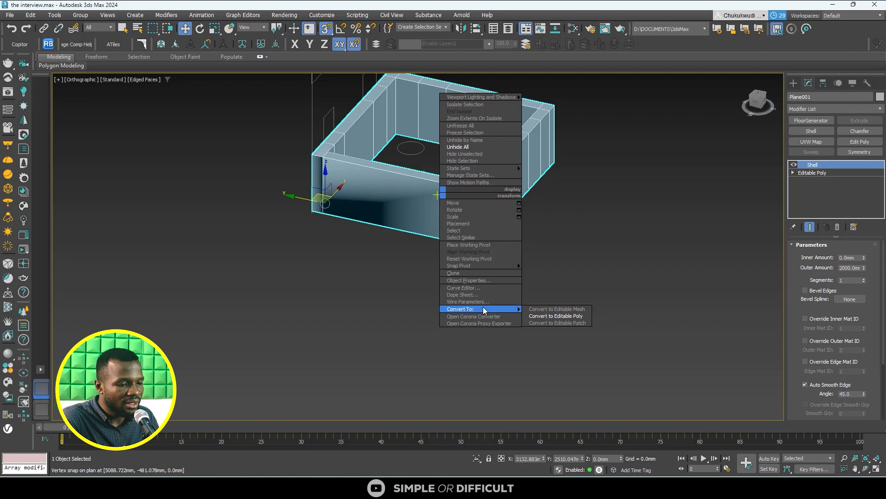
{"action": "left_click", "coordinate": [573, 316]}
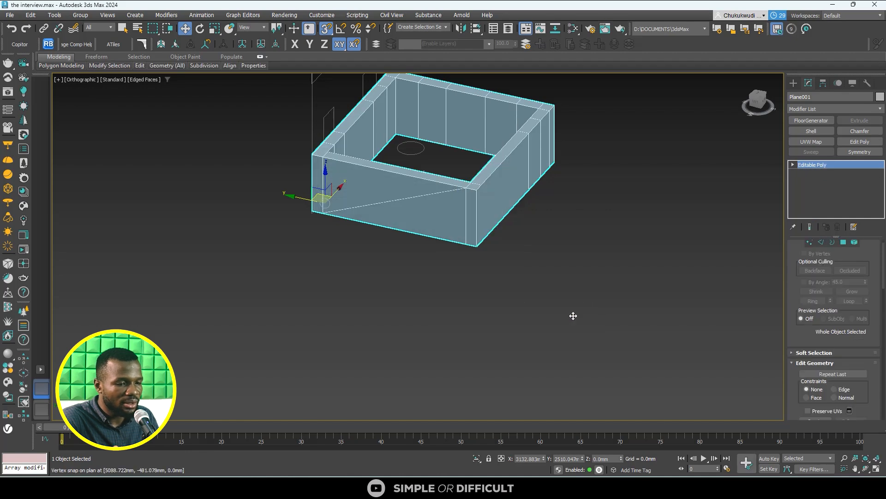
- Delete the two triangular polygons forming the outer face of the wall with the diagonal edge
{"action": "scroll", "coordinate": [431, 180], "scroll_direction": "up", "scroll_amount": 5}
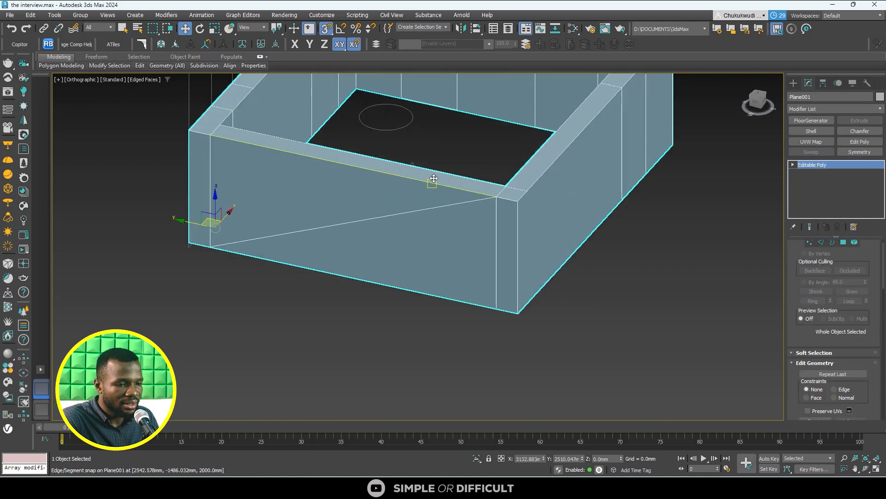
{"action": "scroll", "coordinate": [432, 182], "scroll_direction": "down", "scroll_amount": 3}
{"action": "scroll", "coordinate": [297, 188], "scroll_direction": "up", "scroll_amount": 5}
{"action": "scroll", "coordinate": [296, 189], "scroll_direction": "down", "scroll_amount": 6}
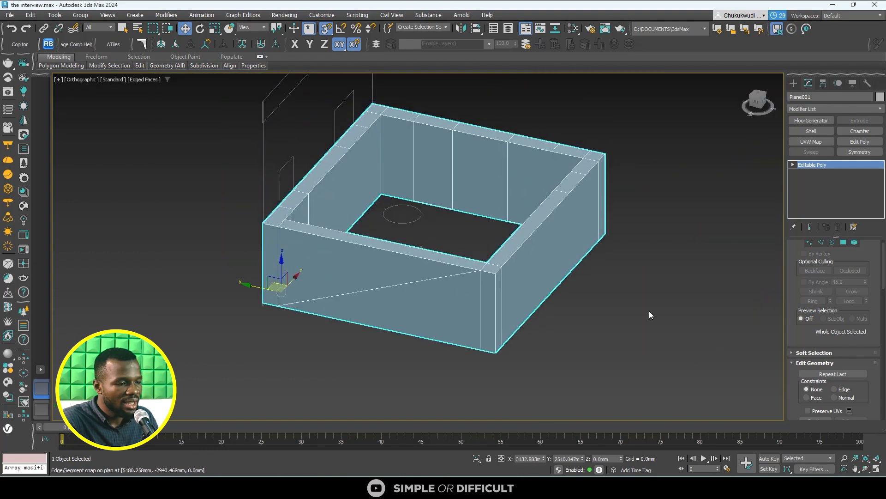
{"action": "scroll", "coordinate": [497, 273], "scroll_direction": "down", "scroll_amount": 6}
{"action": "scroll", "coordinate": [839, 258], "scroll_direction": "up", "scroll_amount": 1}
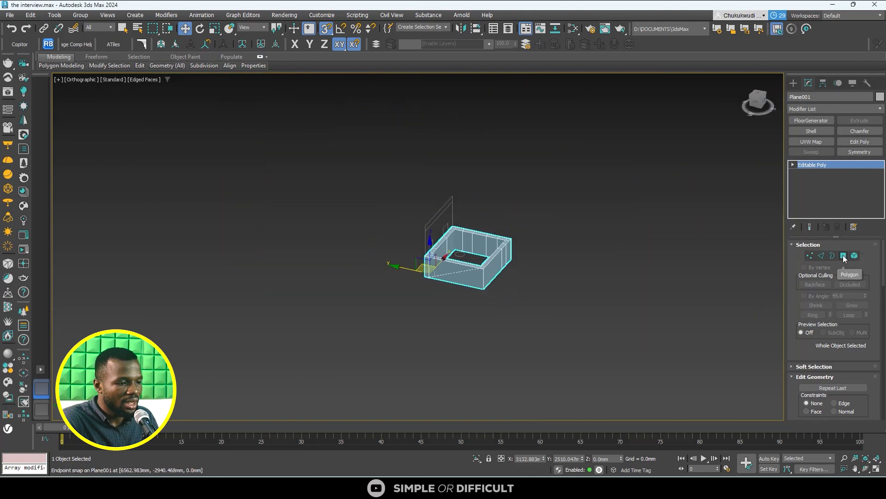
{"action": "left_click", "coordinate": [844, 255]}
{"action": "scroll", "coordinate": [398, 263], "scroll_direction": "up", "scroll_amount": 6}
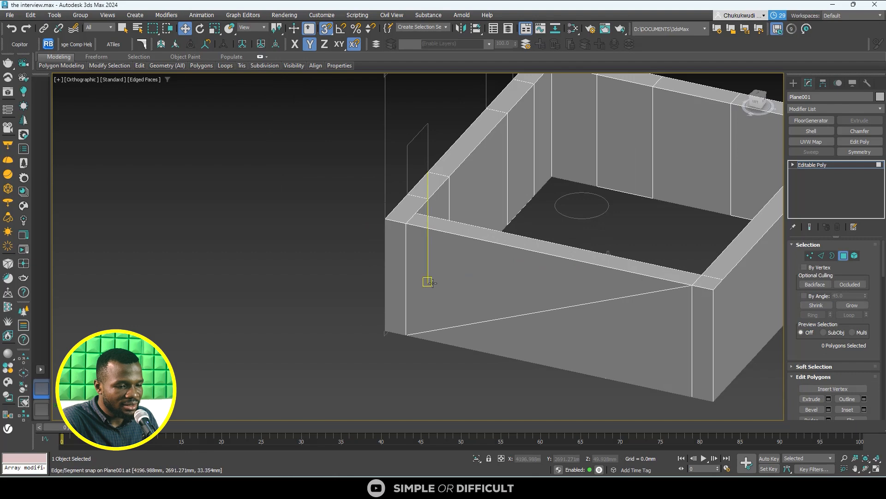
{"action": "scroll", "coordinate": [396, 340], "scroll_direction": "down", "scroll_amount": 5}
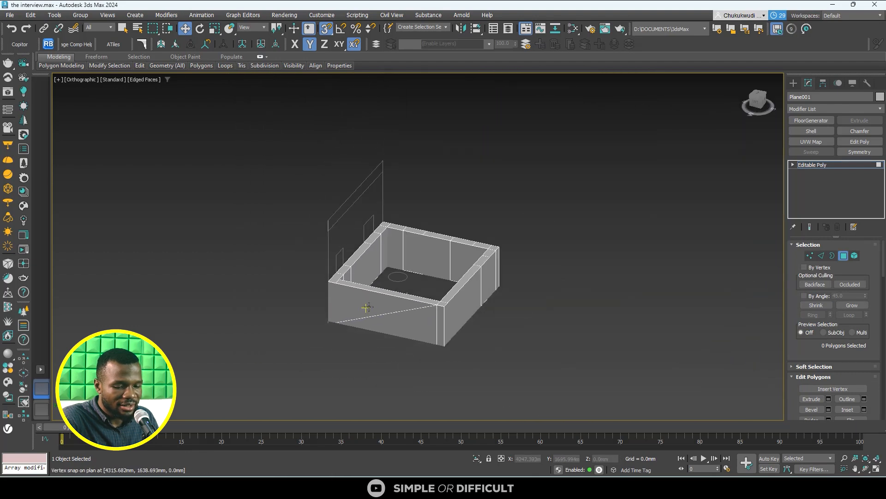
{"action": "middle_click_drag", "start_coordinate": [367, 307], "coordinate": [411, 310], "text": "alt"}
{"action": "scroll", "coordinate": [406, 312], "scroll_direction": "up", "scroll_amount": 4}
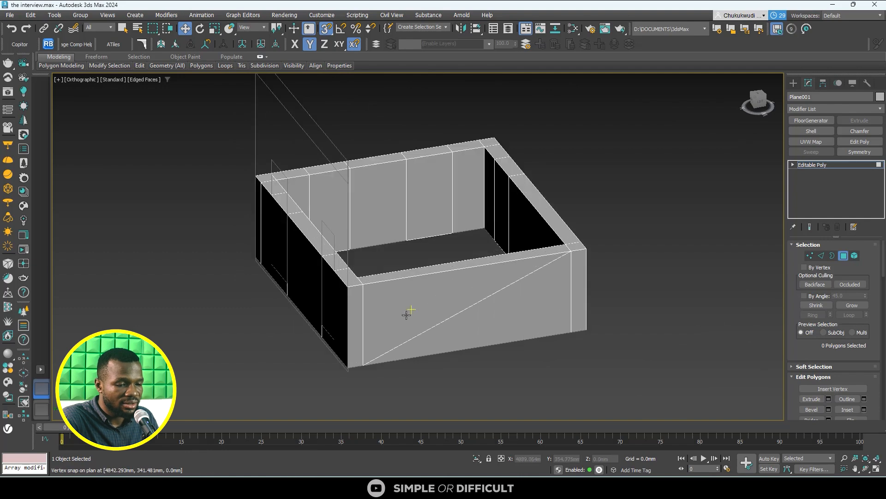
{"action": "scroll", "coordinate": [406, 314], "scroll_direction": "up", "scroll_amount": 4}
{"action": "scroll", "coordinate": [356, 320], "scroll_direction": "down", "scroll_amount": 2}
{"action": "left_click", "coordinate": [360, 298]}
{"action": "scroll", "coordinate": [459, 316], "scroll_direction": "down", "scroll_amount": 2}
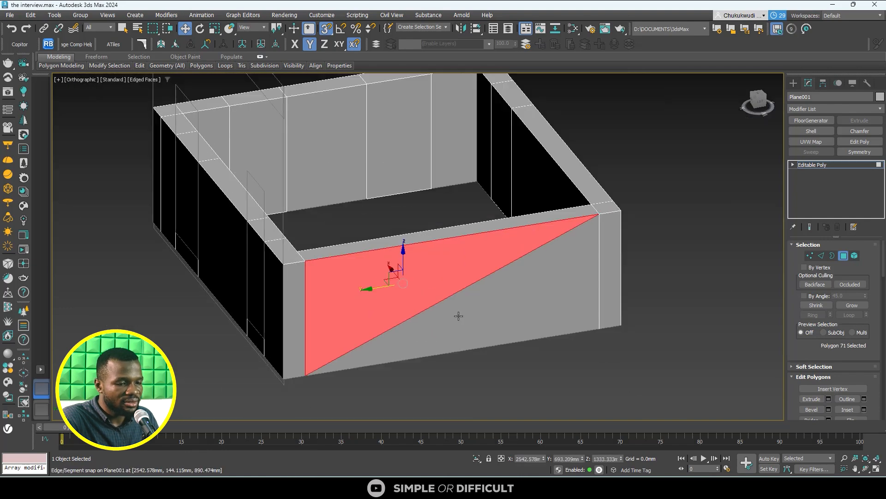
{"action": "left_click", "coordinate": [459, 316], "text": "ctrl"}
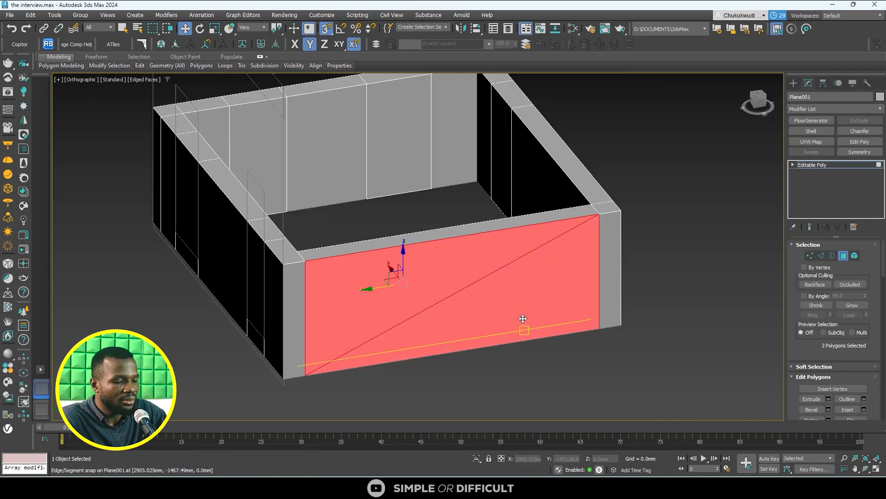
{"action": "key", "text": "Delete"}
{"action": "scroll", "coordinate": [512, 307], "scroll_direction": "down", "scroll_amount": 3}
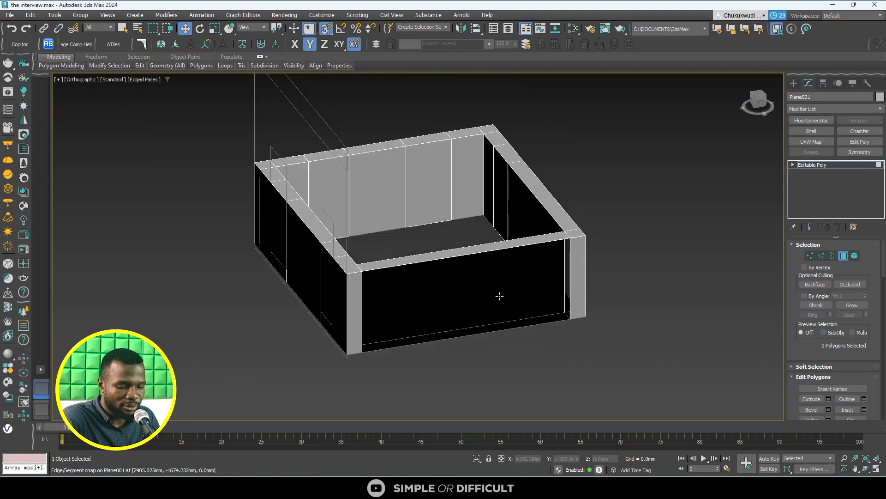
- Delete the two overlapping triangular polygons inside the opened wall, at its corner with the adjoining wall by the section outline
{"action": "middle_click_drag", "start_coordinate": [510, 316], "coordinate": [443, 307], "text": "alt"}
{"action": "scroll", "coordinate": [253, 239], "scroll_direction": "up", "scroll_amount": 5}
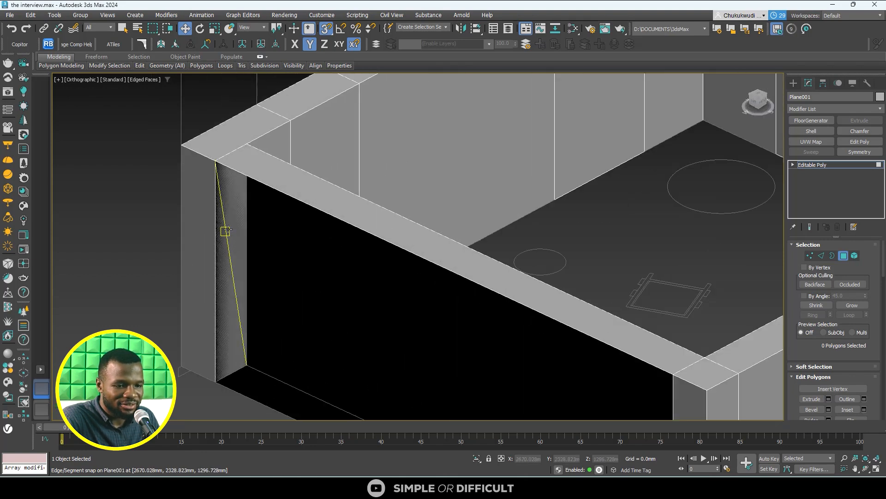
{"action": "left_click", "coordinate": [234, 212]}
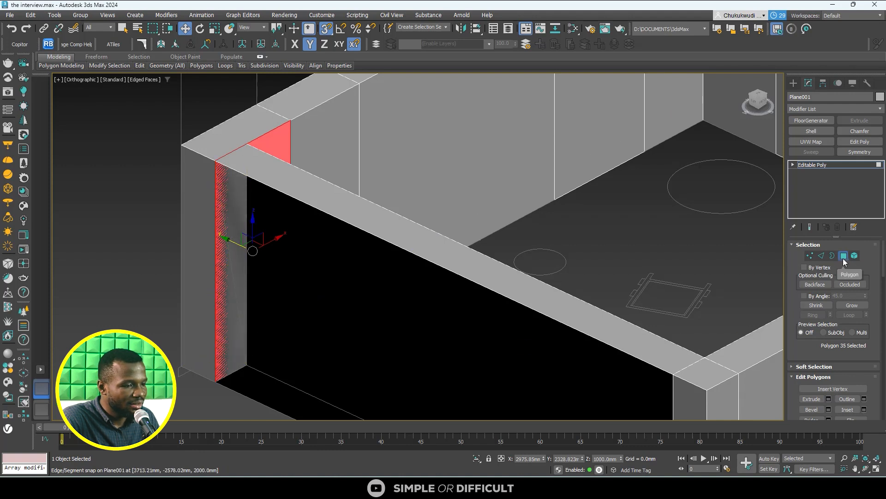
{"action": "scroll", "coordinate": [353, 255], "scroll_direction": "down", "scroll_amount": 6}
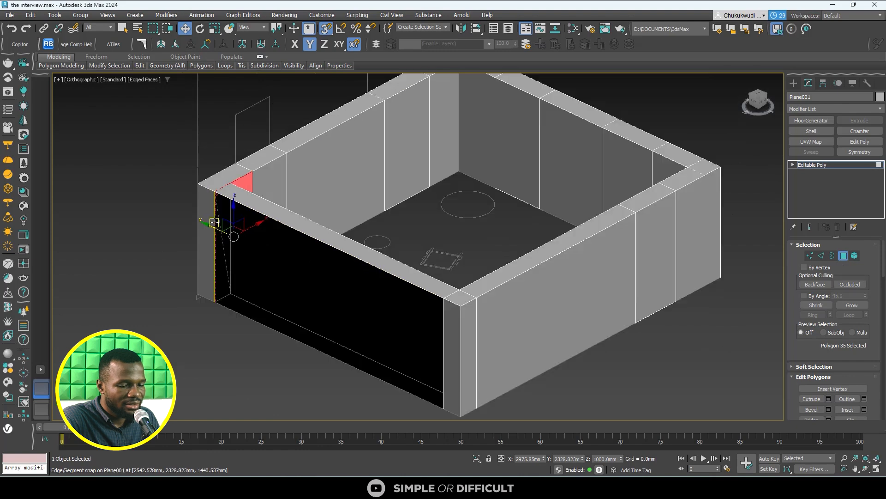
{"action": "left_click", "coordinate": [195, 289]}
{"action": "scroll", "coordinate": [194, 289], "scroll_direction": "up", "scroll_amount": 6}
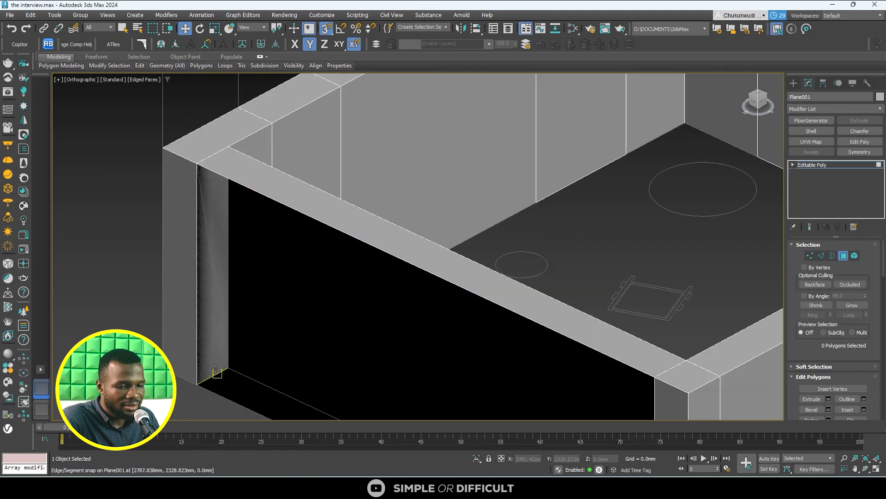
{"action": "scroll", "coordinate": [214, 371], "scroll_direction": "up", "scroll_amount": 5}
{"action": "left_click", "coordinate": [214, 359]}
{"action": "scroll", "coordinate": [214, 359], "scroll_direction": "down", "scroll_amount": 6}
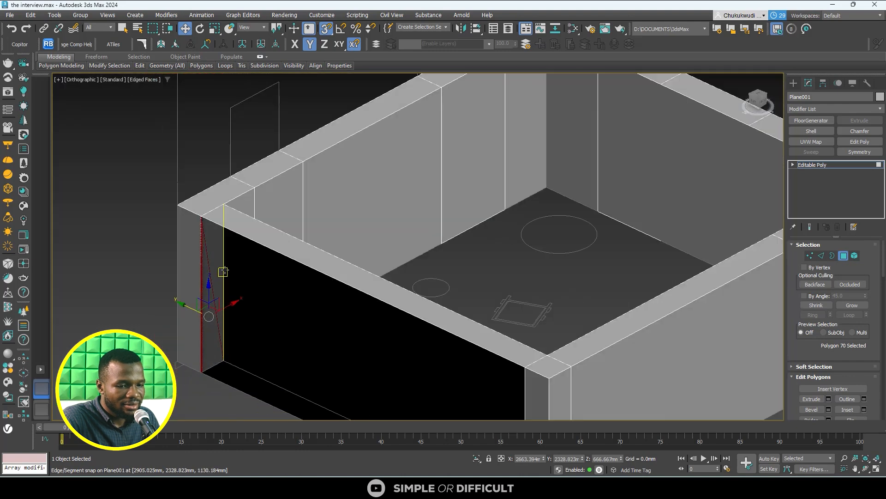
{"action": "scroll", "coordinate": [221, 250], "scroll_direction": "up", "scroll_amount": 3}
{"action": "left_click", "coordinate": [221, 245]}
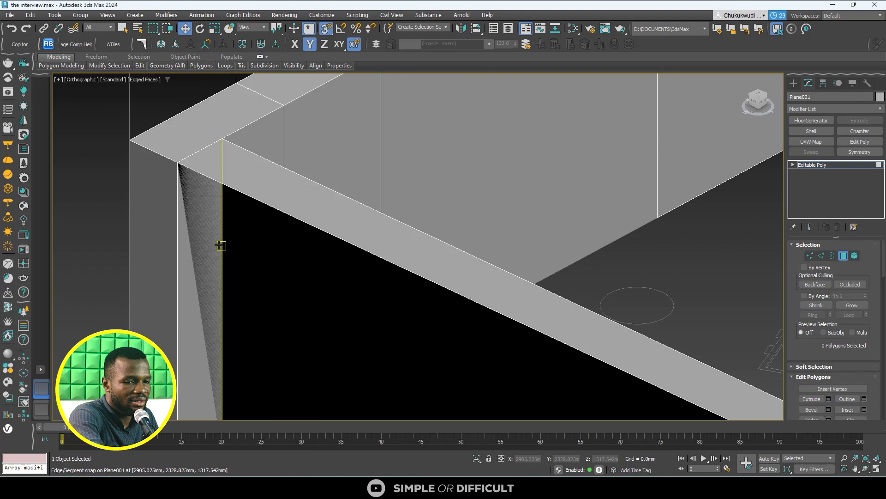
{"action": "left_click", "coordinate": [195, 203]}
{"action": "key", "text": "Delete"}
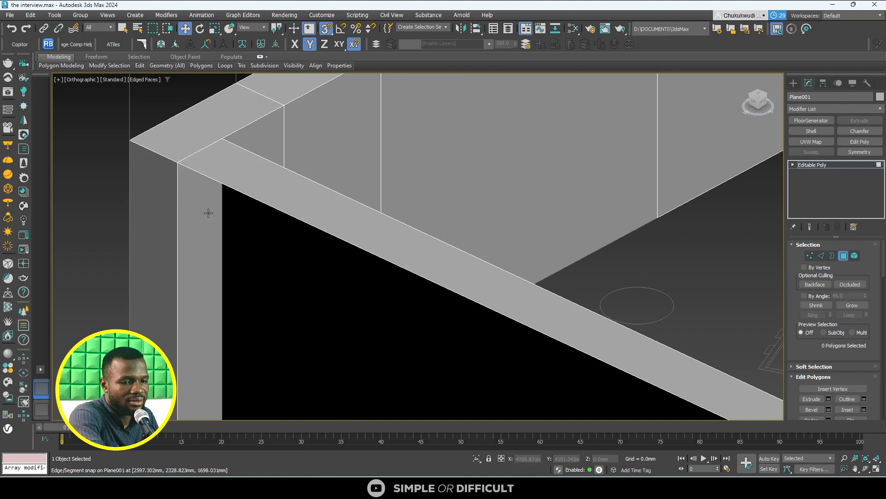
- Leave polygon editing and examine the opened wall and its cleaned corner from several sides
{"action": "scroll", "coordinate": [204, 170], "scroll_direction": "down", "scroll_amount": 6}
{"action": "scroll", "coordinate": [204, 230], "scroll_direction": "up", "scroll_amount": 5}
{"action": "scroll", "coordinate": [197, 241], "scroll_direction": "down", "scroll_amount": 4}
{"action": "middle_click_drag", "start_coordinate": [199, 243], "coordinate": [299, 260], "text": "alt"}
{"action": "scroll", "coordinate": [341, 246], "scroll_direction": "down", "scroll_amount": 2}
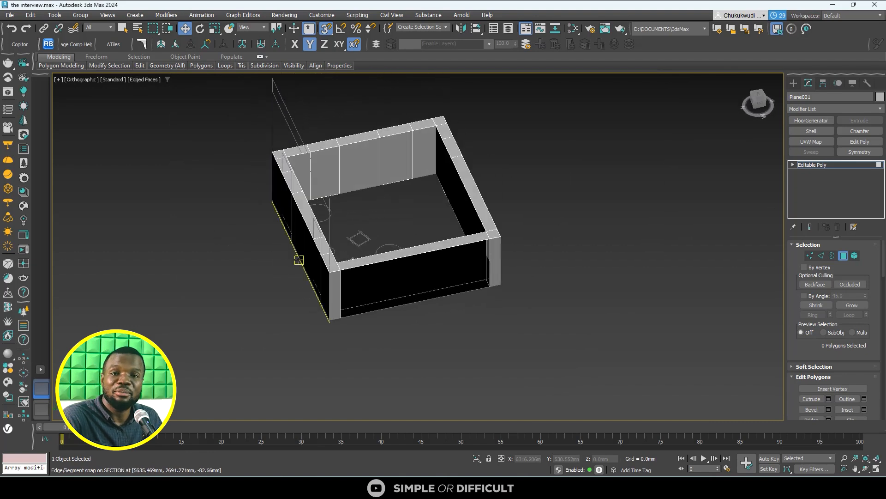
{"action": "scroll", "coordinate": [299, 260], "scroll_direction": "up", "scroll_amount": 4}
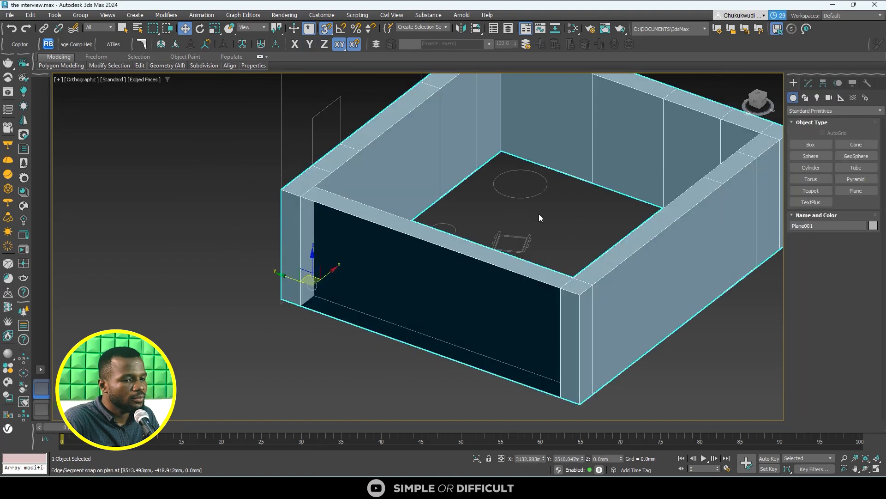
{"action": "left_click", "coordinate": [184, 270]}
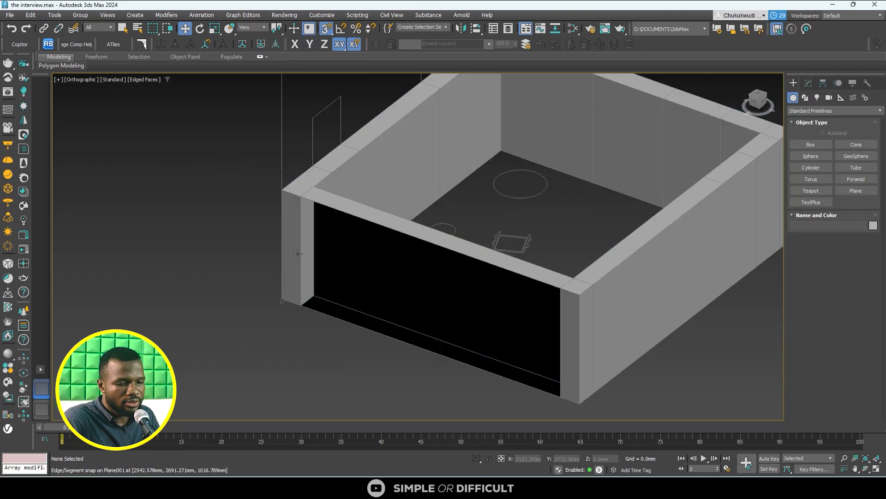
{"action": "left_click", "coordinate": [314, 246]}
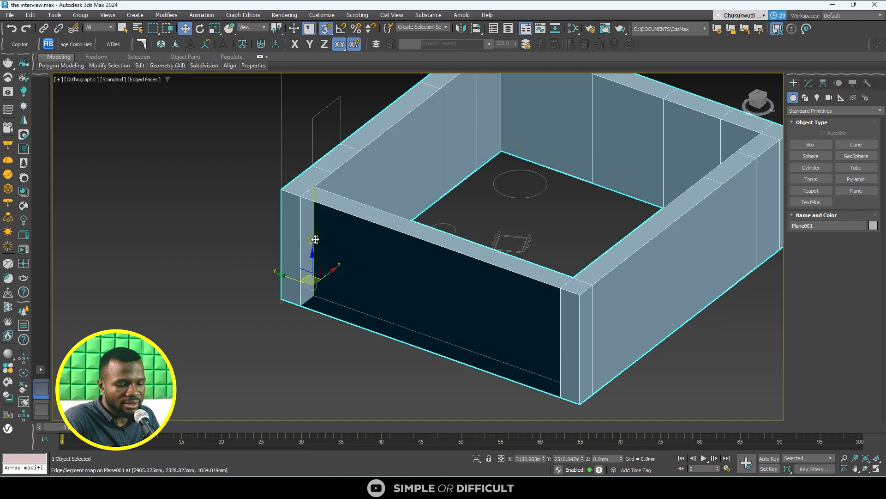
{"action": "middle_click_drag", "start_coordinate": [313, 240], "coordinate": [303, 259], "text": "alt"}
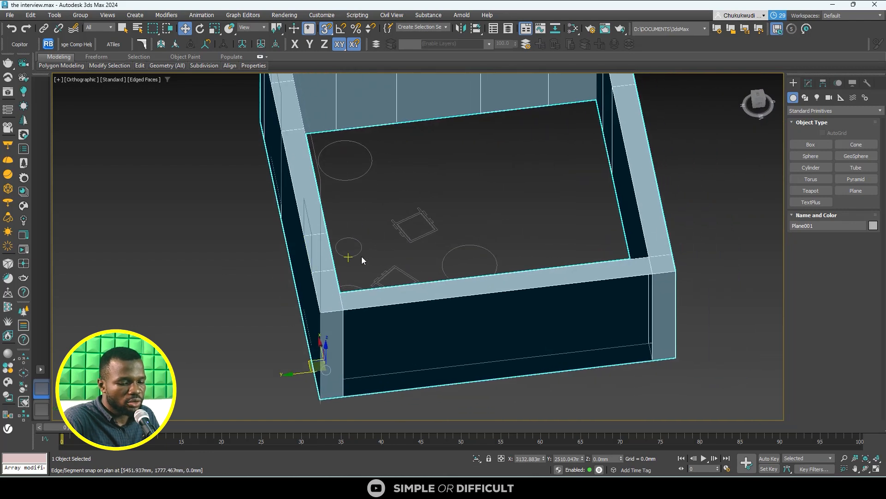
- Delete the remaining top, inner and bottom polygons of the opened wall between its two corners
{"action": "key", "text": "4"}
{"action": "left_click", "coordinate": [479, 286]}
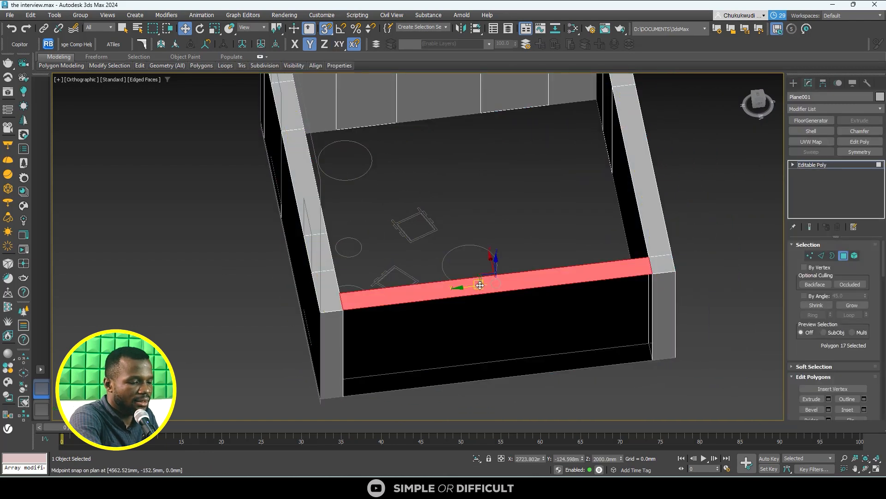
{"action": "key", "text": "Delete"}
{"action": "left_click", "coordinate": [487, 303]}
{"action": "key", "text": "Delete"}
{"action": "left_click", "coordinate": [487, 368]}
{"action": "key", "text": "Delete"}
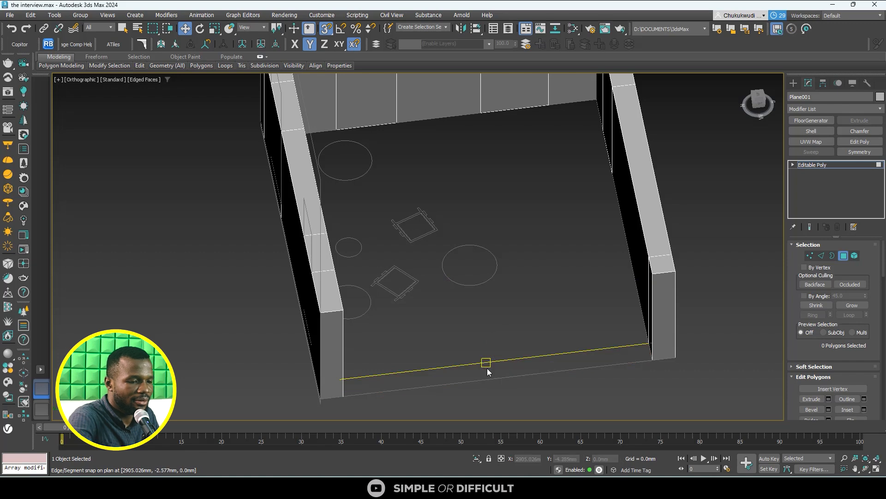
- Select the open border at one end of the wall gap and extrude it in the Top view along Y to the opposite wall
{"action": "middle_click_drag", "start_coordinate": [486, 368], "coordinate": [464, 341], "text": "alt"}
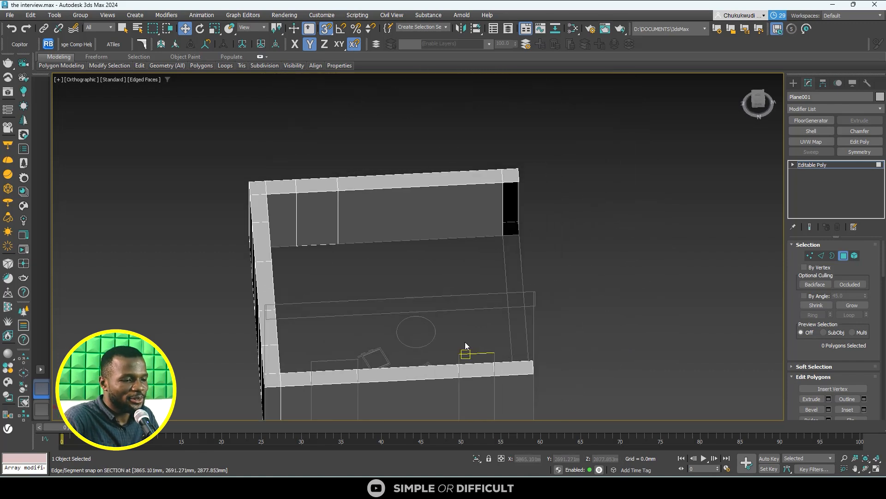
{"action": "left_click", "coordinate": [831, 255]}
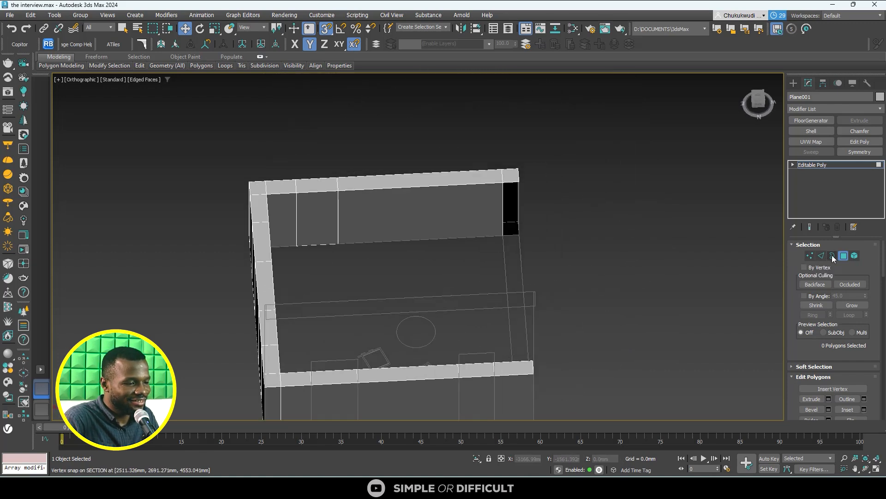
{"action": "key", "text": "z"}
{"action": "middle_click_drag", "start_coordinate": [434, 159], "coordinate": [430, 217], "text": "alt"}
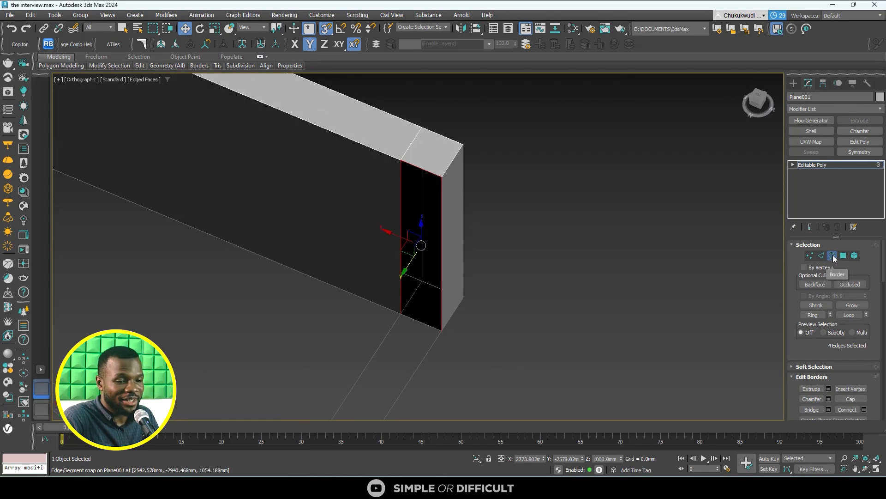
{"action": "scroll", "coordinate": [383, 167], "scroll_direction": "up", "scroll_amount": 8}
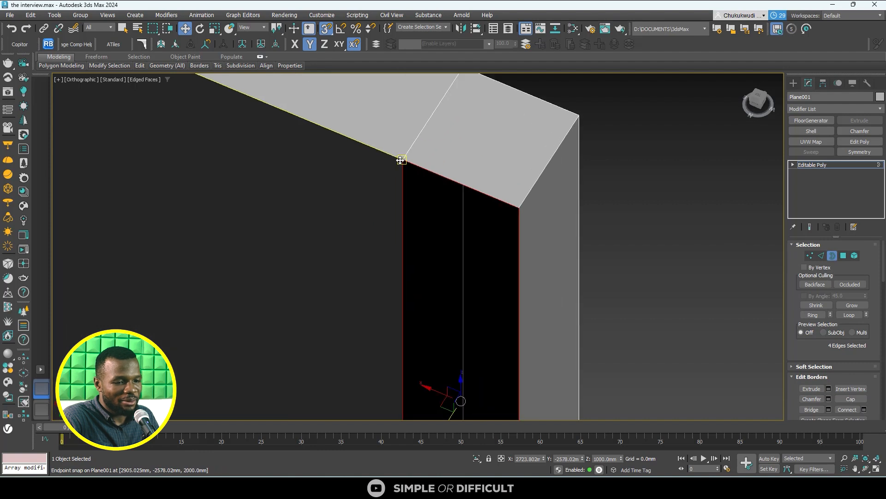
{"action": "scroll", "coordinate": [429, 161], "scroll_direction": "down", "scroll_amount": 8}
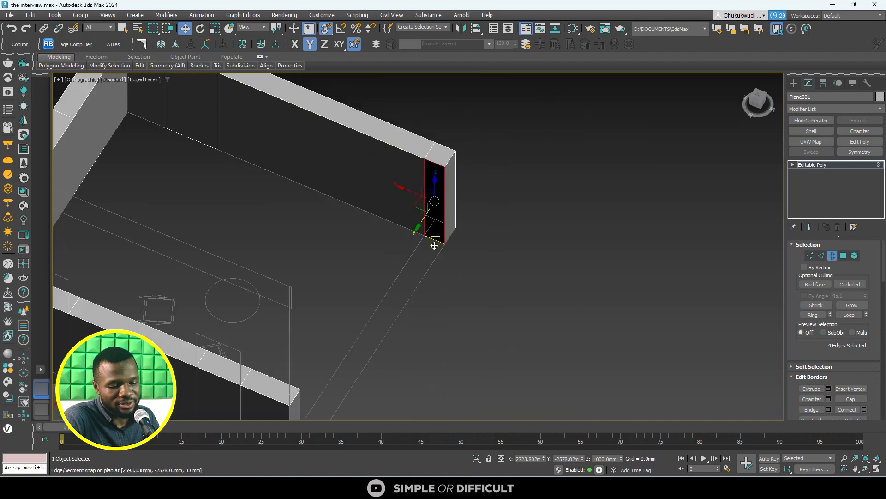
{"action": "key", "text": "t"}
{"action": "key", "text": "z"}
{"action": "scroll", "coordinate": [414, 191], "scroll_direction": "down", "scroll_amount": 4}
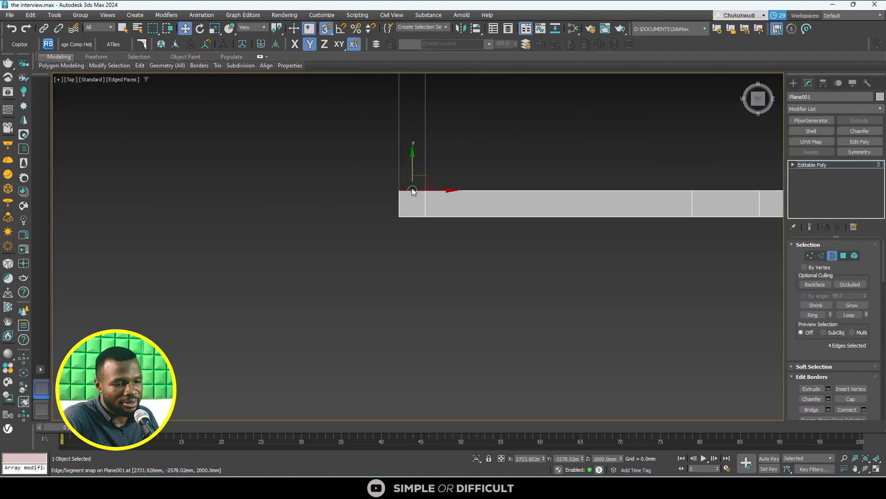
{"action": "middle_click_drag", "start_coordinate": [412, 190], "coordinate": [400, 318]}
{"action": "scroll", "coordinate": [392, 329], "scroll_direction": "down", "scroll_amount": 5}
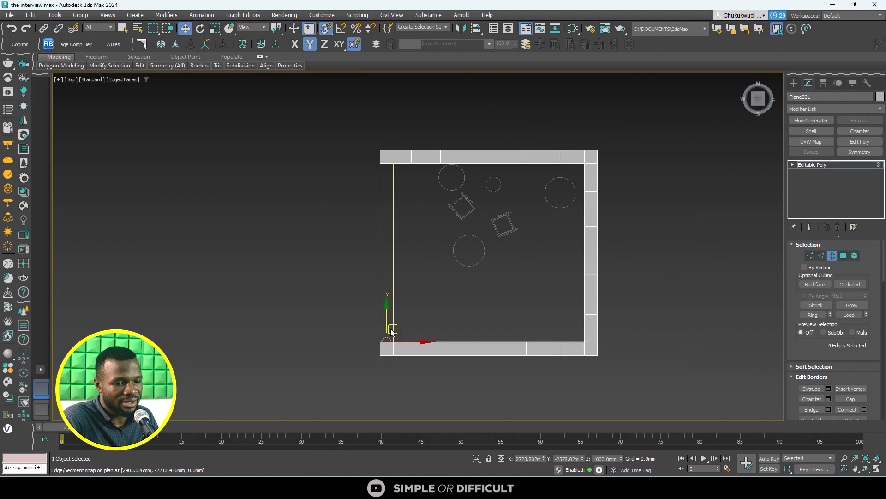
{"action": "left_click_drag", "start_coordinate": [386, 321], "coordinate": [391, 170], "text": "shift"}
{"action": "scroll", "coordinate": [391, 167], "scroll_direction": "up", "scroll_amount": 8}
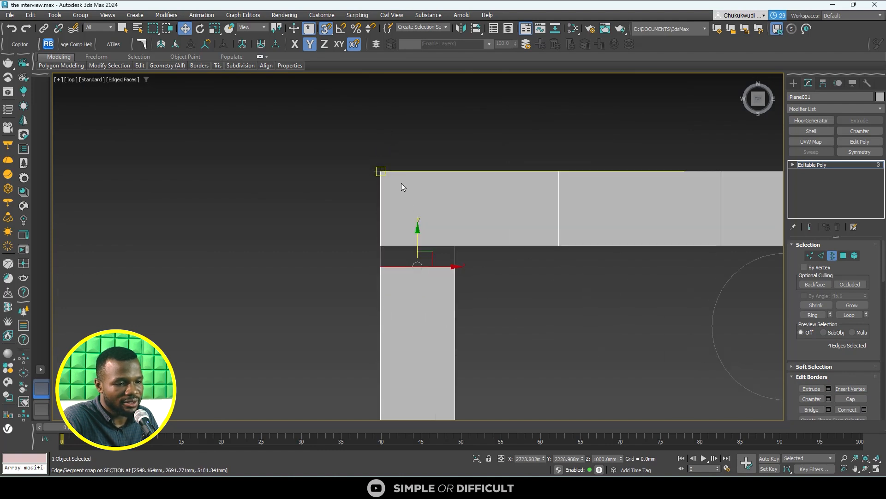
{"action": "left_click_drag", "start_coordinate": [426, 276], "coordinate": [424, 260]}
- Switch to vertex editing and examine the rebuilt wall's joint, corners and underside
{"action": "scroll", "coordinate": [430, 271], "scroll_direction": "down", "scroll_amount": 6}
{"action": "middle_click_drag", "start_coordinate": [433, 315], "coordinate": [780, 260], "text": "alt"}
{"action": "left_click", "coordinate": [809, 255]}
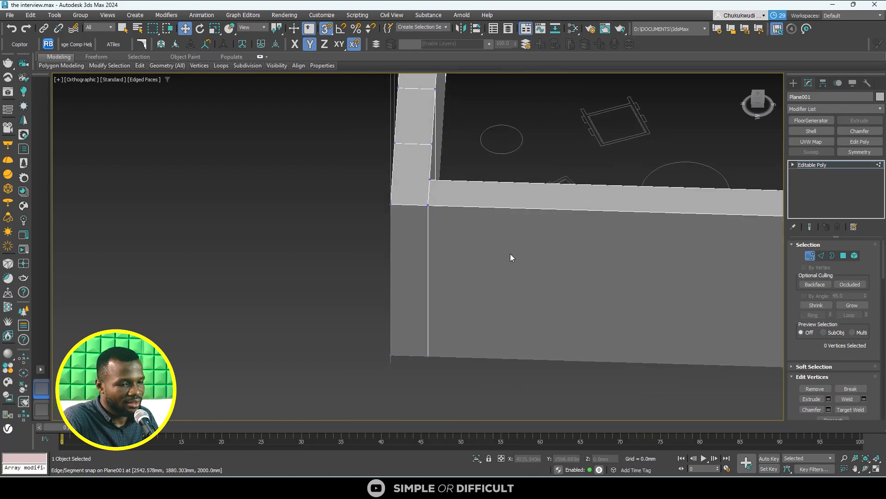
{"action": "middle_click_drag", "start_coordinate": [513, 257], "coordinate": [351, 319], "text": "alt"}
{"action": "scroll", "coordinate": [377, 254], "scroll_direction": "down", "scroll_amount": 5}
{"action": "scroll", "coordinate": [346, 347], "scroll_direction": "up", "scroll_amount": 2}
{"action": "scroll", "coordinate": [347, 347], "scroll_direction": "down", "scroll_amount": 3}
{"action": "middle_click_drag", "start_coordinate": [416, 359], "coordinate": [405, 314], "text": "alt"}
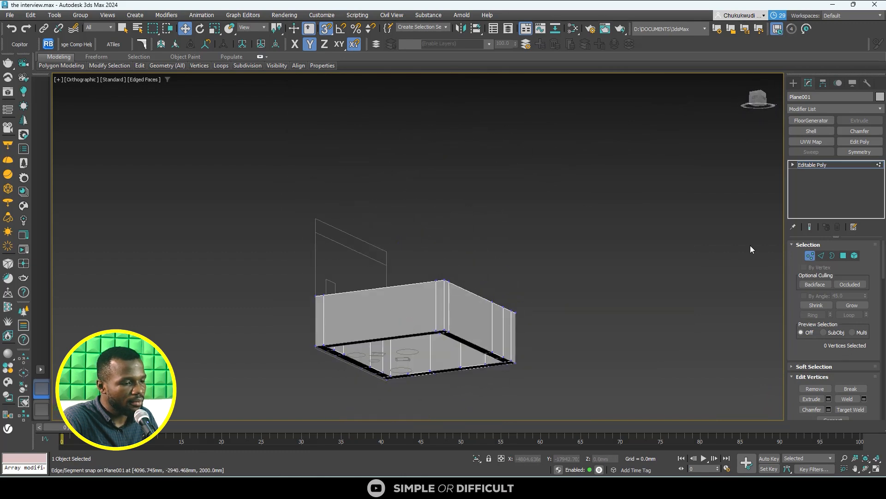
- Select all polygons of the walls and clear all their smoothing groups
{"action": "left_click", "coordinate": [843, 256]}
{"action": "scroll", "coordinate": [367, 231], "scroll_direction": "down", "scroll_amount": 3}
{"action": "left_click_drag", "start_coordinate": [280, 214], "coordinate": [427, 331]}
{"action": "middle_click_drag", "start_coordinate": [428, 331], "coordinate": [457, 350], "text": "alt"}
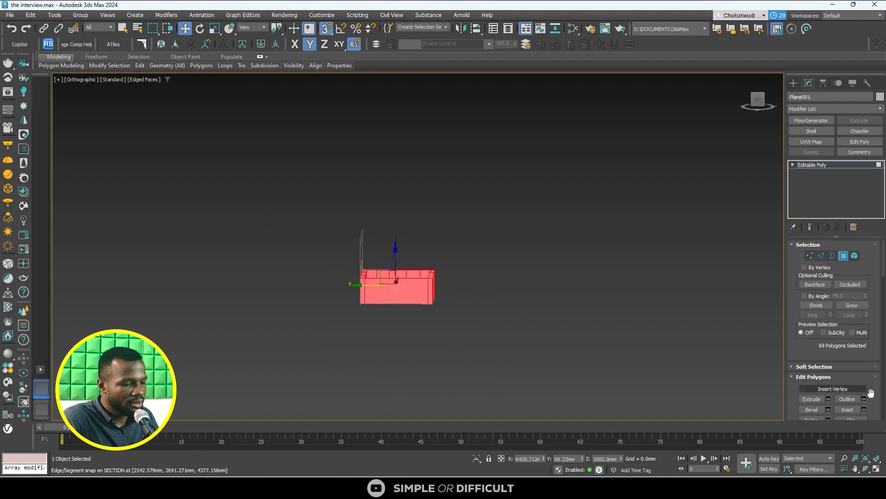
{"action": "scroll", "coordinate": [877, 399], "scroll_direction": "down", "scroll_amount": 4}
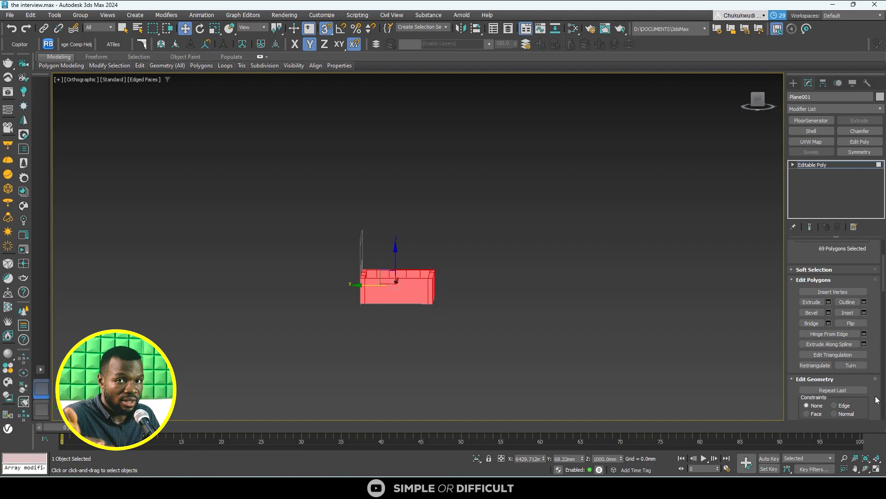
{"action": "scroll", "coordinate": [877, 399], "scroll_direction": "down", "scroll_amount": 6}
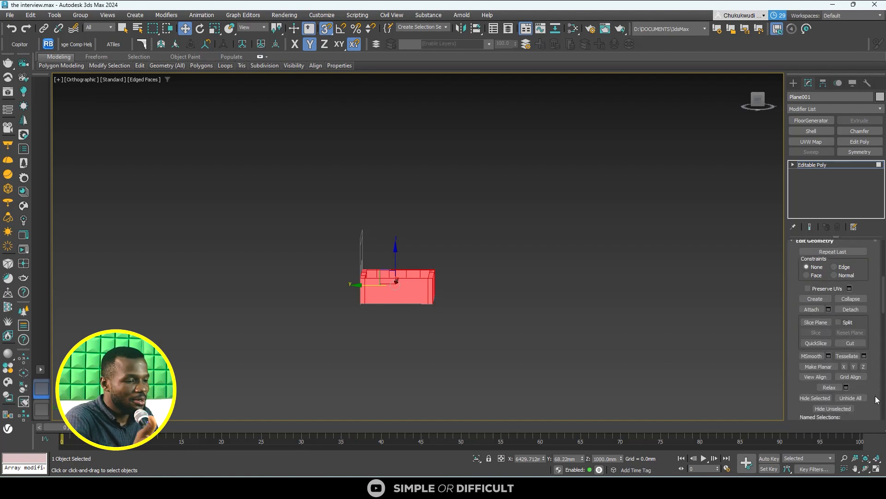
{"action": "scroll", "coordinate": [876, 399], "scroll_direction": "down", "scroll_amount": 5}
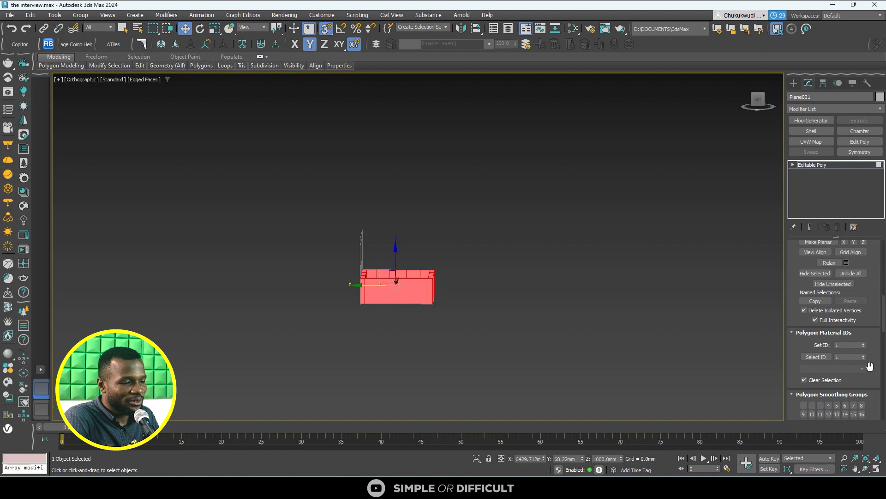
{"action": "scroll", "coordinate": [868, 369], "scroll_direction": "down", "scroll_amount": 3}
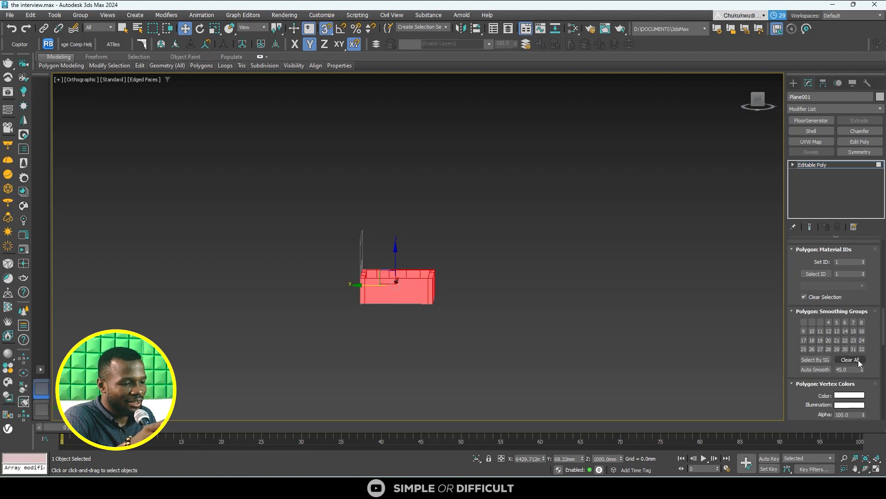
{"action": "left_click", "coordinate": [860, 363]}
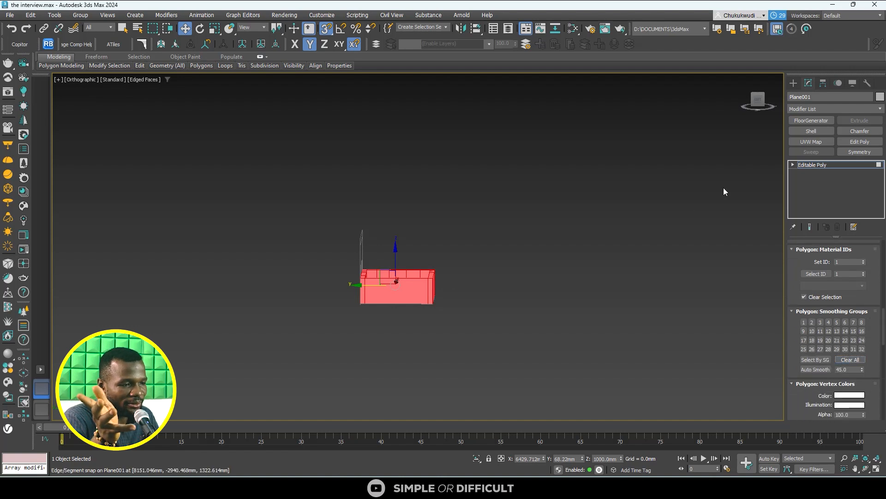
- Leave polygon editing and examine the walls' shading from above, both deselected and selected
{"action": "left_click", "coordinate": [793, 83]}
{"action": "scroll", "coordinate": [352, 280], "scroll_direction": "up", "scroll_amount": 2}
{"action": "scroll", "coordinate": [352, 281], "scroll_direction": "up", "scroll_amount": 3}
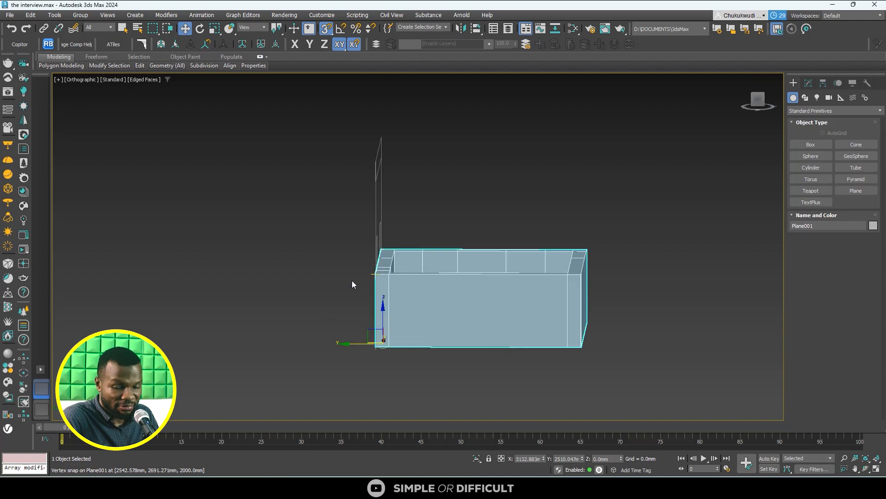
{"action": "middle_click_drag", "start_coordinate": [372, 293], "coordinate": [336, 315], "text": "alt"}
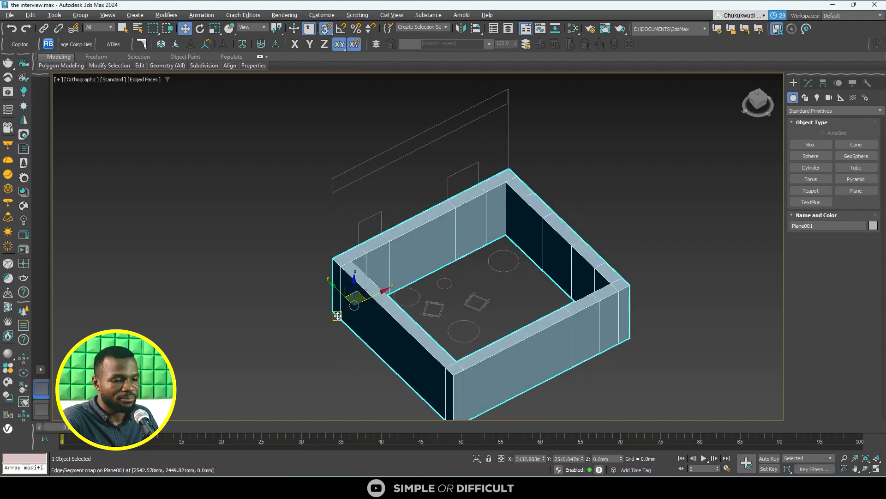
{"action": "left_click", "coordinate": [500, 287]}
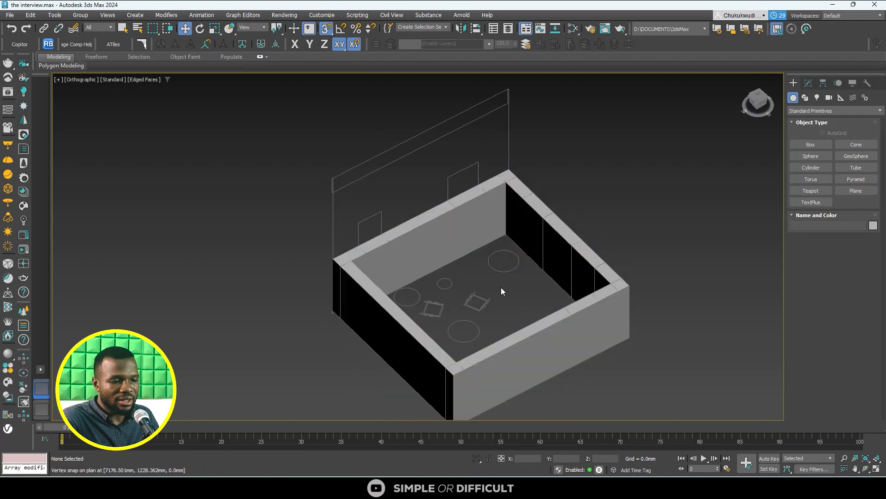
{"action": "left_click", "coordinate": [447, 240]}
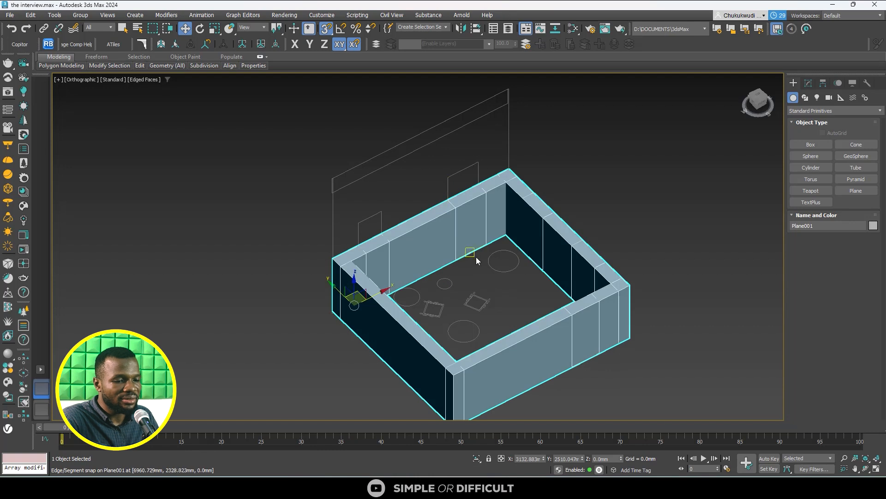
- In the Front wireframe view, lower the walls' top vertices along Y to the bottom of the section's openings, at 300 mm
{"action": "left_click", "coordinate": [757, 108]}
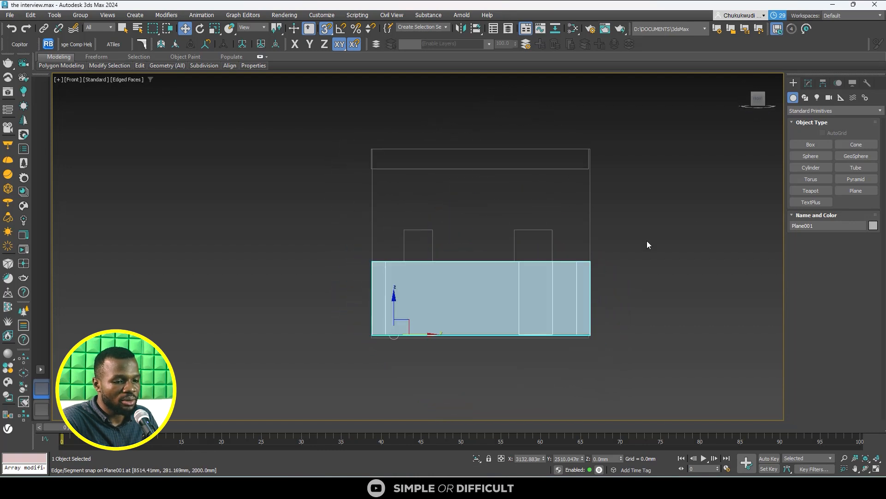
{"action": "scroll", "coordinate": [412, 354], "scroll_direction": "up", "scroll_amount": 3}
{"action": "scroll", "coordinate": [178, 261], "scroll_direction": "up", "scroll_amount": 4}
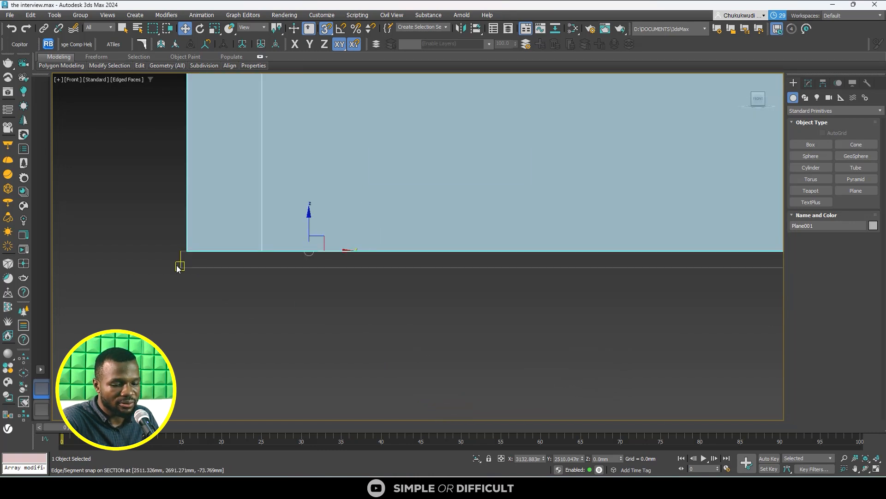
{"action": "scroll", "coordinate": [177, 264], "scroll_direction": "down", "scroll_amount": 4}
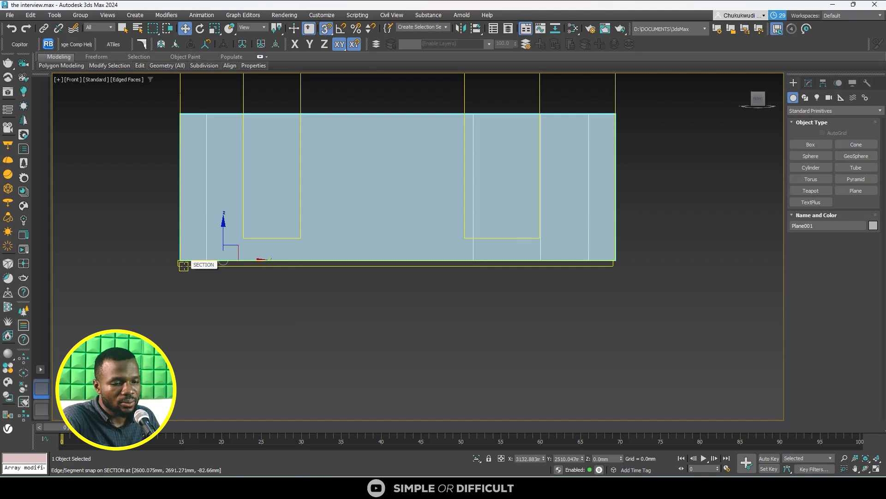
{"action": "key", "text": "1"}
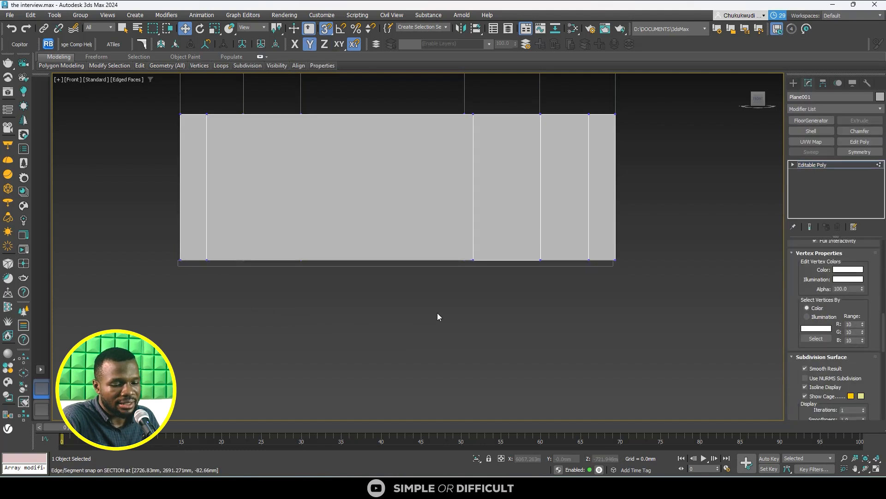
{"action": "key", "text": "F3"}
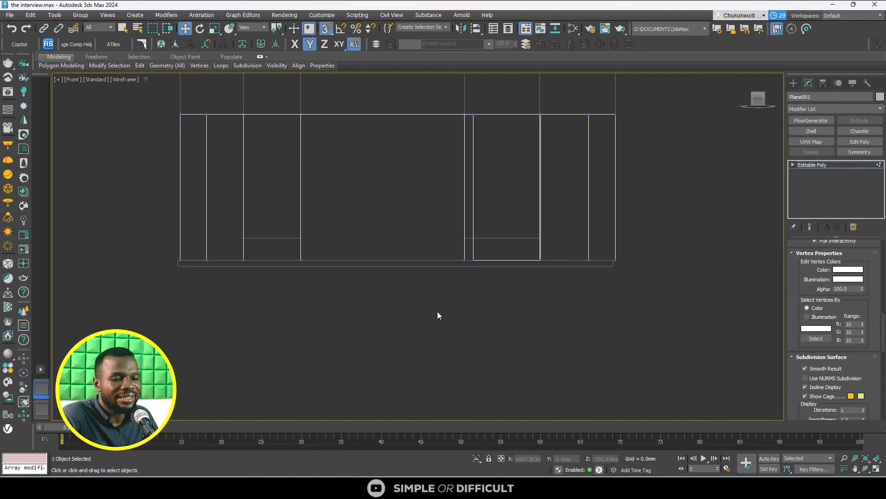
{"action": "scroll", "coordinate": [324, 314], "scroll_direction": "down", "scroll_amount": 3}
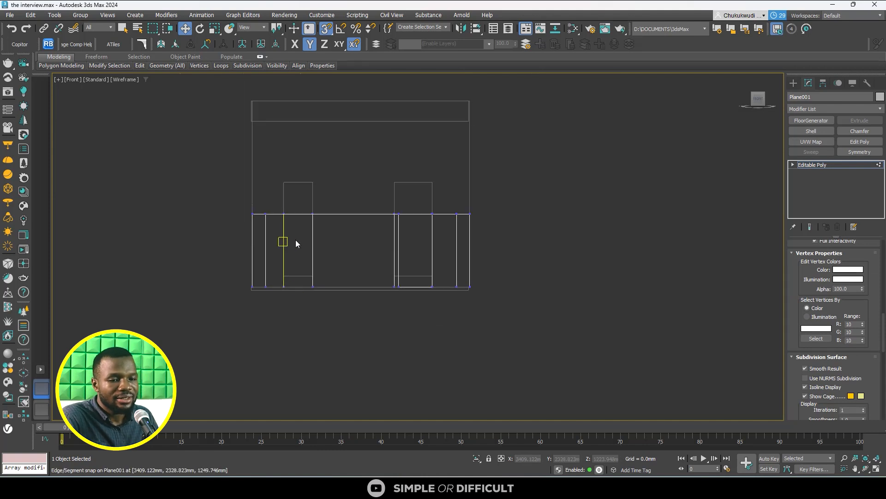
{"action": "scroll", "coordinate": [296, 240], "scroll_direction": "up", "scroll_amount": 2}
{"action": "left_click_drag", "start_coordinate": [386, 238], "coordinate": [585, 237]}
{"action": "scroll", "coordinate": [441, 236], "scroll_direction": "up", "scroll_amount": 2}
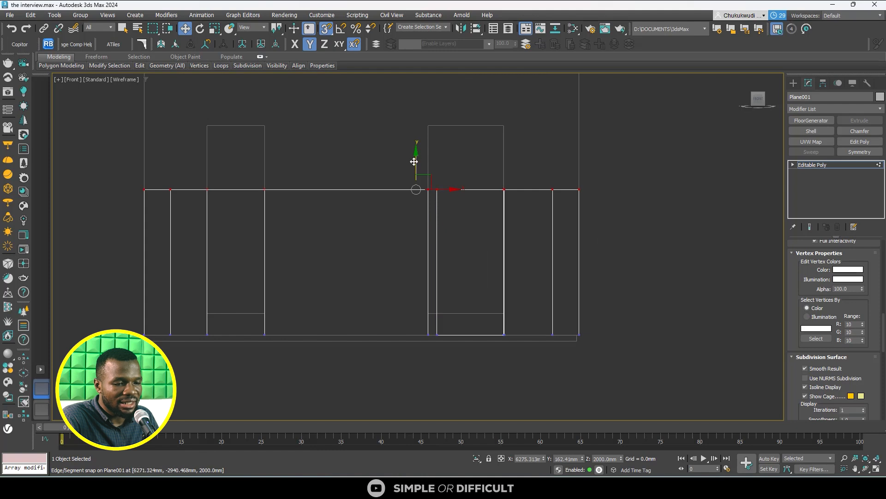
{"action": "left_click_drag", "start_coordinate": [417, 163], "coordinate": [452, 317]}
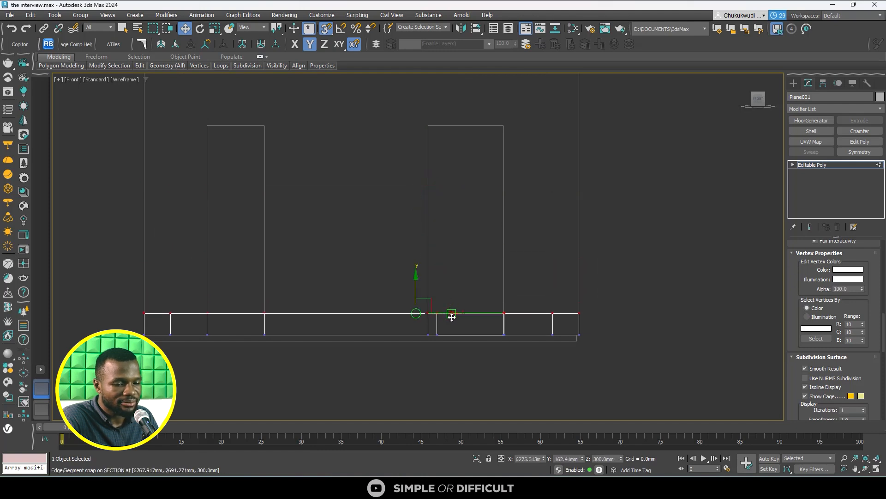
- Leave vertex editing, deselect the lowered walls and display them shaded with edged faces in an angled view
{"action": "scroll", "coordinate": [452, 317], "scroll_direction": "down", "scroll_amount": 2}
{"action": "middle_click_drag", "start_coordinate": [429, 319], "coordinate": [440, 350], "text": "alt"}
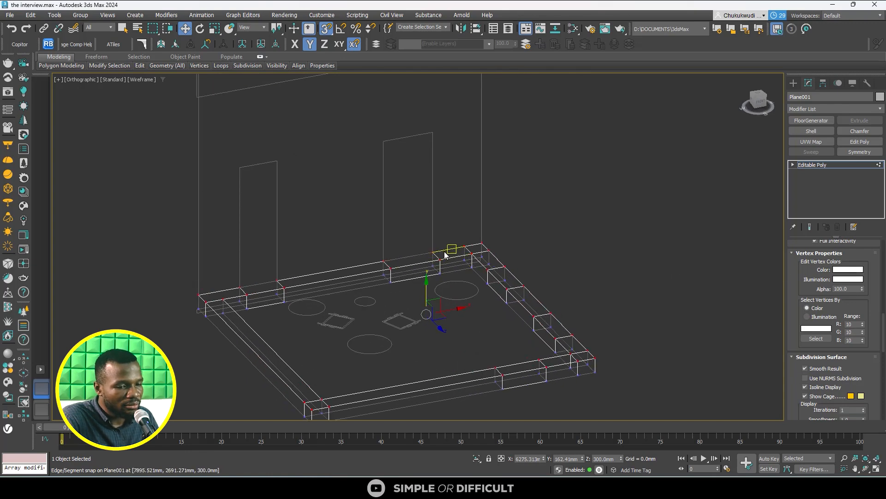
{"action": "scroll", "coordinate": [437, 187], "scroll_direction": "down", "scroll_amount": 3}
{"action": "middle_click_drag", "start_coordinate": [416, 132], "coordinate": [423, 191]}
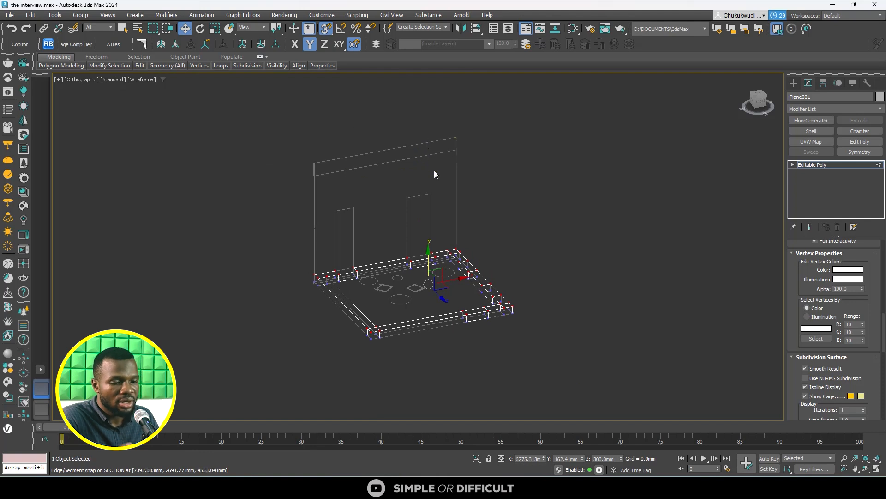
{"action": "left_click", "coordinate": [793, 84]}
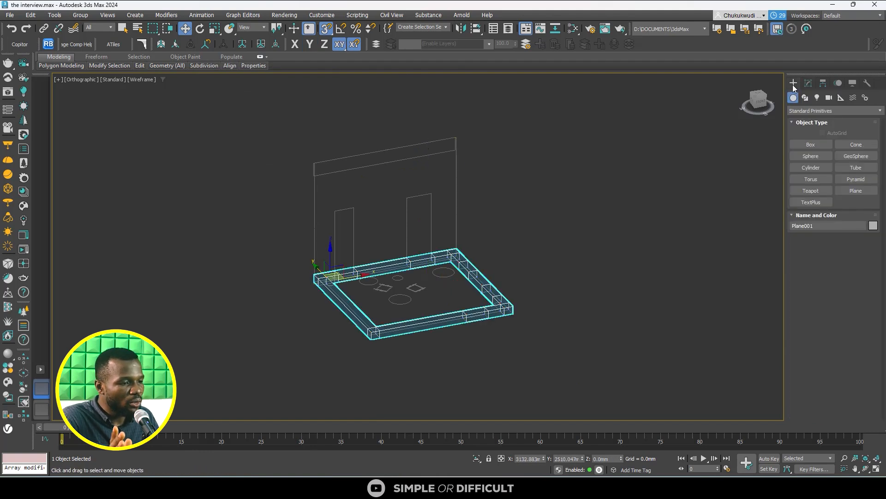
{"action": "left_click", "coordinate": [556, 179]}
{"action": "left_click", "coordinate": [147, 79]}
{"action": "left_click", "coordinate": [167, 90]}
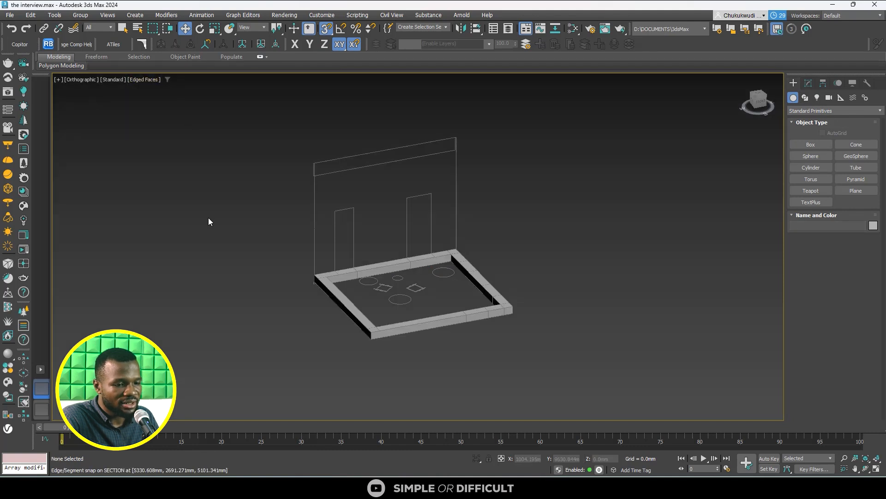
{"action": "scroll", "coordinate": [267, 249], "scroll_direction": "up", "scroll_amount": 3}
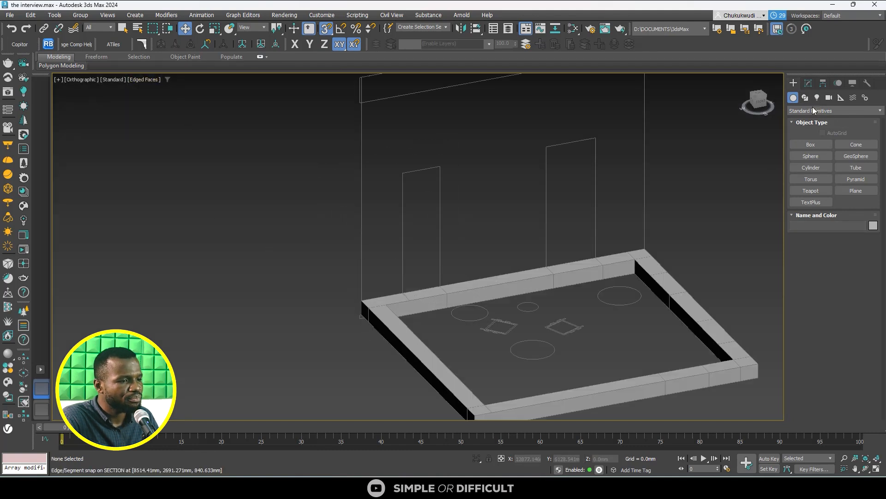
- Select the walls for polygon editing and pick the top face between the section's two openings, with snapping off
{"action": "left_click", "coordinate": [810, 83]}
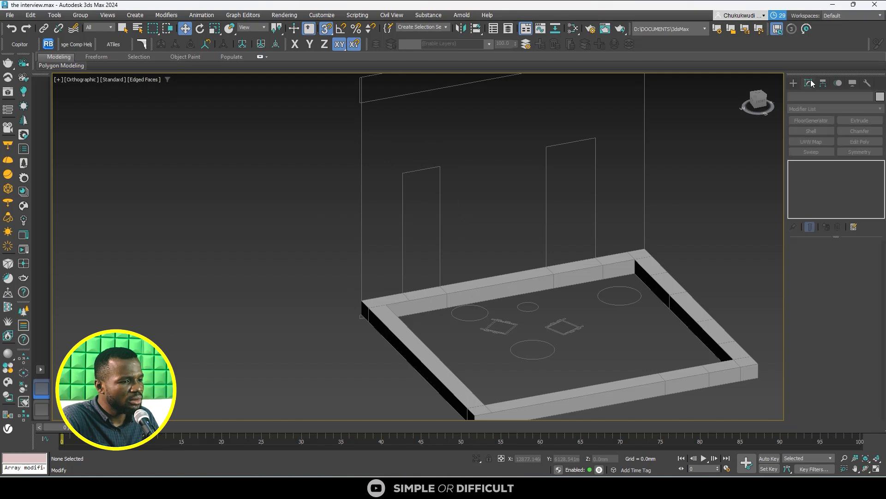
{"action": "left_click", "coordinate": [619, 254]}
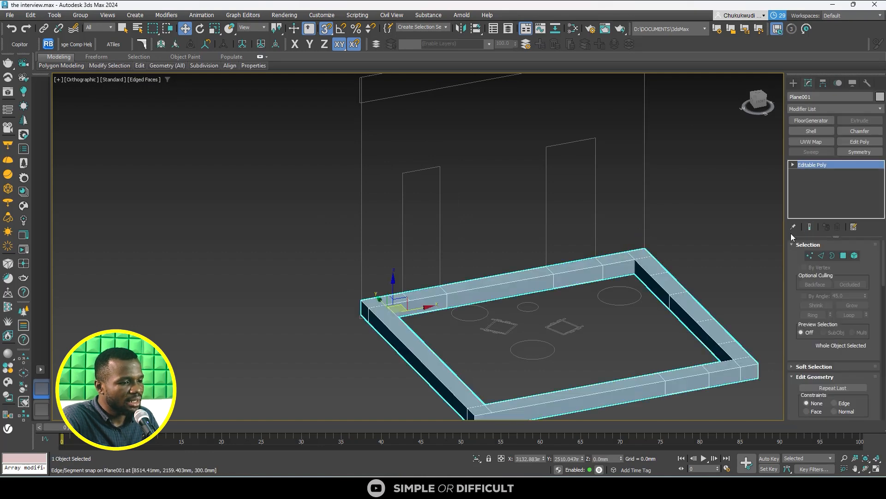
{"action": "left_click", "coordinate": [843, 256]}
{"action": "left_click", "coordinate": [677, 238]}
{"action": "scroll", "coordinate": [517, 261], "scroll_direction": "up", "scroll_amount": 3}
{"action": "scroll", "coordinate": [508, 277], "scroll_direction": "up", "scroll_amount": 2}
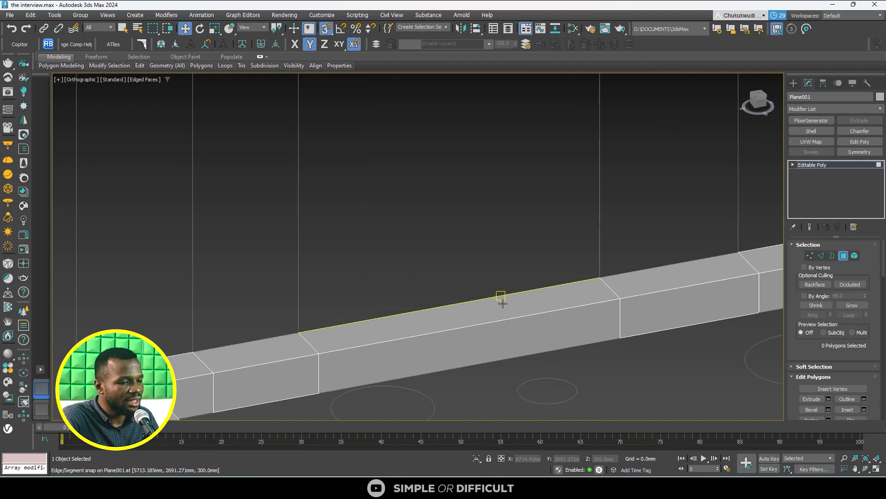
{"action": "left_click", "coordinate": [499, 303]}
{"action": "scroll", "coordinate": [462, 286], "scroll_direction": "down", "scroll_amount": 5}
{"action": "key", "text": "s"}
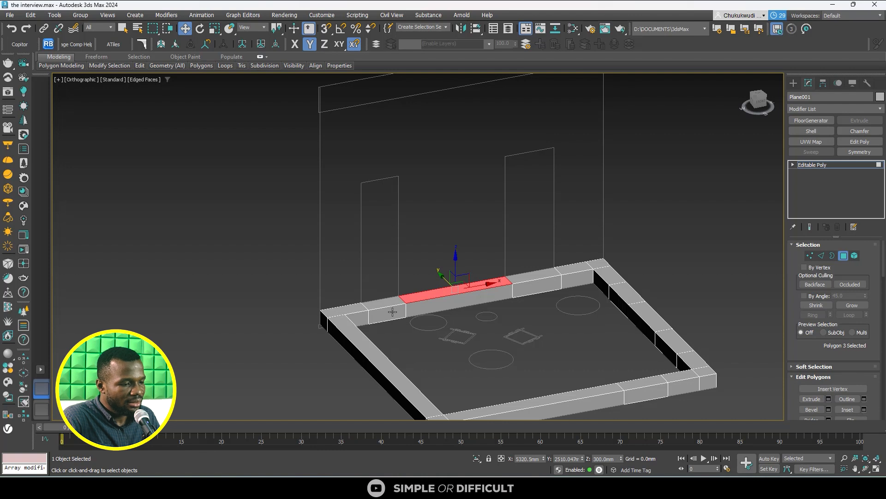
{"action": "scroll", "coordinate": [365, 307], "scroll_direction": "up", "scroll_amount": 3}
{"action": "scroll", "coordinate": [395, 299], "scroll_direction": "down", "scroll_amount": 5}
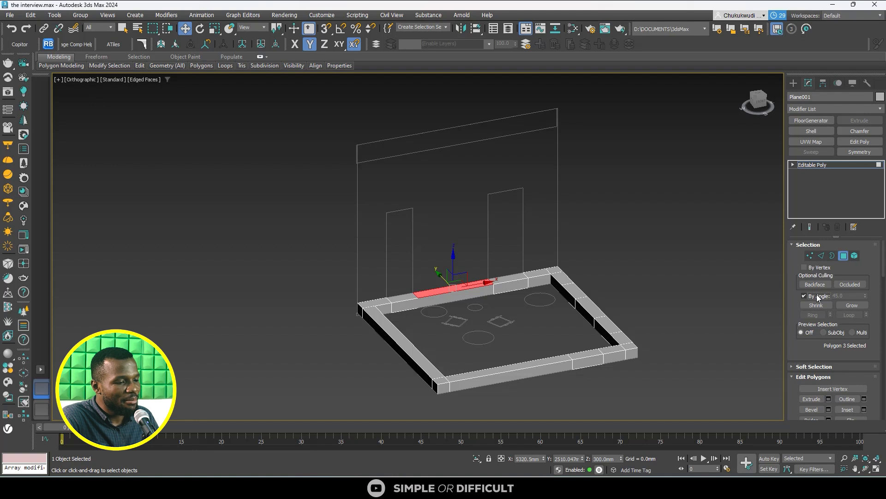
- Enable selection by angle at 45 and select all top polygons around the walls
{"action": "left_click", "coordinate": [660, 287]}
{"action": "scroll", "coordinate": [428, 280], "scroll_direction": "up", "scroll_amount": 5}
{"action": "left_click", "coordinate": [457, 327]}
{"action": "scroll", "coordinate": [435, 284], "scroll_direction": "down", "scroll_amount": 7}
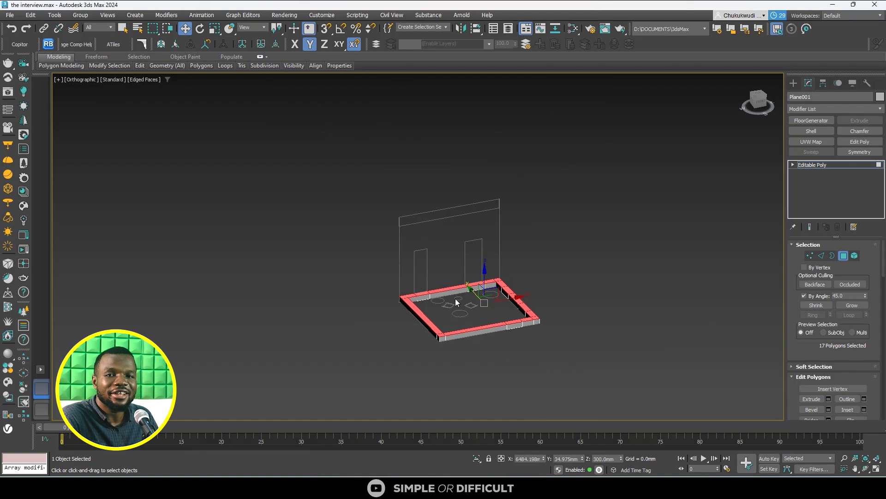
- In the Front view, extrude the selected top polygons upward to the top of the section's openings, at about 2879 mm
{"action": "left_click", "coordinate": [763, 105]}
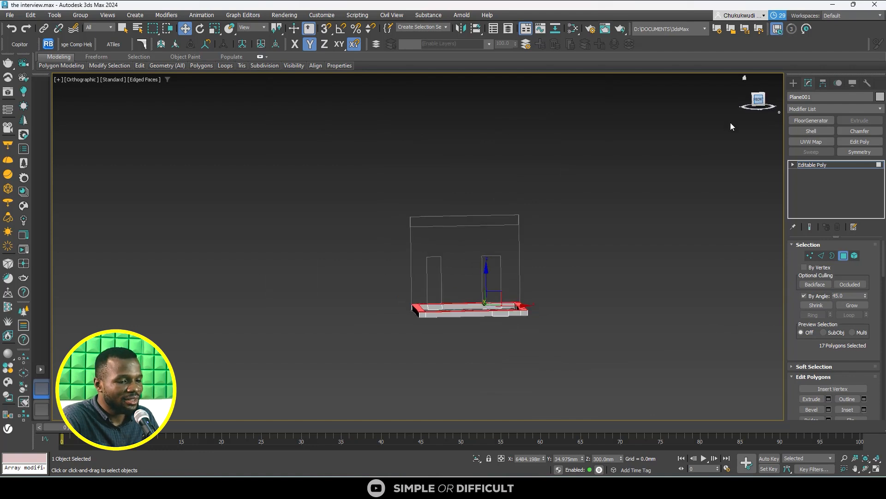
{"action": "scroll", "coordinate": [488, 310], "scroll_direction": "up", "scroll_amount": 5}
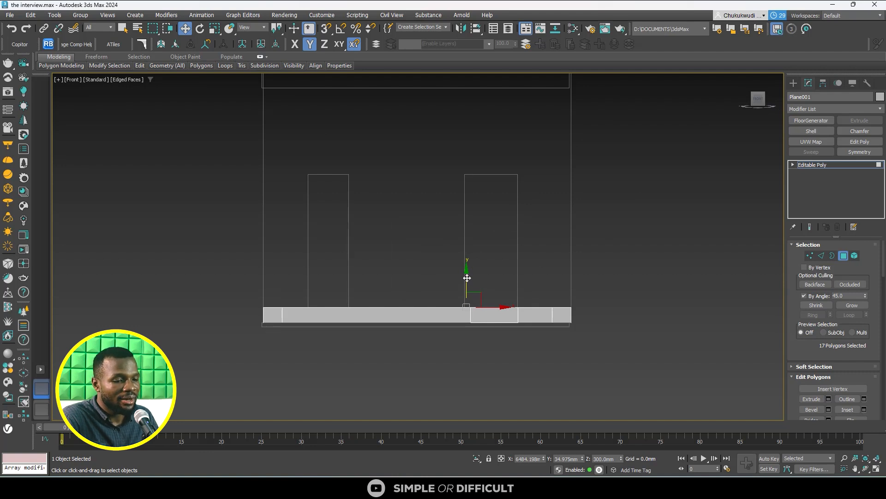
{"action": "left_click_drag", "start_coordinate": [467, 278], "coordinate": [501, 174]}
{"action": "key", "text": "s"}
{"action": "scroll", "coordinate": [476, 203], "scroll_direction": "down", "scroll_amount": 5}
{"action": "middle_click_drag", "start_coordinate": [476, 203], "coordinate": [472, 257]}
{"action": "scroll", "coordinate": [466, 229], "scroll_direction": "up", "scroll_amount": 3}
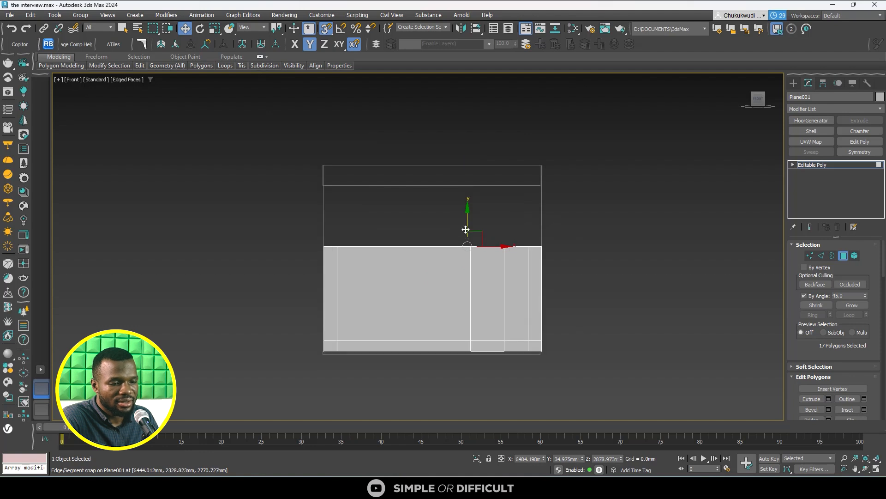
- Extrude the top polygons up to the section band's lower edge at about 4553 mm and on to its top at about 5101 mm
{"action": "mouse_move", "coordinate": [467, 220]}
{"action": "left_mouse_down"}
{"action": "mouse_move", "coordinate": [470, 189]}
{"action": "mouse_move", "coordinate": [471, 210]}
{"action": "left_mouse_up"}
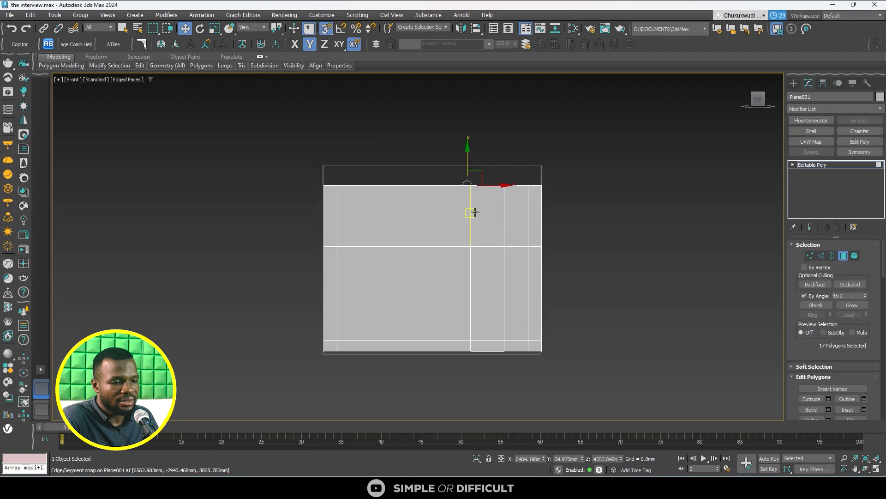
{"action": "middle_click_drag", "start_coordinate": [473, 196], "coordinate": [481, 304]}
{"action": "scroll", "coordinate": [474, 273], "scroll_direction": "up", "scroll_amount": 5}
{"action": "mouse_move", "coordinate": [474, 278]}
{"action": "left_mouse_down"}
{"action": "mouse_move", "coordinate": [477, 257]}
{"action": "mouse_move", "coordinate": [484, 271]}
{"action": "left_mouse_up"}
{"action": "scroll", "coordinate": [403, 242], "scroll_direction": "down", "scroll_amount": 8}
{"action": "middle_click_drag", "start_coordinate": [409, 261], "coordinate": [462, 300], "text": "alt"}
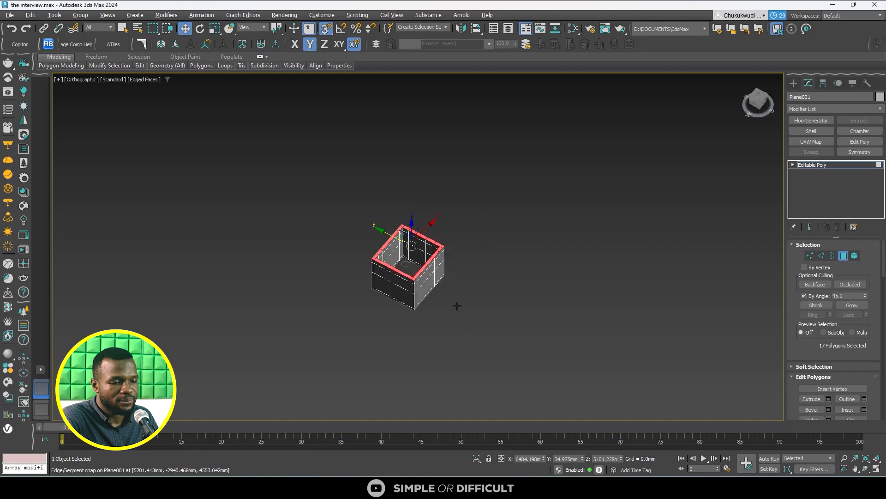
{"action": "left_click", "coordinate": [483, 310]}
{"action": "left_click", "coordinate": [794, 83]}
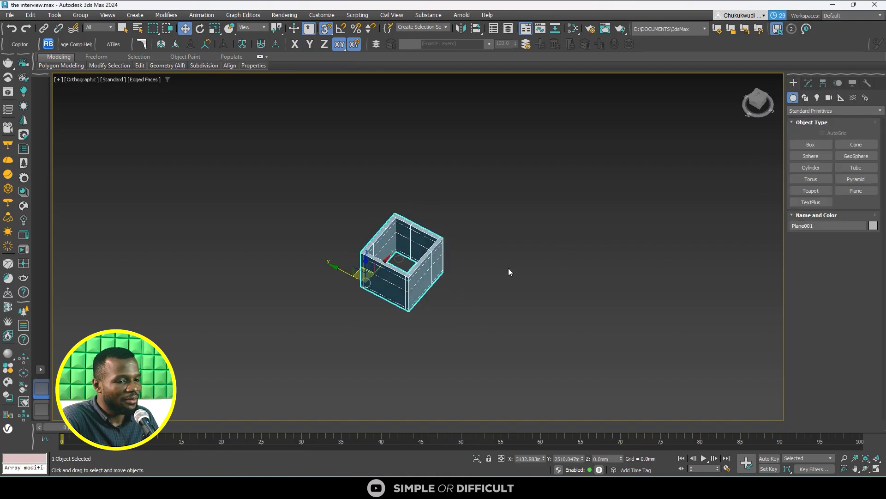
- Examine the raised walls from several angles and compare them with the interview reference photo open in the browser
{"action": "scroll", "coordinate": [410, 244], "scroll_direction": "up", "scroll_amount": 8}
{"action": "scroll", "coordinate": [411, 243], "scroll_direction": "up", "scroll_amount": 2}
{"action": "scroll", "coordinate": [410, 224], "scroll_direction": "down", "scroll_amount": 2}
{"action": "middle_click_drag", "start_coordinate": [386, 226], "coordinate": [362, 210], "text": "alt"}
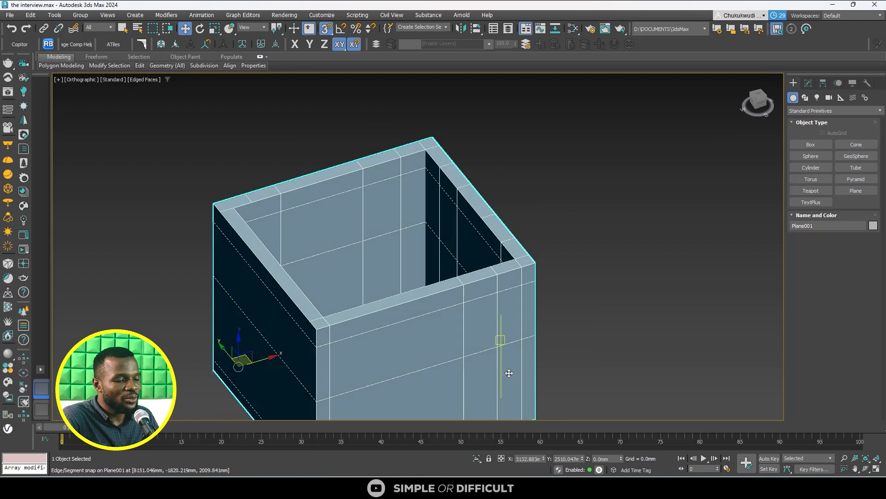
{"action": "left_click", "coordinate": [730, 448]}
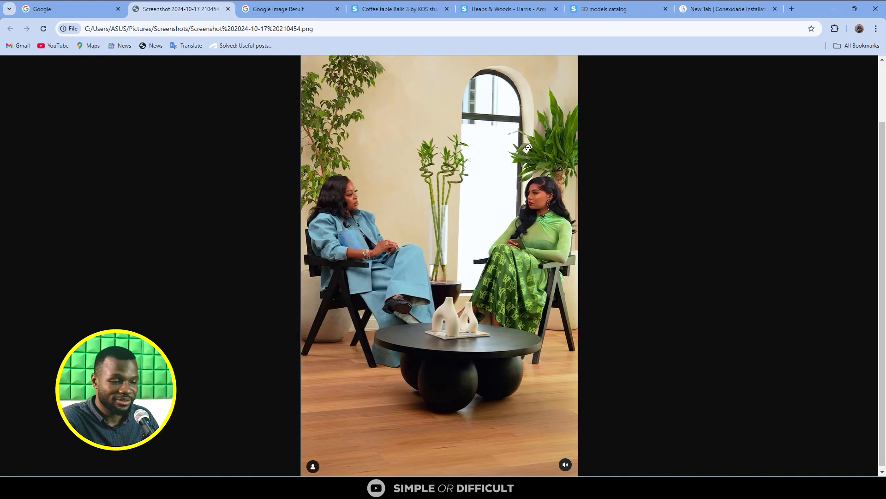
{"action": "left_click", "coordinate": [834, 9]}
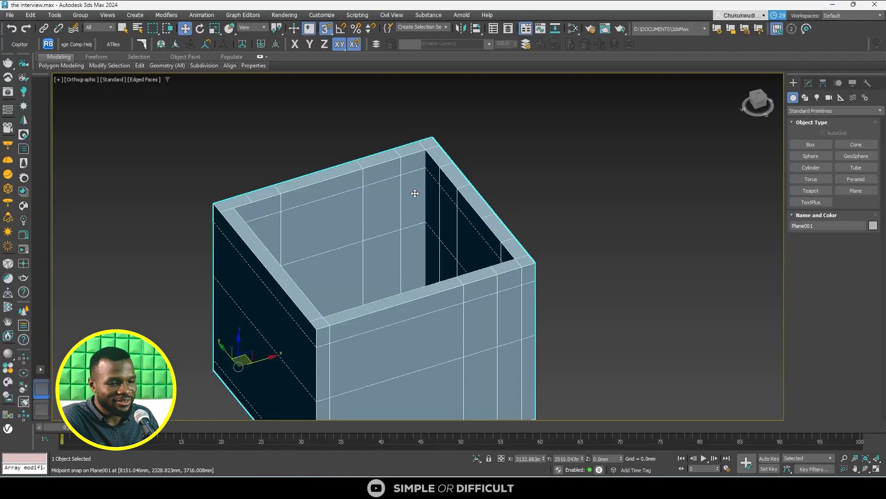
{"action": "middle_click_drag", "start_coordinate": [412, 214], "coordinate": [453, 229], "text": "alt"}
{"action": "scroll", "coordinate": [349, 261], "scroll_direction": "up", "scroll_amount": 8}
{"action": "scroll", "coordinate": [349, 261], "scroll_direction": "down", "scroll_amount": 8}
{"action": "middle_click_drag", "start_coordinate": [250, 346], "coordinate": [348, 242], "text": "alt"}
{"action": "scroll", "coordinate": [344, 245], "scroll_direction": "up", "scroll_amount": 3}
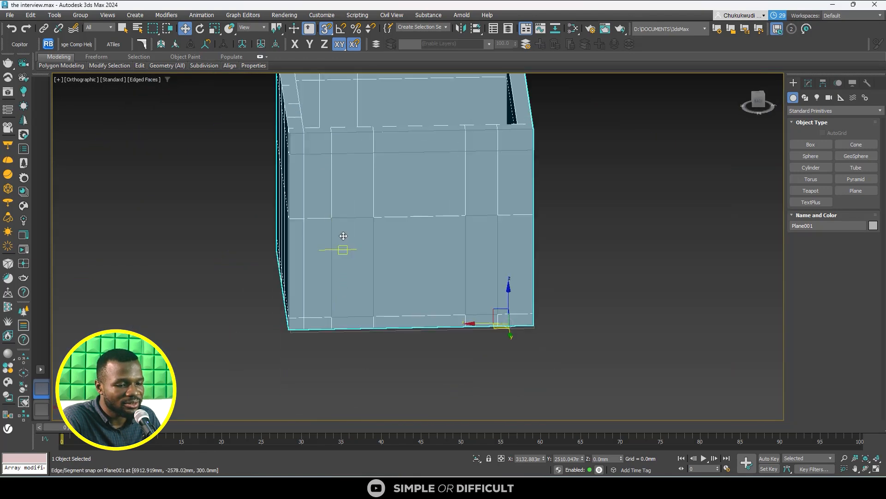
- Inspect the walls' window outlines with edge display off and on, and look into the room from above
{"action": "left_click", "coordinate": [605, 217]}
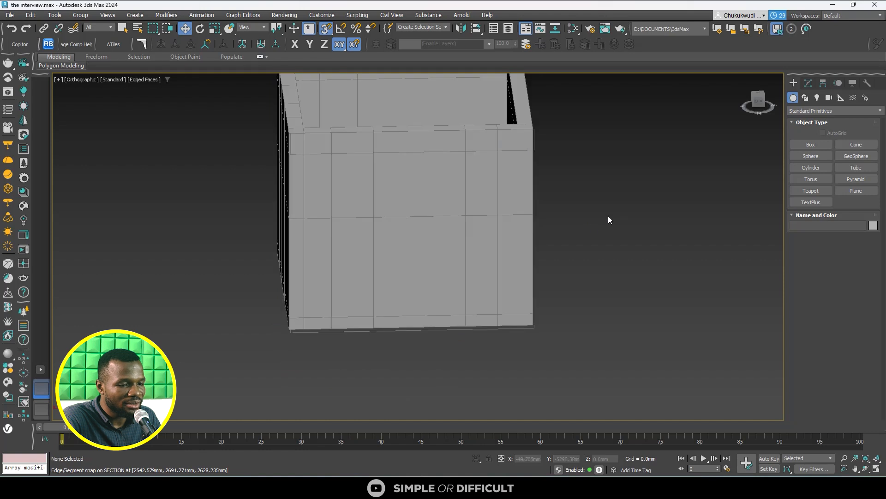
{"action": "left_click", "coordinate": [510, 246]}
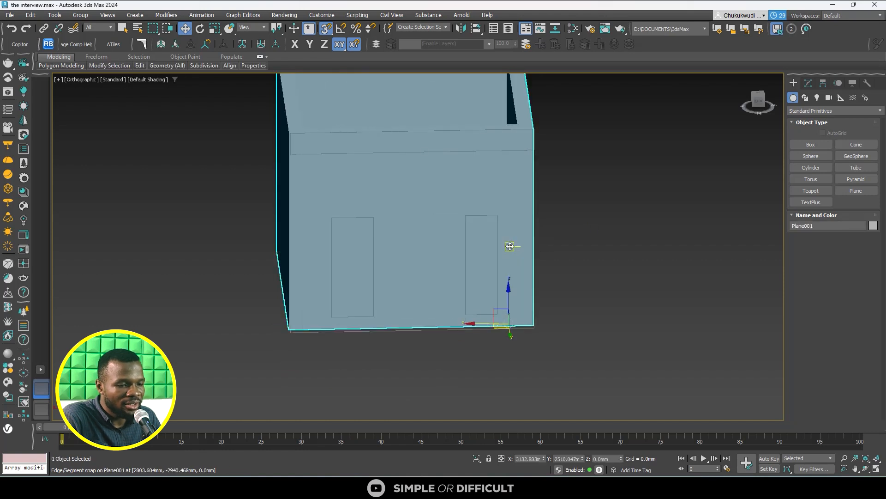
{"action": "left_click", "coordinate": [601, 253]}
{"action": "left_click", "coordinate": [489, 240]}
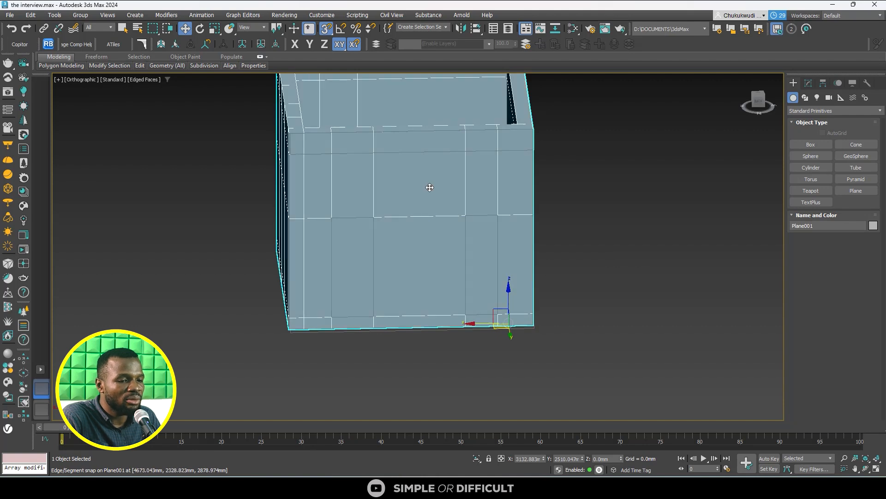
{"action": "scroll", "coordinate": [416, 178], "scroll_direction": "down", "scroll_amount": 3}
{"action": "middle_click_drag", "start_coordinate": [416, 178], "coordinate": [410, 252]}
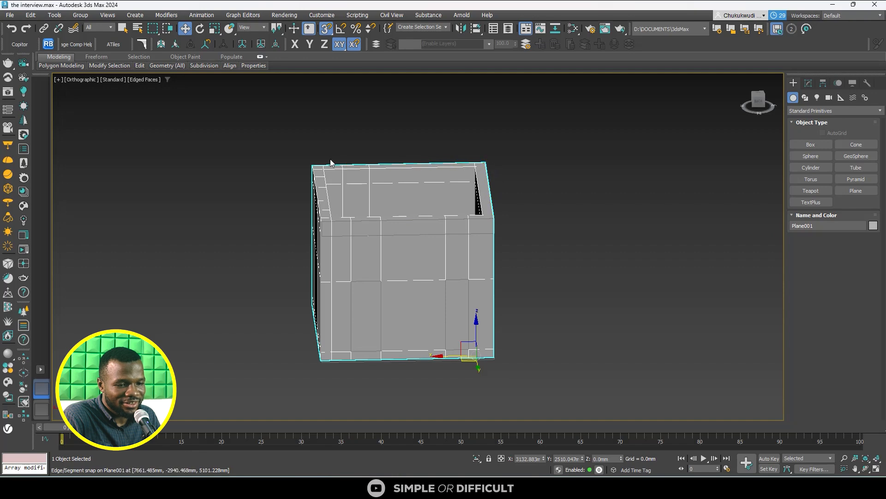
{"action": "left_click", "coordinate": [521, 266]}
{"action": "left_click", "coordinate": [391, 294]}
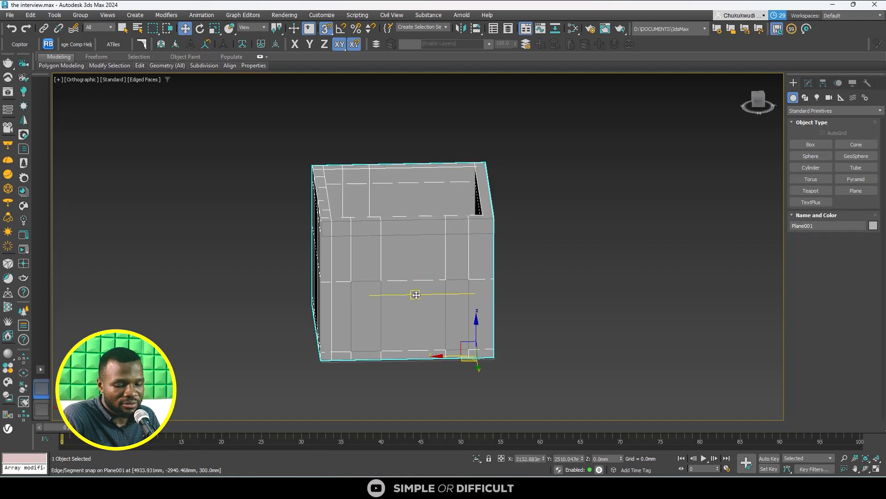
{"action": "middle_click_drag", "start_coordinate": [415, 293], "coordinate": [290, 353], "text": "alt"}
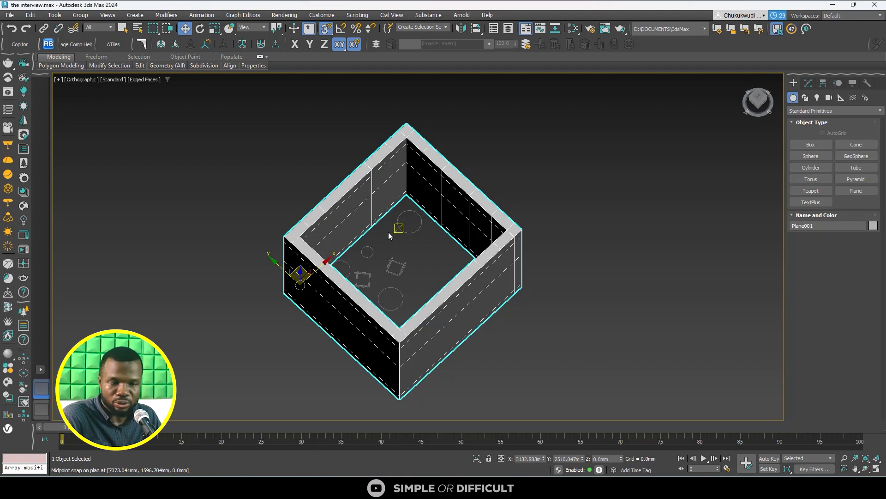
{"action": "left_click_drag", "start_coordinate": [756, 94], "coordinate": [735, 102]}
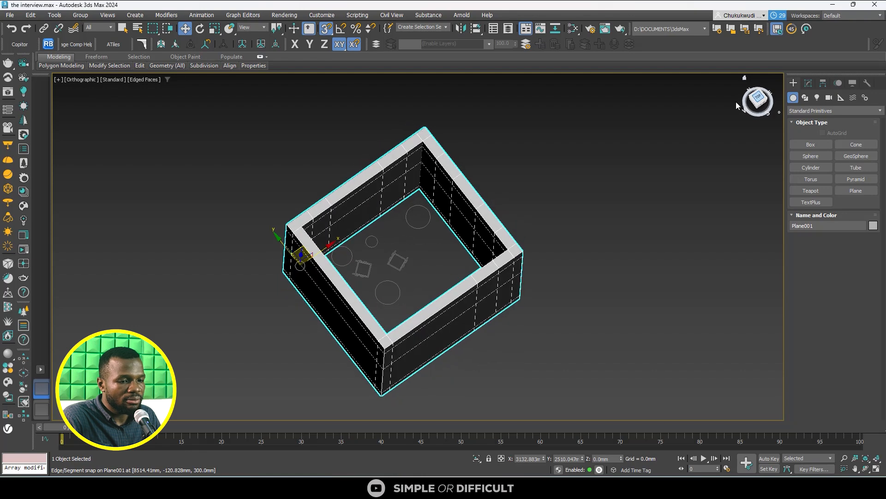
- In the Top view, draw a plane over the walls' full outer footprint, about 5632 mm long and 6003 mm wide
{"action": "key", "text": "t"}
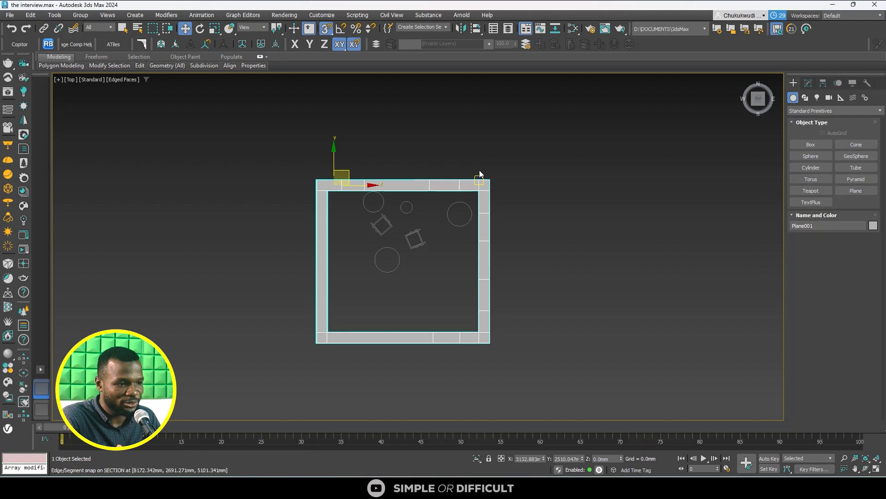
{"action": "left_click", "coordinate": [850, 188]}
{"action": "middle_click_drag", "start_coordinate": [278, 176], "coordinate": [201, 158]}
{"action": "left_click_drag", "start_coordinate": [238, 162], "coordinate": [414, 328]}
{"action": "middle_click_drag", "start_coordinate": [414, 329], "coordinate": [442, 259], "text": "alt"}
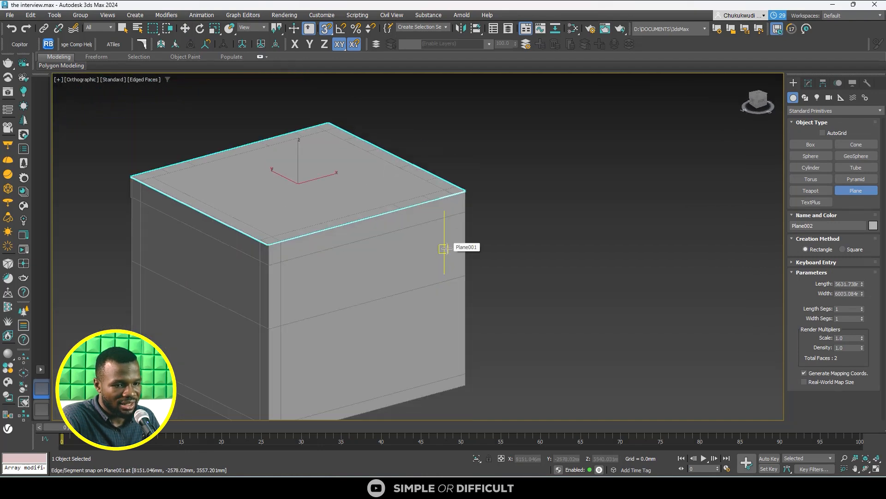
- In the Front view, clone the plane as a Copy and move the clone straight down to the walls' base at 0 mm
{"action": "left_click", "coordinate": [184, 29]}
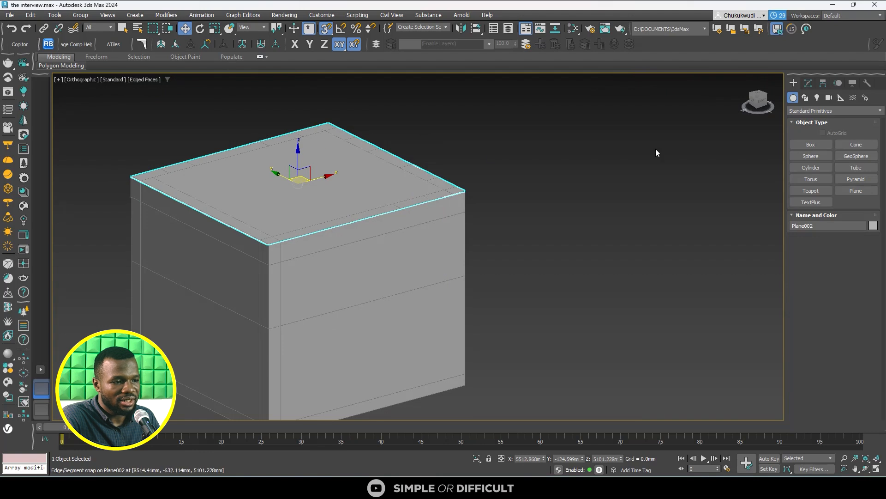
{"action": "left_click", "coordinate": [762, 103]}
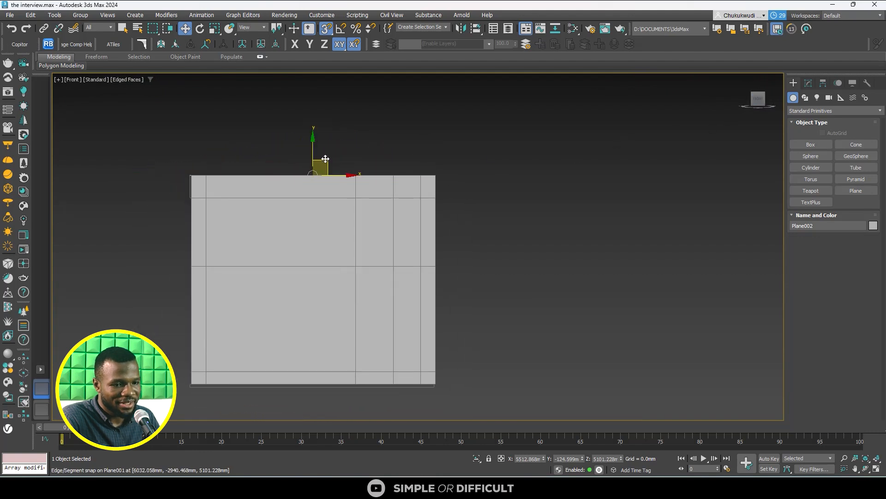
{"action": "scroll", "coordinate": [313, 146], "scroll_direction": "down", "scroll_amount": 3}
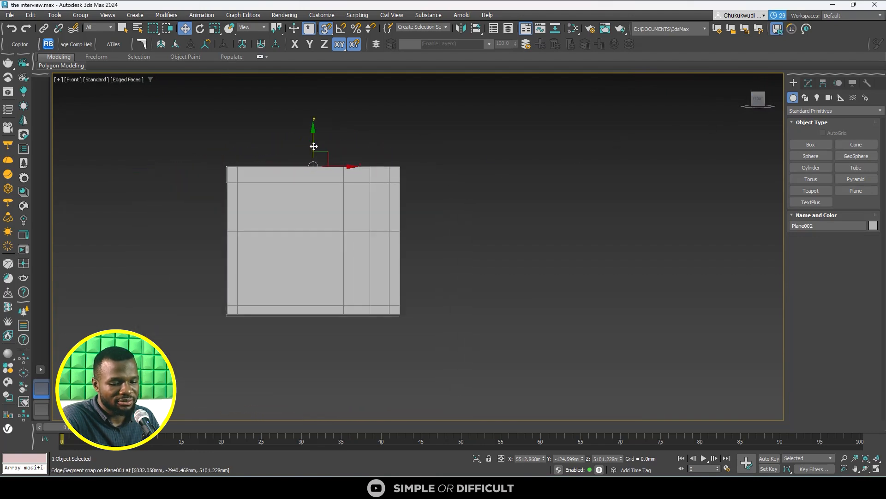
{"action": "middle_click_drag", "start_coordinate": [313, 144], "coordinate": [323, 102]}
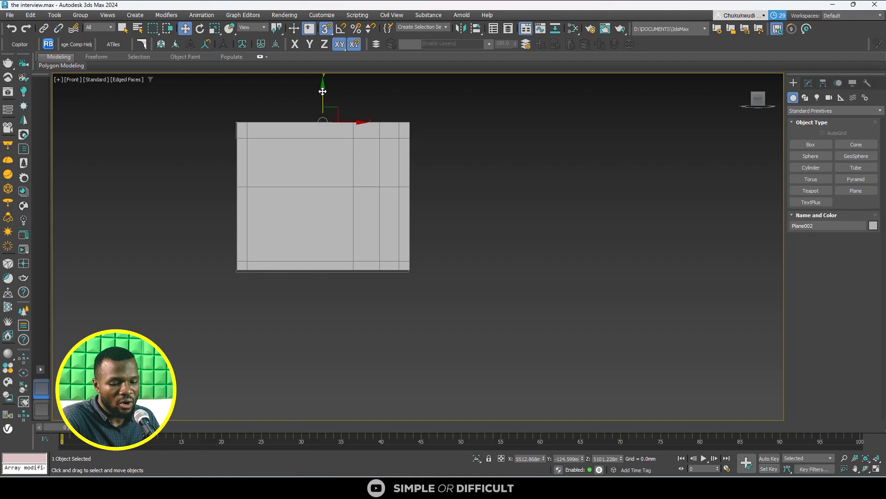
{"action": "key", "text": "ctrl+v"}
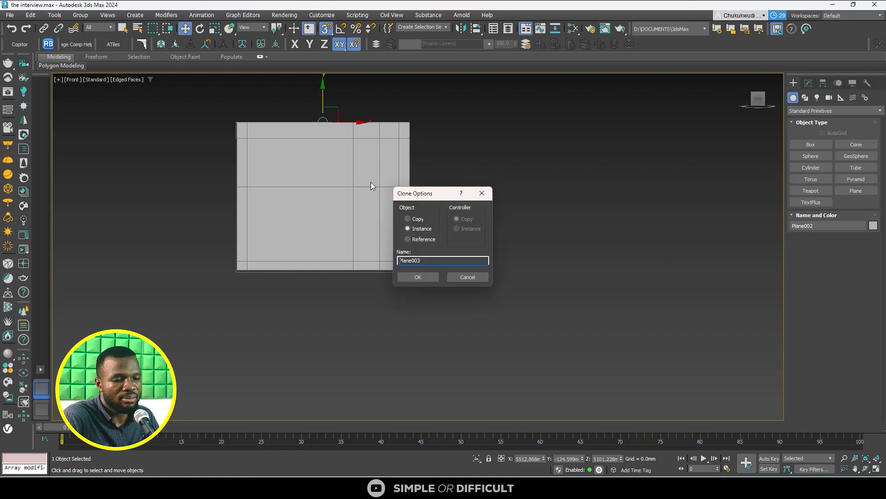
{"action": "left_click", "coordinate": [417, 218]}
{"action": "left_click", "coordinate": [430, 276]}
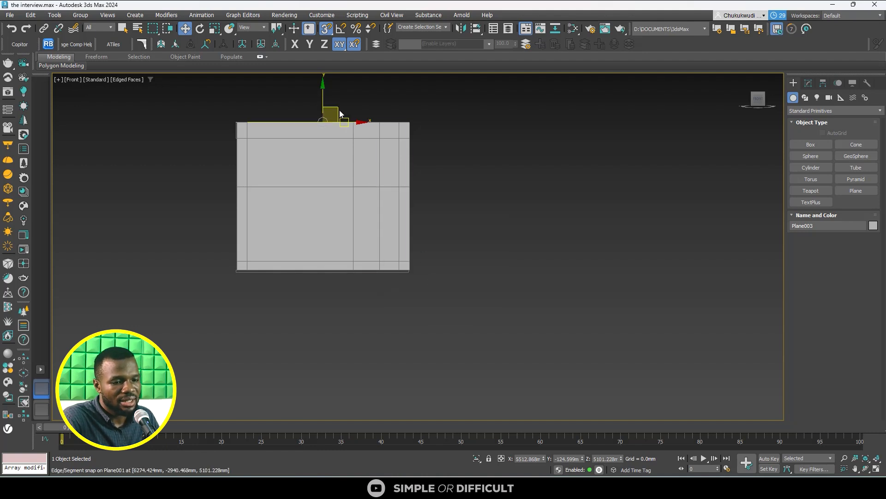
{"action": "left_click_drag", "start_coordinate": [324, 96], "coordinate": [324, 272]}
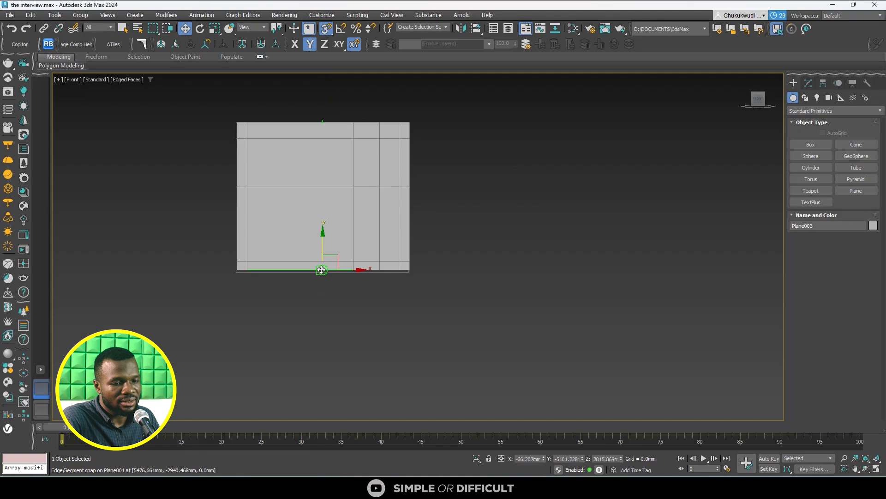
{"action": "scroll", "coordinate": [329, 270], "scroll_direction": "up", "scroll_amount": 5}
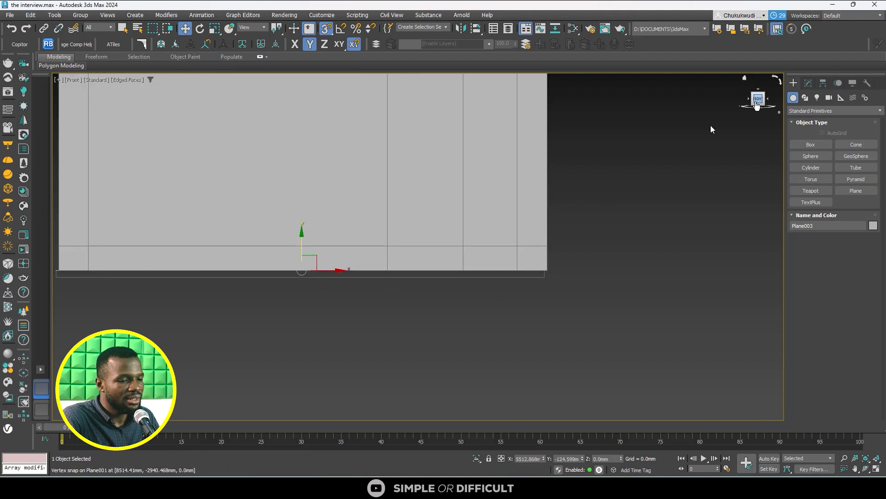
{"action": "scroll", "coordinate": [258, 317], "scroll_direction": "down", "scroll_amount": 3}
{"action": "middle_click_drag", "start_coordinate": [257, 317], "coordinate": [297, 330], "text": "alt"}
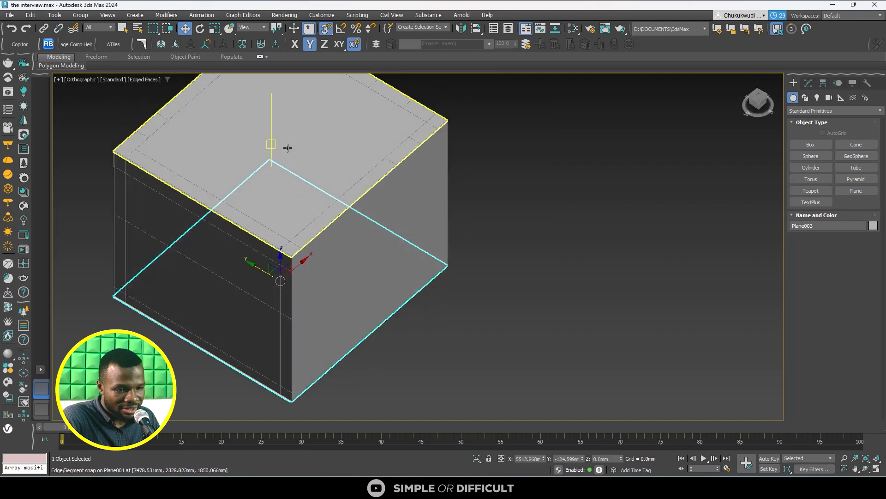
{"action": "scroll", "coordinate": [393, 209], "scroll_direction": "down", "scroll_amount": 3}
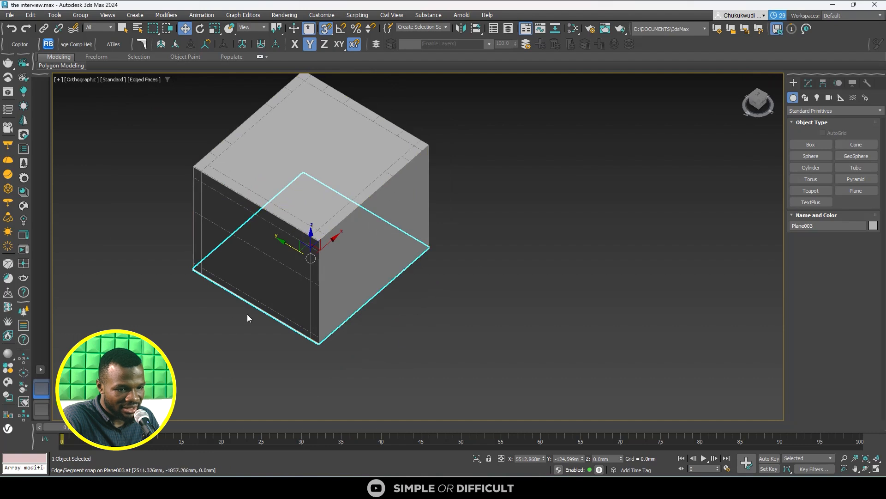
- Add a Shell modifier to the floor plane with an outer amount of 0 mm and an inner amount of 150 mm
{"action": "left_click", "coordinate": [808, 84]}
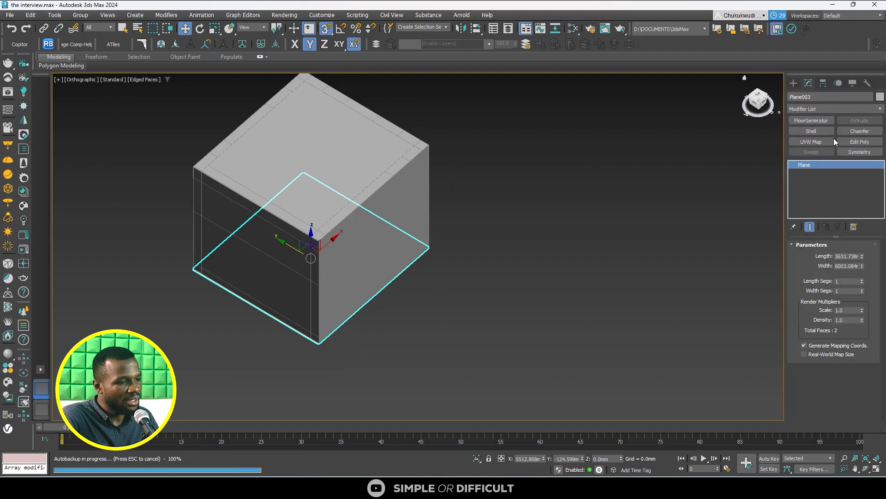
{"action": "left_click", "coordinate": [818, 132]}
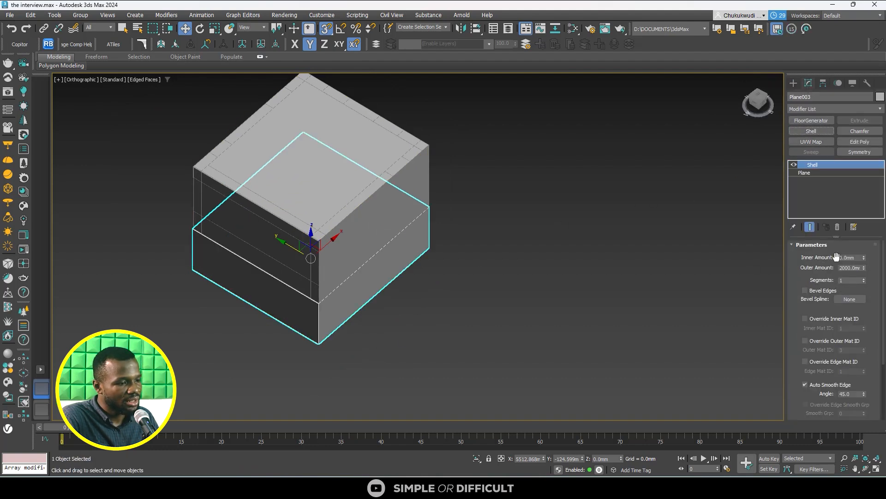
{"action": "double_click", "coordinate": [847, 267]}
{"action": "type", "text": "0"}
{"action": "key", "text": "Return"}
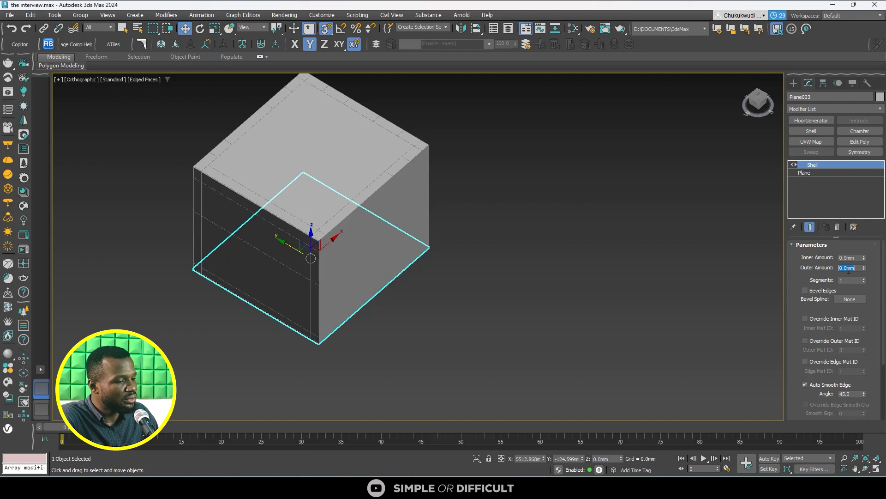
{"action": "double_click", "coordinate": [850, 257]}
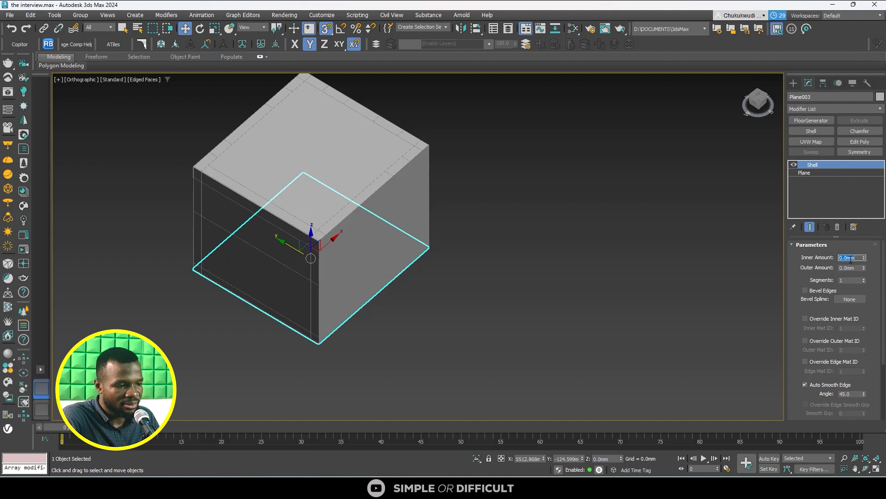
{"action": "type", "text": "150"}
{"action": "key", "text": "Return"}
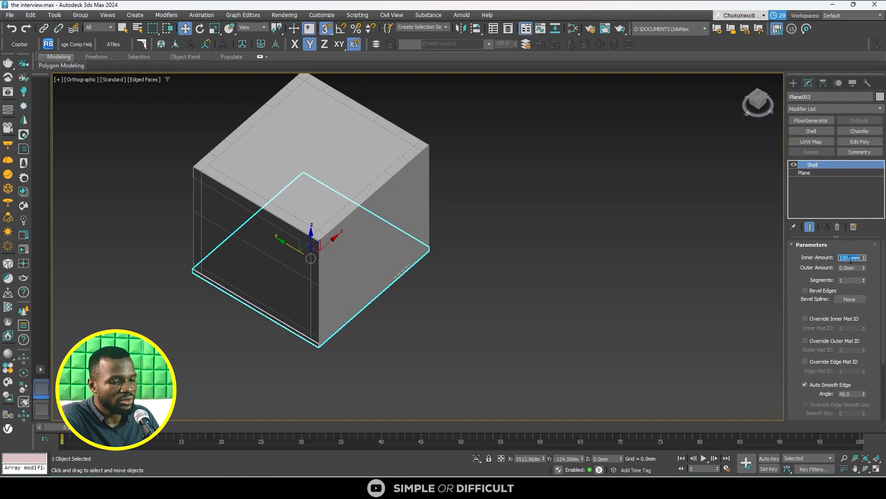
- Select the upper plane and, in the Front view, lower it to the wall band's lower edge at about 4553 mm
{"action": "left_click", "coordinate": [358, 169]}
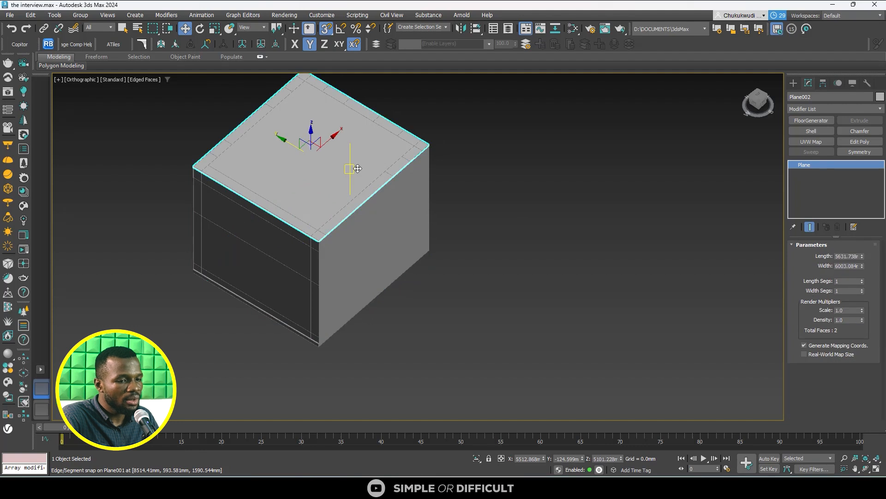
{"action": "left_click", "coordinate": [760, 105]}
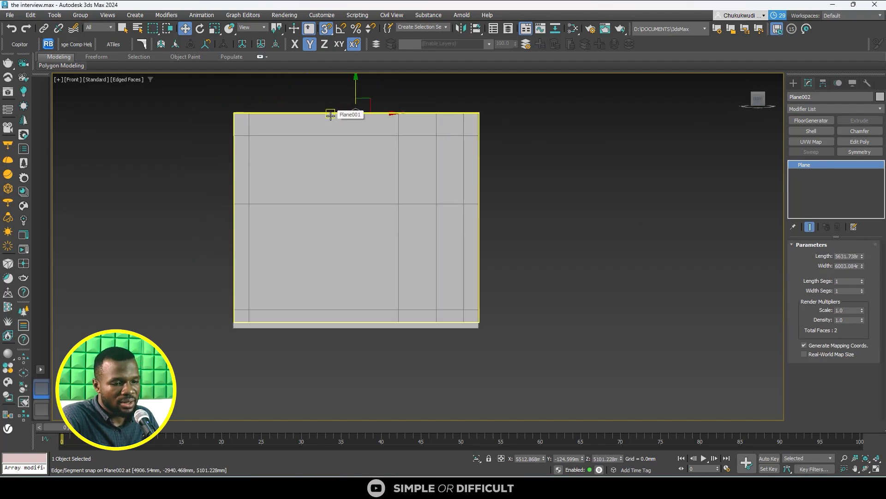
{"action": "scroll", "coordinate": [356, 97], "scroll_direction": "up", "scroll_amount": 5}
{"action": "left_click_drag", "start_coordinate": [351, 141], "coordinate": [354, 206]}
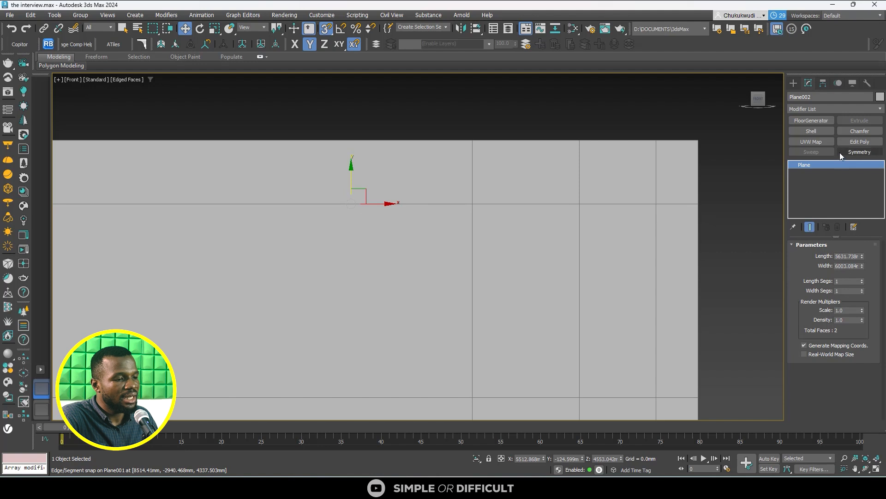
- Add a Shell modifier to the ceiling plane with an inner amount of 0 mm and an outer amount of 150 mm
{"action": "left_click", "coordinate": [817, 131]}
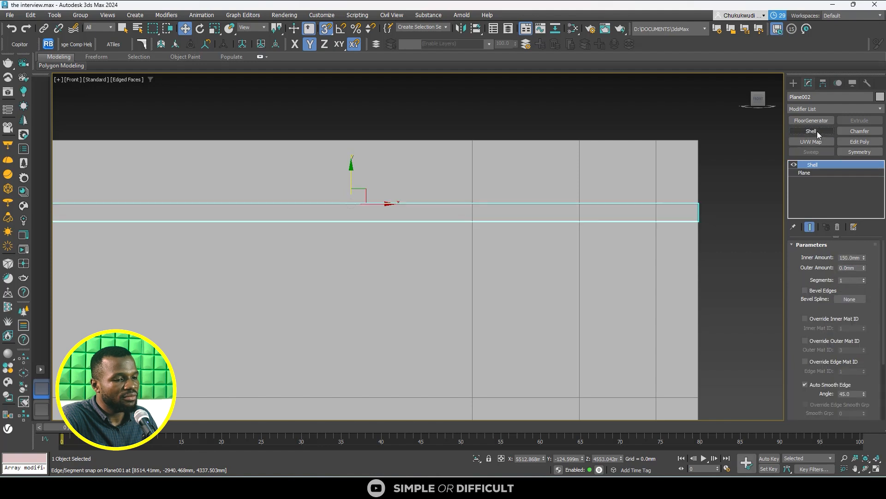
{"action": "double_click", "coordinate": [851, 257]}
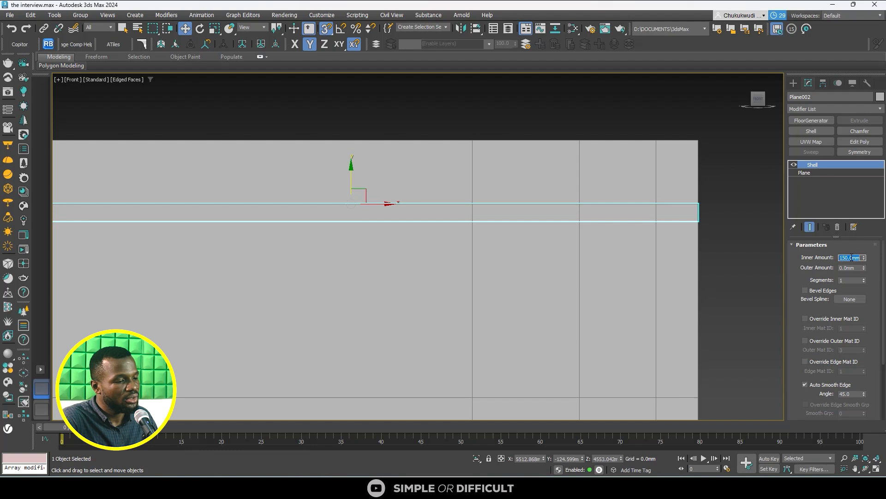
{"action": "type", "text": "0"}
{"action": "key", "text": "Return"}
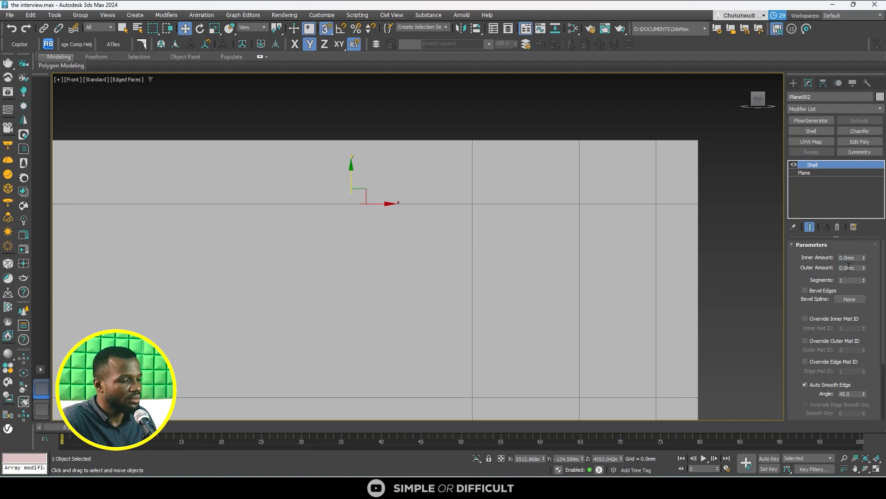
{"action": "double_click", "coordinate": [849, 267]}
{"action": "key", "text": "Return"}
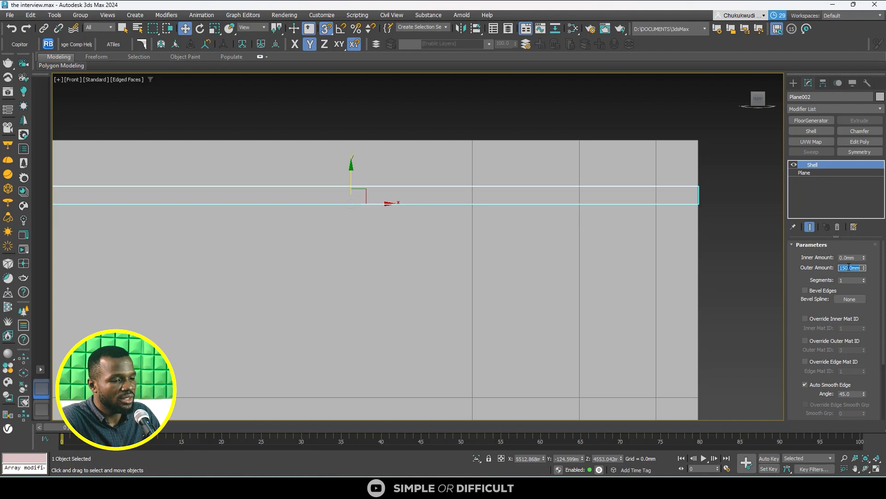
- Examine the room's walls, ceiling slab and floor slab from several outside angles
{"action": "scroll", "coordinate": [691, 289], "scroll_direction": "down", "scroll_amount": 2}
{"action": "middle_click_drag", "start_coordinate": [564, 222], "coordinate": [588, 254], "text": "alt"}
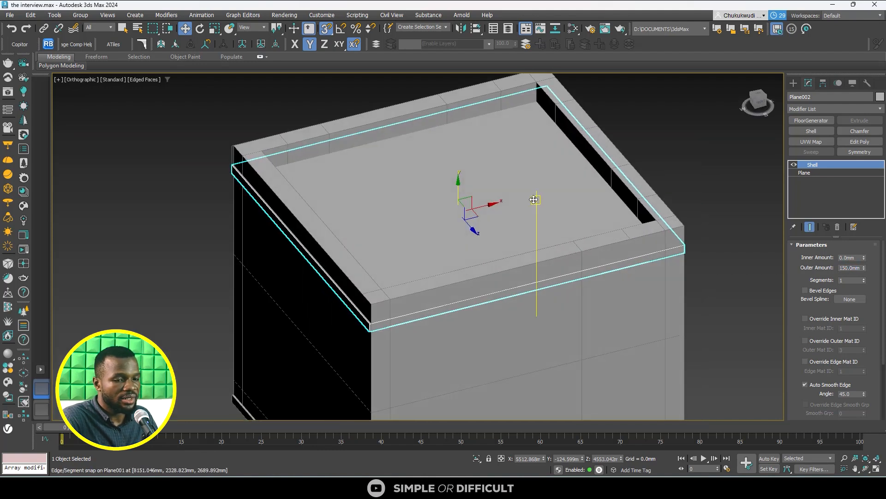
{"action": "left_click", "coordinate": [195, 123]}
{"action": "scroll", "coordinate": [286, 190], "scroll_direction": "down", "scroll_amount": 3}
{"action": "middle_click_drag", "start_coordinate": [296, 196], "coordinate": [371, 162], "text": "alt"}
{"action": "middle_click_drag", "start_coordinate": [407, 188], "coordinate": [358, 198], "text": "alt"}
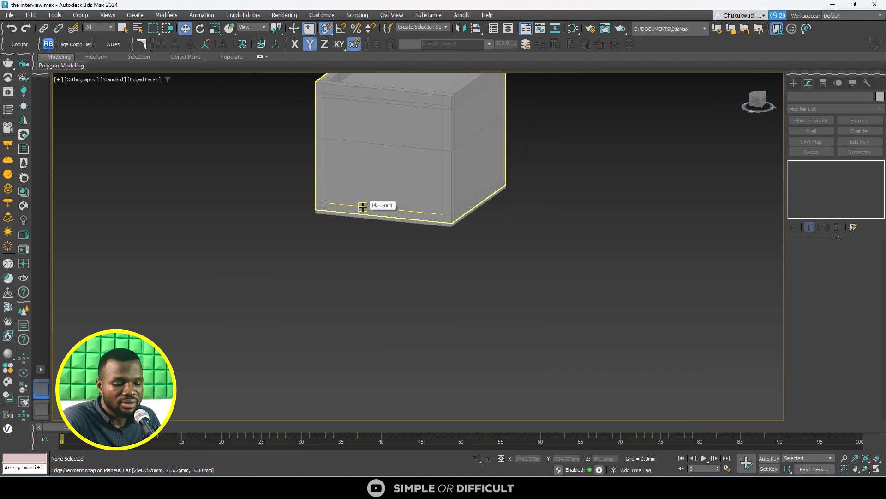
{"action": "middle_click_drag", "start_coordinate": [363, 206], "coordinate": [359, 240], "text": "alt"}
- Select the ceiling slab and set it to display as a box in its object properties
{"action": "left_click", "coordinate": [386, 139]}
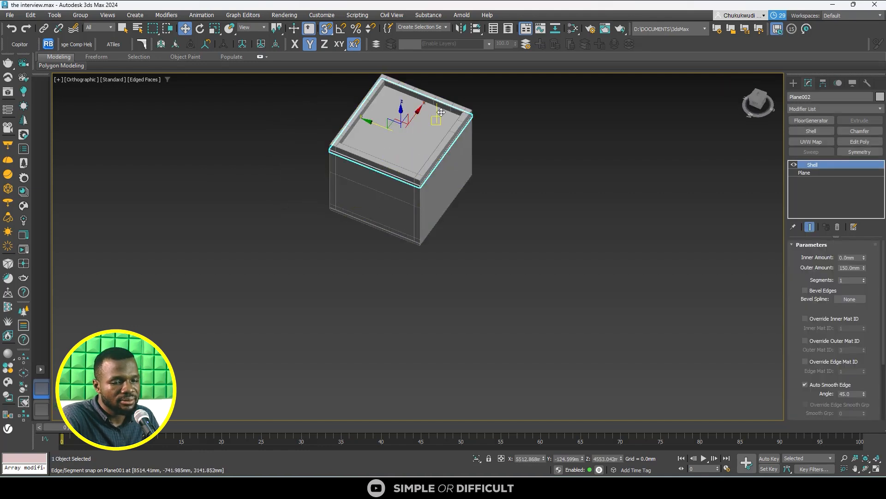
{"action": "left_click", "coordinate": [794, 83]}
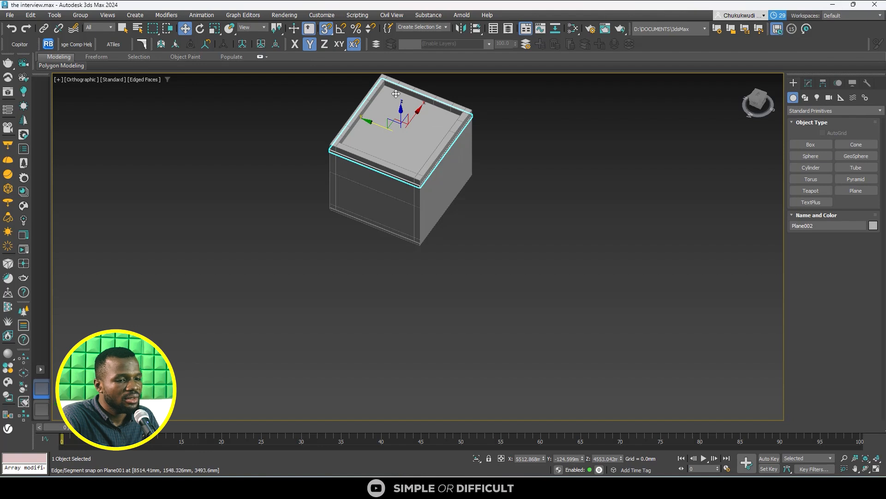
{"action": "scroll", "coordinate": [395, 91], "scroll_direction": "up", "scroll_amount": 3}
{"action": "right_click", "coordinate": [377, 129]}
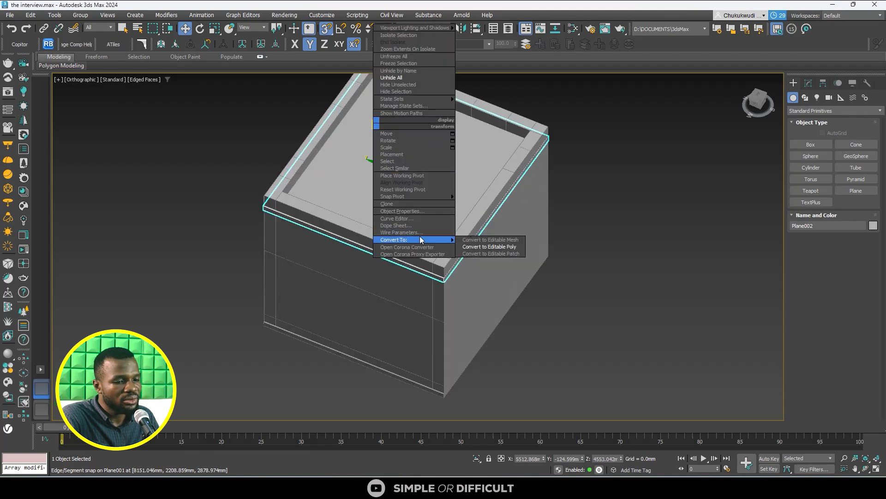
{"action": "left_click", "coordinate": [418, 209]}
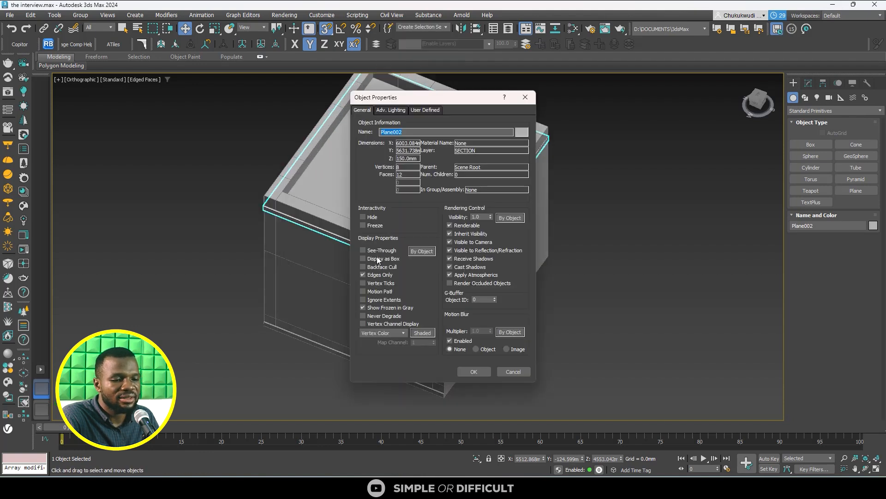
{"action": "left_click", "coordinate": [373, 259]}
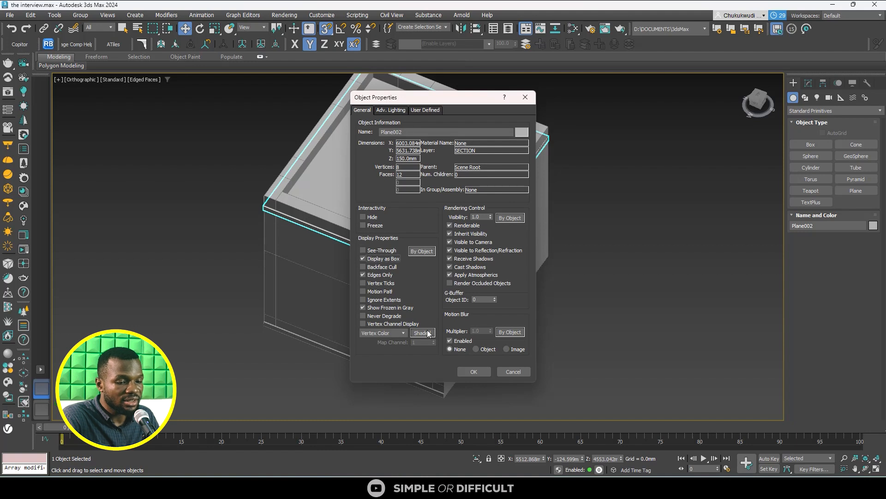
{"action": "left_click", "coordinate": [473, 372]}
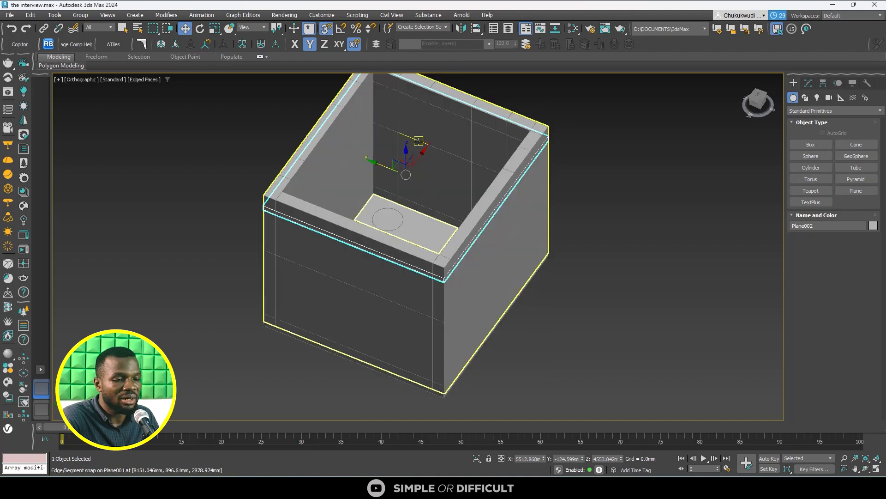
- Select the walls at vertex level and pick the four vertices where the mid-height edge crosses two neighbouring vertical edges of one wall
{"action": "left_click", "coordinate": [433, 296]}
{"action": "middle_click_drag", "start_coordinate": [495, 306], "coordinate": [484, 383]}
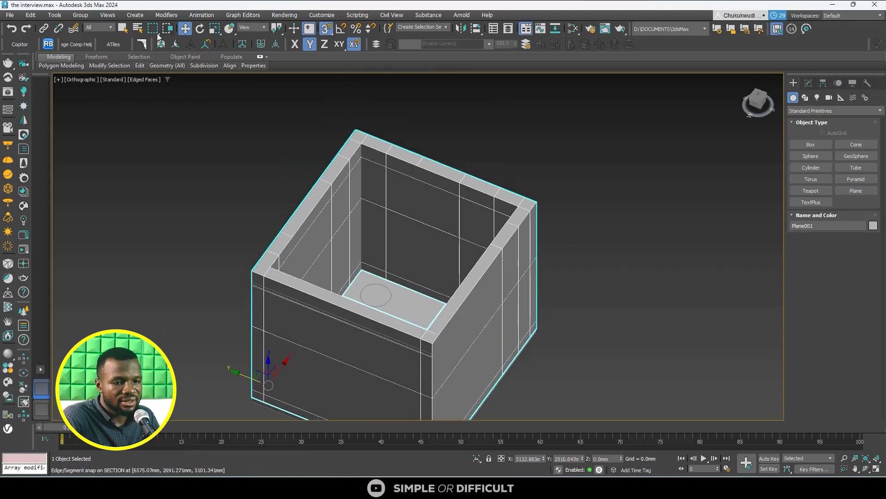
{"action": "left_click", "coordinate": [123, 29]}
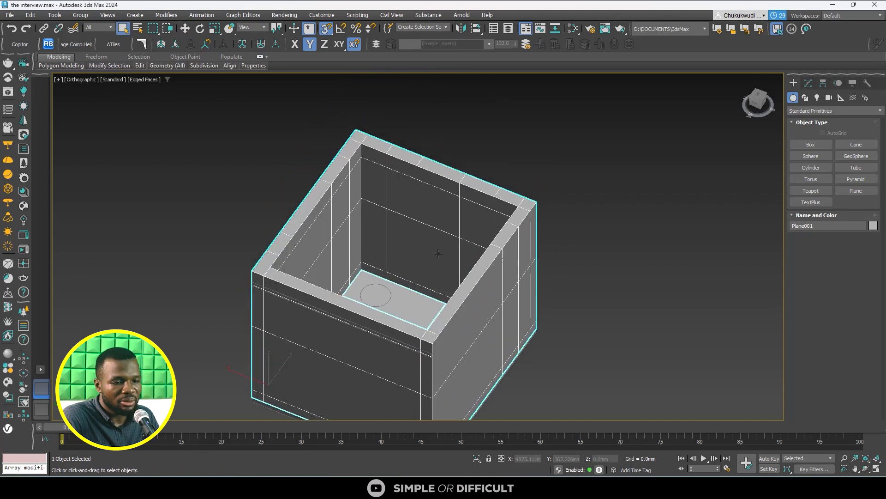
{"action": "middle_click_drag", "start_coordinate": [438, 253], "coordinate": [389, 224], "text": "alt"}
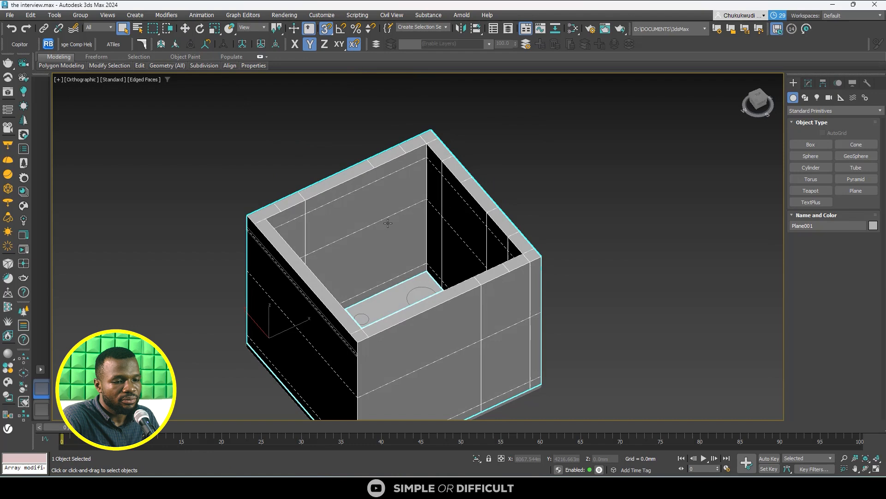
{"action": "left_click", "coordinate": [809, 83]}
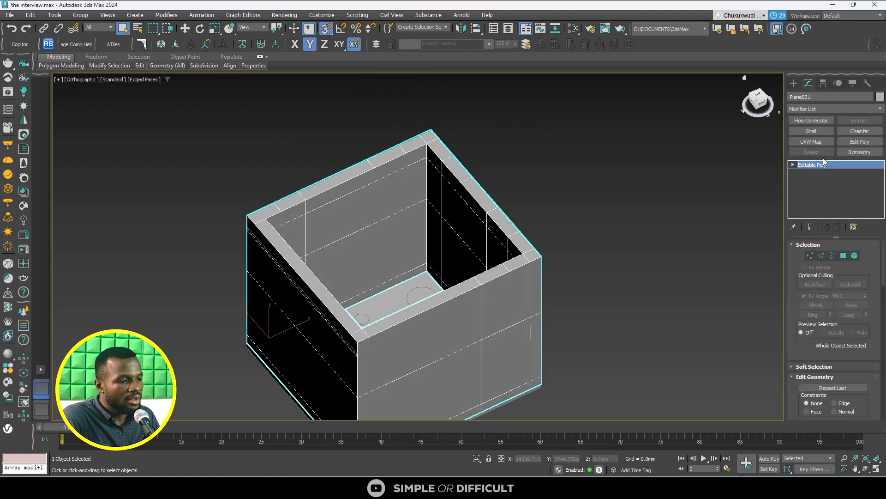
{"action": "left_click", "coordinate": [810, 256]}
{"action": "scroll", "coordinate": [390, 192], "scroll_direction": "up", "scroll_amount": 8}
{"action": "middle_click_drag", "start_coordinate": [368, 224], "coordinate": [498, 189], "text": "alt"}
{"action": "scroll", "coordinate": [497, 190], "scroll_direction": "down", "scroll_amount": 3}
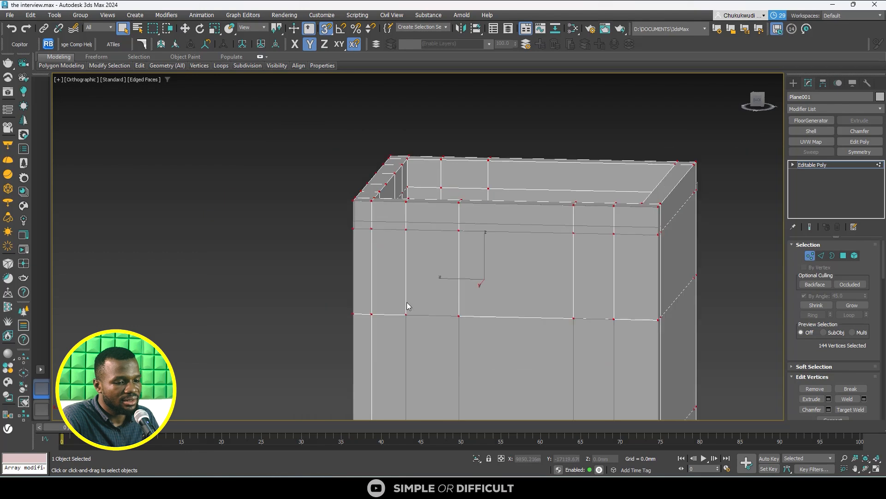
{"action": "left_click_drag", "start_coordinate": [392, 287], "coordinate": [446, 341]}
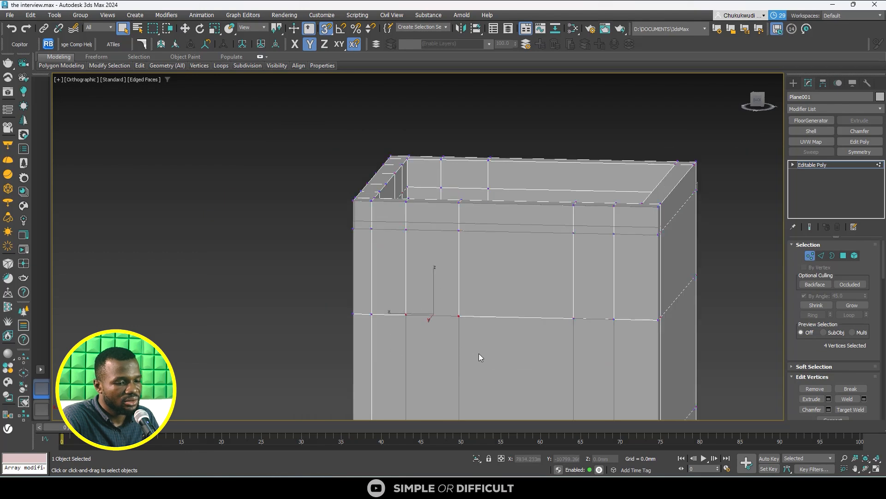
- Switch to a wireframe Front view and start a vertex chamfer of about 493 mm on the four selected vertices
{"action": "middle_click_drag", "start_coordinate": [479, 354], "coordinate": [356, 367], "text": "alt"}
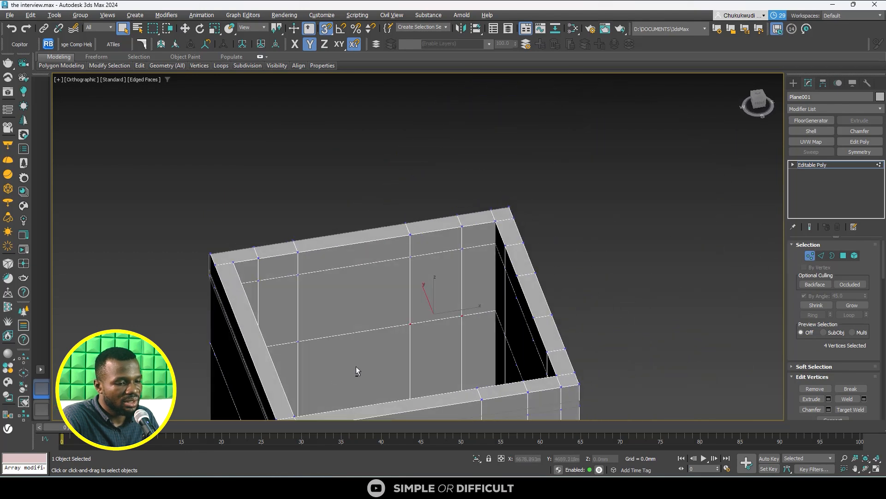
{"action": "scroll", "coordinate": [420, 332], "scroll_direction": "up", "scroll_amount": 4}
{"action": "middle_click_drag", "start_coordinate": [420, 332], "coordinate": [284, 288]}
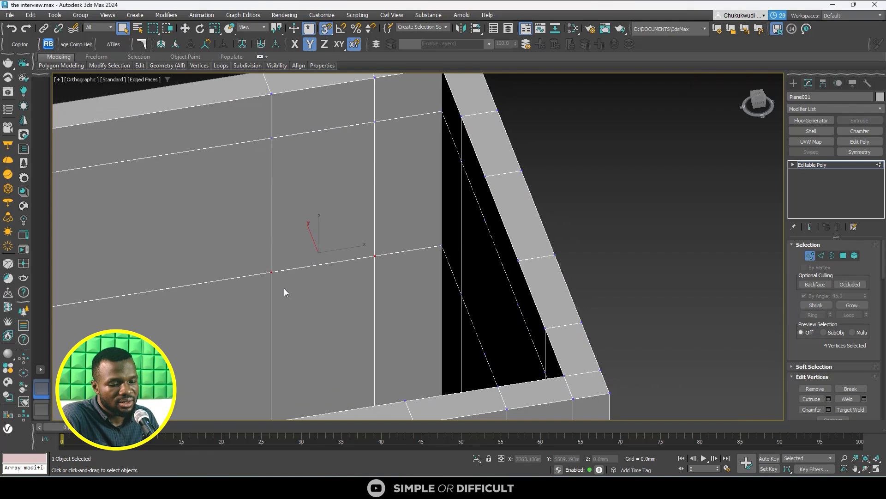
{"action": "key", "text": "F3"}
{"action": "left_click_drag", "start_coordinate": [401, 309], "coordinate": [403, 313]}
{"action": "scroll", "coordinate": [389, 215], "scroll_direction": "down", "scroll_amount": 5}
{"action": "left_click", "coordinate": [764, 102]}
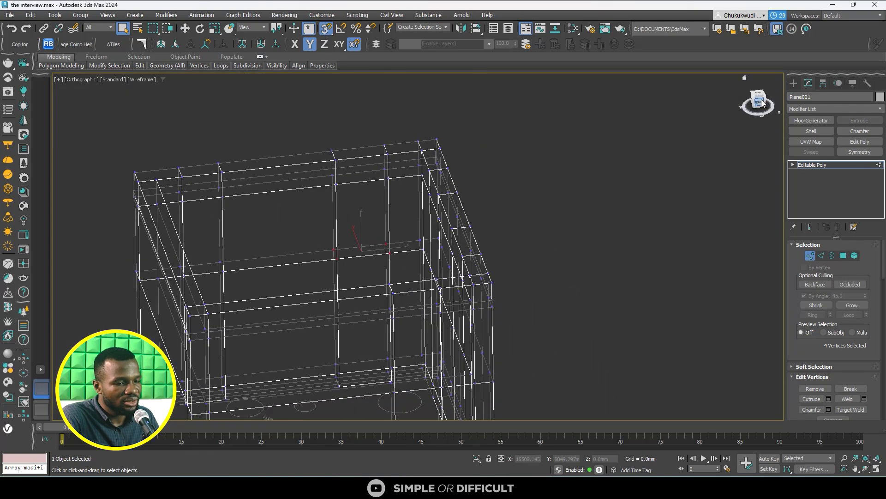
{"action": "scroll", "coordinate": [408, 323], "scroll_direction": "up", "scroll_amount": 3}
{"action": "scroll", "coordinate": [406, 237], "scroll_direction": "down", "scroll_amount": 3}
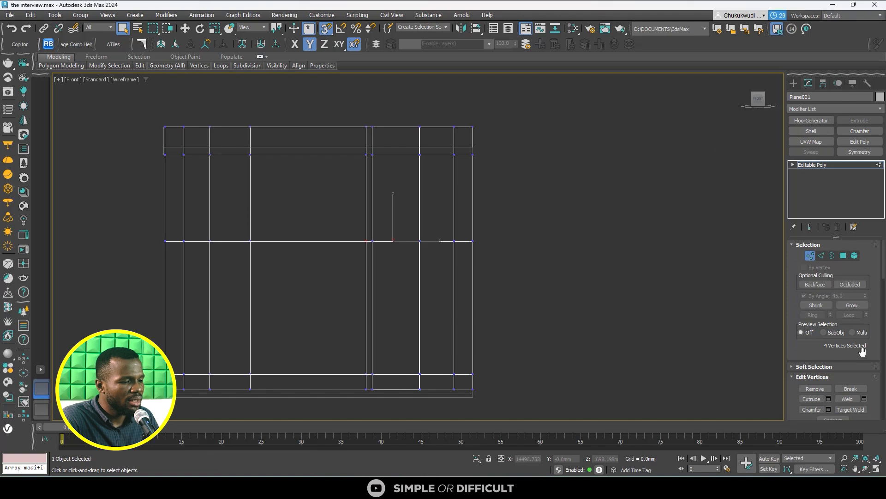
{"action": "scroll", "coordinate": [868, 378], "scroll_direction": "down", "scroll_amount": 1}
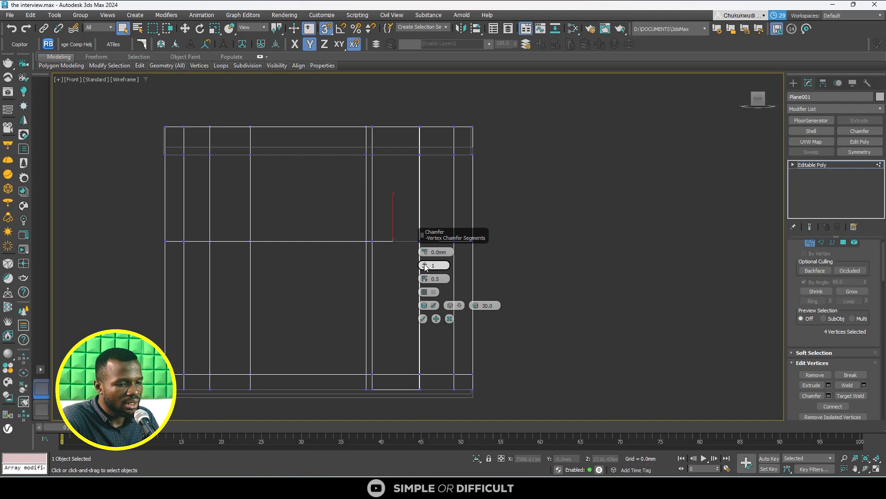
{"action": "left_click_drag", "start_coordinate": [425, 252], "coordinate": [426, 225]}
{"action": "scroll", "coordinate": [389, 247], "scroll_direction": "up", "scroll_amount": 5}
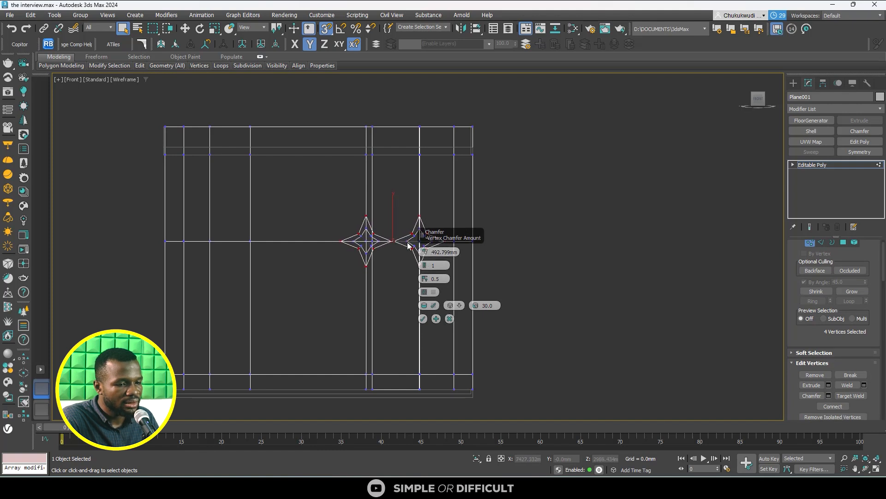
- Set the vertex chamfer to about 523 mm with 10 segments and apply it
{"action": "middle_click_drag", "start_coordinate": [388, 247], "coordinate": [271, 213]}
{"action": "scroll", "coordinate": [244, 215], "scroll_direction": "up", "scroll_amount": 2}
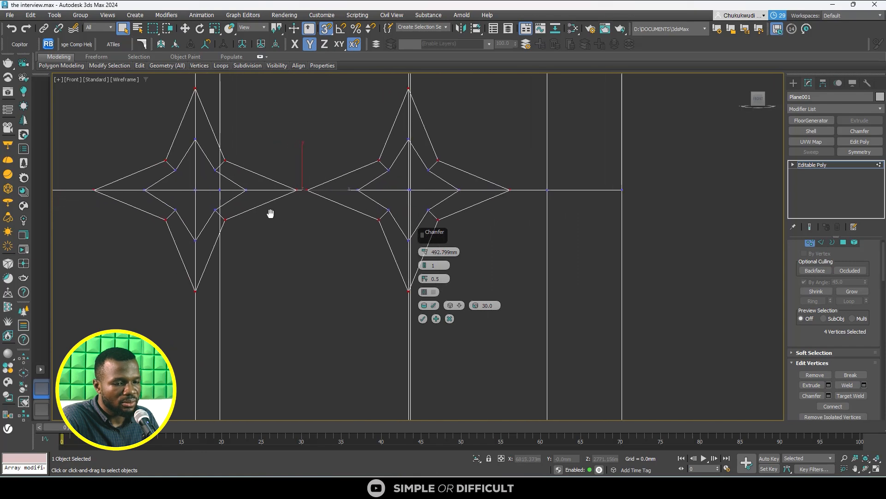
{"action": "left_click", "coordinate": [424, 263]}
{"action": "left_click", "coordinate": [423, 262]}
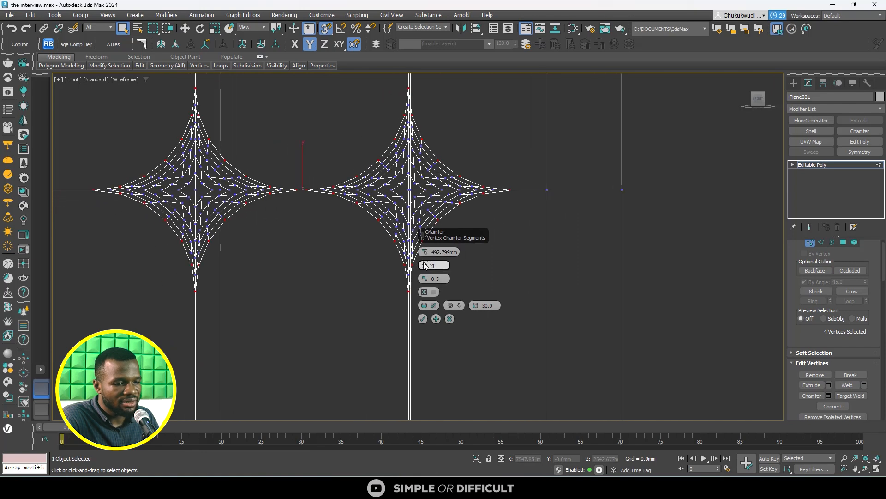
{"action": "left_click", "coordinate": [424, 263]}
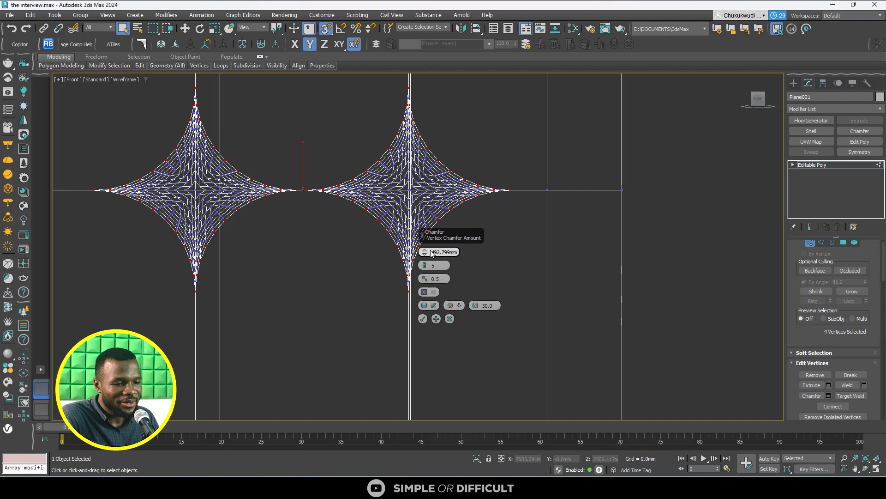
{"action": "left_click_drag", "start_coordinate": [425, 253], "coordinate": [425, 252]}
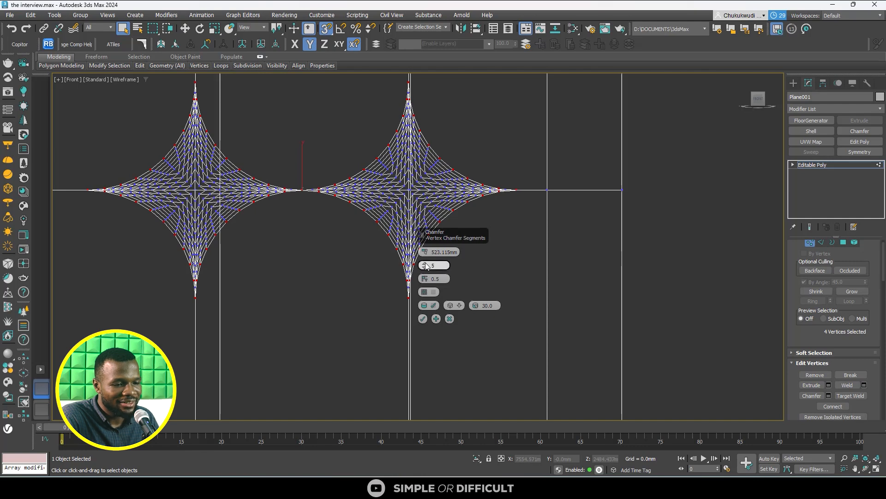
{"action": "left_click_drag", "start_coordinate": [426, 265], "coordinate": [426, 266]}
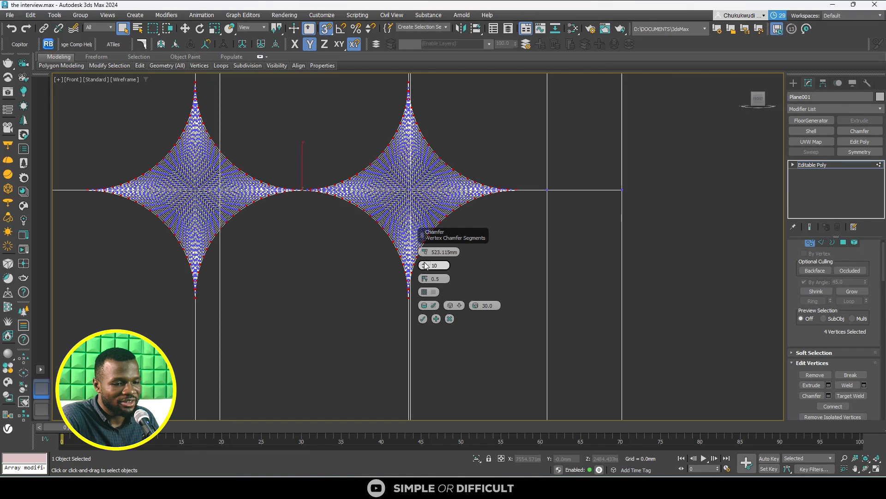
{"action": "scroll", "coordinate": [310, 210], "scroll_direction": "down", "scroll_amount": 6}
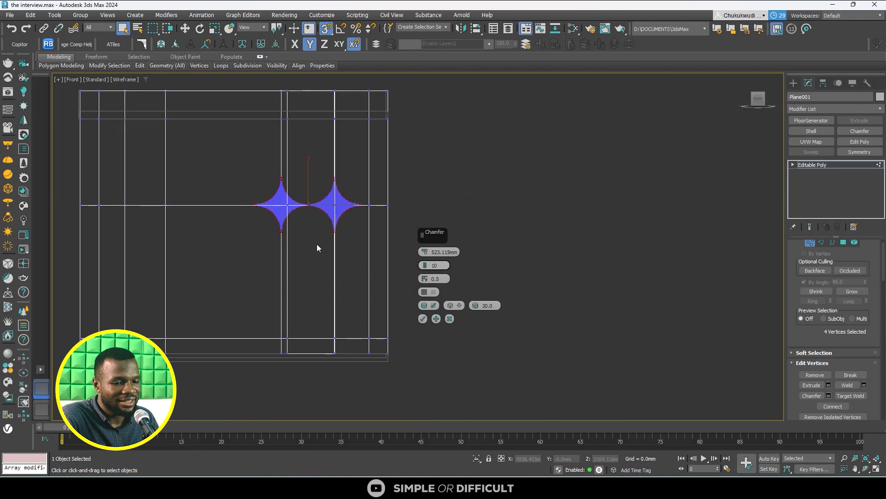
{"action": "scroll", "coordinate": [325, 262], "scroll_direction": "down", "scroll_amount": 2}
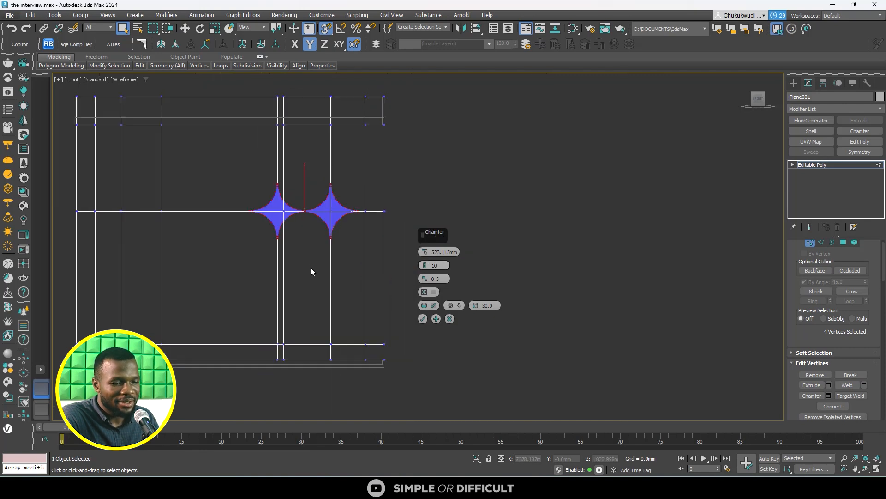
{"action": "left_click", "coordinate": [422, 319]}
- Leave vertex editing and examine the chamfered star shapes on the wall from several angles
{"action": "scroll", "coordinate": [274, 232], "scroll_direction": "down", "scroll_amount": 3}
{"action": "middle_click_drag", "start_coordinate": [274, 232], "coordinate": [294, 268], "text": "alt"}
{"action": "scroll", "coordinate": [302, 239], "scroll_direction": "up", "scroll_amount": 4}
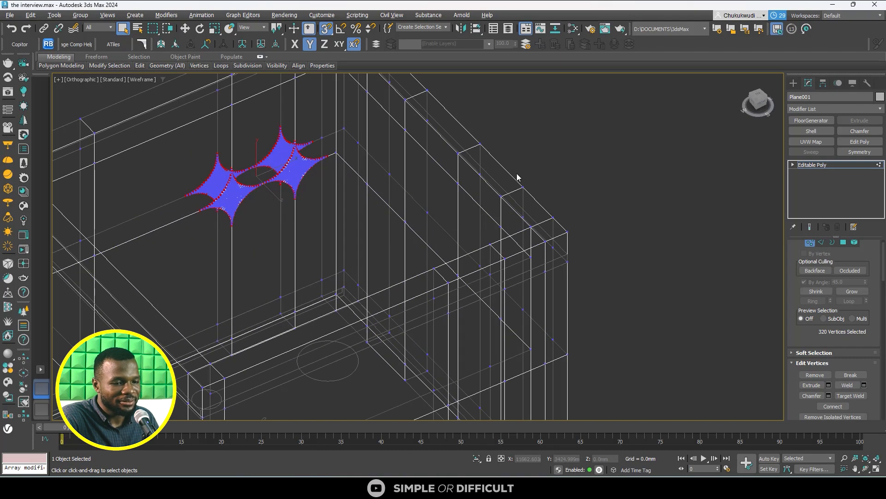
{"action": "left_click", "coordinate": [794, 84]}
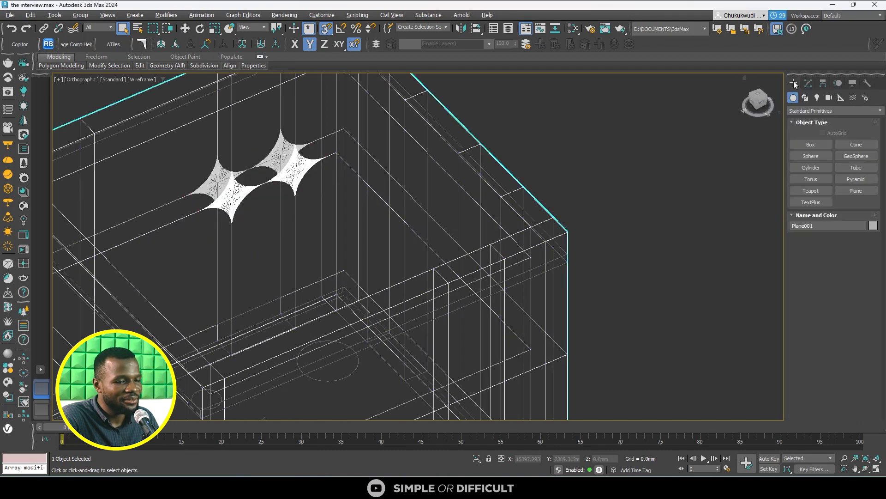
{"action": "left_click", "coordinate": [552, 161]}
{"action": "scroll", "coordinate": [552, 161], "scroll_direction": "down", "scroll_amount": 3}
{"action": "mouse_move", "coordinate": [405, 217]}
{"action": "middle_mouse_down", "text": "alt"}
{"action": "mouse_move", "coordinate": [541, 204]}
{"action": "mouse_move", "coordinate": [545, 182]}
{"action": "mouse_move", "coordinate": [400, 232]}
{"action": "middle_mouse_up", "text": "alt"}
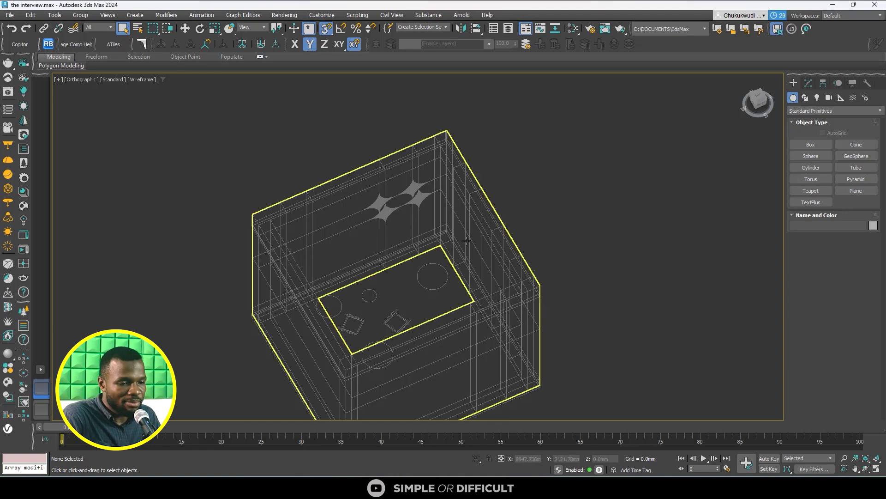
{"action": "left_click", "coordinate": [462, 212]}
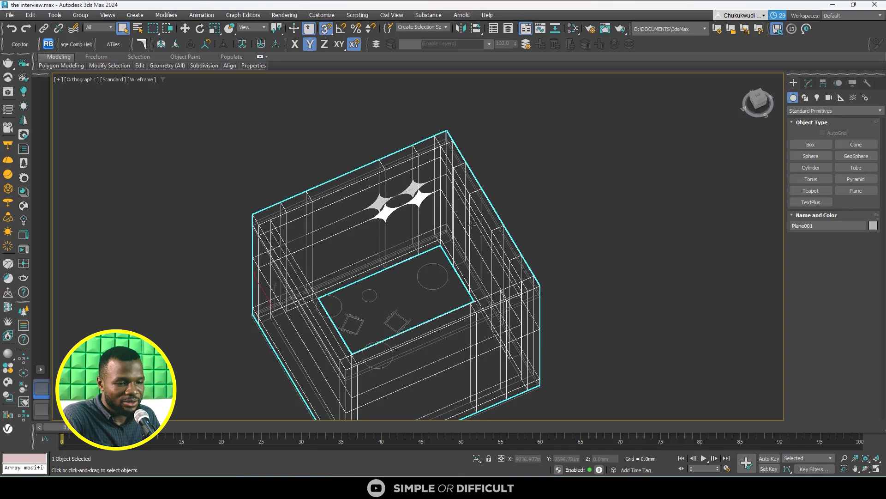
{"action": "scroll", "coordinate": [387, 212], "scroll_direction": "up", "scroll_amount": 10}
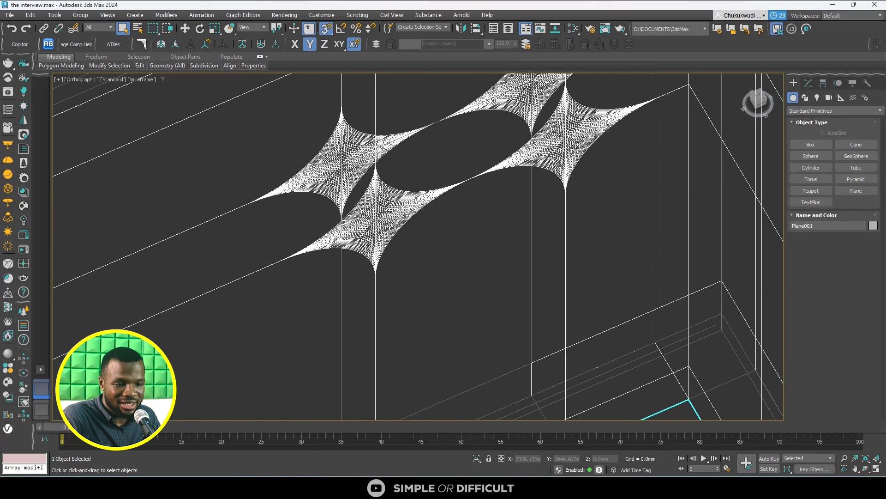
{"action": "scroll", "coordinate": [387, 211], "scroll_direction": "down", "scroll_amount": 8}
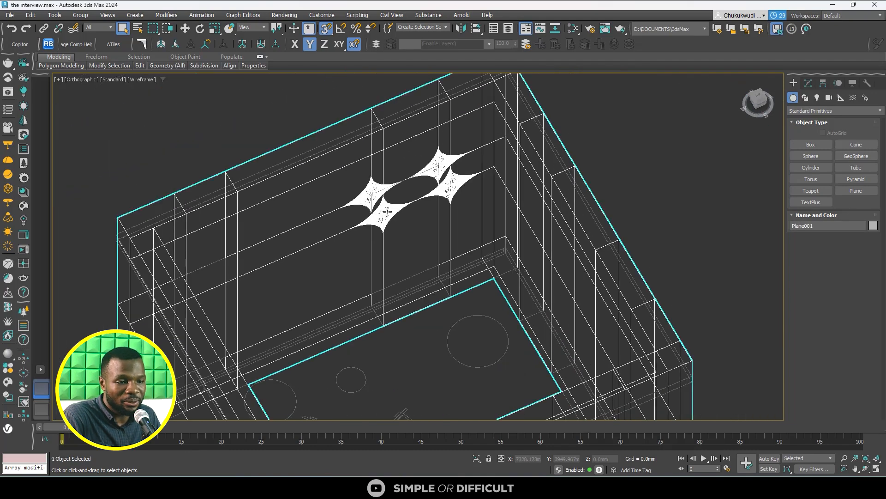
{"action": "scroll", "coordinate": [387, 211], "scroll_direction": "down", "scroll_amount": 2}
{"action": "scroll", "coordinate": [386, 211], "scroll_direction": "down", "scroll_amount": 2}
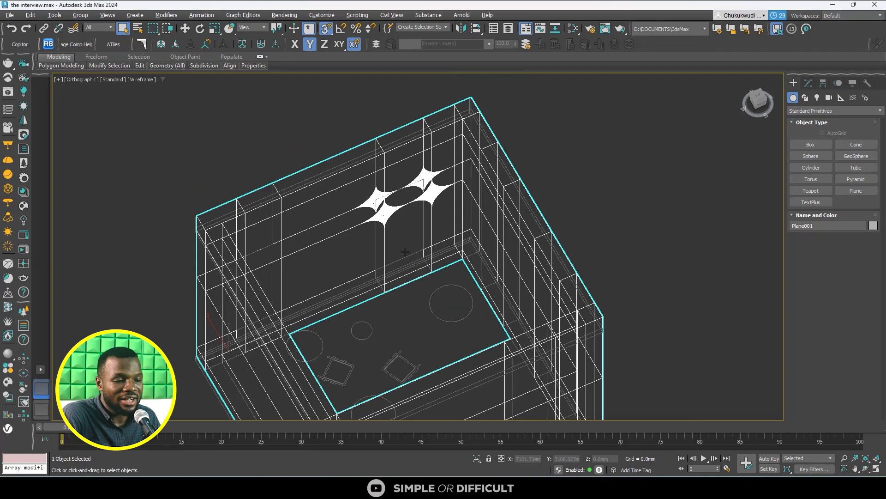
{"action": "middle_click_drag", "start_coordinate": [398, 250], "coordinate": [452, 230], "text": "alt"}
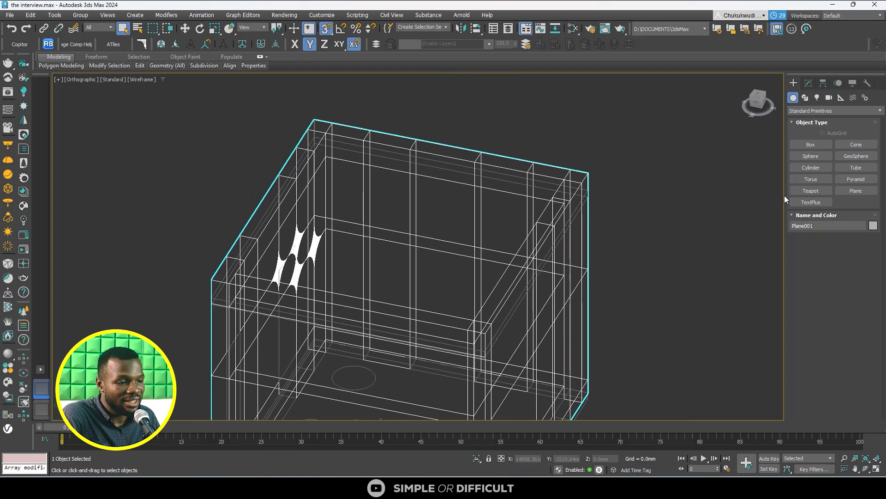
{"action": "left_click", "coordinate": [808, 83]}
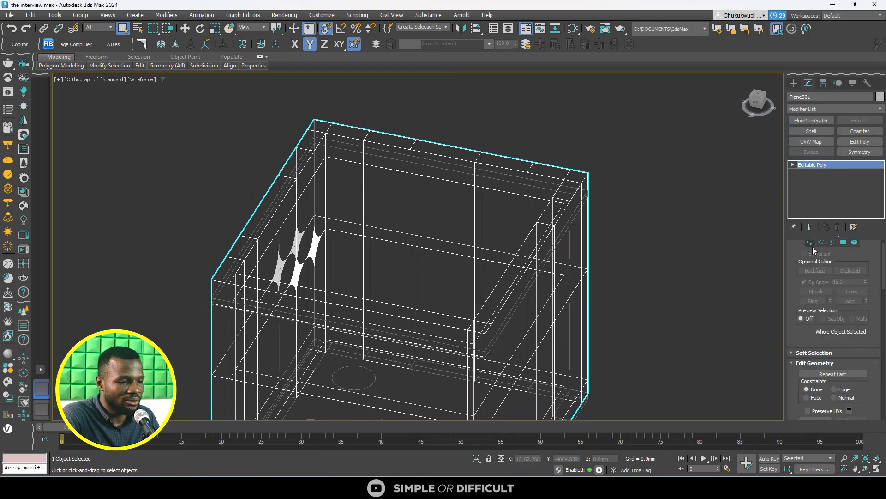
{"action": "left_click", "coordinate": [810, 242]}
{"action": "scroll", "coordinate": [345, 189], "scroll_direction": "up", "scroll_amount": 4}
{"action": "left_click_drag", "start_coordinate": [345, 189], "coordinate": [480, 292]}
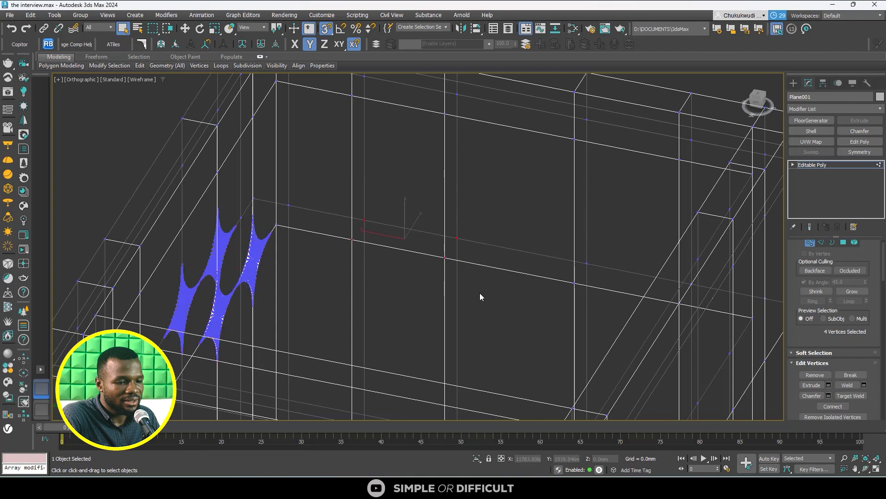
{"action": "left_click", "coordinate": [828, 395]}
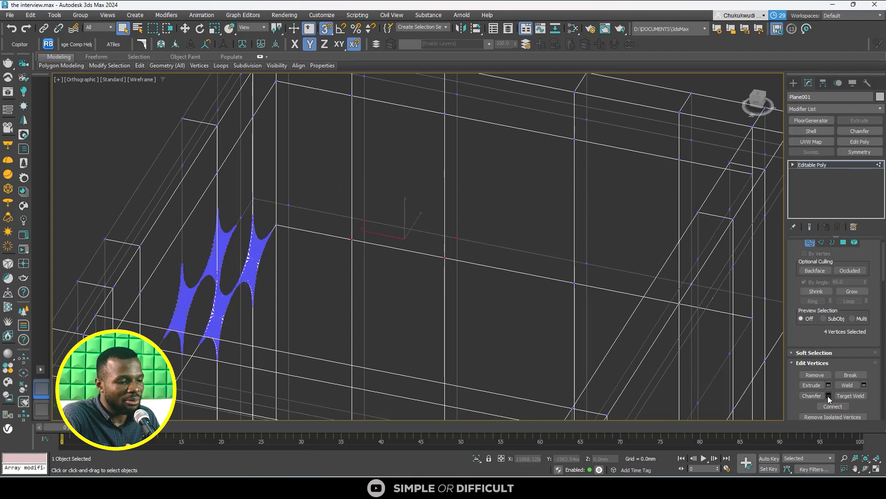
{"action": "scroll", "coordinate": [406, 241], "scroll_direction": "up", "scroll_amount": 4}
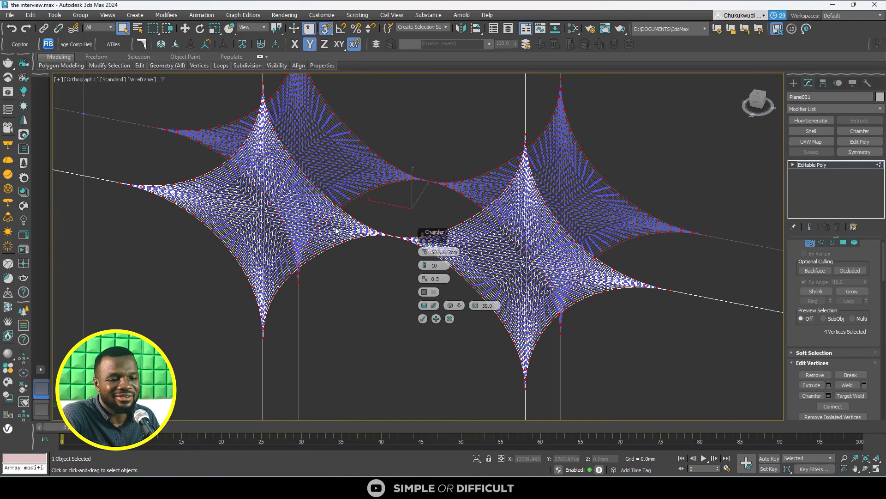
{"action": "scroll", "coordinate": [337, 231], "scroll_direction": "down", "scroll_amount": 2}
{"action": "scroll", "coordinate": [348, 255], "scroll_direction": "down", "scroll_amount": 2}
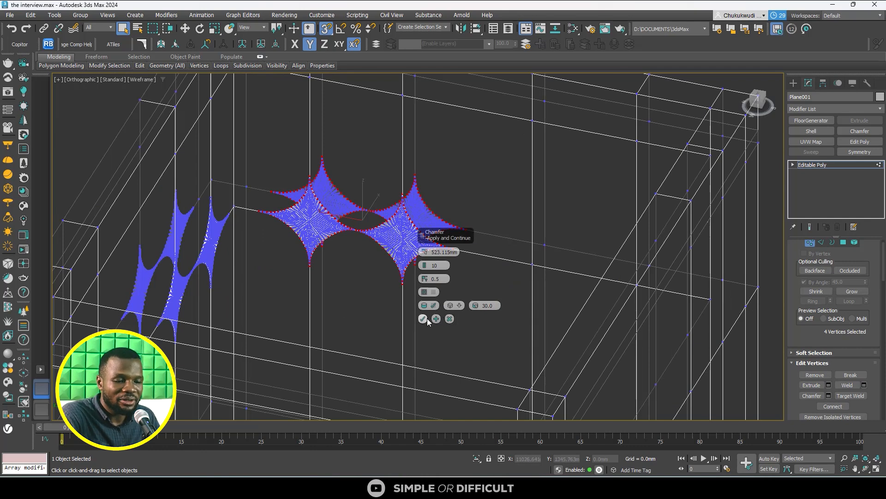
{"action": "left_click", "coordinate": [450, 318]}
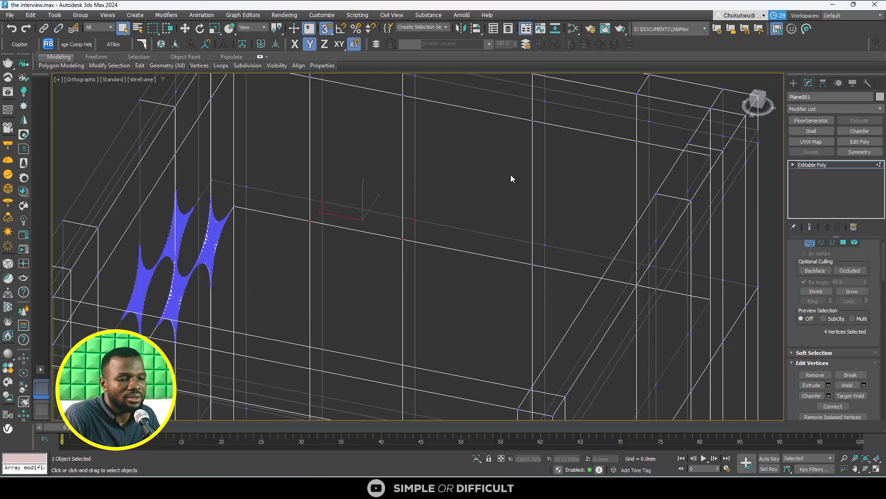
{"action": "scroll", "coordinate": [510, 178], "scroll_direction": "down", "scroll_amount": 5}
{"action": "left_click", "coordinate": [702, 214]}
{"action": "left_click", "coordinate": [795, 84]}
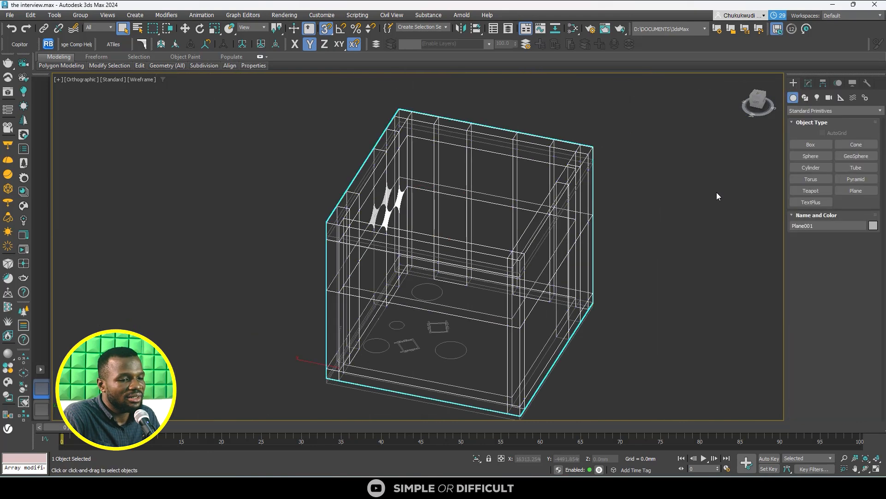
- Switch the walls to polygon level and try selecting whole wall faces with By Angle at 45
{"action": "scroll", "coordinate": [512, 195], "scroll_direction": "up", "scroll_amount": 3}
{"action": "middle_click_drag", "start_coordinate": [342, 210], "coordinate": [320, 230], "text": "alt"}
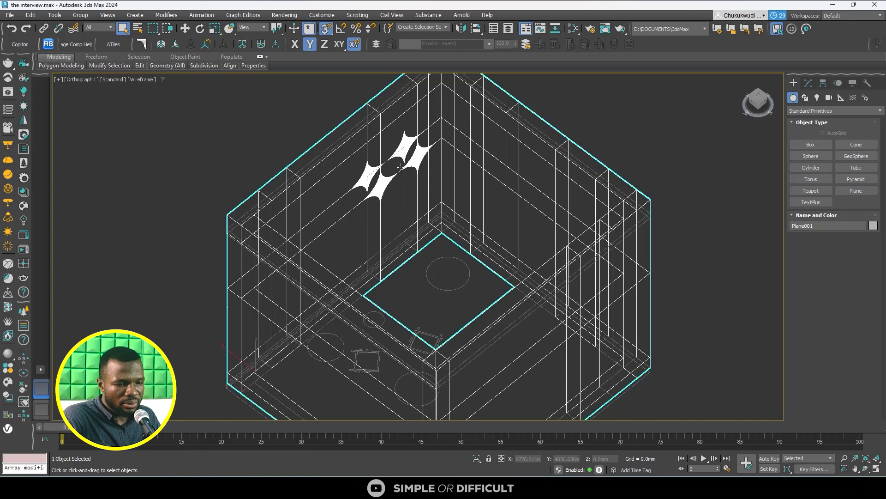
{"action": "left_click", "coordinate": [809, 83]}
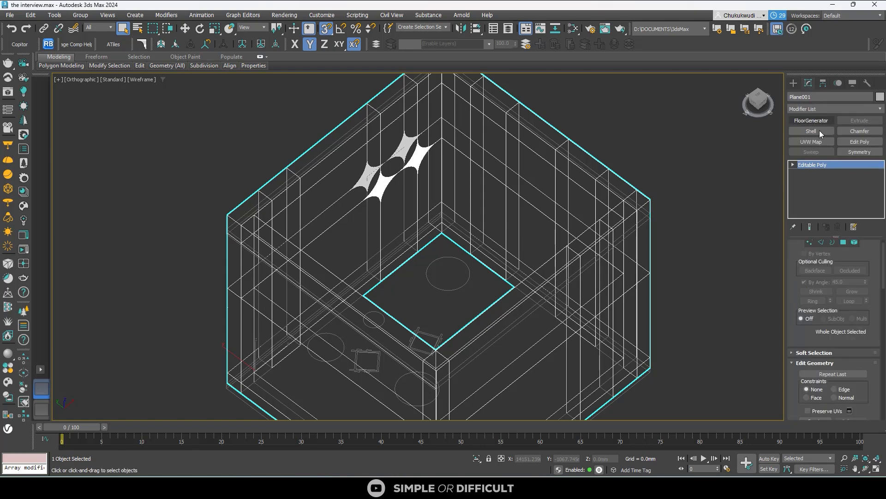
{"action": "scroll", "coordinate": [835, 240], "scroll_direction": "up", "scroll_amount": 1}
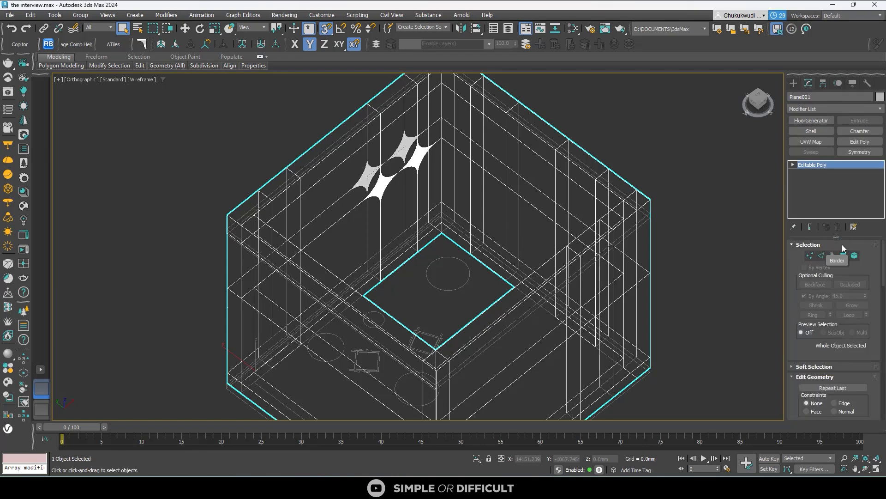
{"action": "left_click", "coordinate": [844, 257]}
{"action": "left_click", "coordinate": [402, 200]}
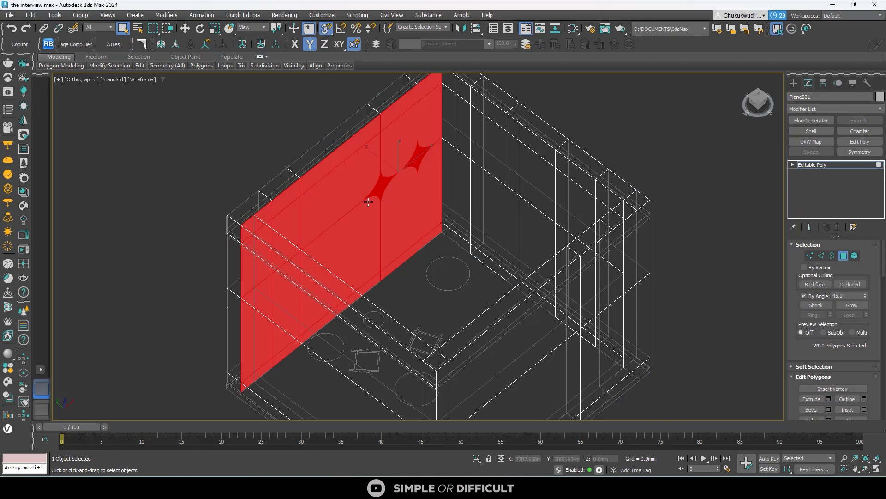
{"action": "left_click", "coordinate": [489, 200]}
{"action": "left_click", "coordinate": [560, 306]}
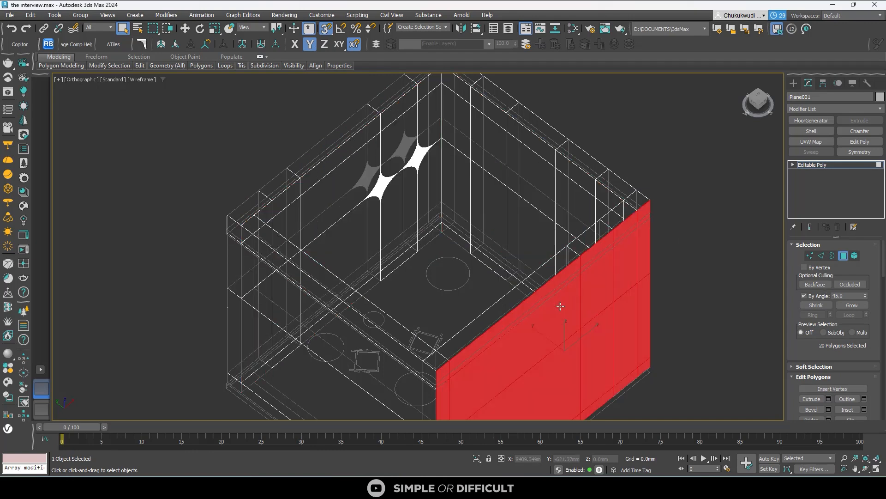
{"action": "left_click", "coordinate": [343, 190]}
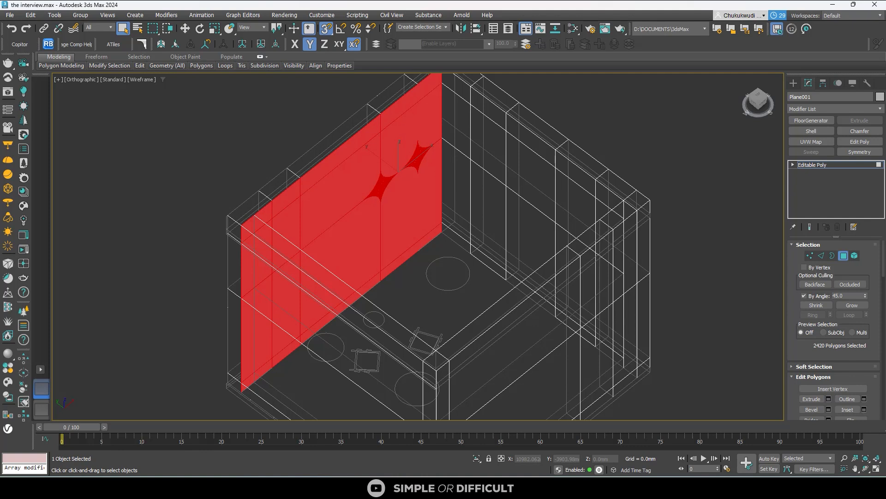
- Turn off By Angle selection and select only the arched polygon between the two star shapes on the wall's inner face
{"action": "left_click", "coordinate": [804, 296]}
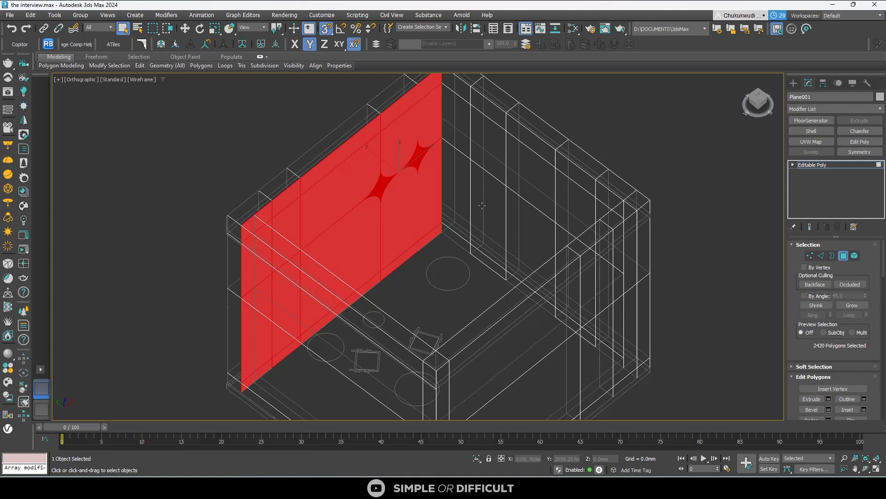
{"action": "left_click", "coordinate": [602, 126]}
{"action": "left_click", "coordinate": [398, 210]}
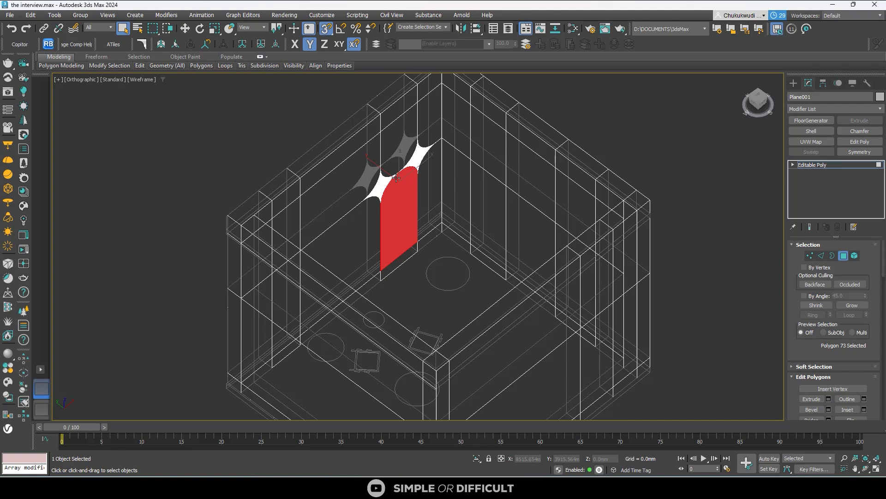
- Detach the selected arched polygon as a clone named ARCH WINDOW, keeping it a separate object rather than an element
{"action": "scroll", "coordinate": [877, 397], "scroll_direction": "down", "scroll_amount": 3}
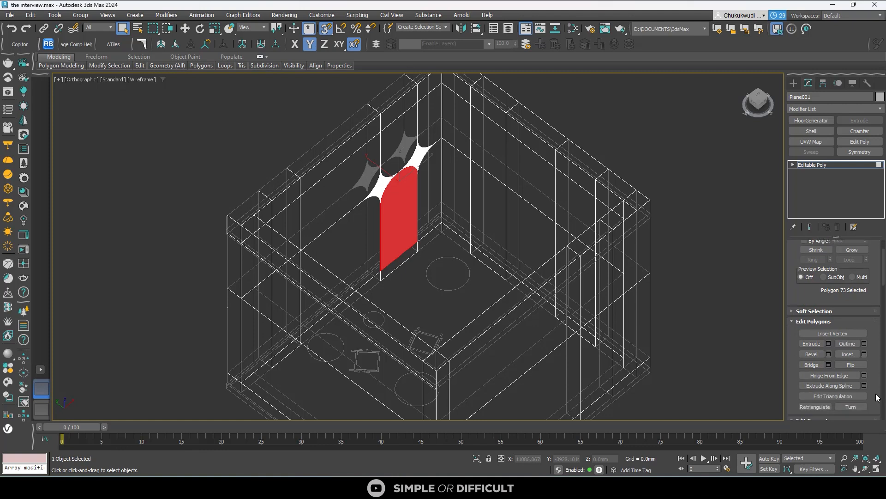
{"action": "scroll", "coordinate": [870, 347], "scroll_direction": "down", "scroll_amount": 5}
{"action": "left_click", "coordinate": [851, 295]}
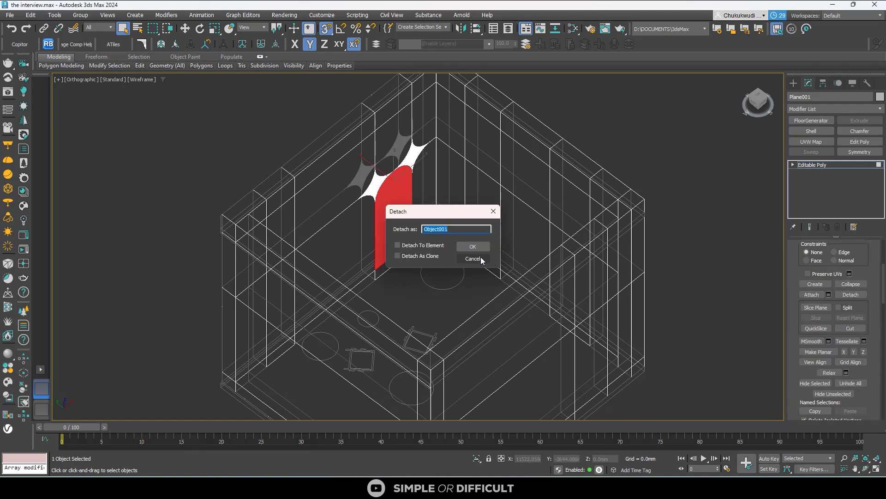
{"action": "left_click", "coordinate": [423, 245]}
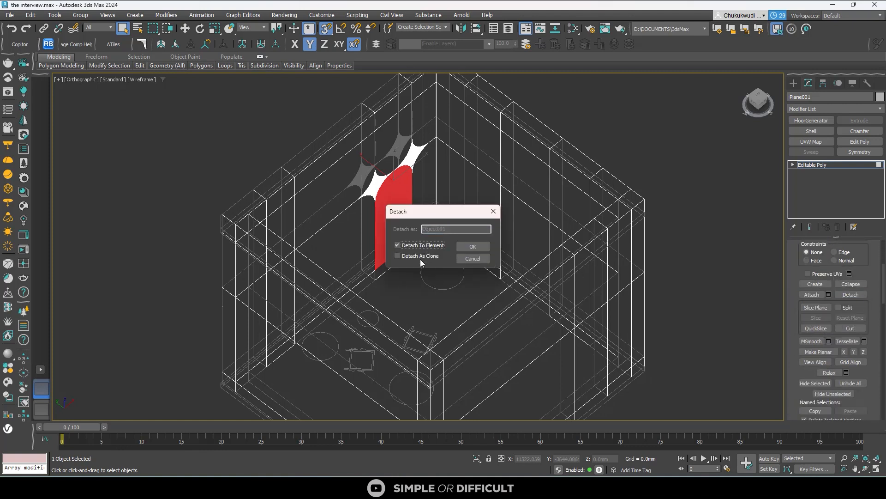
{"action": "left_click", "coordinate": [397, 256]}
{"action": "left_click", "coordinate": [398, 246]}
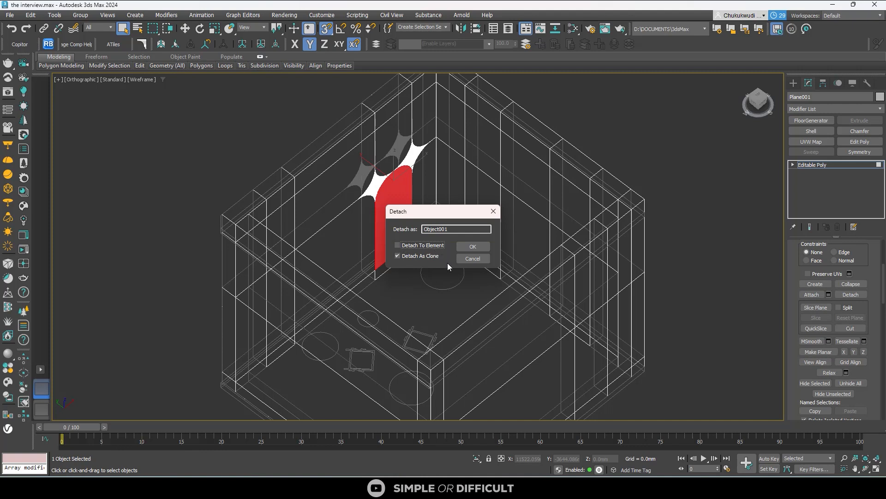
{"action": "left_click", "coordinate": [437, 230]}
{"action": "double_click", "coordinate": [436, 230]}
{"action": "type", "text": "arch"}
{"action": "type", "text": "ARCH"}
{"action": "type", "text": " WINDOW"}
{"action": "left_click", "coordinate": [472, 246]}
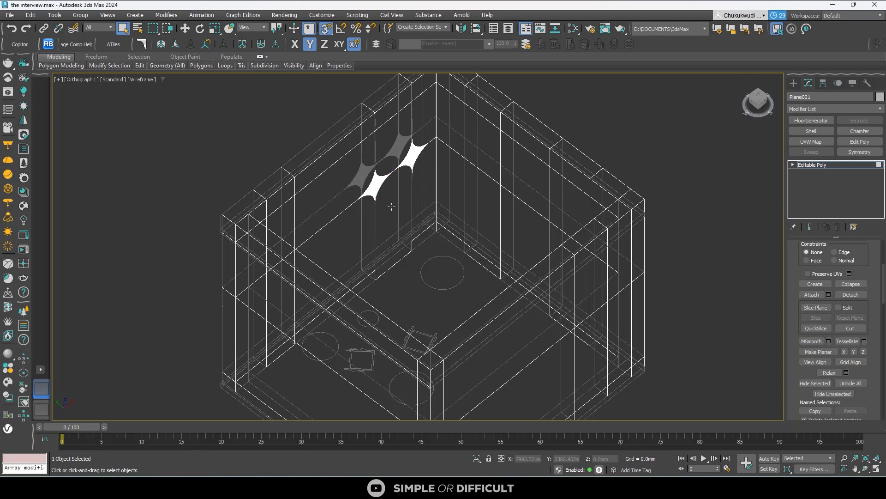
- Select the matching arched polygons on the wall's inner and outer faces and bridge them into an arched window opening
{"action": "left_click", "coordinate": [381, 223]}
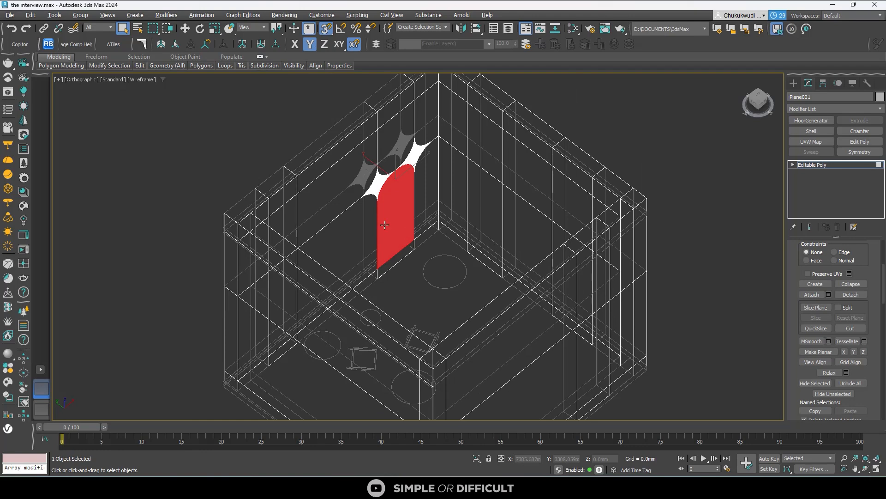
{"action": "middle_click_drag", "start_coordinate": [375, 224], "coordinate": [394, 229], "text": "alt"}
{"action": "scroll", "coordinate": [868, 355], "scroll_direction": "up", "scroll_amount": 5}
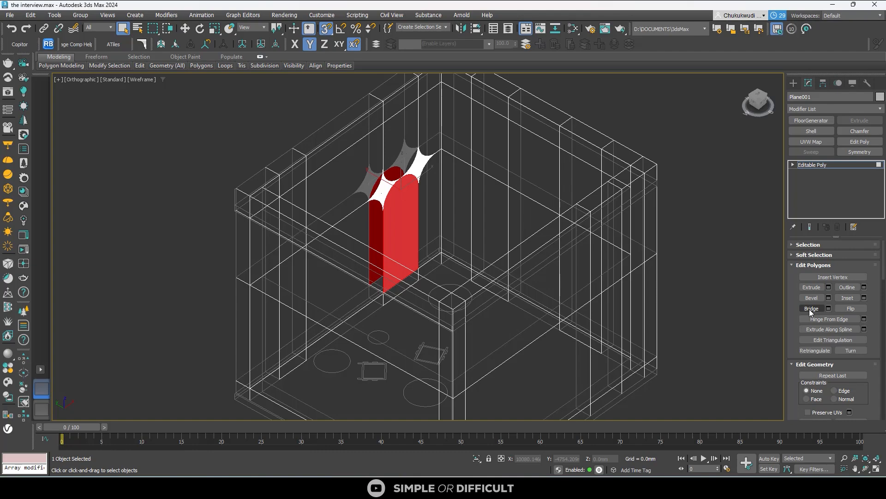
{"action": "left_click", "coordinate": [810, 309]}
{"action": "scroll", "coordinate": [414, 215], "scroll_direction": "up", "scroll_amount": 4}
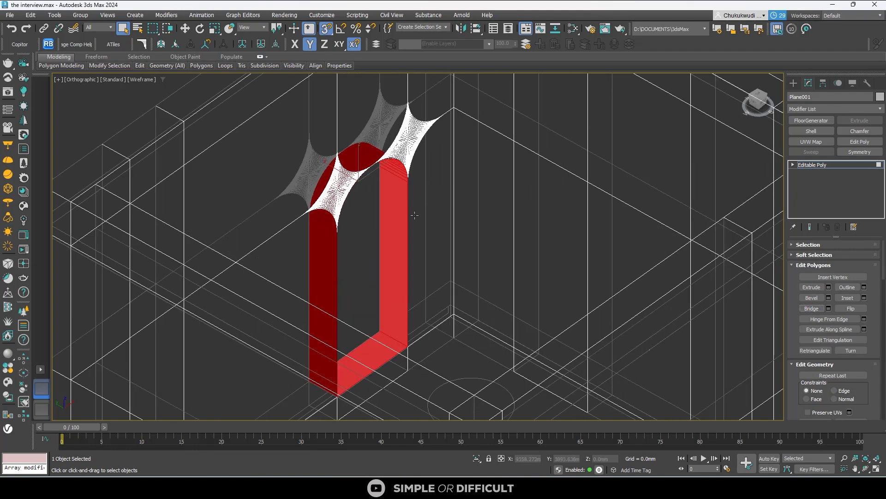
{"action": "scroll", "coordinate": [414, 215], "scroll_direction": "down", "scroll_amount": 4}
{"action": "middle_click_drag", "start_coordinate": [415, 223], "coordinate": [372, 266], "text": "alt"}
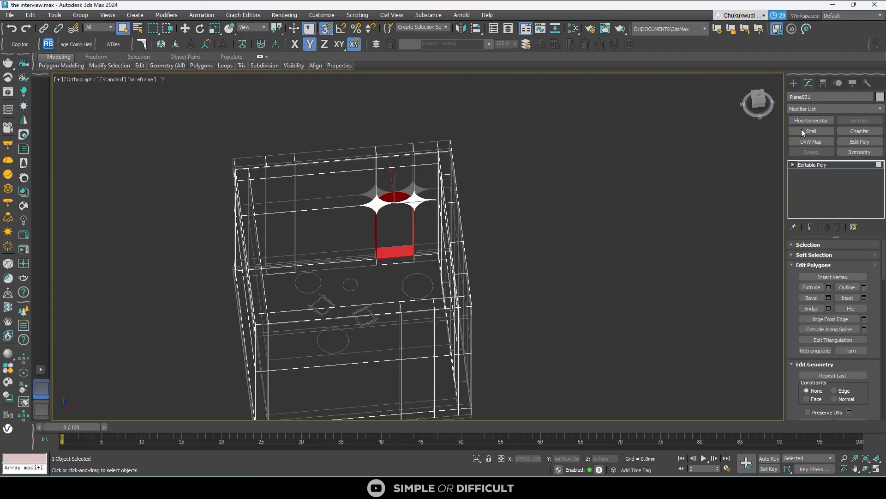
- Leave polygon editing on the walls and select the detached ARCH WINDOW object with the Move tool active
{"action": "left_click", "coordinate": [793, 83]}
{"action": "left_click", "coordinate": [586, 238]}
{"action": "middle_click_drag", "start_coordinate": [401, 233], "coordinate": [437, 240], "text": "alt"}
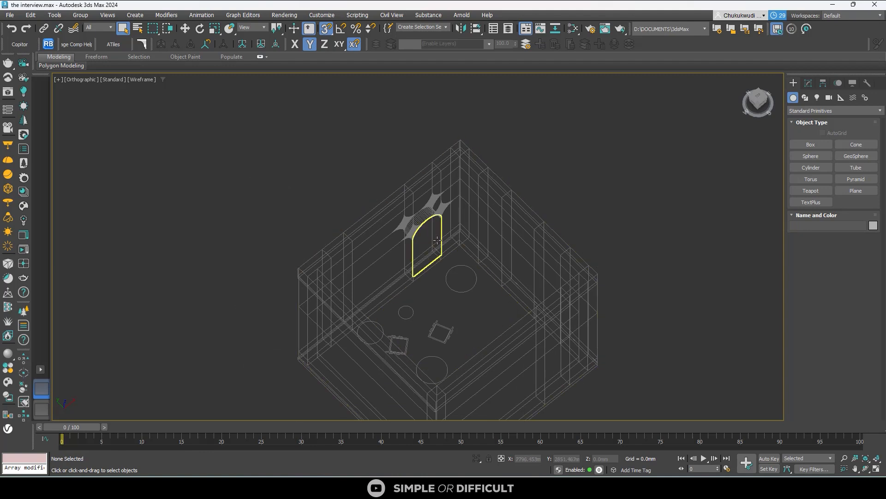
{"action": "left_click", "coordinate": [437, 240]}
{"action": "scroll", "coordinate": [437, 259], "scroll_direction": "down", "scroll_amount": 3}
{"action": "left_click", "coordinate": [185, 29]}
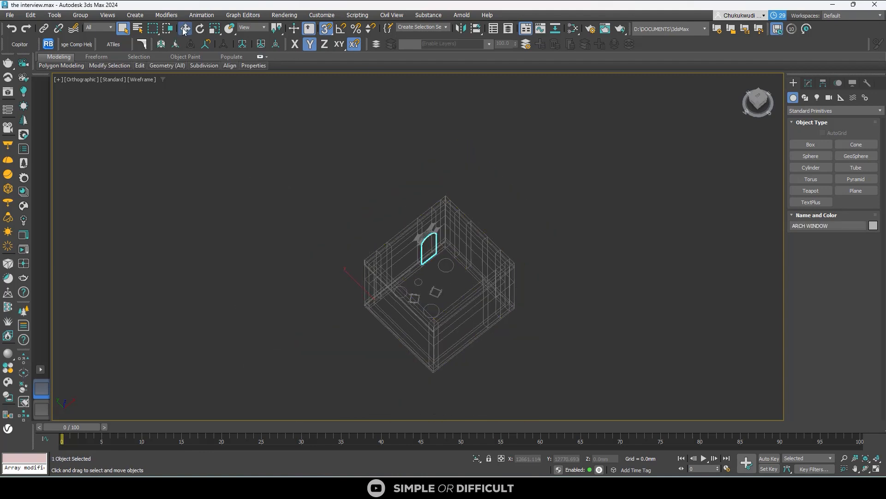
{"action": "left_click", "coordinate": [809, 84]}
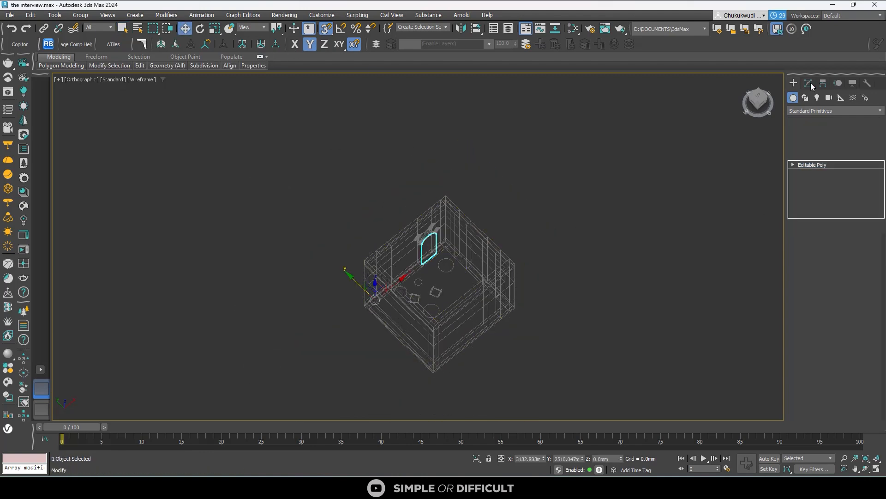
{"action": "left_click", "coordinate": [793, 83]}
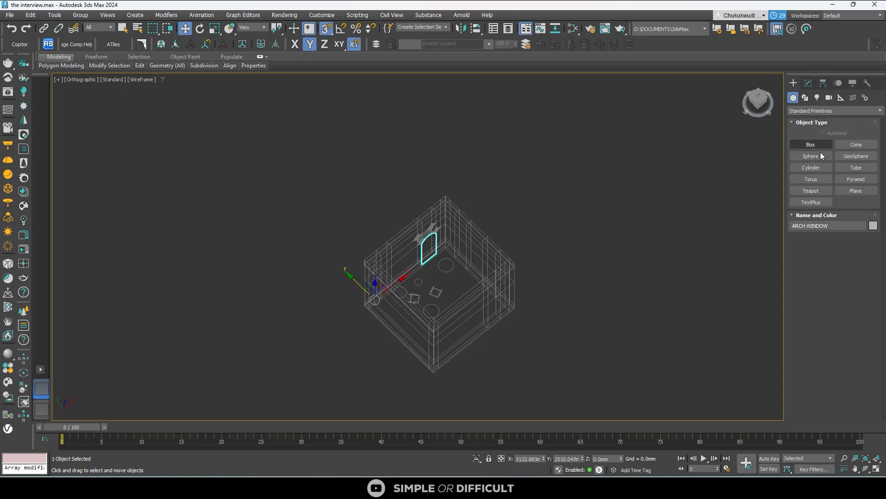
- Exit polygon editing of the walls again and reselect the ARCH WINDOW object in the shaded view
{"action": "left_click", "coordinate": [809, 83]}
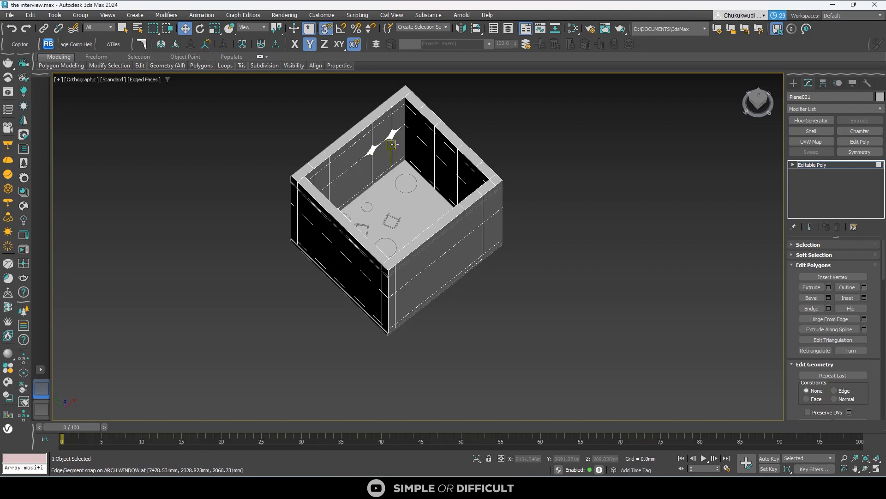
{"action": "scroll", "coordinate": [395, 144], "scroll_direction": "up", "scroll_amount": 3}
{"action": "left_click", "coordinate": [794, 84]}
{"action": "scroll", "coordinate": [390, 182], "scroll_direction": "down", "scroll_amount": 4}
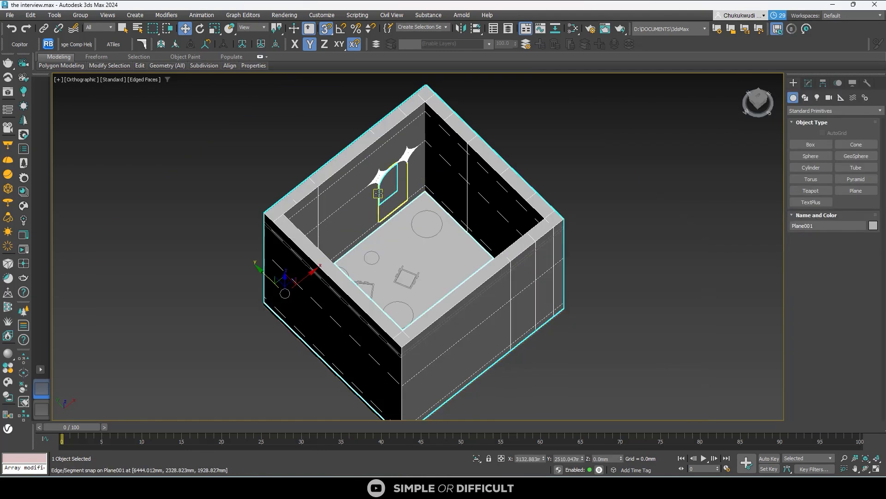
{"action": "scroll", "coordinate": [406, 134], "scroll_direction": "up", "scroll_amount": 4}
{"action": "left_click", "coordinate": [405, 194]}
- Undock the group of pivot tools and float it in the viewport beside the room
{"action": "scroll", "coordinate": [401, 203], "scroll_direction": "down", "scroll_amount": 4}
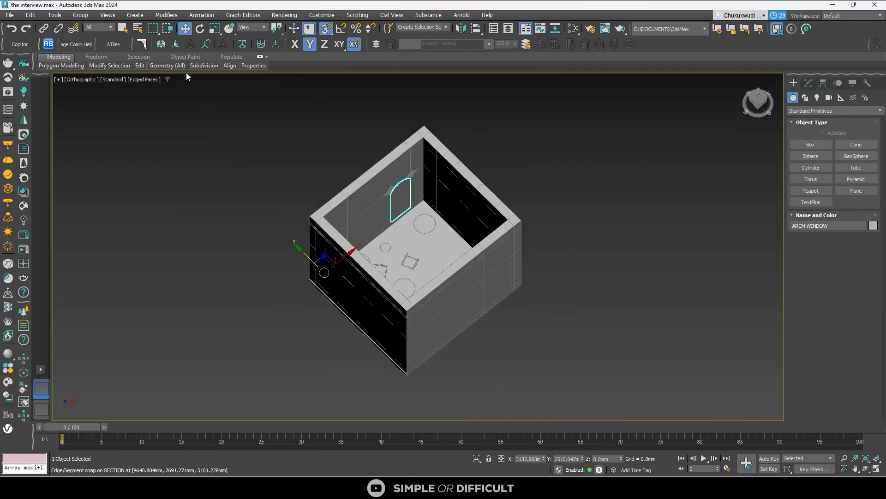
{"action": "scroll", "coordinate": [418, 207], "scroll_direction": "up", "scroll_amount": 3}
{"action": "scroll", "coordinate": [417, 207], "scroll_direction": "up", "scroll_amount": 2}
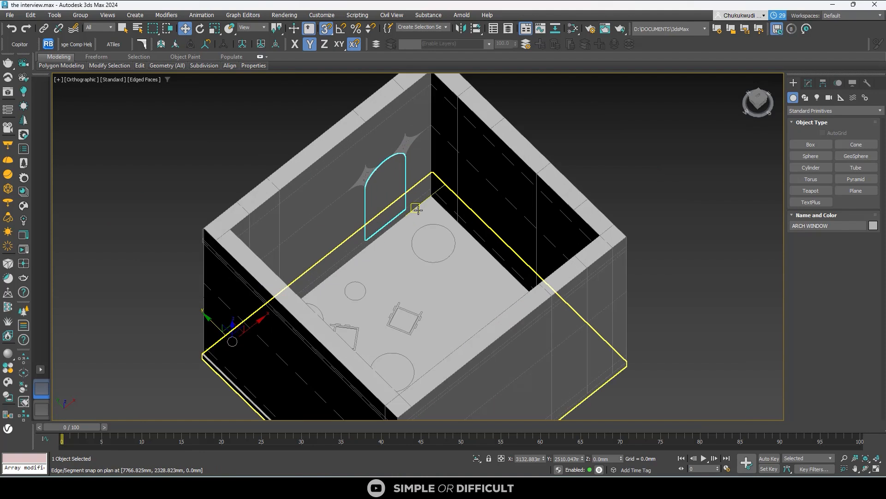
{"action": "scroll", "coordinate": [366, 201], "scroll_direction": "down", "scroll_amount": 4}
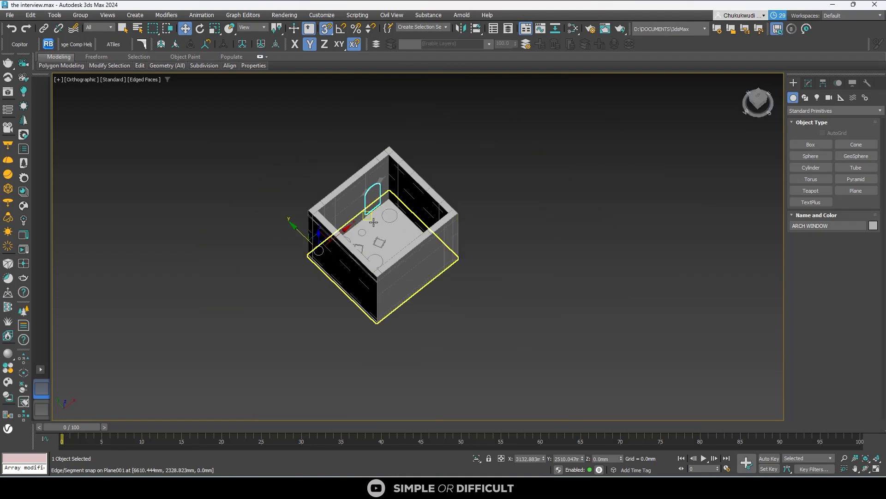
{"action": "middle_click_drag", "start_coordinate": [369, 240], "coordinate": [320, 257], "text": "alt"}
{"action": "scroll", "coordinate": [379, 206], "scroll_direction": "up", "scroll_amount": 5}
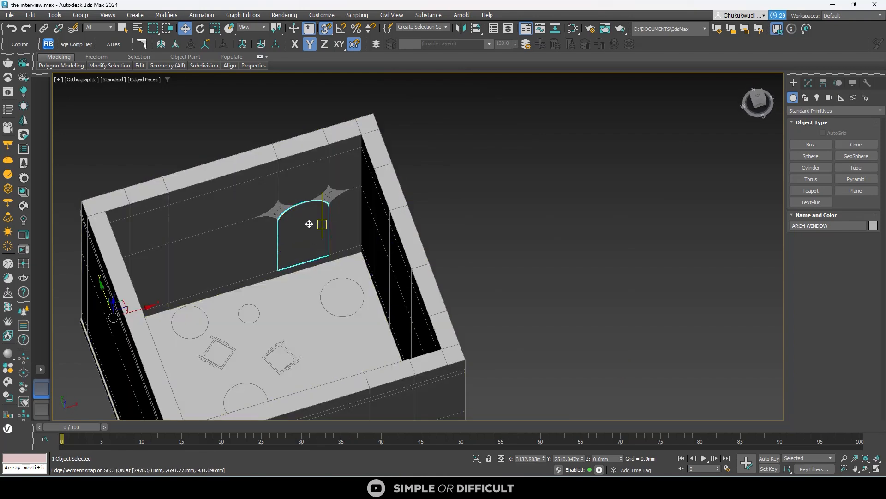
{"action": "middle_click_drag", "start_coordinate": [307, 224], "coordinate": [194, 221], "text": "alt"}
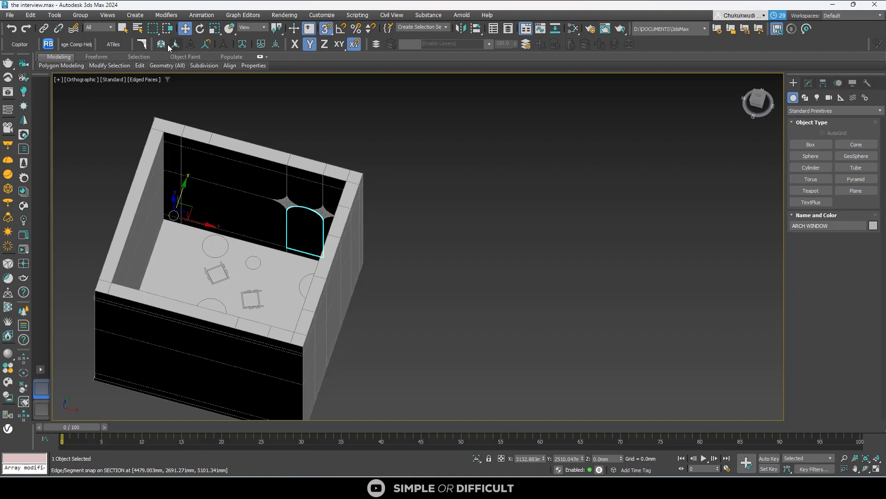
{"action": "left_click_drag", "start_coordinate": [156, 42], "coordinate": [377, 146]}
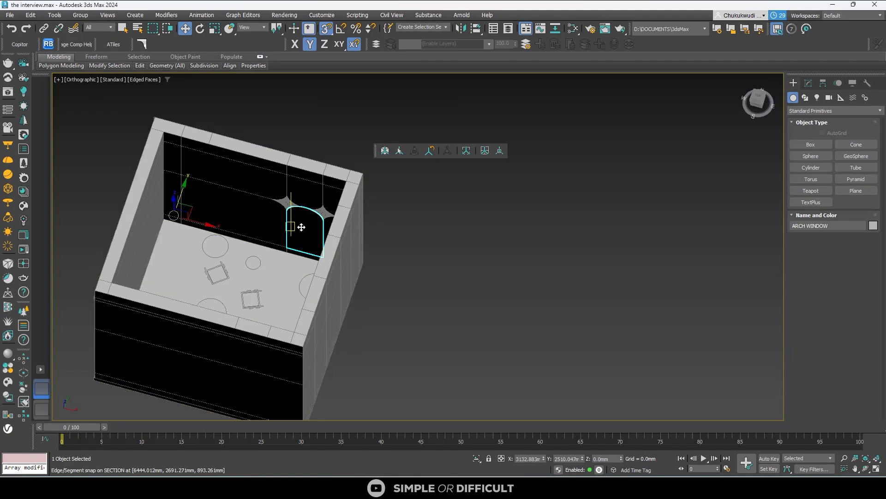
- Place the working pivot at the centre of the ARCH WINDOW object and use it as the reference coordinate system
{"action": "scroll", "coordinate": [307, 233], "scroll_direction": "up", "scroll_amount": 4}
{"action": "scroll", "coordinate": [320, 217], "scroll_direction": "down", "scroll_amount": 4}
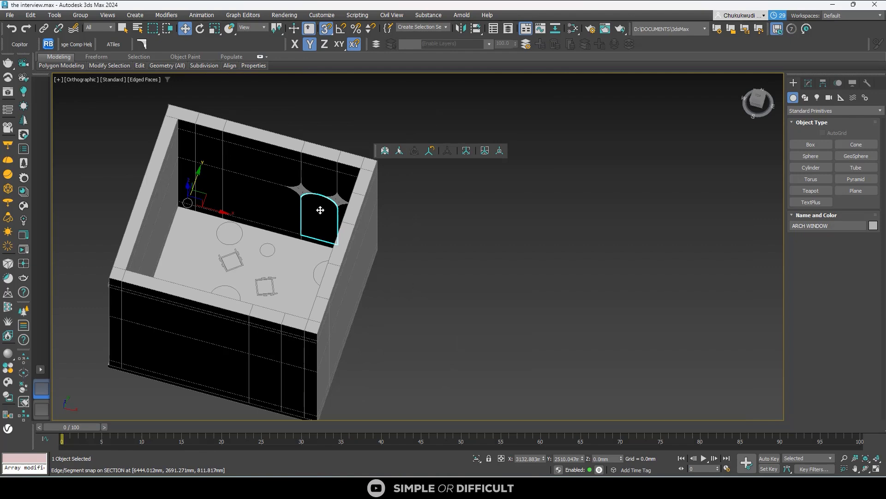
{"action": "left_click", "coordinate": [400, 150]}
{"action": "left_click", "coordinate": [318, 217]}
{"action": "scroll", "coordinate": [321, 223], "scroll_direction": "up", "scroll_amount": 4}
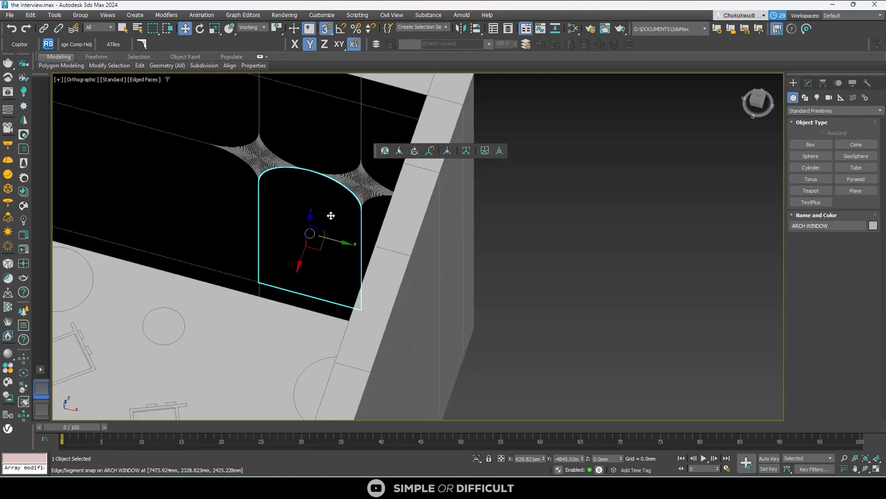
- Examine the working pivot's position on the walls and on the ARCH WINDOW from several angles, ending with ARCH WINDOW selected
{"action": "scroll", "coordinate": [328, 212], "scroll_direction": "down", "scroll_amount": 5}
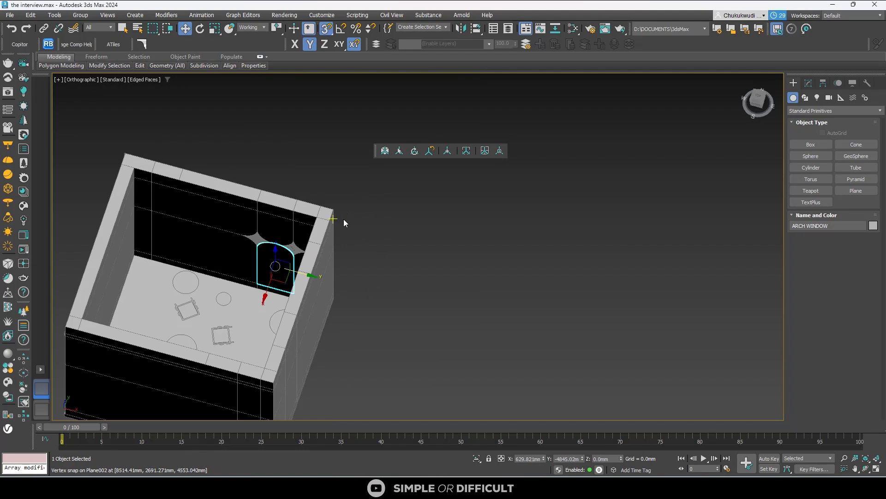
{"action": "left_click", "coordinate": [343, 219]}
{"action": "scroll", "coordinate": [200, 298], "scroll_direction": "up", "scroll_amount": 3}
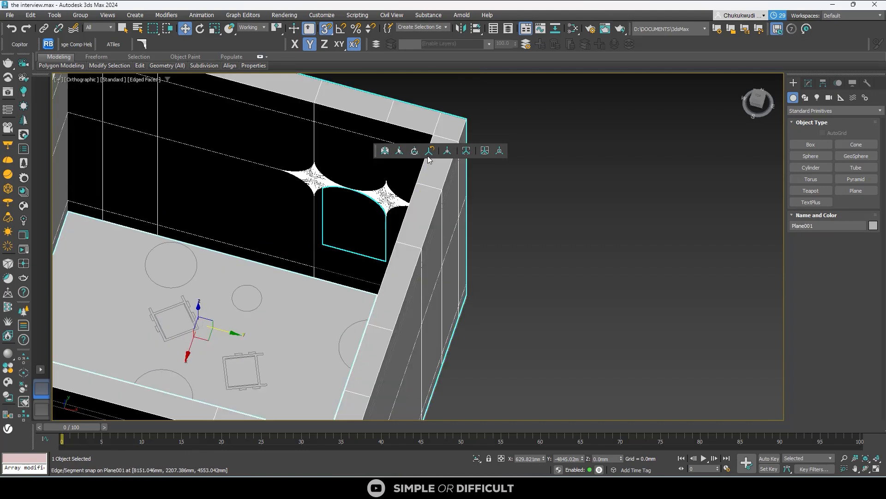
{"action": "scroll", "coordinate": [273, 226], "scroll_direction": "down", "scroll_amount": 4}
{"action": "middle_click_drag", "start_coordinate": [264, 266], "coordinate": [334, 268], "text": "alt"}
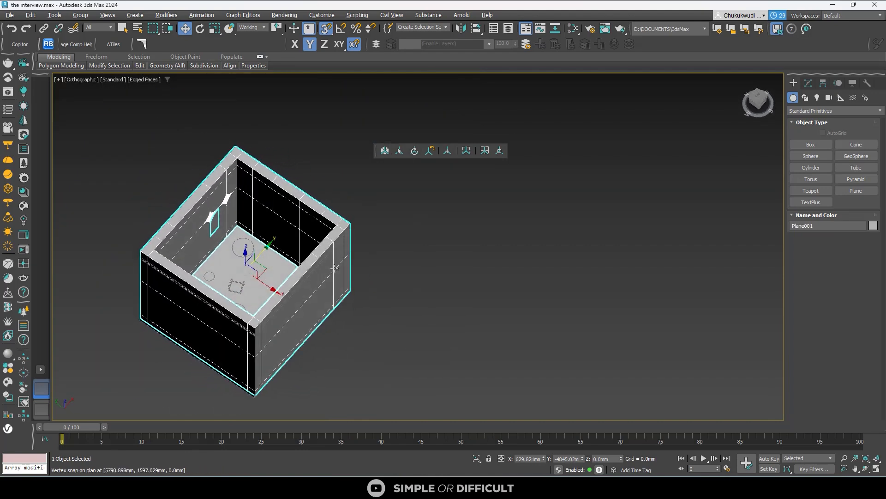
{"action": "scroll", "coordinate": [210, 201], "scroll_direction": "up", "scroll_amount": 5}
{"action": "left_click", "coordinate": [210, 208]}
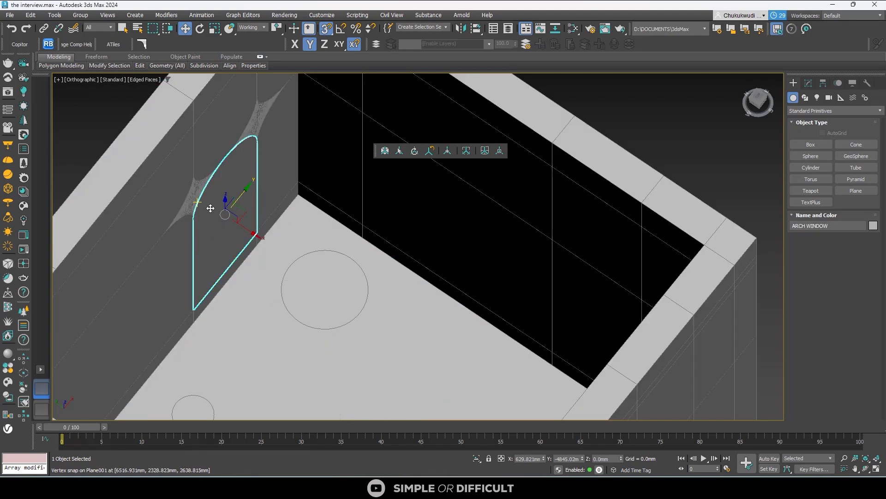
{"action": "scroll", "coordinate": [241, 206], "scroll_direction": "down", "scroll_amount": 7}
{"action": "scroll", "coordinate": [279, 232], "scroll_direction": "up", "scroll_amount": 5}
{"action": "middle_click_drag", "start_coordinate": [282, 234], "coordinate": [259, 226], "text": "alt"}
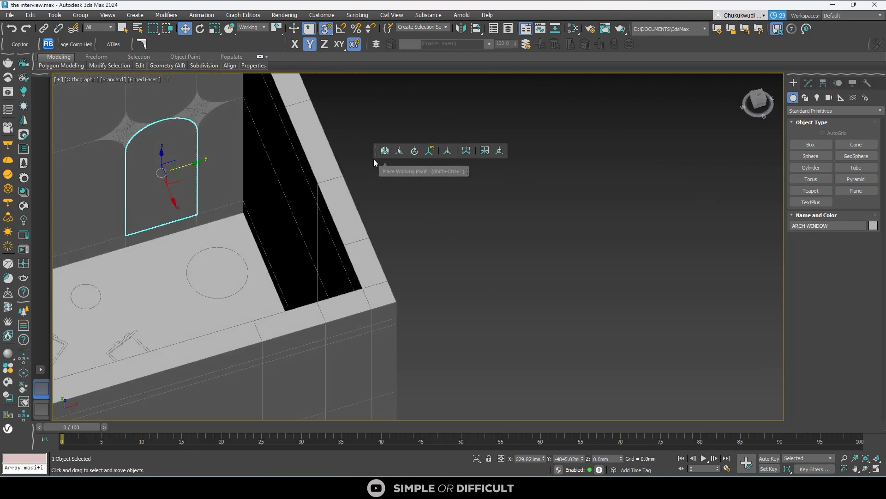
- Dock the floating pivot tools with the other toolbars and centre the ARCH WINDOW's own pivot to the object
{"action": "left_click_drag", "start_coordinate": [376, 151], "coordinate": [164, 47]}
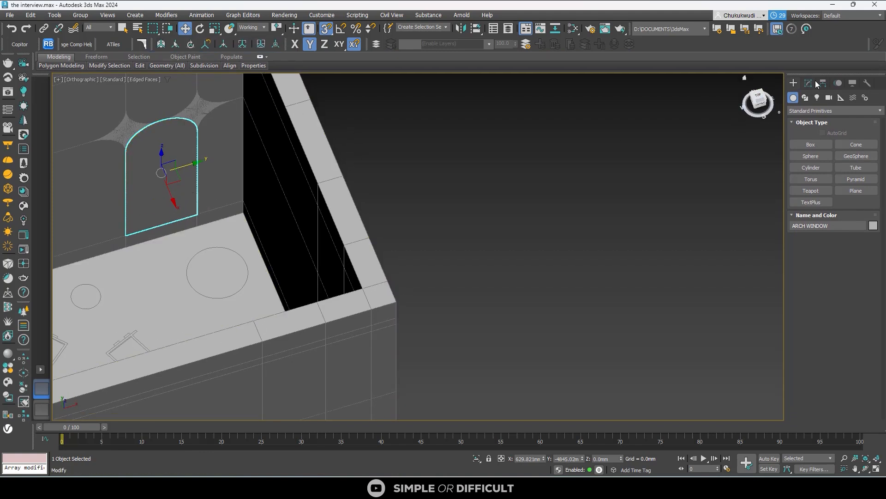
{"action": "left_click", "coordinate": [822, 83]}
{"action": "left_click", "coordinate": [830, 147]}
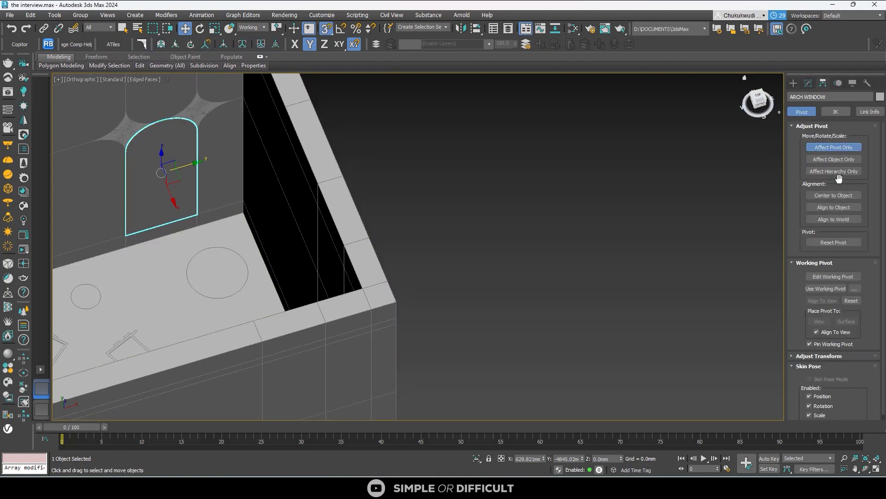
{"action": "left_click", "coordinate": [839, 195]}
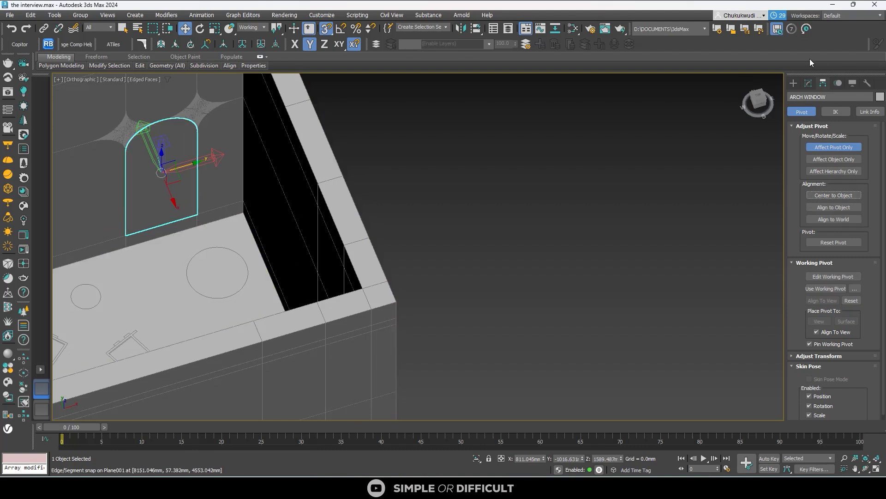
{"action": "left_click", "coordinate": [793, 84]}
- In the wireframe top view, turn snapping off and move the ARCH WINDOW along X into the wall thickness, near the outer face
{"action": "scroll", "coordinate": [175, 191], "scroll_direction": "down", "scroll_amount": 3}
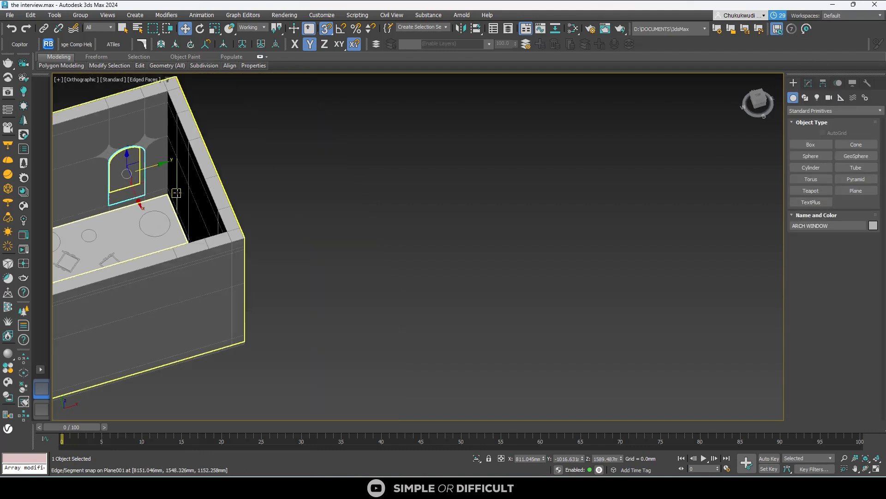
{"action": "key", "text": "t"}
{"action": "key", "text": "z"}
{"action": "scroll", "coordinate": [403, 224], "scroll_direction": "down", "scroll_amount": 5}
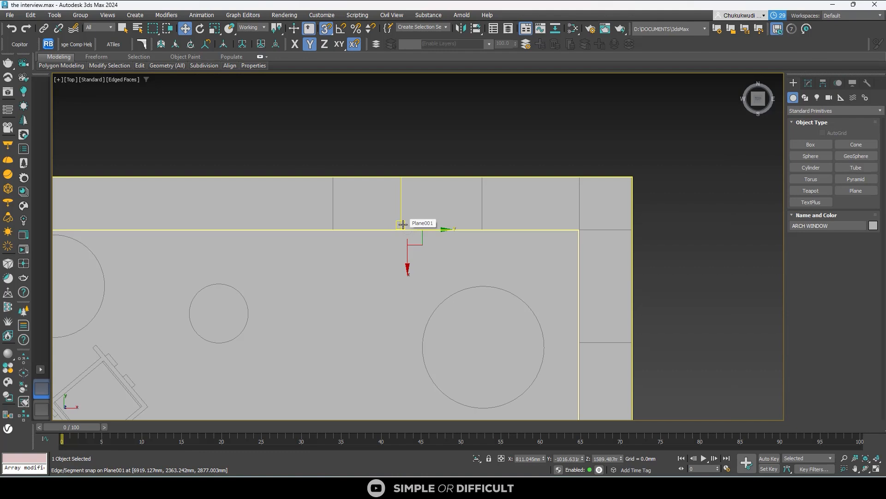
{"action": "key", "text": "F3"}
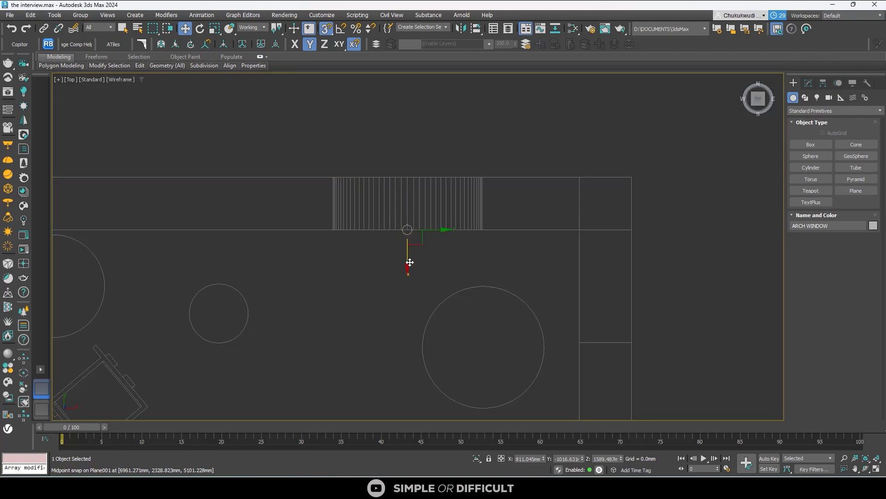
{"action": "key", "text": "s"}
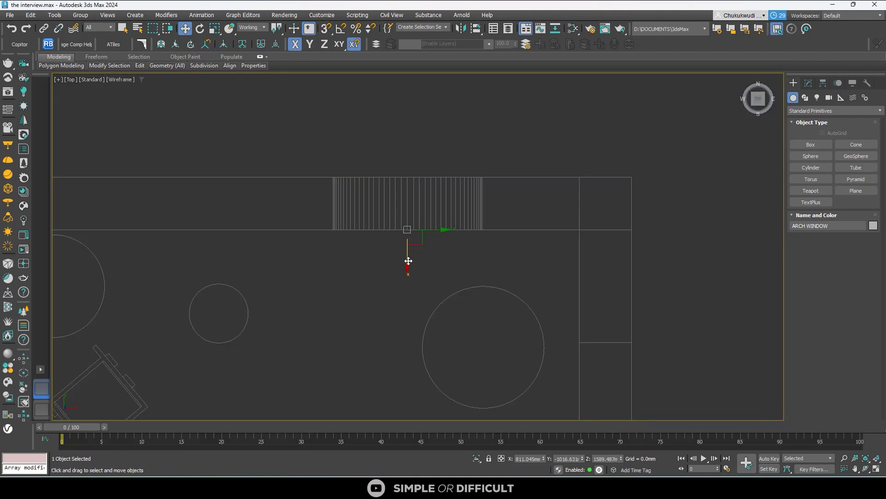
{"action": "left_click_drag", "start_coordinate": [408, 260], "coordinate": [390, 221]}
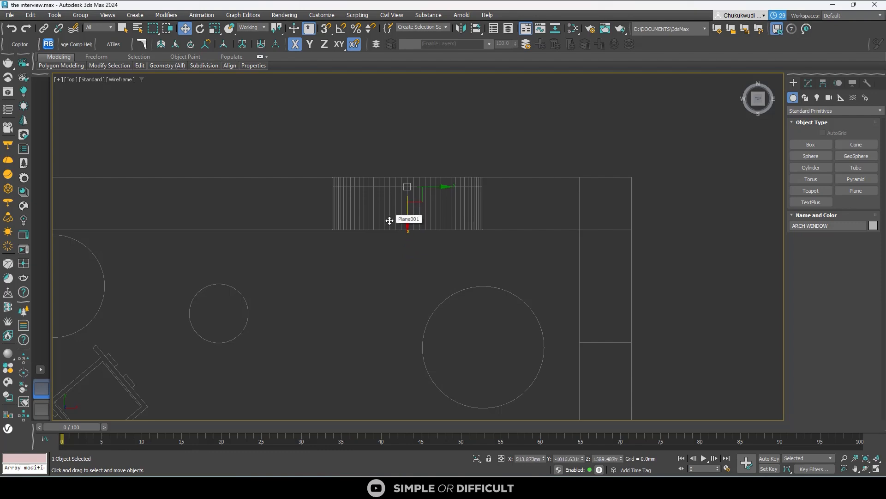
- View the room in perspective-like orthographic wireframe and isolate the ARCH WINDOW object
{"action": "scroll", "coordinate": [397, 240], "scroll_direction": "down", "scroll_amount": 5}
{"action": "middle_click_drag", "start_coordinate": [397, 240], "coordinate": [441, 212], "text": "alt"}
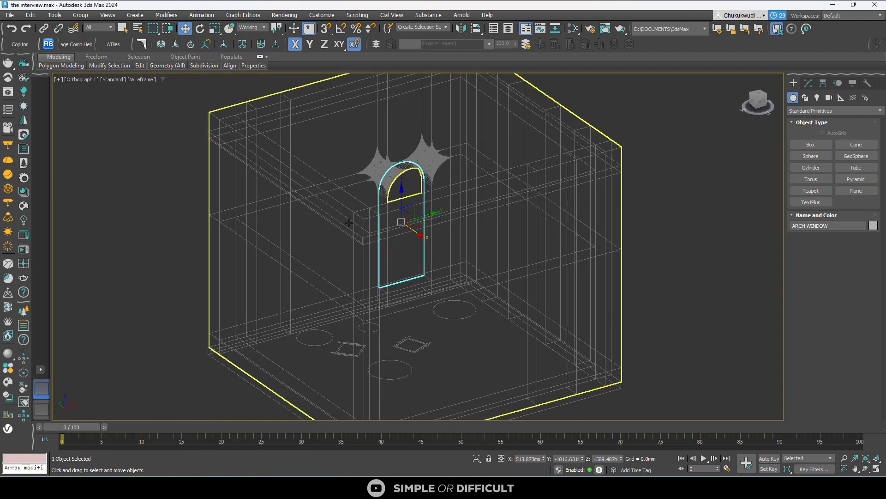
{"action": "left_click", "coordinate": [476, 458]}
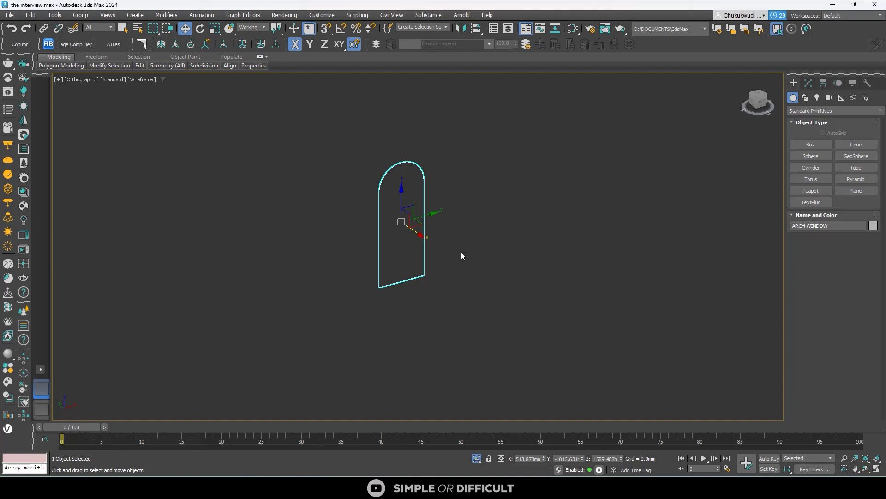
- In the front view, select the ARCH WINDOW's two vertical side edges and connect them with one horizontal edge
{"action": "left_click", "coordinate": [809, 83]}
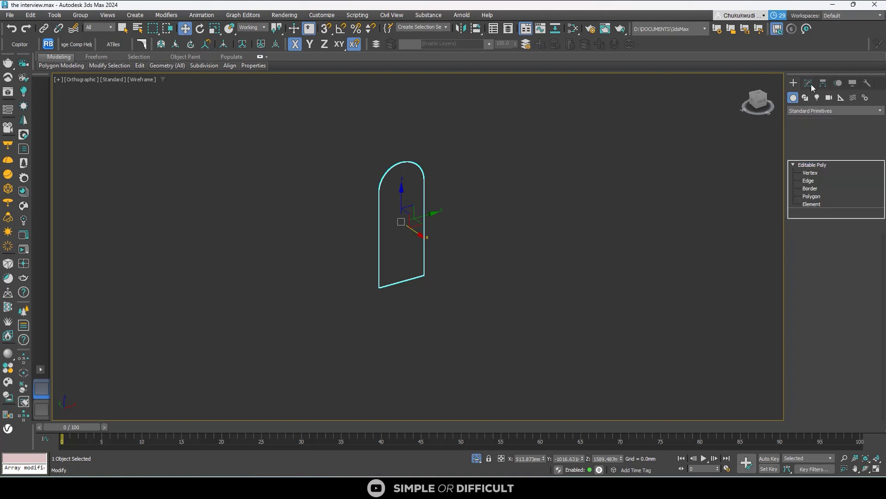
{"action": "left_click", "coordinate": [808, 181]}
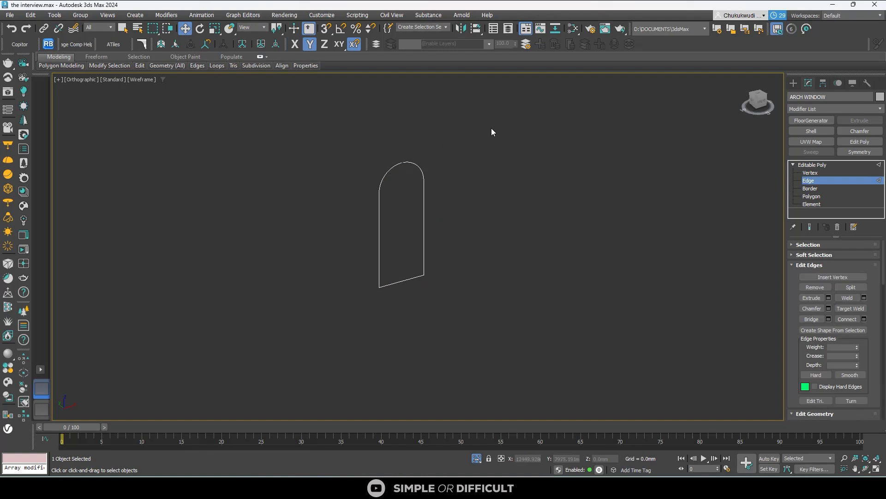
{"action": "left_click_drag", "start_coordinate": [492, 129], "coordinate": [323, 380]}
{"action": "left_click_drag", "start_coordinate": [237, 280], "coordinate": [238, 279]}
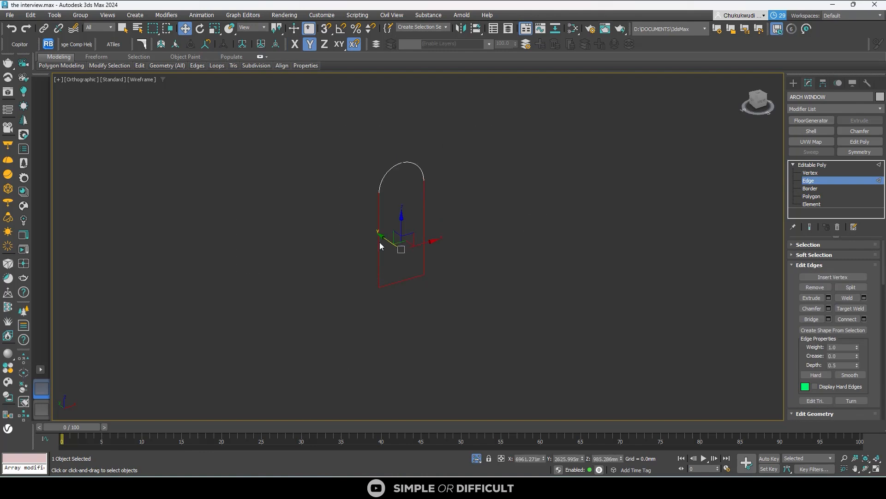
{"action": "left_click", "coordinate": [761, 102]}
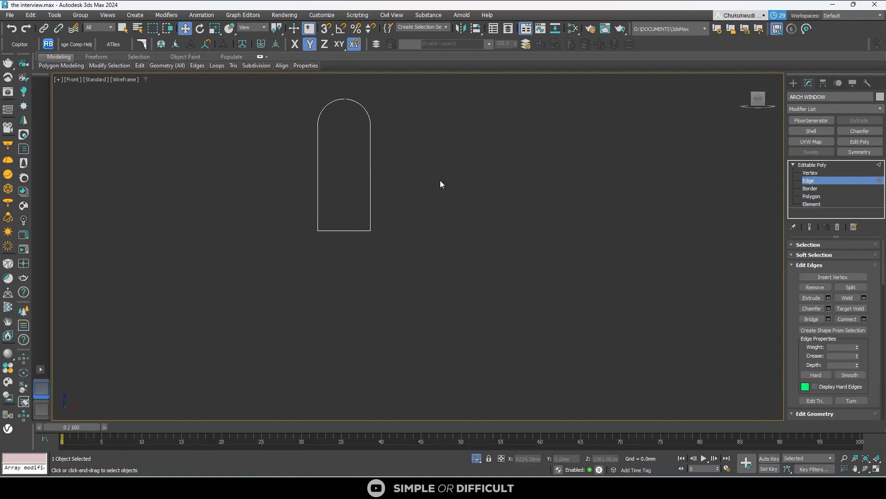
{"action": "left_click", "coordinate": [848, 319]}
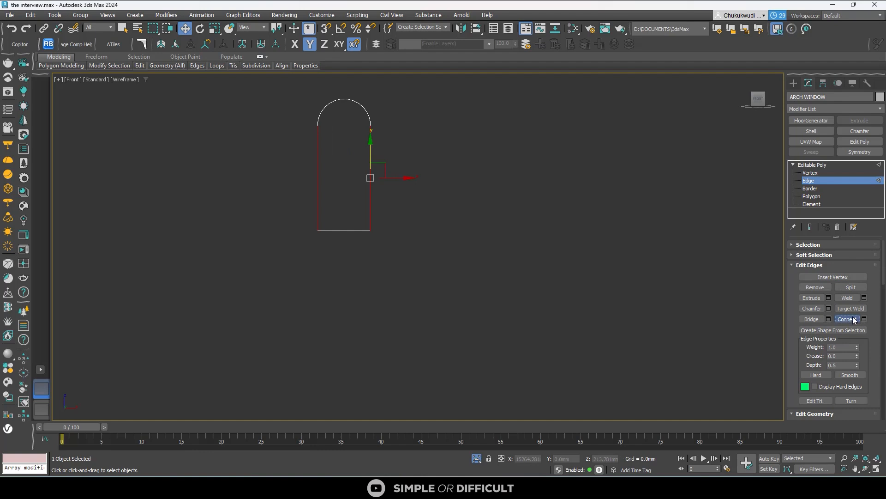
- Switch to Chrome and examine the reference photo for the height of the arched window's horizontal bar
{"action": "scroll", "coordinate": [353, 180], "scroll_direction": "up", "scroll_amount": 2}
{"action": "middle_click_drag", "start_coordinate": [352, 179], "coordinate": [348, 278]}
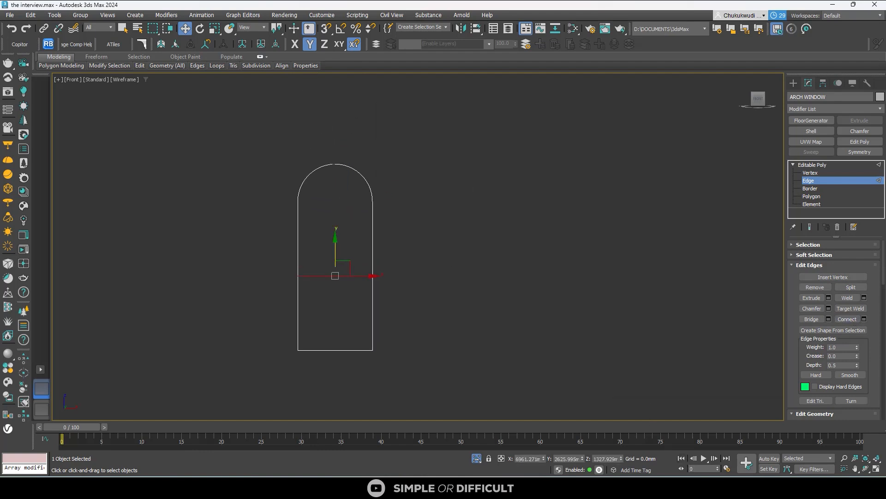
{"action": "left_click", "coordinate": [734, 459]}
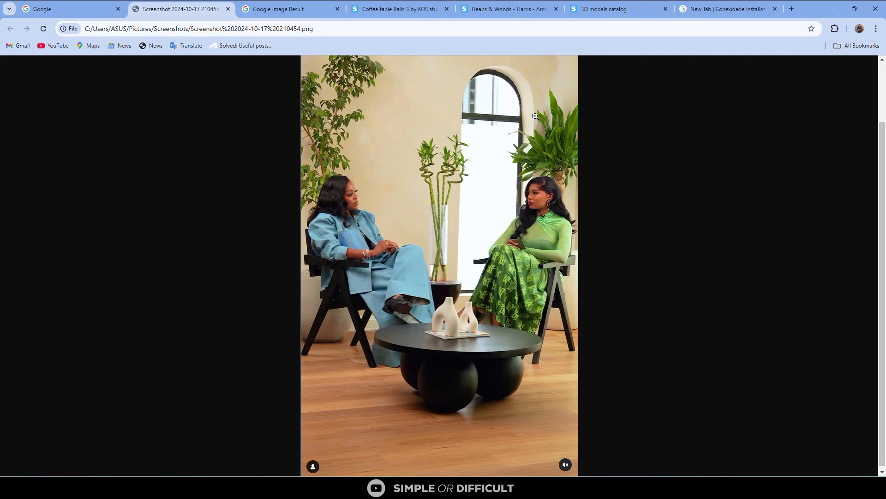
{"action": "left_click", "coordinate": [834, 12]}
- Raise the connecting horizontal edge along Y to just below the start of the arch, at a Z of about 2280 mm
{"action": "scroll", "coordinate": [350, 241], "scroll_direction": "up", "scroll_amount": 3}
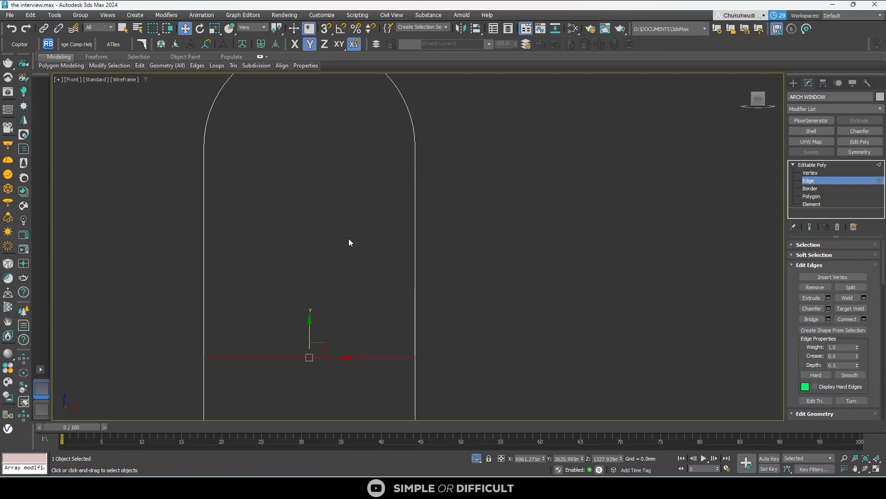
{"action": "scroll", "coordinate": [350, 241], "scroll_direction": "down", "scroll_amount": 3}
{"action": "left_click_drag", "start_coordinate": [335, 265], "coordinate": [336, 198]}
{"action": "scroll", "coordinate": [333, 220], "scroll_direction": "up", "scroll_amount": 3}
{"action": "scroll", "coordinate": [333, 221], "scroll_direction": "up", "scroll_amount": 2}
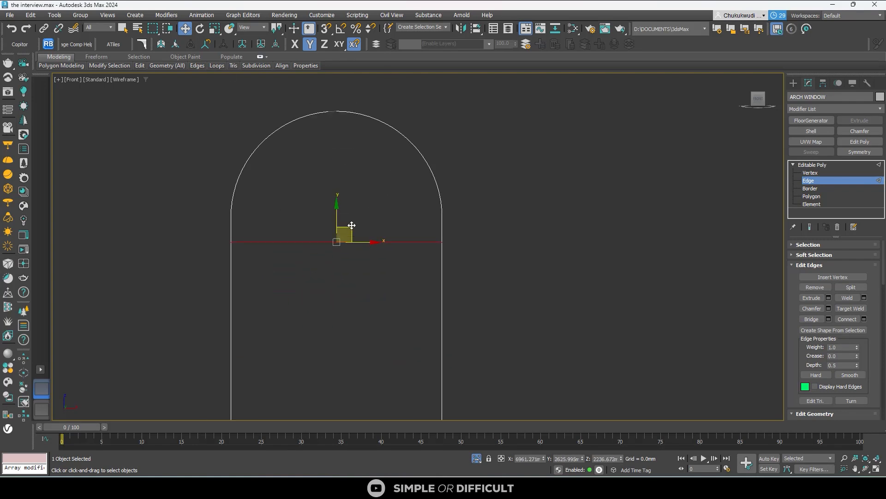
{"action": "left_click_drag", "start_coordinate": [338, 211], "coordinate": [337, 203]}
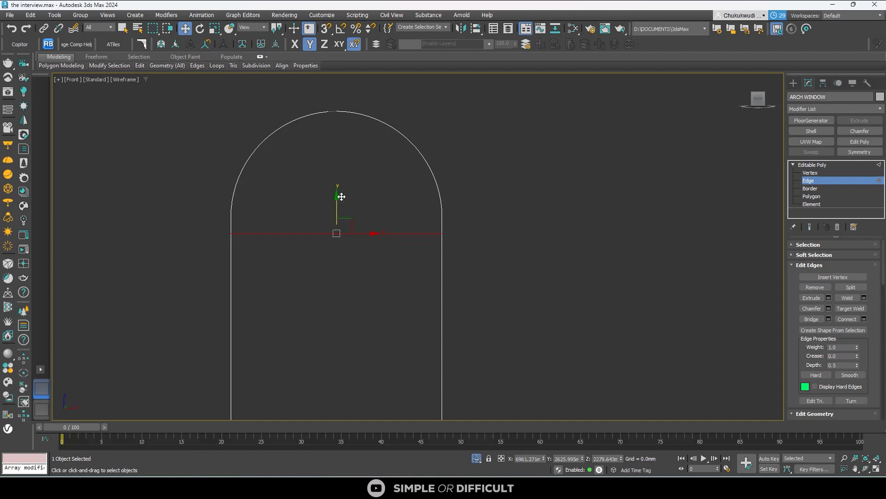
- Compare the bar's height with the reference photo in Chrome, then leave edge editing and check the window in shaded view
{"action": "mouse_move", "coordinate": [695, 488]}
{"action": "mouse_move", "coordinate": [728, 449]}
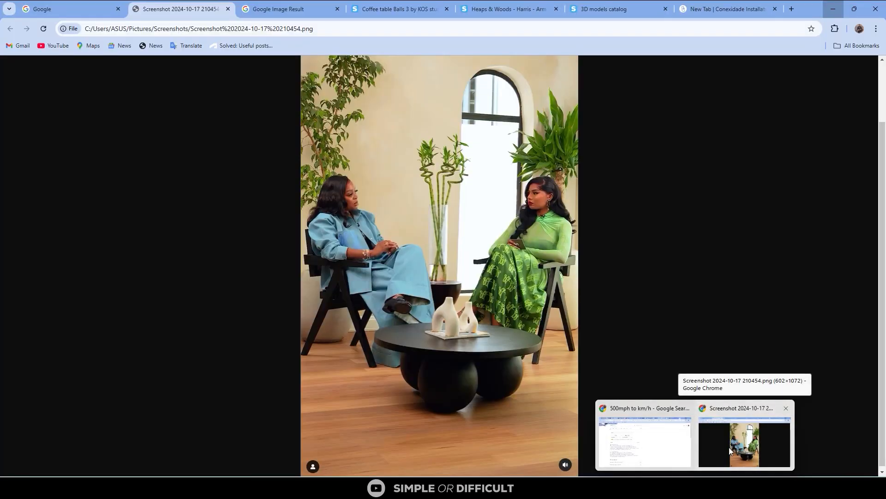
{"action": "scroll", "coordinate": [405, 228], "scroll_direction": "down", "scroll_amount": 2}
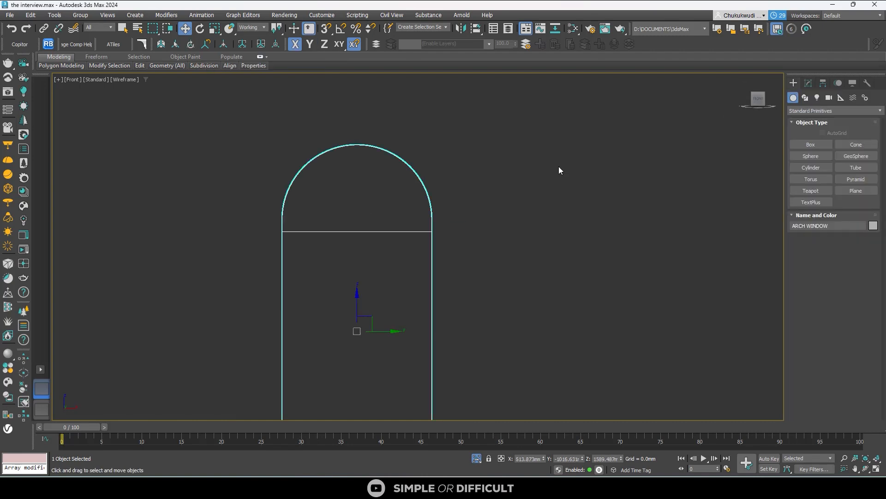
{"action": "scroll", "coordinate": [360, 196], "scroll_direction": "down", "scroll_amount": 2}
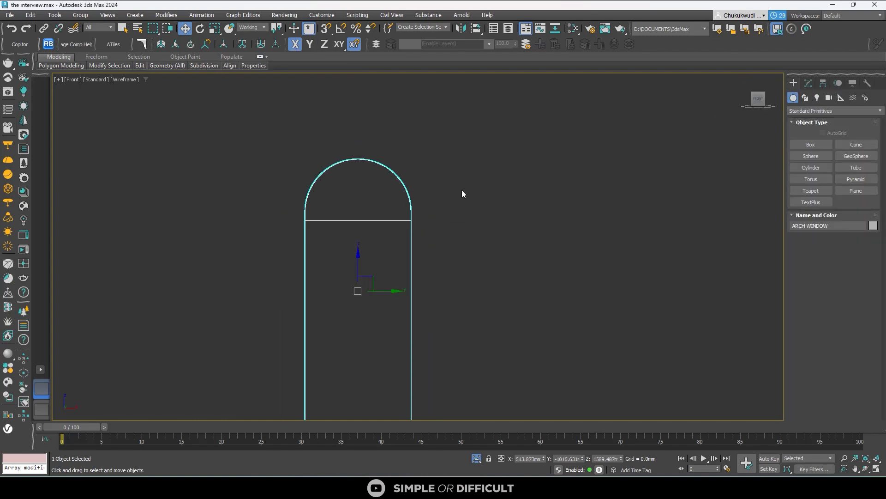
{"action": "key", "text": "F3"}
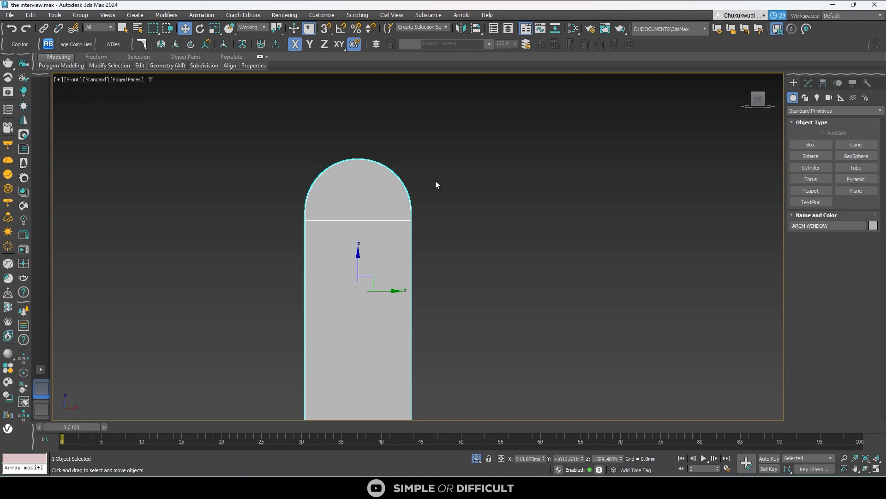
{"action": "key", "text": "F3"}
- Select all edges of the ARCH WINDOW and create a linear shape from them
{"action": "key", "text": "2"}
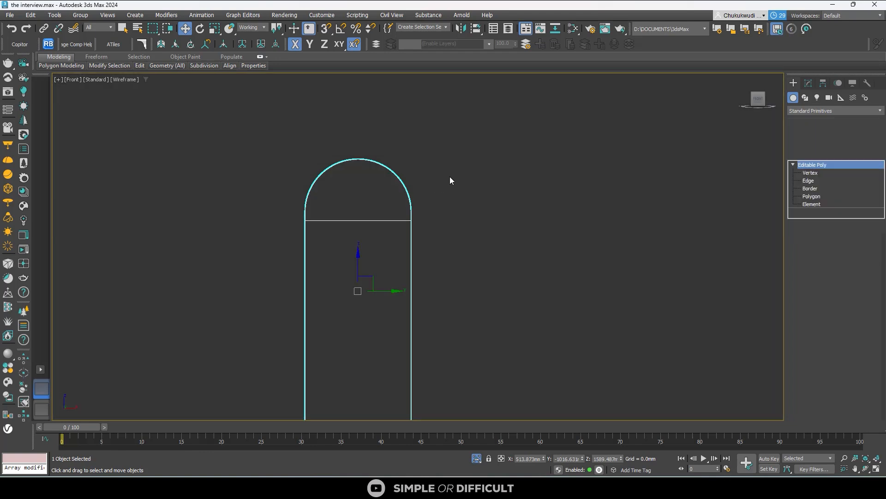
{"action": "scroll", "coordinate": [451, 153], "scroll_direction": "down", "scroll_amount": 2}
{"action": "left_click_drag", "start_coordinate": [348, 333], "coordinate": [347, 332]}
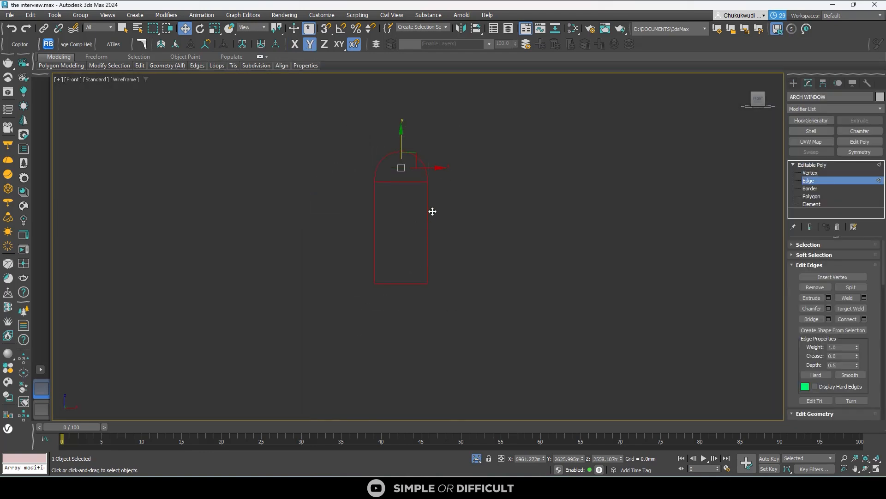
{"action": "left_click", "coordinate": [830, 330]}
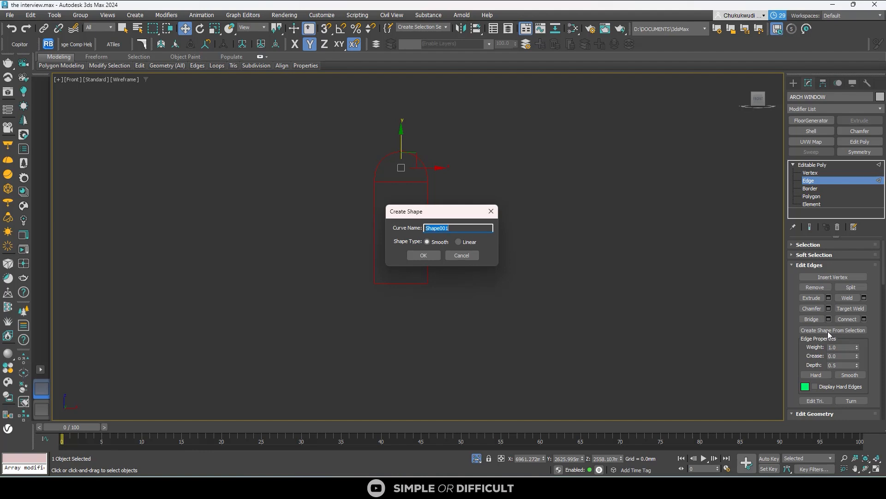
{"action": "left_click", "coordinate": [468, 242]}
{"action": "left_click", "coordinate": [424, 256]}
{"action": "left_click", "coordinate": [422, 253]}
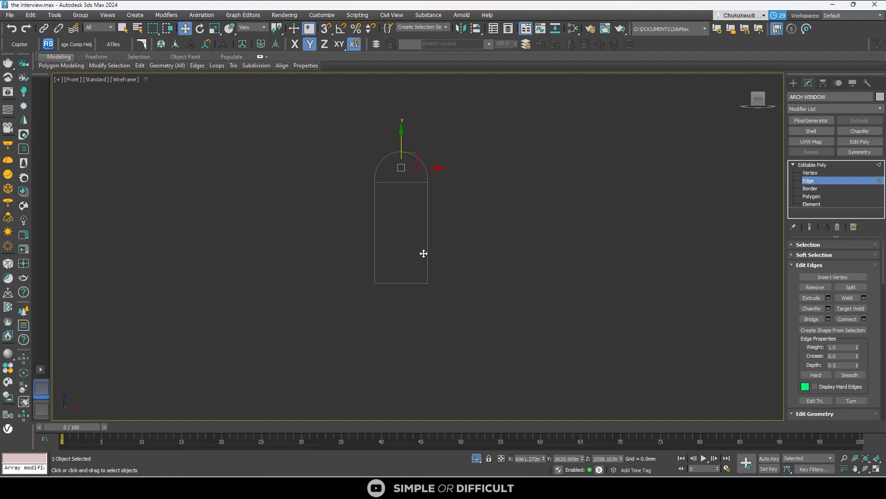
- Leave edge editing on the ARCH WINDOW and select the linear shape extracted from its edges
{"action": "left_click", "coordinate": [793, 84]}
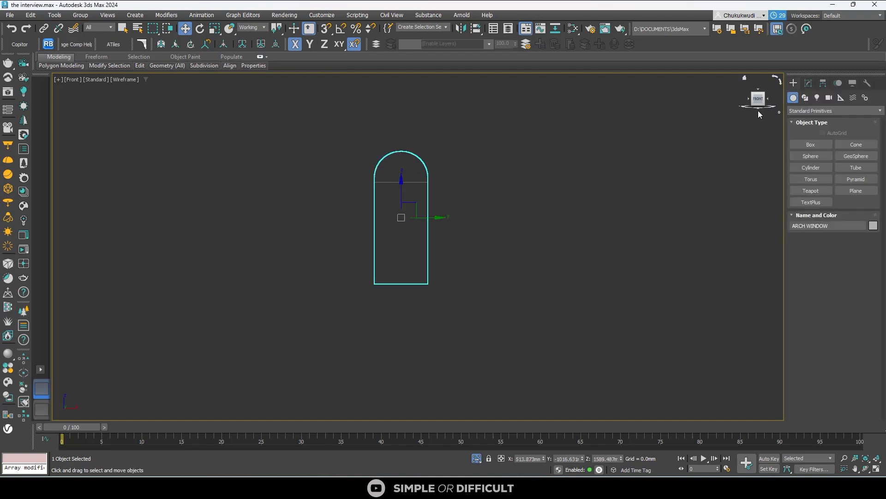
{"action": "scroll", "coordinate": [353, 254], "scroll_direction": "up", "scroll_amount": 2}
{"action": "middle_click_drag", "start_coordinate": [354, 254], "coordinate": [408, 297], "text": "alt"}
{"action": "left_click", "coordinate": [499, 188]}
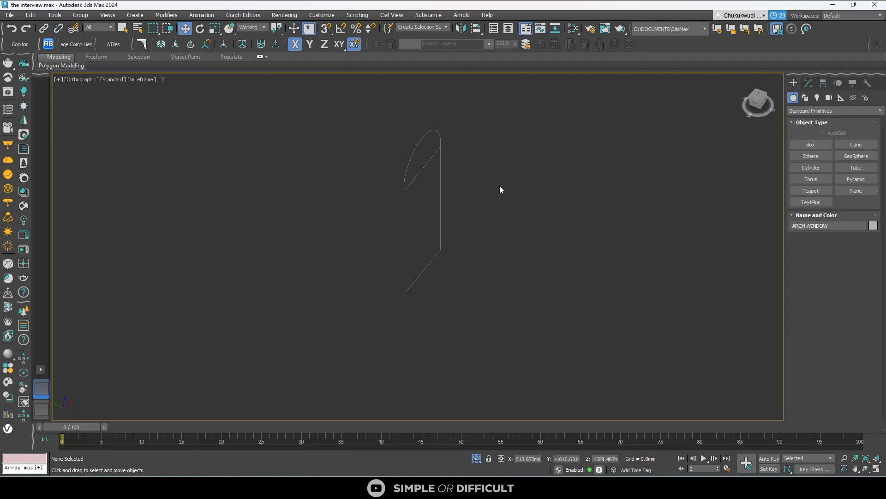
{"action": "left_click", "coordinate": [440, 150]}
{"action": "scroll", "coordinate": [458, 200], "scroll_direction": "up", "scroll_amount": 3}
{"action": "scroll", "coordinate": [462, 215], "scroll_direction": "down", "scroll_amount": 2}
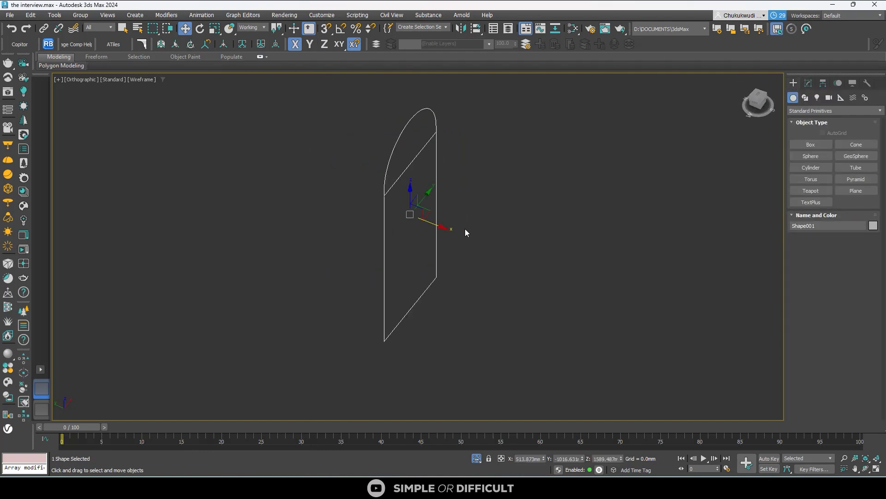
{"action": "middle_click_drag", "start_coordinate": [465, 229], "coordinate": [406, 186], "text": "alt"}
{"action": "left_click", "coordinate": [758, 98]}
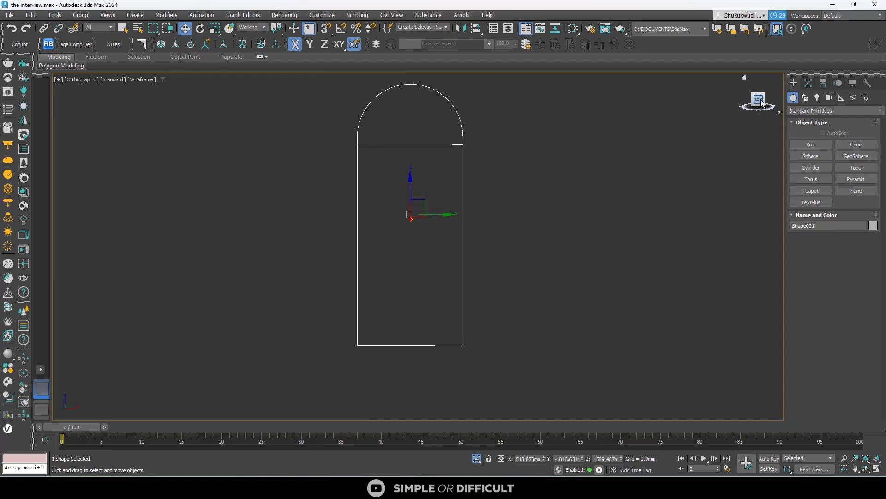
- Apply a Sweep modifier to the extracted arched window shape
{"action": "scroll", "coordinate": [404, 143], "scroll_direction": "up", "scroll_amount": 2}
{"action": "scroll", "coordinate": [405, 142], "scroll_direction": "up", "scroll_amount": 2}
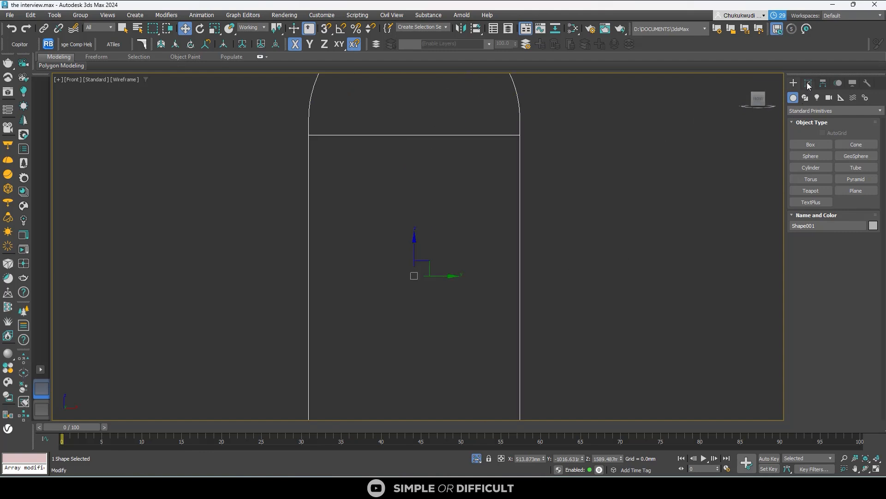
{"action": "scroll", "coordinate": [504, 277], "scroll_direction": "down", "scroll_amount": 2}
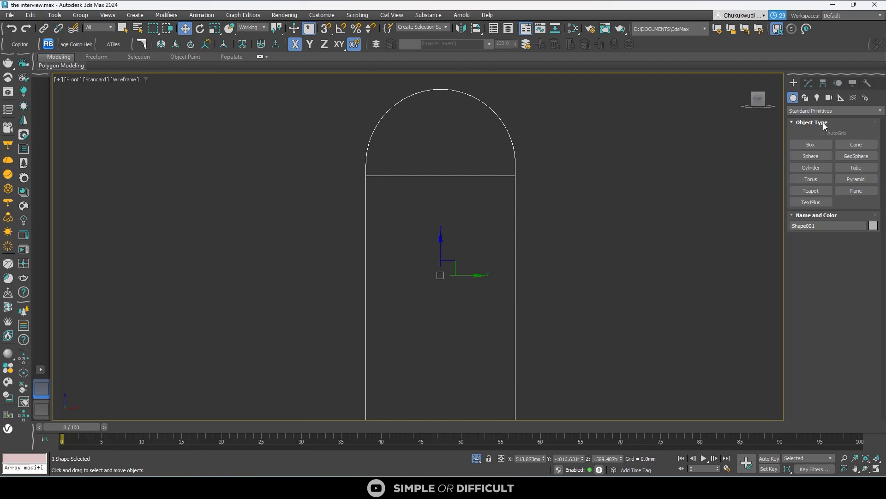
{"action": "left_click", "coordinate": [808, 83]}
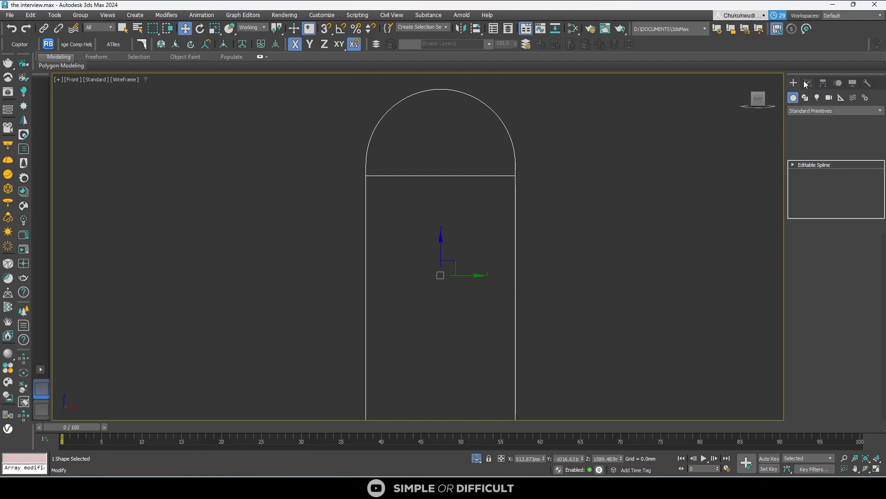
{"action": "left_click", "coordinate": [819, 152]}
{"action": "scroll", "coordinate": [502, 109], "scroll_direction": "up", "scroll_amount": 6}
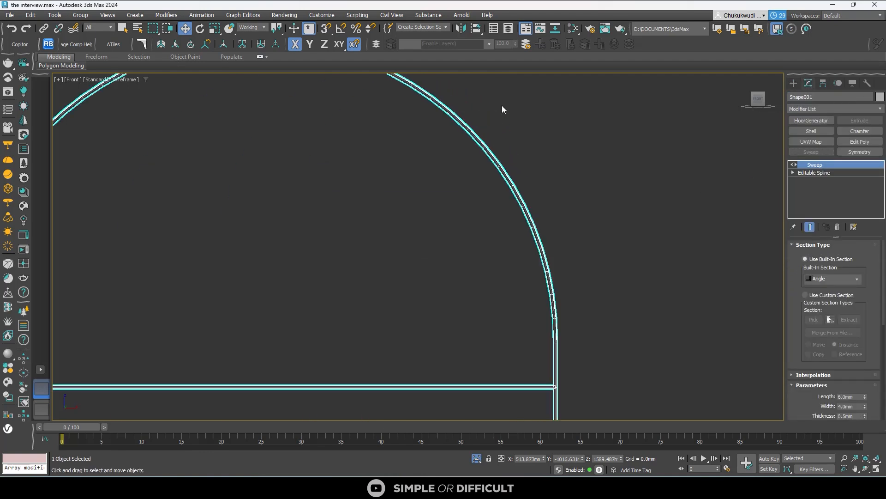
{"action": "scroll", "coordinate": [462, 193], "scroll_direction": "down", "scroll_amount": 6}
{"action": "middle_click_drag", "start_coordinate": [462, 193], "coordinate": [434, 253], "text": "alt"}
{"action": "scroll", "coordinate": [434, 253], "scroll_direction": "up", "scroll_amount": 8}
{"action": "scroll", "coordinate": [351, 365], "scroll_direction": "up", "scroll_amount": 5}
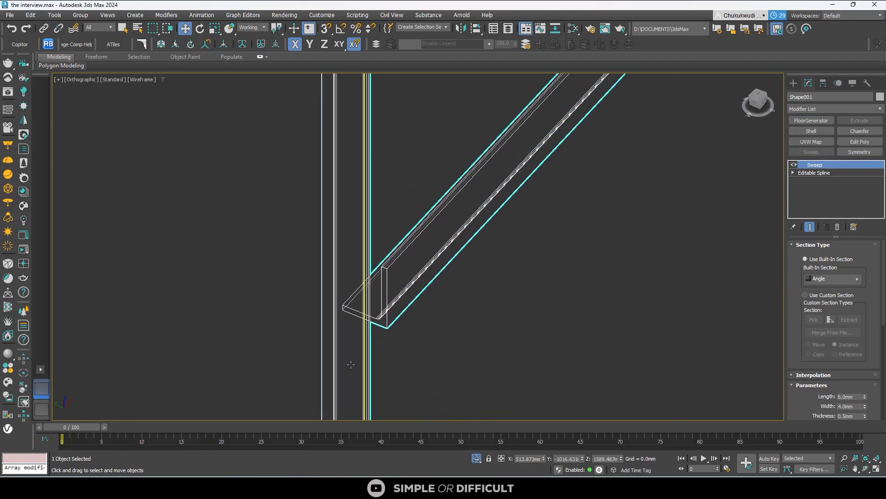
- Change the Sweep's built-in section from Angle to Bar
{"action": "left_click", "coordinate": [830, 278]}
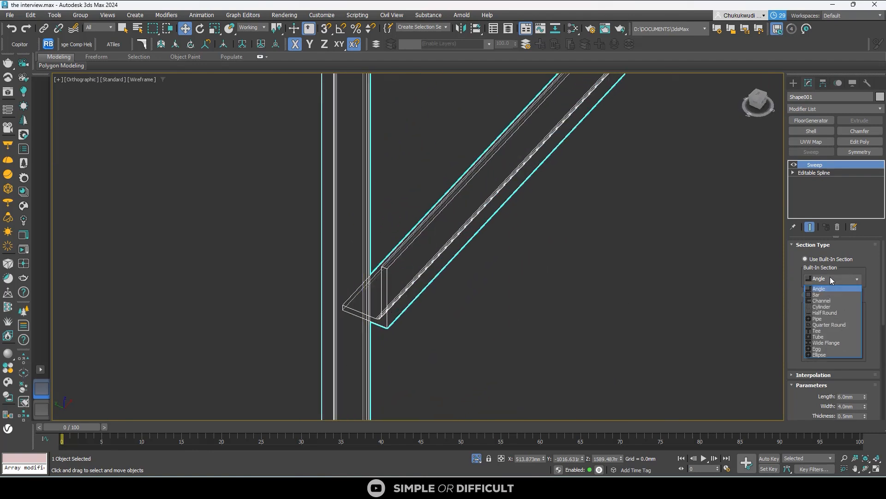
{"action": "left_click", "coordinate": [831, 295]}
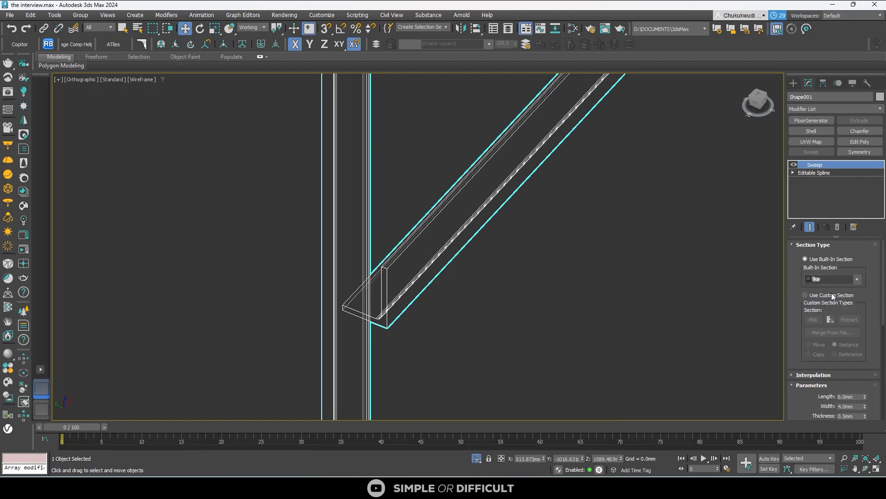
{"action": "scroll", "coordinate": [456, 288], "scroll_direction": "down", "scroll_amount": 5}
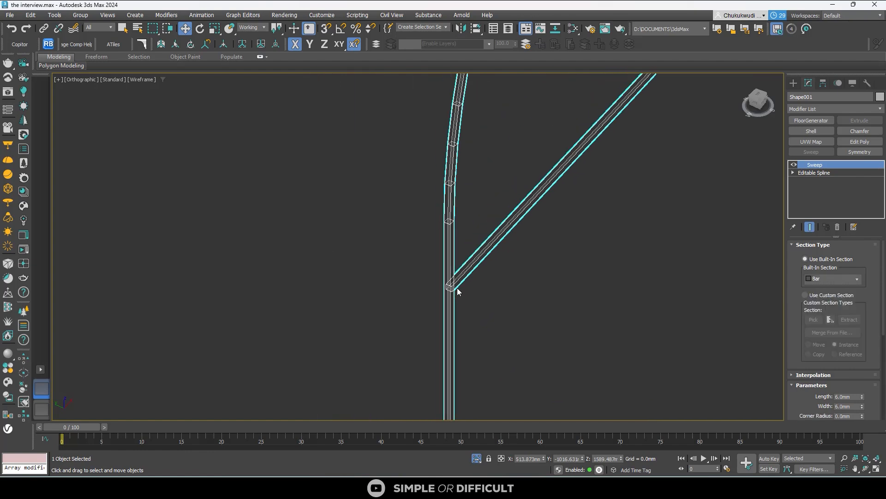
- Examine the swept frame from the front, checking the horizontal bar's joint with the side and the crown of the arch
{"action": "left_click", "coordinate": [764, 103]}
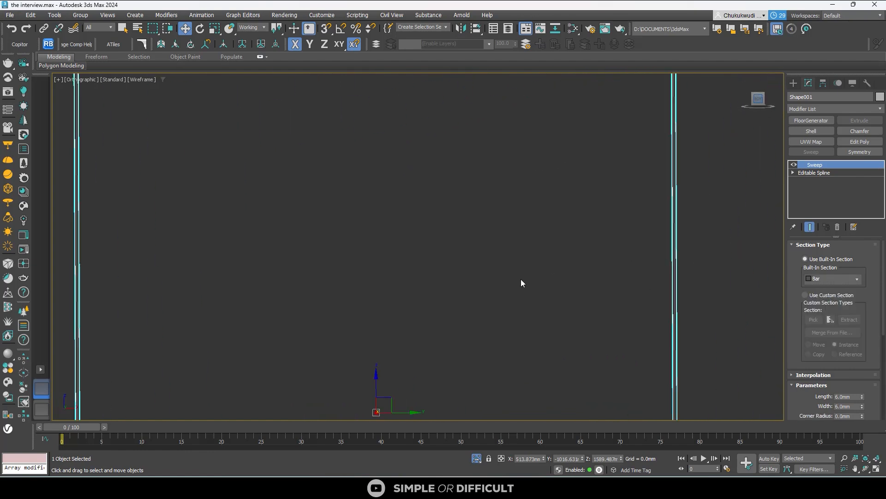
{"action": "scroll", "coordinate": [438, 240], "scroll_direction": "up", "scroll_amount": 5}
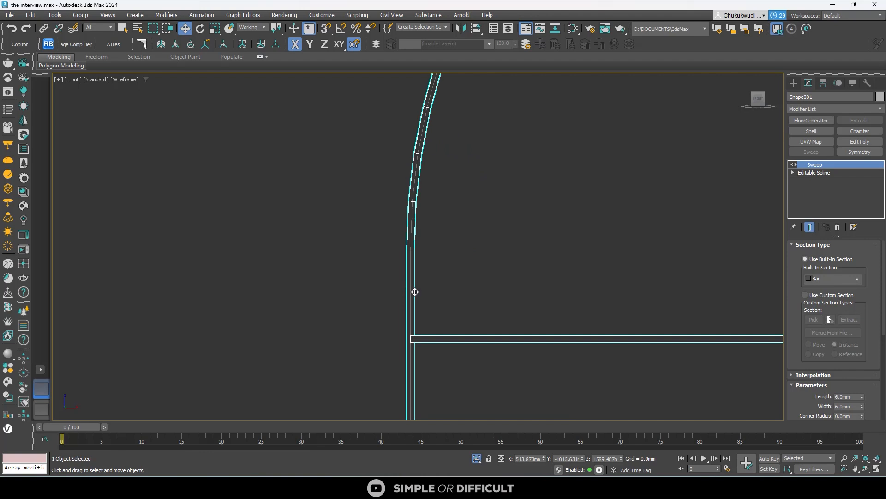
{"action": "scroll", "coordinate": [415, 292], "scroll_direction": "up", "scroll_amount": 2}
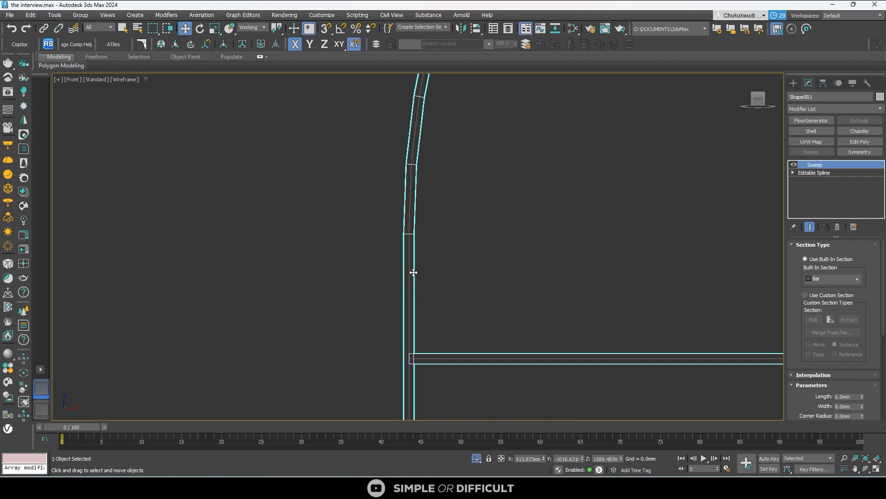
{"action": "scroll", "coordinate": [485, 317], "scroll_direction": "down", "scroll_amount": 7}
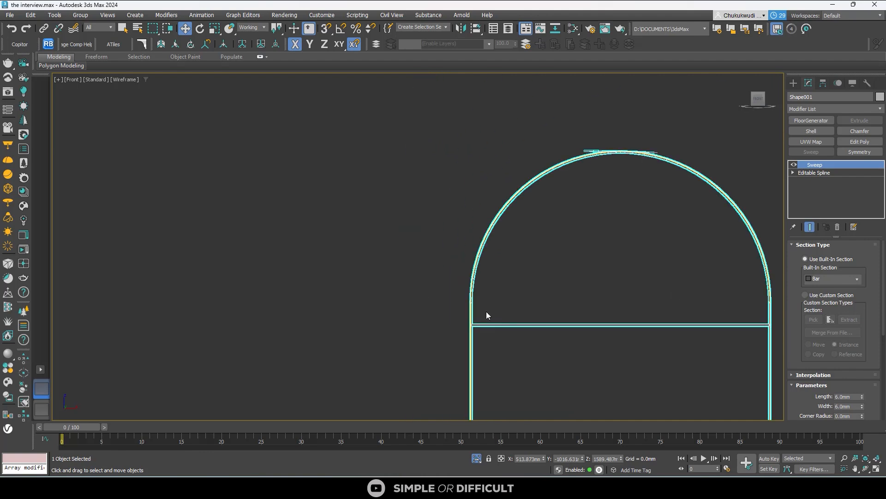
{"action": "scroll", "coordinate": [486, 311], "scroll_direction": "up", "scroll_amount": 8}
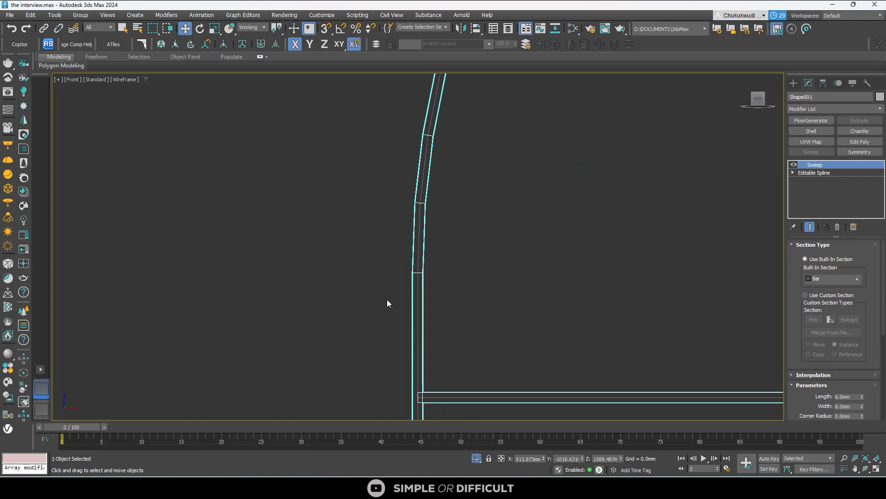
{"action": "scroll", "coordinate": [387, 303], "scroll_direction": "down", "scroll_amount": 6}
{"action": "scroll", "coordinate": [545, 111], "scroll_direction": "up", "scroll_amount": 6}
{"action": "scroll", "coordinate": [545, 109], "scroll_direction": "up", "scroll_amount": 5}
{"action": "middle_click_drag", "start_coordinate": [545, 110], "coordinate": [460, 301]}
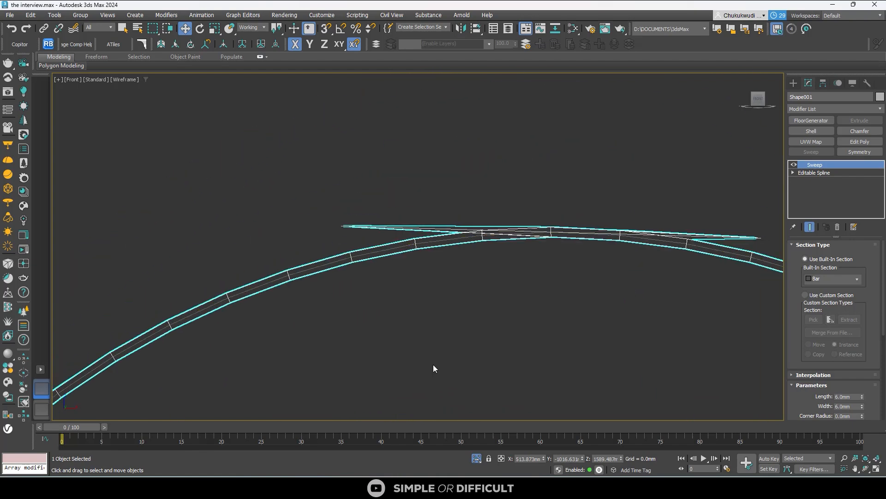
{"action": "scroll", "coordinate": [573, 246], "scroll_direction": "up", "scroll_amount": 2}
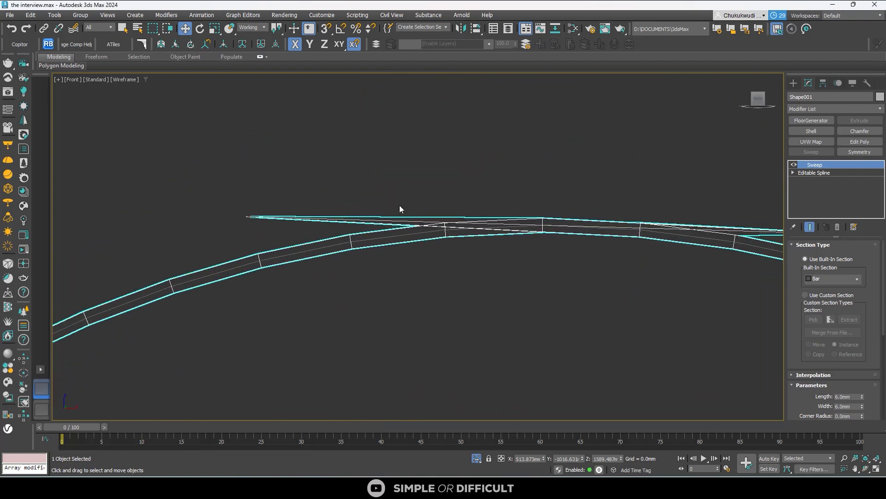
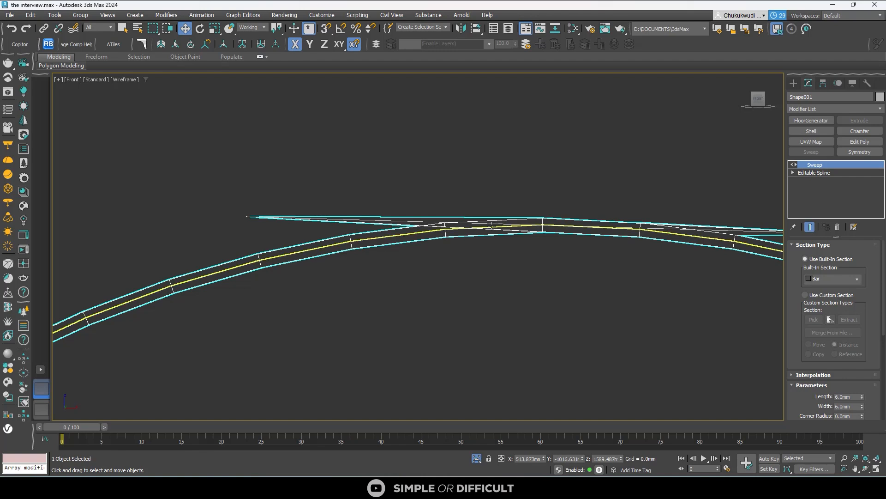
- Try the Sweep's pivot alignment corner points and settle on the bottom-right one for the arched frame
{"action": "scroll", "coordinate": [472, 229], "scroll_direction": "down", "scroll_amount": 3}
{"action": "scroll", "coordinate": [513, 203], "scroll_direction": "down", "scroll_amount": 8}
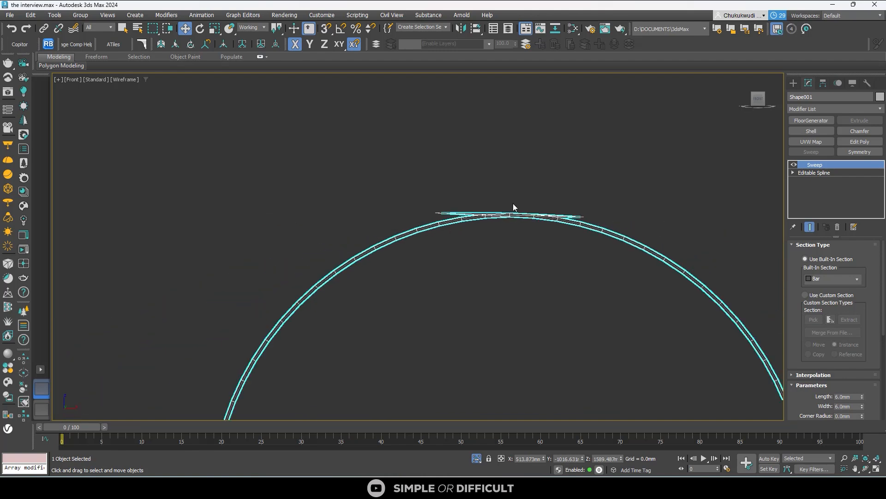
{"action": "scroll", "coordinate": [445, 293], "scroll_direction": "up", "scroll_amount": 6}
{"action": "scroll", "coordinate": [320, 248], "scroll_direction": "up", "scroll_amount": 5}
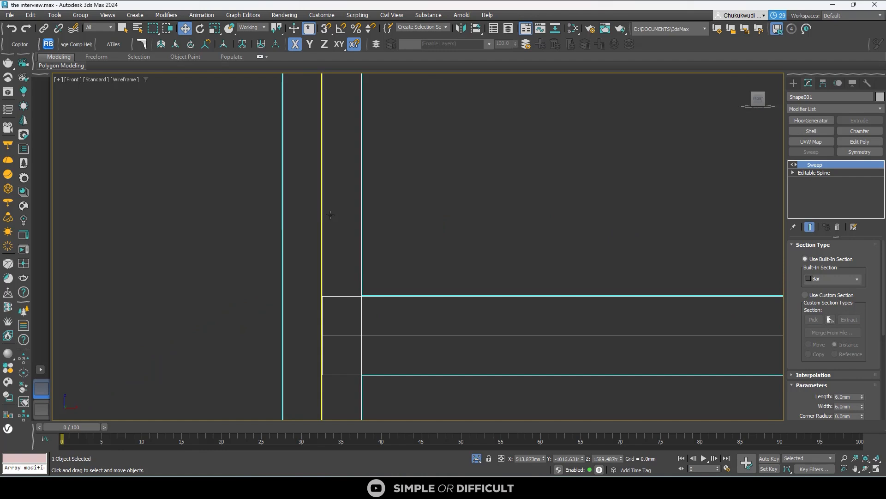
{"action": "scroll", "coordinate": [861, 369], "scroll_direction": "down", "scroll_amount": 8}
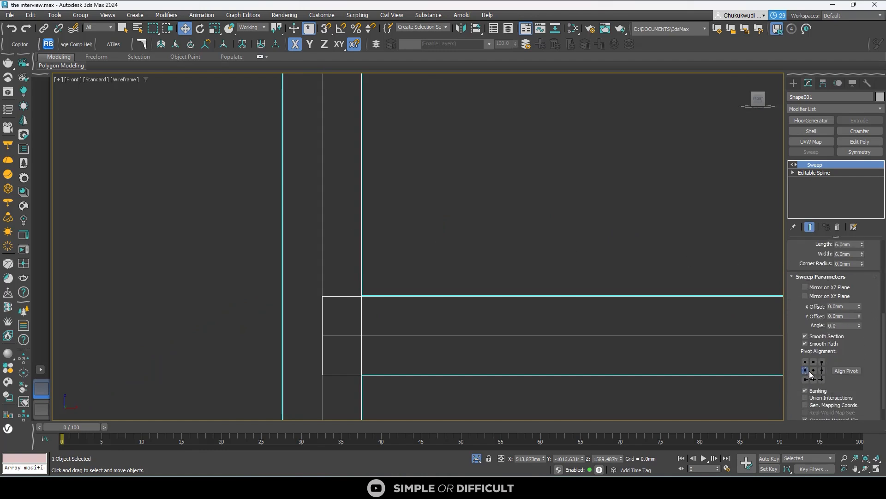
{"action": "left_click", "coordinate": [806, 363]}
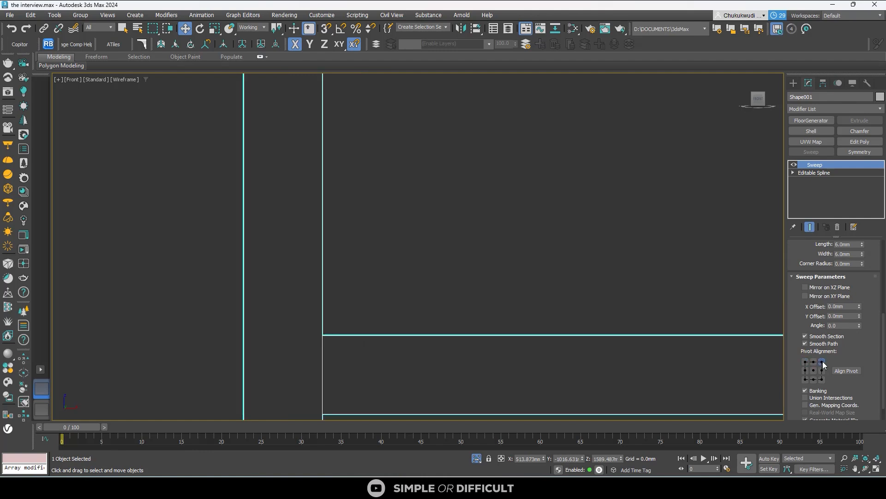
{"action": "left_click", "coordinate": [822, 362]}
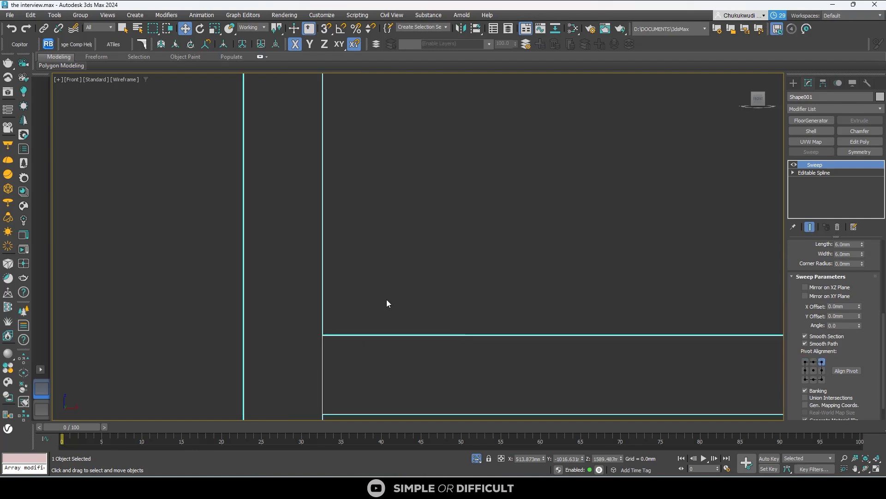
{"action": "left_click", "coordinate": [822, 379]}
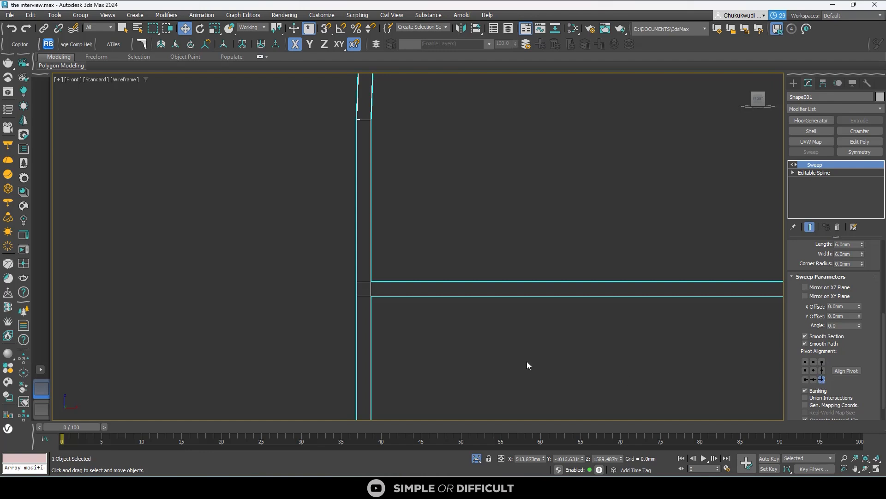
- Reselect the swept frame and set its bar section length to 25 mm
{"action": "scroll", "coordinate": [359, 260], "scroll_direction": "down", "scroll_amount": 3}
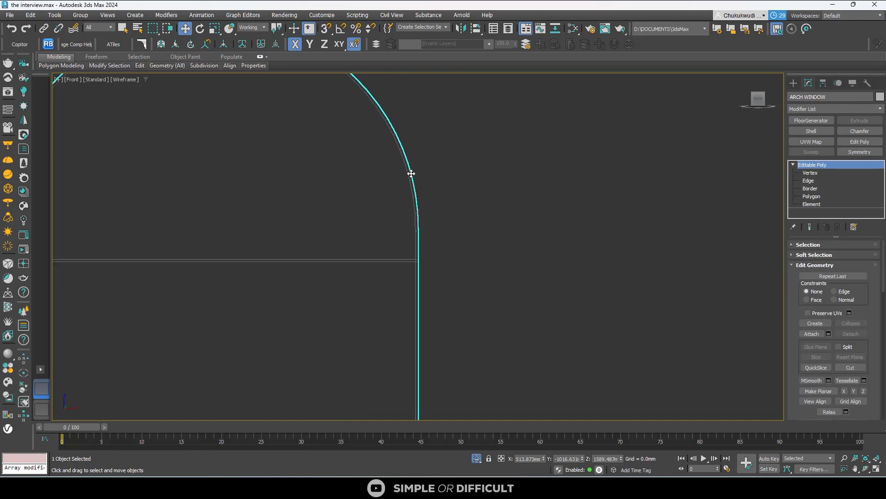
{"action": "scroll", "coordinate": [412, 174], "scroll_direction": "down", "scroll_amount": 3}
{"action": "scroll", "coordinate": [198, 215], "scroll_direction": "up", "scroll_amount": 5}
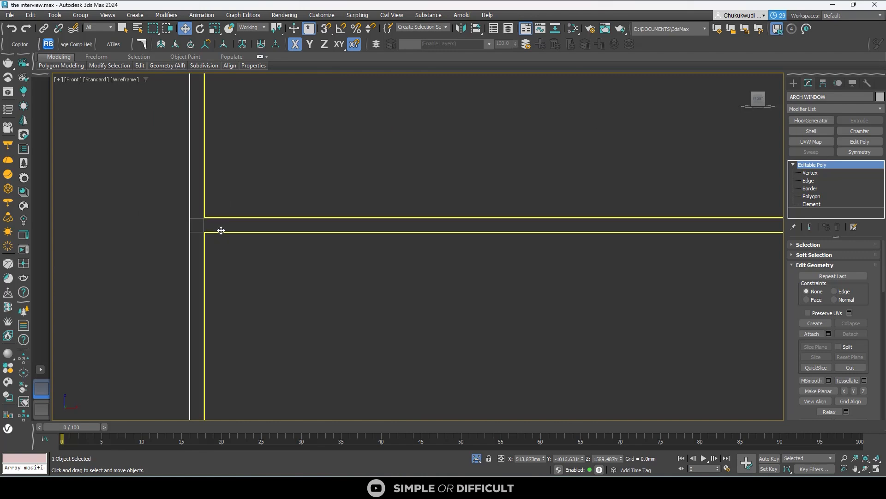
{"action": "left_click", "coordinate": [221, 231]}
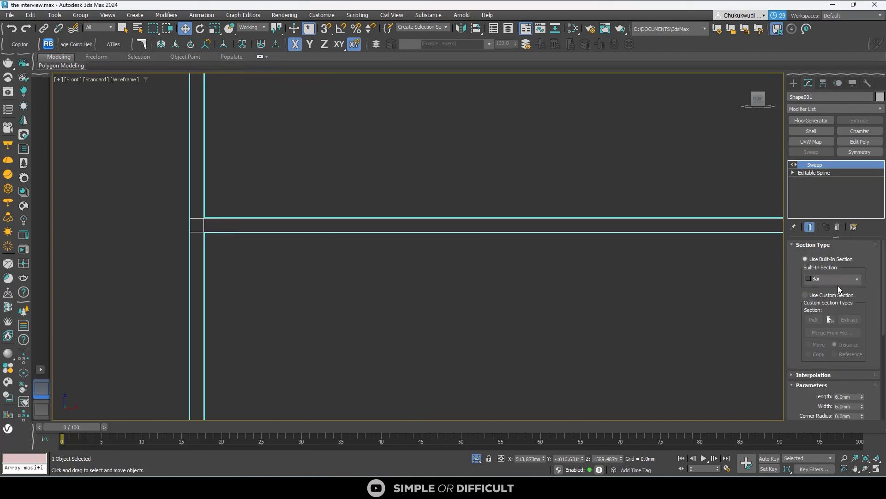
{"action": "scroll", "coordinate": [868, 323], "scroll_direction": "down", "scroll_amount": 2}
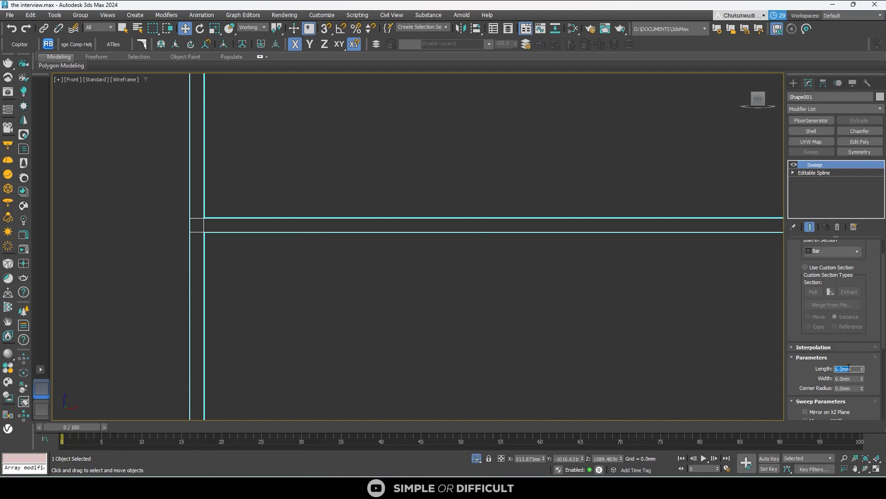
{"action": "type", "text": "25"}
{"action": "key", "text": "Return"}
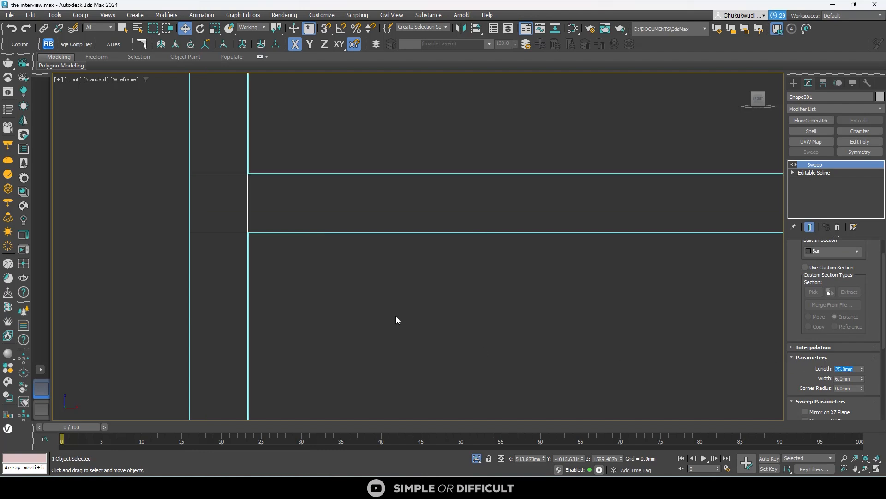
- Set the bar section width of the swept frame to 25 mm
{"action": "scroll", "coordinate": [396, 318], "scroll_direction": "down", "scroll_amount": 6}
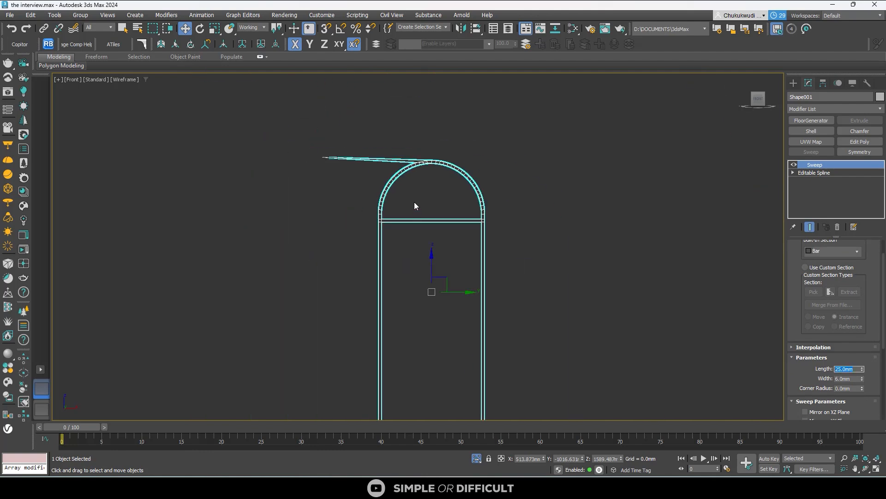
{"action": "scroll", "coordinate": [414, 206], "scroll_direction": "down", "scroll_amount": 3}
{"action": "scroll", "coordinate": [399, 313], "scroll_direction": "up", "scroll_amount": 9}
{"action": "left_click", "coordinate": [849, 380]}
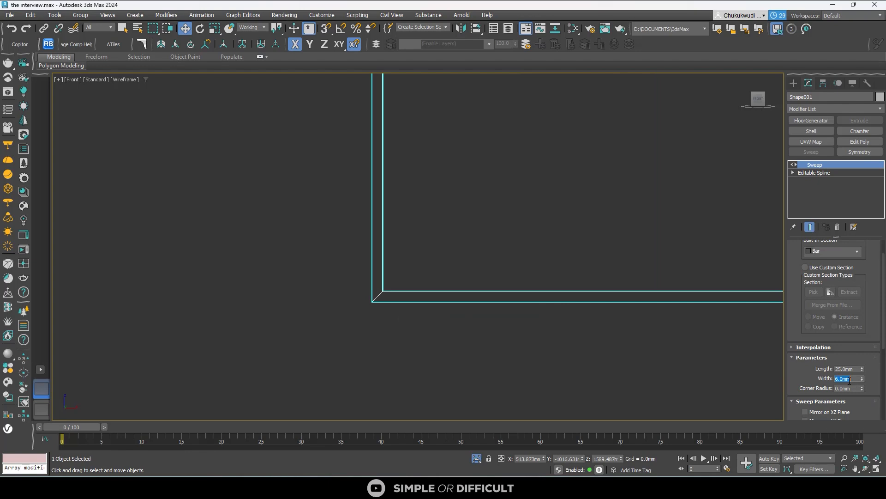
{"action": "type", "text": "25"}
{"action": "key", "text": "Return"}
- Examine the thickened frame from angled views, checking the arch crown and the horizontal crossbar
{"action": "scroll", "coordinate": [468, 270], "scroll_direction": "down", "scroll_amount": 2}
{"action": "middle_click_drag", "start_coordinate": [468, 271], "coordinate": [505, 301], "text": "alt"}
{"action": "scroll", "coordinate": [505, 300], "scroll_direction": "down", "scroll_amount": 7}
{"action": "scroll", "coordinate": [501, 106], "scroll_direction": "up", "scroll_amount": 4}
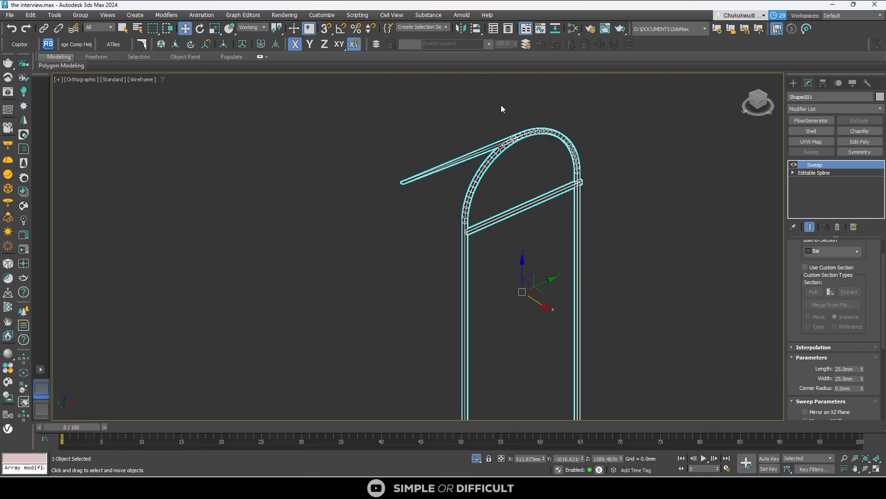
{"action": "scroll", "coordinate": [501, 106], "scroll_direction": "up", "scroll_amount": 3}
{"action": "scroll", "coordinate": [698, 299], "scroll_direction": "down", "scroll_amount": 2}
{"action": "middle_click_drag", "start_coordinate": [699, 300], "coordinate": [472, 316], "text": "alt"}
{"action": "scroll", "coordinate": [551, 272], "scroll_direction": "down", "scroll_amount": 5}
{"action": "scroll", "coordinate": [553, 255], "scroll_direction": "up", "scroll_amount": 7}
{"action": "scroll", "coordinate": [561, 285], "scroll_direction": "down", "scroll_amount": 2}
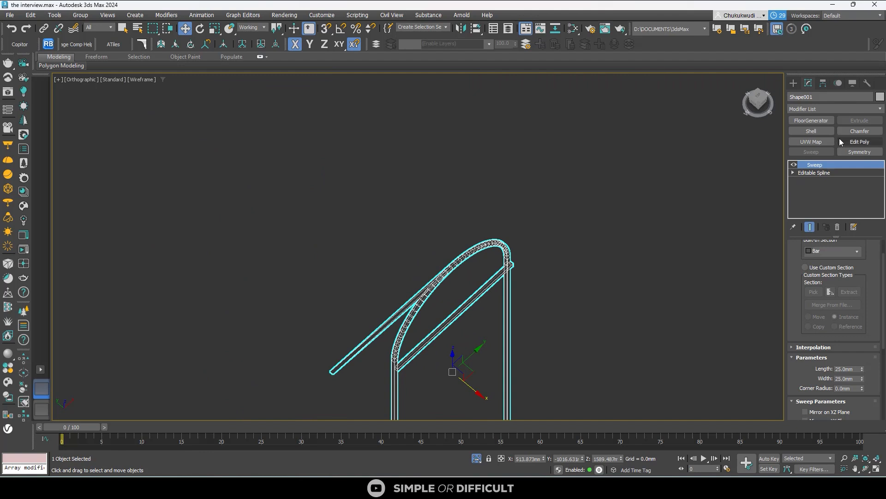
- Add an Edit Poly modifier and delete the stray vertices at the tip of the spike projecting from the arch crown
{"action": "left_click", "coordinate": [868, 143]}
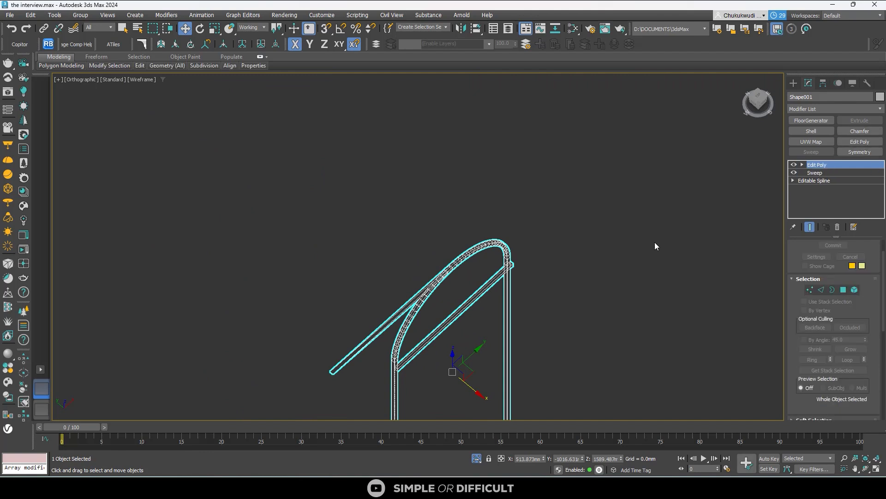
{"action": "left_click", "coordinate": [809, 290]}
{"action": "scroll", "coordinate": [341, 362], "scroll_direction": "up", "scroll_amount": 3}
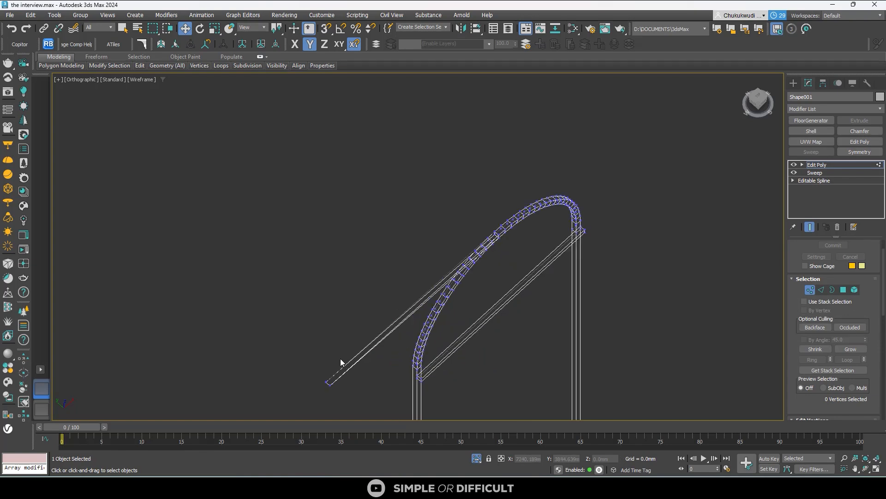
{"action": "middle_click_drag", "start_coordinate": [356, 380], "coordinate": [349, 328], "text": "alt"}
{"action": "left_click_drag", "start_coordinate": [329, 114], "coordinate": [227, 209]}
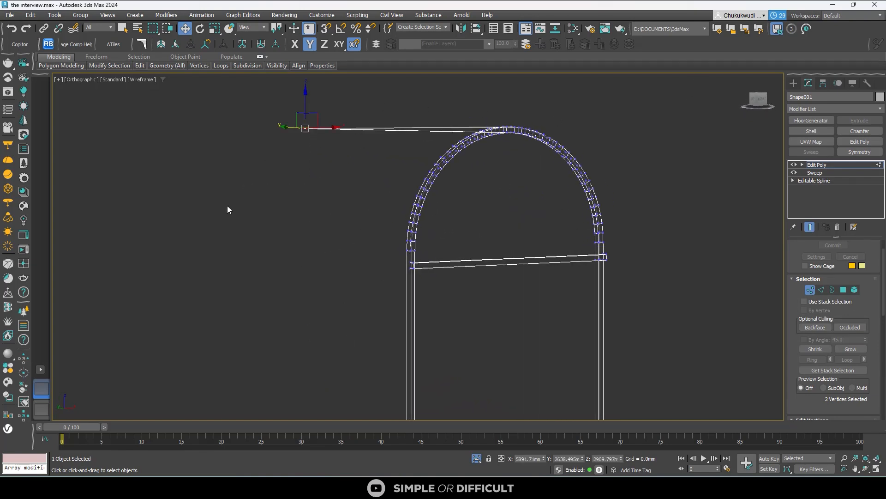
{"action": "key", "text": "Delete"}
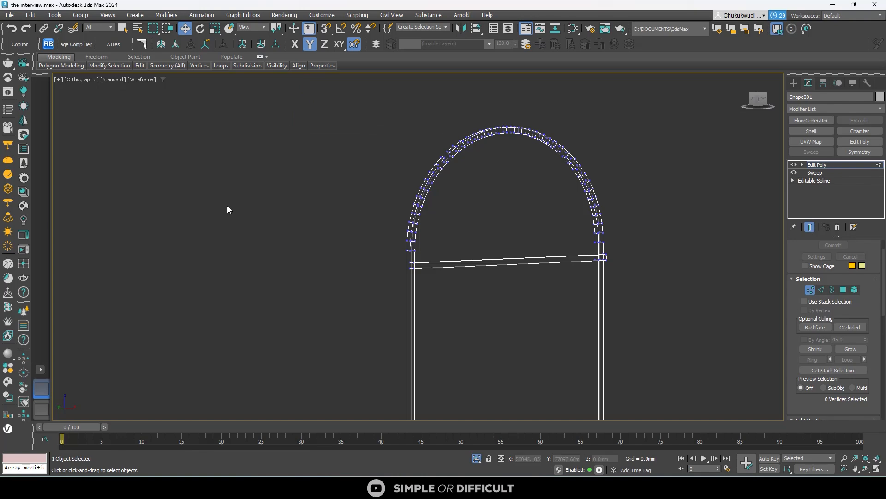
- In edge editing, select the two upright edges on one side of the gap at the arch crown
{"action": "middle_click_drag", "start_coordinate": [338, 174], "coordinate": [588, 165], "text": "alt"}
{"action": "scroll", "coordinate": [509, 162], "scroll_direction": "up", "scroll_amount": 5}
{"action": "scroll", "coordinate": [512, 166], "scroll_direction": "up", "scroll_amount": 5}
{"action": "scroll", "coordinate": [532, 179], "scroll_direction": "down", "scroll_amount": 5}
{"action": "middle_click_drag", "start_coordinate": [524, 212], "coordinate": [523, 355]}
{"action": "scroll", "coordinate": [525, 216], "scroll_direction": "up", "scroll_amount": 4}
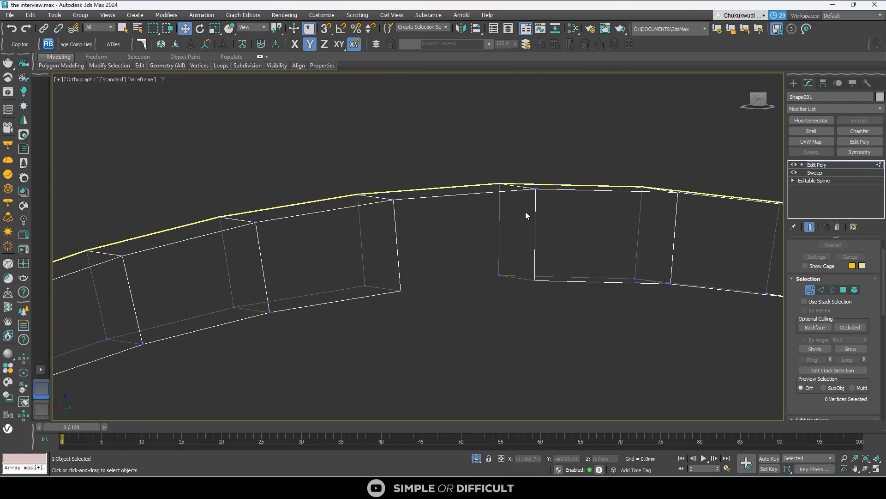
{"action": "left_click", "coordinate": [822, 289]}
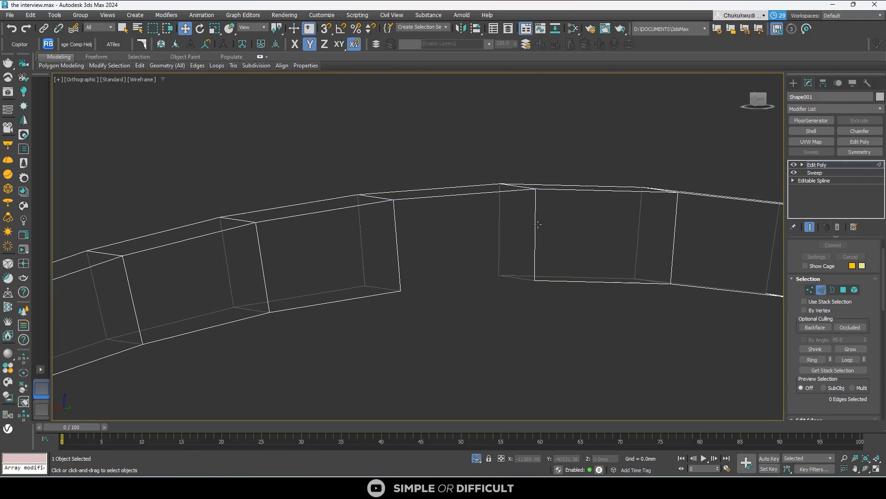
{"action": "left_click", "coordinate": [536, 224]}
{"action": "left_click", "coordinate": [500, 218], "text": "ctrl"}
- Add the remaining open edges on both sides of the crown gap to the selection, making six edges
{"action": "middle_click_drag", "start_coordinate": [445, 294], "coordinate": [368, 289]}
{"action": "scroll", "coordinate": [401, 294], "scroll_direction": "down", "scroll_amount": 4}
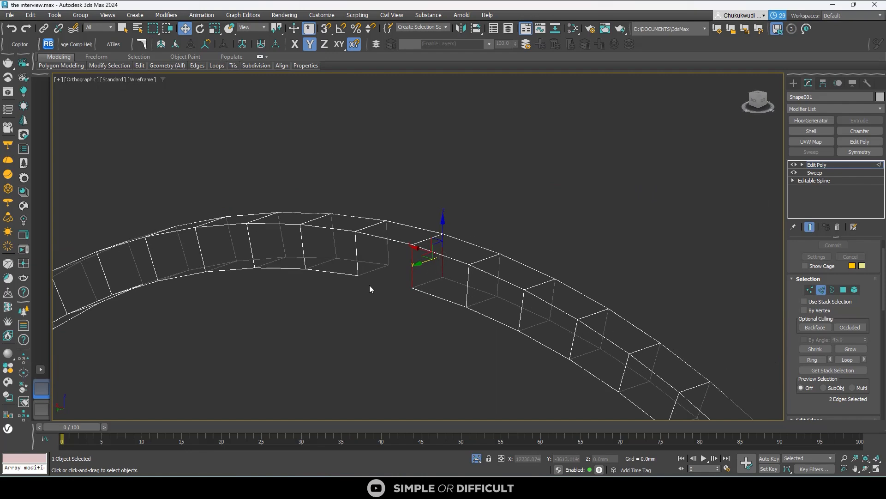
{"action": "scroll", "coordinate": [369, 282], "scroll_direction": "up", "scroll_amount": 5}
{"action": "left_click", "coordinate": [378, 284], "text": "ctrl"}
{"action": "left_click", "coordinate": [407, 224], "text": "ctrl"}
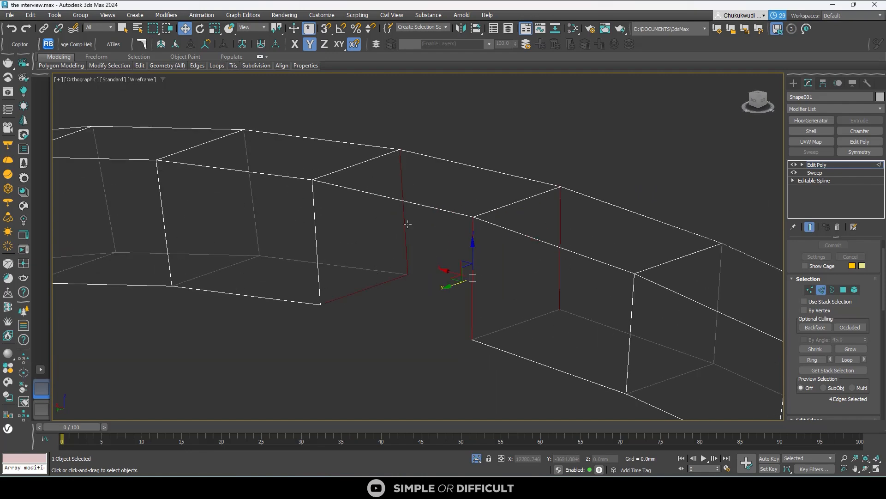
{"action": "left_click", "coordinate": [317, 251], "text": "ctrl"}
{"action": "left_click", "coordinate": [517, 319], "text": "ctrl"}
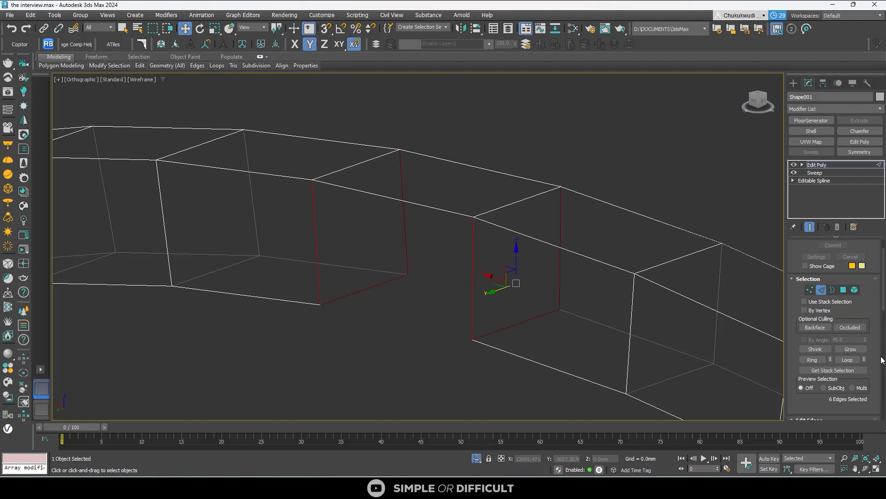
- Bridge the selected edges to close the gap in the arch crown
{"action": "scroll", "coordinate": [870, 340], "scroll_direction": "up", "scroll_amount": 2}
{"action": "scroll", "coordinate": [873, 340], "scroll_direction": "down", "scroll_amount": 5}
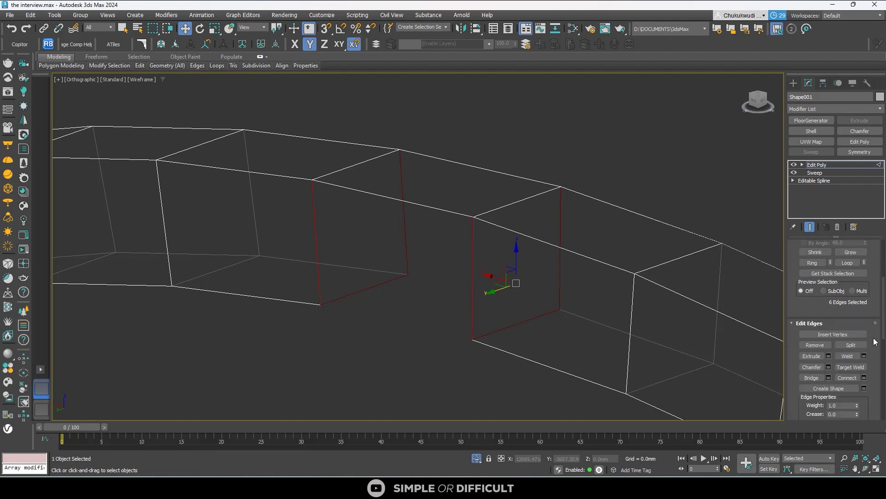
{"action": "left_click", "coordinate": [811, 378]}
{"action": "scroll", "coordinate": [505, 293], "scroll_direction": "down", "scroll_amount": 3}
- Display the frame with default shading and examine the bridged crown and the crossbar from several angles
{"action": "left_click", "coordinate": [143, 79]}
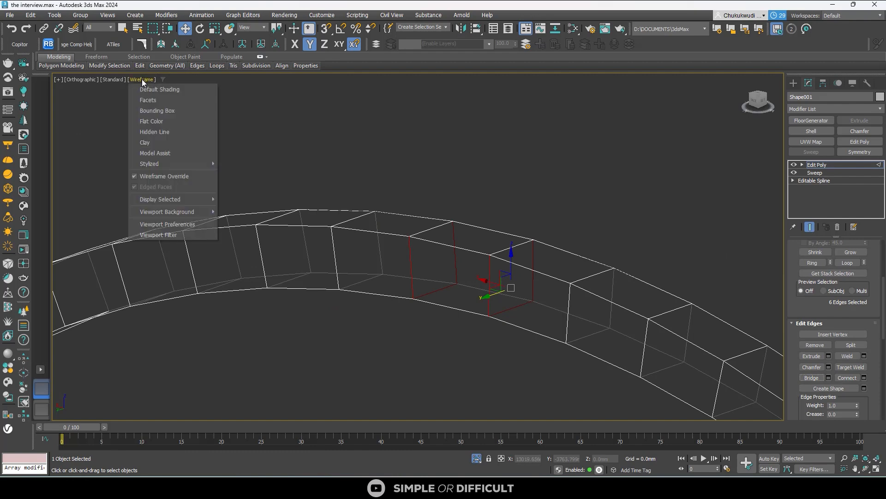
{"action": "left_click", "coordinate": [154, 89]}
{"action": "scroll", "coordinate": [441, 183], "scroll_direction": "down", "scroll_amount": 4}
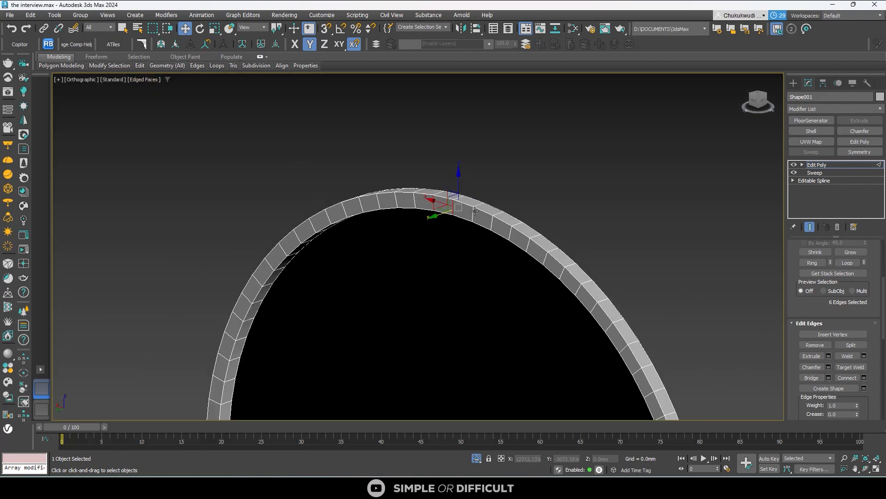
{"action": "middle_click_drag", "start_coordinate": [470, 209], "coordinate": [397, 235], "text": "alt"}
{"action": "scroll", "coordinate": [436, 190], "scroll_direction": "down", "scroll_amount": 5}
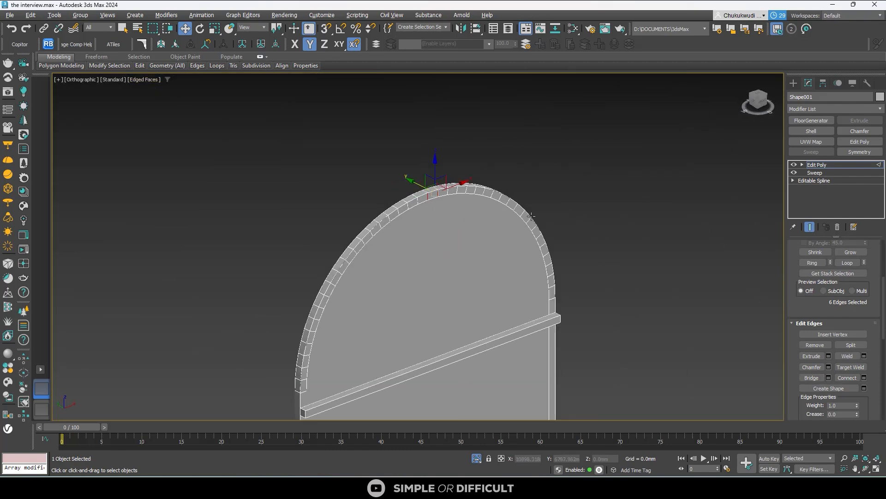
{"action": "left_click", "coordinate": [764, 107]}
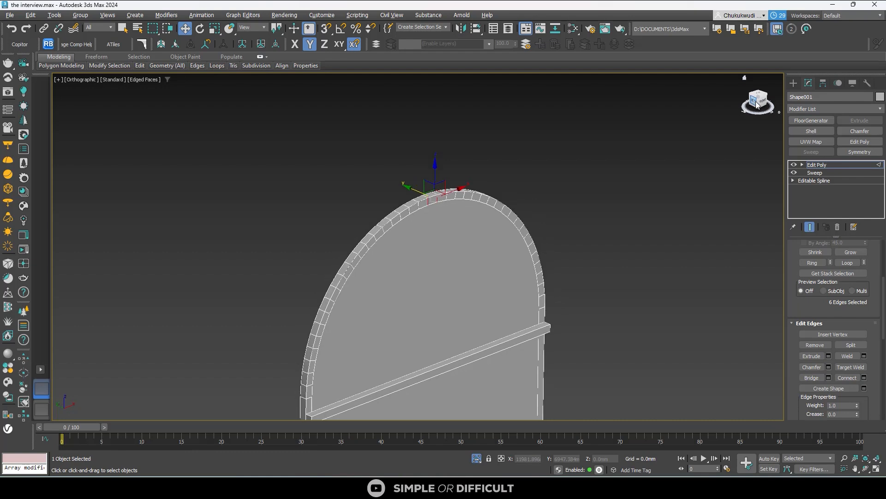
{"action": "scroll", "coordinate": [502, 159], "scroll_direction": "up", "scroll_amount": 2}
{"action": "middle_click_drag", "start_coordinate": [502, 159], "coordinate": [463, 182], "text": "alt"}
{"action": "scroll", "coordinate": [529, 134], "scroll_direction": "down", "scroll_amount": 7}
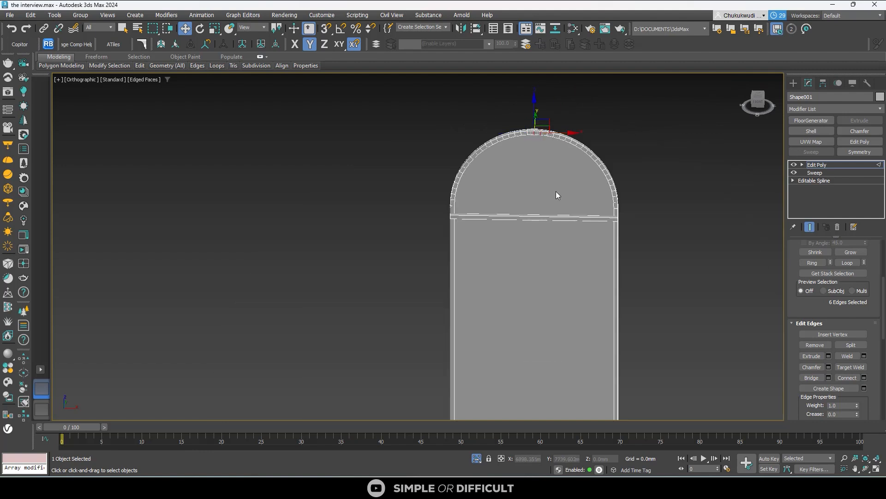
{"action": "middle_click_drag", "start_coordinate": [558, 196], "coordinate": [629, 240], "text": "alt"}
- Clear the edge selection and select the horizontal crossbar as an element of the Edit Poly
{"action": "left_click", "coordinate": [629, 238]}
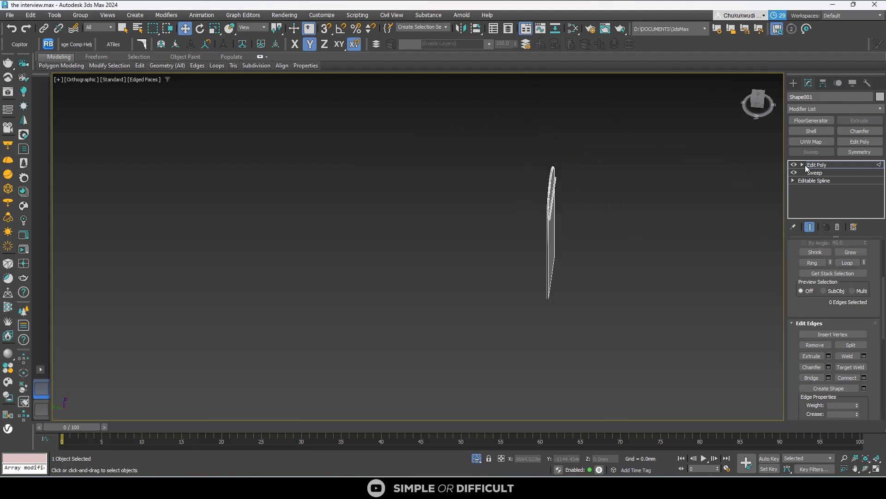
{"action": "left_click", "coordinate": [802, 165]}
{"action": "left_click", "coordinate": [843, 203]}
{"action": "scroll", "coordinate": [550, 222], "scroll_direction": "up", "scroll_amount": 6}
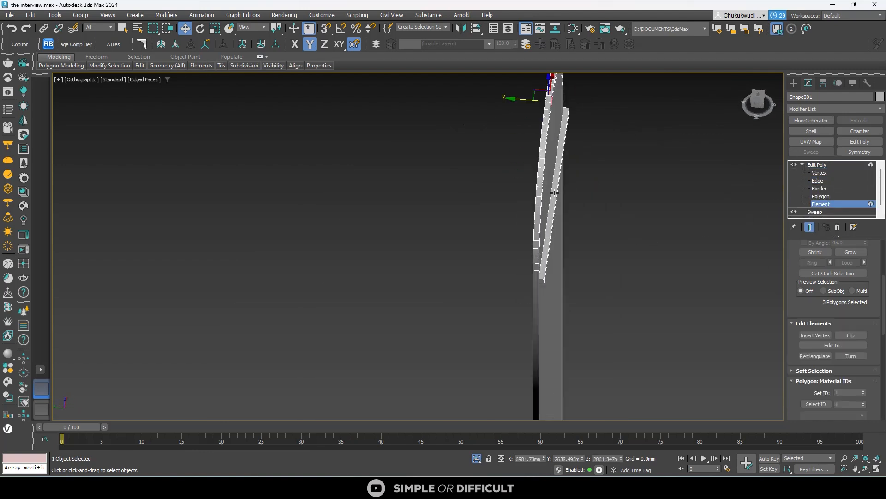
{"action": "left_click", "coordinate": [558, 184]}
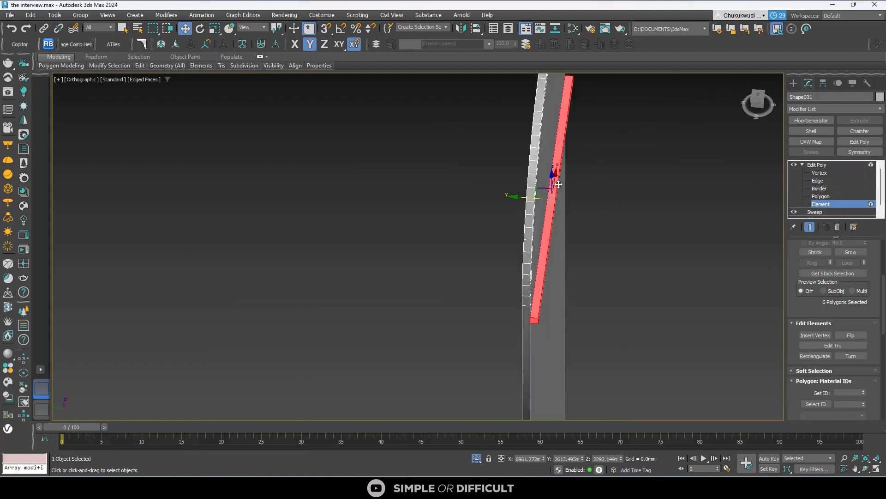
- View the frame from above in wireframe and move the selected crossbar element along Y into the depth of the arched frame
{"action": "left_click", "coordinate": [761, 98]}
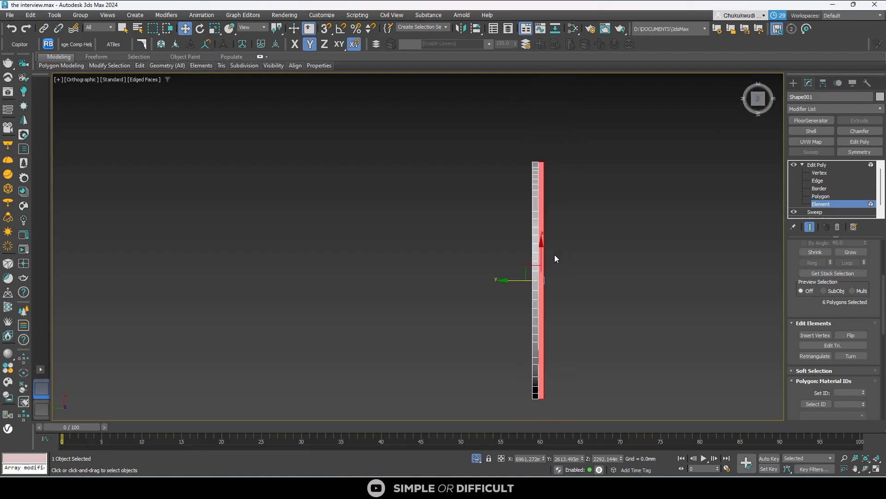
{"action": "key", "text": "F3"}
{"action": "scroll", "coordinate": [542, 160], "scroll_direction": "up", "scroll_amount": 10}
{"action": "scroll", "coordinate": [511, 147], "scroll_direction": "down", "scroll_amount": 10}
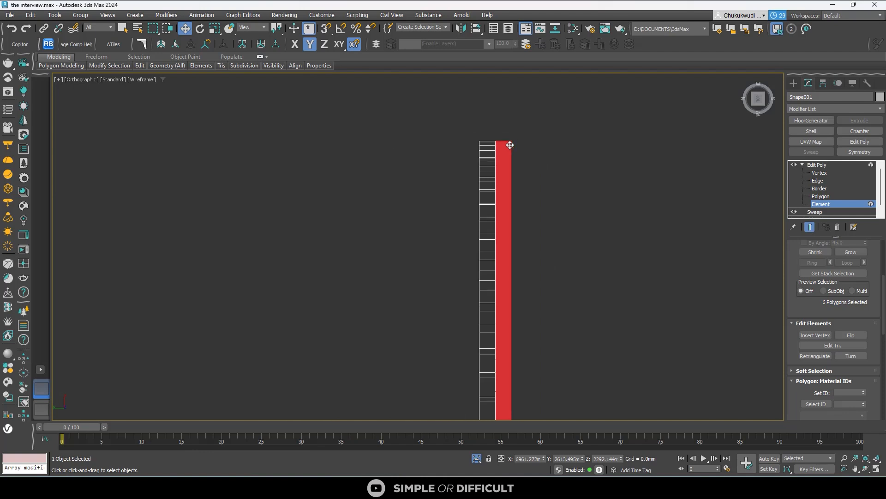
{"action": "scroll", "coordinate": [500, 326], "scroll_direction": "up", "scroll_amount": 5}
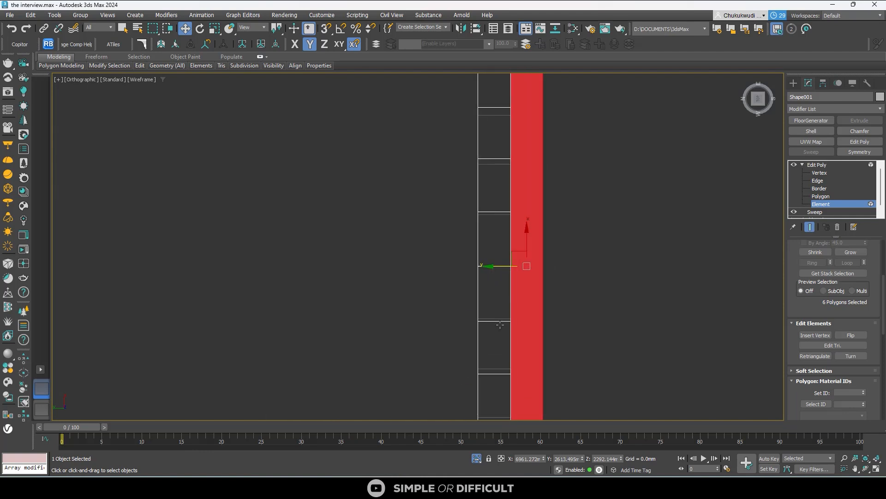
{"action": "left_click_drag", "start_coordinate": [505, 268], "coordinate": [465, 263]}
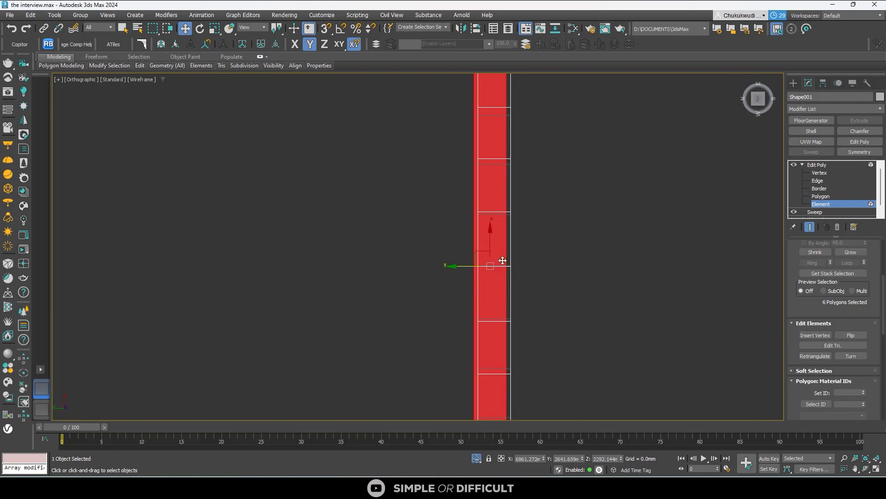
- With snapping on, align the crossbar element's side edge to the frame's edge so both are flush in depth
{"action": "key", "text": "s"}
{"action": "scroll", "coordinate": [533, 246], "scroll_direction": "up", "scroll_amount": 4}
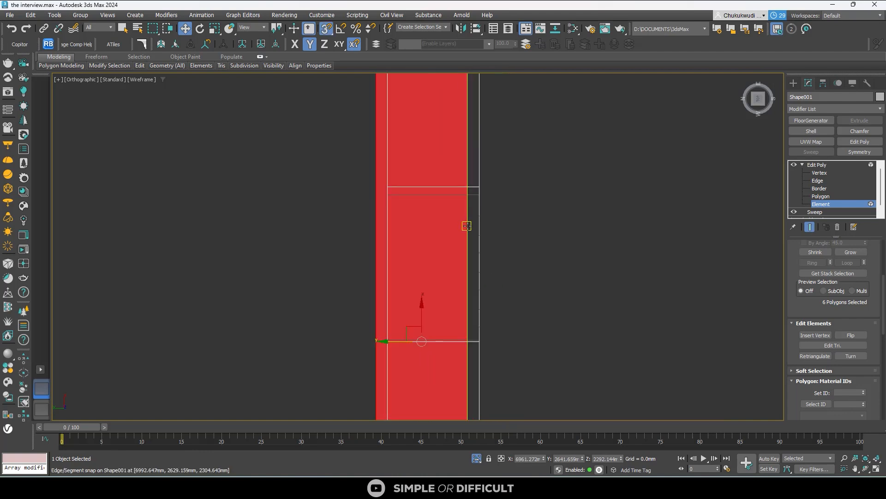
{"action": "left_click", "coordinate": [467, 227]}
{"action": "left_click", "coordinate": [468, 226]}
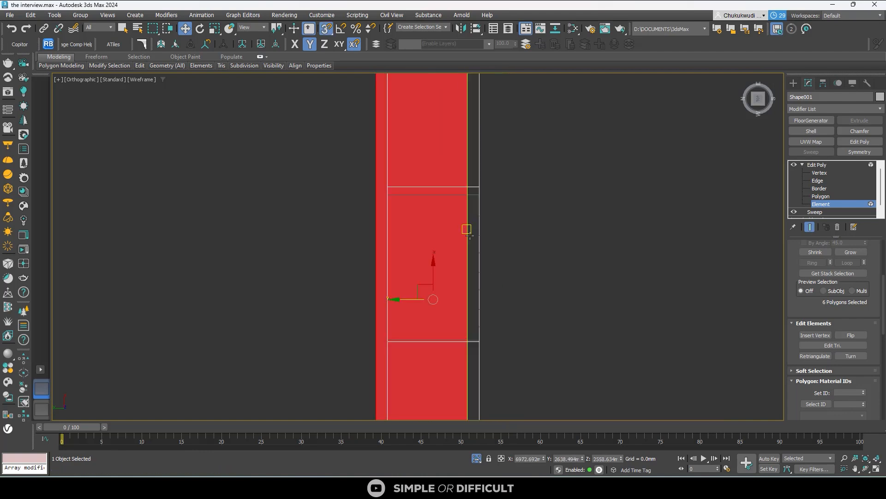
{"action": "scroll", "coordinate": [467, 301], "scroll_direction": "up", "scroll_amount": 1}
{"action": "scroll", "coordinate": [467, 301], "scroll_direction": "up", "scroll_amount": 2}
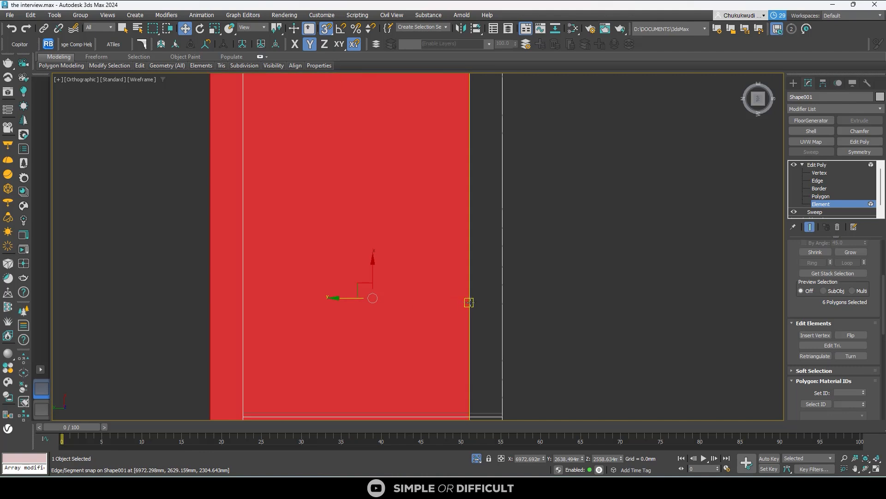
{"action": "scroll", "coordinate": [467, 300], "scroll_direction": "down", "scroll_amount": 4}
{"action": "left_click", "coordinate": [760, 113]}
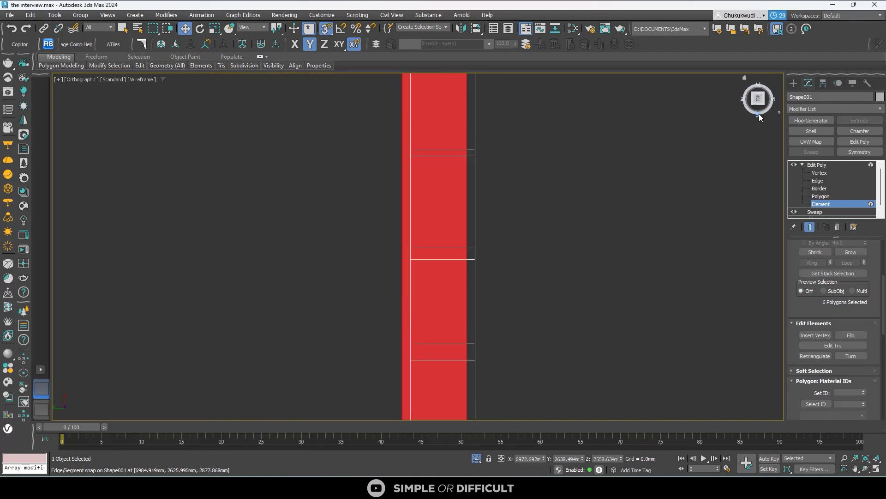
{"action": "key", "text": "z"}
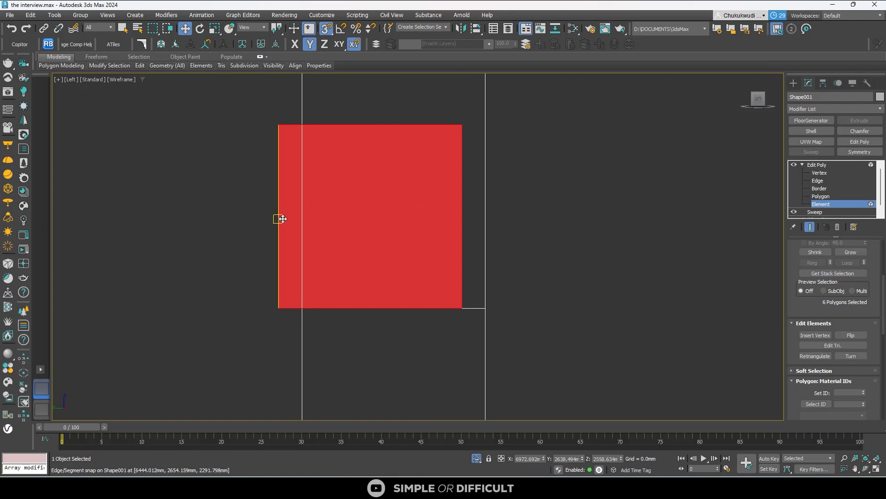
{"action": "left_click_drag", "start_coordinate": [277, 222], "coordinate": [303, 221]}
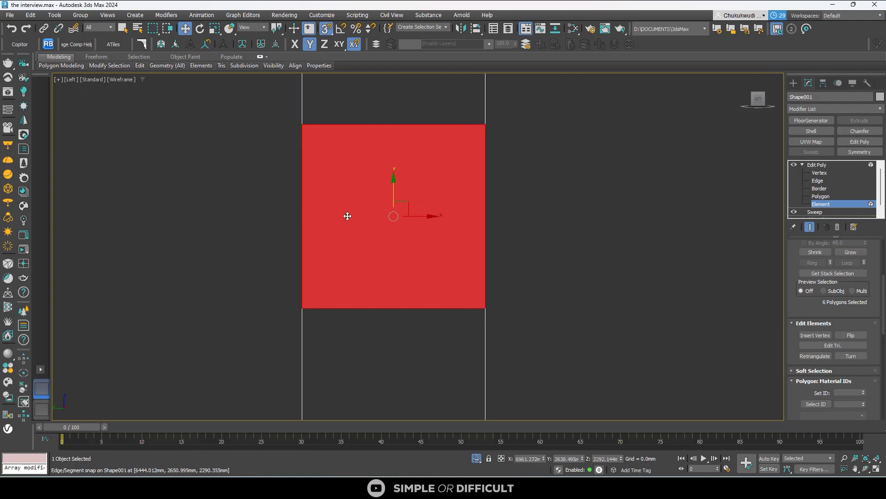
- Finish editing the frame's element, restore shaded display and select the ARCH WINDOW panel behind the frame
{"action": "scroll", "coordinate": [348, 216], "scroll_direction": "down", "scroll_amount": 10}
{"action": "middle_click_drag", "start_coordinate": [421, 232], "coordinate": [600, 194], "text": "alt"}
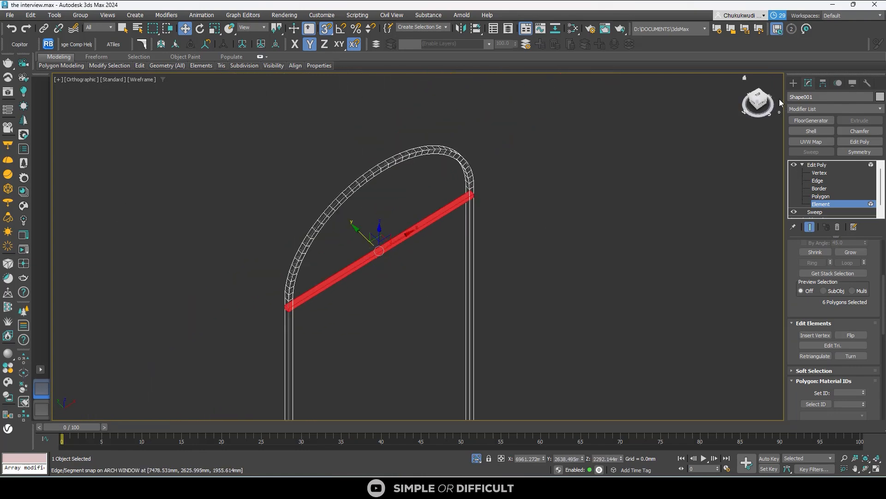
{"action": "left_click", "coordinate": [794, 83]}
{"action": "left_click", "coordinate": [410, 202]}
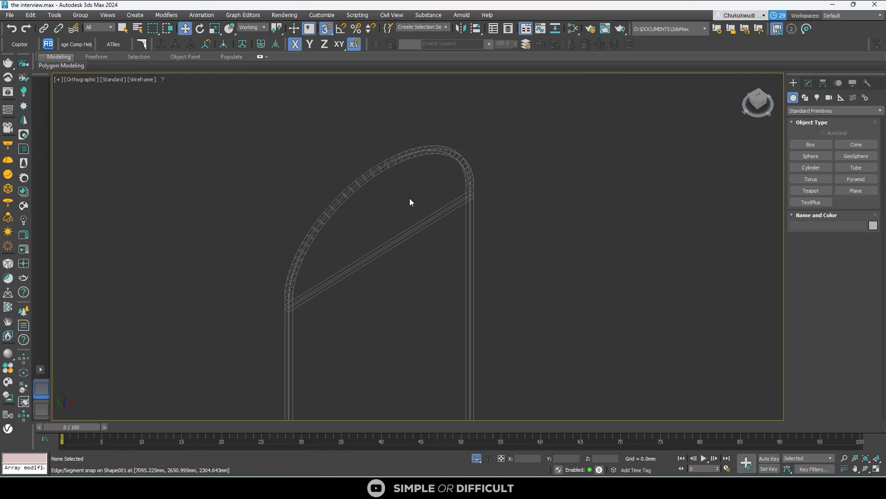
{"action": "key", "text": "F3"}
{"action": "left_click", "coordinate": [408, 197]}
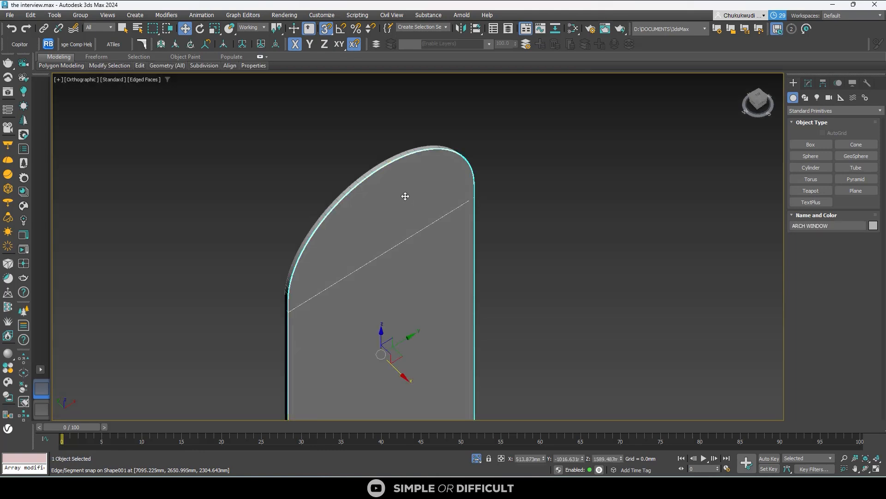
- In a top wireframe view, move the ARCH WINDOW panel along its X axis into the middle of the frame's depth
{"action": "left_click", "coordinate": [760, 98]}
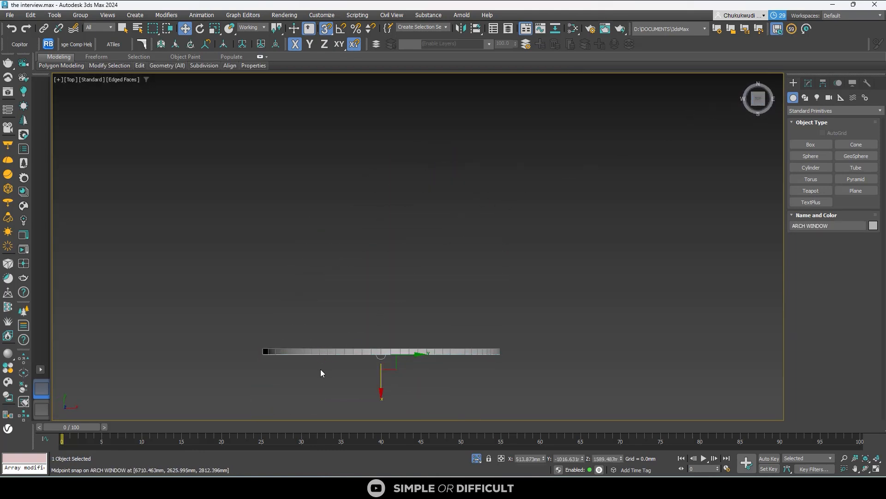
{"action": "scroll", "coordinate": [559, 331], "scroll_direction": "up", "scroll_amount": 3}
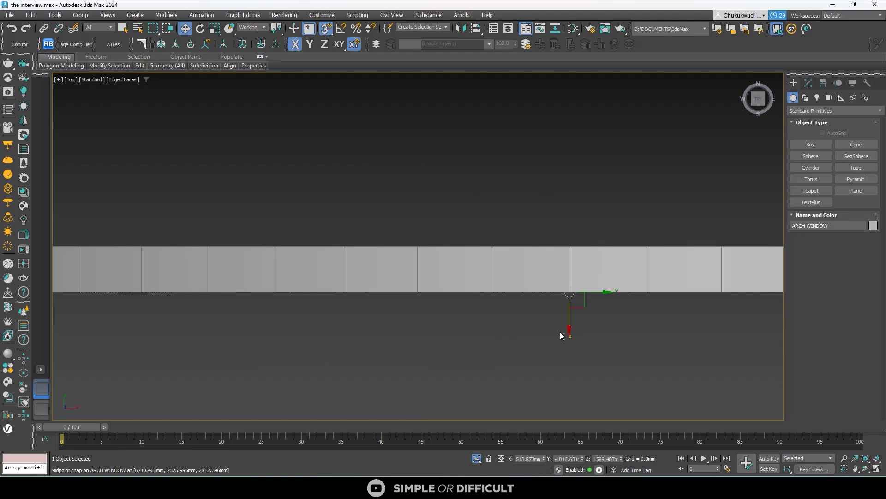
{"action": "key", "text": "F3"}
{"action": "scroll", "coordinate": [568, 329], "scroll_direction": "up", "scroll_amount": 2}
{"action": "left_click_drag", "start_coordinate": [566, 312], "coordinate": [538, 267]}
{"action": "scroll", "coordinate": [530, 263], "scroll_direction": "down", "scroll_amount": 5}
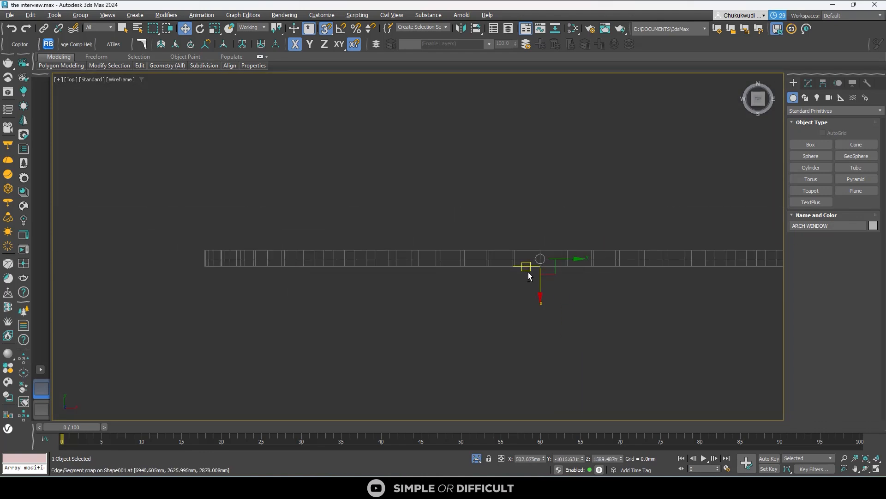
{"action": "middle_click_drag", "start_coordinate": [527, 271], "coordinate": [592, 225], "text": "alt"}
{"action": "scroll", "coordinate": [488, 251], "scroll_direction": "down", "scroll_amount": 8}
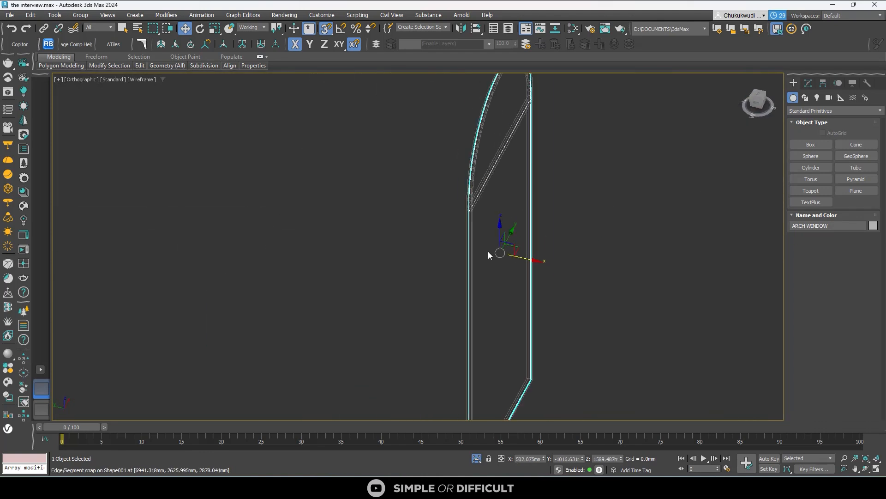
- Add a Shell modifier to the ARCH WINDOW panel and set its outer amount to 5 mm
{"action": "left_click", "coordinate": [810, 83]}
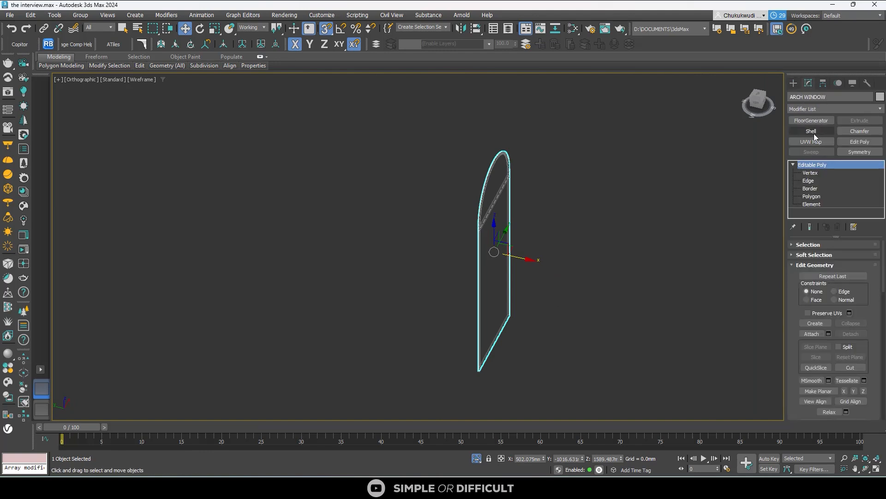
{"action": "left_click", "coordinate": [812, 132]}
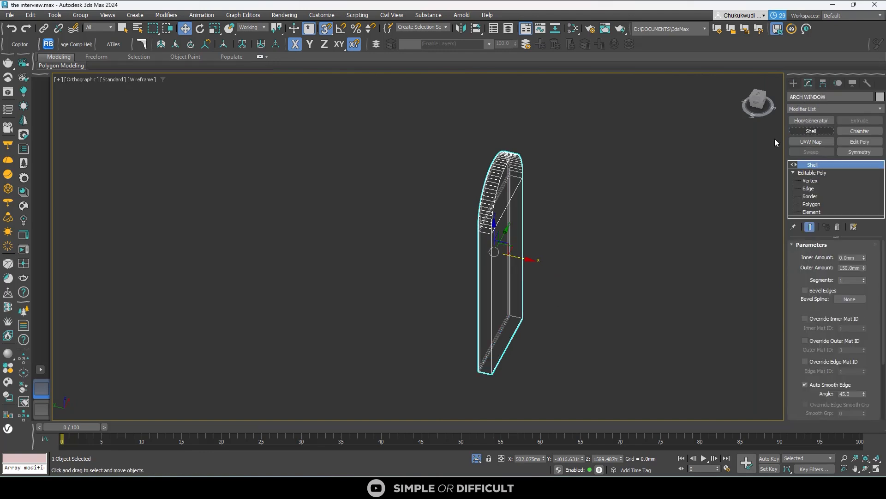
{"action": "double_click", "coordinate": [858, 270]}
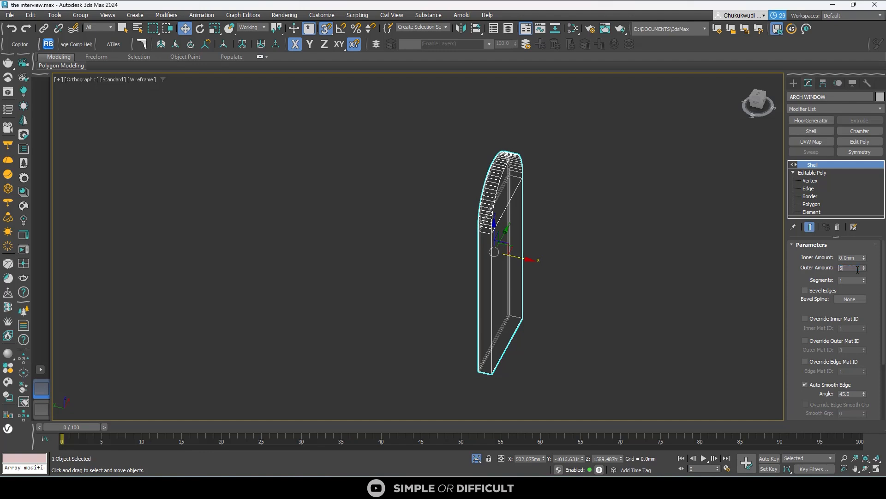
{"action": "key", "text": "Return"}
- Turn snapping off and shift the shelled panel about 3 mm along X to centre it in the frame's depth
{"action": "left_click", "coordinate": [760, 94]}
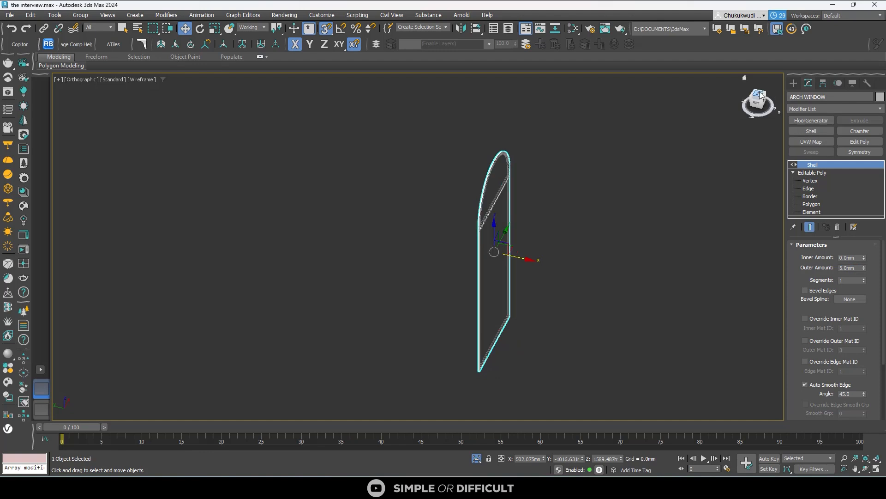
{"action": "scroll", "coordinate": [480, 177], "scroll_direction": "up", "scroll_amount": 8}
{"action": "scroll", "coordinate": [642, 230], "scroll_direction": "up", "scroll_amount": 5}
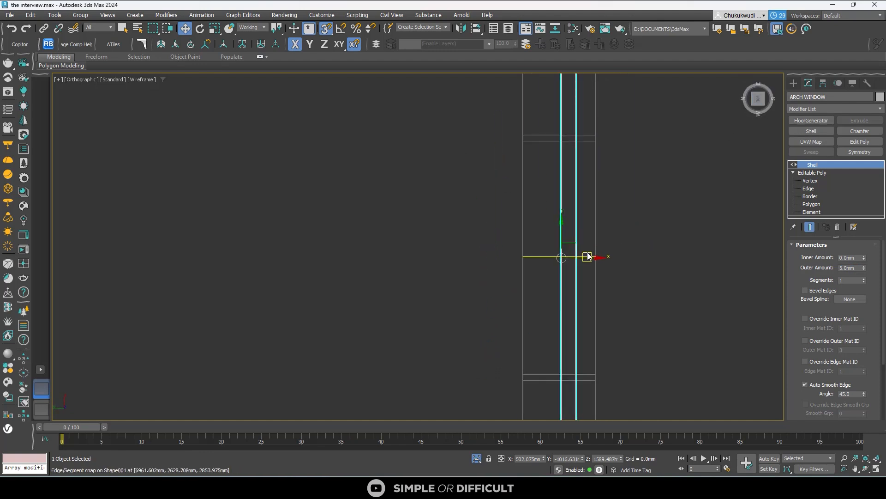
{"action": "key", "text": "s"}
{"action": "left_click_drag", "start_coordinate": [588, 258], "coordinate": [578, 257]}
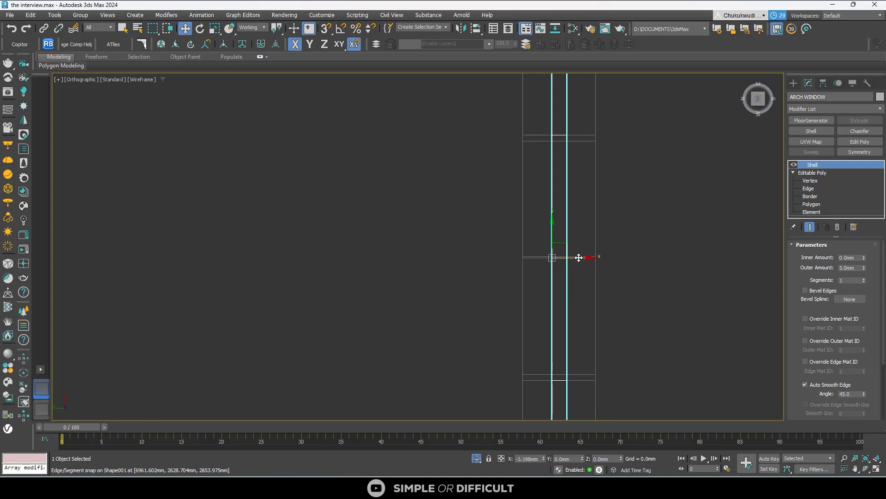
- End isolation of the window so the whole room is shown around it again
{"action": "scroll", "coordinate": [578, 258], "scroll_direction": "down", "scroll_amount": 5}
{"action": "middle_click_drag", "start_coordinate": [579, 258], "coordinate": [643, 238], "text": "alt"}
{"action": "scroll", "coordinate": [486, 256], "scroll_direction": "down", "scroll_amount": 4}
{"action": "scroll", "coordinate": [486, 256], "scroll_direction": "down", "scroll_amount": 5}
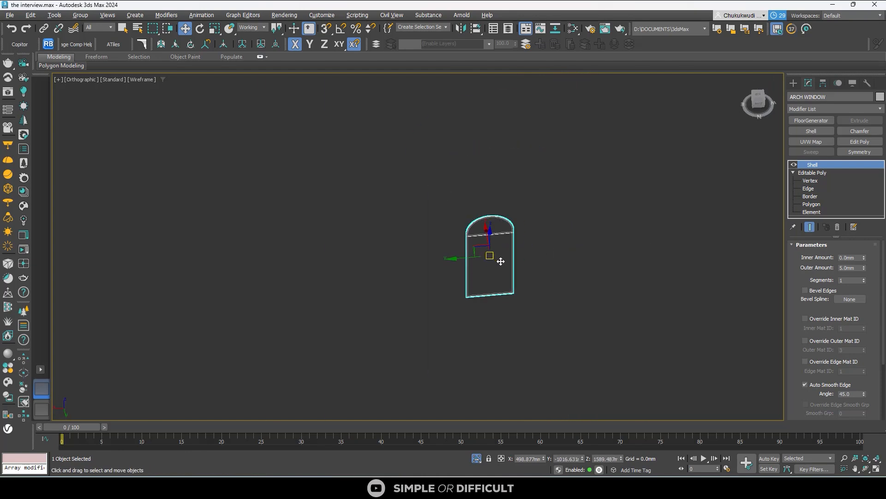
{"action": "middle_click_drag", "start_coordinate": [499, 257], "coordinate": [546, 326], "text": "alt"}
{"action": "left_click", "coordinate": [477, 459]}
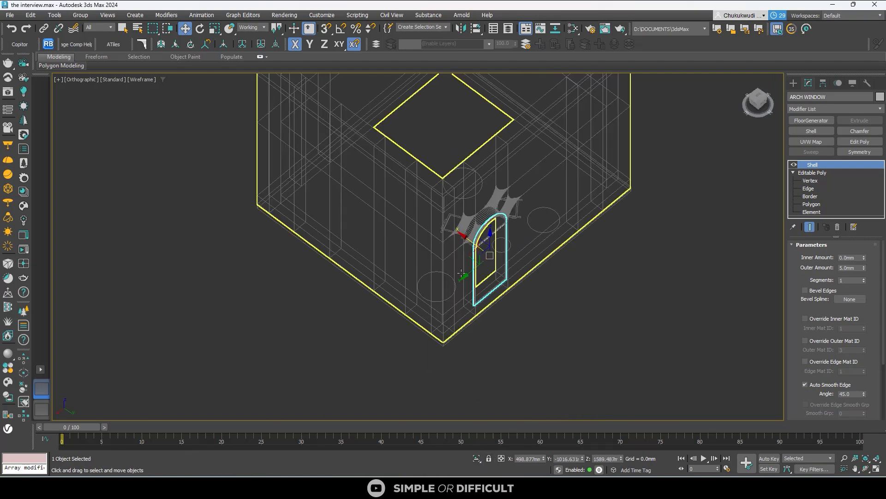
{"action": "scroll", "coordinate": [460, 260], "scroll_direction": "down", "scroll_amount": 4}
{"action": "middle_click_drag", "start_coordinate": [459, 260], "coordinate": [438, 270], "text": "alt"}
{"action": "scroll", "coordinate": [512, 222], "scroll_direction": "up", "scroll_amount": 6}
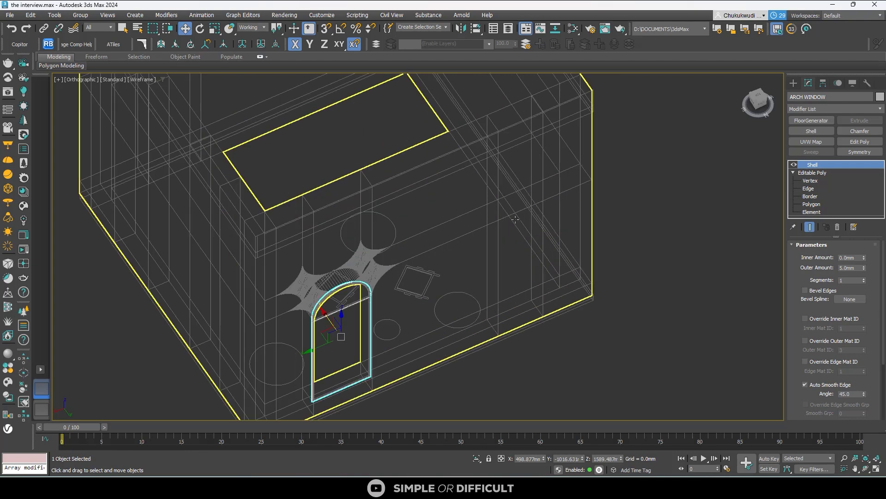
- On the room's Plane001, select the outer and inner wall polygons of the rectangular opening beside the arched window and bridge them
{"action": "left_click", "coordinate": [516, 219]}
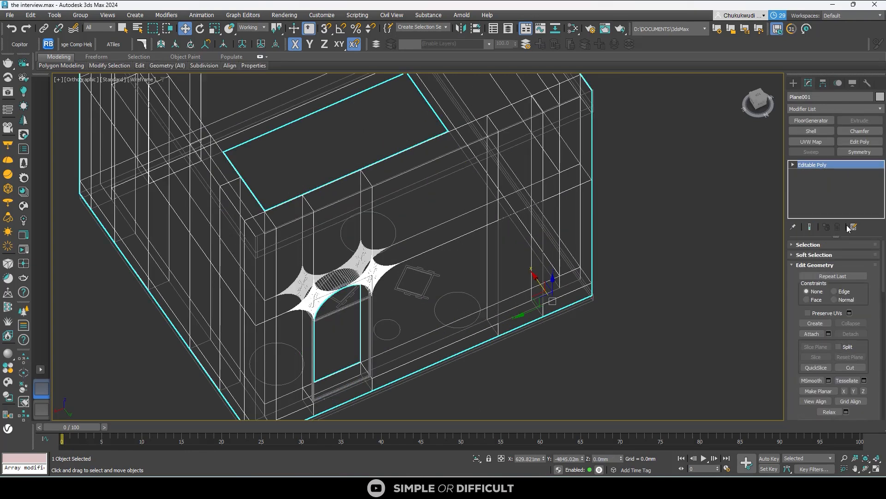
{"action": "key", "text": "4"}
{"action": "left_click", "coordinate": [520, 235]}
{"action": "scroll", "coordinate": [520, 238], "scroll_direction": "down", "scroll_amount": 4}
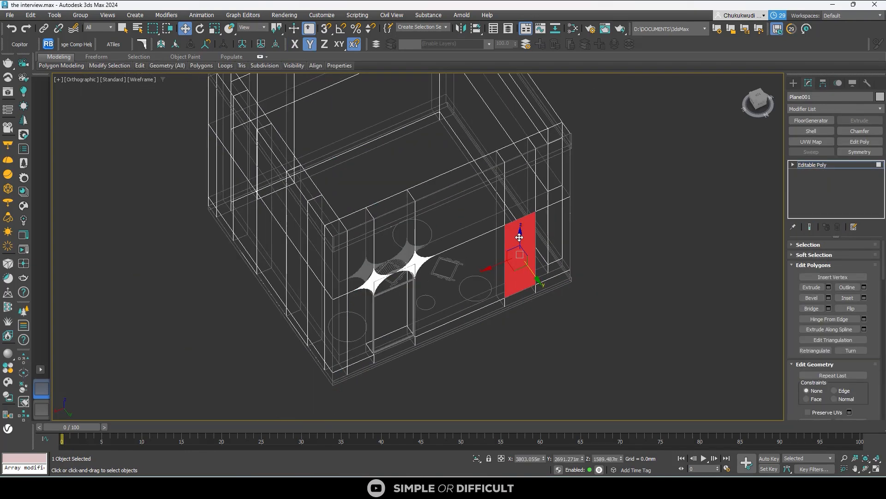
{"action": "middle_click_drag", "start_coordinate": [520, 238], "coordinate": [588, 241], "text": "alt"}
{"action": "scroll", "coordinate": [519, 248], "scroll_direction": "up", "scroll_amount": 2}
{"action": "left_click", "coordinate": [504, 230], "text": "ctrl"}
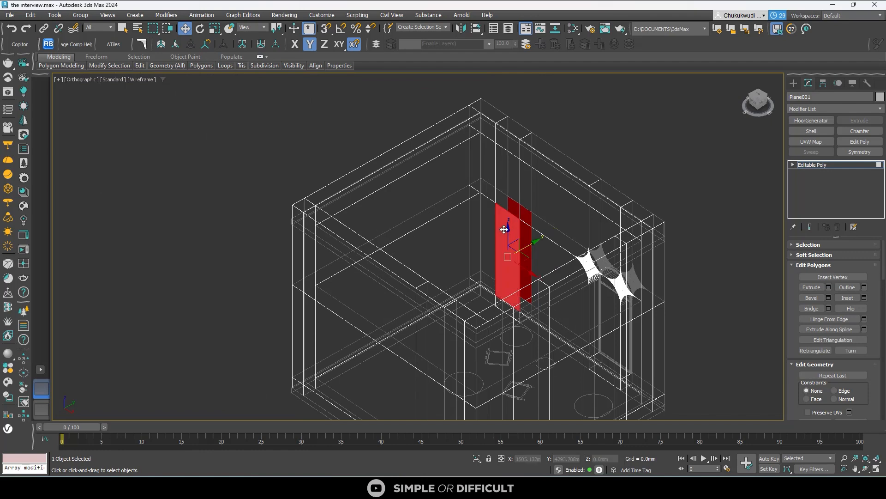
{"action": "middle_click_drag", "start_coordinate": [627, 349], "coordinate": [566, 247]}
{"action": "left_click", "coordinate": [122, 28]}
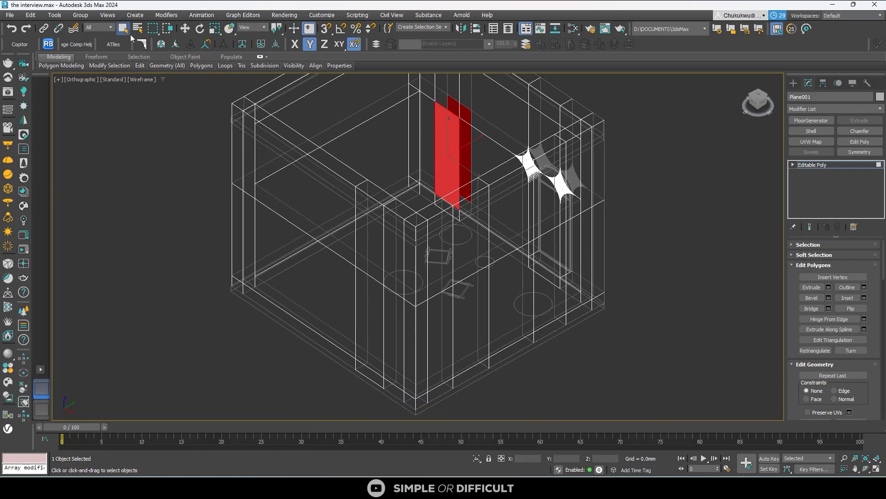
{"action": "left_click", "coordinate": [811, 308]}
- Select the matching outer and inner polygons on the adjacent wall near the arched window and bridge them into an opening
{"action": "scroll", "coordinate": [567, 257], "scroll_direction": "up", "scroll_amount": 3}
{"action": "left_click", "coordinate": [567, 258]}
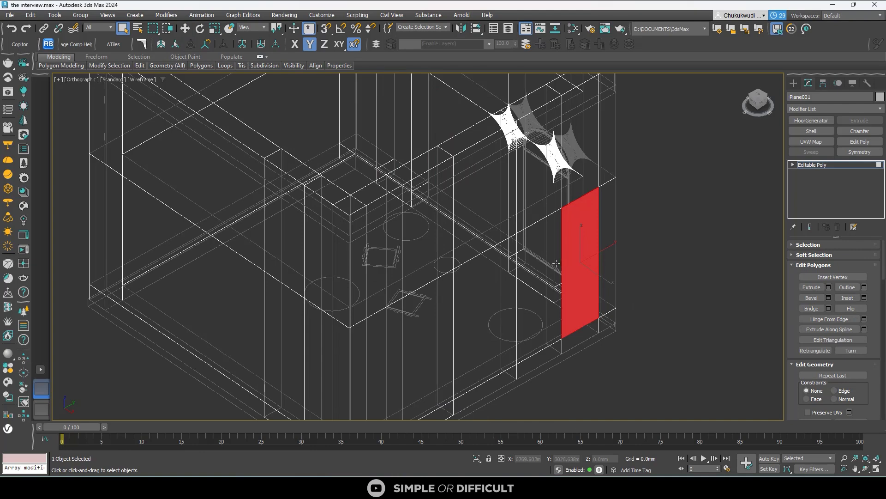
{"action": "scroll", "coordinate": [559, 263], "scroll_direction": "down", "scroll_amount": 4}
{"action": "middle_click_drag", "start_coordinate": [559, 262], "coordinate": [654, 279], "text": "alt"}
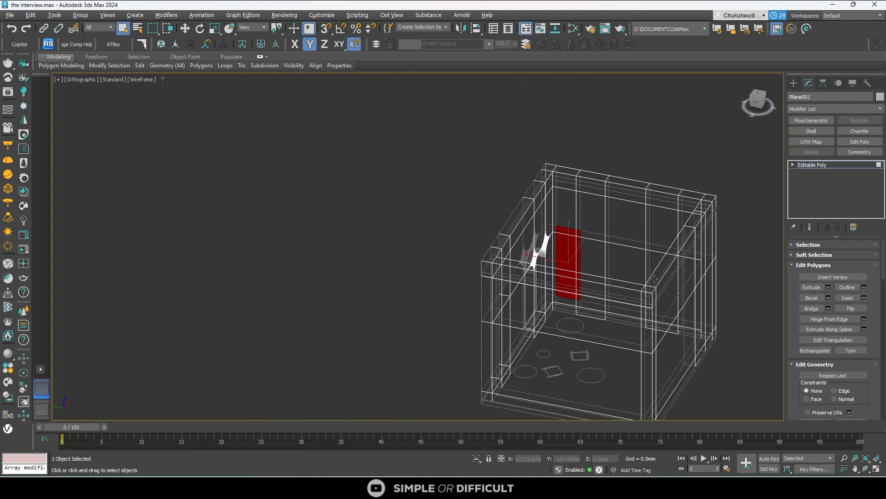
{"action": "left_click", "coordinate": [597, 257]}
{"action": "middle_click_drag", "start_coordinate": [597, 256], "coordinate": [542, 277], "text": "alt"}
{"action": "scroll", "coordinate": [604, 277], "scroll_direction": "up", "scroll_amount": 4}
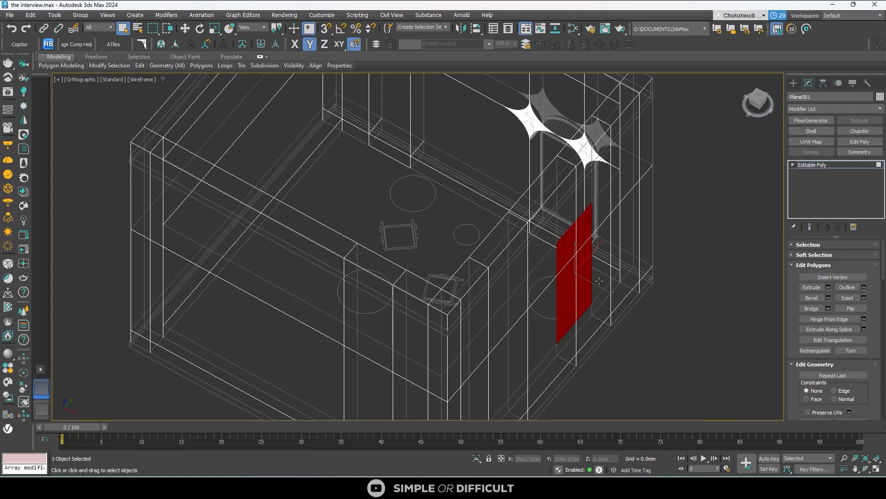
{"action": "left_click", "coordinate": [601, 280], "text": "ctrl"}
{"action": "left_click", "coordinate": [812, 309]}
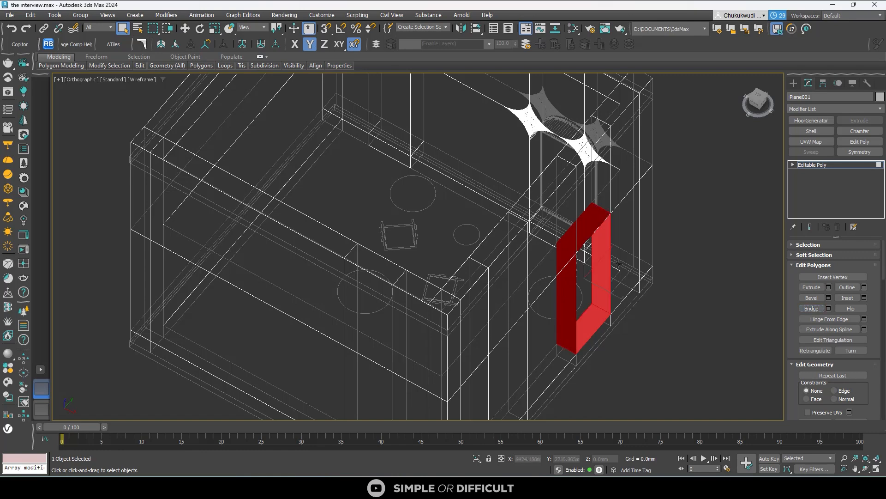
- Clear the polygon selection and examine the bridged wall openings from several angles around the room
{"action": "scroll", "coordinate": [586, 250], "scroll_direction": "down", "scroll_amount": 5}
{"action": "middle_click_drag", "start_coordinate": [587, 249], "coordinate": [677, 287], "text": "alt"}
{"action": "scroll", "coordinate": [635, 254], "scroll_direction": "up", "scroll_amount": 4}
{"action": "key", "text": "w"}
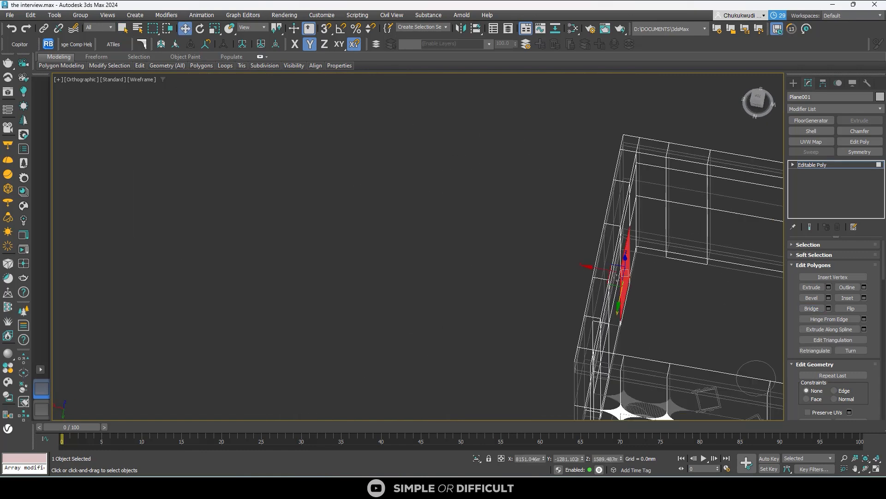
{"action": "middle_click_drag", "start_coordinate": [614, 278], "coordinate": [584, 277], "text": "alt"}
{"action": "left_click", "coordinate": [499, 181]}
{"action": "left_click_drag", "start_coordinate": [600, 261], "coordinate": [631, 250]}
{"action": "scroll", "coordinate": [497, 187], "scroll_direction": "down", "scroll_amount": 3}
{"action": "left_click", "coordinate": [638, 225]}
{"action": "left_click", "coordinate": [732, 130]}
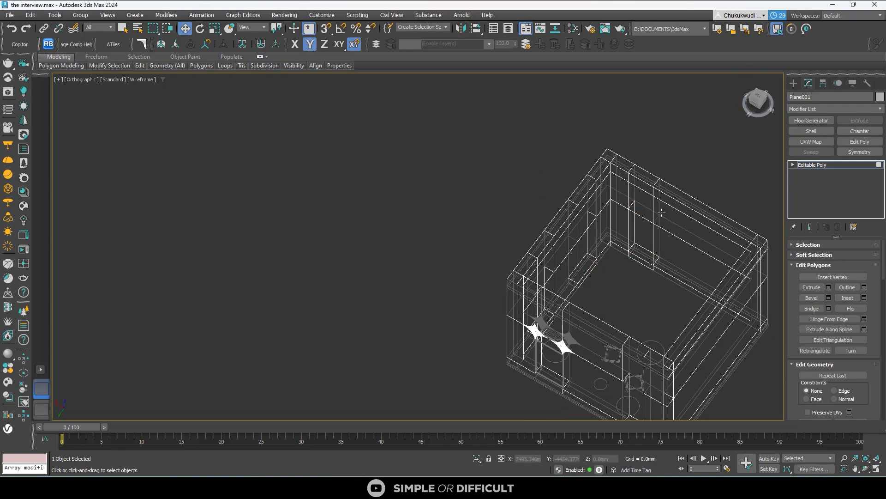
- Undo the last polygon changes on Plane001, recheck the inner polygons at the two wall openings, and clear the selection
{"action": "key", "text": "ctrl+z"}
{"action": "key", "text": "ctrl+z"}
{"action": "key", "text": "ctrl+z"}
{"action": "key", "text": "ctrl+z"}
{"action": "key", "text": "ctrl+z"}
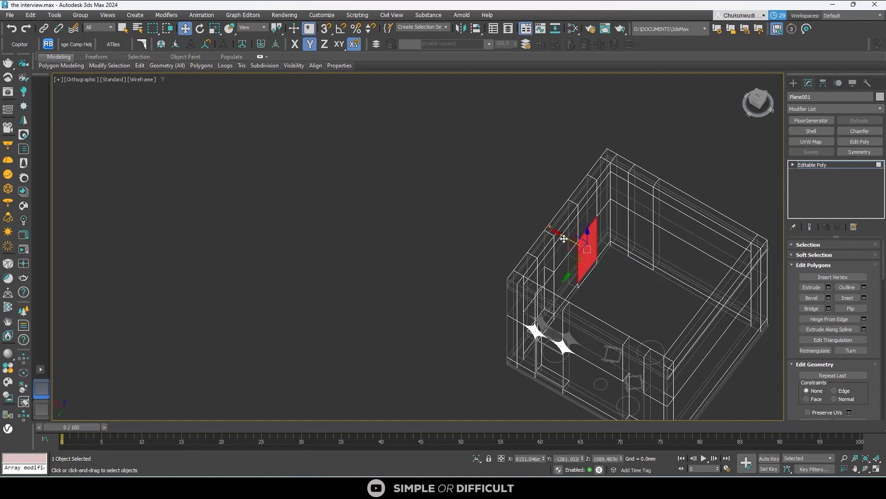
{"action": "left_click_drag", "start_coordinate": [564, 238], "coordinate": [482, 180]}
{"action": "left_click", "coordinate": [416, 151]}
{"action": "left_click", "coordinate": [638, 227]}
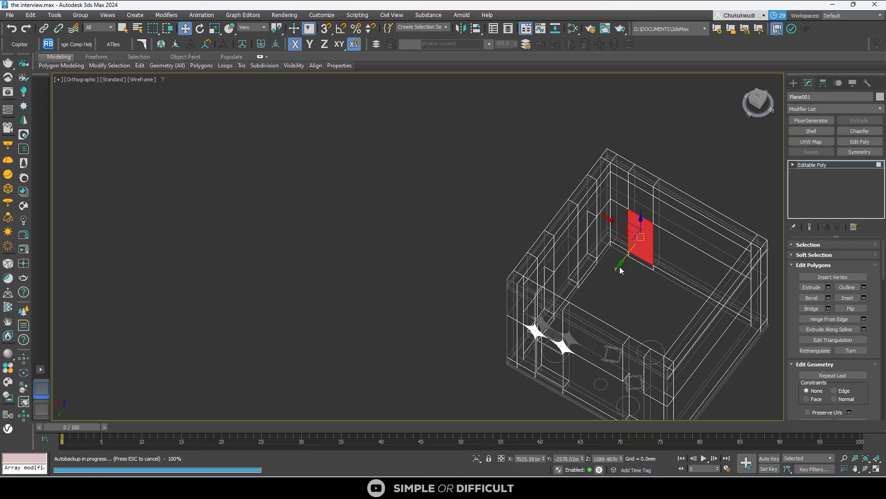
{"action": "left_click", "coordinate": [697, 186]}
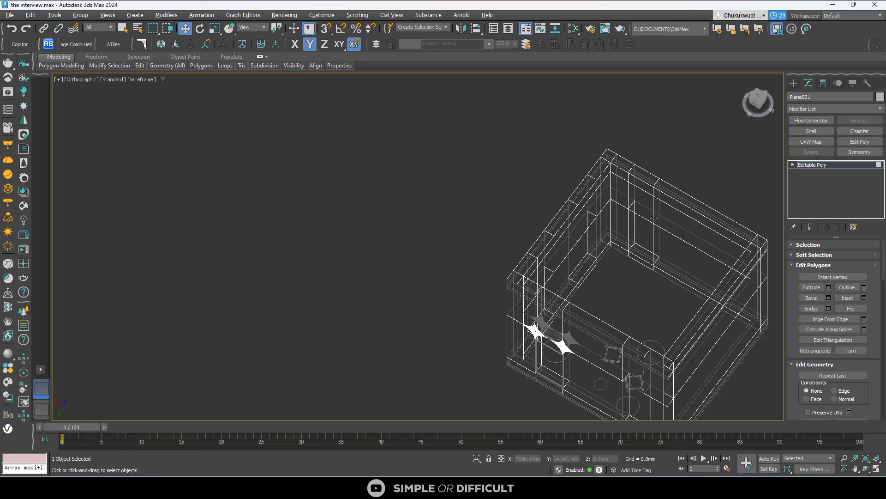
- Change the viewport display from wireframe to Default Shading and view the room from another angle
{"action": "middle_click_drag", "start_coordinate": [654, 218], "coordinate": [591, 221], "text": "alt"}
{"action": "left_click", "coordinate": [149, 79]}
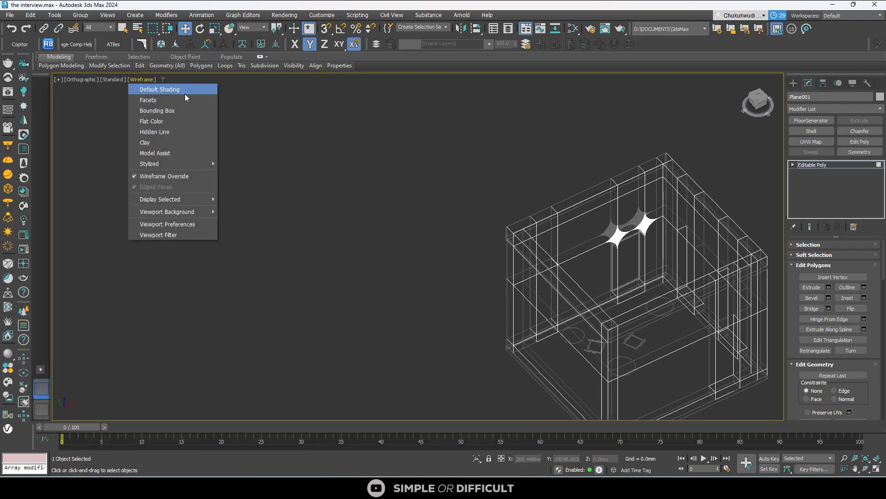
{"action": "left_click", "coordinate": [173, 91]}
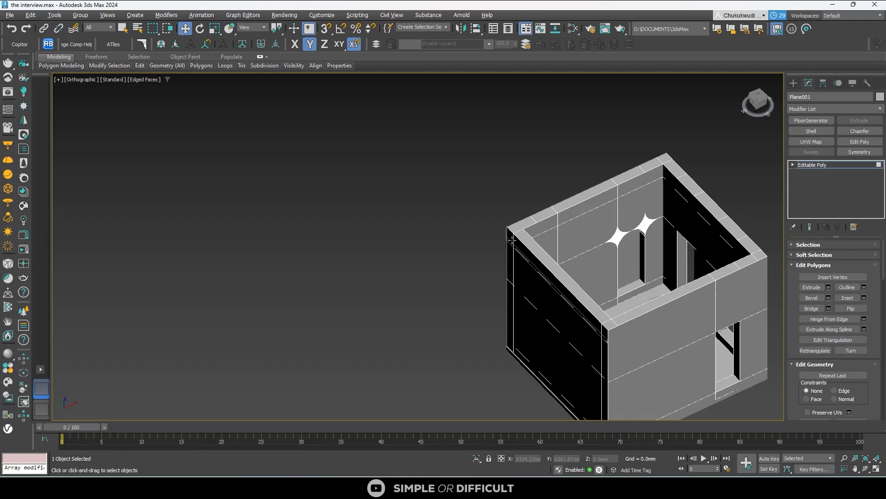
{"action": "middle_click_drag", "start_coordinate": [513, 240], "coordinate": [363, 248], "text": "alt"}
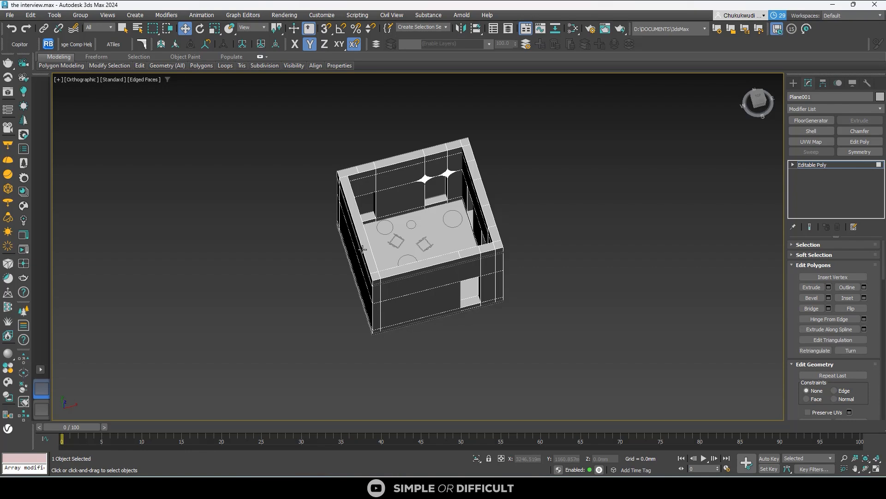
- Switch to the test tuts.max scene and select both chairs near the round coffee table
{"action": "mouse_move", "coordinate": [654, 487]}
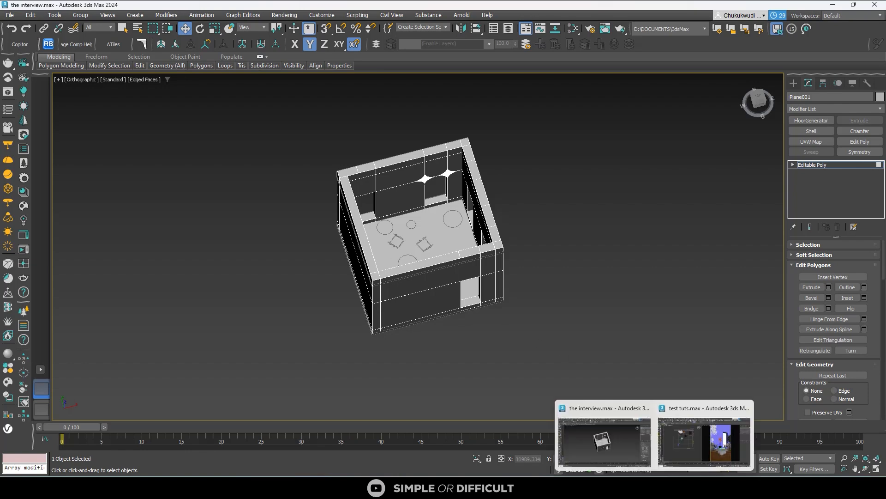
{"action": "left_click", "coordinate": [702, 447]}
{"action": "scroll", "coordinate": [244, 170], "scroll_direction": "up", "scroll_amount": 5}
{"action": "left_click", "coordinate": [318, 214]}
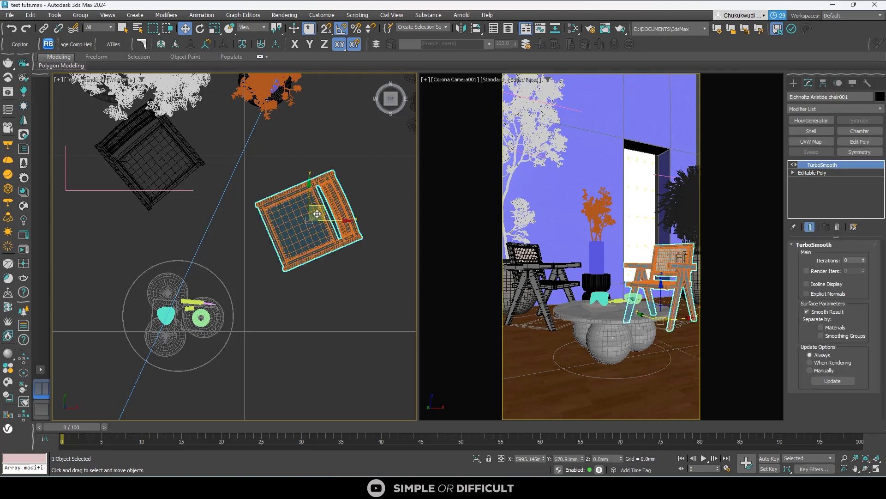
{"action": "left_click", "coordinate": [199, 169], "text": "ctrl"}
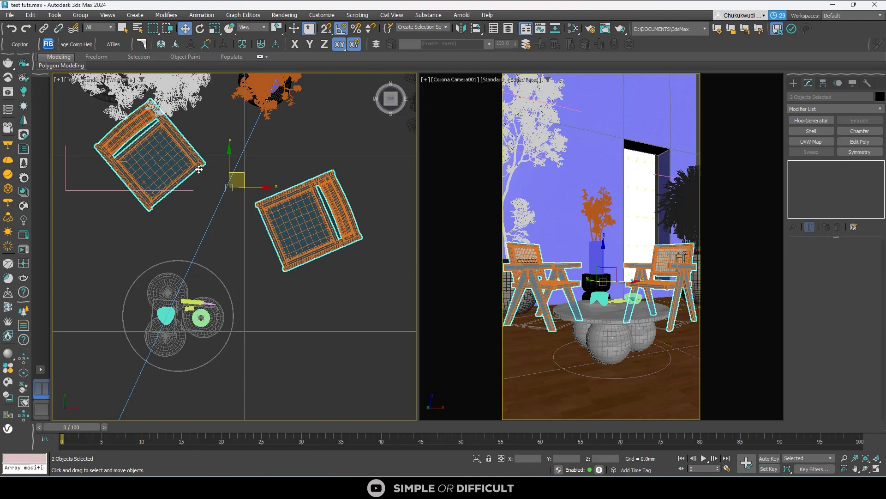
- Open the Pro 3DSky - Akiko Arm Chair folder in File Explorer and place its window over the interview.max scene
{"action": "mouse_move", "coordinate": [285, 484]}
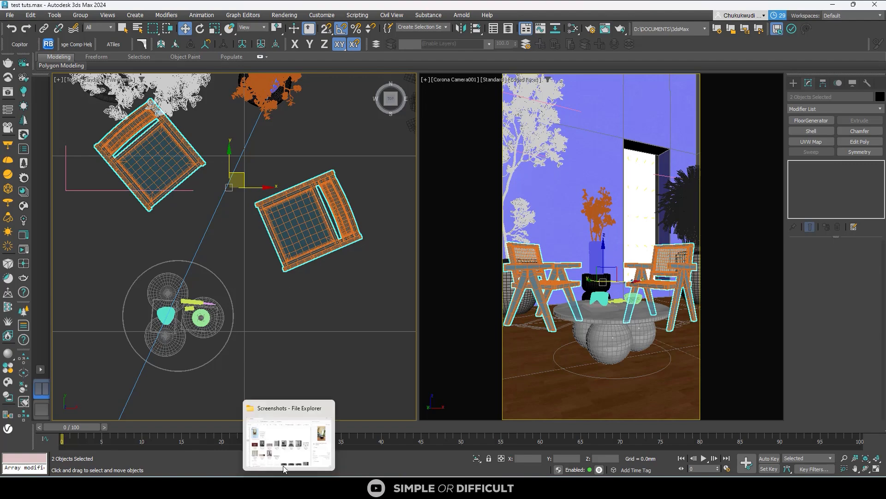
{"action": "left_click", "coordinate": [285, 454]}
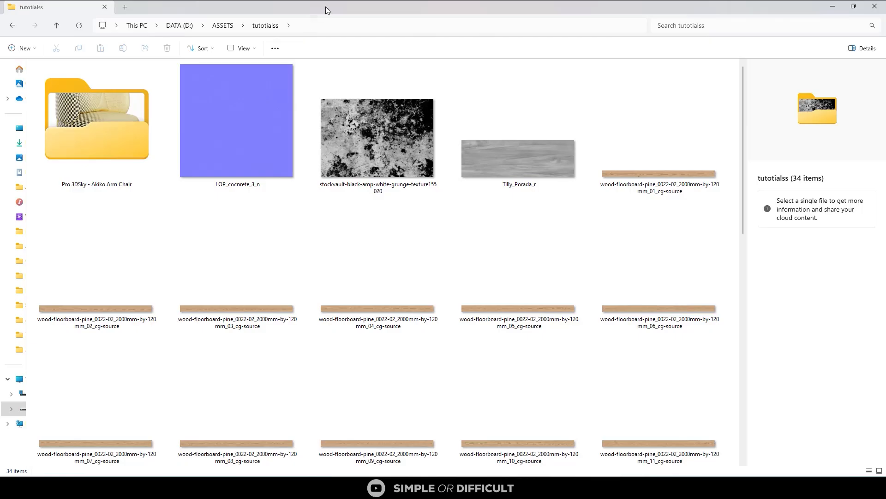
{"action": "left_click_drag", "start_coordinate": [325, 6], "coordinate": [329, 62]}
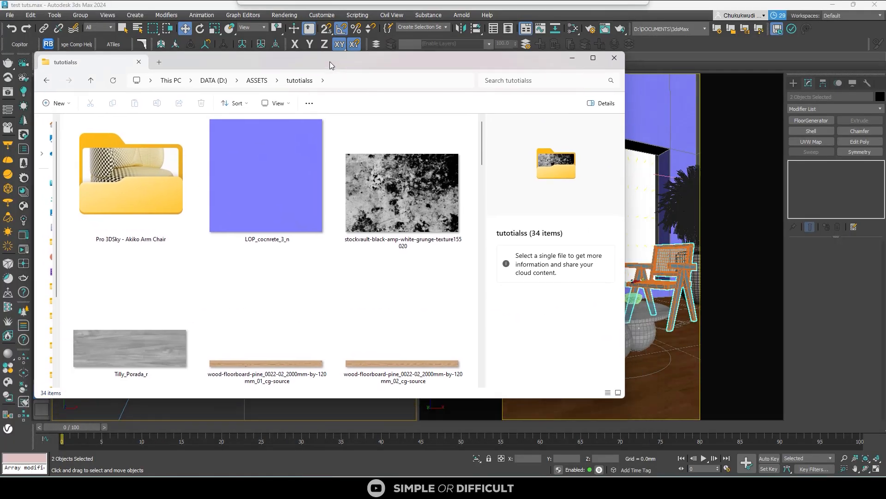
{"action": "double_click", "coordinate": [129, 205]}
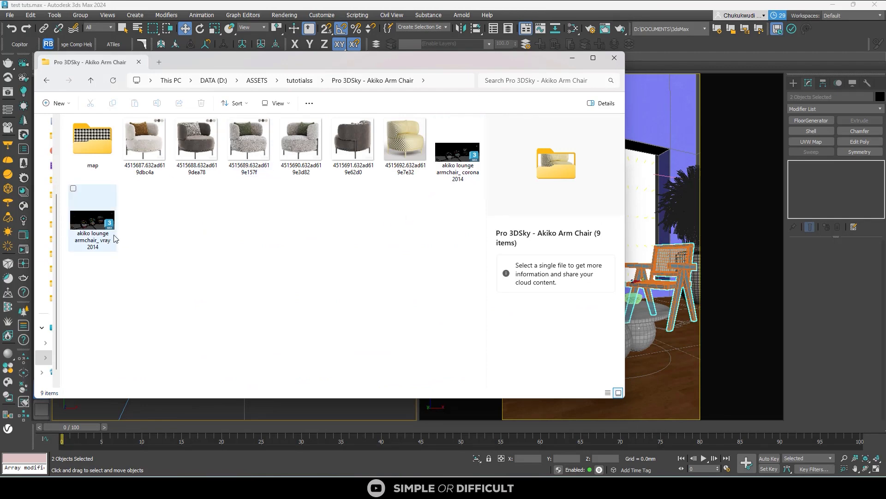
{"action": "left_click_drag", "start_coordinate": [361, 61], "coordinate": [625, 87]}
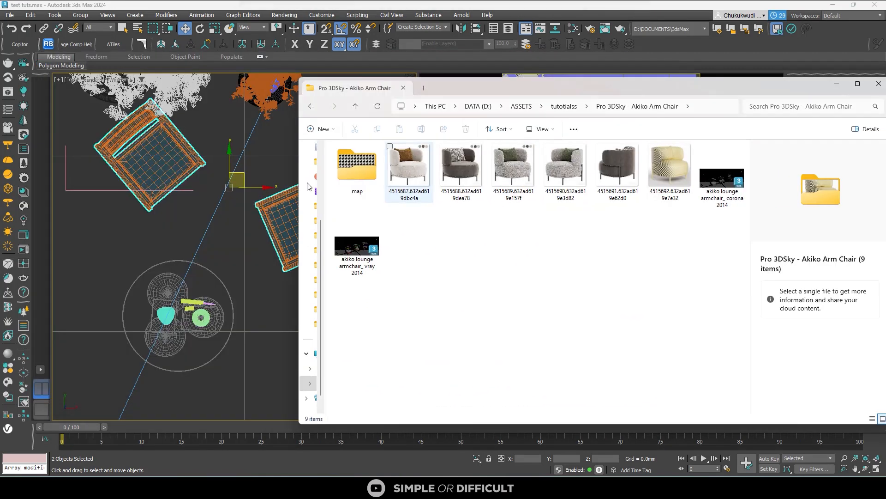
{"action": "left_click", "coordinate": [849, 4]}
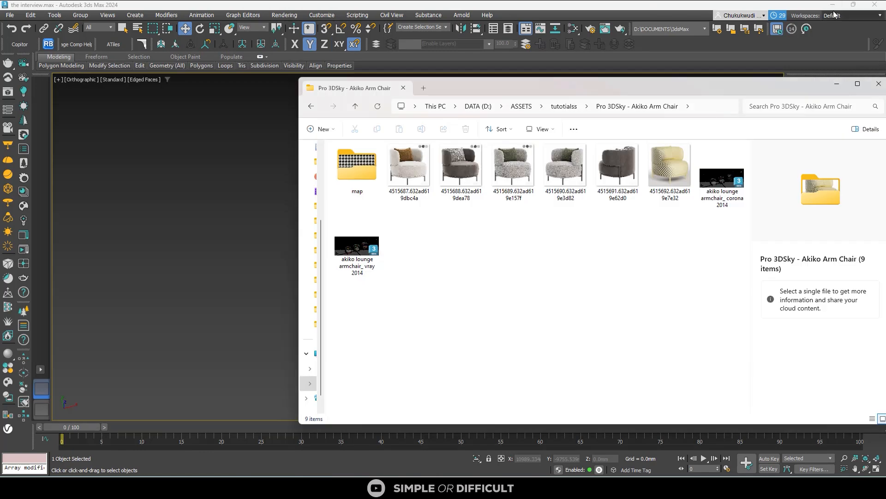
- Merge the akiko lounge armchair_ corona 2014 file into the scene and place its armchairs beside the room
{"action": "scroll", "coordinate": [198, 244], "scroll_direction": "up", "scroll_amount": 3}
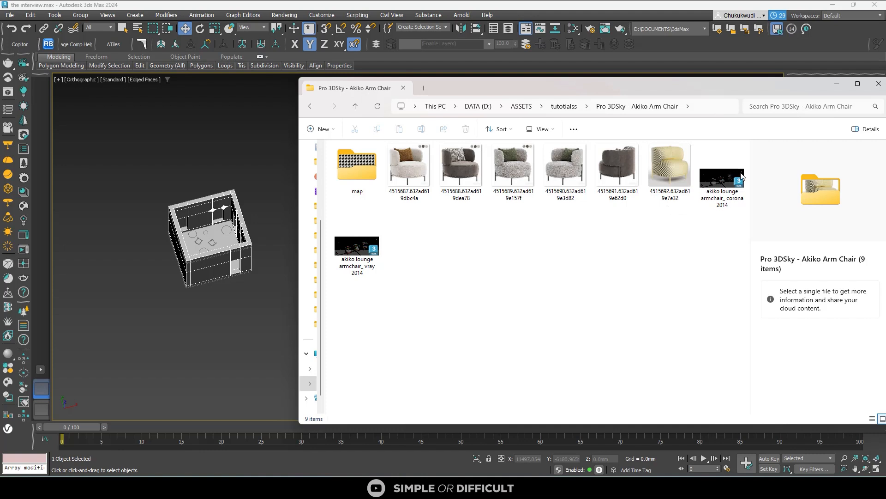
{"action": "left_click", "coordinate": [725, 199]}
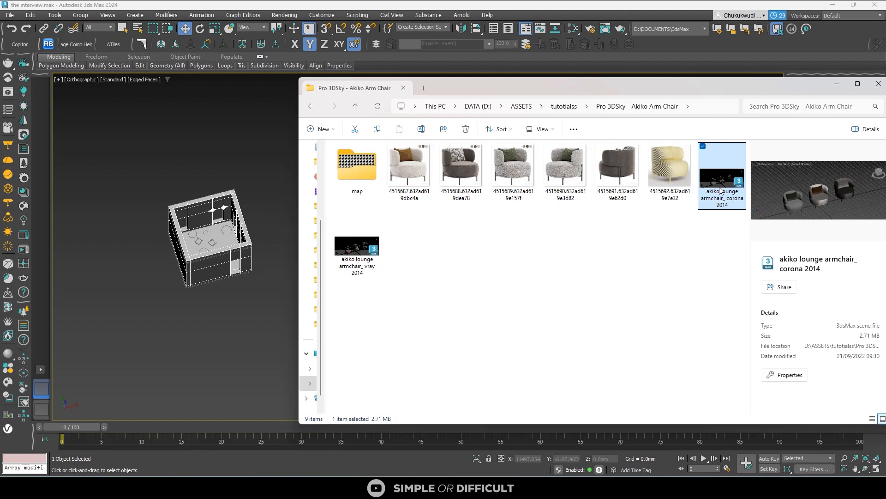
{"action": "left_click_drag", "start_coordinate": [722, 189], "coordinate": [133, 292]}
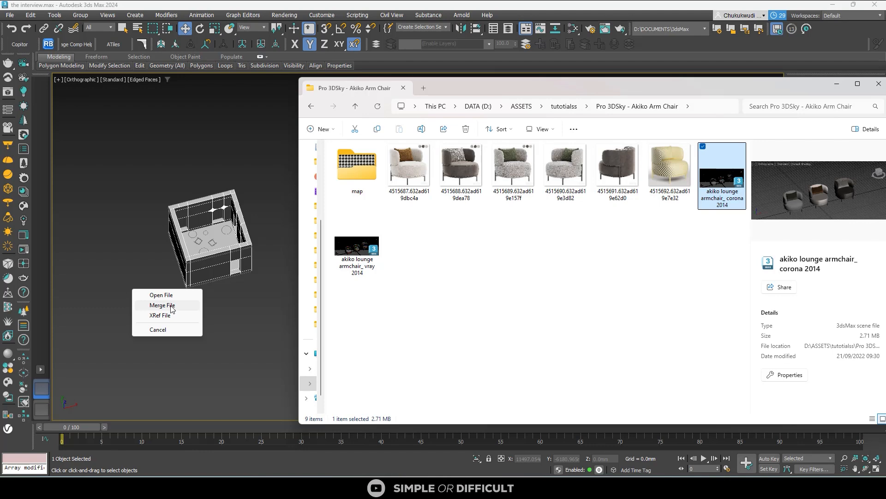
{"action": "left_click", "coordinate": [171, 306]}
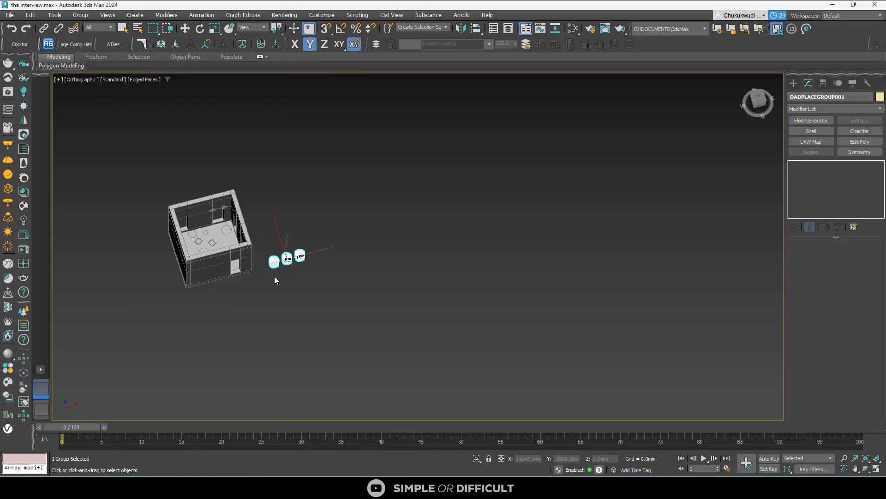
{"action": "scroll", "coordinate": [126, 284], "scroll_direction": "up", "scroll_amount": 2}
{"action": "scroll", "coordinate": [127, 285], "scroll_direction": "up", "scroll_amount": 2}
{"action": "middle_click_drag", "start_coordinate": [126, 286], "coordinate": [306, 260]}
{"action": "left_click", "coordinate": [232, 257]}
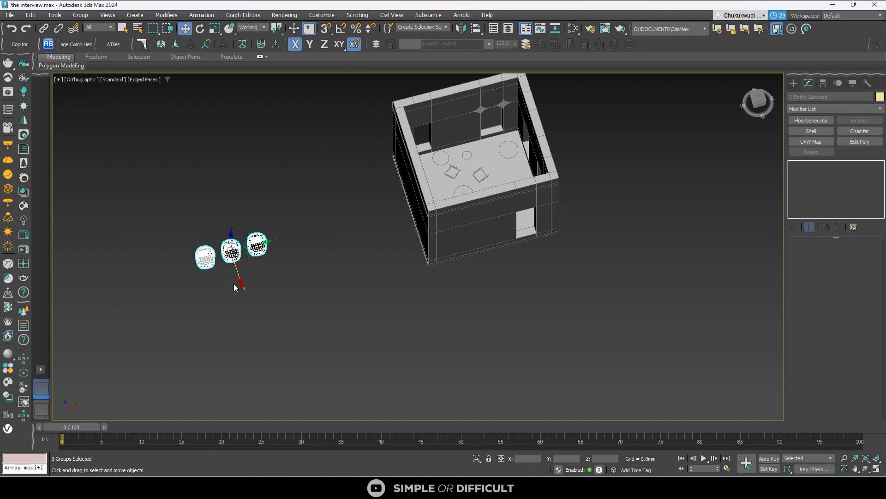
- Select only the akiko17 armchair at the end of the merged row and frame it in the top view
{"action": "left_click", "coordinate": [233, 286]}
{"action": "scroll", "coordinate": [208, 261], "scroll_direction": "up", "scroll_amount": 6}
{"action": "left_click", "coordinate": [211, 261]}
{"action": "scroll", "coordinate": [211, 262], "scroll_direction": "down", "scroll_amount": 6}
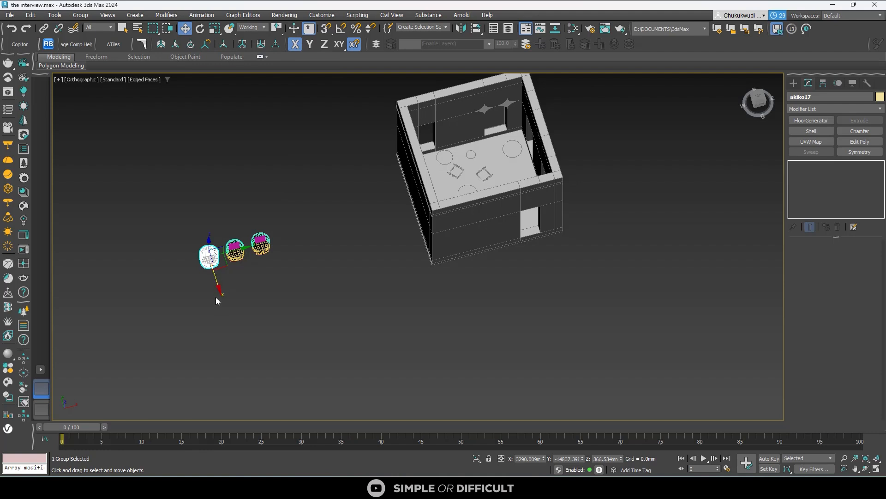
{"action": "key", "text": "e"}
{"action": "key", "text": "r"}
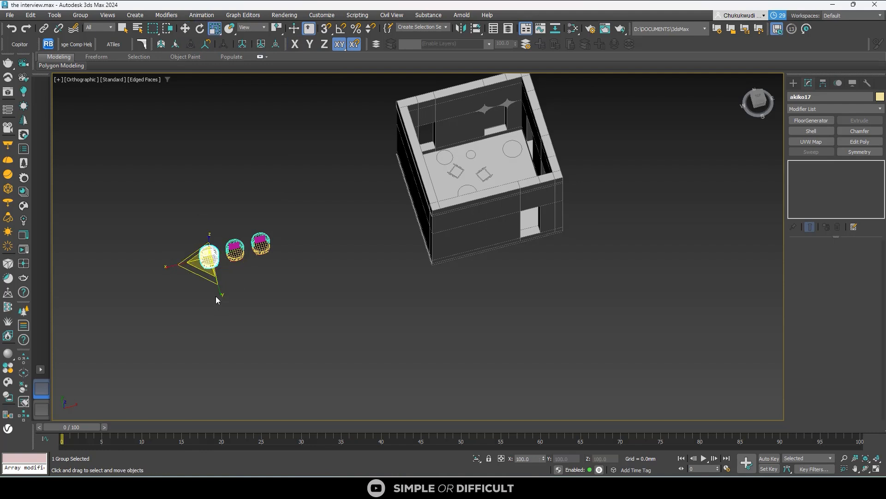
{"action": "key", "text": "w"}
{"action": "key", "text": "e"}
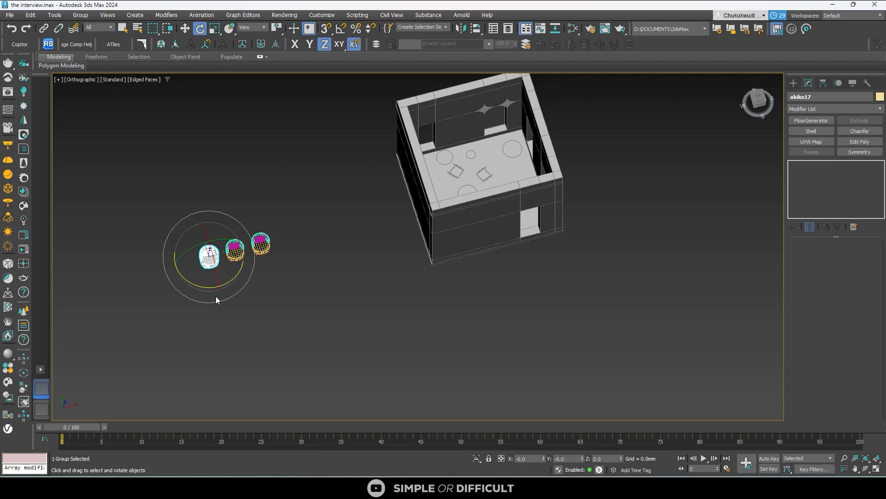
{"action": "key", "text": "w"}
{"action": "key", "text": "r"}
{"action": "key", "text": "t"}
{"action": "key", "text": "z"}
{"action": "scroll", "coordinate": [320, 246], "scroll_direction": "down", "scroll_amount": 5}
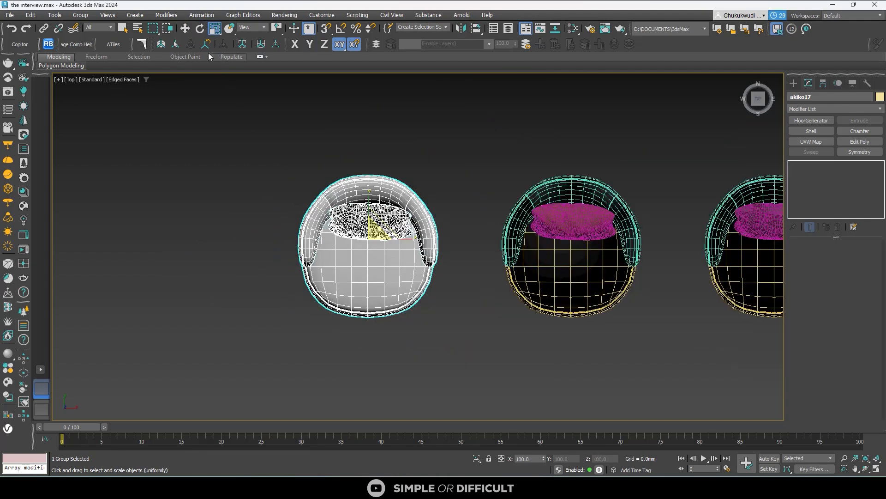
- Try to rotate the akiko17 armchair about its Z axis, and undo the rotation
{"action": "key", "text": "e"}
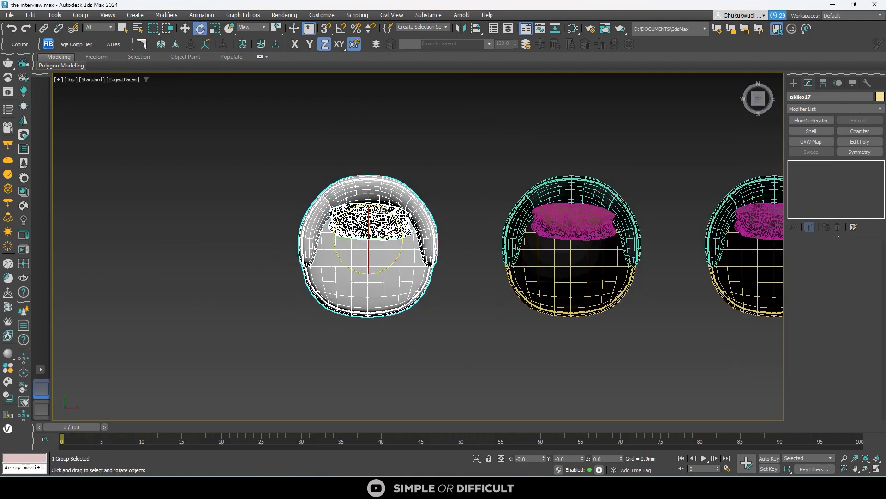
{"action": "left_click_drag", "start_coordinate": [387, 208], "coordinate": [449, 182]}
{"action": "left_click_drag", "start_coordinate": [621, 459], "coordinate": [623, 380]}
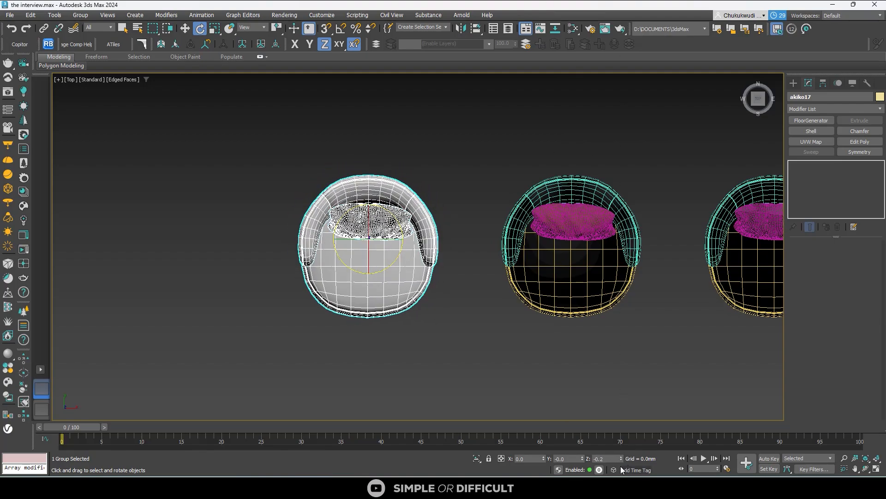
{"action": "left_click_drag", "start_coordinate": [582, 458], "coordinate": [567, 470]}
{"action": "key", "text": "ctrl+z"}
- Move the akiko17 armchair into the room onto the plan's circle below the two chair outlines
{"action": "scroll", "coordinate": [463, 344], "scroll_direction": "down", "scroll_amount": 5}
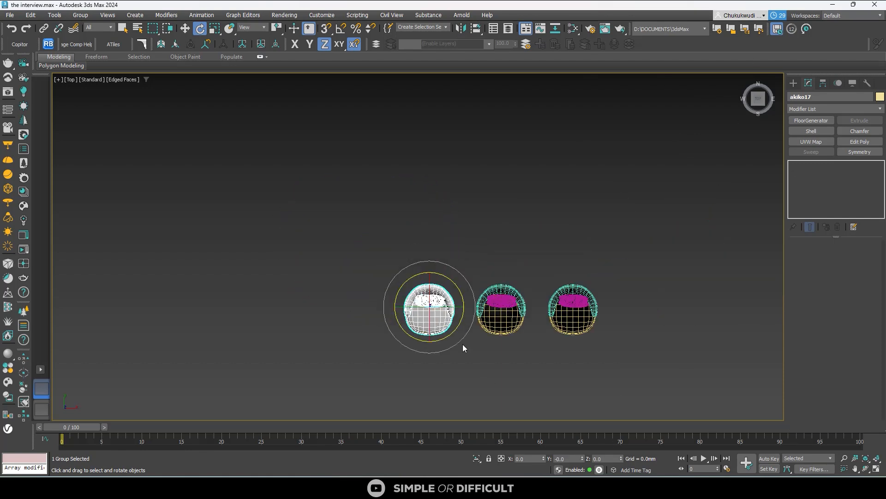
{"action": "left_click", "coordinate": [184, 28]}
{"action": "scroll", "coordinate": [251, 281], "scroll_direction": "down", "scroll_amount": 3}
{"action": "middle_click_drag", "start_coordinate": [251, 281], "coordinate": [172, 246]}
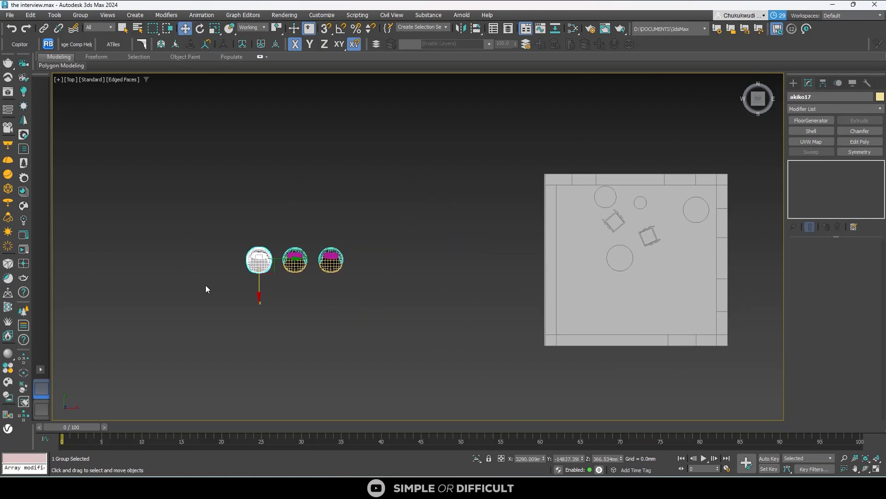
{"action": "left_click_drag", "start_coordinate": [281, 273], "coordinate": [632, 272]}
{"action": "scroll", "coordinate": [632, 273], "scroll_direction": "up", "scroll_amount": 3}
{"action": "middle_click_drag", "start_coordinate": [632, 272], "coordinate": [549, 333]}
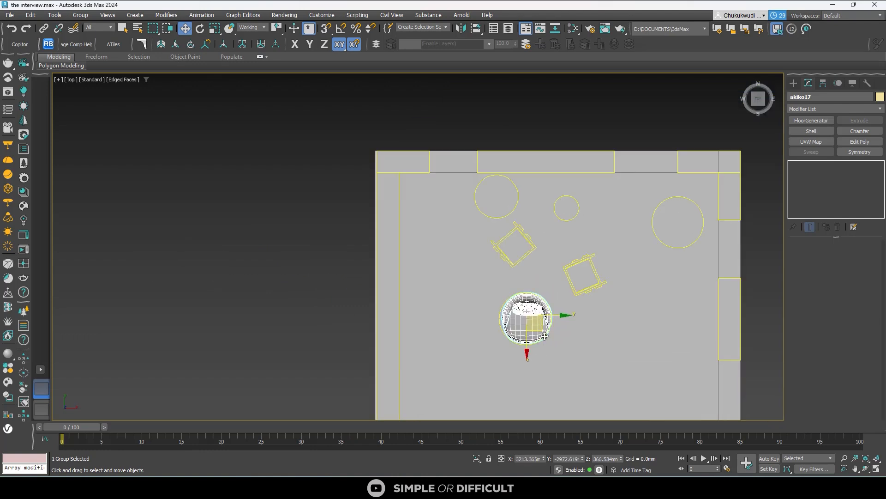
- Rotate the placed akiko17 armchair about its Z axis and remove it from the room
{"action": "left_click", "coordinate": [200, 28]}
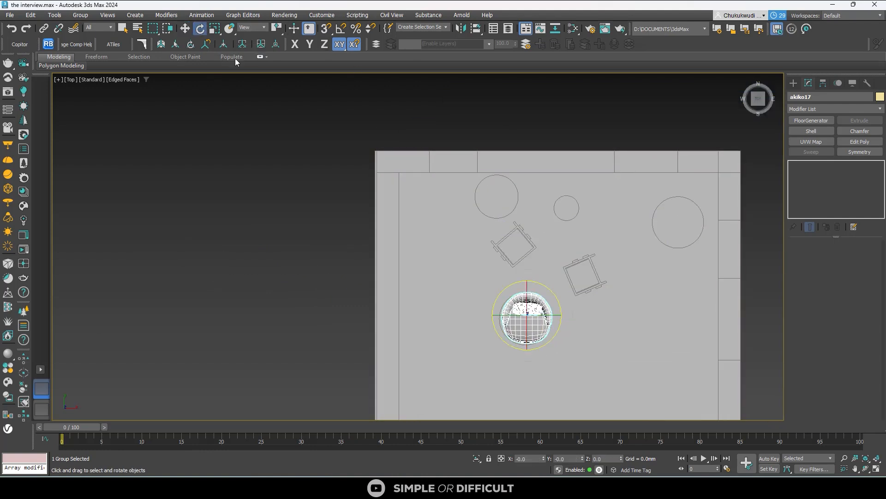
{"action": "left_click_drag", "start_coordinate": [545, 289], "coordinate": [597, 255]}
{"action": "left_click", "coordinate": [597, 255]}
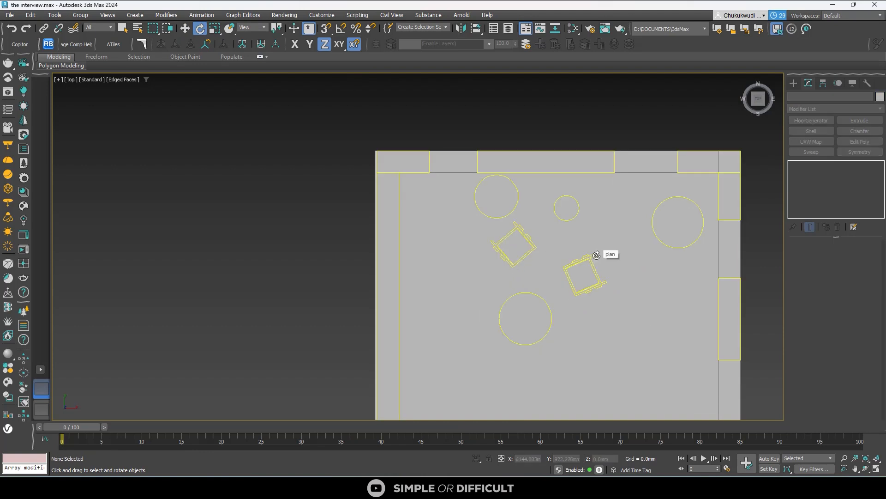
- Delete the remaining merged armchairs standing beside the room
{"action": "scroll", "coordinate": [572, 253], "scroll_direction": "down", "scroll_amount": 3}
{"action": "left_click", "coordinate": [292, 229]}
{"action": "left_click_drag", "start_coordinate": [314, 229], "coordinate": [177, 331]}
{"action": "key", "text": "Delete"}
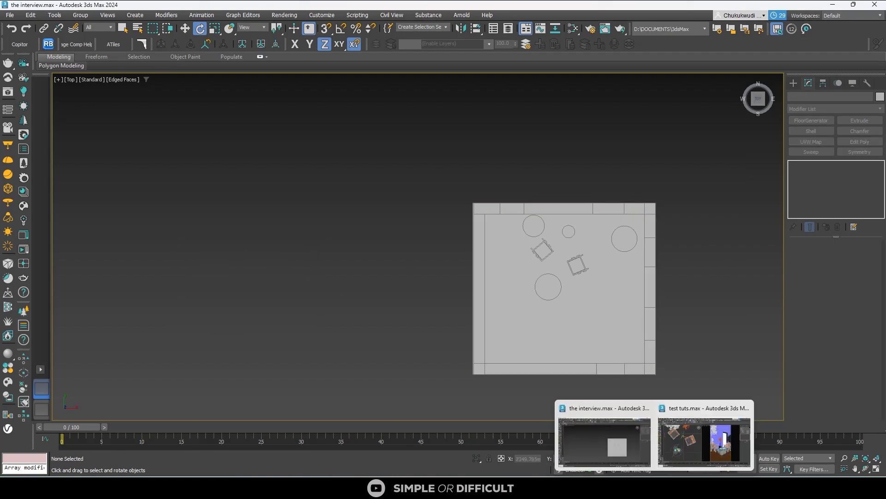
- Switch to the browser and search the 3dsky model catalog for PLANTS
{"action": "mouse_move", "coordinate": [675, 487]}
{"action": "left_click", "coordinate": [739, 450]}
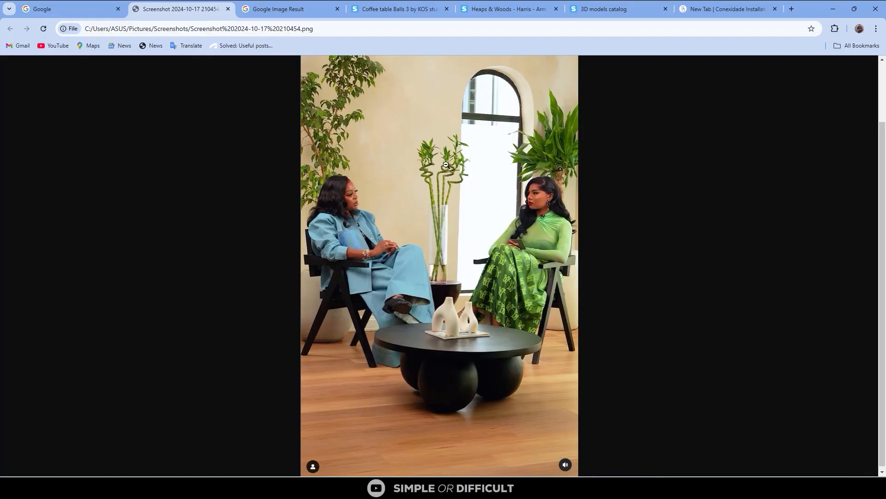
{"action": "left_click", "coordinate": [607, 11]}
{"action": "scroll", "coordinate": [504, 168], "scroll_direction": "up", "scroll_amount": 20}
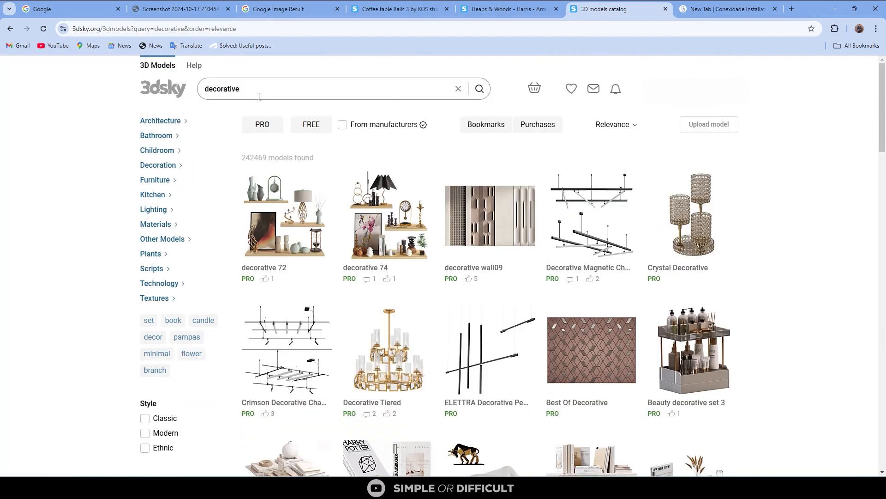
{"action": "left_click", "coordinate": [258, 96]}
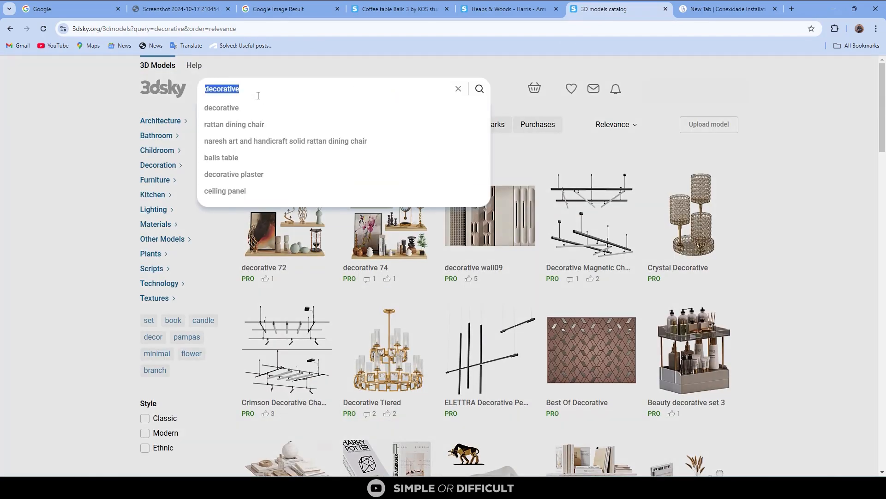
{"action": "type", "text": "PLANTS"}
{"action": "key", "text": "Return"}
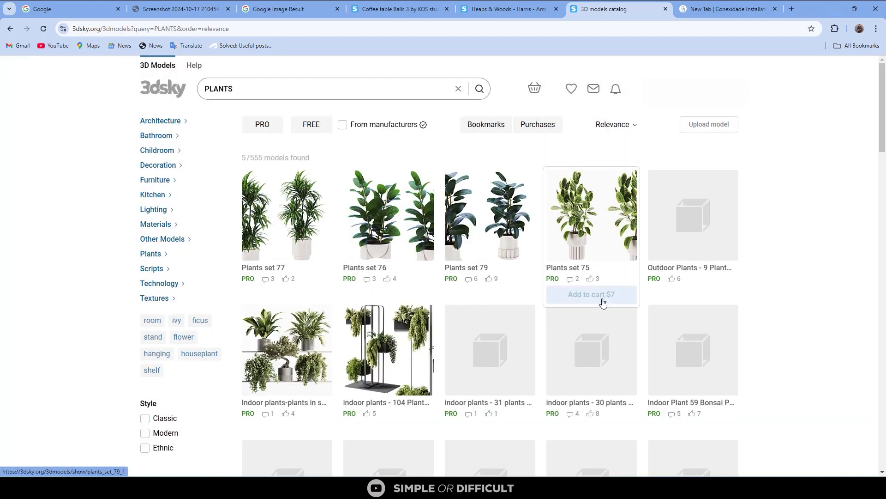
- Look through the first page of PLANTS results for potted indoor plants that suit the interview scene
{"action": "scroll", "coordinate": [635, 284], "scroll_direction": "down", "scroll_amount": 2}
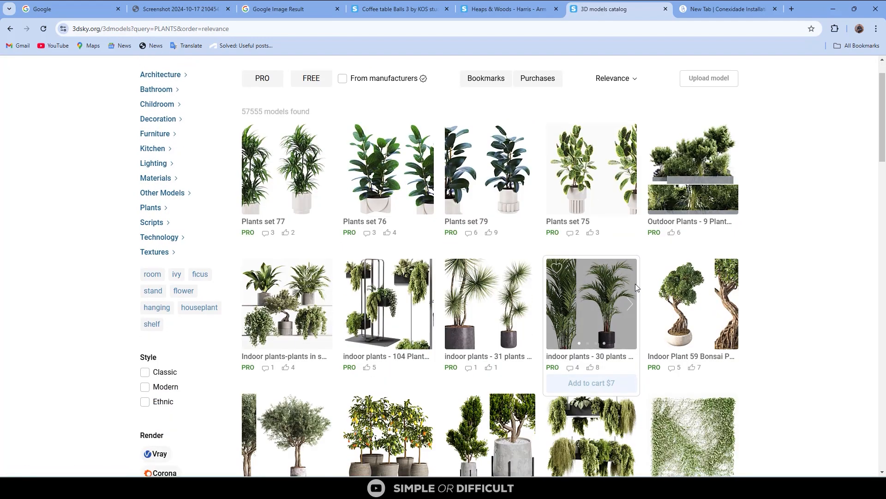
{"action": "mouse_move", "coordinate": [650, 302]}
{"action": "scroll", "coordinate": [768, 285], "scroll_direction": "down", "scroll_amount": 5}
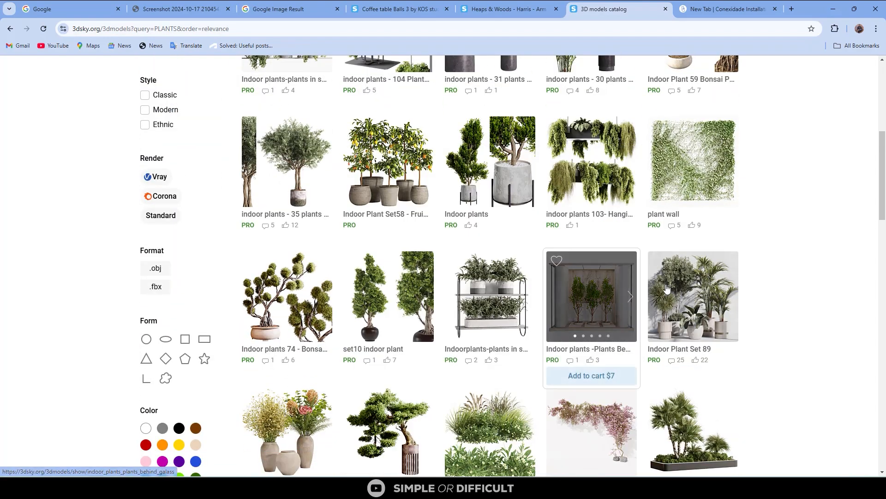
{"action": "scroll", "coordinate": [720, 354], "scroll_direction": "down", "scroll_amount": 12}
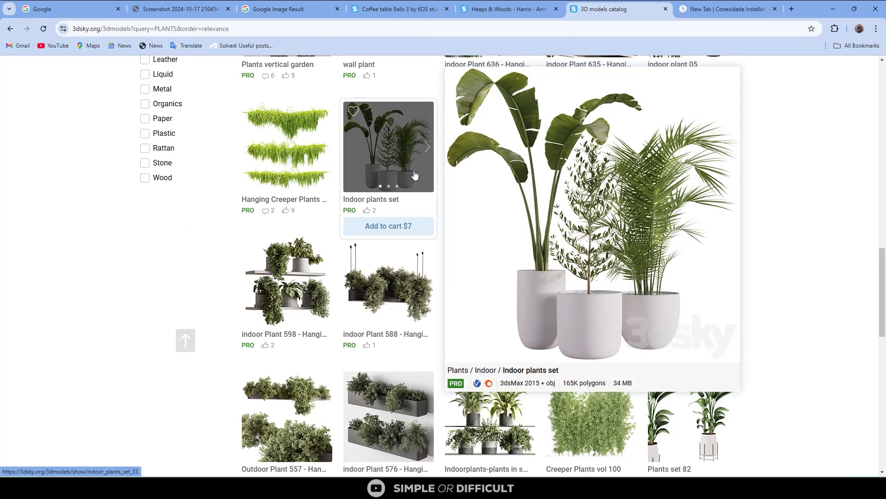
{"action": "scroll", "coordinate": [777, 320], "scroll_direction": "down", "scroll_amount": 4}
{"action": "scroll", "coordinate": [777, 320], "scroll_direction": "down", "scroll_amount": 2}
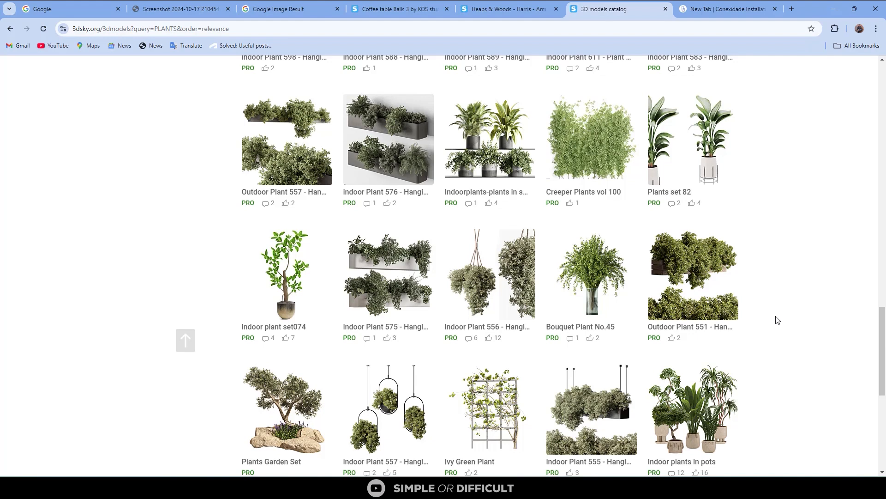
{"action": "scroll", "coordinate": [711, 284], "scroll_direction": "down", "scroll_amount": 3}
{"action": "mouse_move", "coordinate": [700, 286]}
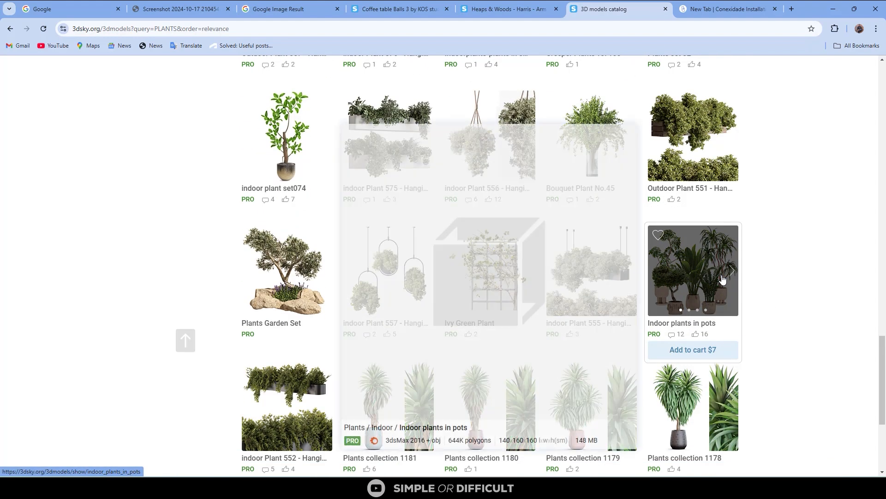
{"action": "scroll", "coordinate": [700, 286], "scroll_direction": "down", "scroll_amount": 5}
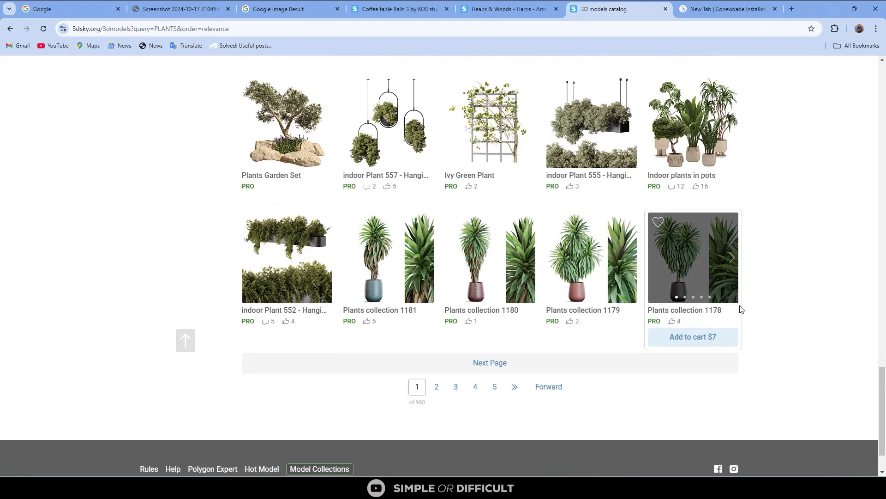
- Switch to 3ds Max and place a targeted CoronaCam in wireframe Top view from the room's lower-left corner toward the arched window, about 5112 mm long
{"action": "left_click", "coordinate": [840, 12]}
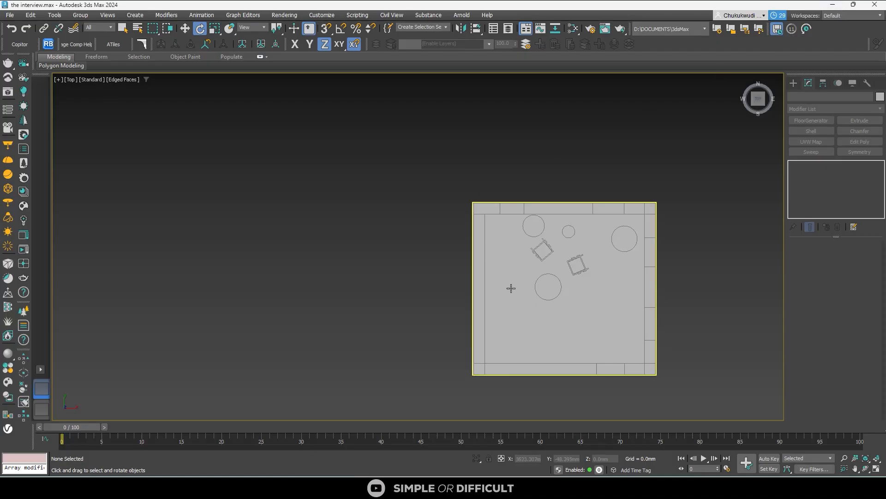
{"action": "middle_click_drag", "start_coordinate": [667, 237], "coordinate": [582, 184]}
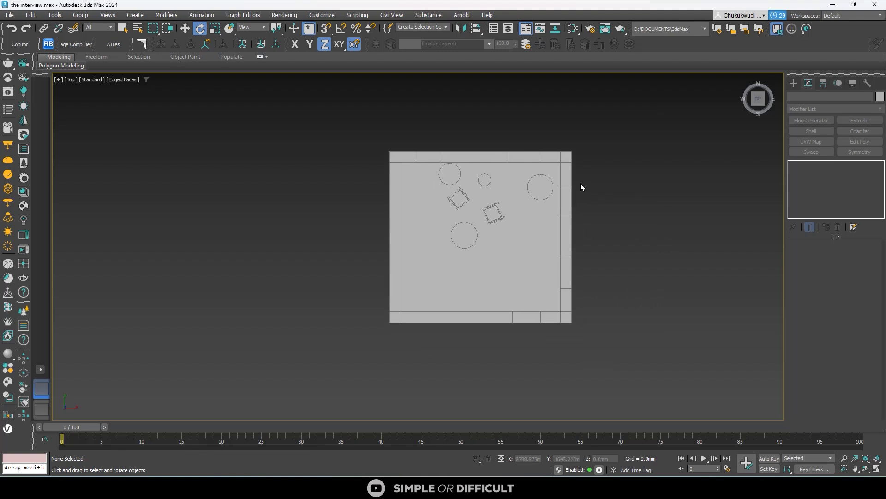
{"action": "scroll", "coordinate": [581, 182], "scroll_direction": "up", "scroll_amount": 2}
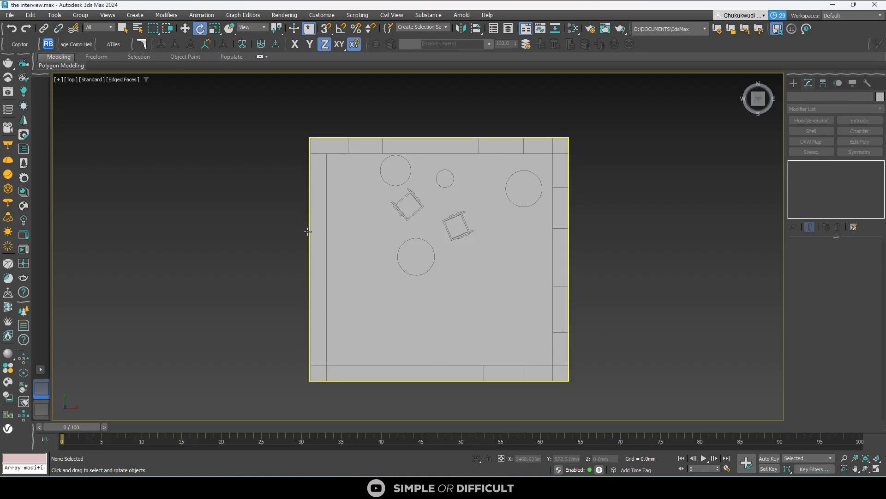
{"action": "key", "text": "F3"}
{"action": "left_click", "coordinate": [793, 83]}
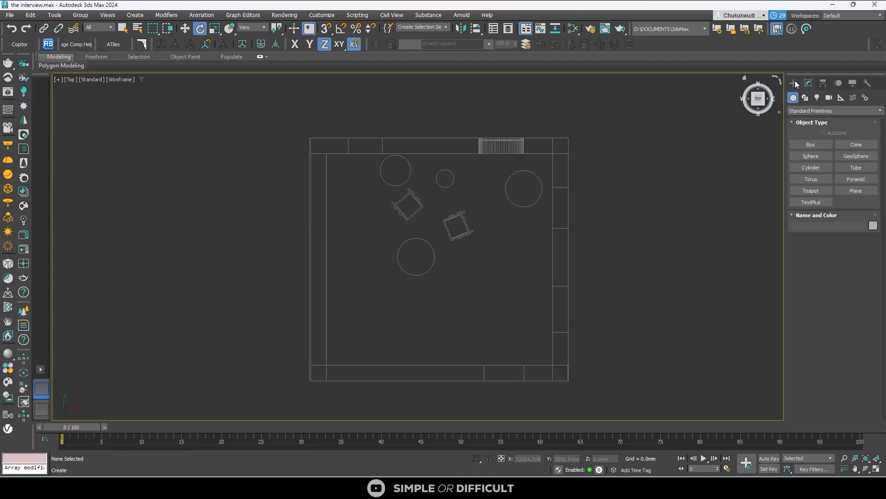
{"action": "left_click", "coordinate": [828, 98]}
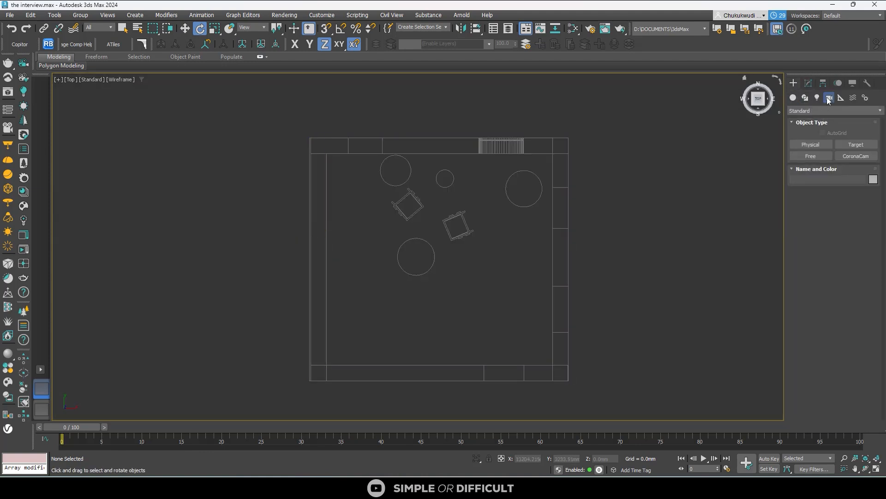
{"action": "left_click", "coordinate": [853, 156]}
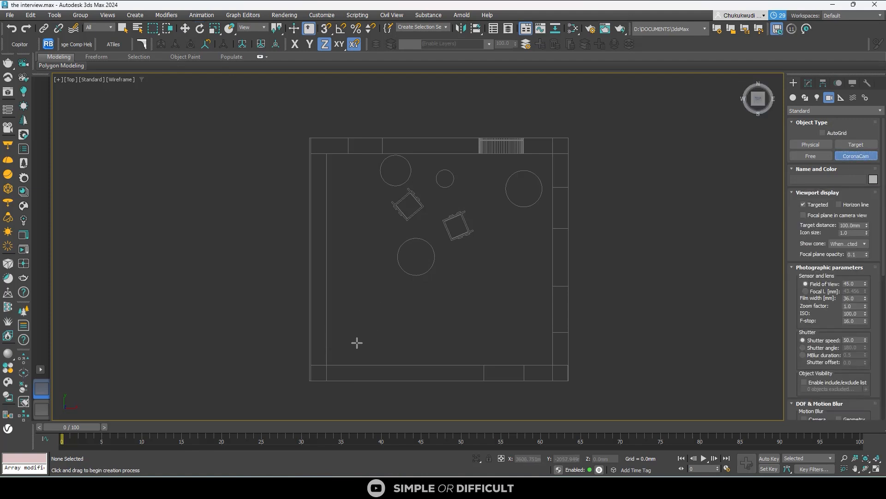
{"action": "left_click_drag", "start_coordinate": [356, 345], "coordinate": [470, 154]}
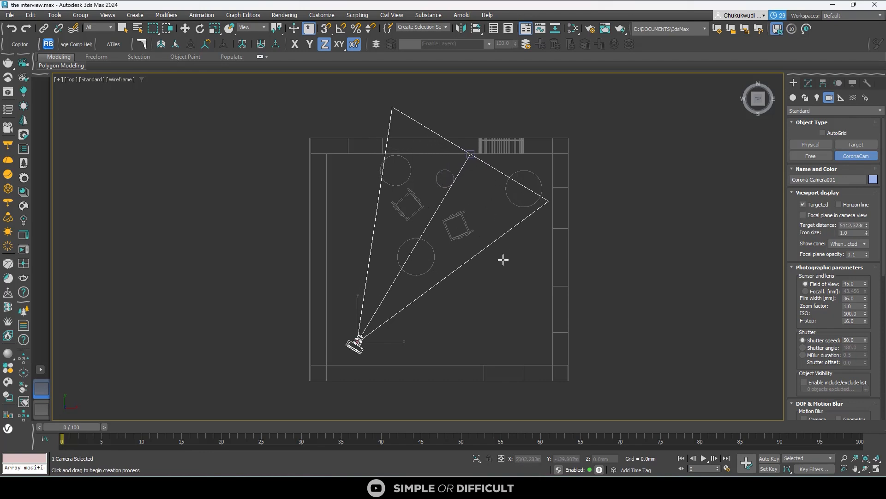
- Change the viewport layout to two side-by-side views, Top and Front, and check it in the viewport configuration
{"action": "left_click", "coordinate": [40, 369]}
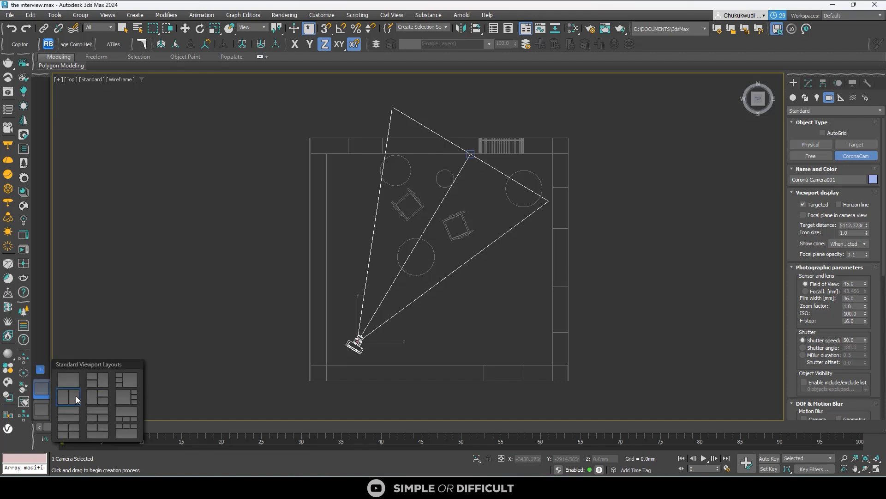
{"action": "left_click", "coordinate": [67, 396]}
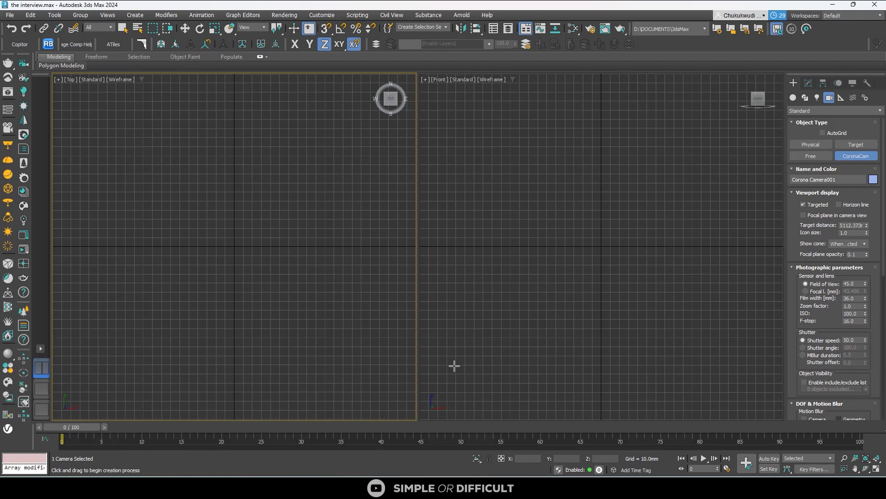
{"action": "right_click", "coordinate": [876, 471]}
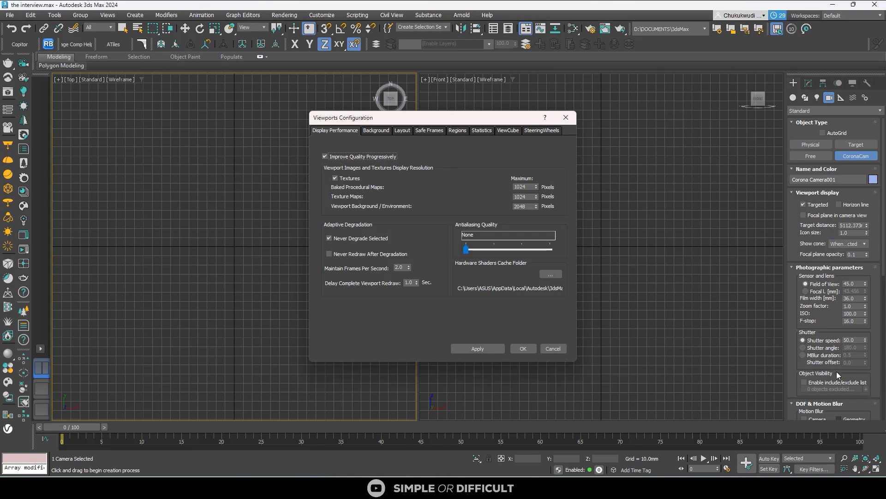
{"action": "left_click", "coordinate": [401, 131]}
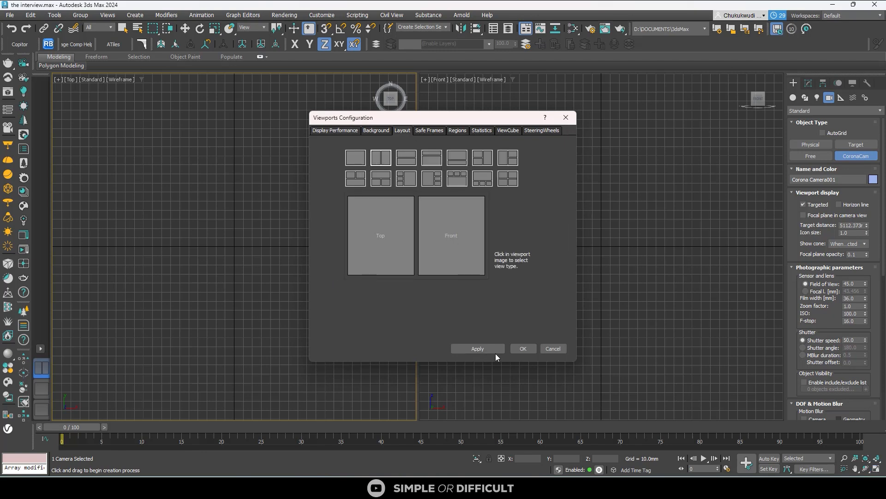
{"action": "left_click", "coordinate": [523, 348]}
- Switch the Front viewport to the view through the new Corona camera
{"action": "scroll", "coordinate": [515, 220], "scroll_direction": "down", "scroll_amount": 4}
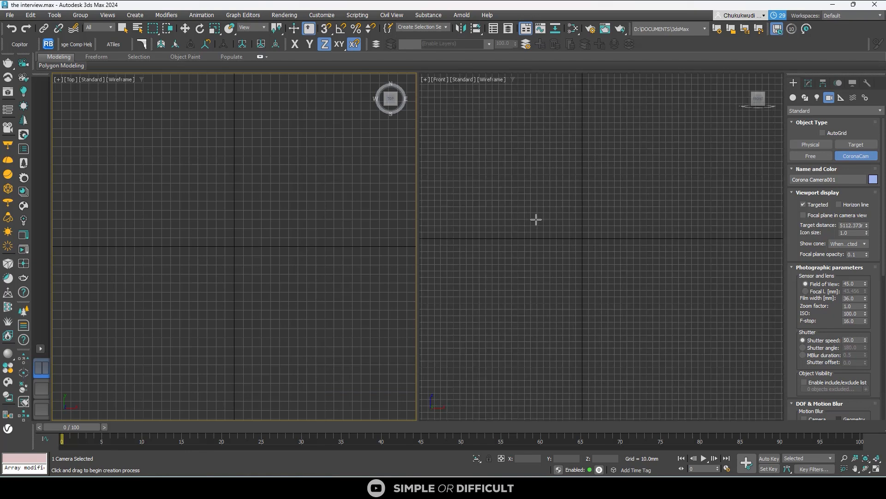
{"action": "scroll", "coordinate": [539, 219], "scroll_direction": "down", "scroll_amount": 2}
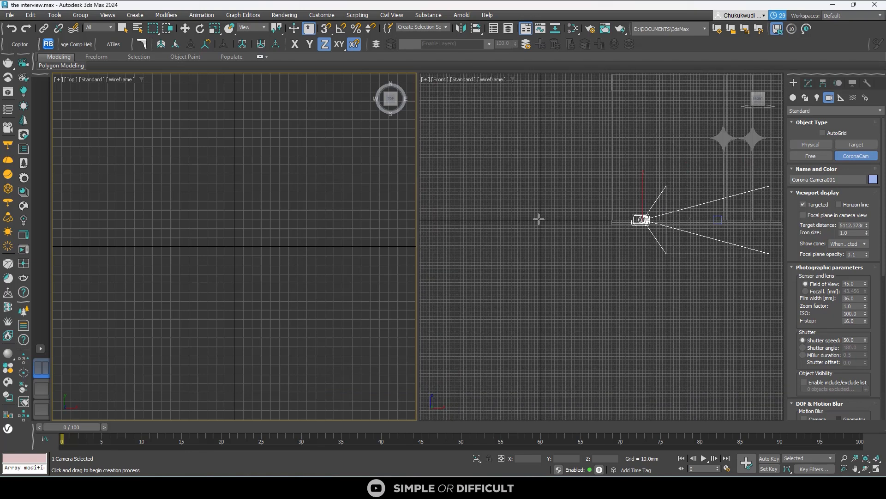
{"action": "scroll", "coordinate": [633, 202], "scroll_direction": "up", "scroll_amount": 4}
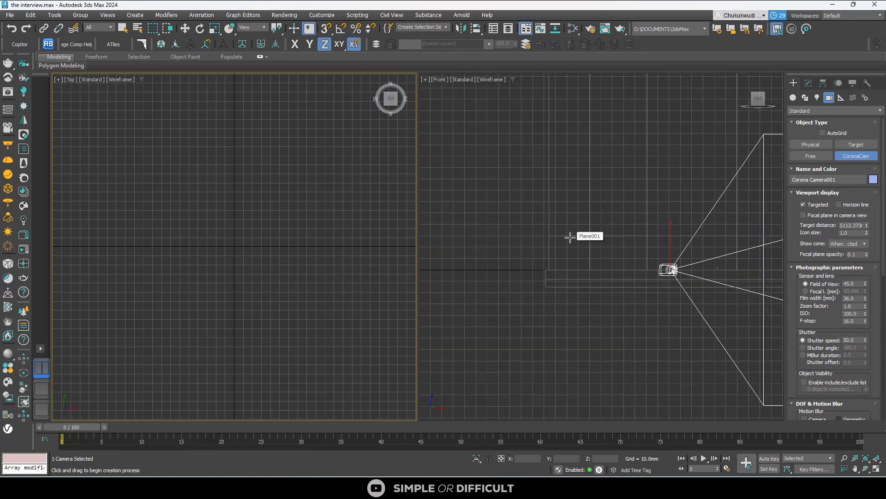
{"action": "right_click", "coordinate": [570, 237]}
{"action": "key", "text": "c"}
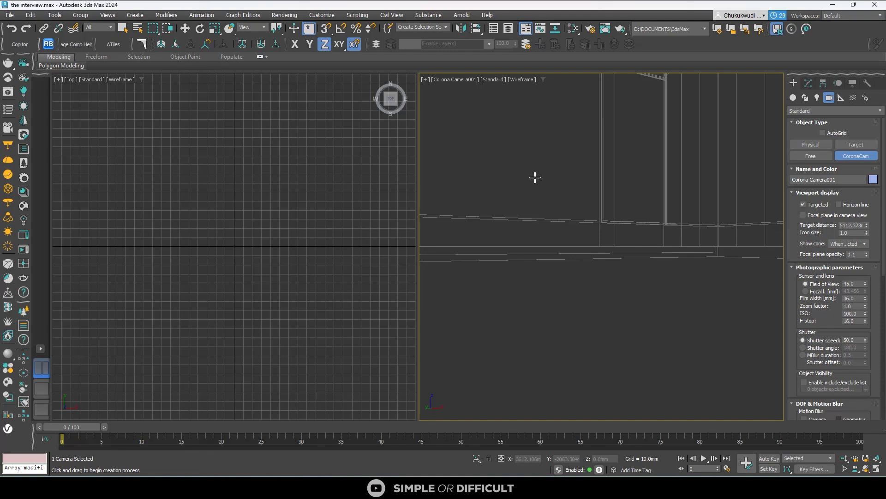
- Shade the camera view as Clay with Edged Faces and shift its framing to include the arched window and floor outlines
{"action": "key", "text": "F3"}
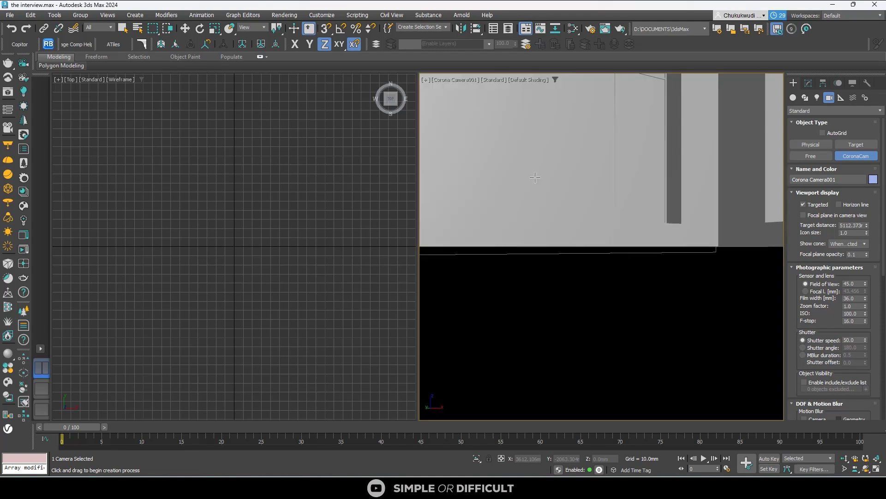
{"action": "left_click", "coordinate": [532, 79]}
{"action": "left_click", "coordinate": [527, 151]}
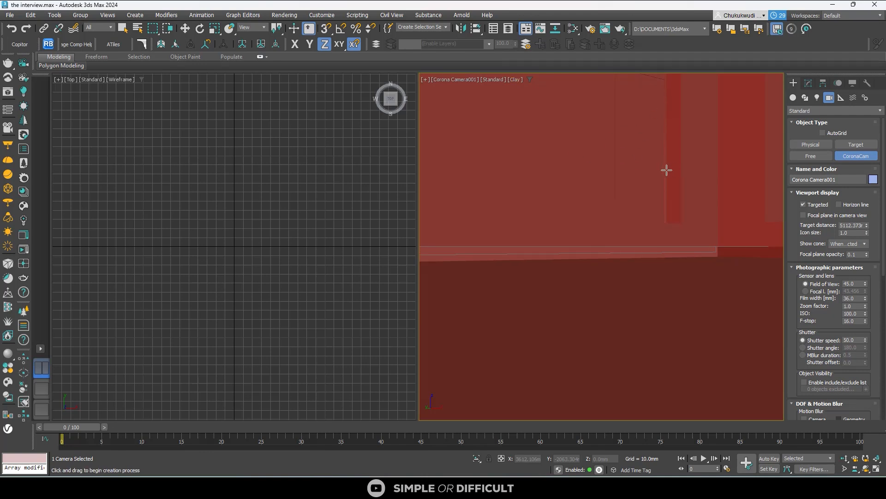
{"action": "key", "text": "F4"}
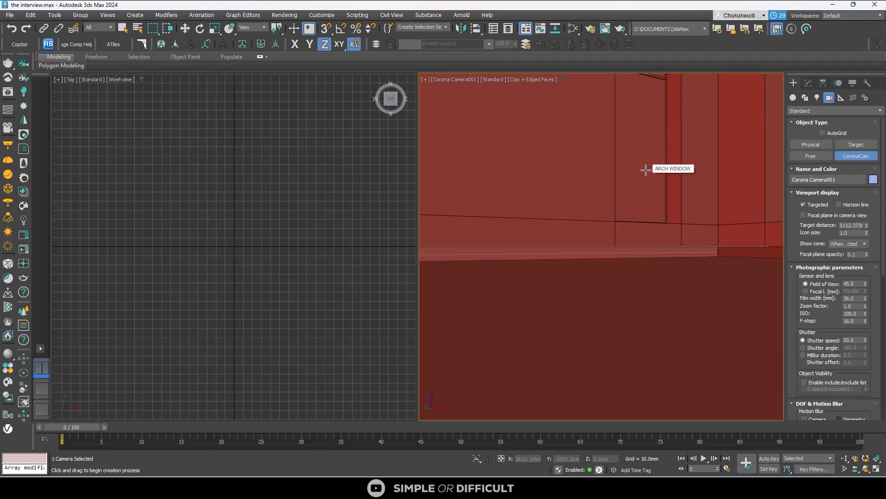
{"action": "key", "text": "F4"}
{"action": "left_click", "coordinate": [515, 79]}
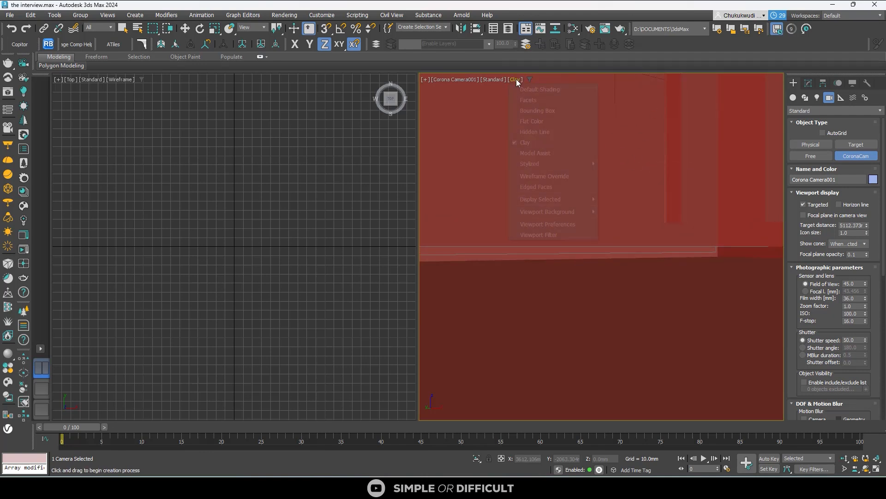
{"action": "left_click", "coordinate": [543, 187]}
{"action": "middle_click_drag", "start_coordinate": [666, 223], "coordinate": [660, 277]}
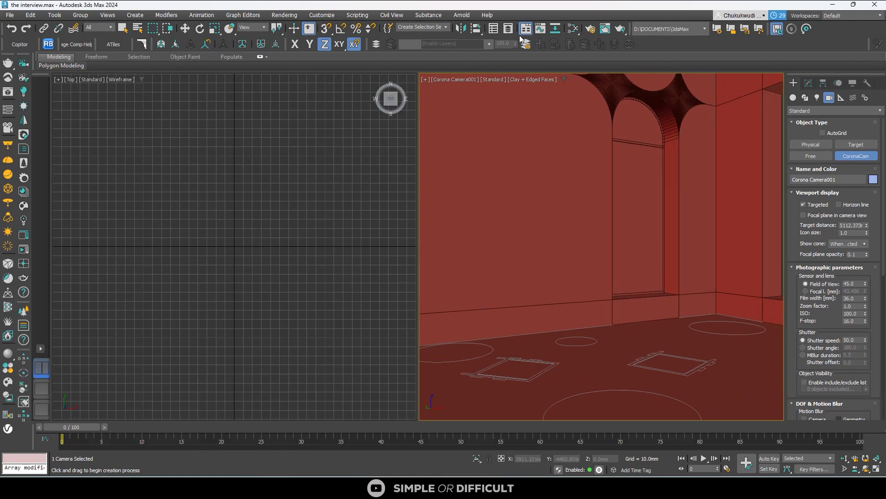
- Open the render setup's output size presets and switch to the browser to view the reference interview screenshot
{"action": "left_click", "coordinate": [591, 29]}
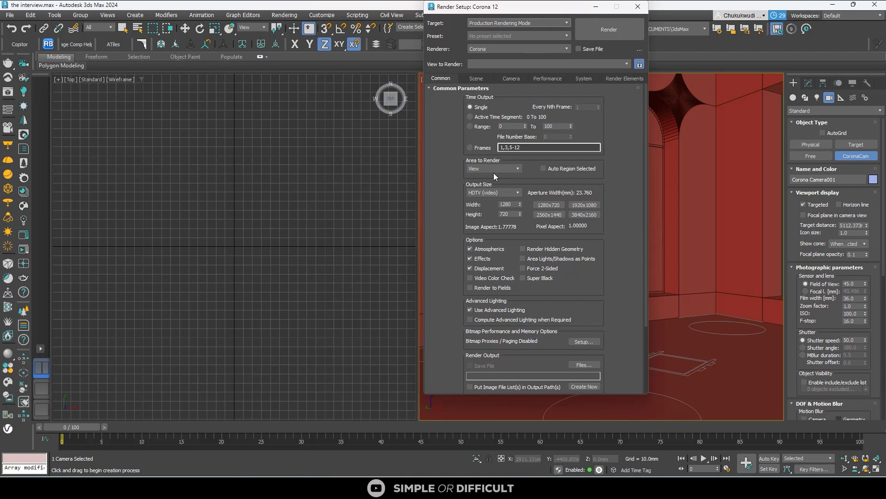
{"action": "left_click", "coordinate": [494, 193]}
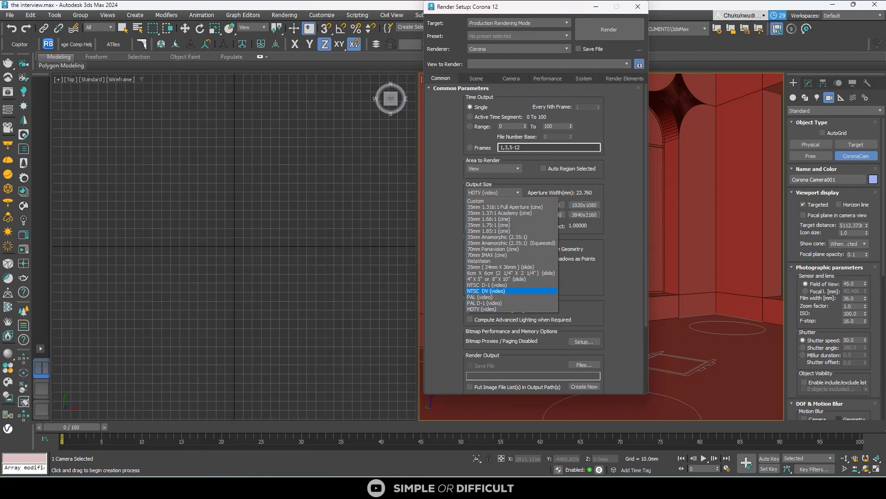
{"action": "left_click", "coordinate": [696, 487]}
{"action": "left_click", "coordinate": [718, 444]}
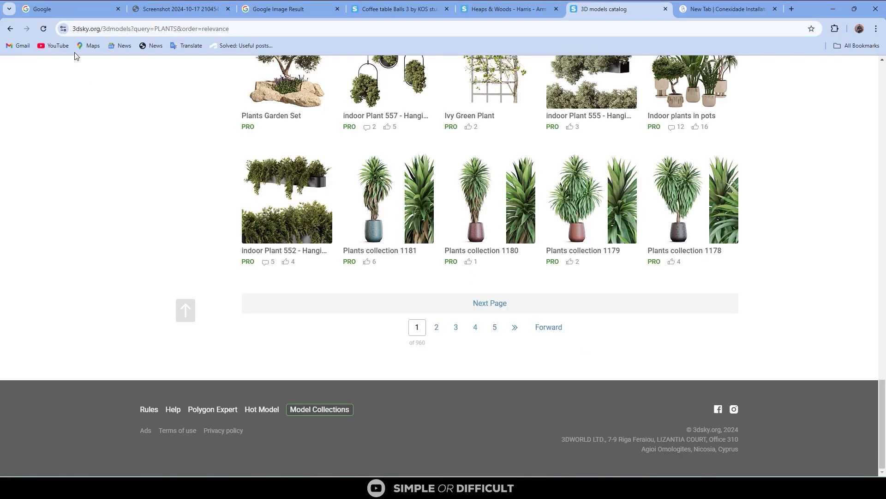
{"action": "left_click", "coordinate": [160, 11]}
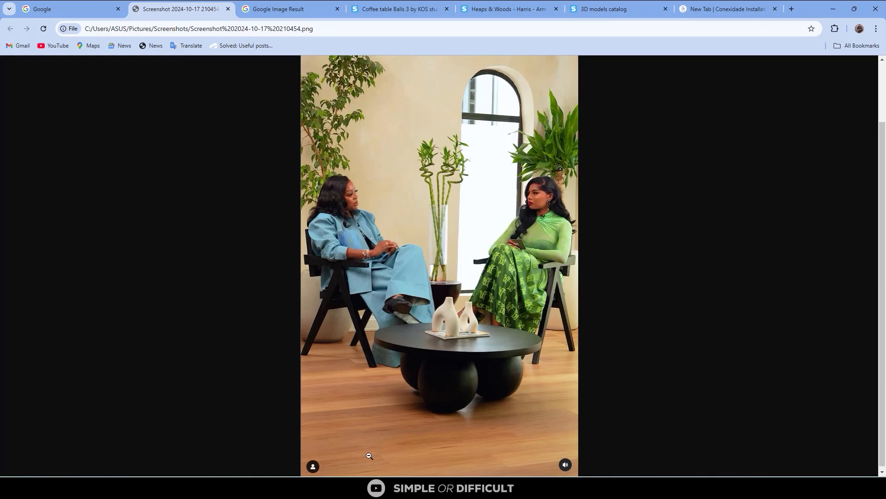
- Check the pixel dimensions of the reference interview screenshot in the Screenshots folder
{"action": "key", "text": "alt+Tab"}
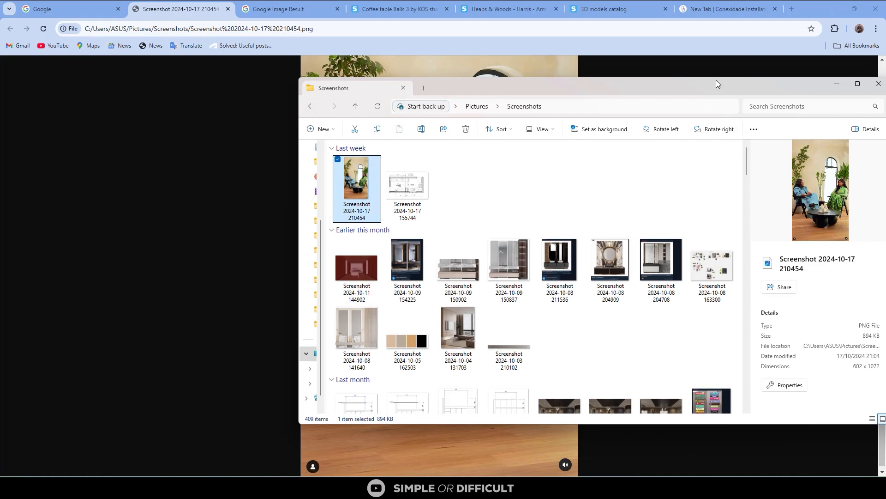
{"action": "left_click_drag", "start_coordinate": [692, 88], "coordinate": [506, 63]}
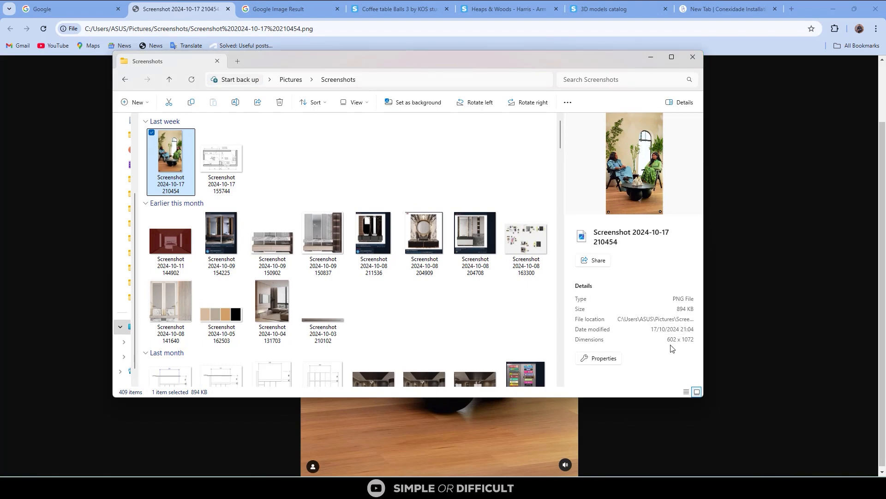
{"action": "left_click", "coordinate": [651, 59]}
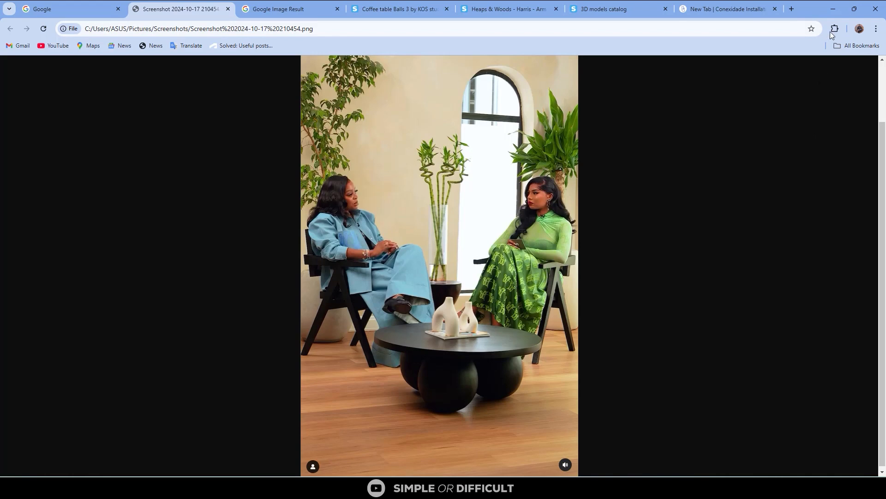
{"action": "mouse_move", "coordinate": [655, 489]}
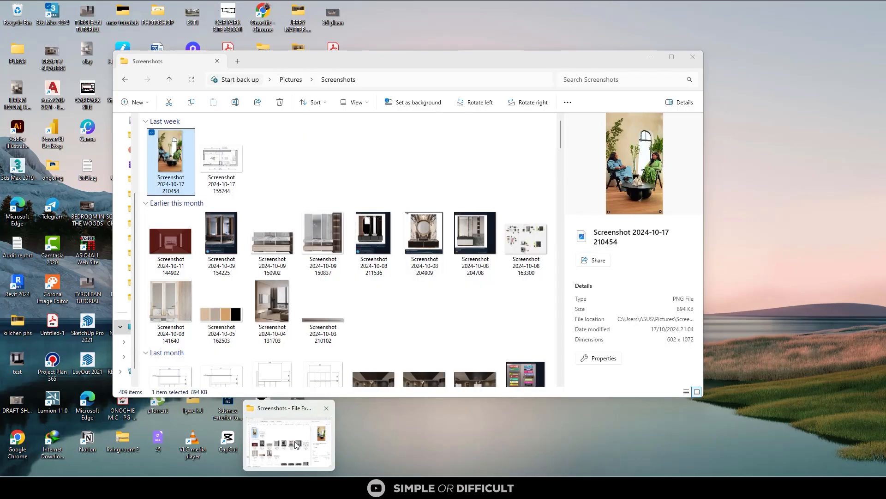
{"action": "left_click", "coordinate": [297, 443]}
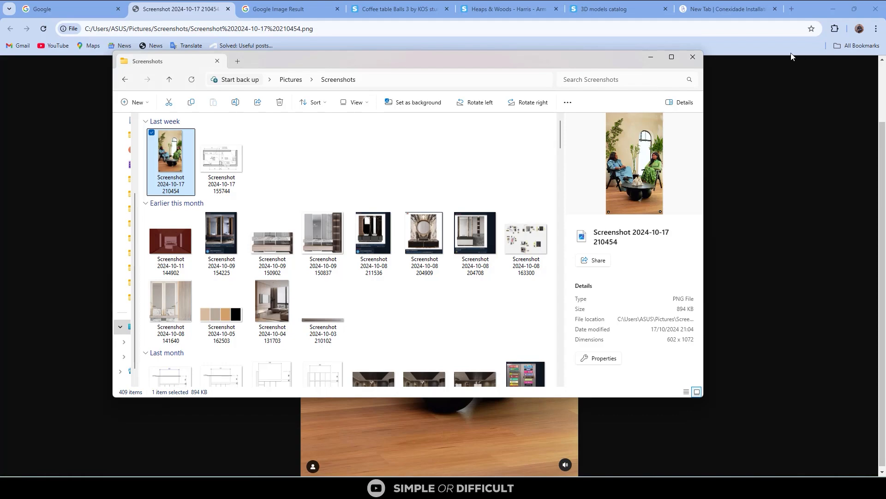
- Return to 3ds Max and set the render output size to Custom, 602 wide by 1072 high, matching the reference image
{"action": "left_click", "coordinate": [652, 60]}
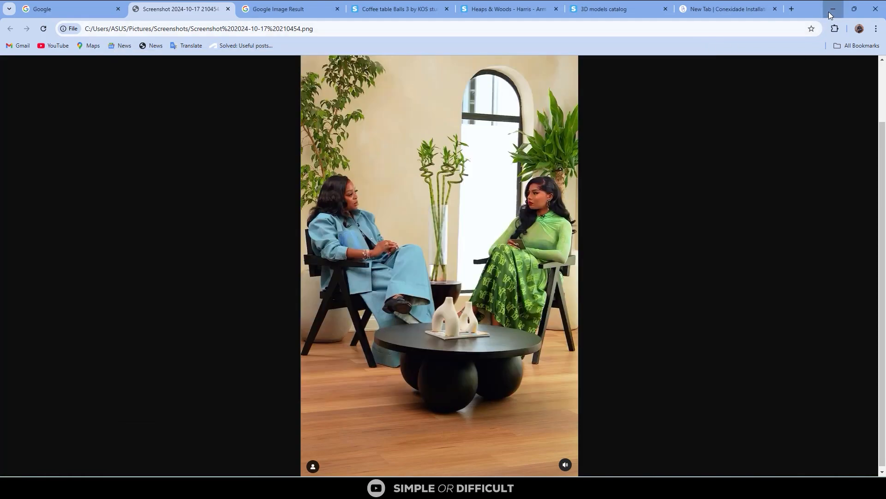
{"action": "left_click", "coordinate": [829, 11]}
{"action": "double_click", "coordinate": [510, 205]}
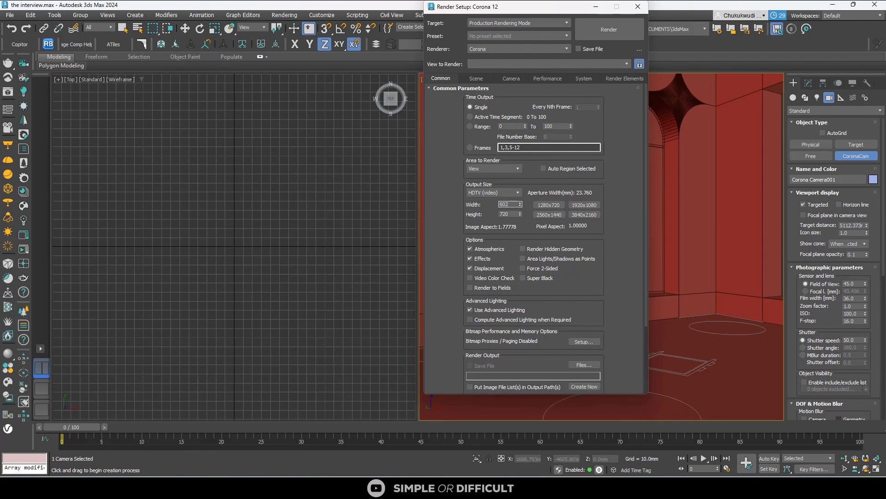
{"action": "left_click", "coordinate": [510, 193]}
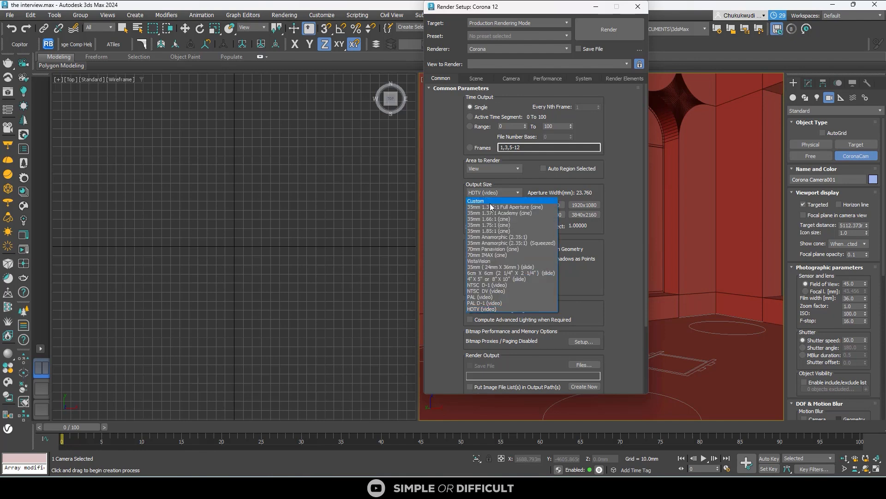
{"action": "left_click", "coordinate": [490, 203]}
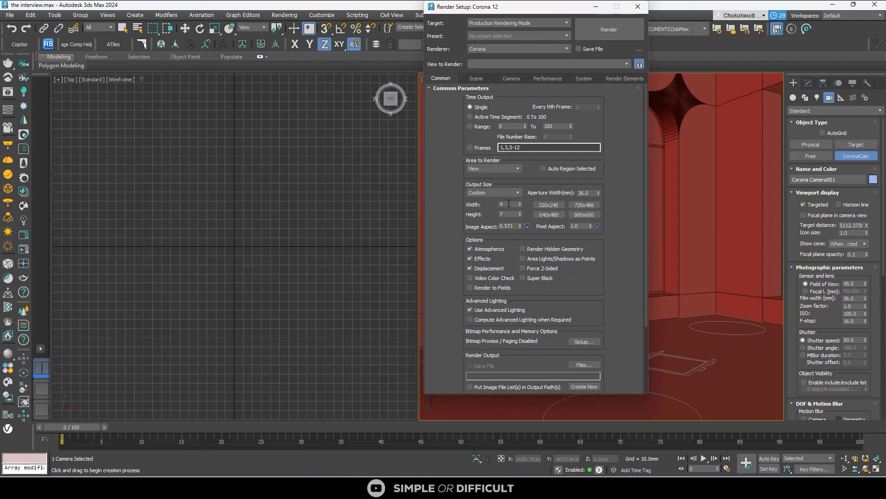
{"action": "double_click", "coordinate": [508, 203]}
{"action": "double_click", "coordinate": [506, 212]}
{"action": "key", "text": "Return"}
- Minimise the render setup and show safe frames in the Corona camera viewport
{"action": "left_click", "coordinate": [596, 6]}
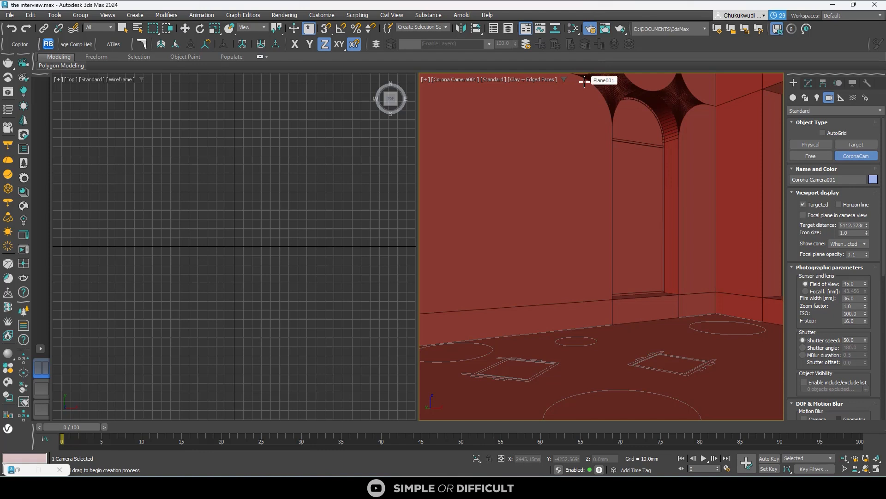
{"action": "left_click", "coordinate": [647, 148]}
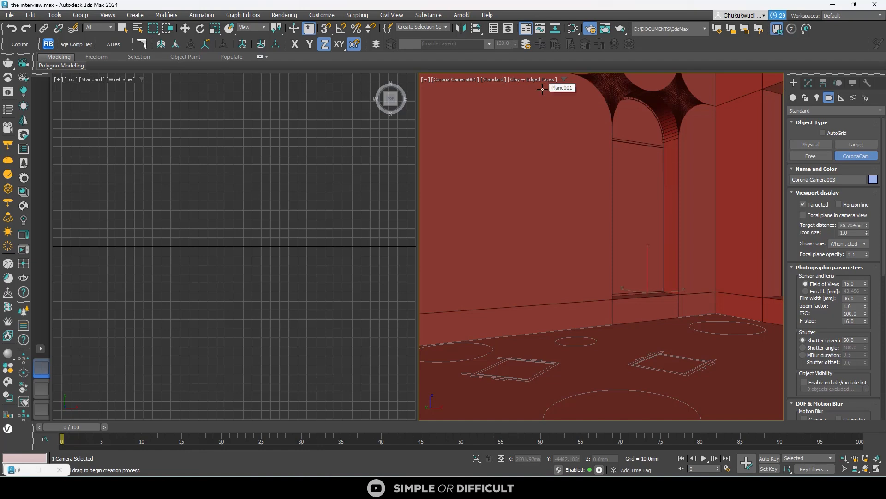
{"action": "key", "text": "shift+f"}
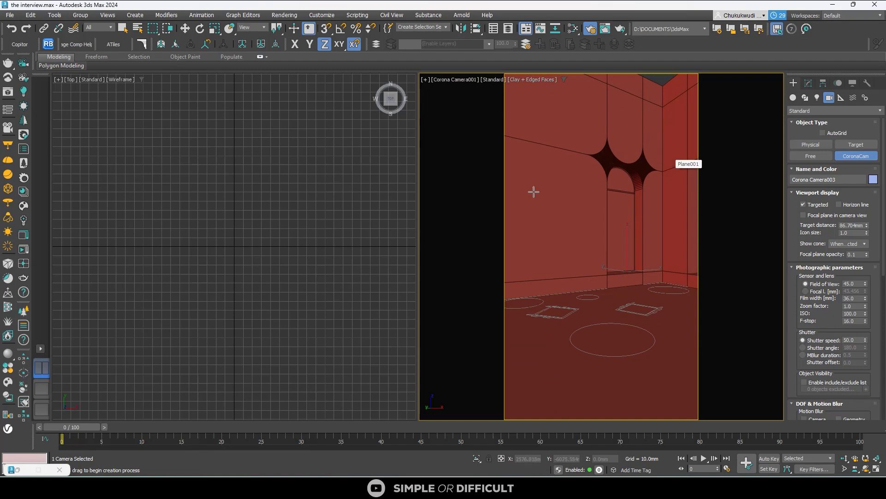
- Select the arched window frame with the Move tool and show it in a Front view
{"action": "middle_click_drag", "start_coordinate": [228, 242], "coordinate": [200, 227]}
{"action": "scroll", "coordinate": [199, 227], "scroll_direction": "down", "scroll_amount": 5}
{"action": "scroll", "coordinate": [347, 166], "scroll_direction": "up", "scroll_amount": 8}
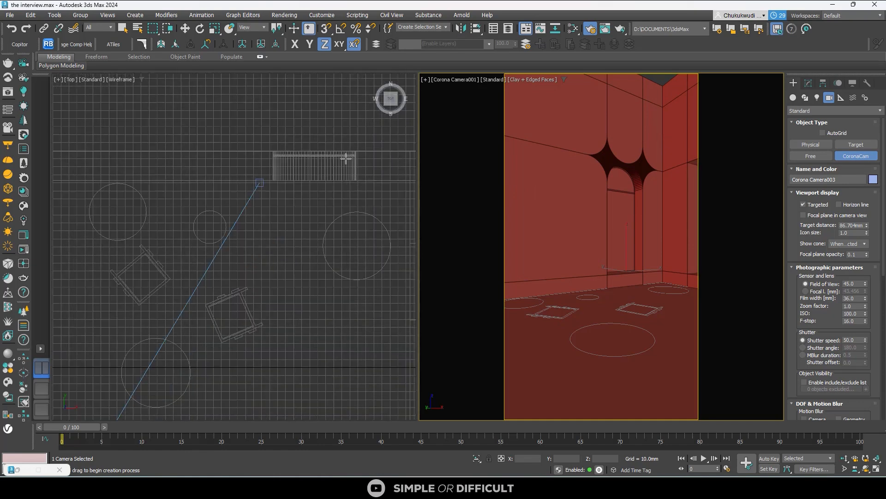
{"action": "left_click", "coordinate": [190, 31]}
{"action": "left_click", "coordinate": [260, 174]}
{"action": "scroll", "coordinate": [259, 174], "scroll_direction": "up", "scroll_amount": 3}
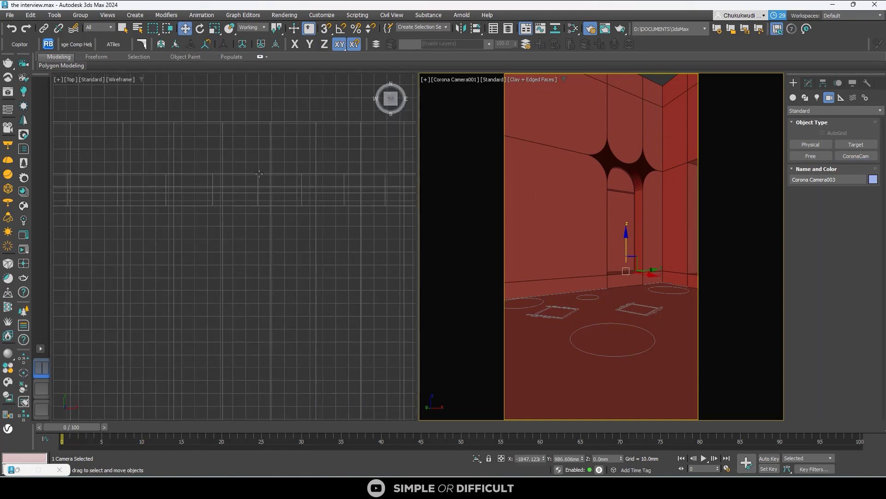
{"action": "scroll", "coordinate": [259, 174], "scroll_direction": "down", "scroll_amount": 7}
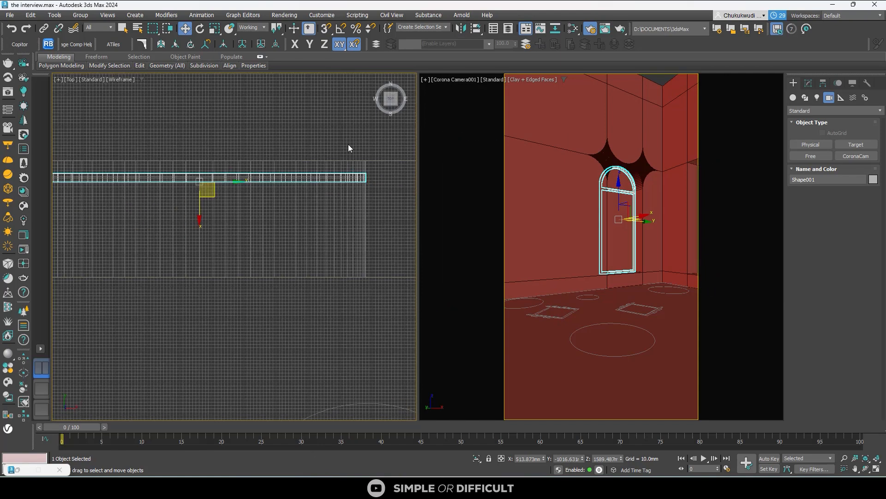
{"action": "left_click", "coordinate": [393, 112]}
- Check the thickness of the arched window frame in the reference interview screenshot in the browser
{"action": "mouse_move", "coordinate": [695, 488]}
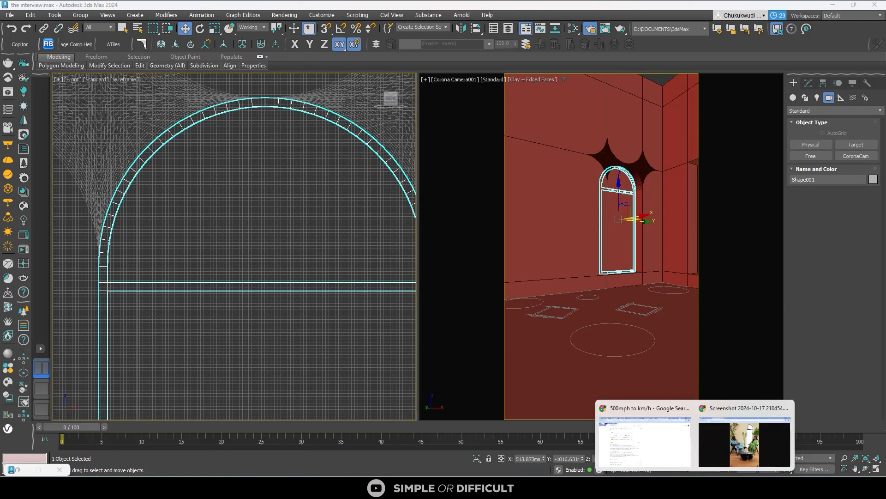
{"action": "left_click", "coordinate": [754, 447]}
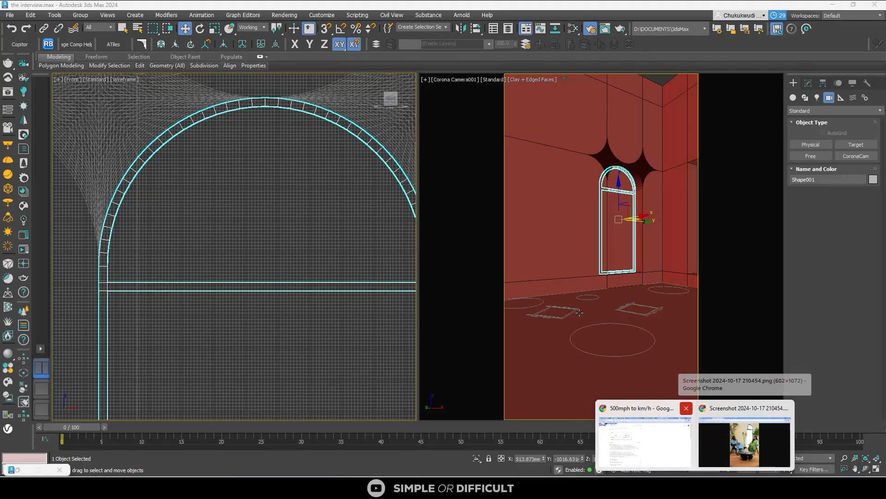
{"action": "scroll", "coordinate": [224, 198], "scroll_direction": "down", "scroll_amount": 4}
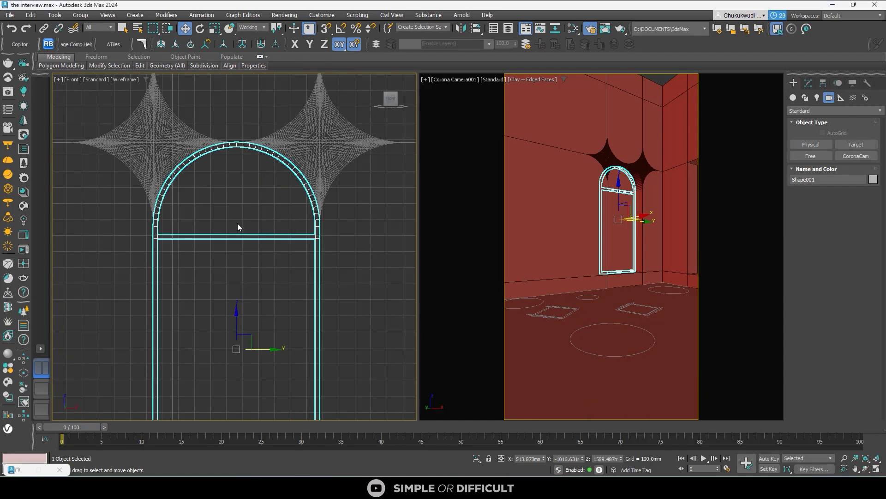
- Set the length of the arched window frame's Sweep bar section to 75 mm
{"action": "left_click", "coordinate": [809, 83]}
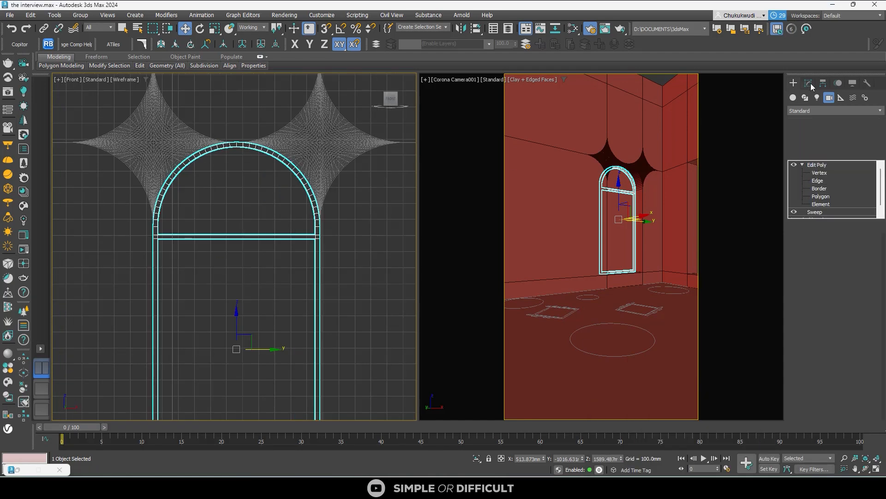
{"action": "left_click", "coordinate": [801, 165]}
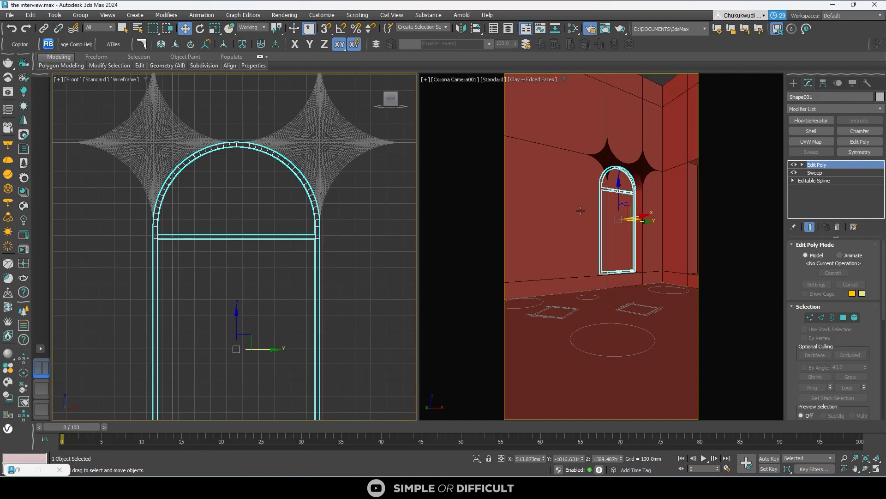
{"action": "left_click", "coordinate": [818, 172]}
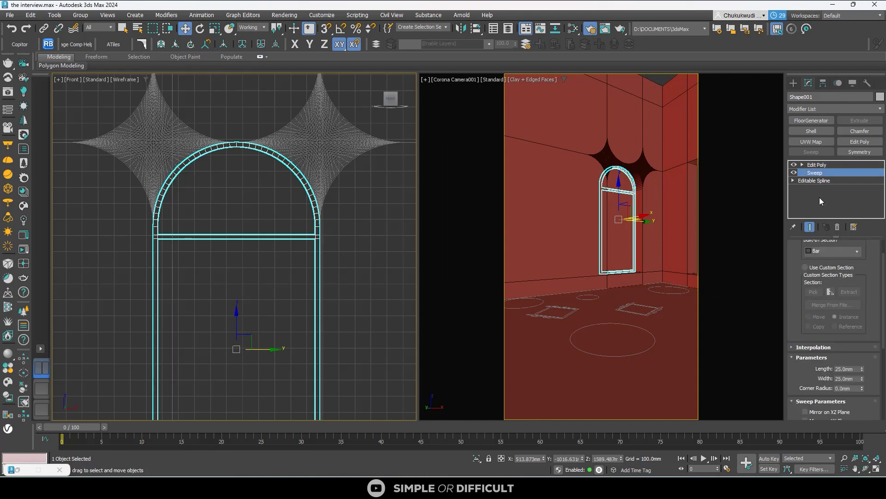
{"action": "left_click", "coordinate": [852, 368]}
{"action": "type", "text": "100"}
{"action": "key", "text": "Return"}
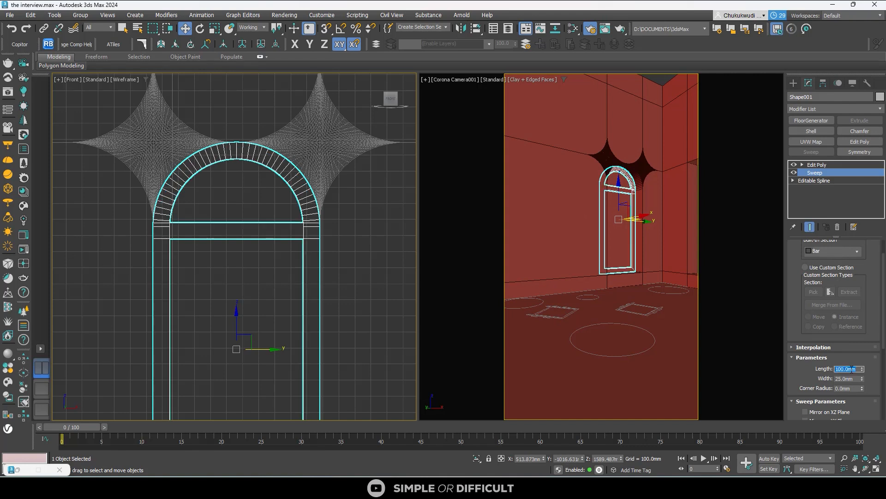
{"action": "type", "text": "75"}
{"action": "key", "text": "Return"}
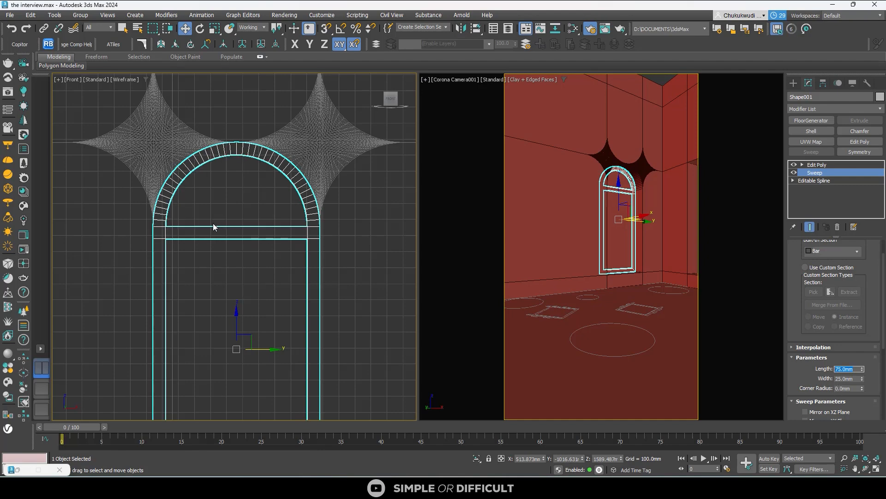
- Set the width of the window frame's Sweep bar section to 50 mm
{"action": "middle_click_drag", "start_coordinate": [213, 223], "coordinate": [278, 223], "text": "alt"}
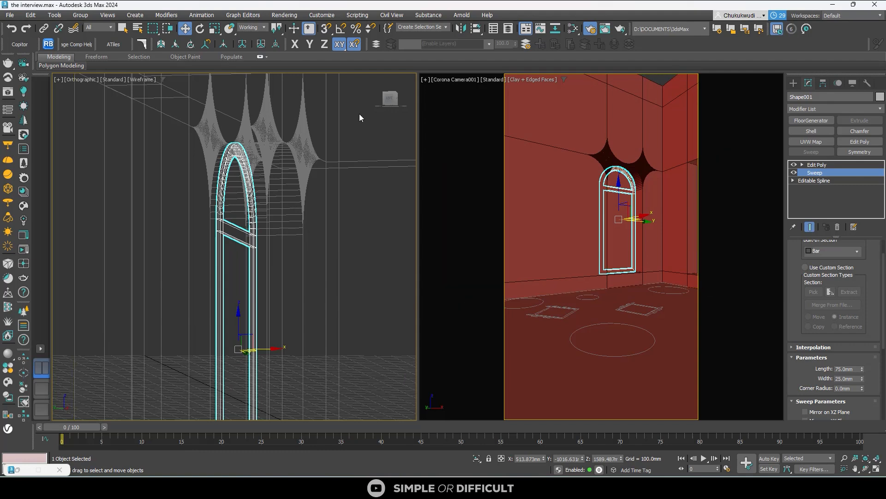
{"action": "left_click", "coordinate": [849, 379]}
{"action": "type", "text": "50"}
{"action": "key", "text": "Return"}
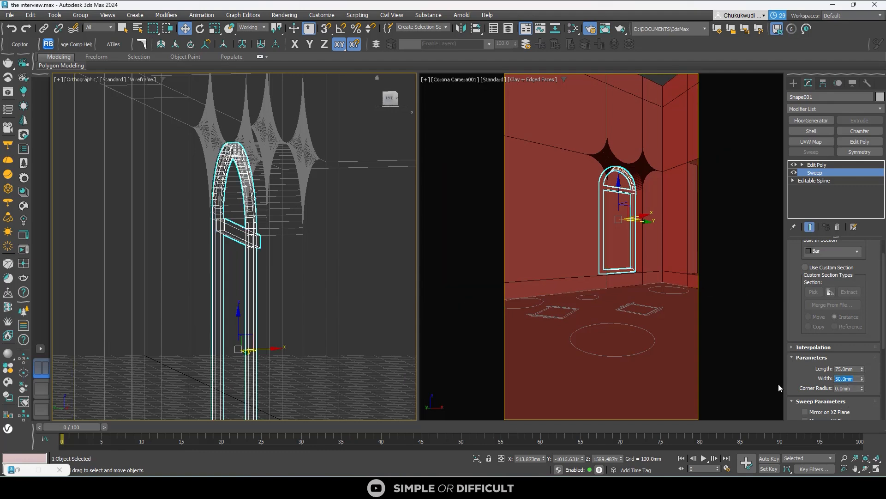
- In the Left view, move the window frame's horizontal crossbar element along X to line it up with the depth of the arch frame
{"action": "key", "text": "l"}
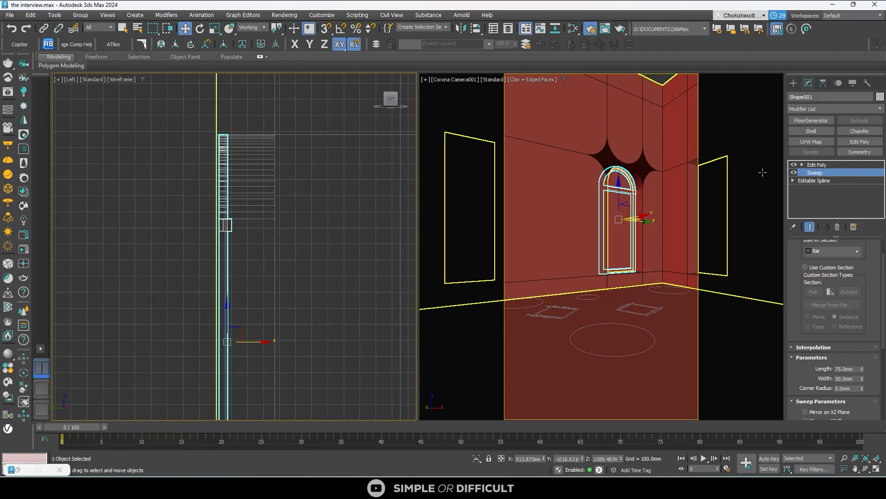
{"action": "left_click", "coordinate": [794, 84]}
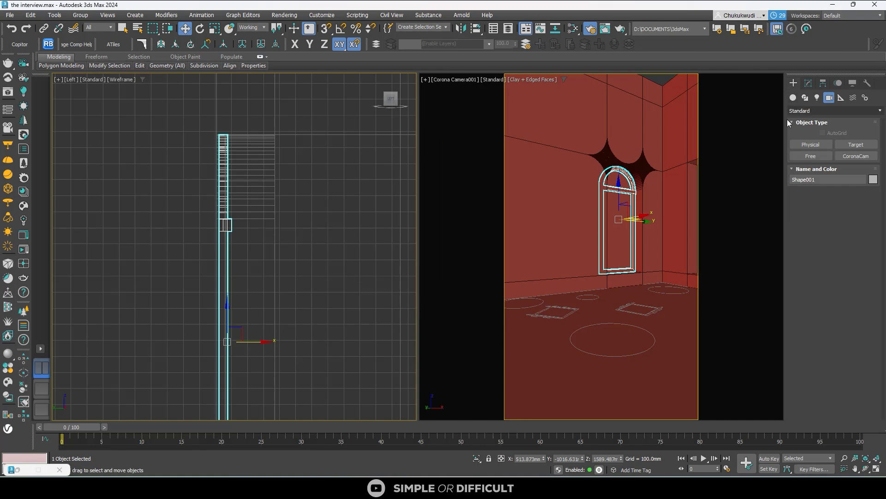
{"action": "left_click", "coordinate": [809, 83]}
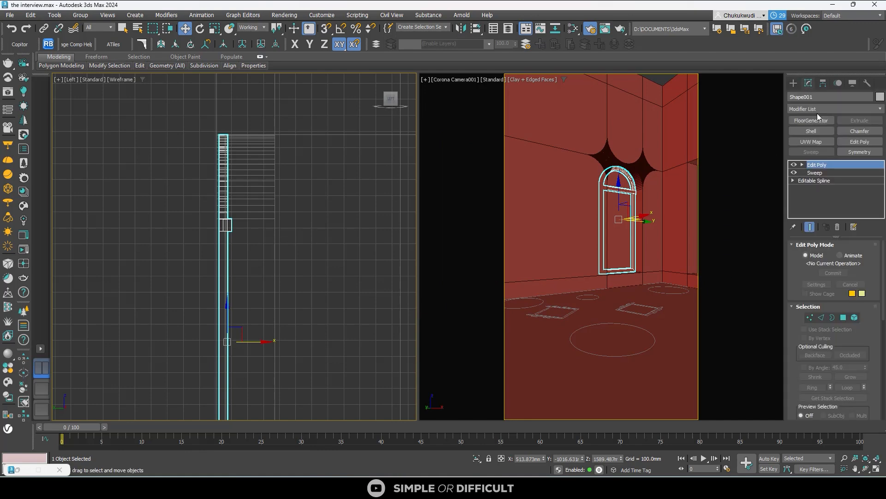
{"action": "left_click", "coordinate": [855, 317]}
{"action": "scroll", "coordinate": [235, 233], "scroll_direction": "up", "scroll_amount": 8}
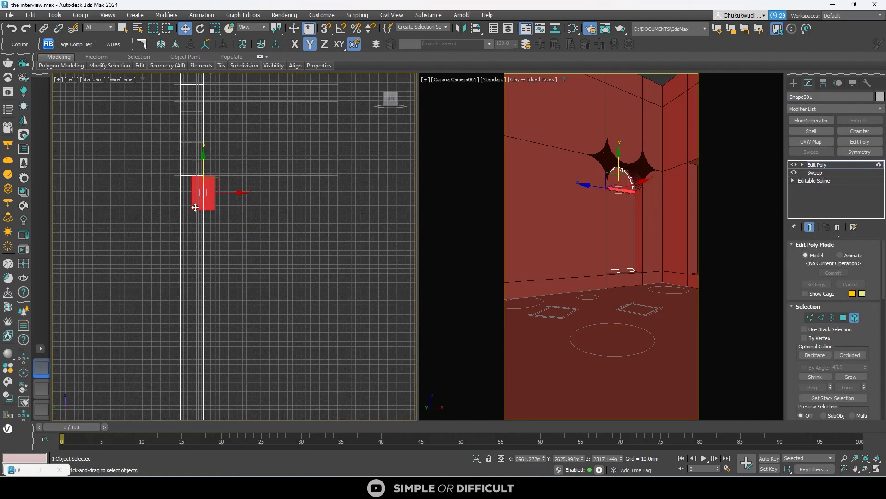
{"action": "left_click_drag", "start_coordinate": [254, 169], "coordinate": [224, 169]}
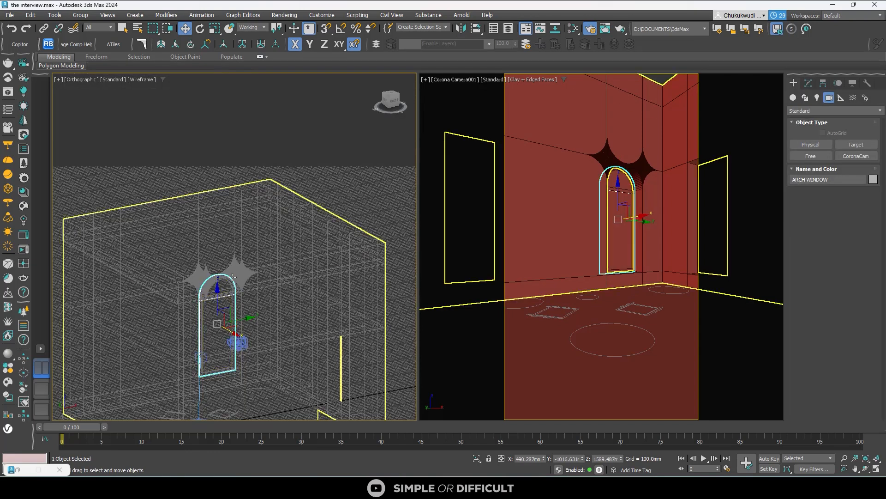
- Select the Corona camera of the camera viewport and control its lens by focal length, set to 50 mm
{"action": "left_click", "coordinate": [473, 79]}
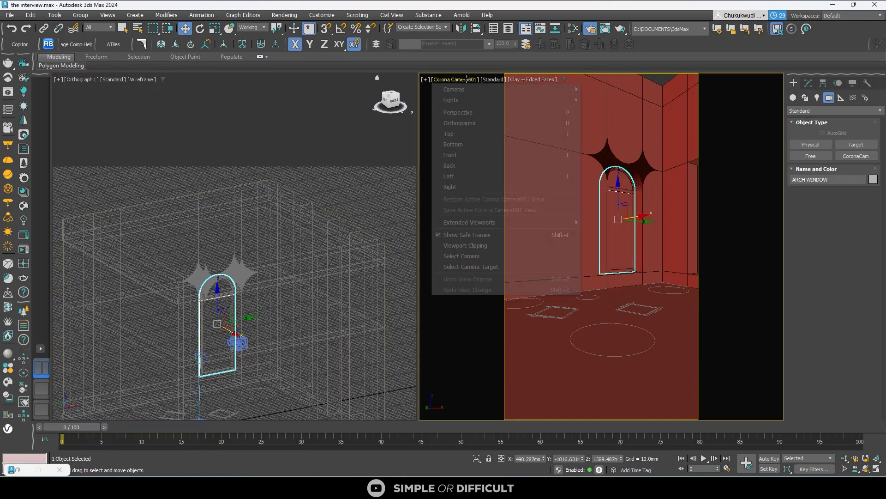
{"action": "left_click", "coordinate": [472, 255]}
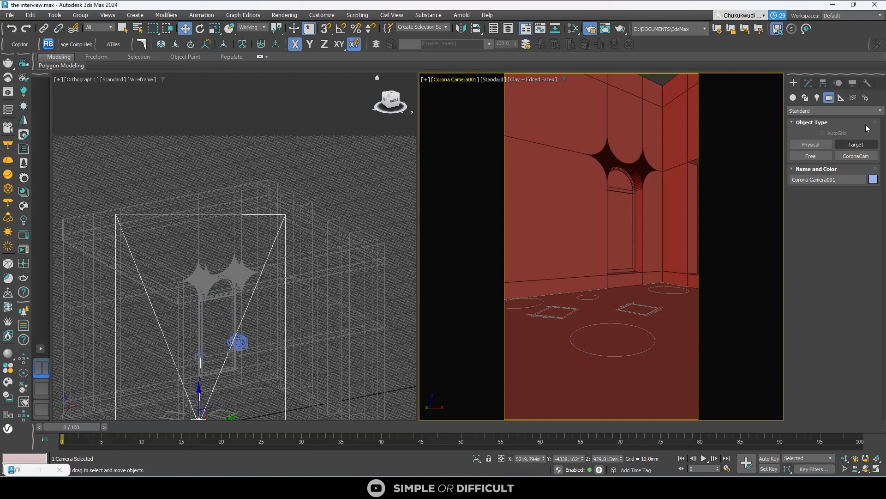
{"action": "left_click", "coordinate": [808, 83]}
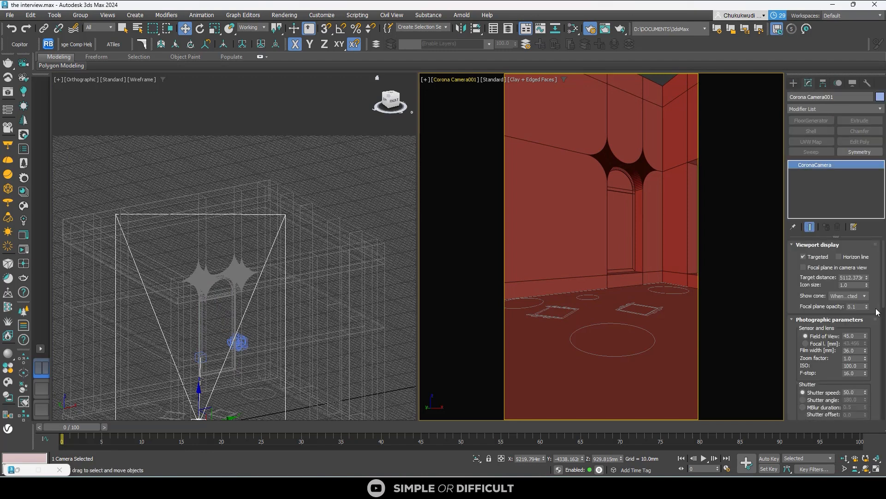
{"action": "left_click", "coordinate": [805, 343]}
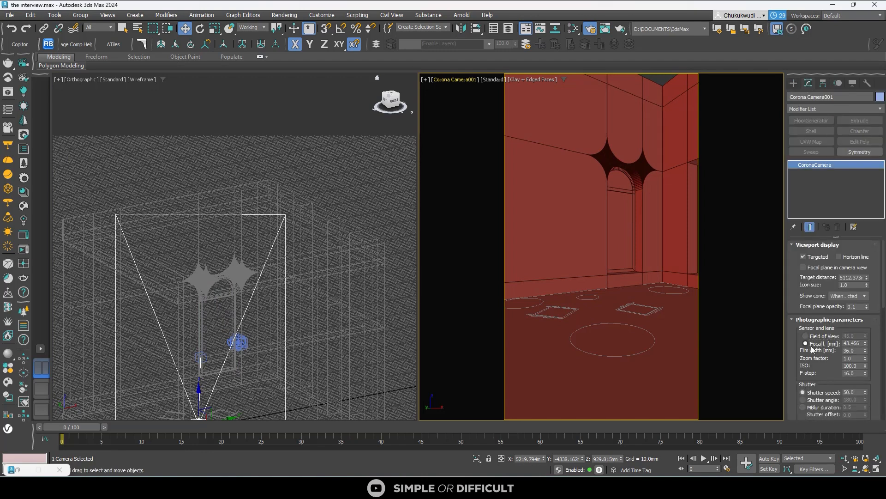
{"action": "double_click", "coordinate": [848, 344]}
{"action": "type", "text": "50"}
{"action": "key", "text": "Return"}
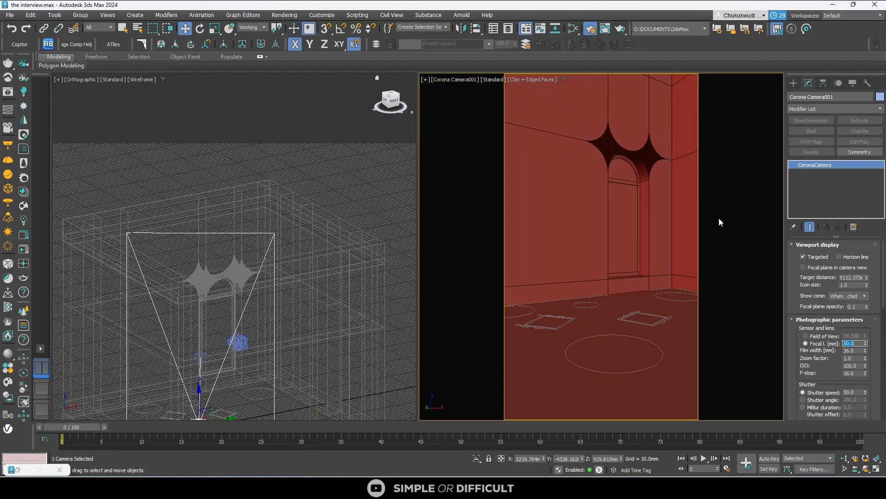
- Select the Corona camera's target and raise it along Z to about 1527 mm
{"action": "left_click", "coordinate": [466, 82]}
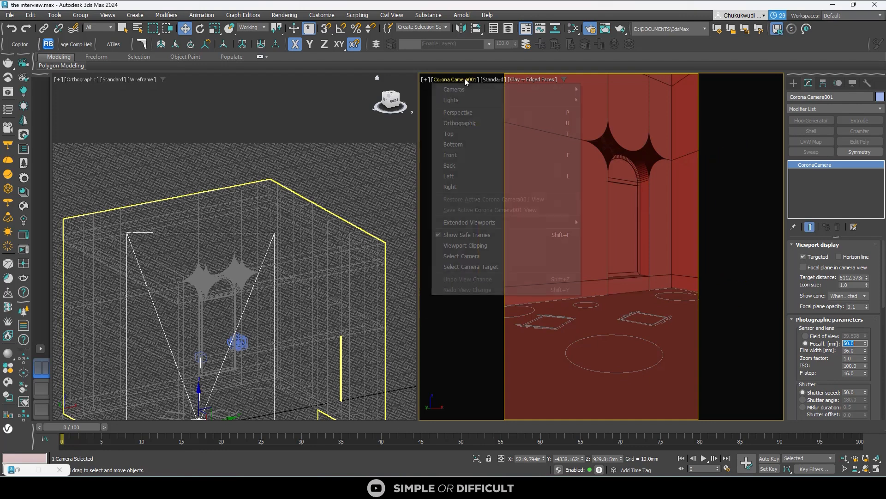
{"action": "left_click", "coordinate": [455, 270]}
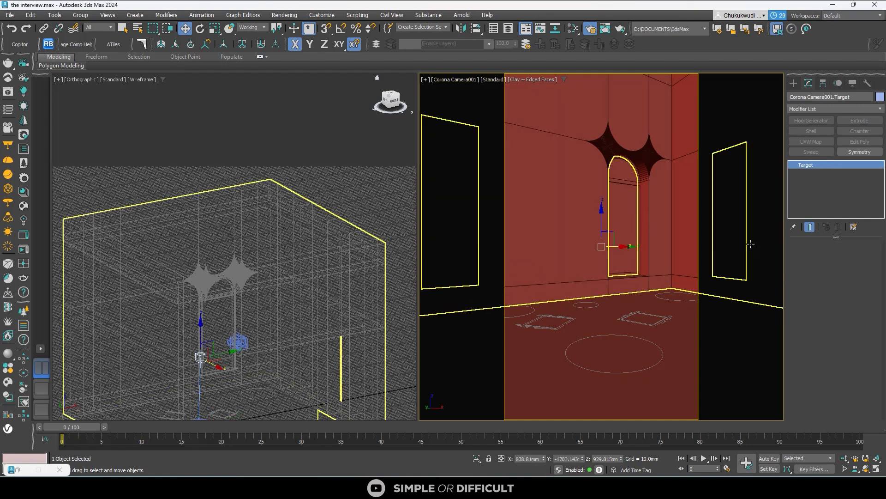
{"action": "left_click_drag", "start_coordinate": [602, 211], "coordinate": [604, 182]}
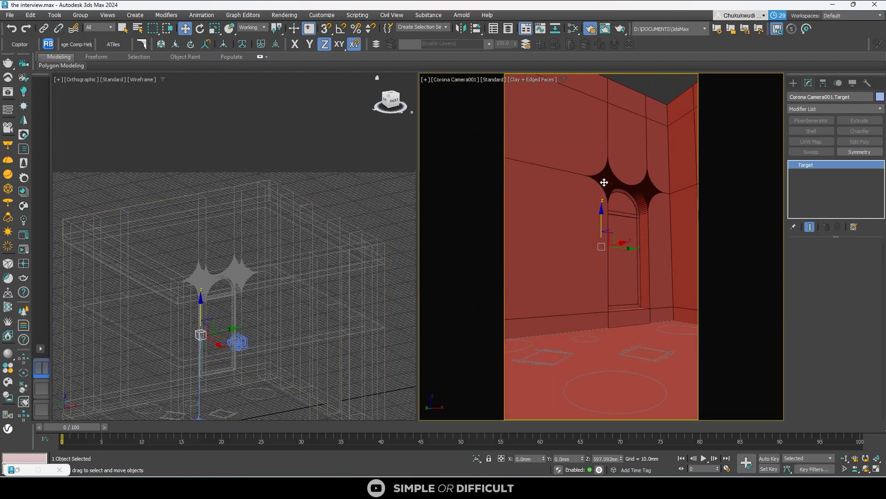
- Select the Corona camera of the camera viewport and enable its automatic vertical tilt
{"action": "left_click", "coordinate": [462, 79]}
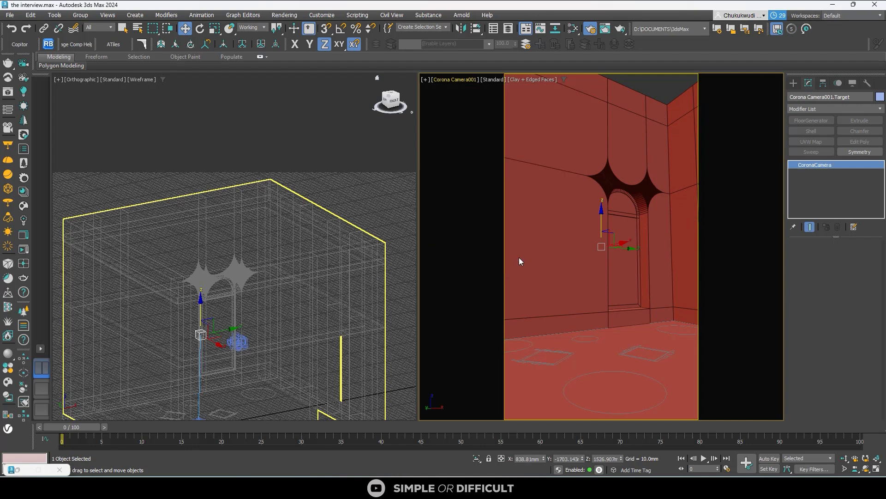
{"action": "left_click", "coordinate": [519, 257]}
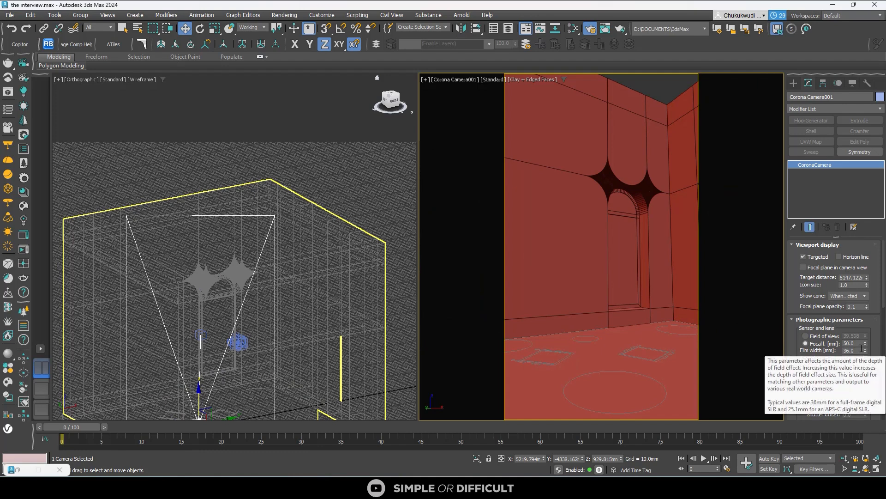
{"action": "scroll", "coordinate": [876, 375], "scroll_direction": "down", "scroll_amount": 4}
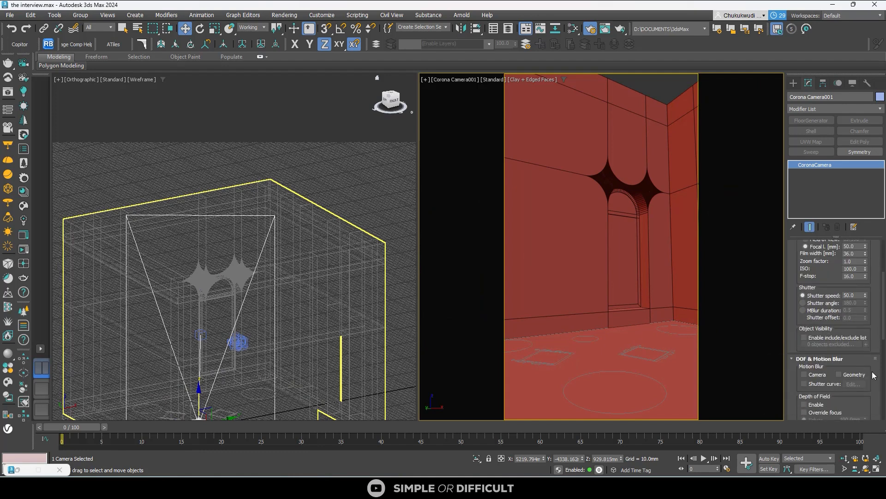
{"action": "scroll", "coordinate": [827, 368], "scroll_direction": "down", "scroll_amount": 4}
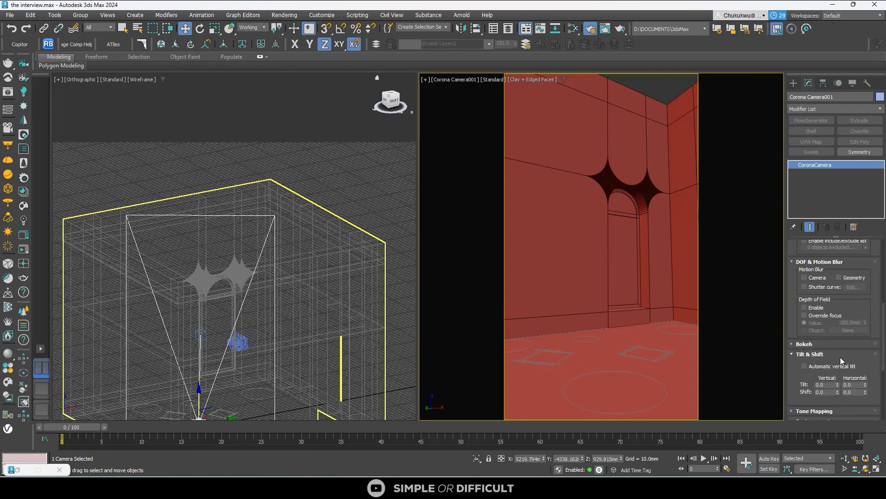
{"action": "left_click", "coordinate": [818, 366]}
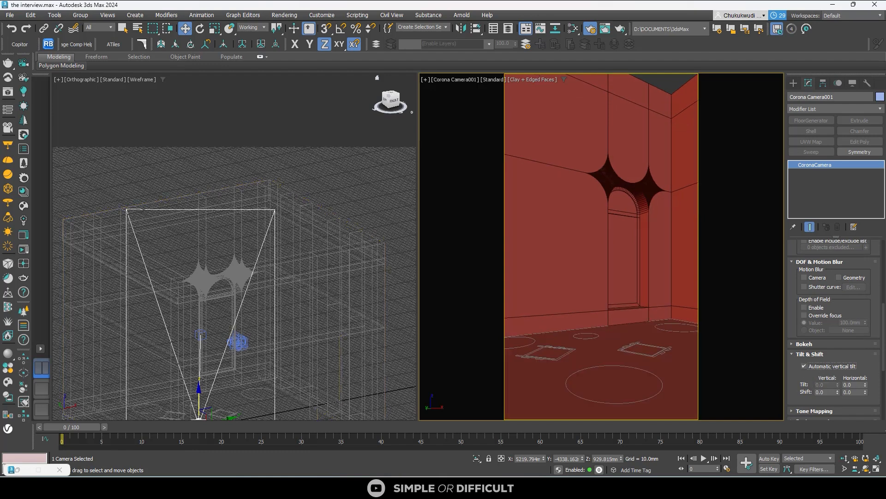
- In the Front view, lower the Corona camera along Z to a height of about 675 mm
{"action": "scroll", "coordinate": [293, 145], "scroll_direction": "down", "scroll_amount": 5}
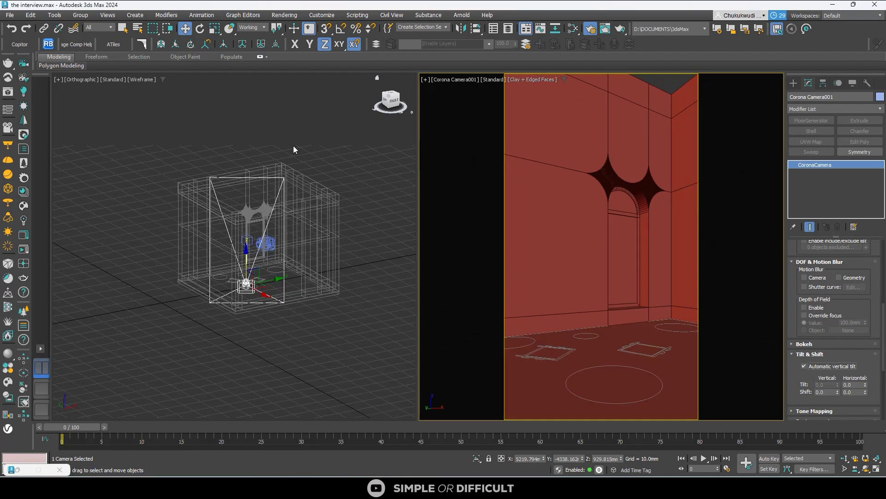
{"action": "left_click", "coordinate": [397, 104]}
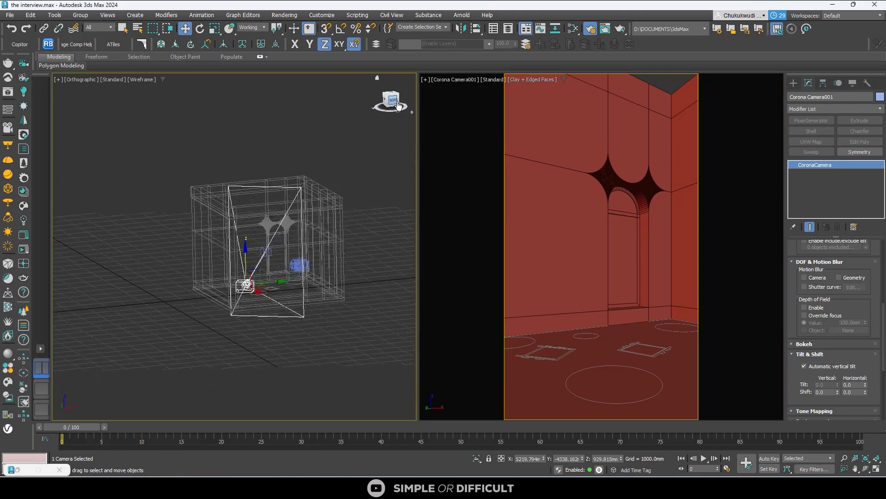
{"action": "left_click", "coordinate": [281, 283]}
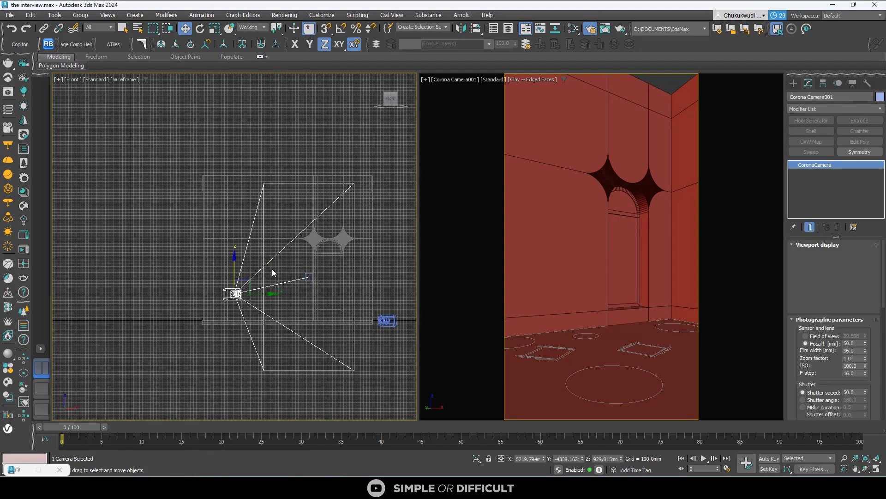
{"action": "left_click_drag", "start_coordinate": [235, 266], "coordinate": [234, 275]}
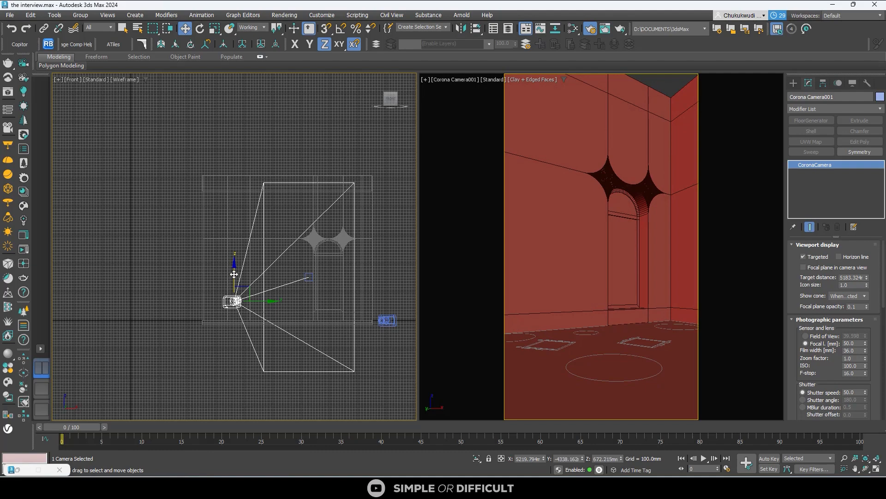
{"action": "scroll", "coordinate": [232, 299], "scroll_direction": "up", "scroll_amount": 3}
{"action": "scroll", "coordinate": [232, 298], "scroll_direction": "up", "scroll_amount": 2}
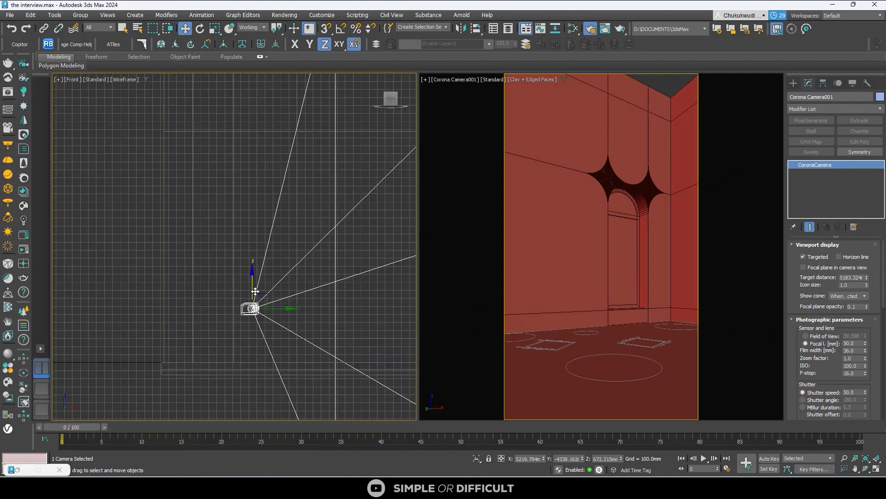
{"action": "left_click_drag", "start_coordinate": [251, 281], "coordinate": [250, 281]}
{"action": "scroll", "coordinate": [251, 281], "scroll_direction": "down", "scroll_amount": 5}
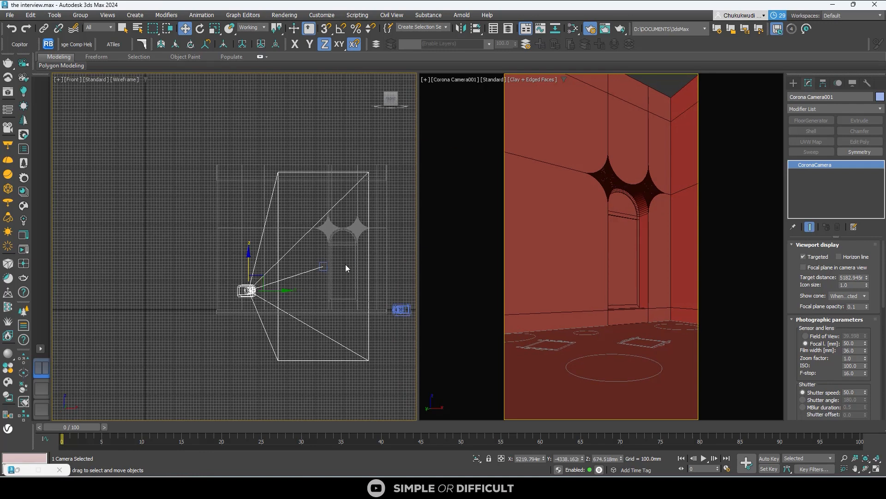
- Select the Corona camera's target and lower it along Z to about 913 mm
{"action": "left_click", "coordinate": [323, 266]}
{"action": "scroll", "coordinate": [322, 266], "scroll_direction": "up", "scroll_amount": 5}
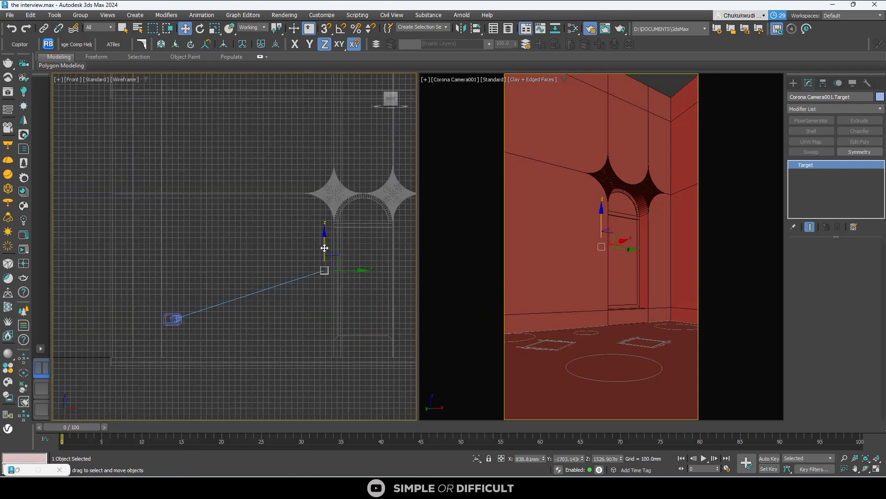
{"action": "left_click_drag", "start_coordinate": [325, 245], "coordinate": [326, 269]}
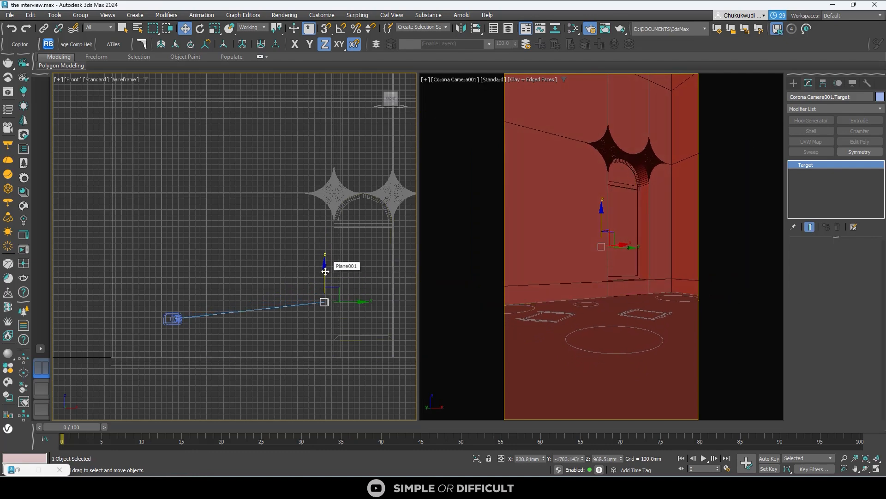
{"action": "left_click_drag", "start_coordinate": [325, 270], "coordinate": [325, 275]}
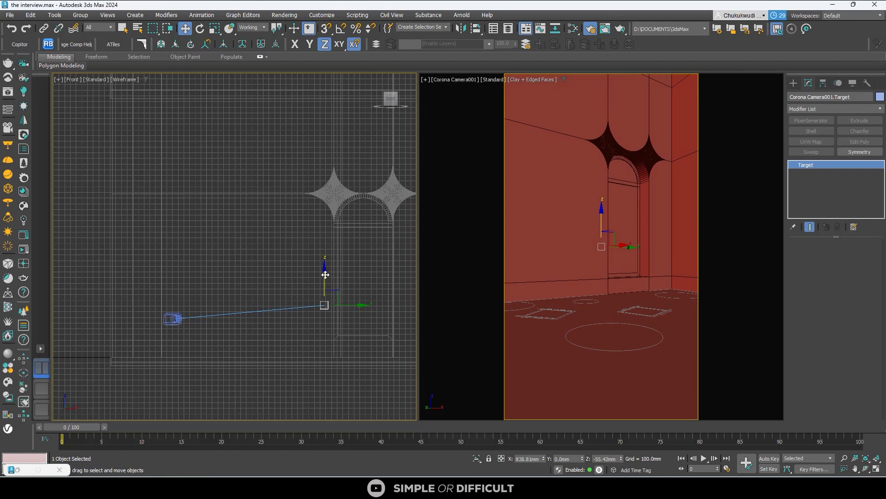
- Show the room in the Top view, switch to the test tuts.max scene and frame its furniture layout around the camera
{"action": "left_click", "coordinate": [391, 94]}
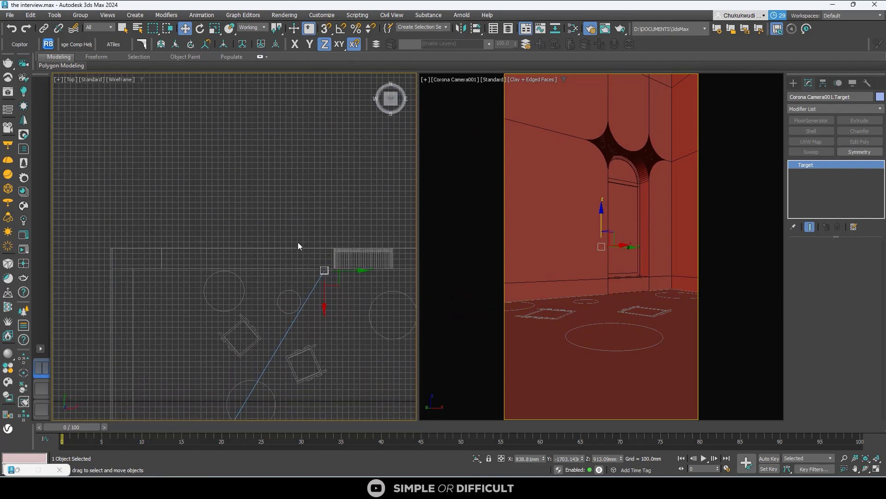
{"action": "scroll", "coordinate": [298, 242], "scroll_direction": "down", "scroll_amount": 2}
{"action": "scroll", "coordinate": [288, 217], "scroll_direction": "down", "scroll_amount": 3}
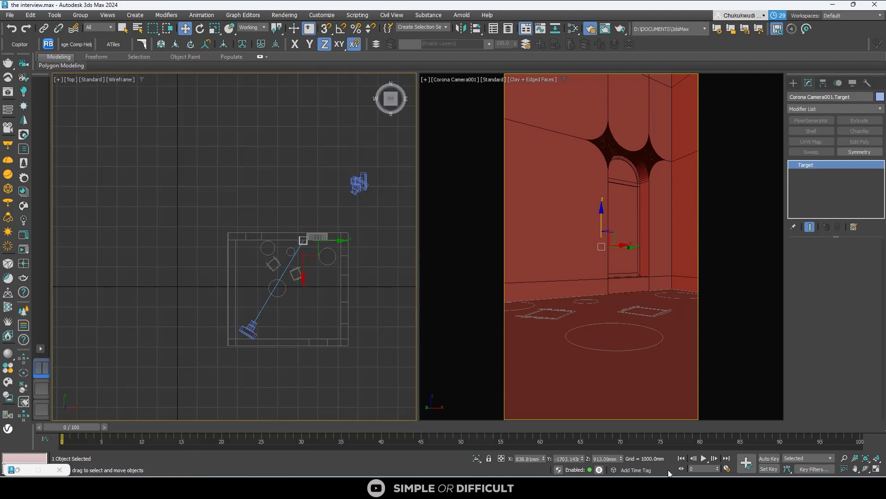
{"action": "mouse_move", "coordinate": [669, 473]}
{"action": "left_click", "coordinate": [711, 457]}
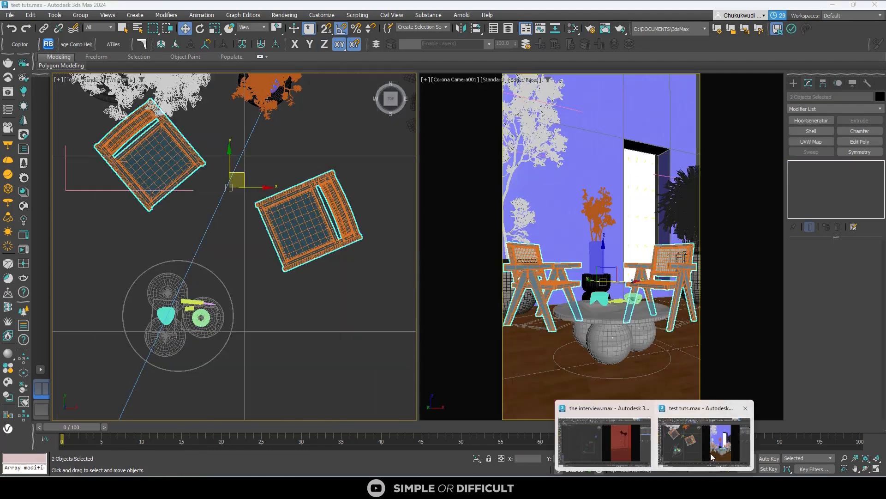
{"action": "middle_click_drag", "start_coordinate": [213, 318], "coordinate": [255, 268]}
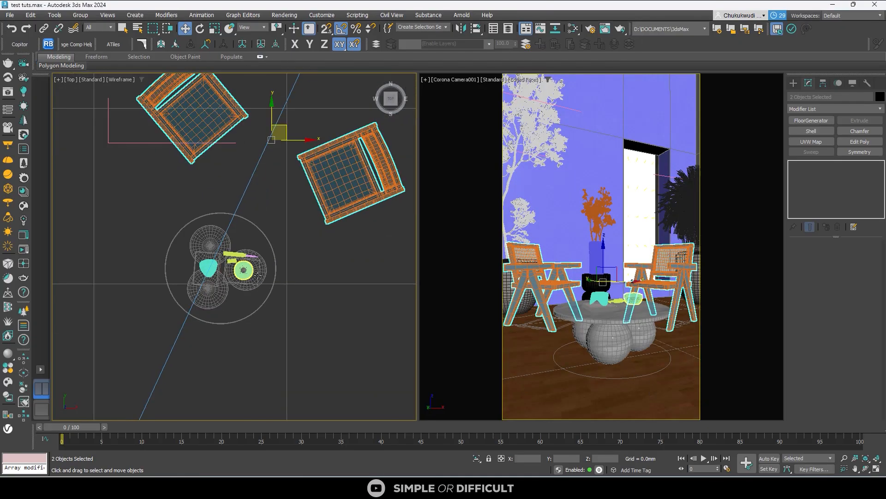
{"action": "scroll", "coordinate": [255, 269], "scroll_direction": "up", "scroll_amount": 2}
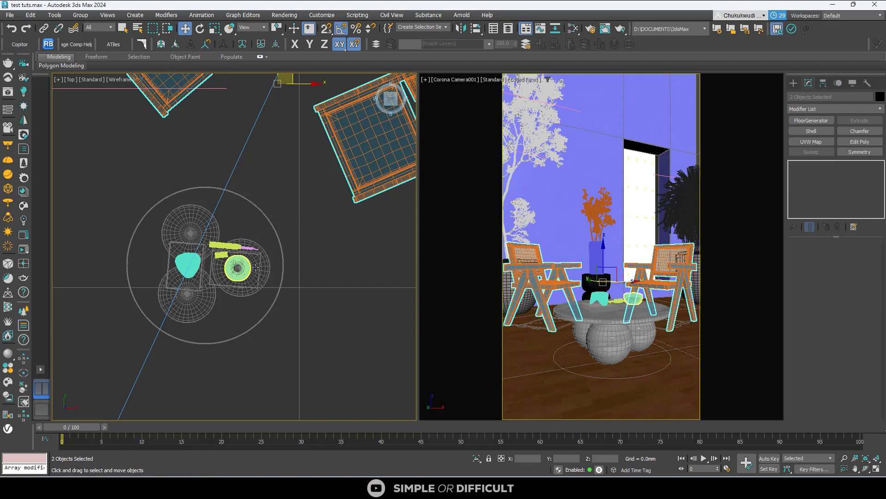
{"action": "scroll", "coordinate": [255, 268], "scroll_direction": "down", "scroll_amount": 5}
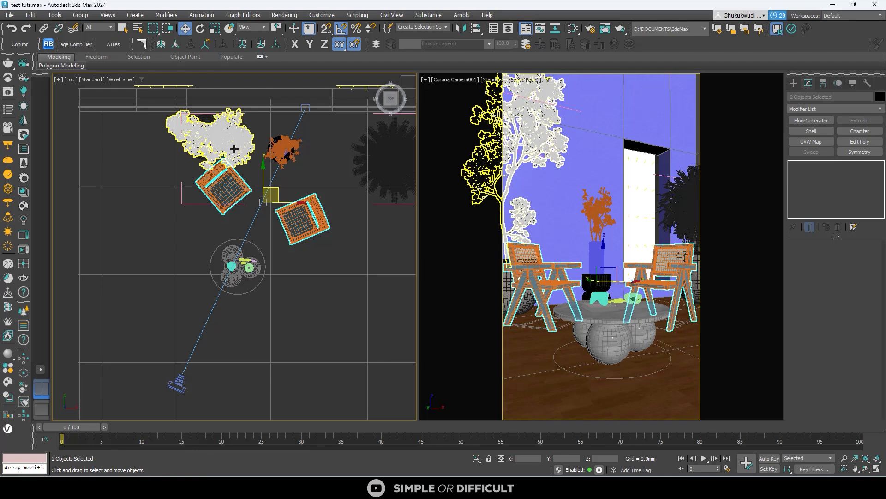
- Copy the chairs, tables, decor and plants into Copitor's first slot, paste them into the interview.max scene, and close Copitor
{"action": "left_click", "coordinate": [19, 44]}
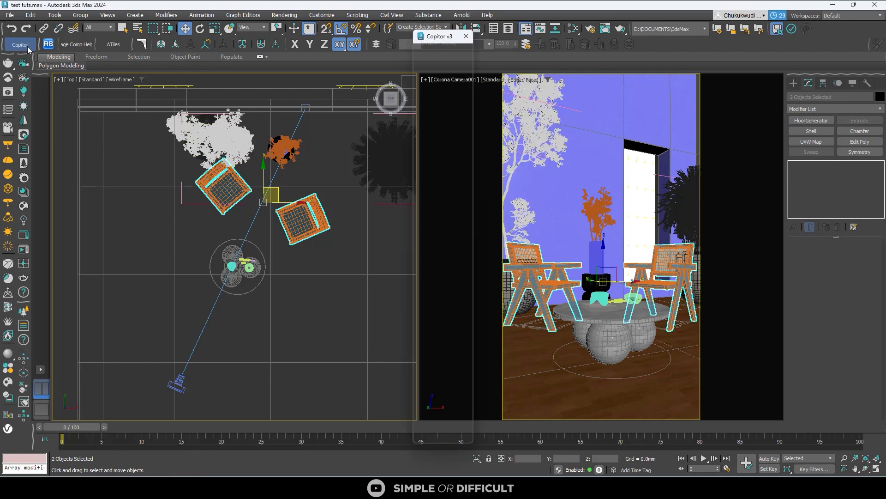
{"action": "left_click_drag", "start_coordinate": [444, 86], "coordinate": [355, 68]}
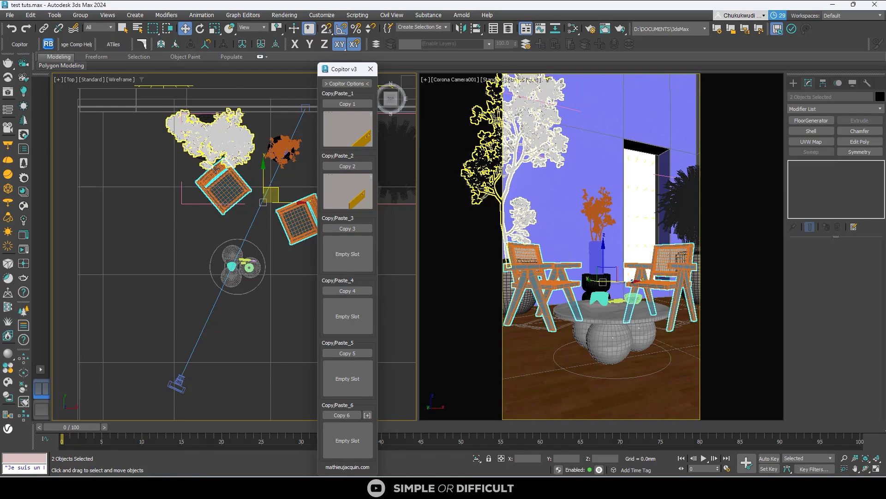
{"action": "scroll", "coordinate": [211, 127], "scroll_direction": "up", "scroll_amount": 3}
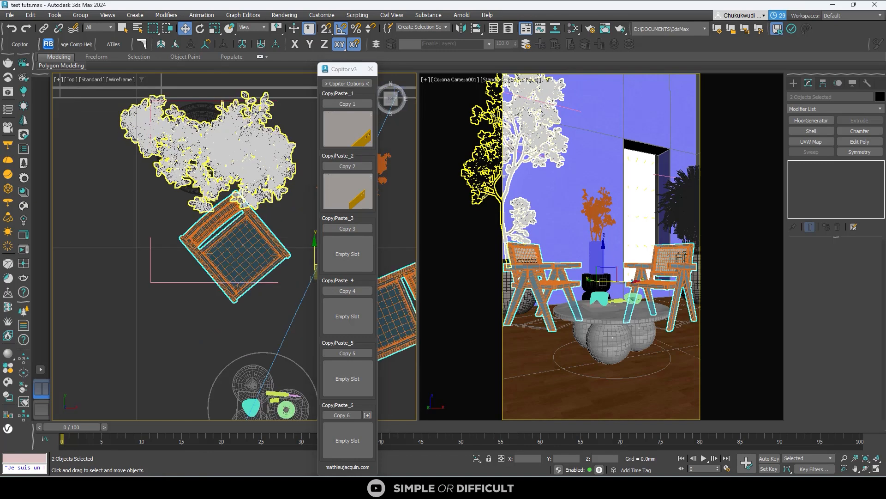
{"action": "left_click", "coordinate": [192, 113]}
{"action": "scroll", "coordinate": [189, 130], "scroll_direction": "down", "scroll_amount": 5}
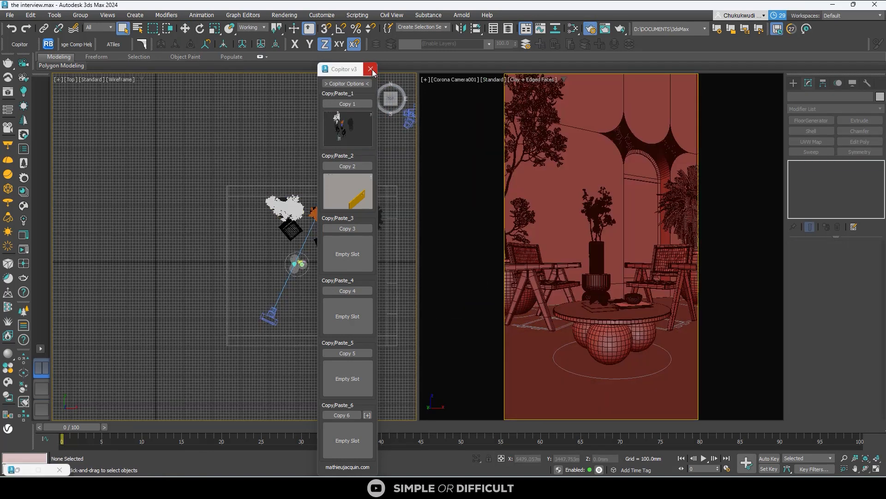
{"action": "left_click", "coordinate": [371, 69]}
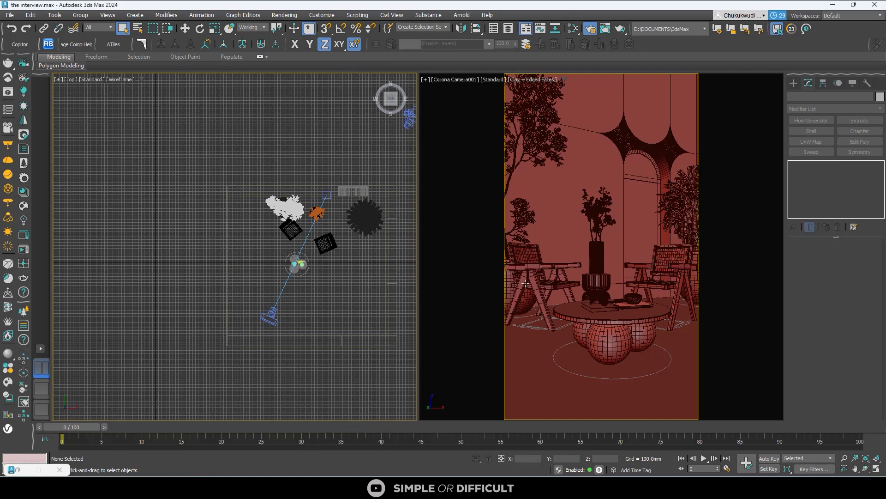
- Change the camera viewport from clay to default shading with edged faces and set the Corona camera's focal length to 49 mm
{"action": "left_click", "coordinate": [538, 79]}
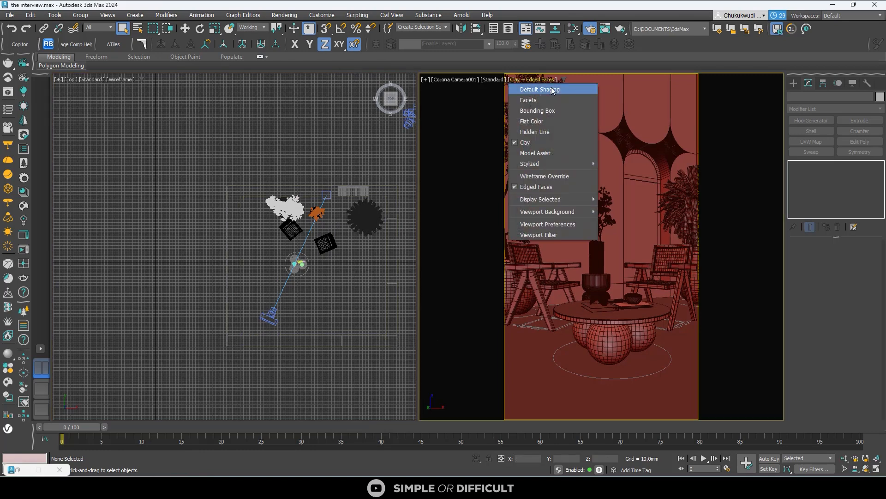
{"action": "left_click", "coordinate": [521, 142]}
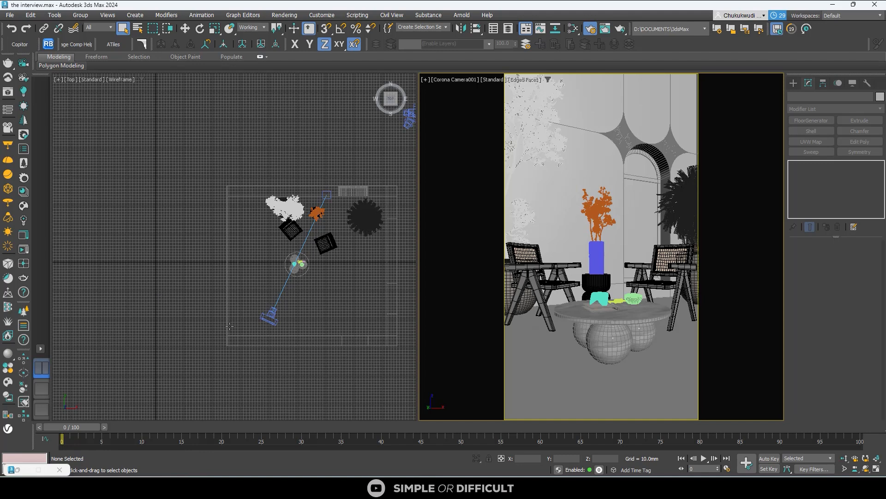
{"action": "left_click", "coordinate": [275, 323]}
{"action": "left_click", "coordinate": [274, 322]}
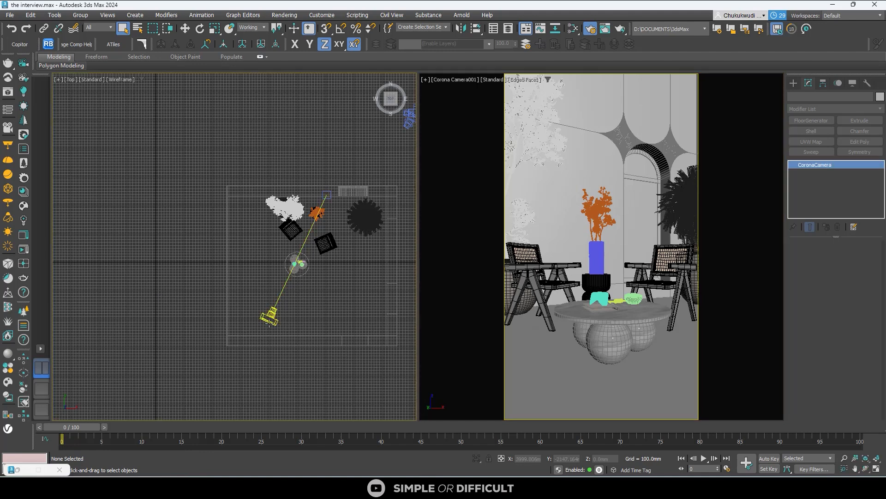
{"action": "double_click", "coordinate": [856, 343]}
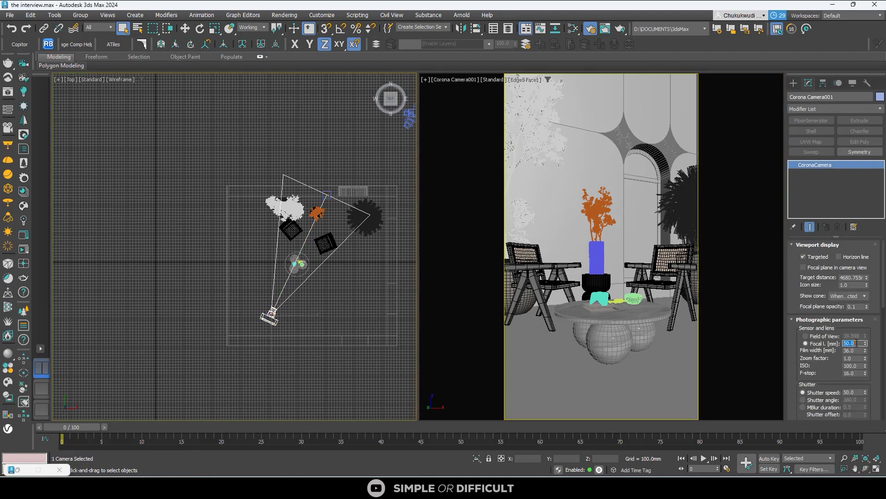
{"action": "type", "text": "49"}
{"action": "key", "text": "Return"}
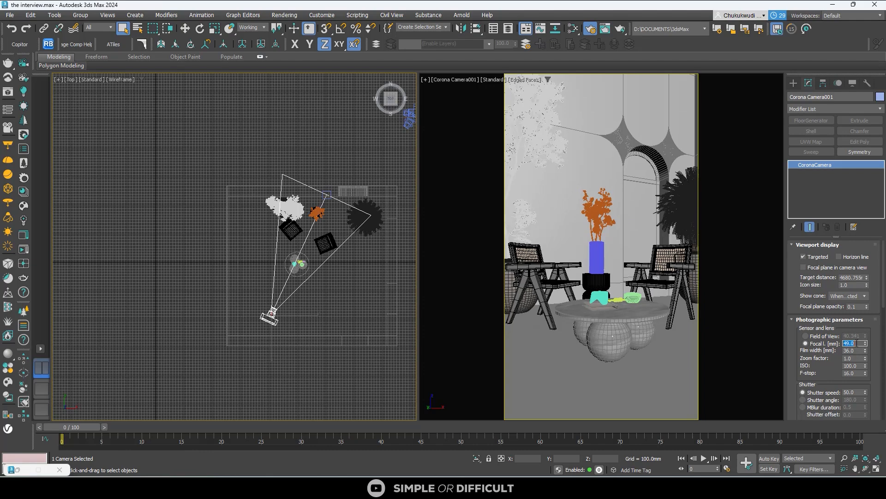
{"action": "left_click", "coordinate": [183, 201]}
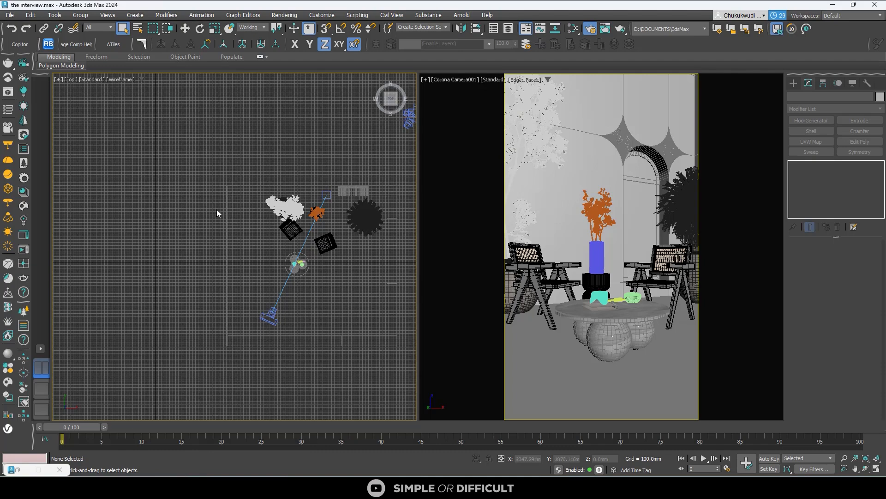
{"action": "scroll", "coordinate": [300, 214], "scroll_direction": "up", "scroll_amount": 5}
{"action": "left_click", "coordinate": [360, 185]}
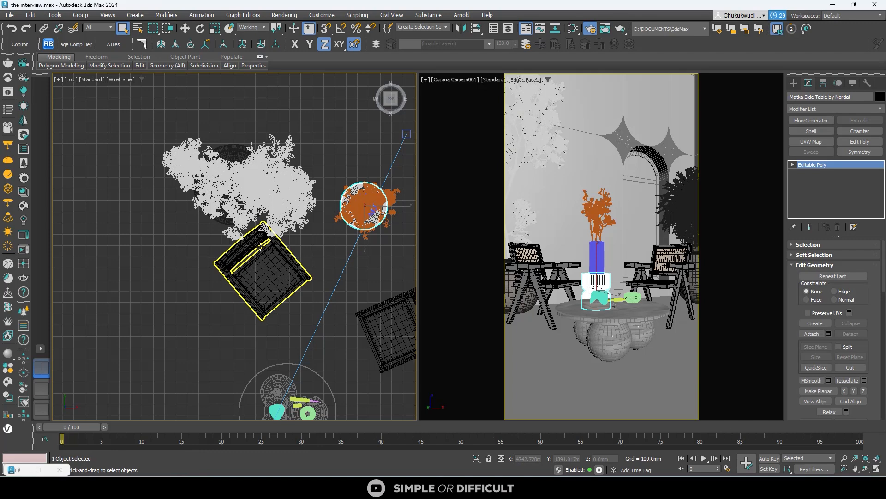
{"action": "scroll", "coordinate": [168, 253], "scroll_direction": "down", "scroll_amount": 2}
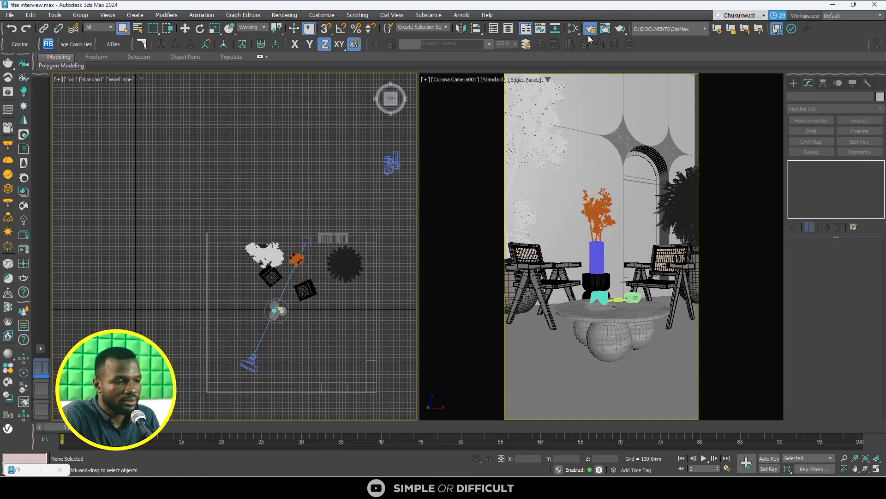
- Clear the existing bitmap from Corona's scene environment in the render setup and keep the environment on Single map
{"action": "left_click", "coordinate": [591, 31]}
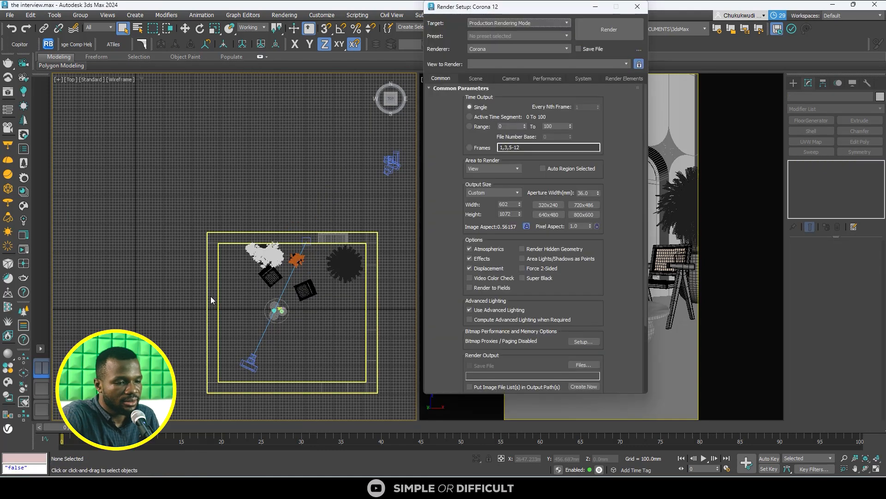
{"action": "left_click", "coordinate": [476, 79]}
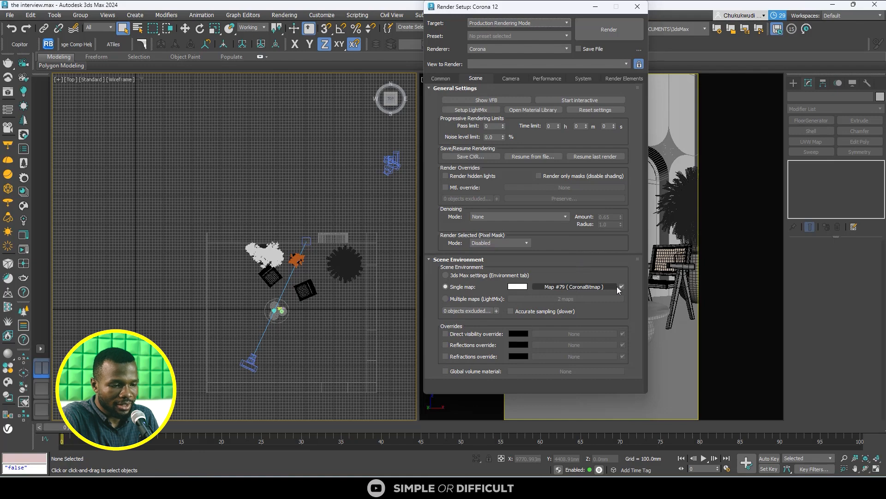
{"action": "right_click", "coordinate": [595, 288]}
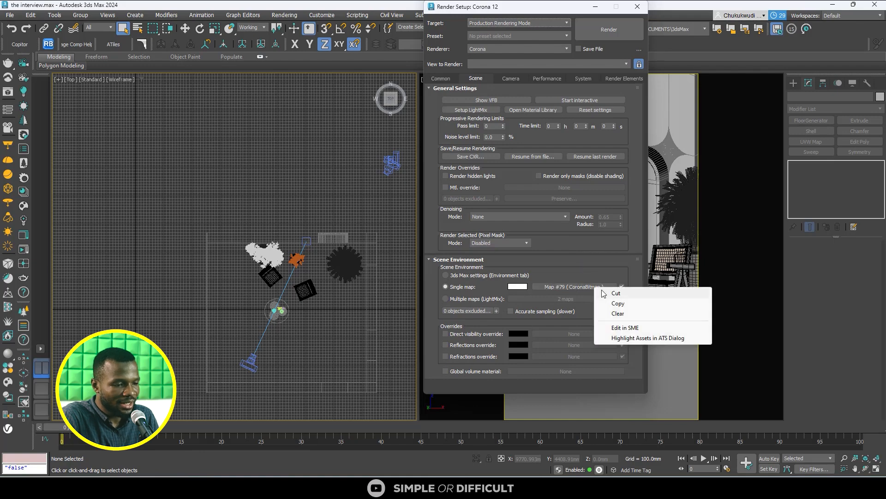
{"action": "left_click", "coordinate": [619, 314]}
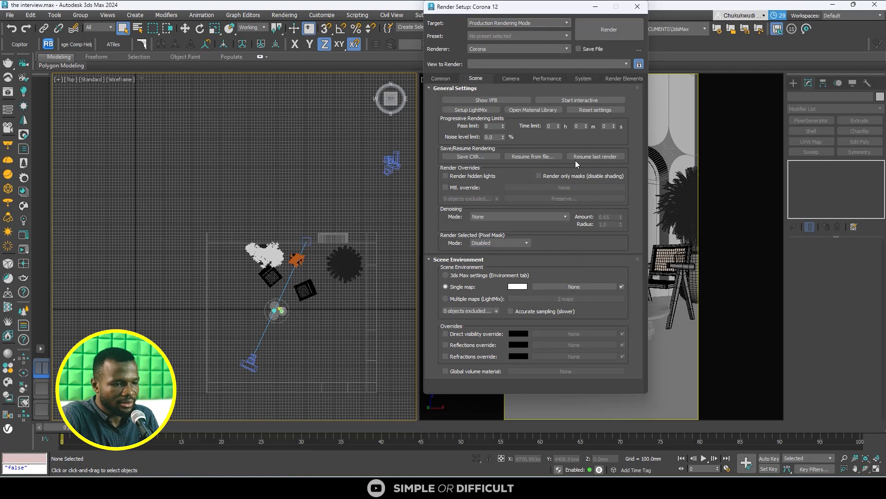
{"action": "left_click", "coordinate": [502, 260]}
{"action": "left_click", "coordinate": [496, 259]}
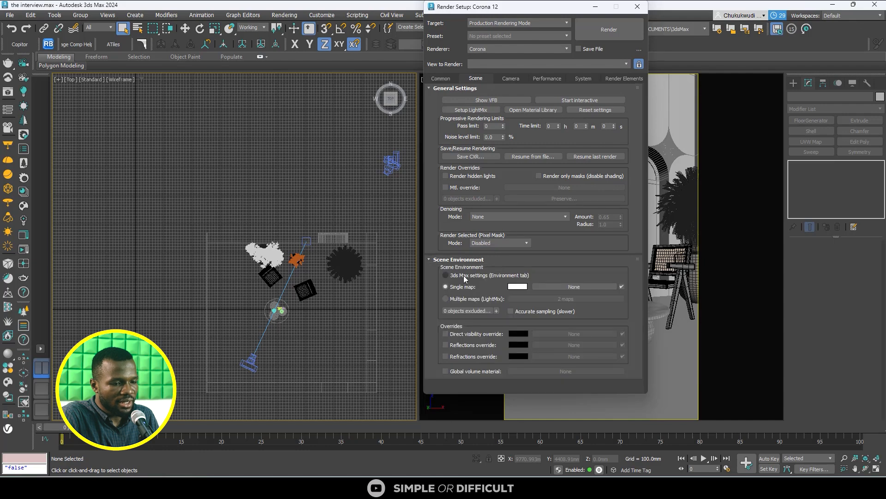
{"action": "left_click", "coordinate": [467, 275]}
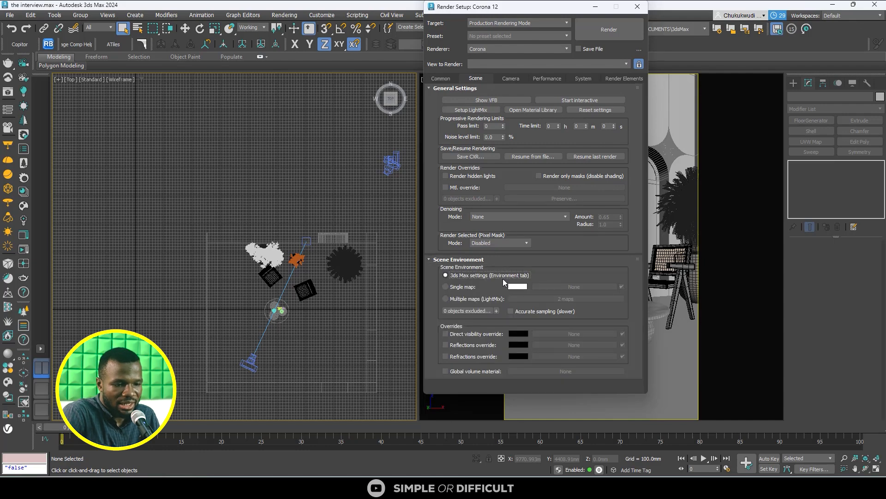
{"action": "left_click", "coordinate": [452, 289]}
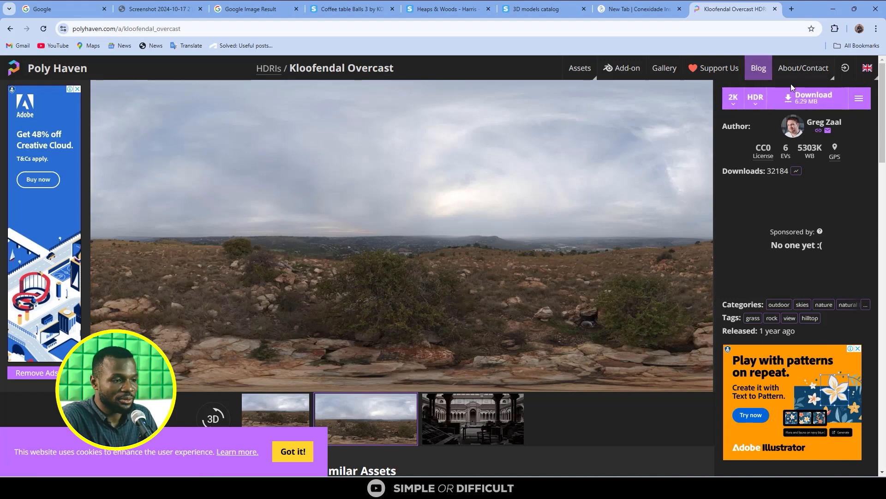
- Set the download resolution of the Kloofendal Overcast HDRI on Poly Haven to 4K and switch back to 3ds Max
{"action": "left_click", "coordinate": [733, 97]}
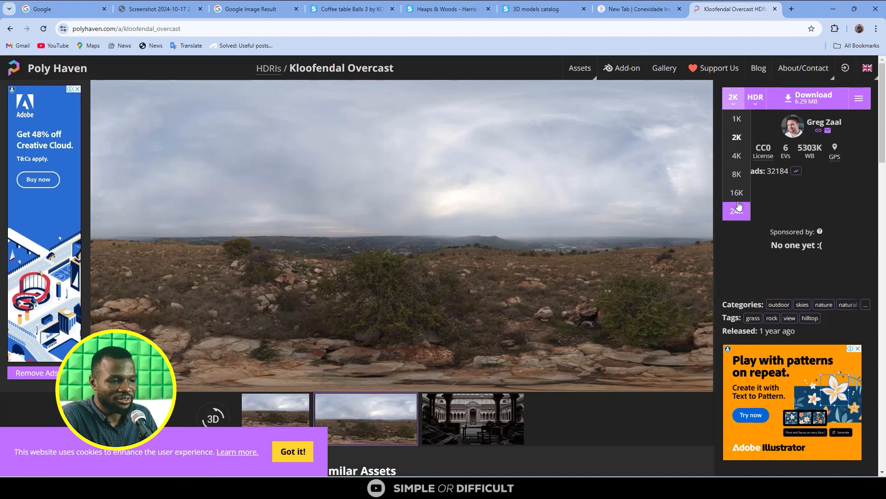
{"action": "left_click", "coordinate": [733, 98]}
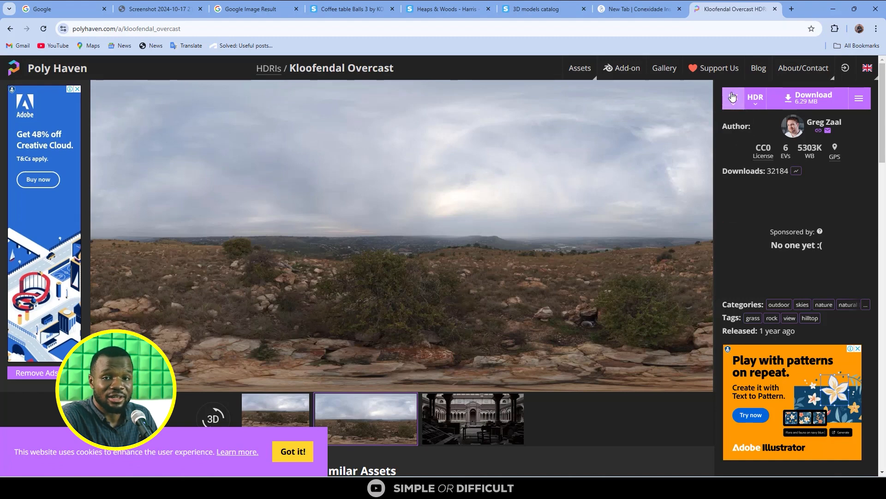
{"action": "left_click", "coordinate": [737, 156]}
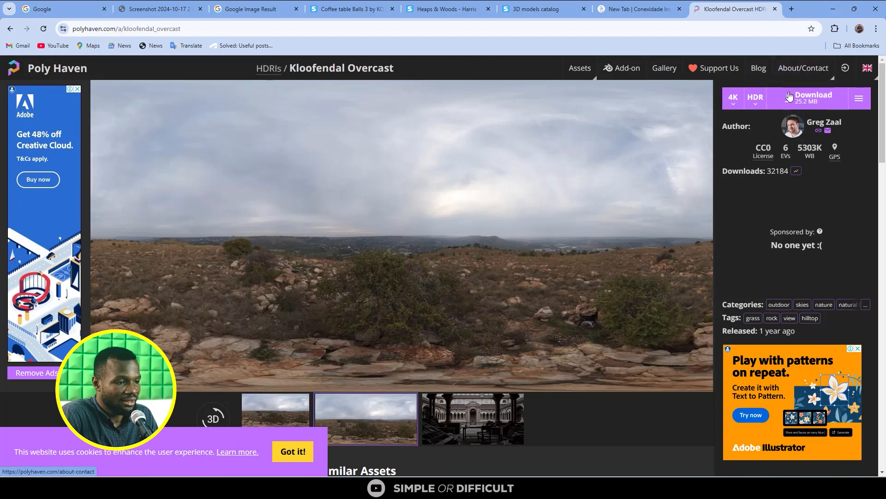
{"action": "left_click", "coordinate": [835, 9]}
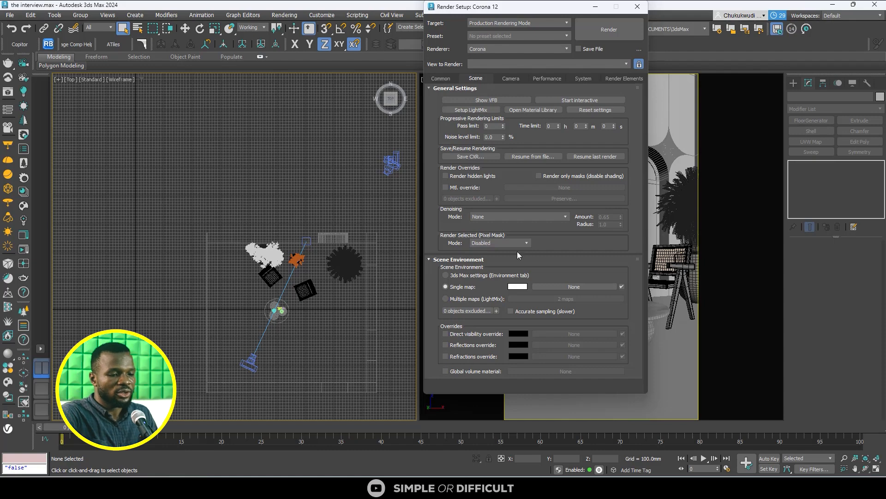
{"action": "left_click", "coordinate": [574, 285]}
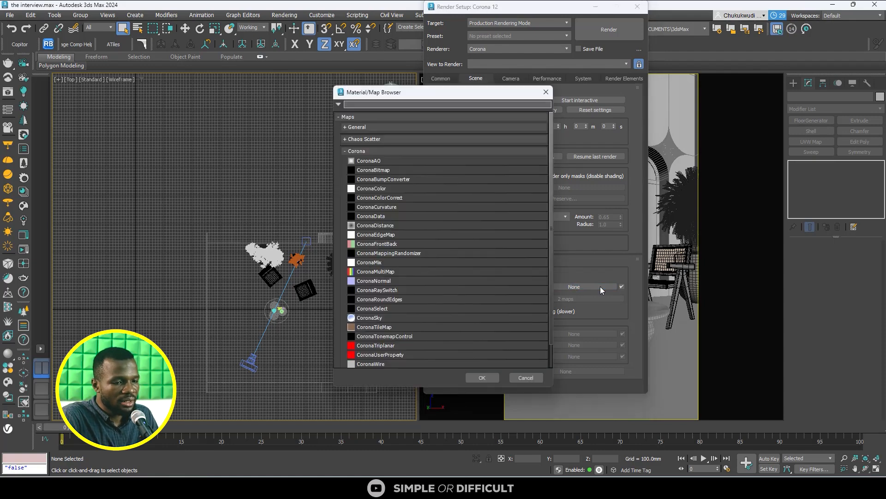
{"action": "left_click_drag", "start_coordinate": [498, 94], "coordinate": [392, 74]}
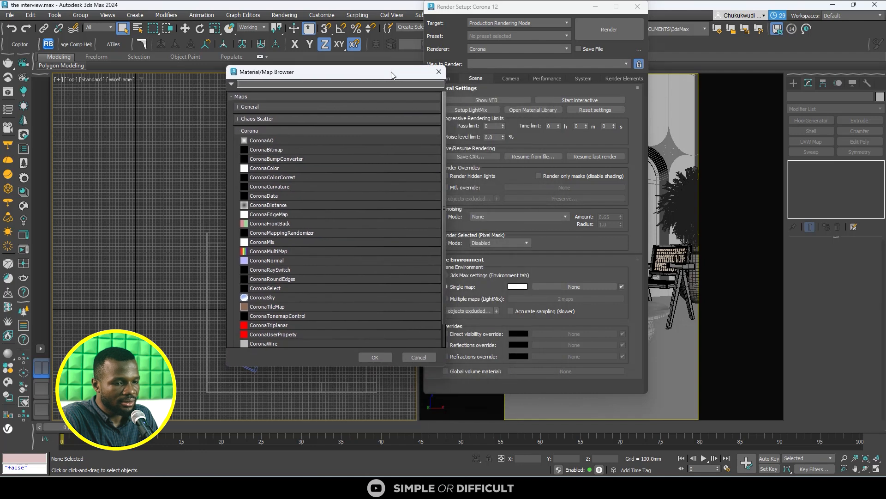
{"action": "left_click", "coordinate": [281, 151]}
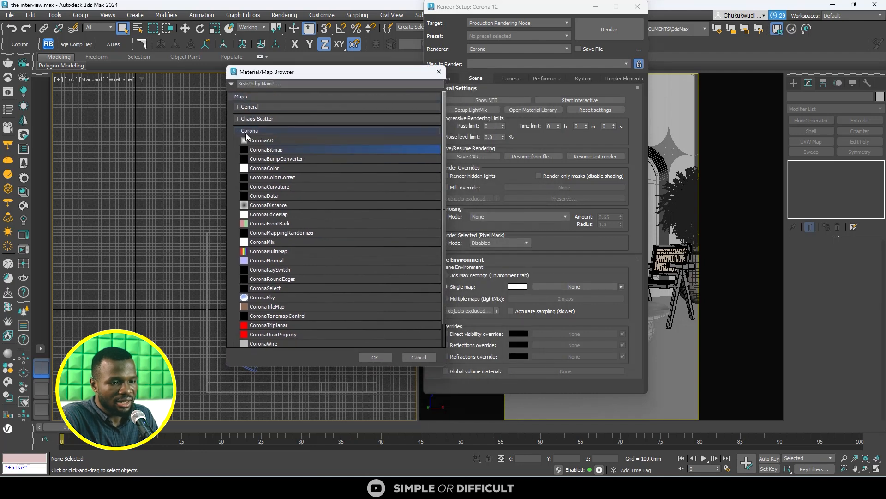
{"action": "left_click", "coordinate": [437, 73]}
- Switch the renderer to ART Renderer and back to Corona
{"action": "left_click", "coordinate": [500, 50]}
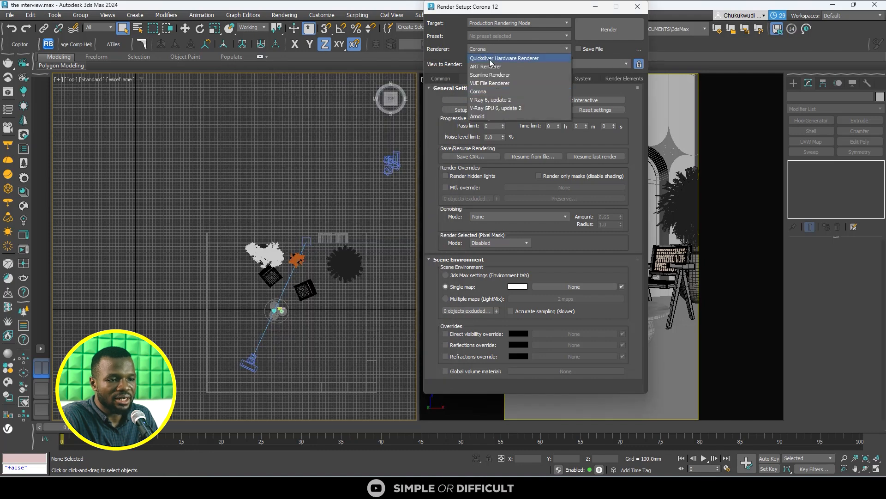
{"action": "left_click", "coordinate": [485, 91]}
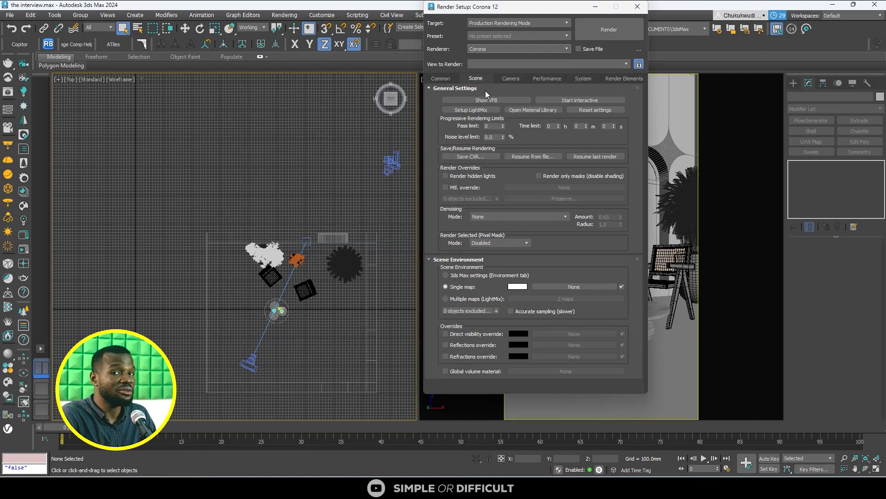
{"action": "left_click", "coordinate": [511, 49]}
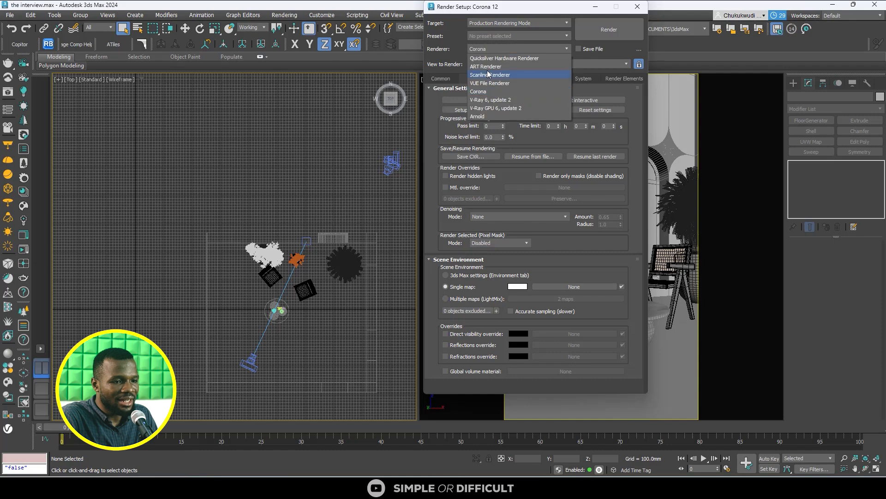
{"action": "left_click", "coordinate": [508, 67]}
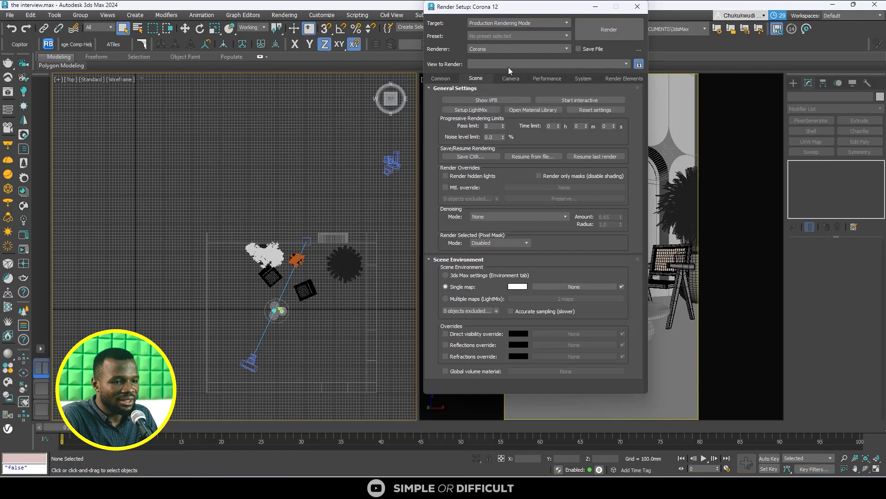
{"action": "left_click", "coordinate": [490, 49]}
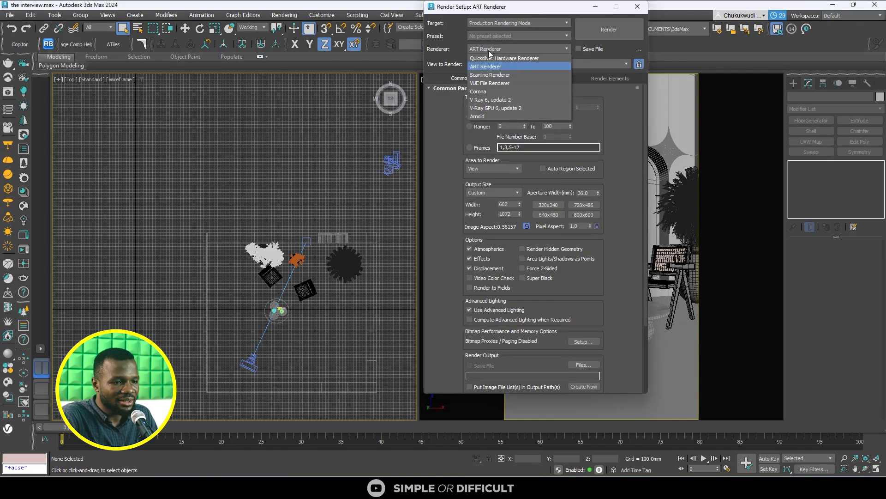
{"action": "left_click", "coordinate": [484, 91]}
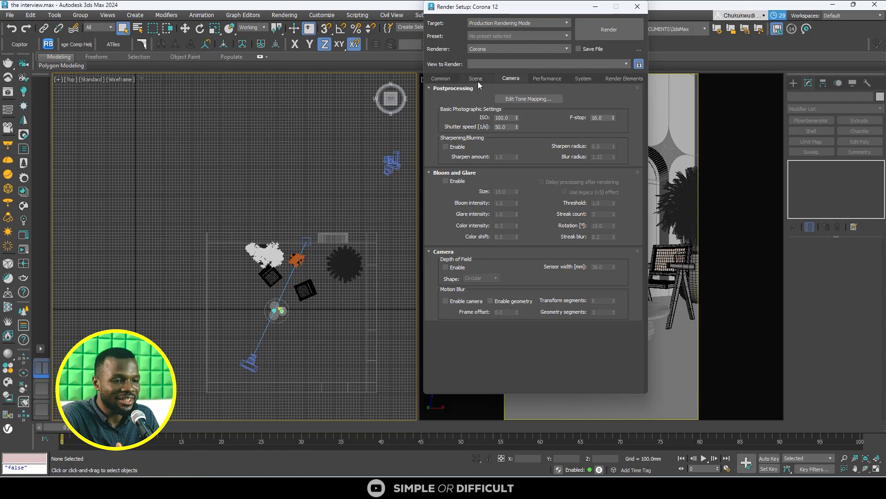
- Set Corona's scene environment to Single map and assign a CoronaBitmap to it
{"action": "left_click", "coordinate": [477, 80]}
{"action": "left_click", "coordinate": [443, 79]}
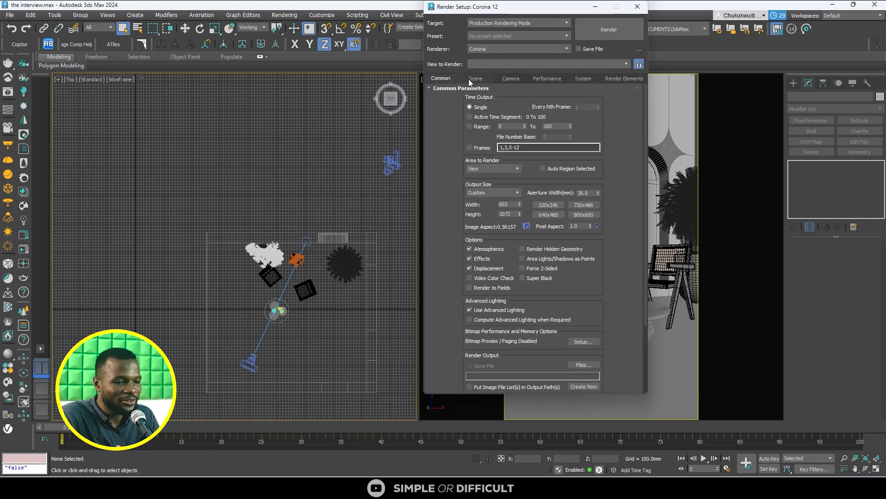
{"action": "left_click", "coordinate": [471, 81]}
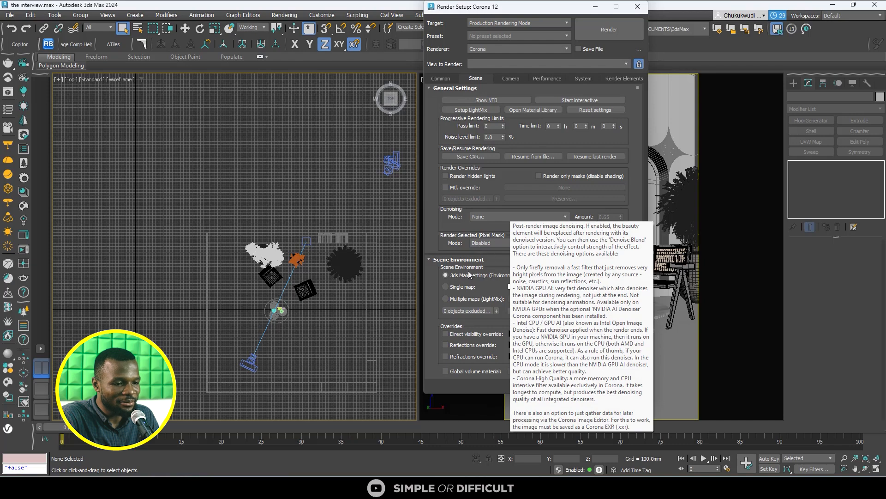
{"action": "left_click", "coordinate": [461, 297]}
{"action": "left_click", "coordinate": [464, 288]}
{"action": "left_click", "coordinate": [554, 287]}
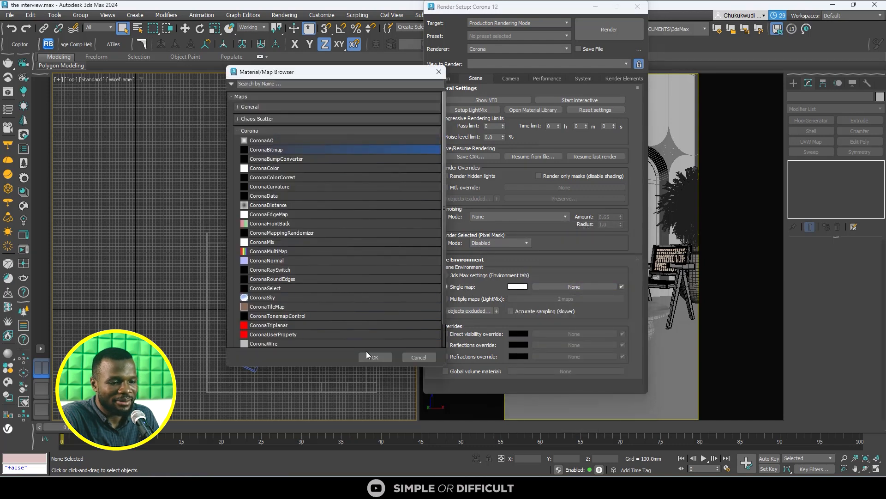
{"action": "left_click", "coordinate": [384, 358]}
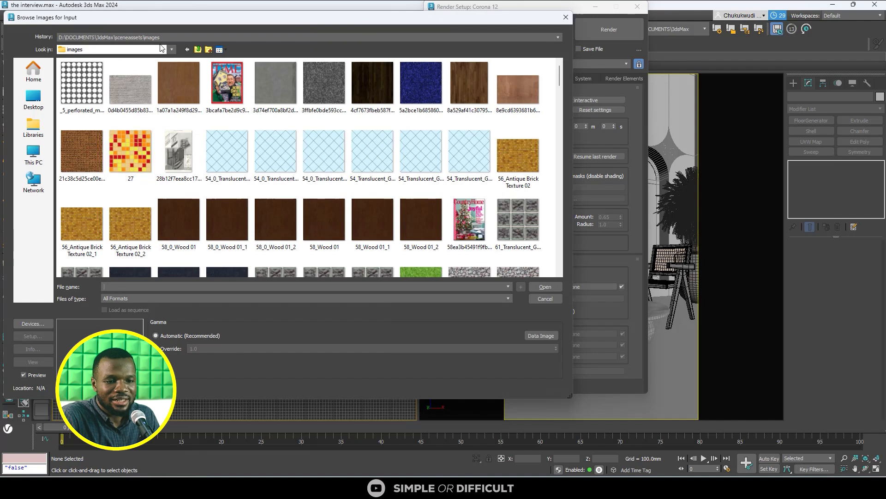
- Load kloofendal_overcast_2k.hdr from D:\Downloads into the environment's CoronaBitmap
{"action": "left_click", "coordinate": [162, 39]}
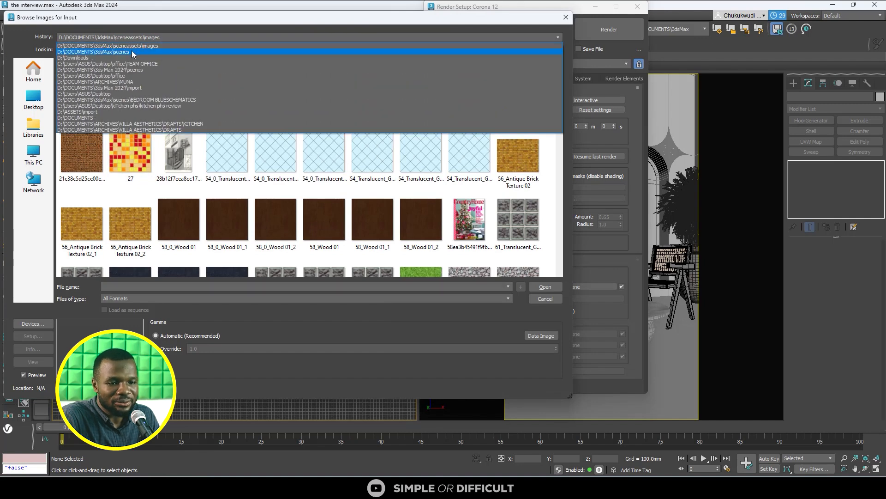
{"action": "left_click", "coordinate": [109, 57]}
{"action": "left_click", "coordinate": [227, 141]}
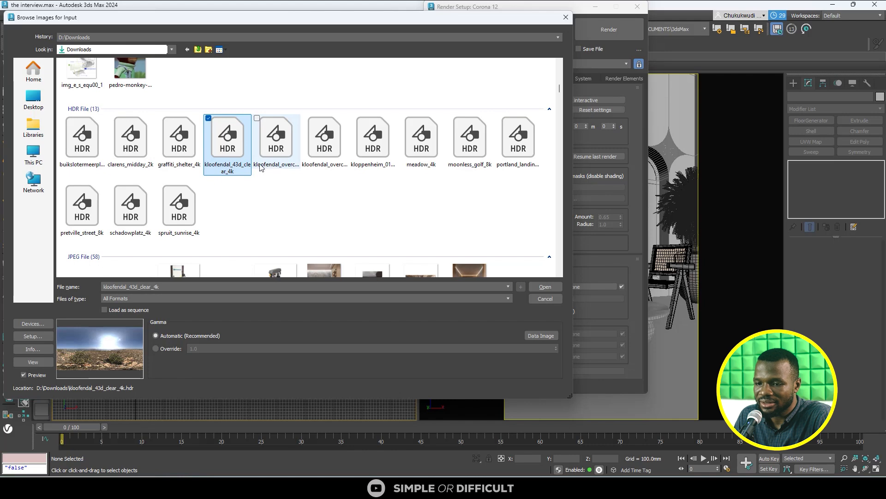
{"action": "left_click", "coordinate": [281, 156]}
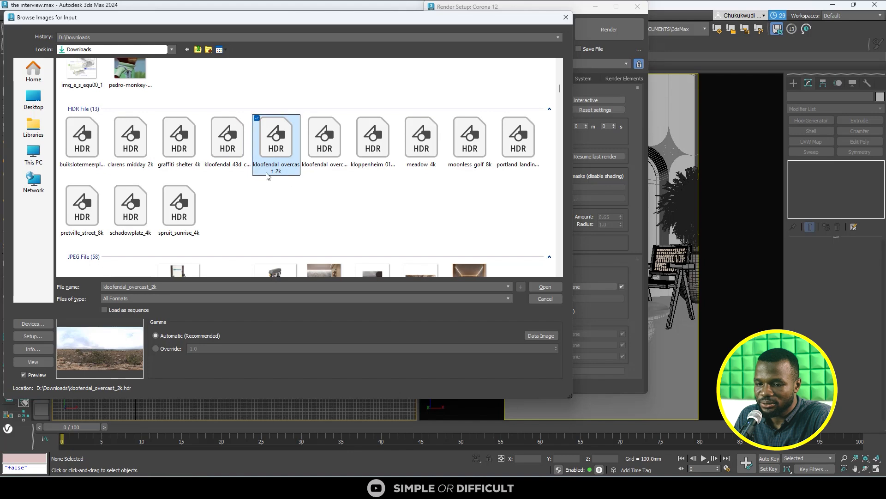
{"action": "left_click", "coordinate": [547, 286]}
{"action": "left_click", "coordinate": [141, 213]}
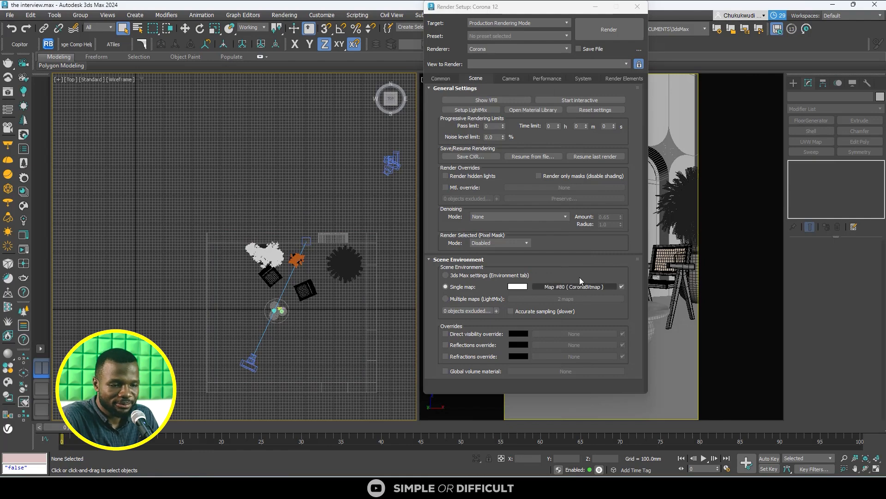
- Set denoising during interactive rendering to None, check Corona's system settings and close the render setup
{"action": "left_click", "coordinate": [512, 76]}
{"action": "left_click", "coordinate": [546, 79]}
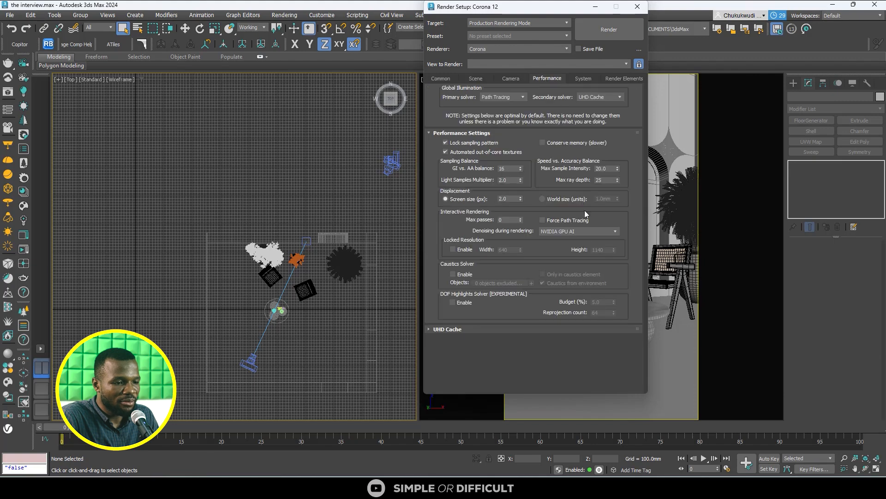
{"action": "left_click", "coordinate": [589, 229]}
{"action": "left_click", "coordinate": [563, 238]}
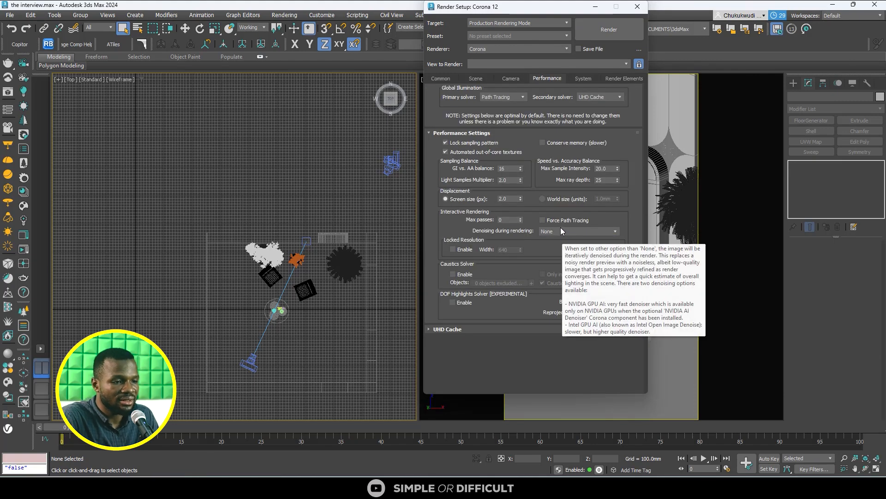
{"action": "left_click", "coordinate": [584, 78]}
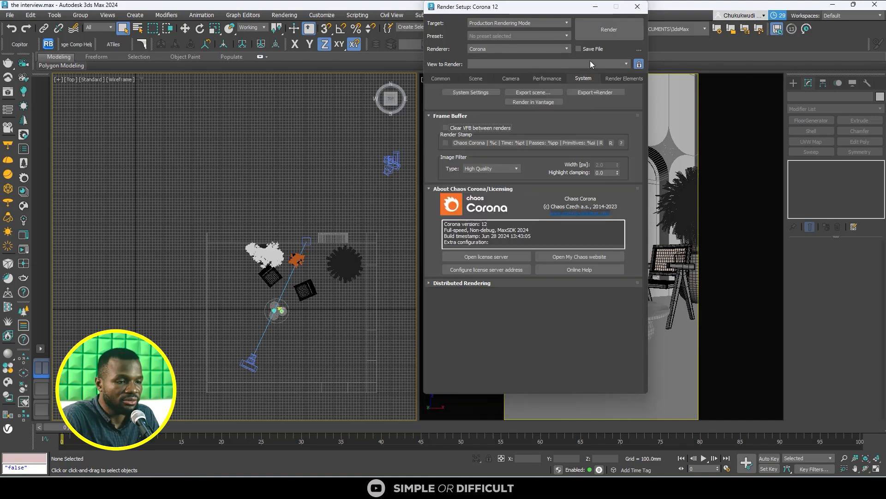
{"action": "left_click", "coordinate": [637, 7]}
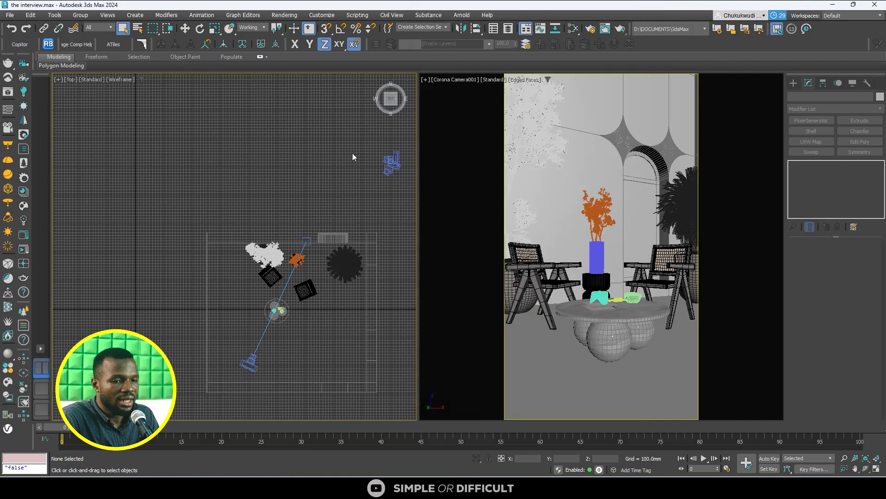
- Open the Corona frame buffer, place it as a smaller window over the Top view and activate the Corona camera viewport
{"action": "left_click", "coordinate": [26, 235]}
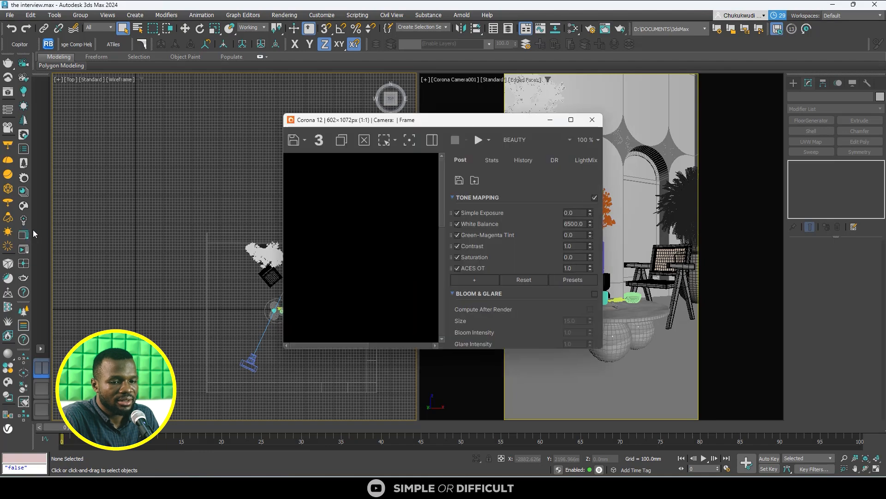
{"action": "left_click", "coordinate": [571, 121]}
{"action": "left_click_drag", "start_coordinate": [516, 7], "coordinate": [674, 0]}
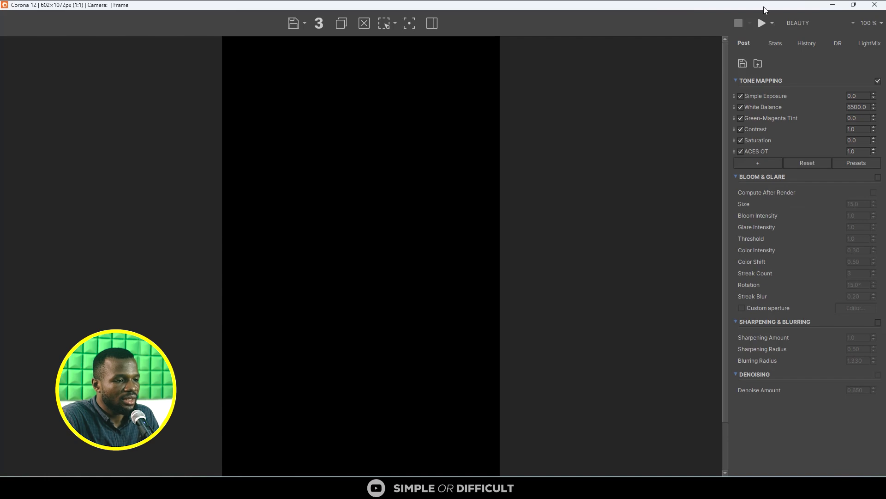
{"action": "left_click_drag", "start_coordinate": [461, 5], "coordinate": [272, 112]}
{"action": "left_click", "coordinate": [594, 174]}
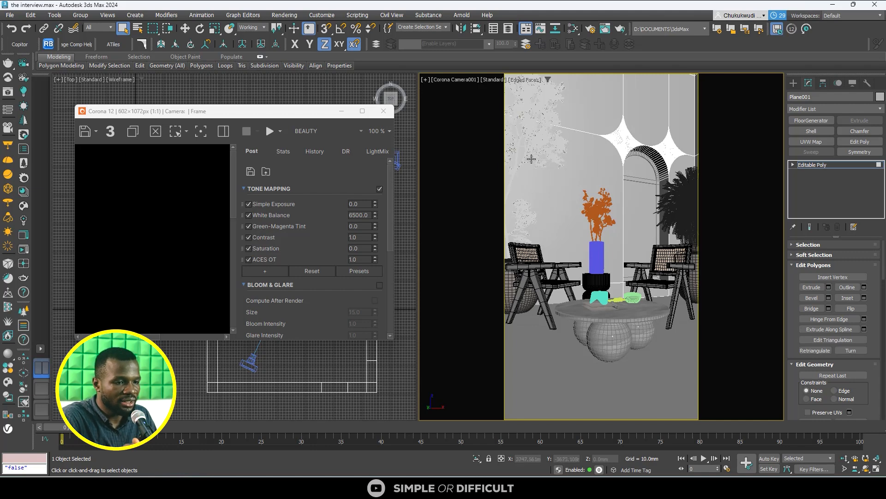
- Check Corona's performance settings in the render setup, enlarge the frame buffer and start interactive rendering of the camera view
{"action": "left_click", "coordinate": [590, 30]}
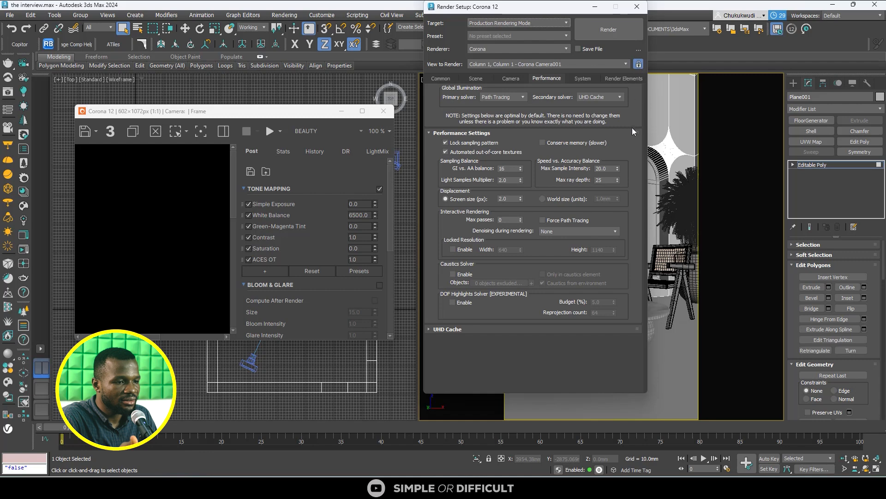
{"action": "left_click", "coordinate": [637, 7]}
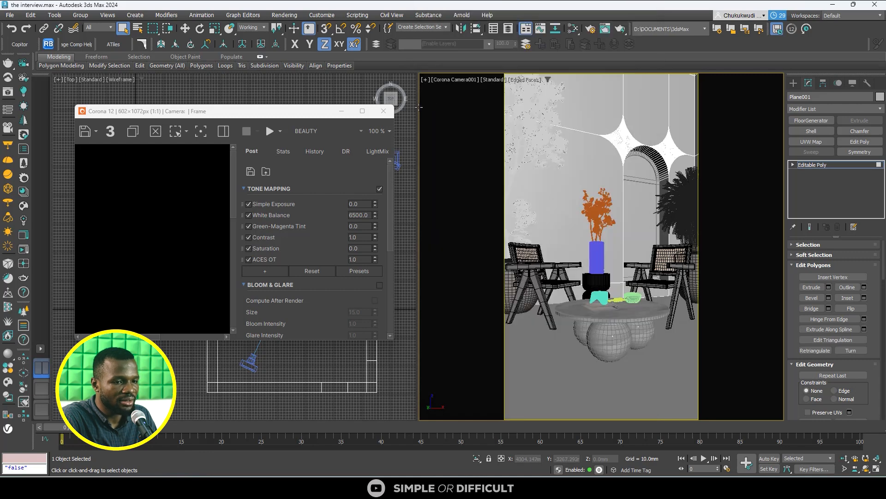
{"action": "left_click", "coordinate": [363, 111]}
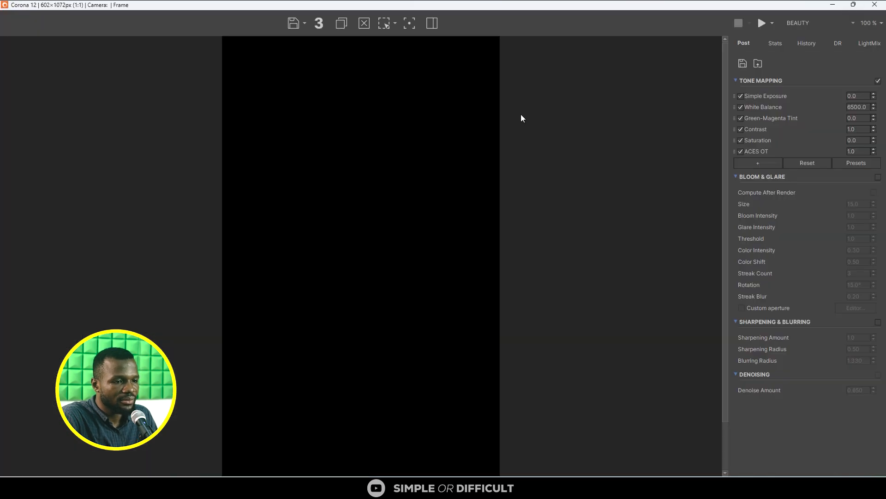
{"action": "left_click", "coordinate": [772, 25]}
{"action": "left_click", "coordinate": [776, 52]}
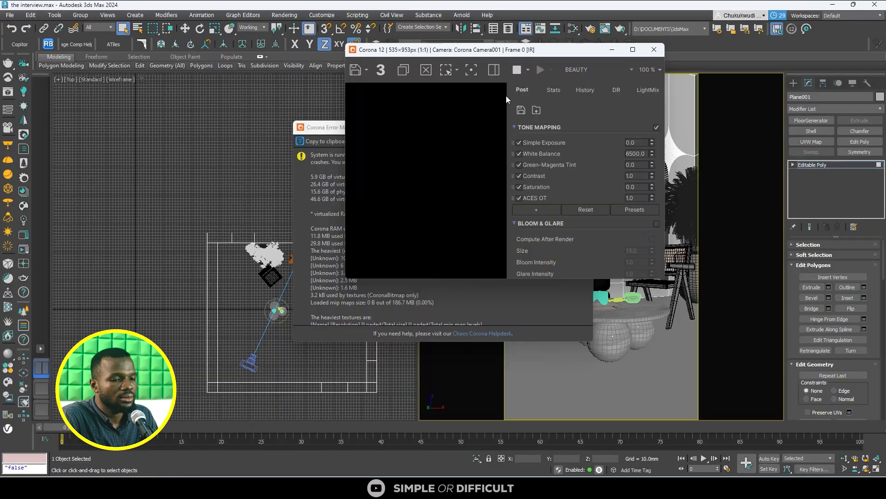
- Minimize the Corona error message window, maximize the frame buffer and disable the ACES OT tone mapping operator
{"action": "left_click", "coordinate": [334, 130]}
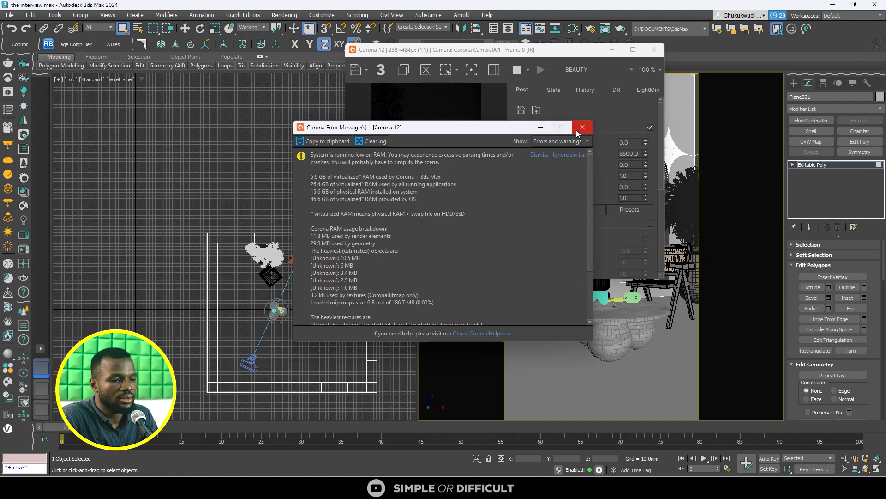
{"action": "left_click", "coordinate": [547, 129]}
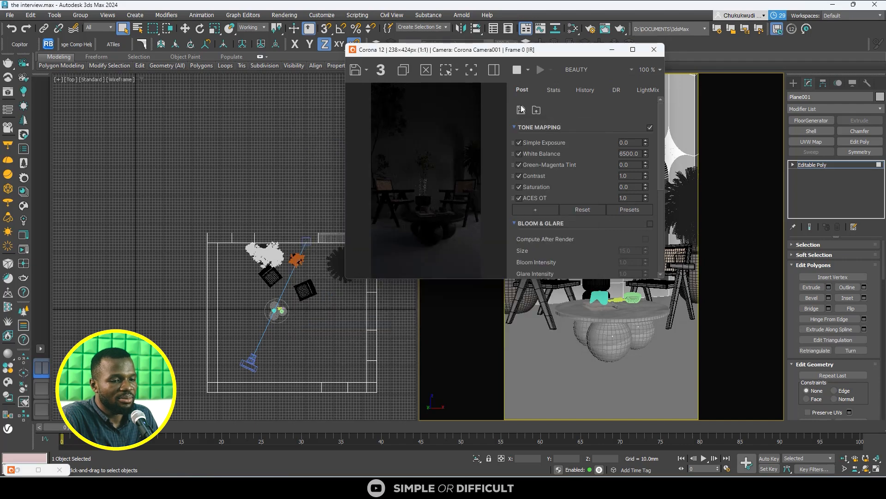
{"action": "left_click", "coordinate": [633, 50]}
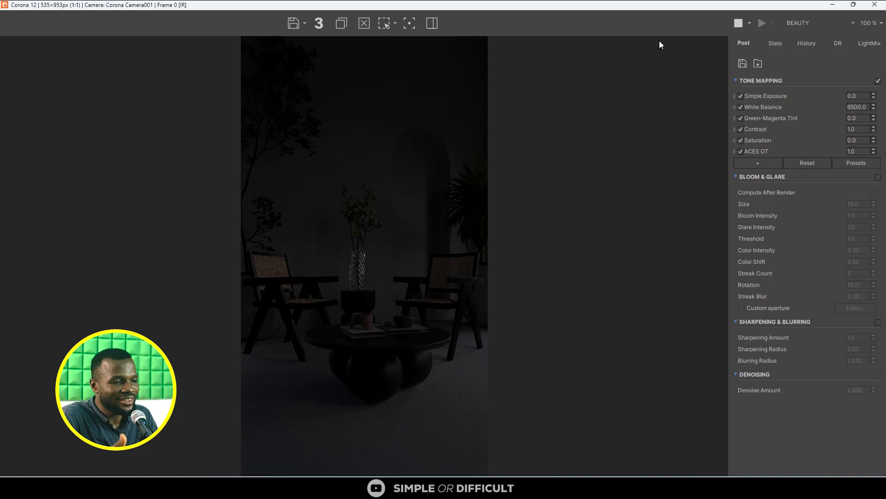
{"action": "left_click", "coordinate": [741, 152]}
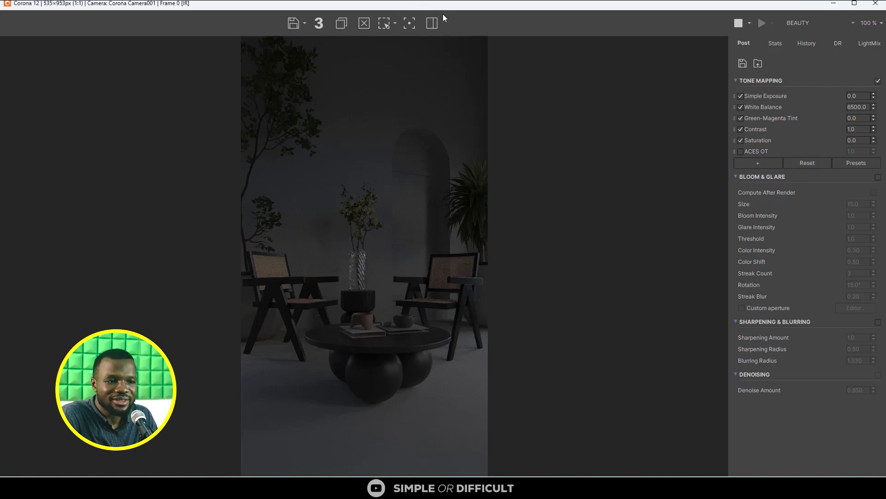
- Shrink the frame buffer and select the ARCH WINDOW object from outside the room in a shaded view
{"action": "left_click_drag", "start_coordinate": [442, 6], "coordinate": [614, 61]}
{"action": "middle_click_drag", "start_coordinate": [332, 257], "coordinate": [266, 251], "text": "alt"}
{"action": "scroll", "coordinate": [239, 280], "scroll_direction": "down", "scroll_amount": 5}
{"action": "middle_click_drag", "start_coordinate": [238, 280], "coordinate": [295, 260], "text": "alt"}
{"action": "left_click", "coordinate": [794, 83]}
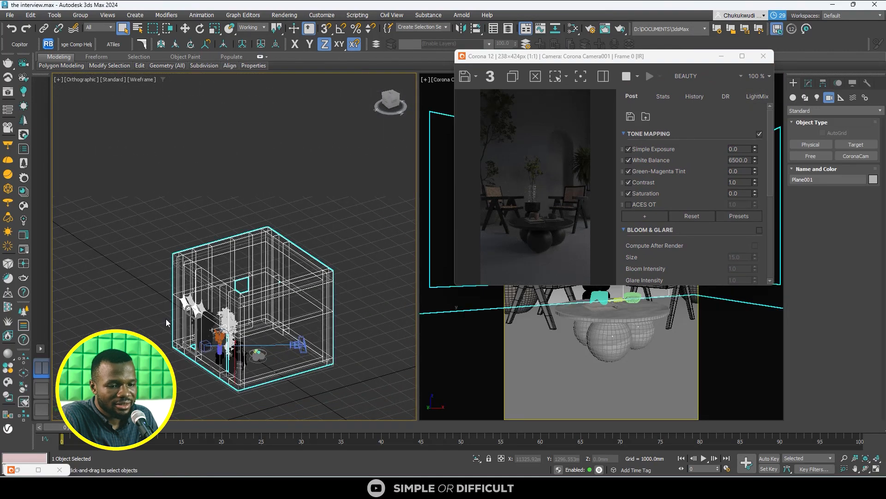
{"action": "scroll", "coordinate": [186, 321], "scroll_direction": "up", "scroll_amount": 5}
{"action": "left_click", "coordinate": [185, 322]}
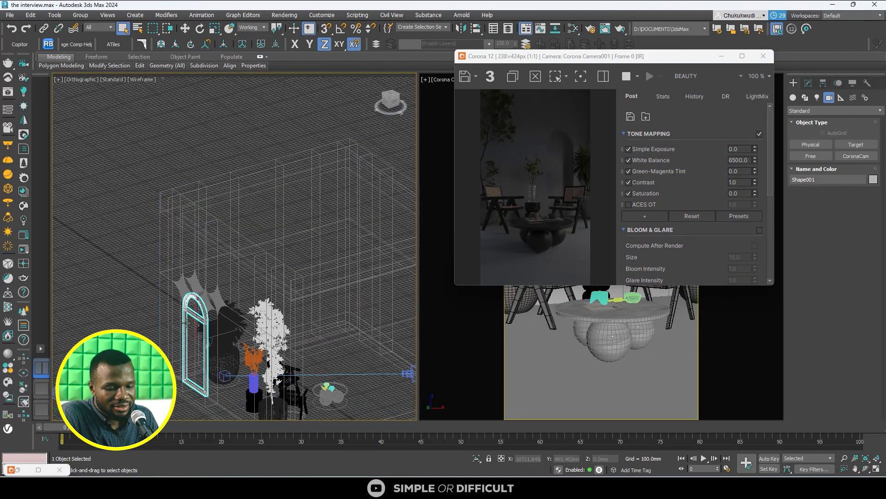
{"action": "key", "text": "F3"}
{"action": "scroll", "coordinate": [185, 322], "scroll_direction": "up", "scroll_amount": 6}
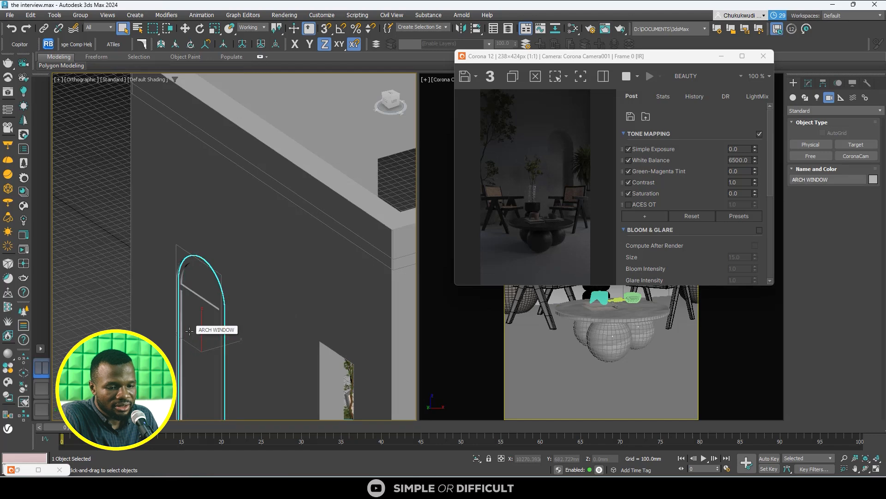
{"action": "left_click", "coordinate": [190, 331]}
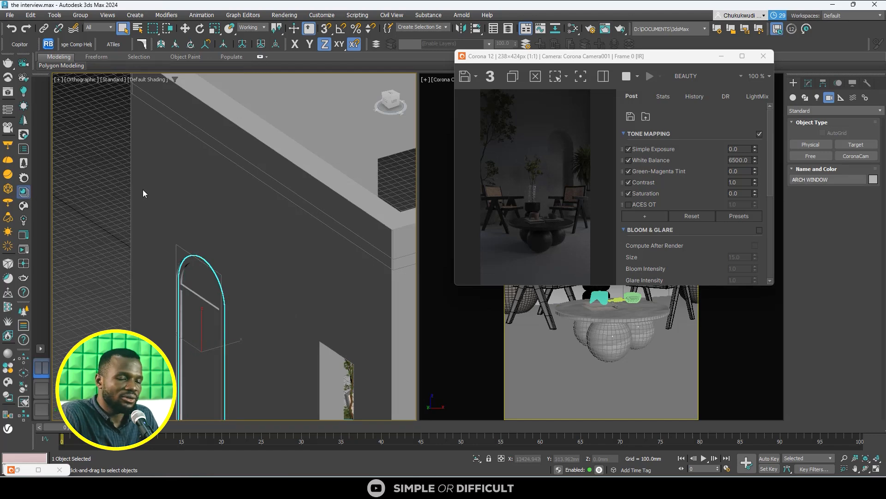
- Assign the Glass Clear material from the Corona Material Library's Glass category to the selected arch window and close the library
{"action": "left_click", "coordinate": [26, 198]}
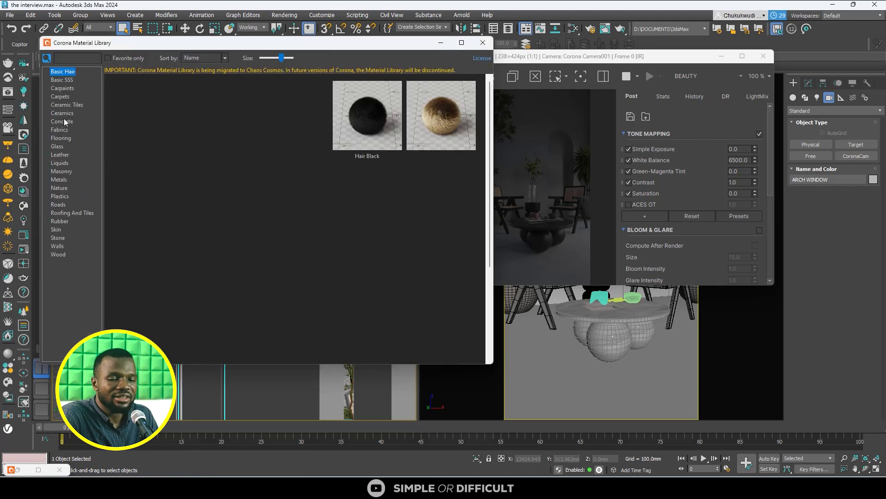
{"action": "left_click", "coordinate": [58, 147]}
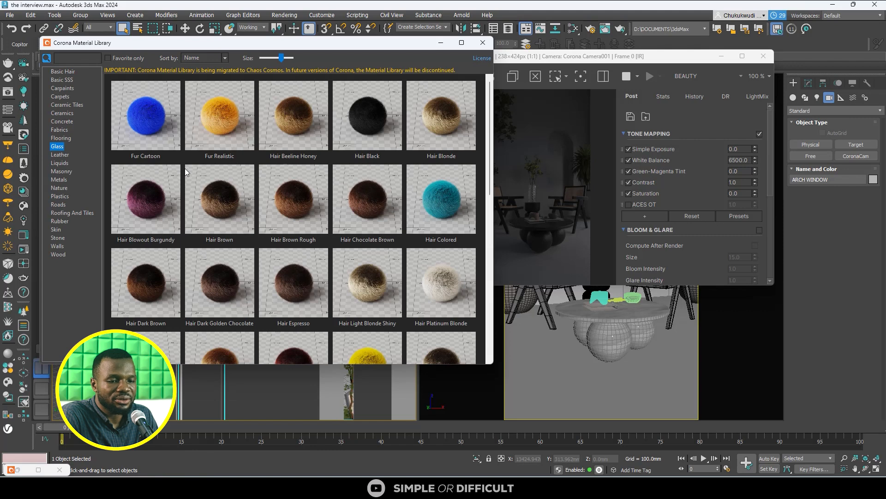
{"action": "right_click", "coordinate": [153, 204]}
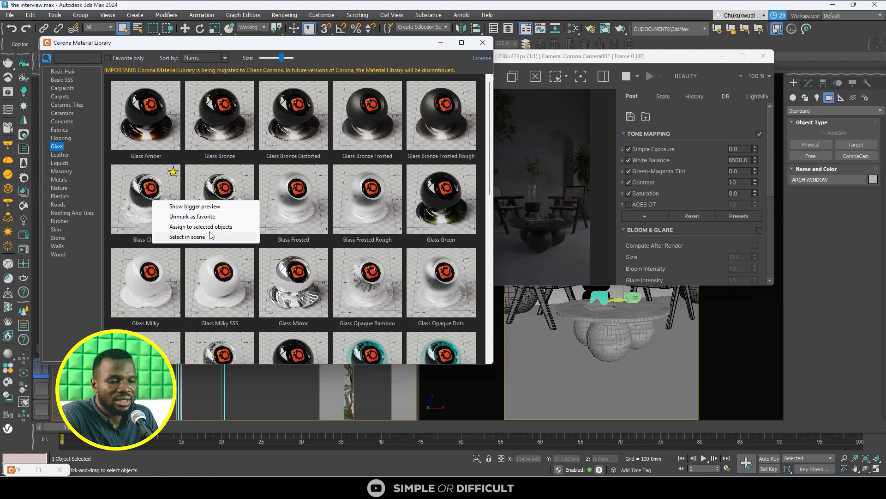
{"action": "left_click", "coordinate": [185, 228]}
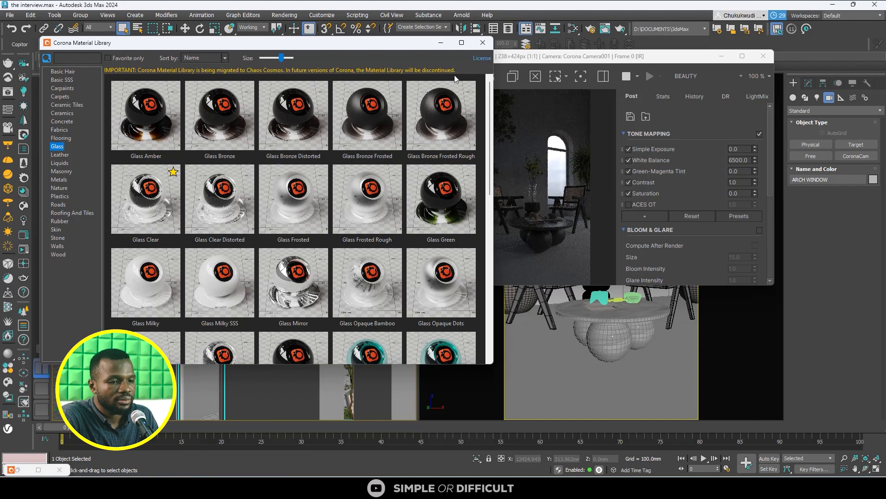
{"action": "left_click", "coordinate": [482, 45]}
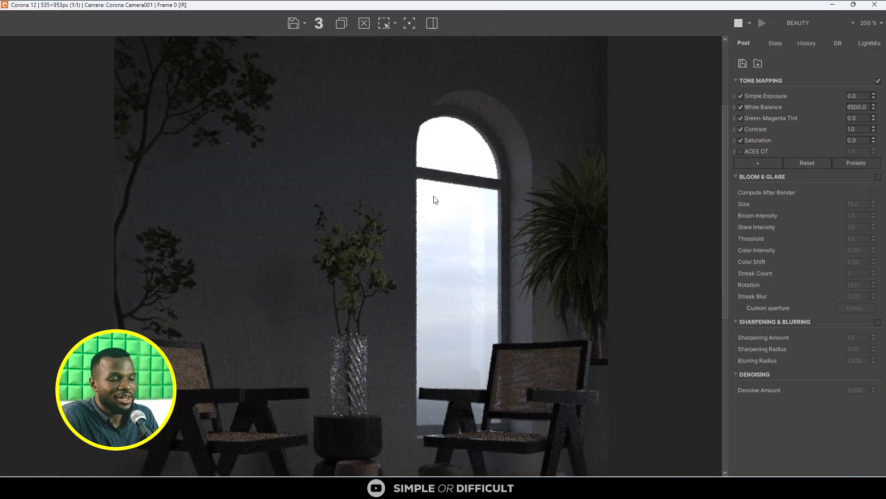
{"action": "scroll", "coordinate": [425, 189], "scroll_direction": "down", "scroll_amount": 3}
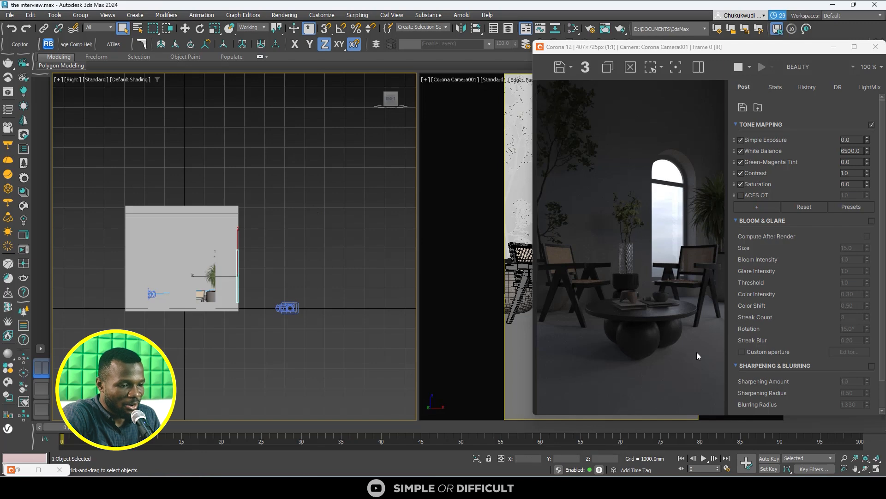
- Switch to Chrome to examine the lighting in the interview reference screenshot, and return to 3ds Max
{"action": "mouse_move", "coordinate": [675, 487]}
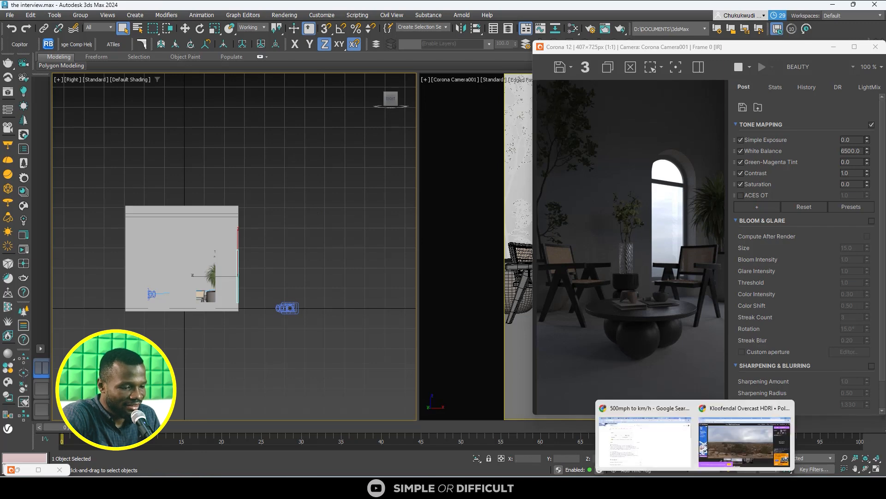
{"action": "left_click", "coordinate": [696, 487]}
{"action": "left_click", "coordinate": [734, 435]}
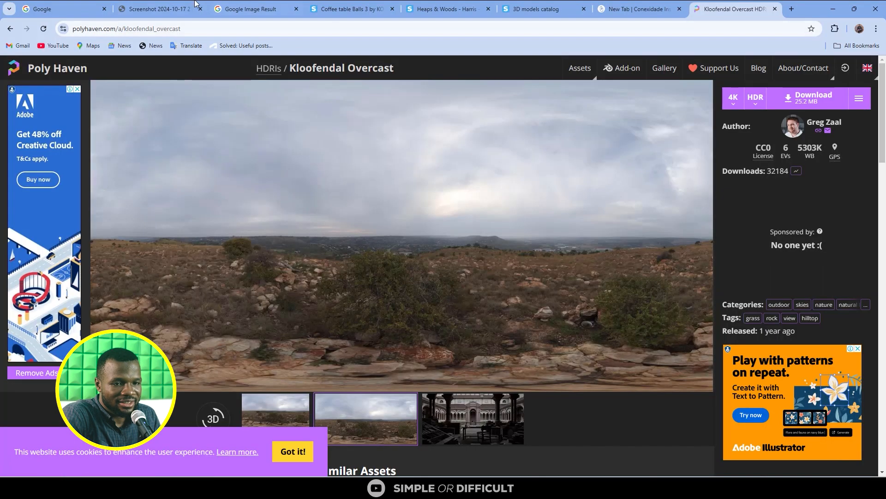
{"action": "left_click", "coordinate": [167, 9]}
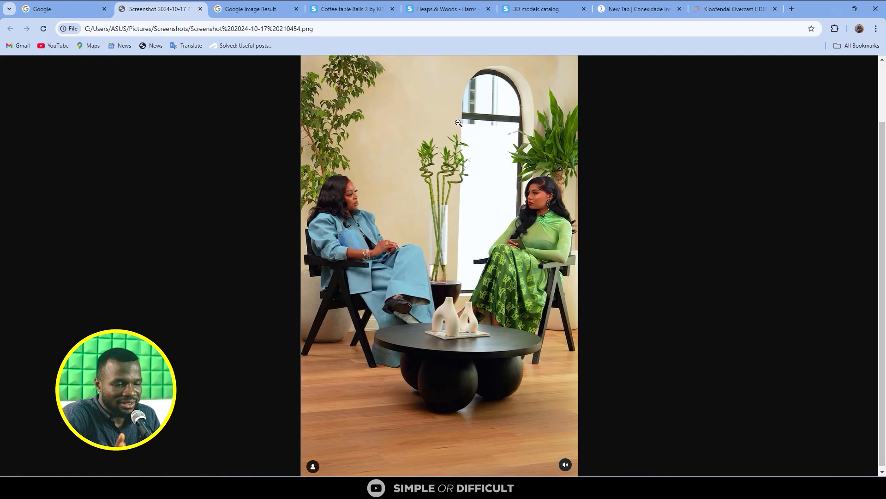
{"action": "left_click", "coordinate": [866, 4]}
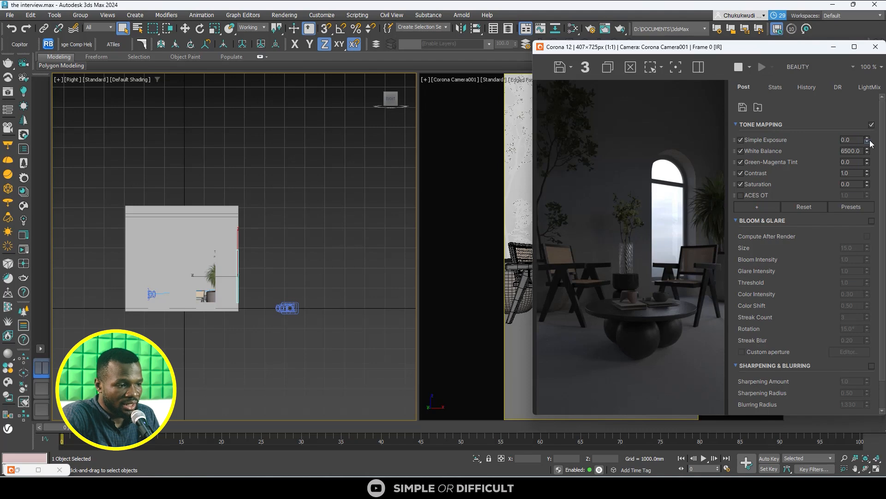
- Set the tone mapping to Simple Exposure 1.784, Contrast 4.0 and Saturation -0.064
{"action": "left_click_drag", "start_coordinate": [868, 139], "coordinate": [869, 128]}
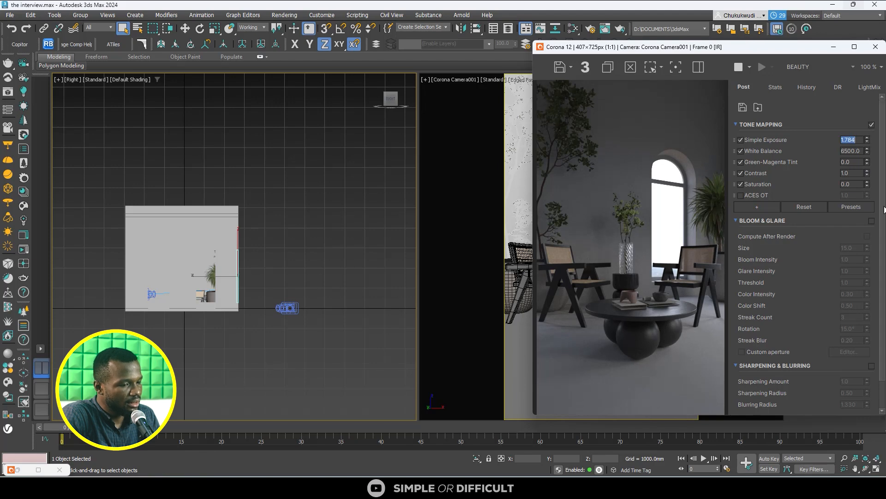
{"action": "left_click", "coordinate": [845, 173]}
{"action": "type", "text": "4"}
{"action": "key", "text": "Return"}
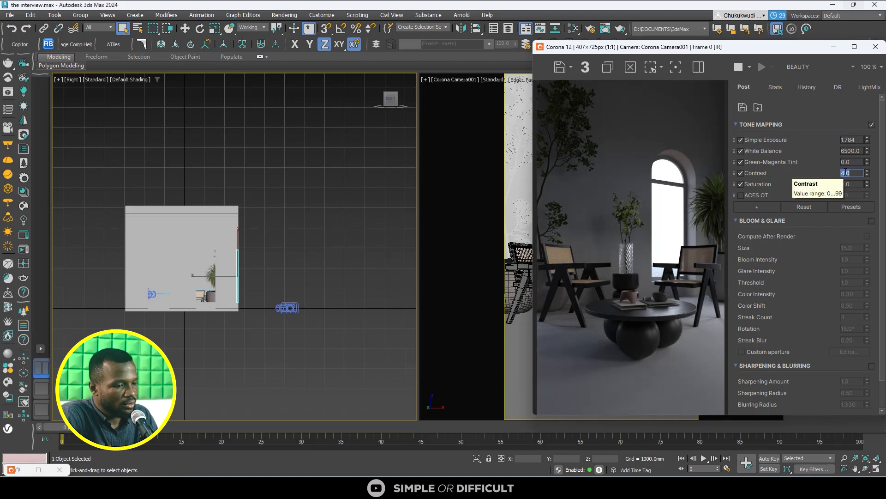
{"action": "type", "text": "3"}
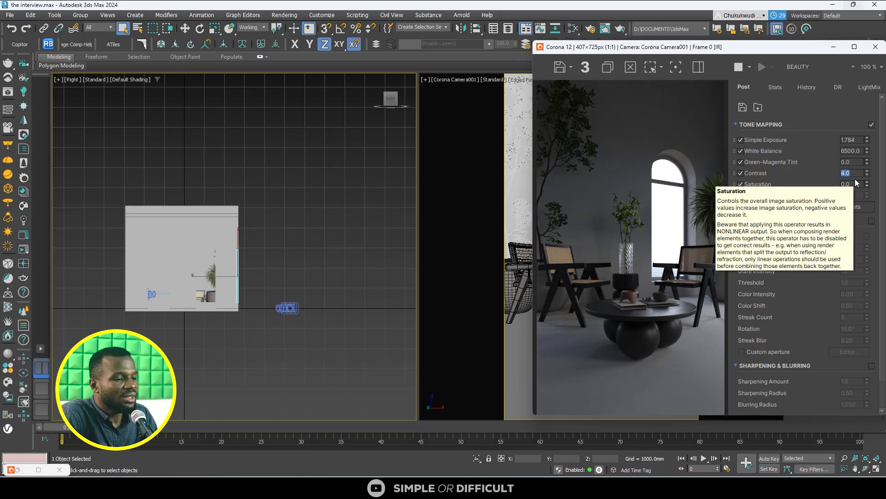
{"action": "left_click", "coordinate": [861, 183]}
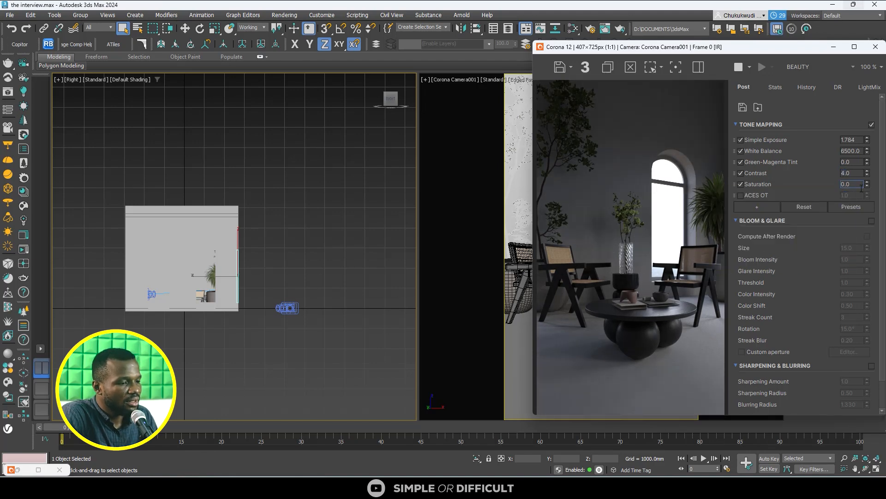
{"action": "left_click", "coordinate": [868, 187]}
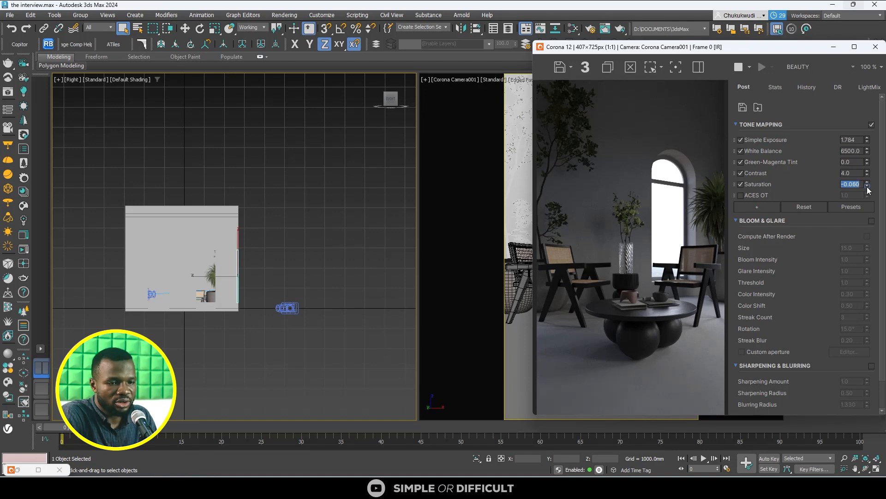
- Add a Reinhard Highlight Compression operator to the tone mapping and set it to 55
{"action": "left_click", "coordinate": [767, 207]}
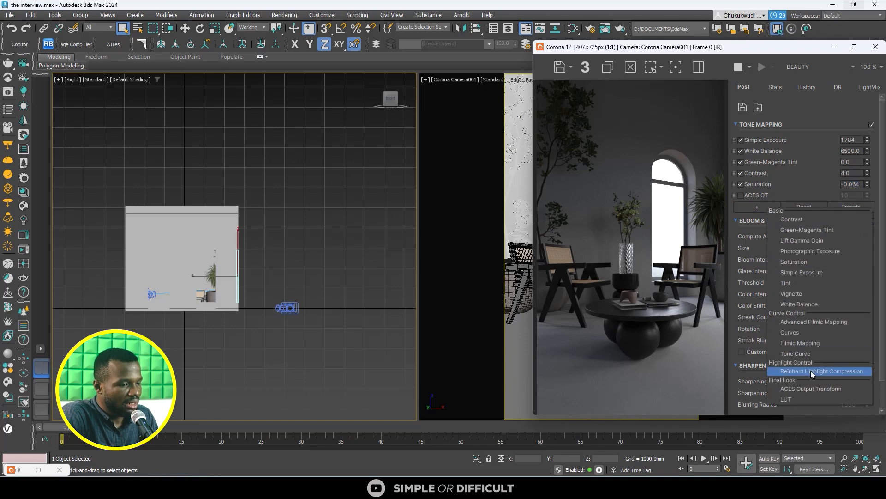
{"action": "left_click", "coordinate": [813, 372]}
{"action": "double_click", "coordinate": [853, 206]}
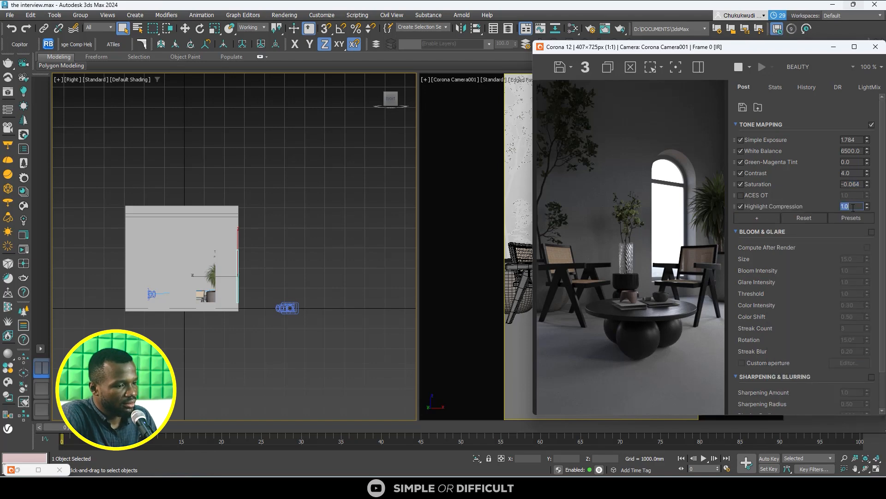
{"action": "type", "text": "55"}
{"action": "key", "text": "Return"}
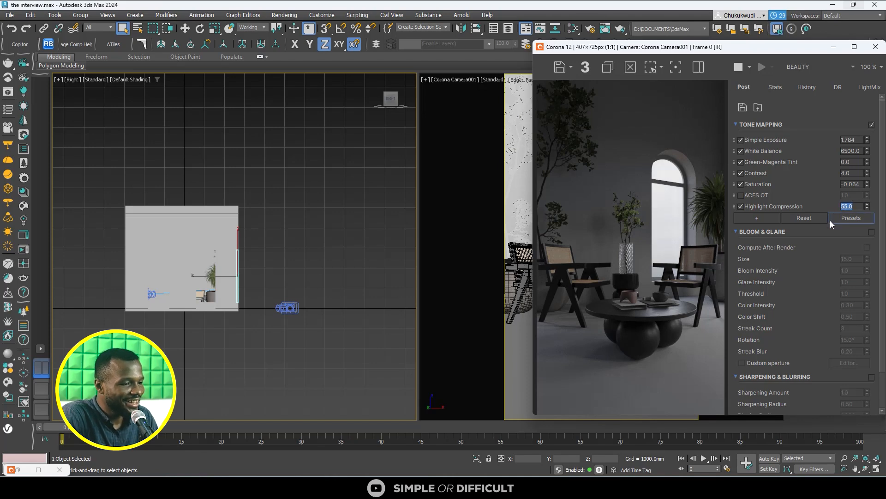
- Add a Filmic Mapping operator and a LUT operator to the tone mapping stack and enable the LUT
{"action": "left_click", "coordinate": [757, 219]}
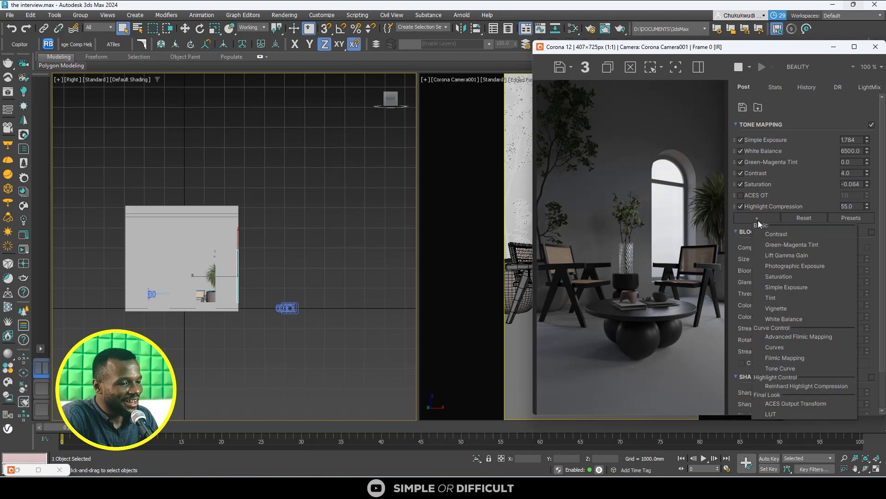
{"action": "left_click", "coordinate": [791, 357]}
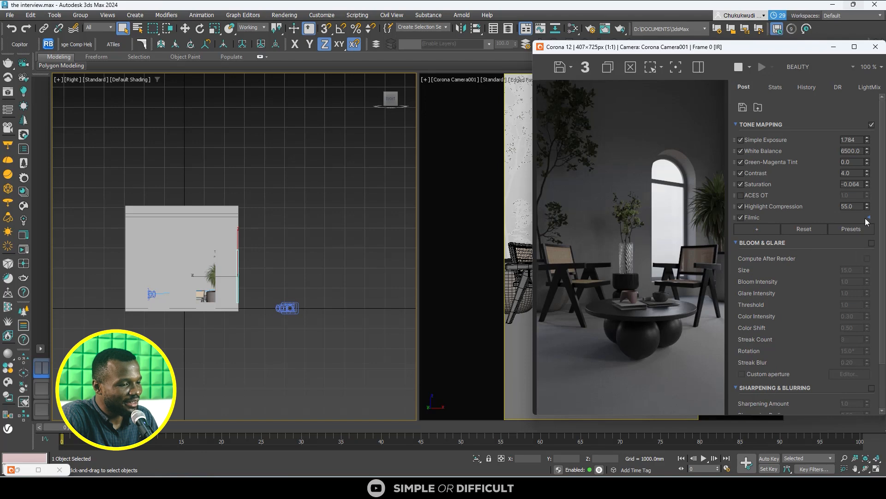
{"action": "left_click", "coordinate": [778, 230]}
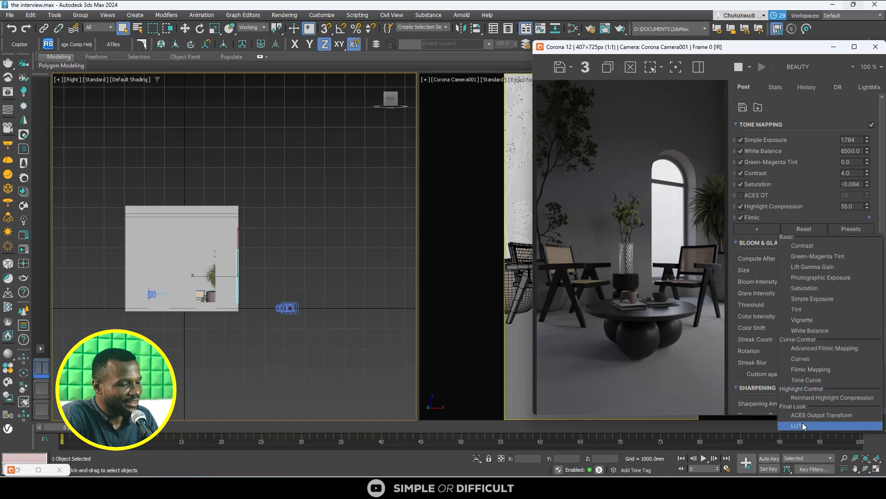
{"action": "left_click", "coordinate": [803, 426]}
{"action": "left_click", "coordinate": [742, 229]}
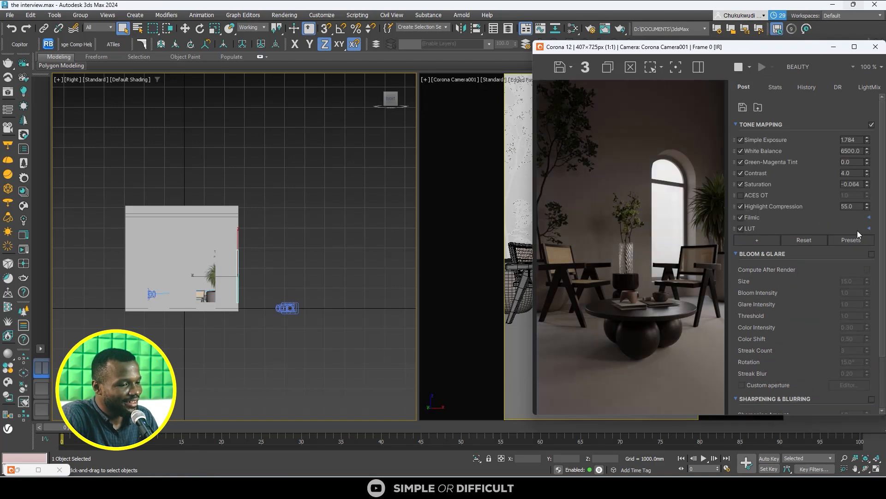
- Try an opacity of 0.3 for the tone mapping's LUT operator, settle on 0.4, and collapse its settings
{"action": "left_click", "coordinate": [868, 228]}
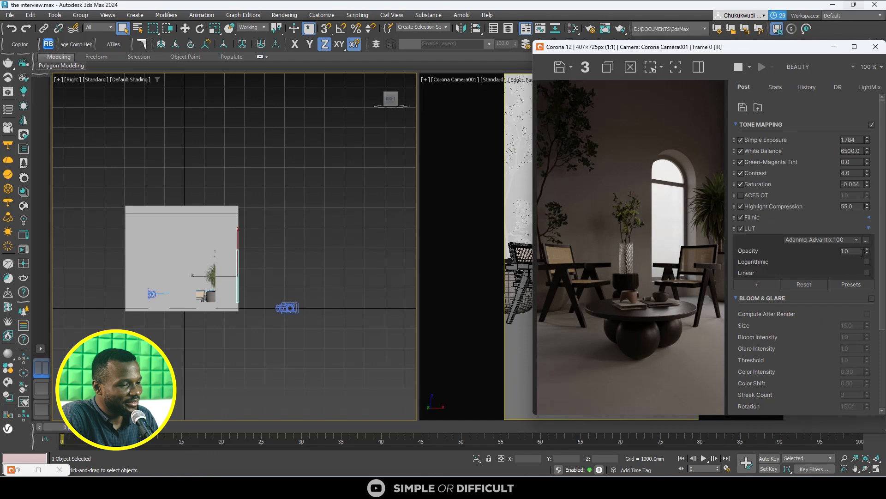
{"action": "left_click", "coordinate": [858, 249]}
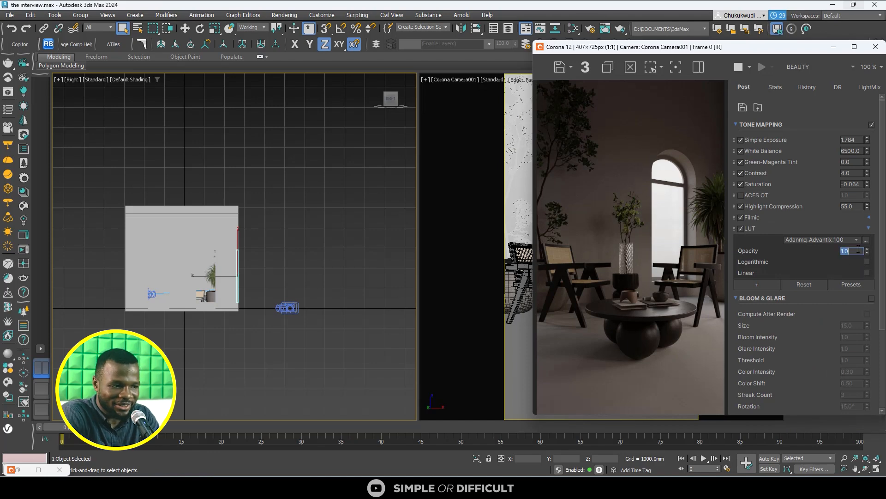
{"action": "left_click", "coordinate": [695, 487]}
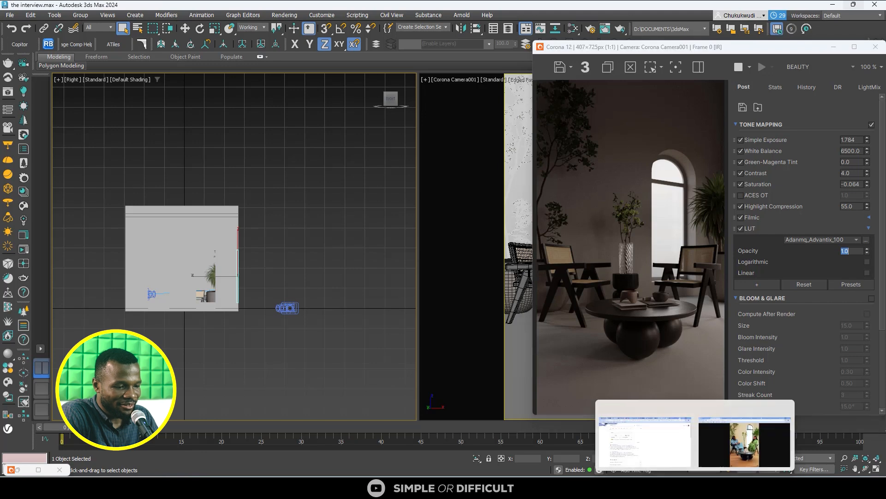
{"action": "mouse_move", "coordinate": [718, 454]}
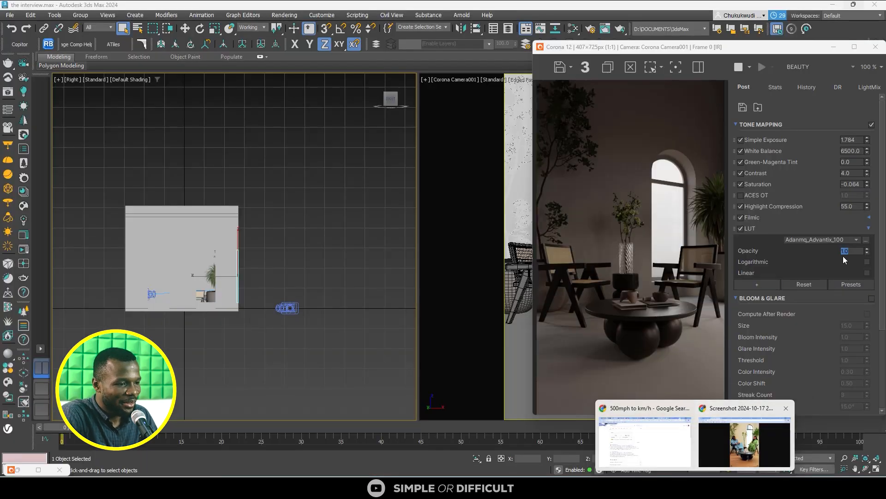
{"action": "left_click", "coordinate": [844, 251]}
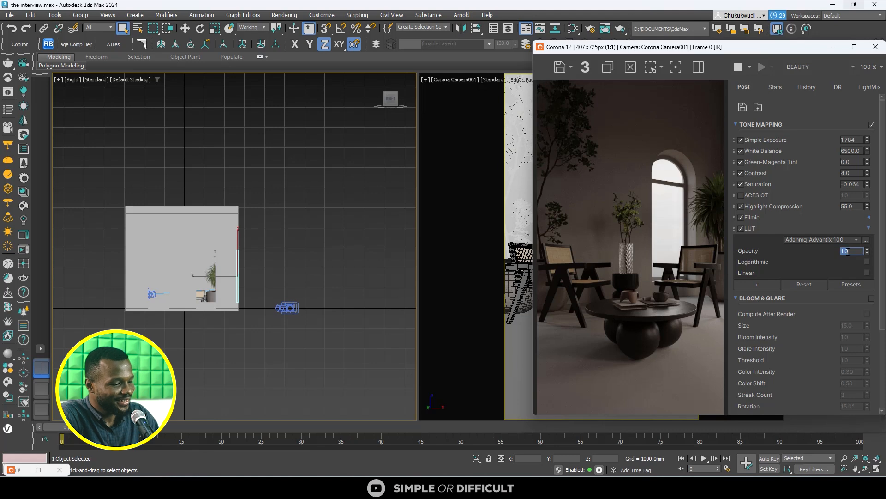
{"action": "type", "text": "0.3"}
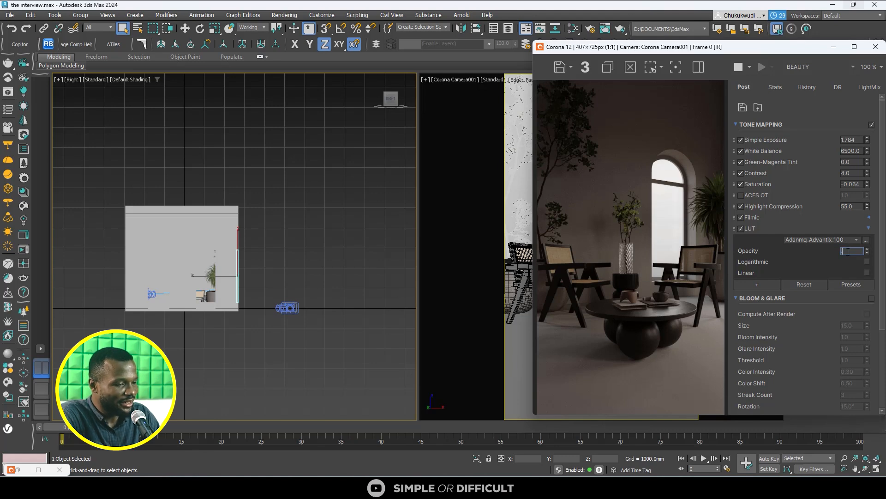
{"action": "key", "text": "Return"}
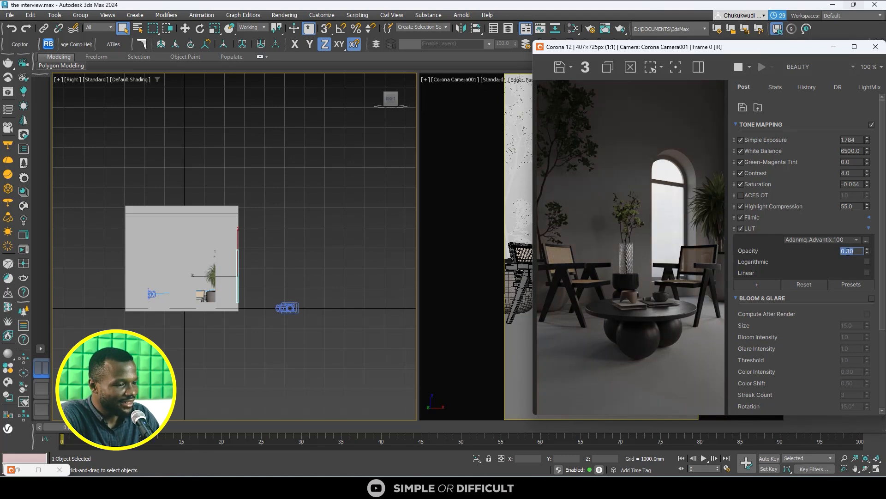
{"action": "type", "text": ".4"}
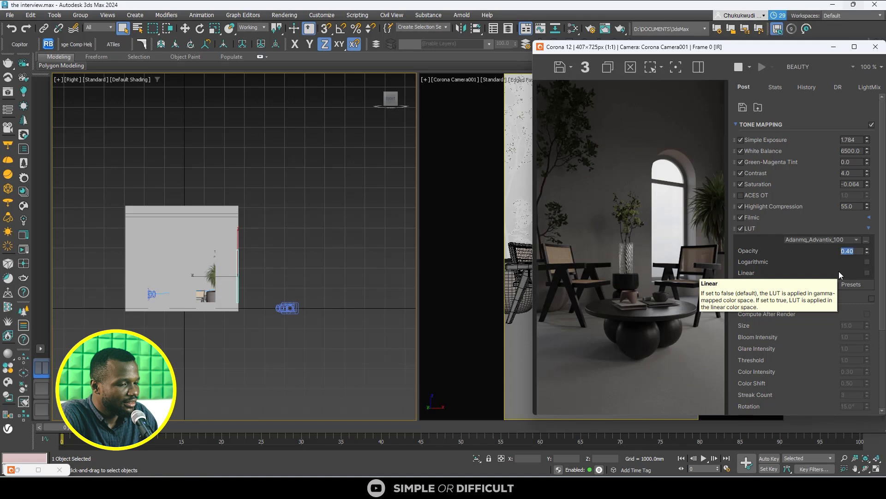
{"action": "left_click", "coordinate": [868, 228]}
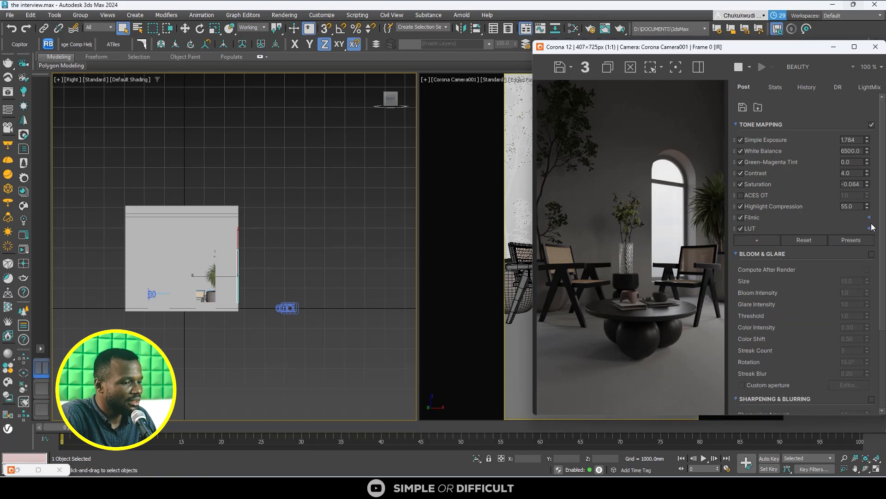
- Set the Filmic operator's Rich Shadows to 0.548 in the tone mapping
{"action": "left_click", "coordinate": [868, 217]}
{"action": "left_click_drag", "start_coordinate": [868, 239], "coordinate": [869, 217]}
{"action": "left_click_drag", "start_coordinate": [868, 240], "coordinate": [867, 198]}
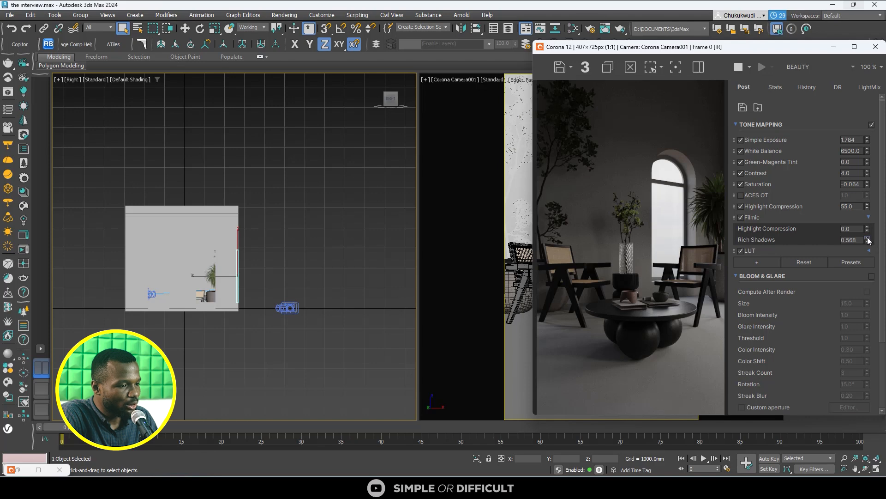
{"action": "left_click", "coordinate": [866, 242]}
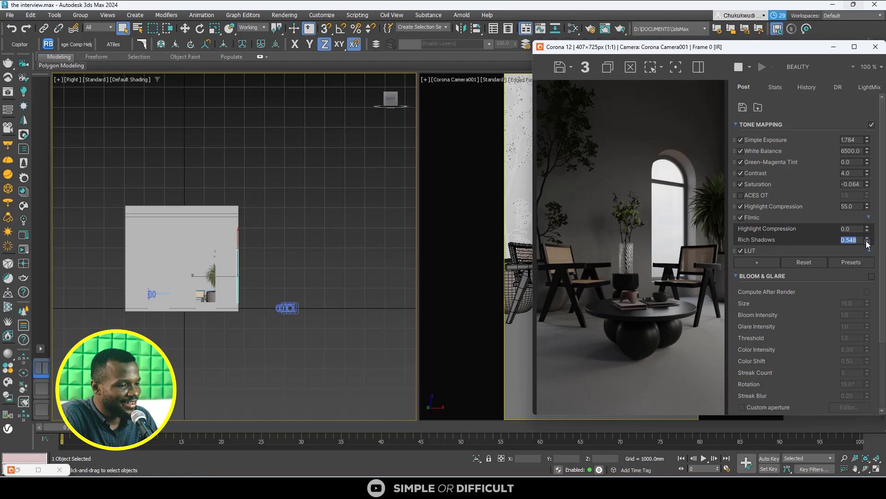
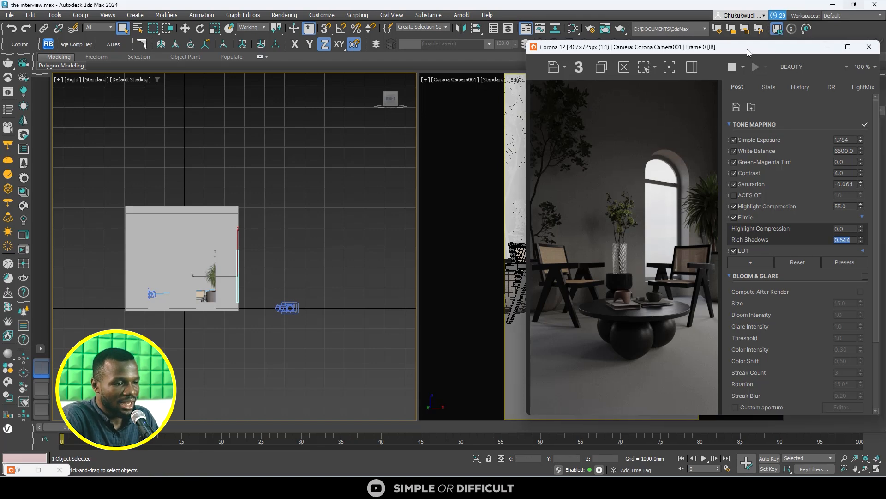
- Move the render window clear of the creation settings and start a CoronaLight from the Corona light types
{"action": "left_click_drag", "start_coordinate": [810, 43], "coordinate": [696, 37]}
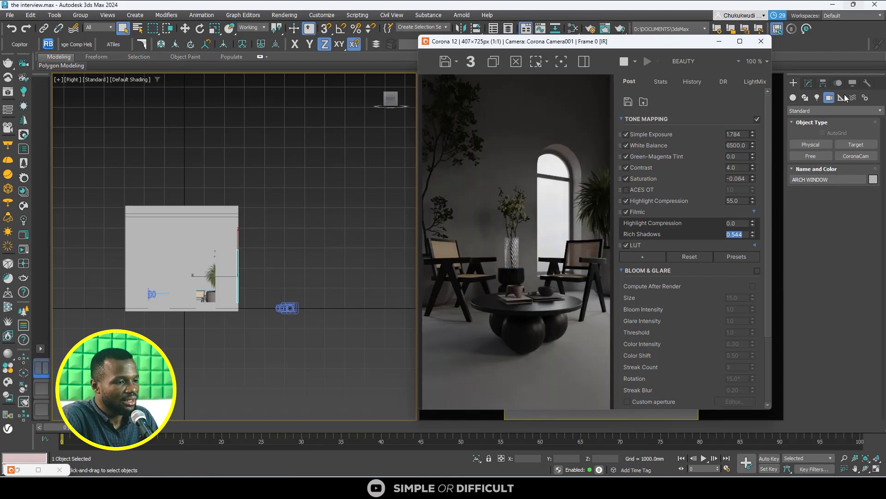
{"action": "left_click", "coordinate": [818, 98]}
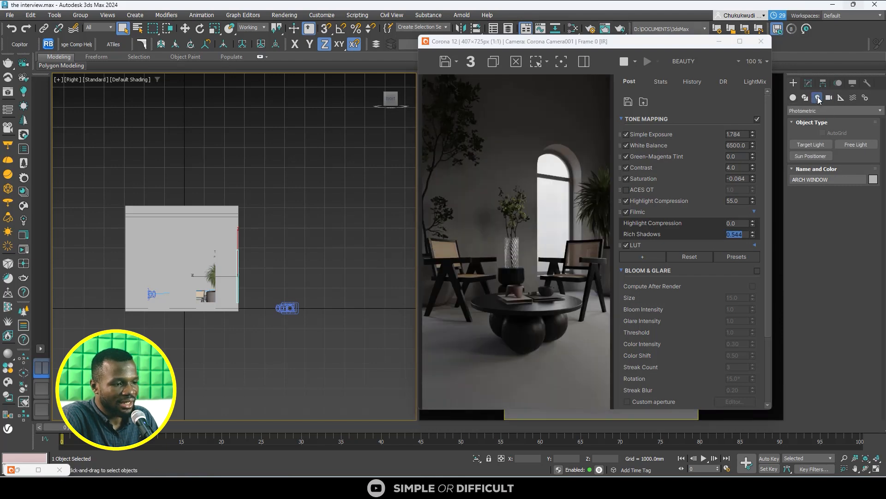
{"action": "left_click", "coordinate": [832, 113]}
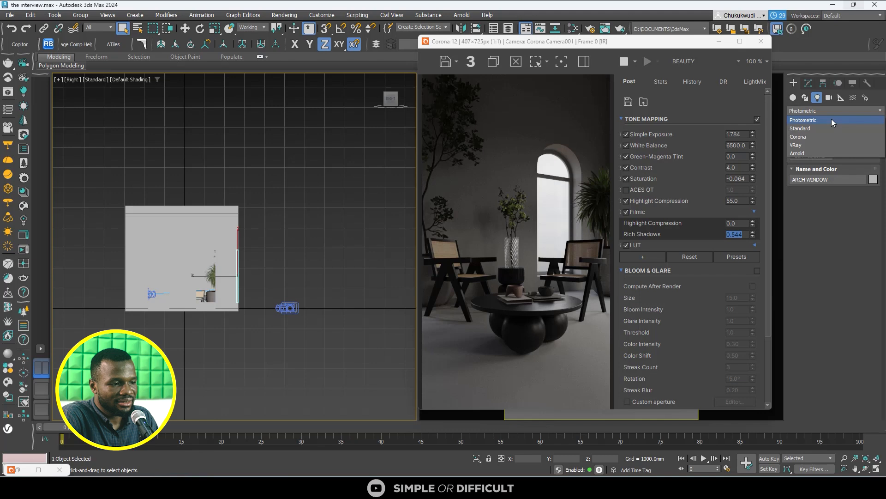
{"action": "left_click", "coordinate": [812, 137]}
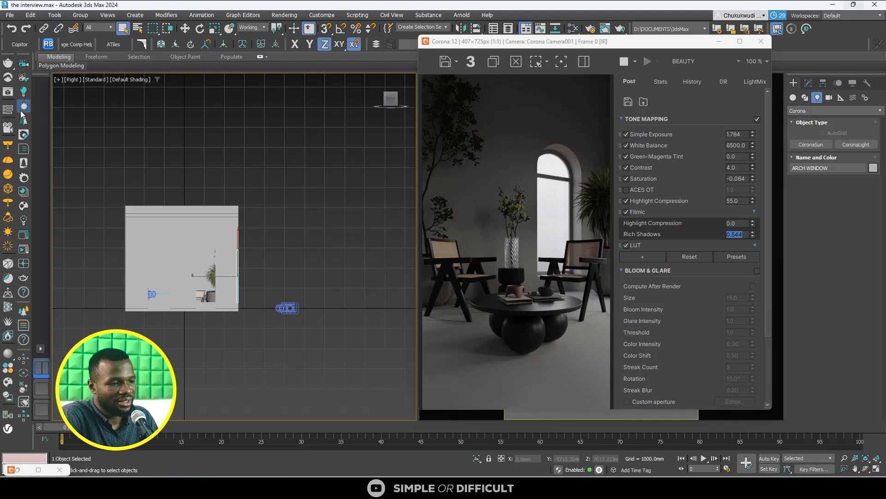
{"action": "left_click", "coordinate": [811, 145]}
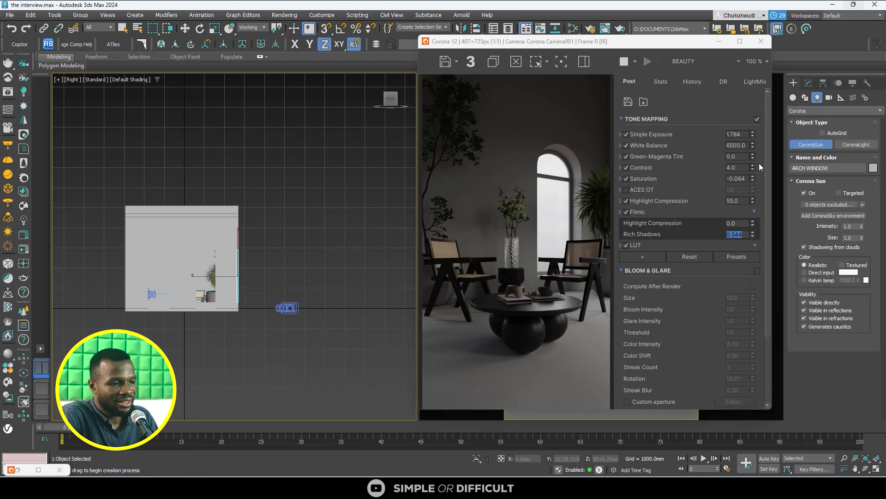
{"action": "left_click", "coordinate": [856, 144]}
- Show edged faces and draw a rectangular Corona light about 951 by 2586 mm over the wall opening in the Right view
{"action": "scroll", "coordinate": [196, 267], "scroll_direction": "up", "scroll_amount": 4}
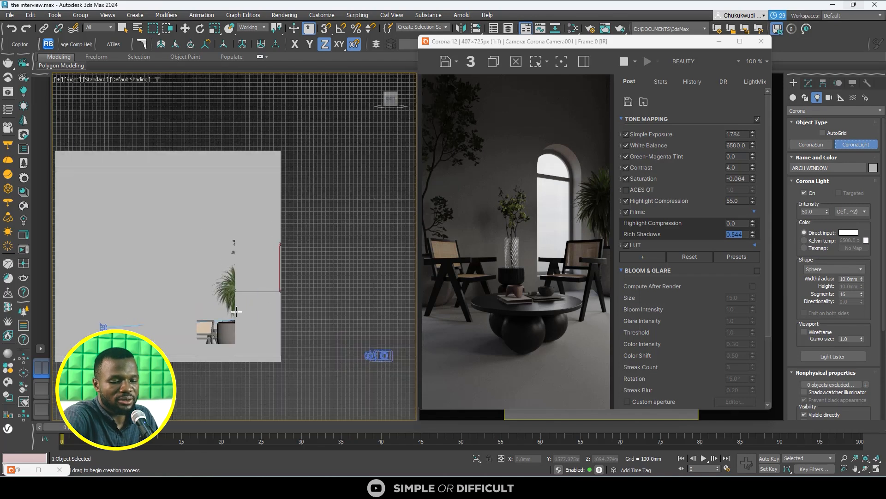
{"action": "key", "text": "F4"}
{"action": "scroll", "coordinate": [205, 309], "scroll_direction": "down", "scroll_amount": 3}
{"action": "scroll", "coordinate": [185, 231], "scroll_direction": "up", "scroll_amount": 5}
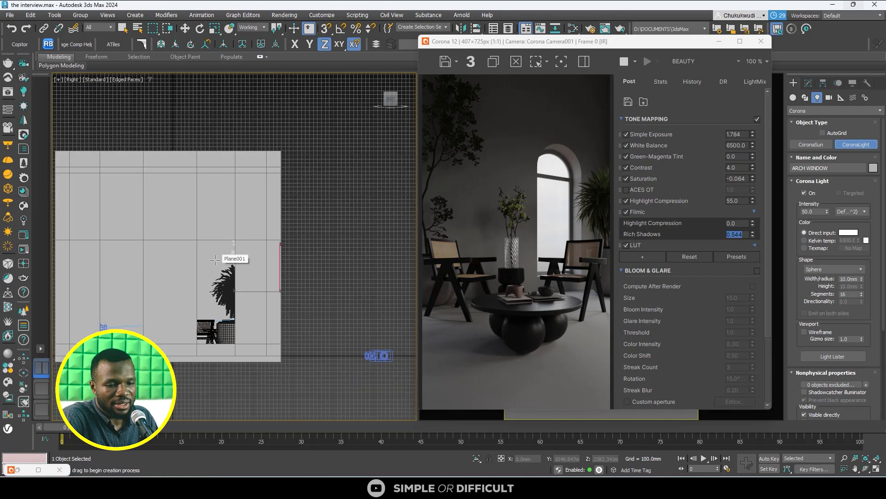
{"action": "middle_click_drag", "start_coordinate": [190, 235], "coordinate": [197, 178]}
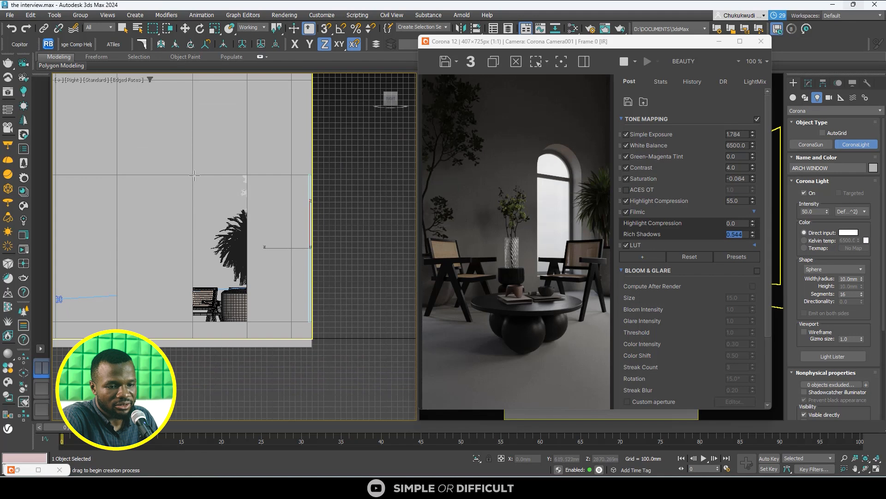
{"action": "left_click_drag", "start_coordinate": [193, 175], "coordinate": [246, 320]}
{"action": "right_click", "coordinate": [246, 320]}
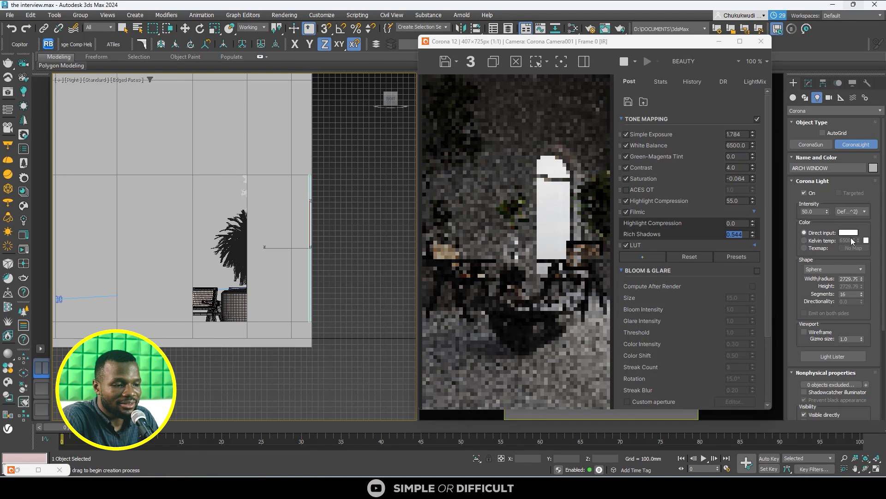
{"action": "left_click", "coordinate": [840, 271]}
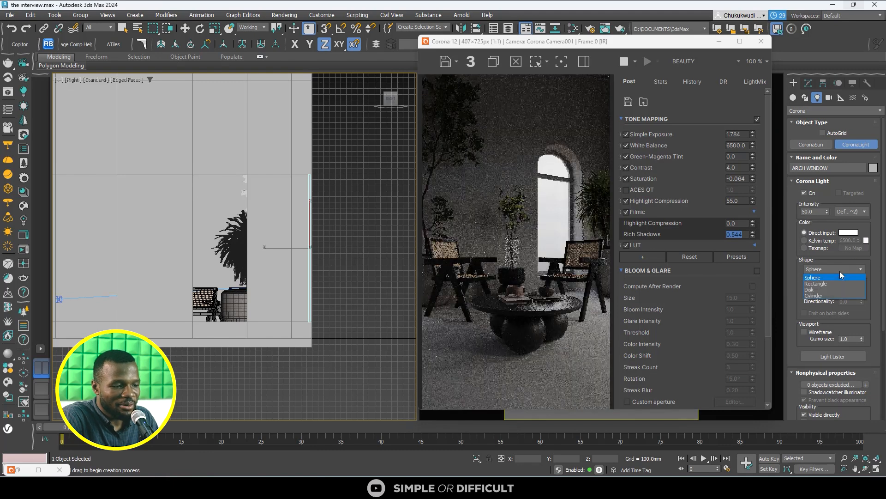
{"action": "left_click", "coordinate": [837, 285]}
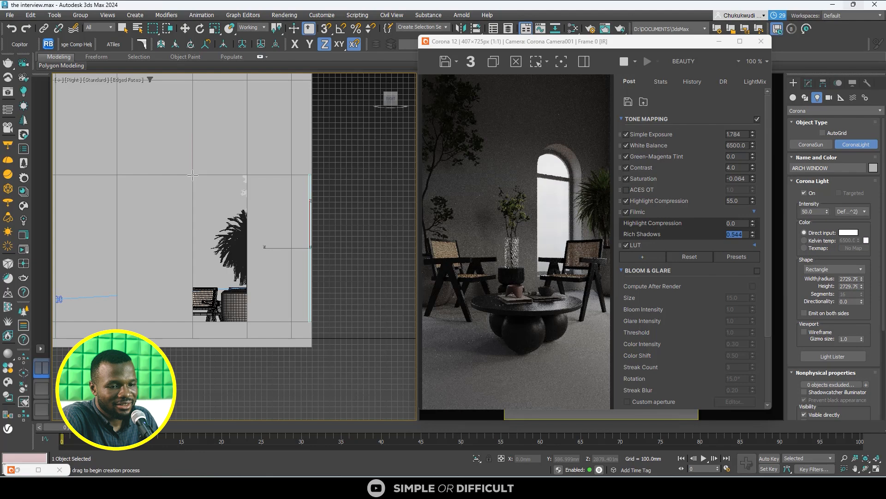
{"action": "left_click_drag", "start_coordinate": [193, 176], "coordinate": [246, 321]}
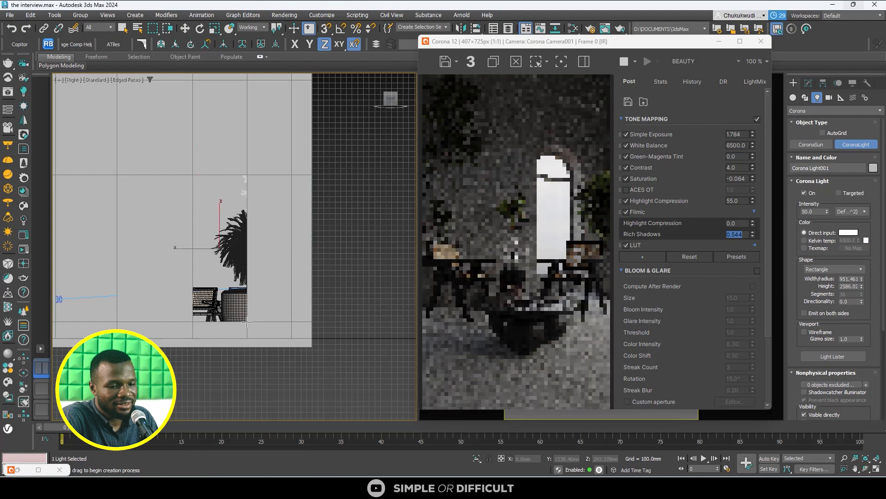
- Move the rectangular light across the room and position it just outside the opening in the side wall
{"action": "scroll", "coordinate": [247, 286], "scroll_direction": "down", "scroll_amount": 5}
{"action": "middle_click_drag", "start_coordinate": [248, 286], "coordinate": [274, 335], "text": "alt"}
{"action": "scroll", "coordinate": [272, 295], "scroll_direction": "down", "scroll_amount": 5}
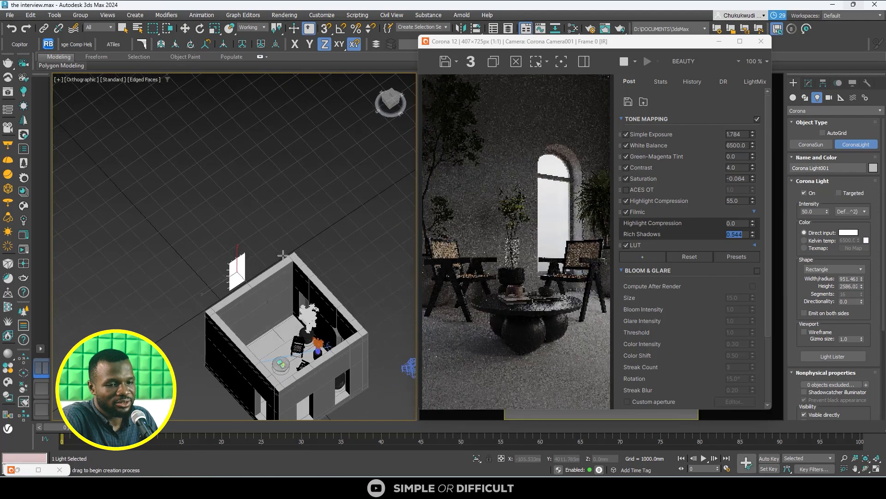
{"action": "key", "text": "w"}
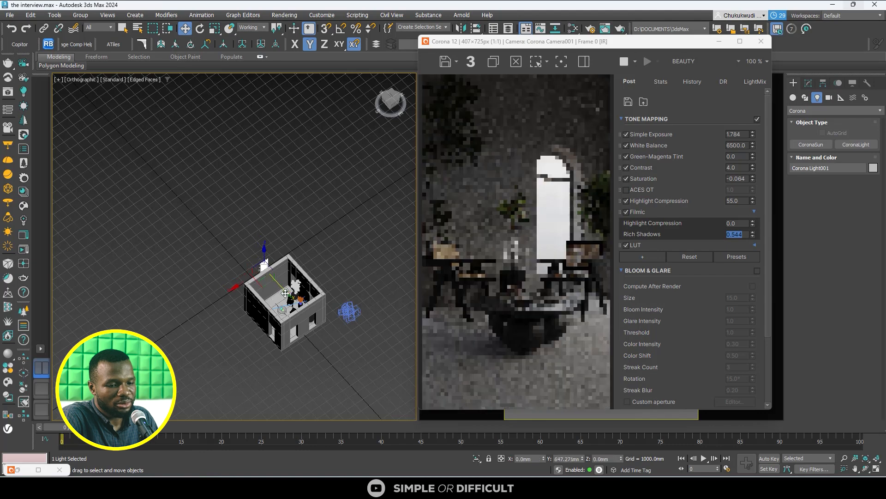
{"action": "left_click_drag", "start_coordinate": [271, 277], "coordinate": [332, 346]}
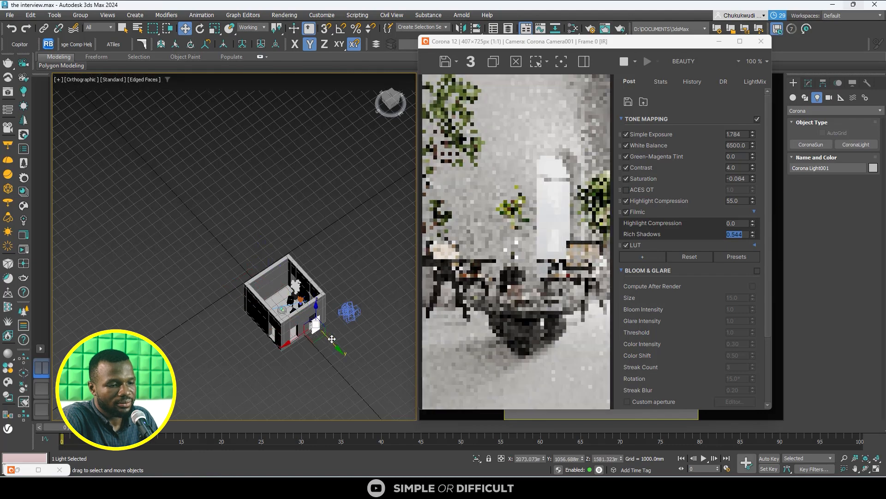
{"action": "left_click", "coordinate": [385, 101]}
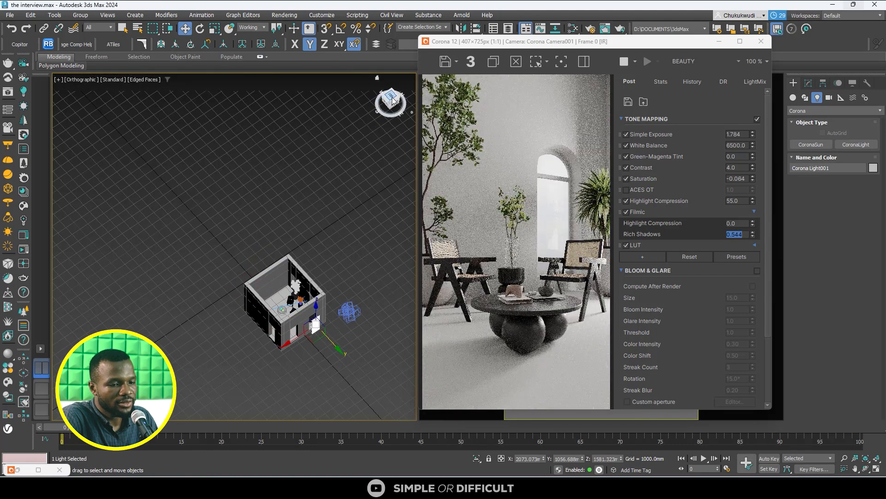
{"action": "scroll", "coordinate": [283, 332], "scroll_direction": "up", "scroll_amount": 5}
{"action": "scroll", "coordinate": [283, 331], "scroll_direction": "up", "scroll_amount": 4}
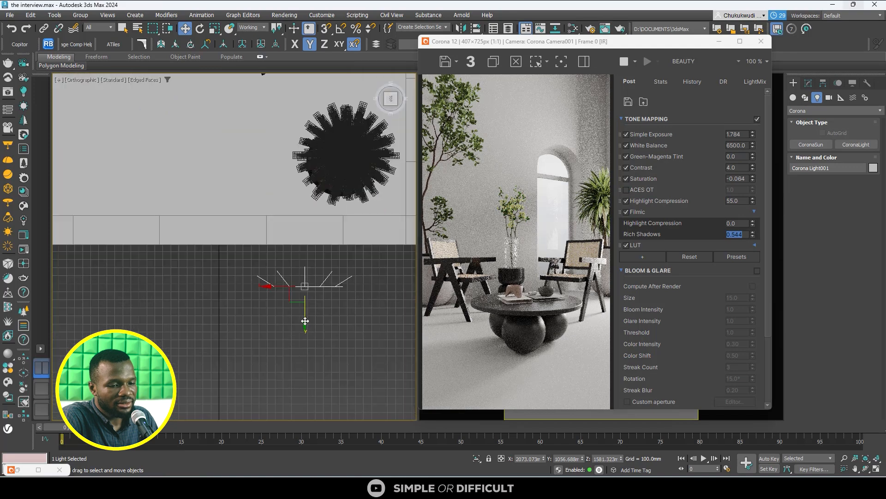
{"action": "left_click_drag", "start_coordinate": [305, 317], "coordinate": [301, 292]}
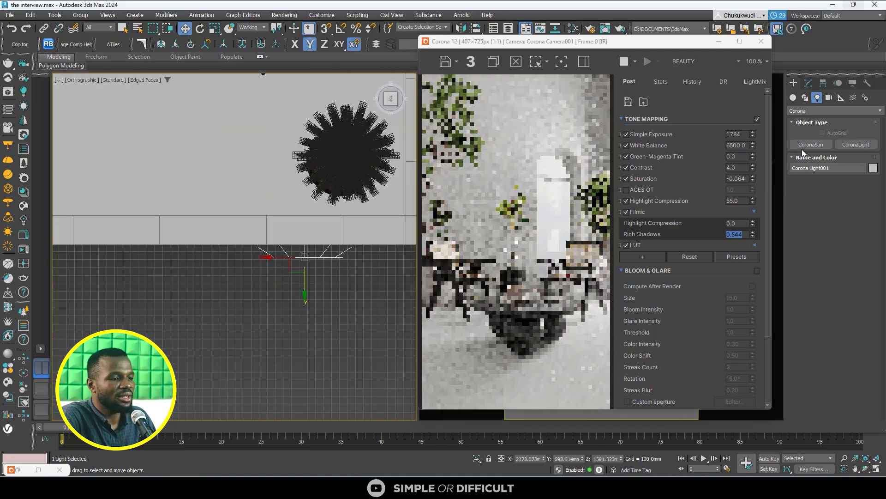
- Disable the light's direct, reflection and refraction visibility, caustics generation and occlusion of other lights
{"action": "left_click", "coordinate": [808, 83]}
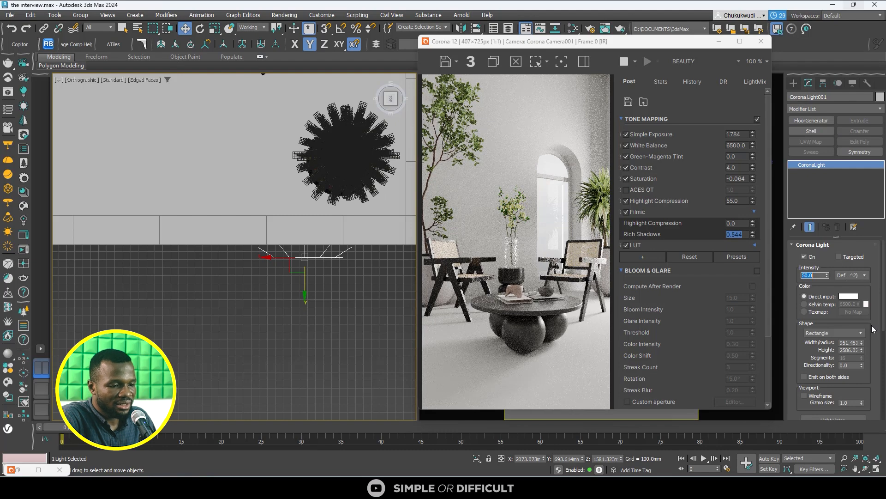
{"action": "scroll", "coordinate": [863, 338], "scroll_direction": "down", "scroll_amount": 5}
{"action": "left_click", "coordinate": [824, 340]}
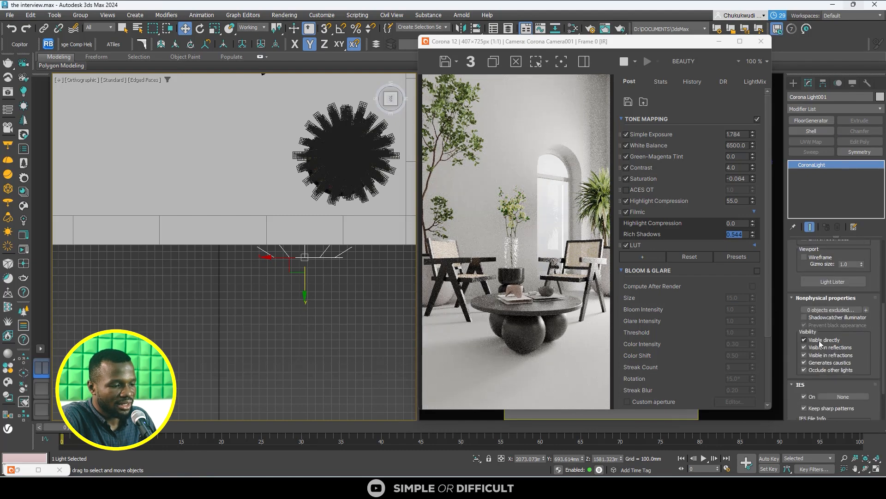
{"action": "left_click", "coordinate": [825, 355]}
{"action": "left_click", "coordinate": [826, 363]}
{"action": "left_click", "coordinate": [828, 369]}
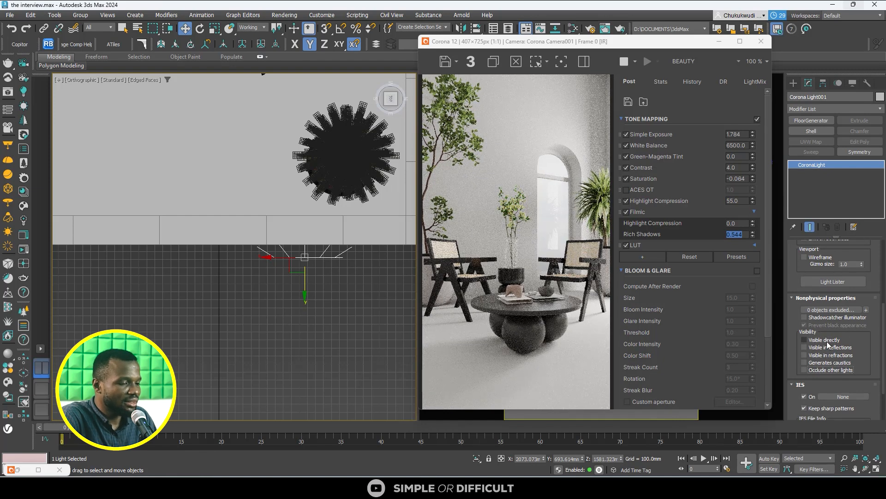
- Set the light's intensity to 10 and move it closer to the outer face of the wall opening
{"action": "scroll", "coordinate": [826, 300], "scroll_direction": "up", "scroll_amount": 10}
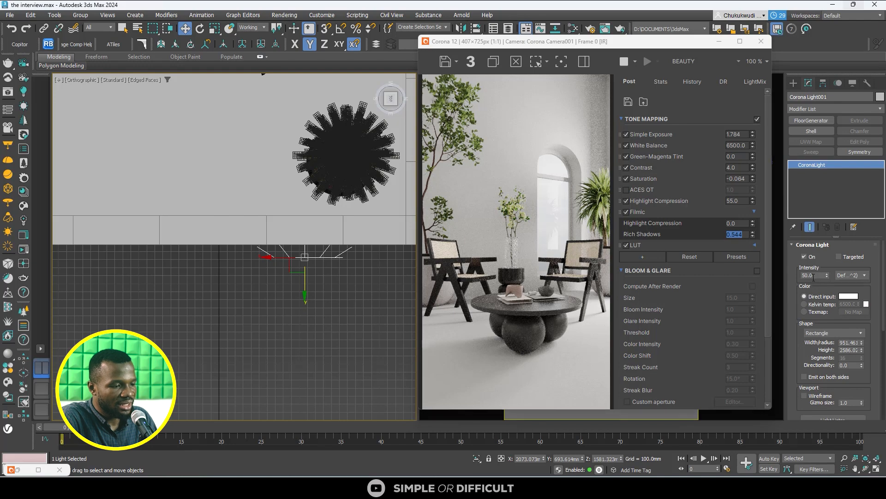
{"action": "key", "text": "Return"}
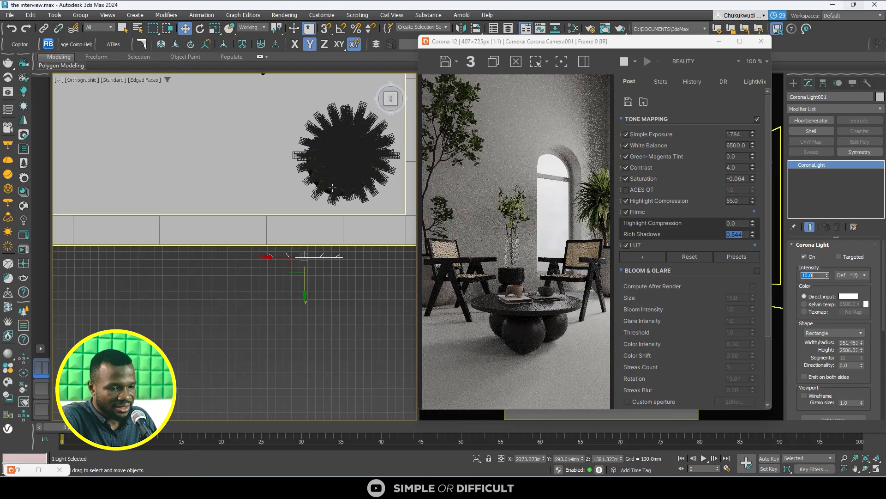
{"action": "scroll", "coordinate": [298, 261], "scroll_direction": "up", "scroll_amount": 4}
{"action": "left_click_drag", "start_coordinate": [315, 289], "coordinate": [311, 270]}
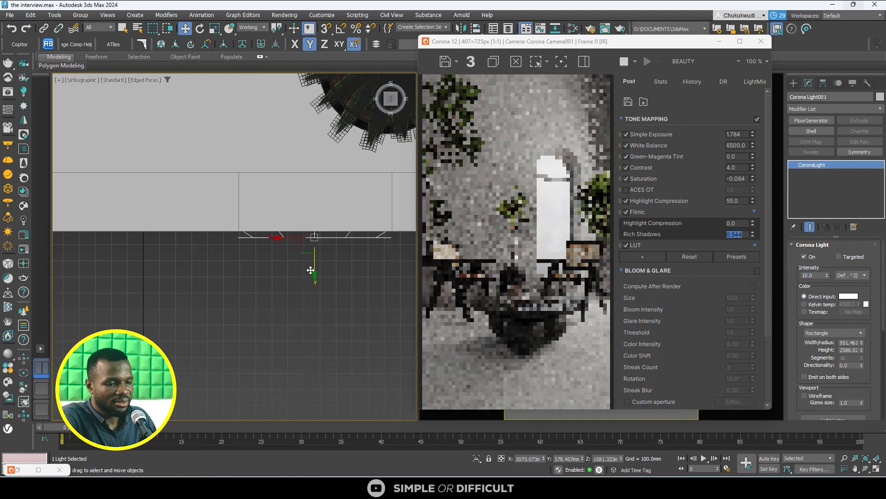
- Clone the light along the same wall to sit in front of the neighbouring opening
{"action": "scroll", "coordinate": [311, 270], "scroll_direction": "down", "scroll_amount": 4}
{"action": "middle_click_drag", "start_coordinate": [303, 264], "coordinate": [385, 251]}
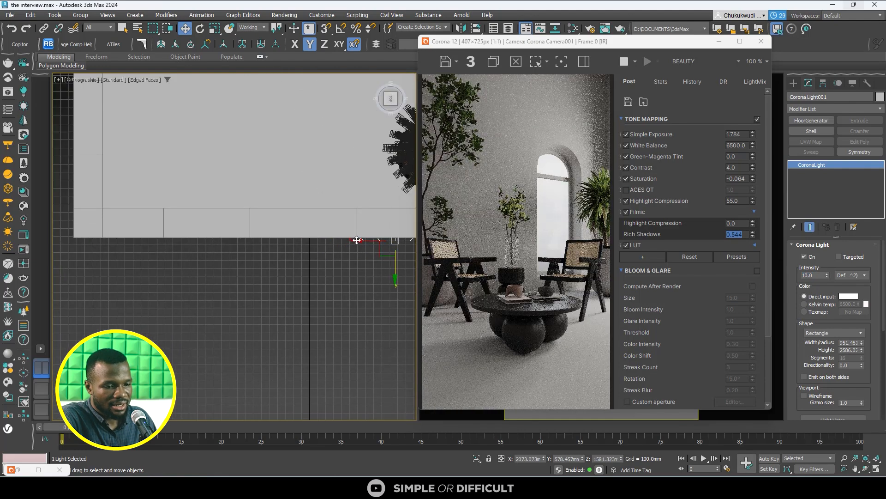
{"action": "left_click_drag", "start_coordinate": [358, 241], "coordinate": [169, 249], "text": "shift"}
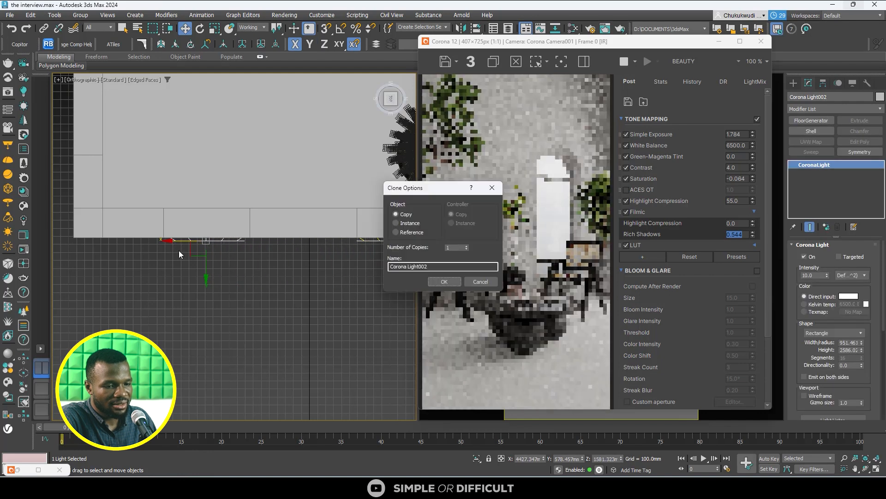
{"action": "left_click", "coordinate": [442, 282]}
- Clone the second light as an instance and place it outside the adjacent wall of the room
{"action": "scroll", "coordinate": [269, 284], "scroll_direction": "down", "scroll_amount": 3}
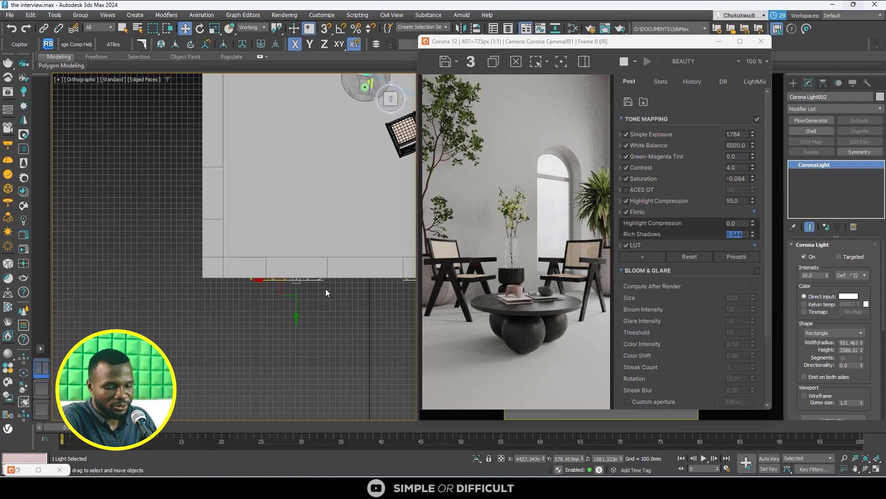
{"action": "mouse_move", "coordinate": [291, 292]}
{"action": "left_mouse_down", "text": "shift"}
{"action": "mouse_move", "coordinate": [118, 202]}
{"action": "mouse_move", "coordinate": [146, 201]}
{"action": "left_mouse_up", "text": "shift"}
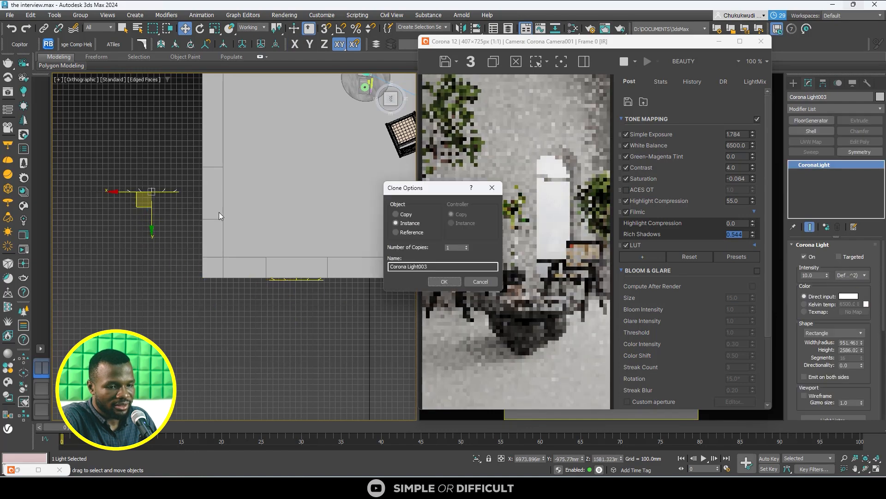
{"action": "left_click", "coordinate": [444, 282]}
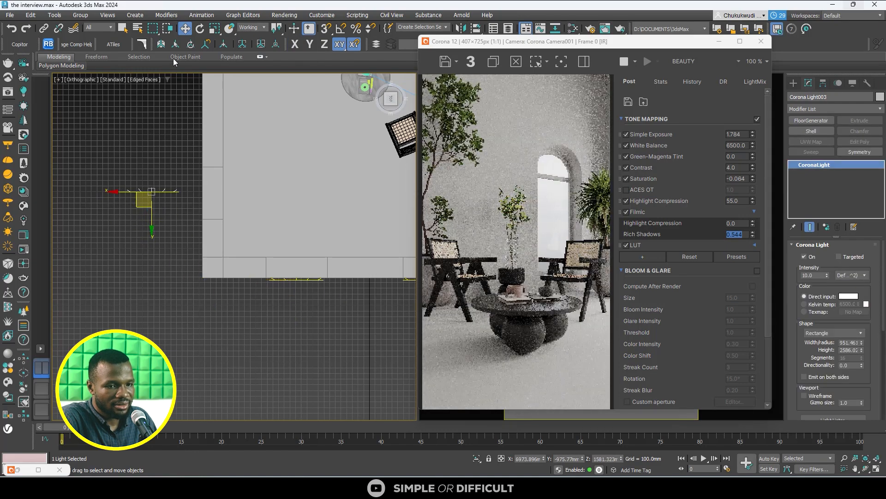
- Try rotating the new light freehand about its vertical axis, and undo the rotation
{"action": "left_click", "coordinate": [199, 28]}
{"action": "left_click_drag", "start_coordinate": [173, 167], "coordinate": [230, 226]}
{"action": "key", "text": "ctrl+z"}
{"action": "scroll", "coordinate": [140, 183], "scroll_direction": "up", "scroll_amount": 5}
{"action": "middle_click_drag", "start_coordinate": [141, 182], "coordinate": [146, 249]}
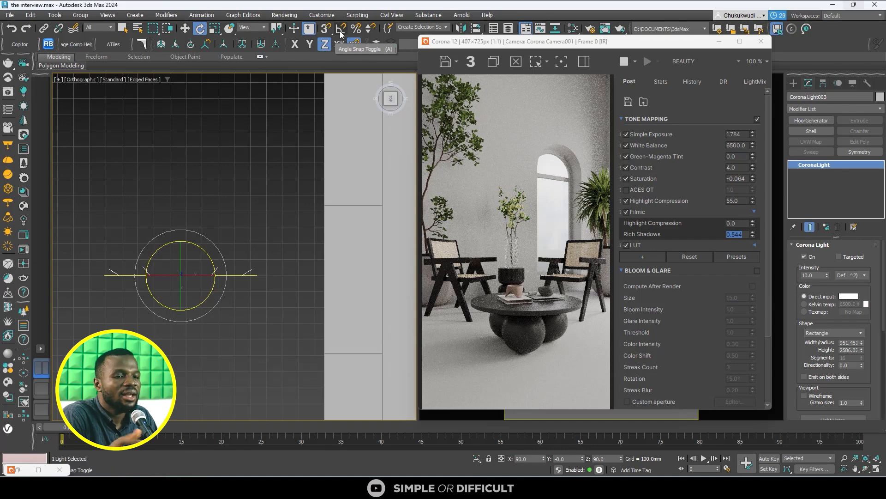
{"action": "left_click_drag", "start_coordinate": [198, 246], "coordinate": [299, 206]}
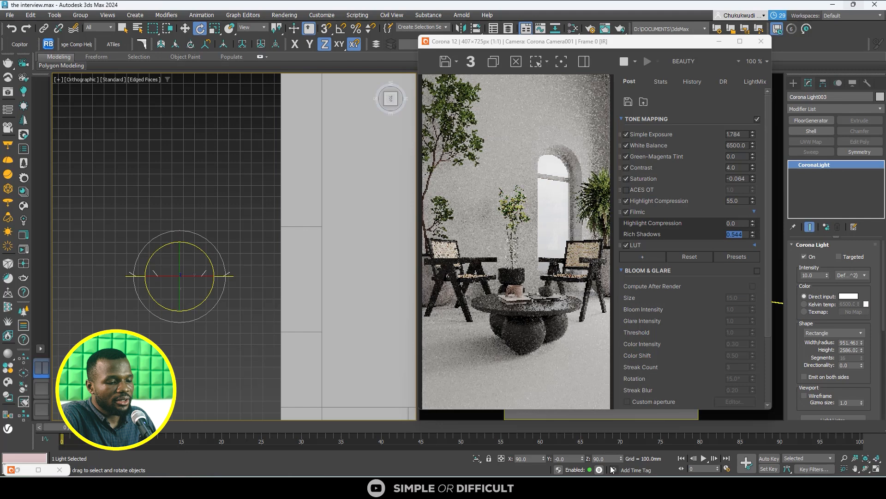
- Try a Z rotation of 0 for the new light, and undo it
{"action": "left_click", "coordinate": [609, 460]}
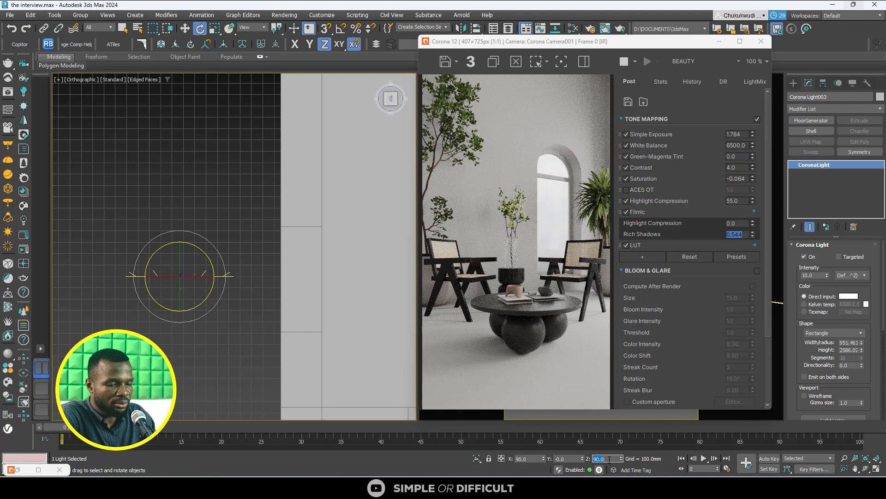
{"action": "type", "text": "0"}
{"action": "key", "text": "Return"}
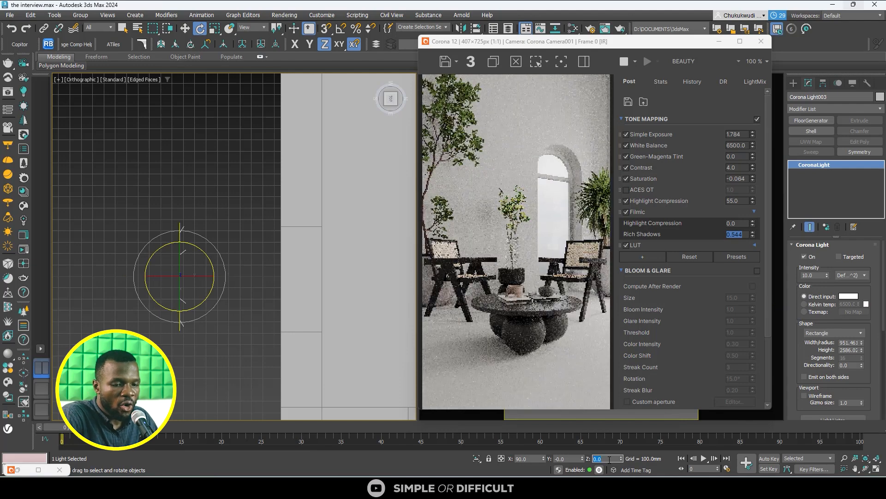
{"action": "left_click", "coordinate": [11, 29]}
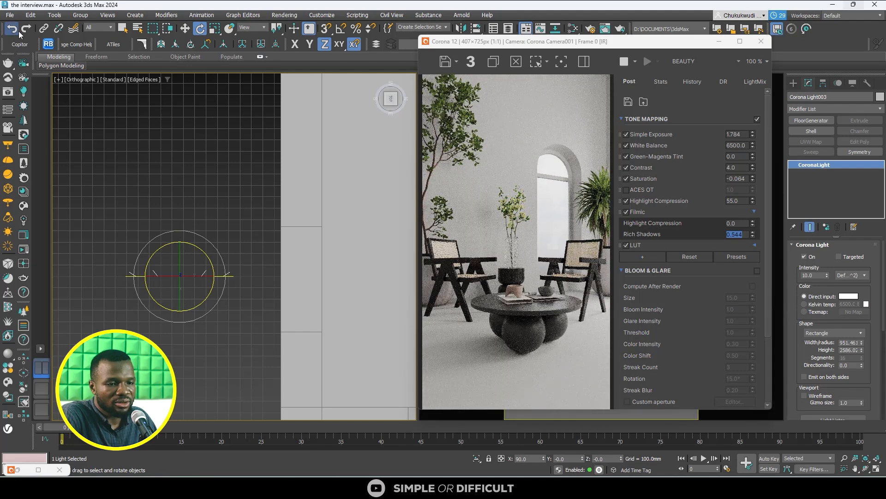
- Rotate the new light 90 degrees about Z with angle snap enabled, and open the angle snap options
{"action": "left_click", "coordinate": [342, 30]}
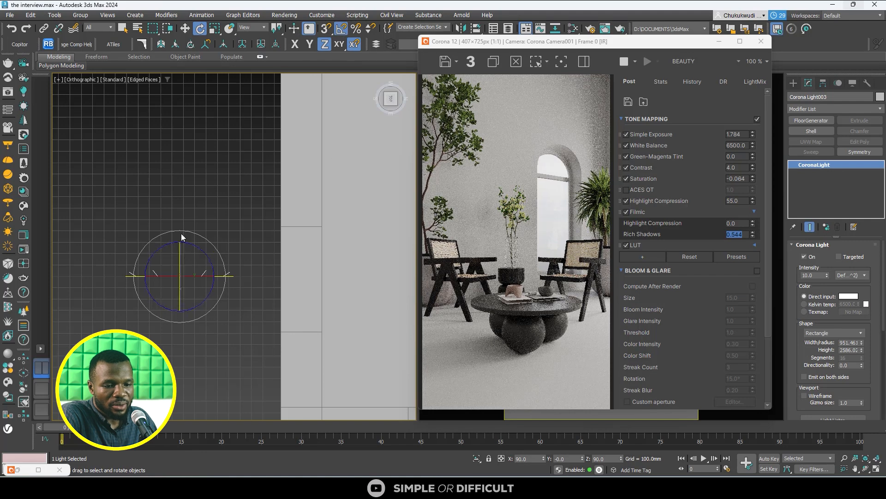
{"action": "left_click_drag", "start_coordinate": [193, 247], "coordinate": [234, 261]}
{"action": "right_click", "coordinate": [341, 29]}
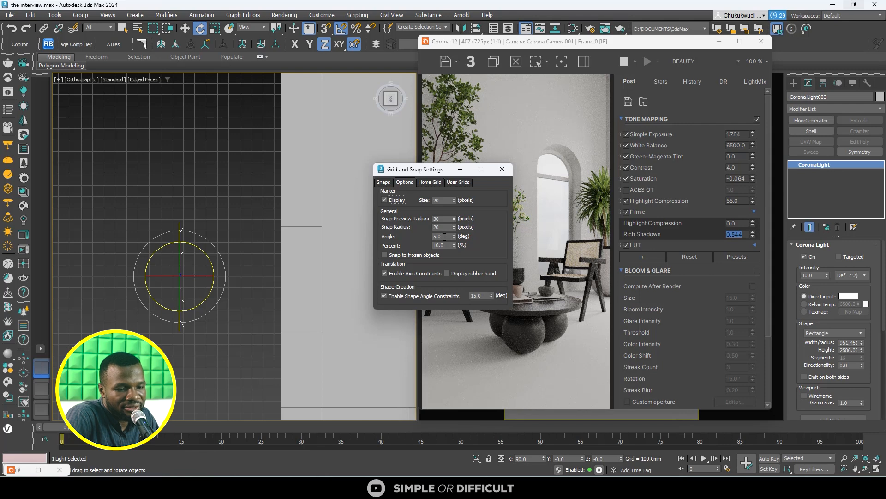
- Close the snap settings and move the rotated light along X up against the outside of the room's side wall
{"action": "left_click", "coordinate": [503, 169]}
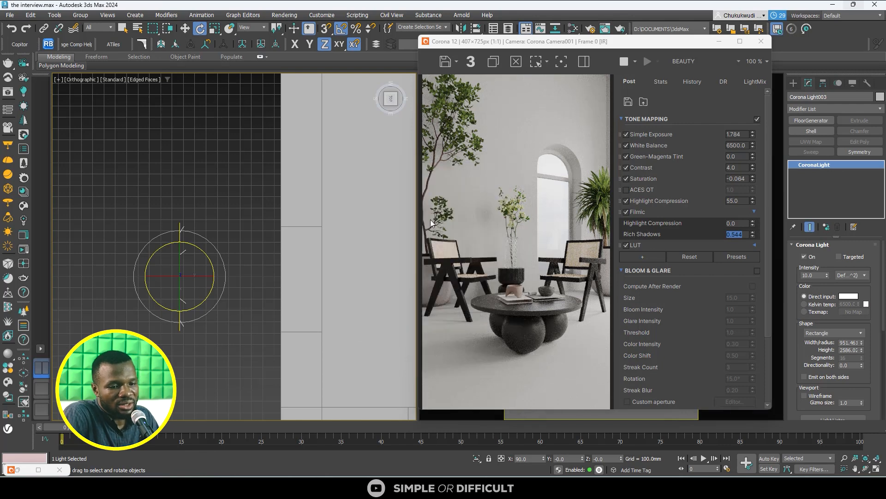
{"action": "scroll", "coordinate": [199, 248], "scroll_direction": "down", "scroll_amount": 2}
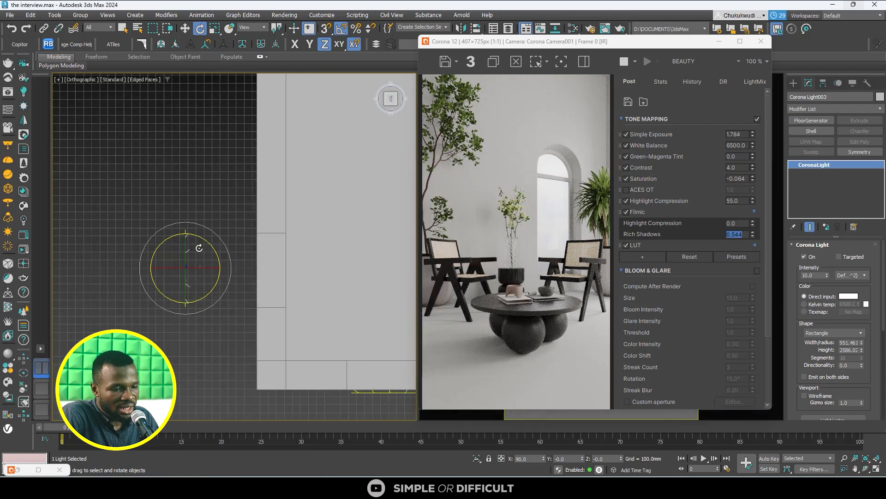
{"action": "key", "text": "w"}
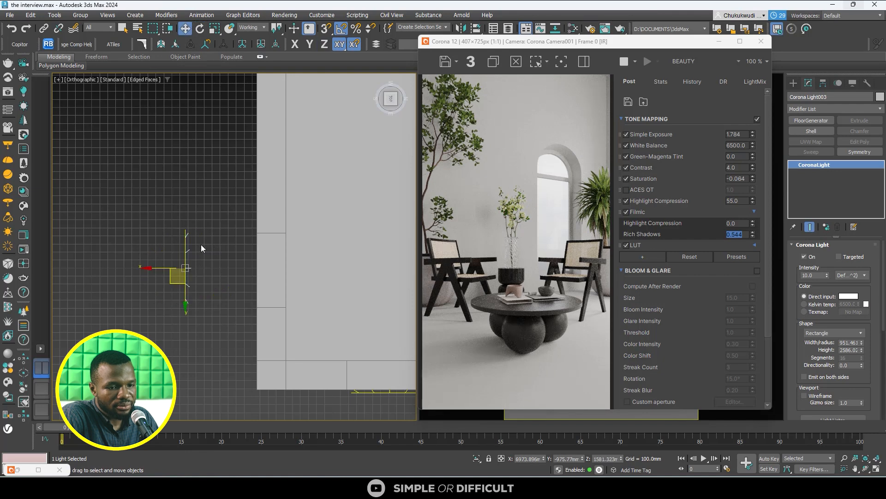
{"action": "left_click_drag", "start_coordinate": [159, 269], "coordinate": [224, 281]}
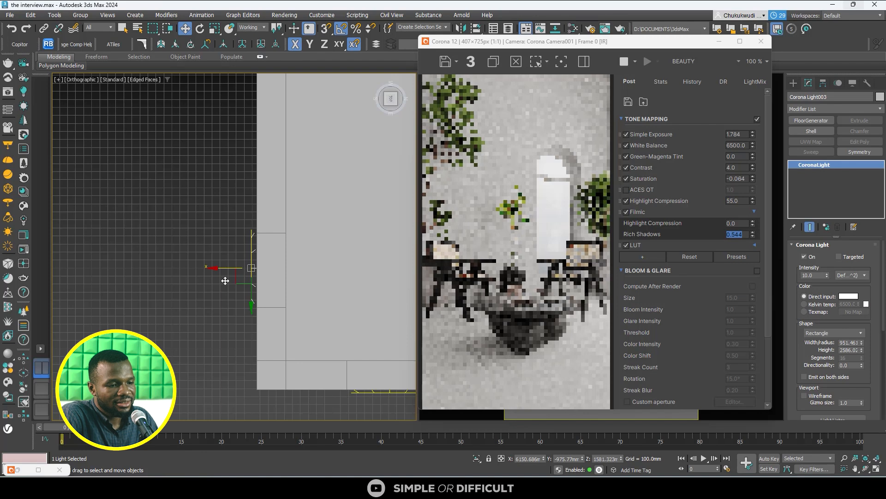
- Clone the side-wall light as an independent copy and place it outside the opposite wall
{"action": "scroll", "coordinate": [226, 283], "scroll_direction": "down", "scroll_amount": 6}
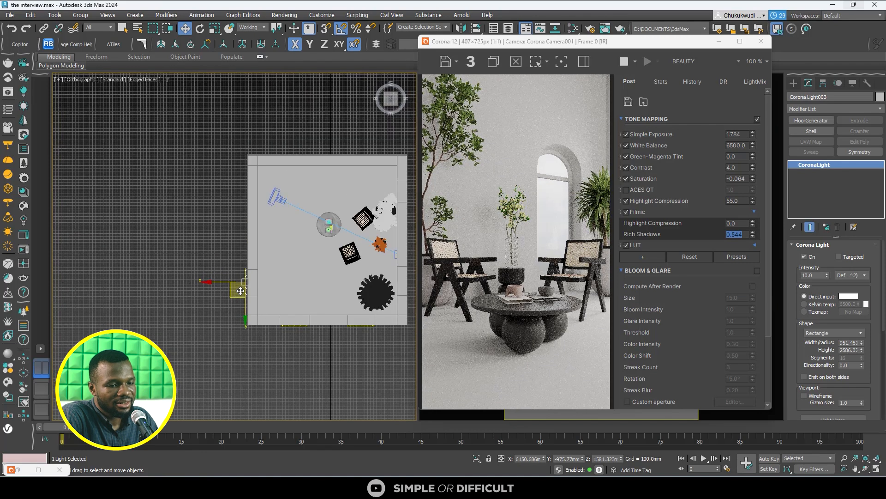
{"action": "middle_click_drag", "start_coordinate": [226, 293], "coordinate": [168, 293]}
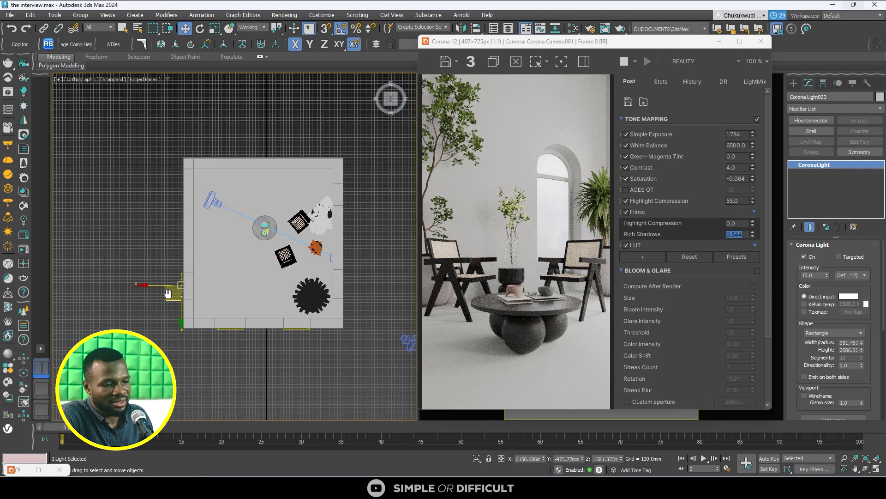
{"action": "scroll", "coordinate": [167, 293], "scroll_direction": "up", "scroll_amount": 8}
{"action": "scroll", "coordinate": [231, 279], "scroll_direction": "down", "scroll_amount": 6}
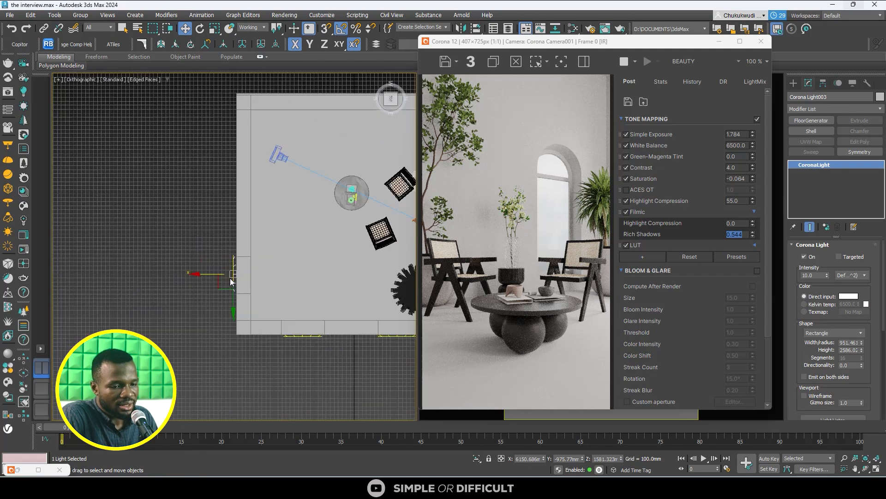
{"action": "middle_click_drag", "start_coordinate": [230, 281], "coordinate": [113, 303]}
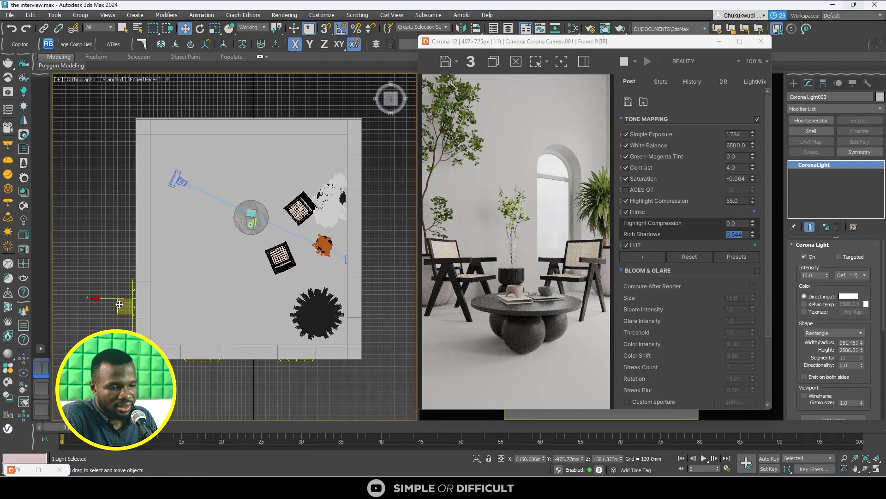
{"action": "left_click_drag", "start_coordinate": [119, 307], "coordinate": [383, 153], "text": "shift"}
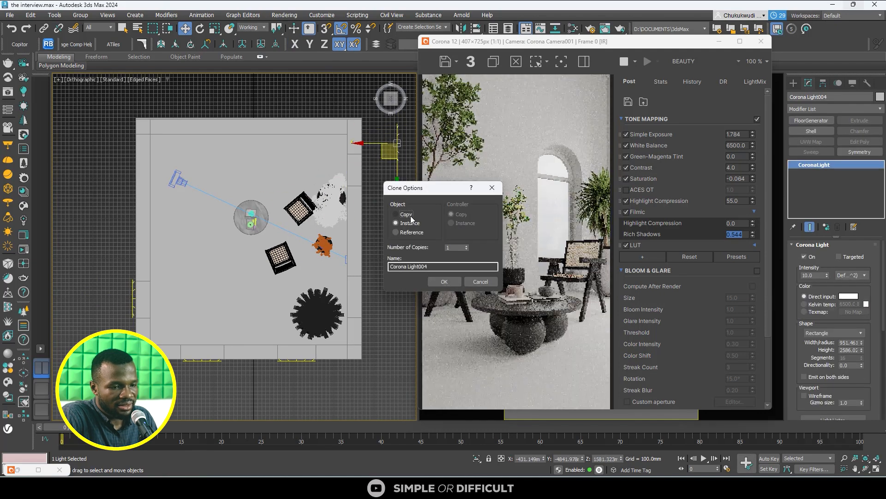
{"action": "left_click", "coordinate": [444, 281]}
- Rotate the copied light about Z to 180 degrees and move it against the outside of the opposite wall
{"action": "scroll", "coordinate": [210, 150], "scroll_direction": "down", "scroll_amount": 3}
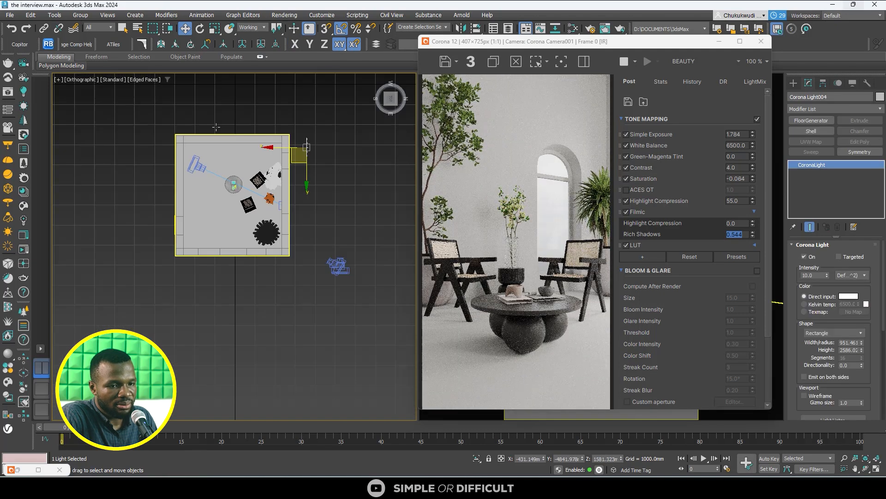
{"action": "left_click", "coordinate": [200, 30]}
{"action": "scroll", "coordinate": [326, 146], "scroll_direction": "up", "scroll_amount": 4}
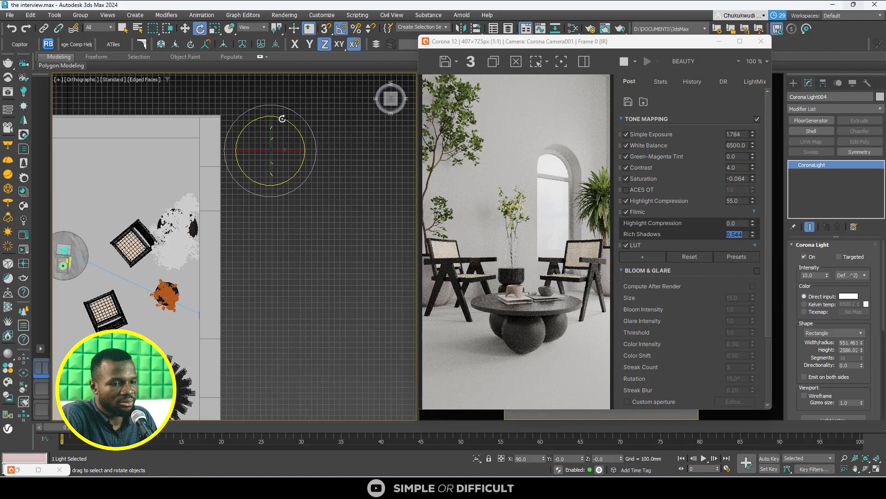
{"action": "left_click_drag", "start_coordinate": [284, 118], "coordinate": [357, 164]}
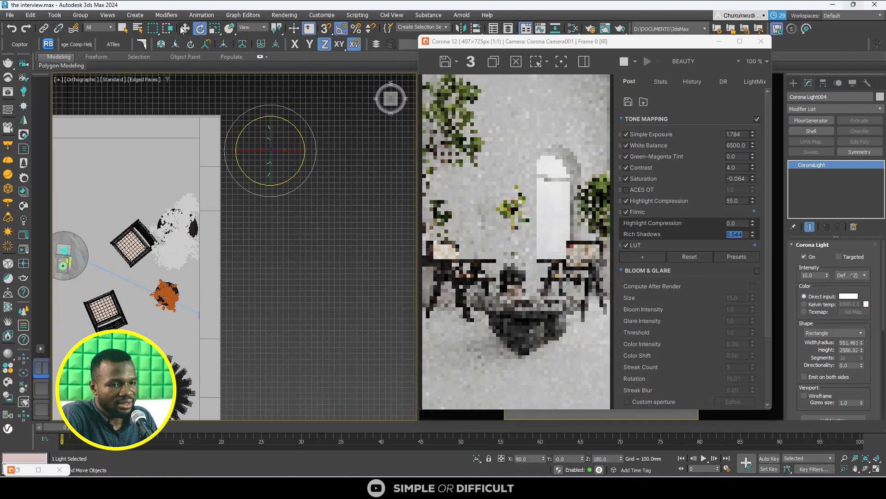
{"action": "left_click", "coordinate": [185, 28]}
{"action": "left_click_drag", "start_coordinate": [261, 165], "coordinate": [214, 201]}
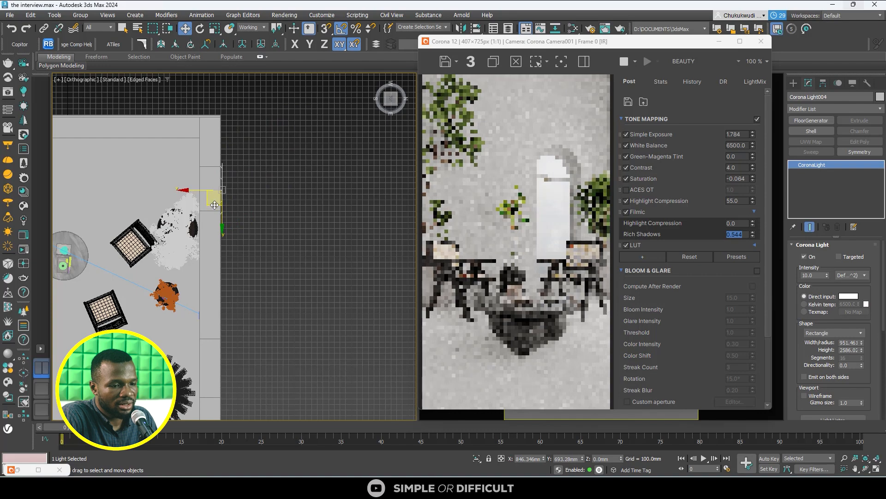
- Set the copied light's intensity to 5
{"action": "double_click", "coordinate": [820, 275]}
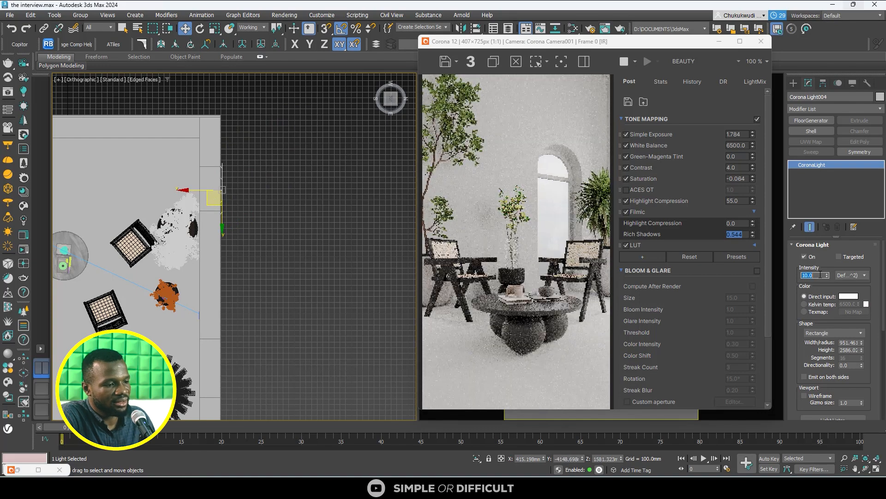
{"action": "type", "text": "5"}
{"action": "key", "text": "Return"}
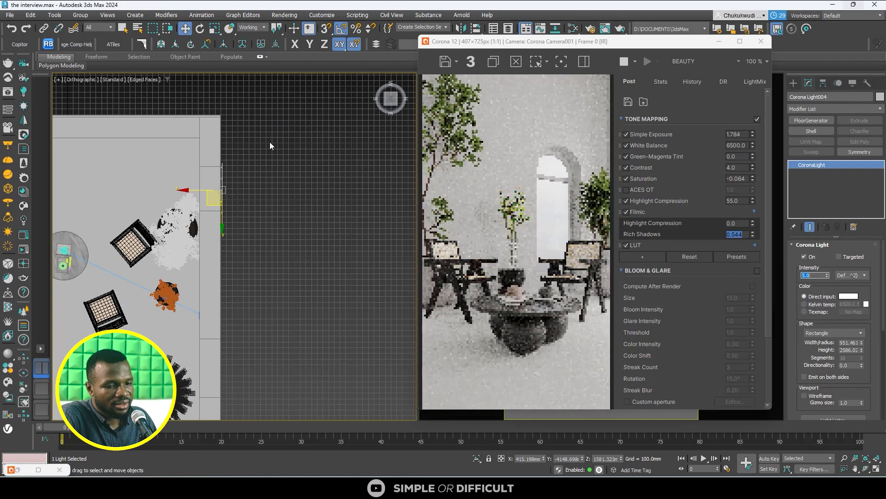
- Clone this light as a copy farther along the same wall, beside the large round plant
{"action": "scroll", "coordinate": [270, 142], "scroll_direction": "down", "scroll_amount": 2}
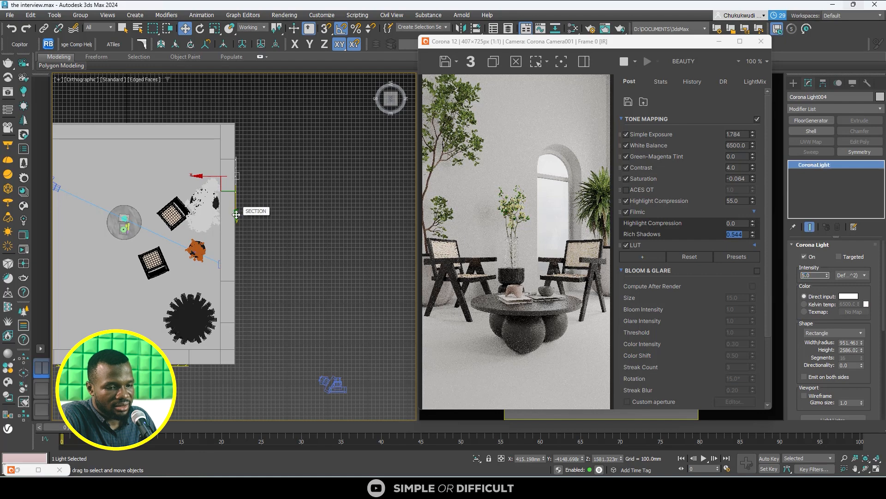
{"action": "left_click_drag", "start_coordinate": [237, 206], "coordinate": [251, 336]}
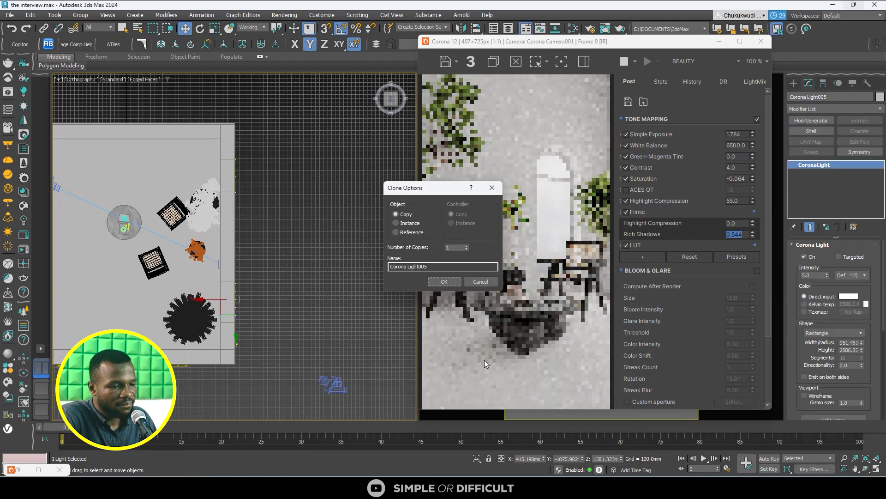
{"action": "left_click", "coordinate": [441, 283]}
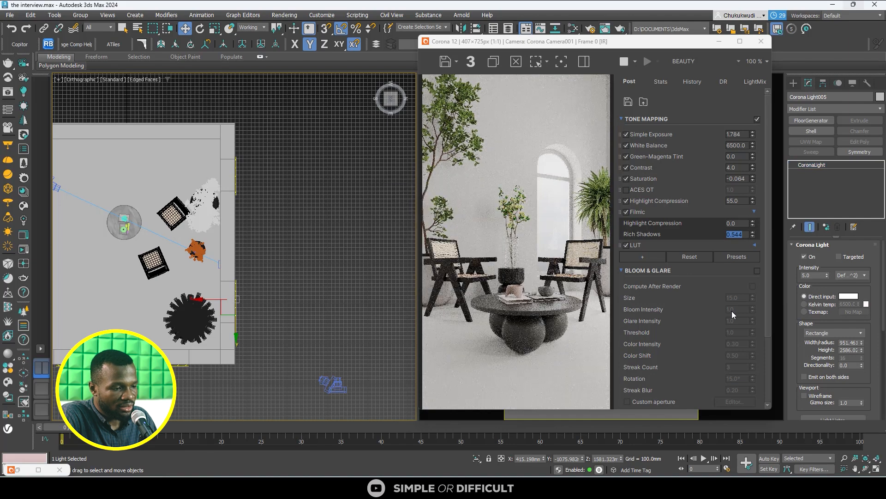
- Set the intensity of the newest light, beside the large round plant, to 10
{"action": "double_click", "coordinate": [805, 275]}
{"action": "type", "text": "1"}
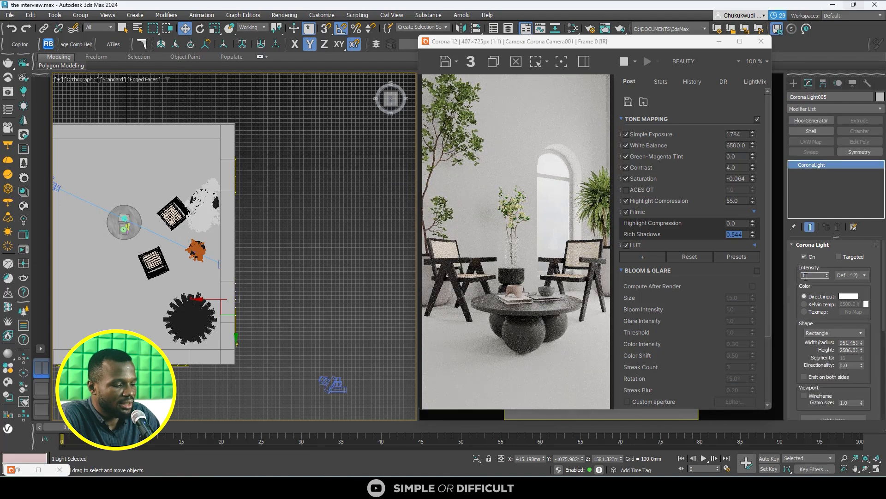
{"action": "type", "text": "0"}
{"action": "key", "text": "Return"}
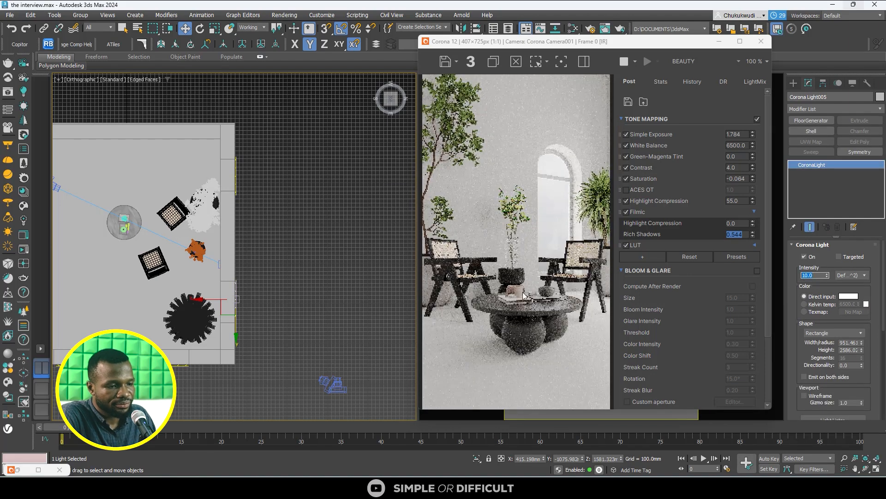
- Enlarge the interactive render to examine the furniture and lighting up close, and restore its window size
{"action": "left_click", "coordinate": [739, 41]}
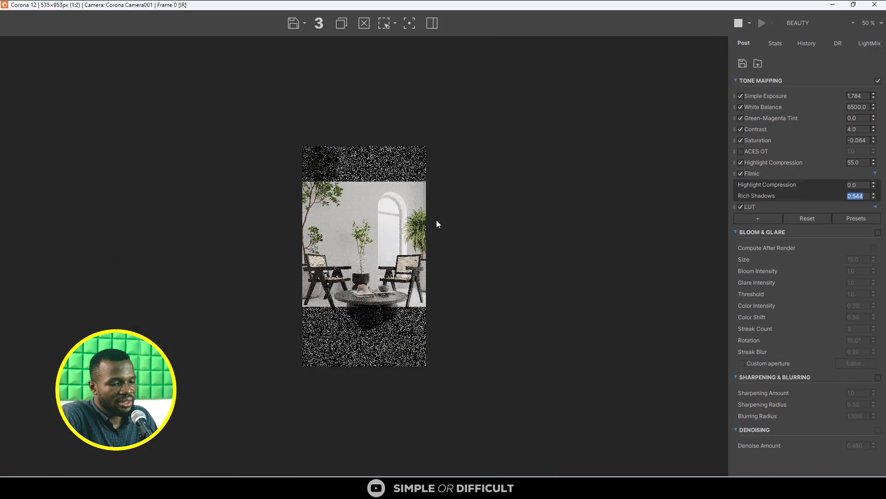
{"action": "scroll", "coordinate": [372, 310], "scroll_direction": "up", "scroll_amount": 1}
{"action": "scroll", "coordinate": [377, 323], "scroll_direction": "up", "scroll_amount": 1}
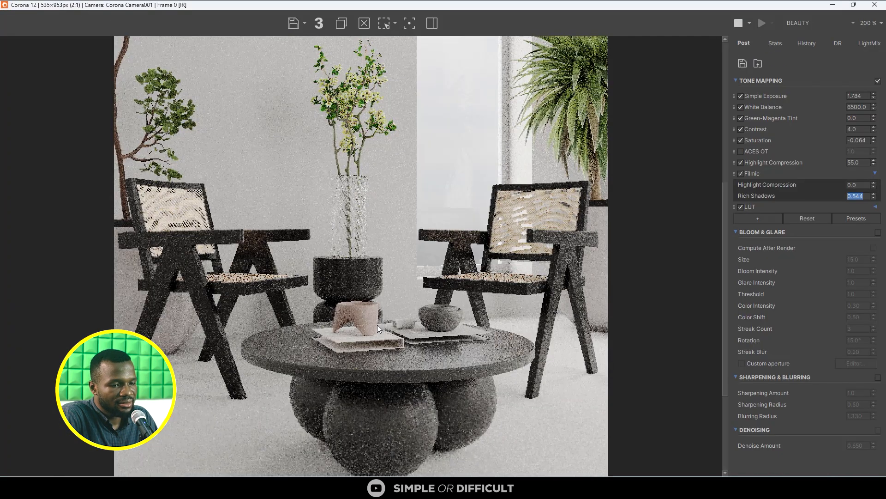
{"action": "scroll", "coordinate": [377, 325], "scroll_direction": "down", "scroll_amount": 1}
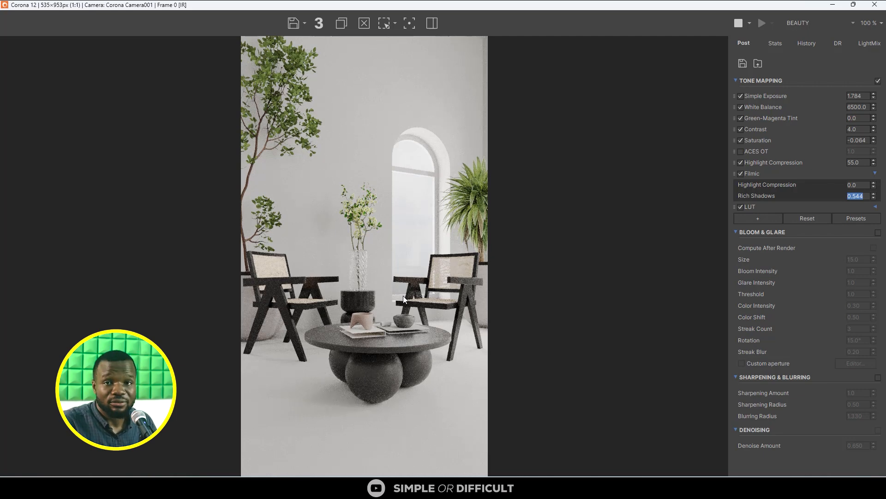
{"action": "double_click", "coordinate": [572, 6]}
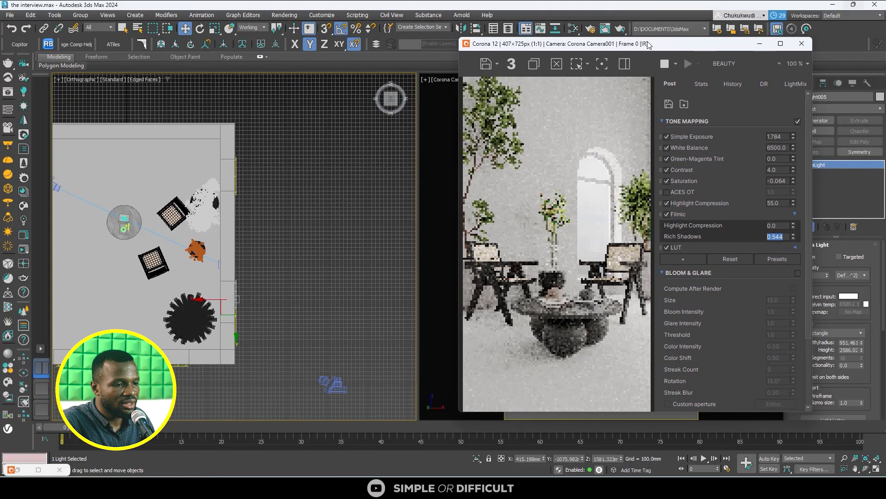
- Move the render window off the camera view and select the floor plane
{"action": "left_click_drag", "start_coordinate": [648, 44], "coordinate": [349, 52]}
{"action": "middle_click", "coordinate": [621, 388]}
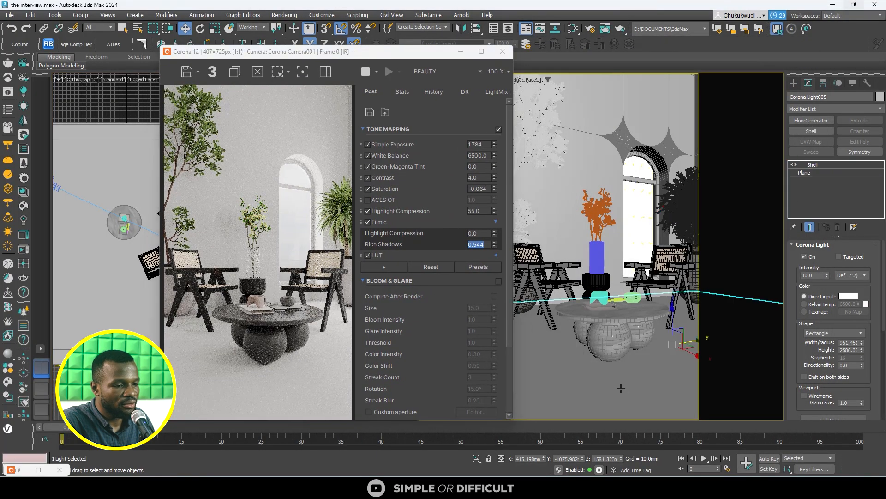
{"action": "left_click", "coordinate": [621, 389]}
{"action": "left_click_drag", "start_coordinate": [417, 55], "coordinate": [655, 34]}
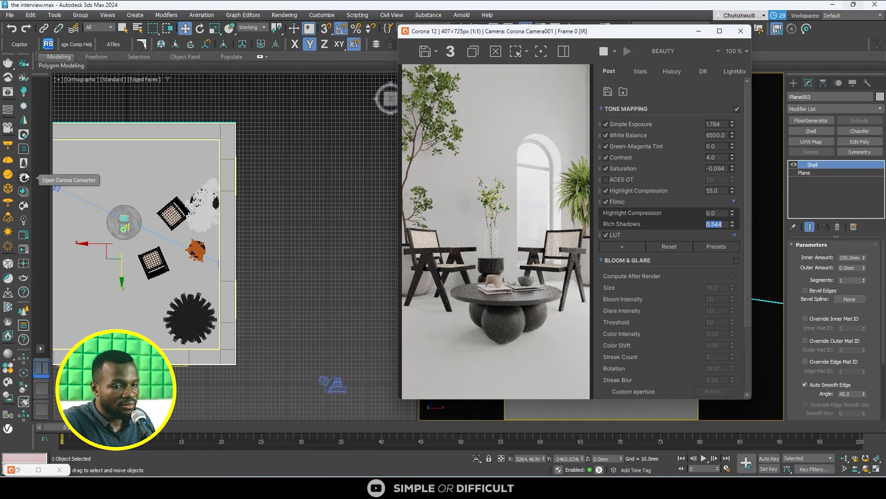
- Assign the Flooring Standard Oak material from the Corona Material Library to the floor, and close the library
{"action": "left_click", "coordinate": [23, 191]}
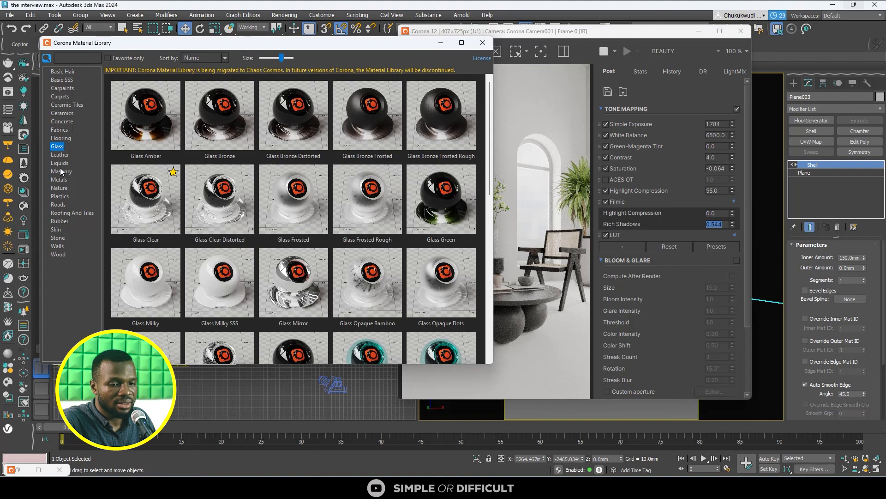
{"action": "left_click", "coordinate": [58, 246]}
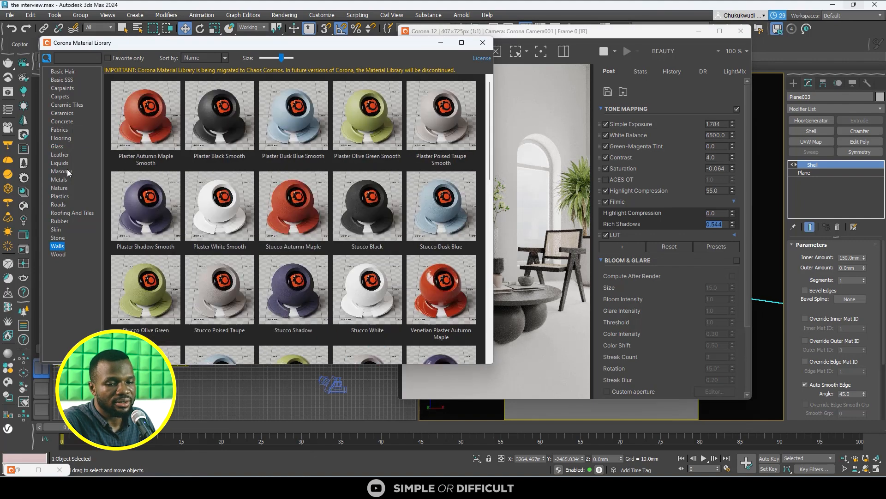
{"action": "left_click", "coordinate": [65, 139]}
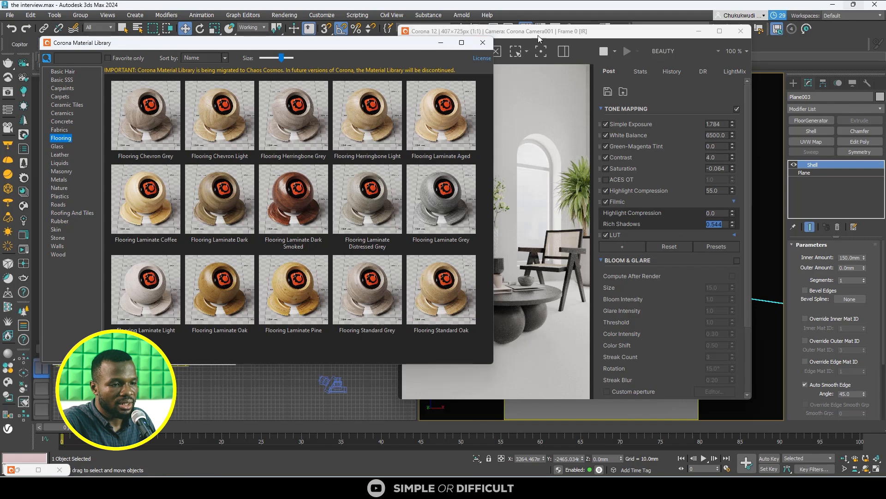
{"action": "left_click_drag", "start_coordinate": [527, 35], "coordinate": [656, 63]}
{"action": "left_click_drag", "start_coordinate": [386, 42], "coordinate": [342, 88]}
{"action": "right_click", "coordinate": [383, 330]}
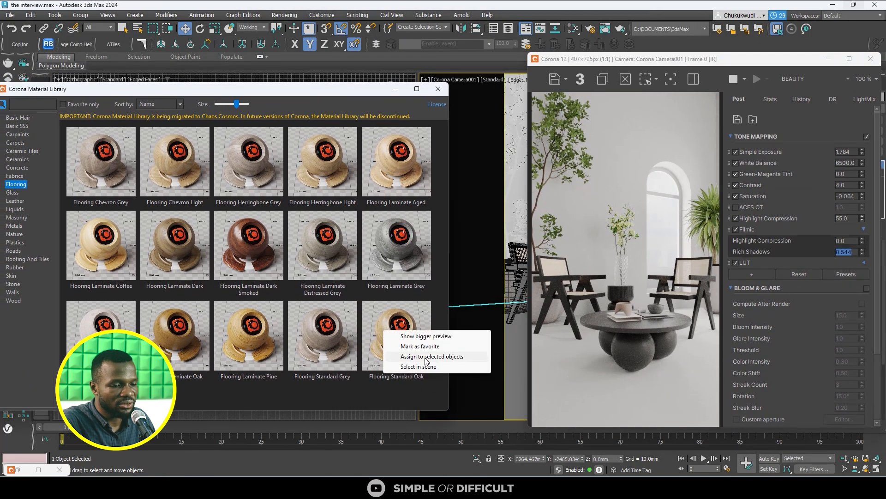
{"action": "left_click", "coordinate": [424, 356]}
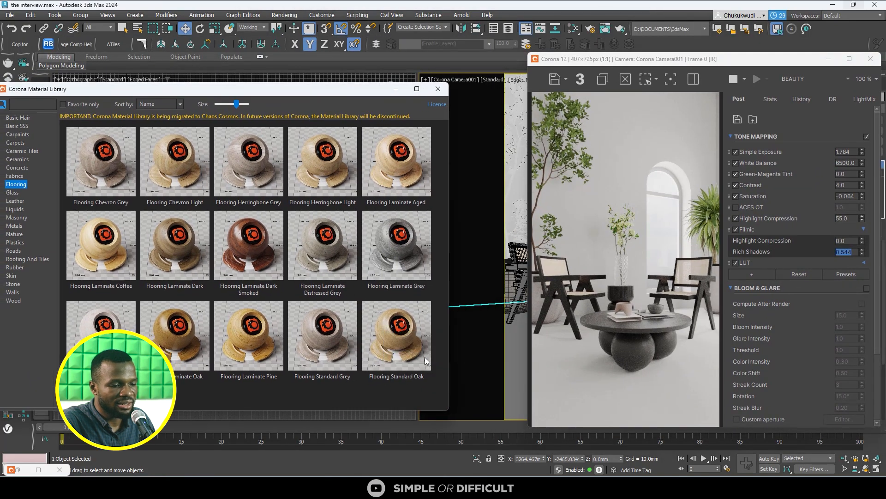
{"action": "left_click", "coordinate": [445, 93]}
- Check the wooden floor in the reference photo in the browser, and return to 3ds Max with the camera view uncovered
{"action": "mouse_move", "coordinate": [739, 487]}
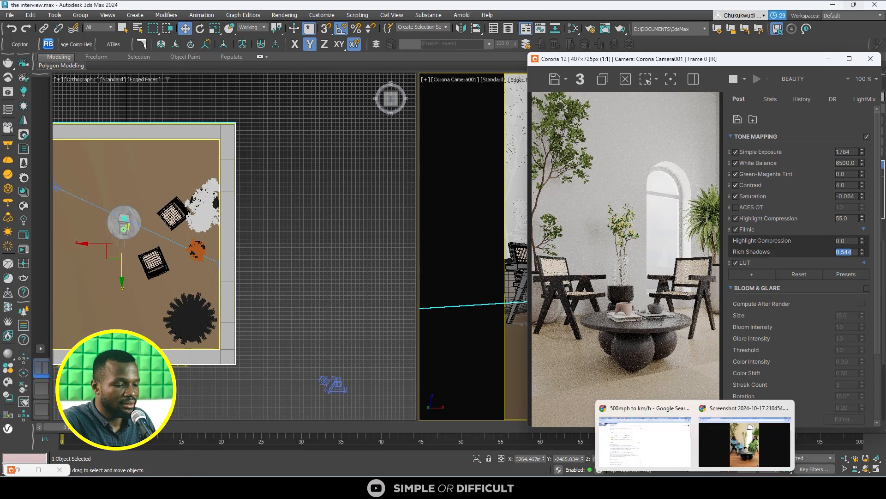
{"action": "left_click", "coordinate": [744, 465]}
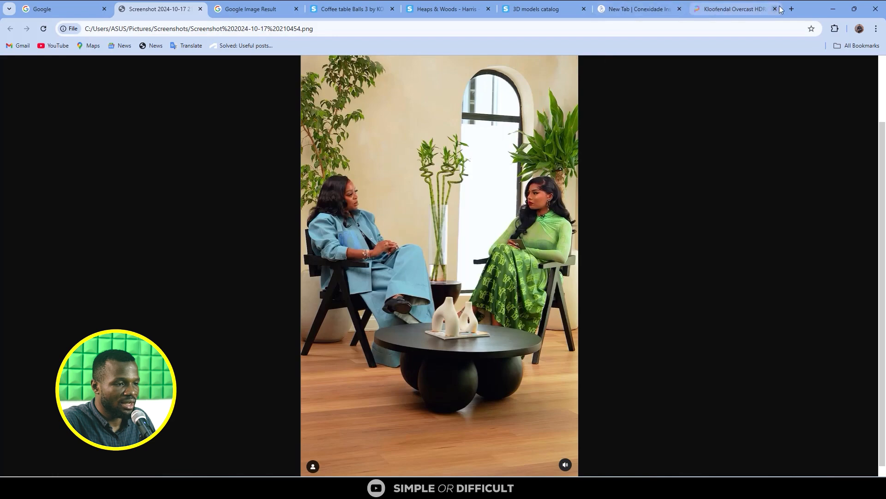
{"action": "left_click_drag", "start_coordinate": [795, 10], "coordinate": [371, 1]}
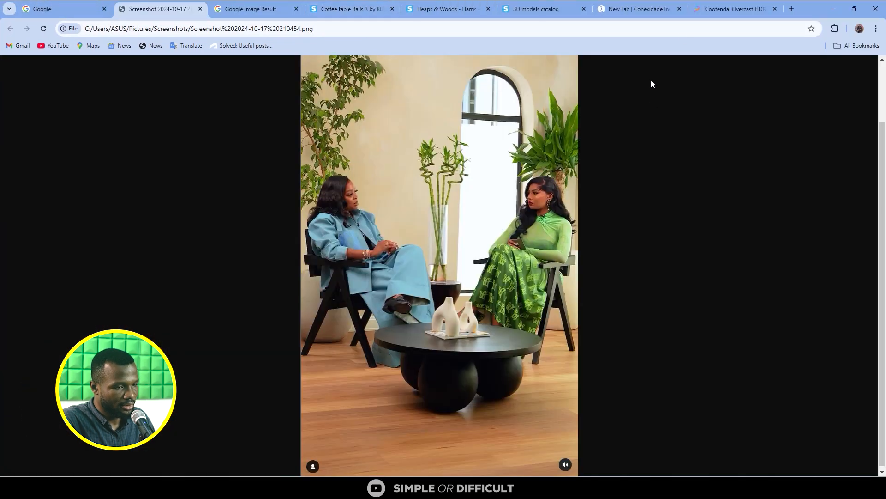
{"action": "left_click_drag", "start_coordinate": [816, 5], "coordinate": [512, 40]}
{"action": "left_click_drag", "start_coordinate": [664, 60], "coordinate": [252, 49]}
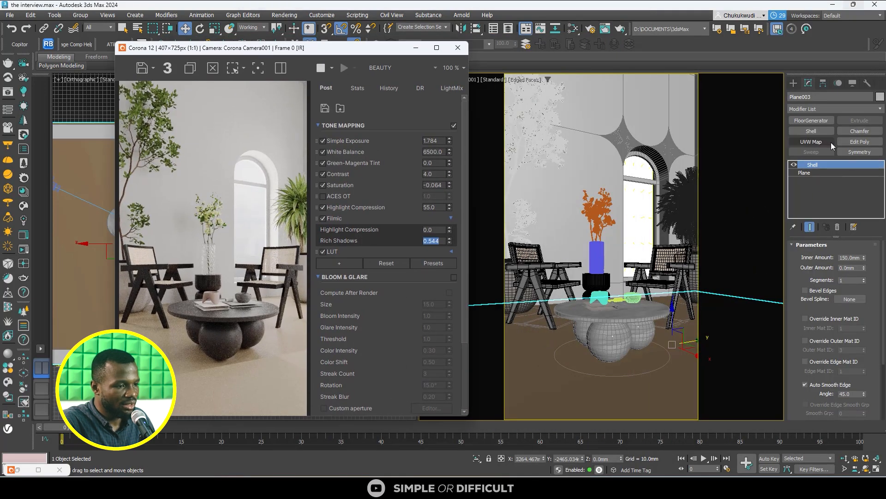
- Add a UVW Map modifier to the floor with Box mapping and Real-World Map Size enabled, and inspect the rendered floor
{"action": "left_click", "coordinate": [829, 141]}
{"action": "left_click", "coordinate": [816, 297]}
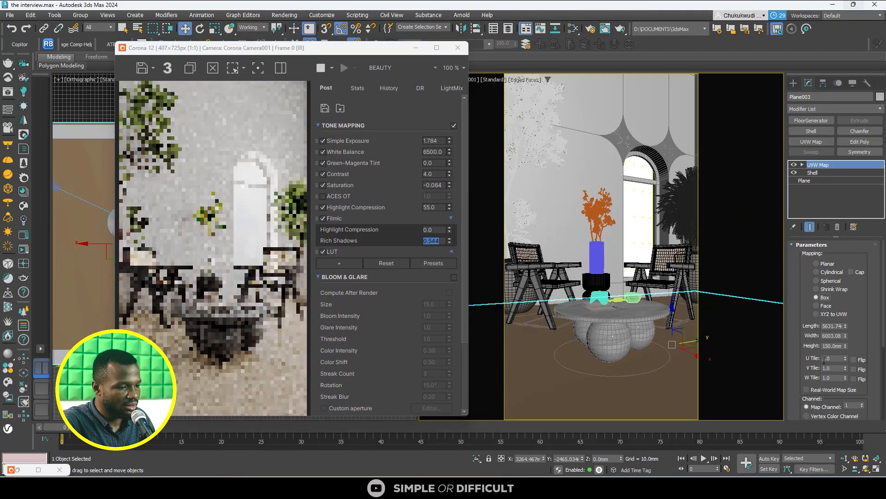
{"action": "left_click", "coordinate": [807, 389]}
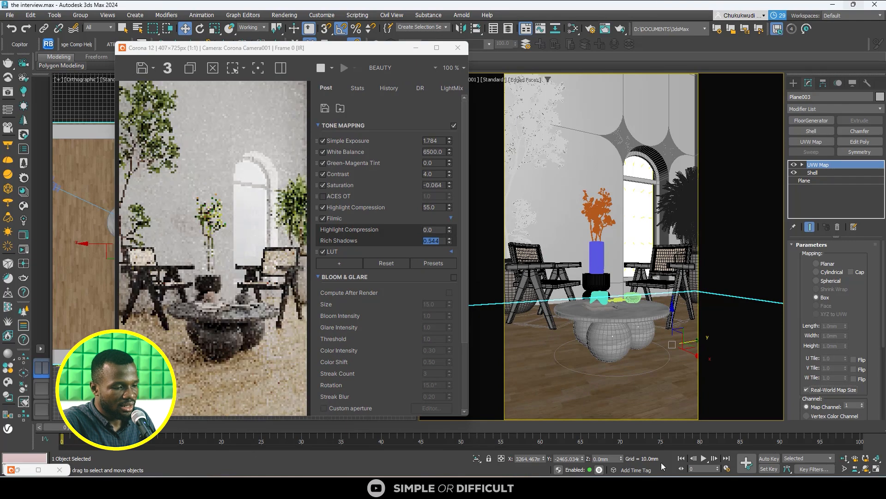
{"action": "scroll", "coordinate": [235, 403], "scroll_direction": "up", "scroll_amount": 2}
{"action": "scroll", "coordinate": [235, 399], "scroll_direction": "down", "scroll_amount": 2}
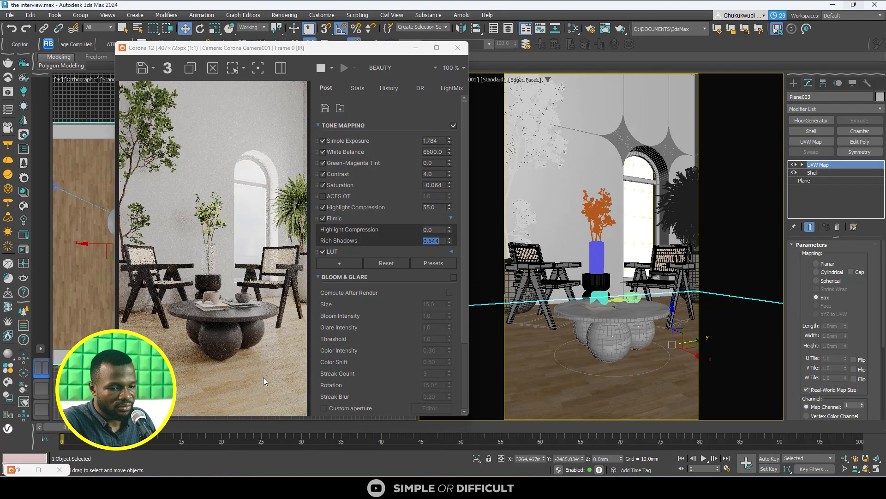
{"action": "scroll", "coordinate": [251, 348], "scroll_direction": "down", "scroll_amount": 1}
- Compare the rendered floor with the wooden floor in the browser's reference photo, and close the browser window
{"action": "mouse_move", "coordinate": [655, 488]}
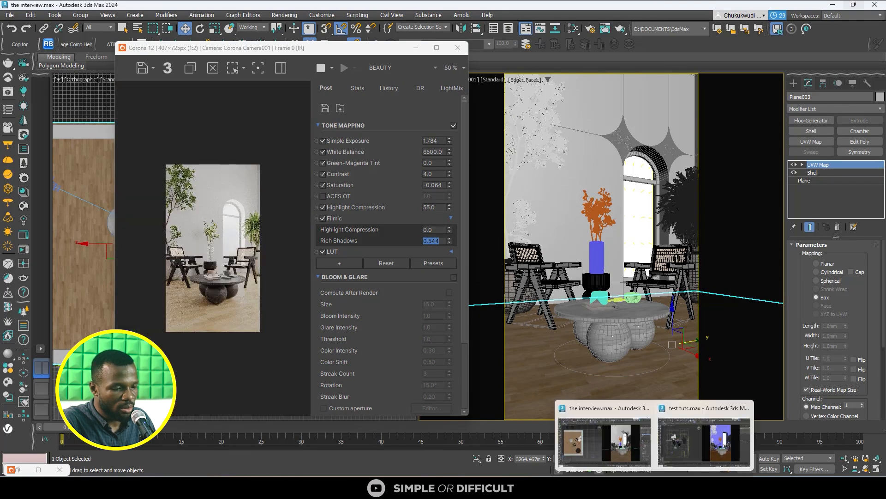
{"action": "mouse_move", "coordinate": [696, 488]}
{"action": "left_click", "coordinate": [727, 446]}
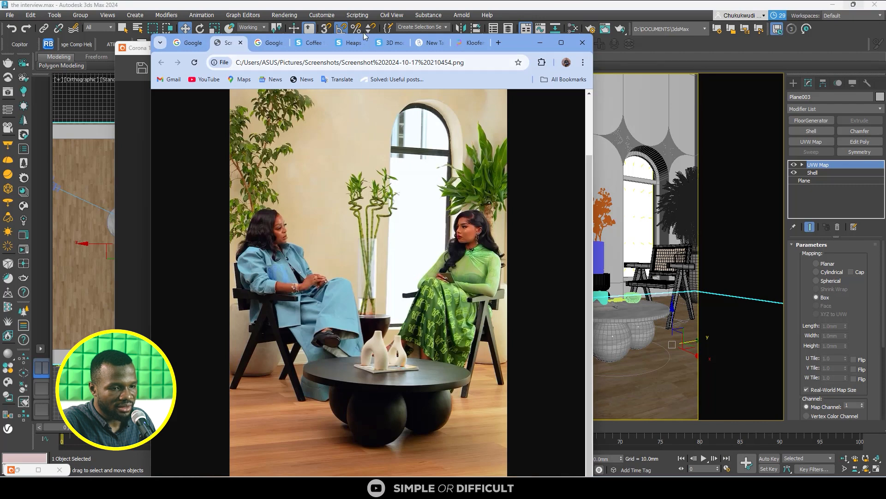
{"action": "left_click_drag", "start_coordinate": [519, 49], "coordinate": [654, 37]}
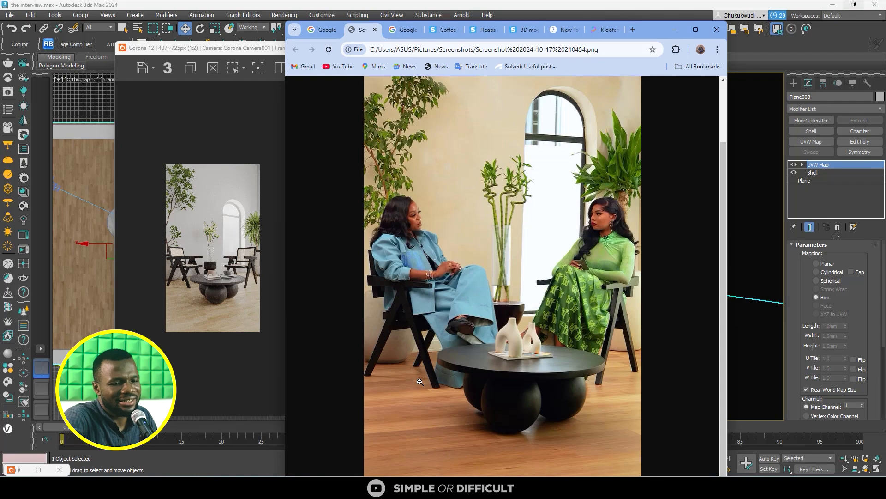
{"action": "scroll", "coordinate": [259, 312], "scroll_direction": "up", "scroll_amount": 1}
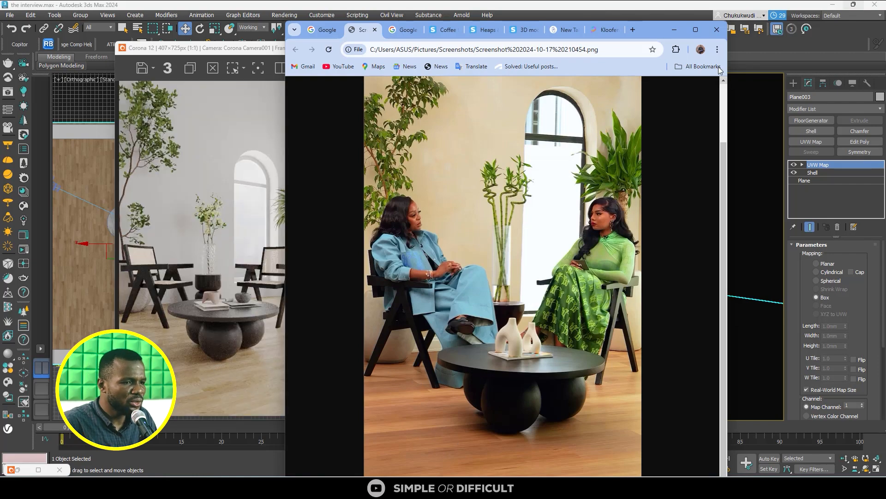
{"action": "left_click", "coordinate": [717, 30]}
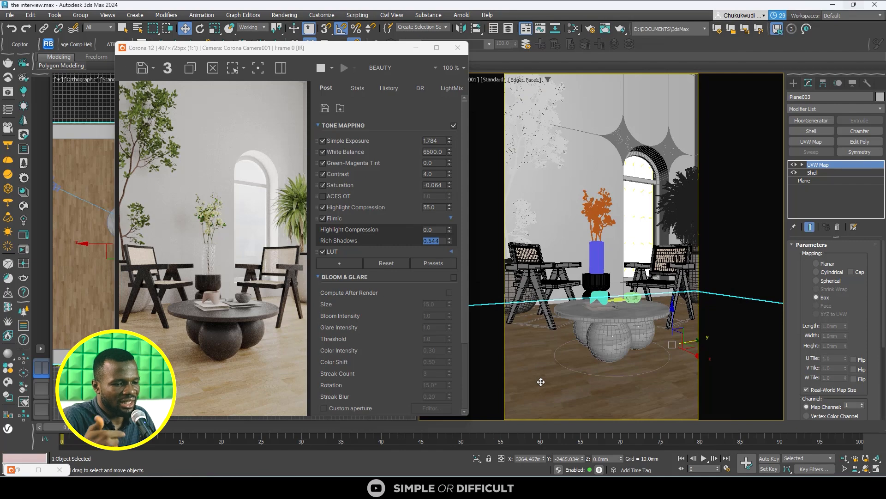
- Load the selected floor's material into the Slate Material Editor and arrange the editor beside the render window
{"action": "left_click", "coordinate": [574, 29]}
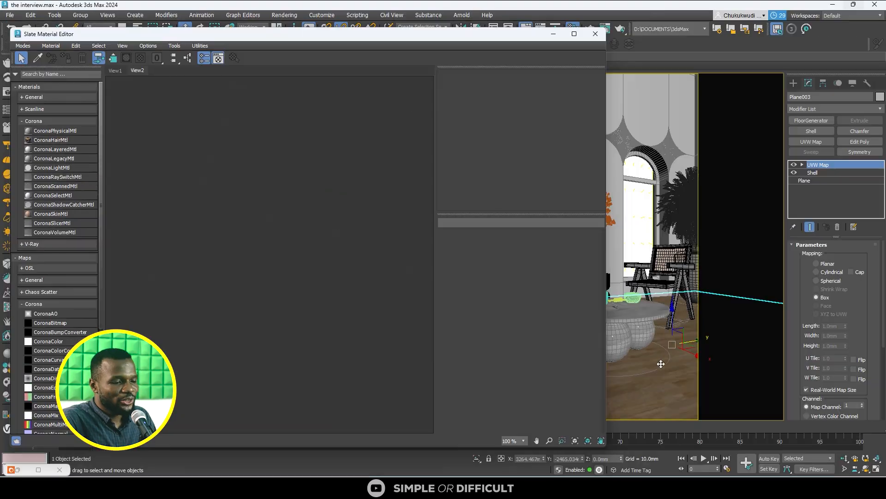
{"action": "left_click", "coordinate": [51, 45]}
{"action": "left_click", "coordinate": [67, 67]}
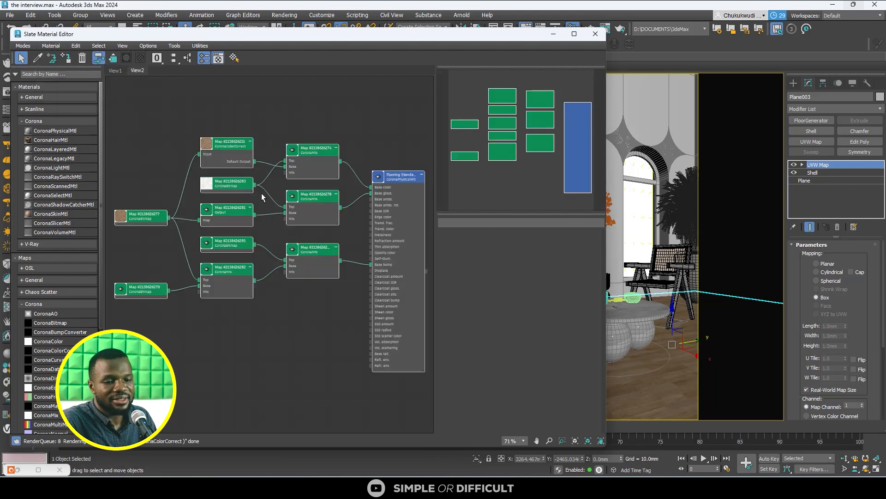
{"action": "scroll", "coordinate": [286, 198], "scroll_direction": "up", "scroll_amount": 2}
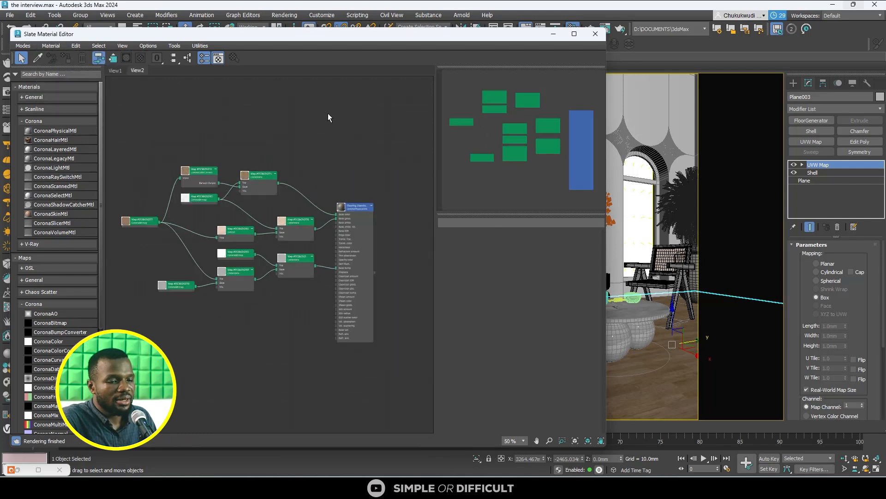
{"action": "left_click_drag", "start_coordinate": [326, 34], "coordinate": [662, 42]}
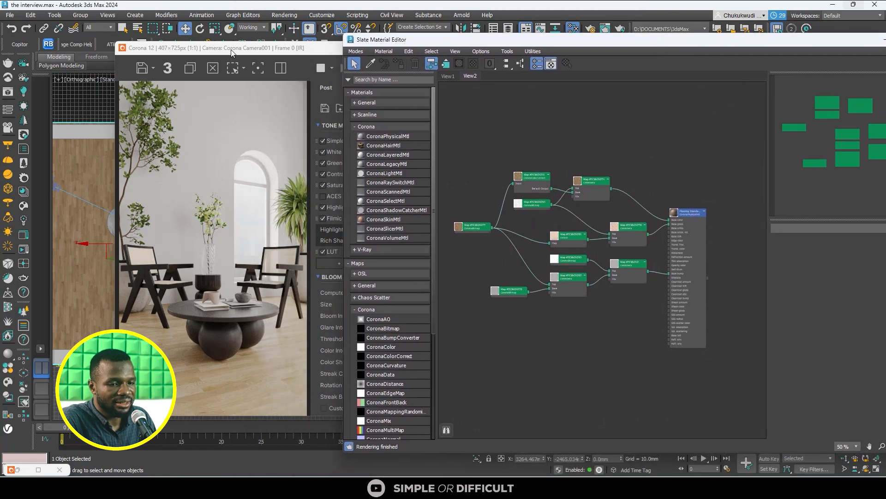
{"action": "left_click_drag", "start_coordinate": [234, 52], "coordinate": [143, 46]}
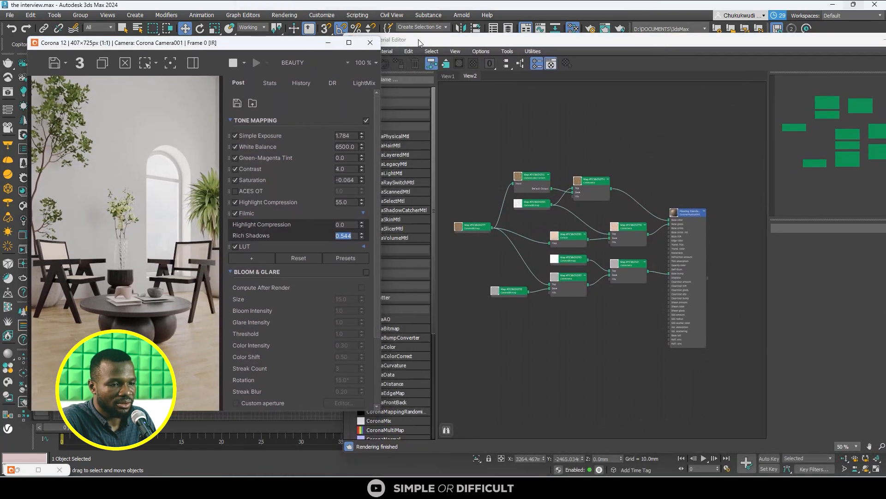
{"action": "left_click", "coordinate": [441, 40]}
{"action": "left_click_drag", "start_coordinate": [445, 40], "coordinate": [408, 33]}
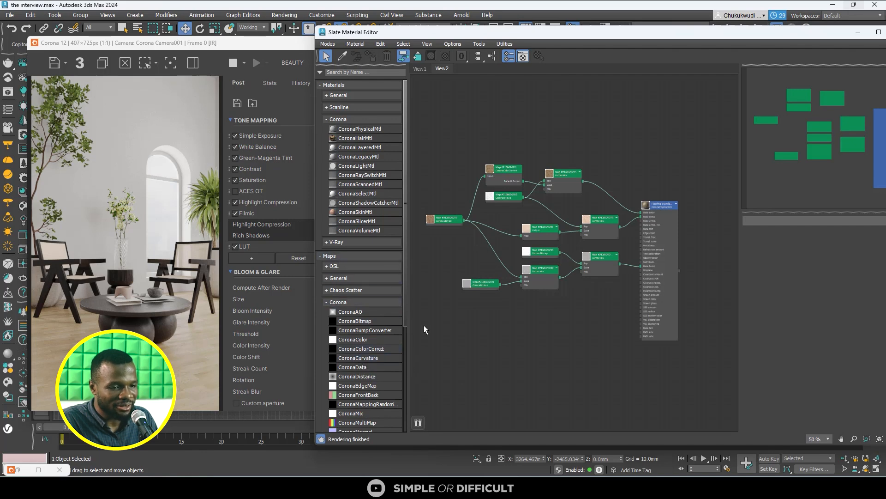
- Insert a CoronaColorCorrect map between the CoronaMix map and the flooring material's base color, and space out the nodes
{"action": "left_click", "coordinate": [385, 73]}
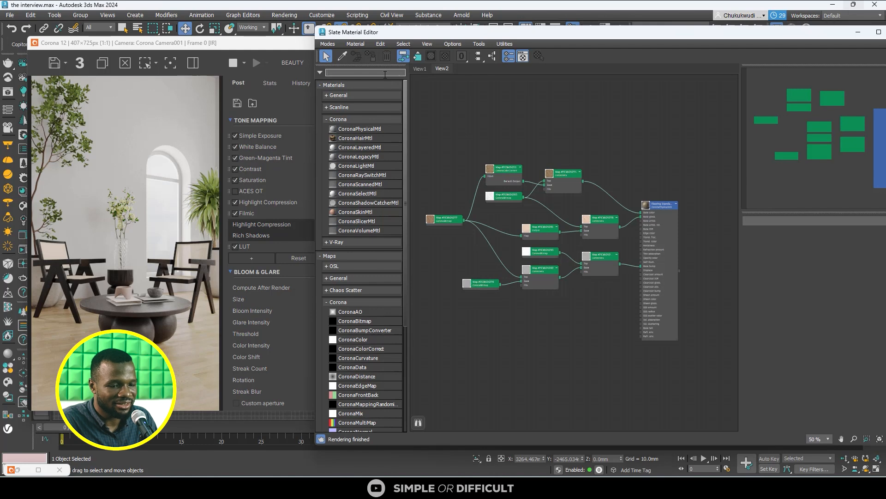
{"action": "left_click", "coordinate": [362, 350]}
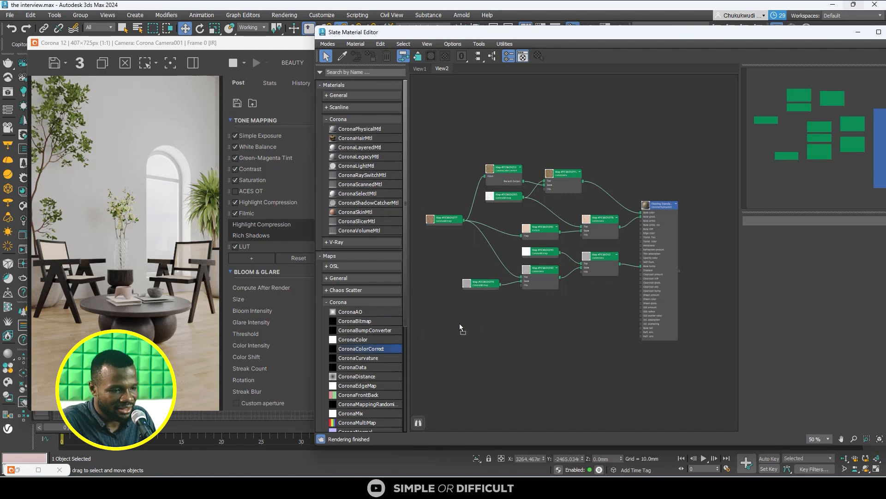
{"action": "left_click", "coordinate": [606, 190]}
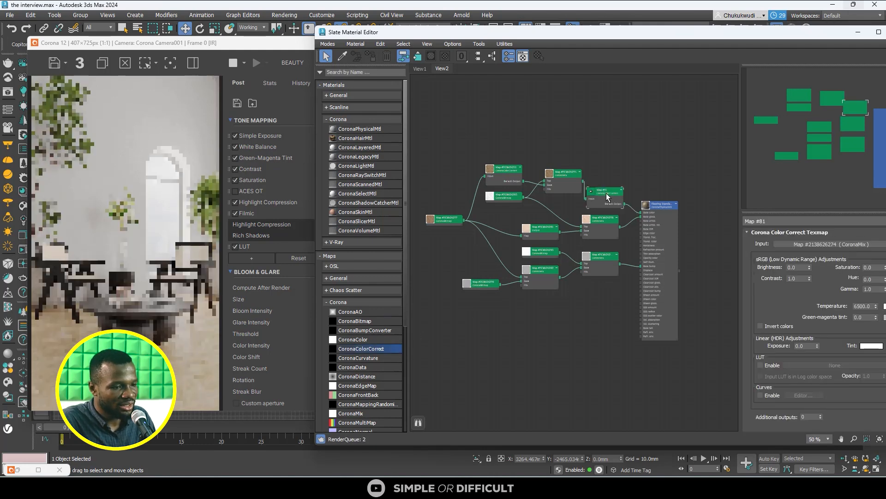
{"action": "scroll", "coordinate": [606, 193], "scroll_direction": "up", "scroll_amount": 4}
{"action": "left_click_drag", "start_coordinate": [494, 154], "coordinate": [469, 168]}
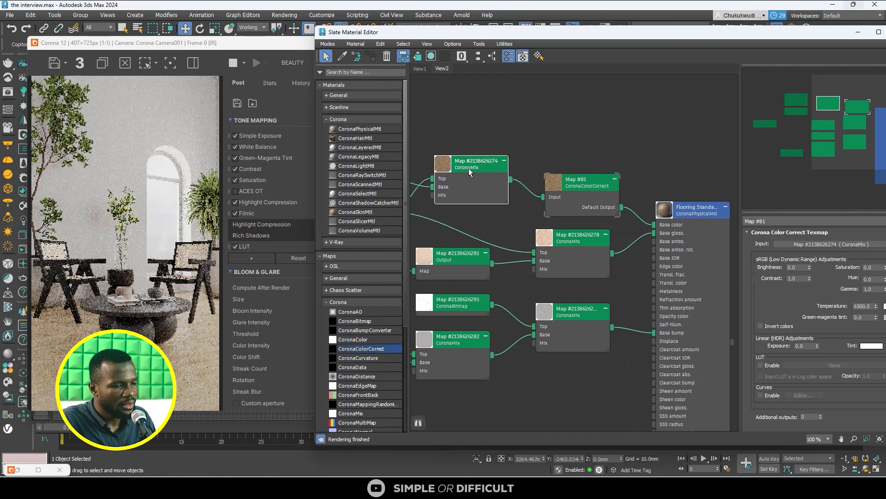
{"action": "left_click_drag", "start_coordinate": [594, 188], "coordinate": [578, 159]}
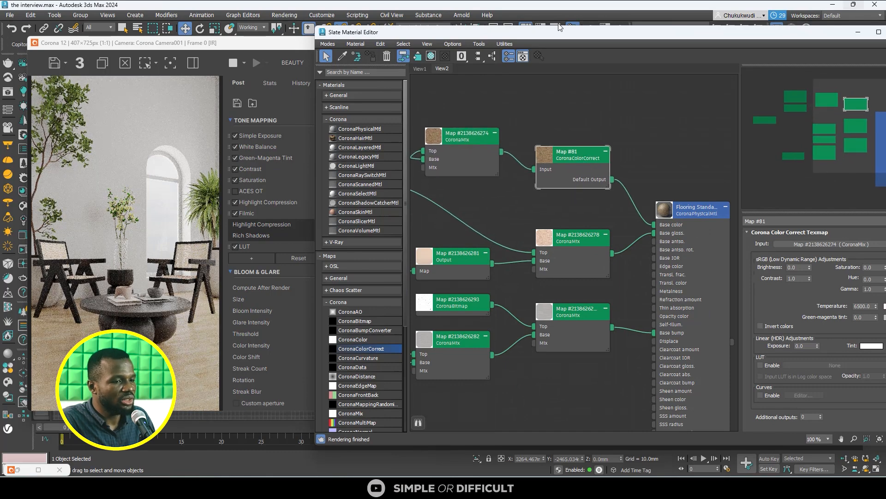
{"action": "left_click_drag", "start_coordinate": [568, 35], "coordinate": [517, 32]}
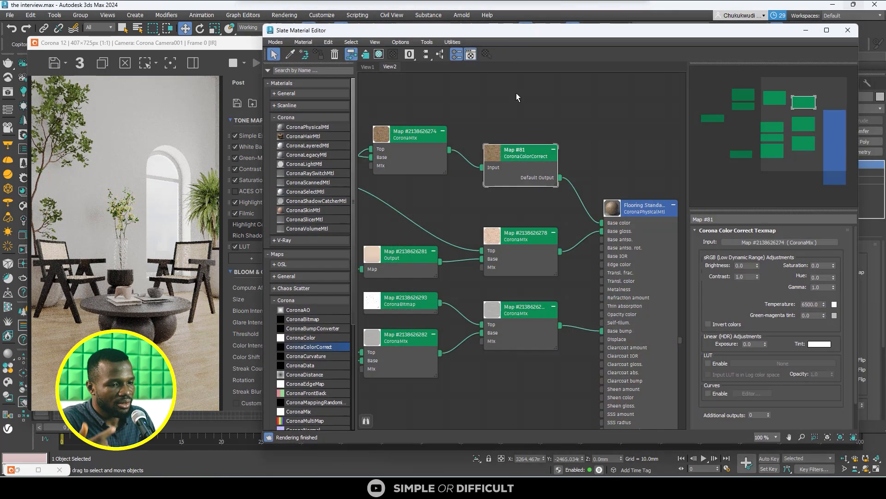
{"action": "scroll", "coordinate": [516, 237], "scroll_direction": "down", "scroll_amount": 2}
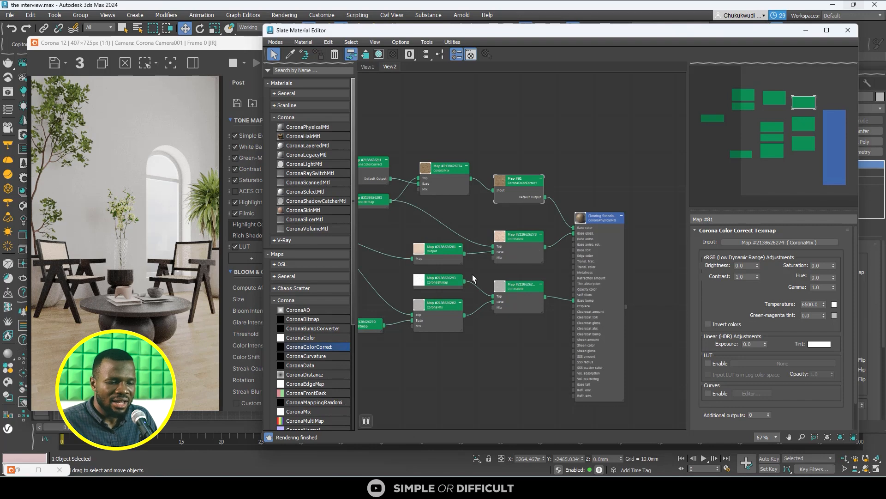
{"action": "left_click", "coordinate": [820, 344]}
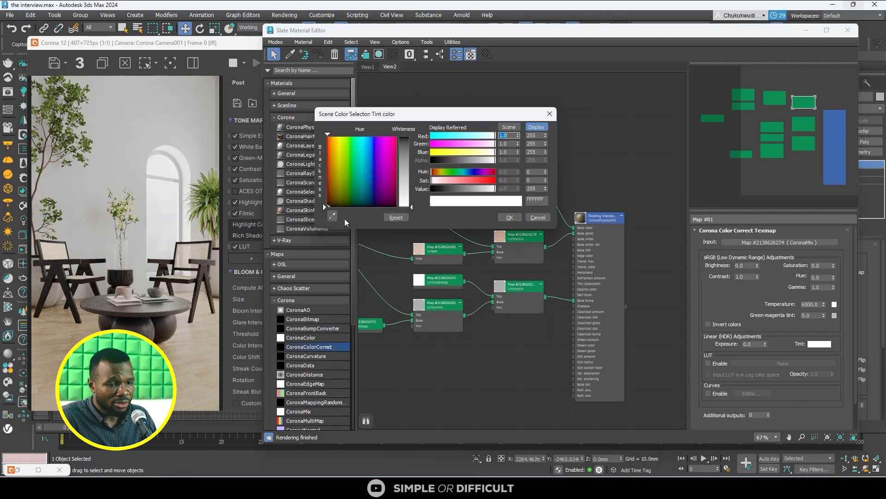
{"action": "left_click", "coordinate": [340, 488]}
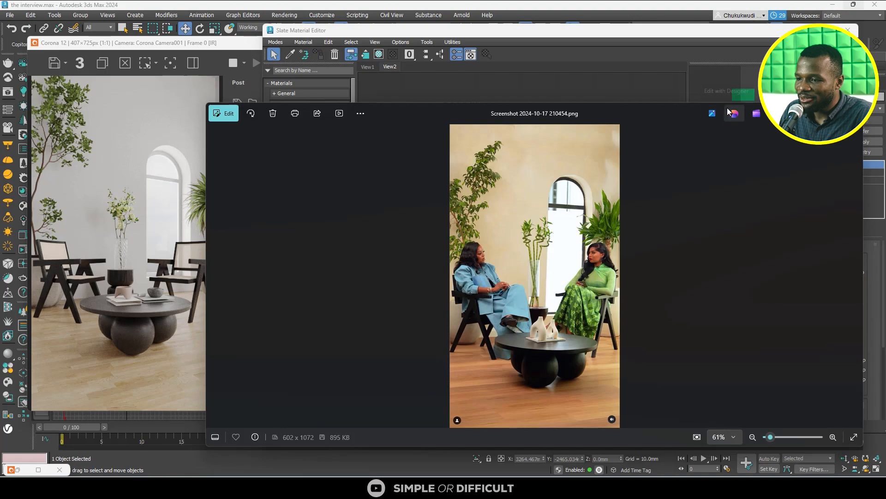
{"action": "left_click", "coordinate": [811, 112]}
{"action": "left_click", "coordinate": [549, 113]}
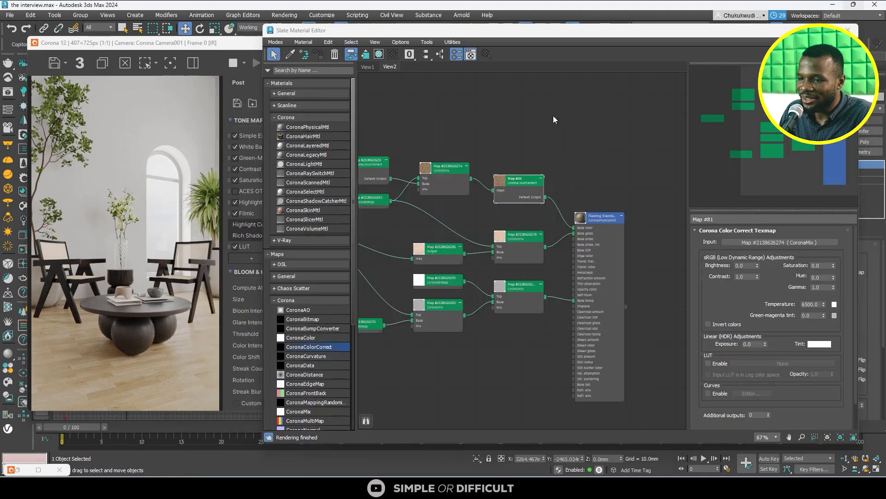
{"action": "left_click", "coordinate": [272, 463]}
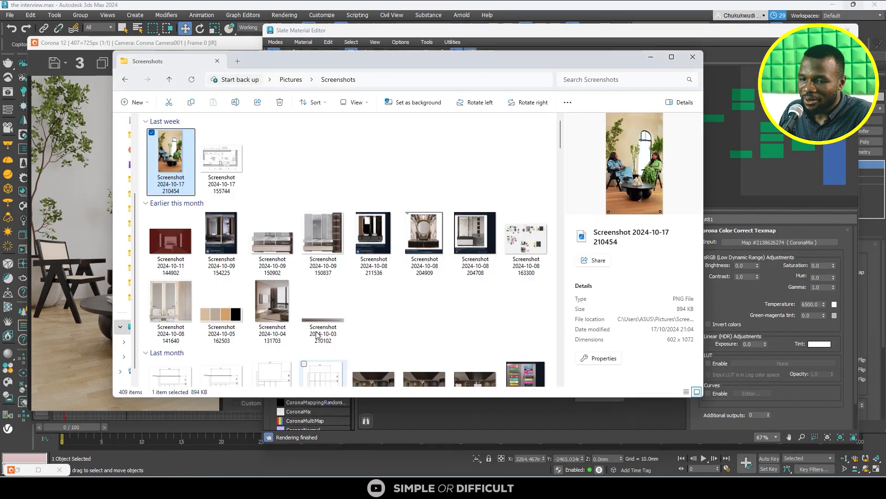
{"action": "left_click_drag", "start_coordinate": [410, 68], "coordinate": [687, 201]}
{"action": "left_click_drag", "start_coordinate": [436, 301], "coordinate": [576, 122]}
{"action": "left_click_drag", "start_coordinate": [838, 194], "coordinate": [678, 203]}
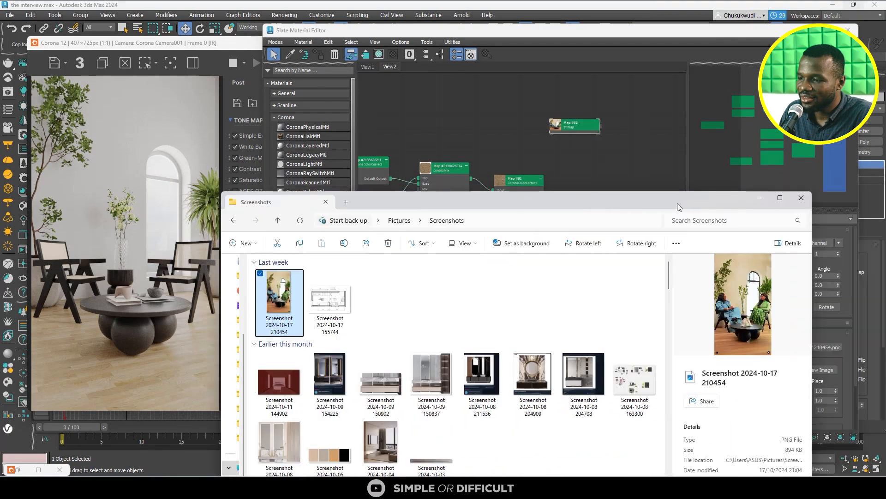
{"action": "left_click", "coordinate": [761, 199]}
- Switch the reference bitmap node to its large preview and stretch the node to a bigger size
{"action": "scroll", "coordinate": [514, 125], "scroll_direction": "up", "scroll_amount": 3}
{"action": "scroll", "coordinate": [580, 127], "scroll_direction": "up", "scroll_amount": 1}
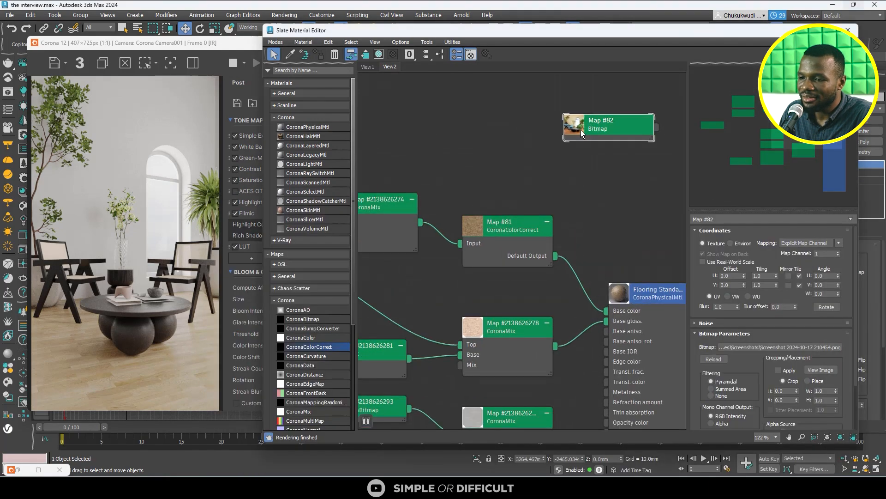
{"action": "double_click", "coordinate": [581, 128]}
{"action": "middle_click_drag", "start_coordinate": [567, 127], "coordinate": [562, 183]}
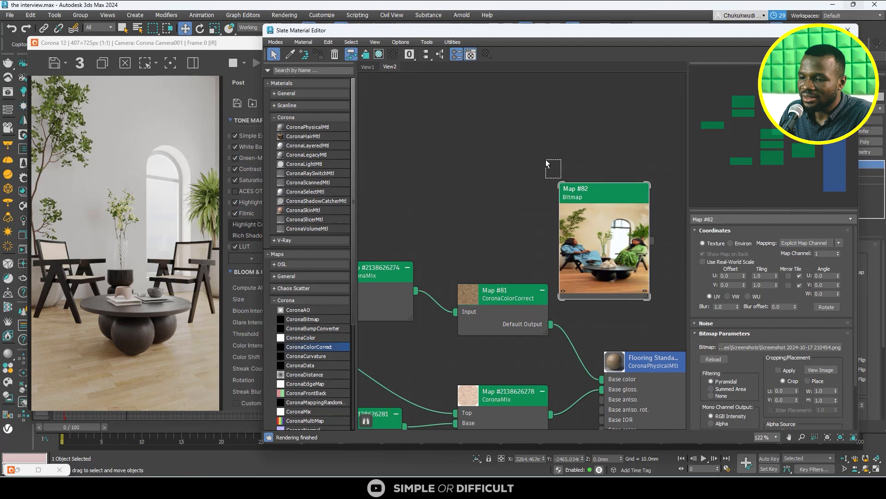
{"action": "left_click", "coordinate": [558, 181]}
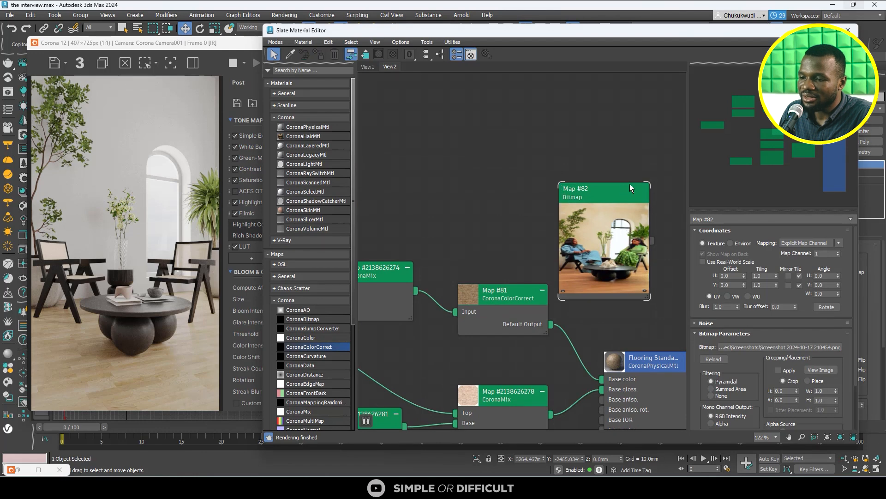
{"action": "left_click", "coordinate": [648, 187]}
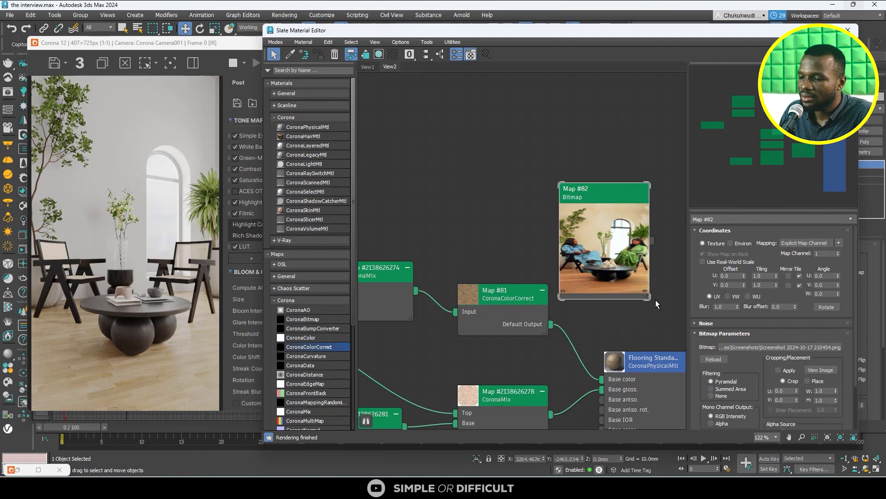
{"action": "left_click_drag", "start_coordinate": [648, 298], "coordinate": [693, 365]}
{"action": "scroll", "coordinate": [490, 234], "scroll_direction": "down", "scroll_amount": 2}
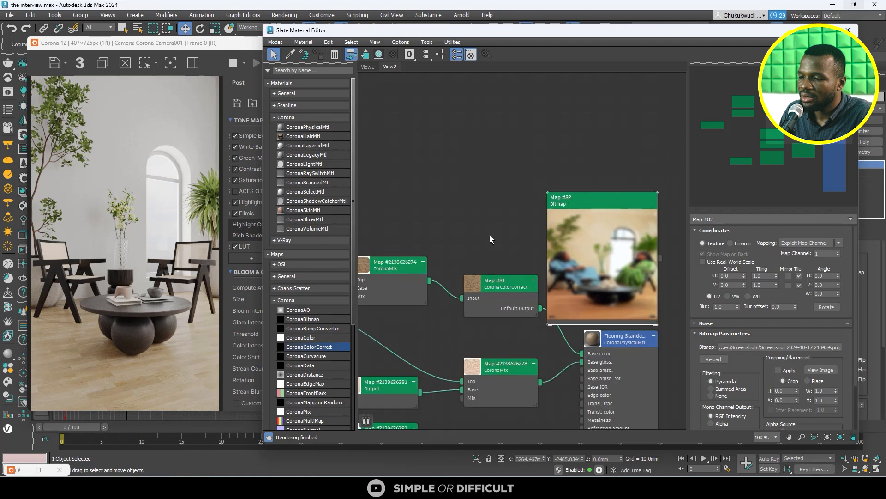
- Move the reference bitmap node into the empty space above the flooring material and enlarge its preview further
{"action": "middle_click_drag", "start_coordinate": [577, 210], "coordinate": [422, 211]}
{"action": "scroll", "coordinate": [423, 211], "scroll_direction": "up", "scroll_amount": 1}
{"action": "left_click_drag", "start_coordinate": [426, 208], "coordinate": [436, 97]}
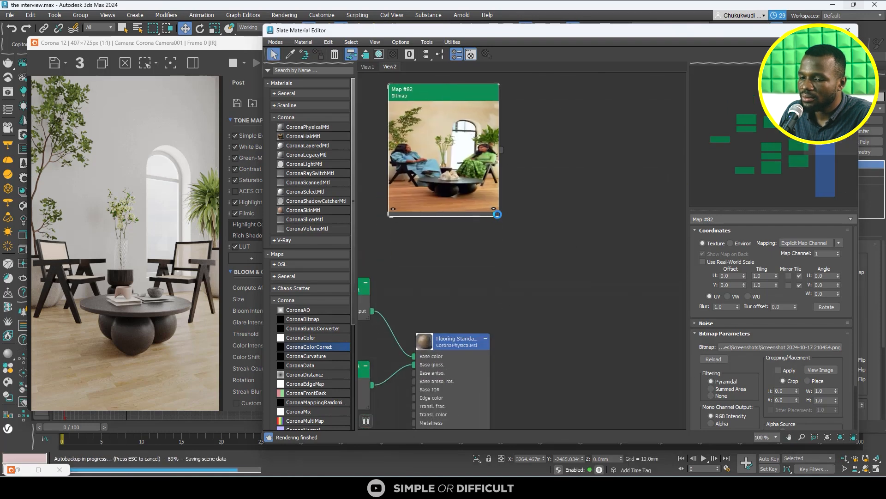
{"action": "left_click_drag", "start_coordinate": [498, 215], "coordinate": [564, 350]}
{"action": "scroll", "coordinate": [596, 270], "scroll_direction": "down", "scroll_amount": 5}
{"action": "left_click_drag", "start_coordinate": [513, 221], "coordinate": [519, 179]}
{"action": "scroll", "coordinate": [431, 276], "scroll_direction": "up", "scroll_amount": 4}
- Set the tint of the flooring's CoronaColorCorrect map to the wood color sampled from the reference image's floor, B4794D
{"action": "middle_click_drag", "start_coordinate": [432, 277], "coordinate": [504, 237]}
{"action": "left_click", "coordinate": [504, 236]}
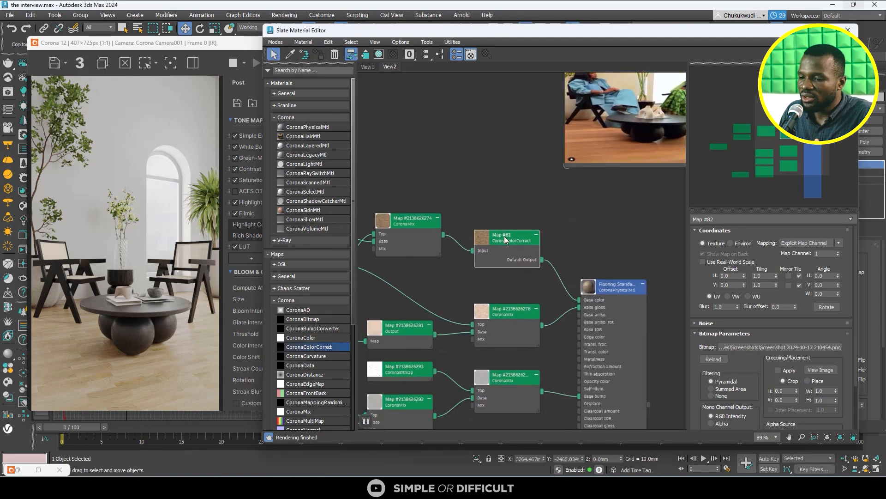
{"action": "left_click", "coordinate": [819, 344]}
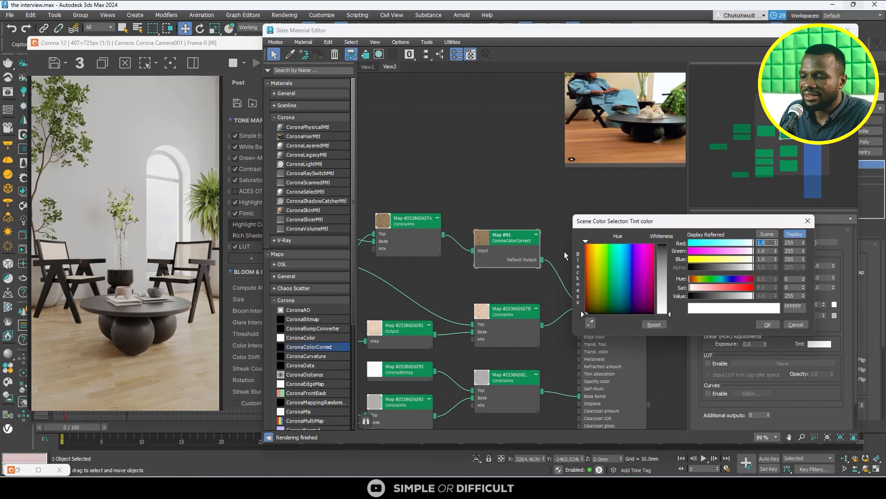
{"action": "left_click_drag", "start_coordinate": [597, 292], "coordinate": [597, 145]}
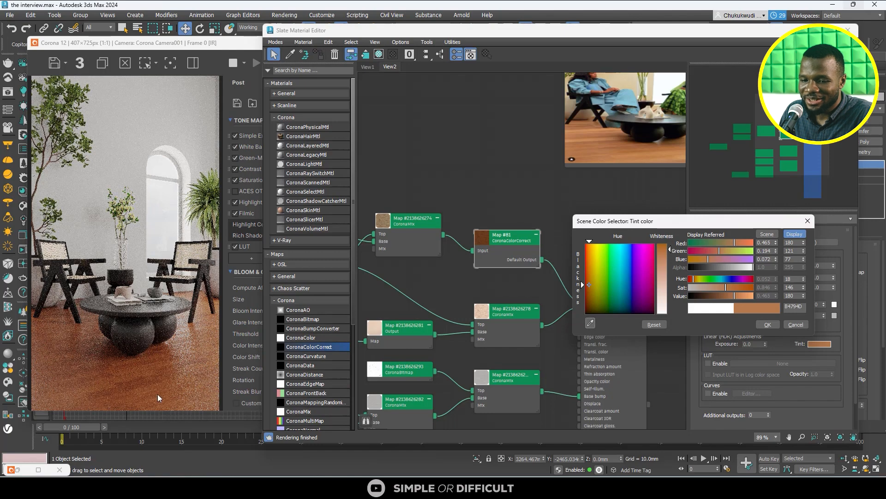
{"action": "scroll", "coordinate": [104, 381], "scroll_direction": "up", "scroll_amount": 1}
{"action": "scroll", "coordinate": [152, 285], "scroll_direction": "down", "scroll_amount": 2}
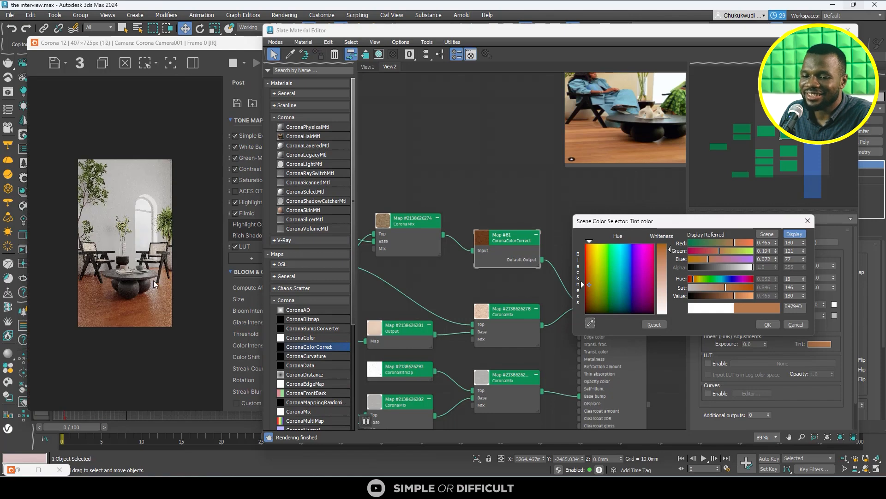
{"action": "scroll", "coordinate": [128, 328], "scroll_direction": "up", "scroll_amount": 1}
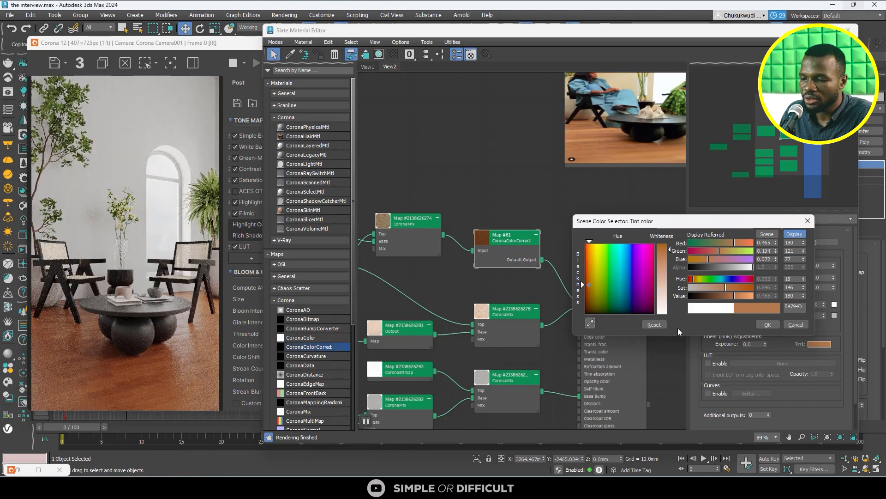
{"action": "left_click", "coordinate": [767, 325]}
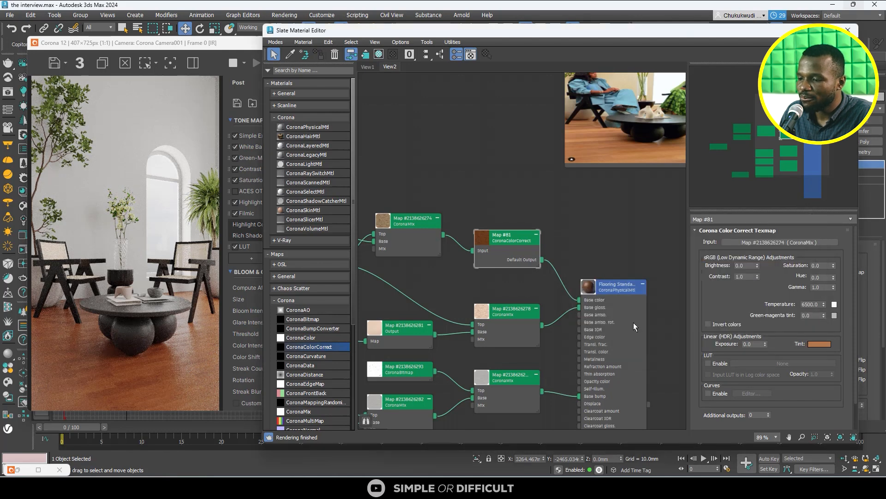
- Try a gamma of 1.171 on the flooring's color correction and compare the rendered floor with the reference photo
{"action": "left_click", "coordinate": [834, 287]}
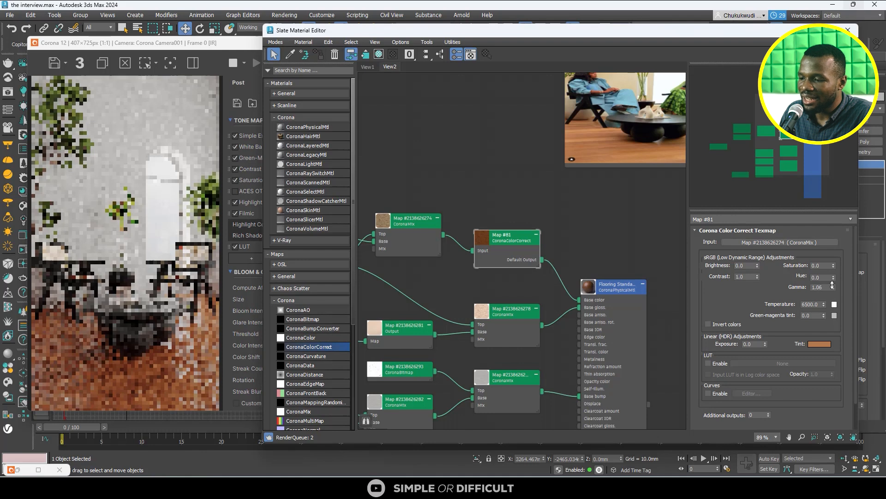
{"action": "left_click", "coordinate": [833, 285]}
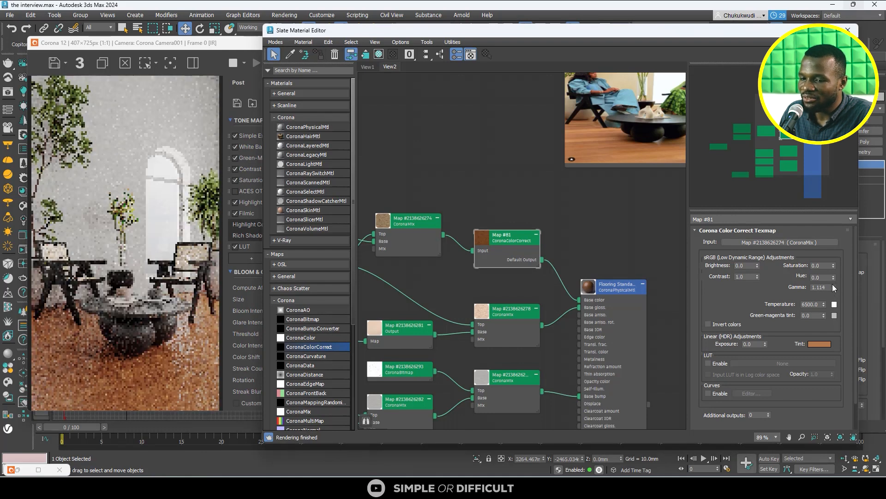
{"action": "left_click", "coordinate": [833, 285]}
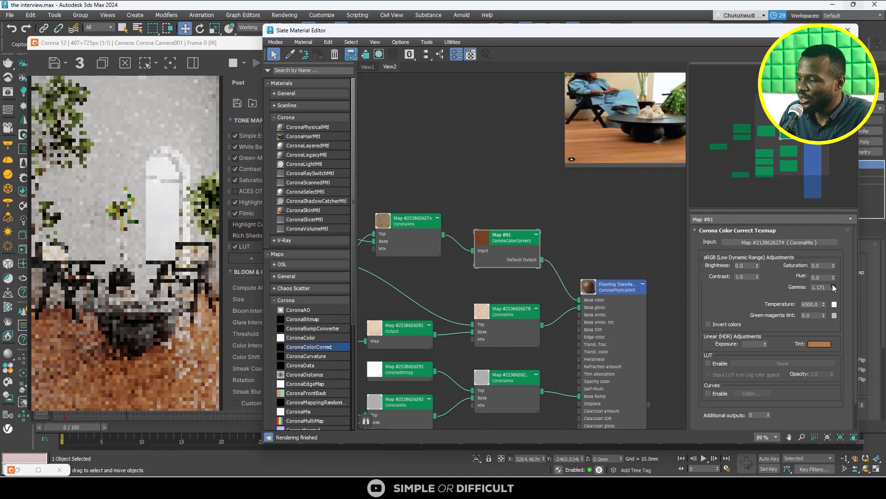
{"action": "scroll", "coordinate": [642, 154], "scroll_direction": "down", "scroll_amount": 4}
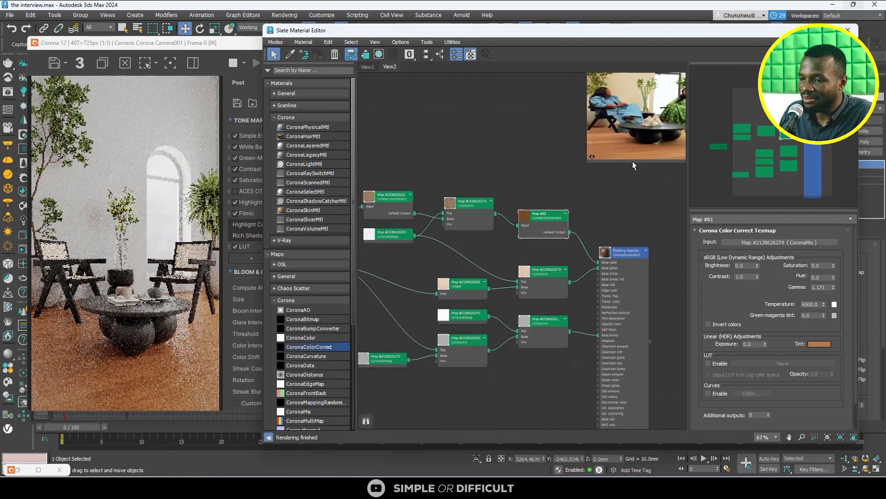
{"action": "scroll", "coordinate": [163, 193], "scroll_direction": "down", "scroll_amount": 1}
{"action": "scroll", "coordinate": [142, 312], "scroll_direction": "up", "scroll_amount": 1}
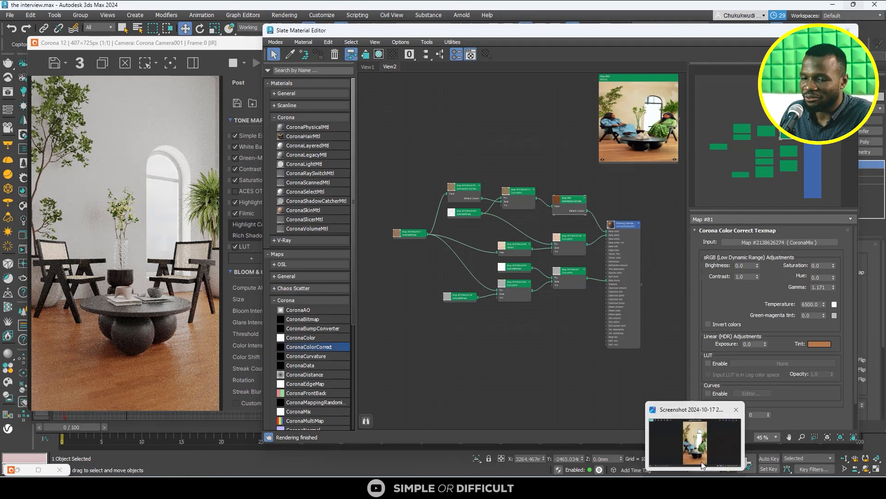
{"action": "left_click", "coordinate": [696, 487]}
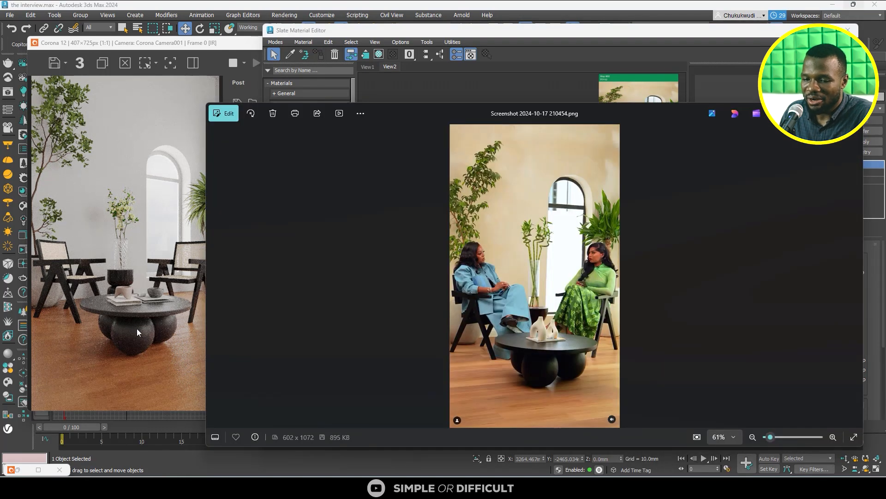
{"action": "left_click", "coordinate": [810, 113]}
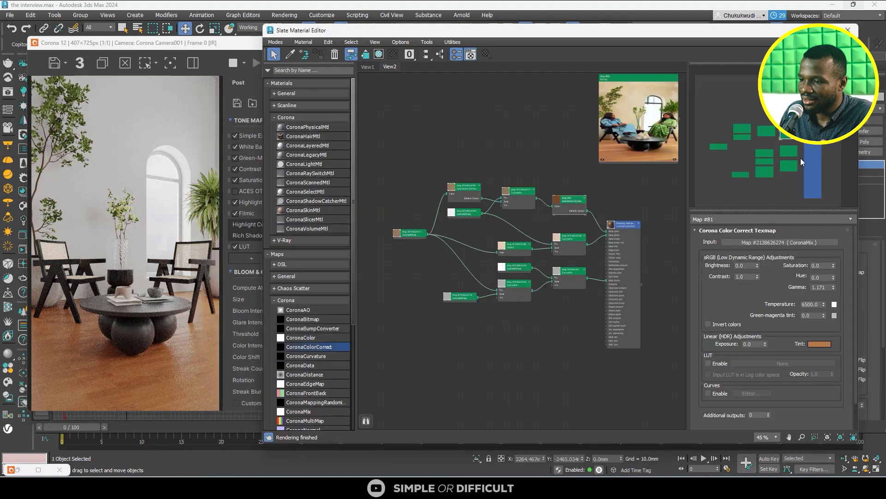
- Try a gamma of 1.276 on the flooring's color correction and check the render against the reference photo
{"action": "left_click_drag", "start_coordinate": [834, 287], "coordinate": [835, 278]}
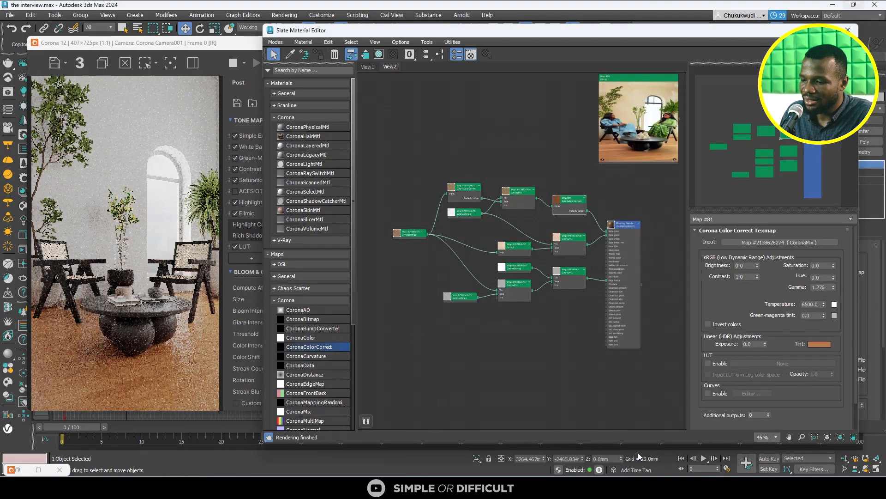
{"action": "left_click", "coordinate": [674, 441]}
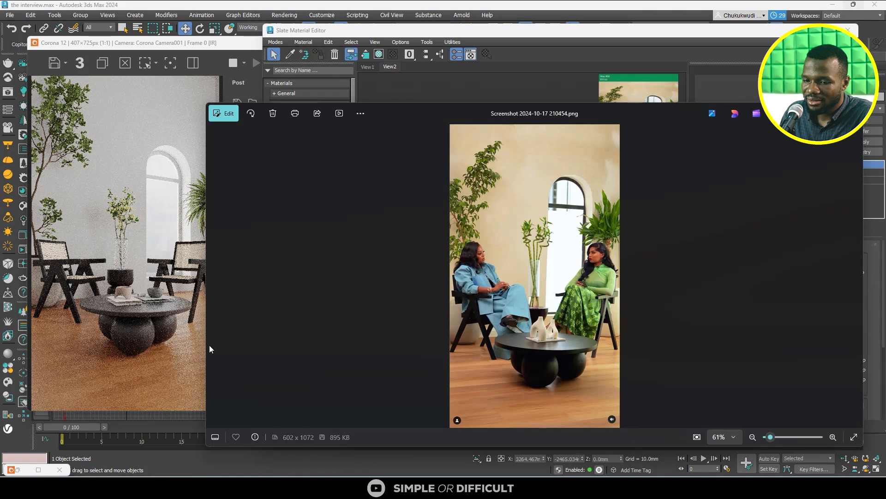
{"action": "left_click", "coordinate": [810, 113]}
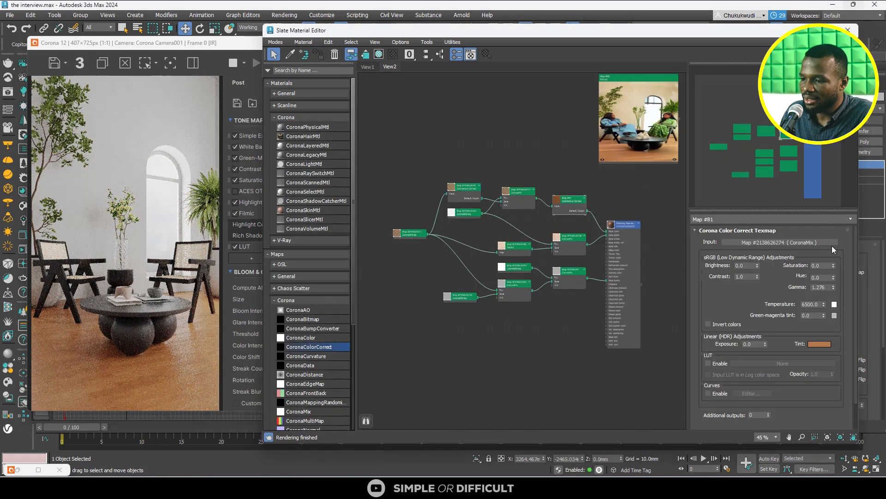
- Lower the gamma of the flooring's color correction to 1.142 to darken the wood
{"action": "left_click", "coordinate": [835, 288]}
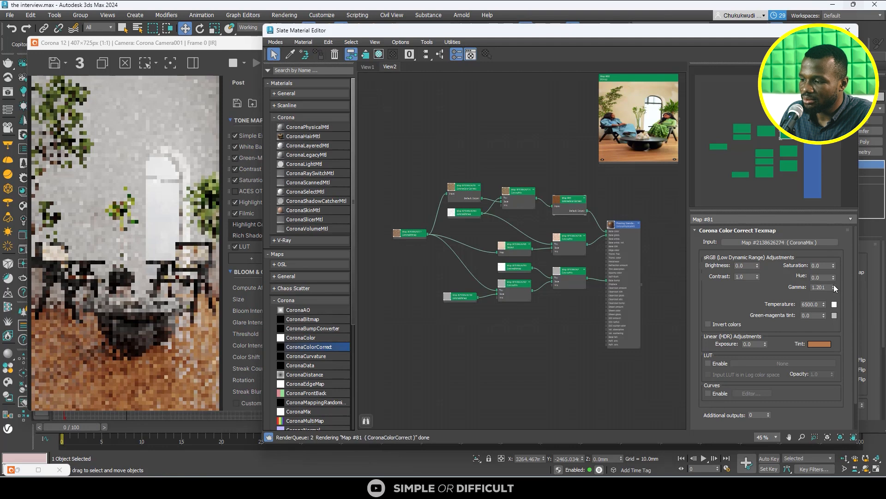
{"action": "left_click", "coordinate": [834, 285]}
{"action": "left_click", "coordinate": [833, 289]}
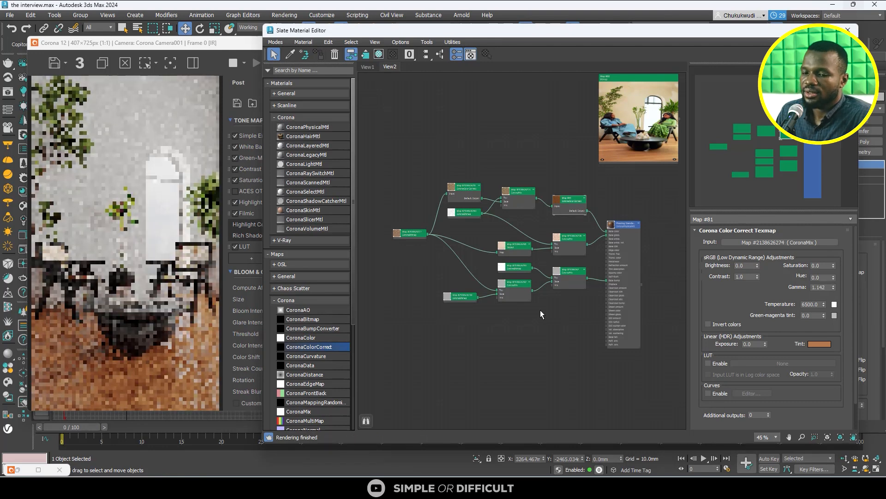
{"action": "scroll", "coordinate": [127, 296], "scroll_direction": "down", "scroll_amount": 1}
{"action": "scroll", "coordinate": [127, 296], "scroll_direction": "up", "scroll_amount": 1}
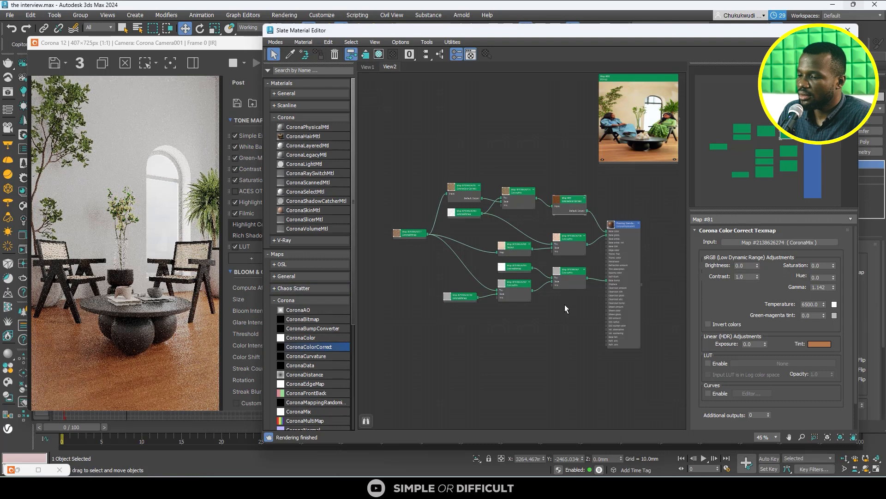
- Refine the color correction's tint to red 190, green 139 and blue 93 in display values
{"action": "left_click", "coordinate": [821, 344]}
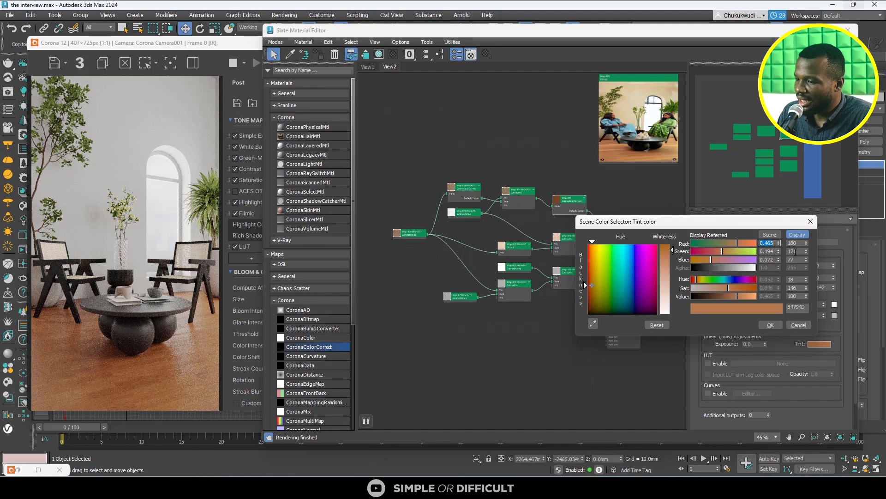
{"action": "left_click", "coordinate": [807, 241]}
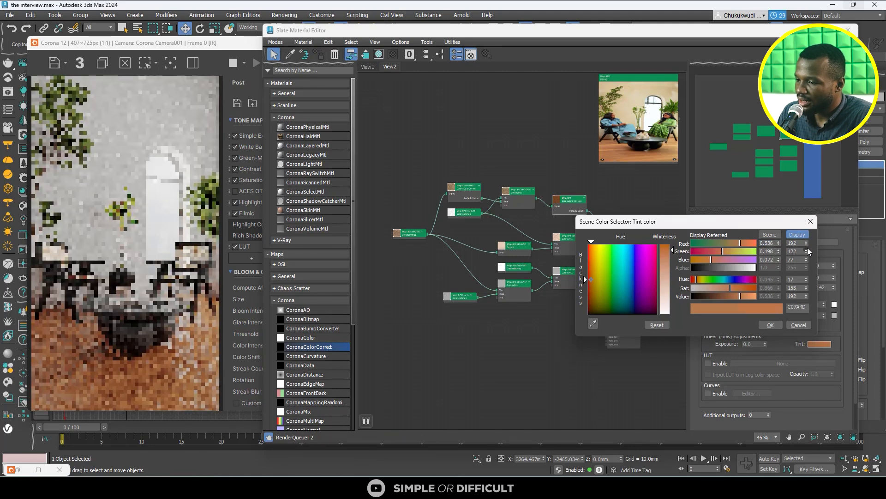
{"action": "left_click", "coordinate": [807, 245]}
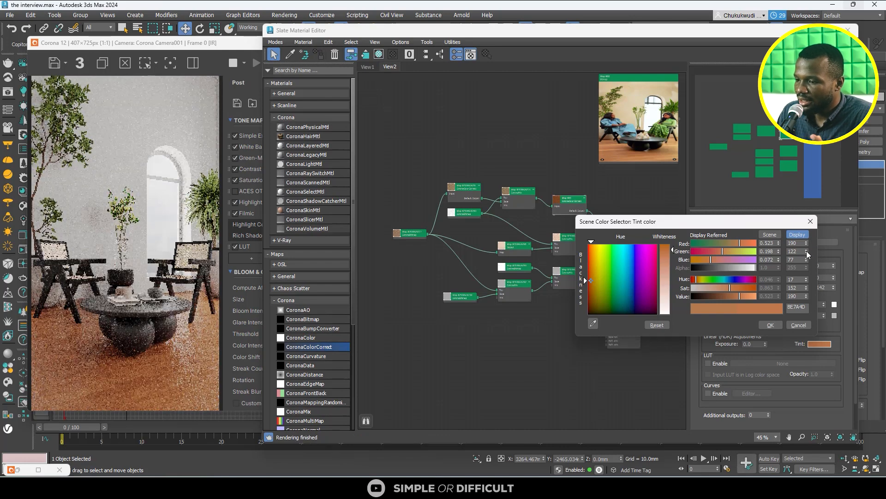
{"action": "left_click_drag", "start_coordinate": [807, 251], "coordinate": [805, 242]}
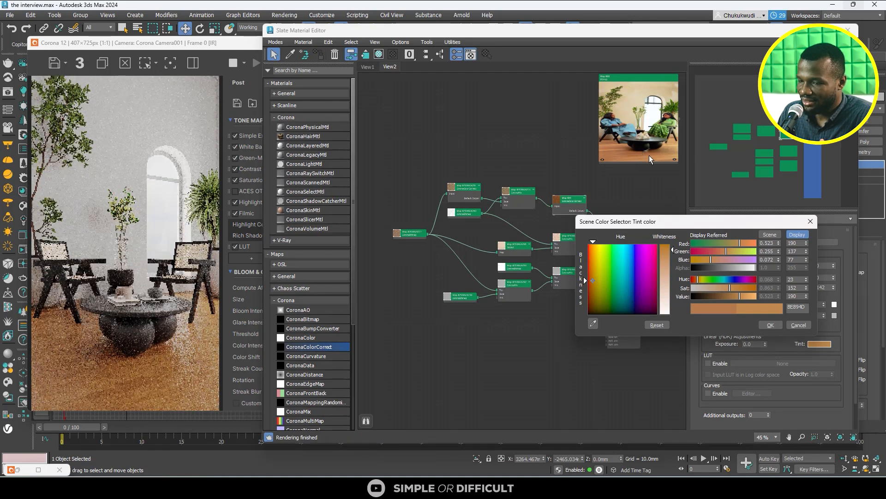
{"action": "left_click", "coordinate": [808, 251]}
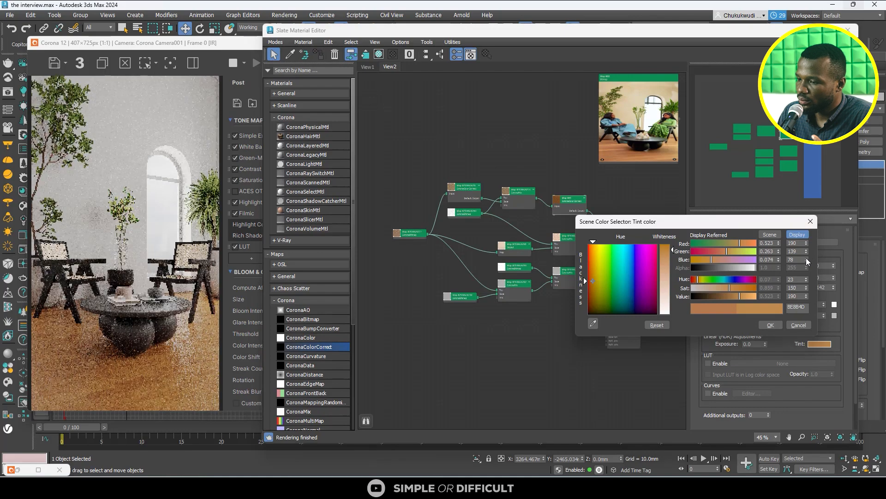
{"action": "left_click", "coordinate": [806, 258]}
{"action": "left_click", "coordinate": [806, 258]}
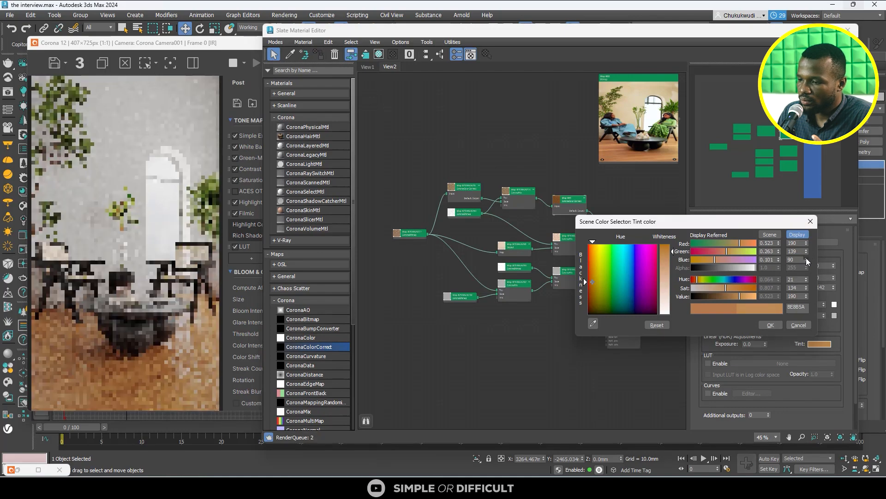
{"action": "left_click", "coordinate": [805, 290]}
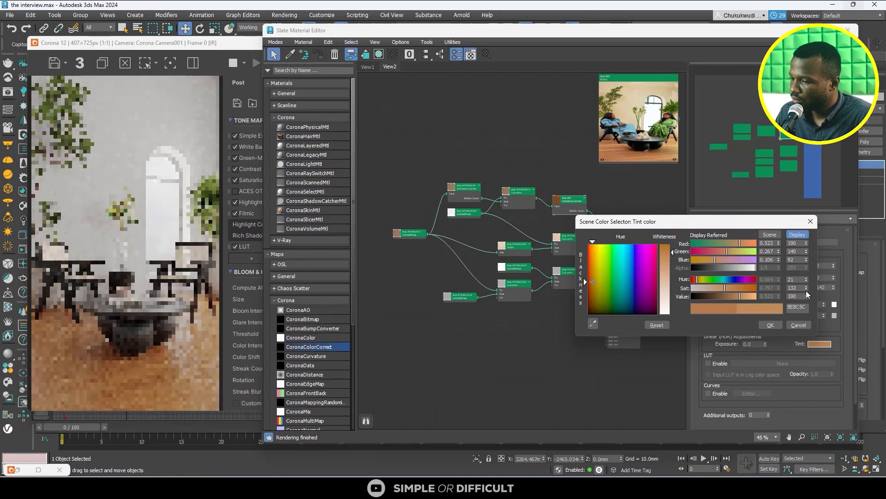
{"action": "left_click", "coordinate": [806, 290]}
{"action": "left_click", "coordinate": [806, 253]}
{"action": "left_click", "coordinate": [806, 253]}
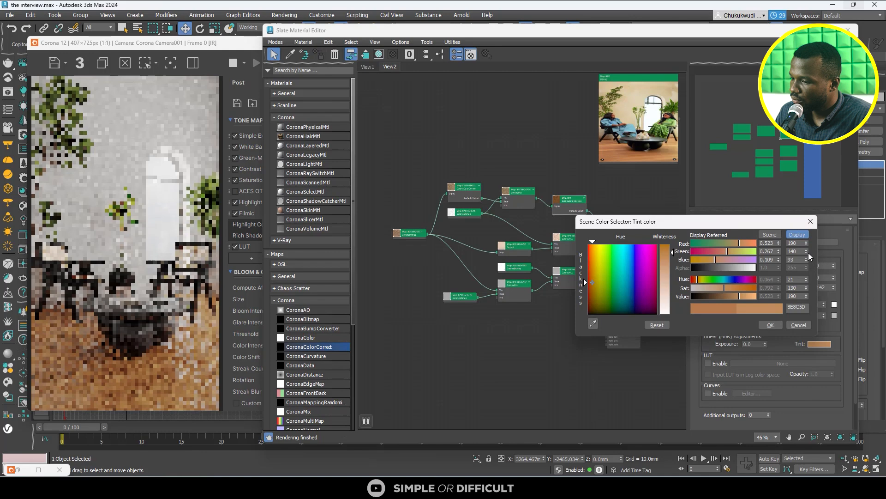
{"action": "left_click", "coordinate": [769, 325]}
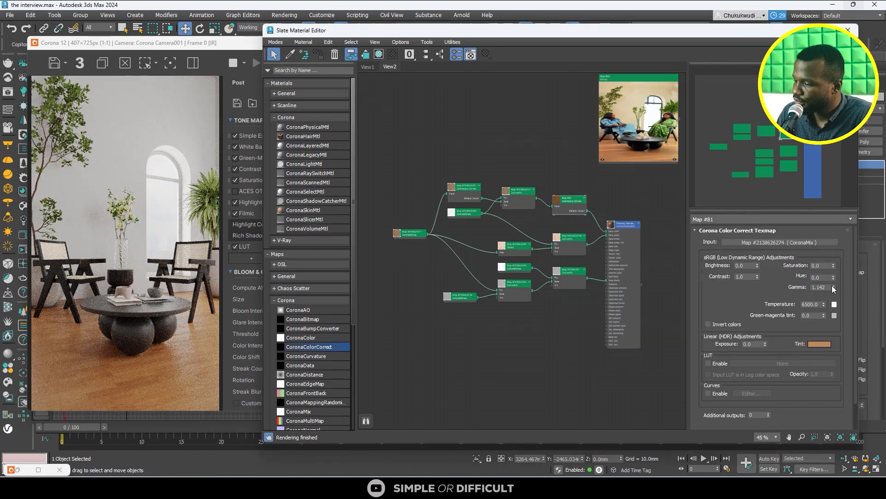
- Set the gamma of the flooring's color correction to 1.12 and compare the rendered floor with the reference photo
{"action": "left_click", "coordinate": [835, 289]}
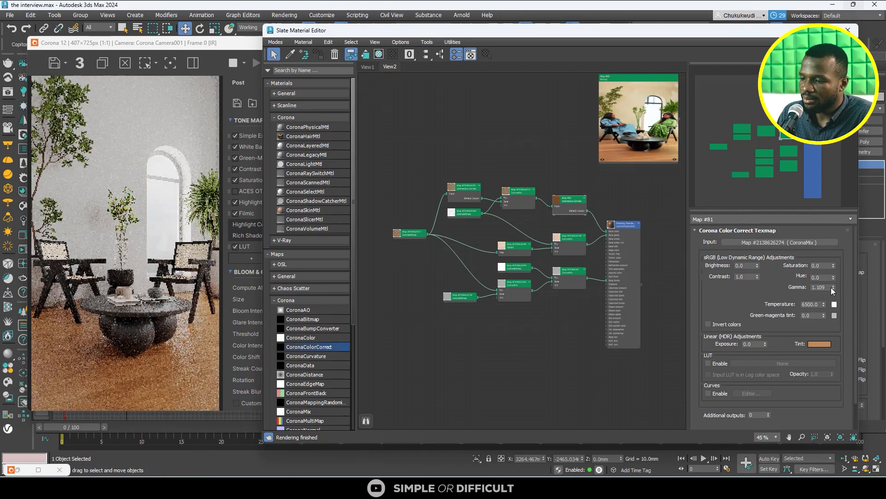
{"action": "left_click", "coordinate": [833, 286]}
{"action": "scroll", "coordinate": [117, 317], "scroll_direction": "down", "scroll_amount": 1}
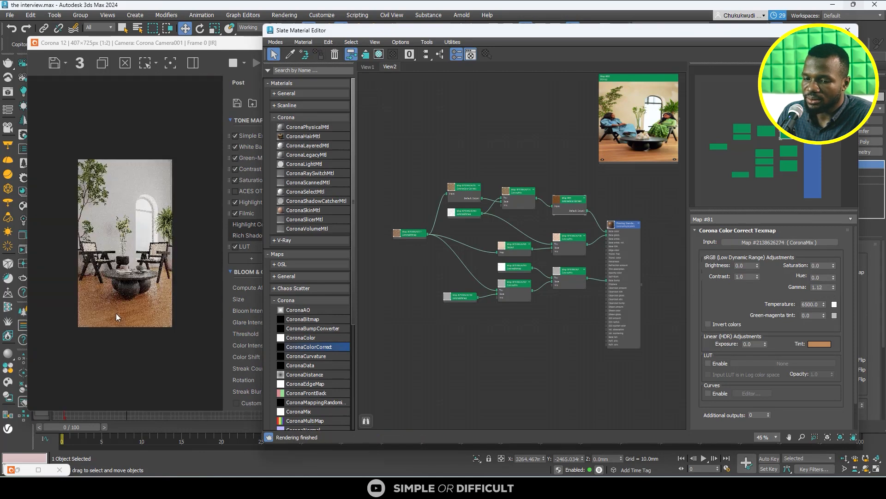
{"action": "scroll", "coordinate": [117, 317], "scroll_direction": "up", "scroll_amount": 1}
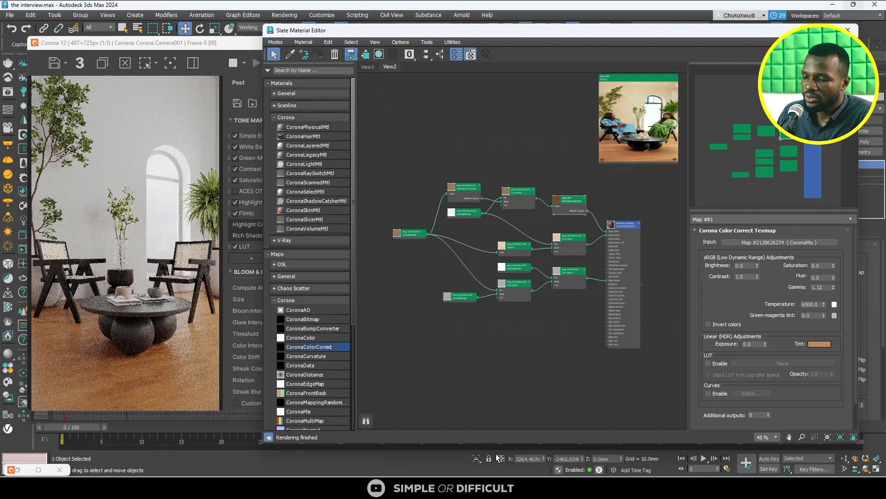
{"action": "left_click", "coordinate": [695, 487]}
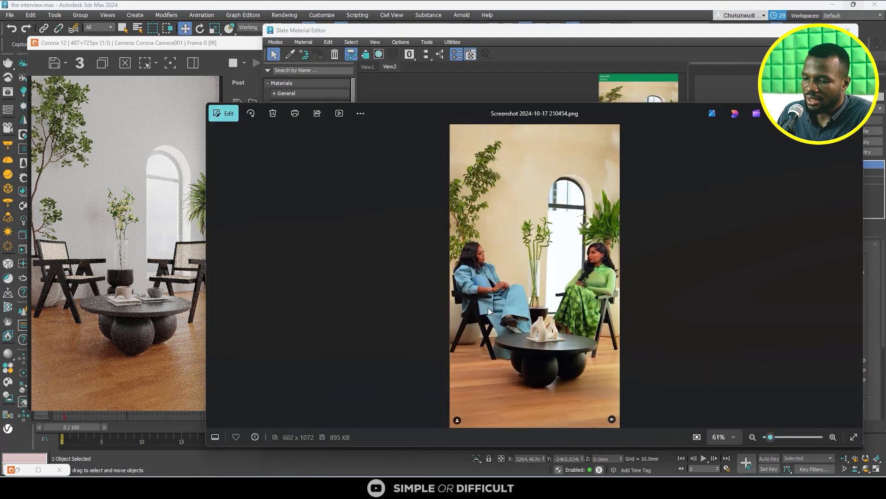
{"action": "scroll", "coordinate": [142, 347], "scroll_direction": "down", "scroll_amount": 1}
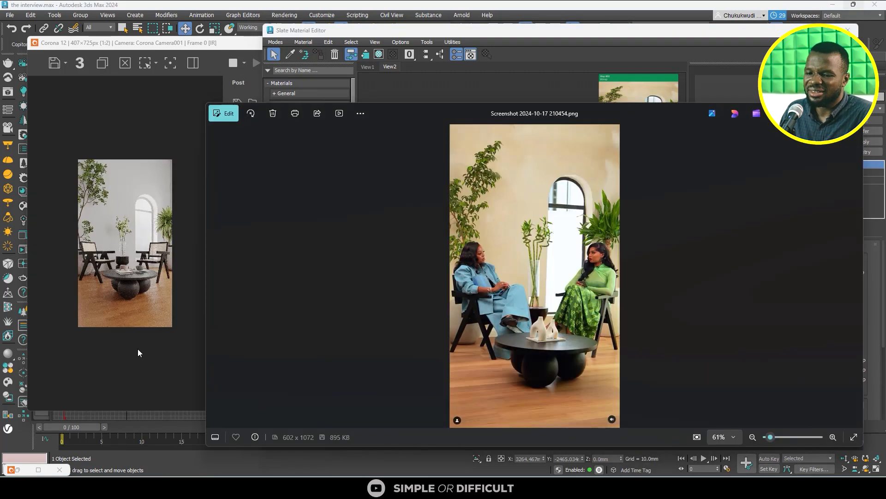
{"action": "scroll", "coordinate": [138, 348], "scroll_direction": "up", "scroll_amount": 1}
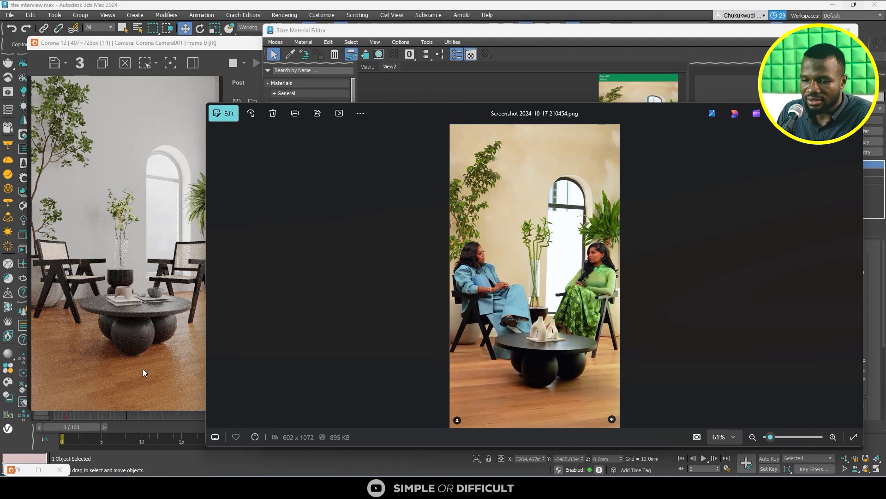
{"action": "scroll", "coordinate": [128, 336], "scroll_direction": "down", "scroll_amount": 1}
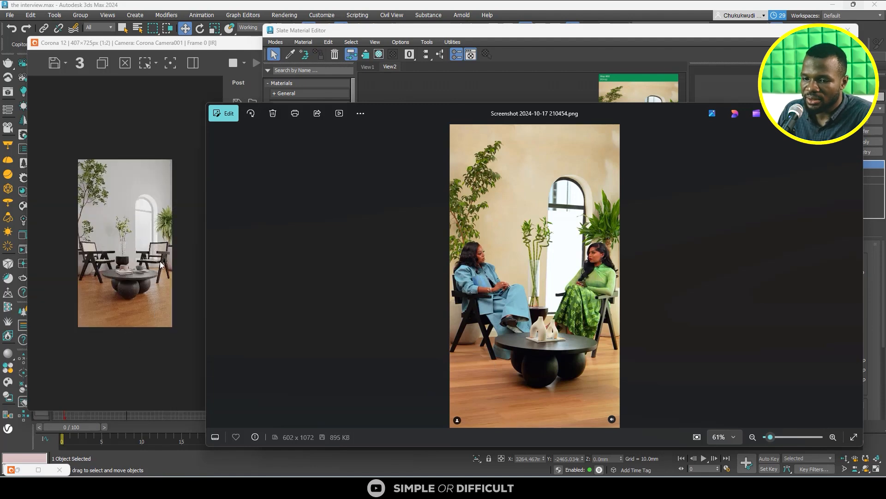
- Compare the rendered floor with the reference photo and examine the table closely in the render
{"action": "scroll", "coordinate": [158, 234], "scroll_direction": "up", "scroll_amount": 1}
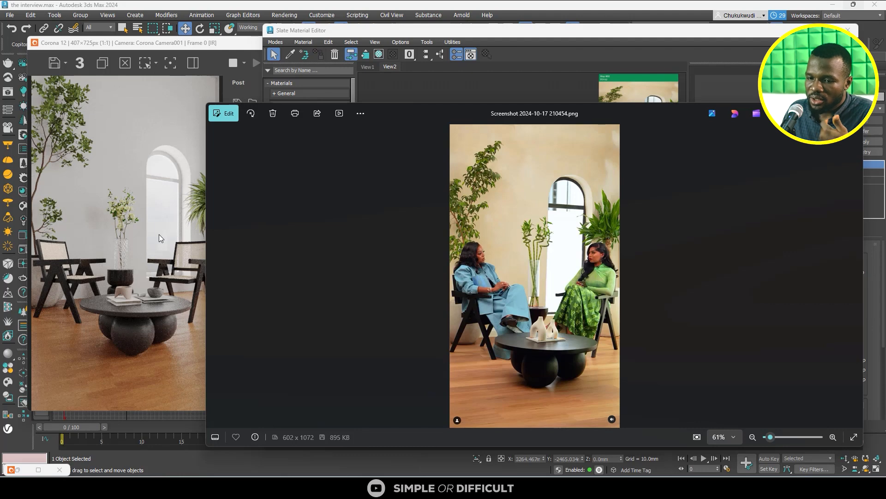
{"action": "left_click", "coordinate": [810, 113]}
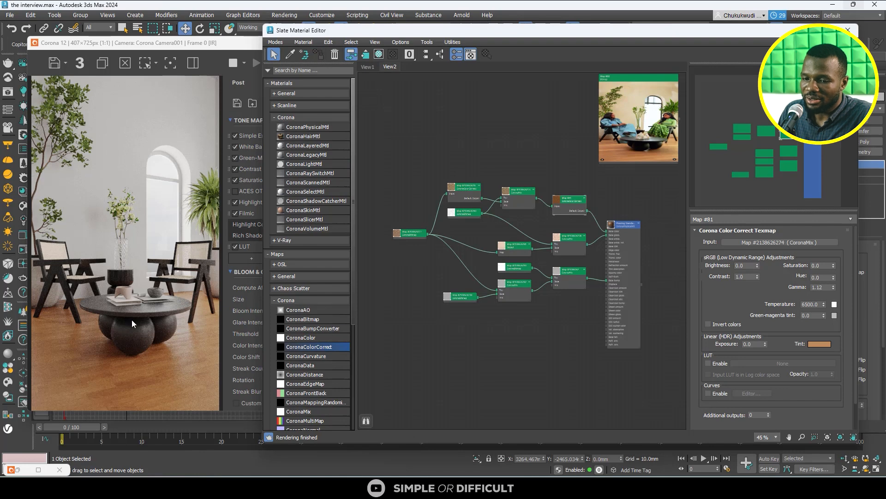
{"action": "scroll", "coordinate": [132, 319], "scroll_direction": "up", "scroll_amount": 2}
{"action": "scroll", "coordinate": [131, 288], "scroll_direction": "down", "scroll_amount": 1}
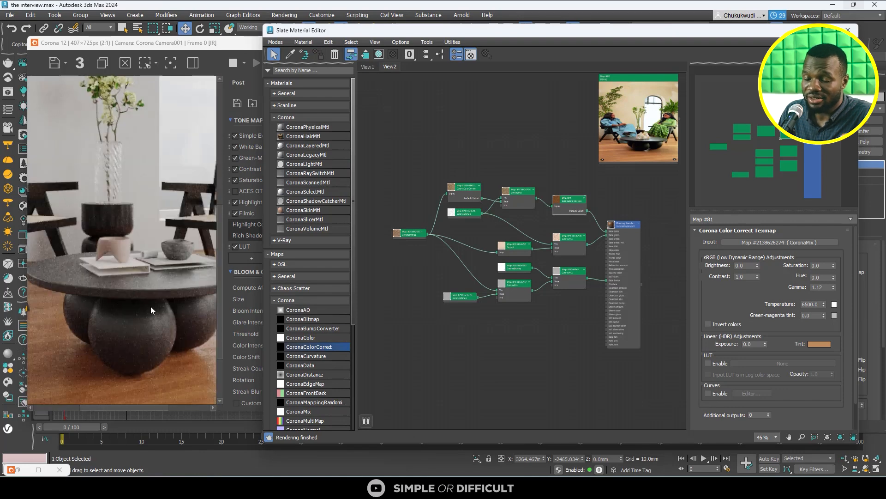
{"action": "scroll", "coordinate": [151, 306], "scroll_direction": "down", "scroll_amount": 1}
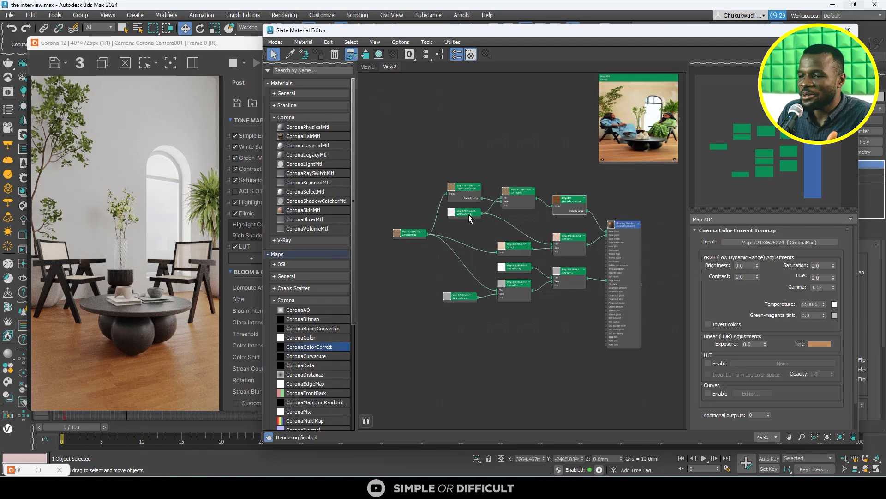
- Remove the UVW Map modifier from the round tabletop and stop the interactive render
{"action": "left_click", "coordinate": [806, 30]}
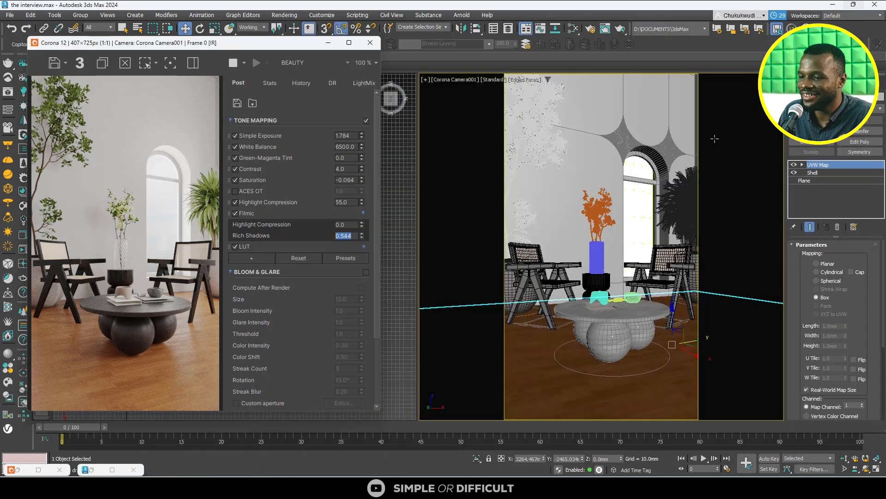
{"action": "left_click", "coordinate": [593, 316]}
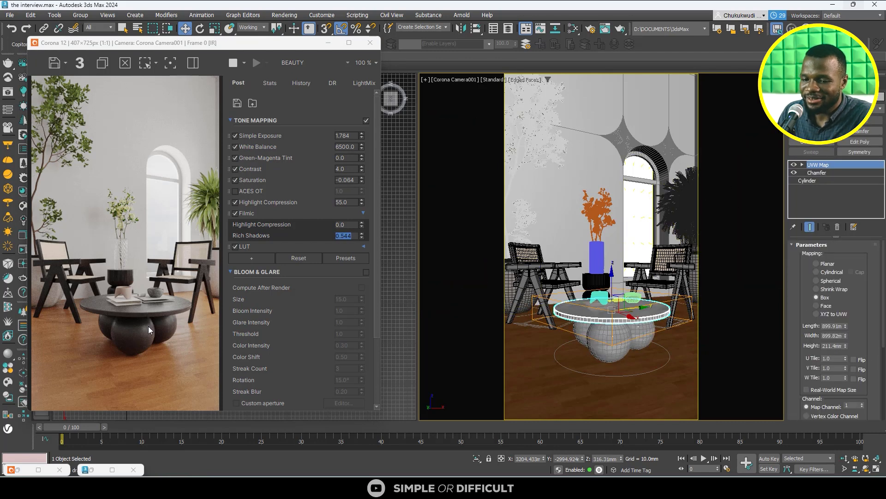
{"action": "left_click", "coordinate": [620, 332]}
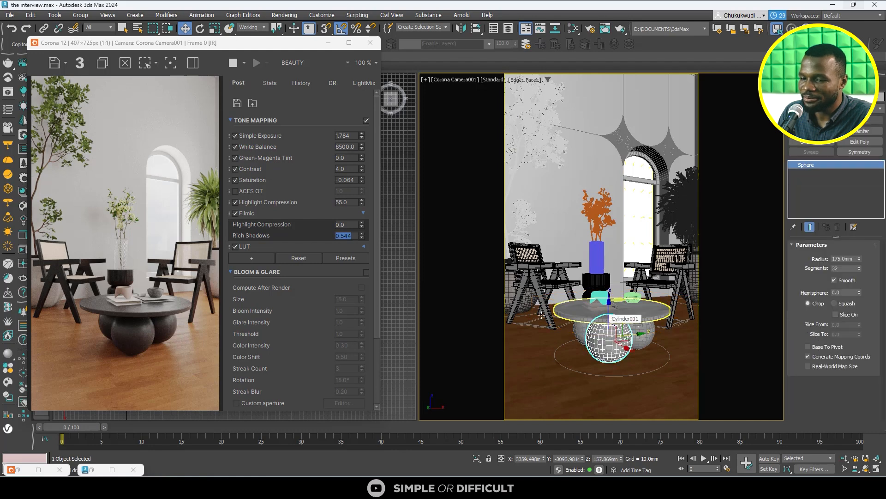
{"action": "left_click", "coordinate": [654, 318]}
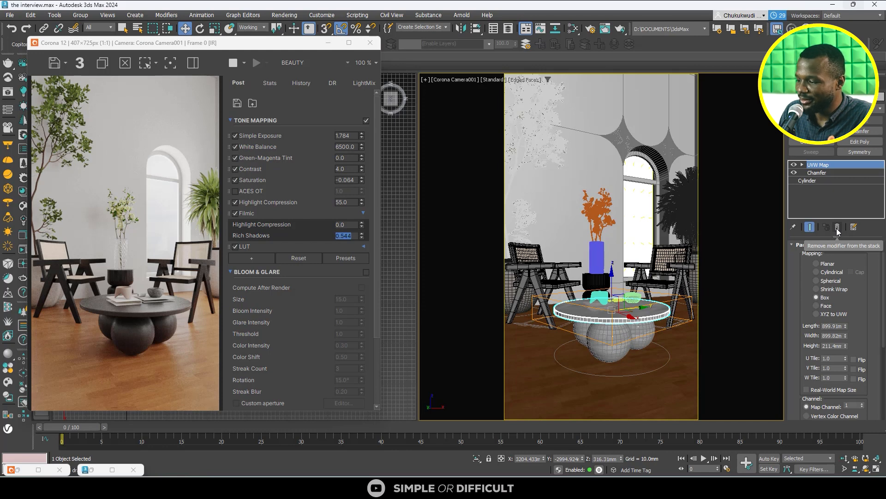
{"action": "left_click", "coordinate": [838, 227]}
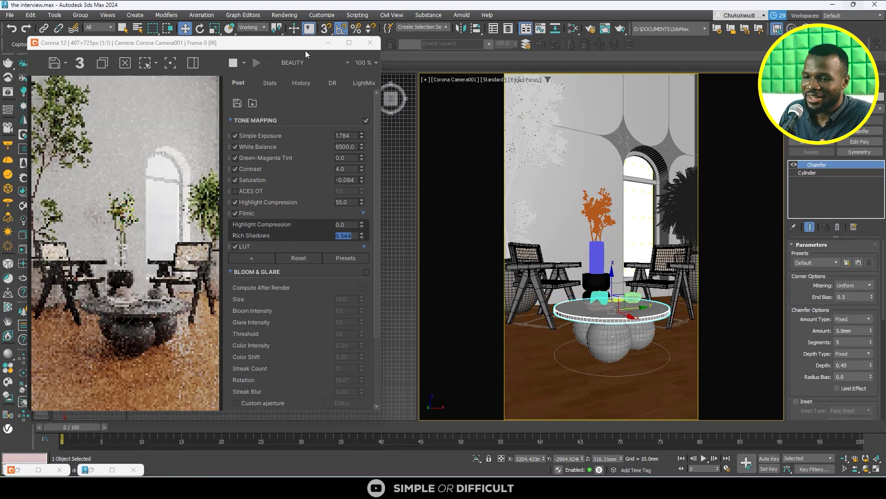
{"action": "left_click", "coordinate": [234, 63]}
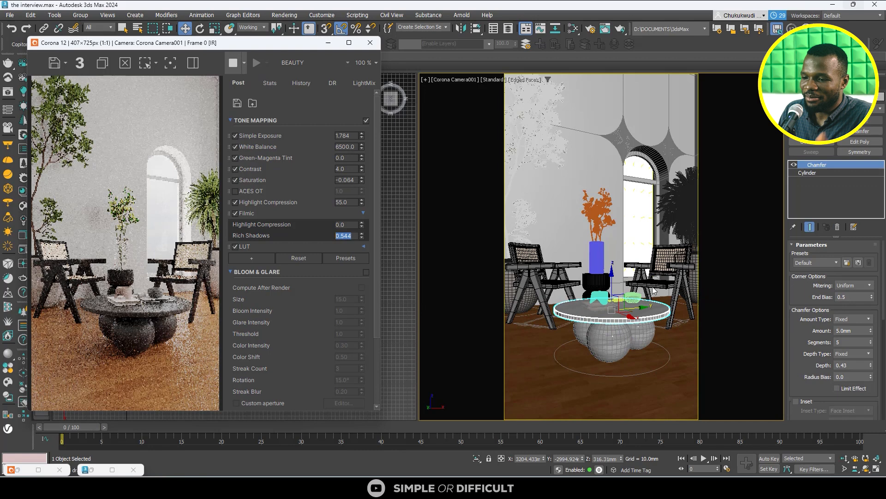
- Add a new CoronaLegacyMtl to empty space in the material graph, apart from the flooring nodes
{"action": "left_click", "coordinate": [574, 29]}
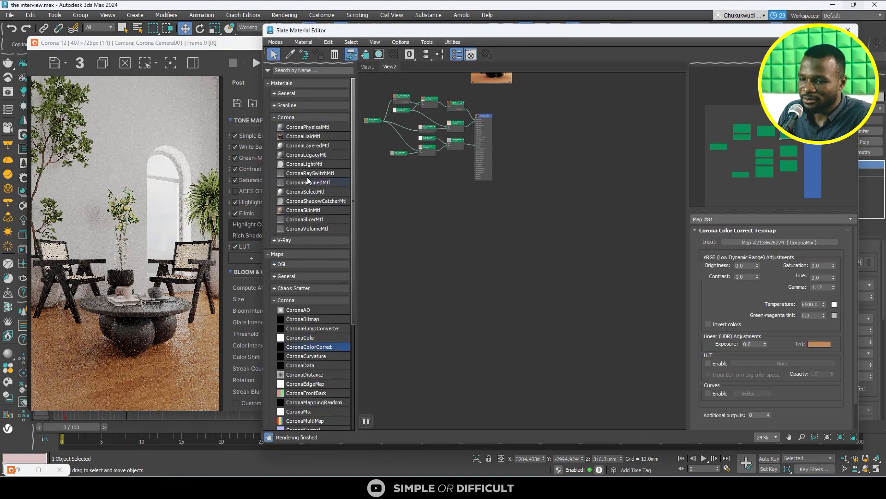
{"action": "left_click_drag", "start_coordinate": [308, 155], "coordinate": [559, 210]}
{"action": "scroll", "coordinate": [558, 210], "scroll_direction": "up", "scroll_amount": 5}
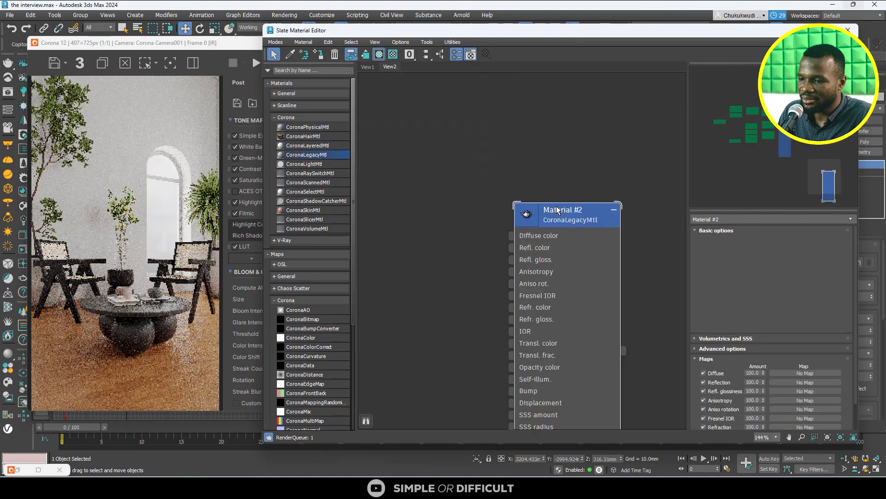
{"action": "scroll", "coordinate": [558, 210], "scroll_direction": "up", "scroll_amount": 1}
{"action": "middle_click_drag", "start_coordinate": [557, 210], "coordinate": [515, 140]}
{"action": "scroll", "coordinate": [515, 139], "scroll_direction": "down", "scroll_amount": 1}
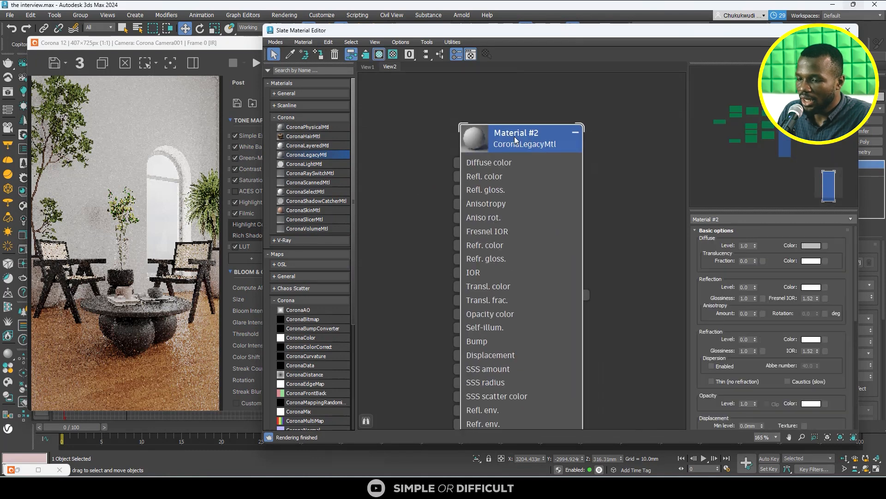
{"action": "scroll", "coordinate": [515, 139], "scroll_direction": "down", "scroll_amount": 1}
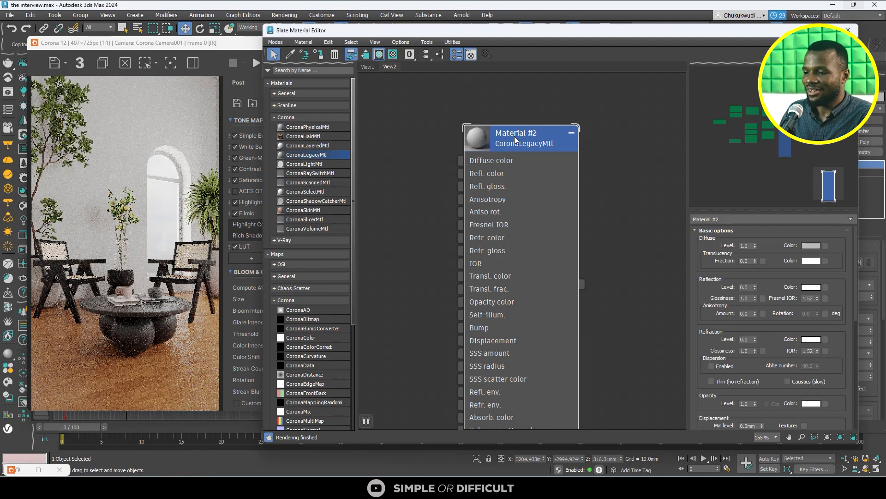
- Set the new material's reflection level to 1.0 and its diffuse color to a dark grey with display value 40
{"action": "left_click", "coordinate": [754, 286]}
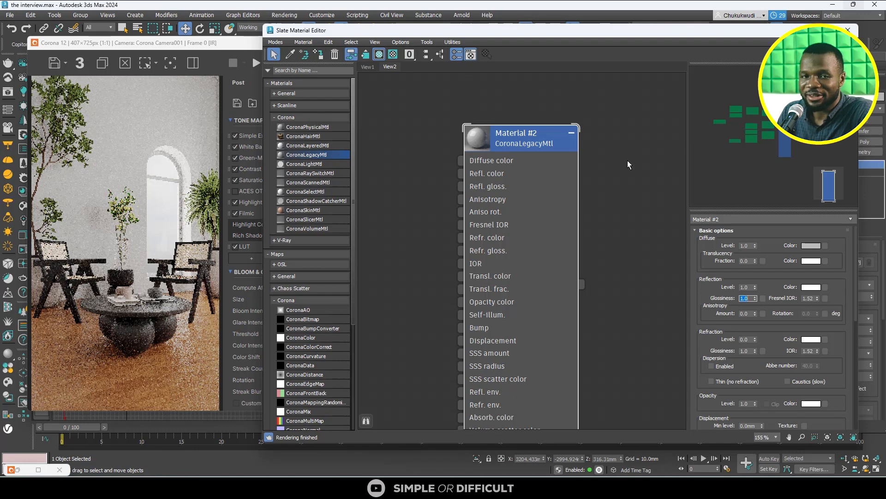
{"action": "left_click", "coordinate": [812, 247]}
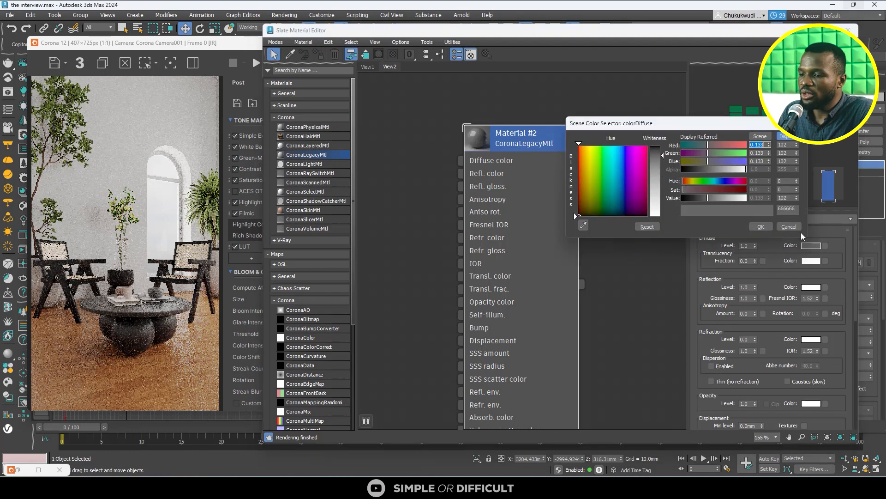
{"action": "left_click_drag", "start_coordinate": [706, 197], "coordinate": [697, 197]}
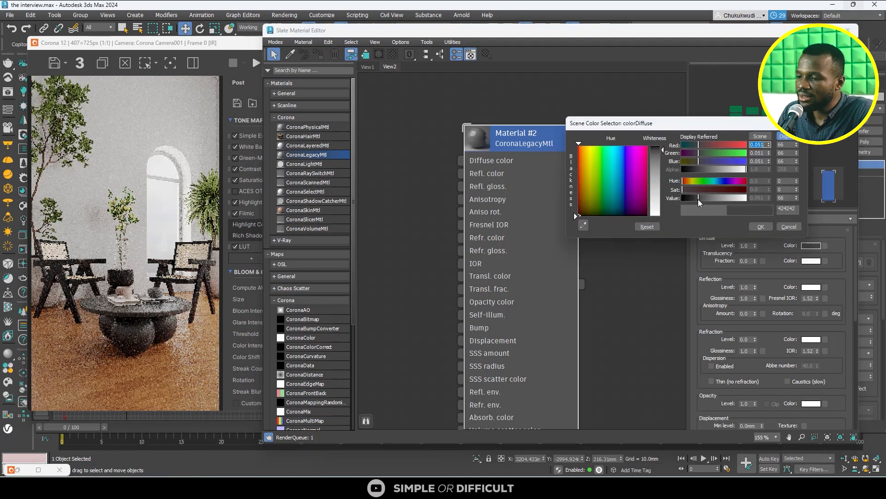
{"action": "double_click", "coordinate": [781, 199]}
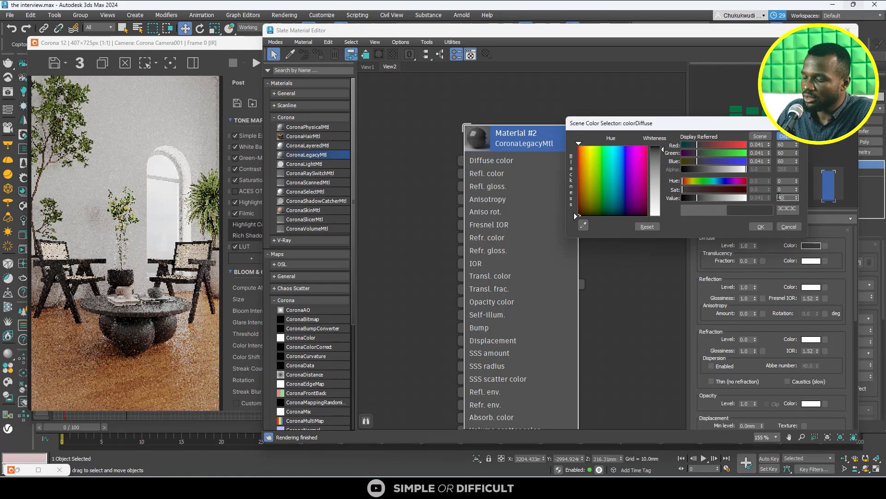
{"action": "double_click", "coordinate": [785, 161]}
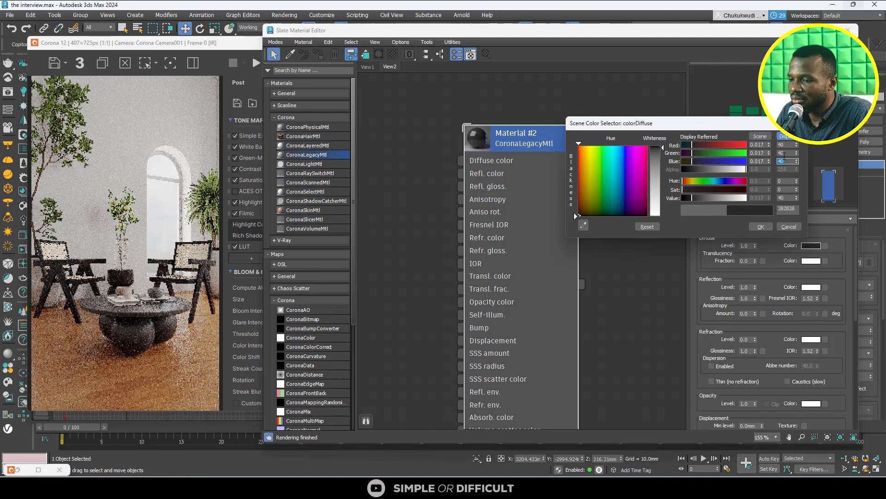
{"action": "left_click", "coordinate": [770, 227]}
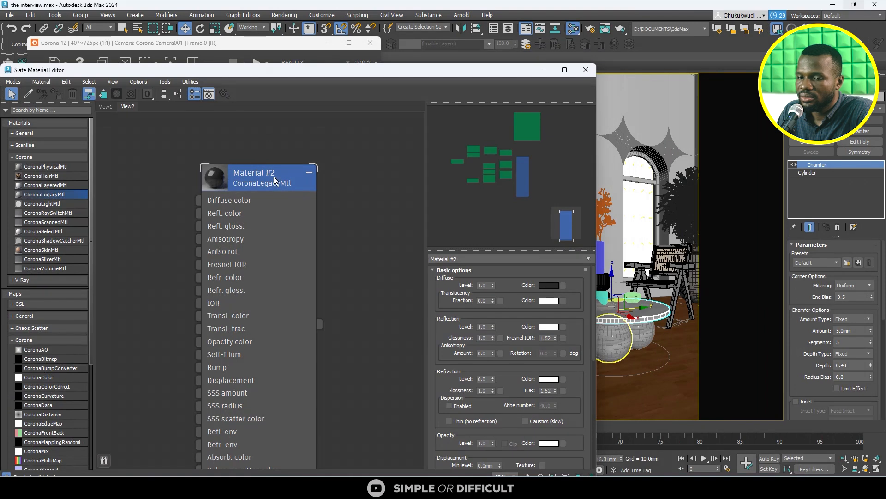
- Assign the dark grey material to the tabletop, replacing the same-named scene material, and rename it TABLE MATERIAL
{"action": "left_click", "coordinate": [274, 177]}
{"action": "left_click", "coordinate": [55, 95]}
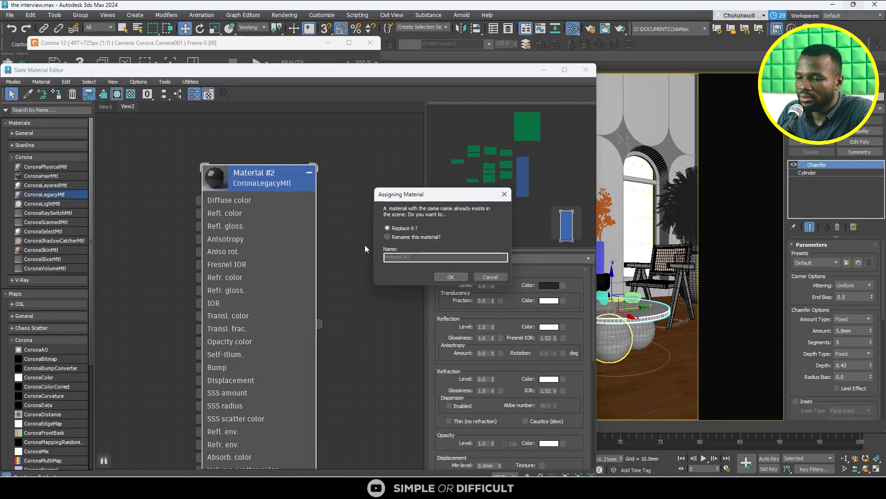
{"action": "key", "text": "Return"}
{"action": "double_click", "coordinate": [467, 262]}
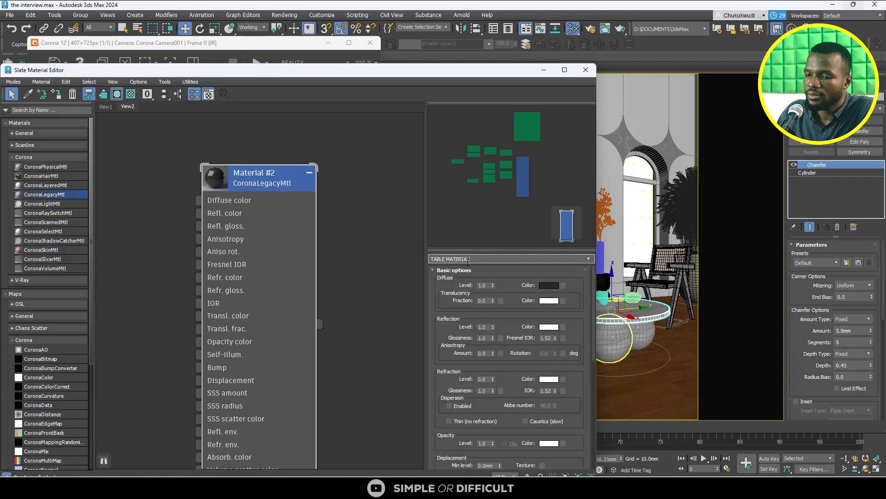
{"action": "key", "text": "Return"}
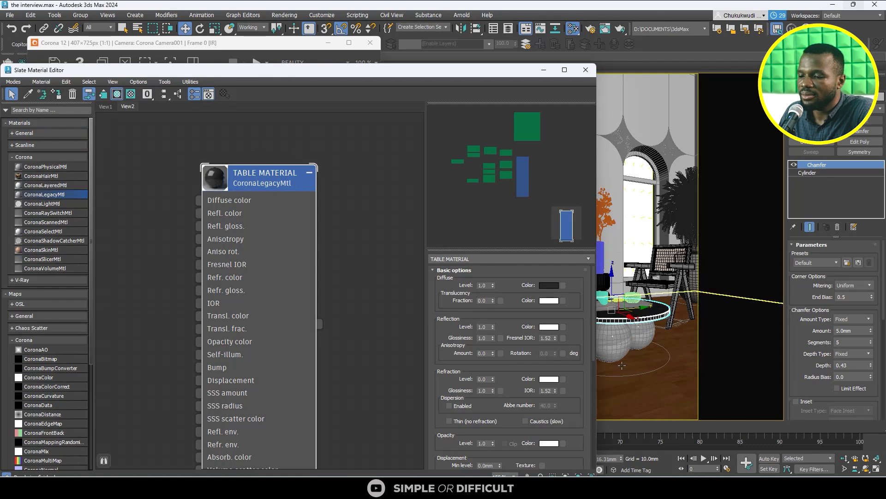
- Select the three spheres of the table base together and keep the material editor within view
{"action": "left_click", "coordinate": [636, 329]}
{"action": "left_click", "coordinate": [637, 330], "text": "ctrl"}
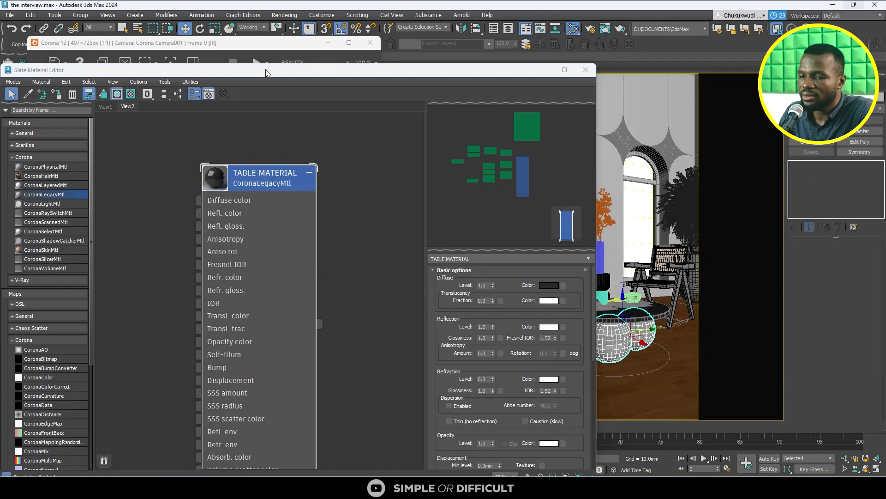
{"action": "left_click_drag", "start_coordinate": [370, 73], "coordinate": [305, 58]}
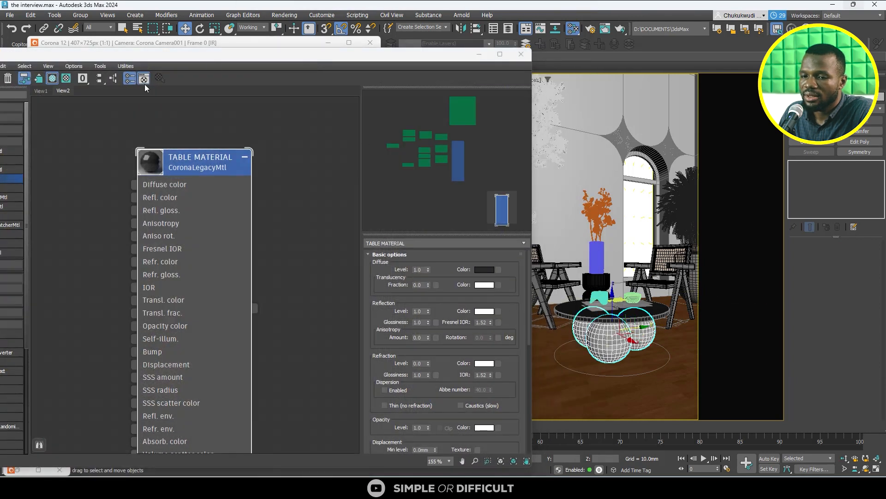
{"action": "left_click_drag", "start_coordinate": [217, 57], "coordinate": [291, 64]}
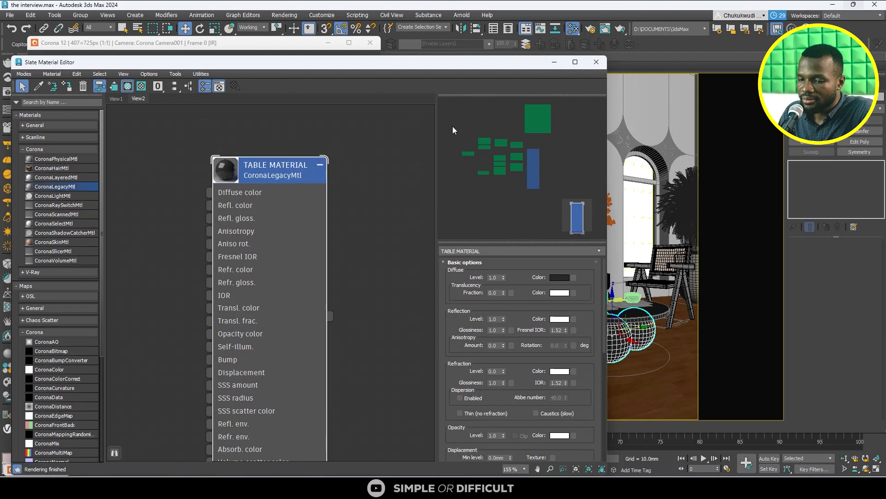
- Bring the Tilly_Porada_r image from the tutotialss assets folder into the material graph as a bitmap
{"action": "scroll", "coordinate": [375, 157], "scroll_direction": "down", "scroll_amount": 2}
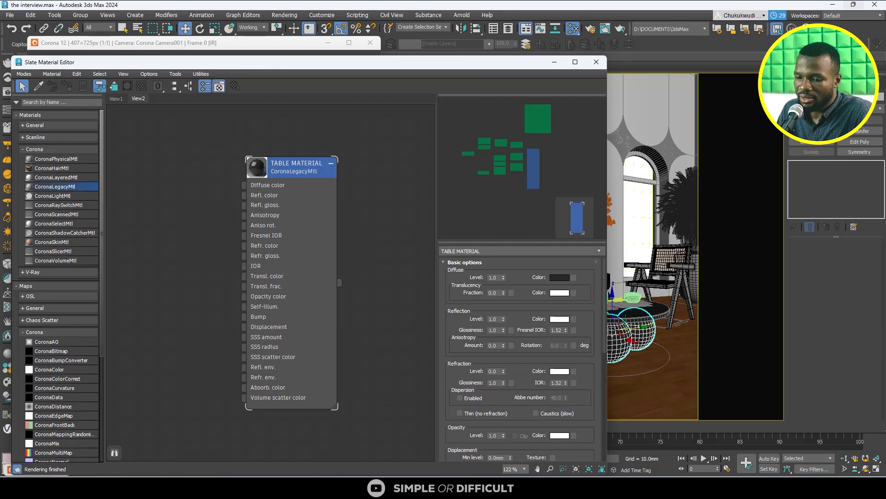
{"action": "mouse_move", "coordinate": [269, 485]}
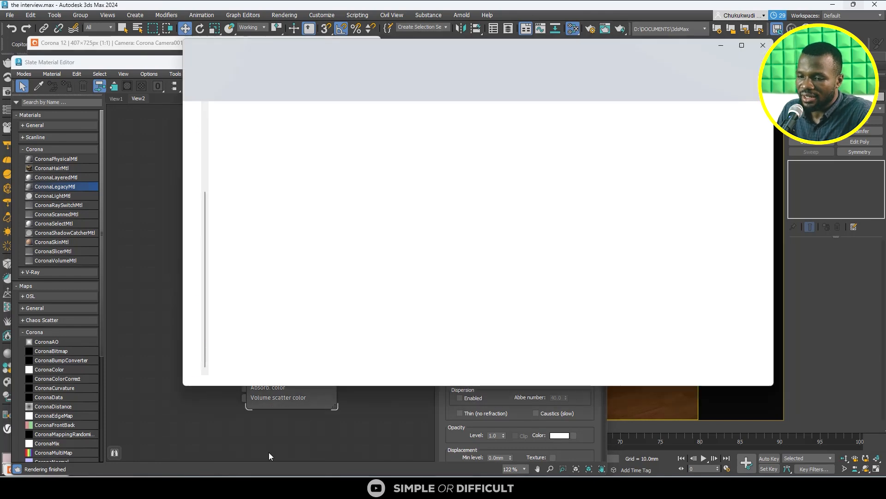
{"action": "left_click", "coordinate": [268, 441]}
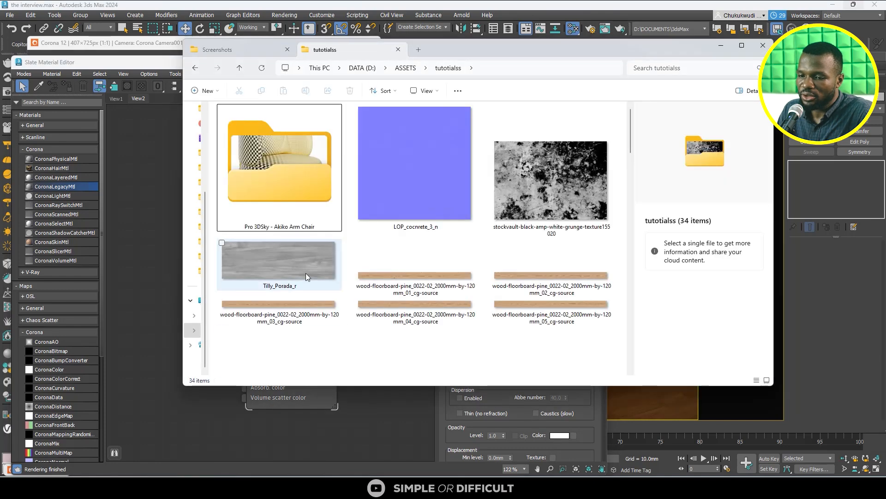
{"action": "left_click", "coordinate": [318, 262]}
{"action": "left_click_drag", "start_coordinate": [475, 53], "coordinate": [553, 55]}
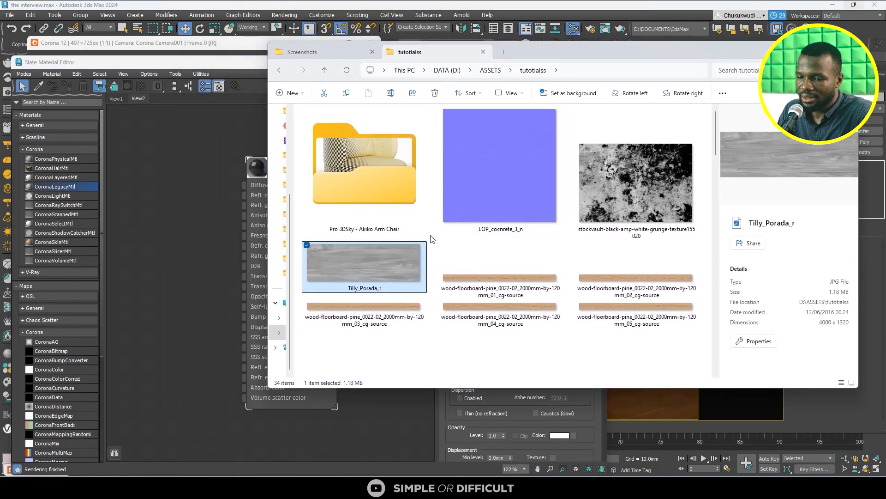
{"action": "left_click_drag", "start_coordinate": [398, 271], "coordinate": [201, 216]}
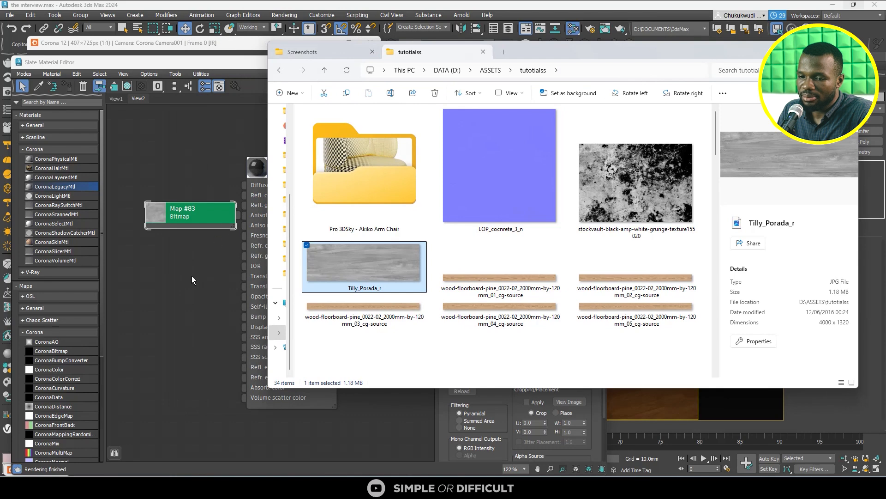
{"action": "left_click", "coordinate": [192, 275]}
- Arrange the bitmap beside TABLE MATERIAL and connect it to the material's reflection glossiness input
{"action": "left_click", "coordinate": [209, 223]}
{"action": "scroll", "coordinate": [214, 227], "scroll_direction": "up", "scroll_amount": 1}
{"action": "middle_click_drag", "start_coordinate": [223, 235], "coordinate": [354, 217]}
{"action": "left_click_drag", "start_coordinate": [335, 194], "coordinate": [256, 232]}
{"action": "scroll", "coordinate": [290, 288], "scroll_direction": "down", "scroll_amount": 1}
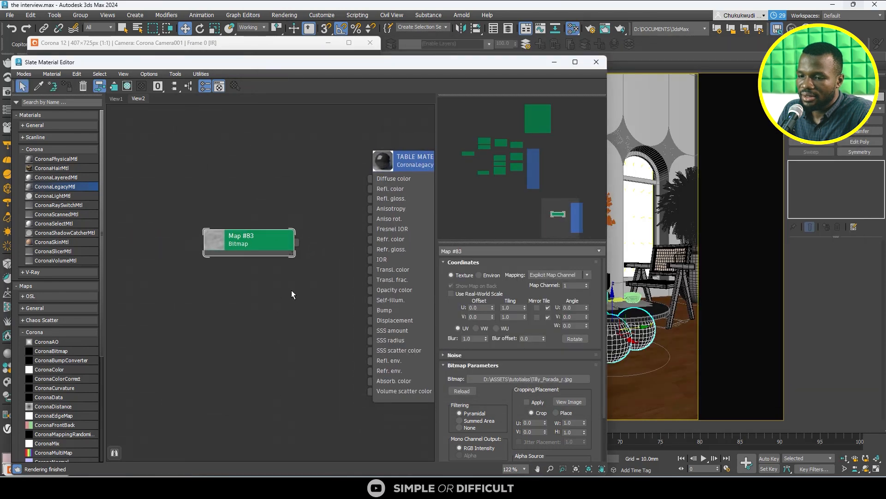
{"action": "middle_click_drag", "start_coordinate": [295, 283], "coordinate": [220, 271]}
{"action": "scroll", "coordinate": [236, 243], "scroll_direction": "up", "scroll_amount": 1}
{"action": "left_click_drag", "start_coordinate": [218, 236], "coordinate": [309, 185]}
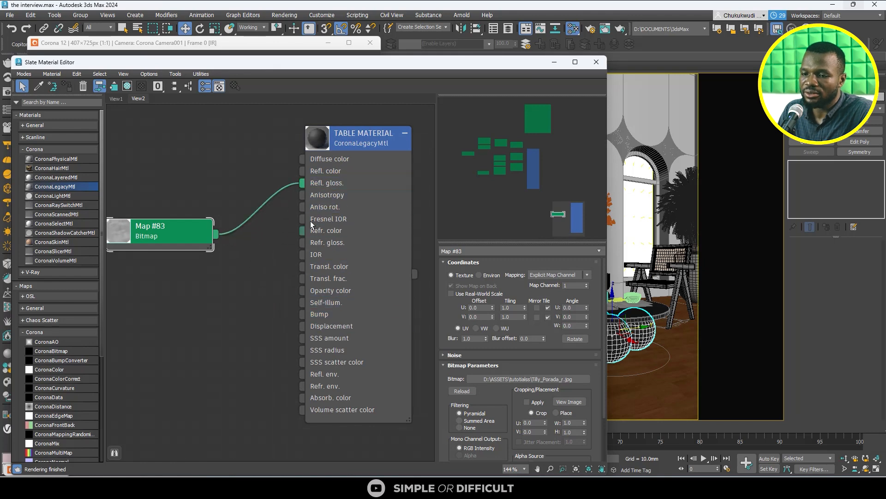
- Set the reflection glossiness map amount of TABLE MATERIAL to 60
{"action": "scroll", "coordinate": [316, 138], "scroll_direction": "up", "scroll_amount": 1}
{"action": "double_click", "coordinate": [316, 139]}
{"action": "scroll", "coordinate": [381, 203], "scroll_direction": "up", "scroll_amount": 2}
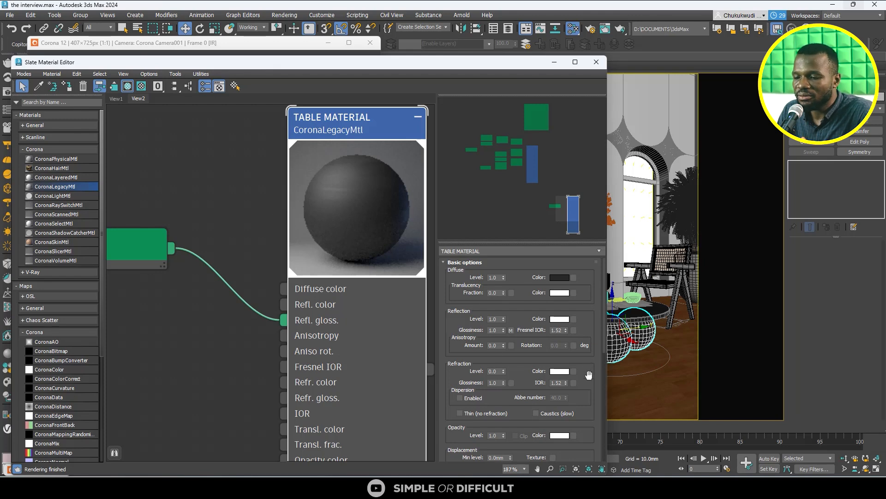
{"action": "scroll", "coordinate": [589, 375], "scroll_direction": "down", "scroll_amount": 5}
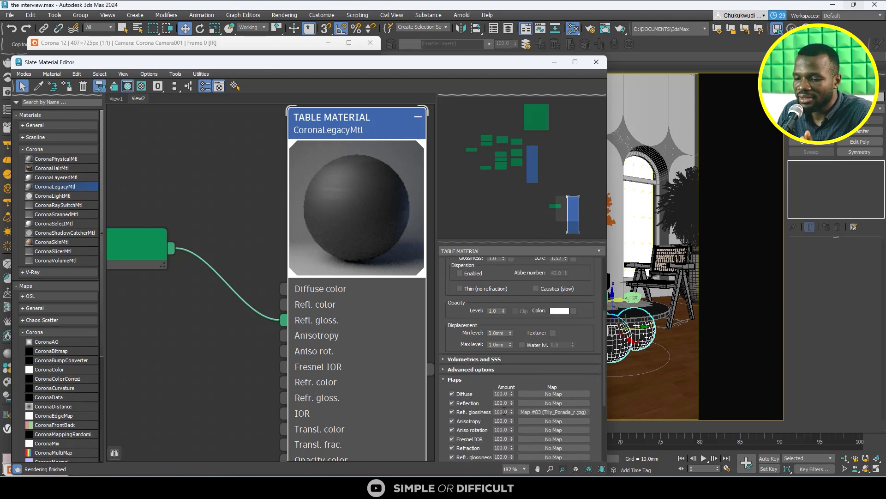
{"action": "double_click", "coordinate": [505, 411]}
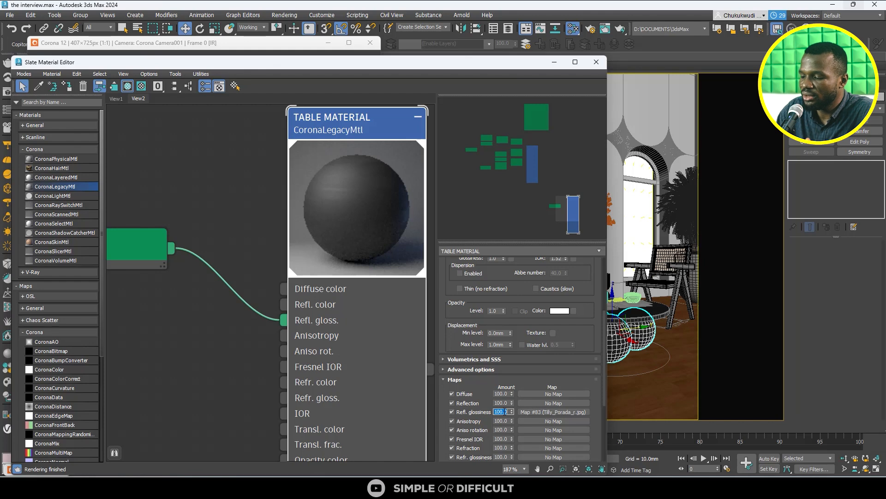
{"action": "type", "text": "60"}
{"action": "key", "text": "Return"}
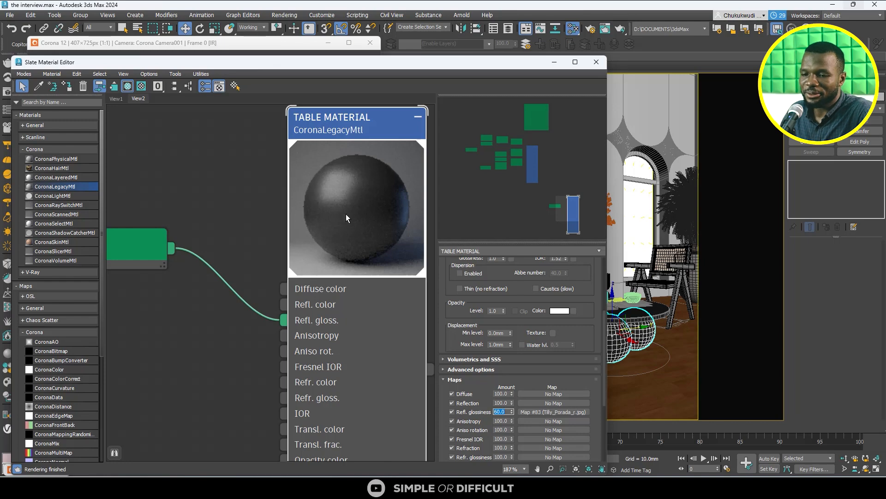
- Enlarge the interactive render and examine the reflections on the dark tabletop and its sphere base up close
{"action": "scroll", "coordinate": [348, 240], "scroll_direction": "down", "scroll_amount": 6}
{"action": "left_click_drag", "start_coordinate": [426, 66], "coordinate": [447, 293]}
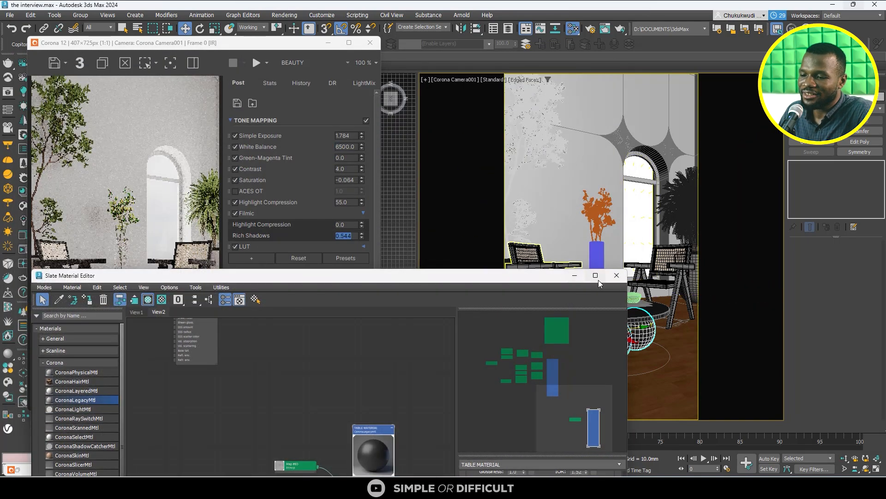
{"action": "left_click", "coordinate": [348, 42]}
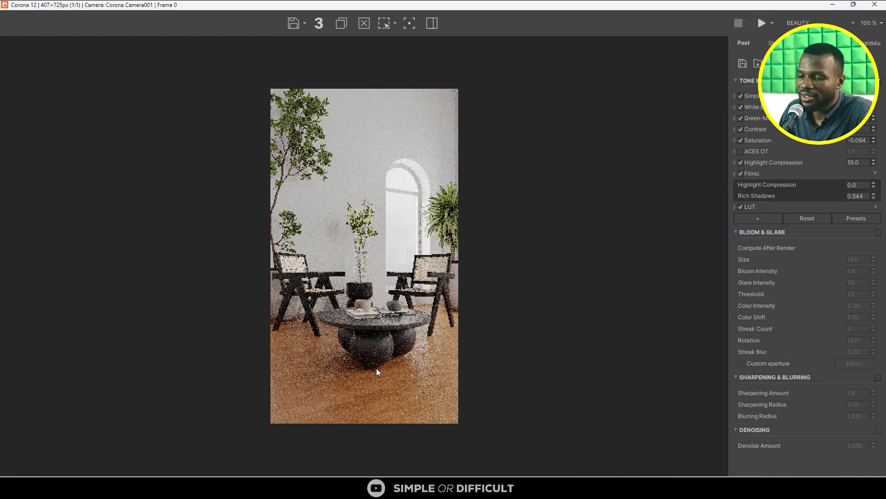
{"action": "scroll", "coordinate": [376, 368], "scroll_direction": "up", "scroll_amount": 1}
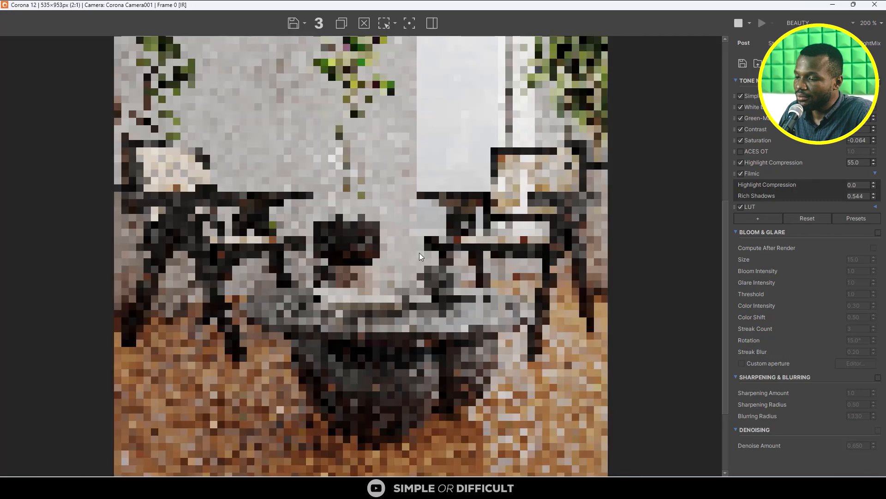
{"action": "scroll", "coordinate": [391, 388], "scroll_direction": "up", "scroll_amount": 3}
{"action": "scroll", "coordinate": [390, 391], "scroll_direction": "down", "scroll_amount": 3}
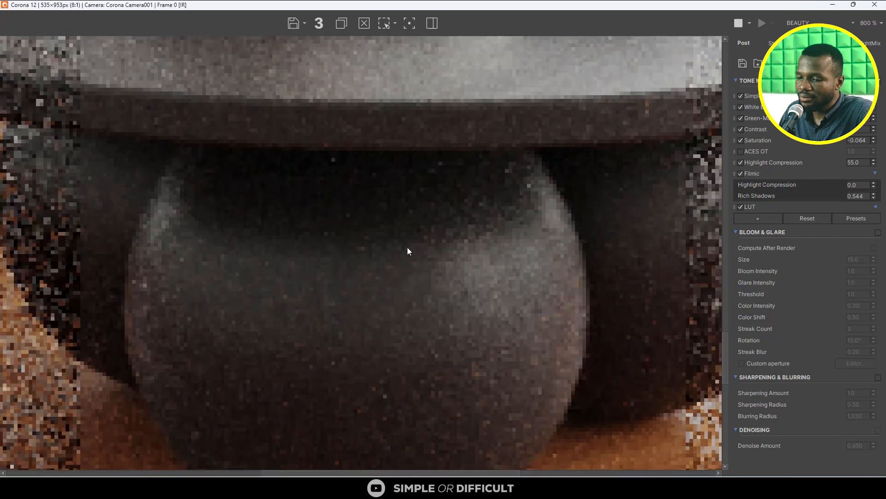
{"action": "scroll", "coordinate": [380, 218], "scroll_direction": "up", "scroll_amount": 4}
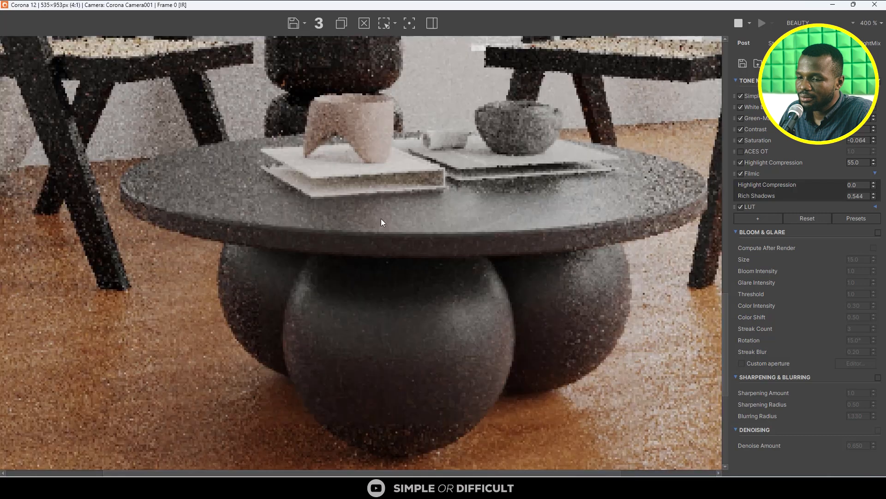
{"action": "scroll", "coordinate": [390, 228], "scroll_direction": "down", "scroll_amount": 2}
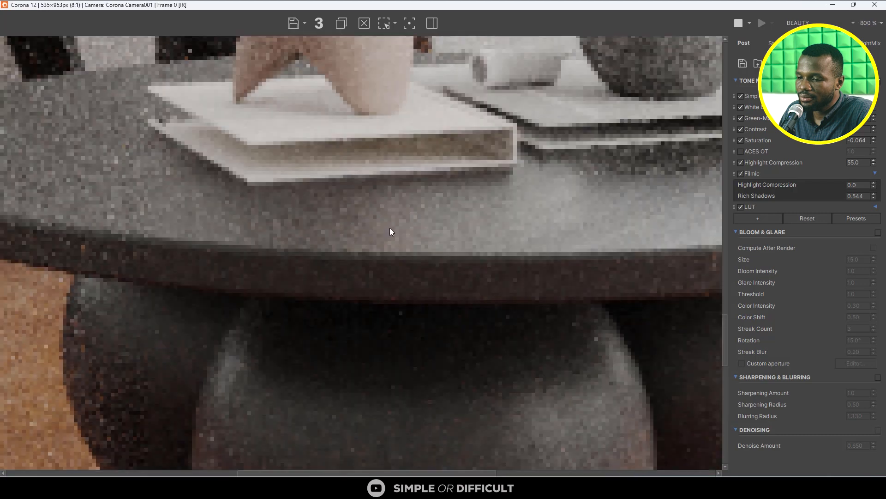
{"action": "scroll", "coordinate": [390, 228], "scroll_direction": "down", "scroll_amount": 1}
{"action": "scroll", "coordinate": [524, 201], "scroll_direction": "up", "scroll_amount": 1}
{"action": "scroll", "coordinate": [524, 200], "scroll_direction": "down", "scroll_amount": 1}
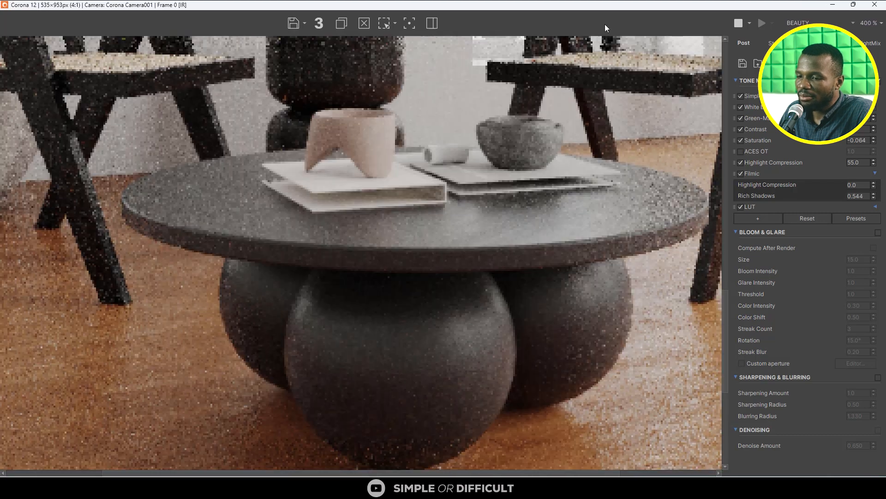
- Bring the material graph back into view and connect the Tilly_Porada_r bitmap to the diffuse color of TABLE MATERIAL as well
{"action": "left_click_drag", "start_coordinate": [610, 6], "coordinate": [572, 92]}
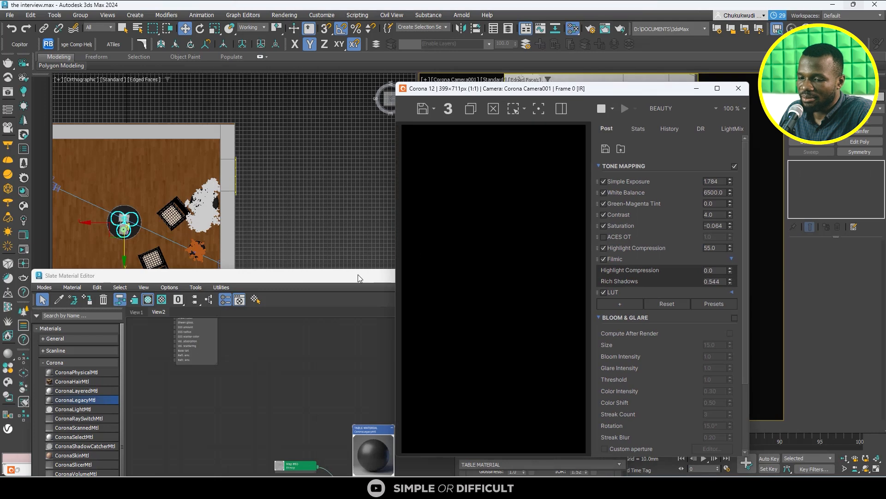
{"action": "left_click_drag", "start_coordinate": [358, 274], "coordinate": [299, 206]}
{"action": "left_click_drag", "start_coordinate": [314, 170], "coordinate": [313, 140]}
{"action": "scroll", "coordinate": [535, 433], "scroll_direction": "down", "scroll_amount": 2}
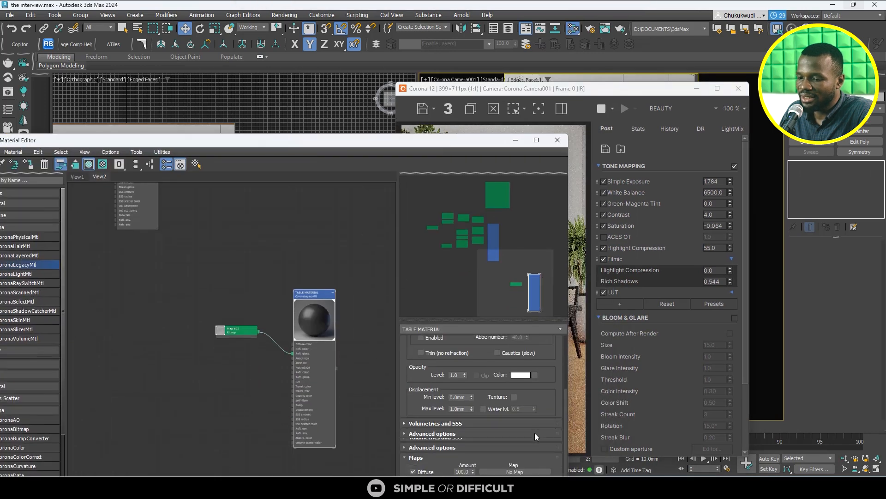
{"action": "scroll", "coordinate": [271, 337], "scroll_direction": "up", "scroll_amount": 2}
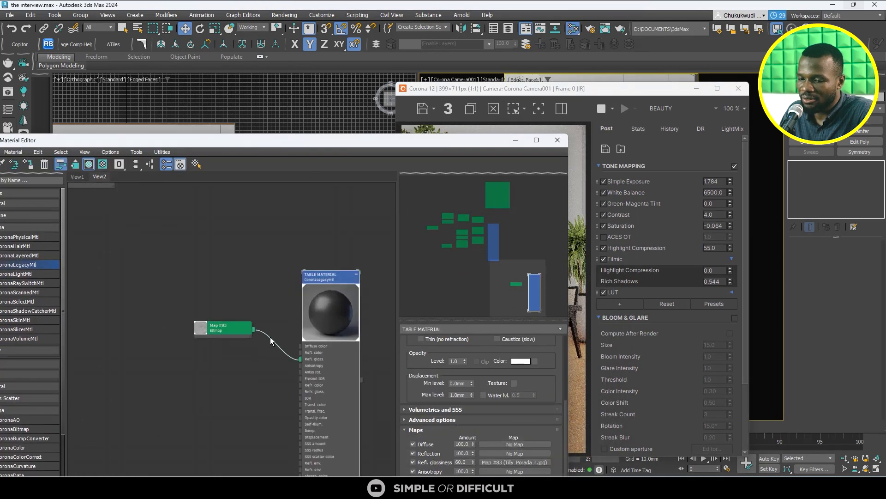
{"action": "left_click_drag", "start_coordinate": [249, 329], "coordinate": [300, 346]}
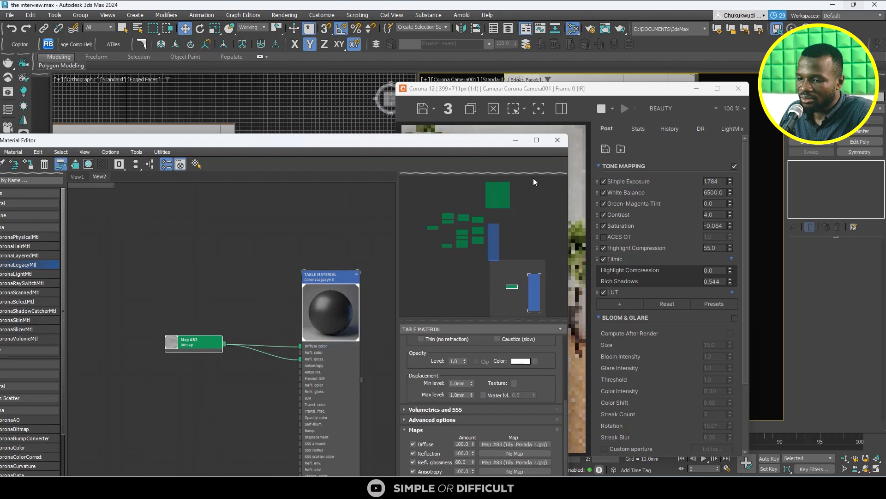
- Examine in the enlarged render how the texture's veining runs across the tabletop and the spheres
{"action": "left_click", "coordinate": [594, 93]}
{"action": "scroll", "coordinate": [538, 378], "scroll_direction": "up", "scroll_amount": 2}
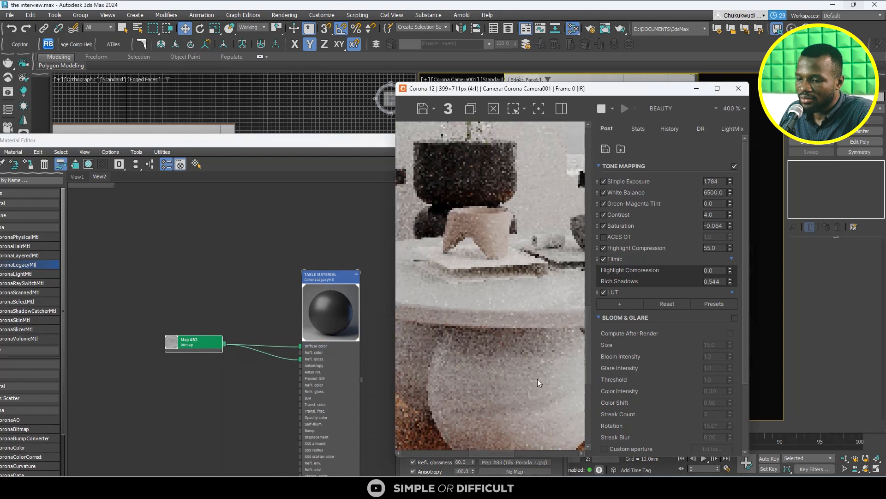
{"action": "left_click_drag", "start_coordinate": [538, 379], "coordinate": [456, 275]}
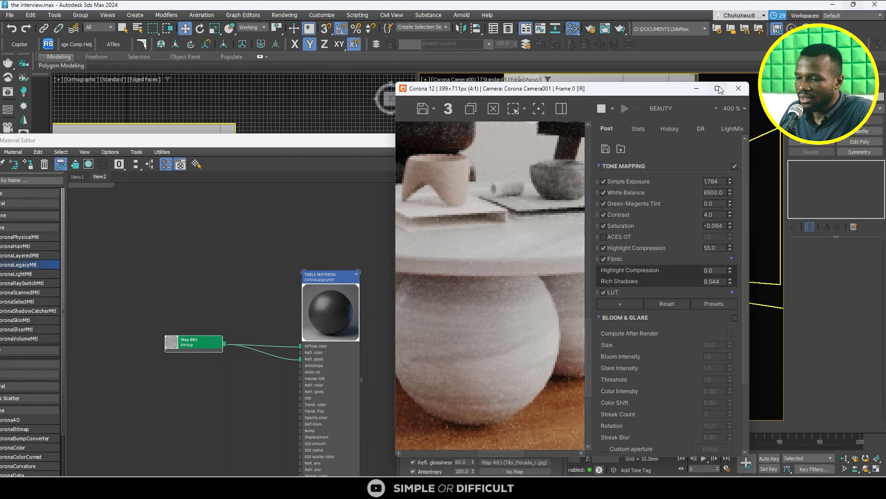
{"action": "left_click", "coordinate": [718, 89]}
{"action": "scroll", "coordinate": [392, 288], "scroll_direction": "up", "scroll_amount": 3}
{"action": "left_click_drag", "start_coordinate": [391, 362], "coordinate": [391, 167]}
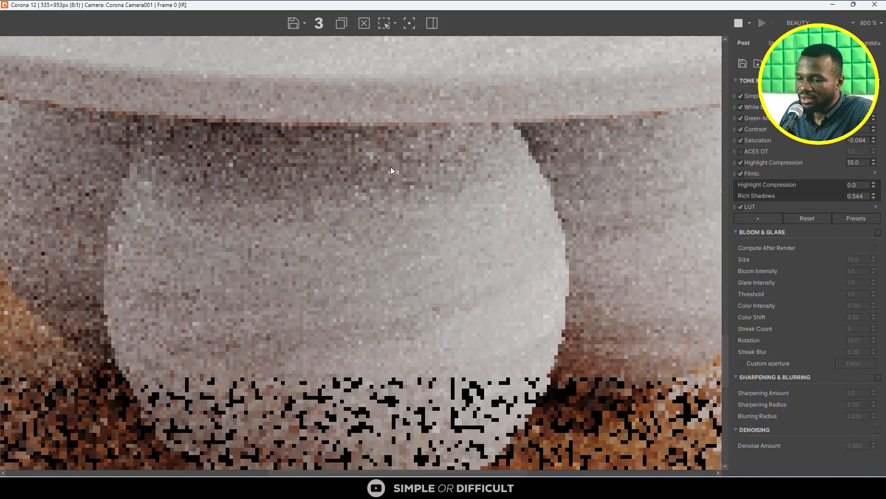
{"action": "scroll", "coordinate": [448, 178], "scroll_direction": "down", "scroll_amount": 2}
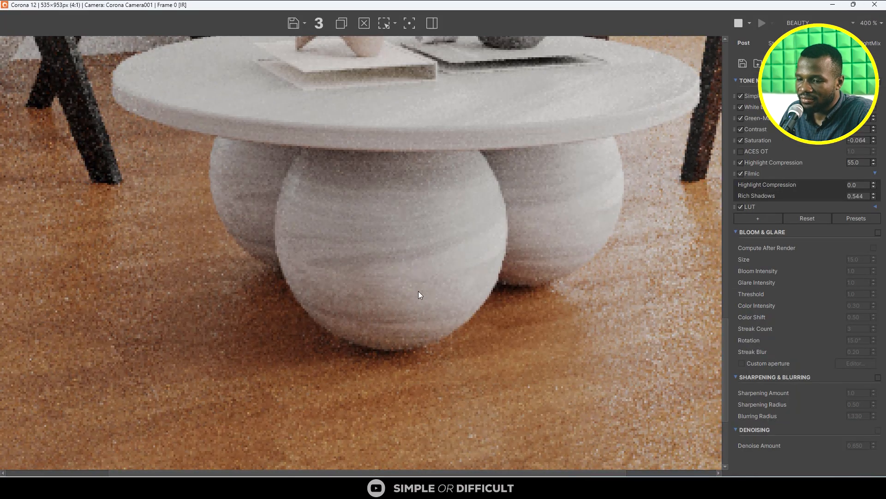
{"action": "scroll", "coordinate": [418, 297], "scroll_direction": "down", "scroll_amount": 4}
{"action": "scroll", "coordinate": [461, 217], "scroll_direction": "up", "scroll_amount": 6}
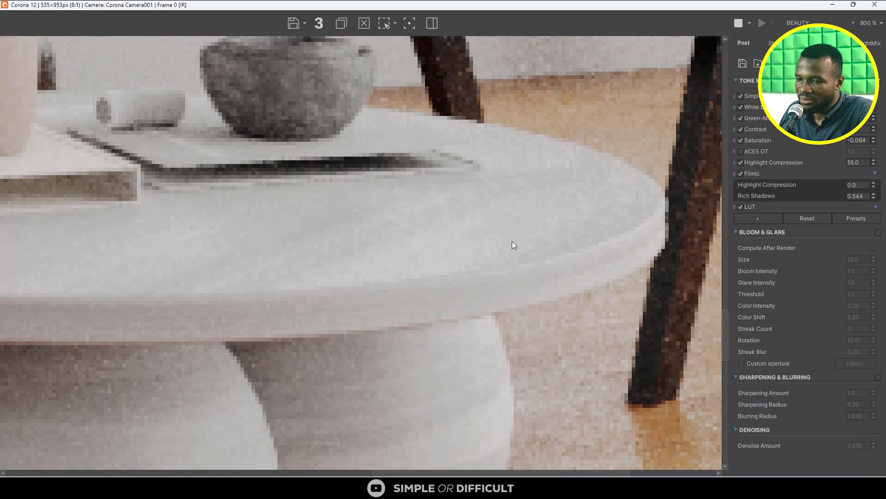
{"action": "scroll", "coordinate": [512, 242], "scroll_direction": "down", "scroll_amount": 4}
{"action": "scroll", "coordinate": [382, 244], "scroll_direction": "up", "scroll_amount": 4}
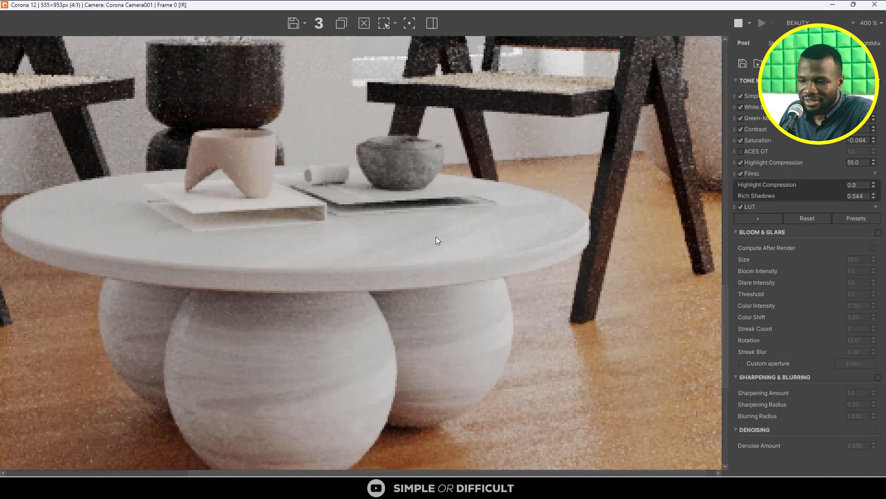
{"action": "scroll", "coordinate": [398, 303], "scroll_direction": "down", "scroll_amount": 2}
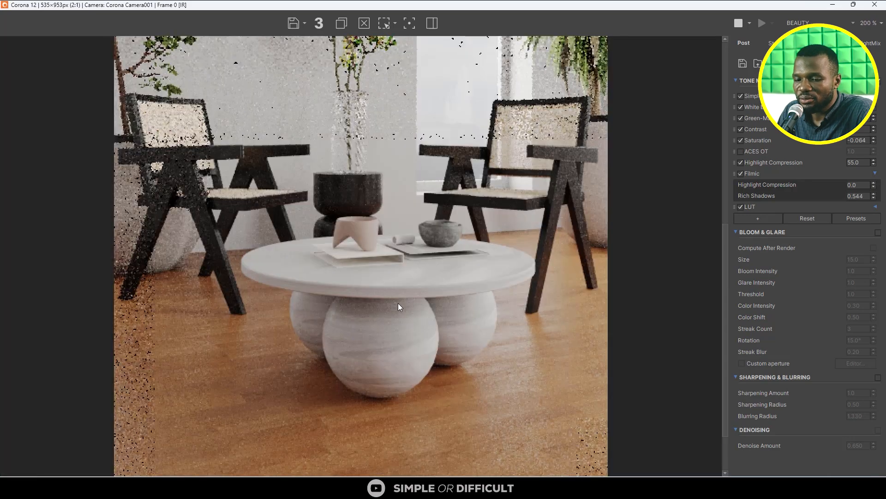
{"action": "scroll", "coordinate": [395, 355], "scroll_direction": "up", "scroll_amount": 1}
{"action": "scroll", "coordinate": [394, 356], "scroll_direction": "down", "scroll_amount": 1}
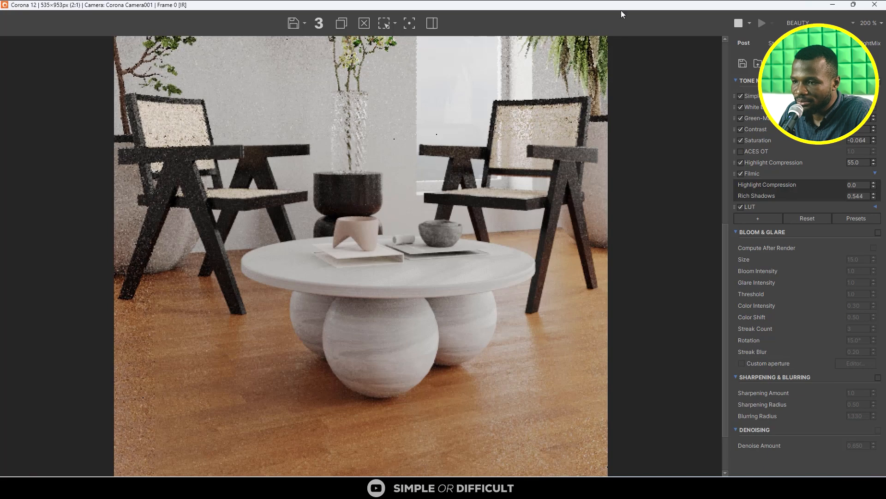
- Select the round tabletop and add a UVW Map modifier to it
{"action": "left_click_drag", "start_coordinate": [620, 8], "coordinate": [335, 65]}
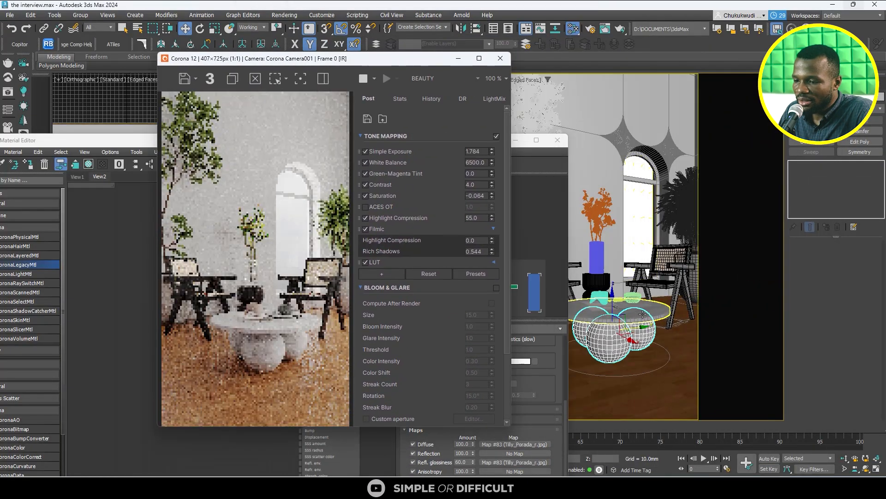
{"action": "left_click", "coordinate": [638, 311]}
{"action": "left_click", "coordinate": [821, 143]}
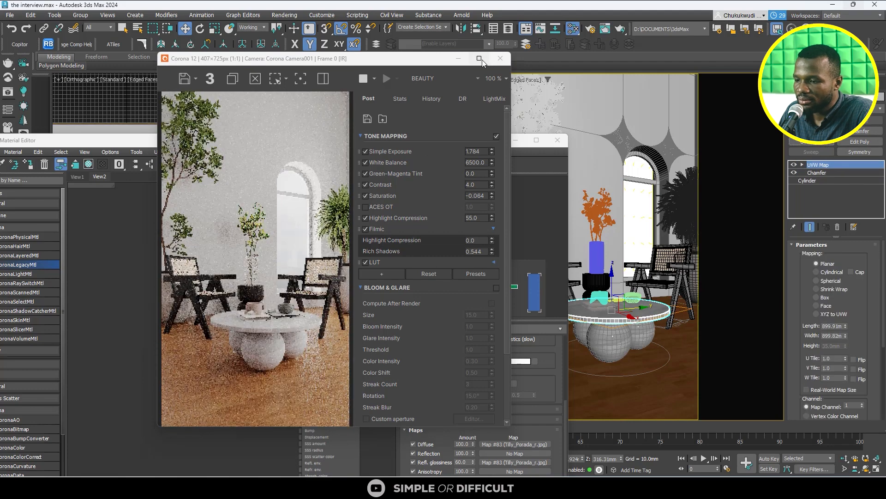
{"action": "scroll", "coordinate": [281, 362], "scroll_direction": "up", "scroll_amount": 1}
{"action": "scroll", "coordinate": [294, 325], "scroll_direction": "up", "scroll_amount": 1}
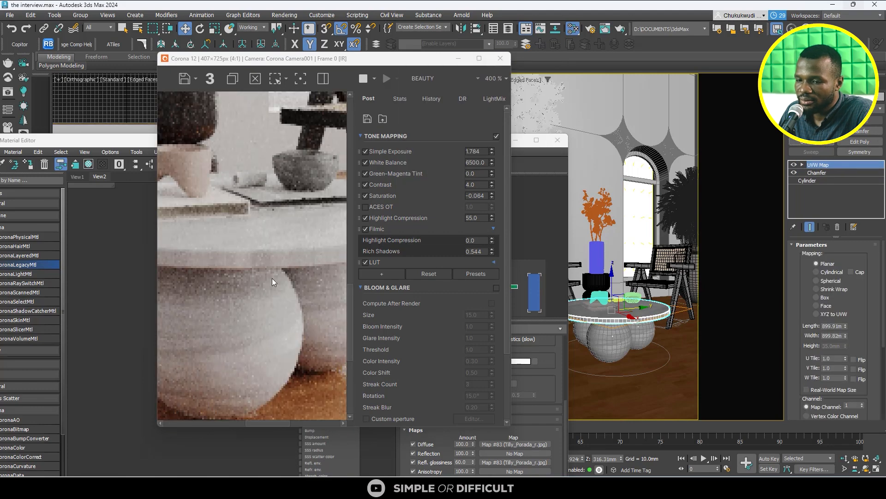
- Turn on 2D Pan Zoom Mode in the camera viewport and frame the table closely
{"action": "left_click_drag", "start_coordinate": [365, 60], "coordinate": [208, 60]}
{"action": "left_click", "coordinate": [425, 80]}
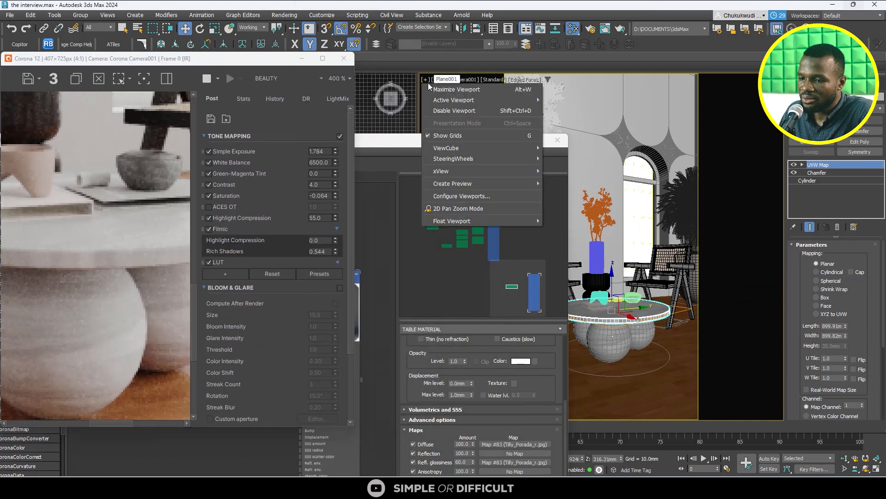
{"action": "left_click", "coordinate": [458, 208]}
{"action": "scroll", "coordinate": [598, 324], "scroll_direction": "up", "scroll_amount": 3}
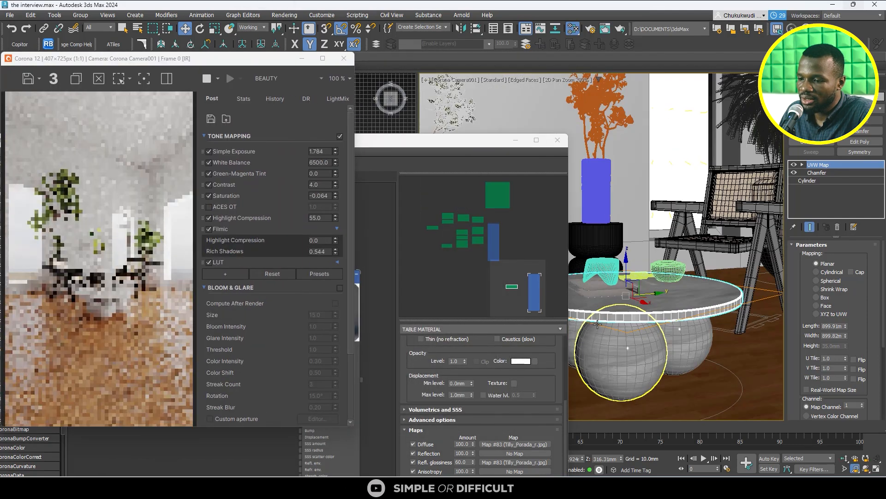
{"action": "scroll", "coordinate": [598, 324], "scroll_direction": "up", "scroll_amount": 4}
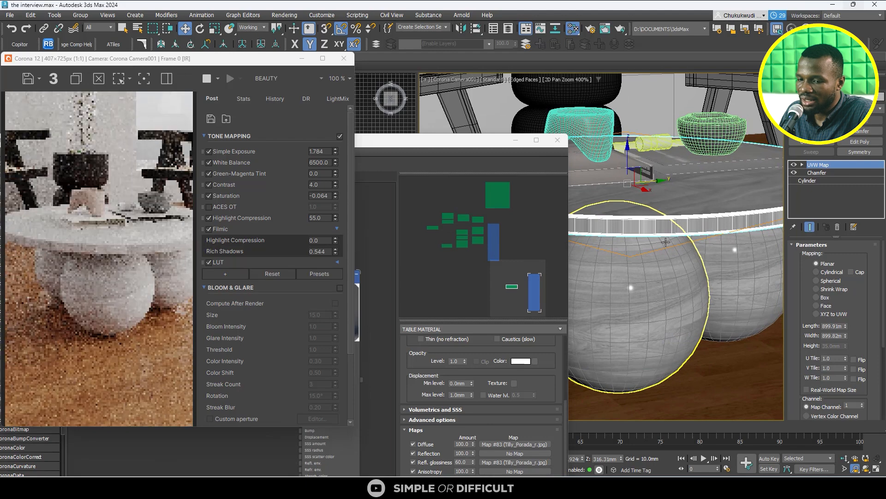
{"action": "scroll", "coordinate": [130, 290], "scroll_direction": "up", "scroll_amount": 1}
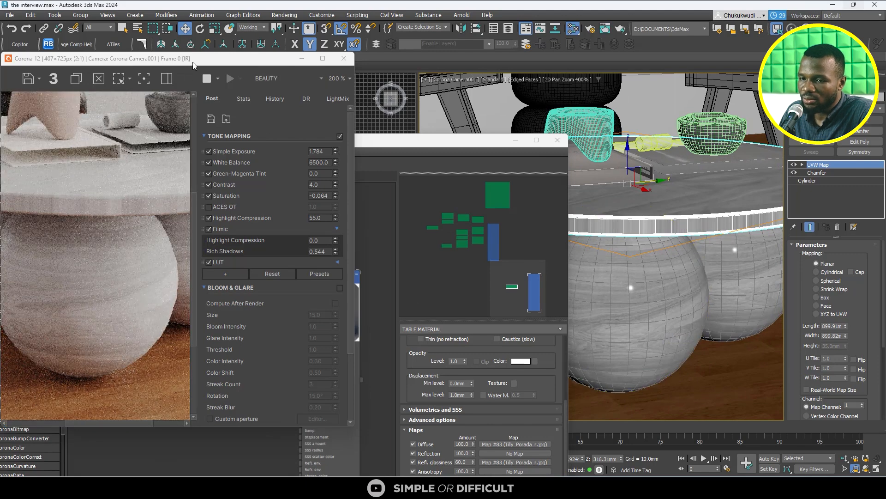
- Enlarge the render window beside the viewport and set the tabletop's UVW mapping type to Box
{"action": "left_click_drag", "start_coordinate": [193, 62], "coordinate": [285, 48]}
{"action": "scroll", "coordinate": [204, 234], "scroll_direction": "down", "scroll_amount": 1}
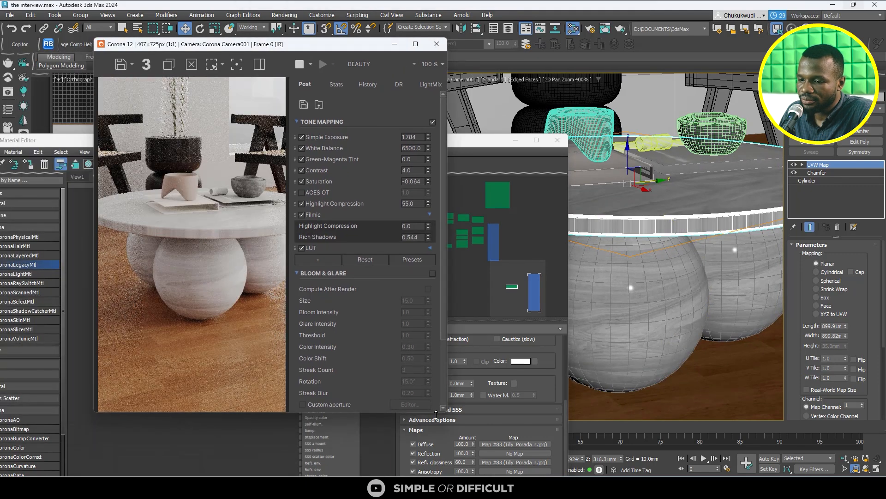
{"action": "left_click_drag", "start_coordinate": [444, 412], "coordinate": [616, 476]}
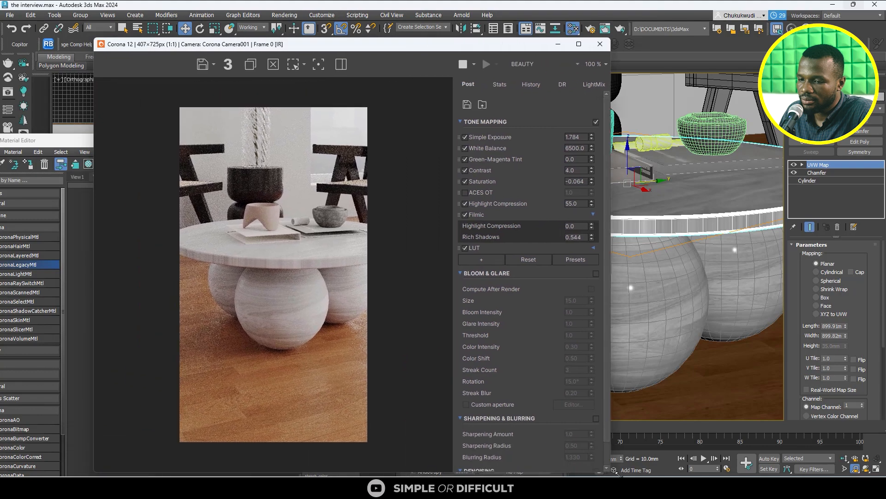
{"action": "scroll", "coordinate": [306, 277], "scroll_direction": "up", "scroll_amount": 1}
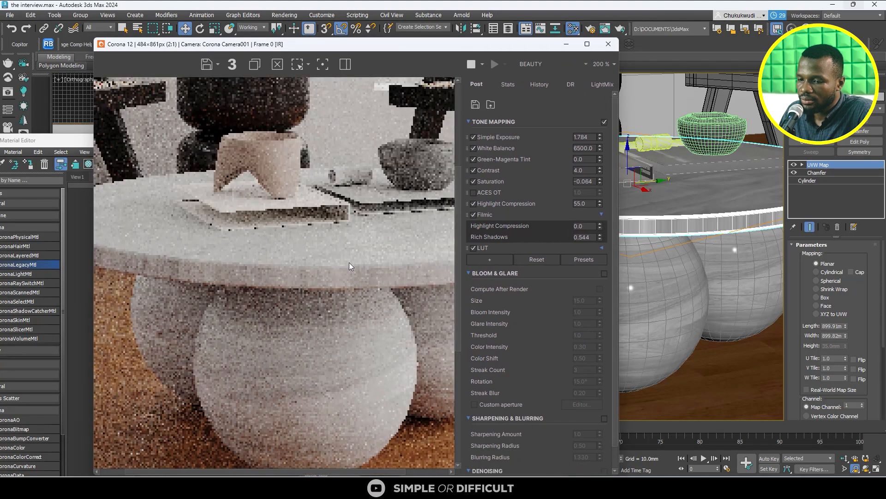
{"action": "left_click", "coordinate": [816, 297]}
{"action": "scroll", "coordinate": [407, 278], "scroll_direction": "down", "scroll_amount": 1}
{"action": "scroll", "coordinate": [301, 243], "scroll_direction": "up", "scroll_amount": 2}
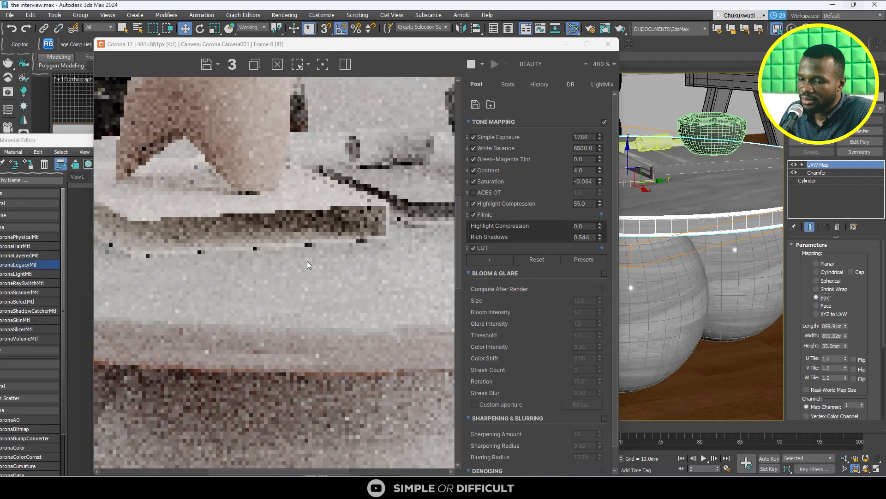
{"action": "scroll", "coordinate": [307, 261], "scroll_direction": "down", "scroll_amount": 1}
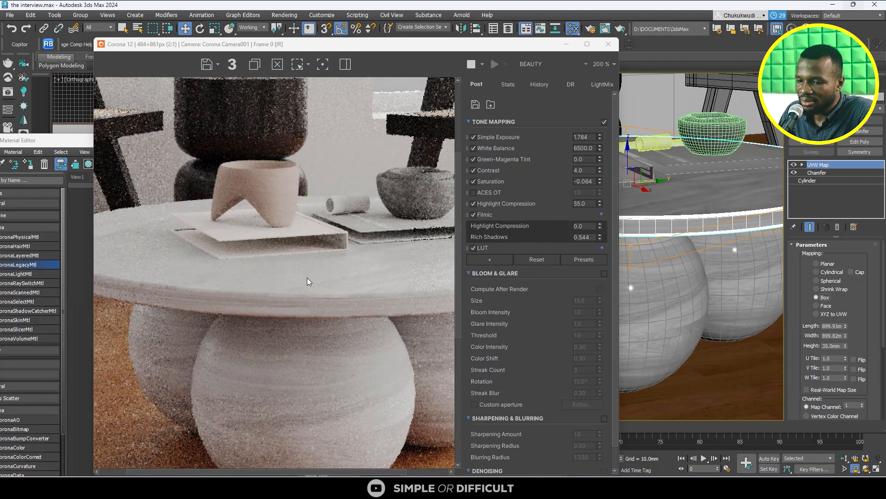
- Set the tabletop's UVW mapping type to Cylindrical with Cap enabled and check the texture on its top and rim in the render
{"action": "left_click", "coordinate": [827, 273]}
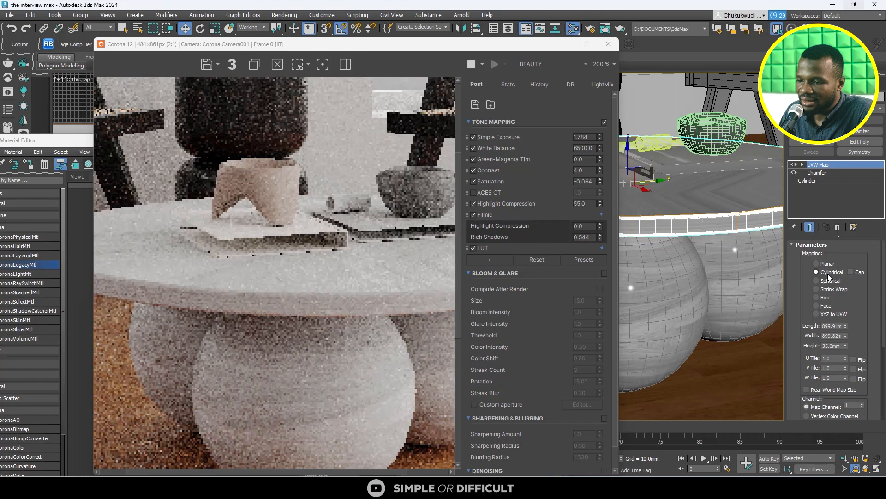
{"action": "left_click", "coordinate": [852, 272]}
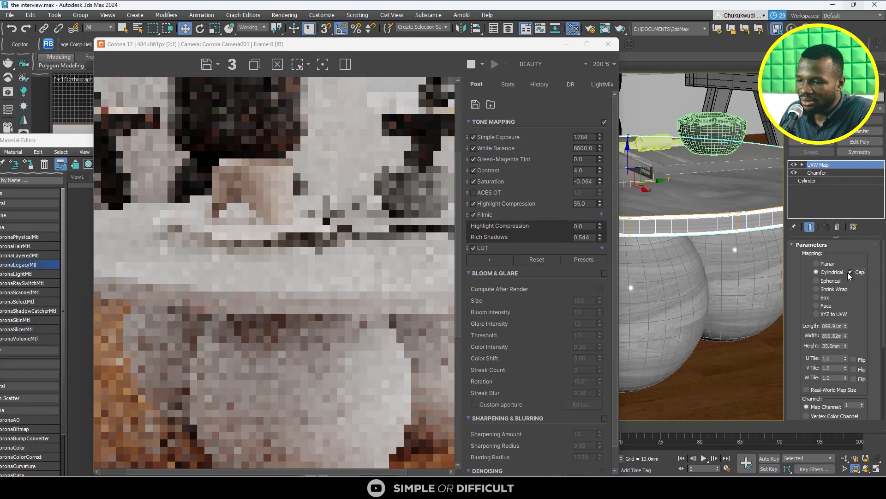
{"action": "scroll", "coordinate": [373, 276], "scroll_direction": "up", "scroll_amount": 2}
{"action": "scroll", "coordinate": [315, 284], "scroll_direction": "down", "scroll_amount": 2}
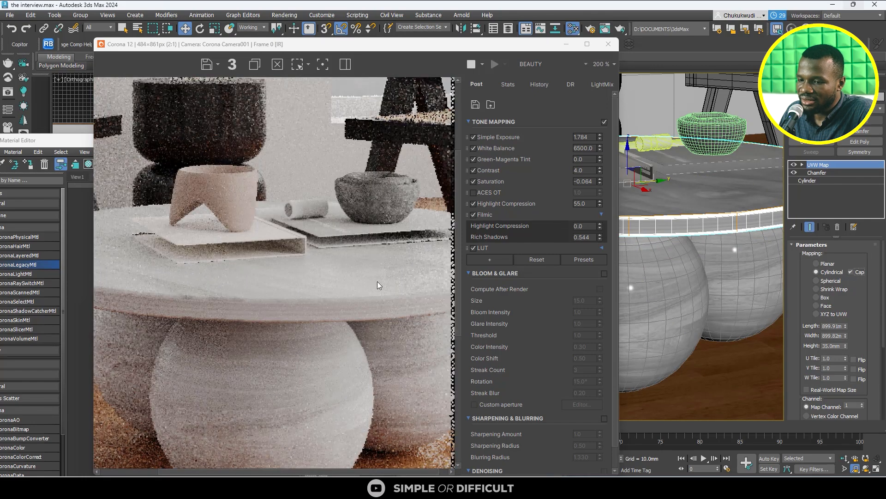
{"action": "scroll", "coordinate": [185, 298], "scroll_direction": "up", "scroll_amount": 2}
{"action": "scroll", "coordinate": [186, 299], "scroll_direction": "down", "scroll_amount": 2}
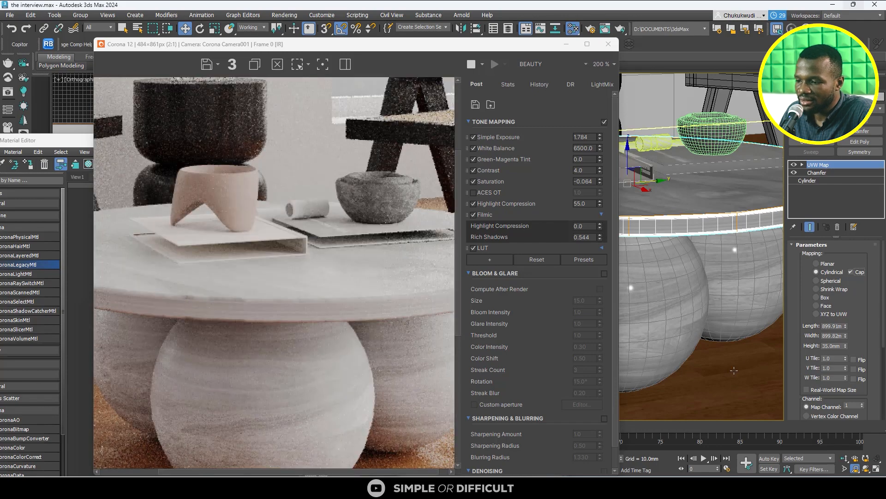
{"action": "left_click", "coordinate": [852, 272]}
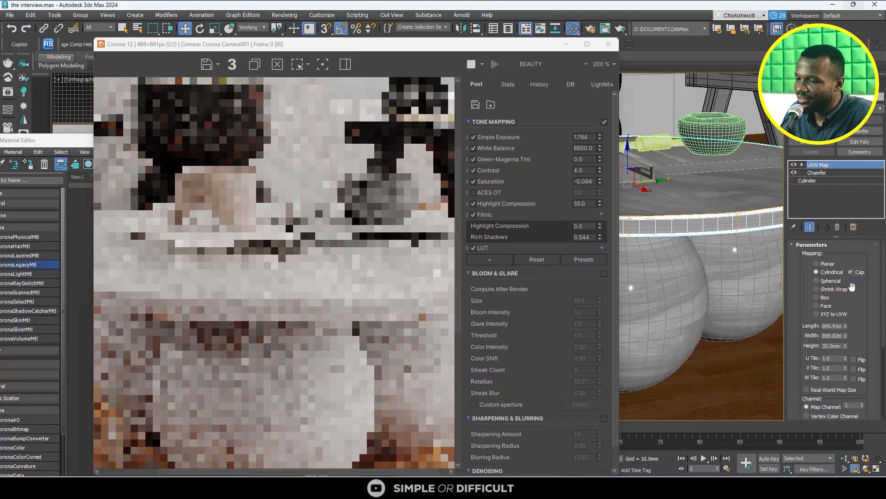
{"action": "scroll", "coordinate": [369, 287], "scroll_direction": "up", "scroll_amount": 3}
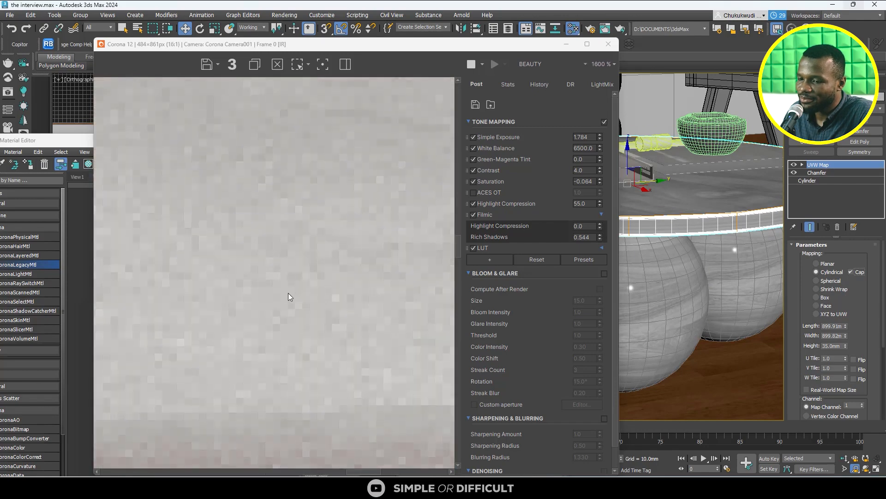
{"action": "scroll", "coordinate": [288, 293], "scroll_direction": "down", "scroll_amount": 3}
{"action": "scroll", "coordinate": [348, 312], "scroll_direction": "down", "scroll_amount": 2}
{"action": "scroll", "coordinate": [323, 251], "scroll_direction": "up", "scroll_amount": 2}
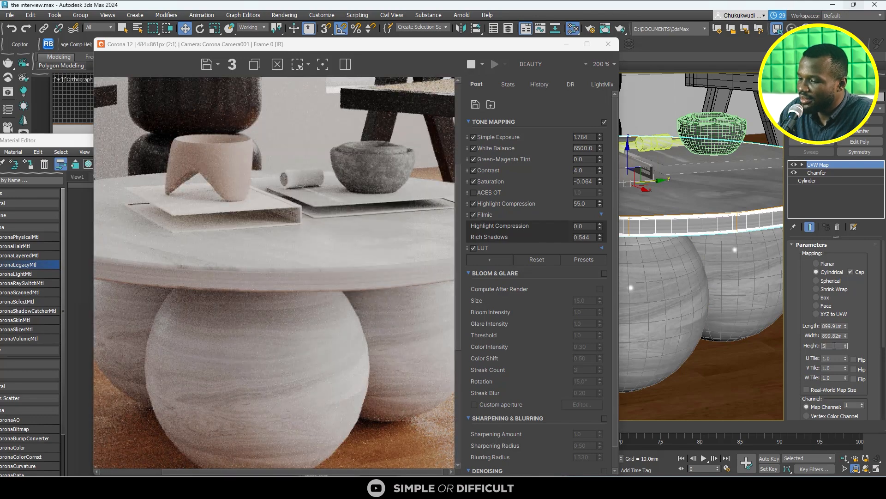
- Try a height of 5000 mm for the tabletop's cylindrical mapping and inspect the rim texture in the render
{"action": "type", "text": "00"}
{"action": "key", "text": "Return"}
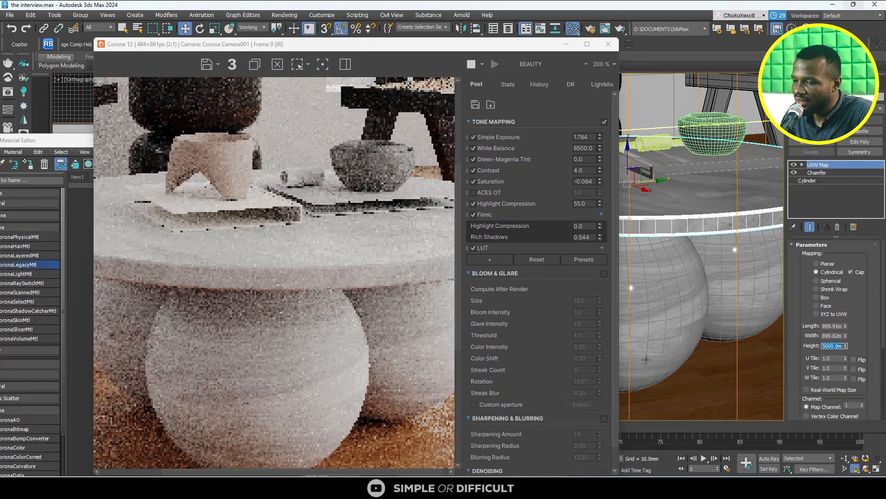
{"action": "scroll", "coordinate": [240, 281], "scroll_direction": "down", "scroll_amount": 1}
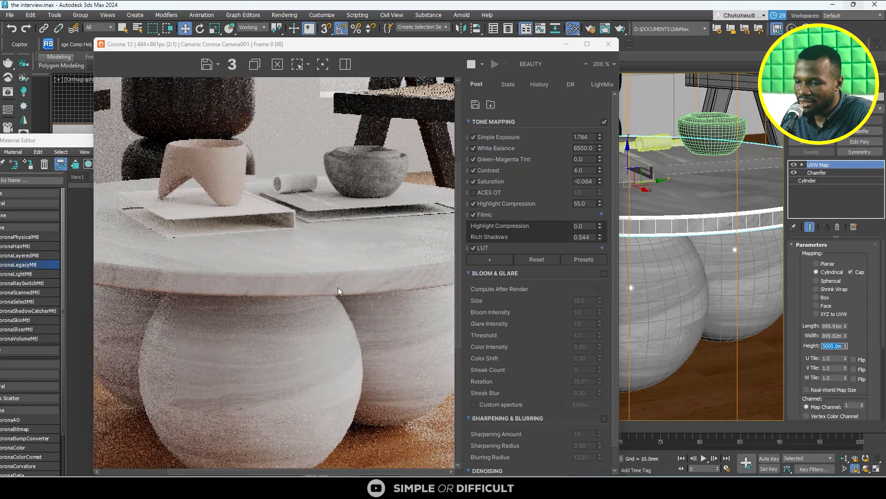
{"action": "scroll", "coordinate": [375, 268], "scroll_direction": "down", "scroll_amount": 1}
{"action": "scroll", "coordinate": [375, 268], "scroll_direction": "up", "scroll_amount": 1}
{"action": "scroll", "coordinate": [387, 256], "scroll_direction": "up", "scroll_amount": 1}
{"action": "scroll", "coordinate": [270, 291], "scroll_direction": "down", "scroll_amount": 1}
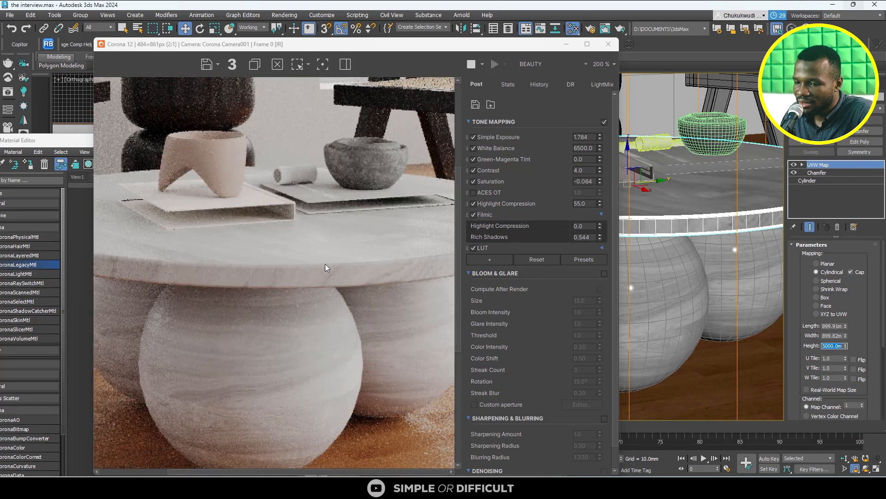
{"action": "scroll", "coordinate": [162, 262], "scroll_direction": "up", "scroll_amount": 1}
{"action": "scroll", "coordinate": [225, 256], "scroll_direction": "down", "scroll_amount": 1}
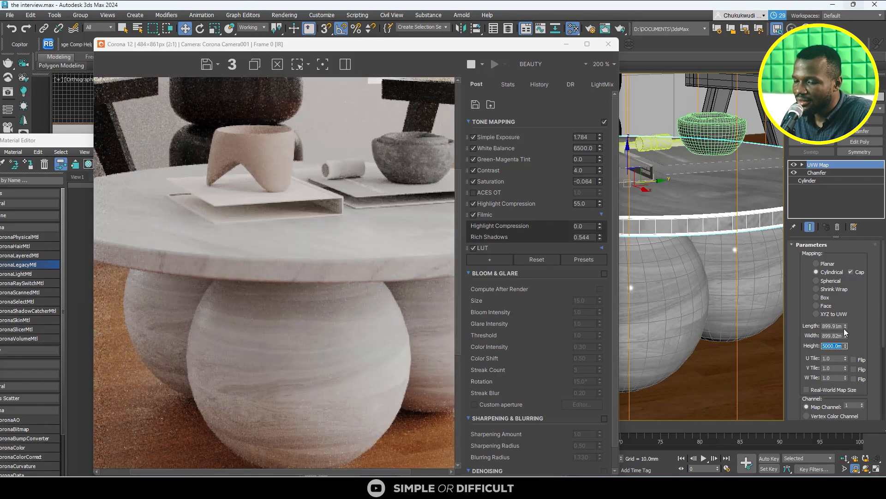
- Move the render window and material editor aside to uncover the camera viewport, framing the tabletop's rim closely
{"action": "scroll", "coordinate": [733, 193], "scroll_direction": "up", "scroll_amount": 4}
{"action": "middle_click_drag", "start_coordinate": [733, 192], "coordinate": [743, 267]}
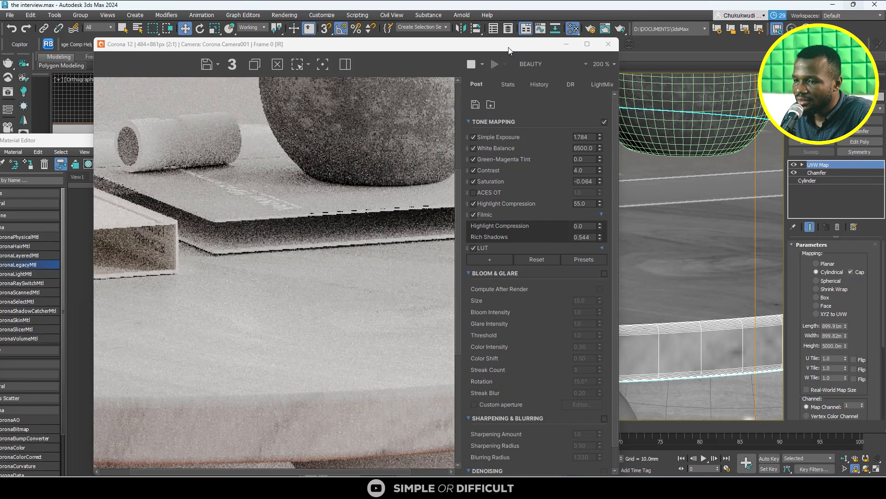
{"action": "left_click_drag", "start_coordinate": [508, 44], "coordinate": [283, 43]}
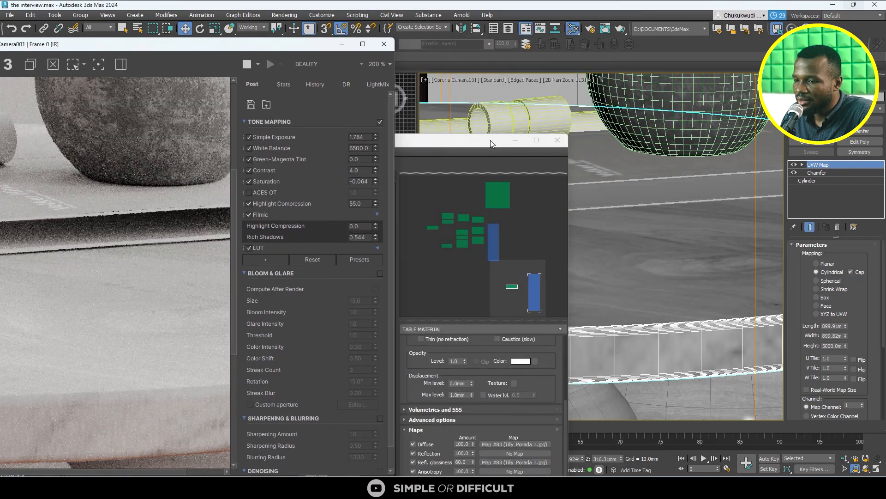
{"action": "left_click_drag", "start_coordinate": [492, 144], "coordinate": [313, 152]}
{"action": "scroll", "coordinate": [684, 263], "scroll_direction": "up", "scroll_amount": 1}
{"action": "scroll", "coordinate": [671, 225], "scroll_direction": "down", "scroll_amount": 2}
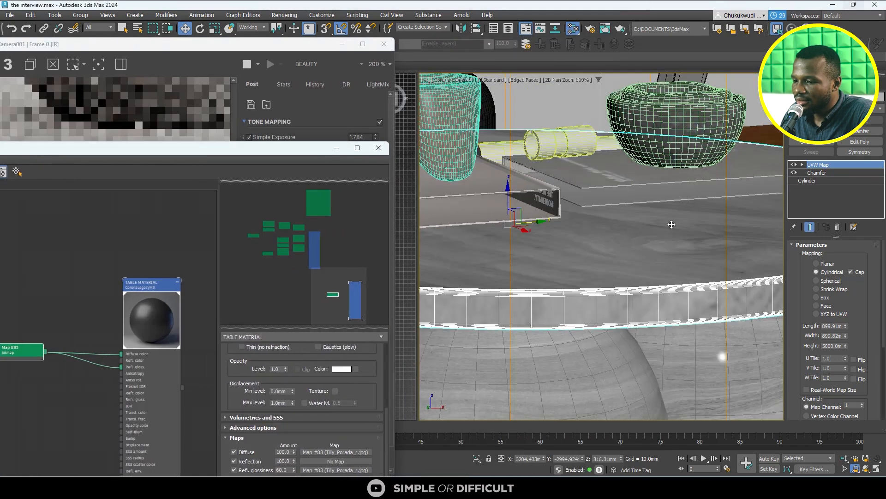
- Test mapping heights of 3000, 2000 and 800 mm on the tabletop and settle on 900 mm
{"action": "double_click", "coordinate": [836, 345]}
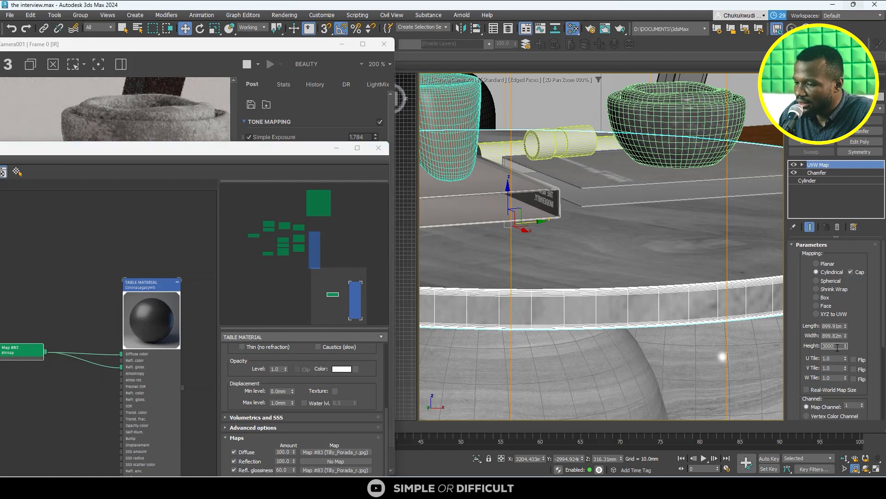
{"action": "key", "text": "Return"}
{"action": "type", "text": "200"}
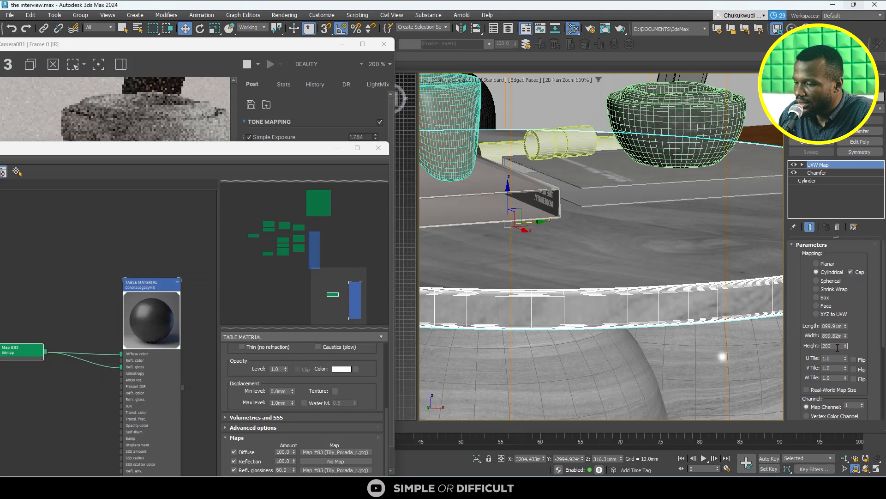
{"action": "type", "text": "0"}
{"action": "key", "text": "Return"}
{"action": "type", "text": "80"}
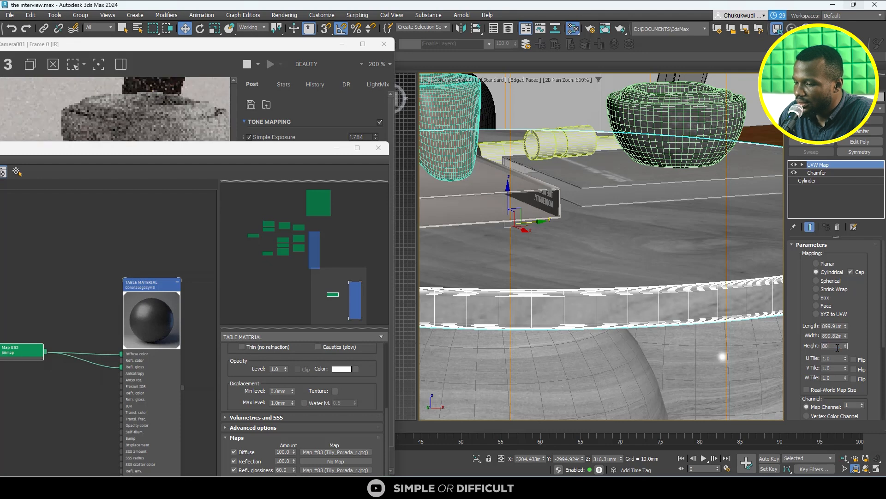
{"action": "type", "text": "0"}
{"action": "key", "text": "Return"}
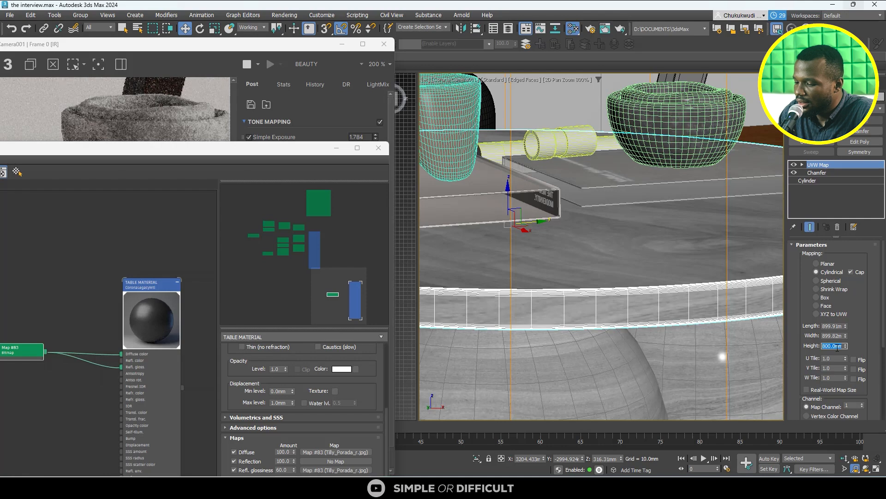
{"action": "type", "text": "90"}
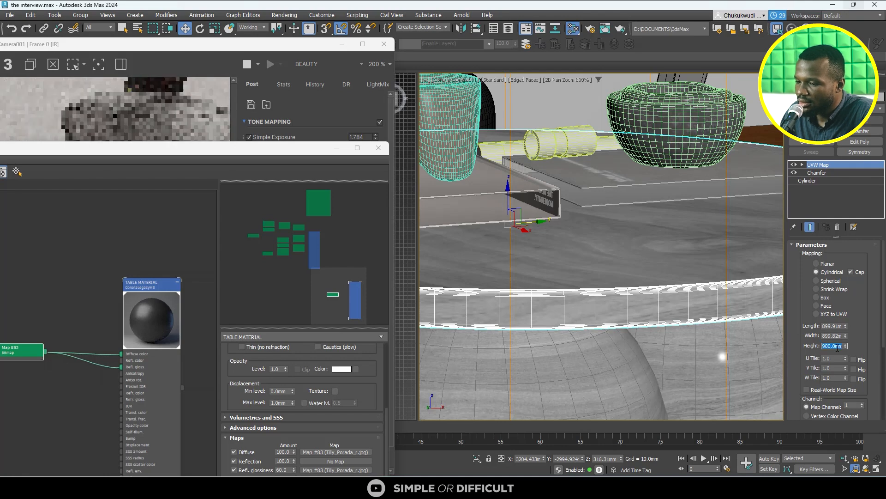
{"action": "type", "text": "0"}
{"action": "key", "text": "Return"}
- Examine the texture on the table's spheres up close in the camera viewport and select the front sphere
{"action": "scroll", "coordinate": [675, 346], "scroll_direction": "down", "scroll_amount": 3}
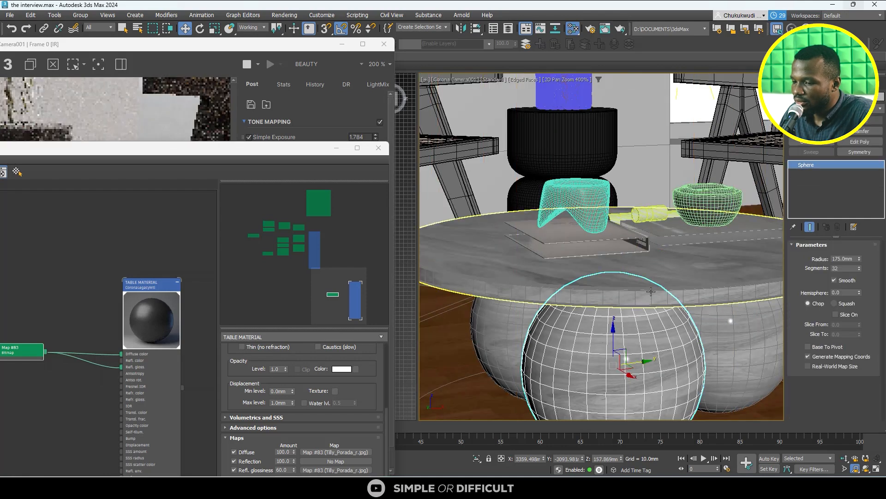
{"action": "scroll", "coordinate": [646, 362], "scroll_direction": "up", "scroll_amount": 2}
{"action": "middle_click_drag", "start_coordinate": [646, 362], "coordinate": [642, 285]}
{"action": "scroll", "coordinate": [642, 285], "scroll_direction": "up", "scroll_amount": 1}
{"action": "scroll", "coordinate": [642, 285], "scroll_direction": "down", "scroll_amount": 2}
{"action": "scroll", "coordinate": [642, 285], "scroll_direction": "down", "scroll_amount": 1}
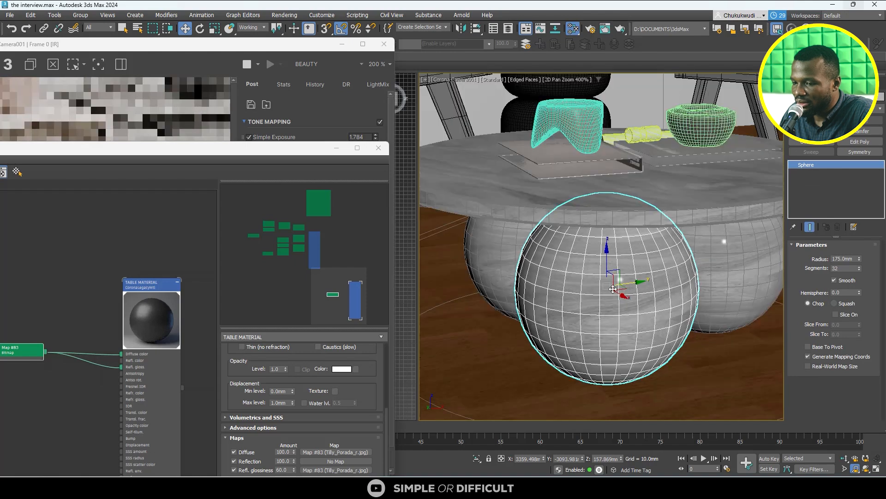
{"action": "scroll", "coordinate": [494, 262], "scroll_direction": "up", "scroll_amount": 3}
{"action": "left_click", "coordinate": [494, 262]}
{"action": "scroll", "coordinate": [494, 262], "scroll_direction": "down", "scroll_amount": 3}
{"action": "scroll", "coordinate": [643, 314], "scroll_direction": "up", "scroll_amount": 4}
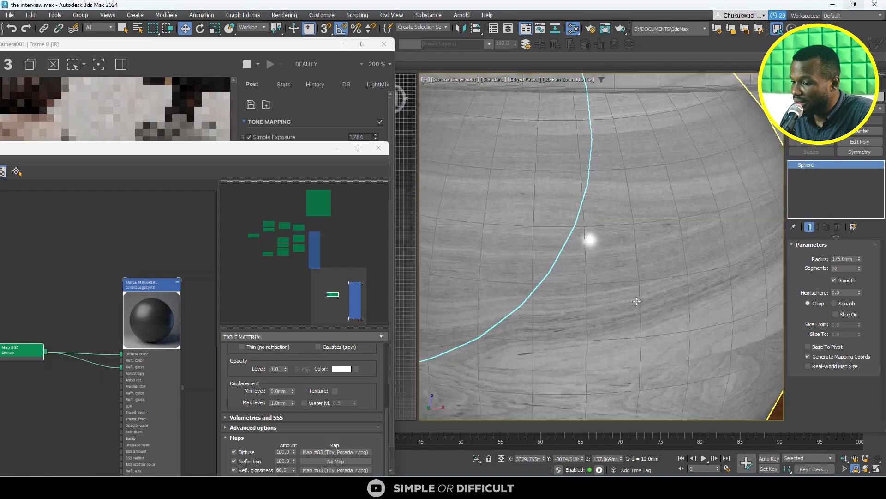
{"action": "scroll", "coordinate": [646, 315], "scroll_direction": "down", "scroll_amount": 3}
{"action": "left_click", "coordinate": [648, 316]}
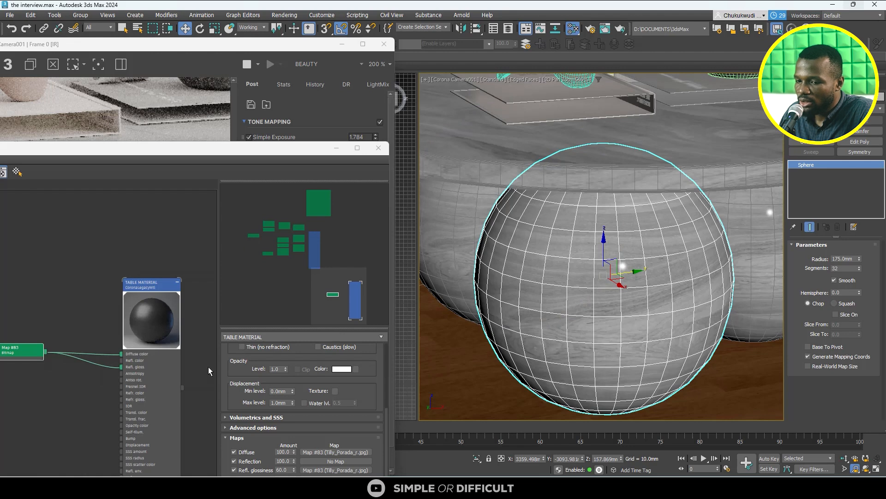
- Disconnect the bitmap from the table material's diffuse color and check the table in the render
{"action": "left_click", "coordinate": [120, 358]}
{"action": "key", "text": "Delete"}
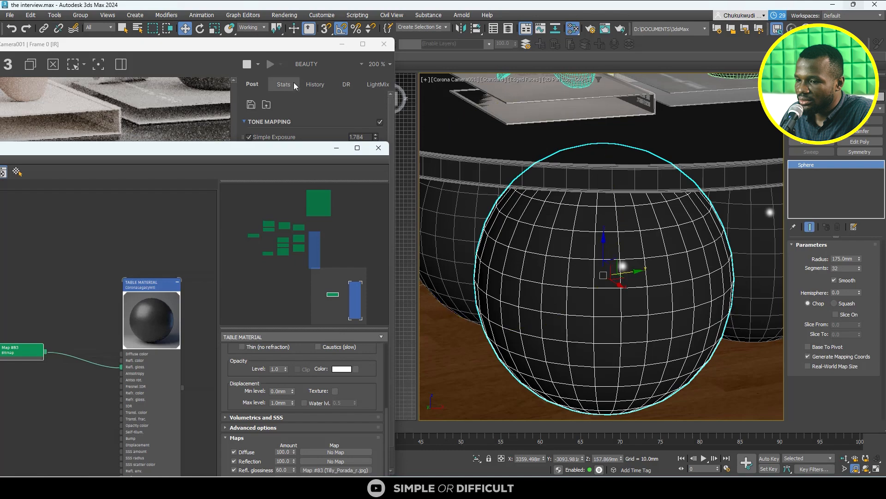
{"action": "left_click", "coordinate": [235, 45]}
{"action": "scroll", "coordinate": [83, 250], "scroll_direction": "down", "scroll_amount": 2}
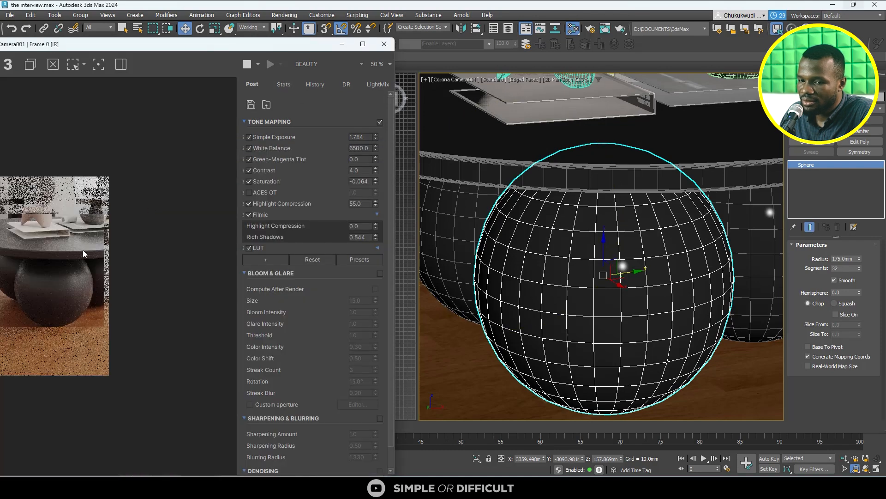
{"action": "scroll", "coordinate": [77, 304], "scroll_direction": "up", "scroll_amount": 3}
{"action": "scroll", "coordinate": [136, 279], "scroll_direction": "down", "scroll_amount": 1}
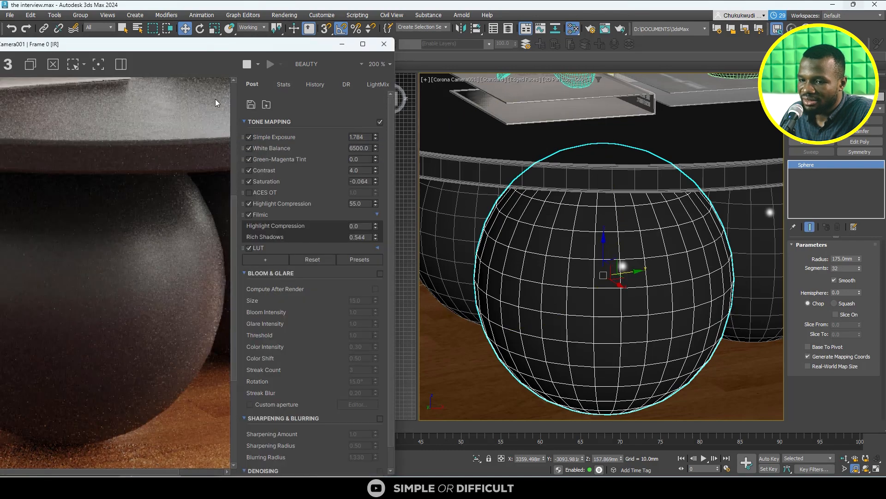
{"action": "scroll", "coordinate": [158, 172], "scroll_direction": "down", "scroll_amount": 1}
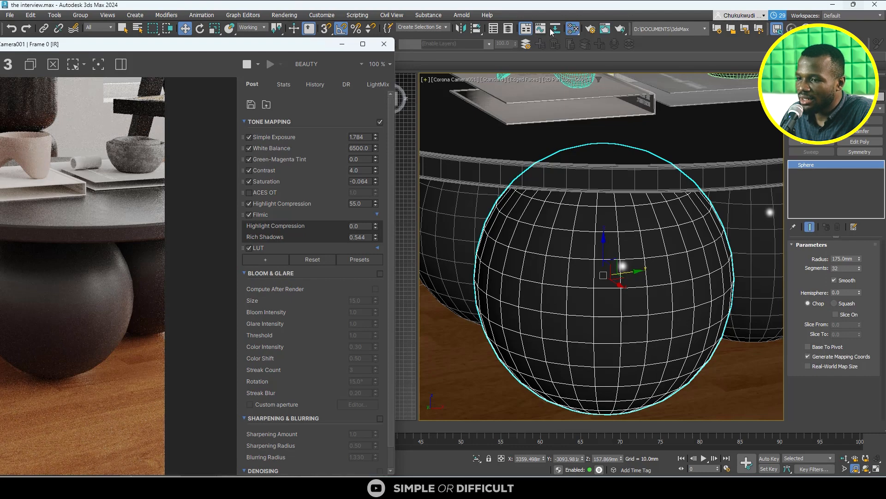
- Place the render window beside the material editor and connect the bitmap to the table material's Bump input
{"action": "left_click_drag", "start_coordinate": [325, 45], "coordinate": [818, 42]}
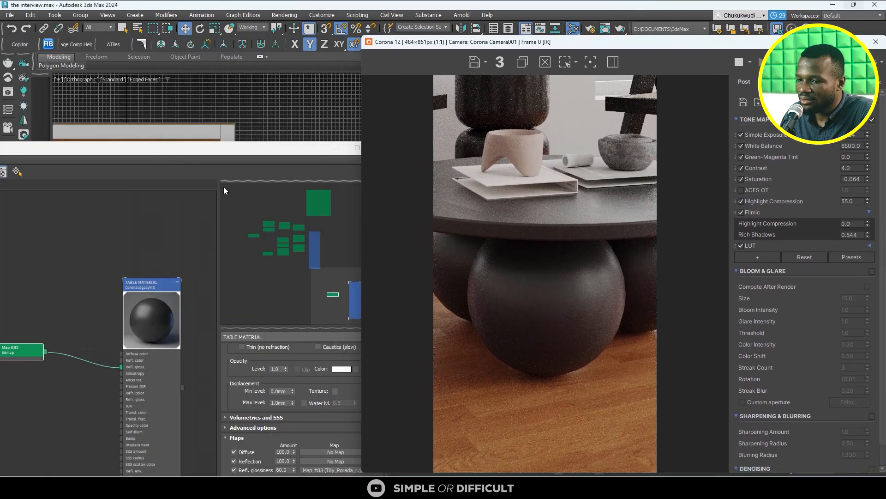
{"action": "left_click", "coordinate": [195, 153]}
{"action": "scroll", "coordinate": [185, 236], "scroll_direction": "down", "scroll_amount": 3}
{"action": "middle_click_drag", "start_coordinate": [97, 335], "coordinate": [117, 253]}
{"action": "scroll", "coordinate": [120, 233], "scroll_direction": "up", "scroll_amount": 2}
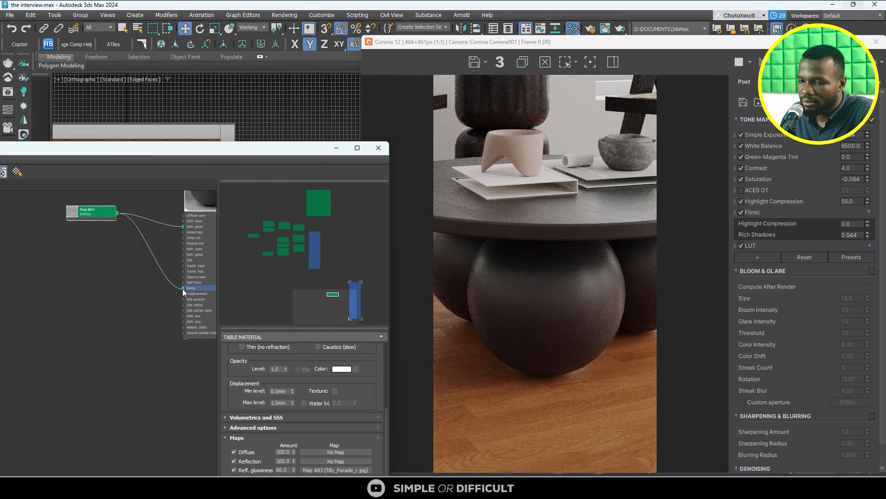
- Examine the bump effect on the table's spheres and tabletop in the enlarged render
{"action": "scroll", "coordinate": [619, 325], "scroll_direction": "up", "scroll_amount": 2}
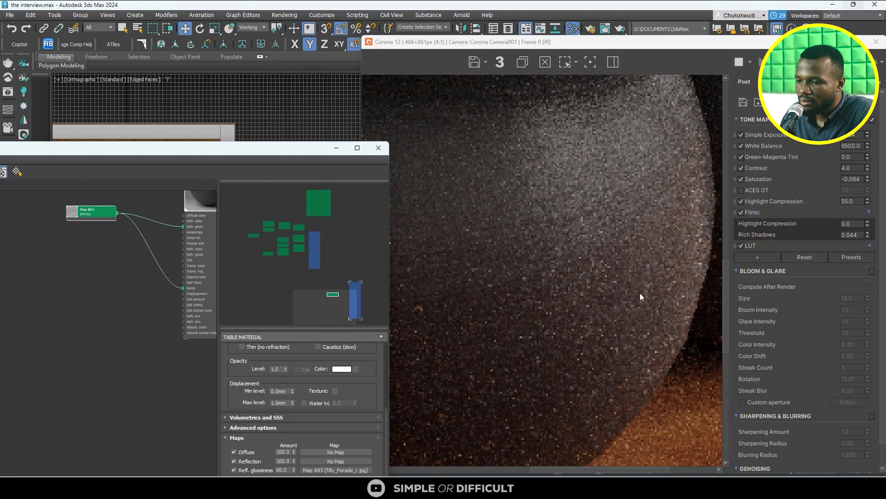
{"action": "scroll", "coordinate": [640, 293], "scroll_direction": "down", "scroll_amount": 1}
{"action": "scroll", "coordinate": [630, 207], "scroll_direction": "down", "scroll_amount": 1}
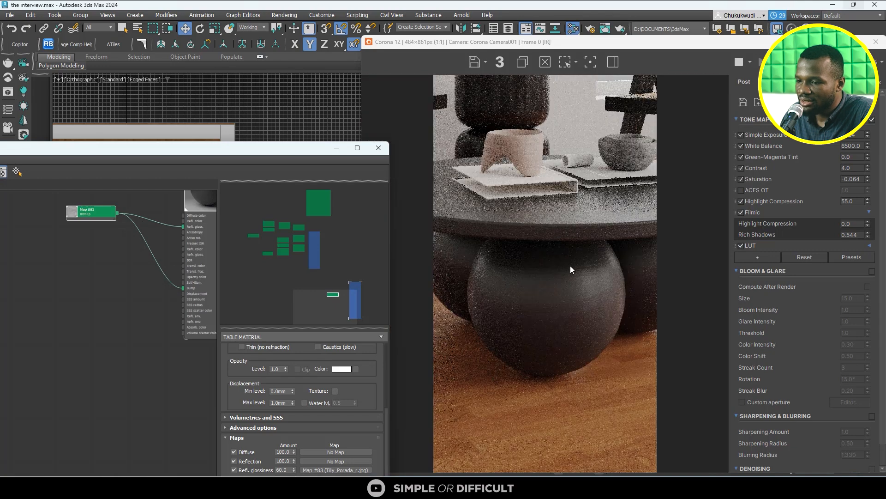
{"action": "scroll", "coordinate": [569, 265], "scroll_direction": "up", "scroll_amount": 1}
{"action": "scroll", "coordinate": [533, 361], "scroll_direction": "up", "scroll_amount": 1}
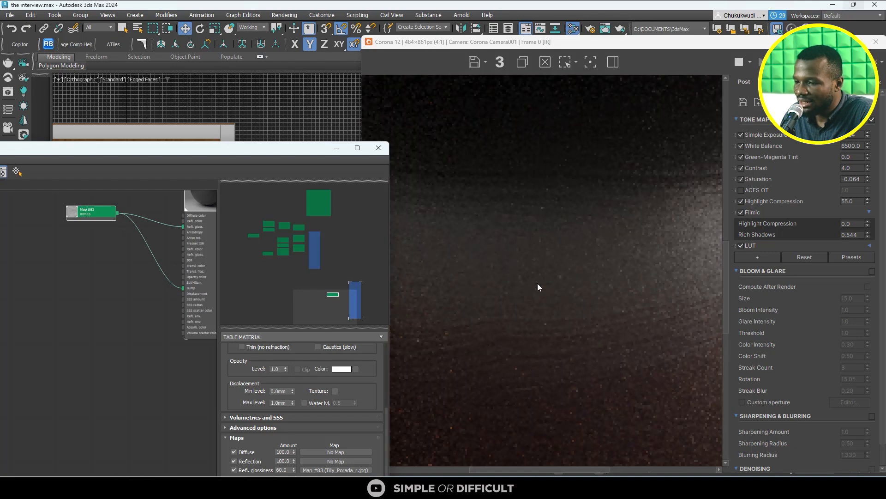
{"action": "scroll", "coordinate": [538, 283], "scroll_direction": "down", "scroll_amount": 1}
{"action": "scroll", "coordinate": [538, 283], "scroll_direction": "down", "scroll_amount": 1}
{"action": "scroll", "coordinate": [589, 213], "scroll_direction": "up", "scroll_amount": 2}
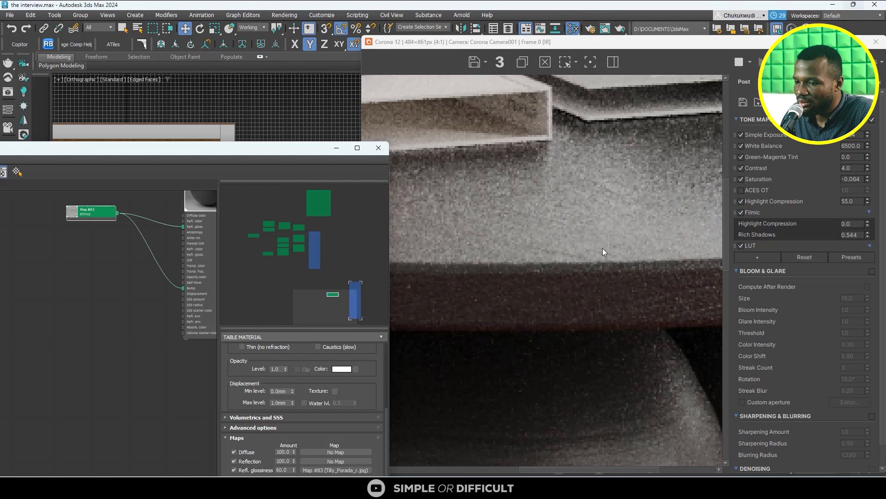
{"action": "scroll", "coordinate": [602, 248], "scroll_direction": "down", "scroll_amount": 1}
{"action": "scroll", "coordinate": [591, 319], "scroll_direction": "down", "scroll_amount": 1}
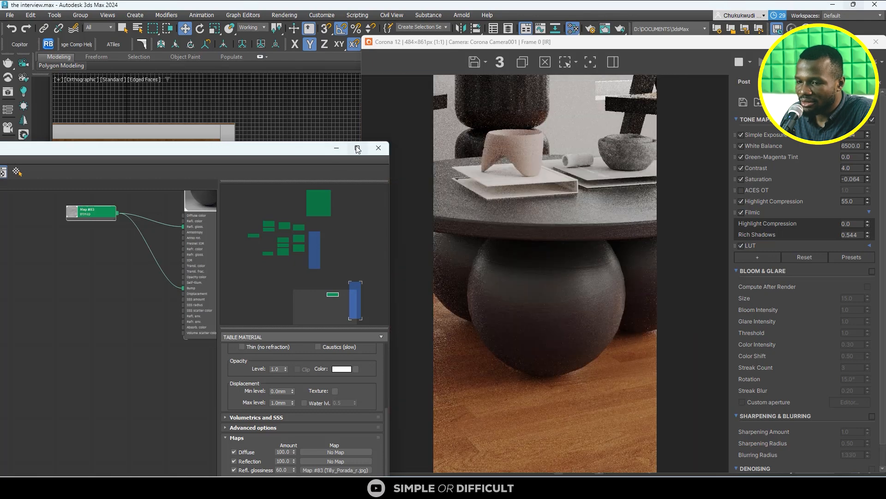
- Reposition the material editor clear of the render and set the table material's Bump amount to 0.5
{"action": "left_click_drag", "start_coordinate": [274, 148], "coordinate": [285, 51]}
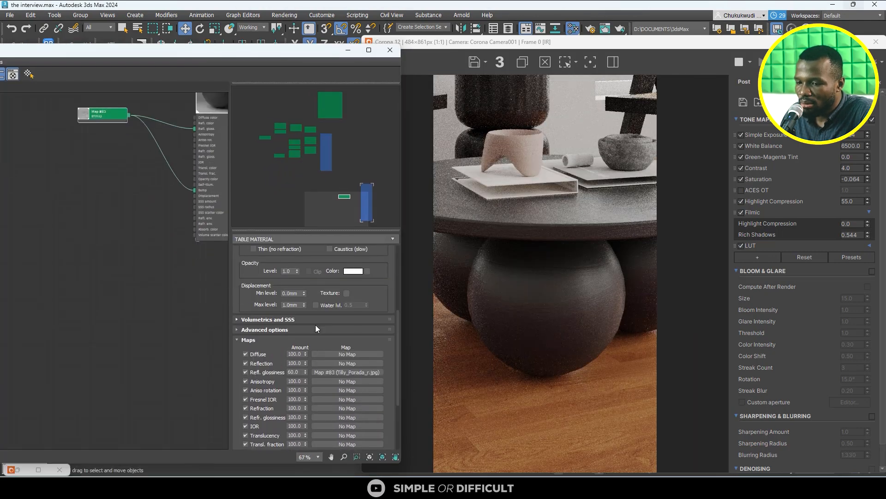
{"action": "scroll", "coordinate": [323, 351], "scroll_direction": "down", "scroll_amount": 3}
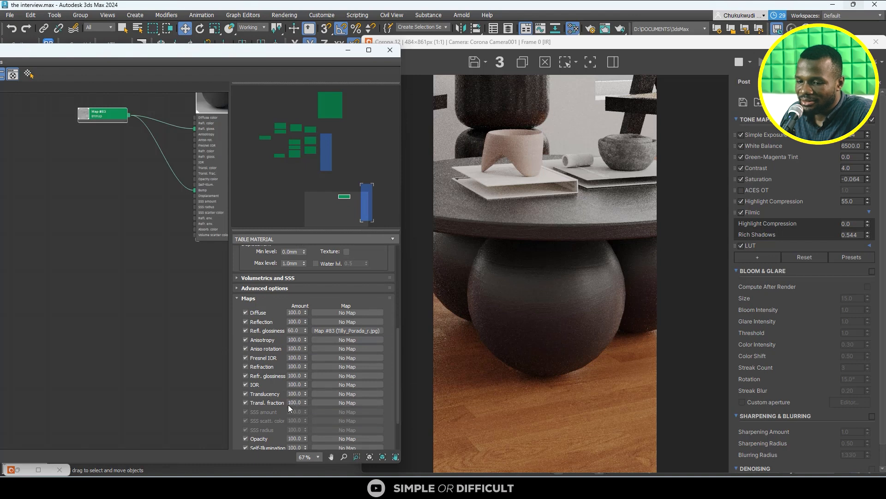
{"action": "scroll", "coordinate": [271, 428], "scroll_direction": "down", "scroll_amount": 4}
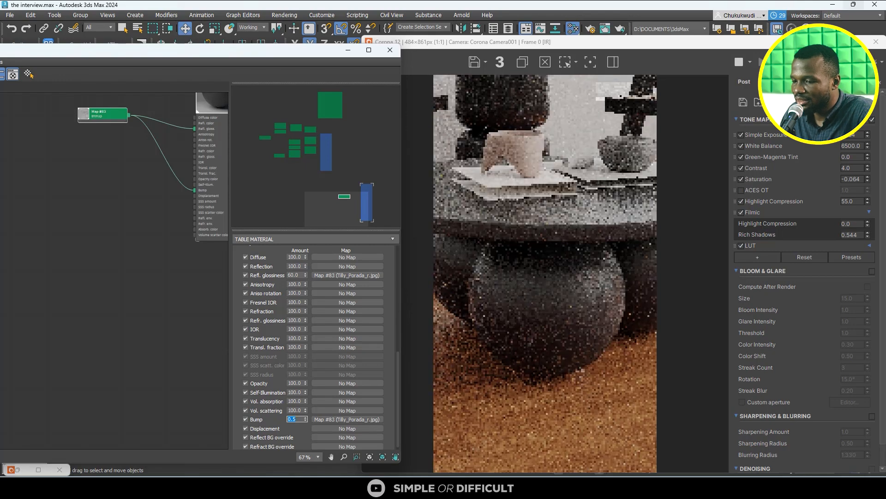
- Examine the reduced bump effect on the table's front sphere and tabletop up close in the render
{"action": "scroll", "coordinate": [597, 334], "scroll_direction": "up", "scroll_amount": 2}
{"action": "scroll", "coordinate": [605, 306], "scroll_direction": "down", "scroll_amount": 2}
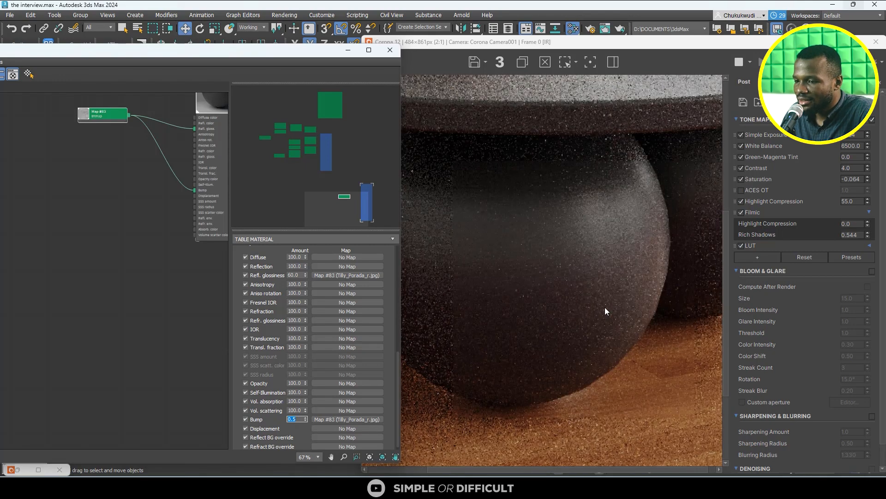
{"action": "scroll", "coordinate": [569, 280], "scroll_direction": "up", "scroll_amount": 1}
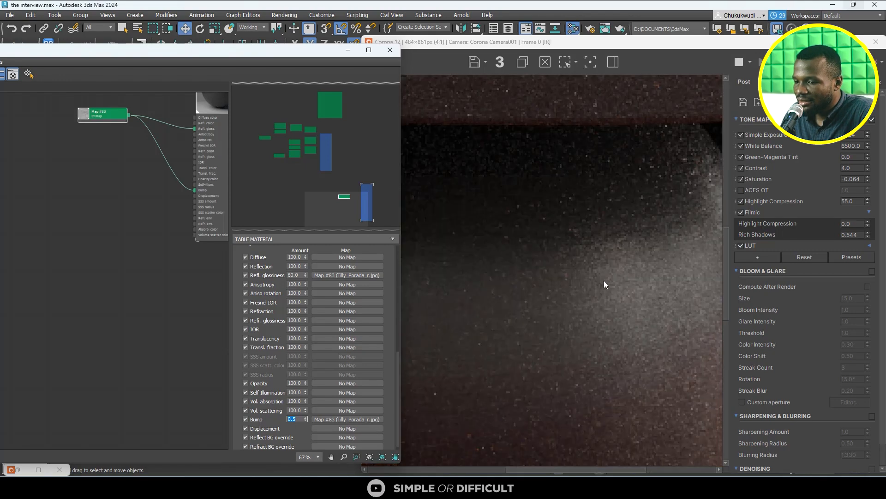
{"action": "scroll", "coordinate": [604, 281], "scroll_direction": "down", "scroll_amount": 1}
{"action": "scroll", "coordinate": [606, 262], "scroll_direction": "up", "scroll_amount": 1}
{"action": "scroll", "coordinate": [606, 259], "scroll_direction": "up", "scroll_amount": 1}
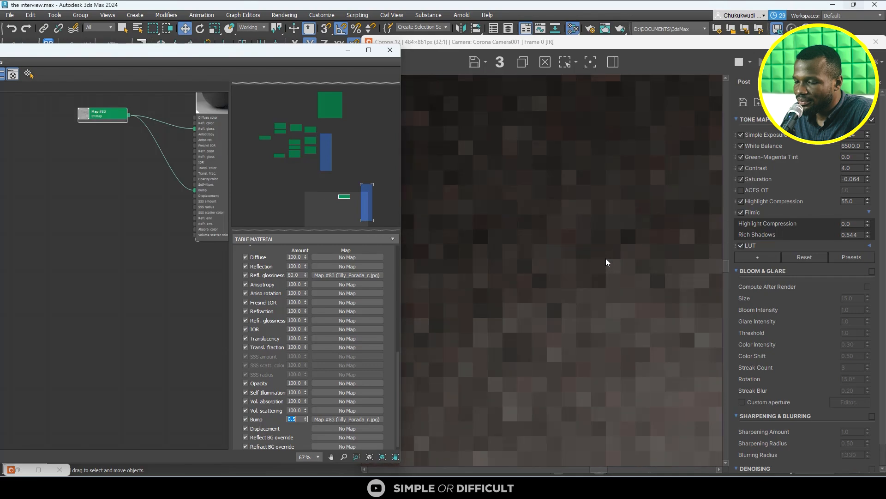
{"action": "scroll", "coordinate": [605, 258], "scroll_direction": "down", "scroll_amount": 1}
{"action": "scroll", "coordinate": [605, 261], "scroll_direction": "down", "scroll_amount": 2}
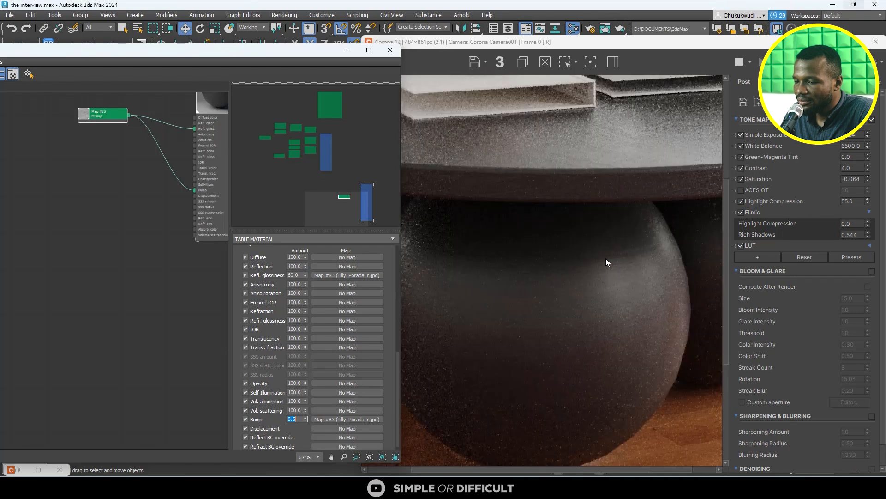
{"action": "scroll", "coordinate": [606, 261], "scroll_direction": "down", "scroll_amount": 1}
{"action": "scroll", "coordinate": [560, 321], "scroll_direction": "up", "scroll_amount": 1}
{"action": "scroll", "coordinate": [559, 322], "scroll_direction": "down", "scroll_amount": 1}
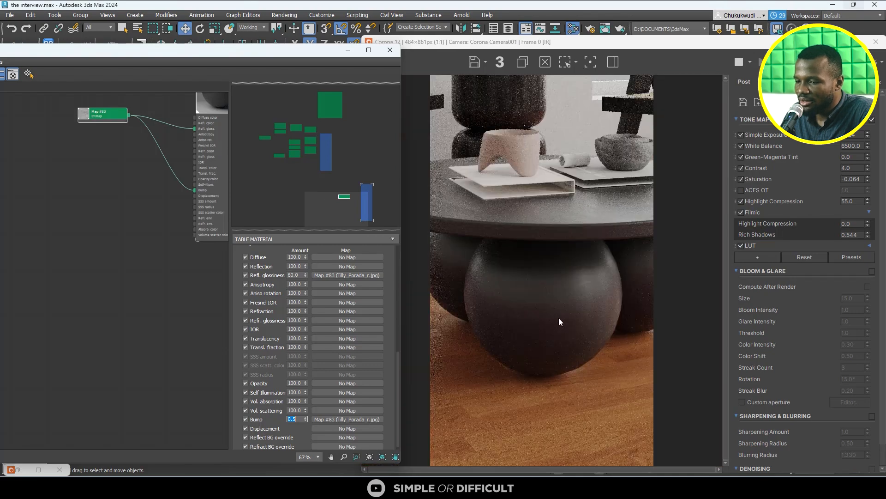
{"action": "scroll", "coordinate": [623, 213], "scroll_direction": "up", "scroll_amount": 2}
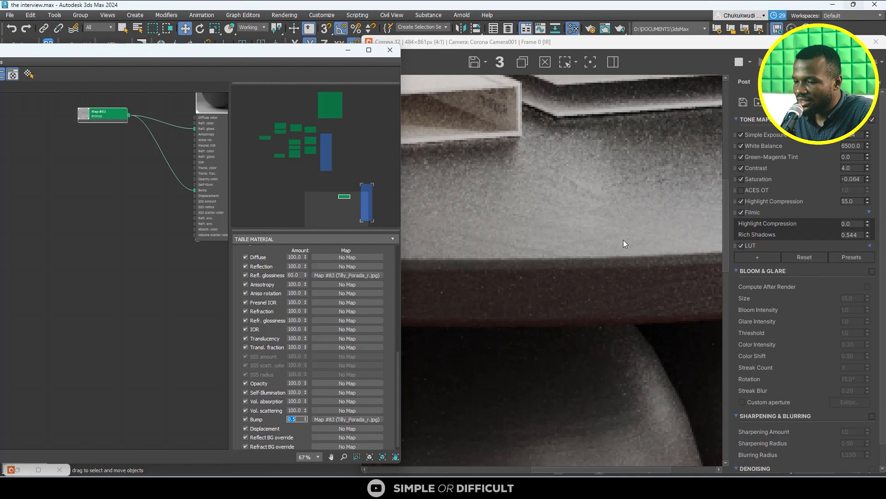
- Set the table material's Bump amount to 0.2 and check the spheres and tabletop in the render
{"action": "scroll", "coordinate": [623, 240], "scroll_direction": "down", "scroll_amount": 2}
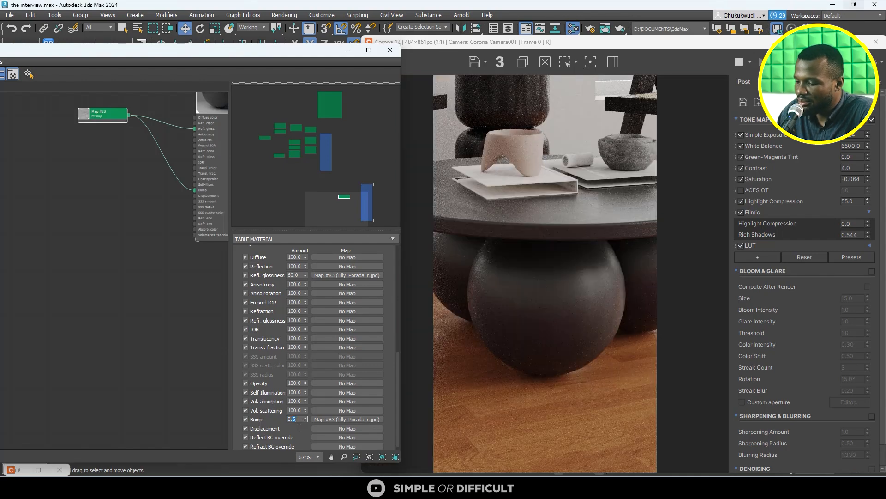
{"action": "scroll", "coordinate": [590, 305], "scroll_direction": "up", "scroll_amount": 3}
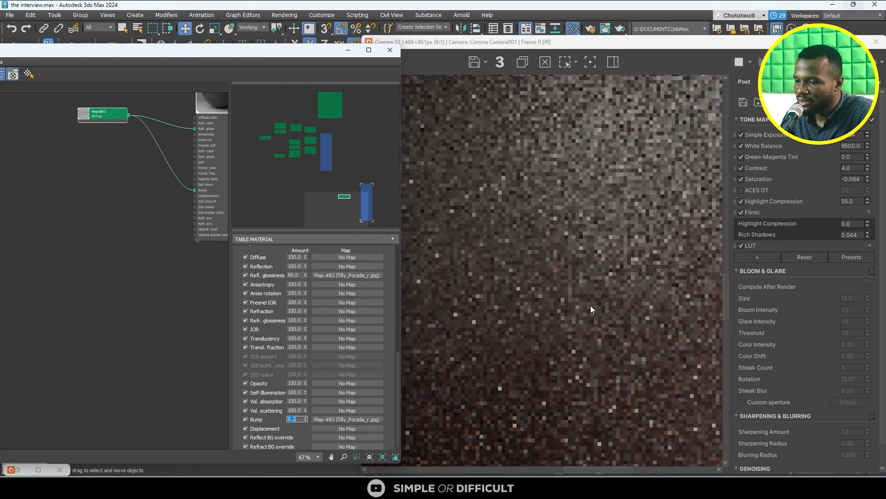
{"action": "scroll", "coordinate": [591, 285], "scroll_direction": "down", "scroll_amount": 2}
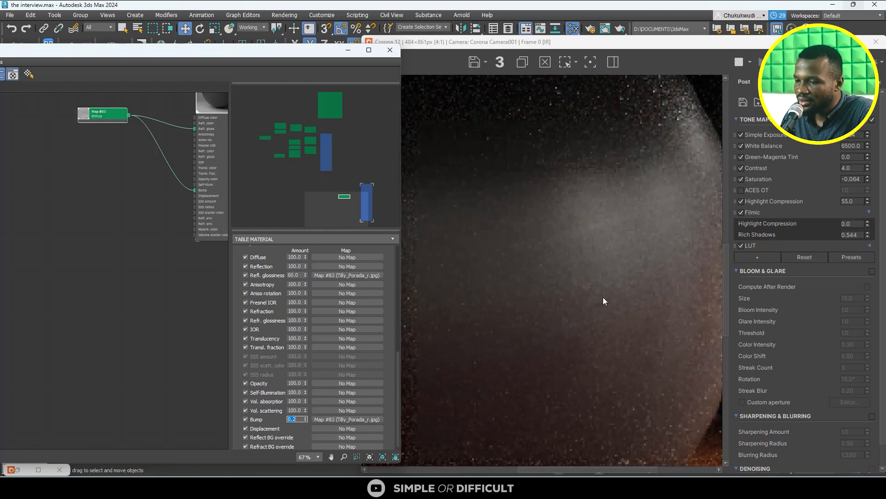
{"action": "scroll", "coordinate": [605, 278], "scroll_direction": "down", "scroll_amount": 1}
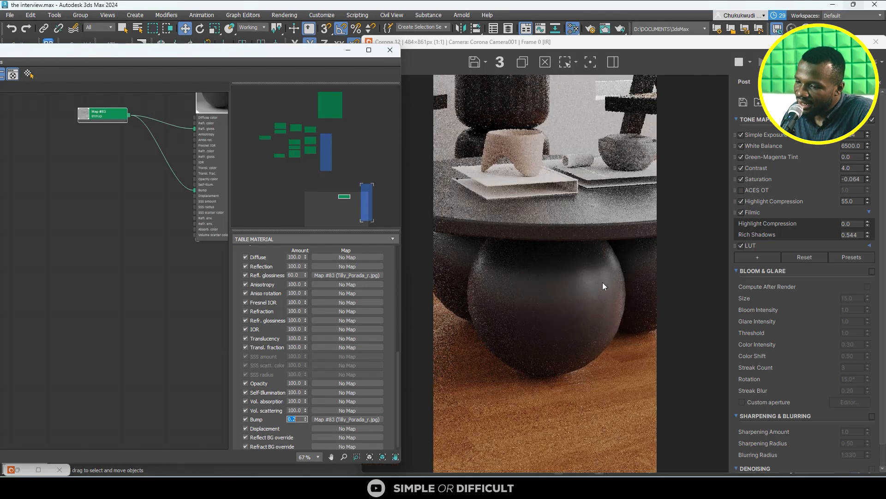
{"action": "scroll", "coordinate": [607, 225], "scroll_direction": "up", "scroll_amount": 1}
{"action": "scroll", "coordinate": [611, 236], "scroll_direction": "down", "scroll_amount": 1}
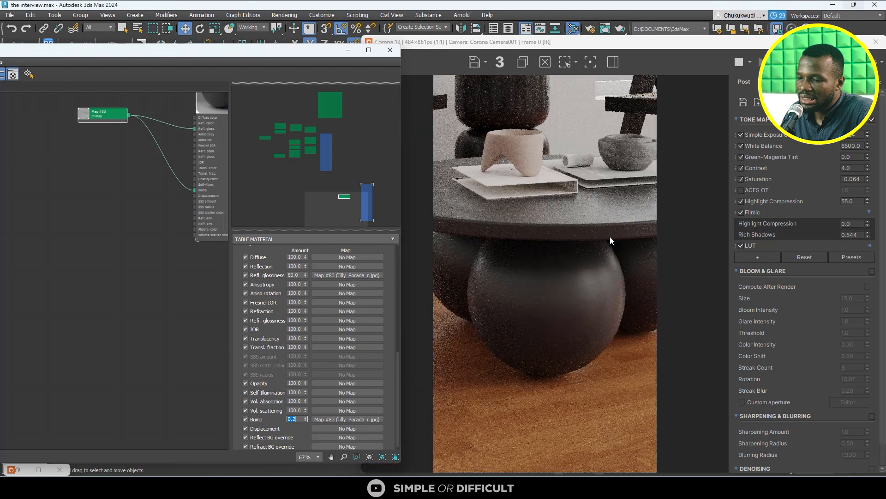
{"action": "scroll", "coordinate": [610, 226], "scroll_direction": "up", "scroll_amount": 1}
{"action": "scroll", "coordinate": [583, 314], "scroll_direction": "down", "scroll_amount": 1}
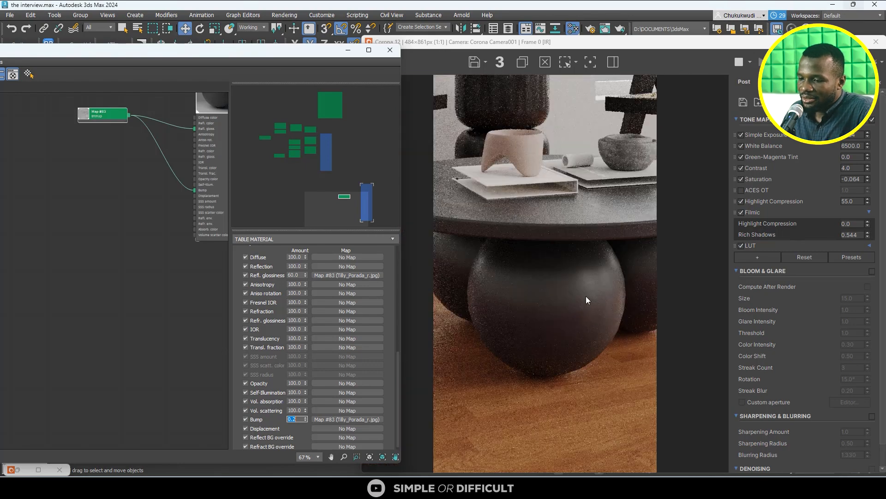
{"action": "scroll", "coordinate": [586, 296], "scroll_direction": "down", "scroll_amount": 1}
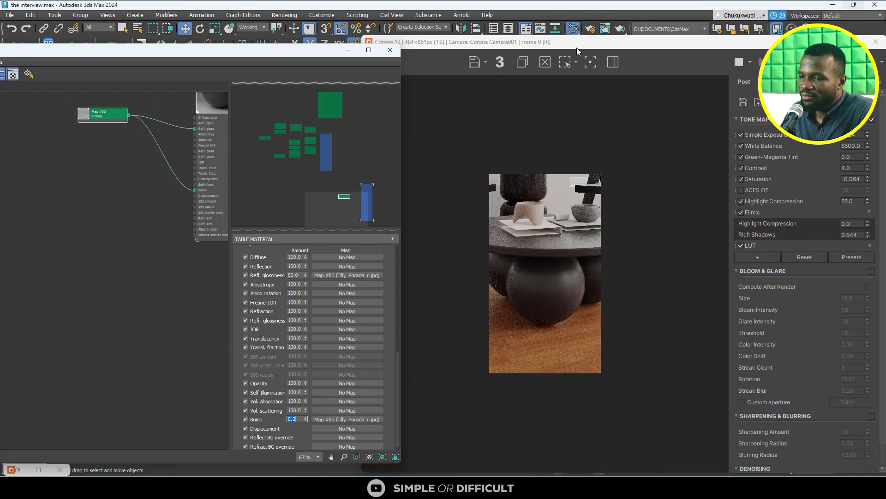
- Uncover the camera viewport, select the armchair behind the table, and minimize the render window
{"action": "left_click_drag", "start_coordinate": [577, 48], "coordinate": [231, 169]}
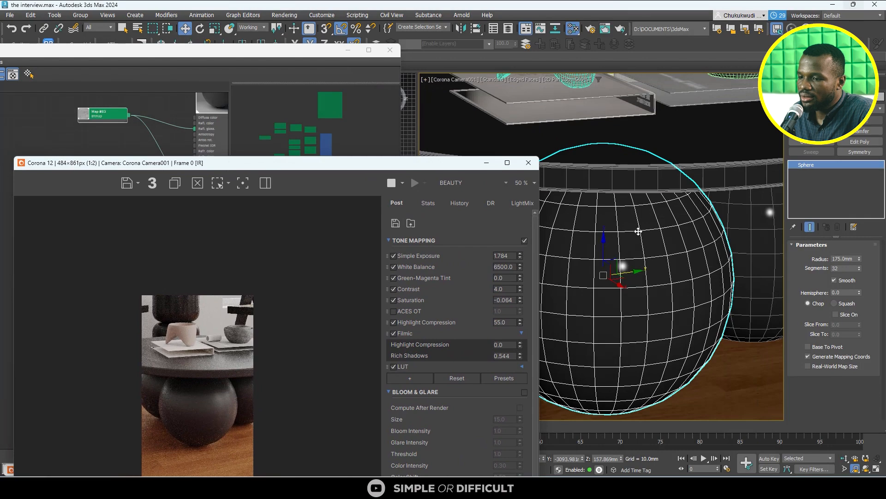
{"action": "scroll", "coordinate": [638, 231], "scroll_direction": "down", "scroll_amount": 5}
{"action": "scroll", "coordinate": [727, 140], "scroll_direction": "up", "scroll_amount": 2}
{"action": "left_click", "coordinate": [727, 140]}
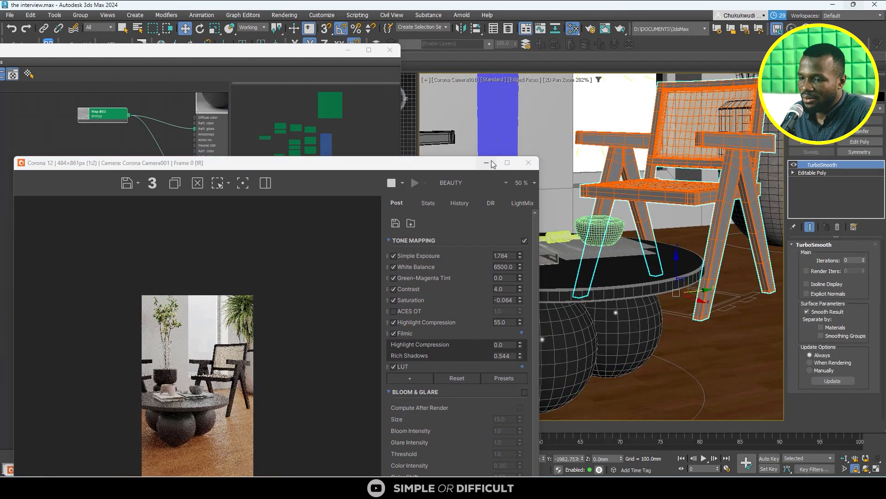
{"action": "left_click", "coordinate": [487, 162]}
- Bring the whole Slate Material Editor into view and load the selected armchair's material into it
{"action": "scroll", "coordinate": [163, 168], "scroll_direction": "down", "scroll_amount": 5}
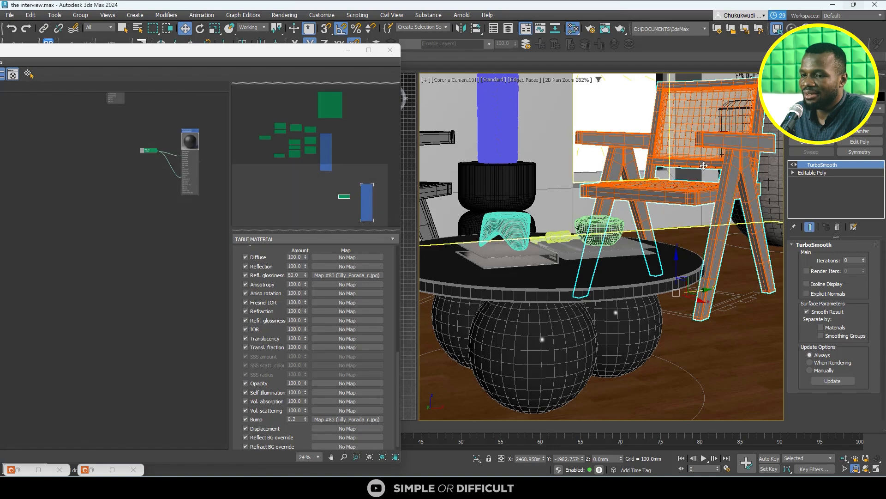
{"action": "left_click_drag", "start_coordinate": [238, 53], "coordinate": [532, 33]}
{"action": "left_click", "coordinate": [148, 45]}
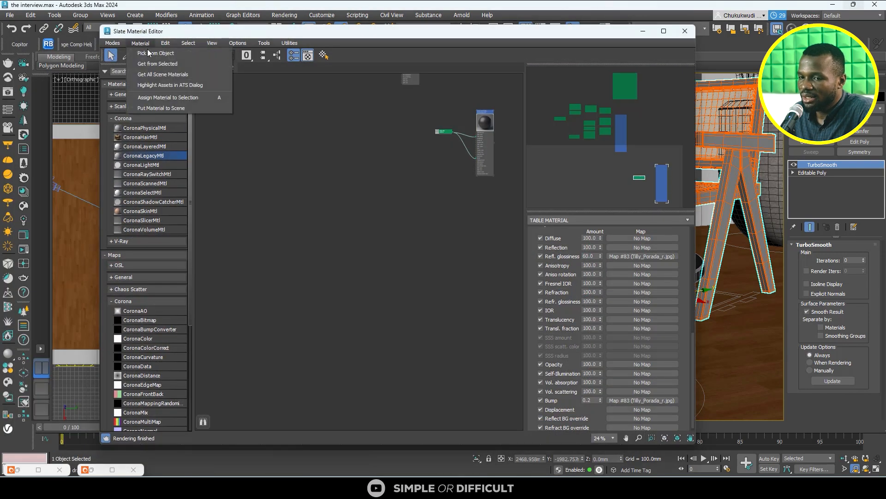
{"action": "left_click", "coordinate": [157, 69]}
- Connect the CoronaMultiMap's default output directly to the Diffuse color of the chair's first material, bypassing the Color Correction map
{"action": "scroll", "coordinate": [376, 84], "scroll_direction": "up", "scroll_amount": 5}
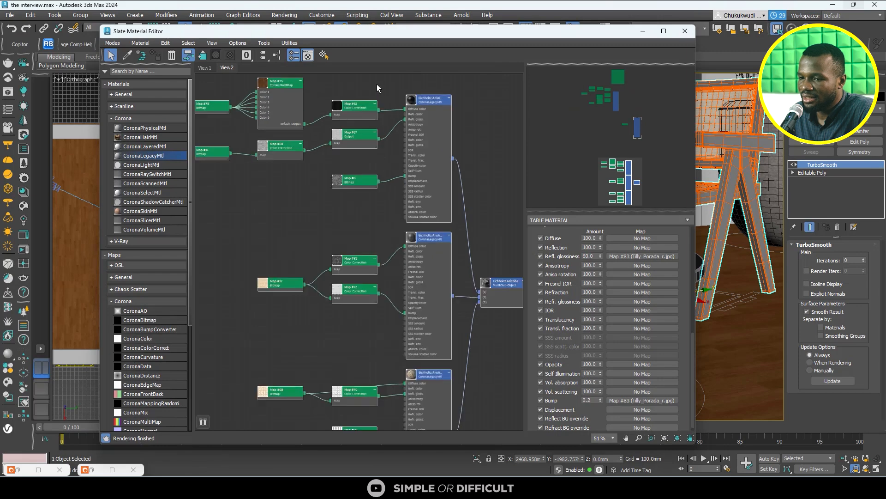
{"action": "scroll", "coordinate": [322, 190], "scroll_direction": "down", "scroll_amount": 2}
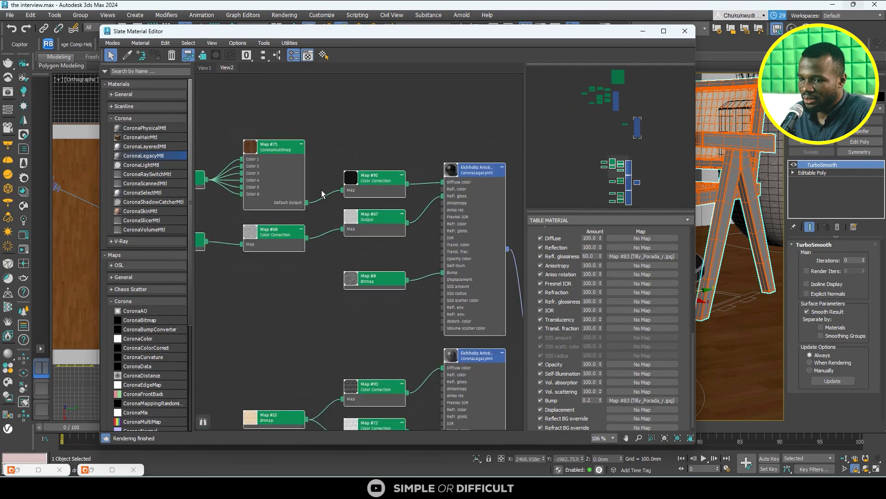
{"action": "left_click_drag", "start_coordinate": [306, 204], "coordinate": [443, 182]}
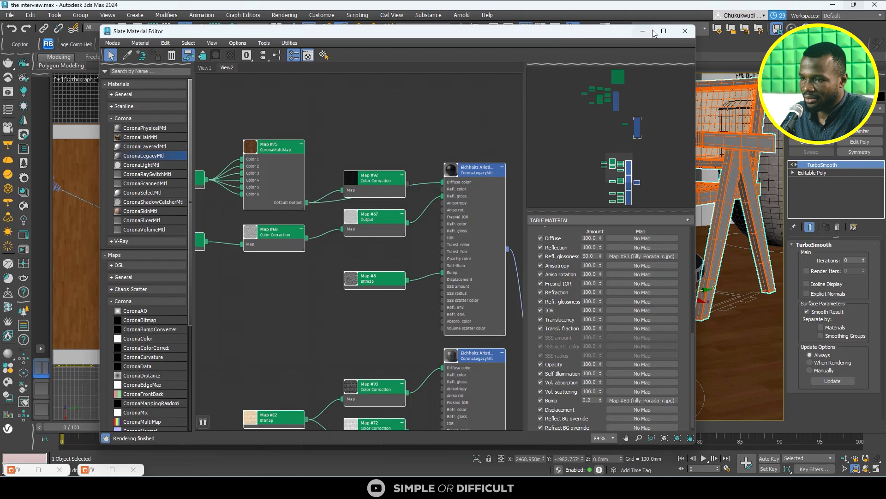
- Bring back the render window beside the material editor and examine the armchair's wood up close
{"action": "left_click_drag", "start_coordinate": [619, 34], "coordinate": [779, 110]}
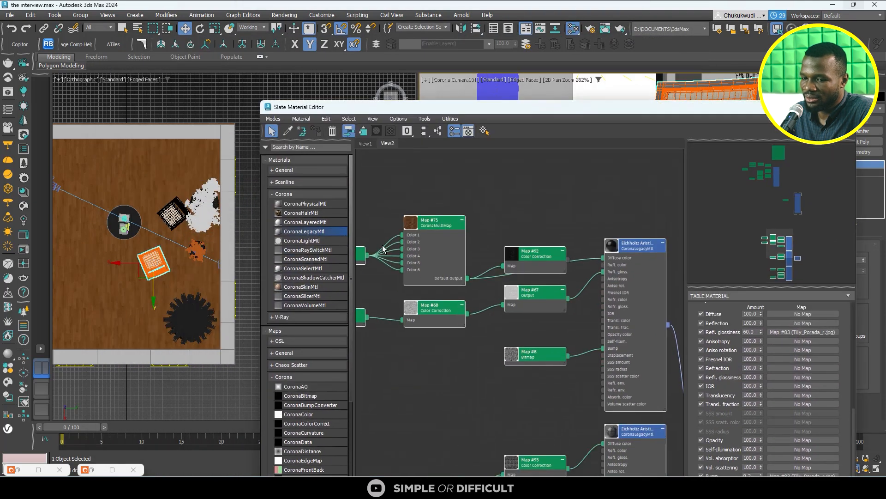
{"action": "left_click", "coordinate": [22, 236]}
{"action": "scroll", "coordinate": [239, 373], "scroll_direction": "up", "scroll_amount": 2}
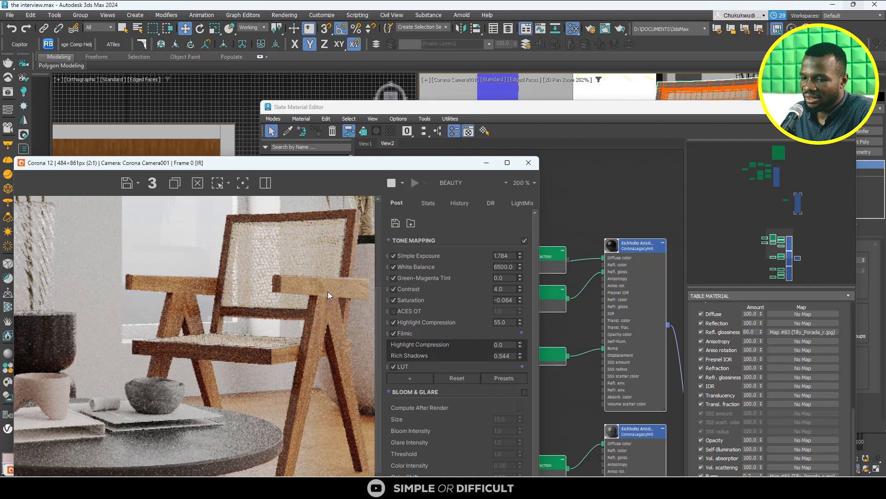
{"action": "scroll", "coordinate": [310, 290], "scroll_direction": "up", "scroll_amount": 1}
{"action": "scroll", "coordinate": [292, 296], "scroll_direction": "down", "scroll_amount": 2}
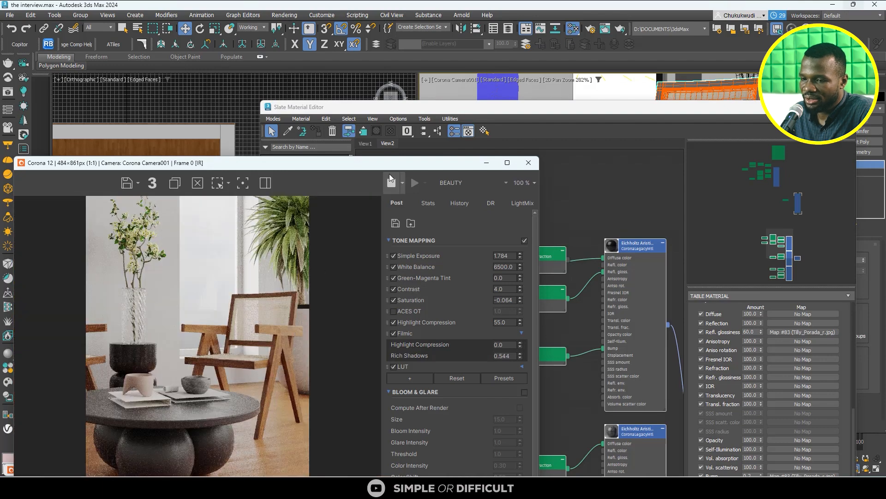
{"action": "left_click_drag", "start_coordinate": [389, 174], "coordinate": [381, 36]}
{"action": "scroll", "coordinate": [270, 203], "scroll_direction": "up", "scroll_amount": 2}
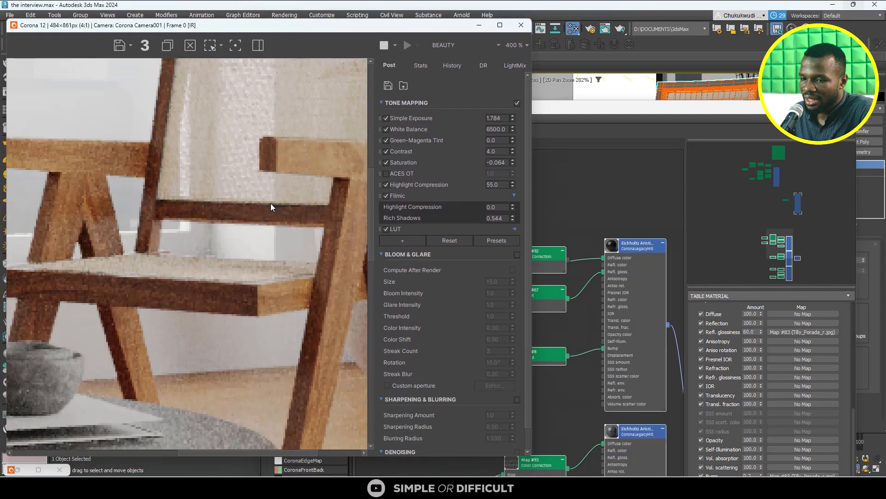
{"action": "scroll", "coordinate": [271, 204], "scroll_direction": "down", "scroll_amount": 1}
- Show the parameters of the bypassed Color Correction map and move its node above the direct diffuse connection
{"action": "left_click", "coordinate": [603, 112]}
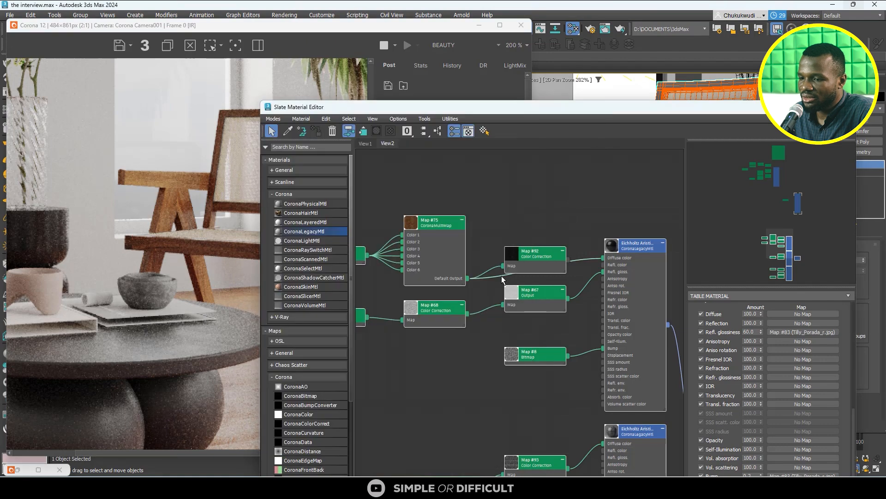
{"action": "scroll", "coordinate": [537, 255], "scroll_direction": "up", "scroll_amount": 3}
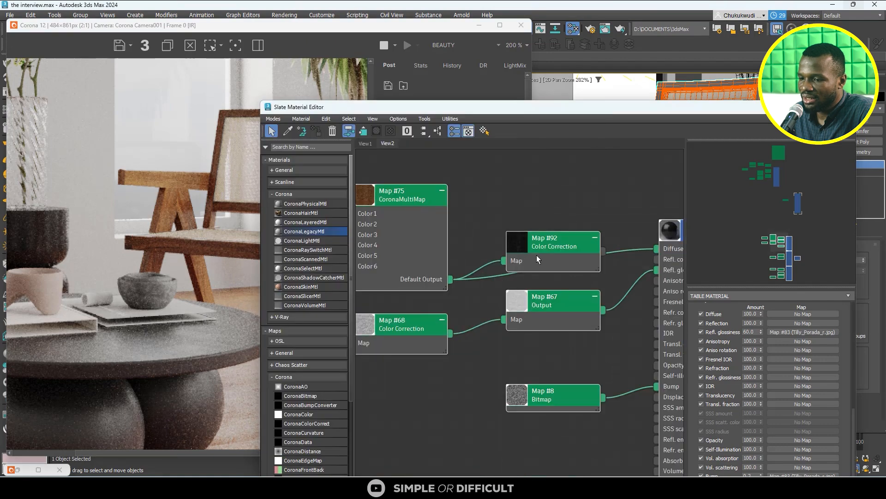
{"action": "double_click", "coordinate": [560, 244]}
{"action": "middle_click_drag", "start_coordinate": [558, 245], "coordinate": [548, 267]}
{"action": "left_click", "coordinate": [455, 190]}
{"action": "left_click", "coordinate": [548, 202]}
{"action": "scroll", "coordinate": [548, 201], "scroll_direction": "down", "scroll_amount": 1}
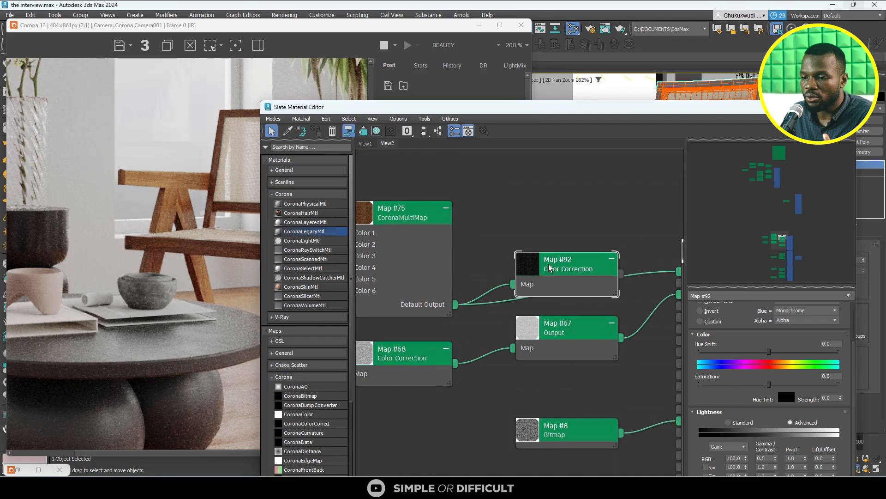
{"action": "left_click_drag", "start_coordinate": [547, 267], "coordinate": [563, 207]}
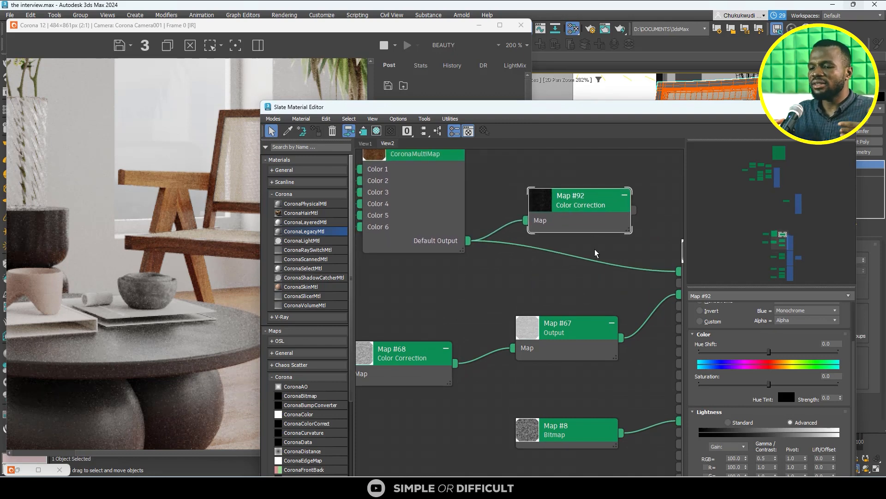
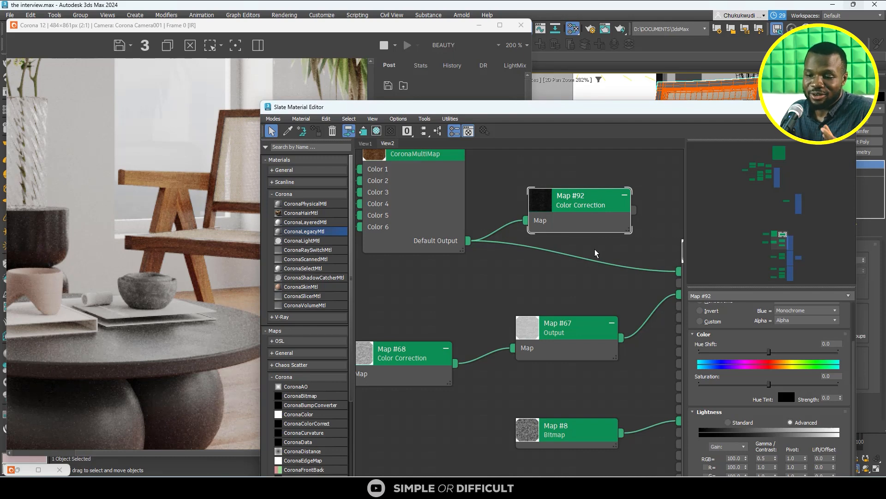
- Add a new ColorCorrection map to the chair material graph and place it beneath the existing Map #92 Color Correction
{"action": "left_click", "coordinate": [274, 353]}
{"action": "scroll", "coordinate": [298, 401], "scroll_direction": "down", "scroll_amount": 1}
{"action": "left_click", "coordinate": [298, 384]}
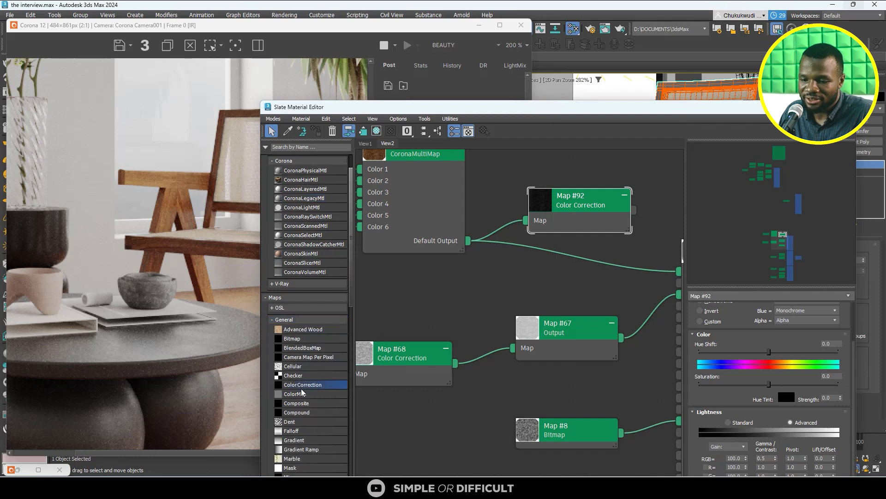
{"action": "left_click_drag", "start_coordinate": [567, 273], "coordinate": [568, 274]}
{"action": "scroll", "coordinate": [535, 290], "scroll_direction": "down", "scroll_amount": 1}
{"action": "middle_click_drag", "start_coordinate": [536, 290], "coordinate": [428, 321]}
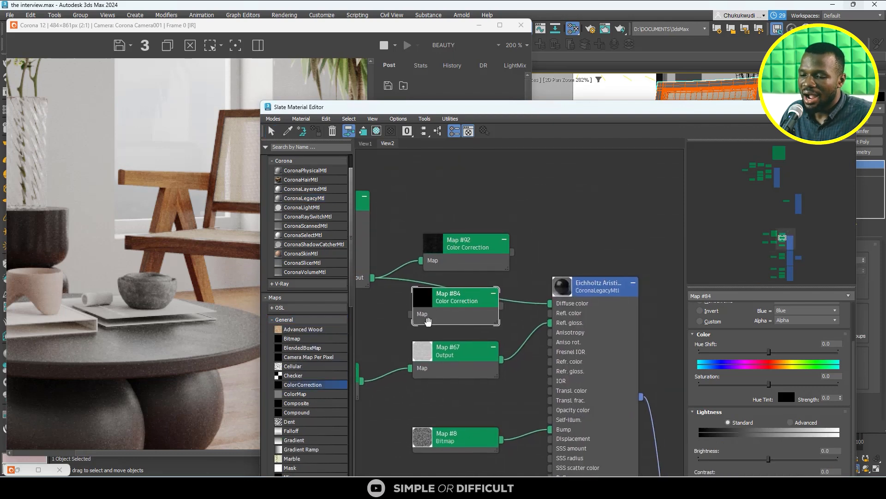
- Disconnect the Map #92 Color Correction from the CoronaMultiMap and move it out of the way above the graph
{"action": "left_click", "coordinate": [467, 250]}
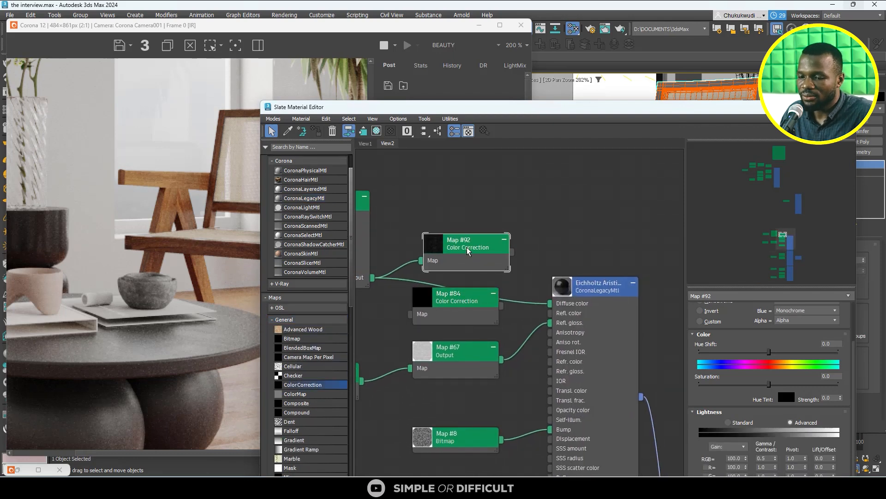
{"action": "left_click", "coordinate": [399, 266]}
{"action": "key", "text": "Delete"}
{"action": "left_click_drag", "start_coordinate": [457, 253], "coordinate": [490, 178]}
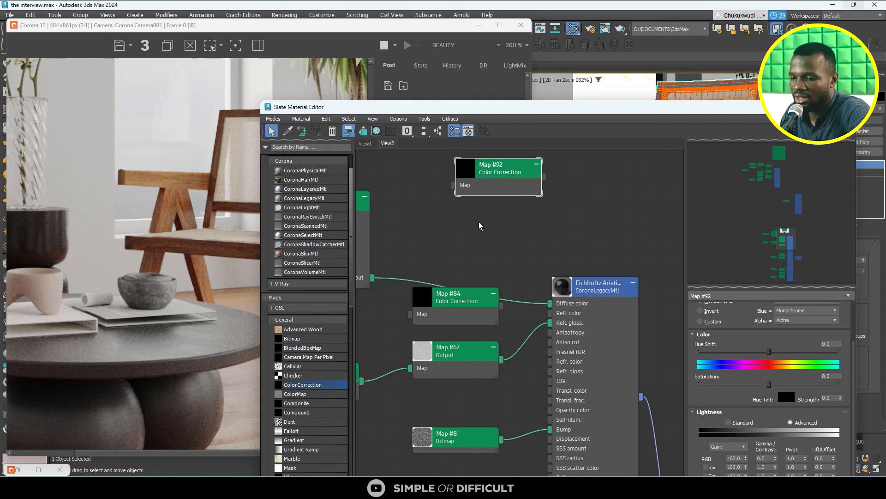
- Wire the new Color Correction between the CoronaMultiMap's default output and the chair material's Diffuse color
{"action": "left_click_drag", "start_coordinate": [459, 310], "coordinate": [470, 257]}
{"action": "left_click_drag", "start_coordinate": [372, 277], "coordinate": [420, 260]}
{"action": "left_click_drag", "start_coordinate": [511, 255], "coordinate": [549, 304]}
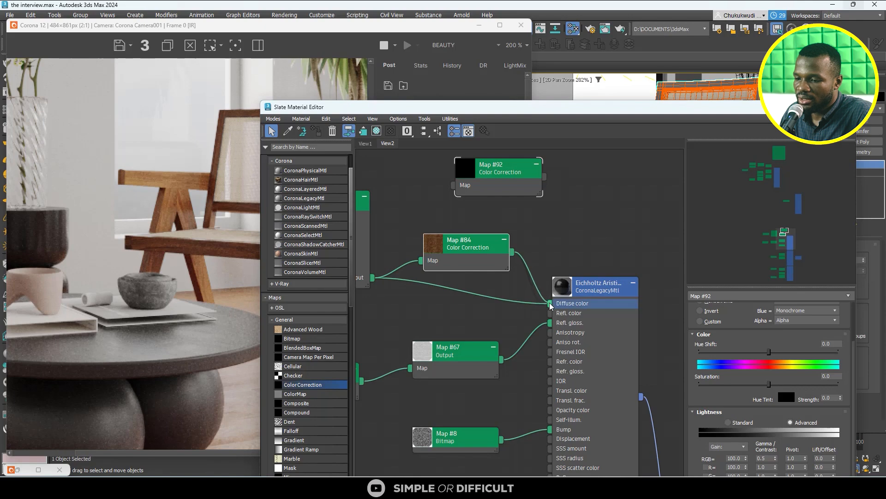
- Set the new Color Correction's channels to Monochrome and check the chair's wood in the interactive render
{"action": "double_click", "coordinate": [461, 246]}
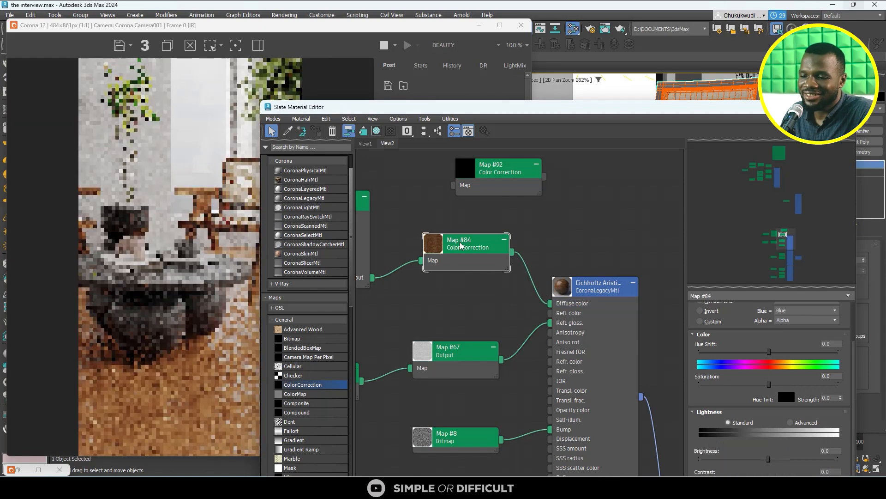
{"action": "scroll", "coordinate": [784, 342], "scroll_direction": "up", "scroll_amount": 2}
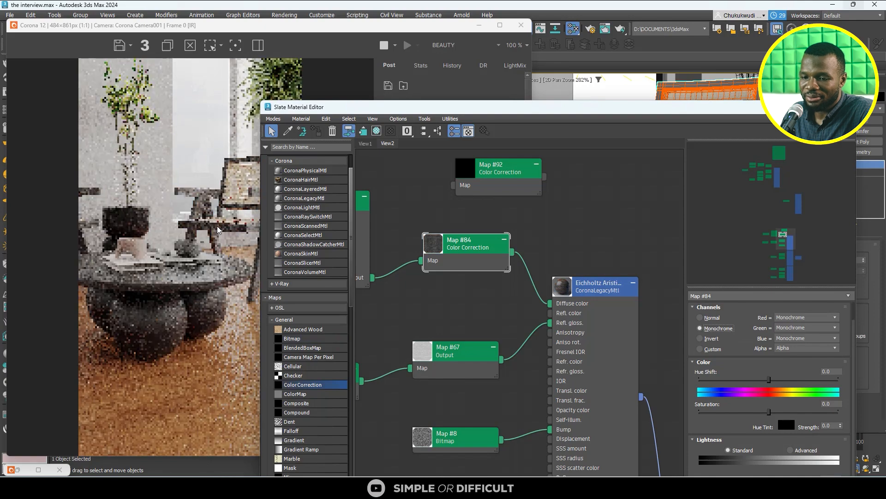
{"action": "scroll", "coordinate": [209, 197], "scroll_direction": "up", "scroll_amount": 2}
{"action": "scroll", "coordinate": [210, 197], "scroll_direction": "down", "scroll_amount": 4}
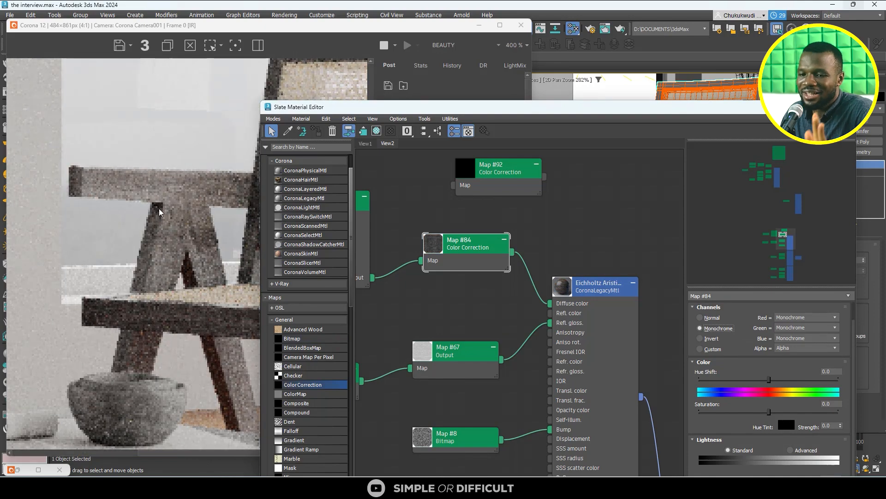
{"action": "scroll", "coordinate": [215, 237], "scroll_direction": "up", "scroll_amount": 2}
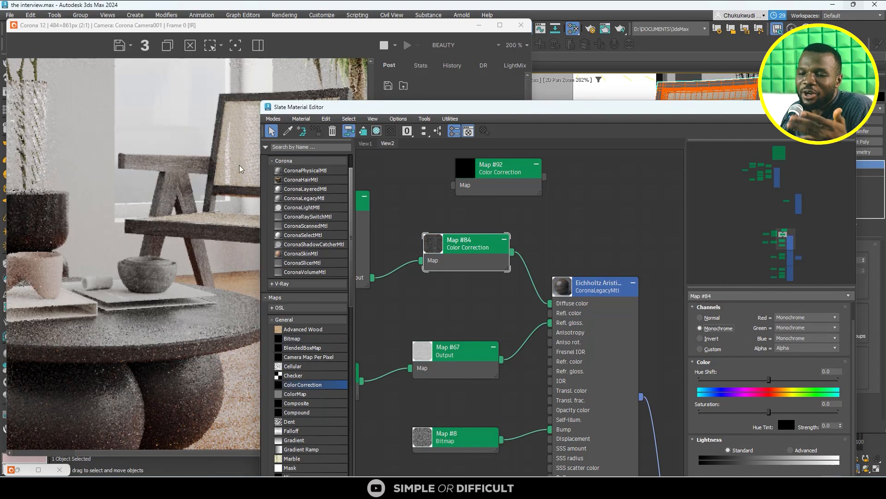
- Switch the new Color Correction's lightness to Advanced and set its RGB gamma/contrast to 0.5
{"action": "left_click_drag", "start_coordinate": [500, 111], "coordinate": [575, 93]}
{"action": "scroll", "coordinate": [253, 217], "scroll_direction": "down", "scroll_amount": 1}
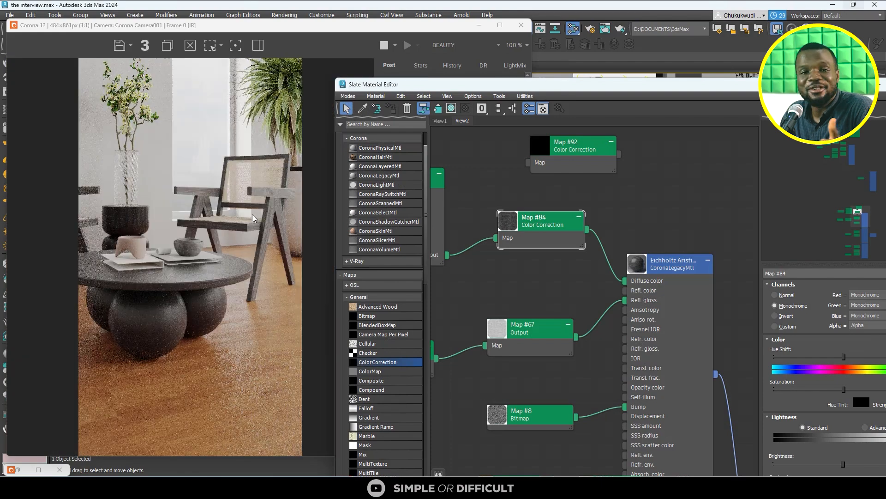
{"action": "scroll", "coordinate": [303, 210], "scroll_direction": "up", "scroll_amount": 1}
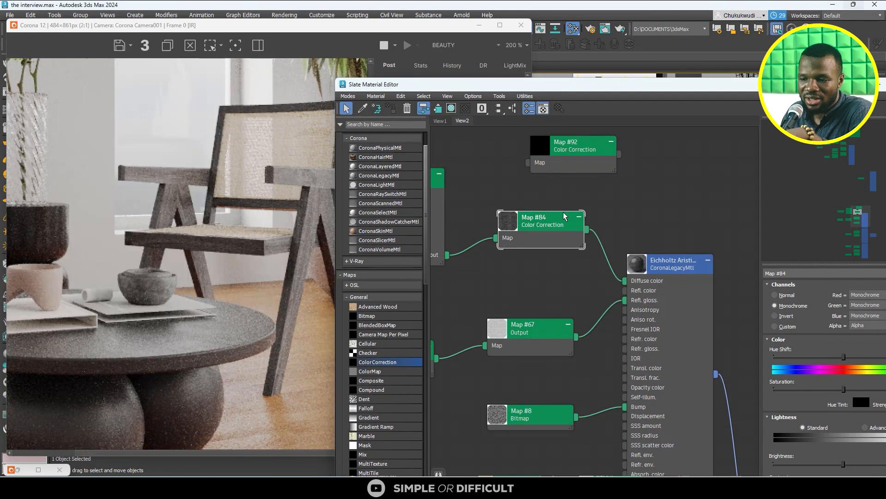
{"action": "left_click_drag", "start_coordinate": [714, 87], "coordinate": [618, 59]}
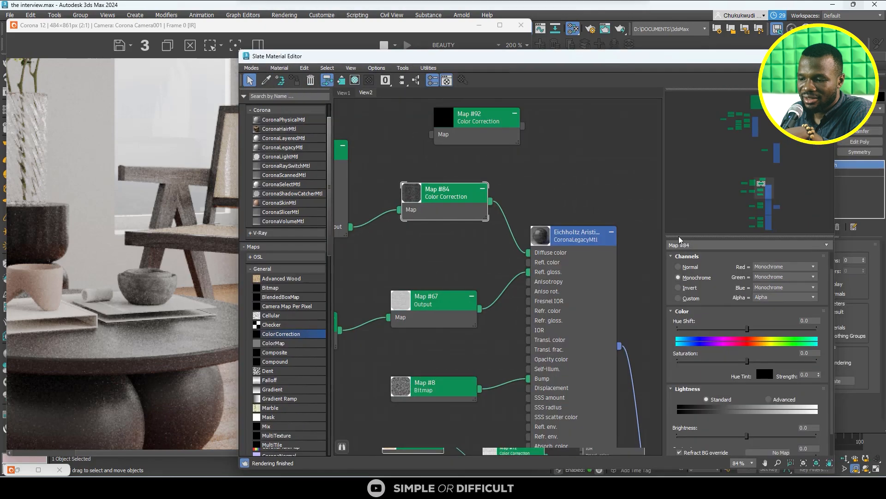
{"action": "left_click", "coordinate": [779, 400]}
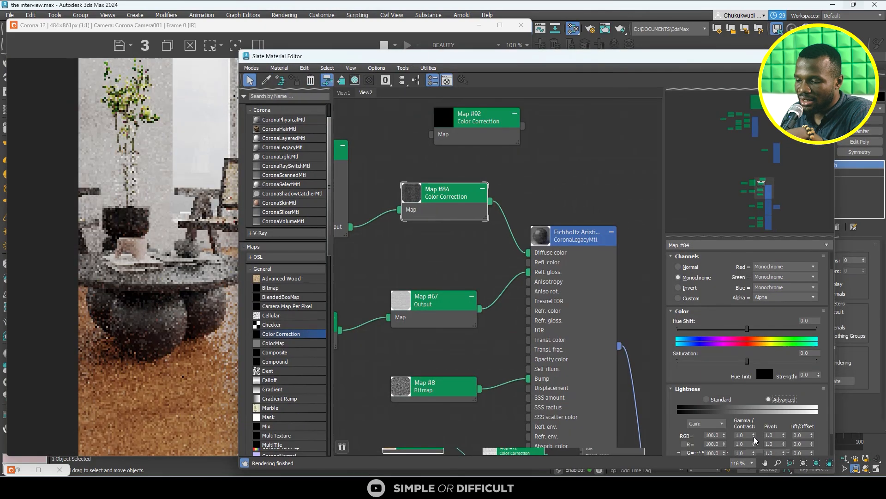
{"action": "double_click", "coordinate": [748, 435]}
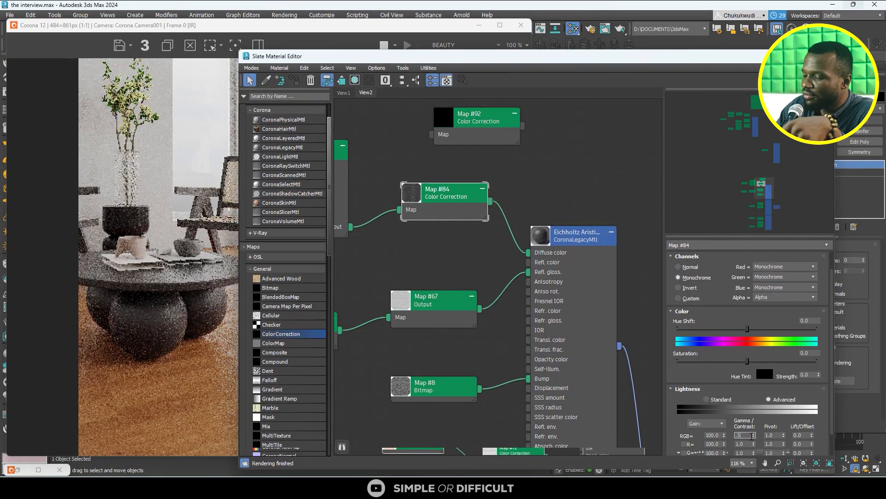
{"action": "type", "text": ".5"}
{"action": "key", "text": "Return"}
- Examine the chair's wood grain in the interactive render and review the disconnected Map #92 Color Correction's settings
{"action": "scroll", "coordinate": [240, 212], "scroll_direction": "up", "scroll_amount": 1}
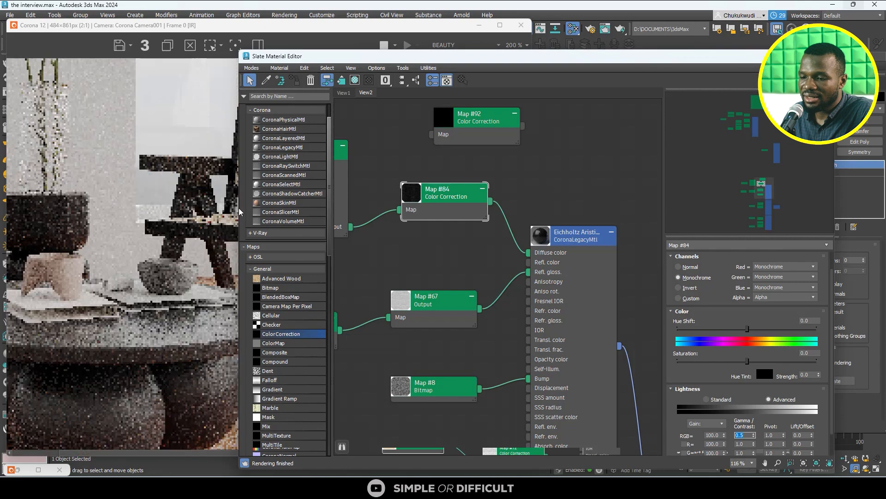
{"action": "left_click", "coordinate": [179, 198]}
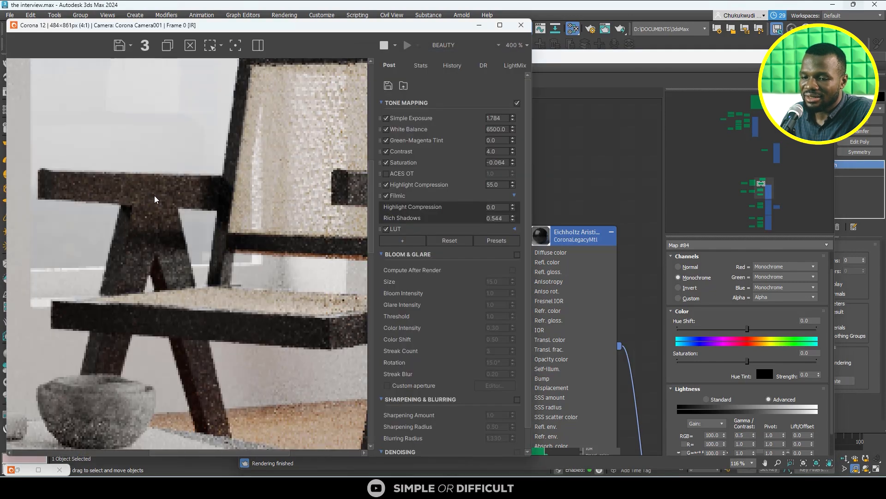
{"action": "scroll", "coordinate": [323, 200], "scroll_direction": "up", "scroll_amount": 1}
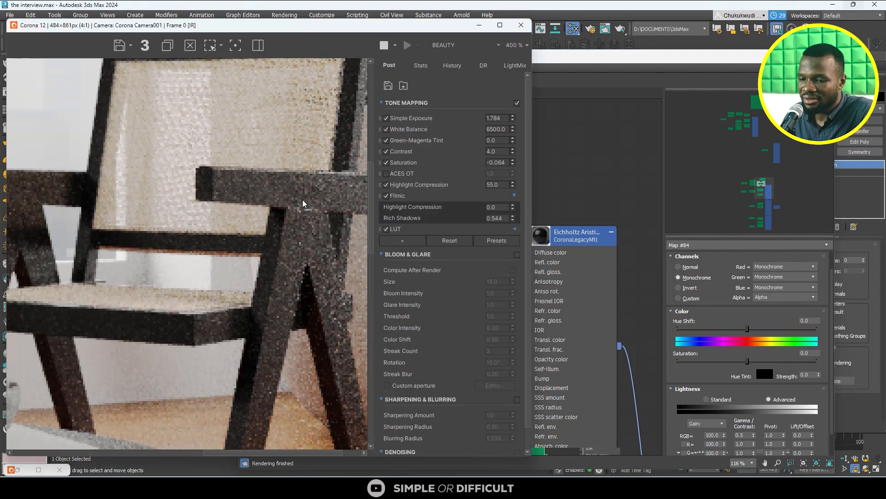
{"action": "scroll", "coordinate": [311, 210], "scroll_direction": "down", "scroll_amount": 1}
{"action": "scroll", "coordinate": [594, 223], "scroll_direction": "down", "scroll_amount": 4}
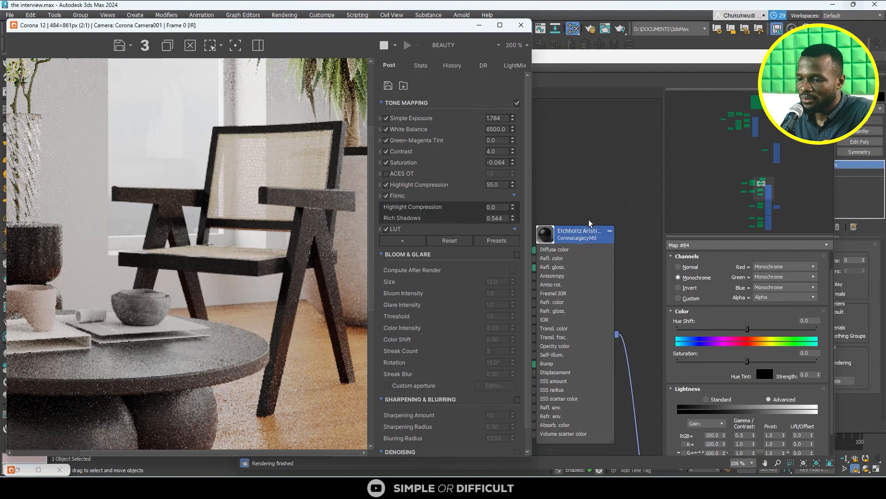
{"action": "middle_click_drag", "start_coordinate": [594, 223], "coordinate": [652, 221]}
{"action": "scroll", "coordinate": [591, 173], "scroll_direction": "up", "scroll_amount": 3}
{"action": "double_click", "coordinate": [585, 161]}
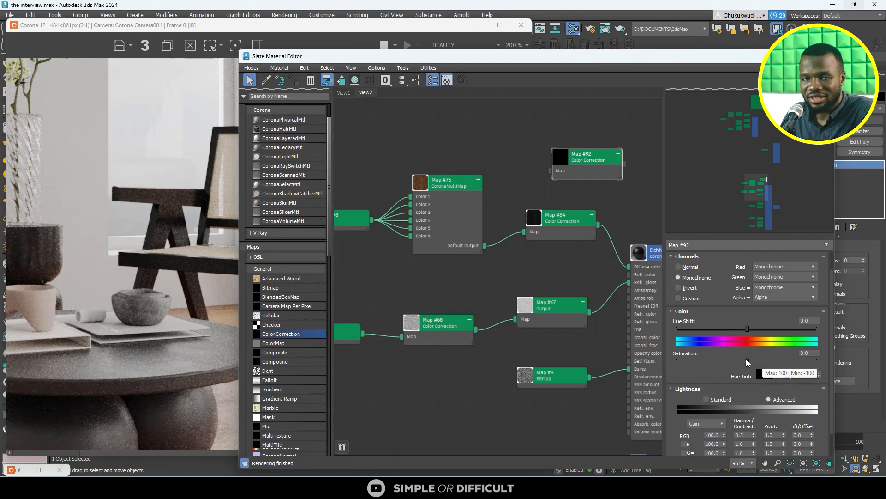
{"action": "scroll", "coordinate": [174, 213], "scroll_direction": "down", "scroll_amount": 1}
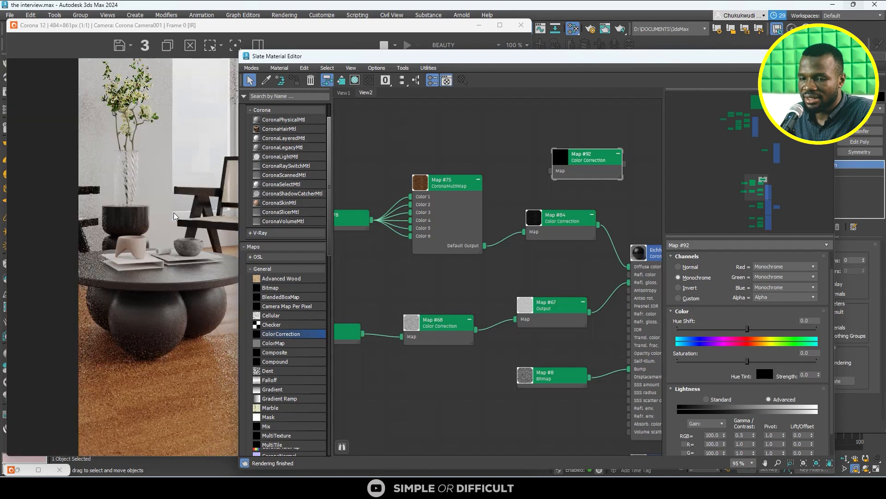
{"action": "scroll", "coordinate": [174, 215], "scroll_direction": "down", "scroll_amount": 1}
{"action": "scroll", "coordinate": [525, 209], "scroll_direction": "down", "scroll_amount": 1}
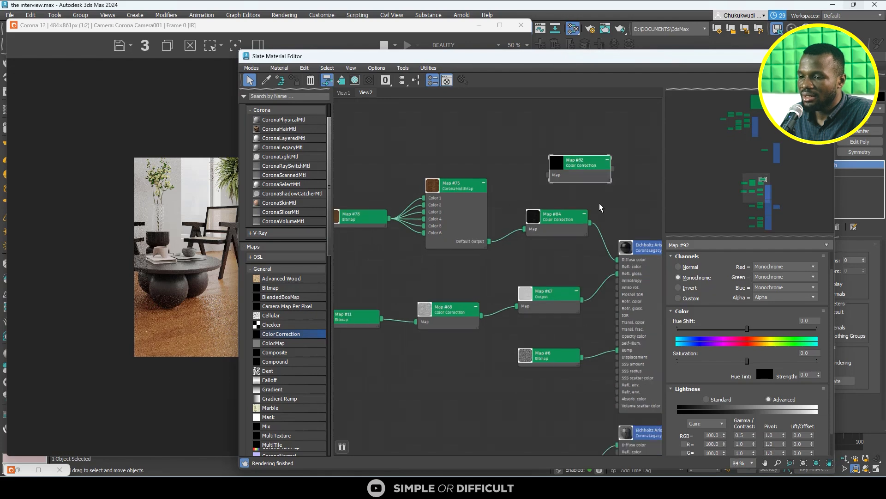
{"action": "scroll", "coordinate": [600, 207], "scroll_direction": "up", "scroll_amount": 2}
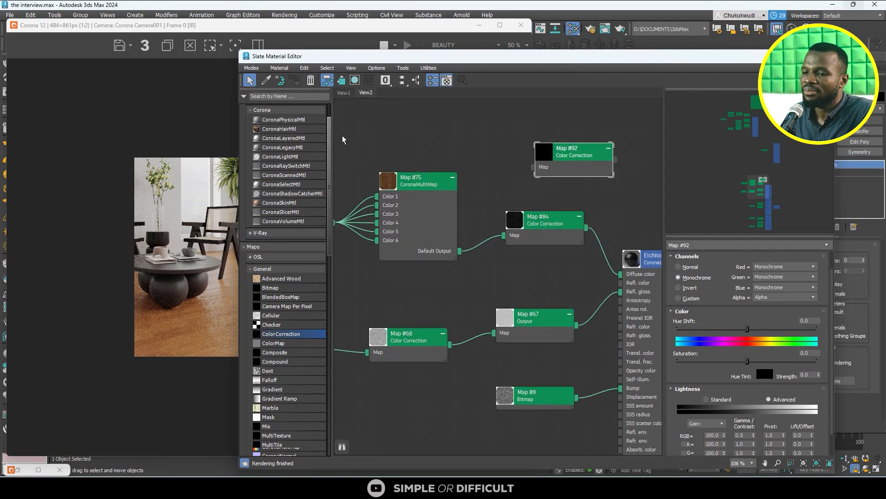
- Clear away the material editor and render windows and turn off 2D Pan Zoom in the camera viewport
{"action": "left_click_drag", "start_coordinate": [525, 67], "coordinate": [347, 111]}
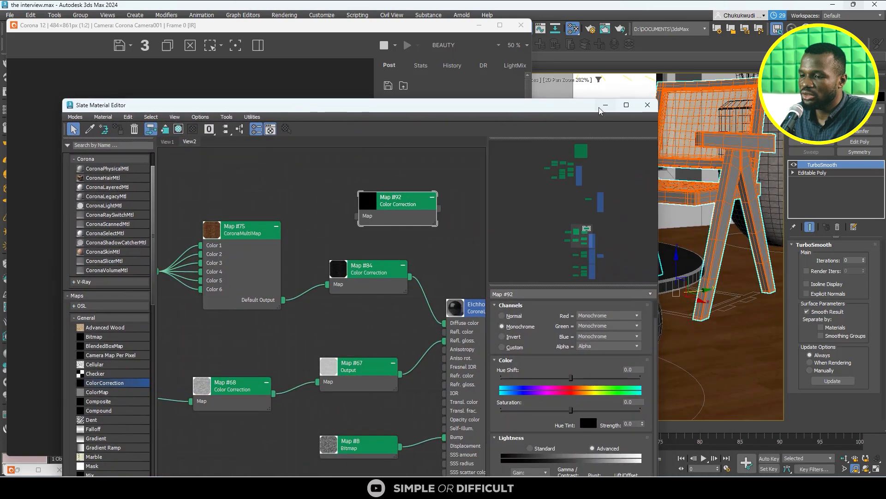
{"action": "left_click", "coordinate": [647, 105]}
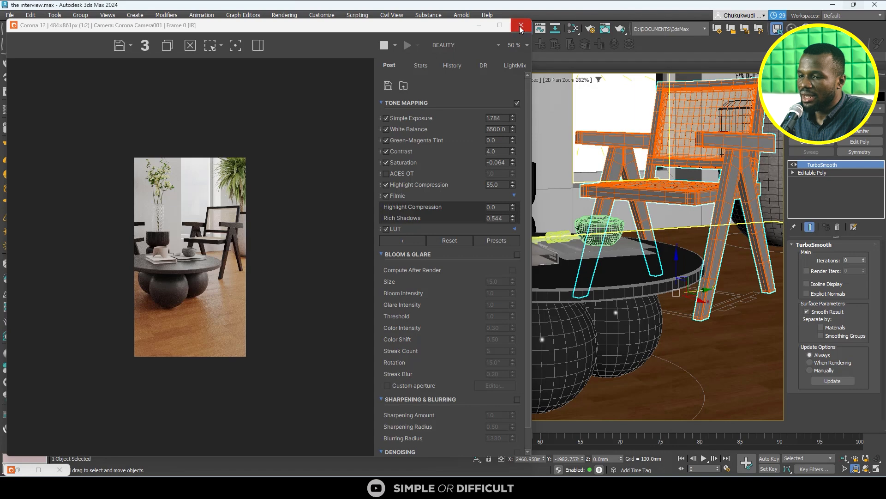
{"action": "left_click", "coordinate": [577, 82]}
{"action": "left_click", "coordinate": [602, 87]}
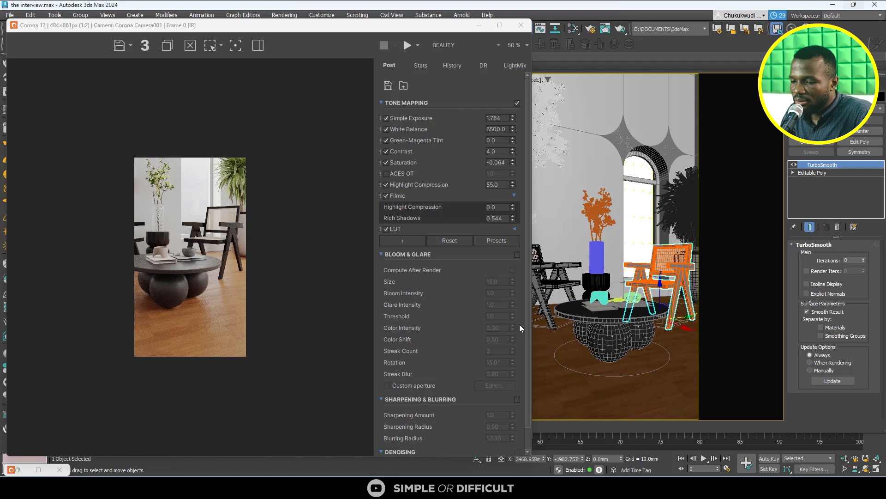
{"action": "left_click", "coordinate": [478, 29]}
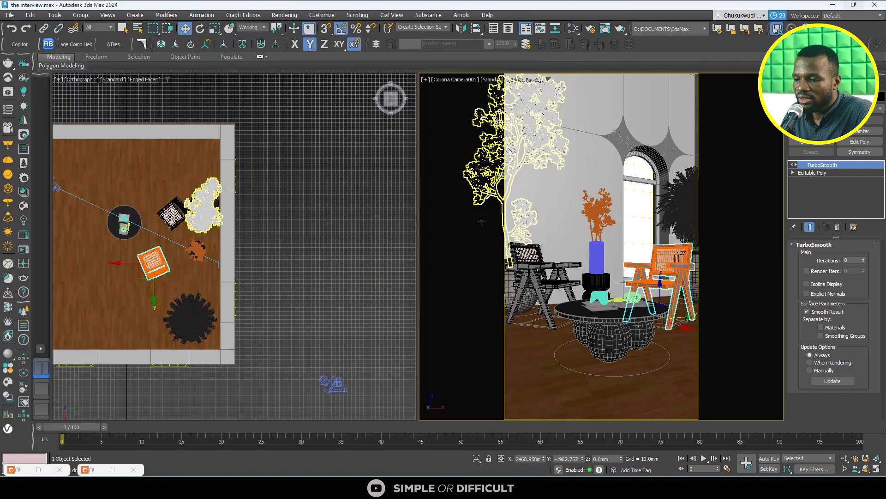
{"action": "scroll", "coordinate": [347, 288], "scroll_direction": "down", "scroll_amount": 2}
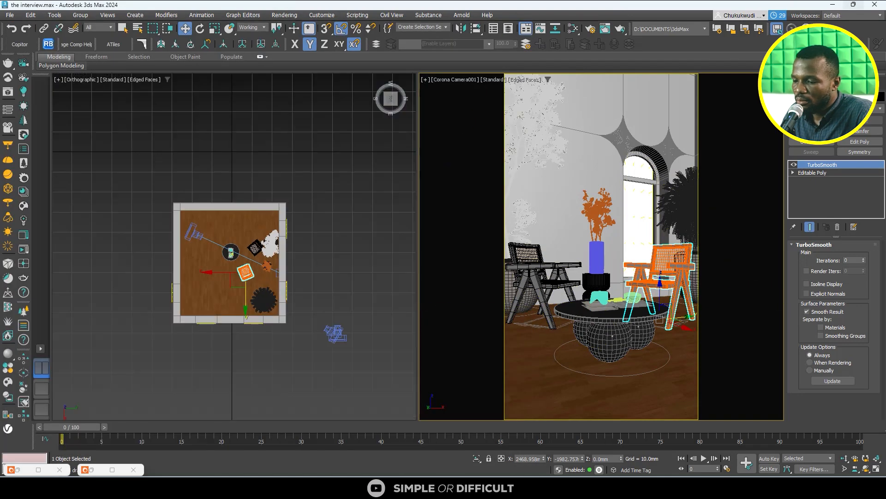
- Switch to the reference photo in the image viewer and examine its chairs, table and overall composition
{"action": "key", "text": "alt+Tab"}
{"action": "scroll", "coordinate": [519, 383], "scroll_direction": "up", "scroll_amount": 10}
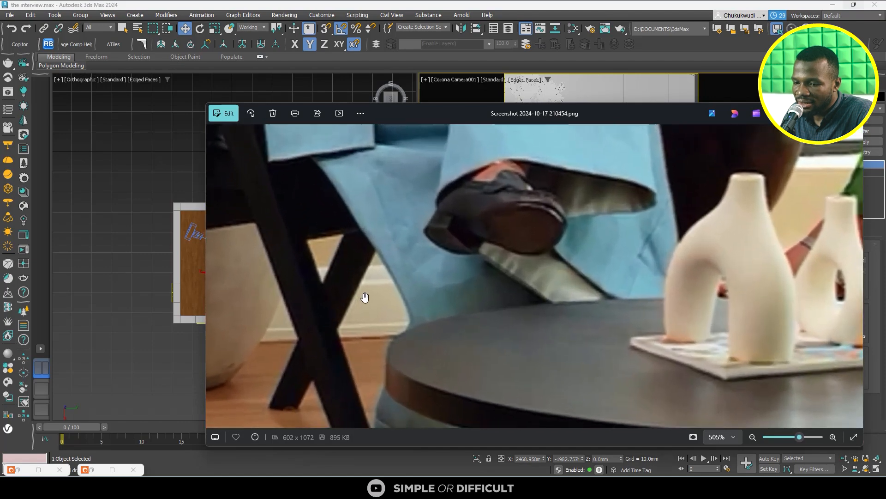
{"action": "left_click_drag", "start_coordinate": [365, 297], "coordinate": [383, 280]}
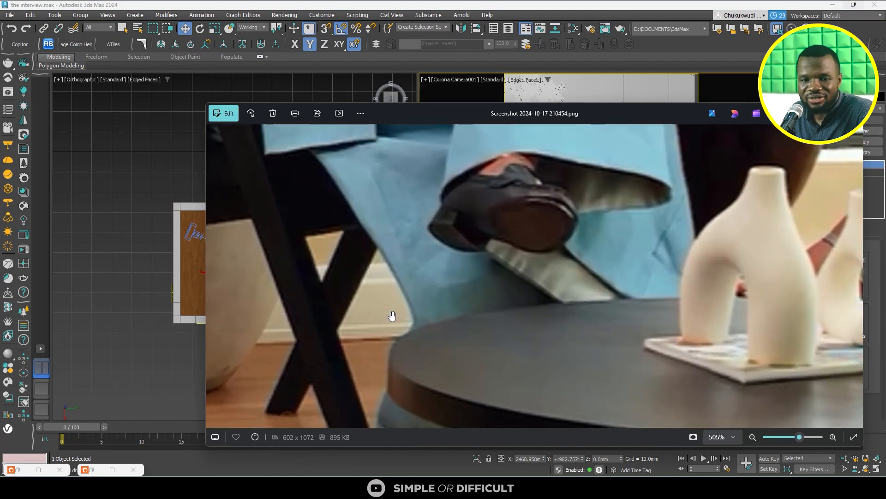
{"action": "scroll", "coordinate": [381, 318], "scroll_direction": "down", "scroll_amount": 6}
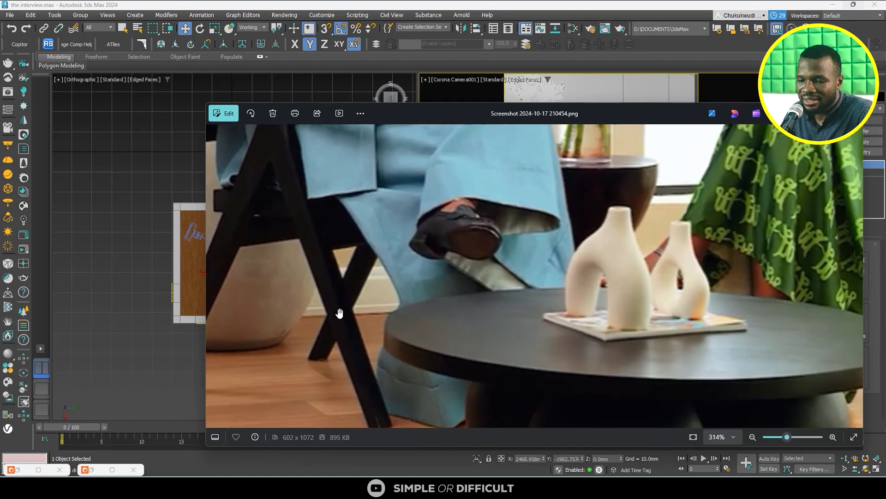
{"action": "scroll", "coordinate": [383, 294], "scroll_direction": "down", "scroll_amount": 2}
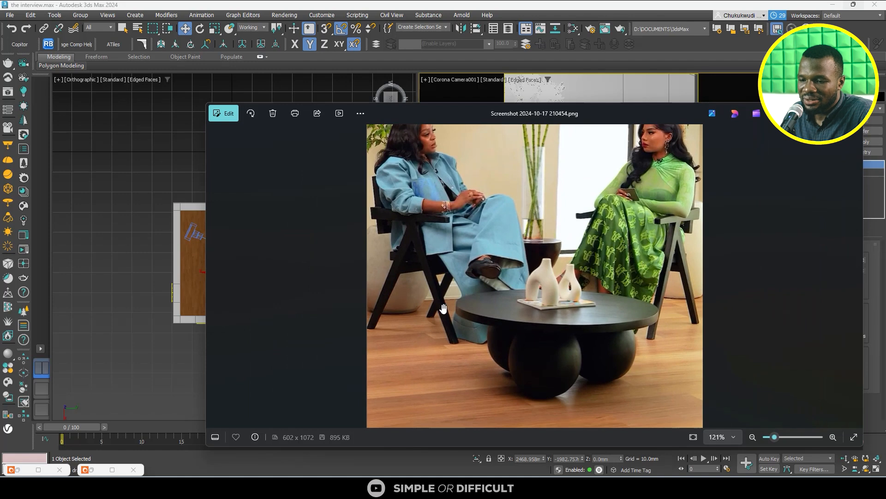
{"action": "scroll", "coordinate": [449, 302], "scroll_direction": "down", "scroll_amount": 1}
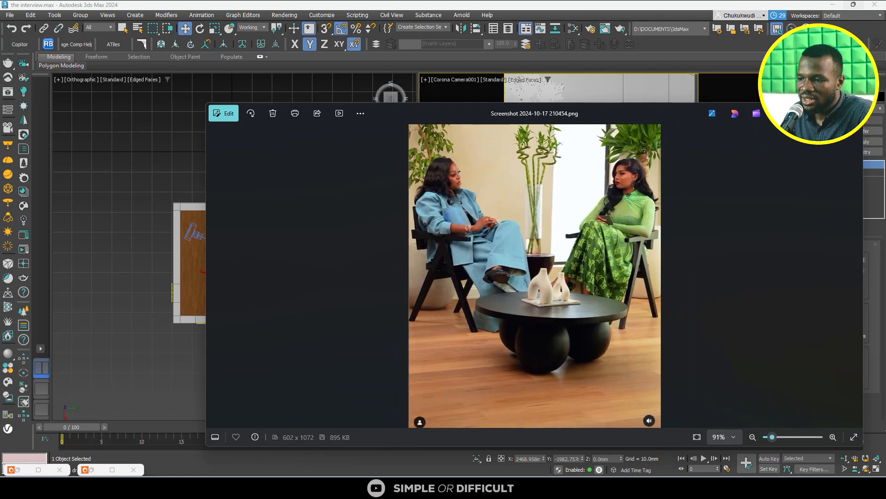
{"action": "key", "text": "alt+Tab"}
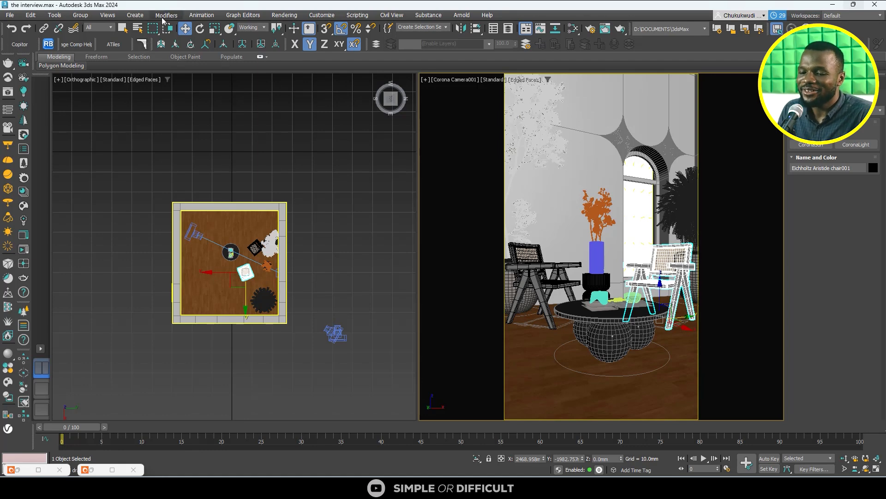
- Draw a straight spline line about 5,166 mm long on the floor along the inner face of the back wall
{"action": "left_click", "coordinate": [284, 192]}
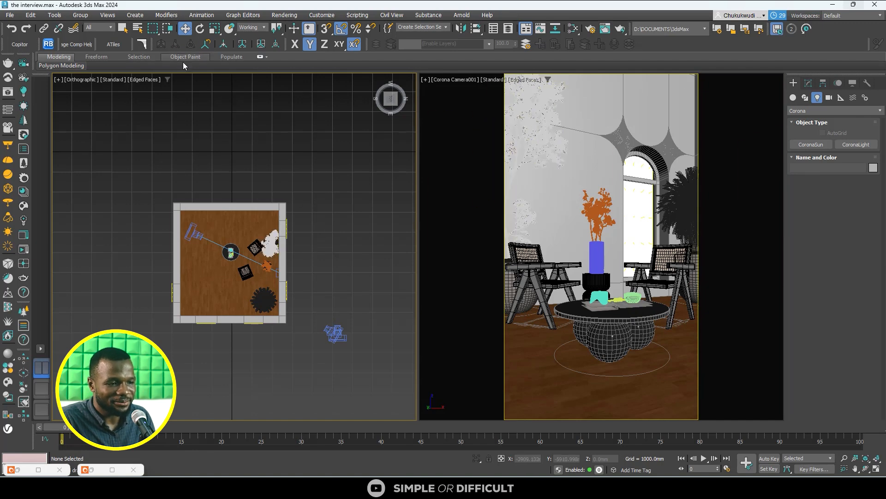
{"action": "left_click", "coordinate": [793, 97]}
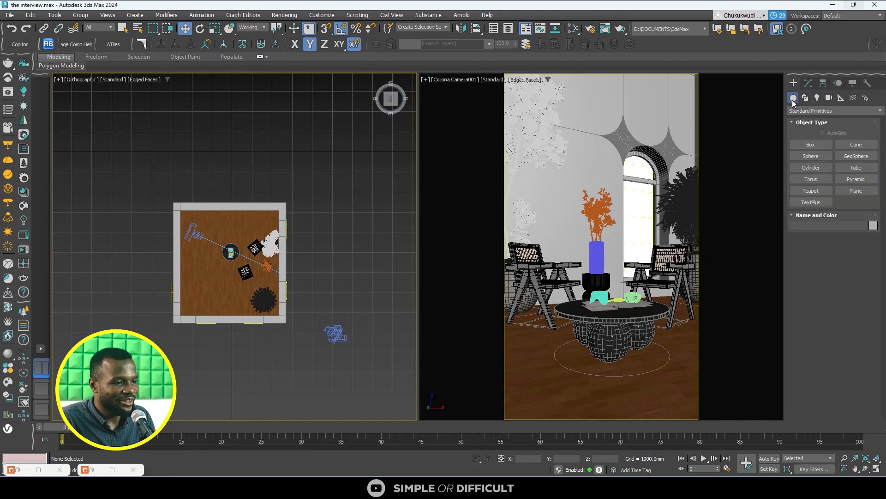
{"action": "left_click", "coordinate": [806, 98]}
{"action": "left_click", "coordinate": [817, 155]}
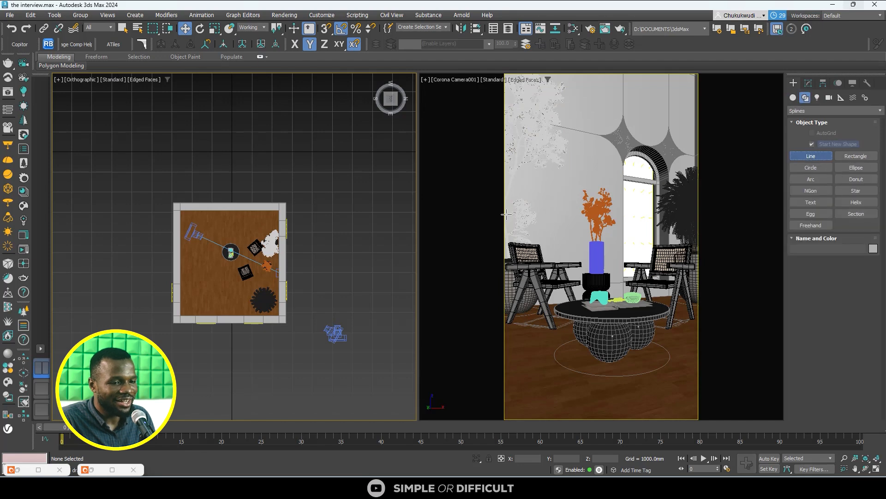
{"action": "scroll", "coordinate": [284, 243], "scroll_direction": "up", "scroll_amount": 5}
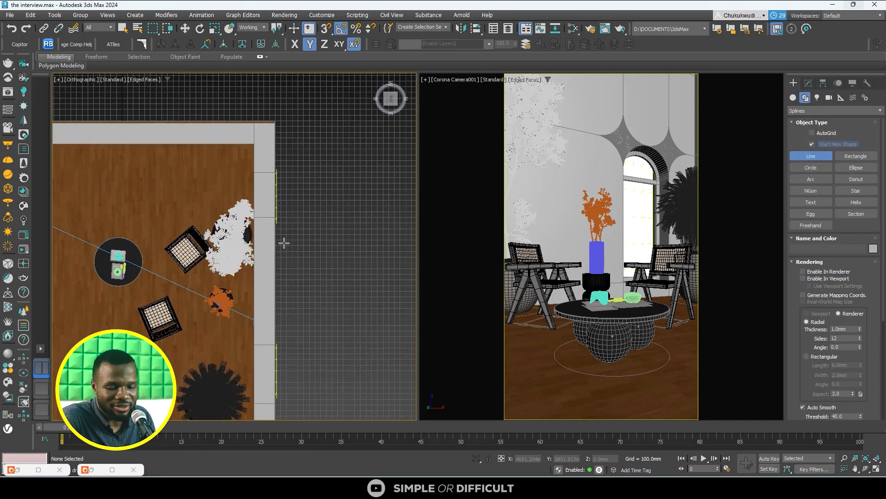
{"action": "left_click", "coordinate": [249, 147]}
{"action": "scroll", "coordinate": [257, 144], "scroll_direction": "down", "scroll_amount": 5}
{"action": "scroll", "coordinate": [223, 332], "scroll_direction": "up", "scroll_amount": 5}
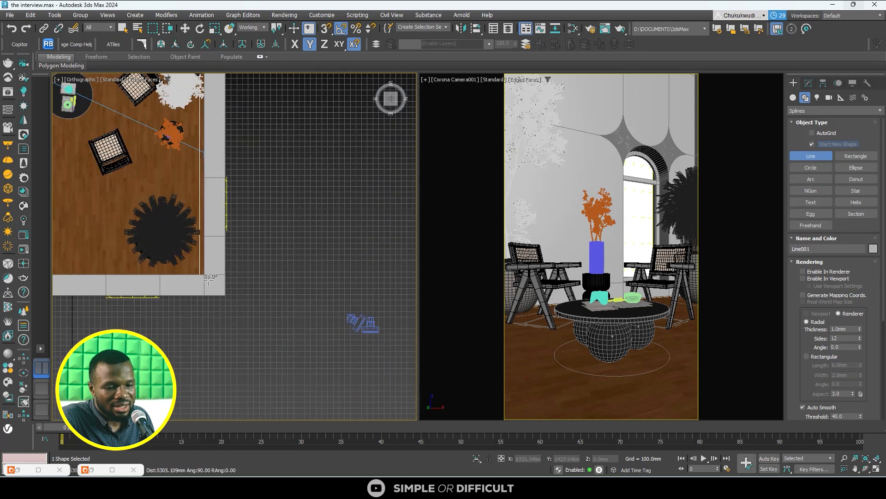
{"action": "scroll", "coordinate": [197, 275], "scroll_direction": "up", "scroll_amount": 4}
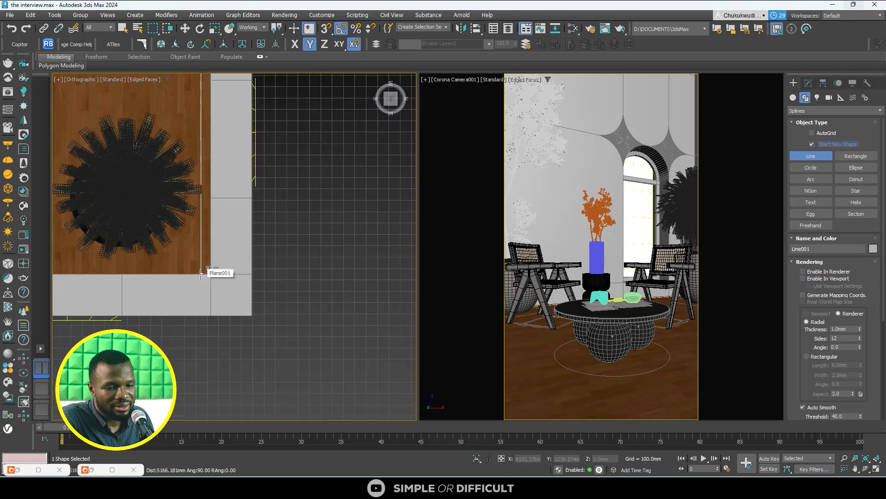
{"action": "left_click", "coordinate": [200, 276]}
{"action": "scroll", "coordinate": [277, 273], "scroll_direction": "down", "scroll_amount": 8}
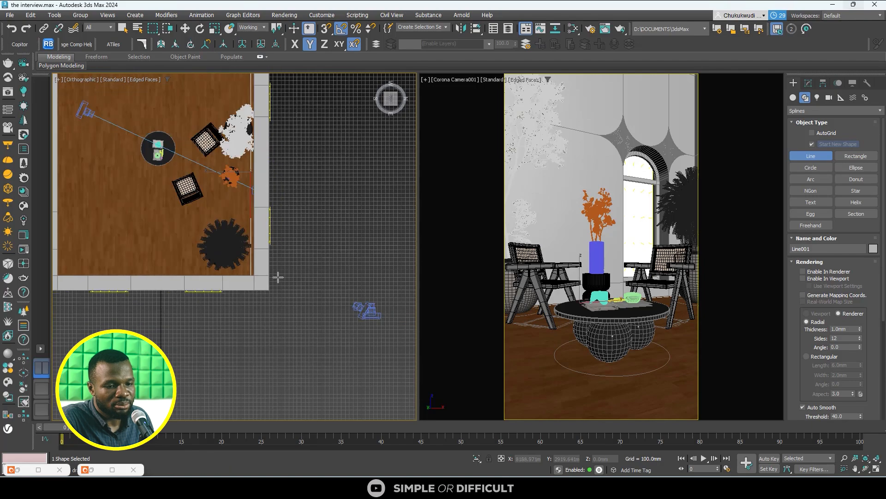
- Apply the B_02_17 baseboard profile from the Baseboards-A-part-2 set to the line with the Sweep Profile script
{"action": "middle_click_drag", "start_coordinate": [275, 263], "coordinate": [367, 235], "text": "alt"}
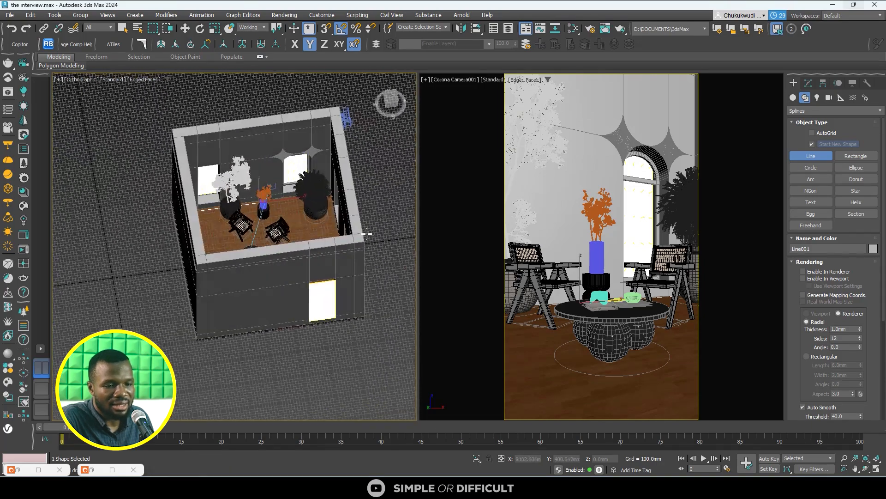
{"action": "scroll", "coordinate": [208, 211], "scroll_direction": "up", "scroll_amount": 8}
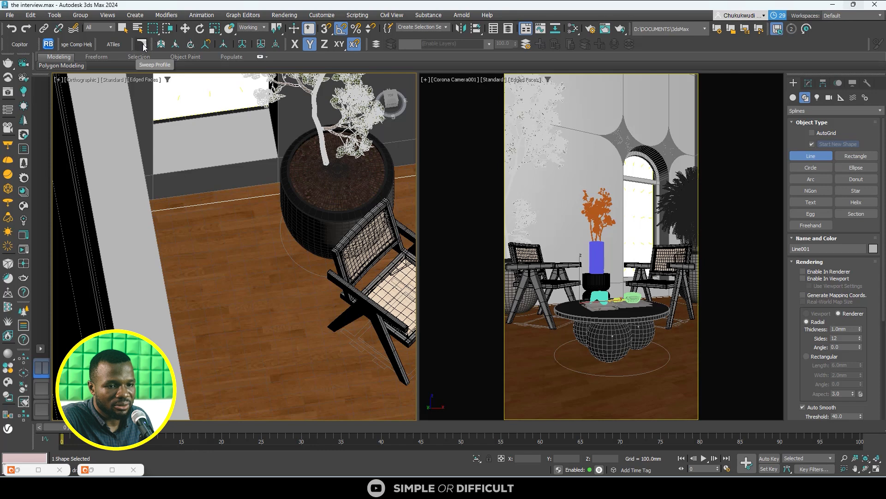
{"action": "key", "text": "w"}
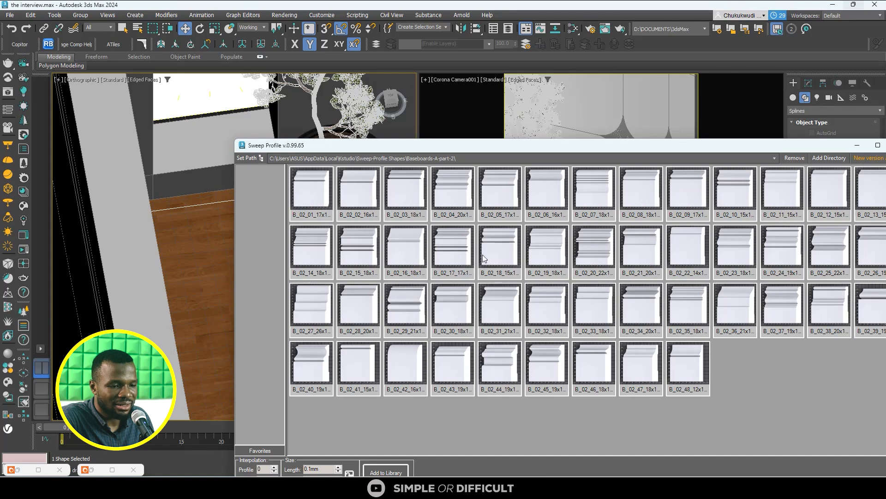
{"action": "left_click", "coordinate": [457, 251]}
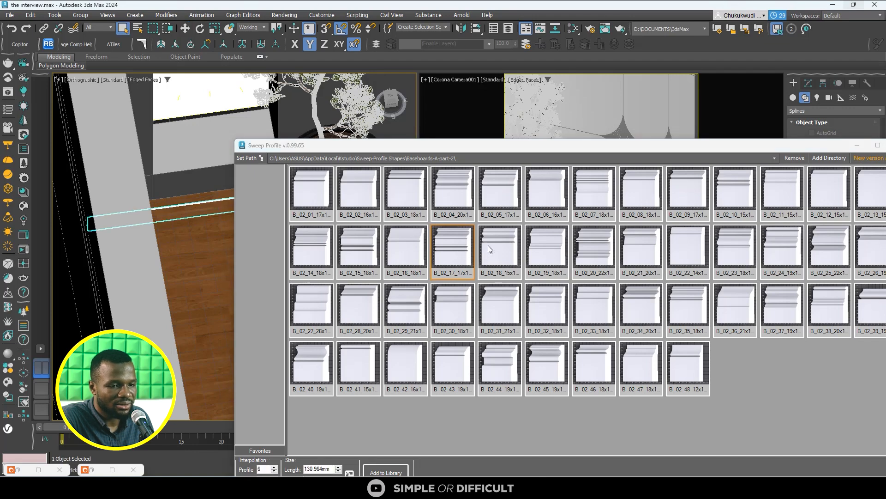
{"action": "left_click_drag", "start_coordinate": [713, 149], "coordinate": [489, 149]}
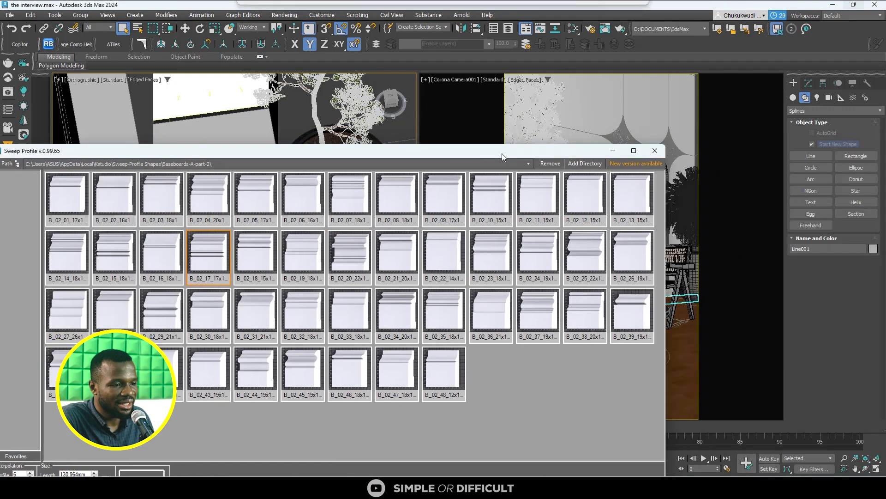
{"action": "left_click", "coordinate": [656, 145]}
- Show the working viewport in wireframe and switch it to the Left view for the baseboard's cross-section
{"action": "scroll", "coordinate": [182, 216], "scroll_direction": "down", "scroll_amount": 6}
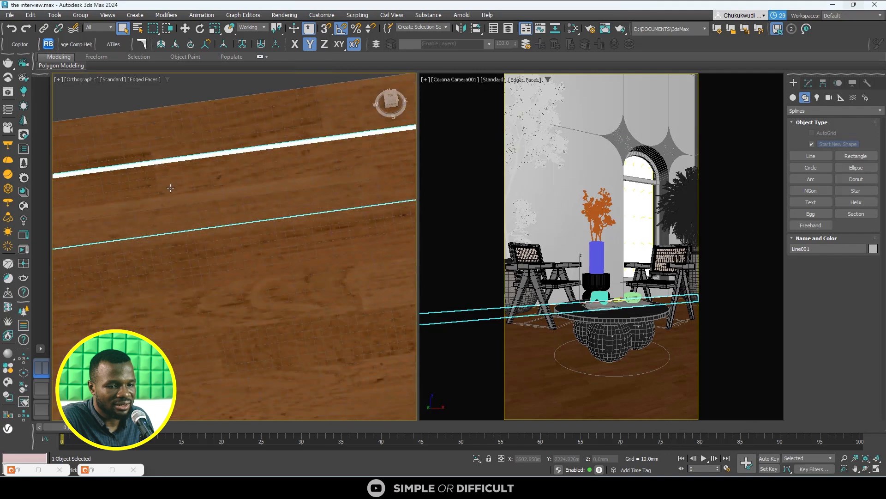
{"action": "key", "text": "t"}
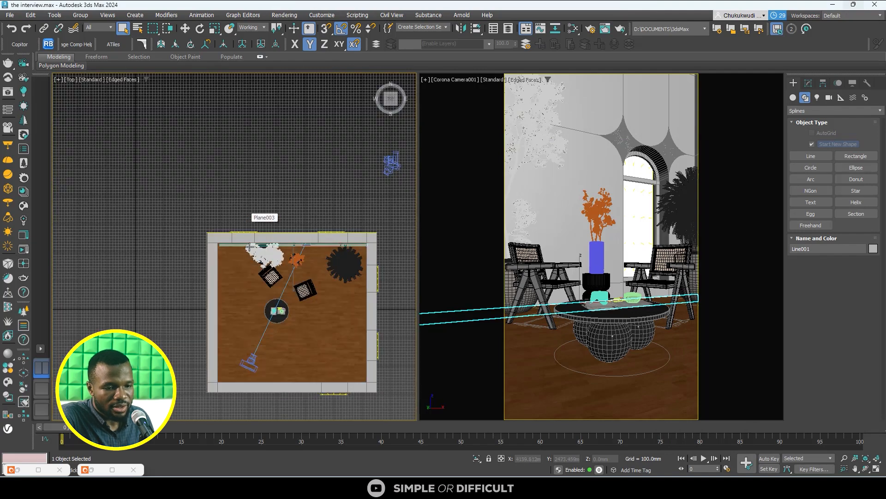
{"action": "scroll", "coordinate": [244, 218], "scroll_direction": "up", "scroll_amount": 10}
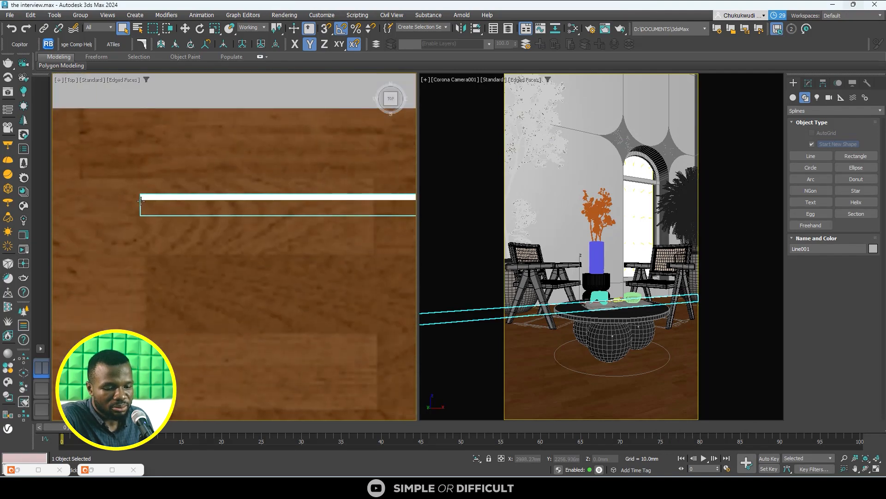
{"action": "key", "text": "F4"}
{"action": "key", "text": "F3"}
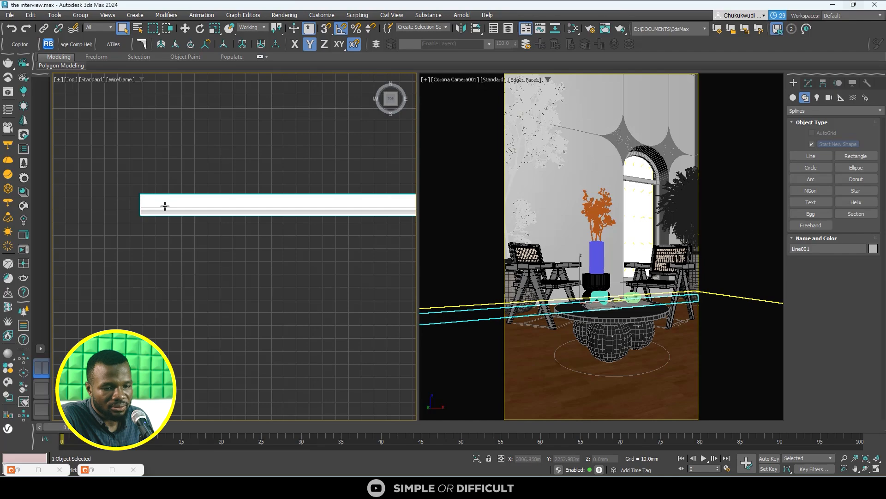
{"action": "middle_click_drag", "start_coordinate": [216, 270], "coordinate": [367, 143], "text": "alt"}
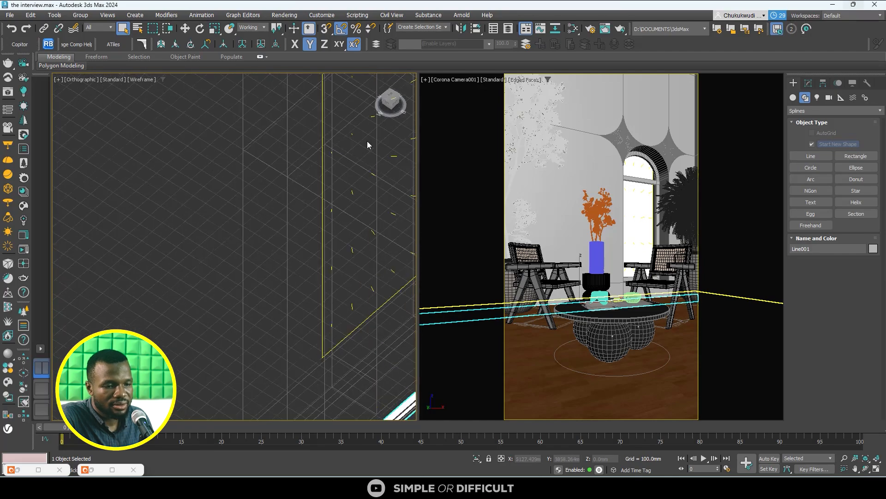
{"action": "left_click", "coordinate": [385, 103]}
{"action": "scroll", "coordinate": [256, 145], "scroll_direction": "up", "scroll_amount": 5}
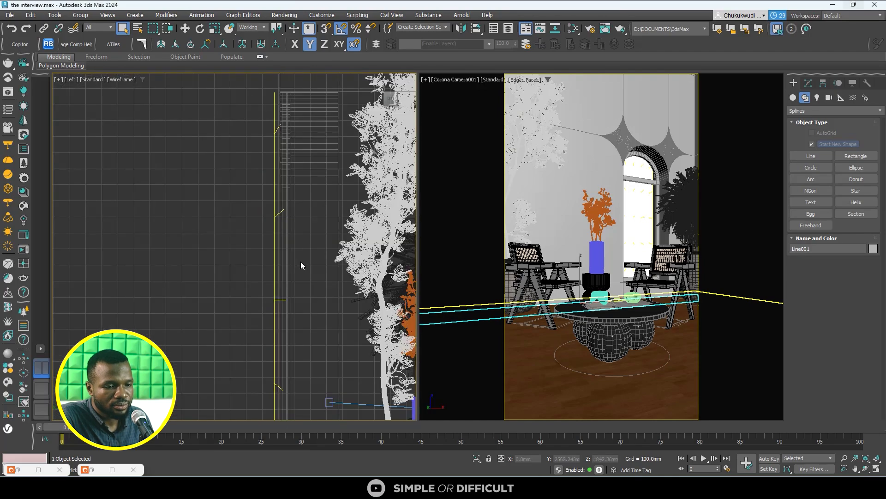
- Move the swept baseboard up so its base meets the floor level and shift it toward the back wall
{"action": "scroll", "coordinate": [301, 261], "scroll_direction": "up", "scroll_amount": 2}
{"action": "middle_click_drag", "start_coordinate": [300, 261], "coordinate": [221, 103]}
{"action": "scroll", "coordinate": [221, 104], "scroll_direction": "down", "scroll_amount": 4}
{"action": "scroll", "coordinate": [262, 324], "scroll_direction": "up", "scroll_amount": 11}
{"action": "scroll", "coordinate": [259, 297], "scroll_direction": "down", "scroll_amount": 9}
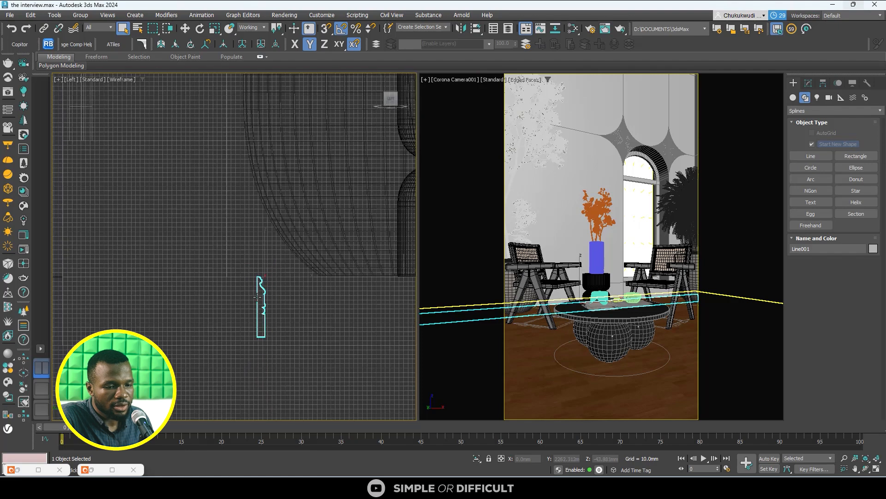
{"action": "left_click", "coordinate": [185, 31]}
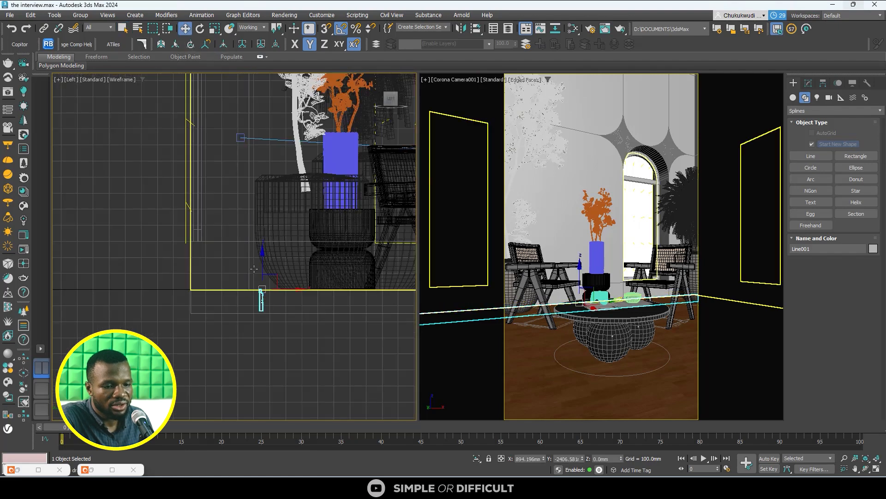
{"action": "scroll", "coordinate": [255, 265], "scroll_direction": "up", "scroll_amount": 5}
{"action": "left_click_drag", "start_coordinate": [283, 314], "coordinate": [265, 248]}
{"action": "scroll", "coordinate": [252, 314], "scroll_direction": "up", "scroll_amount": 8}
{"action": "left_click_drag", "start_coordinate": [231, 354], "coordinate": [200, 366]}
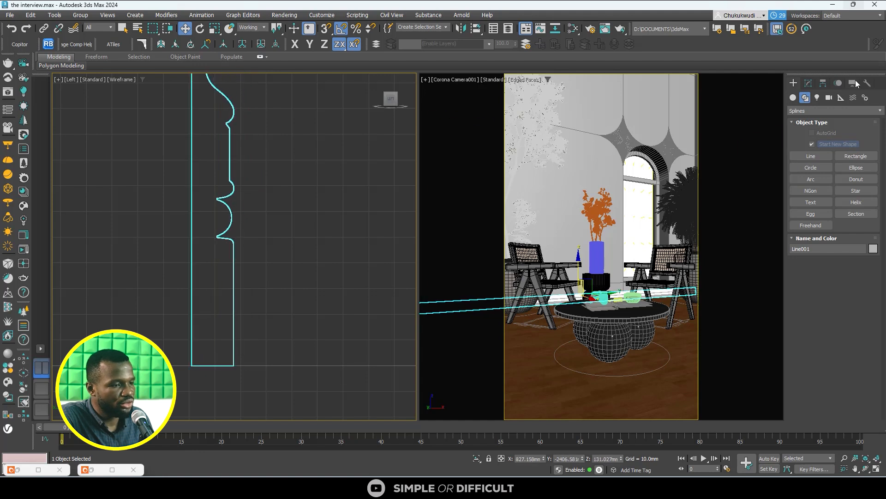
- Set the Sweep modifier's pivot alignment to the bottom-left corner of the baseboard profile
{"action": "left_click", "coordinate": [807, 84]}
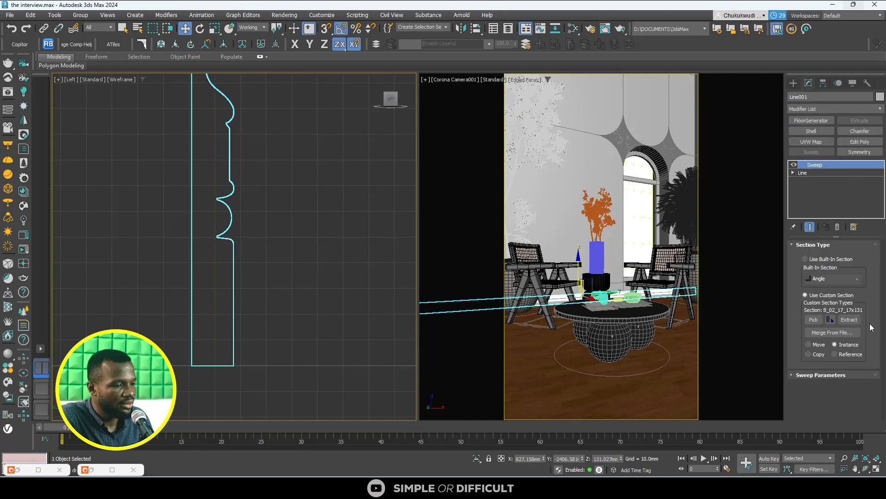
{"action": "left_click", "coordinate": [824, 375]}
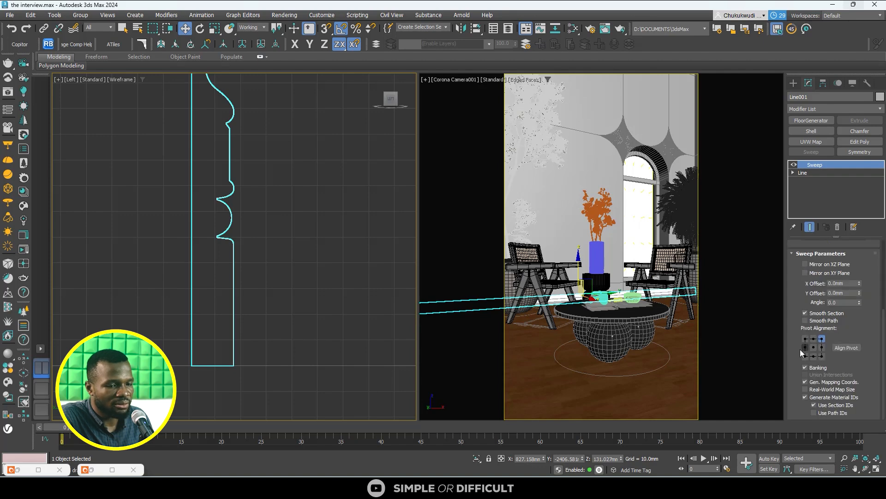
{"action": "scroll", "coordinate": [303, 284], "scroll_direction": "down", "scroll_amount": 5}
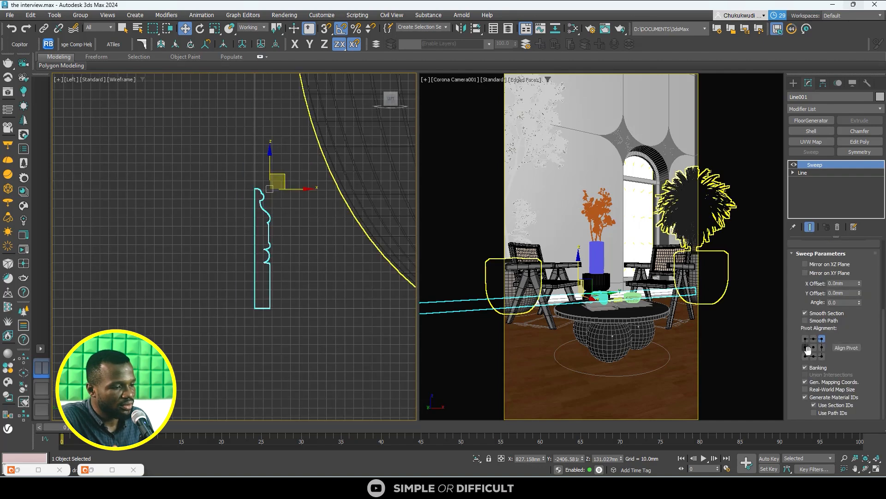
{"action": "left_click", "coordinate": [805, 347]}
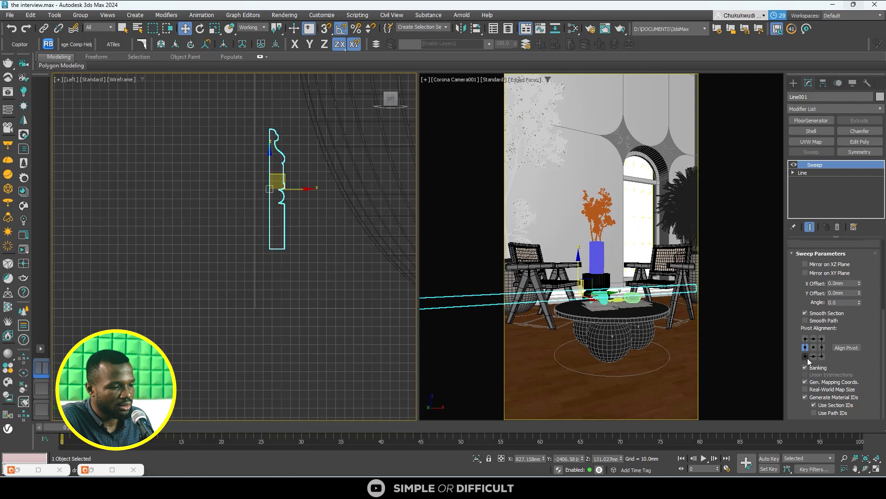
{"action": "left_click", "coordinate": [805, 356]}
- Turn on snapping and move the baseboard so its bottom-left corner meets the back wall and the floor at Z 0
{"action": "left_click_drag", "start_coordinate": [275, 185], "coordinate": [276, 265]}
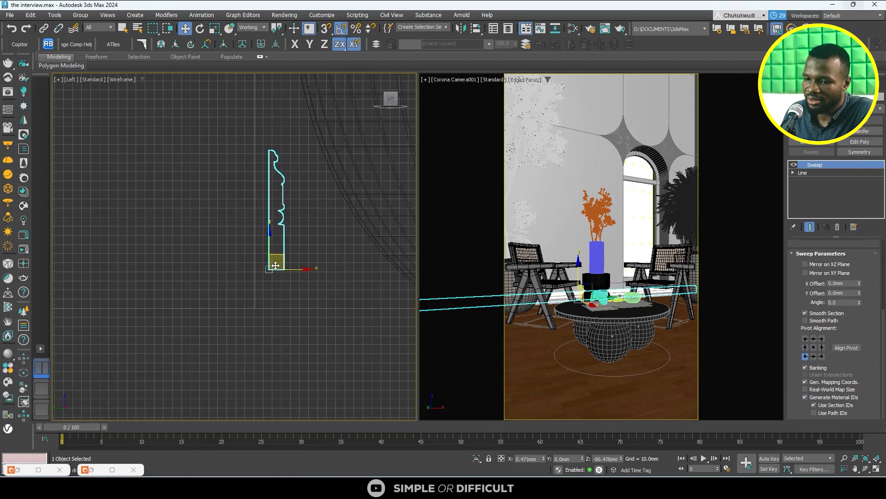
{"action": "scroll", "coordinate": [267, 279], "scroll_direction": "up", "scroll_amount": 6}
{"action": "key", "text": "s"}
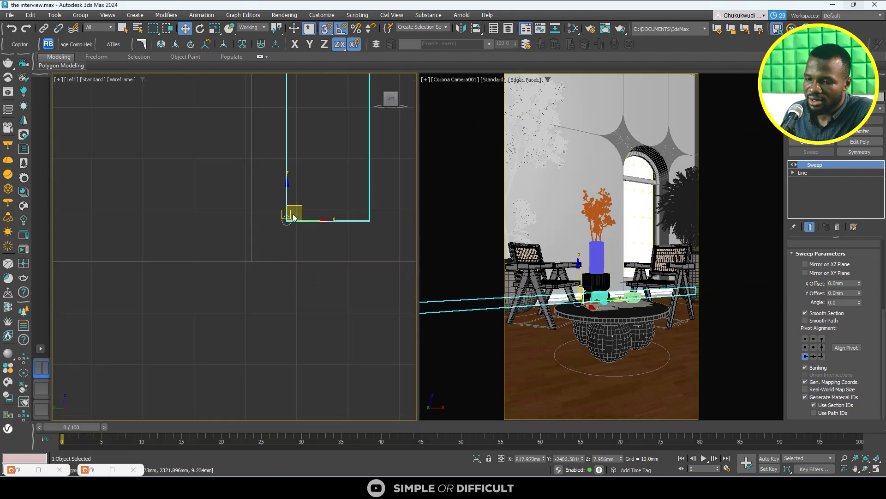
{"action": "left_click_drag", "start_coordinate": [316, 219], "coordinate": [254, 238]}
{"action": "left_click_drag", "start_coordinate": [252, 201], "coordinate": [280, 258]}
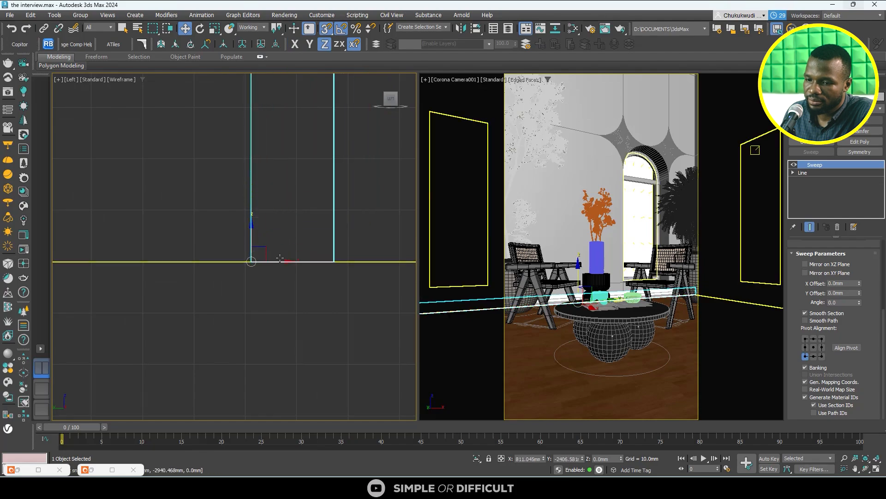
- Turn off snapping and shift the baseboard slightly along the back wall in the Top view, to about Y -2453 mm
{"action": "scroll", "coordinate": [228, 259], "scroll_direction": "down", "scroll_amount": 12}
{"action": "middle_click_drag", "start_coordinate": [217, 228], "coordinate": [203, 271], "text": "alt"}
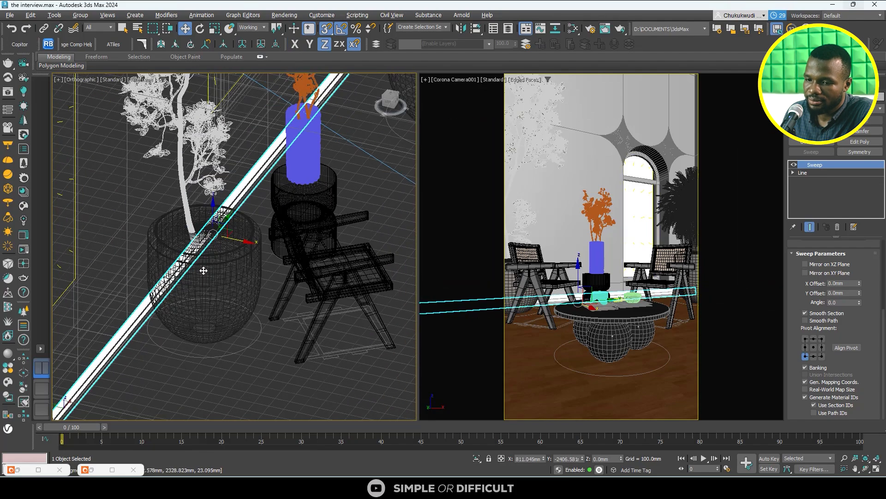
{"action": "scroll", "coordinate": [203, 271], "scroll_direction": "down", "scroll_amount": 3}
{"action": "key", "text": "t"}
{"action": "scroll", "coordinate": [230, 227], "scroll_direction": "up", "scroll_amount": 4}
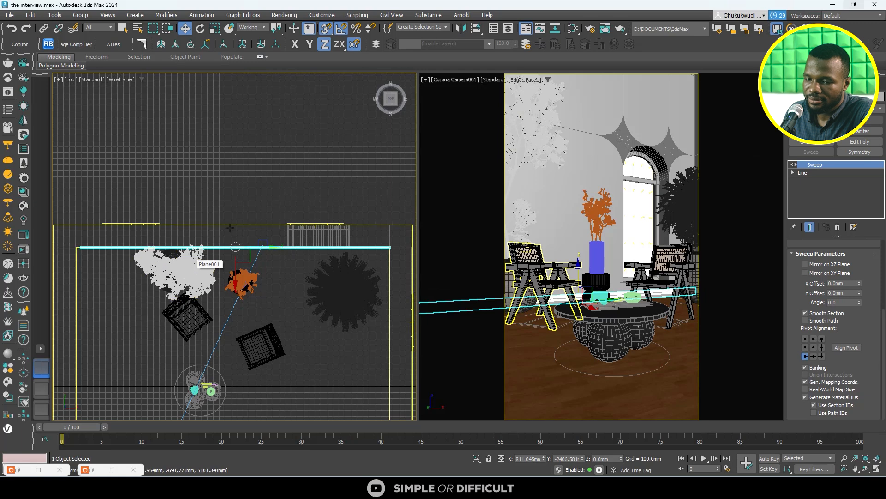
{"action": "key", "text": "s"}
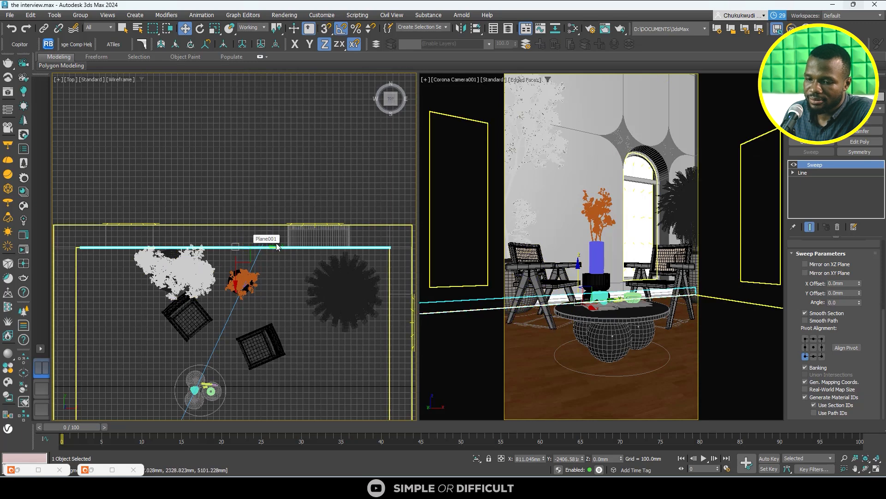
{"action": "left_click_drag", "start_coordinate": [270, 247], "coordinate": [267, 247]}
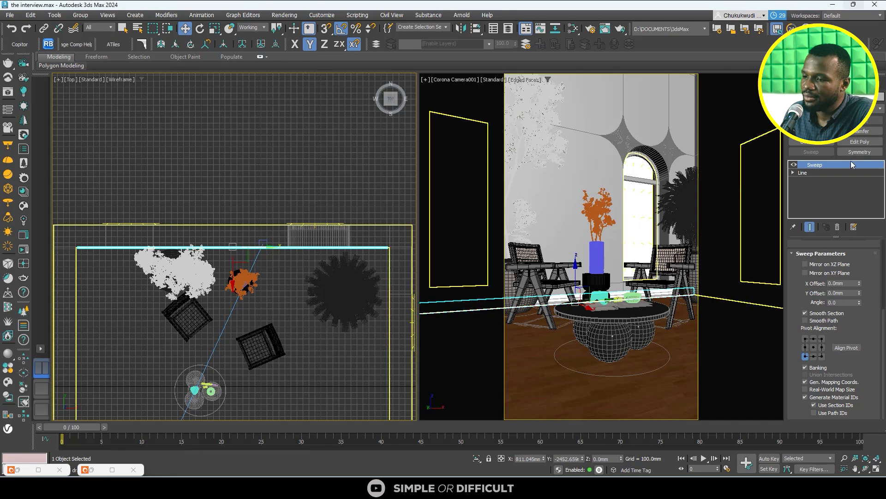
- Edit the baseboard's line at vertex level and move its left end vertex along X to meet the left wall corner in the Top view
{"action": "left_click", "coordinate": [822, 173]}
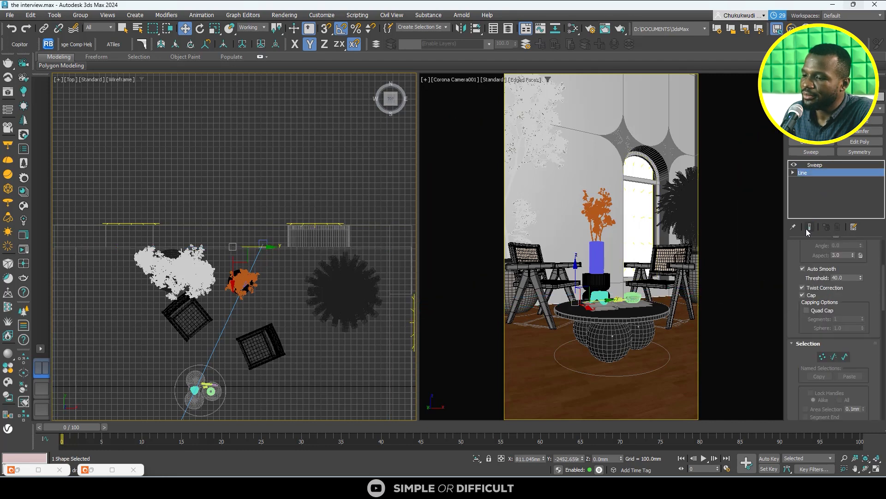
{"action": "left_click", "coordinate": [822, 357]}
{"action": "middle_click_drag", "start_coordinate": [140, 204], "coordinate": [207, 194]}
{"action": "left_click_drag", "start_coordinate": [156, 225], "coordinate": [130, 242]}
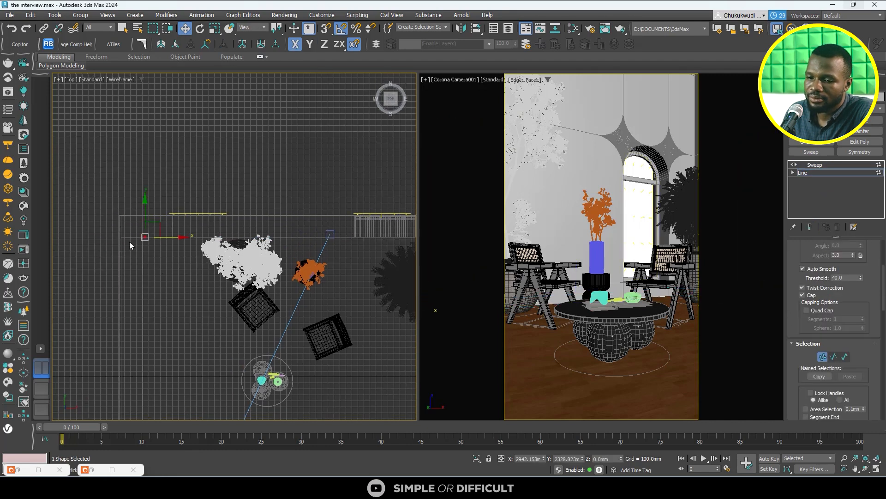
{"action": "scroll", "coordinate": [129, 242], "scroll_direction": "up", "scroll_amount": 5}
{"action": "left_click_drag", "start_coordinate": [234, 242], "coordinate": [218, 242]}
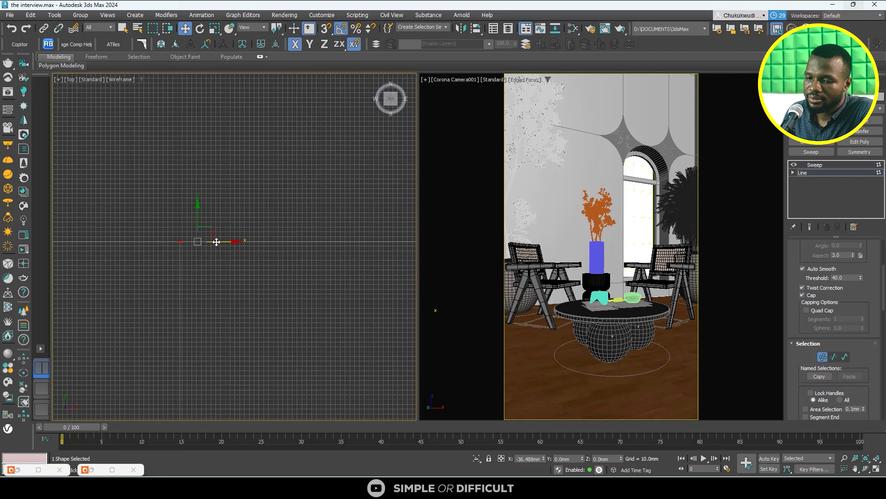
- Move the baseboard line's right end vertex along X to the right wall corner, then leave vertex editing and deselect the baseboard
{"action": "scroll", "coordinate": [125, 209], "scroll_direction": "down", "scroll_amount": 8}
{"action": "scroll", "coordinate": [161, 185], "scroll_direction": "up", "scroll_amount": 2}
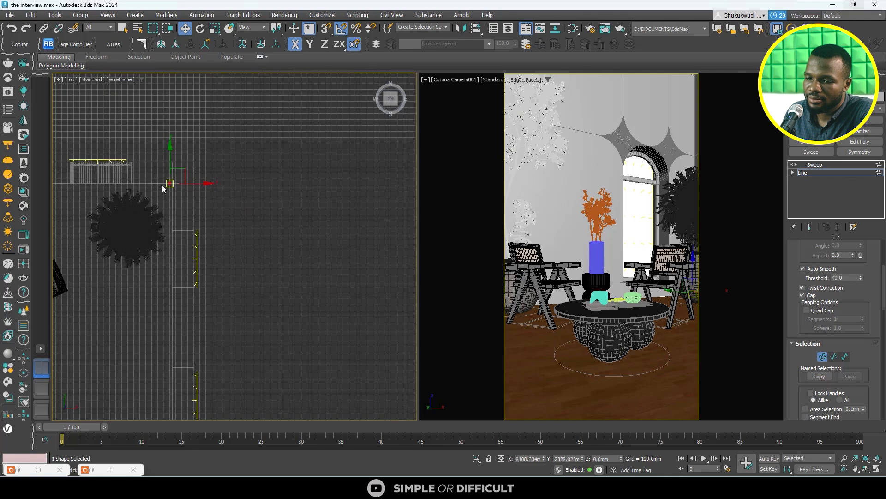
{"action": "scroll", "coordinate": [161, 185], "scroll_direction": "up", "scroll_amount": 5}
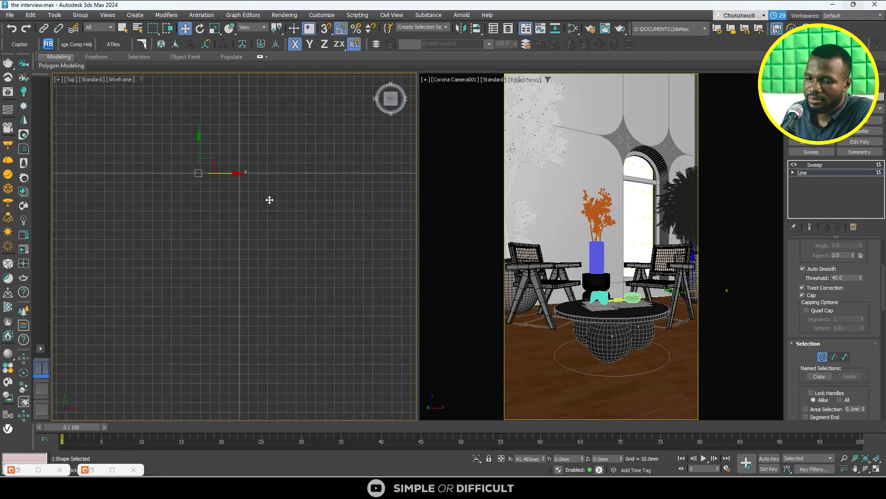
{"action": "left_click_drag", "start_coordinate": [269, 200], "coordinate": [271, 200]}
{"action": "left_click", "coordinate": [795, 83]}
{"action": "scroll", "coordinate": [310, 178], "scroll_direction": "down", "scroll_amount": 4}
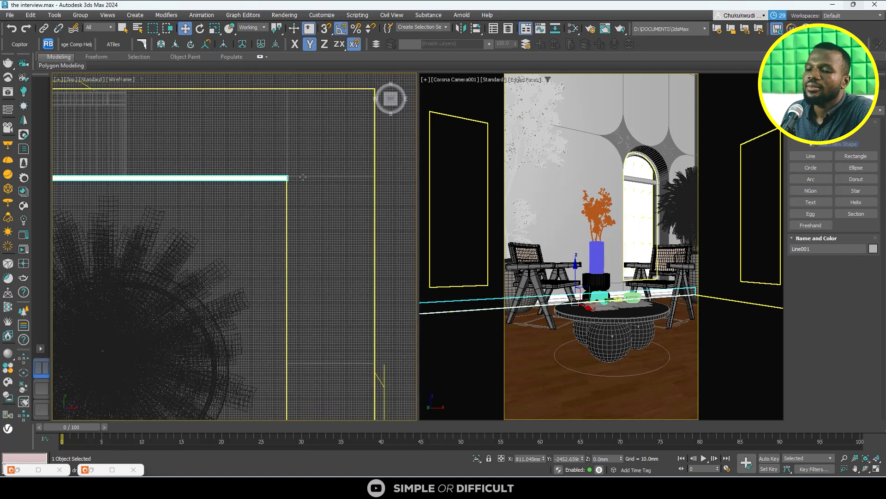
{"action": "scroll", "coordinate": [286, 200], "scroll_direction": "down", "scroll_amount": 4}
{"action": "left_click", "coordinate": [337, 128]}
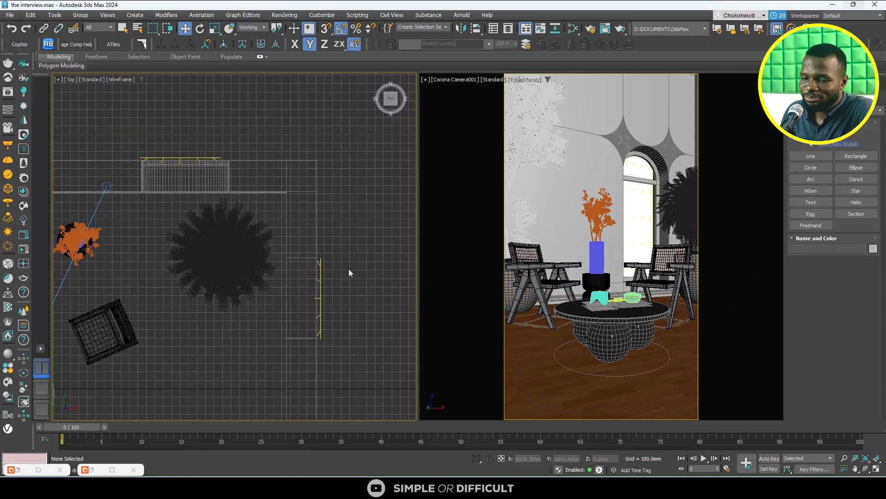
- Open the Corona frame buffer, maximize it, and start an interactive render of the camera view
{"action": "left_click", "coordinate": [24, 184]}
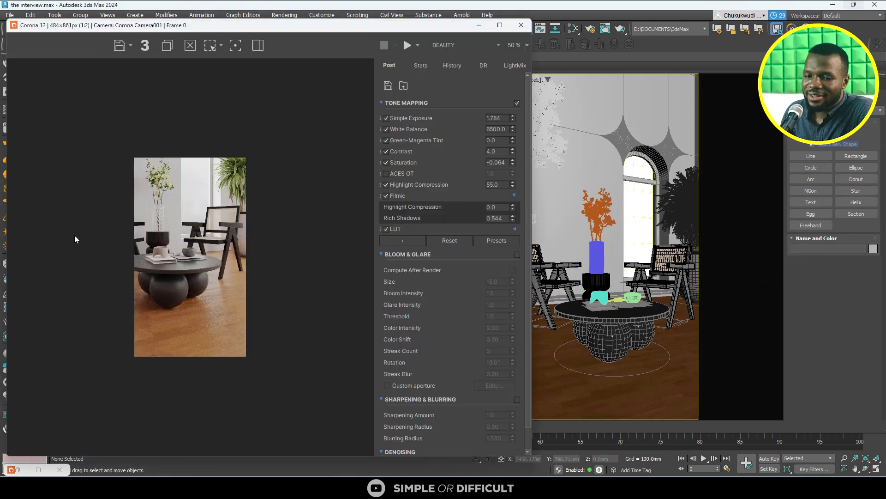
{"action": "left_click", "coordinate": [499, 25]}
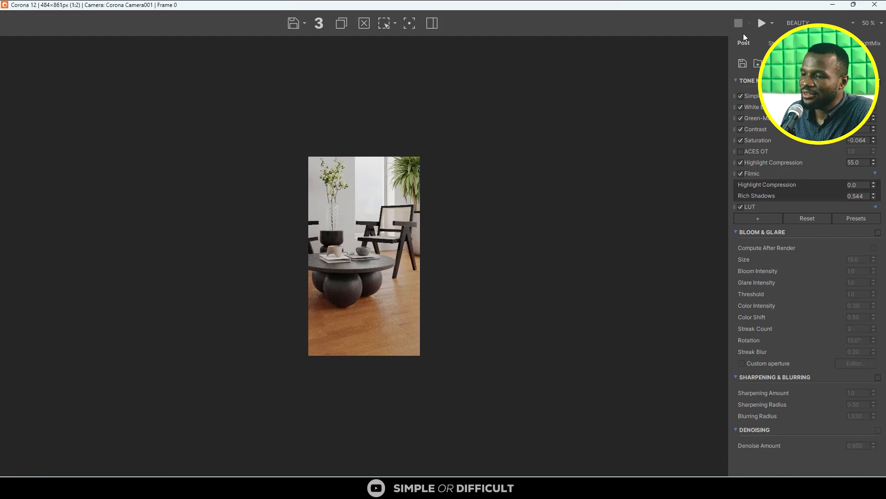
{"action": "left_click", "coordinate": [772, 22]}
{"action": "left_click", "coordinate": [784, 50]}
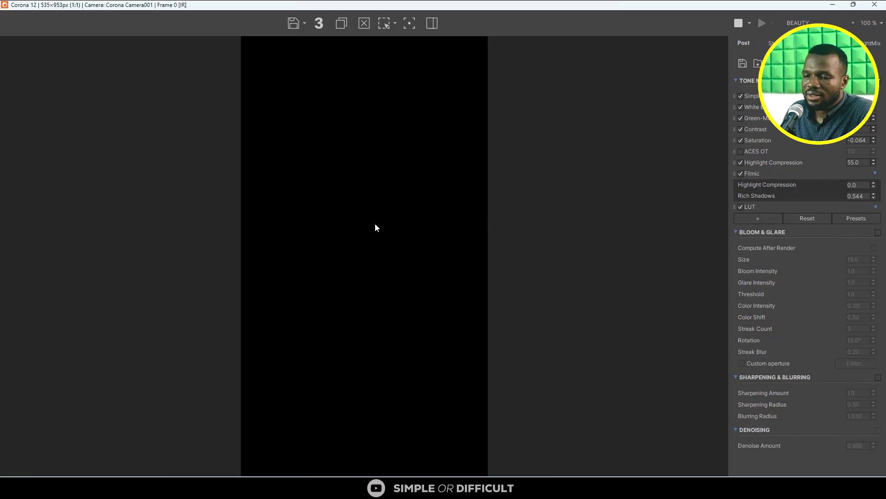
- Check the interactive render up close, stop it, and restore the frame buffer to a smaller window beside the camera viewport
{"action": "scroll", "coordinate": [253, 321], "scroll_direction": "up", "scroll_amount": 4}
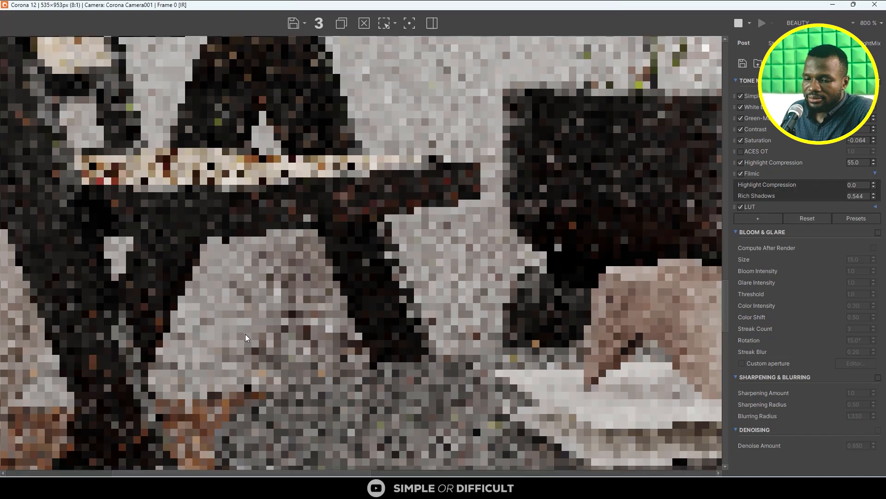
{"action": "scroll", "coordinate": [339, 308], "scroll_direction": "down", "scroll_amount": 3}
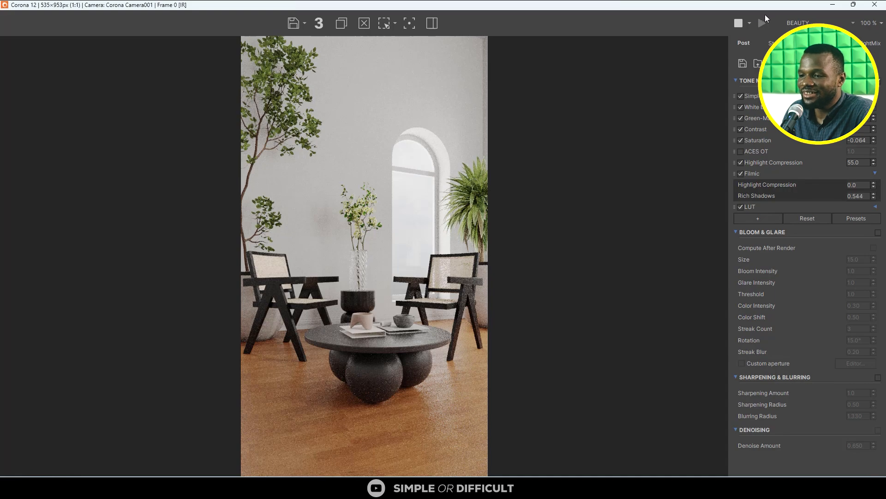
{"action": "left_click", "coordinate": [735, 25]}
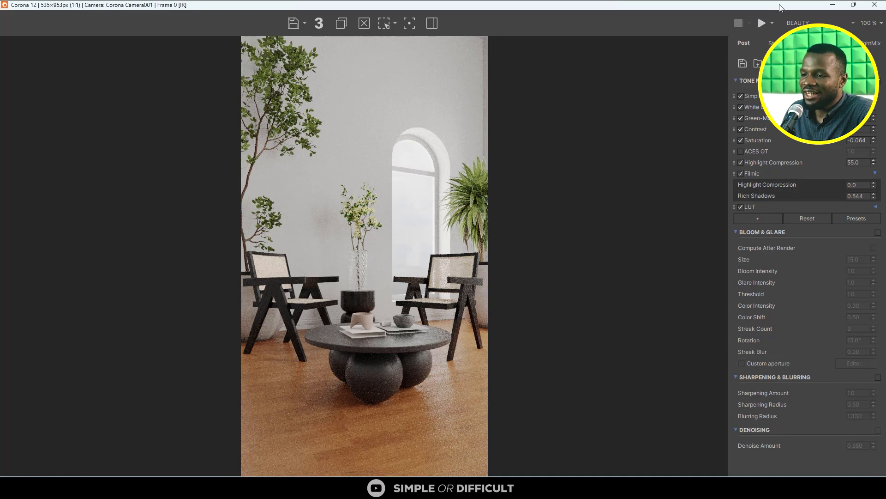
{"action": "left_click_drag", "start_coordinate": [771, 8], "coordinate": [418, 53]}
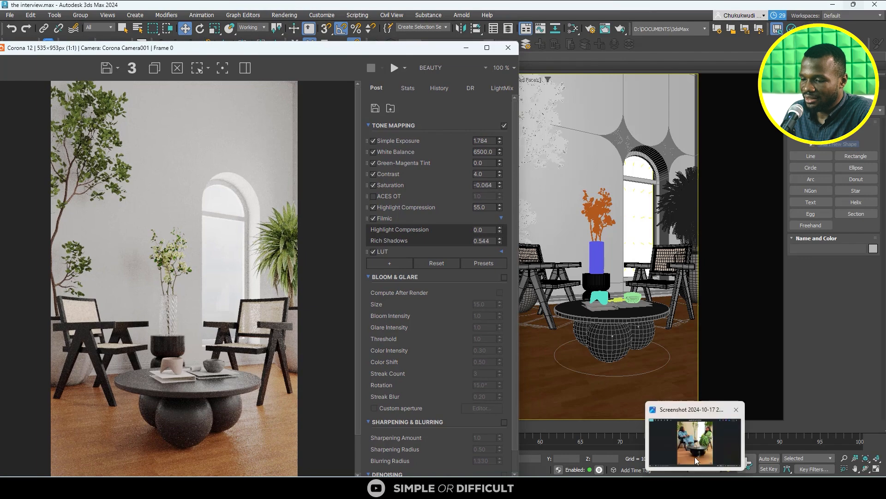
- Examine the back wall's finish around the arched window in the reference photo Screenshot 2024-10-17 210454.png, then put the photo away
{"action": "left_click", "coordinate": [697, 444]}
{"action": "scroll", "coordinate": [524, 175], "scroll_direction": "up", "scroll_amount": 5}
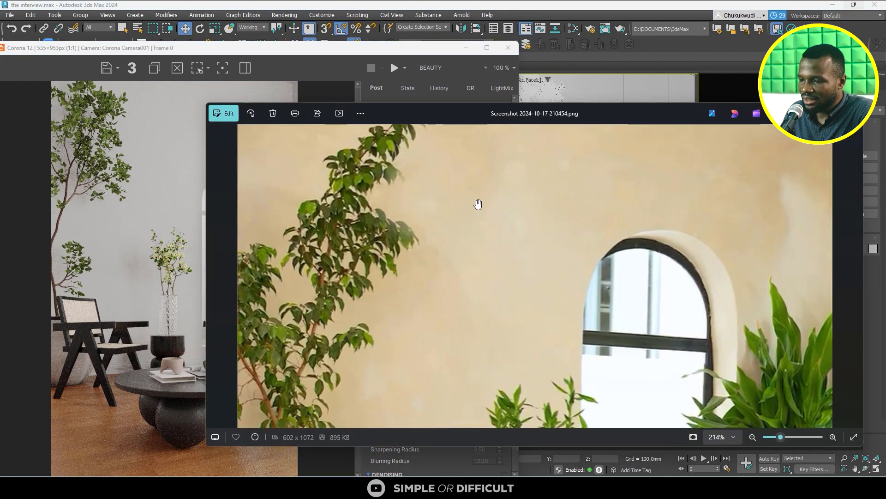
{"action": "scroll", "coordinate": [493, 204], "scroll_direction": "down", "scroll_amount": 5}
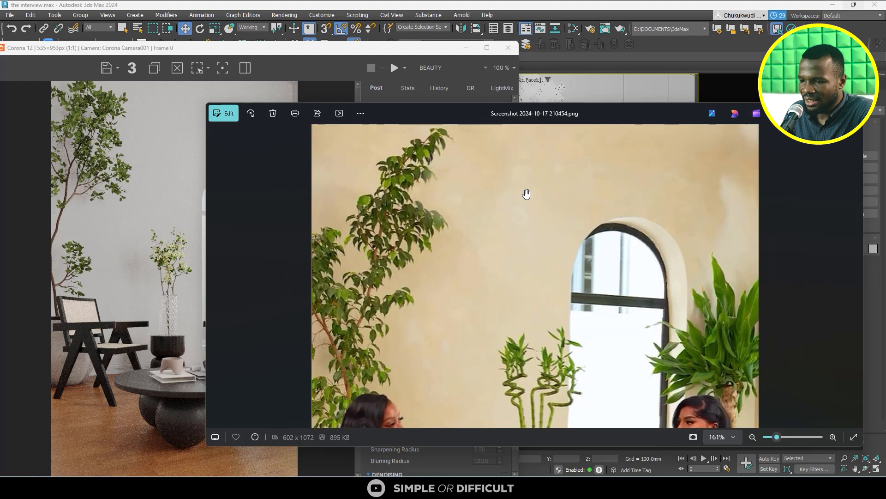
{"action": "scroll", "coordinate": [655, 208], "scroll_direction": "down", "scroll_amount": 2}
{"action": "scroll", "coordinate": [383, 194], "scroll_direction": "up", "scroll_amount": 6}
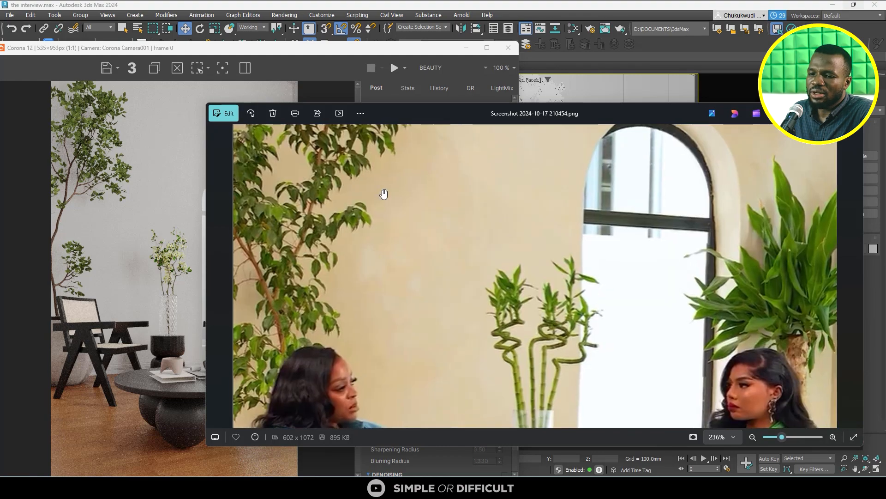
{"action": "scroll", "coordinate": [439, 233], "scroll_direction": "down", "scroll_amount": 2}
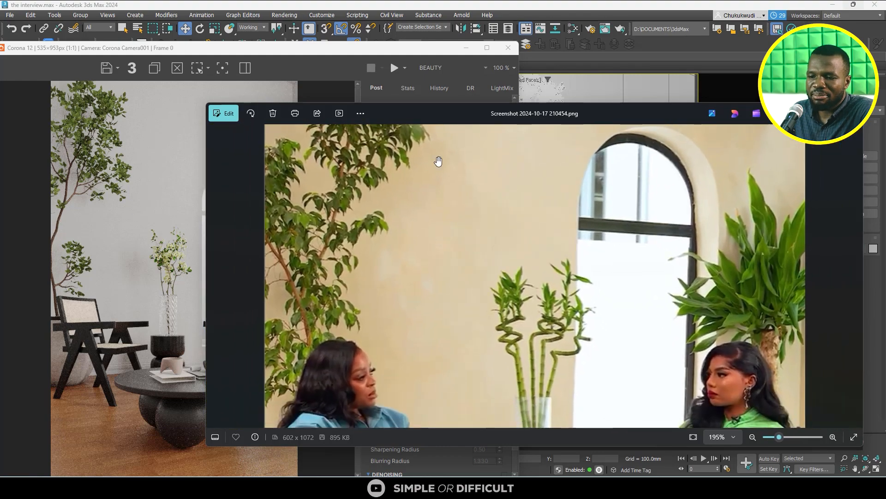
{"action": "scroll", "coordinate": [440, 163], "scroll_direction": "up", "scroll_amount": 2}
{"action": "scroll", "coordinate": [451, 242], "scroll_direction": "down", "scroll_amount": 4}
{"action": "scroll", "coordinate": [468, 220], "scroll_direction": "up", "scroll_amount": 4}
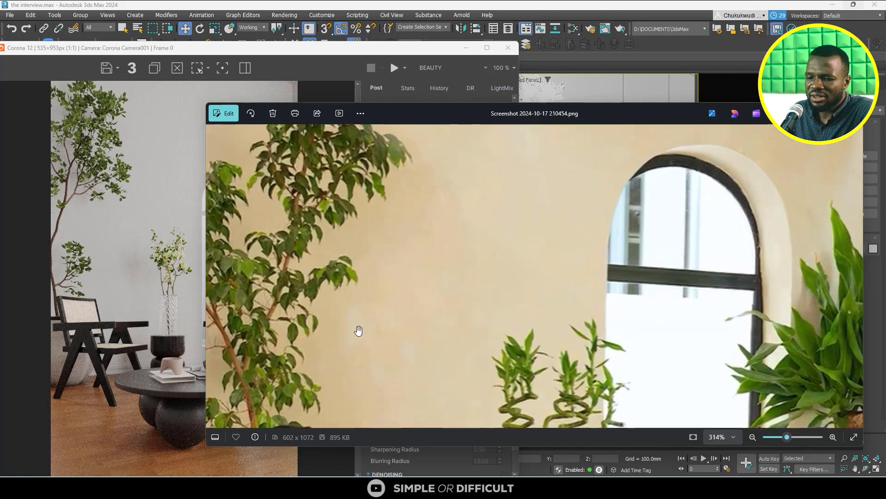
{"action": "scroll", "coordinate": [359, 330], "scroll_direction": "down", "scroll_amount": 3}
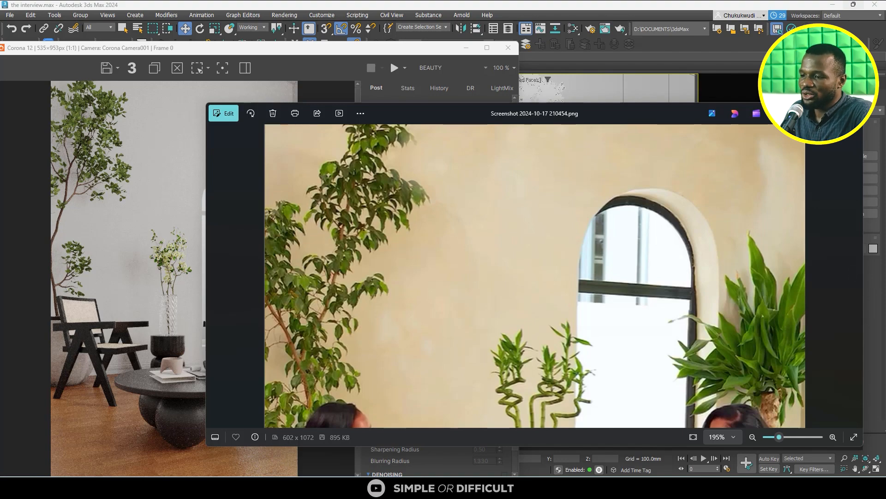
{"action": "left_click_drag", "start_coordinate": [681, 122], "coordinate": [484, 127]}
{"action": "left_click", "coordinate": [612, 119]}
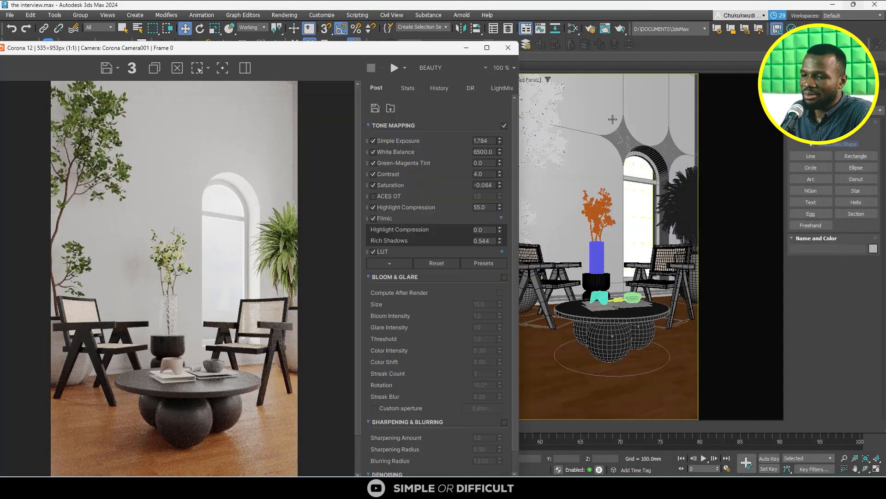
- Open the Slate Material Editor and add a new CoronaLegacyMtl in an empty area of View2
{"action": "left_click", "coordinate": [575, 30]}
{"action": "scroll", "coordinate": [359, 243], "scroll_direction": "down", "scroll_amount": 5}
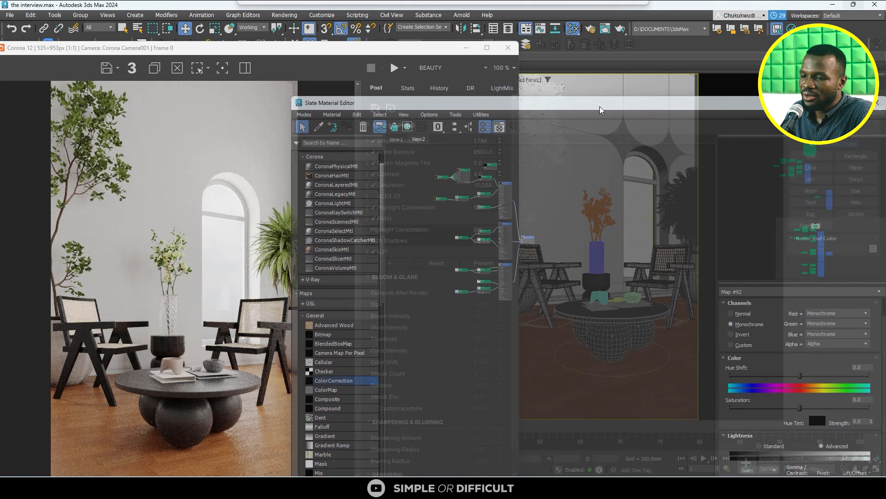
{"action": "scroll", "coordinate": [529, 201], "scroll_direction": "down", "scroll_amount": 4}
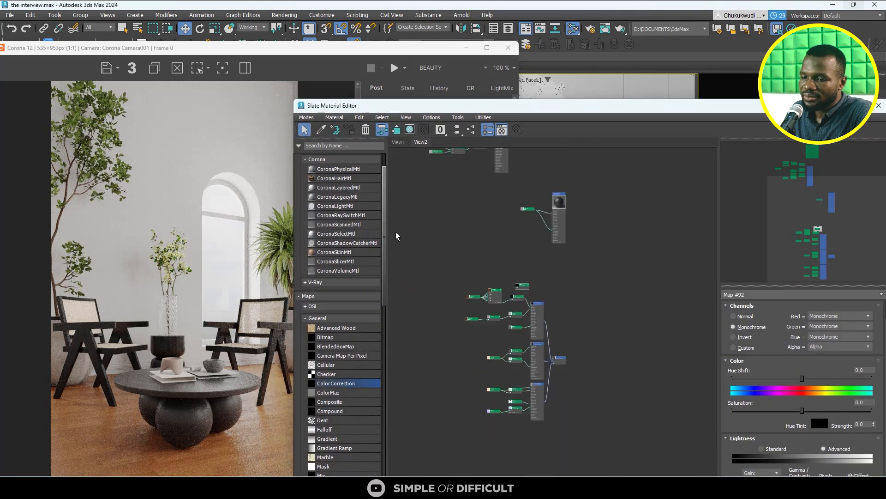
{"action": "scroll", "coordinate": [528, 236], "scroll_direction": "down", "scroll_amount": 5}
{"action": "scroll", "coordinate": [532, 244], "scroll_direction": "up", "scroll_amount": 5}
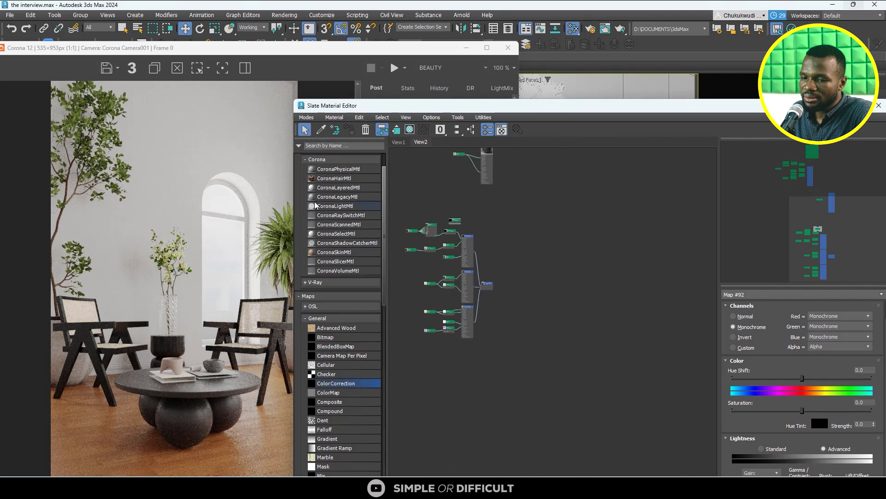
{"action": "left_click_drag", "start_coordinate": [322, 199], "coordinate": [523, 206]}
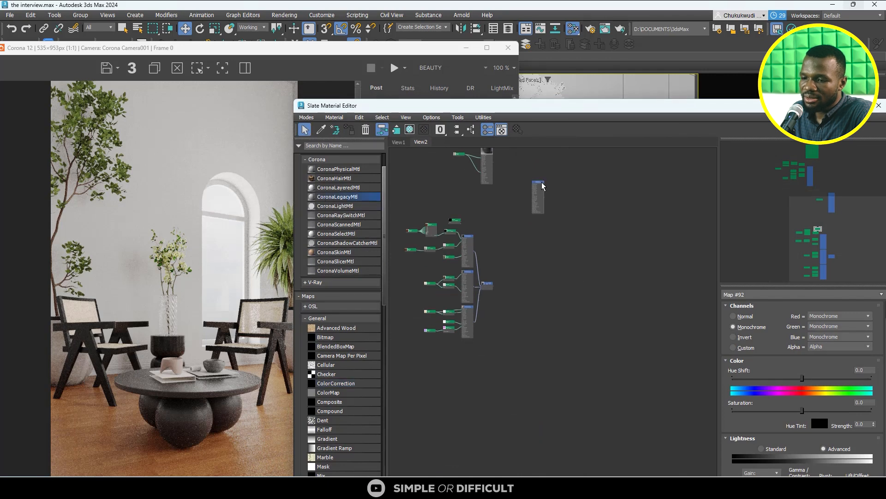
- Set the new CoronaLegacyMtl's reflection level to 1.0 and its reflection glossiness to 0.5
{"action": "scroll", "coordinate": [541, 185], "scroll_direction": "up", "scroll_amount": 5}
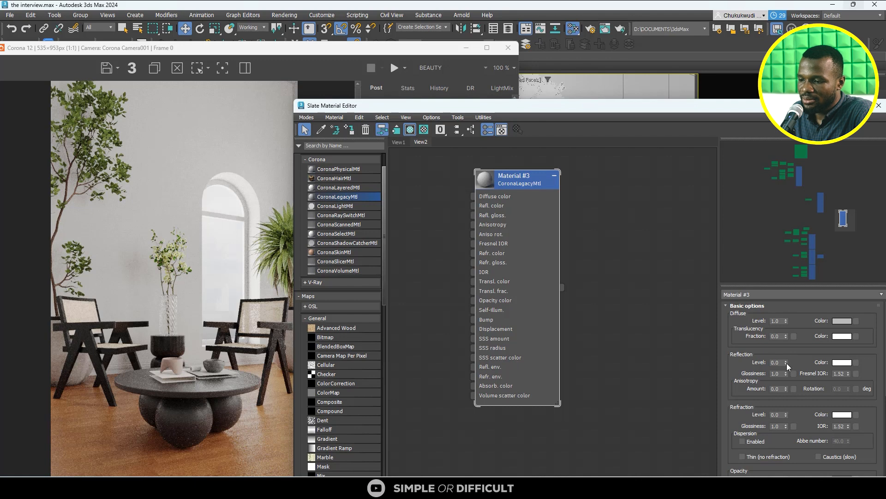
{"action": "left_click_drag", "start_coordinate": [786, 362], "coordinate": [791, 314]}
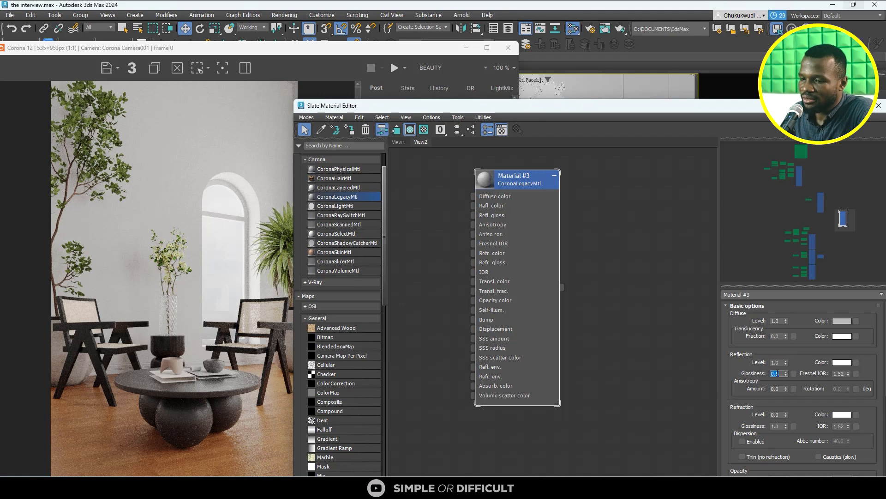
{"action": "scroll", "coordinate": [498, 246], "scroll_direction": "down", "scroll_amount": 2}
{"action": "scroll", "coordinate": [497, 247], "scroll_direction": "up", "scroll_amount": 2}
- Add a Composite map beside the new CoronaLegacyMtl, leaving free space between the two nodes and before the map
{"action": "middle_click_drag", "start_coordinate": [476, 230], "coordinate": [514, 260]}
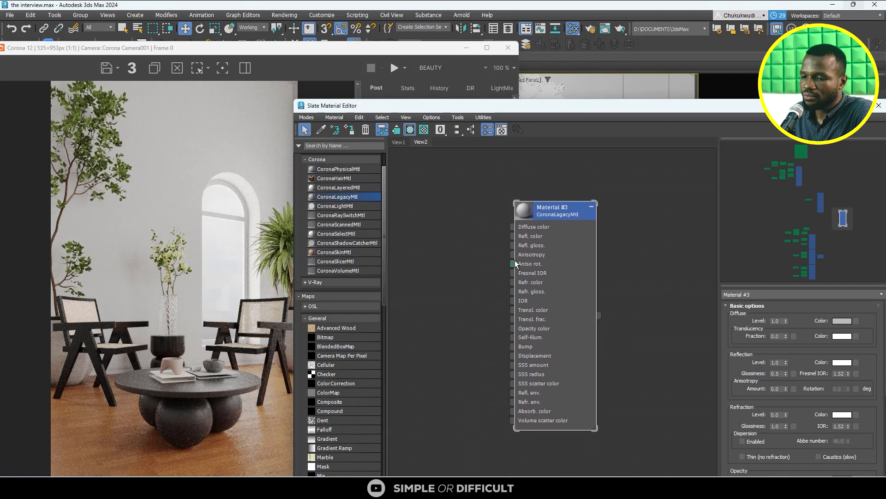
{"action": "scroll", "coordinate": [506, 220], "scroll_direction": "up", "scroll_amount": 2}
{"action": "middle_click_drag", "start_coordinate": [506, 219], "coordinate": [506, 223]}
{"action": "left_click", "coordinate": [506, 223]}
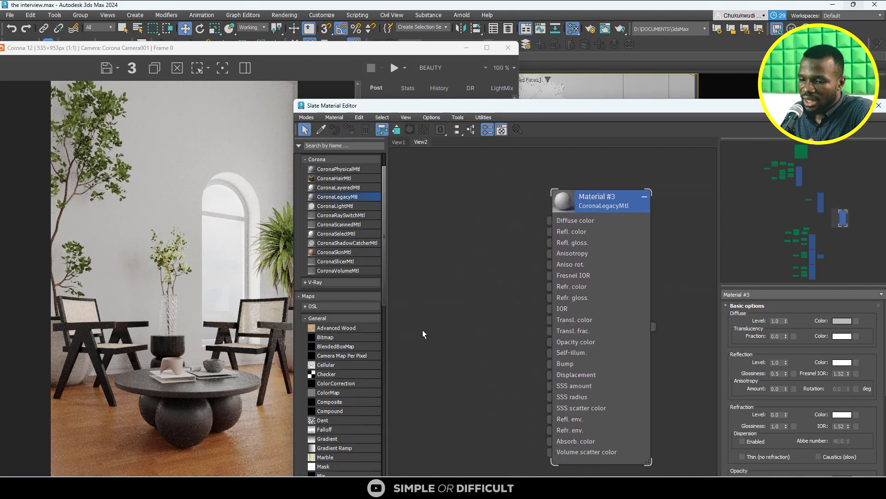
{"action": "left_click_drag", "start_coordinate": [336, 402], "coordinate": [469, 206]}
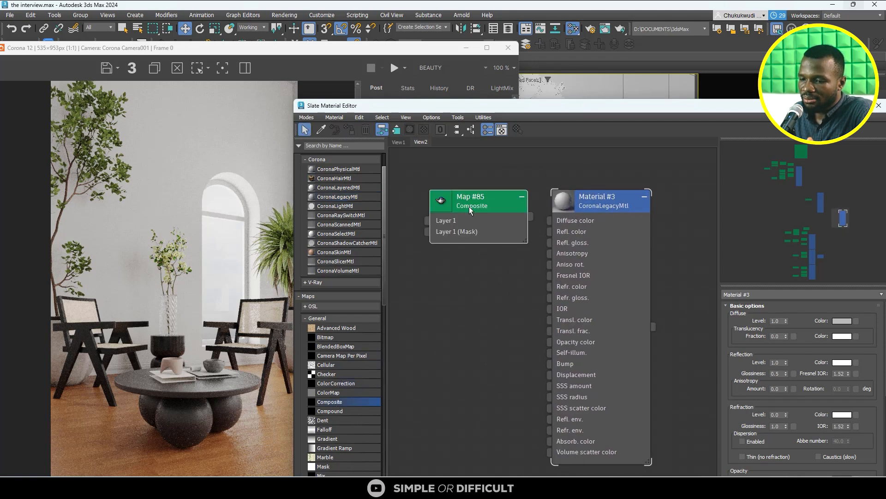
{"action": "middle_click_drag", "start_coordinate": [469, 206], "coordinate": [564, 231]}
{"action": "left_click_drag", "start_coordinate": [547, 176], "coordinate": [498, 188]}
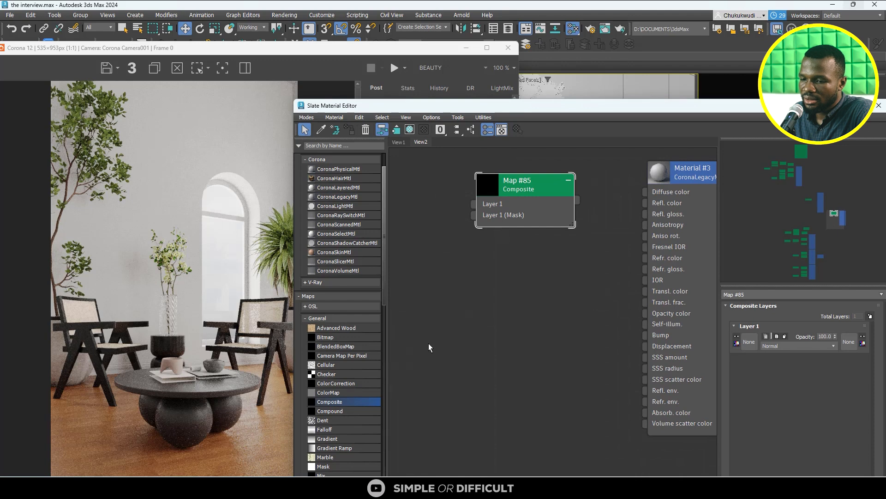
{"action": "scroll", "coordinate": [474, 327], "scroll_direction": "down", "scroll_amount": 1}
{"action": "middle_click_drag", "start_coordinate": [476, 326], "coordinate": [562, 343]}
{"action": "left_click_drag", "start_coordinate": [607, 228], "coordinate": [613, 253]}
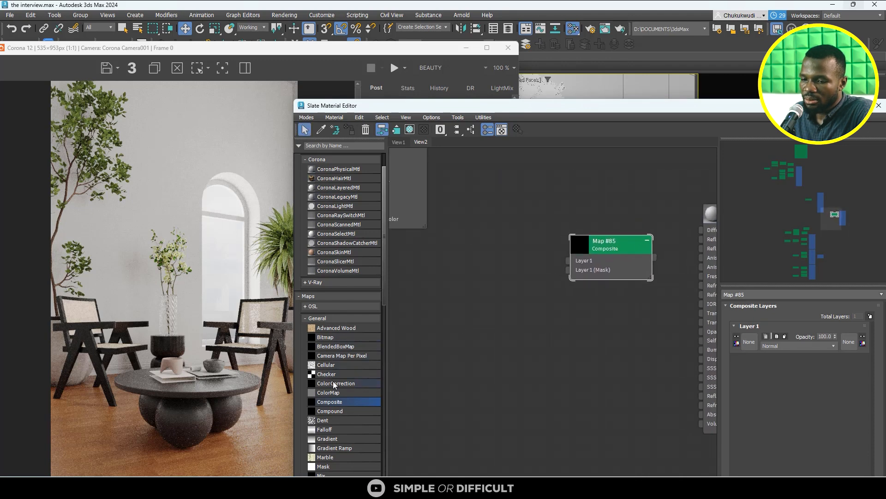
- Add a CoronaColor map ahead of the Composite map and space out the two map nodes
{"action": "left_click", "coordinate": [318, 318]}
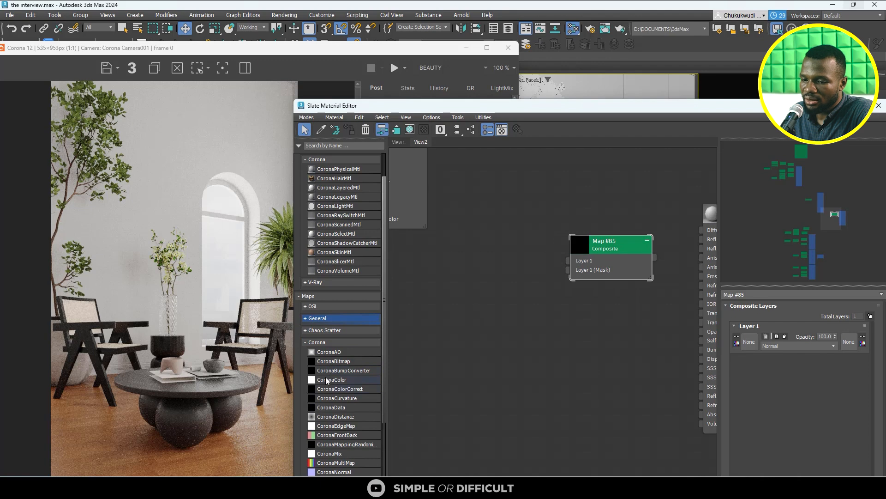
{"action": "left_click_drag", "start_coordinate": [326, 379], "coordinate": [432, 222]}
{"action": "middle_click_drag", "start_coordinate": [584, 288], "coordinate": [542, 335]}
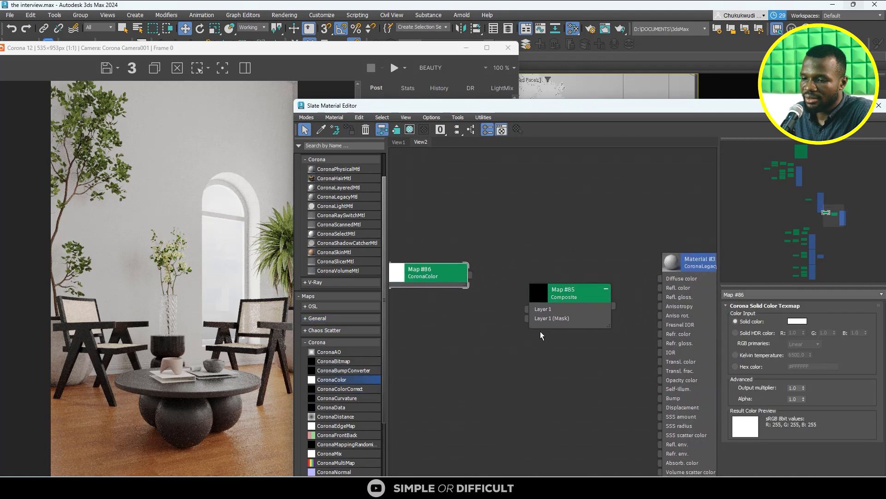
{"action": "left_click_drag", "start_coordinate": [562, 297], "coordinate": [581, 297]}
{"action": "left_click_drag", "start_coordinate": [437, 278], "coordinate": [469, 281]}
{"action": "scroll", "coordinate": [472, 282], "scroll_direction": "down", "scroll_amount": 1}
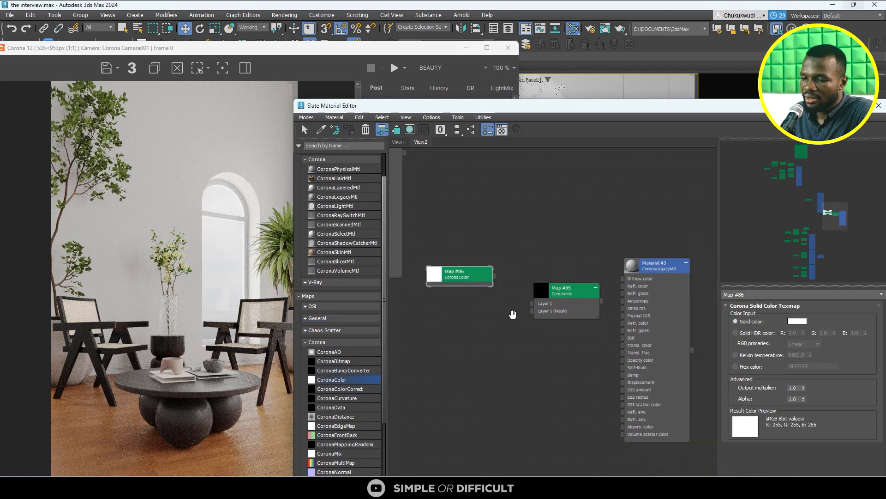
- Add a Color Correction map below the CoronaColor map, just ahead of the Composite map
{"action": "middle_click_drag", "start_coordinate": [513, 314], "coordinate": [486, 237]}
{"action": "left_click", "coordinate": [542, 221]}
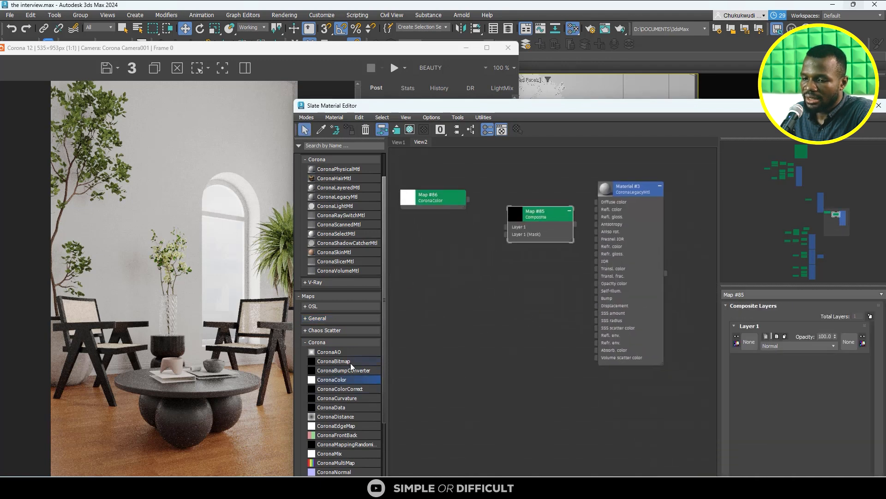
{"action": "left_click", "coordinate": [313, 318]}
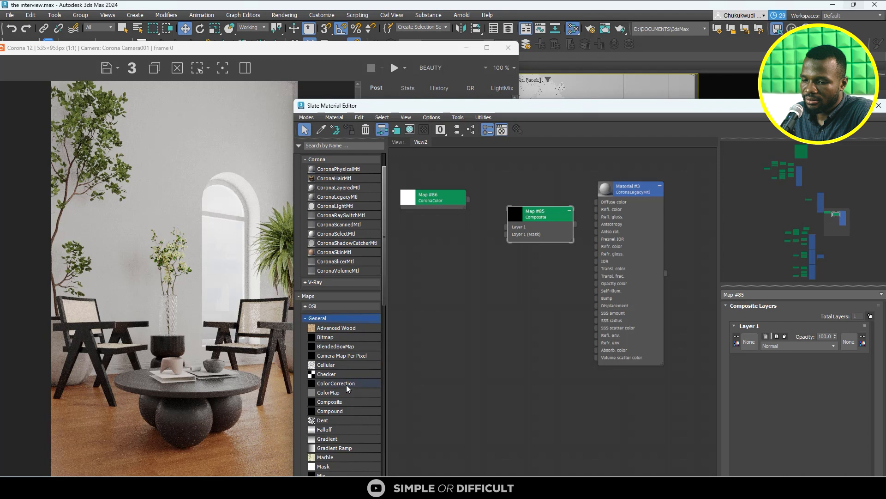
{"action": "left_click_drag", "start_coordinate": [346, 384], "coordinate": [442, 248]}
{"action": "double_click", "coordinate": [475, 252]}
{"action": "scroll", "coordinate": [481, 254], "scroll_direction": "up", "scroll_amount": 4}
{"action": "middle_click_drag", "start_coordinate": [485, 255], "coordinate": [565, 294]}
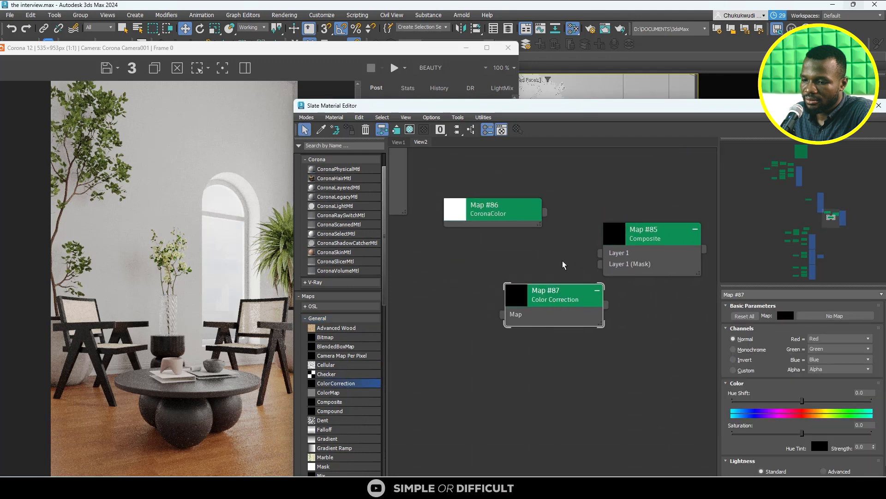
- Shift the Composite map and the CoronaLegacyMtl node away from the CoronaColor map to leave more room between them
{"action": "scroll", "coordinate": [564, 263], "scroll_direction": "down", "scroll_amount": 3}
{"action": "left_click_drag", "start_coordinate": [626, 245], "coordinate": [637, 235]}
{"action": "scroll", "coordinate": [624, 253], "scroll_direction": "down", "scroll_amount": 3}
{"action": "middle_click_drag", "start_coordinate": [624, 253], "coordinate": [529, 243]}
{"action": "left_click_drag", "start_coordinate": [635, 178], "coordinate": [469, 344]}
{"action": "left_click_drag", "start_coordinate": [600, 239], "coordinate": [645, 244]}
{"action": "scroll", "coordinate": [542, 251], "scroll_direction": "up", "scroll_amount": 4}
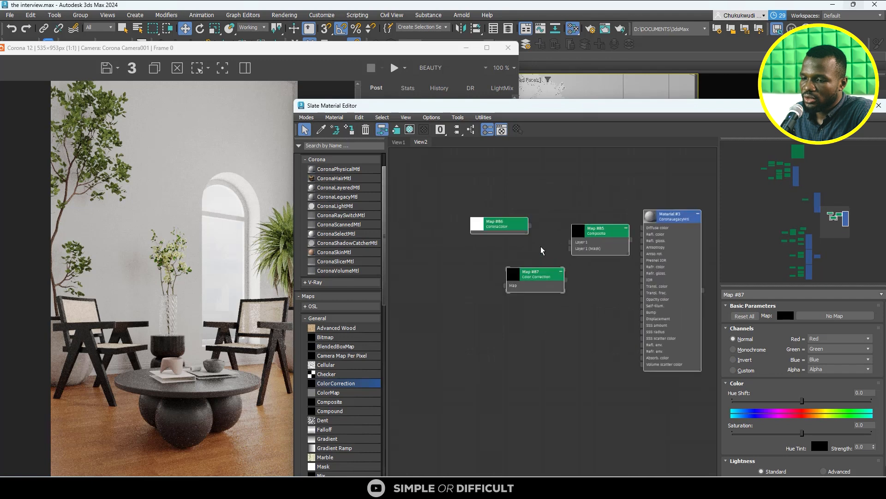
- Connect the CoronaColor map to Layer 1 of the Composite map, and the Composite map to the material's diffuse color
{"action": "left_click", "coordinate": [541, 251]}
{"action": "left_click", "coordinate": [502, 215]}
{"action": "left_click_drag", "start_coordinate": [498, 224], "coordinate": [562, 247]}
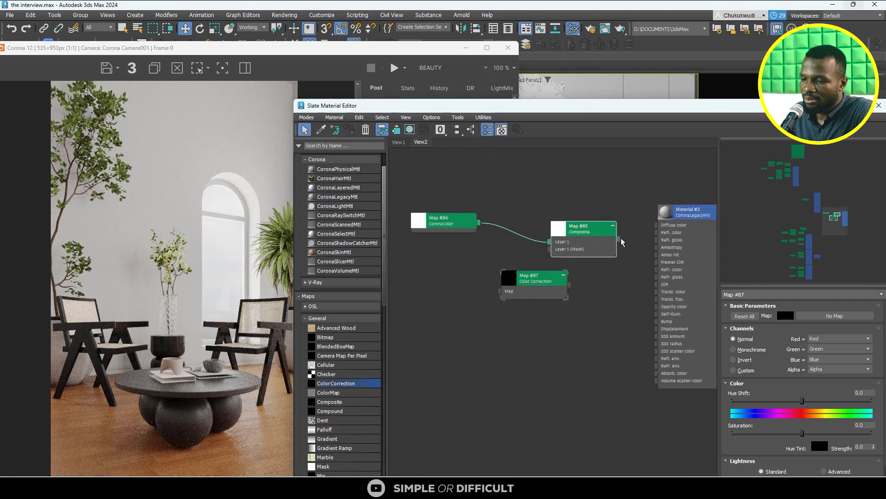
{"action": "left_click_drag", "start_coordinate": [619, 243], "coordinate": [656, 225]}
- Add a second layer to the Composite map and connect the Color Correction map to Layer 2
{"action": "double_click", "coordinate": [601, 231]}
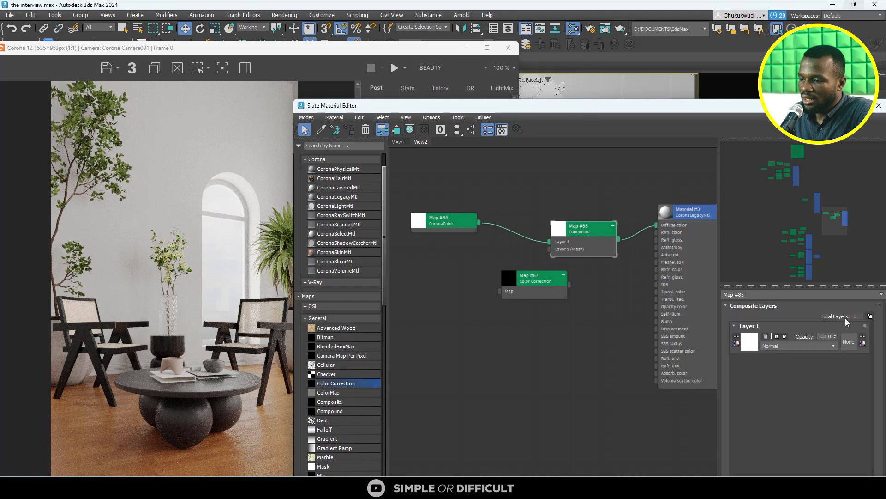
{"action": "left_click", "coordinate": [870, 316]}
{"action": "left_click_drag", "start_coordinate": [539, 284], "coordinate": [570, 252]}
{"action": "scroll", "coordinate": [522, 280], "scroll_direction": "up", "scroll_amount": 3}
{"action": "scroll", "coordinate": [568, 257], "scroll_direction": "down", "scroll_amount": 2}
{"action": "left_click_drag", "start_coordinate": [501, 283], "coordinate": [510, 264]}
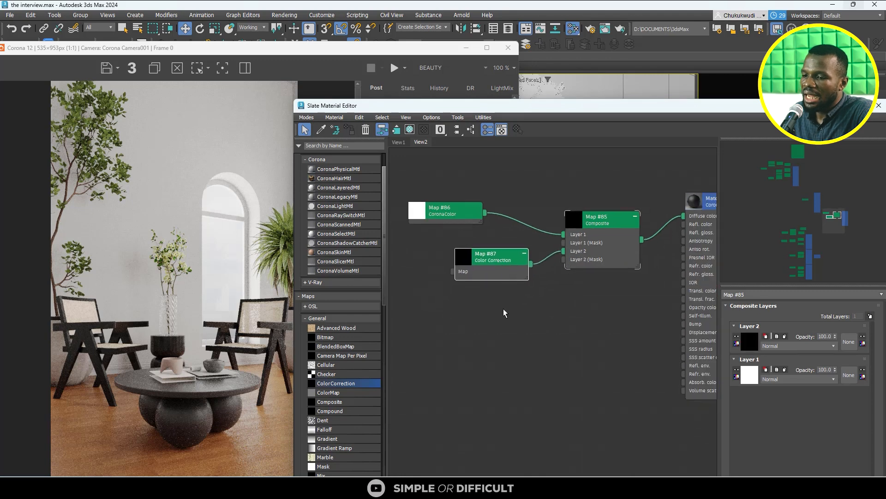
{"action": "left_click", "coordinate": [505, 314]}
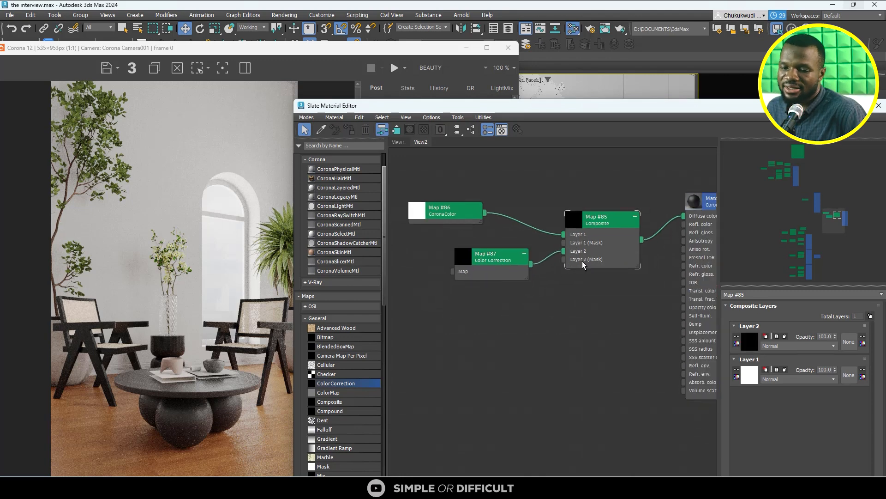
- Move the reference photo's Bitmap node down to just above the new material's node network
{"action": "scroll", "coordinate": [513, 226], "scroll_direction": "down", "scroll_amount": 2}
{"action": "middle_click_drag", "start_coordinate": [509, 246], "coordinate": [529, 277]}
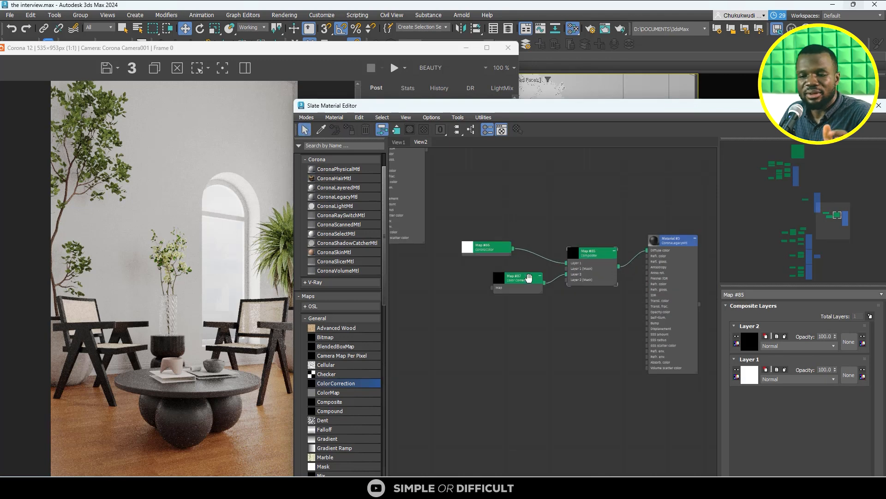
{"action": "scroll", "coordinate": [528, 277], "scroll_direction": "up", "scroll_amount": 2}
{"action": "left_click", "coordinate": [476, 233]}
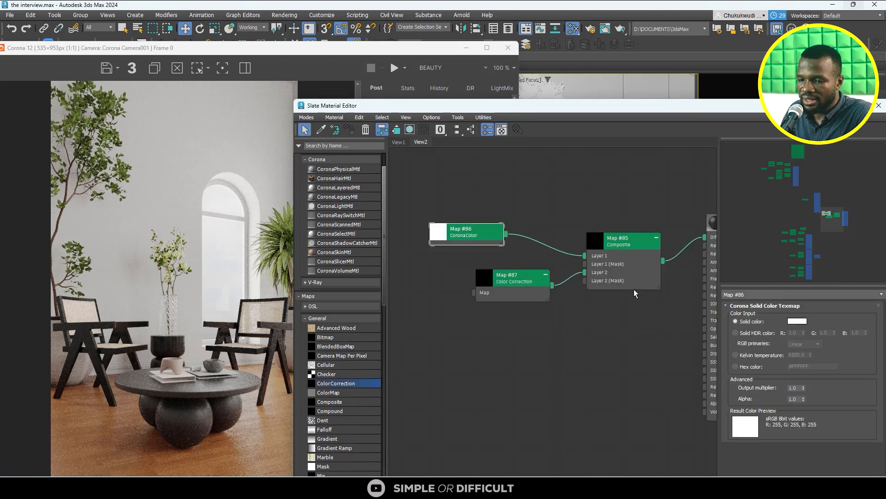
{"action": "scroll", "coordinate": [586, 283], "scroll_direction": "down", "scroll_amount": 3}
{"action": "scroll", "coordinate": [586, 282], "scroll_direction": "down", "scroll_amount": 3}
{"action": "middle_click_drag", "start_coordinate": [541, 277], "coordinate": [533, 346]}
{"action": "scroll", "coordinate": [534, 346], "scroll_direction": "down", "scroll_amount": 3}
{"action": "left_click_drag", "start_coordinate": [491, 229], "coordinate": [565, 323]}
{"action": "scroll", "coordinate": [581, 356], "scroll_direction": "up", "scroll_amount": 4}
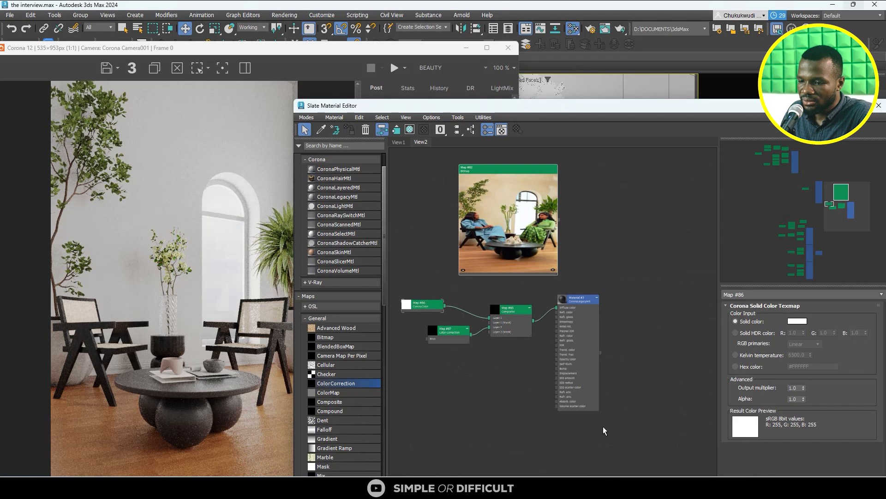
- Select the new material with all its connected maps and shift the group to sit below the reference Bitmap node
{"action": "left_click", "coordinate": [498, 320]}
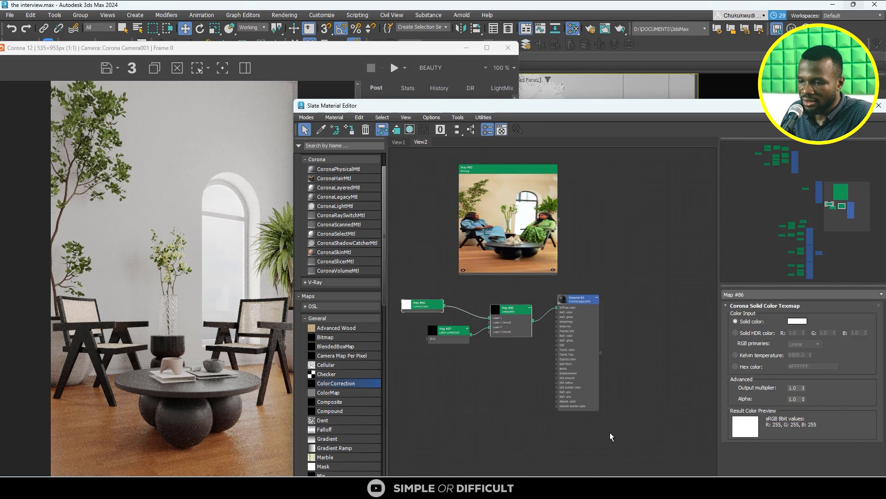
{"action": "left_click_drag", "start_coordinate": [611, 437], "coordinate": [412, 293]}
{"action": "left_click_drag", "start_coordinate": [420, 308], "coordinate": [514, 318]}
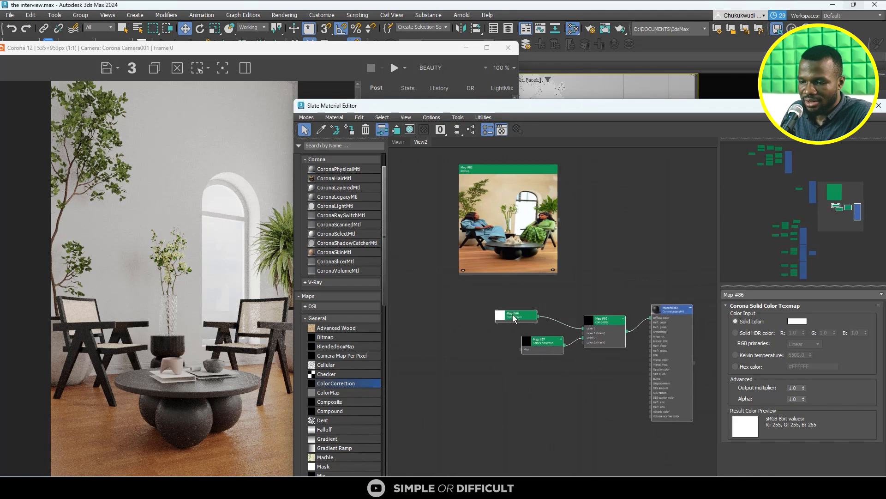
- Set the CoronaColor map's solid color to the beige wall tone sampled from the reference photo, RGB 185, 161, 121
{"action": "scroll", "coordinate": [514, 317], "scroll_direction": "up", "scroll_amount": 3}
{"action": "scroll", "coordinate": [439, 310], "scroll_direction": "down", "scroll_amount": 2}
{"action": "scroll", "coordinate": [491, 198], "scroll_direction": "up", "scroll_amount": 2}
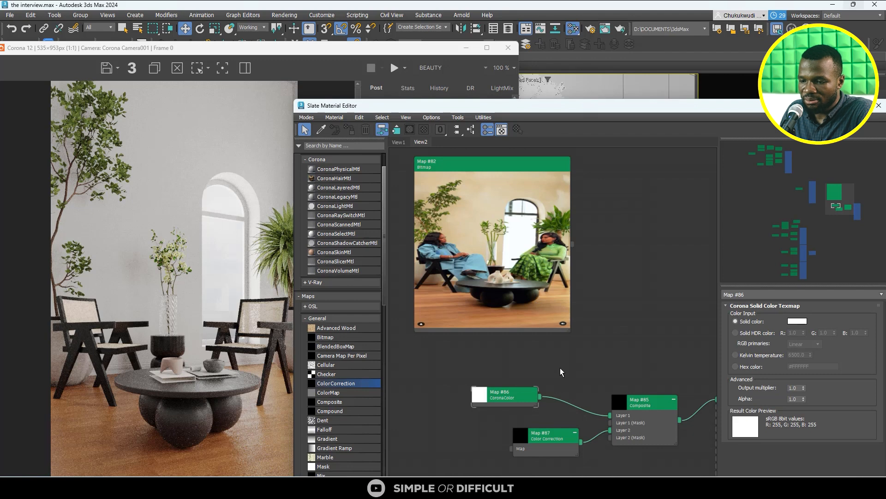
{"action": "left_click", "coordinate": [500, 395]}
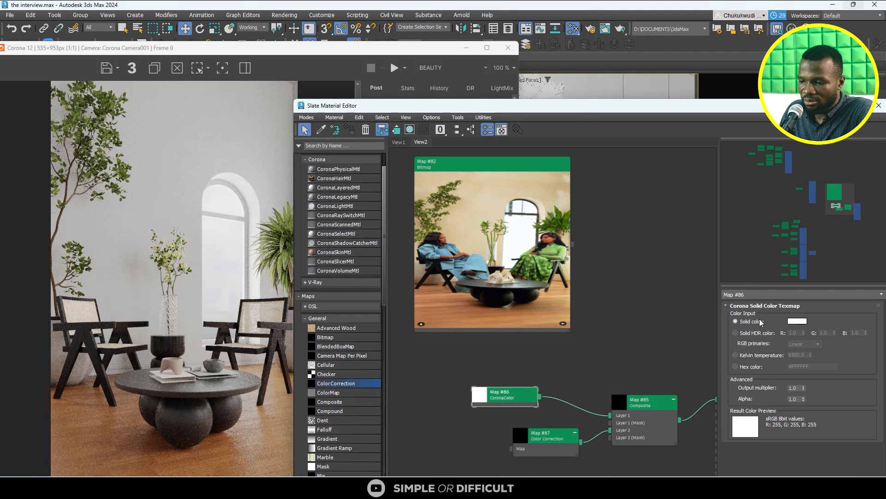
{"action": "left_click", "coordinate": [797, 321]}
{"action": "left_click", "coordinate": [568, 298]}
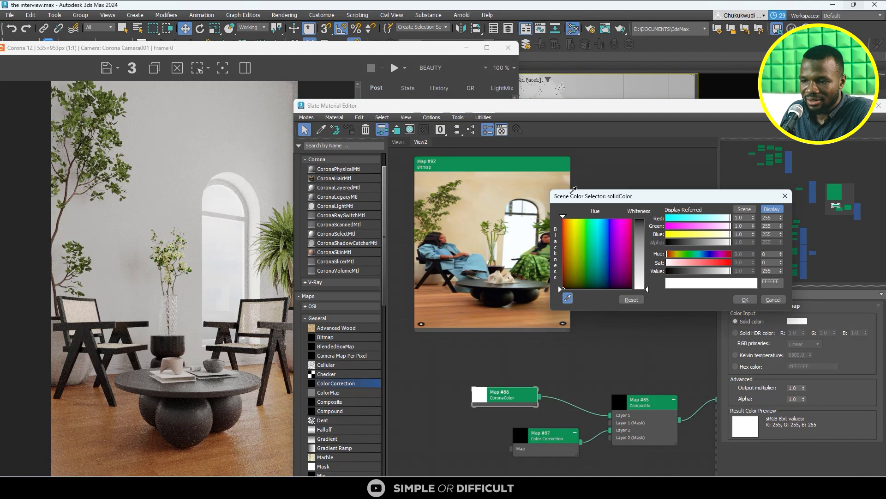
{"action": "left_click", "coordinate": [562, 185]}
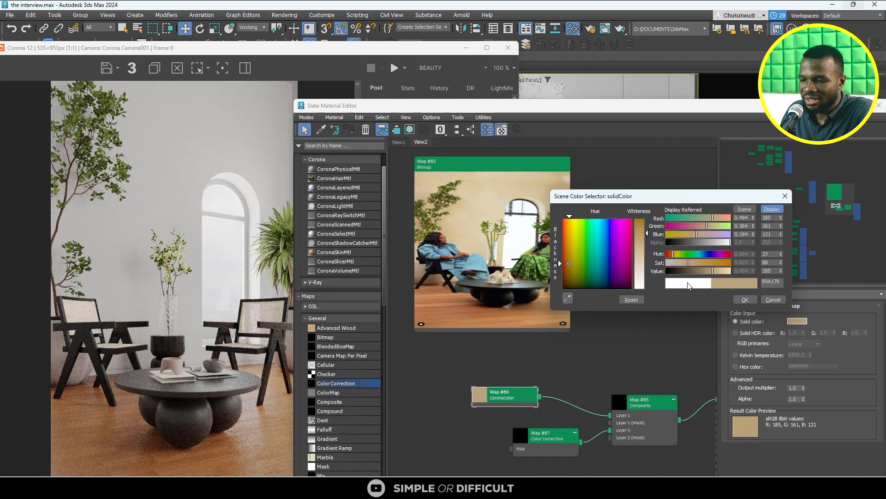
{"action": "left_click", "coordinate": [745, 299]}
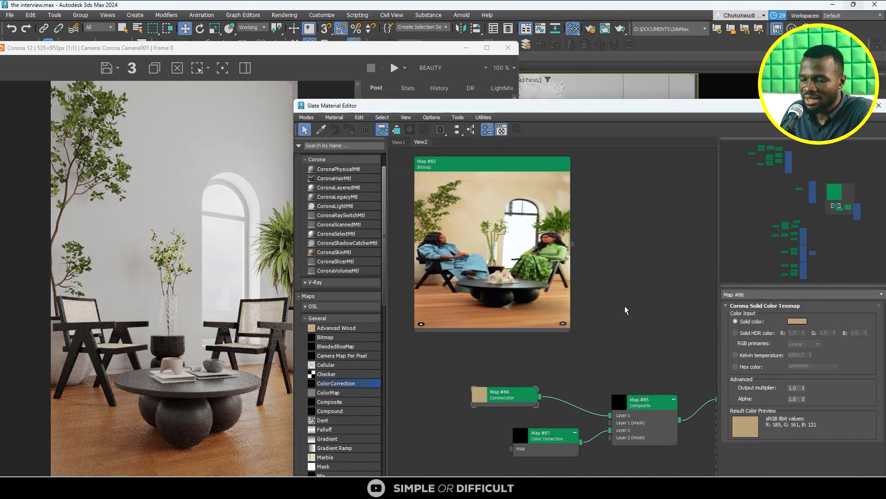
- Connect the CoronaColor map directly to the material's diffuse color in place of the Composite map
{"action": "scroll", "coordinate": [542, 351], "scroll_direction": "down", "scroll_amount": 6}
{"action": "scroll", "coordinate": [609, 361], "scroll_direction": "up", "scroll_amount": 5}
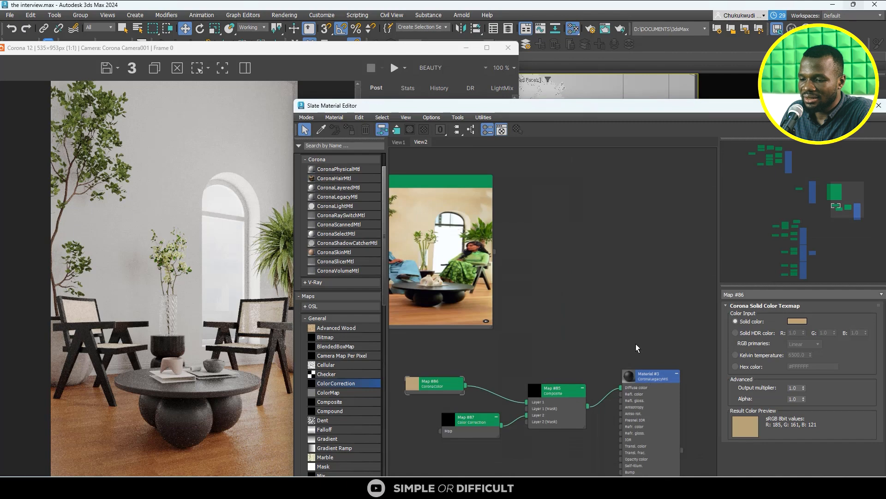
{"action": "scroll", "coordinate": [521, 419], "scroll_direction": "up", "scroll_amount": 2}
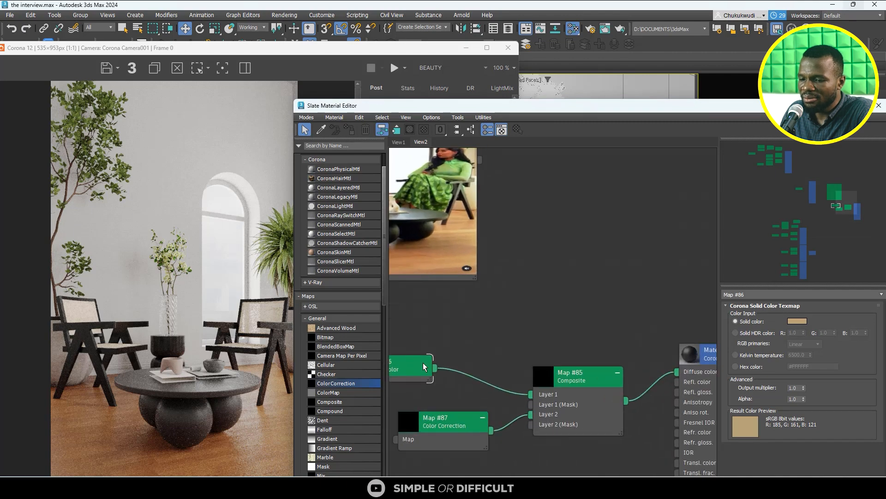
{"action": "left_click_drag", "start_coordinate": [432, 371], "coordinate": [677, 371]}
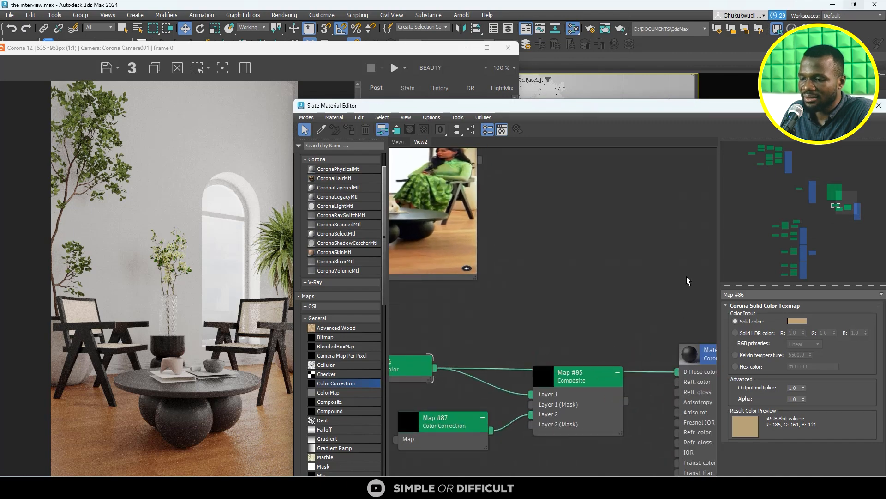
- Assign the beige CoronaLegacyMtl, Material #3, to the selected wall object in the scene
{"action": "left_click_drag", "start_coordinate": [708, 113], "coordinate": [289, 128]}
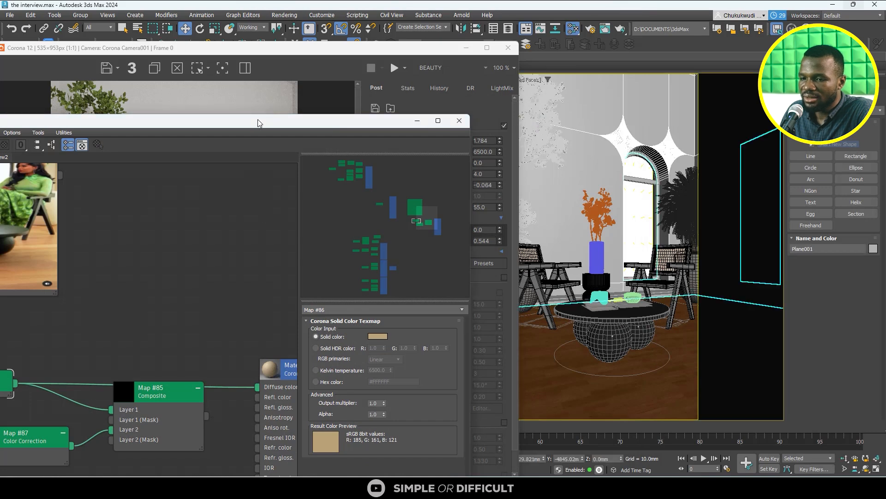
{"action": "left_click_drag", "start_coordinate": [257, 123], "coordinate": [653, 102]}
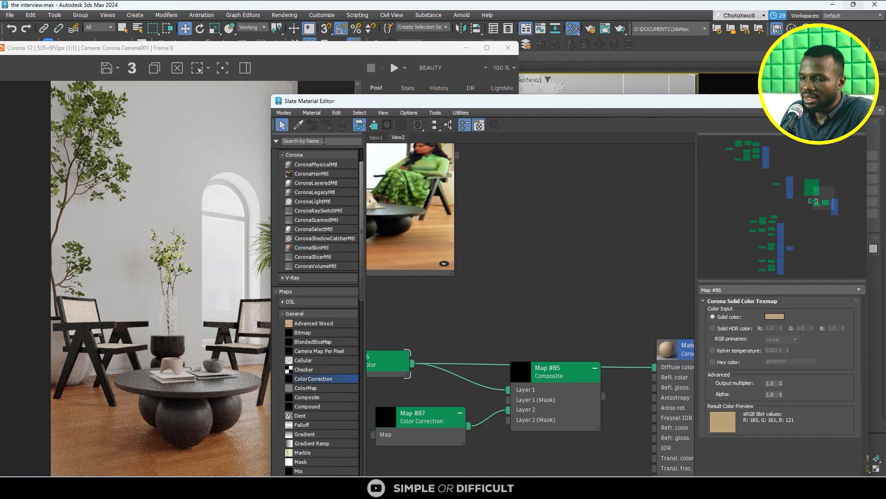
{"action": "scroll", "coordinate": [519, 302], "scroll_direction": "down", "scroll_amount": 1}
{"action": "scroll", "coordinate": [631, 372], "scroll_direction": "down", "scroll_amount": 1}
{"action": "middle_click_drag", "start_coordinate": [631, 372], "coordinate": [577, 279]}
{"action": "scroll", "coordinate": [620, 260], "scroll_direction": "up", "scroll_amount": 2}
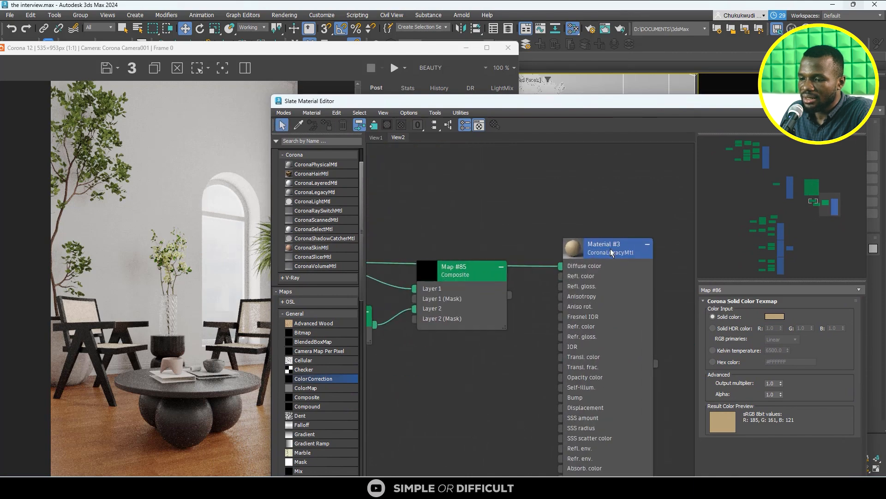
{"action": "double_click", "coordinate": [612, 252]}
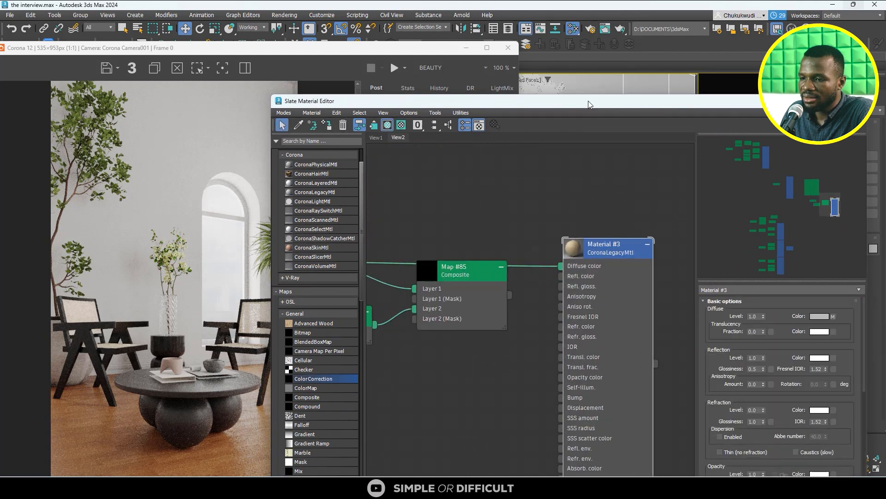
{"action": "left_click_drag", "start_coordinate": [588, 104], "coordinate": [595, 163]}
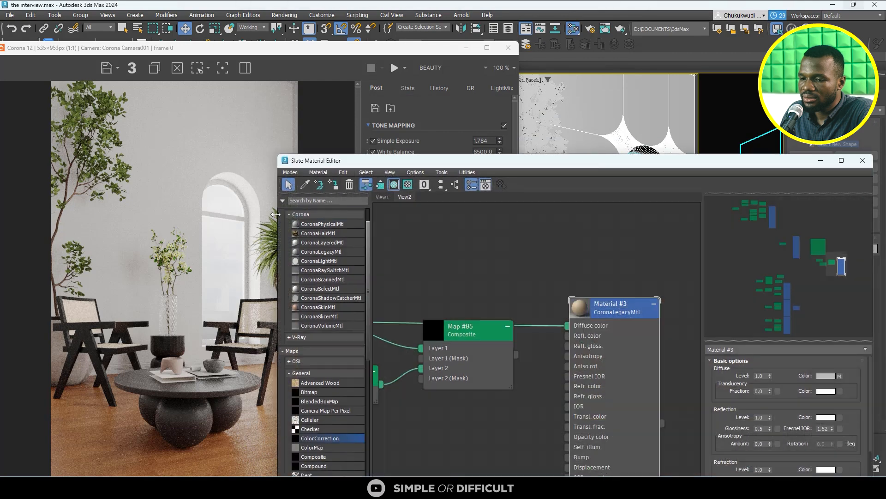
{"action": "left_click", "coordinate": [333, 185]}
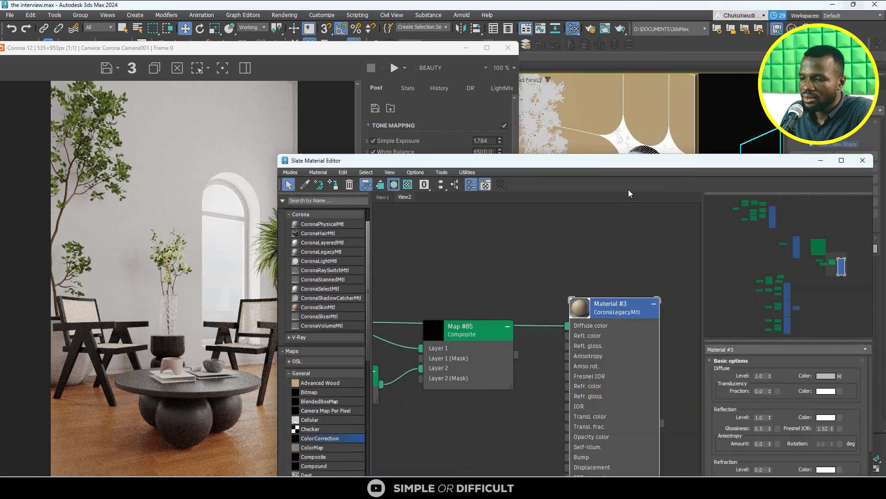
- Start interactive rendering of the camera view and inspect the beige wall up close
{"action": "left_click_drag", "start_coordinate": [675, 165], "coordinate": [504, 243]}
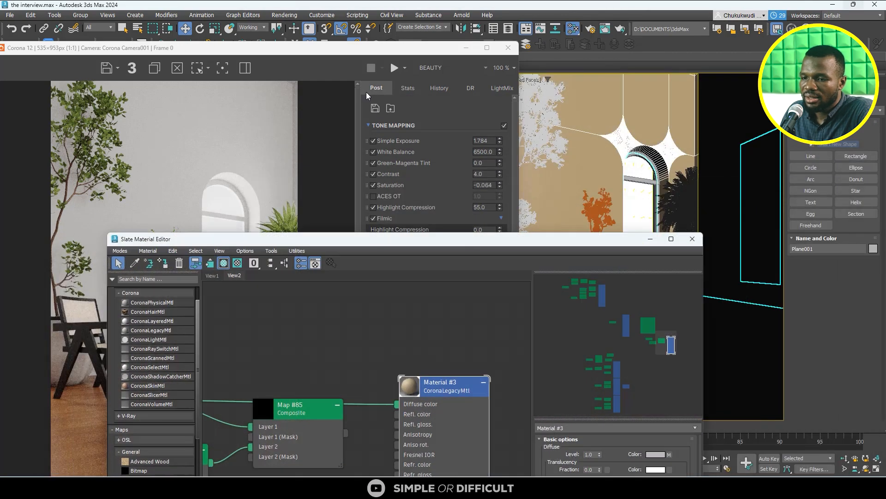
{"action": "left_click", "coordinate": [406, 70]}
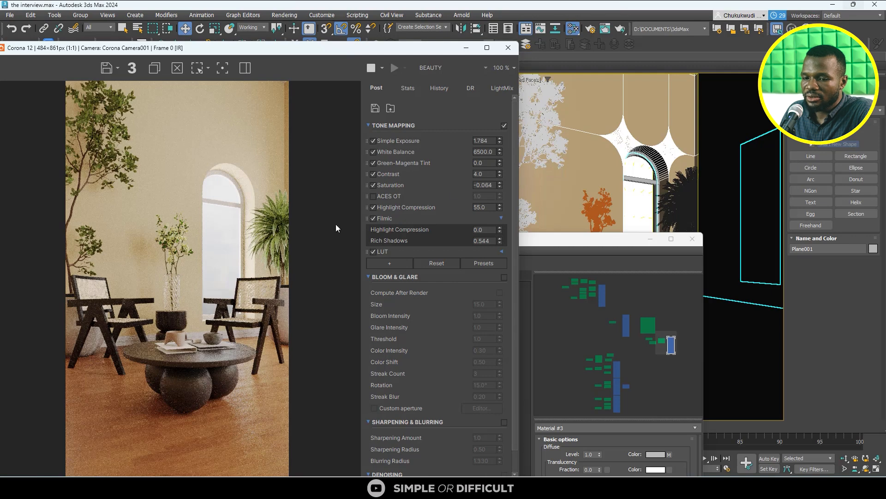
{"action": "scroll", "coordinate": [163, 220], "scroll_direction": "up", "scroll_amount": 4}
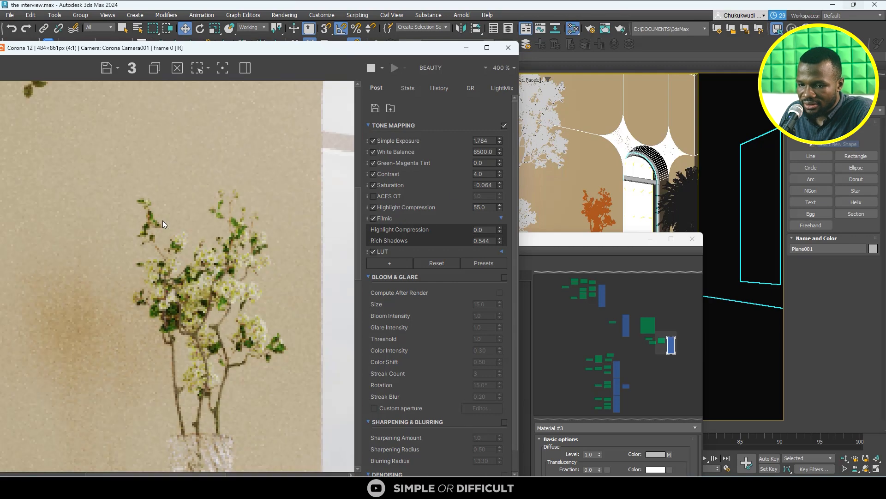
{"action": "scroll", "coordinate": [184, 220], "scroll_direction": "up", "scroll_amount": 2}
{"action": "scroll", "coordinate": [185, 221], "scroll_direction": "down", "scroll_amount": 6}
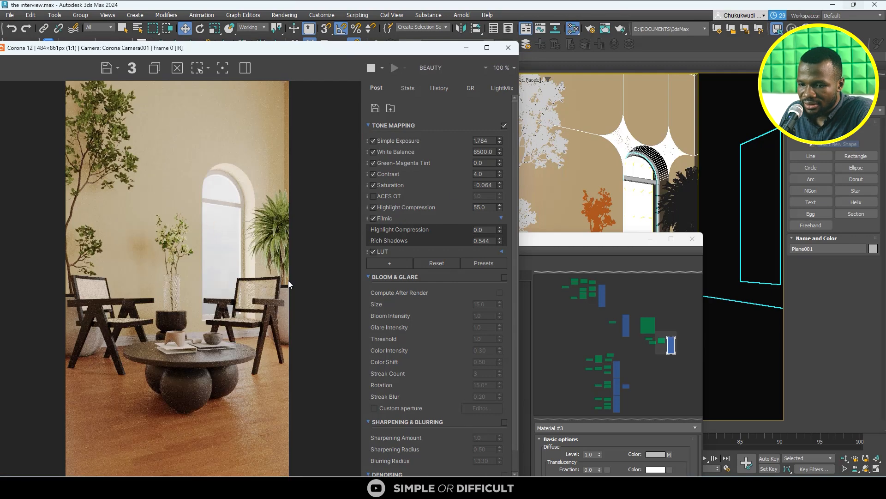
- Bring up the reference photo Screenshot 2024-10-17 210454.png beside the interactive render and compare the wall colors
{"action": "left_click_drag", "start_coordinate": [342, 53], "coordinate": [351, 24]}
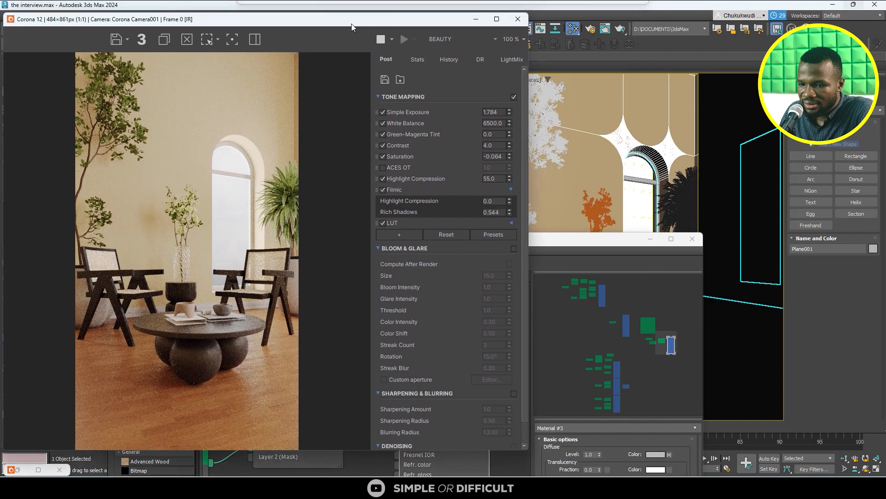
{"action": "left_click", "coordinate": [698, 427]}
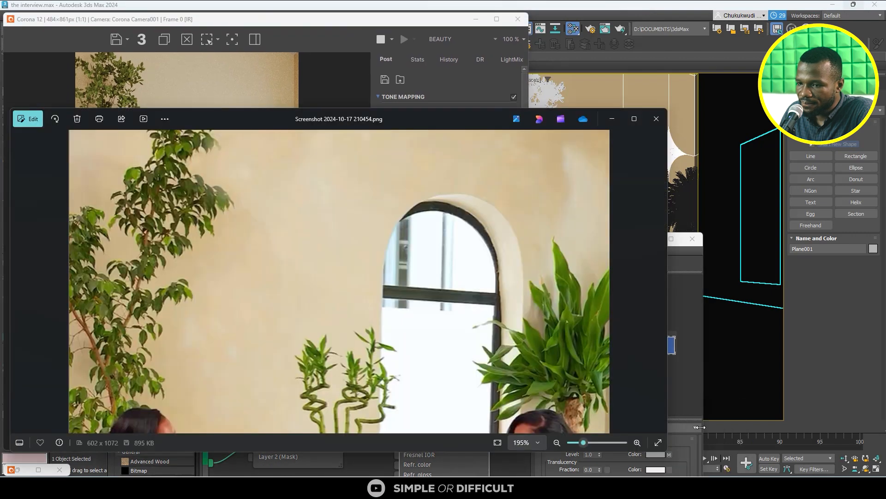
{"action": "scroll", "coordinate": [457, 244], "scroll_direction": "down", "scroll_amount": 3}
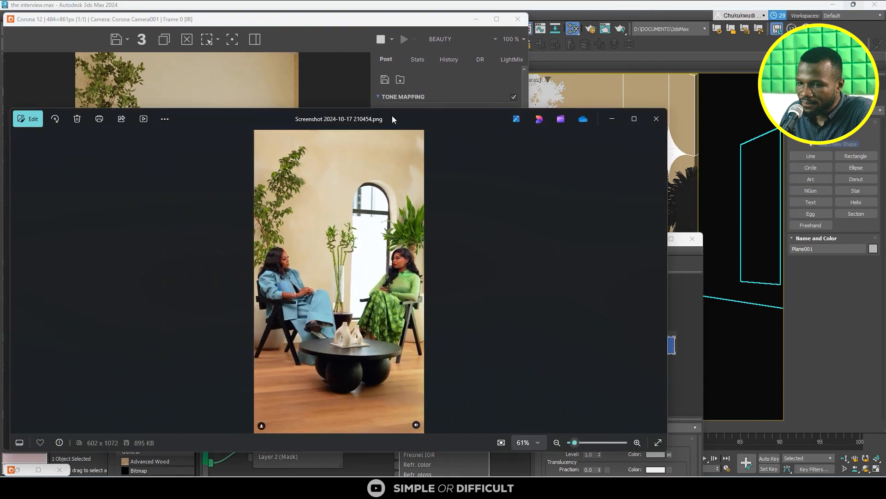
{"action": "left_click_drag", "start_coordinate": [392, 119], "coordinate": [646, 70]}
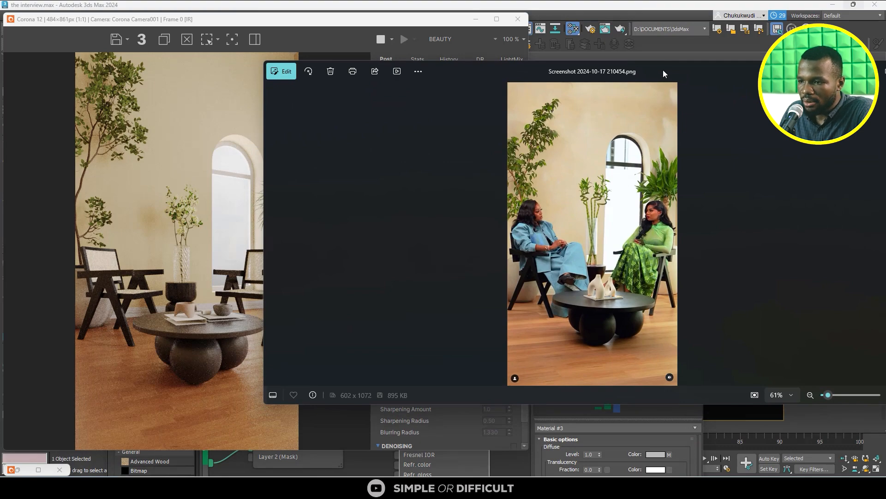
- Compare the reference photo's wall color with the interactive render, then put the photo away
{"action": "left_click_drag", "start_coordinate": [663, 70], "coordinate": [571, 143]}
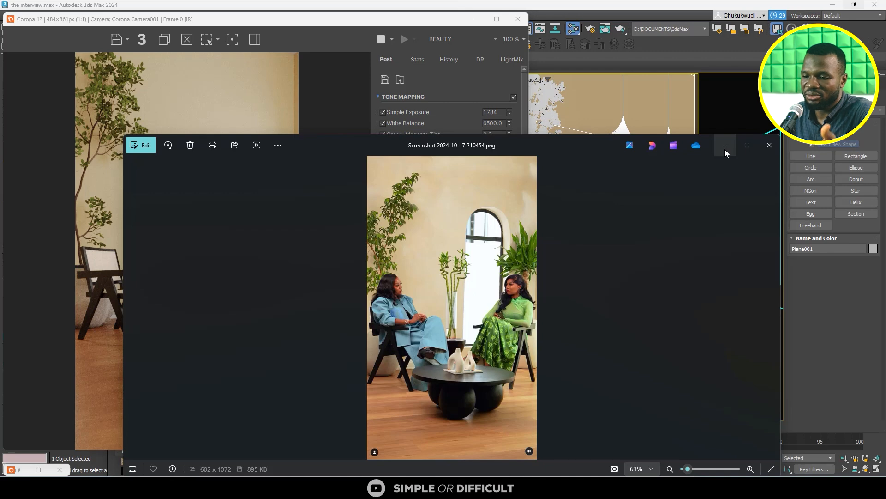
{"action": "left_click_drag", "start_coordinate": [643, 143], "coordinate": [780, 66]}
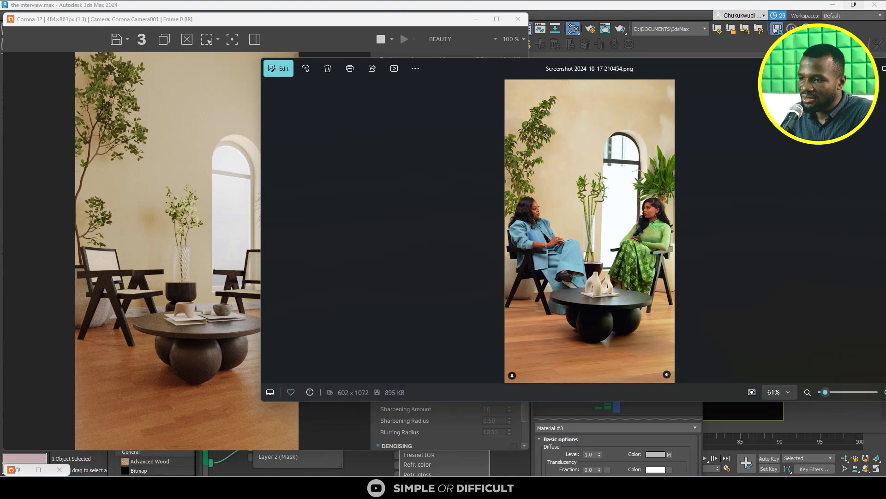
{"action": "left_click_drag", "start_coordinate": [734, 72], "coordinate": [627, 99]}
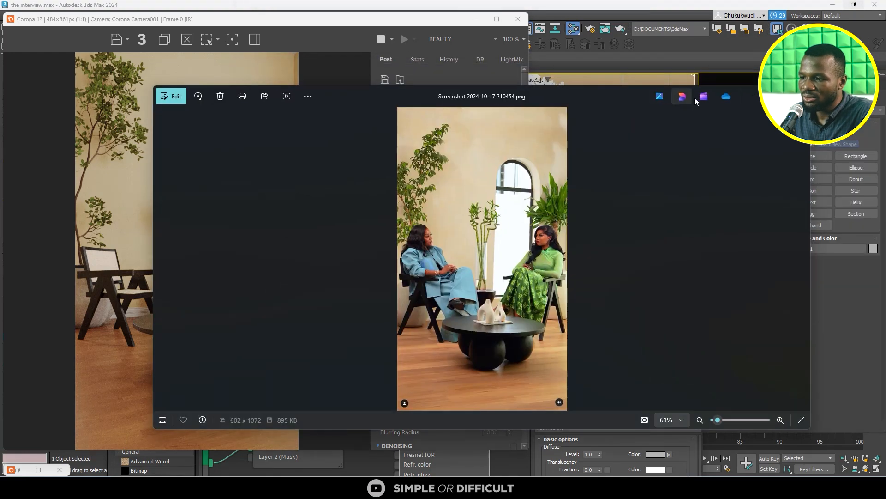
{"action": "left_click", "coordinate": [755, 97]}
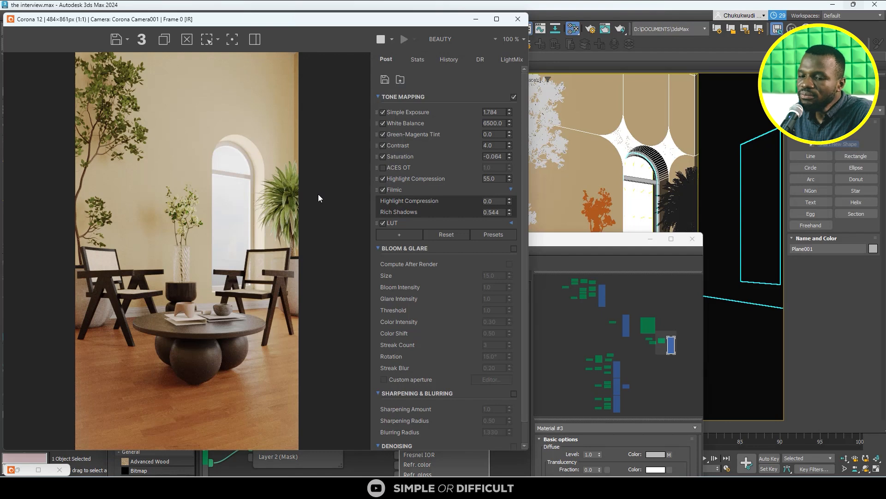
- Connect the Composite map to Material #3's diffuse color in place of the CoronaColor map, moving the CoronaColor node above the Composite
{"action": "left_click", "coordinate": [575, 241]}
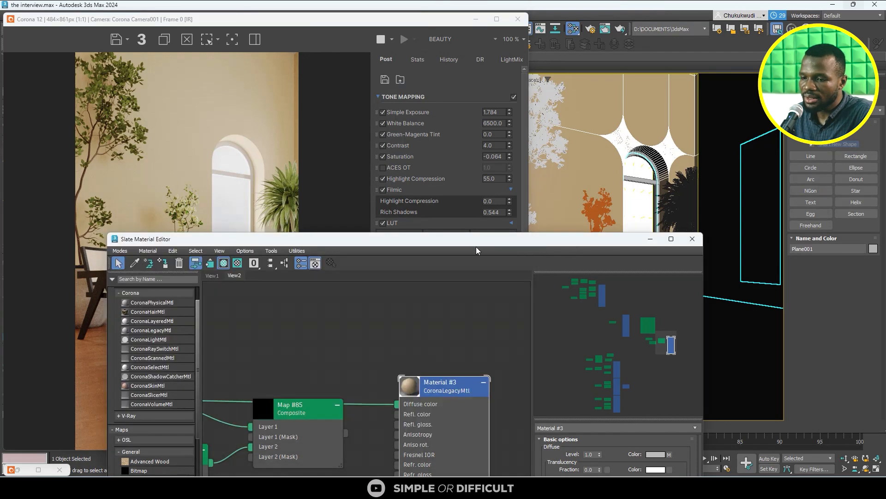
{"action": "left_click_drag", "start_coordinate": [477, 249], "coordinate": [612, 245]}
{"action": "middle_click_drag", "start_coordinate": [479, 468], "coordinate": [613, 399]}
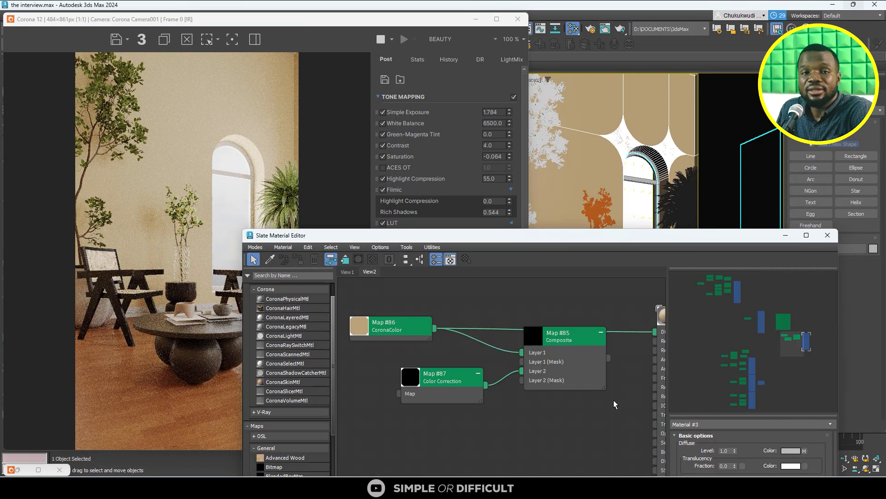
{"action": "scroll", "coordinate": [546, 370], "scroll_direction": "down", "scroll_amount": 4}
{"action": "scroll", "coordinate": [604, 353], "scroll_direction": "up", "scroll_amount": 4}
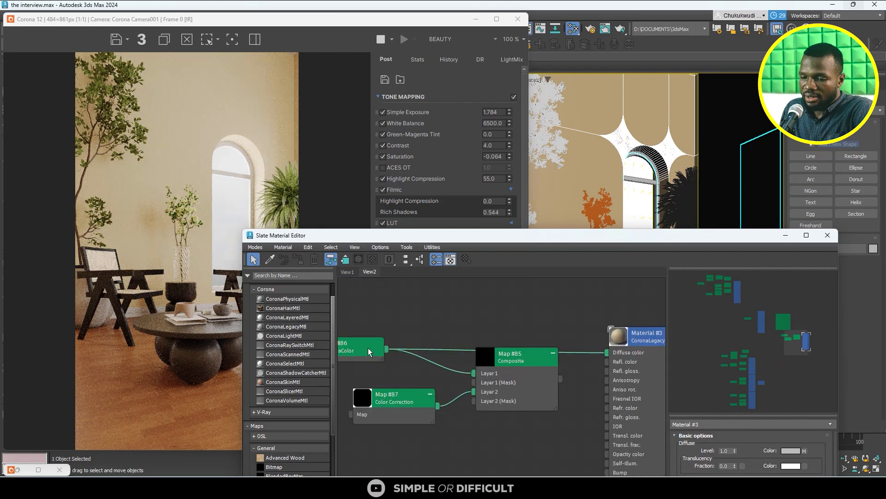
{"action": "left_click_drag", "start_coordinate": [365, 350], "coordinate": [404, 311]}
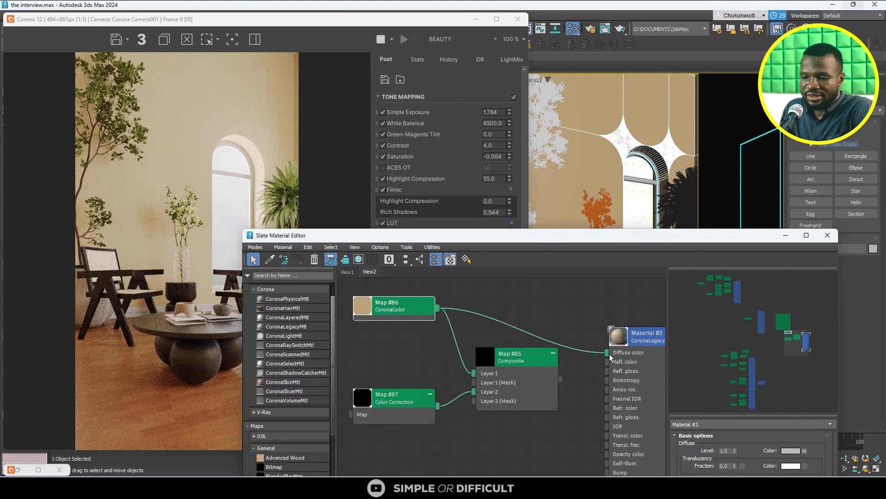
{"action": "left_click_drag", "start_coordinate": [560, 378], "coordinate": [606, 353]}
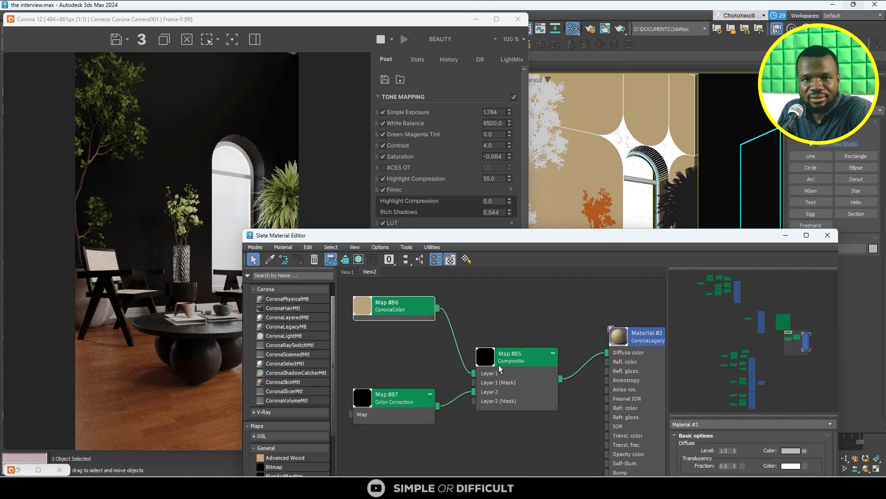
- Place the Color Correction node below the CoronaColor map and enlarge its preview
{"action": "scroll", "coordinate": [491, 372], "scroll_direction": "down", "scroll_amount": 1}
{"action": "scroll", "coordinate": [407, 399], "scroll_direction": "up", "scroll_amount": 1}
{"action": "left_click_drag", "start_coordinate": [395, 398], "coordinate": [397, 368]}
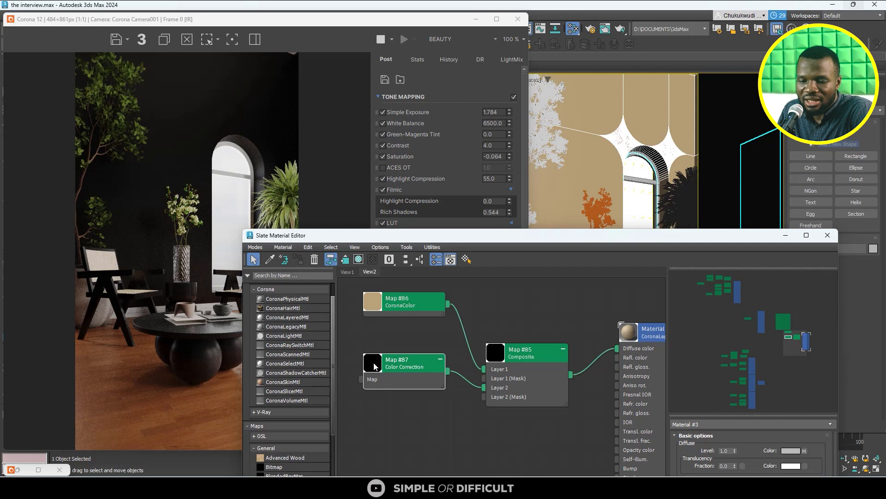
{"action": "double_click", "coordinate": [374, 366]}
{"action": "left_click_drag", "start_coordinate": [408, 367], "coordinate": [397, 343]}
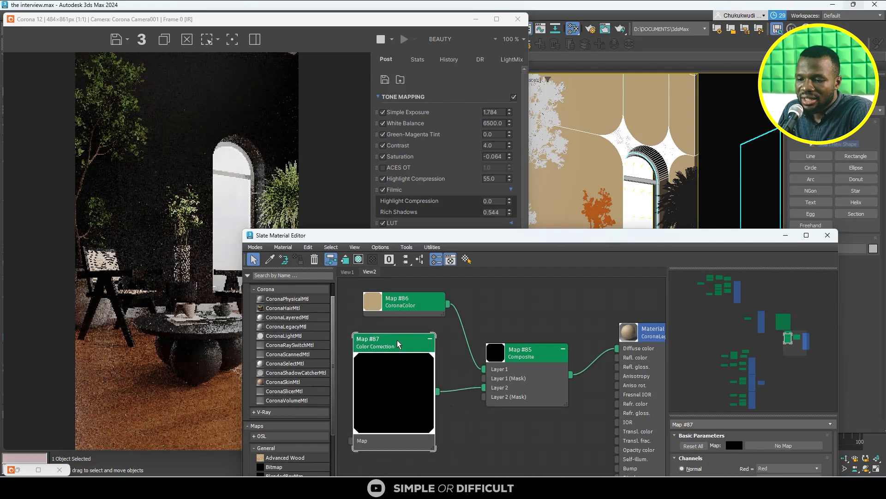
{"action": "left_click", "coordinate": [430, 338]}
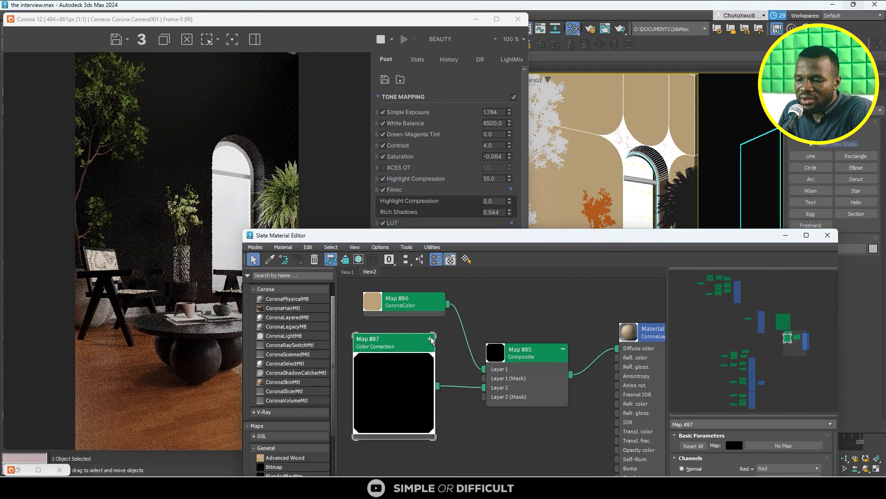
{"action": "left_click", "coordinate": [430, 338]}
{"action": "scroll", "coordinate": [400, 348], "scroll_direction": "down", "scroll_amount": 3}
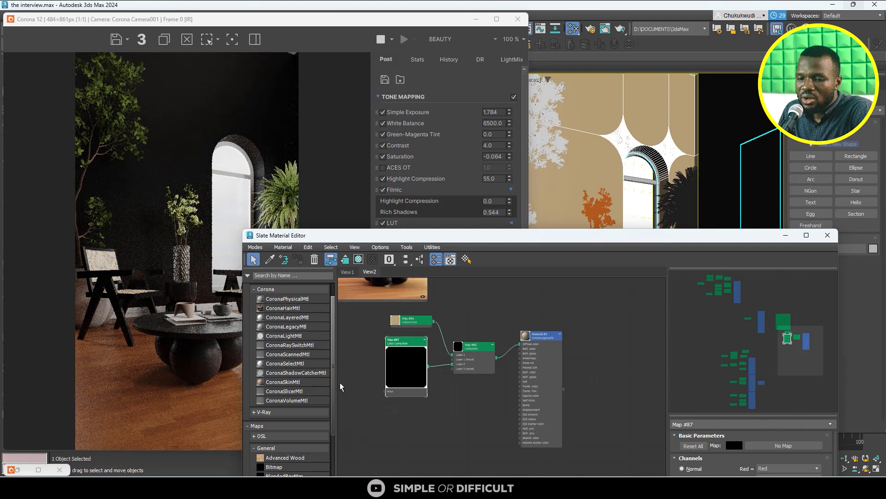
- Add a second CoronaColor map to the material graph below the Composite map
{"action": "left_click_drag", "start_coordinate": [435, 231], "coordinate": [483, 123]}
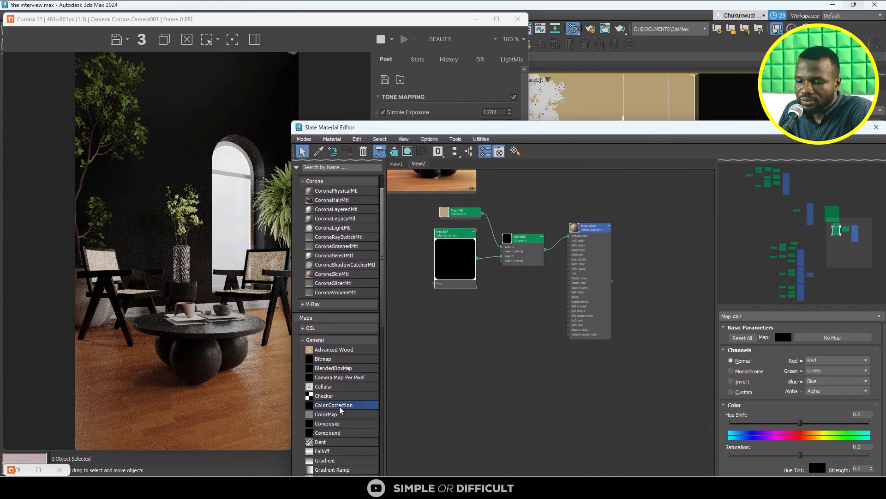
{"action": "left_click", "coordinate": [315, 340]}
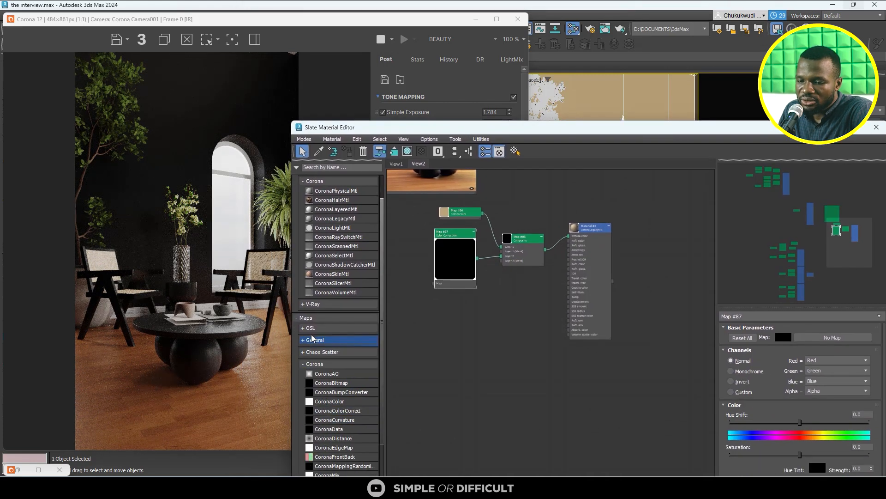
{"action": "left_click", "coordinate": [314, 365]}
{"action": "scroll", "coordinate": [314, 364], "scroll_direction": "up", "scroll_amount": 2}
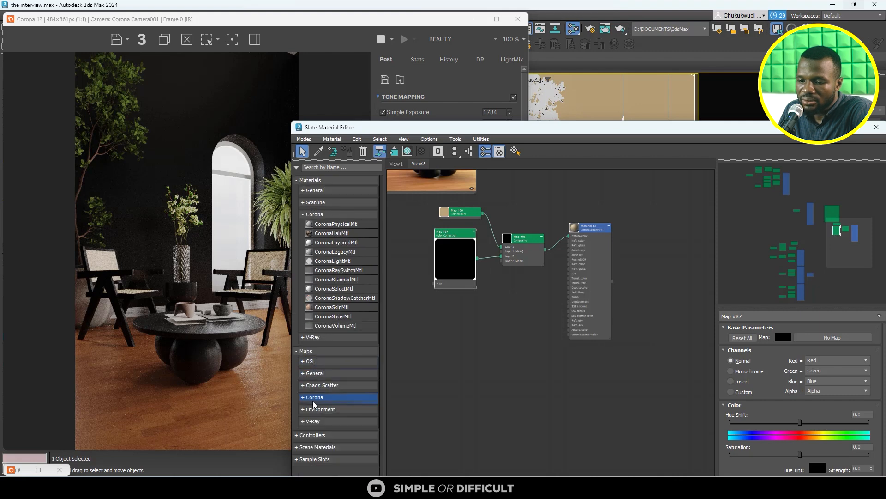
{"action": "left_click_drag", "start_coordinate": [331, 434], "coordinate": [421, 396]}
{"action": "left_click_drag", "start_coordinate": [491, 310], "coordinate": [493, 311]}
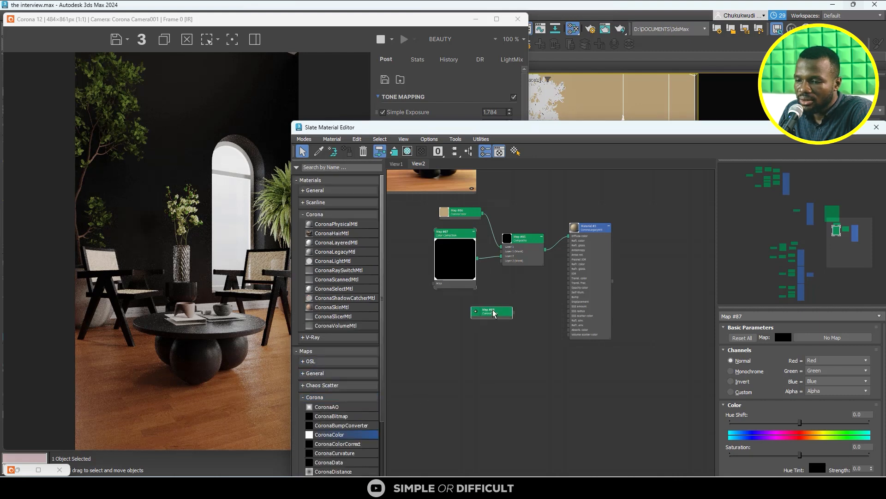
- Position the new CoronaColor map under the Color Correction node and connect it to the Composite's Layer 2 mask
{"action": "double_click", "coordinate": [494, 311]}
{"action": "scroll", "coordinate": [494, 311], "scroll_direction": "up", "scroll_amount": 9}
{"action": "middle_click_drag", "start_coordinate": [494, 312], "coordinate": [584, 319]}
{"action": "left_click_drag", "start_coordinate": [558, 338], "coordinate": [442, 351]}
{"action": "scroll", "coordinate": [441, 352], "scroll_direction": "down", "scroll_amount": 1}
{"action": "scroll", "coordinate": [442, 352], "scroll_direction": "down", "scroll_amount": 1}
{"action": "middle_click_drag", "start_coordinate": [441, 351], "coordinate": [461, 409]}
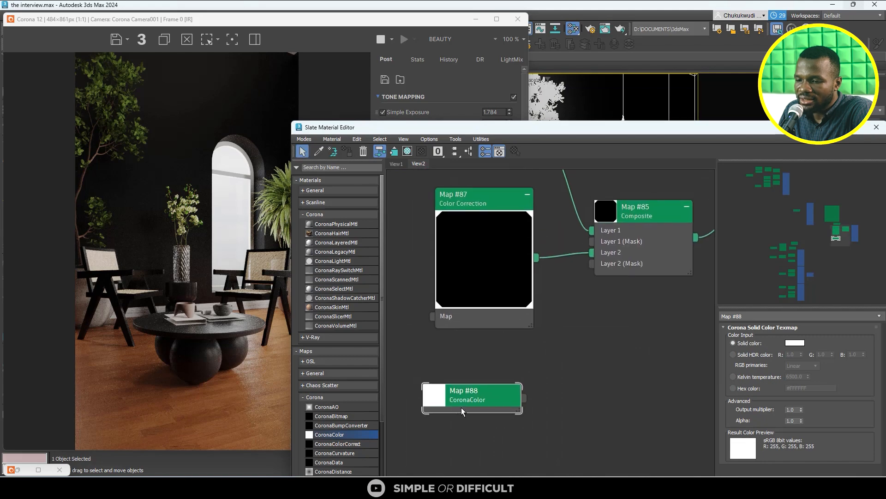
{"action": "left_click_drag", "start_coordinate": [580, 296], "coordinate": [591, 263]}
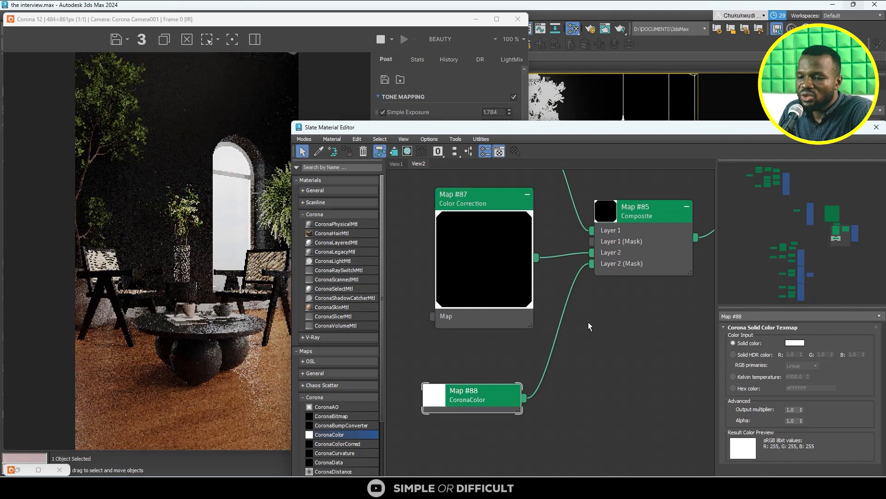
- Try black and a mid gray of RGB 144, 144, 144 as the mask map's solid color
{"action": "left_click", "coordinate": [797, 343]}
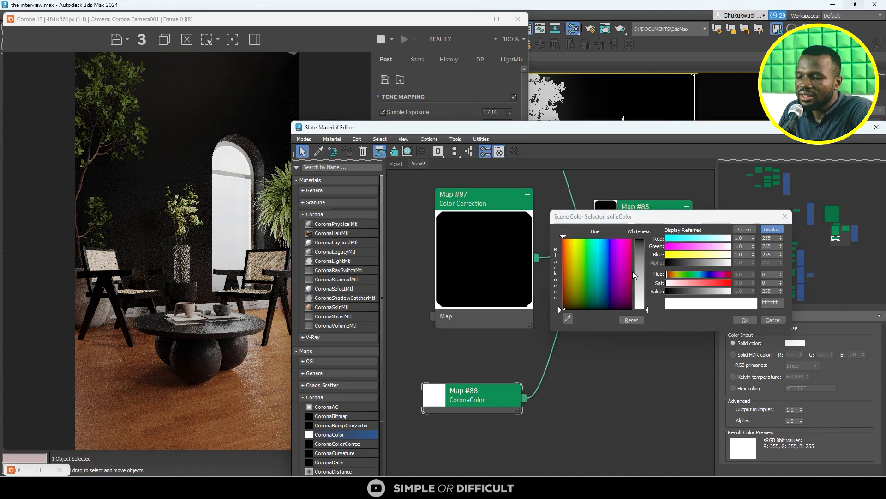
{"action": "left_click_drag", "start_coordinate": [639, 272], "coordinate": [641, 232]}
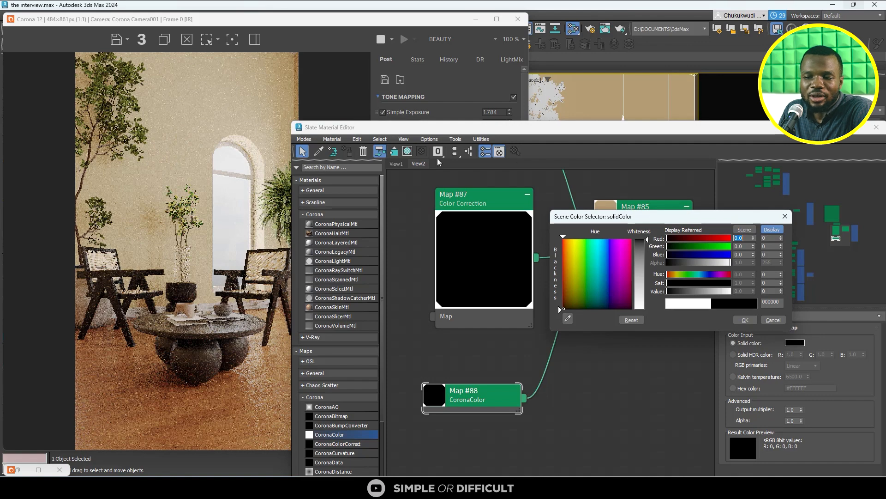
{"action": "left_click", "coordinate": [639, 261]}
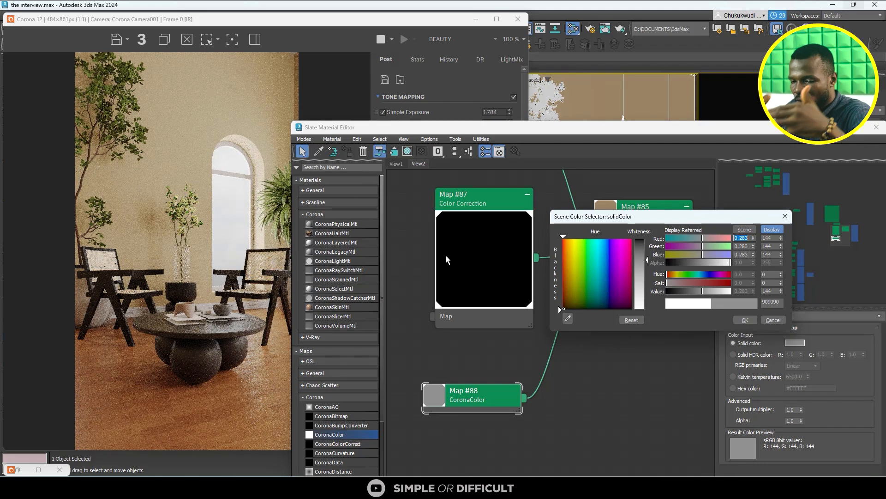
- Open stockvault-black-amp-white-grunge-texture155020.jpg from the tutotialss folder and examine its black and white areas beside the render
{"action": "mouse_move", "coordinate": [271, 475]}
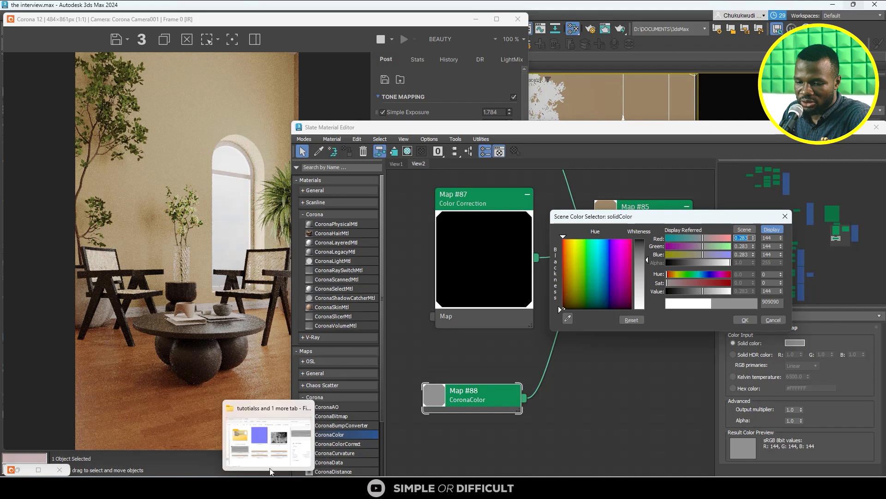
{"action": "left_click", "coordinate": [273, 449]}
{"action": "left_click", "coordinate": [657, 218]}
{"action": "double_click", "coordinate": [657, 220]}
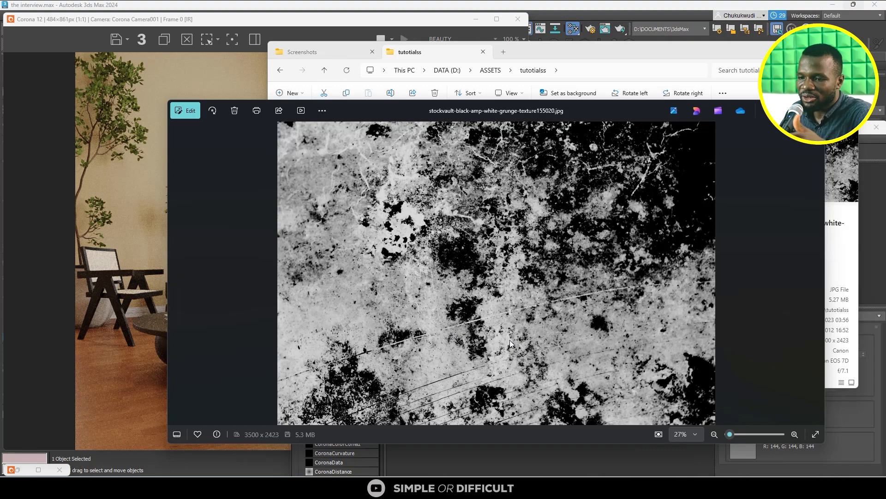
{"action": "left_click_drag", "start_coordinate": [603, 109], "coordinate": [679, 110]}
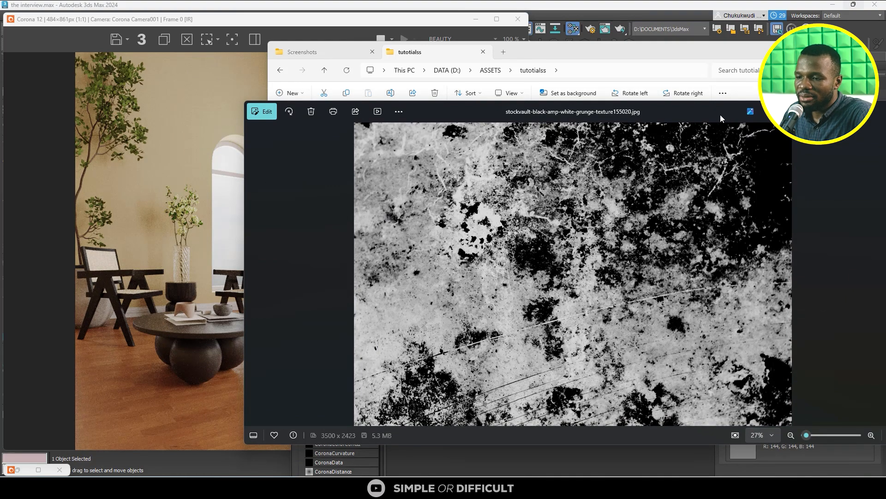
{"action": "left_click_drag", "start_coordinate": [720, 114], "coordinate": [671, 248]}
{"action": "left_click", "coordinate": [803, 52]}
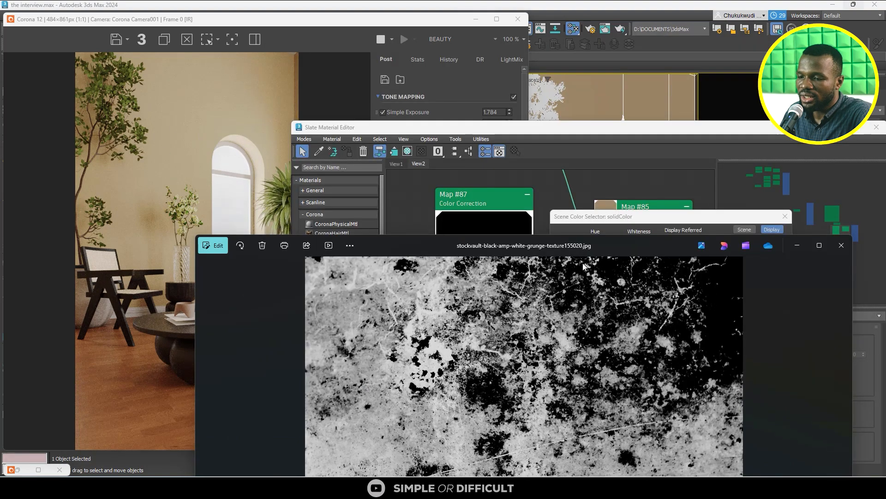
{"action": "left_click_drag", "start_coordinate": [579, 246], "coordinate": [336, 192]}
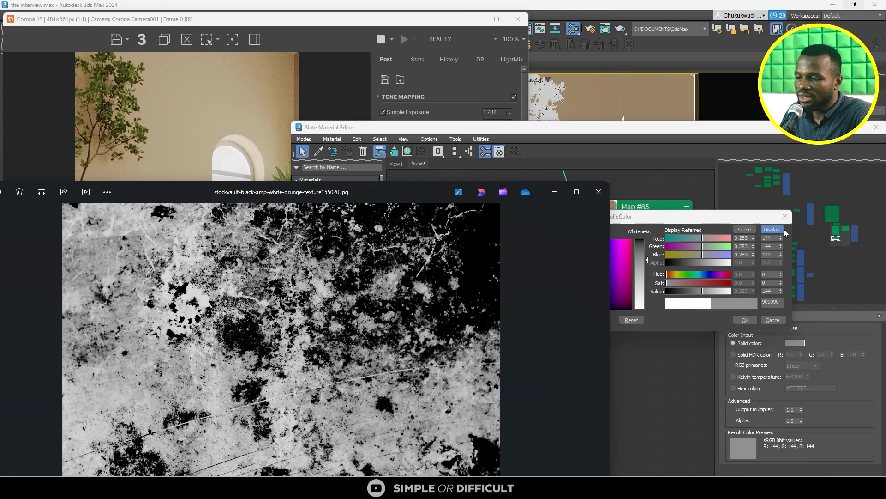
- Discard the mask color change and delete the CoronaColor map connected to the Composite's Layer 2 mask
{"action": "left_click", "coordinate": [785, 218]}
{"action": "left_click", "coordinate": [473, 398]}
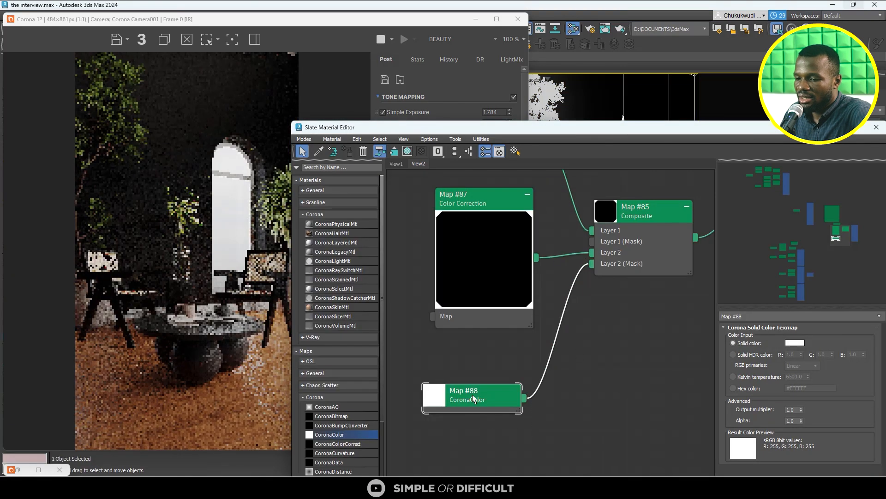
{"action": "left_click", "coordinate": [497, 359]}
{"action": "left_click", "coordinate": [475, 387]}
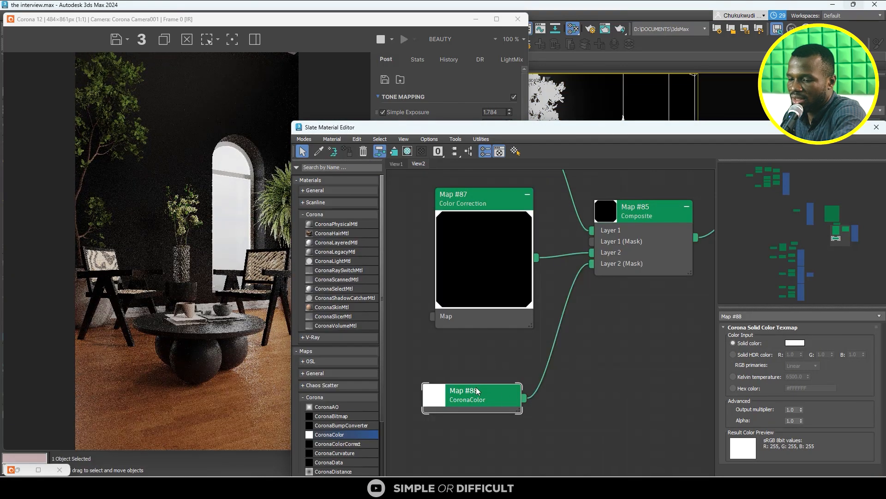
{"action": "key", "text": "Delete"}
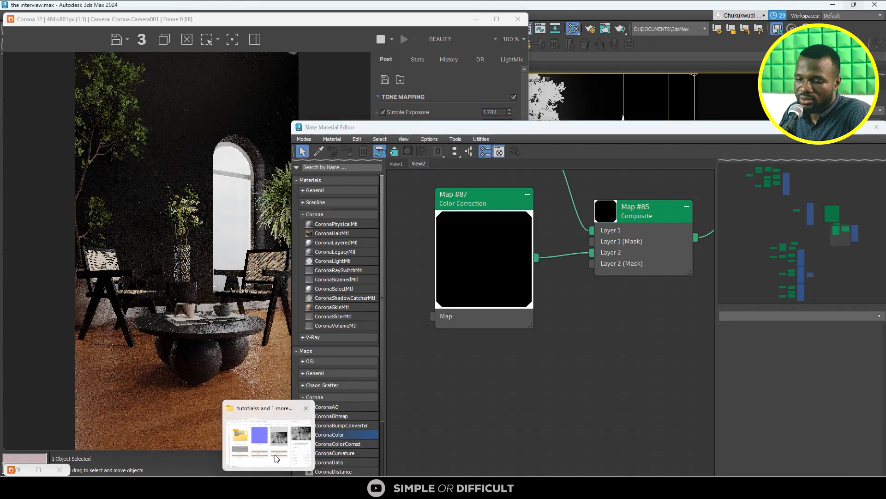
- Load stockvault-black-amp-white-grunge-texture155020.jpg from the tutotialss folder as a Bitmap into the Composite's Layer 2 mask
{"action": "left_click", "coordinate": [270, 487]}
{"action": "left_click_drag", "start_coordinate": [630, 158], "coordinate": [593, 263]}
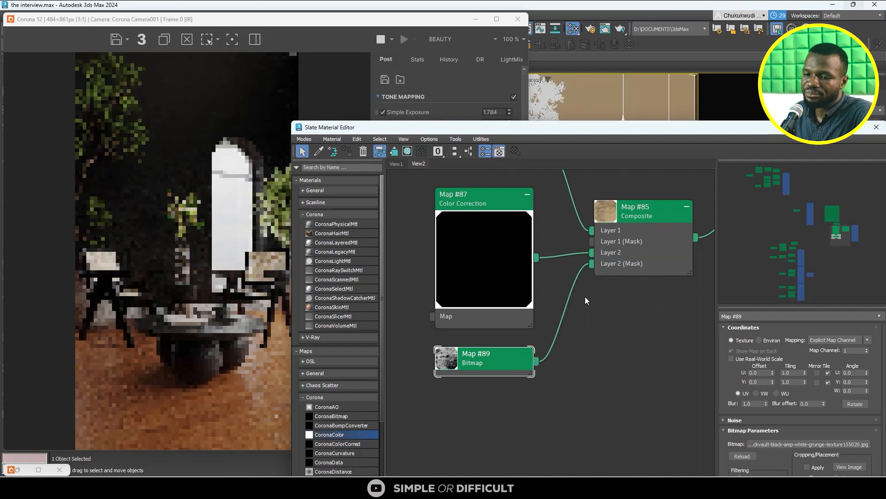
{"action": "scroll", "coordinate": [178, 158], "scroll_direction": "up", "scroll_amount": 1}
{"action": "scroll", "coordinate": [178, 155], "scroll_direction": "down", "scroll_amount": 1}
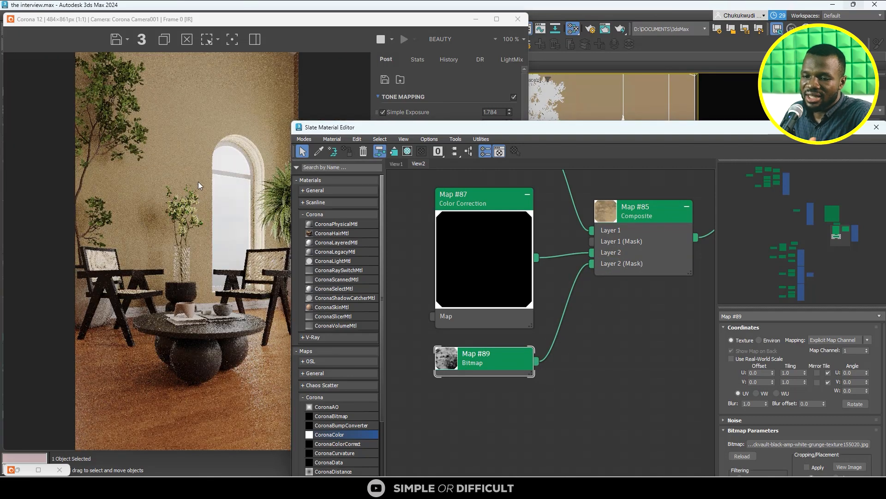
{"action": "scroll", "coordinate": [586, 324], "scroll_direction": "down", "scroll_amount": 3}
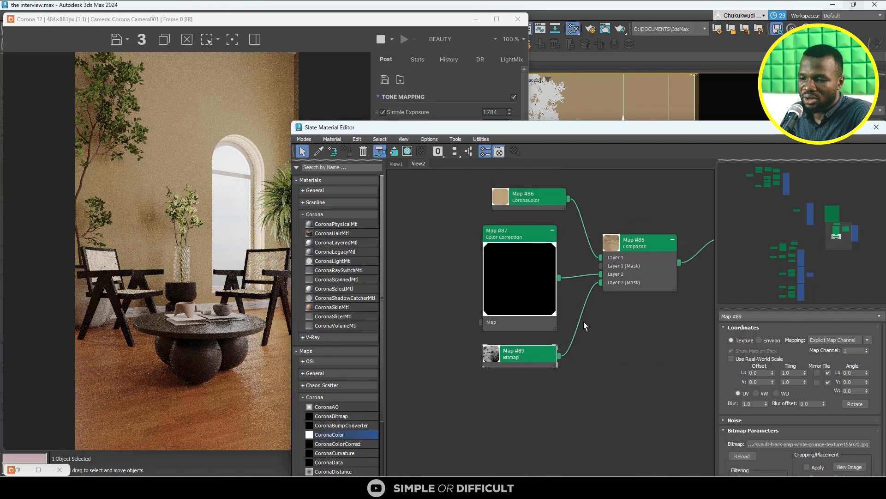
- Move the beige CoronaColor node away from the Color Correction node and connect it to the Color Correction's Map input
{"action": "left_click_drag", "start_coordinate": [555, 226], "coordinate": [460, 226]}
{"action": "scroll", "coordinate": [475, 249], "scroll_direction": "up", "scroll_amount": 2}
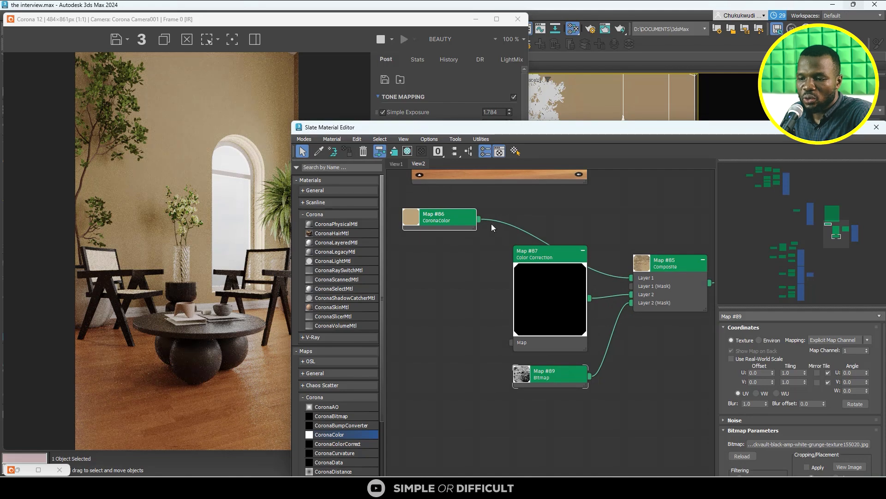
{"action": "left_click_drag", "start_coordinate": [505, 320], "coordinate": [512, 343]}
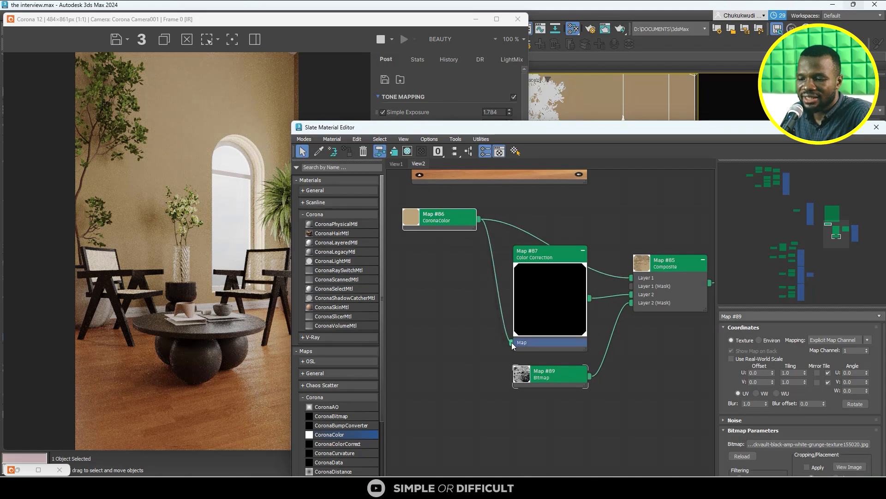
- Switch the Color Correction map's Lightness to Advanced, set RGB Gamma/Contrast to 2.0, and uncover the render to check the wall
{"action": "left_click", "coordinate": [531, 259]}
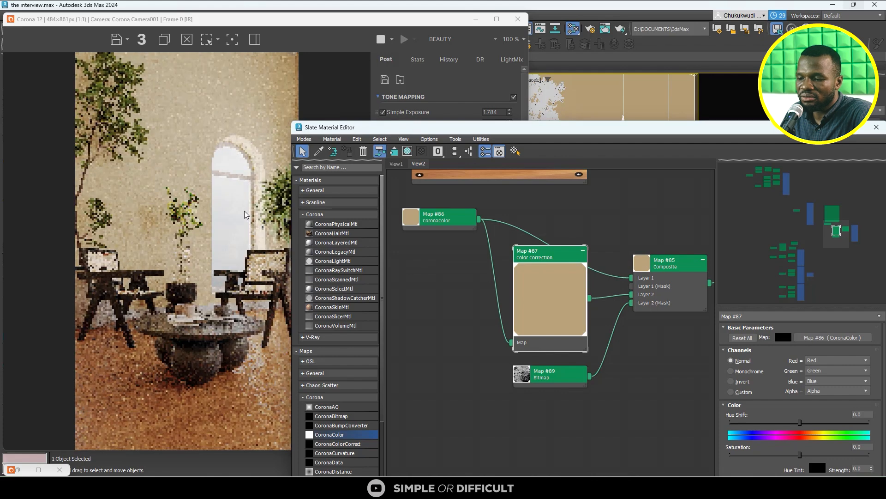
{"action": "left_click_drag", "start_coordinate": [720, 128], "coordinate": [637, 58]}
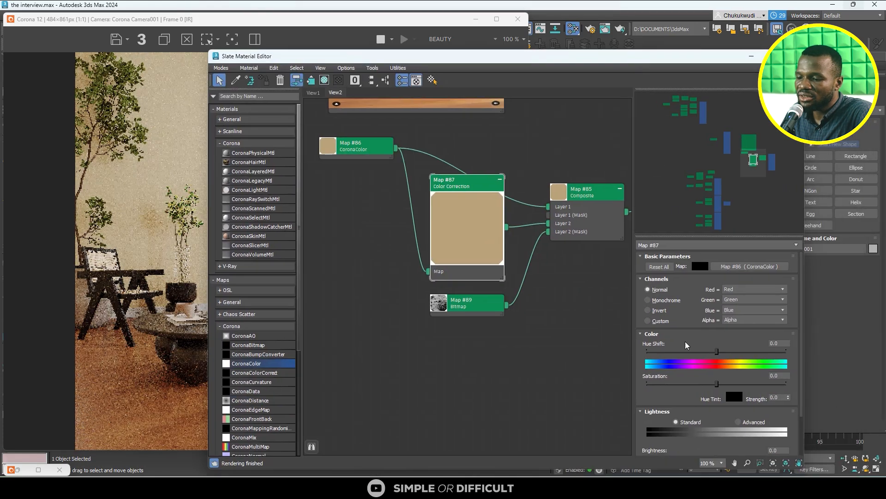
{"action": "scroll", "coordinate": [712, 387], "scroll_direction": "down", "scroll_amount": 1}
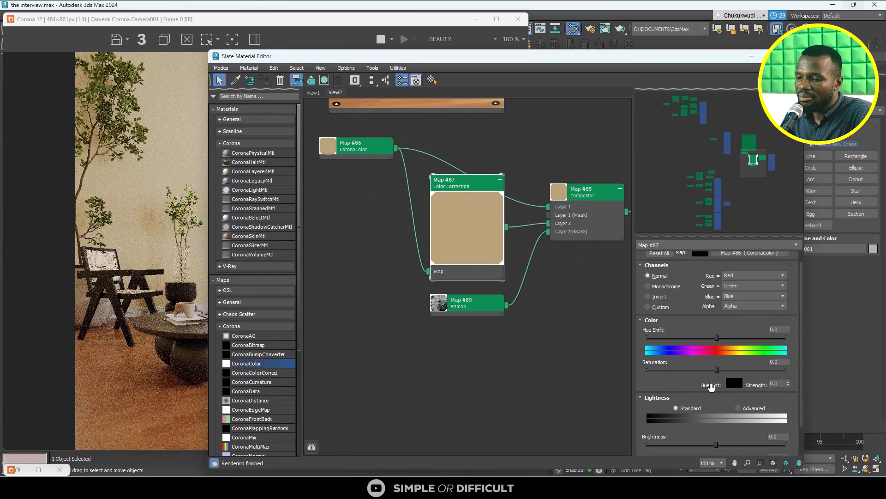
{"action": "left_click", "coordinate": [739, 407]}
{"action": "scroll", "coordinate": [738, 438], "scroll_direction": "down", "scroll_amount": 1}
{"action": "left_click", "coordinate": [720, 430]}
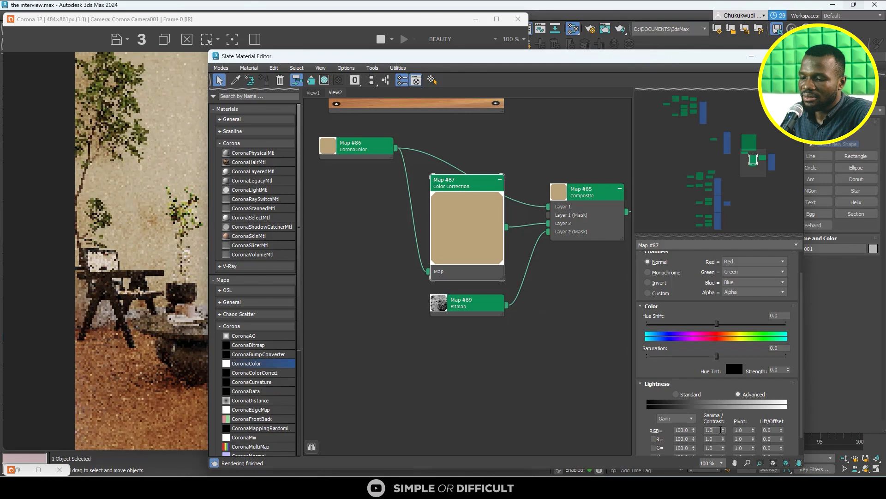
{"action": "key", "text": "Return"}
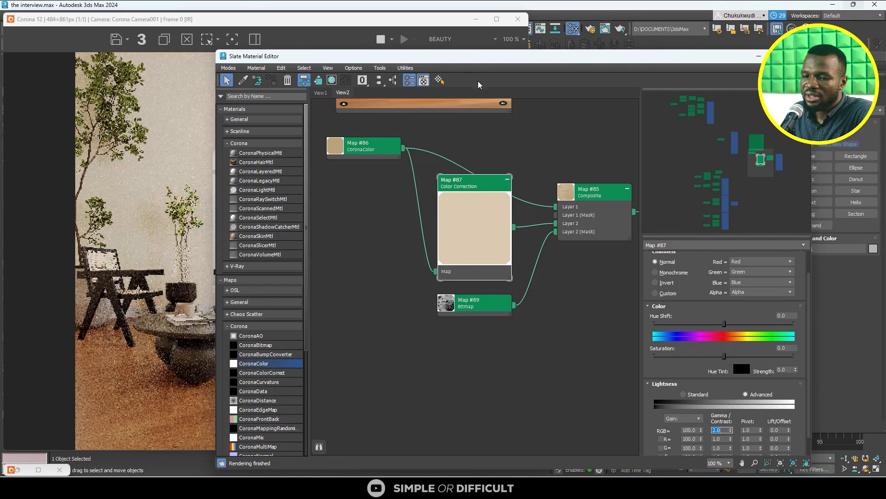
{"action": "left_click_drag", "start_coordinate": [439, 59], "coordinate": [580, 174]}
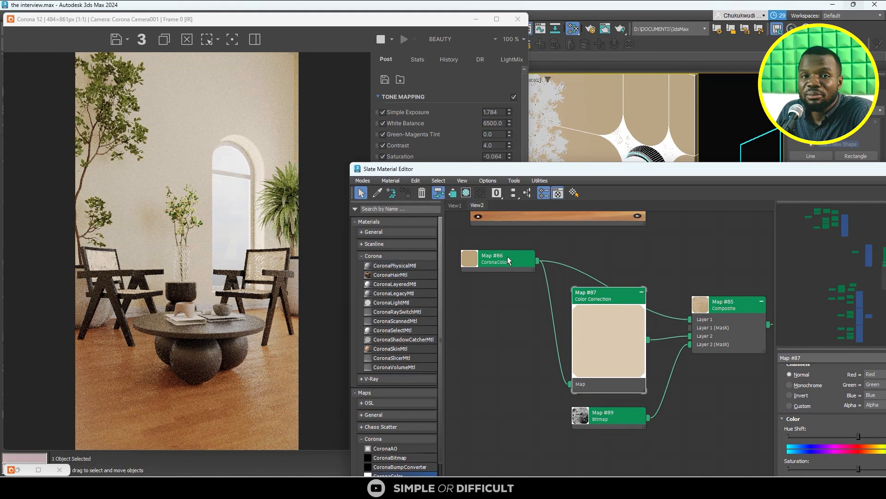
- Select the grunge Bitmap connected to the Composite's Layer 2 mask and turn on its shaded display in the viewport
{"action": "double_click", "coordinate": [616, 417]}
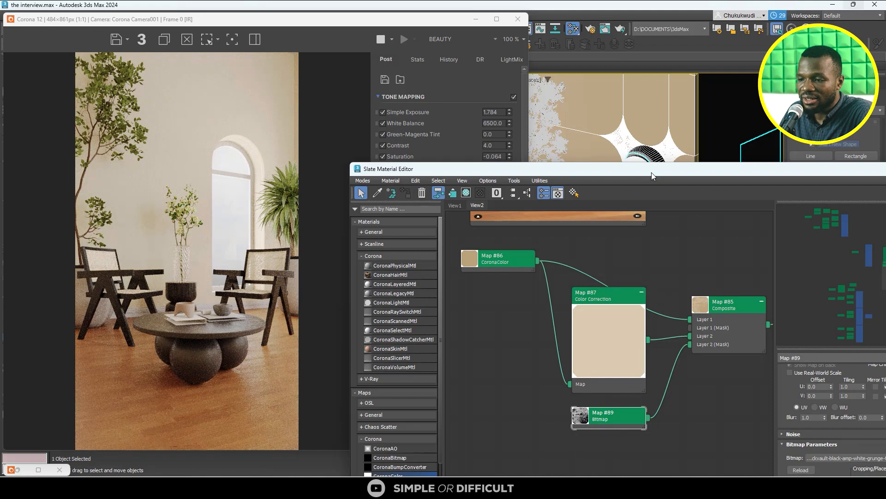
{"action": "left_click_drag", "start_coordinate": [652, 171], "coordinate": [250, 57]}
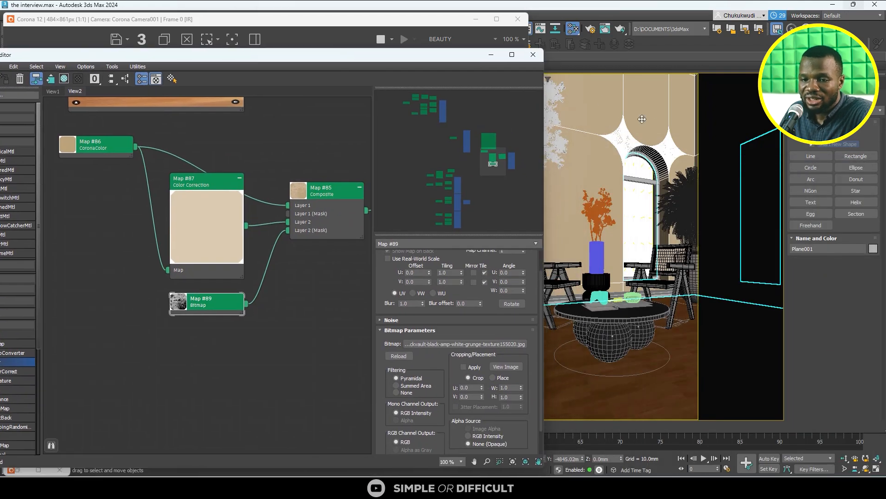
{"action": "scroll", "coordinate": [161, 256], "scroll_direction": "down", "scroll_amount": 1}
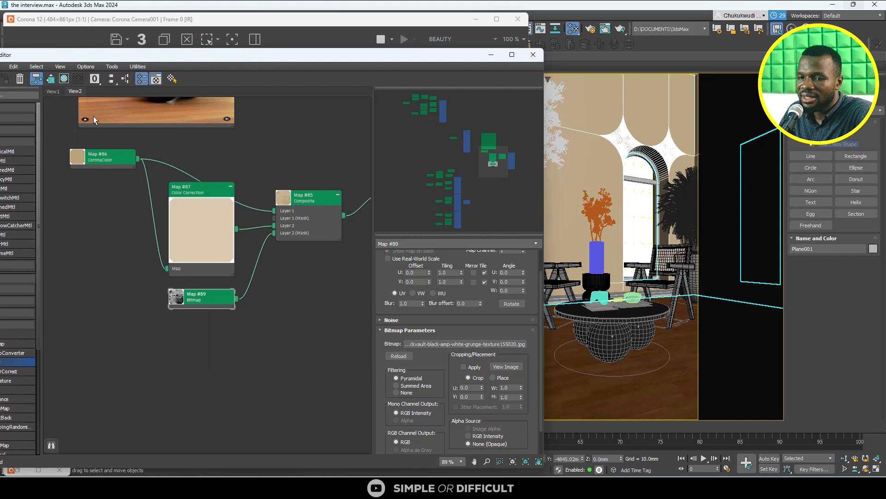
{"action": "left_click", "coordinate": [66, 78]}
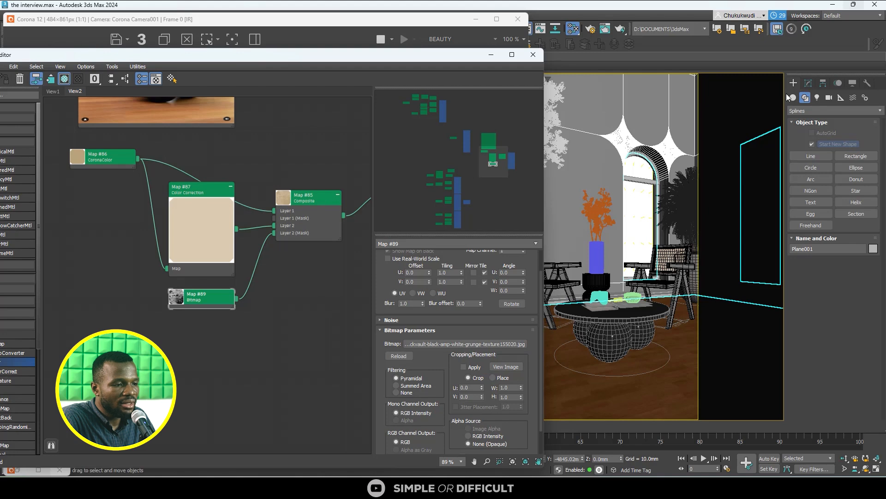
- Add a UVW Map modifier with Box mapping to the Plane001 walls and inspect the grunge pattern in the render
{"action": "left_click", "coordinate": [806, 85]}
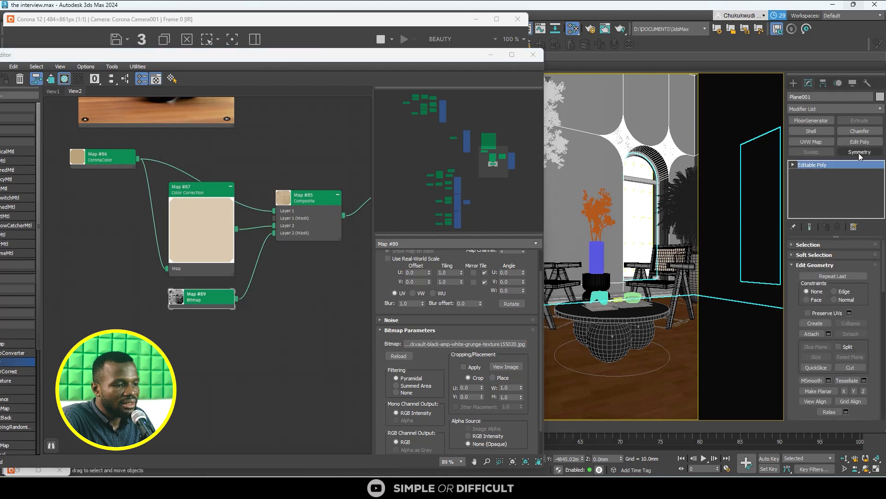
{"action": "left_click", "coordinate": [822, 142]}
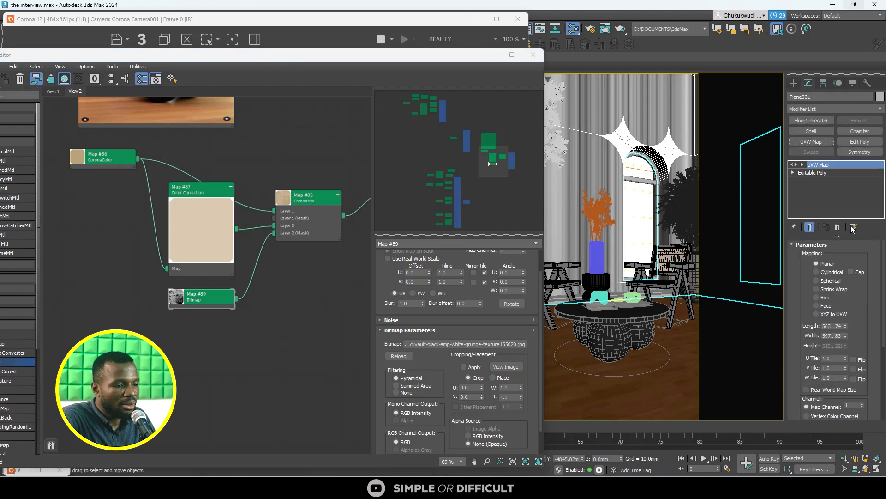
{"action": "left_click", "coordinate": [824, 298]}
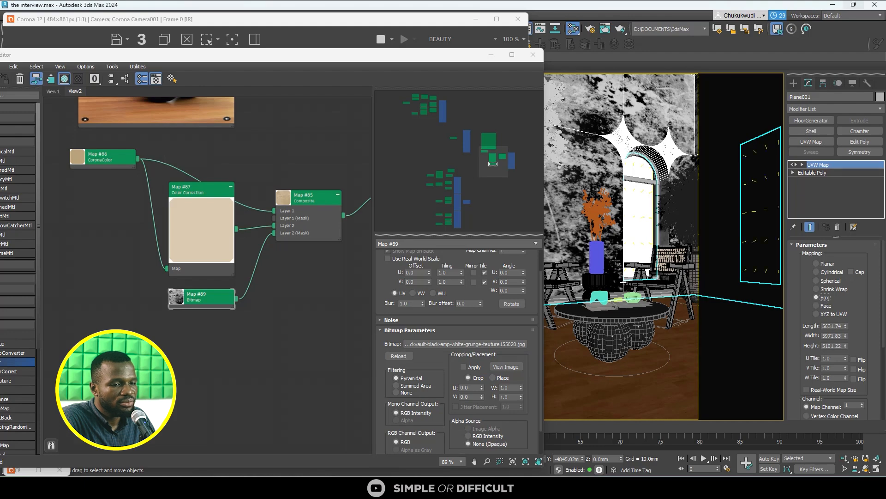
{"action": "left_click_drag", "start_coordinate": [342, 55], "coordinate": [610, 235]}
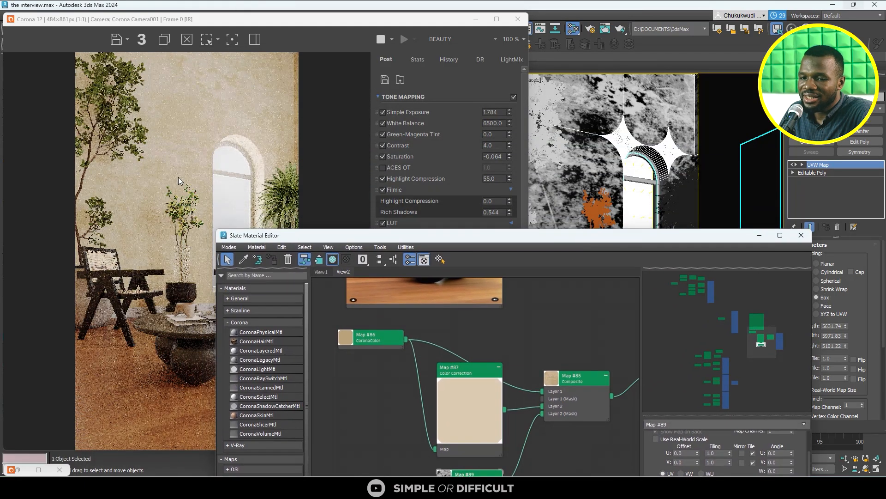
{"action": "scroll", "coordinate": [178, 177], "scroll_direction": "up", "scroll_amount": 6}
{"action": "scroll", "coordinate": [154, 177], "scroll_direction": "down", "scroll_amount": 3}
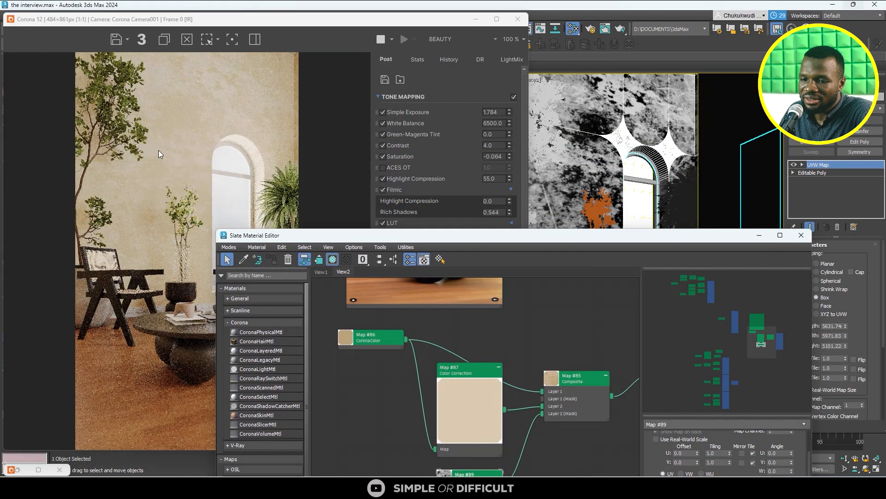
{"action": "scroll", "coordinate": [169, 142], "scroll_direction": "up", "scroll_amount": 1}
{"action": "scroll", "coordinate": [175, 156], "scroll_direction": "down", "scroll_amount": 1}
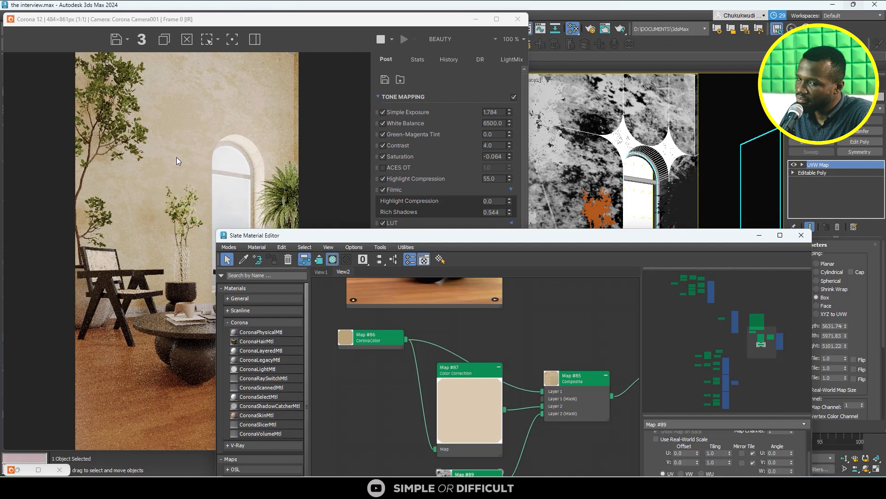
- Enlarge the wall's UVW Map box to a length of 6701.77 and a height of 6631.59
{"action": "left_click_drag", "start_coordinate": [474, 235], "coordinate": [170, 119]}
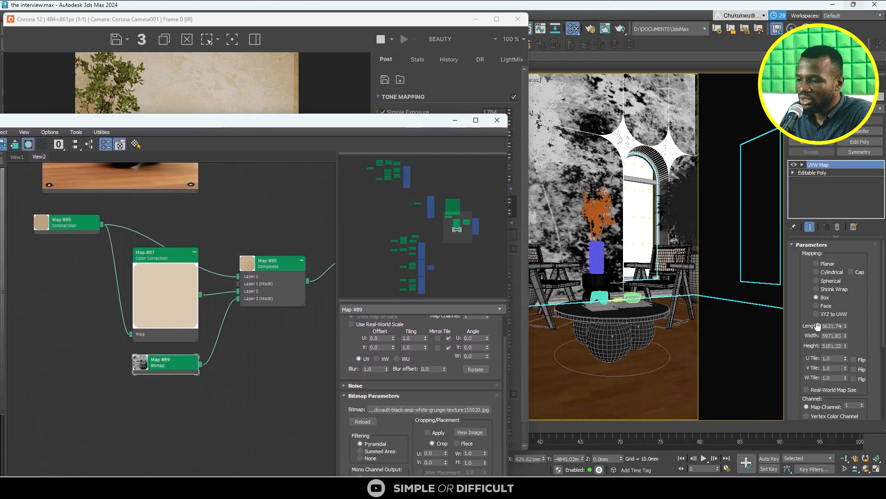
{"action": "left_click_drag", "start_coordinate": [844, 324], "coordinate": [843, 314]}
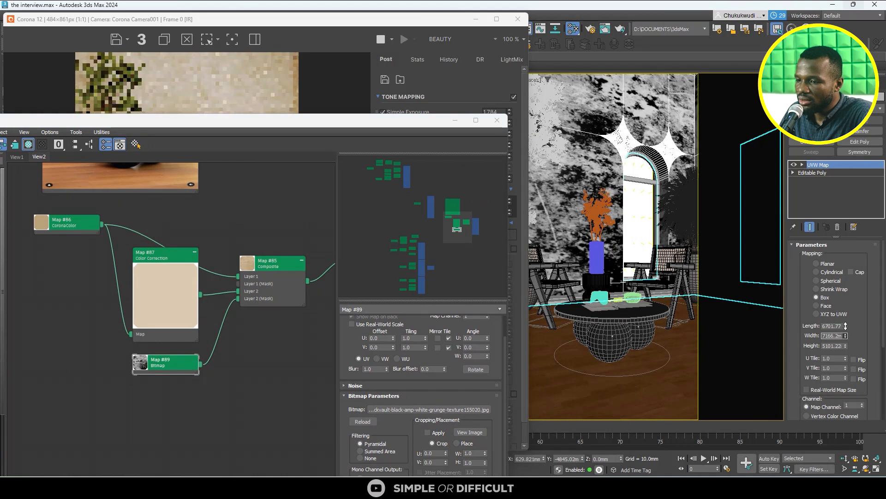
{"action": "left_click_drag", "start_coordinate": [842, 335], "coordinate": [841, 333]}
- Shift the UVW Map gizmo in the negative X direction in the Top view to reposition the grunge pattern on the walls
{"action": "left_click", "coordinate": [803, 165]}
{"action": "left_click", "coordinate": [817, 173]}
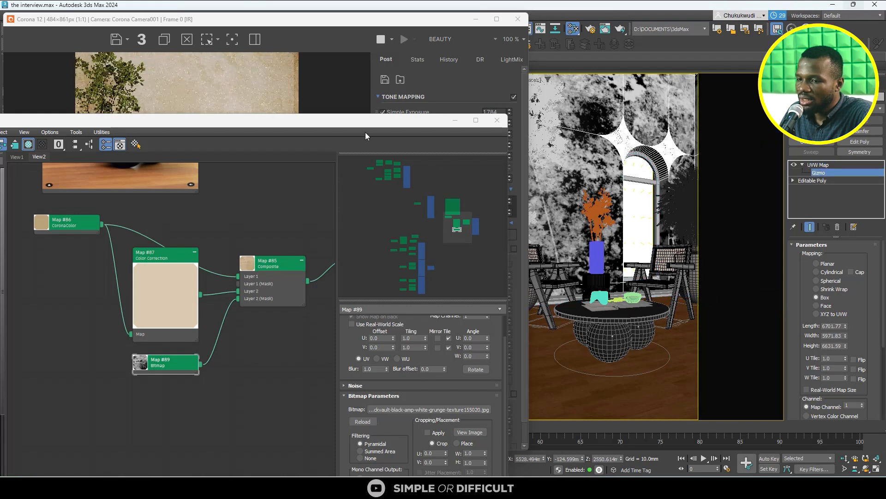
{"action": "left_click_drag", "start_coordinate": [359, 122], "coordinate": [616, 299]}
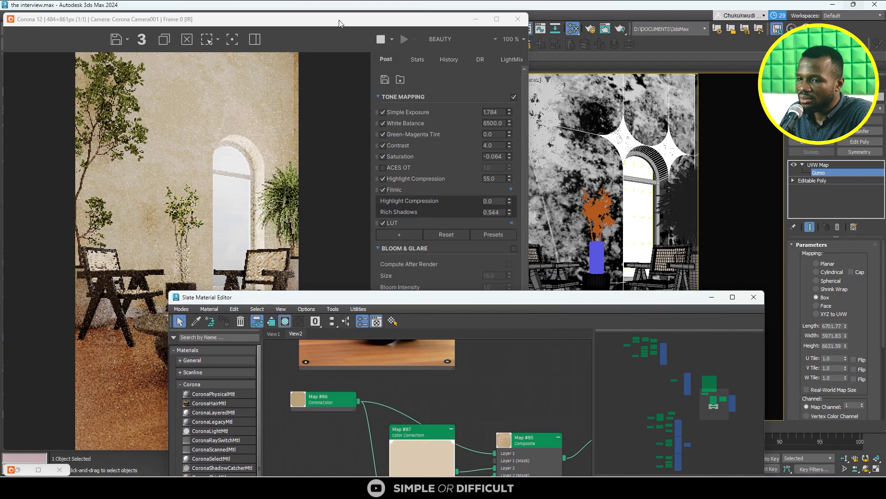
{"action": "left_click_drag", "start_coordinate": [341, 24], "coordinate": [655, 72]}
{"action": "scroll", "coordinate": [199, 196], "scroll_direction": "down", "scroll_amount": 6}
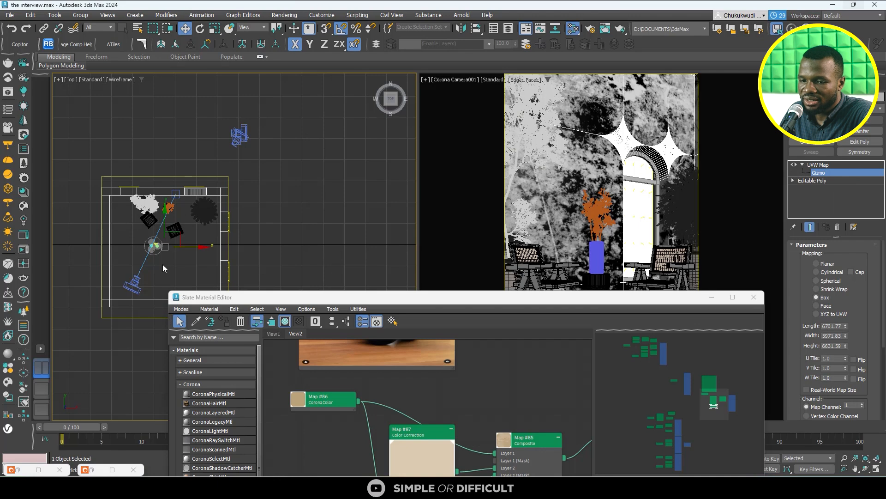
{"action": "left_click_drag", "start_coordinate": [193, 246], "coordinate": [149, 205]}
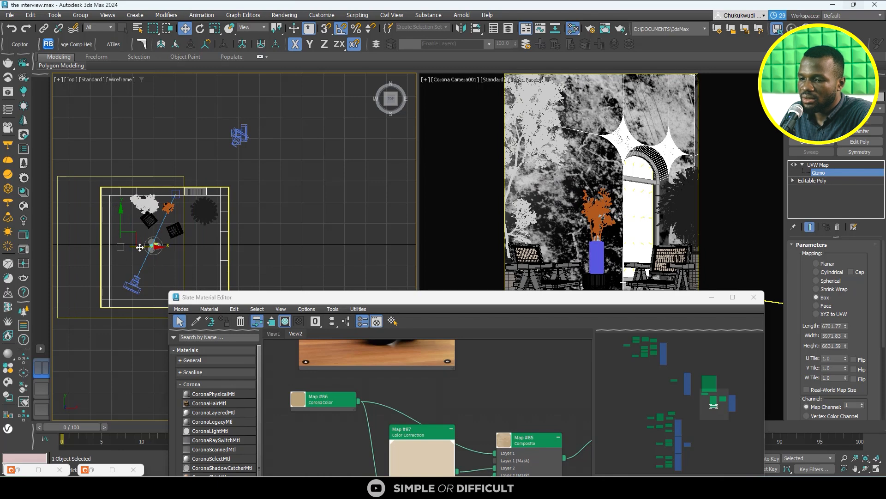
{"action": "mouse_move", "coordinate": [141, 246]}
{"action": "left_mouse_down"}
{"action": "mouse_move", "coordinate": [37, 242]}
{"action": "mouse_move", "coordinate": [196, 254]}
{"action": "mouse_move", "coordinate": [139, 241]}
{"action": "left_mouse_up"}
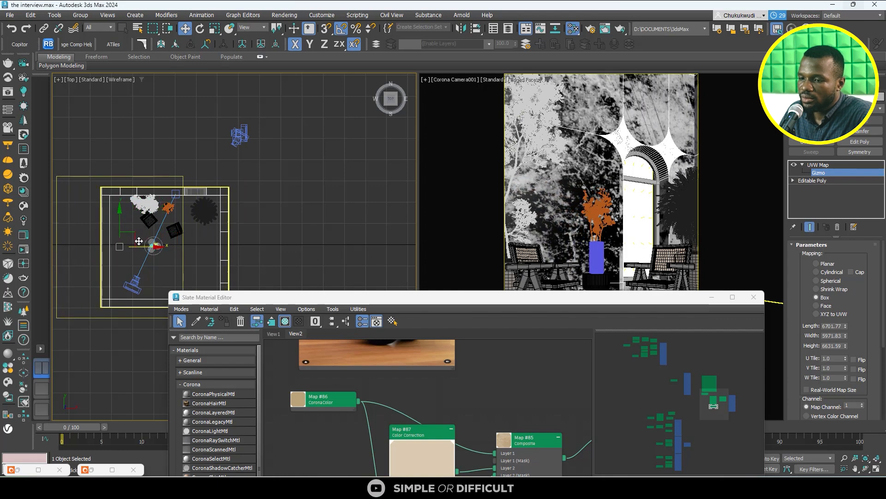
- Reopen the Corona frame buffer, restart interactive rendering, and arrange the Slate Material Editor beside it to examine the wall
{"action": "left_click", "coordinate": [24, 236]}
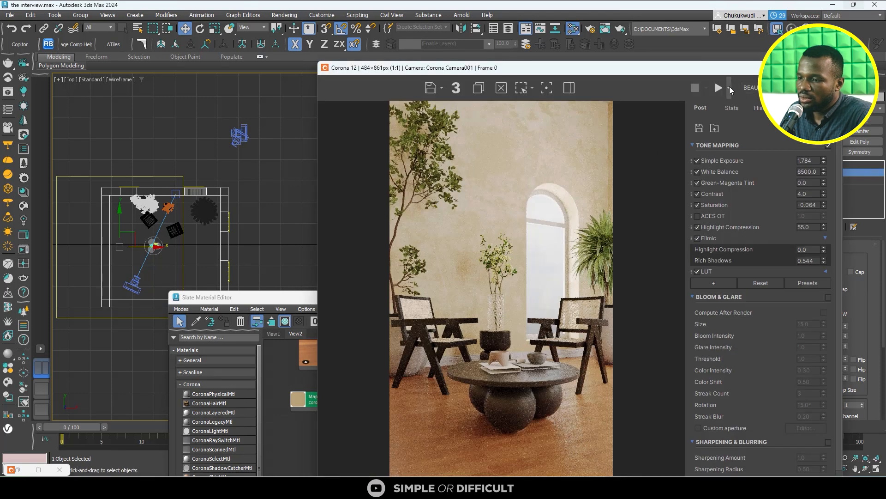
{"action": "left_click", "coordinate": [729, 116]}
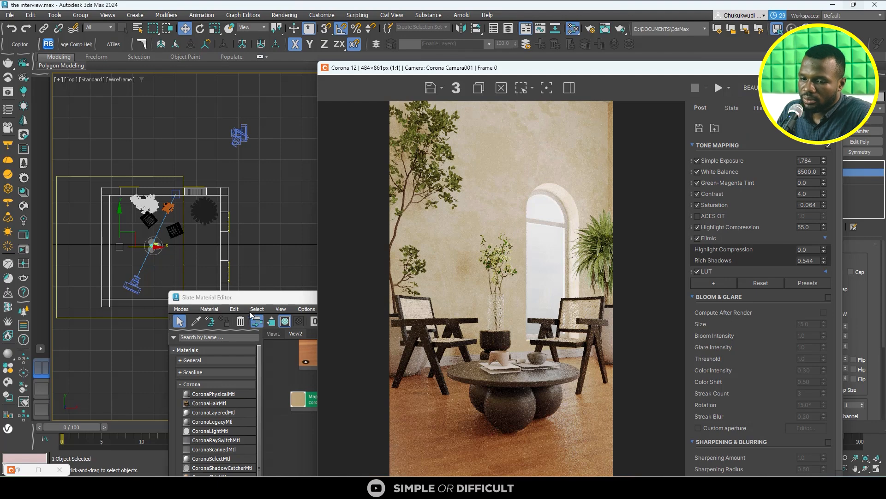
{"action": "left_click", "coordinate": [280, 297]}
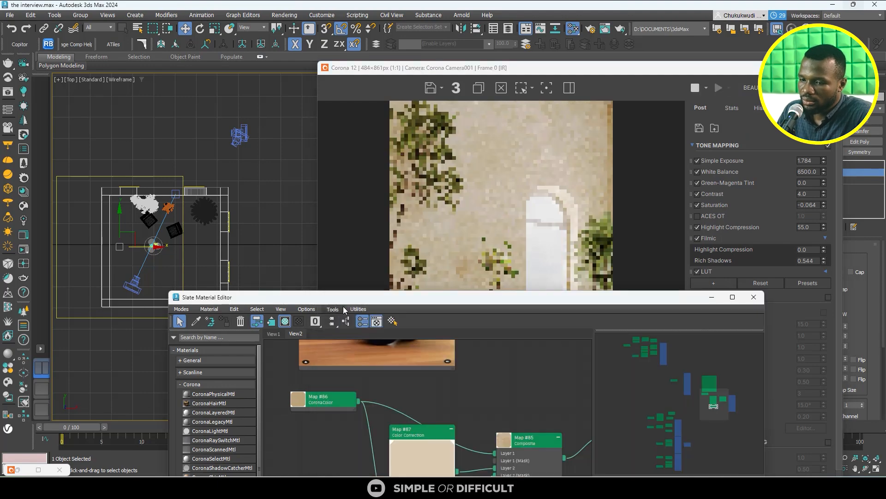
{"action": "left_click_drag", "start_coordinate": [342, 297], "coordinate": [95, 45]}
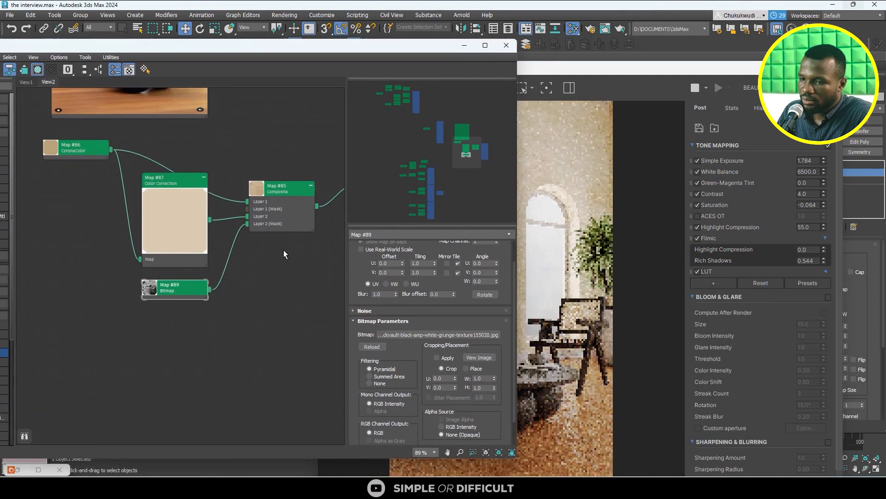
{"action": "left_click_drag", "start_coordinate": [373, 47], "coordinate": [224, 59]}
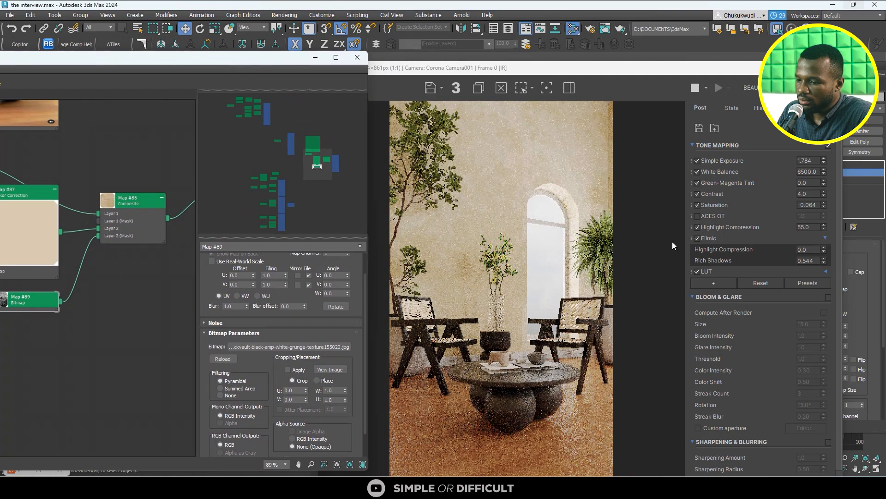
{"action": "left_click", "coordinate": [695, 488]}
{"action": "mouse_move", "coordinate": [655, 453]}
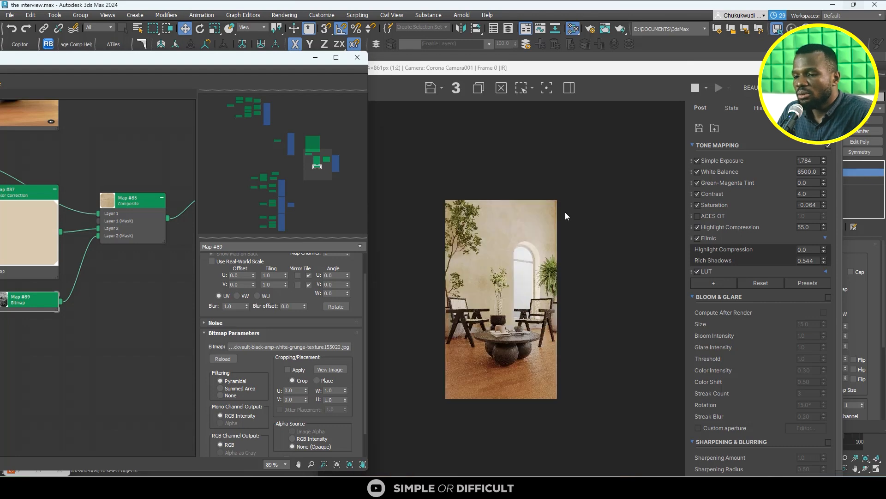
{"action": "scroll", "coordinate": [140, 211], "scroll_direction": "down", "scroll_amount": 1}
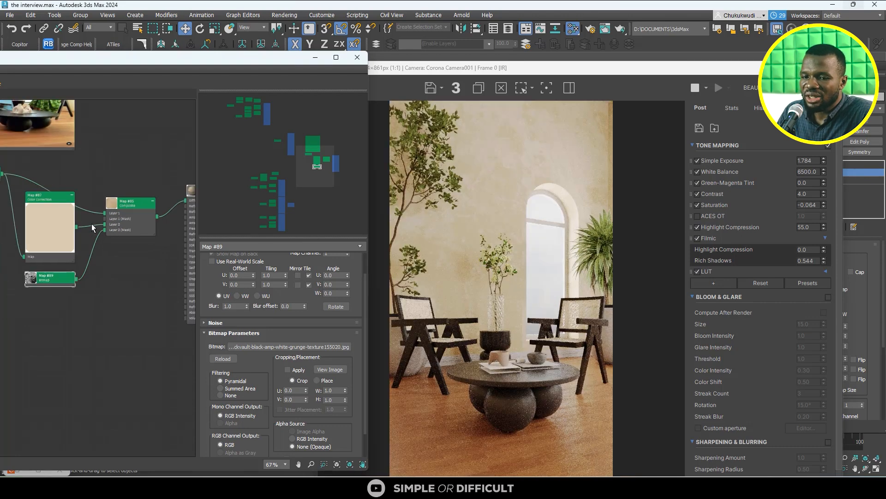
- Set the solid color of the wall material's CoronaColor map to RGB 220, 174, 102
{"action": "middle_click_drag", "start_coordinate": [57, 216], "coordinate": [140, 264]}
{"action": "double_click", "coordinate": [62, 222]}
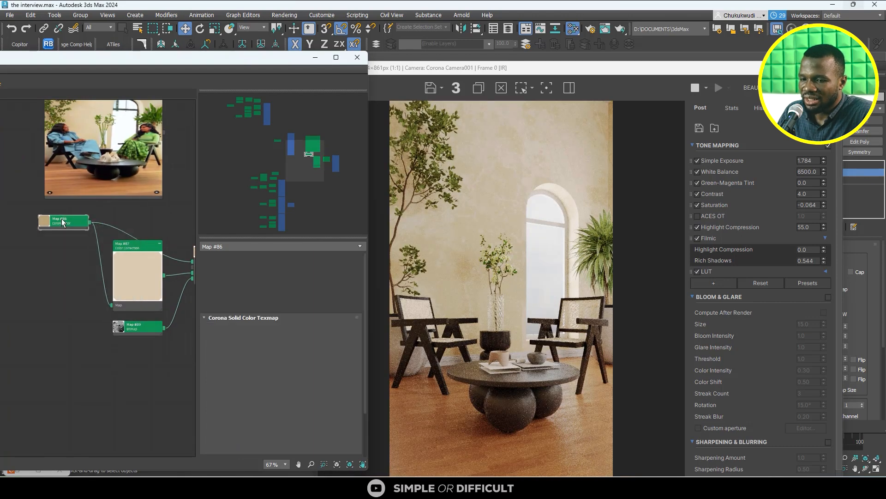
{"action": "left_click", "coordinate": [276, 273]}
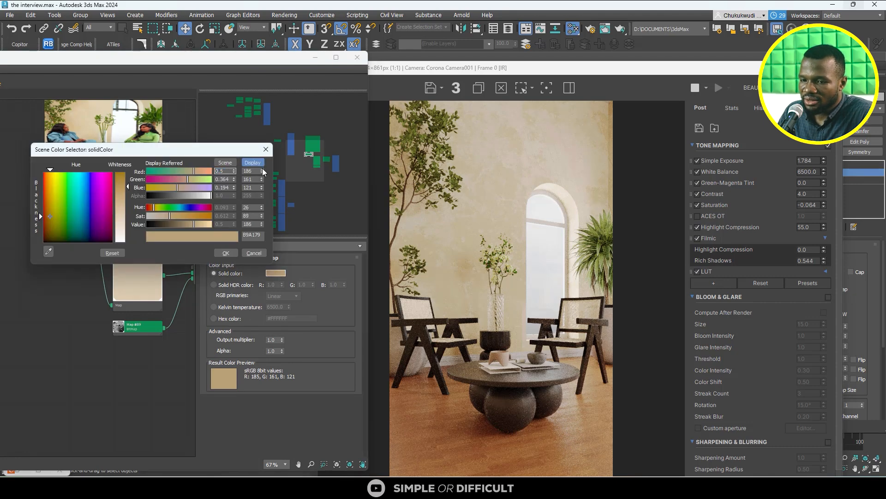
{"action": "left_click_drag", "start_coordinate": [263, 172], "coordinate": [256, 153]}
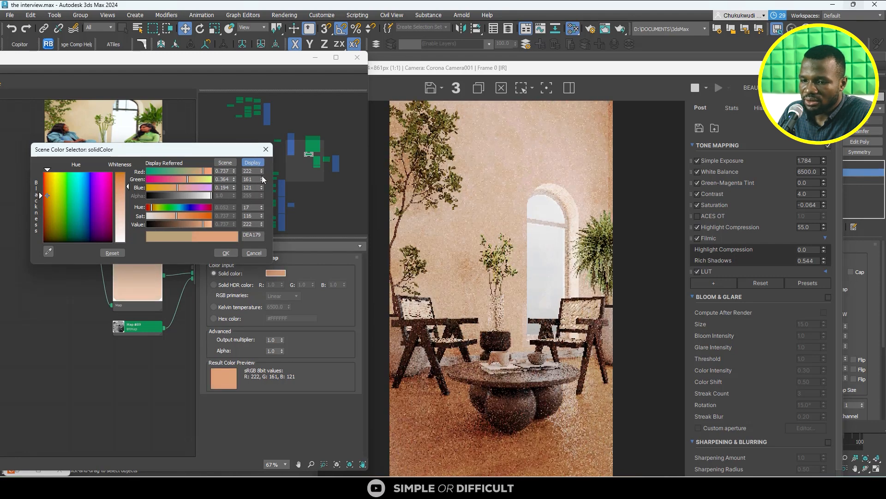
{"action": "left_click", "coordinate": [261, 173]}
{"action": "left_click", "coordinate": [262, 173]}
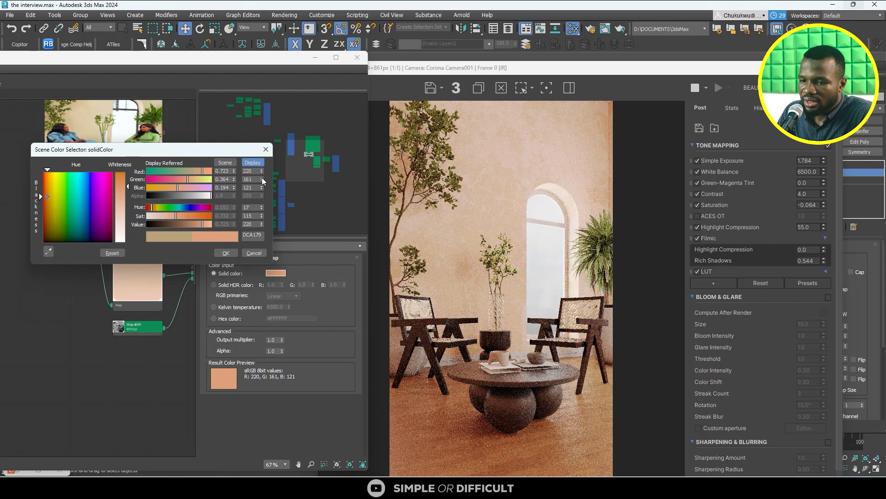
{"action": "left_click_drag", "start_coordinate": [261, 177], "coordinate": [261, 170]}
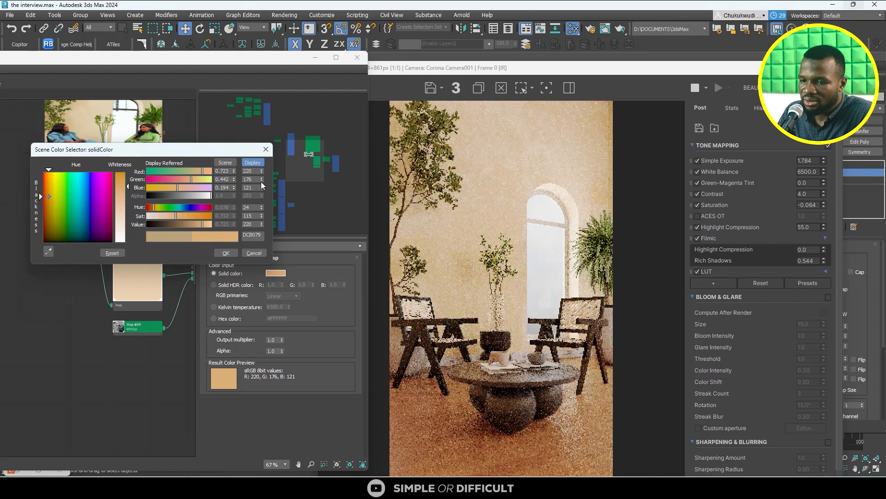
{"action": "left_click", "coordinate": [261, 181]}
{"action": "left_click", "coordinate": [260, 181]}
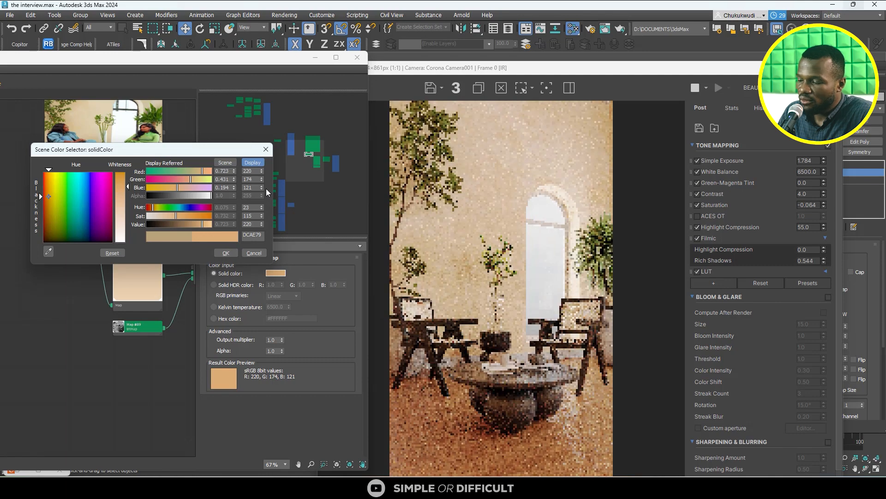
{"action": "left_click_drag", "start_coordinate": [174, 190], "coordinate": [172, 187]}
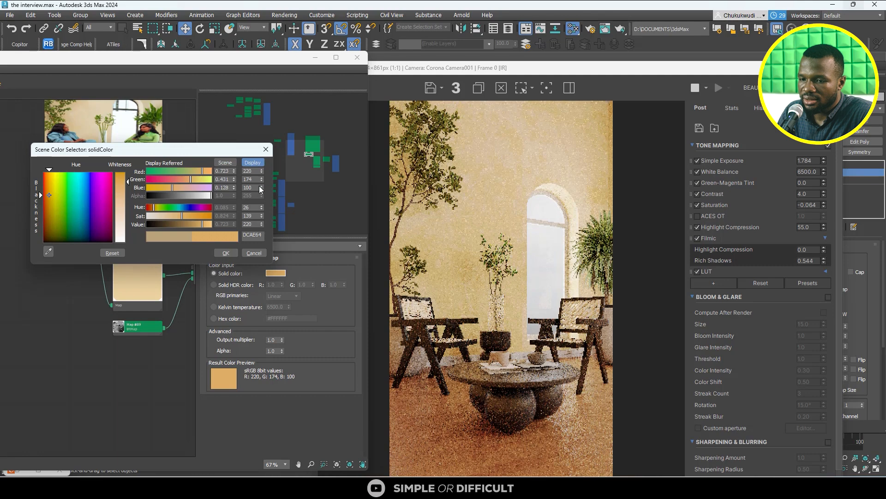
{"action": "left_click", "coordinate": [261, 185]}
{"action": "left_click", "coordinate": [261, 185]}
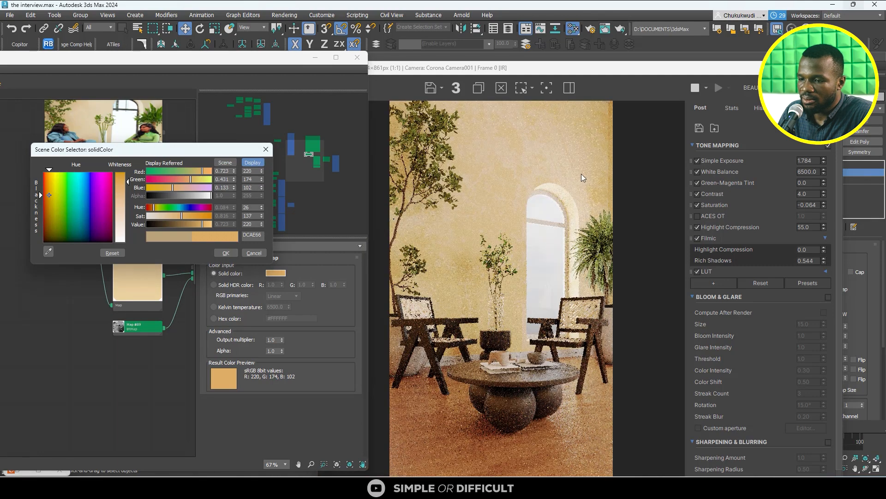
- Compare the rendered wall color with the reference photo and accept the new solid color
{"action": "scroll", "coordinate": [519, 264], "scroll_direction": "down", "scroll_amount": 1}
{"action": "scroll", "coordinate": [521, 270], "scroll_direction": "up", "scroll_amount": 2}
{"action": "scroll", "coordinate": [522, 275], "scroll_direction": "down", "scroll_amount": 1}
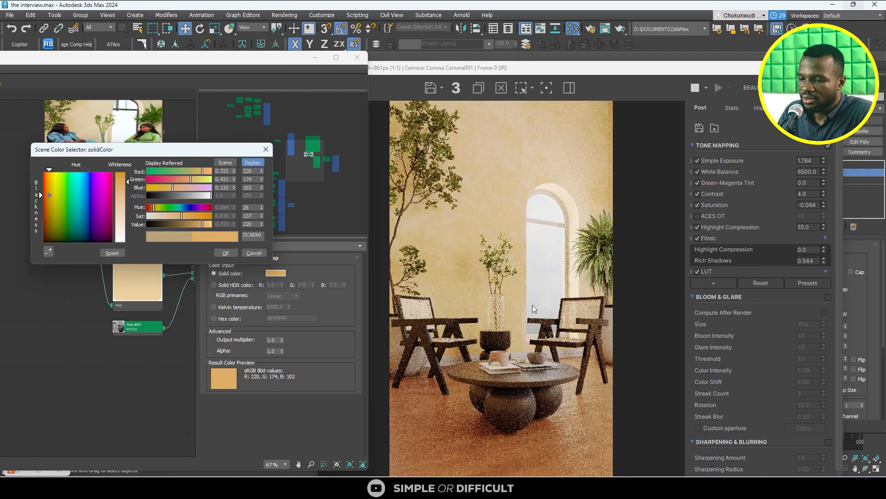
{"action": "mouse_move", "coordinate": [695, 488]}
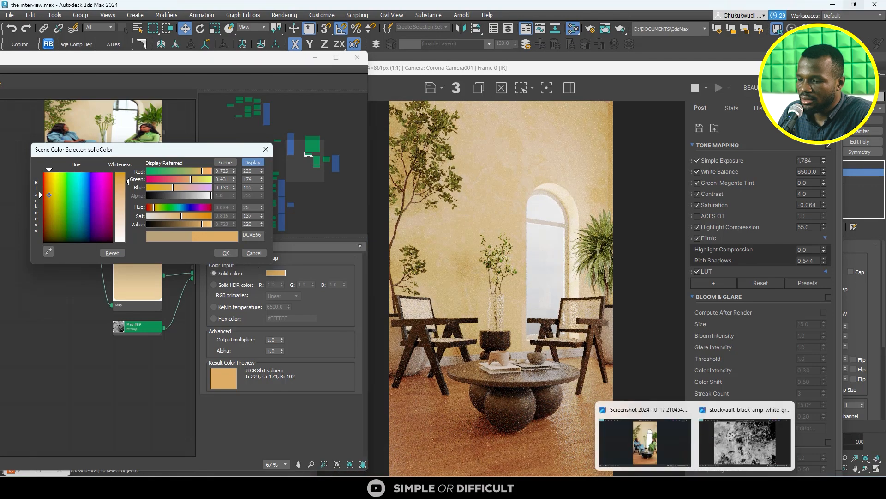
{"action": "left_click", "coordinate": [645, 441]}
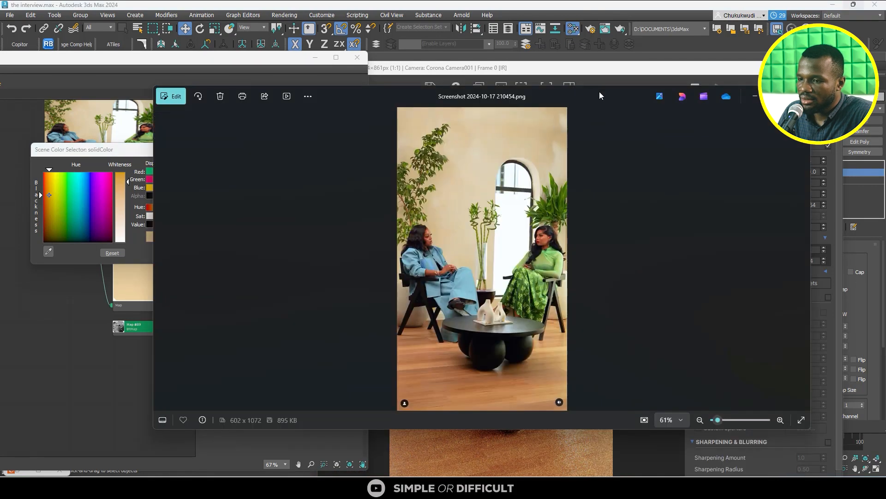
{"action": "left_click_drag", "start_coordinate": [599, 96], "coordinate": [543, 144]}
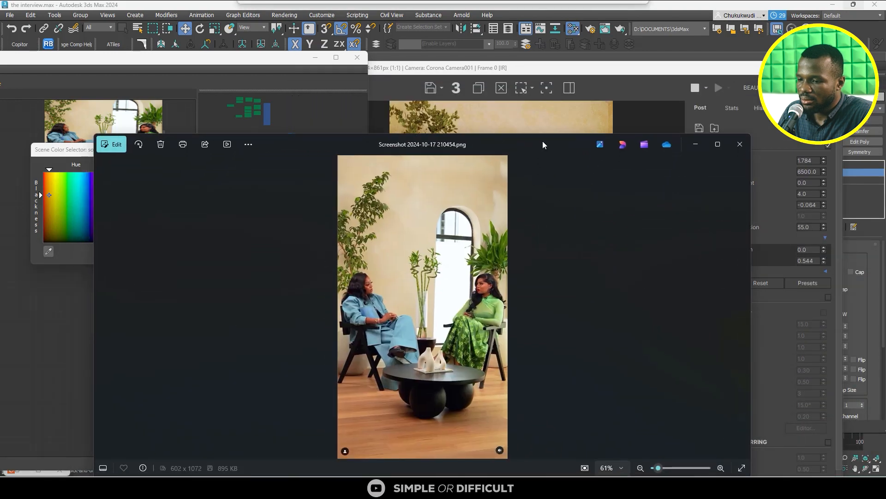
{"action": "left_click", "coordinate": [540, 116]}
{"action": "scroll", "coordinate": [646, 337], "scroll_direction": "up", "scroll_amount": 3}
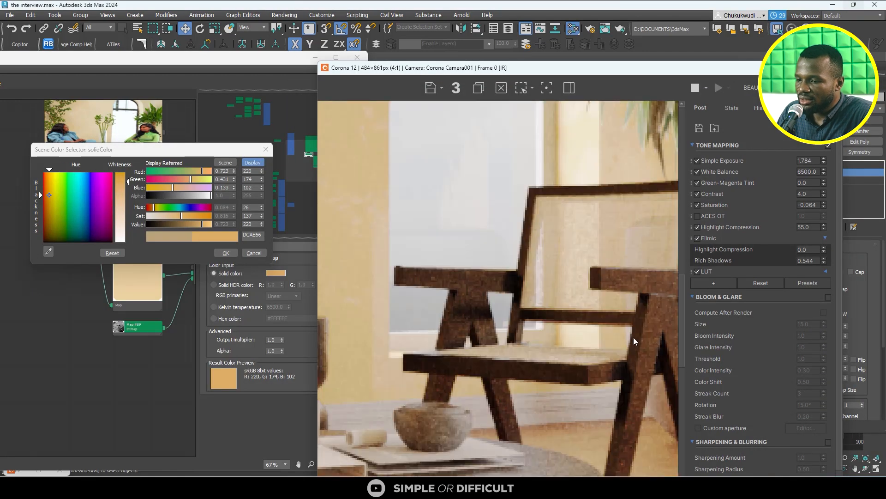
{"action": "scroll", "coordinate": [634, 337], "scroll_direction": "down", "scroll_amount": 2}
{"action": "scroll", "coordinate": [509, 246], "scroll_direction": "down", "scroll_amount": 1}
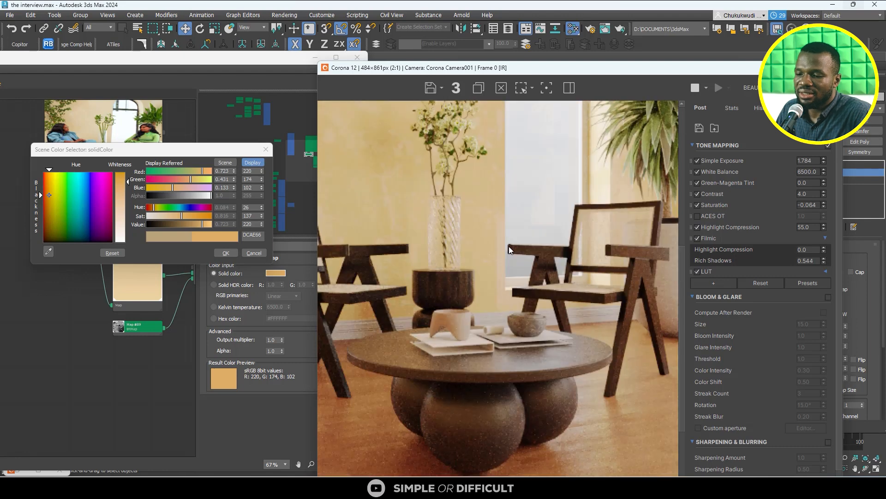
{"action": "scroll", "coordinate": [509, 246], "scroll_direction": "down", "scroll_amount": 1}
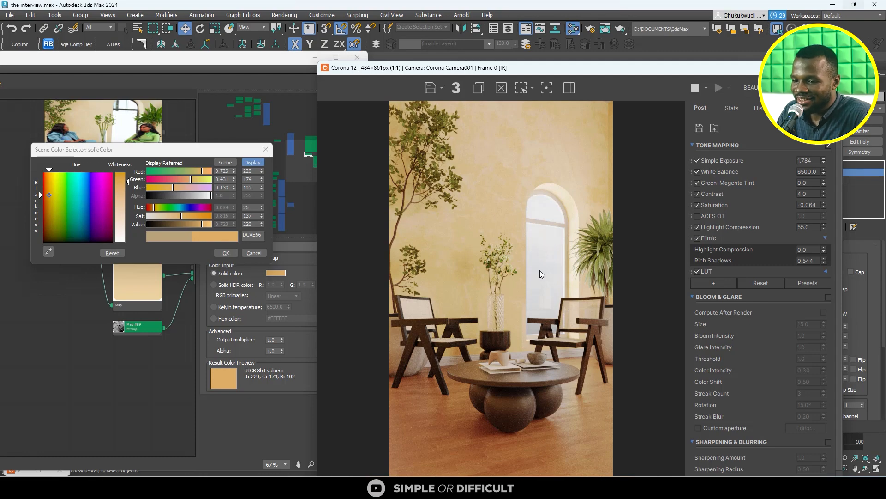
{"action": "scroll", "coordinate": [531, 264], "scroll_direction": "up", "scroll_amount": 2}
{"action": "scroll", "coordinate": [502, 273], "scroll_direction": "down", "scroll_amount": 2}
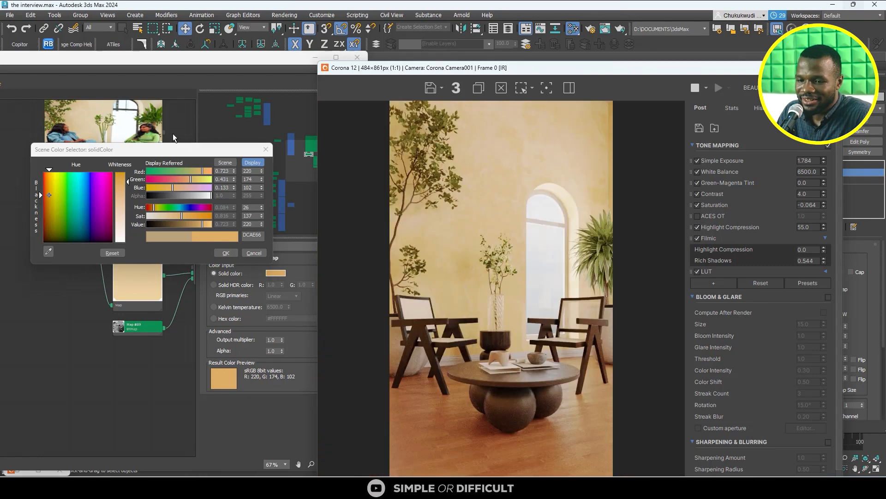
{"action": "left_click", "coordinate": [225, 253]}
- Set the RGB gamma of the wall's Color Correction map to 5
{"action": "scroll", "coordinate": [130, 259], "scroll_direction": "down", "scroll_amount": 2}
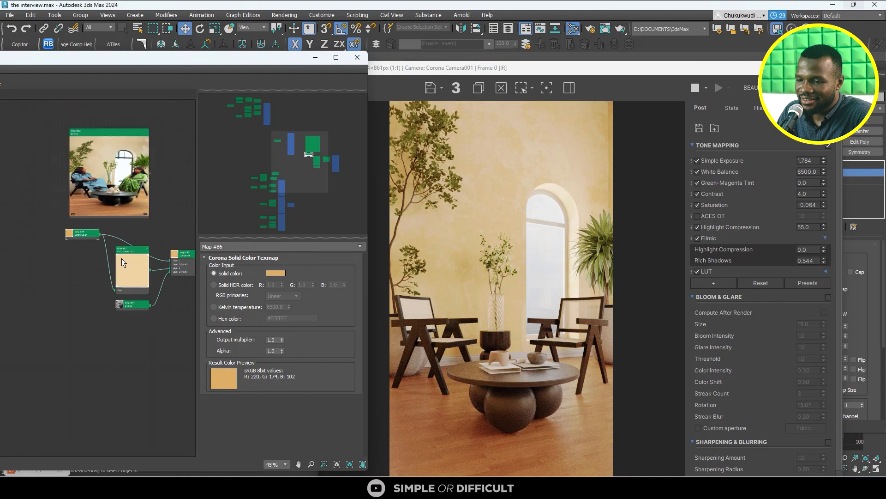
{"action": "scroll", "coordinate": [137, 257], "scroll_direction": "up", "scroll_amount": 3}
{"action": "double_click", "coordinate": [129, 254]}
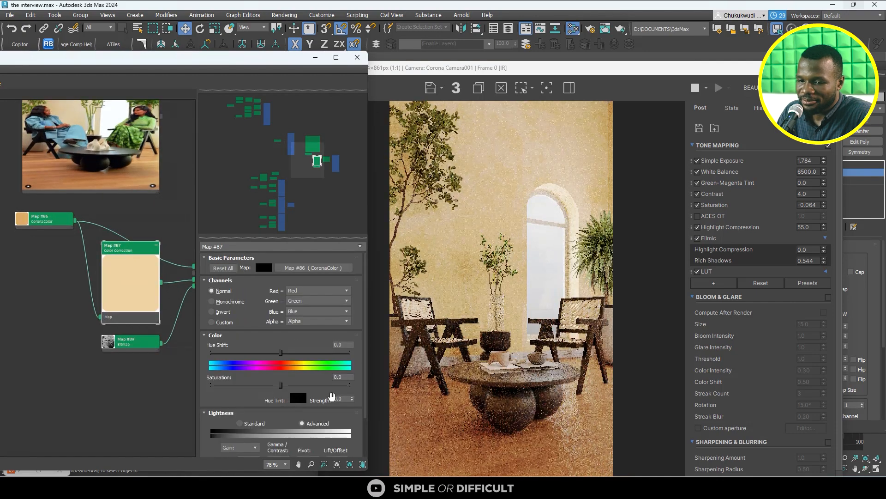
{"action": "scroll", "coordinate": [349, 417], "scroll_direction": "down", "scroll_amount": 1}
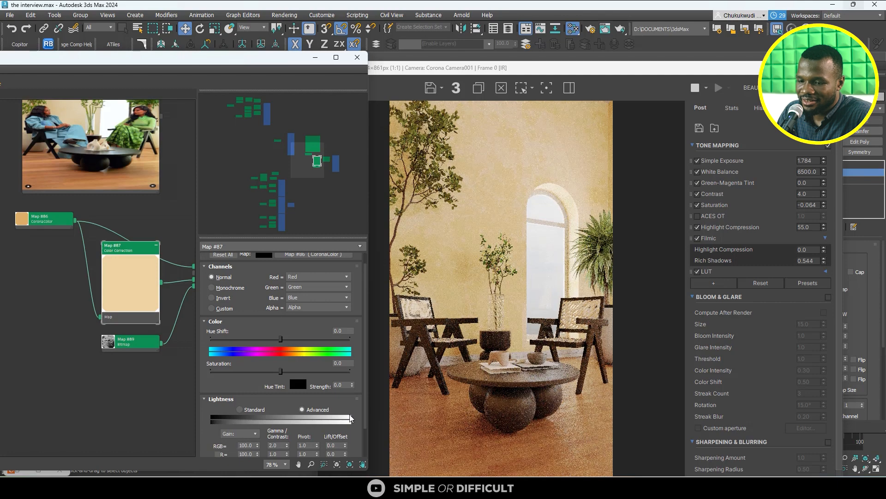
{"action": "double_click", "coordinate": [283, 444]}
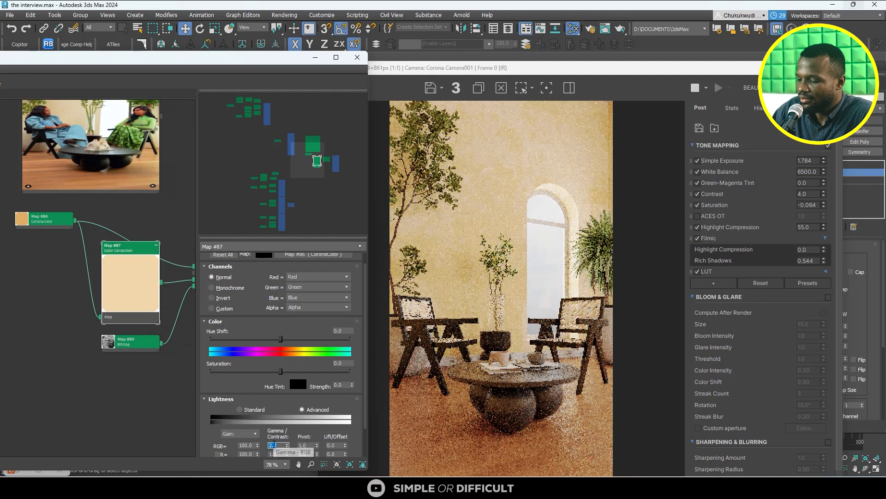
{"action": "type", "text": "5"}
{"action": "key", "text": "Return"}
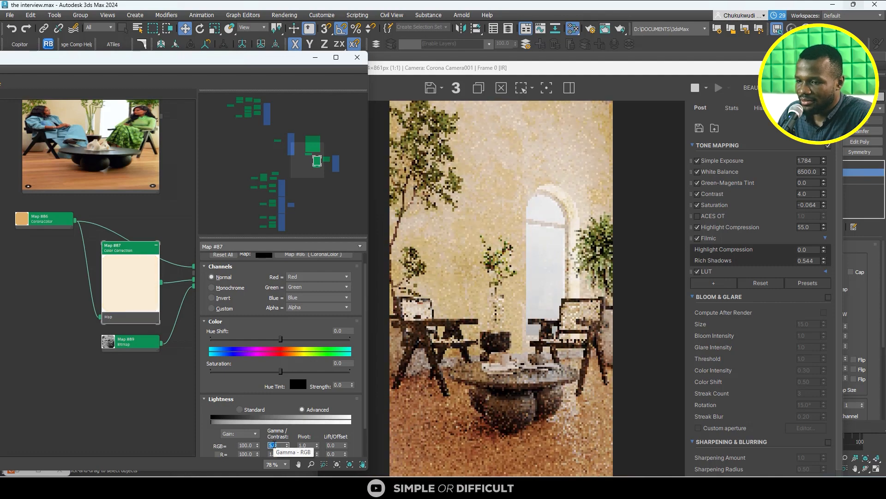
- Examine the grunge contrast on the rendered wall and compare it with the reference photo
{"action": "scroll", "coordinate": [492, 181], "scroll_direction": "up", "scroll_amount": 1}
{"action": "scroll", "coordinate": [503, 199], "scroll_direction": "down", "scroll_amount": 2}
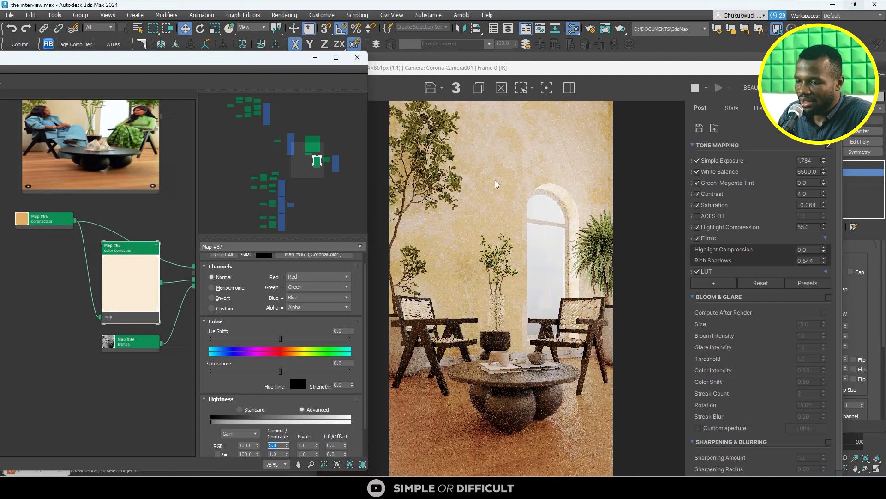
{"action": "scroll", "coordinate": [526, 229], "scroll_direction": "up", "scroll_amount": 2}
{"action": "scroll", "coordinate": [528, 231], "scroll_direction": "down", "scroll_amount": 1}
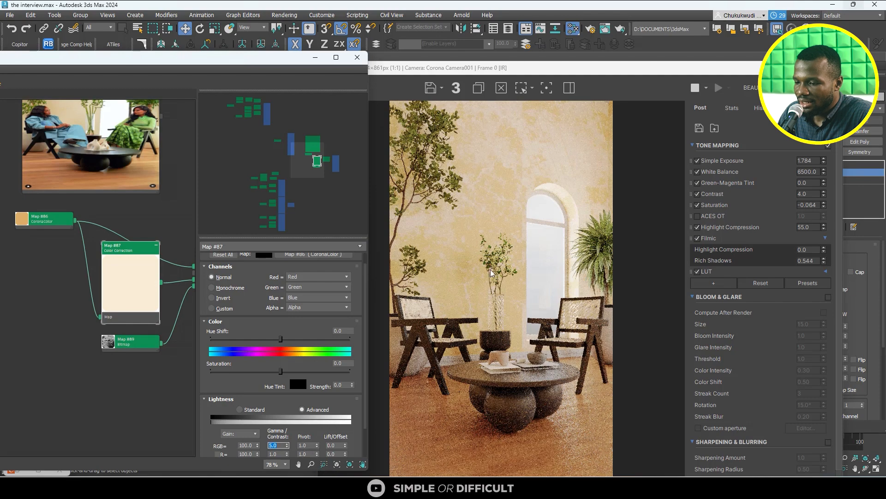
{"action": "mouse_move", "coordinate": [694, 483]}
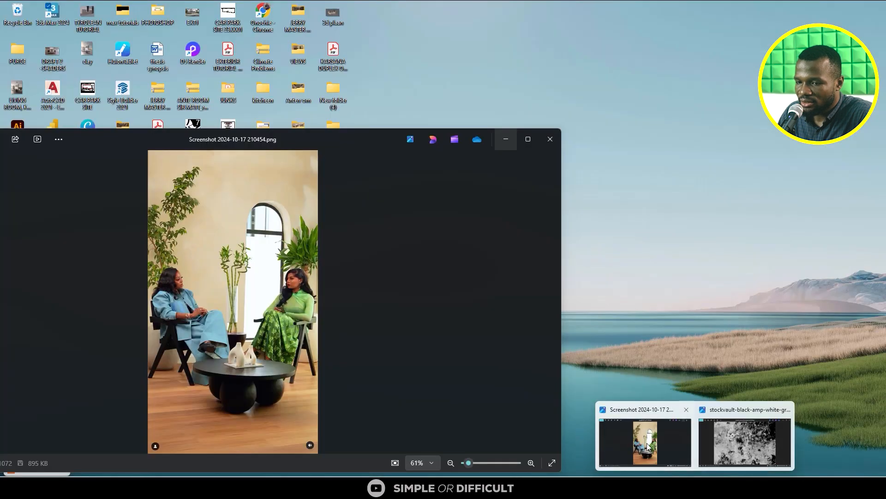
{"action": "left_click", "coordinate": [651, 441]}
{"action": "left_click_drag", "start_coordinate": [361, 140], "coordinate": [549, 243]}
{"action": "left_click", "coordinate": [698, 243]}
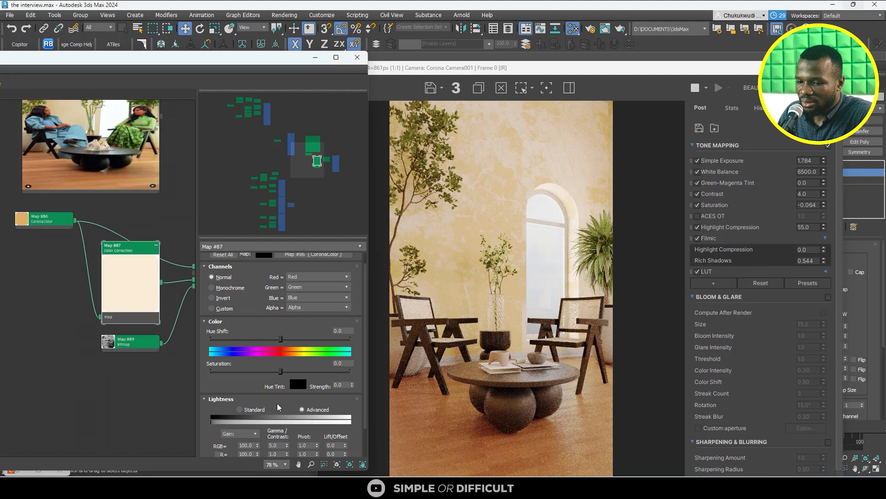
- Set the Color Correction map's RGB gamma to 2 and inspect the wall in the render
{"action": "double_click", "coordinate": [277, 445]}
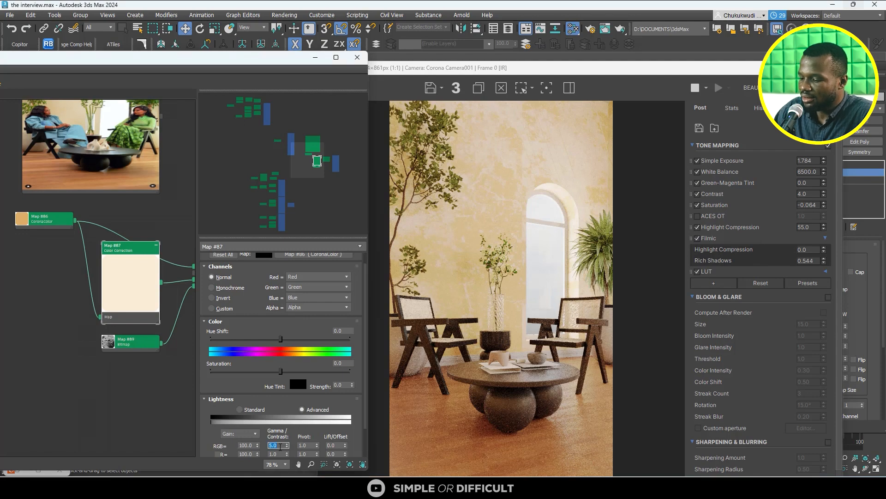
{"action": "type", "text": "2"}
{"action": "key", "text": "Return"}
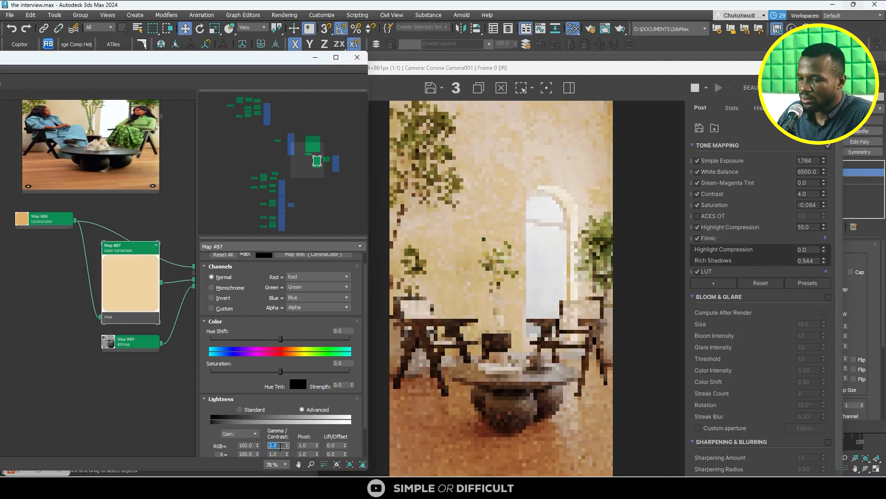
{"action": "scroll", "coordinate": [508, 185], "scroll_direction": "up", "scroll_amount": 2}
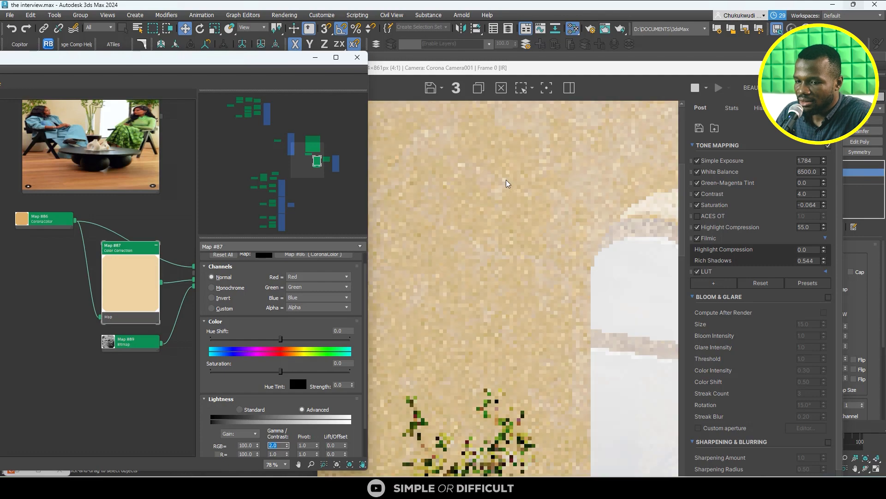
{"action": "scroll", "coordinate": [505, 202], "scroll_direction": "down", "scroll_amount": 2}
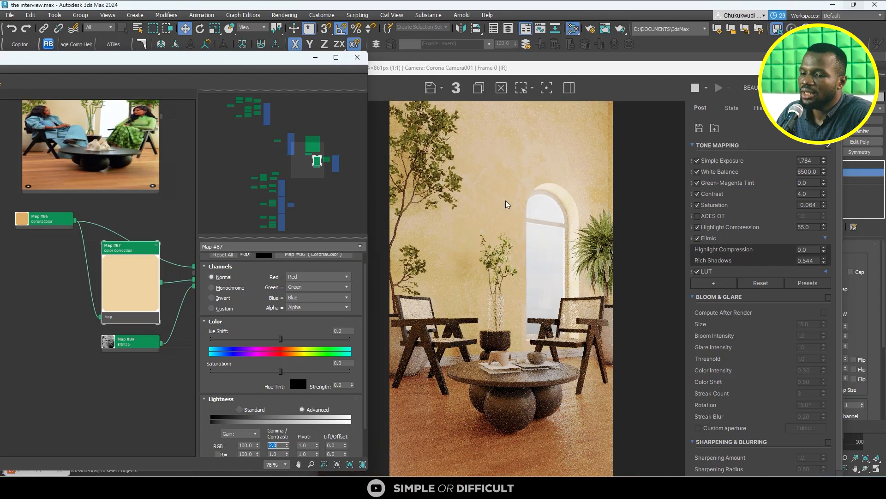
- Minimize the Slate Material Editor and the Corona frame buffer to uncover the viewports
{"action": "left_click", "coordinate": [316, 57]}
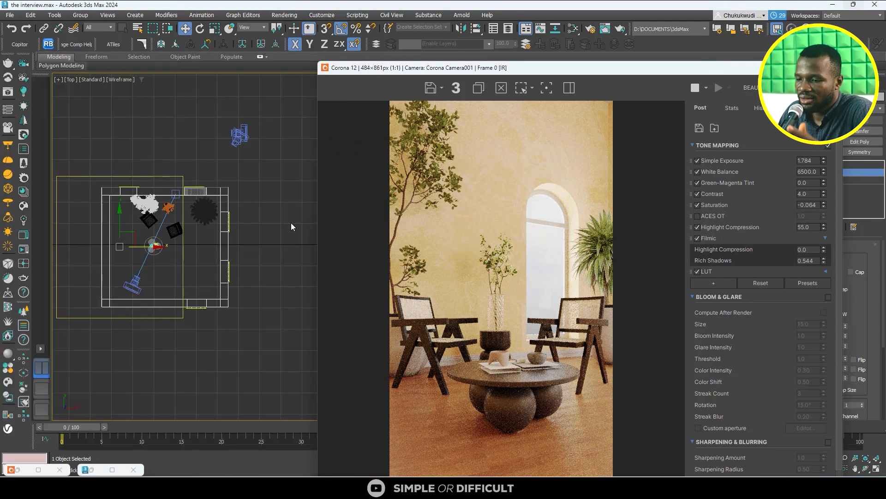
{"action": "middle_click_drag", "start_coordinate": [134, 323], "coordinate": [226, 279], "text": "alt"}
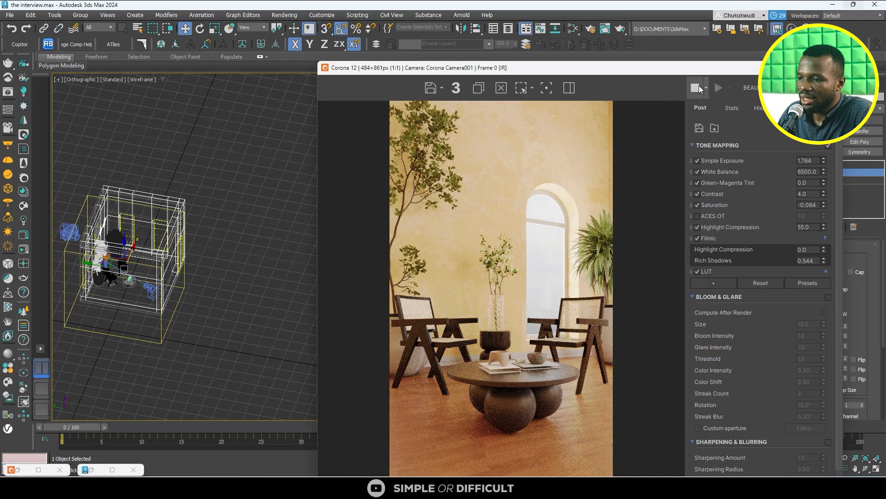
{"action": "left_click", "coordinate": [788, 68]}
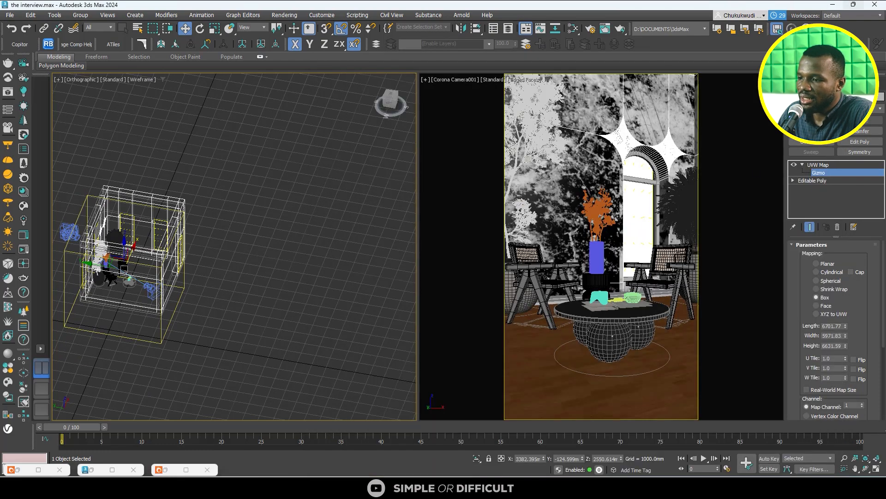
- Select the room's wall object, show the scene in the Left view and bring up the object's modifier stack
{"action": "left_click", "coordinate": [793, 84]}
{"action": "left_click", "coordinate": [224, 153]}
{"action": "left_click", "coordinate": [158, 197]}
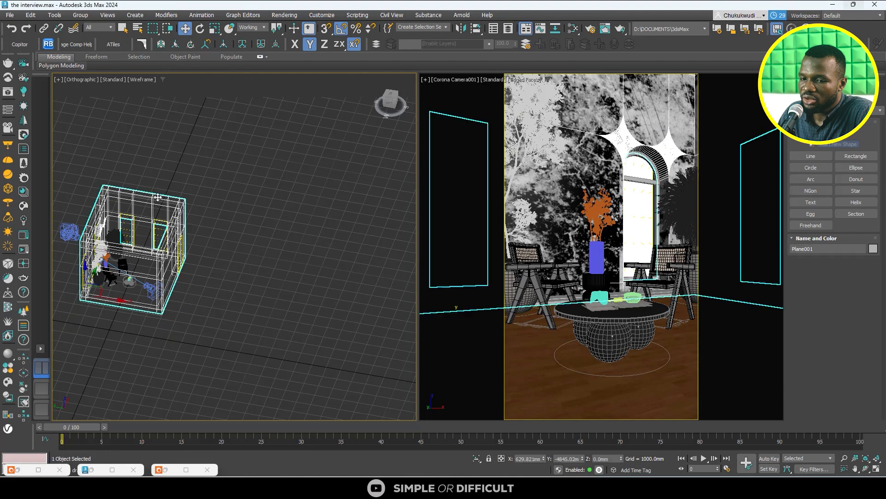
{"action": "key", "text": "l"}
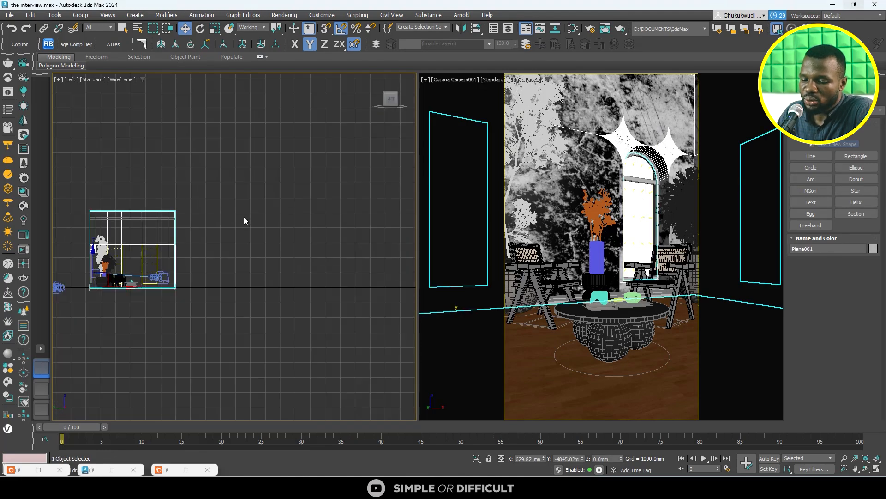
{"action": "left_click_drag", "start_coordinate": [238, 154], "coordinate": [211, 246]}
{"action": "left_click", "coordinate": [174, 245]}
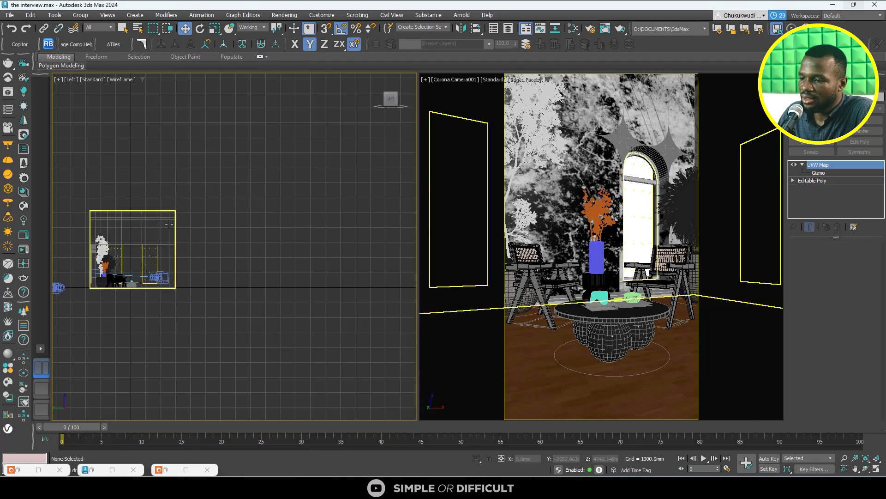
- At the Editable Poly's Polygon level, select all wall polygons except those of the arched-window wall behind the chairs
{"action": "left_click", "coordinate": [823, 180]}
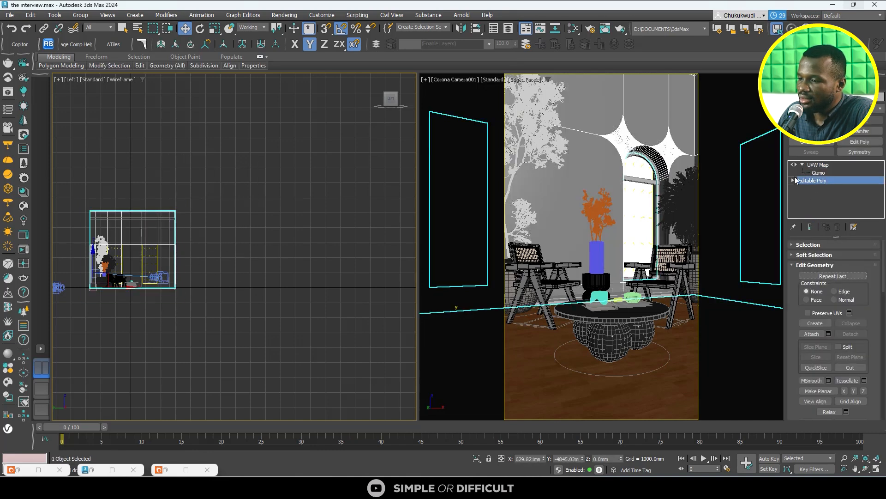
{"action": "left_click", "coordinate": [793, 180]}
{"action": "left_click", "coordinate": [812, 212]}
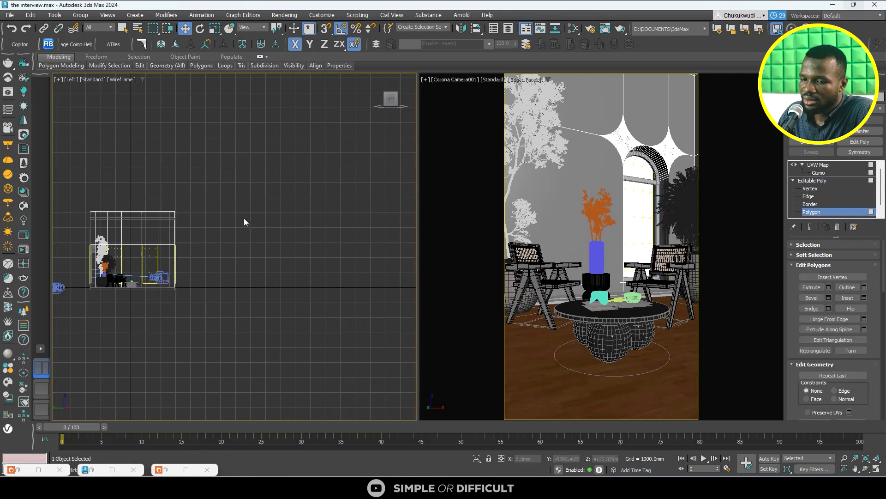
{"action": "left_click_drag", "start_coordinate": [109, 364], "coordinate": [110, 364]}
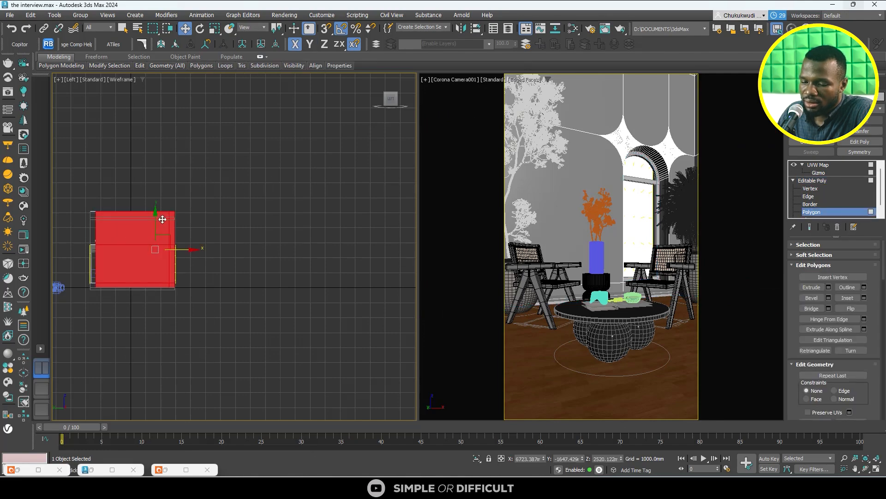
{"action": "middle_click_drag", "start_coordinate": [162, 219], "coordinate": [306, 191], "text": "alt"}
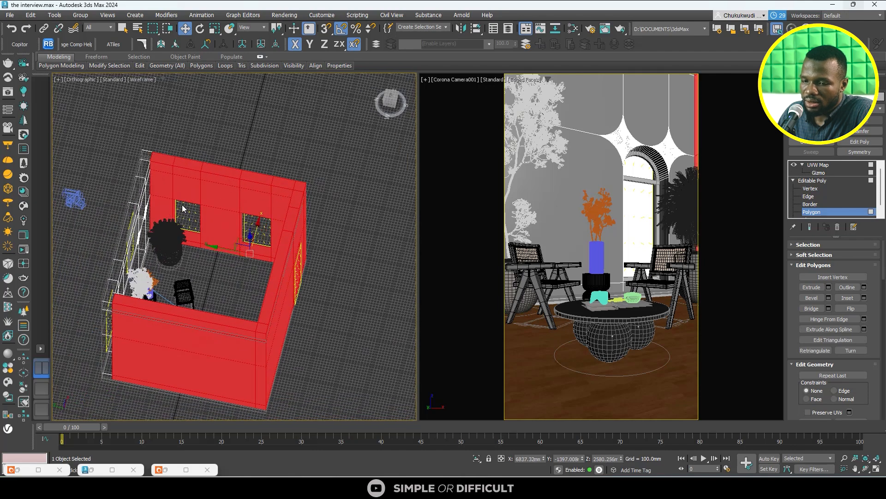
{"action": "scroll", "coordinate": [245, 161], "scroll_direction": "down", "scroll_amount": 3}
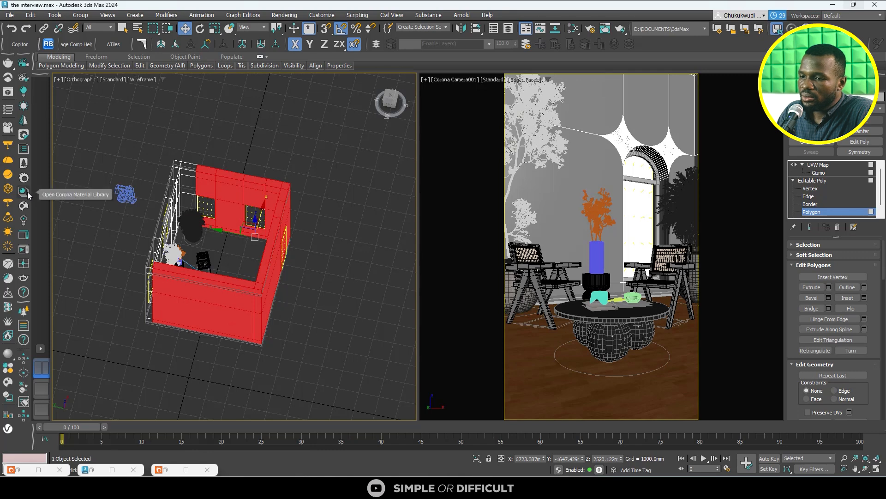
- Reopen the Slate Material Editor and add a new CoronaLegacyMtl in an empty area of the node view
{"action": "left_click", "coordinate": [573, 29]}
{"action": "scroll", "coordinate": [168, 207], "scroll_direction": "down", "scroll_amount": 7}
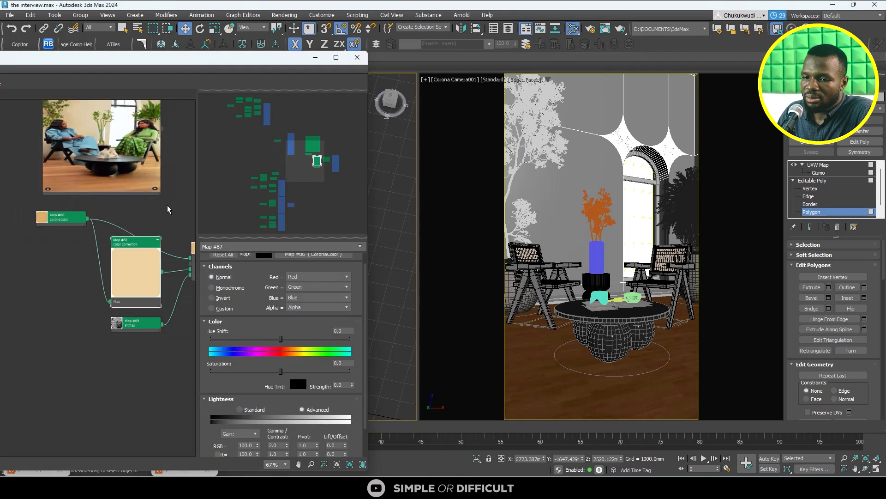
{"action": "left_click_drag", "start_coordinate": [206, 61], "coordinate": [448, 58]}
{"action": "middle_click_drag", "start_coordinate": [311, 112], "coordinate": [340, 127]}
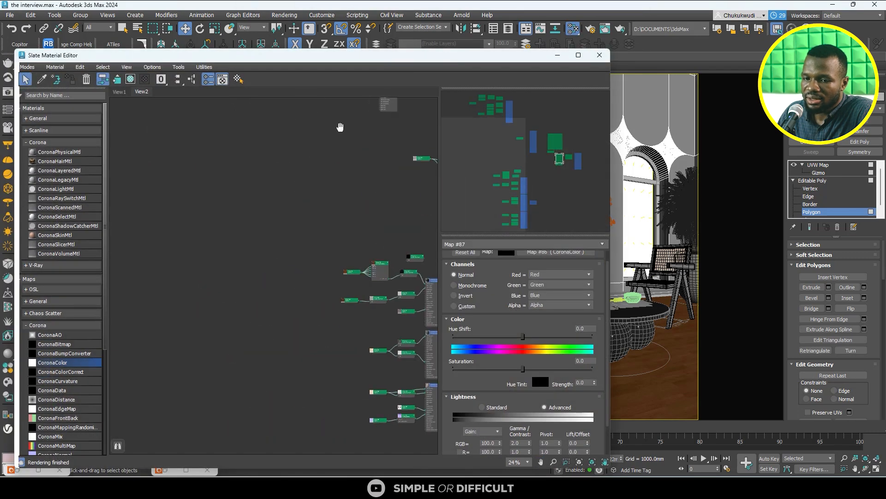
{"action": "left_click_drag", "start_coordinate": [60, 182], "coordinate": [272, 164]}
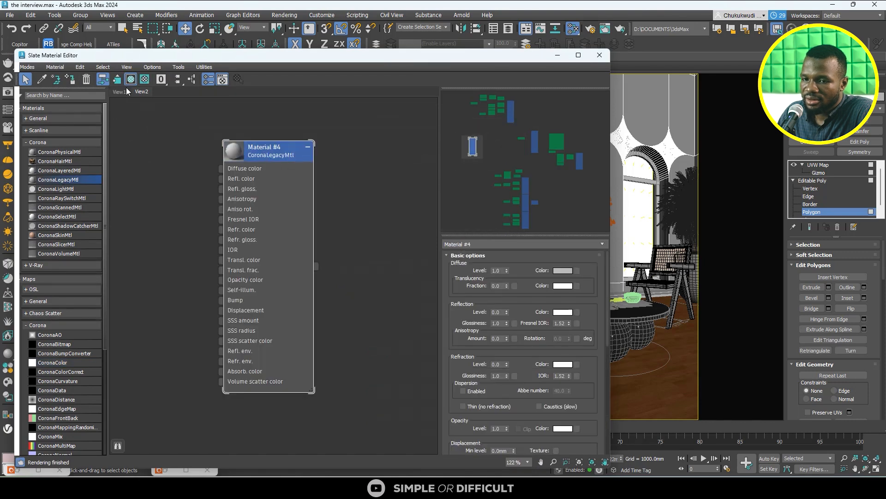
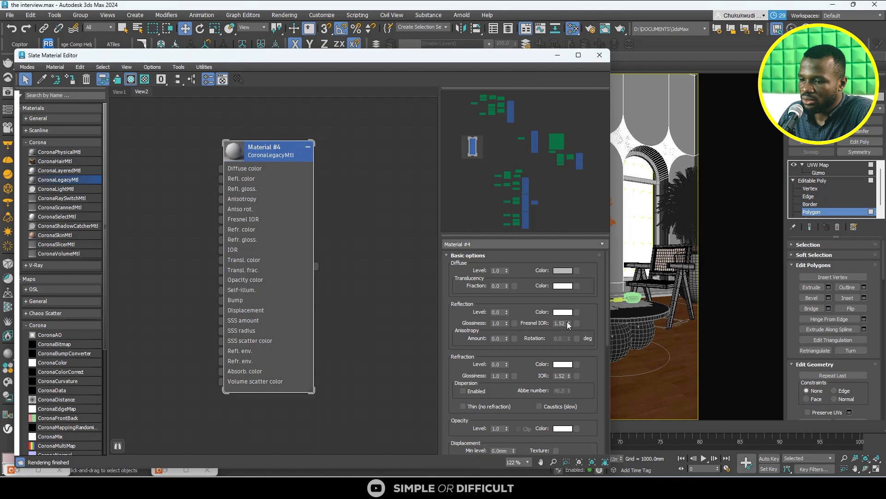
- Set the new CoronaLegacyMtl's reflection level to 1 and glossiness to 0.5, close the Slate Material Editor and deselect the wall polygons
{"action": "double_click", "coordinate": [499, 324]}
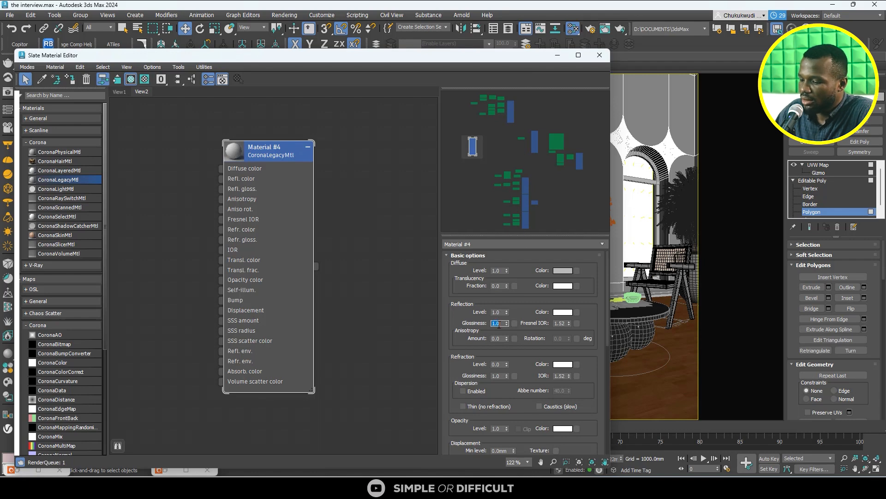
{"action": "type", "text": "0.5"}
{"action": "key", "text": "Return"}
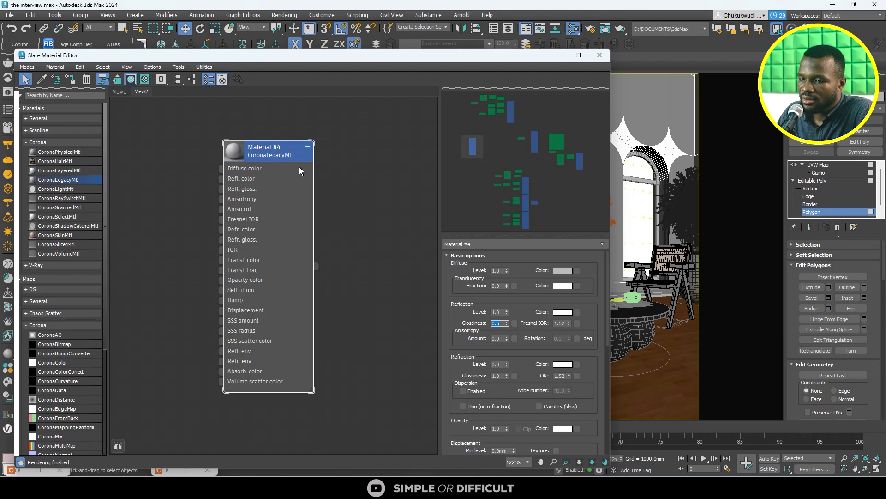
{"action": "left_click", "coordinate": [362, 153]}
{"action": "left_click", "coordinate": [267, 154]}
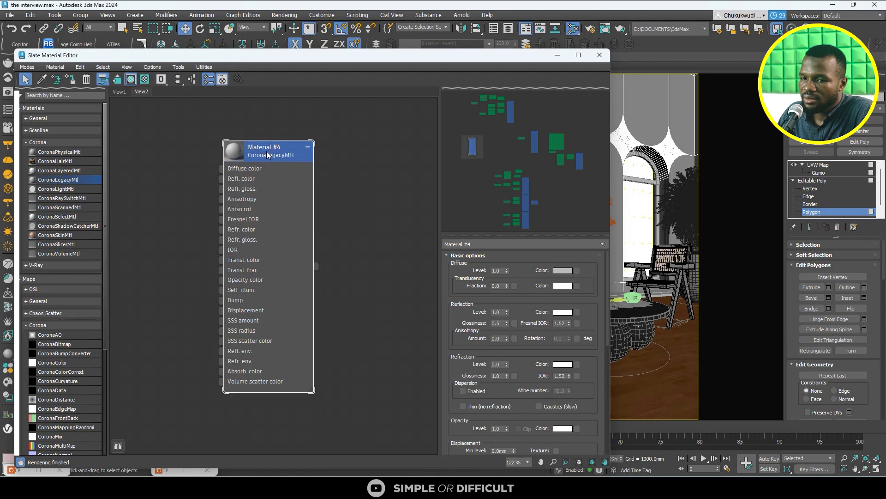
{"action": "left_click", "coordinate": [600, 55]}
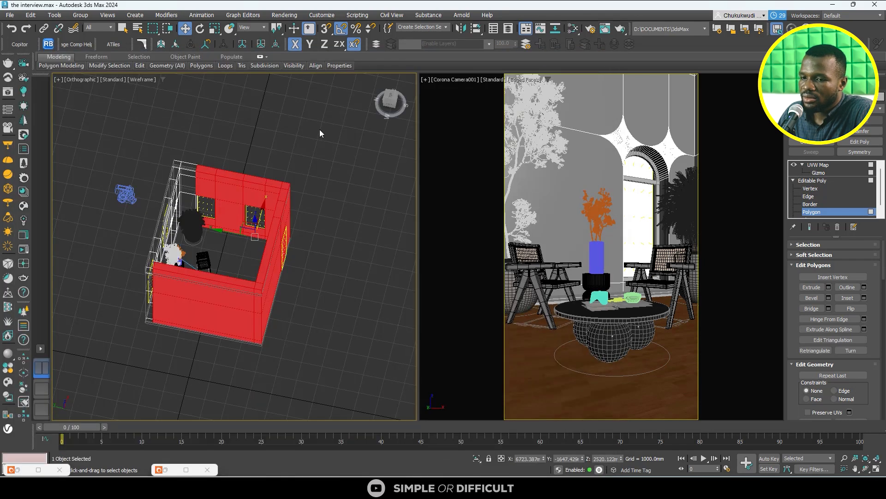
{"action": "left_click", "coordinate": [319, 130]}
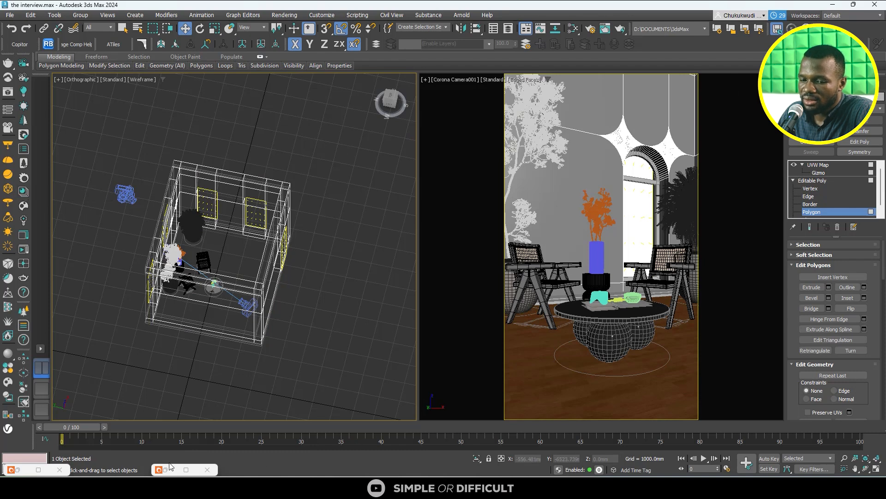
- Bring up the Corona frame buffer and examine the wall texture and furniture in the interactive render
{"action": "left_click", "coordinate": [23, 235]}
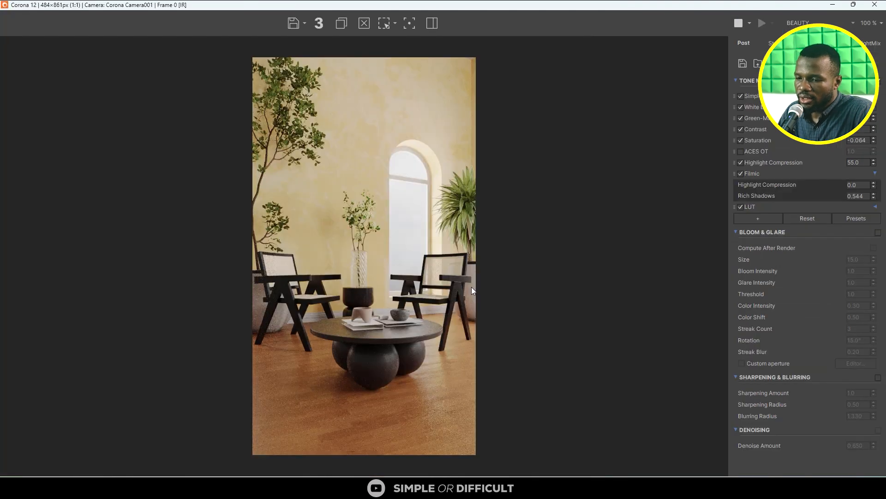
{"action": "scroll", "coordinate": [473, 288], "scroll_direction": "up", "scroll_amount": 1}
{"action": "scroll", "coordinate": [543, 276], "scroll_direction": "up", "scroll_amount": 1}
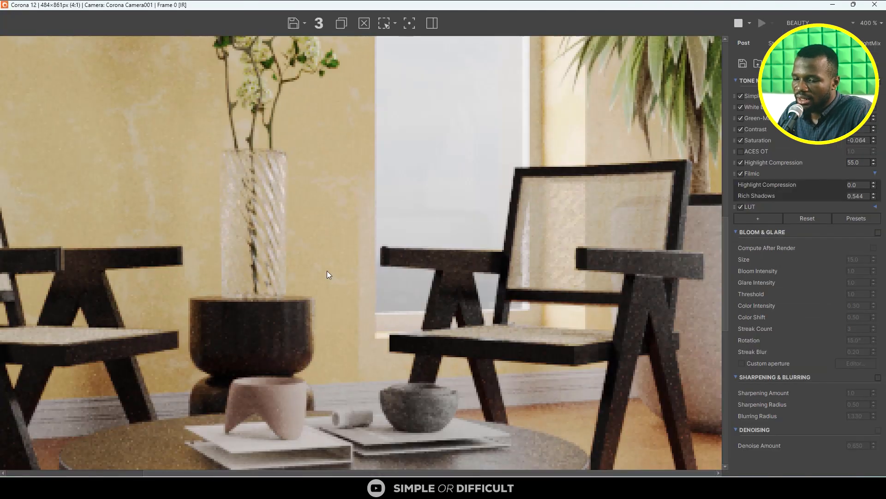
{"action": "scroll", "coordinate": [327, 270], "scroll_direction": "down", "scroll_amount": 1}
{"action": "scroll", "coordinate": [541, 261], "scroll_direction": "down", "scroll_amount": 1}
{"action": "scroll", "coordinate": [510, 194], "scroll_direction": "up", "scroll_amount": 1}
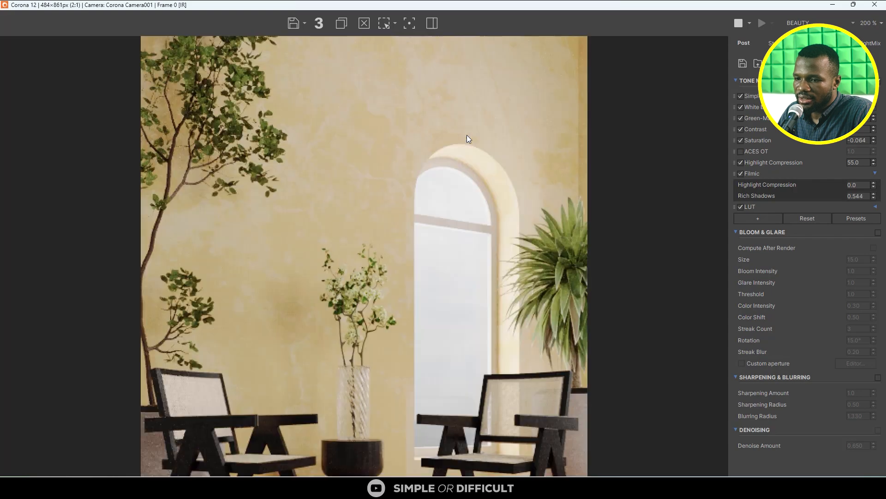
{"action": "scroll", "coordinate": [519, 177], "scroll_direction": "down", "scroll_amount": 1}
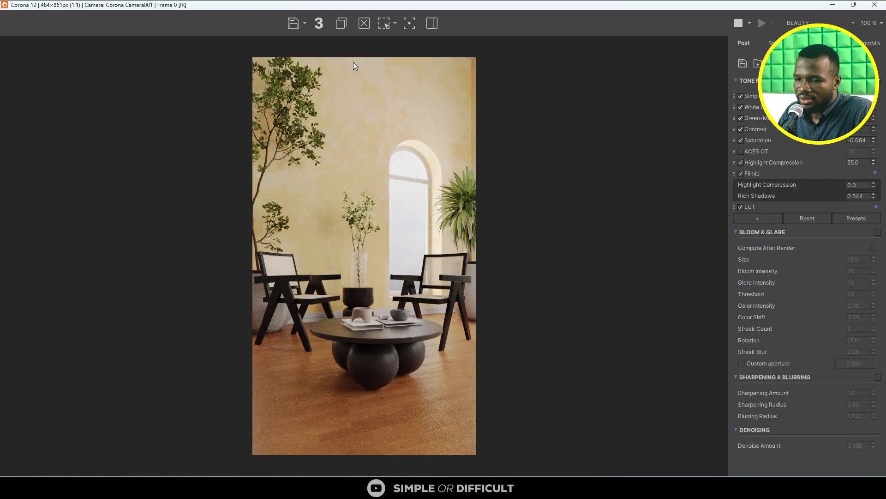
{"action": "scroll", "coordinate": [353, 62], "scroll_direction": "up", "scroll_amount": 1}
{"action": "scroll", "coordinate": [342, 218], "scroll_direction": "down", "scroll_amount": 1}
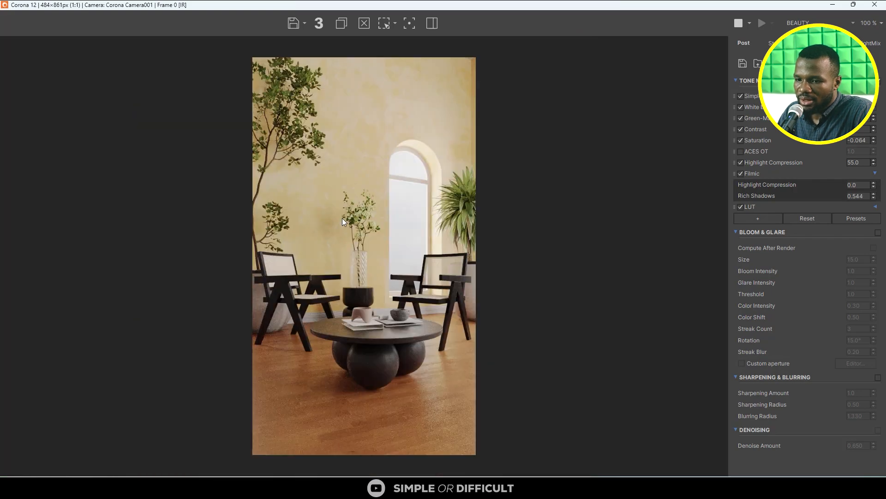
{"action": "double_click", "coordinate": [668, 8]}
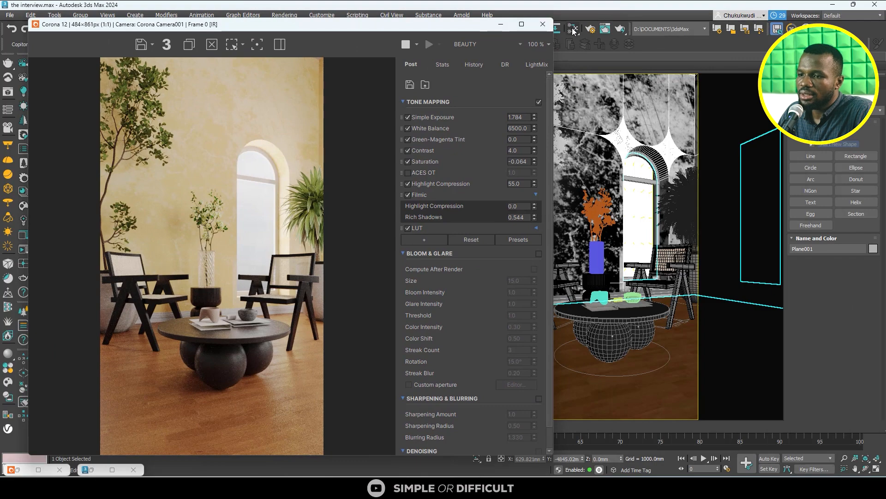
- Reopen the Slate Material Editor beside the render and bring up the wall's CoronaColor map, shifting it and the Color Correction node aside
{"action": "left_click", "coordinate": [573, 29]}
{"action": "scroll", "coordinate": [350, 223], "scroll_direction": "down", "scroll_amount": 2}
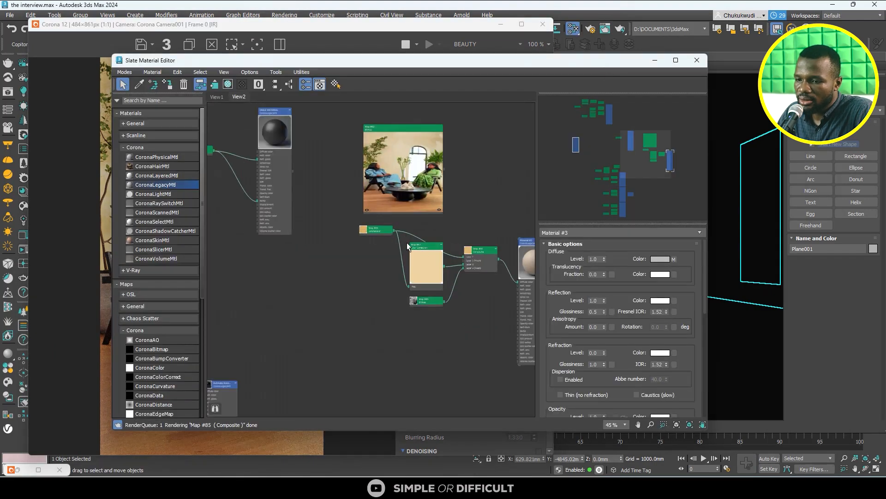
{"action": "scroll", "coordinate": [406, 242], "scroll_direction": "up", "scroll_amount": 2}
{"action": "left_click_drag", "start_coordinate": [406, 62], "coordinate": [612, 65]}
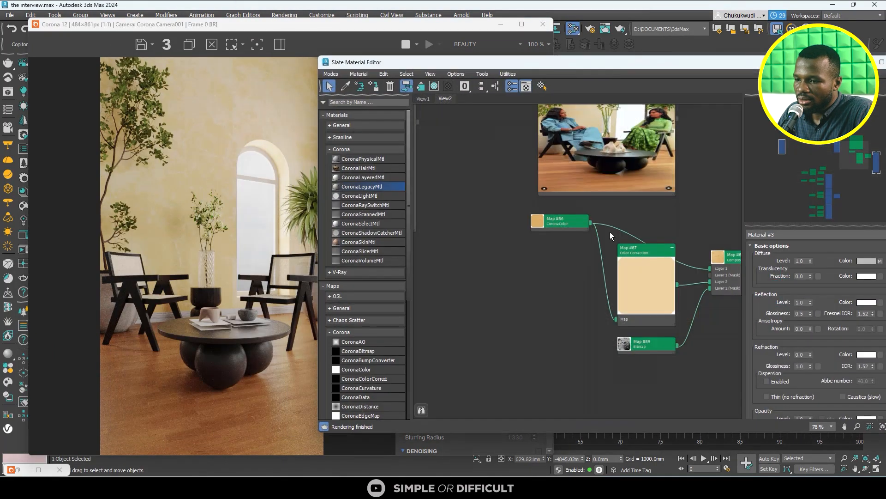
{"action": "double_click", "coordinate": [566, 220]}
{"action": "mouse_move", "coordinate": [643, 254]}
{"action": "left_mouse_down"}
{"action": "mouse_move", "coordinate": [620, 270]}
{"action": "mouse_move", "coordinate": [649, 270]}
{"action": "left_mouse_up"}
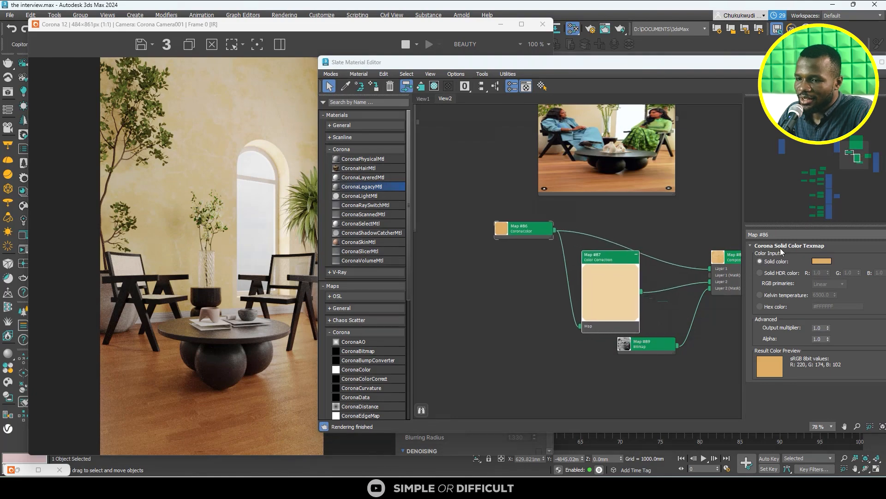
- Set the wall's CoronaColor solid color to RGB 220, 168, 87 and check it in the render
{"action": "left_click", "coordinate": [821, 261]}
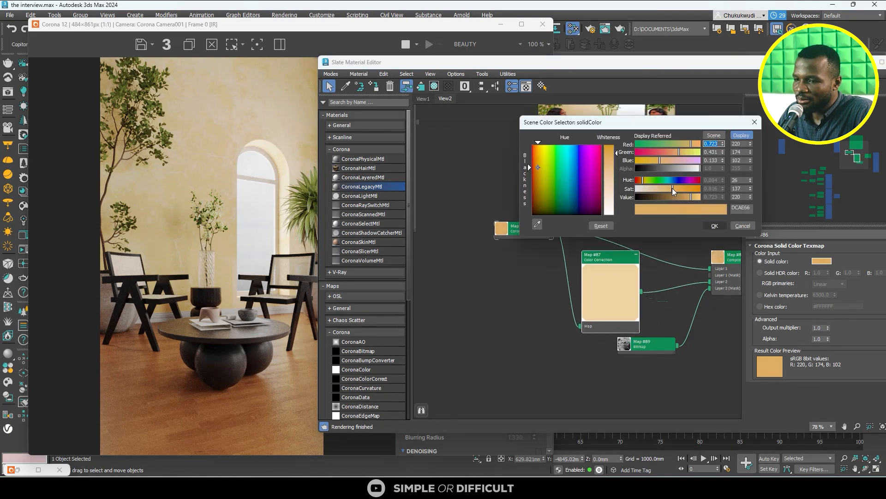
{"action": "left_click_drag", "start_coordinate": [672, 187], "coordinate": [674, 187]}
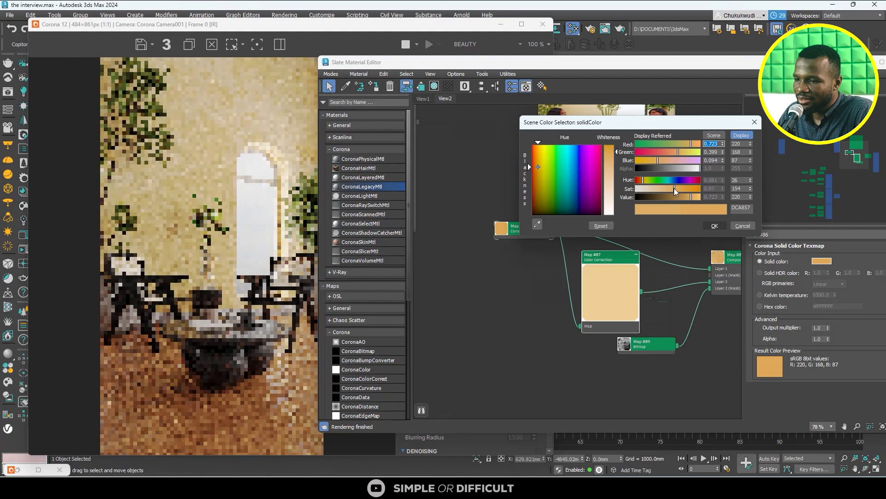
{"action": "left_click", "coordinate": [714, 226]}
{"action": "scroll", "coordinate": [218, 228], "scroll_direction": "down", "scroll_amount": 1}
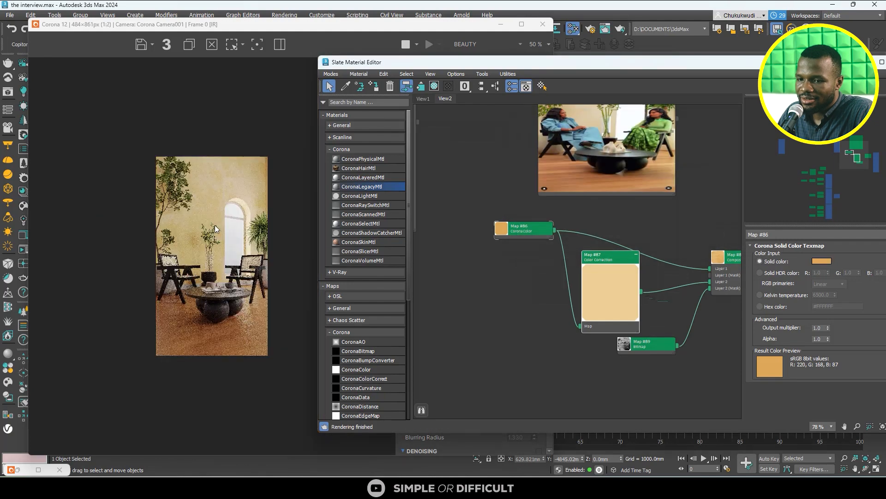
{"action": "scroll", "coordinate": [220, 178], "scroll_direction": "up", "scroll_amount": 2}
{"action": "scroll", "coordinate": [200, 246], "scroll_direction": "down", "scroll_amount": 1}
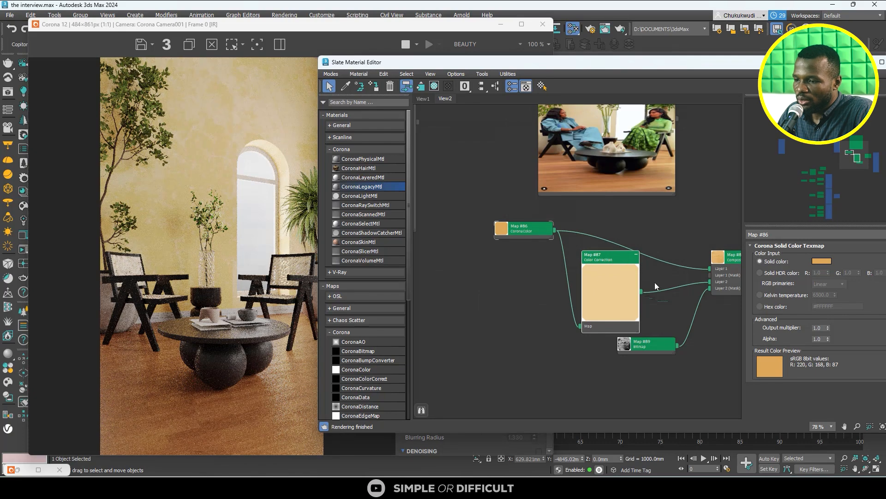
- Bring up the wall's Color Correction map parameters and compare the rendered wall with the reference photo
{"action": "middle_click_drag", "start_coordinate": [684, 312], "coordinate": [552, 311]}
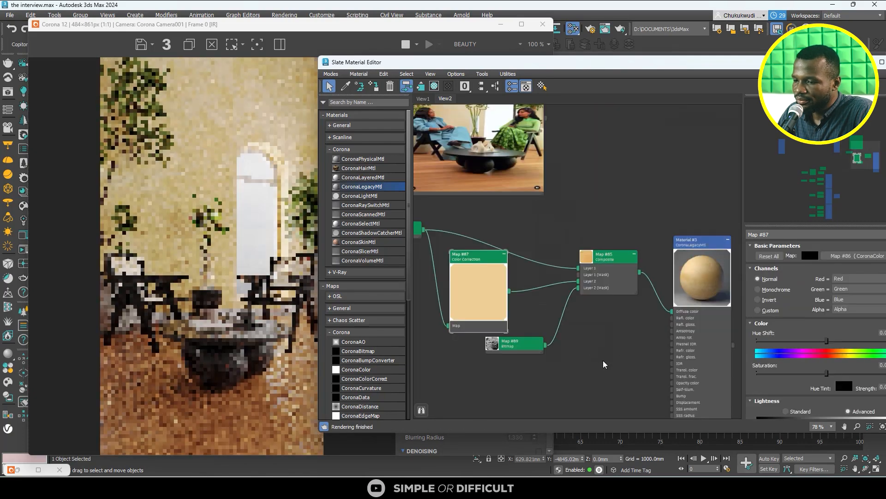
{"action": "scroll", "coordinate": [808, 383], "scroll_direction": "down", "scroll_amount": 1}
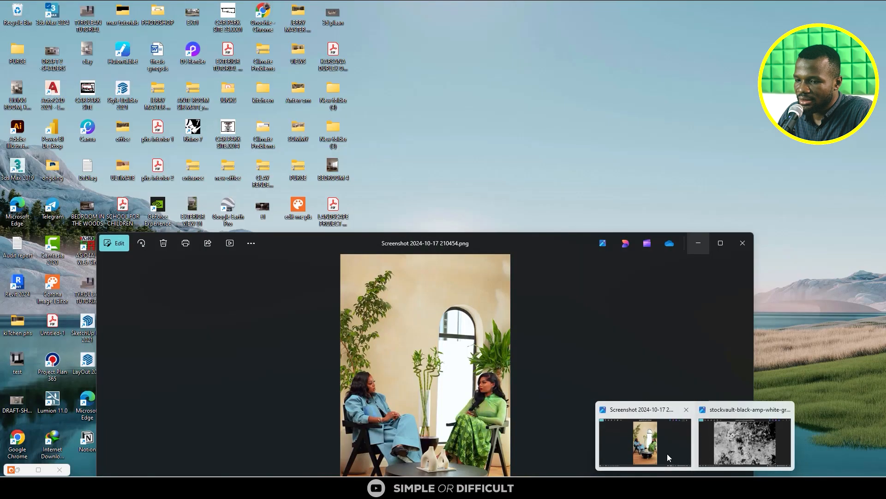
{"action": "left_click", "coordinate": [667, 453]}
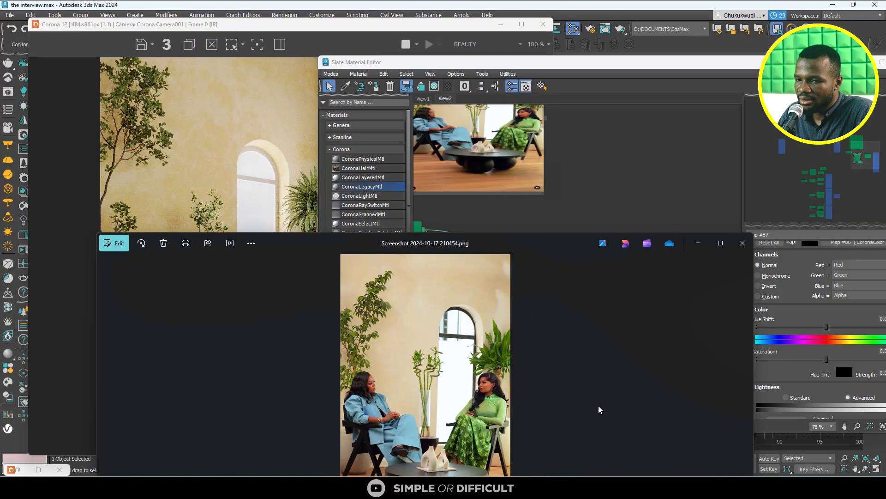
{"action": "left_click", "coordinate": [615, 195]}
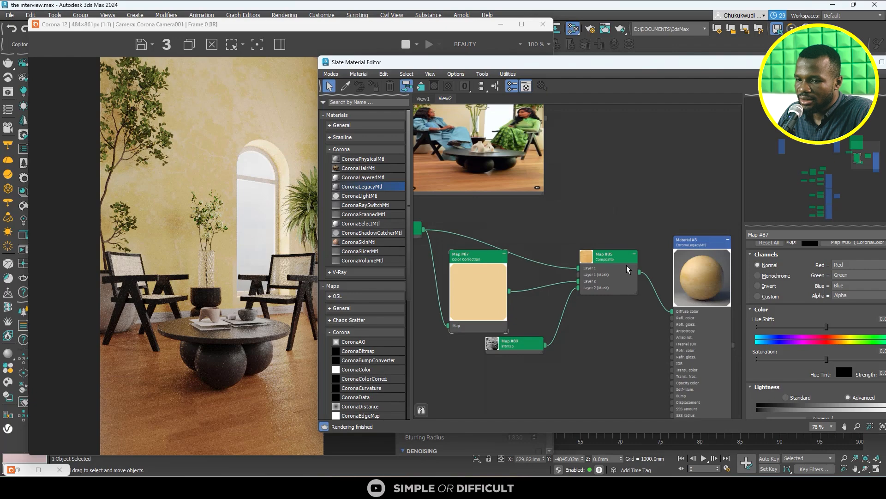
{"action": "scroll", "coordinate": [216, 197], "scroll_direction": "up", "scroll_amount": 2}
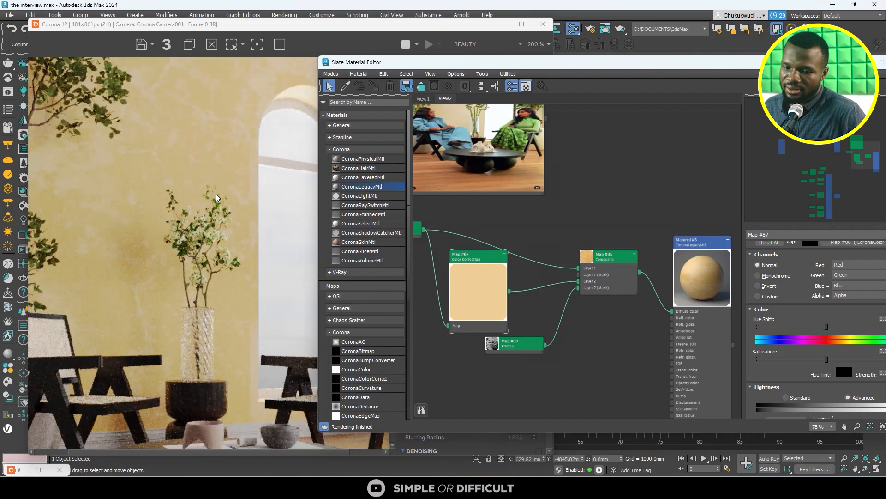
{"action": "scroll", "coordinate": [217, 197], "scroll_direction": "down", "scroll_amount": 2}
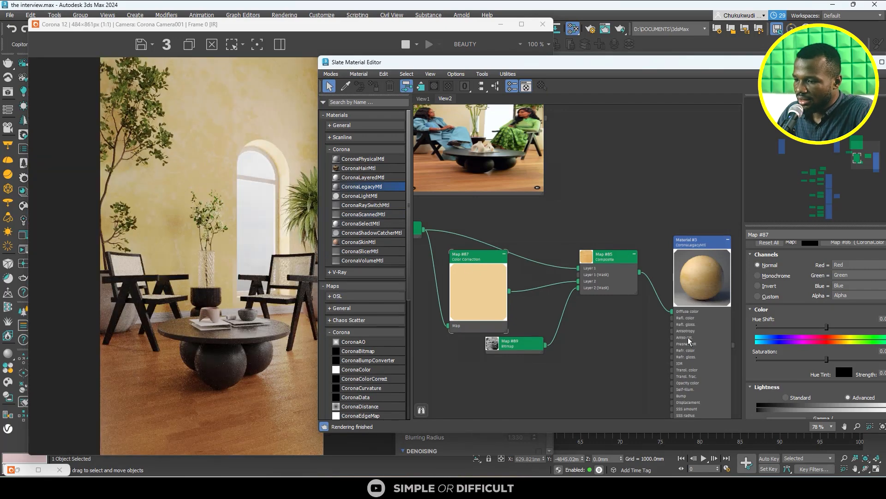
- Set the RGB Gamma/Contrast of the wall's Color Correction map to 1.8
{"action": "left_click_drag", "start_coordinate": [725, 64], "coordinate": [636, 17]}
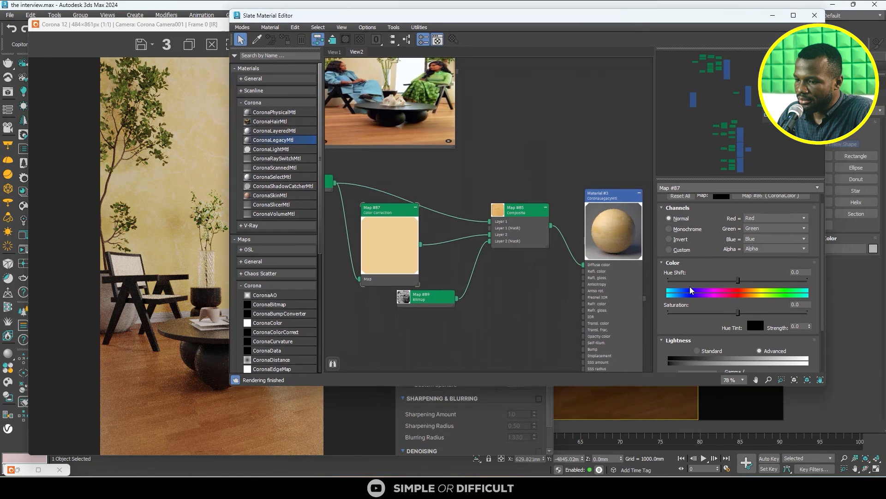
{"action": "scroll", "coordinate": [704, 314], "scroll_direction": "down", "scroll_amount": 2}
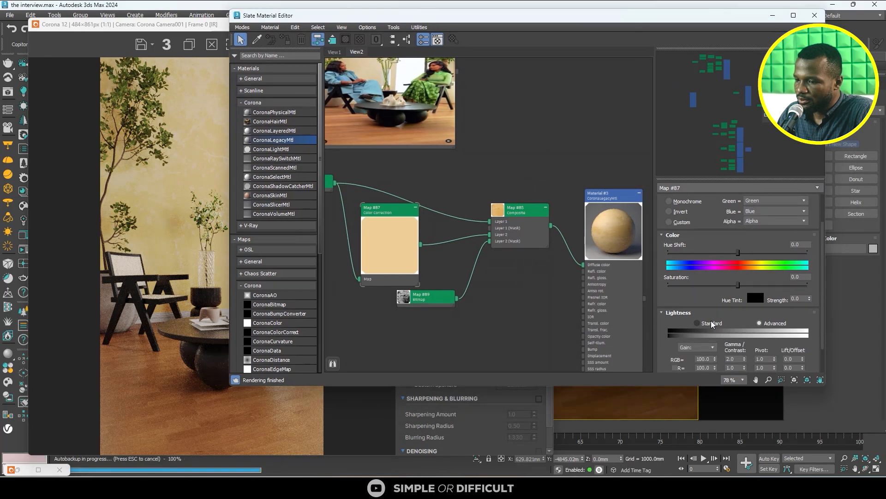
{"action": "scroll", "coordinate": [712, 324], "scroll_direction": "down", "scroll_amount": 1}
{"action": "double_click", "coordinate": [734, 331]}
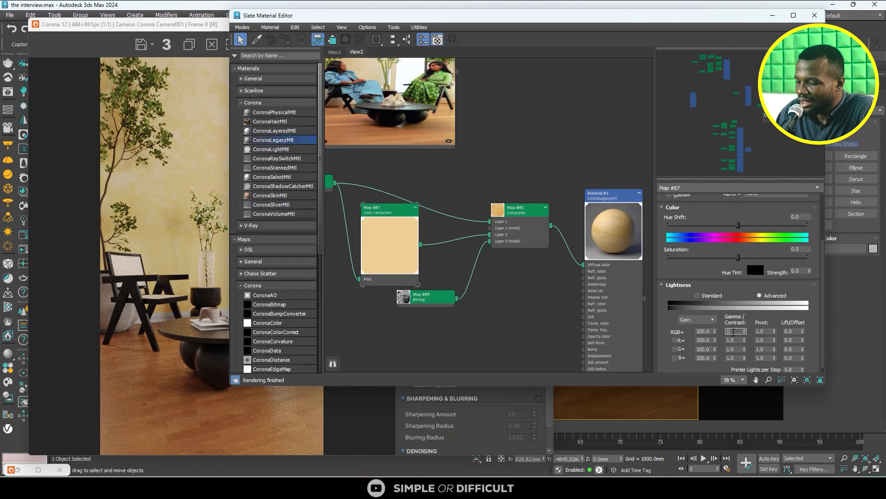
{"action": "type", "text": "1.8"}
{"action": "key", "text": "Return"}
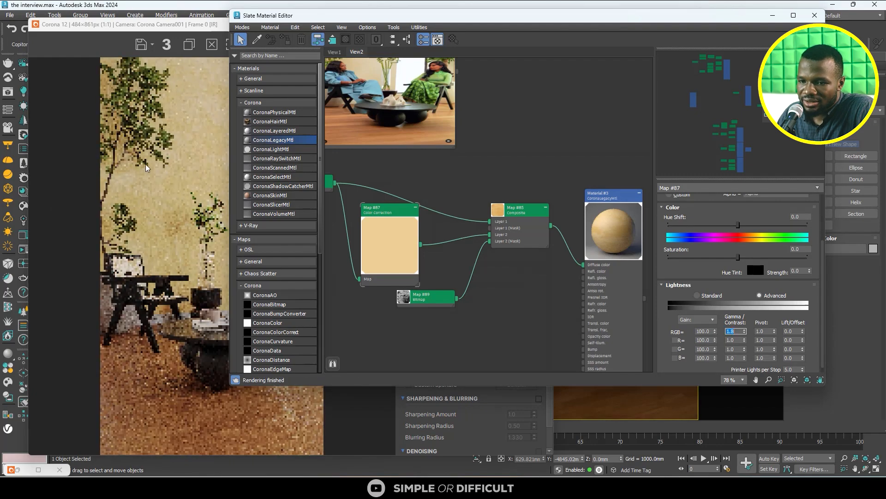
- Examine the wall's texture contrast in the interactive render at several zoom levels
{"action": "left_click", "coordinate": [160, 163]}
{"action": "scroll", "coordinate": [238, 129], "scroll_direction": "up", "scroll_amount": 1}
{"action": "scroll", "coordinate": [276, 303], "scroll_direction": "down", "scroll_amount": 1}
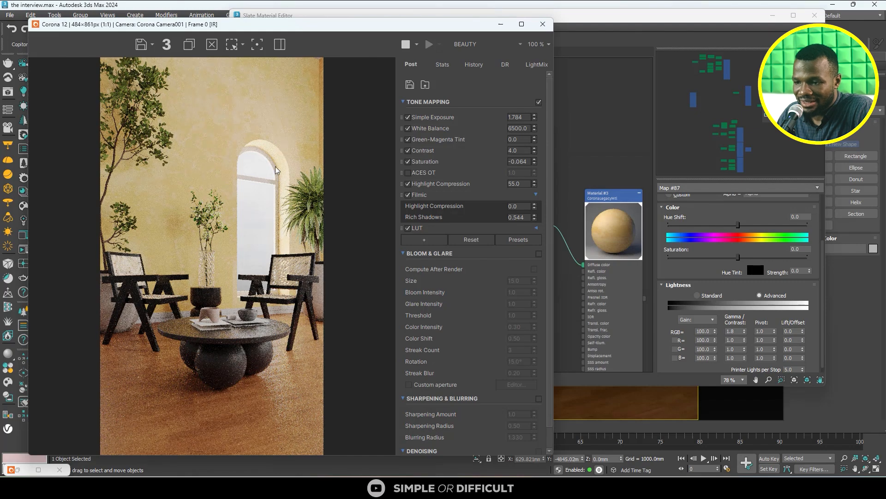
{"action": "scroll", "coordinate": [617, 173], "scroll_direction": "down", "scroll_amount": 2}
{"action": "left_click", "coordinate": [613, 155]}
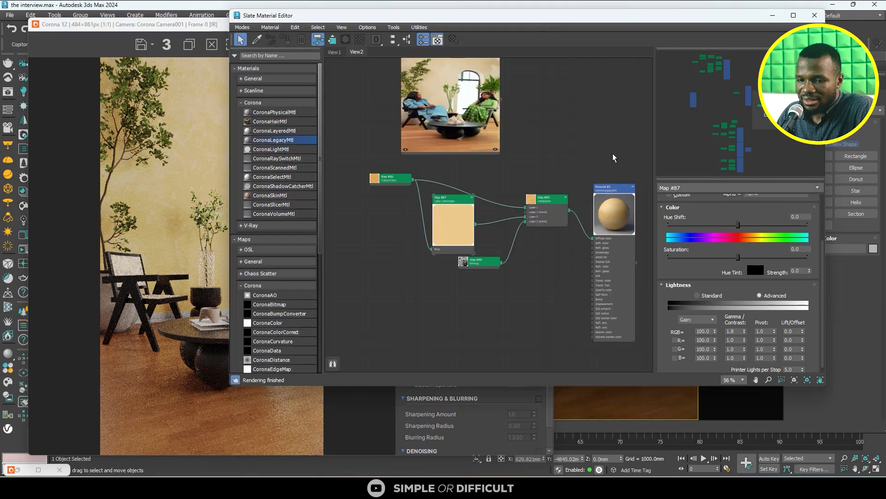
{"action": "scroll", "coordinate": [149, 181], "scroll_direction": "up", "scroll_amount": 1}
{"action": "scroll", "coordinate": [152, 214], "scroll_direction": "down", "scroll_amount": 1}
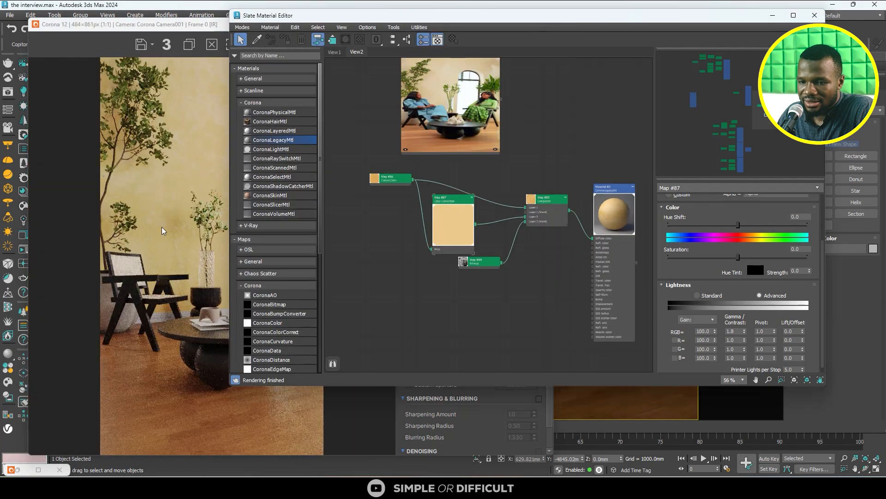
{"action": "scroll", "coordinate": [169, 215], "scroll_direction": "up", "scroll_amount": 2}
{"action": "left_click", "coordinate": [192, 176]}
{"action": "scroll", "coordinate": [217, 240], "scroll_direction": "down", "scroll_amount": 2}
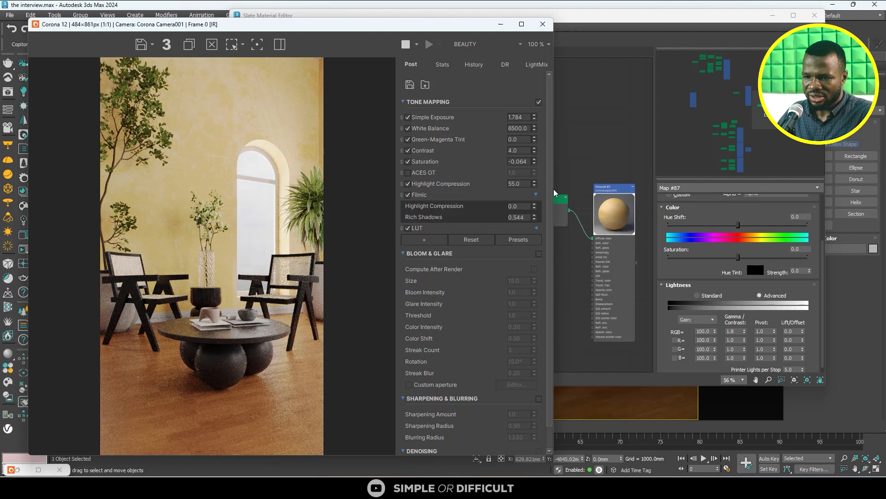
- Set the Color Correction map's RGB Gamma/Contrast back to 2 and inspect the rendered wall up close
{"action": "double_click", "coordinate": [741, 331]}
{"action": "type", "text": "2"}
{"action": "key", "text": "Return"}
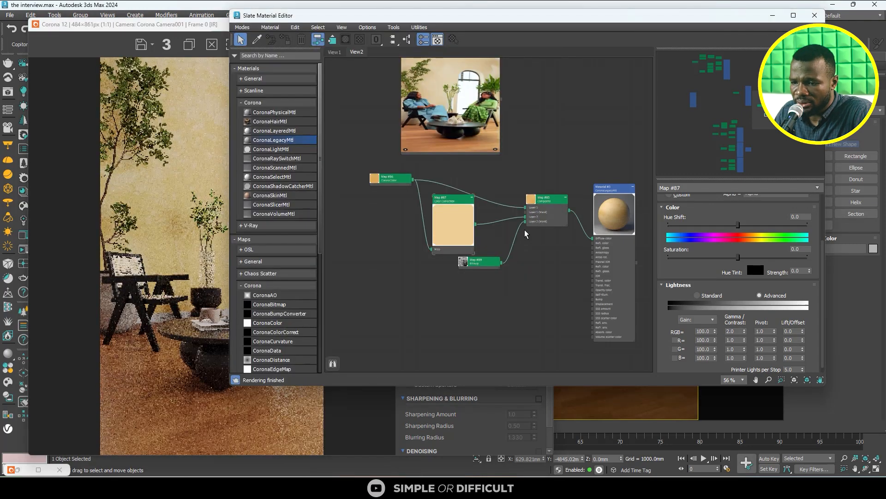
{"action": "scroll", "coordinate": [182, 184], "scroll_direction": "up", "scroll_amount": 3}
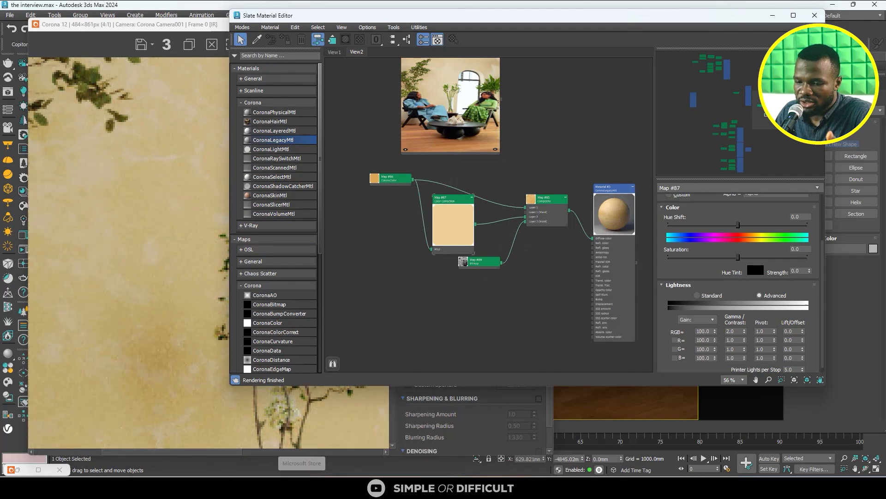
- Add the LOP_cocnrete_3_n image from the tutotialss folder to the wall's material graph as a Bitmap below the grunge map
{"action": "mouse_move", "coordinate": [269, 472]}
{"action": "left_click", "coordinate": [270, 438]}
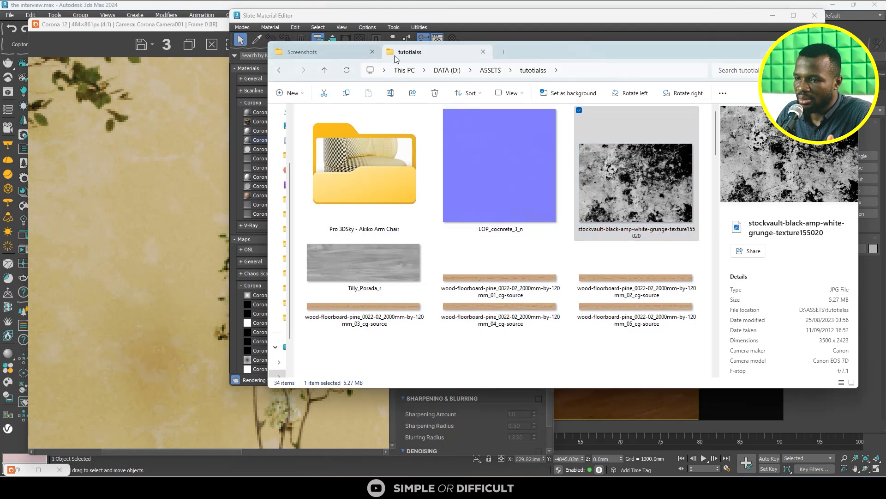
{"action": "left_click_drag", "start_coordinate": [531, 53], "coordinate": [222, 28]}
{"action": "left_click_drag", "start_coordinate": [208, 139], "coordinate": [502, 292]}
{"action": "left_click", "coordinate": [541, 23]}
{"action": "scroll", "coordinate": [594, 273], "scroll_direction": "up", "scroll_amount": 2}
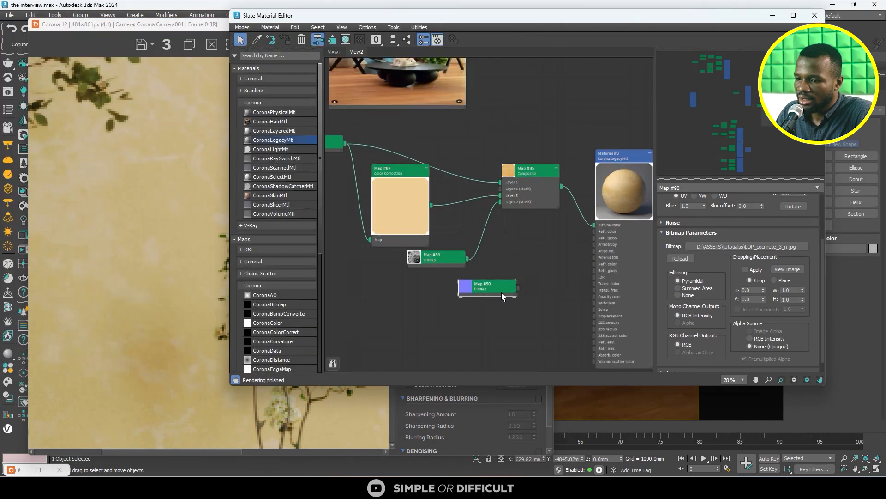
{"action": "scroll", "coordinate": [502, 293], "scroll_direction": "up", "scroll_amount": 3}
{"action": "middle_click_drag", "start_coordinate": [520, 291], "coordinate": [433, 270]}
{"action": "scroll", "coordinate": [433, 269], "scroll_direction": "down", "scroll_amount": 2}
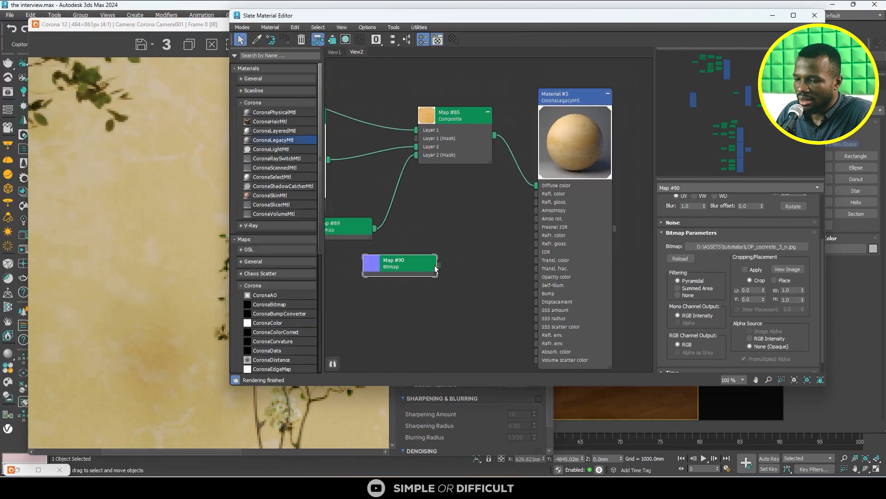
- Create a CoronaNormal map from the concrete normal Bitmap and connect the Bitmap to its Normal input
{"action": "left_click_drag", "start_coordinate": [439, 265], "coordinate": [506, 296]}
{"action": "left_click_drag", "start_coordinate": [473, 262], "coordinate": [465, 242]}
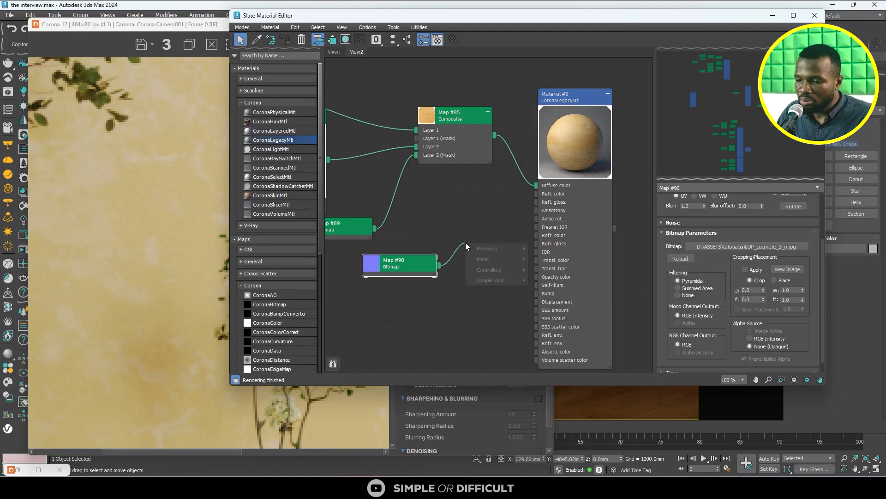
{"action": "mouse_move", "coordinate": [489, 262]}
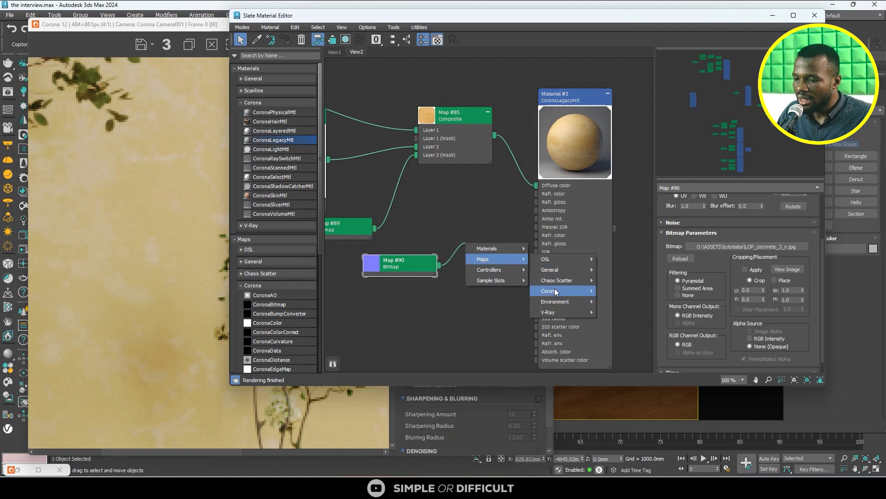
{"action": "mouse_move", "coordinate": [558, 291]}
{"action": "left_click", "coordinate": [635, 398]}
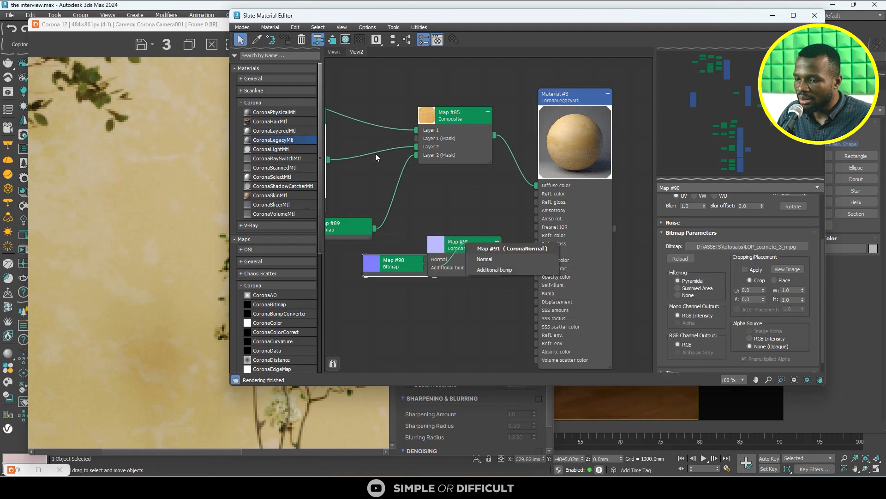
{"action": "left_click", "coordinate": [497, 264]}
{"action": "left_click_drag", "start_coordinate": [389, 268], "coordinate": [363, 302]}
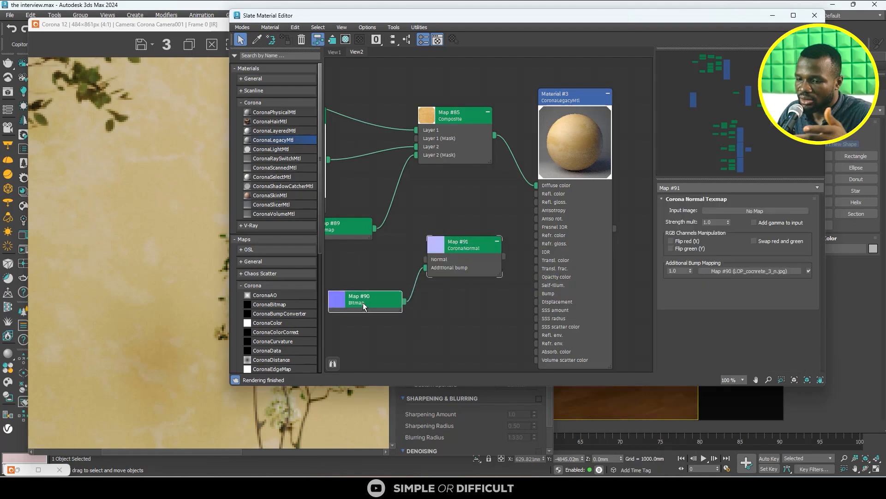
{"action": "scroll", "coordinate": [406, 302], "scroll_direction": "up", "scroll_amount": 2}
{"action": "left_click_drag", "start_coordinate": [430, 260], "coordinate": [430, 249]}
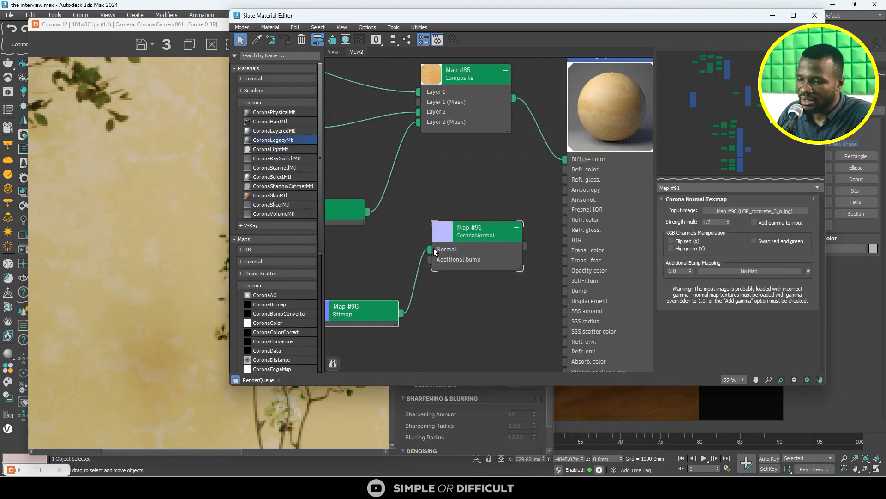
- Enable Add gamma to input on the CoronaNormal map and connect it to the wall material's Bump slot
{"action": "scroll", "coordinate": [457, 251], "scroll_direction": "down", "scroll_amount": 3}
{"action": "left_click_drag", "start_coordinate": [411, 296], "coordinate": [363, 280]}
{"action": "left_click", "coordinate": [485, 238]}
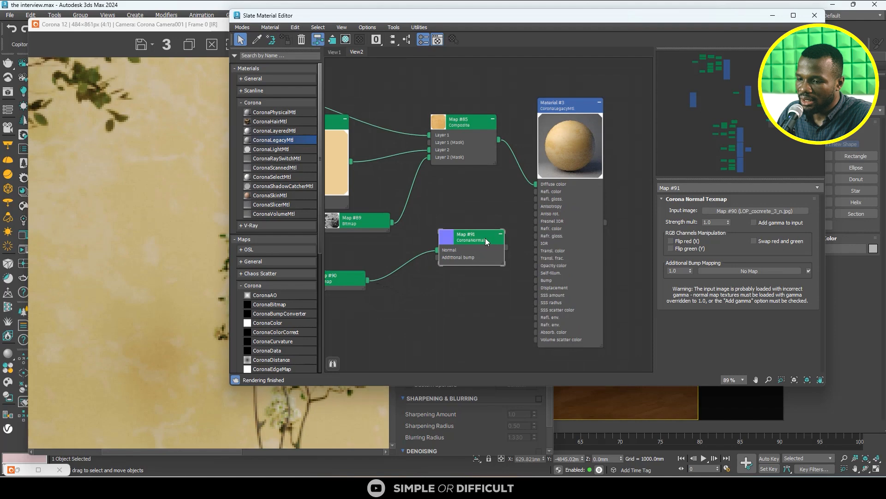
{"action": "left_click", "coordinate": [754, 222]}
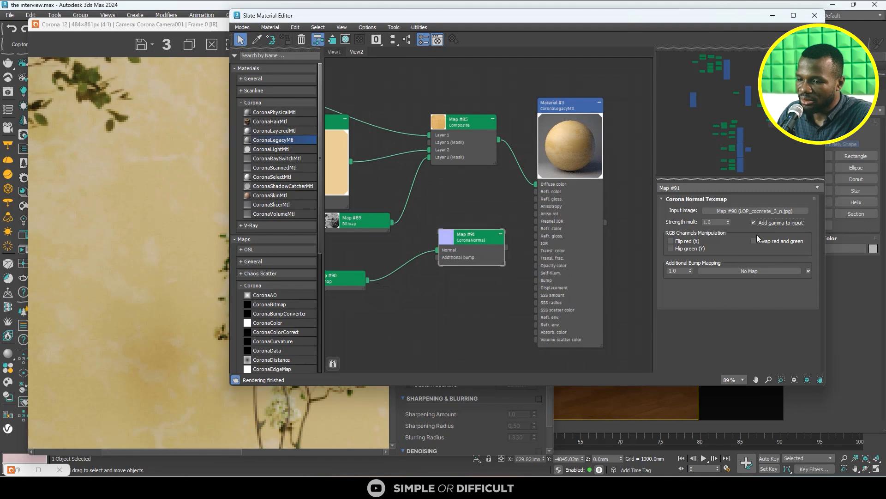
{"action": "scroll", "coordinate": [502, 247], "scroll_direction": "up", "scroll_amount": 2}
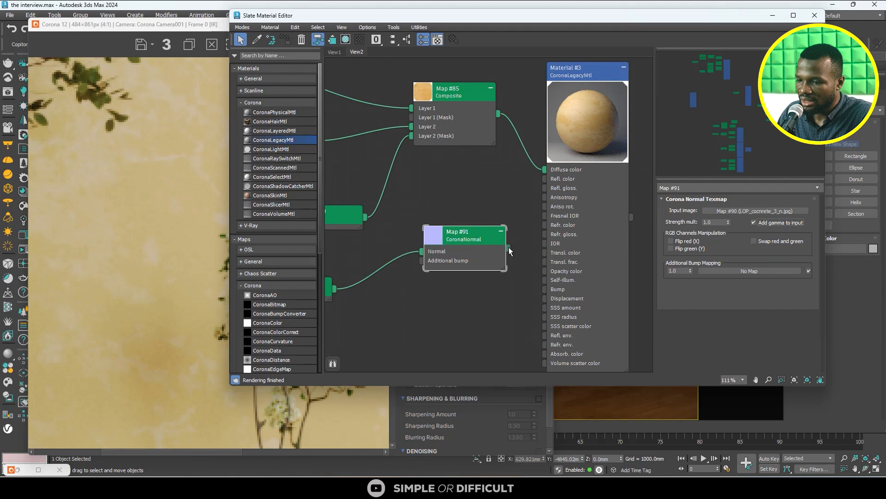
{"action": "left_click_drag", "start_coordinate": [525, 280], "coordinate": [545, 290]}
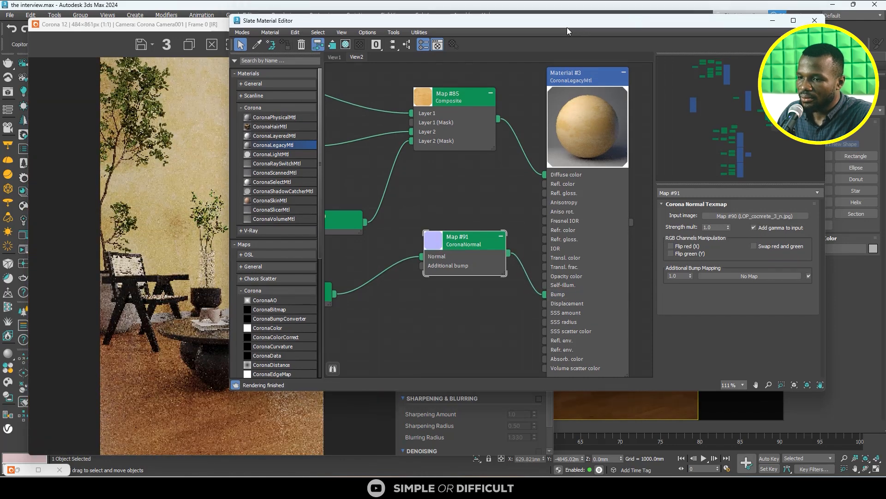
{"action": "left_click_drag", "start_coordinate": [566, 15], "coordinate": [324, 60]}
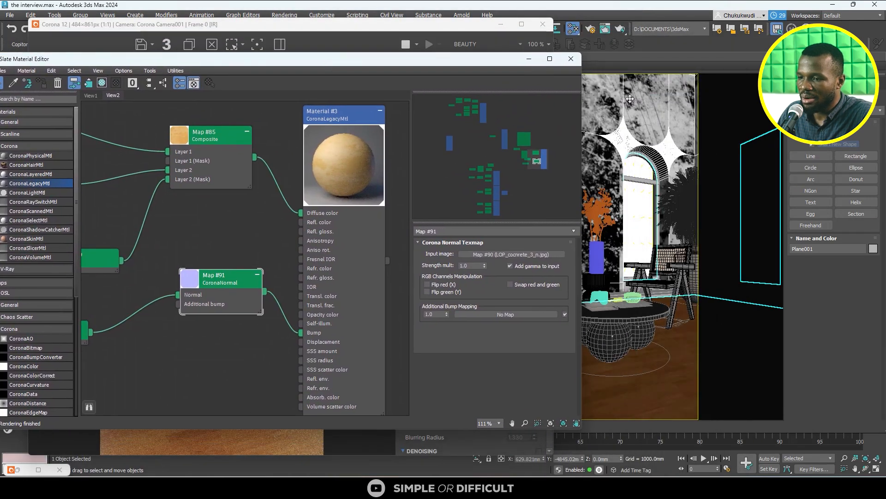
{"action": "left_click_drag", "start_coordinate": [404, 64], "coordinate": [492, 151]}
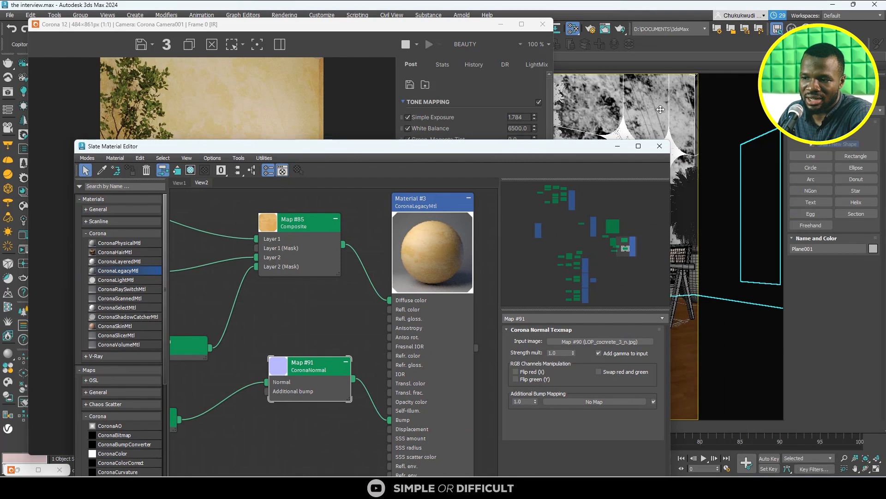
- Open the concrete normal Bitmap's parameters and turn on its shaded display in the viewport
{"action": "scroll", "coordinate": [390, 228], "scroll_direction": "down", "scroll_amount": 3}
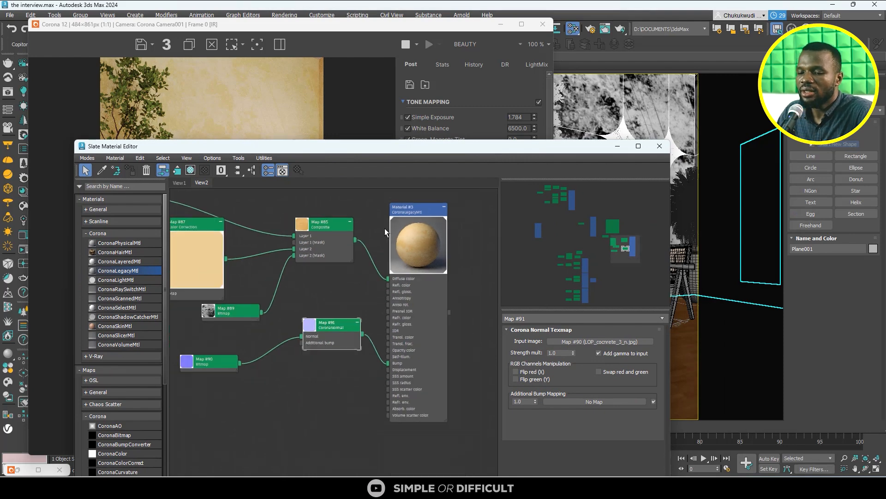
{"action": "left_click", "coordinate": [240, 362]}
{"action": "left_click_drag", "start_coordinate": [240, 362], "coordinate": [252, 356]}
{"action": "double_click", "coordinate": [253, 355]}
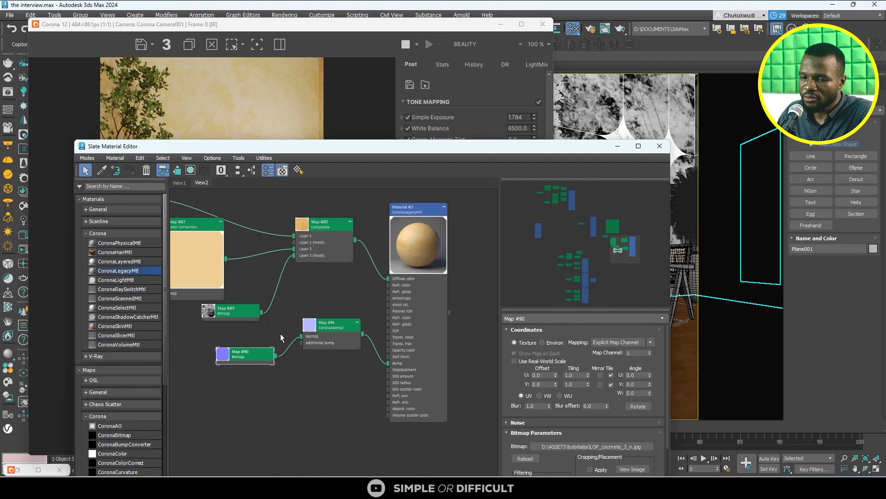
{"action": "scroll", "coordinate": [312, 329], "scroll_direction": "up", "scroll_amount": 2}
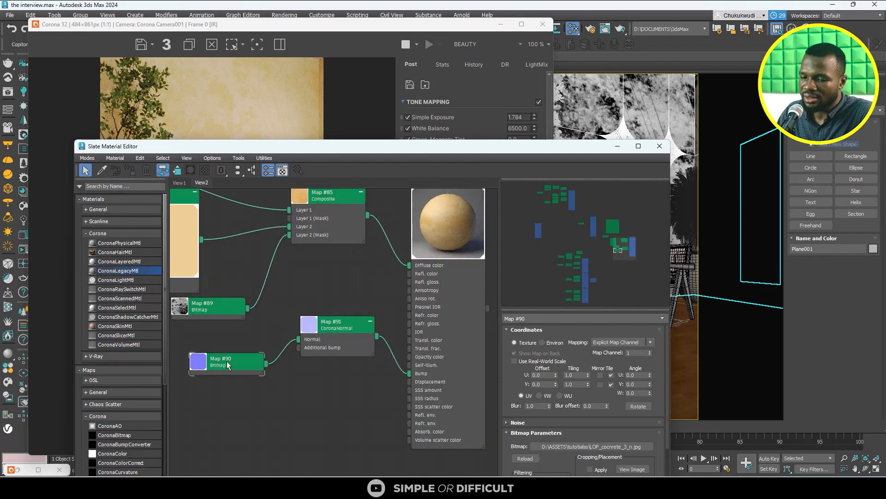
{"action": "left_click", "coordinate": [191, 170]}
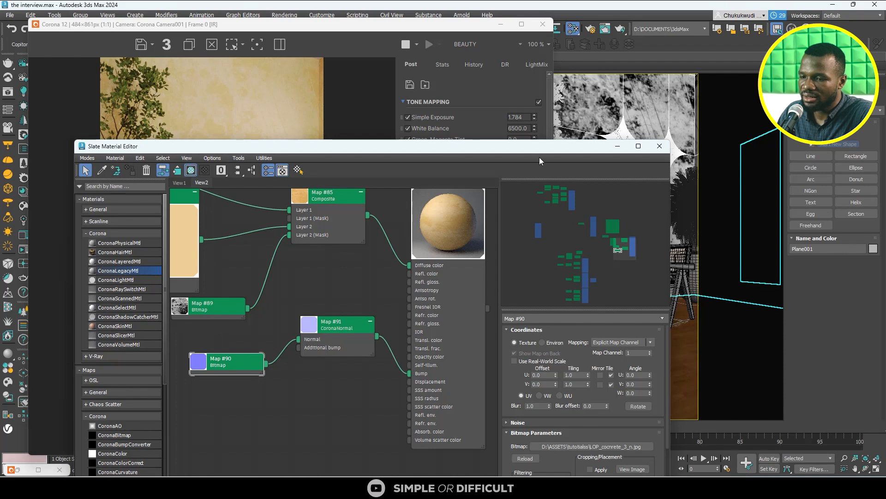
- Stop the interactive render and minimize the Corona frame buffer
{"action": "left_click", "coordinate": [408, 44]}
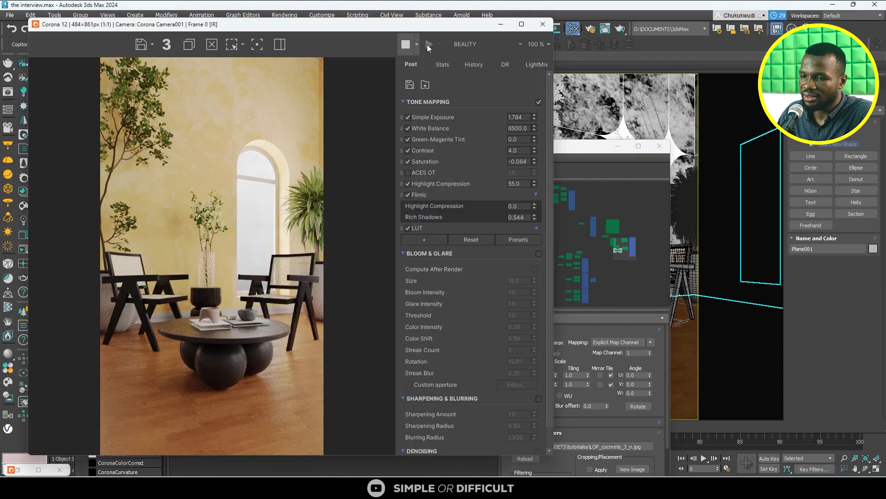
{"action": "left_click", "coordinate": [499, 26]}
- Try the concrete normal Bitmap directly in the wall material's Diffuse color and show the wall's UVW Map parameters
{"action": "scroll", "coordinate": [375, 306], "scroll_direction": "down", "scroll_amount": 2}
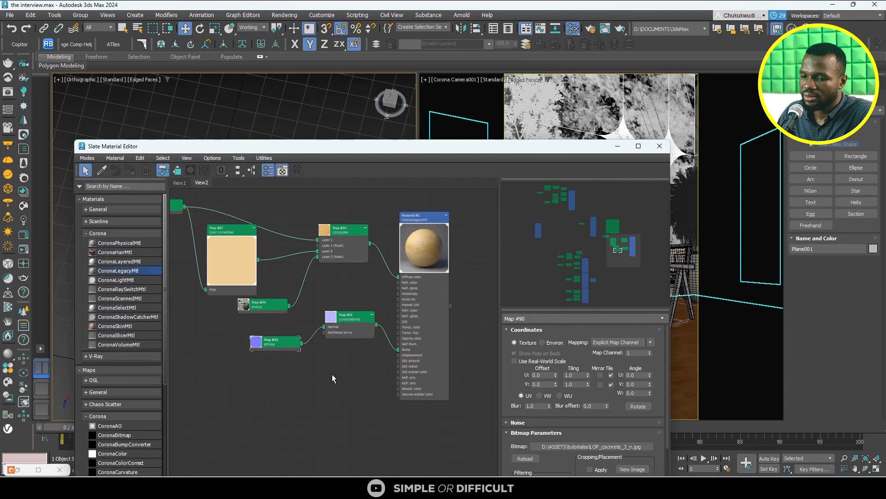
{"action": "scroll", "coordinate": [310, 353], "scroll_direction": "up", "scroll_amount": 2}
{"action": "left_click", "coordinate": [235, 342]}
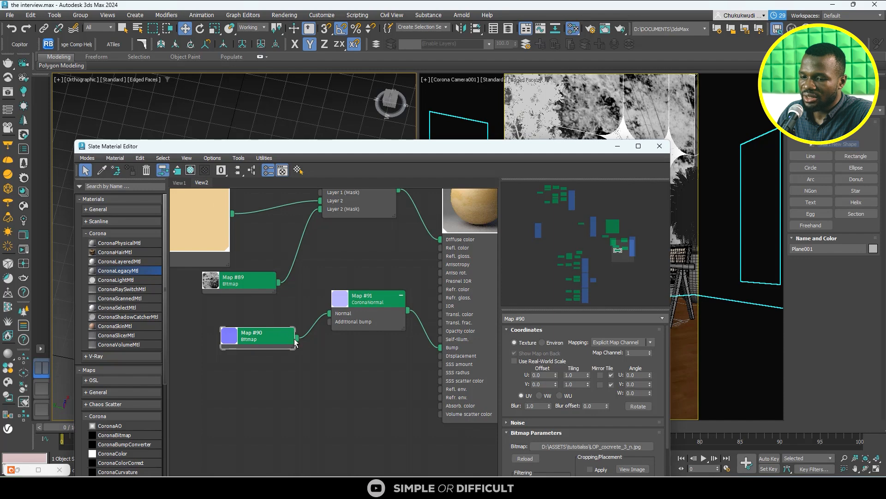
{"action": "left_click_drag", "start_coordinate": [297, 338], "coordinate": [441, 240]}
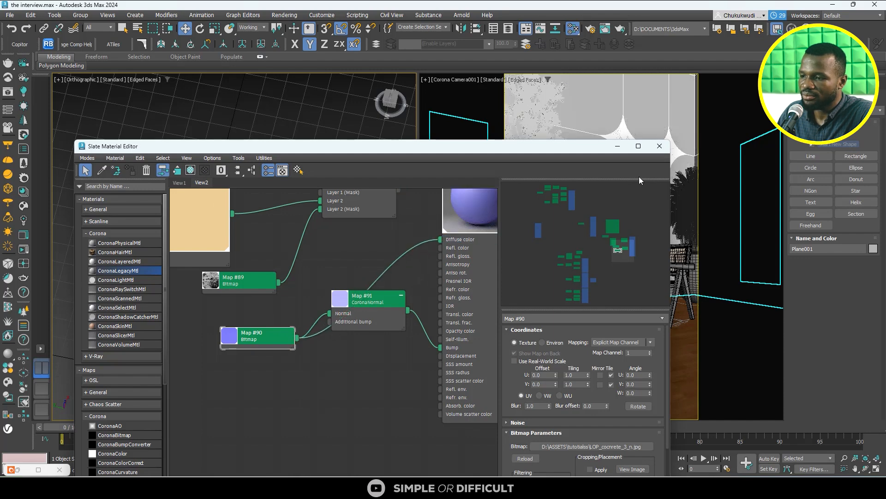
{"action": "left_click", "coordinate": [810, 83]}
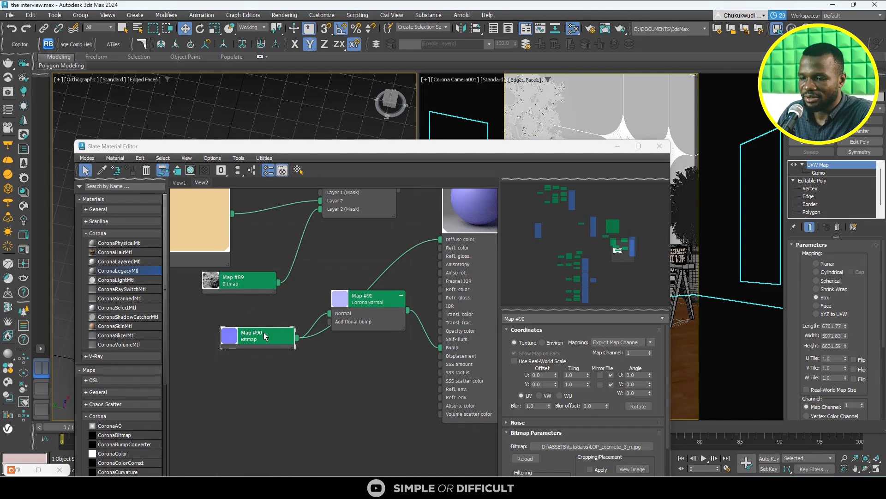
- Reconnect the Composite map to the wall material's Diffuse color in place of the concrete normal Bitmap
{"action": "scroll", "coordinate": [293, 280], "scroll_direction": "down", "scroll_amount": 3}
{"action": "middle_click_drag", "start_coordinate": [358, 229], "coordinate": [291, 288]}
{"action": "scroll", "coordinate": [292, 288], "scroll_direction": "up", "scroll_amount": 4}
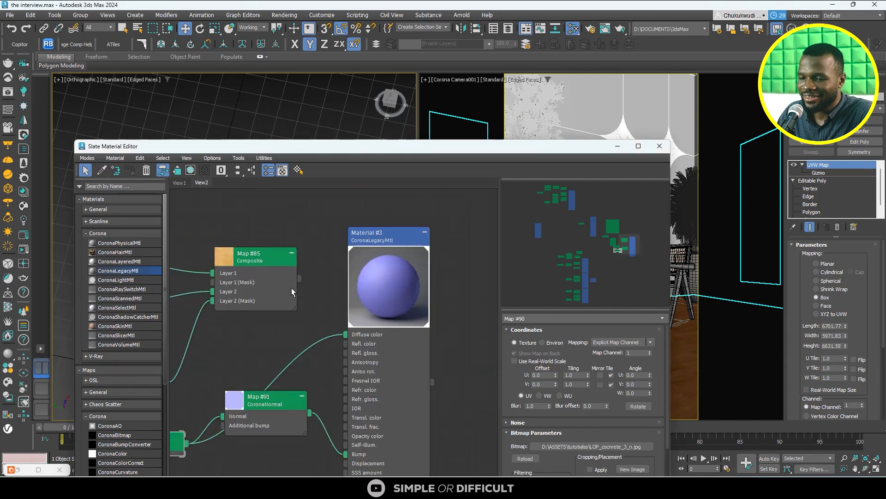
{"action": "scroll", "coordinate": [328, 351], "scroll_direction": "down", "scroll_amount": 2}
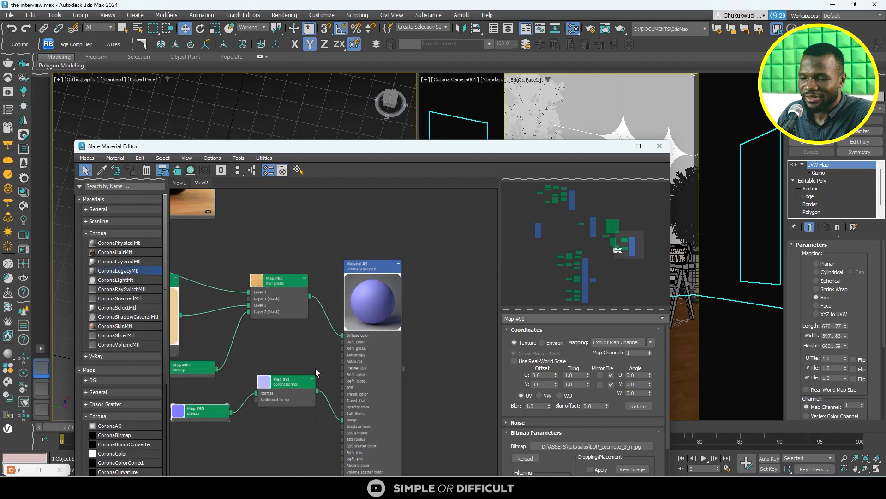
{"action": "scroll", "coordinate": [258, 397], "scroll_direction": "up", "scroll_amount": 2}
{"action": "middle_click_drag", "start_coordinate": [213, 403], "coordinate": [359, 300]}
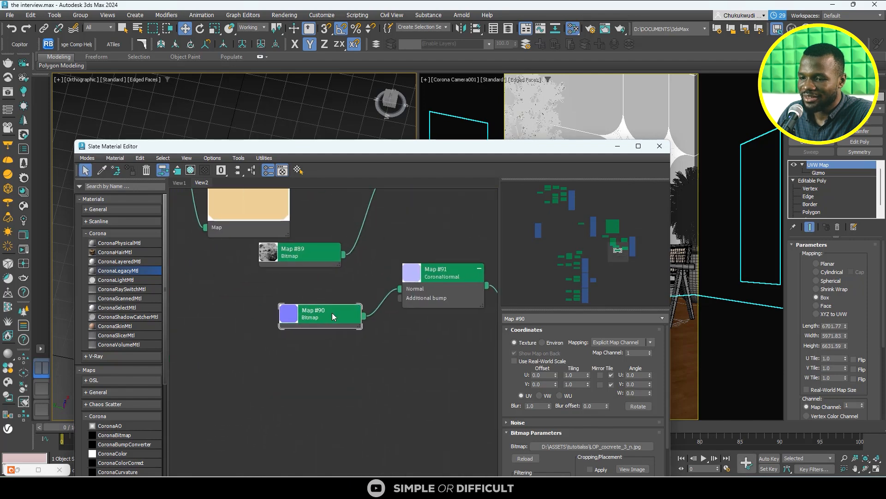
- Compare the coordinate settings of the grunge Bitmap and the concrete normal Bitmap
{"action": "scroll", "coordinate": [331, 312], "scroll_direction": "down", "scroll_amount": 2}
{"action": "left_click", "coordinate": [318, 284]}
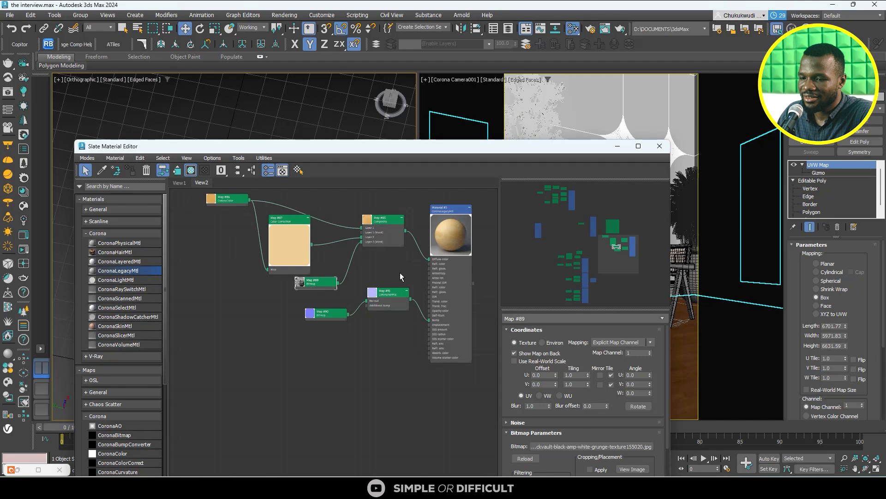
{"action": "left_click", "coordinate": [338, 316]}
{"action": "scroll", "coordinate": [326, 312], "scroll_direction": "up", "scroll_amount": 2}
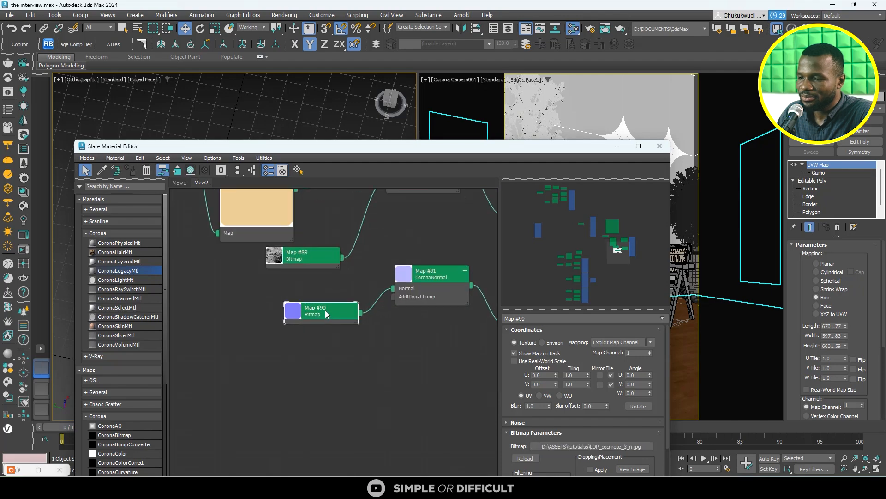
{"action": "left_click_drag", "start_coordinate": [566, 153], "coordinate": [419, 150]}
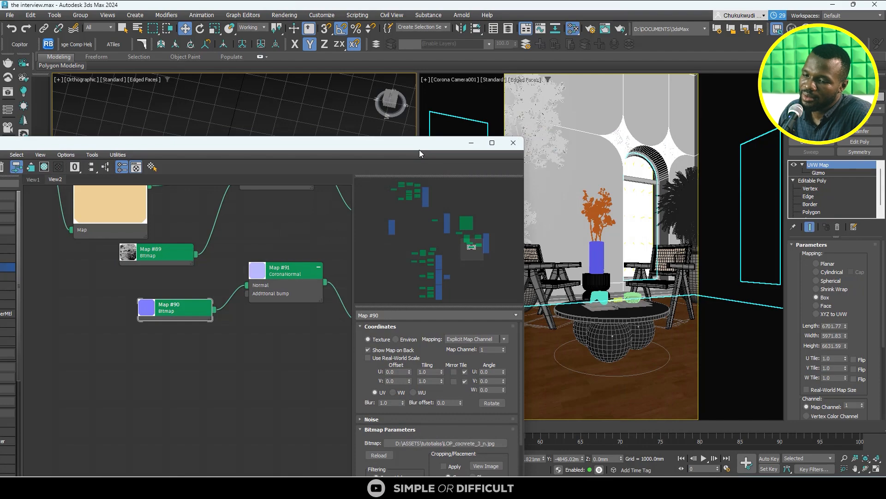
{"action": "left_click_drag", "start_coordinate": [419, 150], "coordinate": [657, 153]}
{"action": "scroll", "coordinate": [113, 133], "scroll_direction": "down", "scroll_amount": 5}
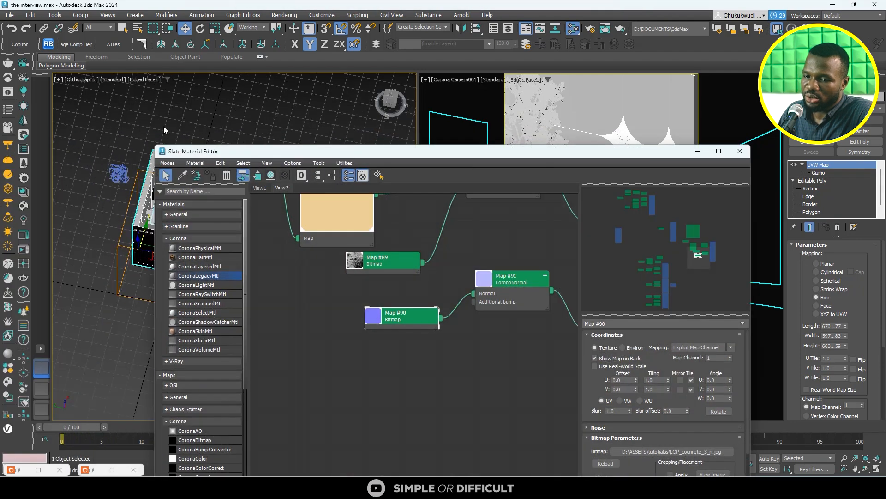
{"action": "left_click_drag", "start_coordinate": [261, 153], "coordinate": [341, 128]}
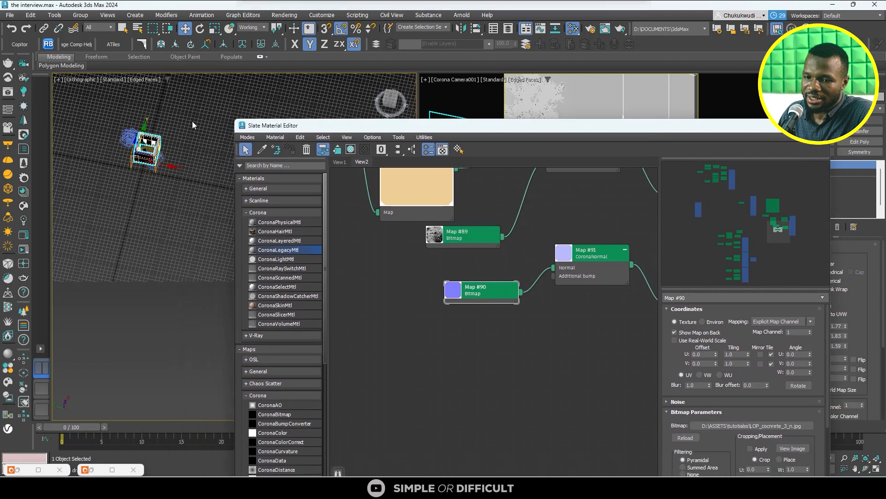
{"action": "scroll", "coordinate": [150, 119], "scroll_direction": "up", "scroll_amount": 4}
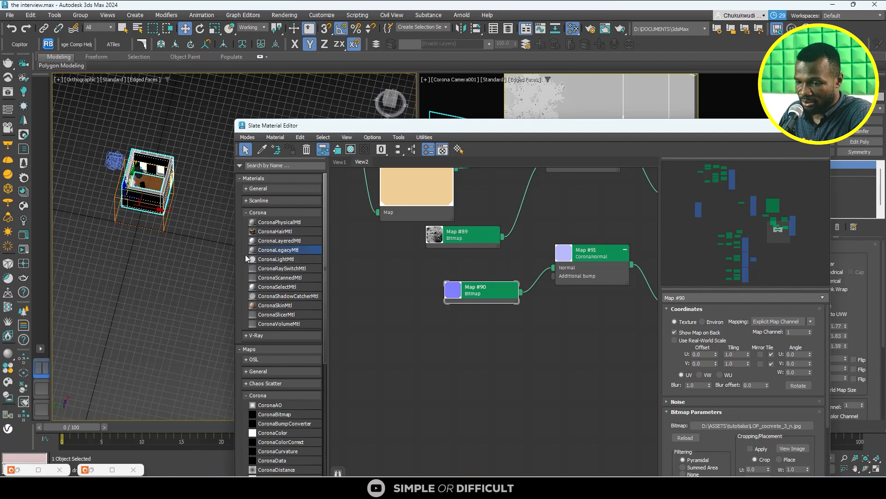
{"action": "scroll", "coordinate": [188, 248], "scroll_direction": "down", "scroll_amount": 3}
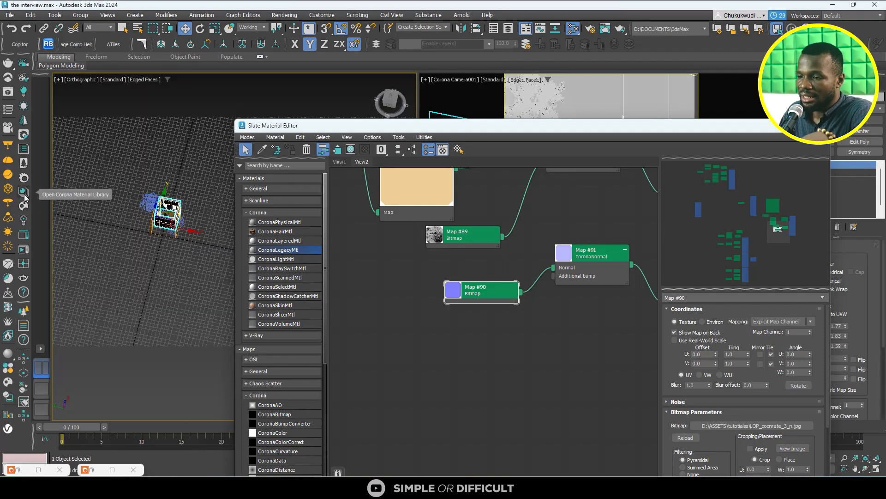
{"action": "left_click_drag", "start_coordinate": [660, 129], "coordinate": [504, 204]}
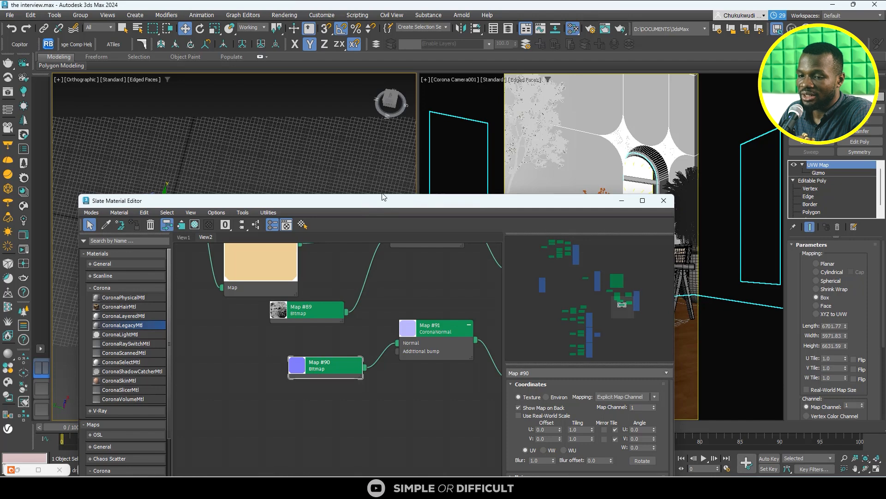
{"action": "left_click_drag", "start_coordinate": [382, 197], "coordinate": [546, 61]}
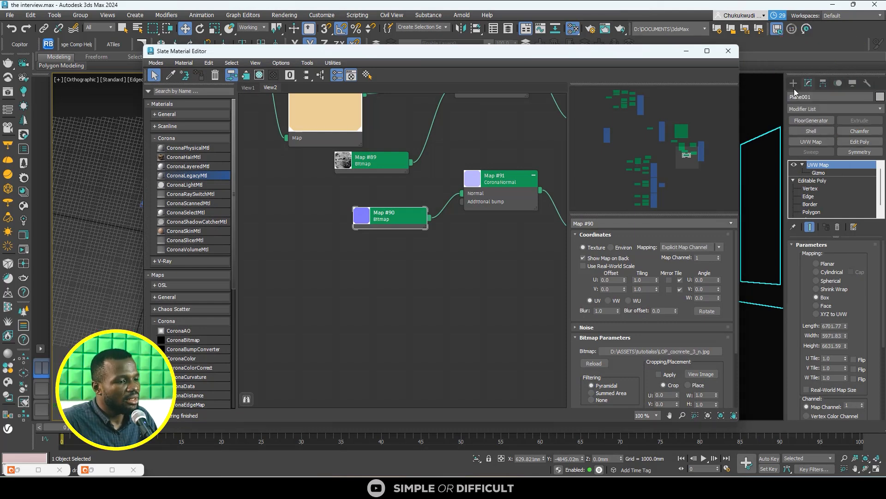
- Create a box about 5596 mm long, 2531 mm wide and 6801 mm high outside the room in the orthographic view
{"action": "left_click", "coordinate": [794, 85]}
{"action": "left_click", "coordinate": [793, 97]}
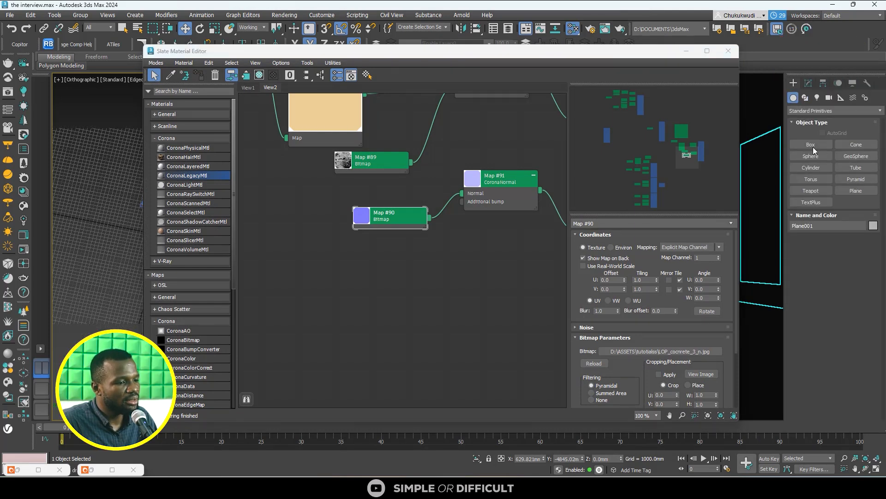
{"action": "left_click", "coordinate": [813, 146]}
{"action": "left_click_drag", "start_coordinate": [318, 52], "coordinate": [453, 57]}
{"action": "left_click_drag", "start_coordinate": [148, 248], "coordinate": [175, 261]}
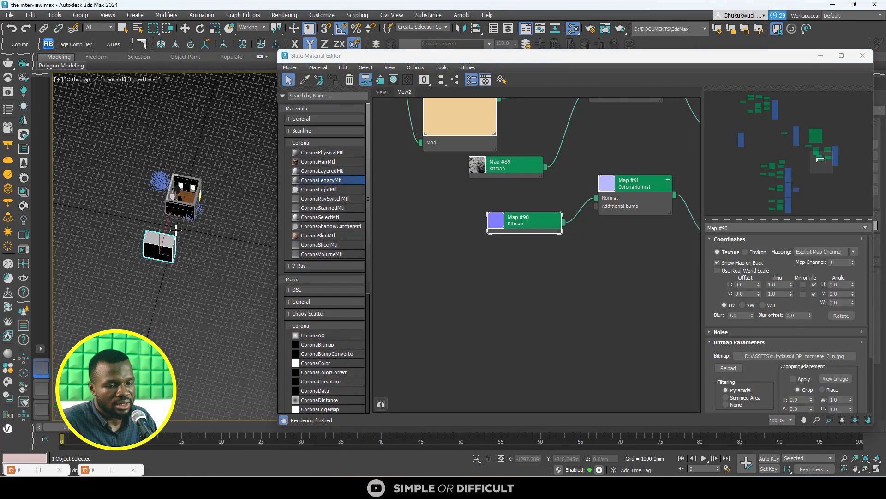
{"action": "left_click", "coordinate": [175, 226]}
- Turn on viewport display for the concrete normal Bitmap in the wall material's node network
{"action": "scroll", "coordinate": [526, 276], "scroll_direction": "down", "scroll_amount": 2}
{"action": "middle_click_drag", "start_coordinate": [582, 277], "coordinate": [506, 279]}
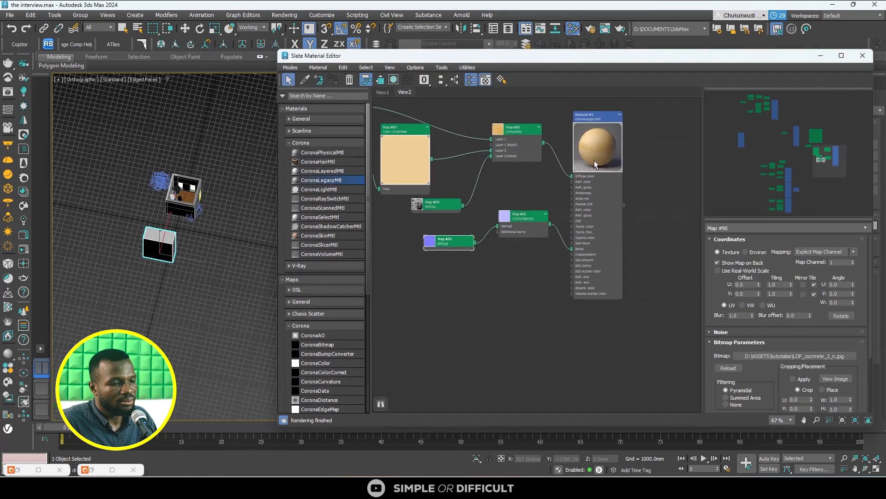
{"action": "double_click", "coordinate": [586, 124]}
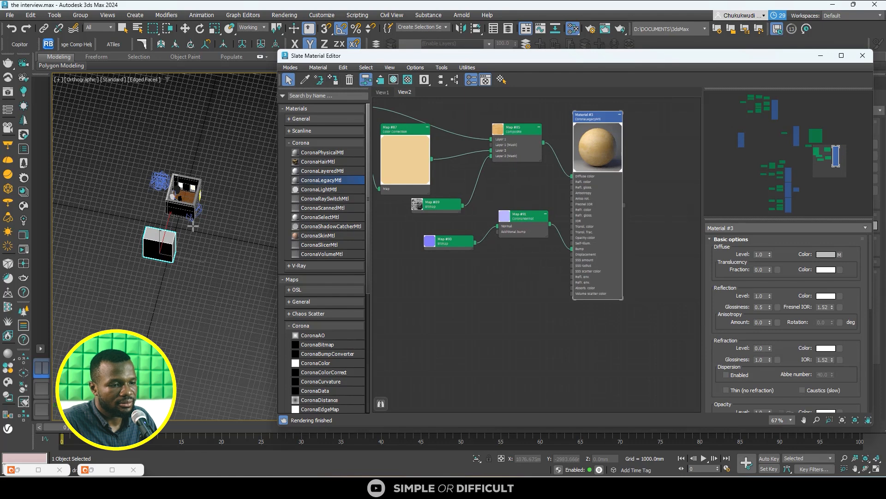
{"action": "scroll", "coordinate": [165, 236], "scroll_direction": "up", "scroll_amount": 6}
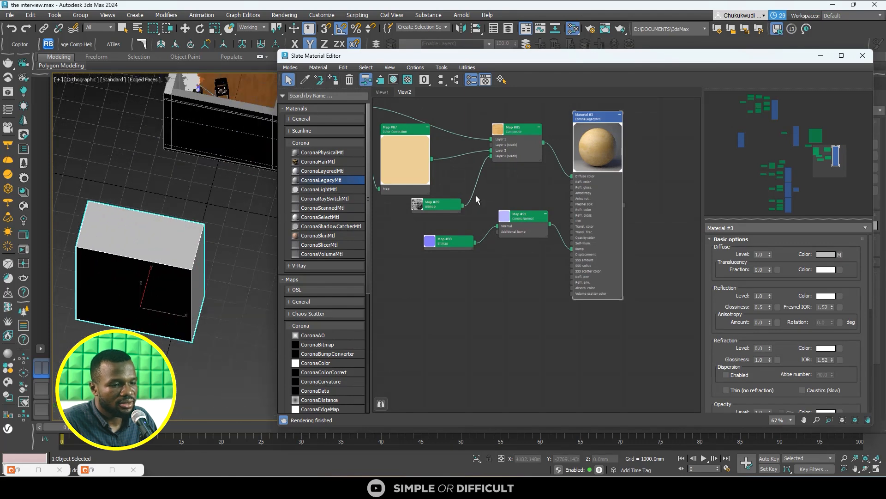
{"action": "scroll", "coordinate": [455, 245], "scroll_direction": "up", "scroll_amount": 3}
{"action": "double_click", "coordinate": [452, 244]}
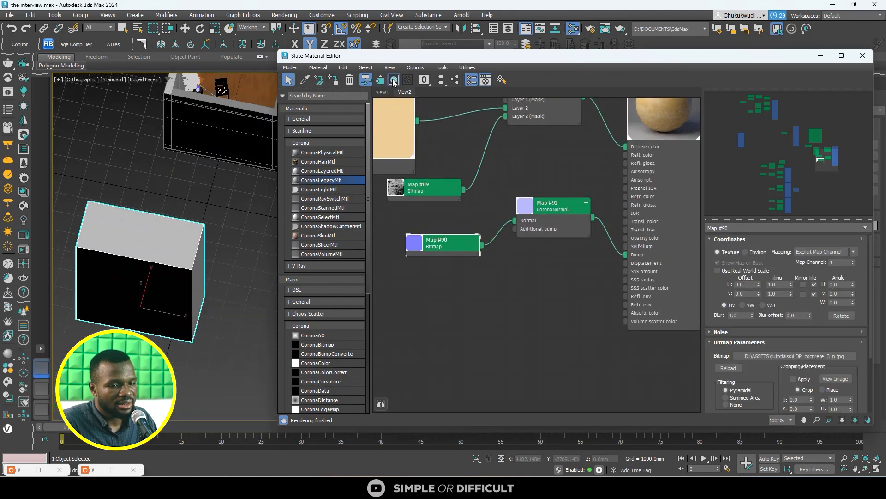
{"action": "key", "text": "z"}
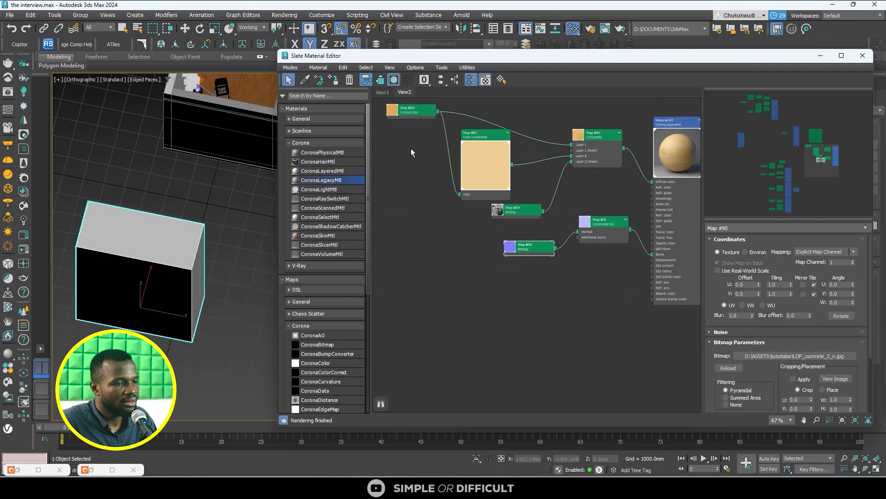
- Finish box creation and assign the wall material to the new box
{"action": "left_click_drag", "start_coordinate": [620, 56], "coordinate": [469, 86]}
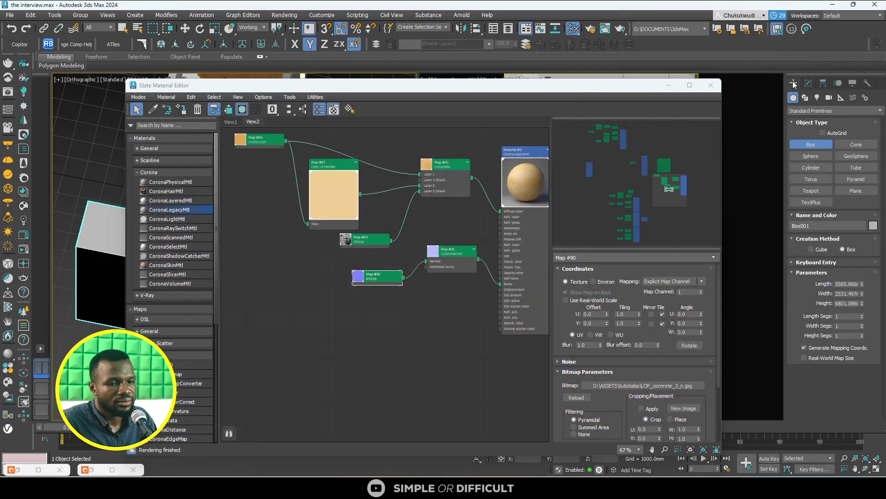
{"action": "left_click", "coordinate": [119, 27]}
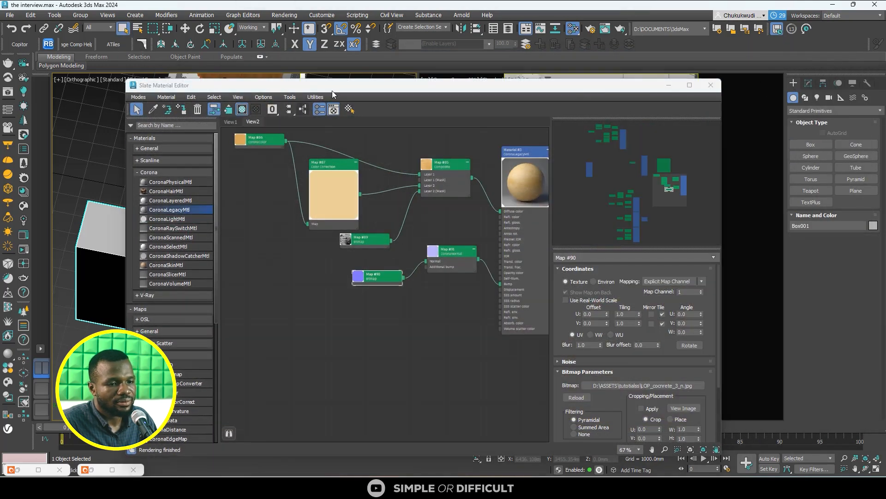
{"action": "left_click_drag", "start_coordinate": [343, 89], "coordinate": [503, 92]}
{"action": "scroll", "coordinate": [174, 261], "scroll_direction": "up", "scroll_amount": 5}
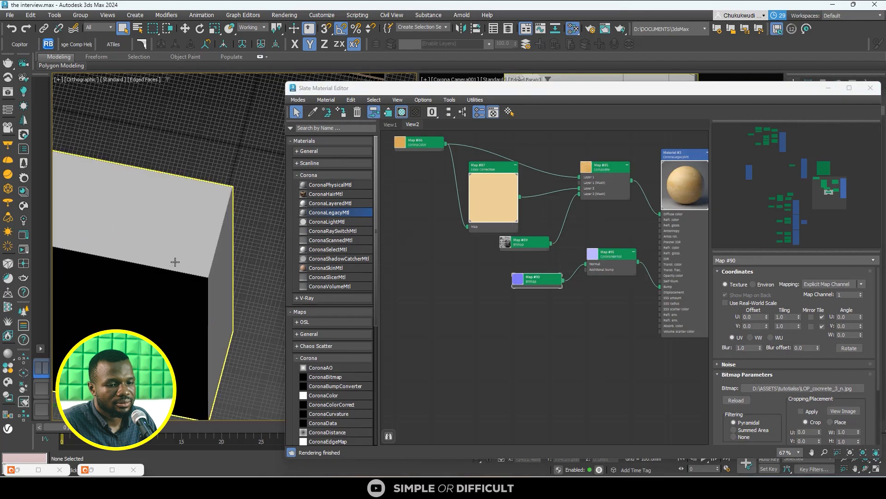
{"action": "scroll", "coordinate": [620, 303], "scroll_direction": "down", "scroll_amount": 2}
{"action": "left_click", "coordinate": [672, 182]}
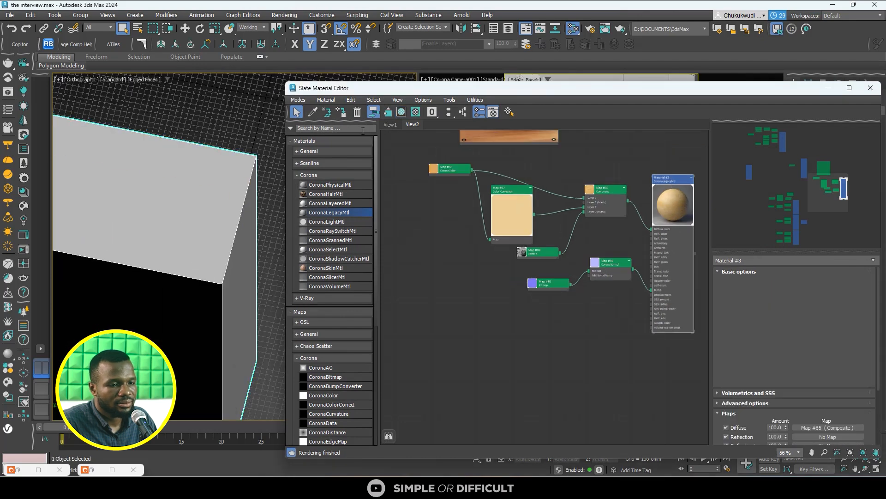
{"action": "left_click", "coordinate": [341, 112]}
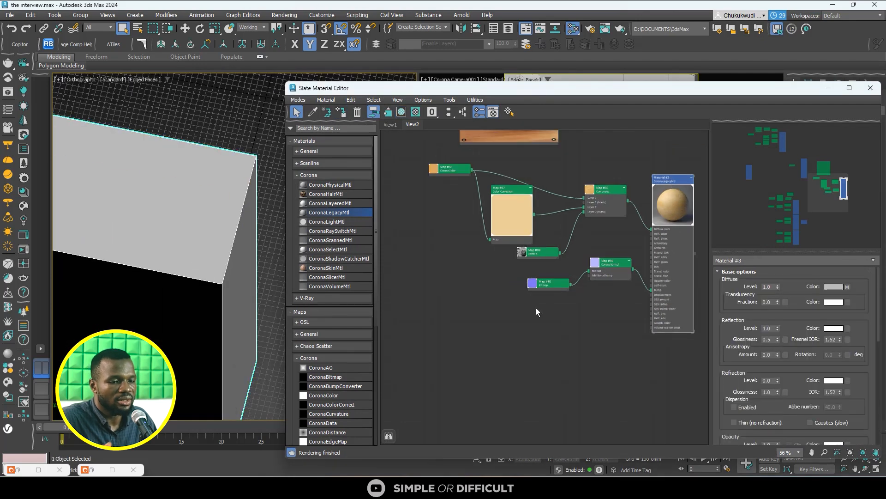
- Add a new CoronaLegacyMtl in the empty area below the wall material's nodes
{"action": "left_click", "coordinate": [536, 310]}
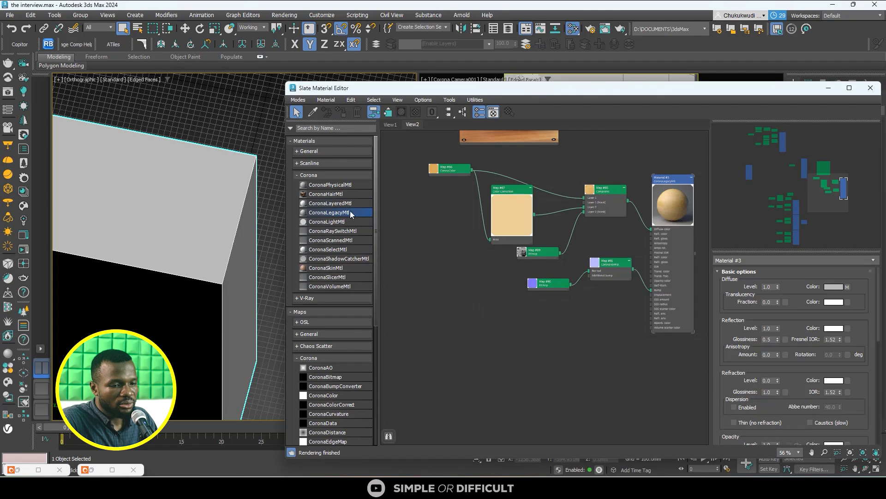
{"action": "scroll", "coordinate": [599, 206], "scroll_direction": "down", "scroll_amount": 4}
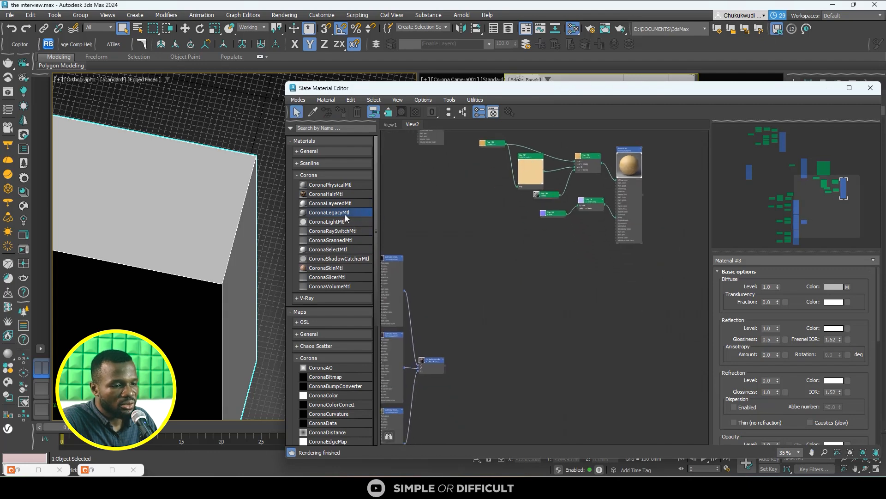
{"action": "left_click", "coordinate": [570, 252]}
{"action": "scroll", "coordinate": [592, 211], "scroll_direction": "up", "scroll_amount": 5}
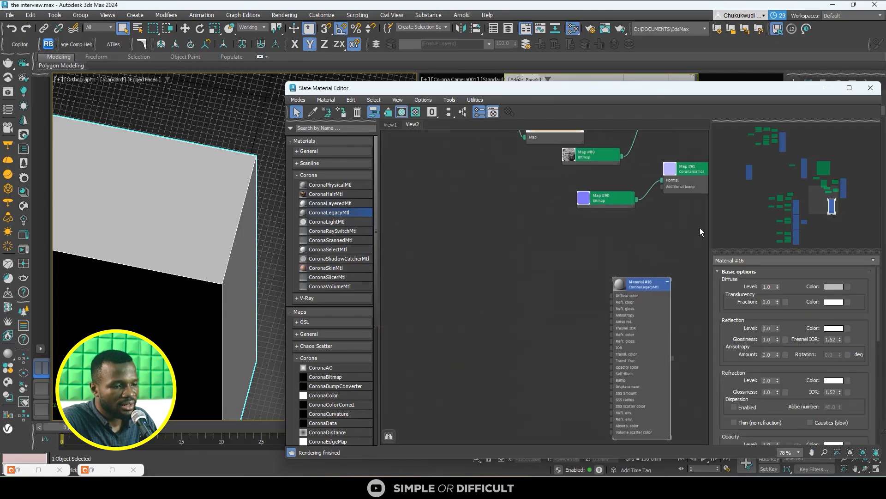
- Copy the CoronaNormal map with its concrete normal Bitmap and connect the copy to the new material's Bump
{"action": "scroll", "coordinate": [641, 196], "scroll_direction": "down", "scroll_amount": 1}
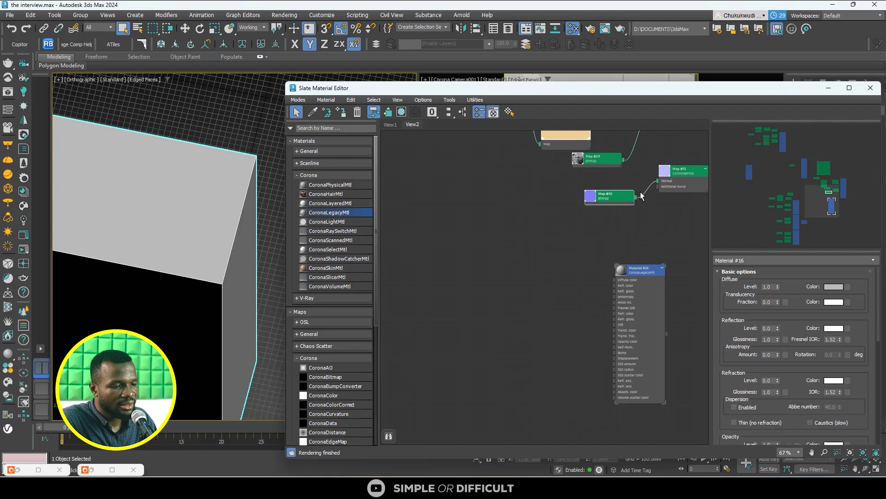
{"action": "left_click", "coordinate": [686, 175]}
{"action": "scroll", "coordinate": [640, 179], "scroll_direction": "down", "scroll_amount": 1}
{"action": "middle_click_drag", "start_coordinate": [639, 179], "coordinate": [625, 145]}
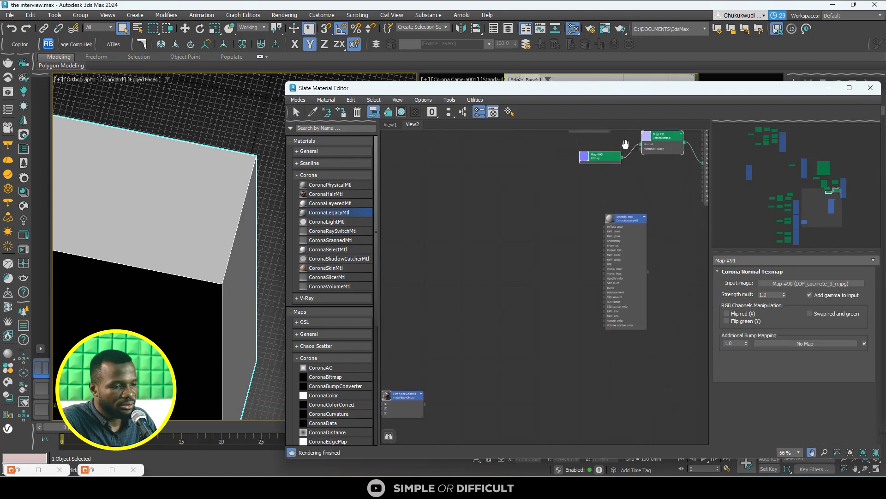
{"action": "mouse_move", "coordinate": [665, 144]}
{"action": "left_mouse_down", "text": "shift"}
{"action": "mouse_move", "coordinate": [557, 284]}
{"action": "mouse_move", "coordinate": [627, 289]}
{"action": "left_mouse_up", "text": "shift"}
{"action": "scroll", "coordinate": [583, 287], "scroll_direction": "up", "scroll_amount": 4}
{"action": "scroll", "coordinate": [627, 290], "scroll_direction": "down", "scroll_amount": 2}
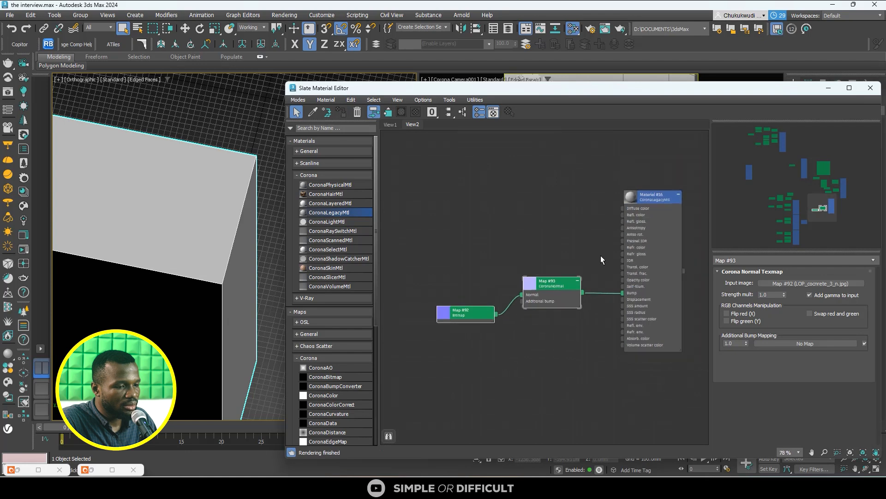
- Assign the new material to the box and display its concrete normal Bitmap in the viewport
{"action": "left_click", "coordinate": [665, 200]}
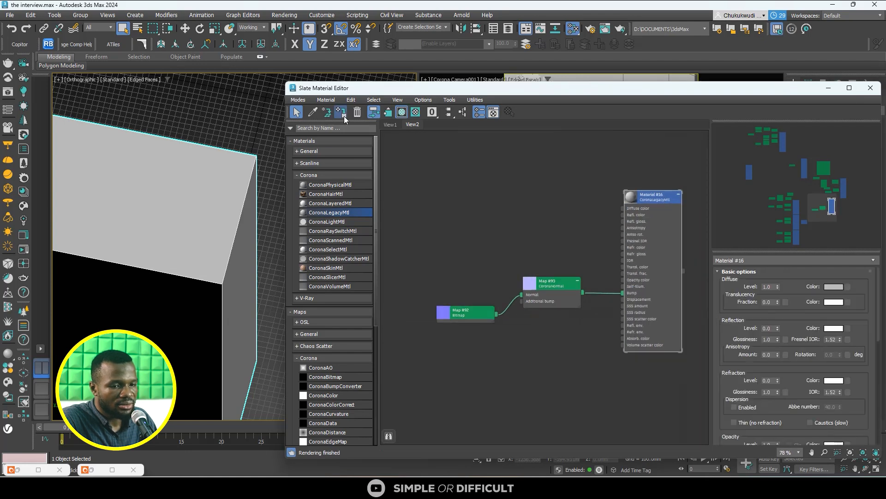
{"action": "scroll", "coordinate": [485, 217], "scroll_direction": "down", "scroll_amount": 3}
{"action": "scroll", "coordinate": [471, 245], "scroll_direction": "up", "scroll_amount": 2}
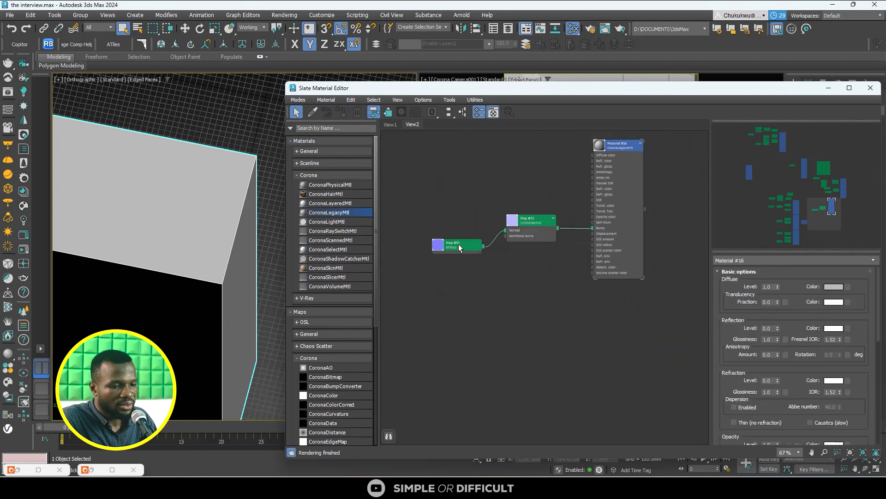
{"action": "left_click", "coordinate": [457, 244]}
{"action": "left_click", "coordinate": [401, 112]}
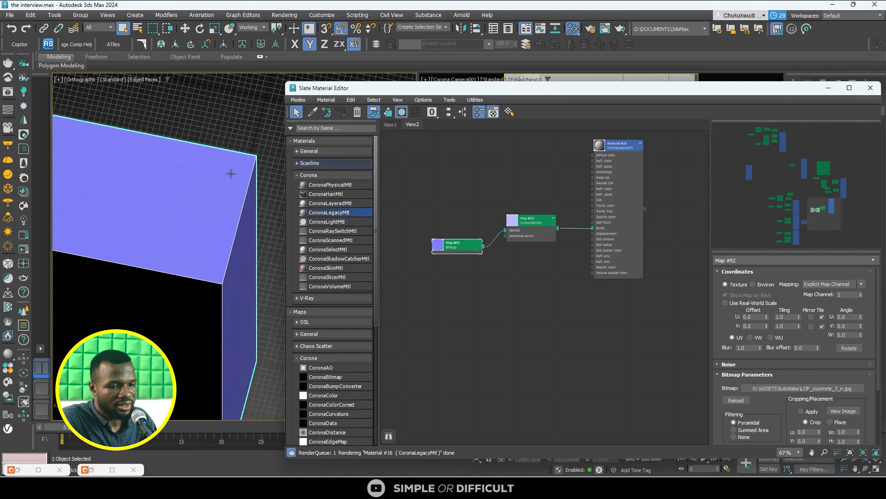
- Examine the scale and detail of the concrete normal texture on the box's faces from several angles
{"action": "scroll", "coordinate": [231, 173], "scroll_direction": "up", "scroll_amount": 3}
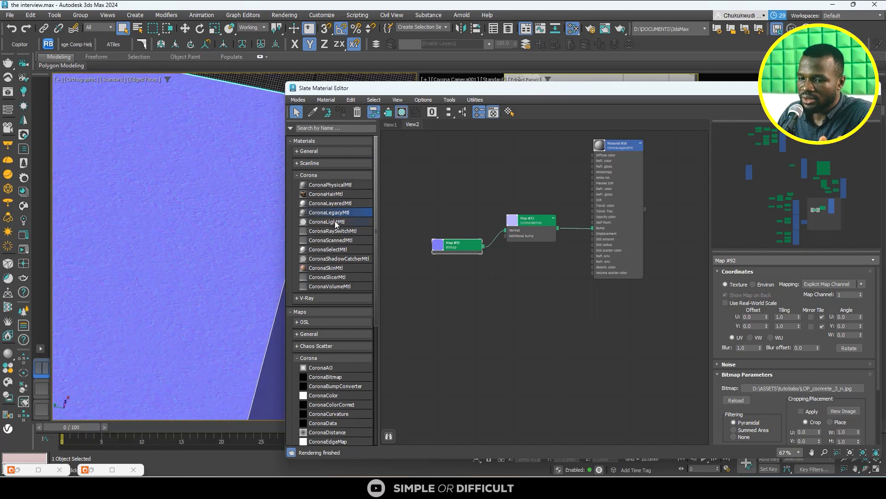
{"action": "scroll", "coordinate": [222, 220], "scroll_direction": "down", "scroll_amount": 4}
{"action": "scroll", "coordinate": [222, 220], "scroll_direction": "up", "scroll_amount": 5}
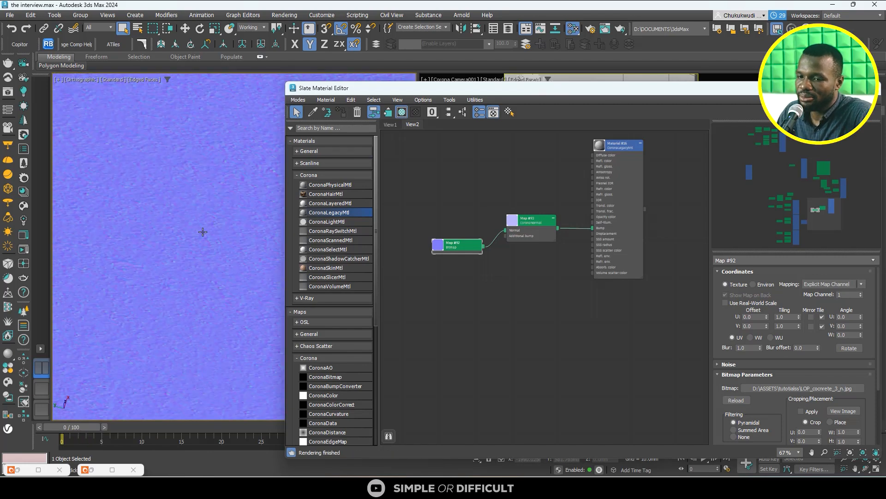
{"action": "scroll", "coordinate": [203, 231], "scroll_direction": "down", "scroll_amount": 3}
{"action": "middle_click_drag", "start_coordinate": [202, 232], "coordinate": [150, 246]}
{"action": "scroll", "coordinate": [196, 260], "scroll_direction": "down", "scroll_amount": 3}
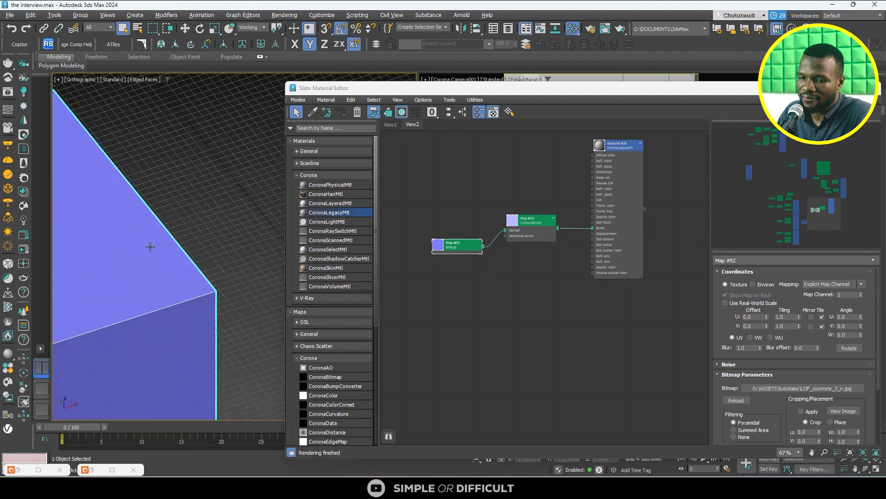
{"action": "scroll", "coordinate": [150, 247], "scroll_direction": "up", "scroll_amount": 3}
{"action": "scroll", "coordinate": [150, 242], "scroll_direction": "down", "scroll_amount": 5}
{"action": "scroll", "coordinate": [175, 279], "scroll_direction": "down", "scroll_amount": 3}
{"action": "middle_click_drag", "start_coordinate": [179, 283], "coordinate": [130, 289], "text": "alt"}
{"action": "scroll", "coordinate": [112, 274], "scroll_direction": "up", "scroll_amount": 5}
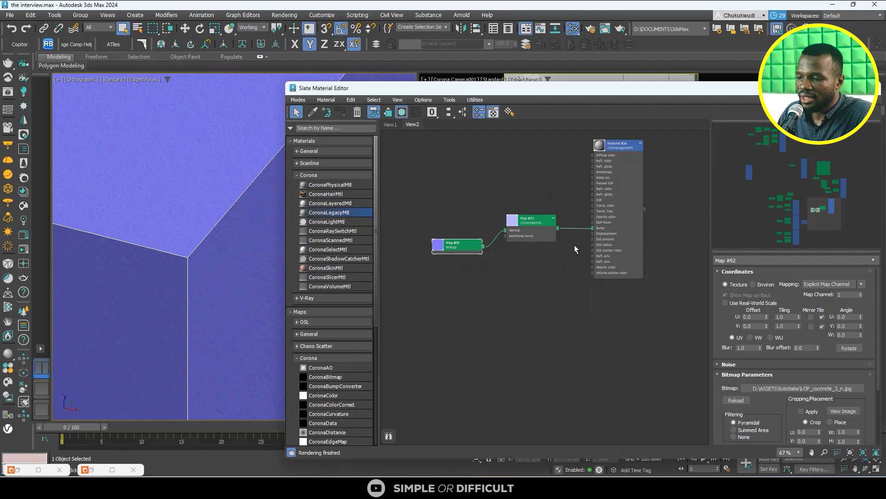
- Set the copied concrete normal Bitmap's U and V tiling to 3.0
{"action": "left_click", "coordinate": [788, 317]}
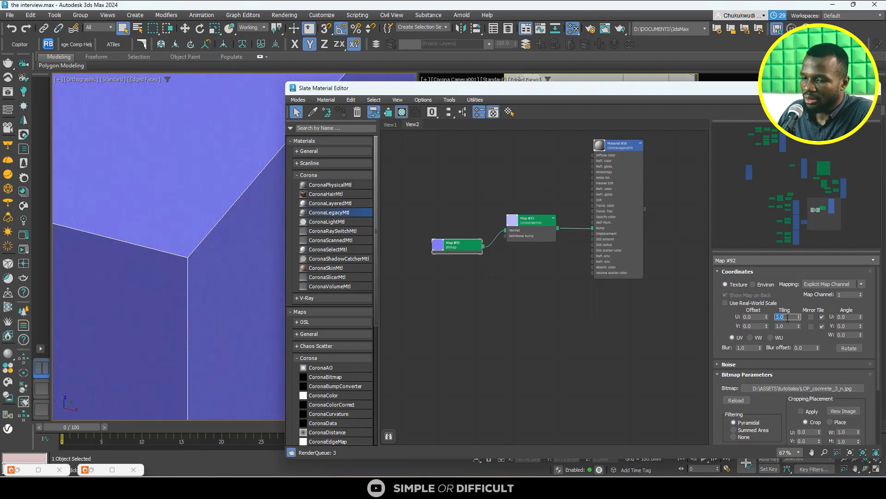
{"action": "left_click", "coordinate": [791, 327]}
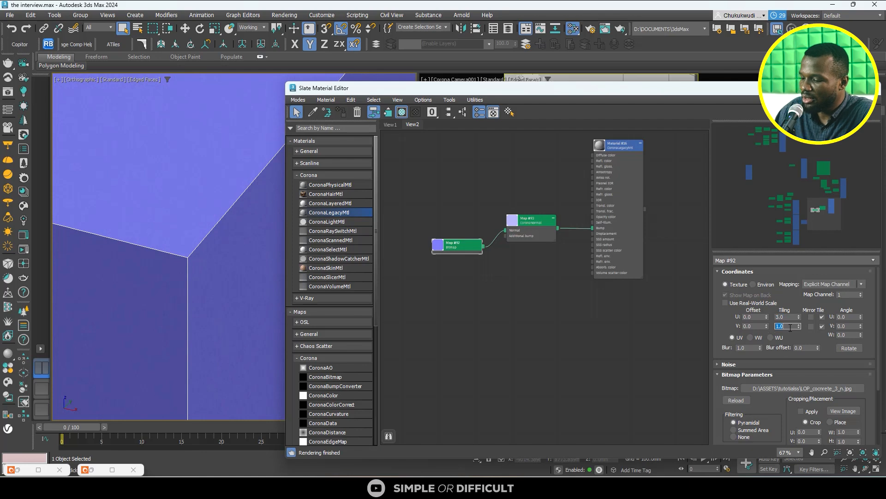
{"action": "type", "text": "3"}
{"action": "key", "text": "Return"}
{"action": "scroll", "coordinate": [171, 239], "scroll_direction": "up", "scroll_amount": 4}
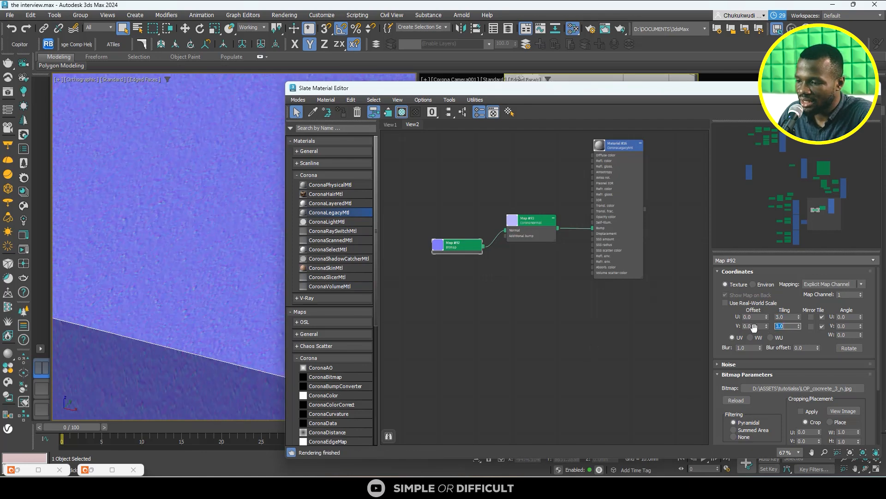
- Set the copied concrete normal Bitmap's U and V tiling to 3.5
{"action": "left_click", "coordinate": [779, 317]}
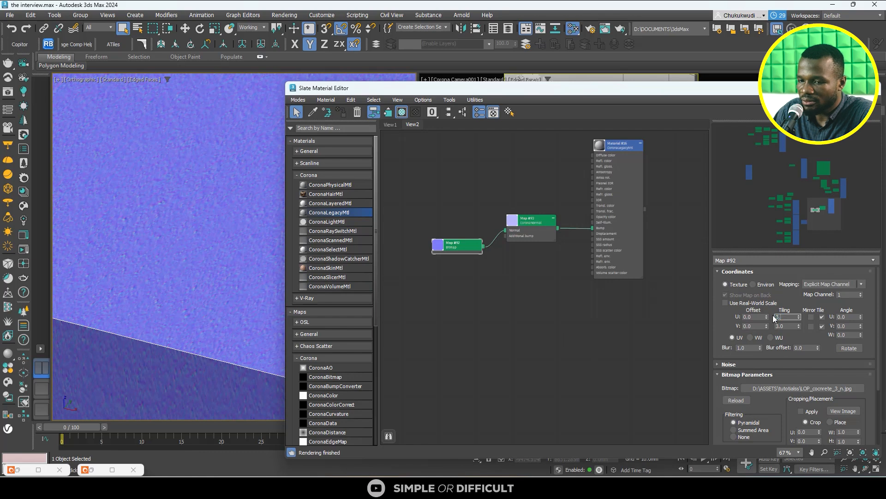
{"action": "type", "text": "3.5"}
{"action": "key", "text": "Return"}
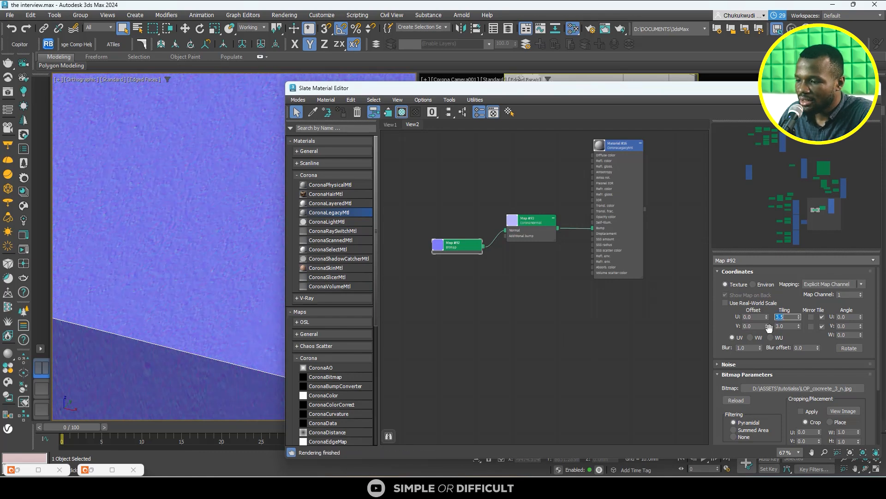
{"action": "left_click", "coordinate": [786, 326]}
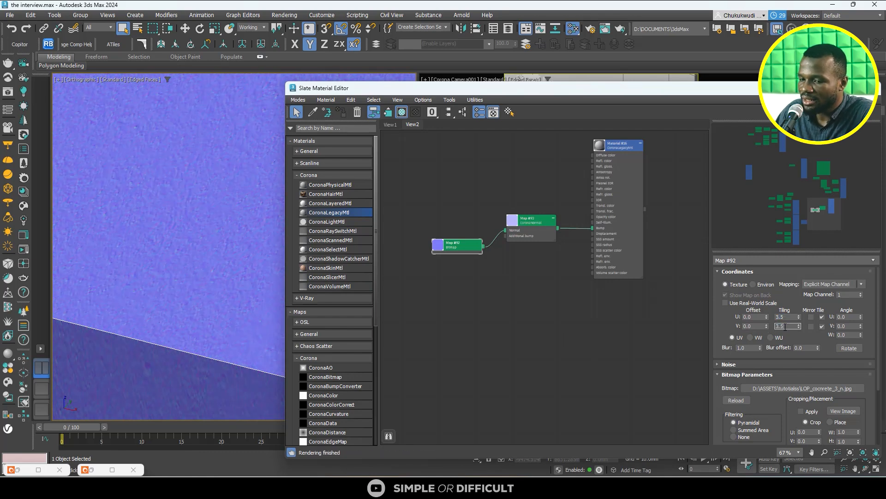
{"action": "type", "text": "3.5"}
{"action": "key", "text": "Return"}
- Clear the material editor from the camera view and select the backdrop wall there
{"action": "scroll", "coordinate": [189, 211], "scroll_direction": "down", "scroll_amount": 6}
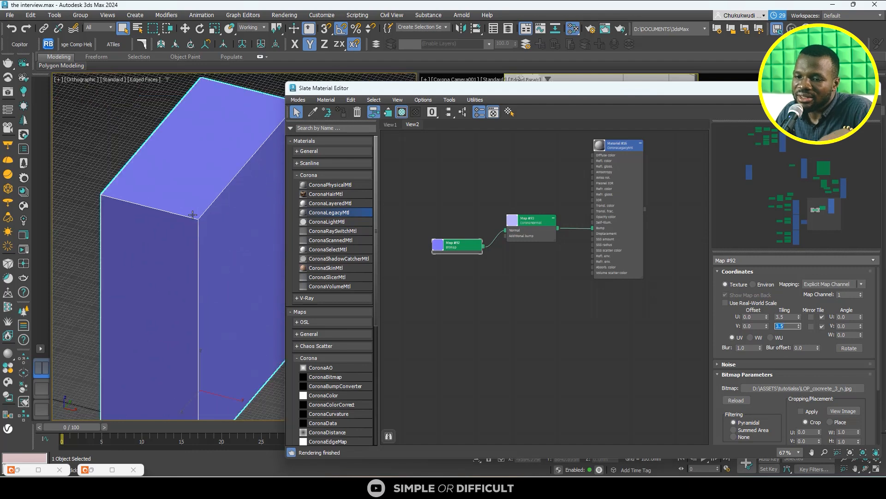
{"action": "scroll", "coordinate": [193, 215], "scroll_direction": "down", "scroll_amount": 4}
{"action": "scroll", "coordinate": [203, 176], "scroll_direction": "down", "scroll_amount": 3}
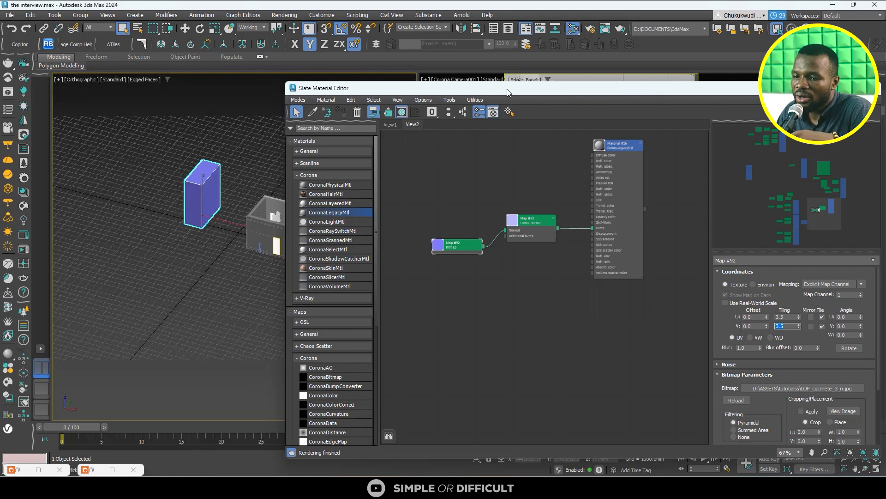
{"action": "left_click_drag", "start_coordinate": [510, 92], "coordinate": [283, 220]}
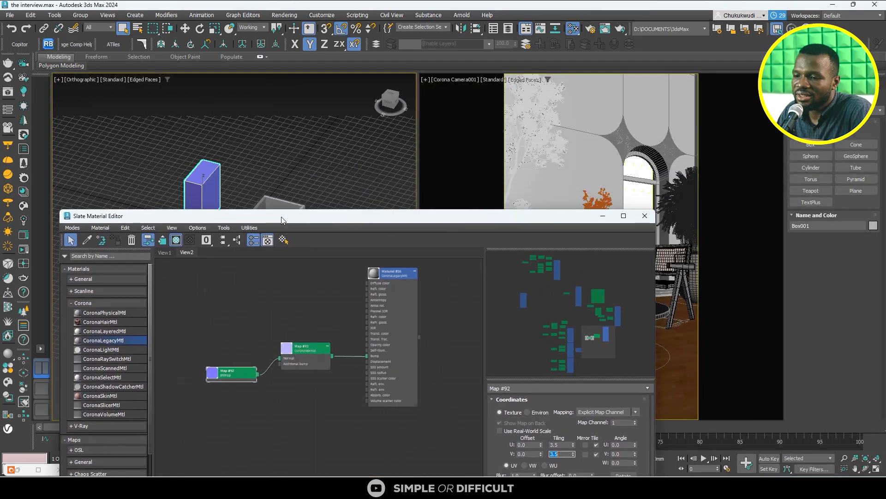
{"action": "left_click", "coordinate": [608, 150]}
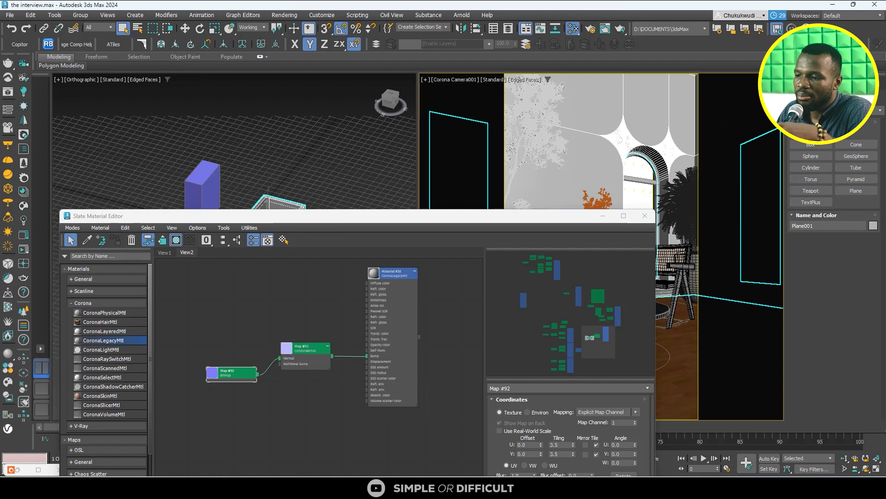
- Show the selected backdrop wall's modifiers and open the parameters of the normal Bitmap feeding the wall material's CoronaNormal map
{"action": "left_click", "coordinate": [808, 84]}
{"action": "scroll", "coordinate": [343, 314], "scroll_direction": "down", "scroll_amount": 5}
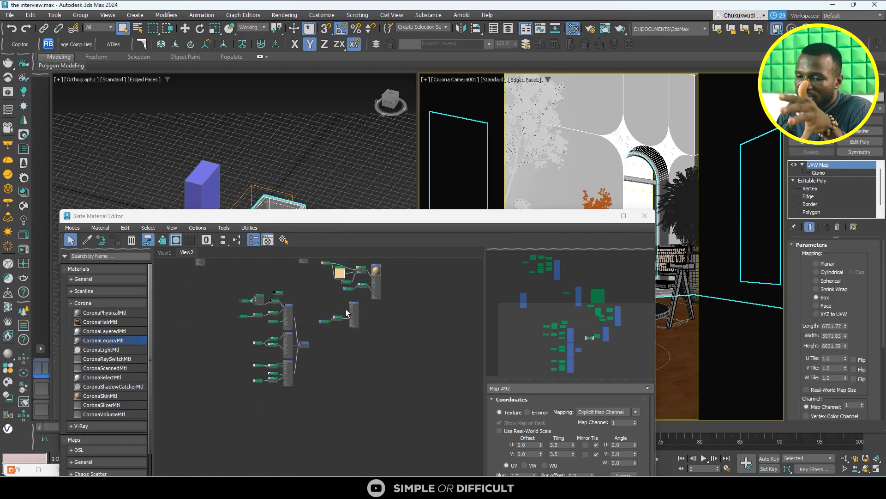
{"action": "middle_click_drag", "start_coordinate": [346, 313], "coordinate": [352, 350]}
{"action": "scroll", "coordinate": [348, 311], "scroll_direction": "up", "scroll_amount": 5}
{"action": "scroll", "coordinate": [369, 357], "scroll_direction": "up", "scroll_amount": 2}
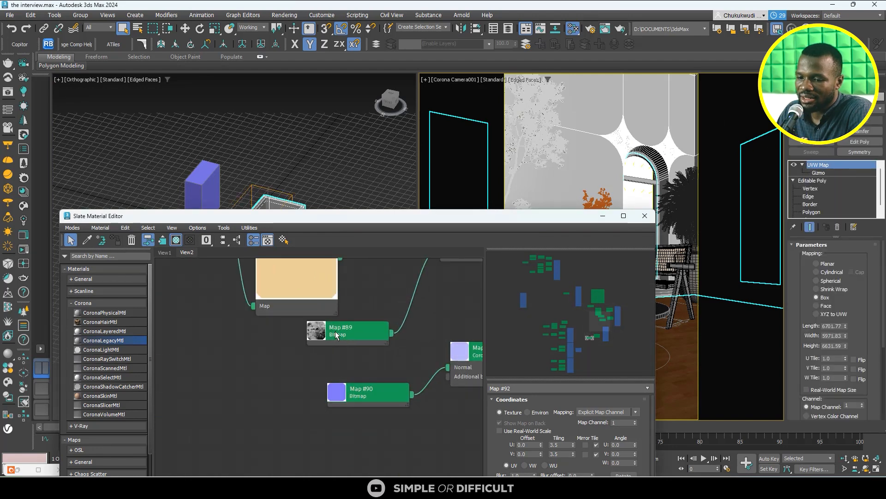
{"action": "scroll", "coordinate": [336, 335], "scroll_direction": "down", "scroll_amount": 4}
{"action": "scroll", "coordinate": [431, 277], "scroll_direction": "up", "scroll_amount": 7}
{"action": "scroll", "coordinate": [425, 281], "scroll_direction": "down", "scroll_amount": 2}
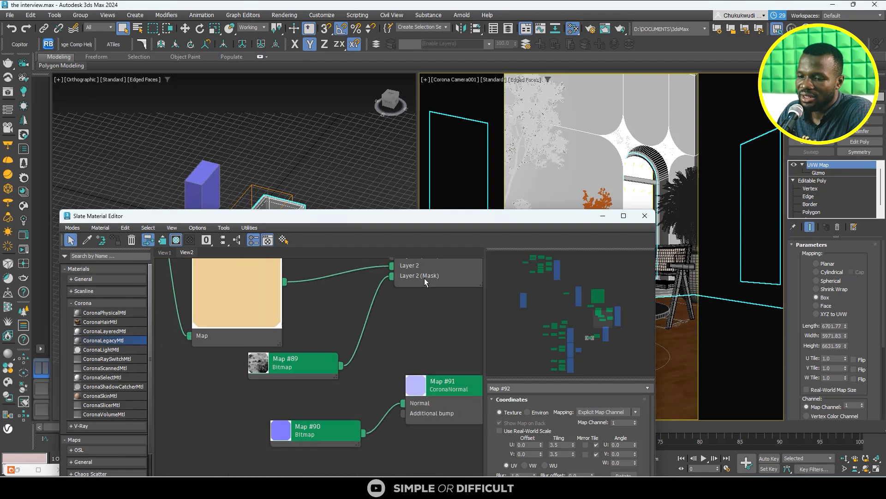
{"action": "middle_click_drag", "start_coordinate": [424, 281], "coordinate": [411, 340]}
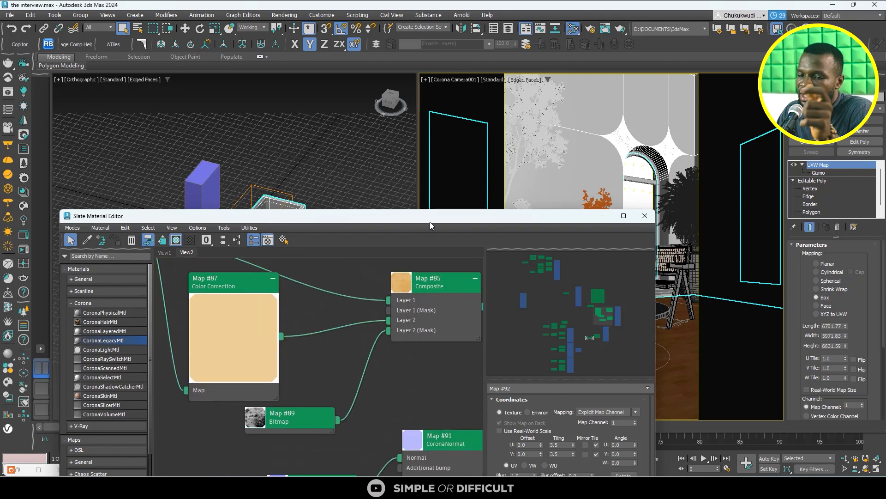
{"action": "scroll", "coordinate": [451, 269], "scroll_direction": "down", "scroll_amount": 3}
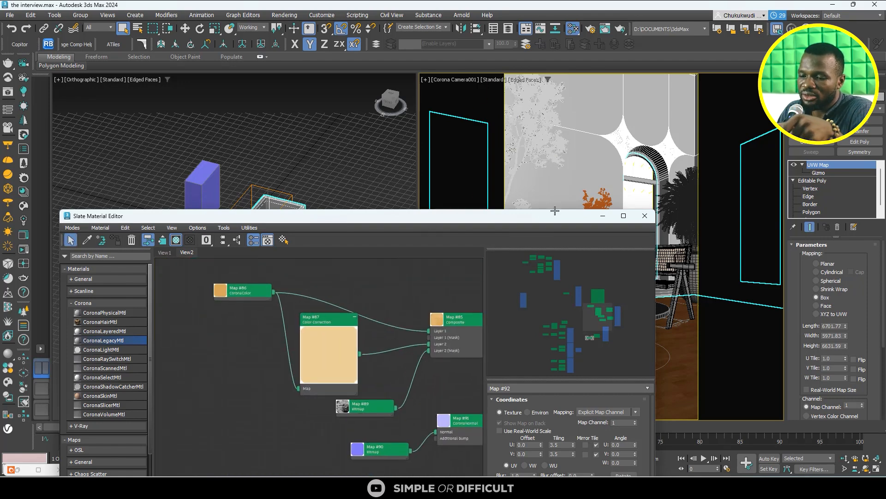
{"action": "scroll", "coordinate": [393, 307], "scroll_direction": "down", "scroll_amount": 3}
{"action": "middle_click_drag", "start_coordinate": [398, 416], "coordinate": [410, 341]}
{"action": "scroll", "coordinate": [375, 297], "scroll_direction": "up", "scroll_amount": 2}
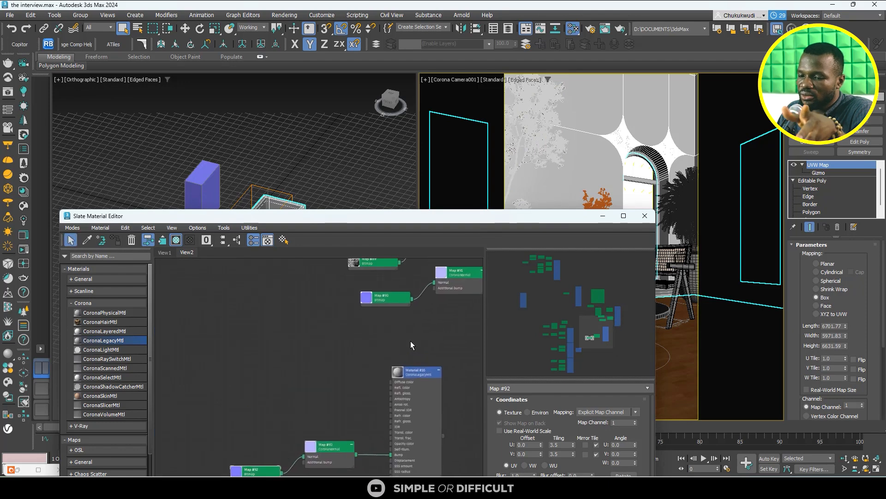
{"action": "double_click", "coordinate": [395, 301]}
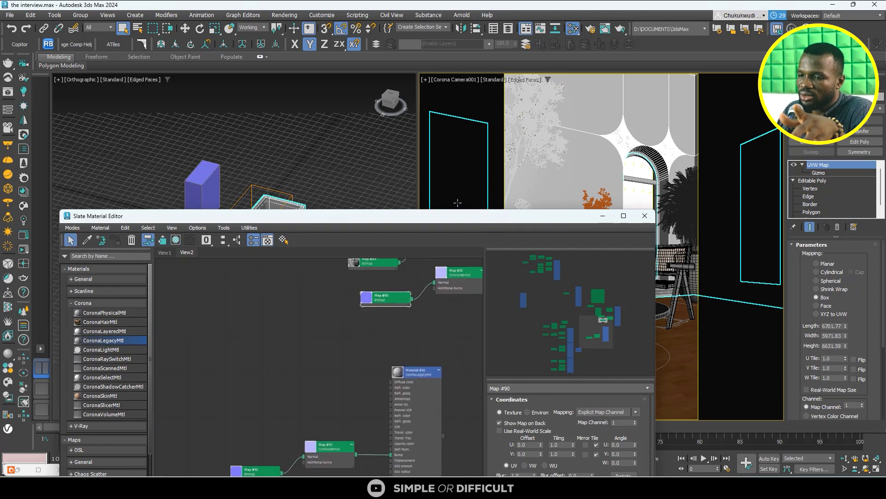
- Start an interactive Corona render of the camera view and inspect the backdrop wall's surface up close
{"action": "left_click", "coordinate": [24, 235]}
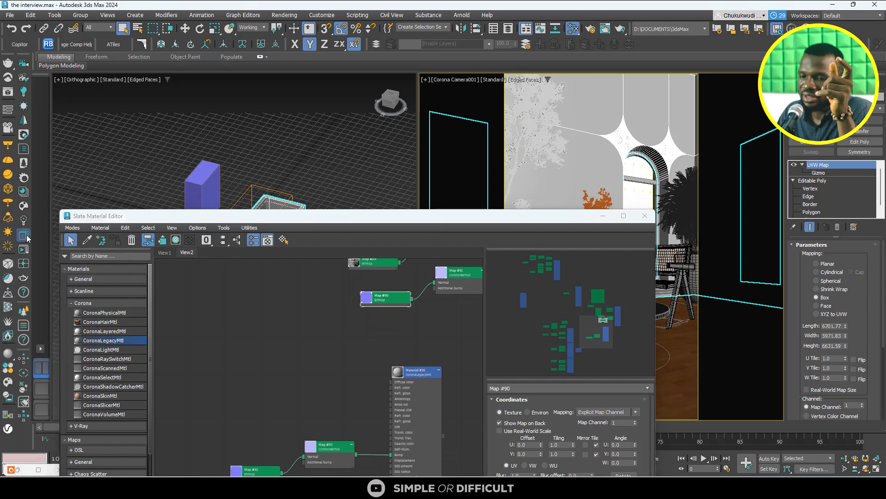
{"action": "left_click", "coordinate": [442, 44]}
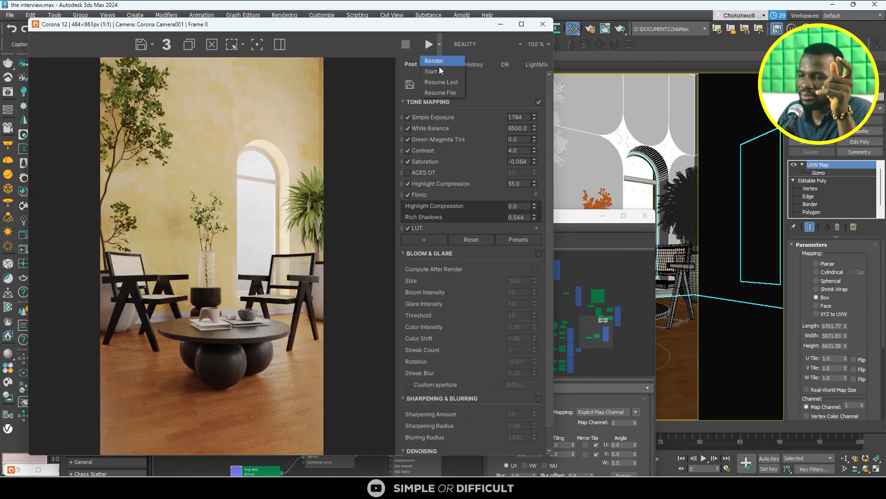
{"action": "left_click", "coordinate": [440, 73]}
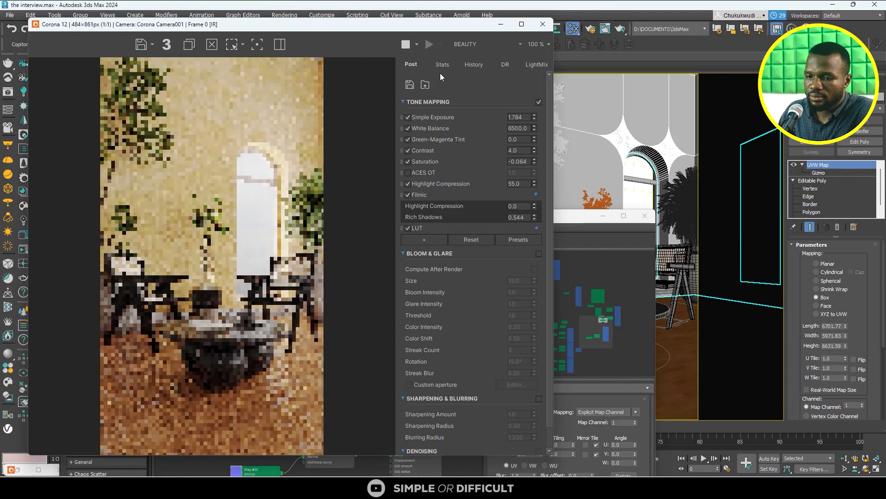
{"action": "scroll", "coordinate": [209, 124], "scroll_direction": "up", "scroll_amount": 3}
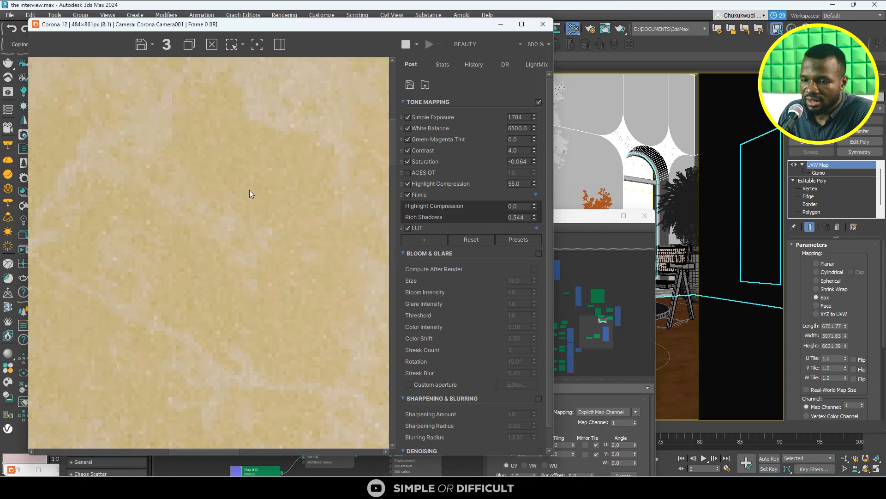
{"action": "scroll", "coordinate": [248, 194], "scroll_direction": "down", "scroll_amount": 3}
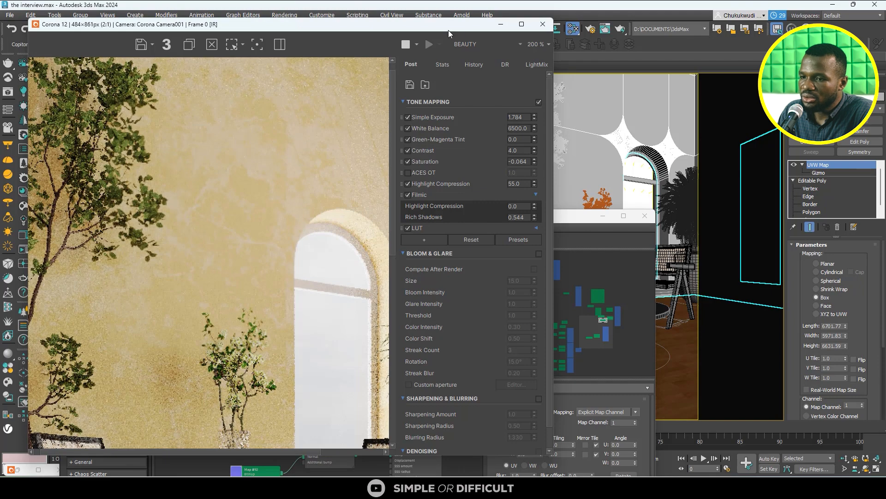
- Put the camera view in 2D Pan Zoom mode and magnify the wall beside the arch to check its bump in the render
{"action": "left_click_drag", "start_coordinate": [475, 24], "coordinate": [323, 33]}
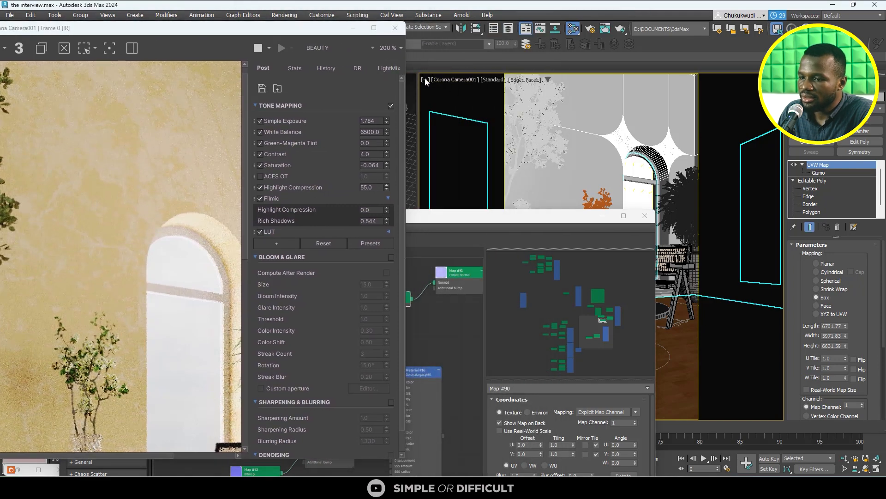
{"action": "left_click", "coordinate": [436, 81]}
{"action": "left_click", "coordinate": [480, 209]}
{"action": "scroll", "coordinate": [600, 118], "scroll_direction": "up", "scroll_amount": 10}
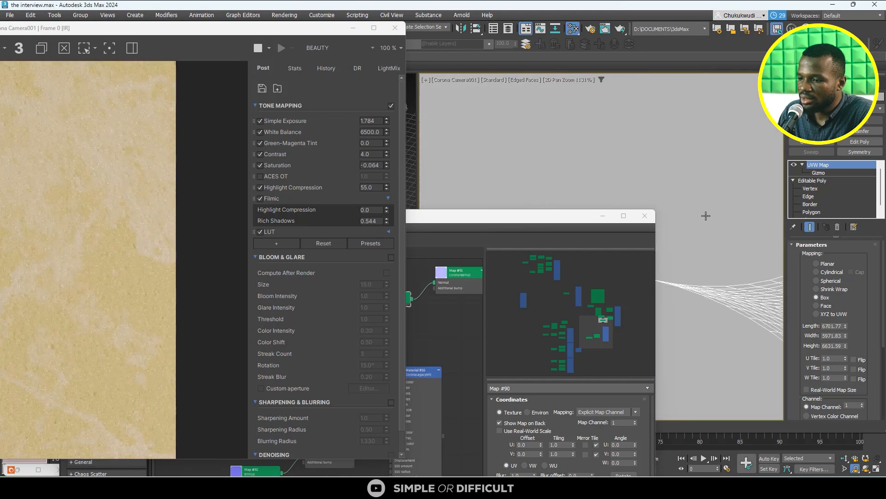
{"action": "middle_click_drag", "start_coordinate": [706, 215], "coordinate": [574, 113]}
{"action": "middle_click_drag", "start_coordinate": [741, 227], "coordinate": [743, 128]}
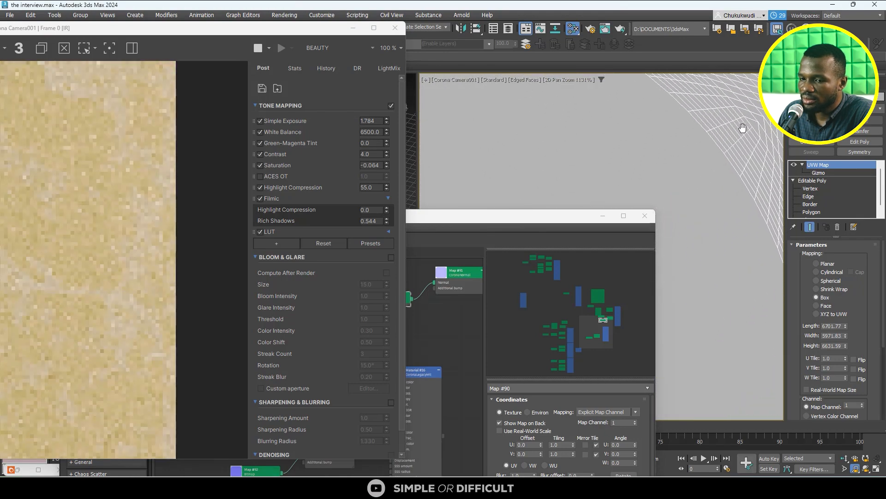
{"action": "scroll", "coordinate": [130, 211], "scroll_direction": "down", "scroll_amount": 3}
{"action": "scroll", "coordinate": [77, 267], "scroll_direction": "up", "scroll_amount": 5}
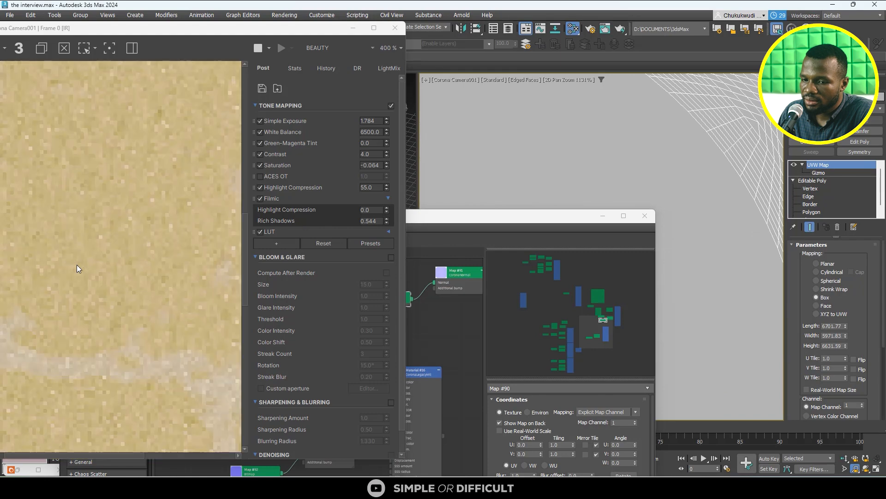
{"action": "scroll", "coordinate": [130, 249], "scroll_direction": "down", "scroll_amount": 1}
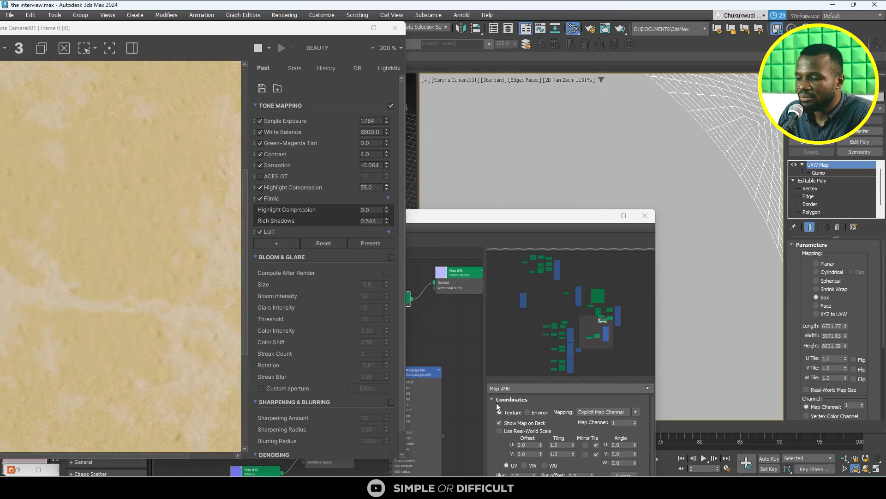
- Set the wall normal Bitmap's U and V tiling to 3.0
{"action": "left_click", "coordinate": [567, 444]}
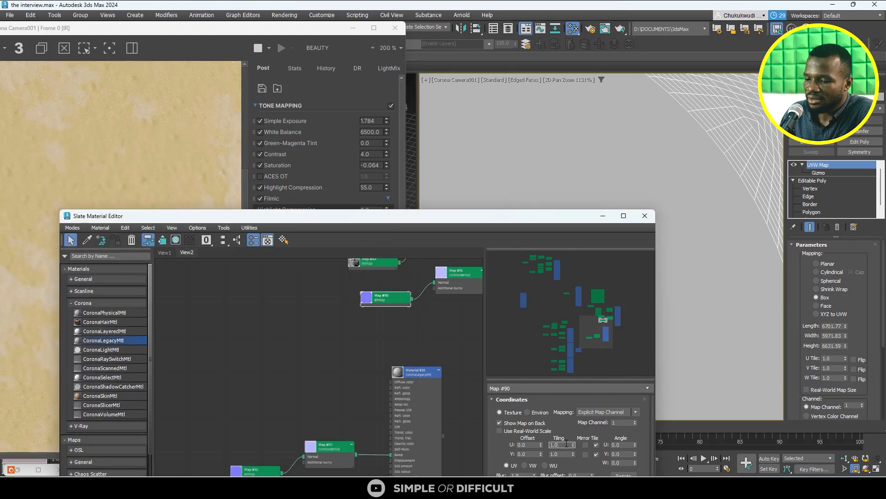
{"action": "type", "text": "3"}
{"action": "key", "text": "Return"}
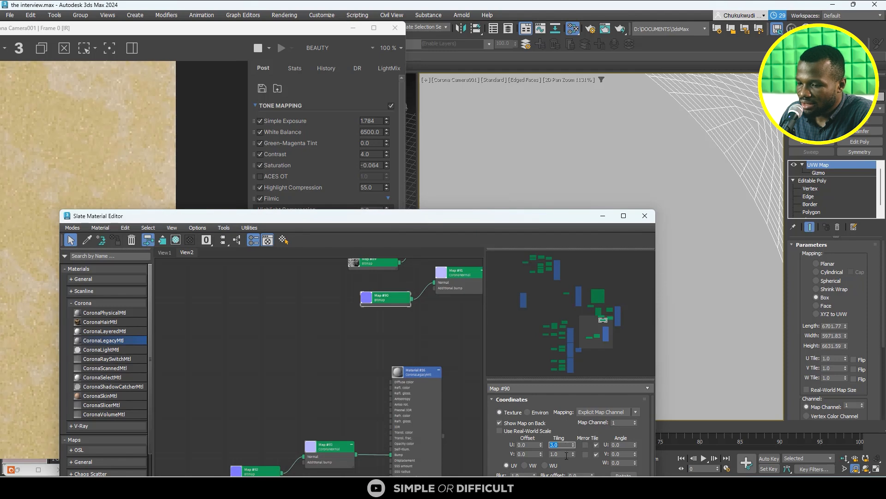
{"action": "left_click", "coordinate": [564, 455]}
{"action": "type", "text": "3"}
{"action": "key", "text": "Return"}
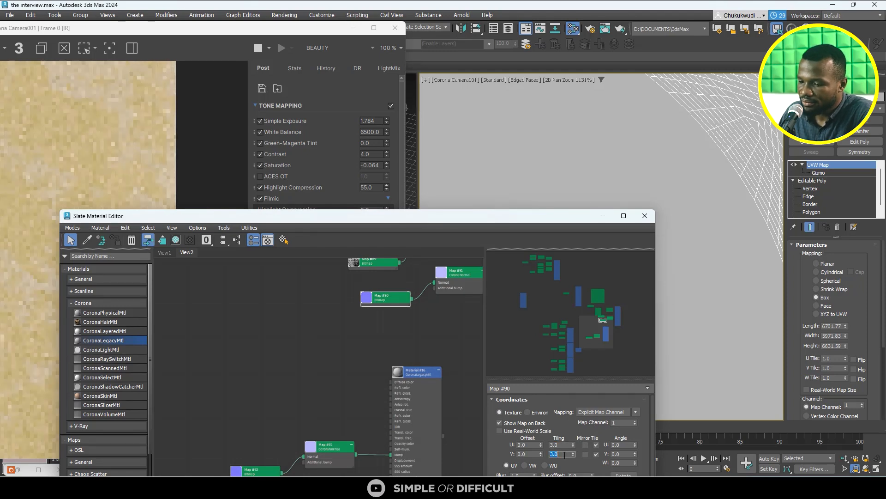
- Move the material editor off the render and examine the wall's bump detail with the new tiling
{"action": "scroll", "coordinate": [364, 352], "scroll_direction": "down", "scroll_amount": 3}
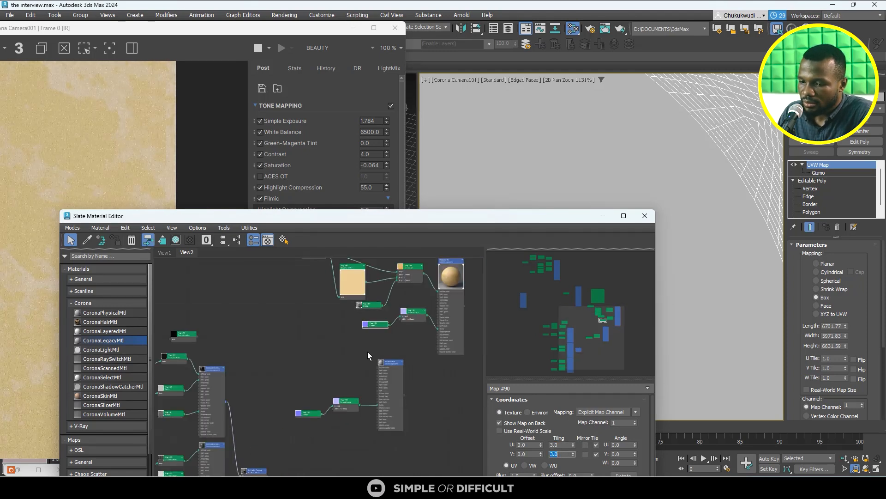
{"action": "scroll", "coordinate": [314, 404], "scroll_direction": "up", "scroll_amount": 3}
{"action": "scroll", "coordinate": [315, 403], "scroll_direction": "down", "scroll_amount": 2}
{"action": "scroll", "coordinate": [397, 347], "scroll_direction": "up", "scroll_amount": 3}
{"action": "left_click", "coordinate": [411, 312]}
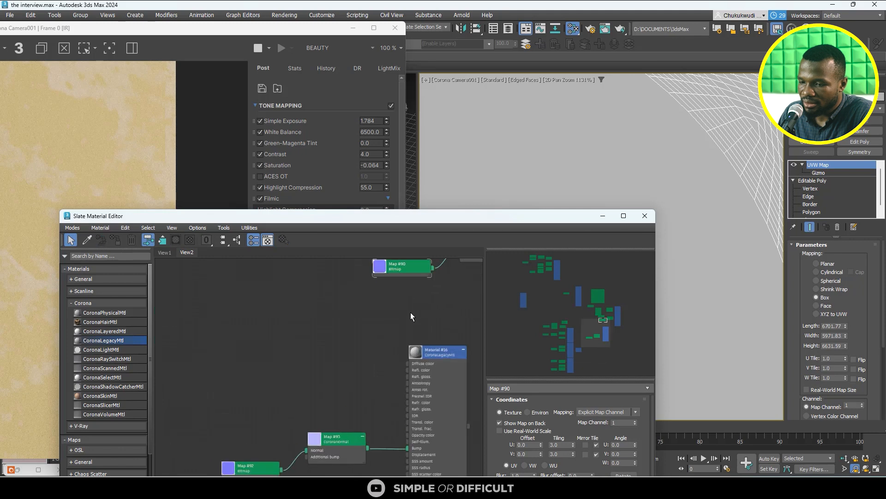
{"action": "middle_click_drag", "start_coordinate": [408, 266], "coordinate": [375, 372]}
{"action": "left_click", "coordinate": [375, 370]}
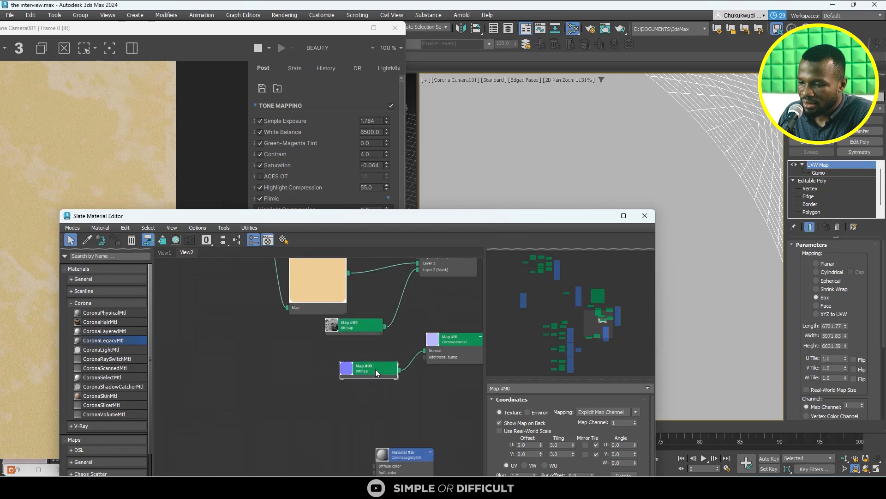
{"action": "left_click_drag", "start_coordinate": [206, 215], "coordinate": [486, 198]}
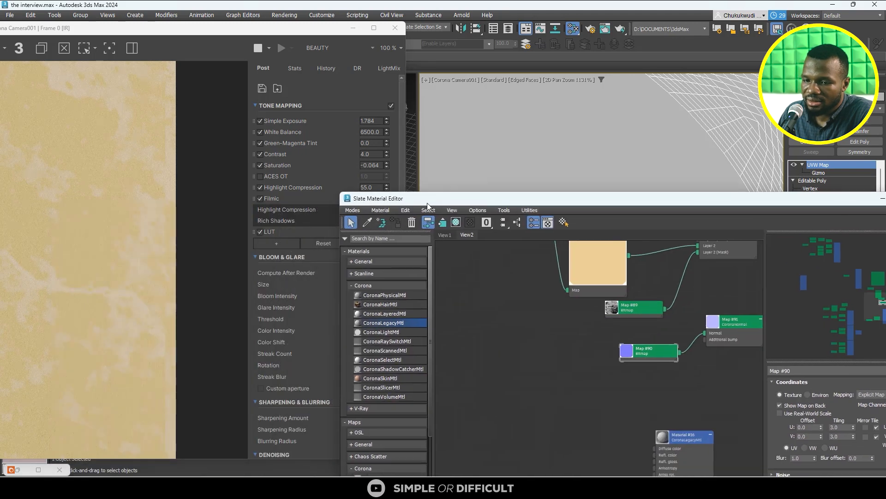
{"action": "scroll", "coordinate": [104, 192], "scroll_direction": "up", "scroll_amount": 3}
{"action": "scroll", "coordinate": [132, 209], "scroll_direction": "down", "scroll_amount": 2}
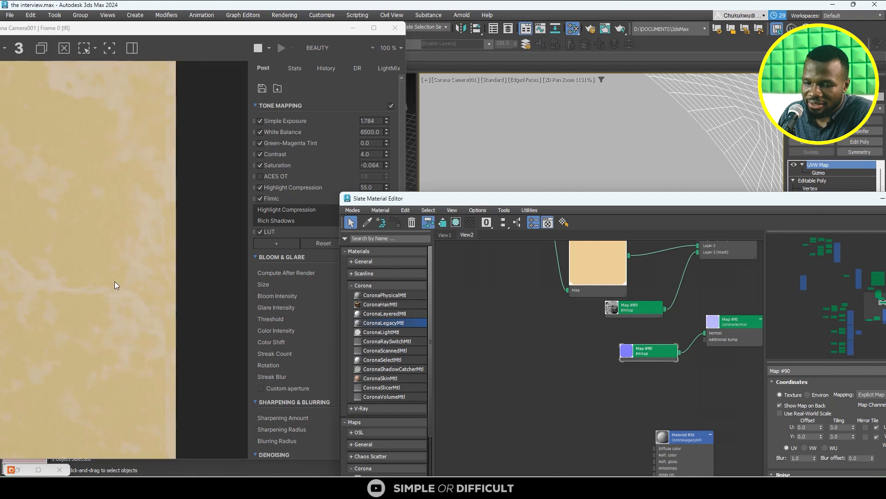
- Set the wall normal Bitmap's U tiling to 3.5 and V tiling to 2.5
{"action": "scroll", "coordinate": [611, 318], "scroll_direction": "down", "scroll_amount": 3}
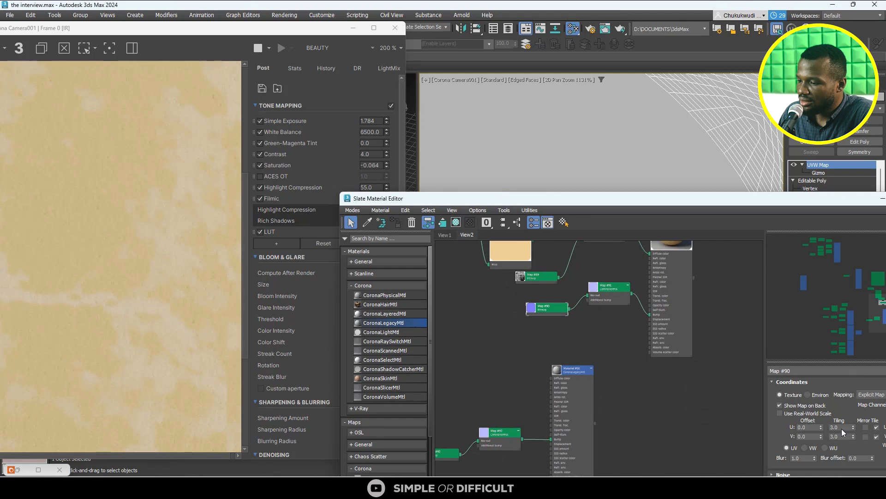
{"action": "type", "text": "5"}
{"action": "key", "text": "Return"}
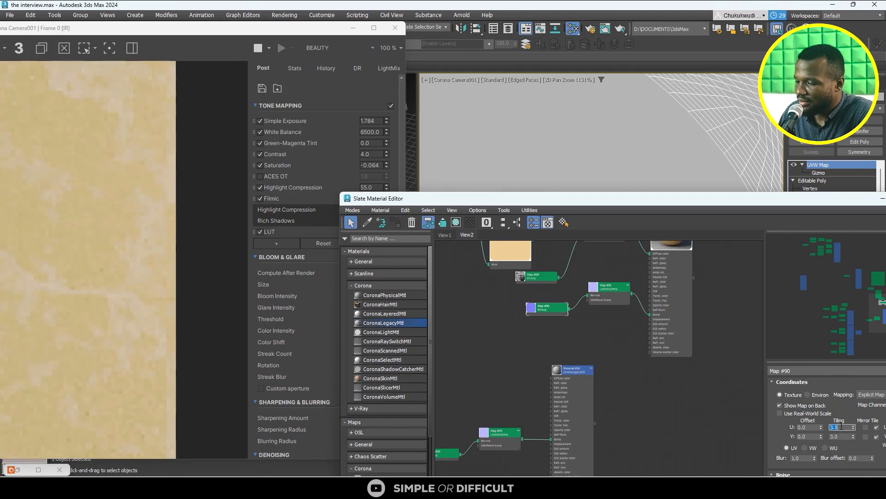
{"action": "left_click", "coordinate": [839, 437]}
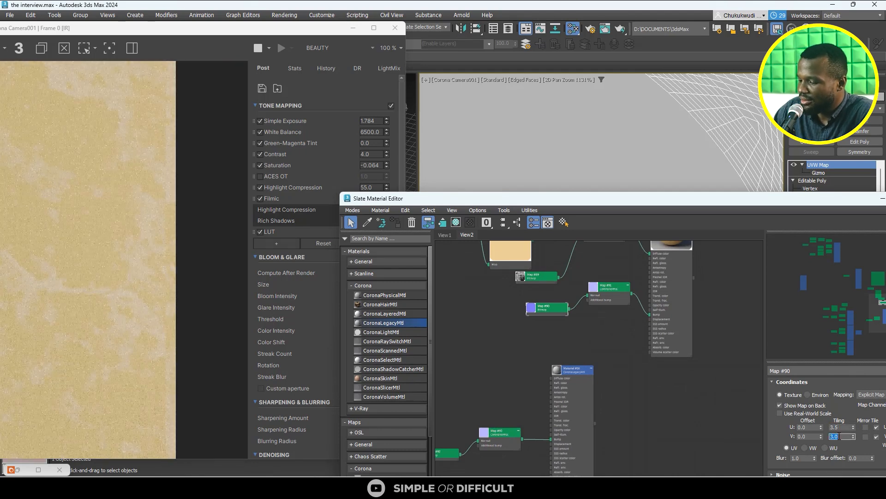
{"action": "key", "text": "Return"}
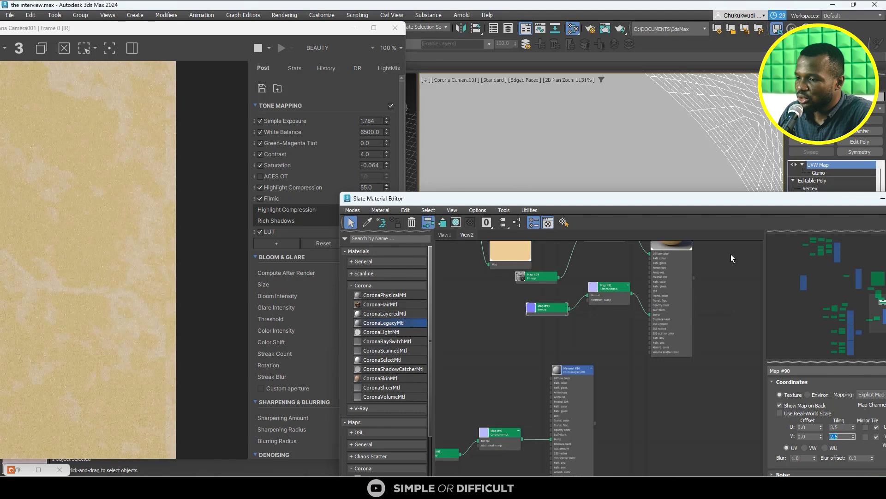
- Bring the material editor fully into view and look through the wall normal Bitmap's cropping and filtering parameters
{"action": "left_click_drag", "start_coordinate": [729, 203], "coordinate": [511, 136]}
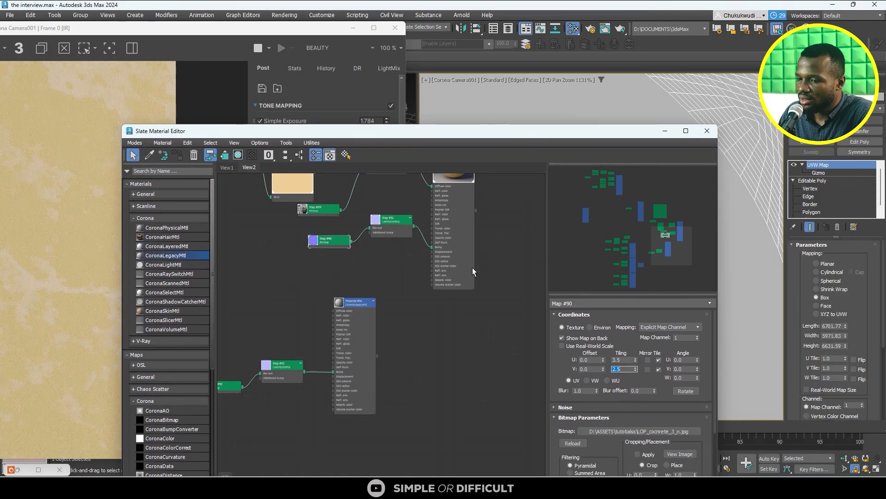
{"action": "scroll", "coordinate": [464, 248], "scroll_direction": "up", "scroll_amount": 3}
{"action": "scroll", "coordinate": [433, 254], "scroll_direction": "down", "scroll_amount": 2}
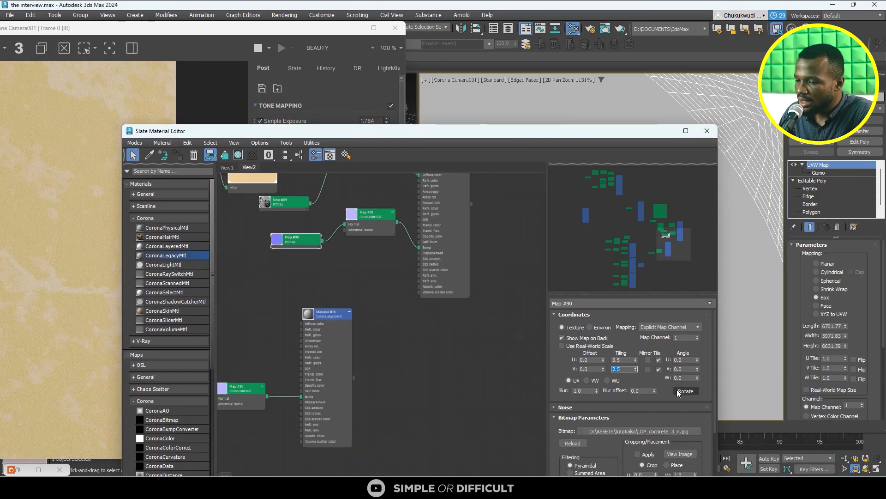
{"action": "scroll", "coordinate": [702, 418], "scroll_direction": "down", "scroll_amount": 3}
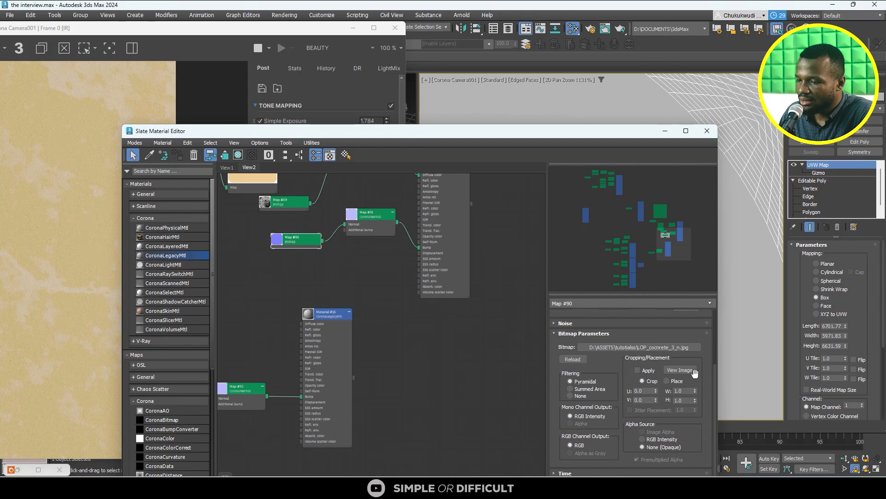
- Set the yellow wall material's bump amount to 3.0
{"action": "left_click_drag", "start_coordinate": [558, 133], "coordinate": [638, 46]}
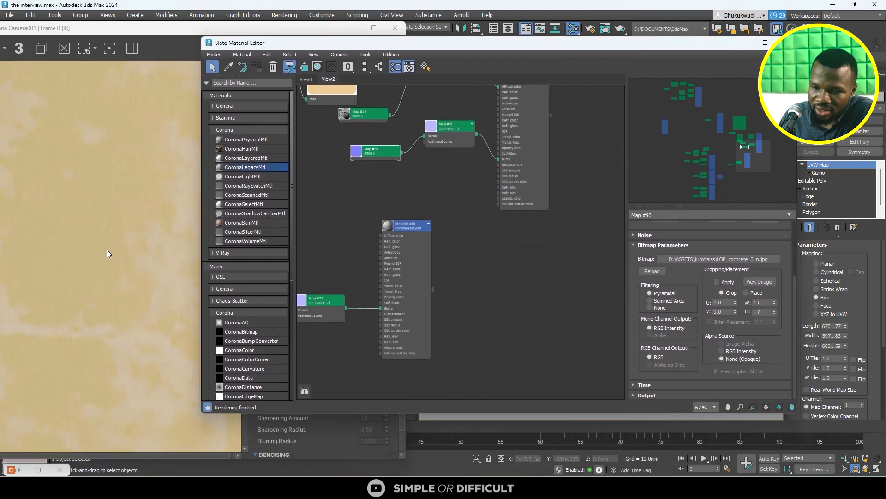
{"action": "scroll", "coordinate": [106, 250], "scroll_direction": "up", "scroll_amount": 2}
{"action": "scroll", "coordinate": [108, 247], "scroll_direction": "down", "scroll_amount": 6}
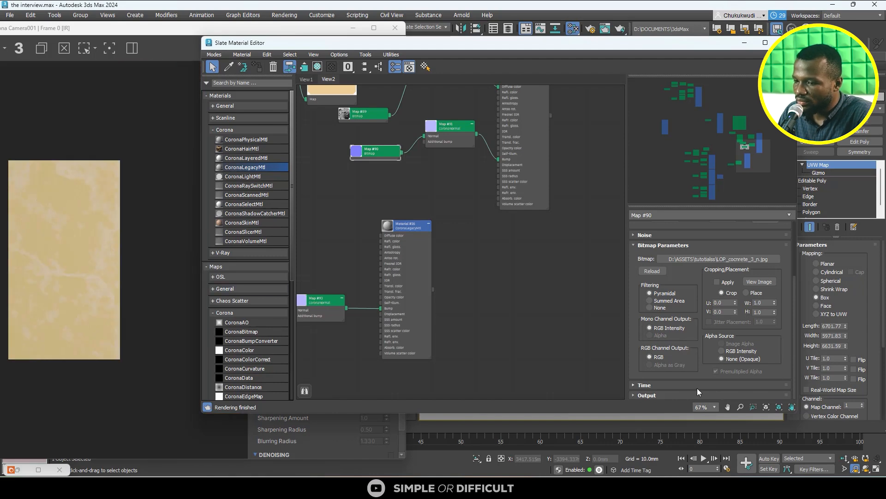
{"action": "middle_click_drag", "start_coordinate": [520, 265], "coordinate": [523, 343]}
{"action": "double_click", "coordinate": [524, 97]}
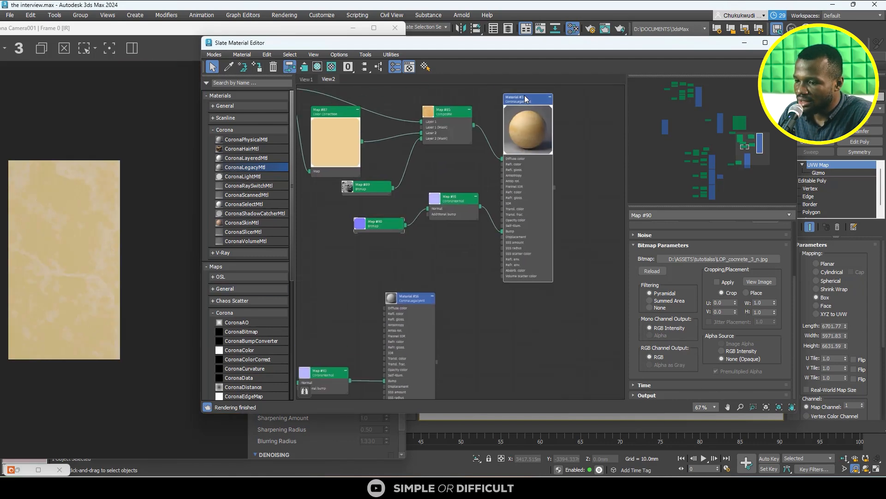
{"action": "scroll", "coordinate": [783, 372], "scroll_direction": "down", "scroll_amount": 15}
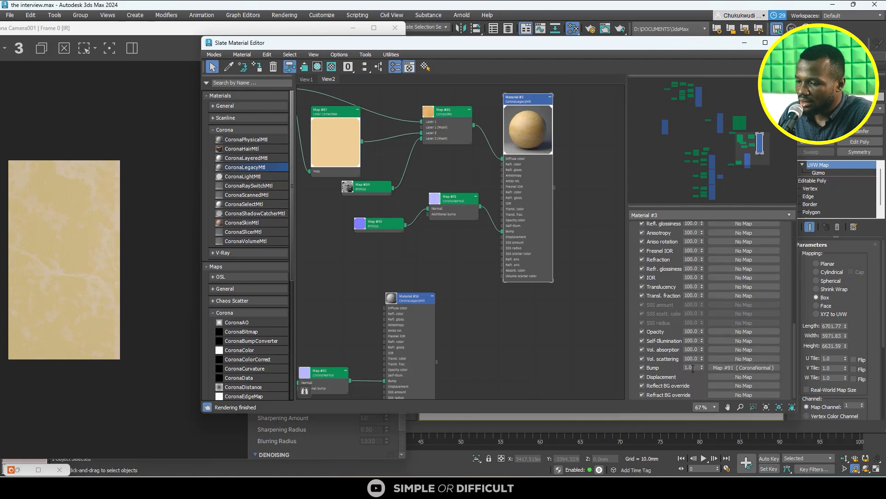
{"action": "type", "text": "3"}
{"action": "key", "text": "Return"}
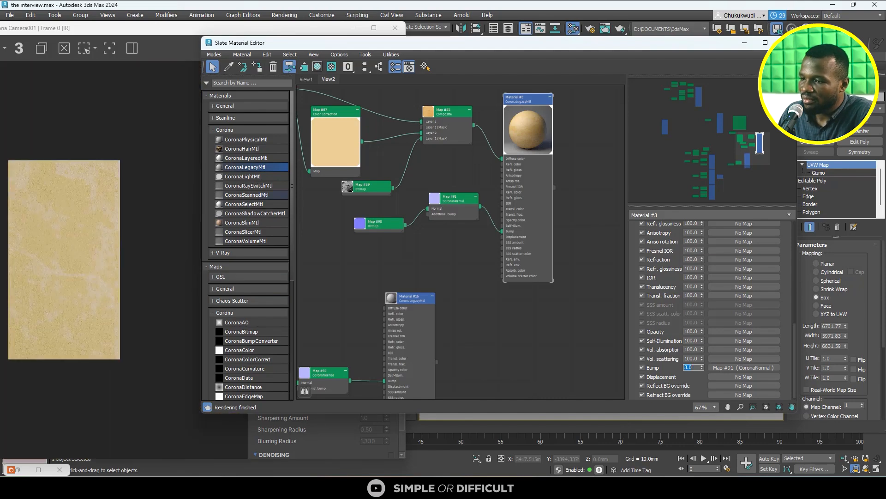
- Exit the camera view's 2D Pan Zoom mode, minimise the material editor and examine the wall's bump in the render
{"action": "left_click_drag", "start_coordinate": [554, 42], "coordinate": [238, 45]}
{"action": "scroll", "coordinate": [702, 185], "scroll_direction": "down", "scroll_amount": 4}
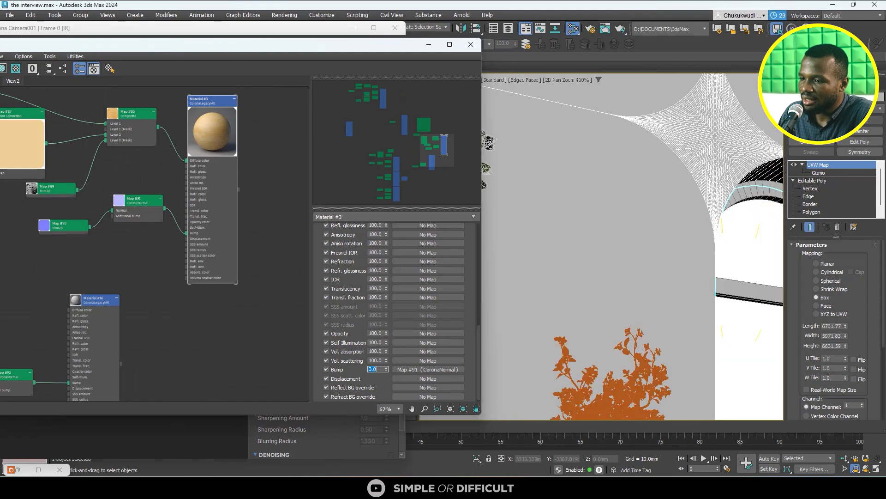
{"action": "left_click", "coordinate": [567, 80]}
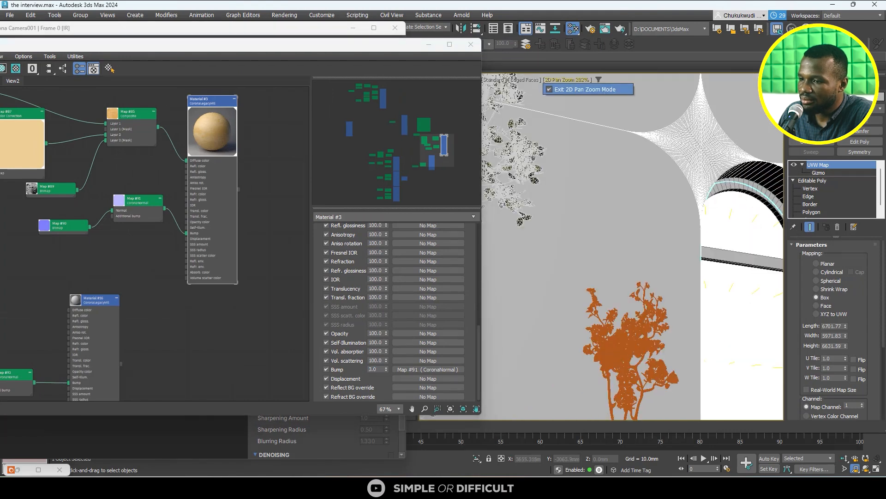
{"action": "left_click", "coordinate": [587, 88]}
{"action": "left_click", "coordinate": [429, 45]}
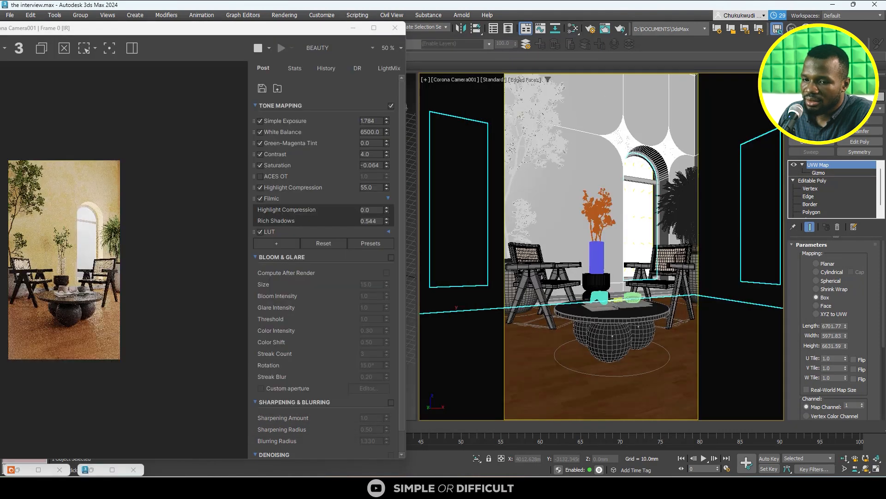
{"action": "scroll", "coordinate": [61, 237], "scroll_direction": "up", "scroll_amount": 3}
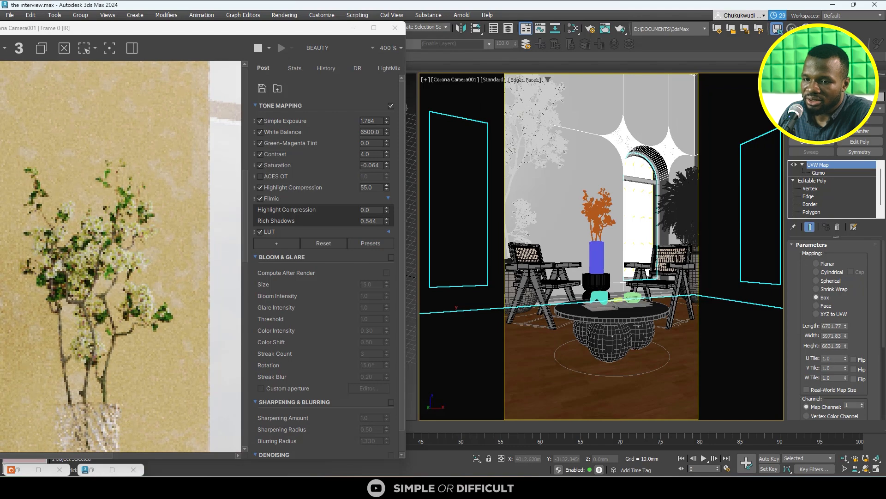
{"action": "scroll", "coordinate": [94, 194], "scroll_direction": "down", "scroll_amount": 1}
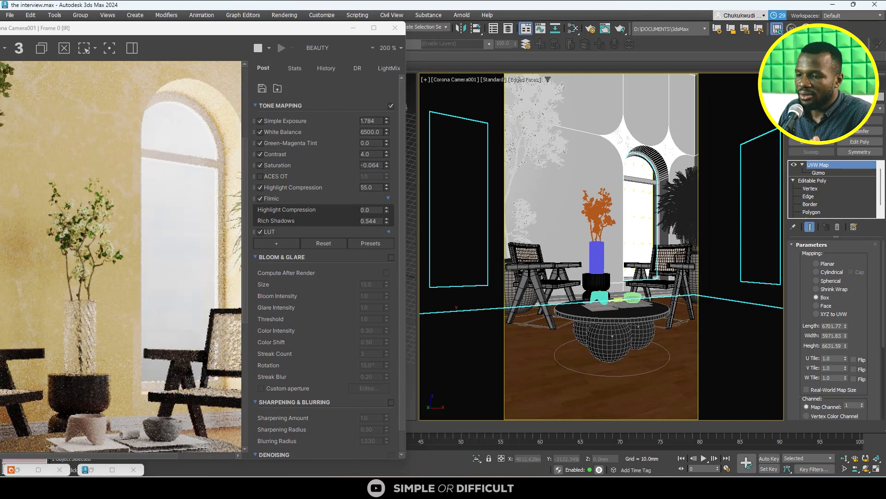
{"action": "scroll", "coordinate": [124, 259], "scroll_direction": "down", "scroll_amount": 2}
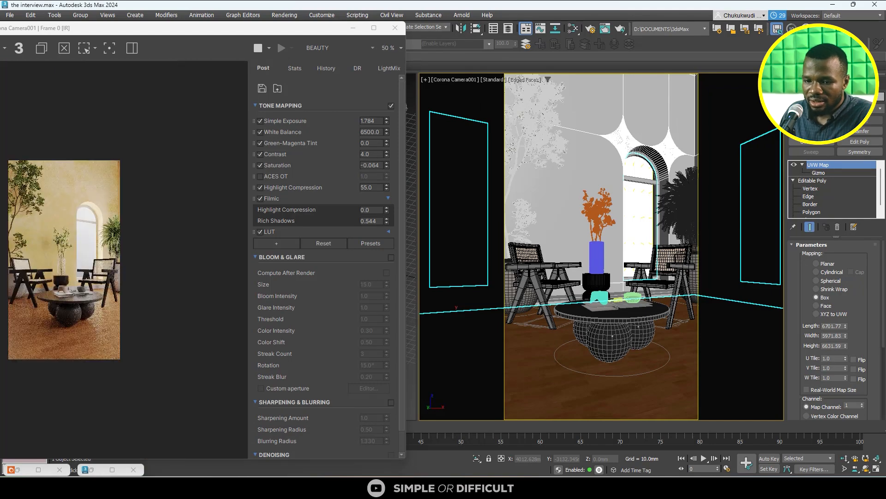
{"action": "scroll", "coordinate": [63, 263], "scroll_direction": "up", "scroll_amount": 1}
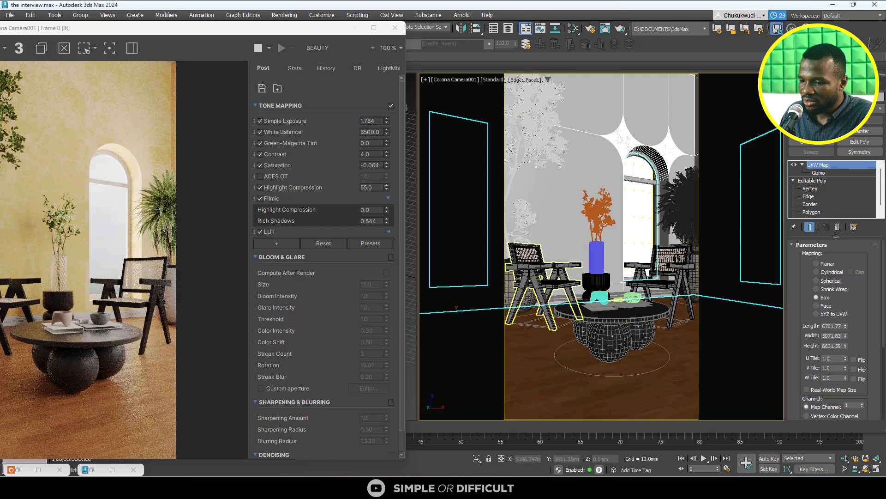
- Select the skirting along the wall and move the render window clear of the orthographic view
{"action": "left_click", "coordinate": [572, 297]}
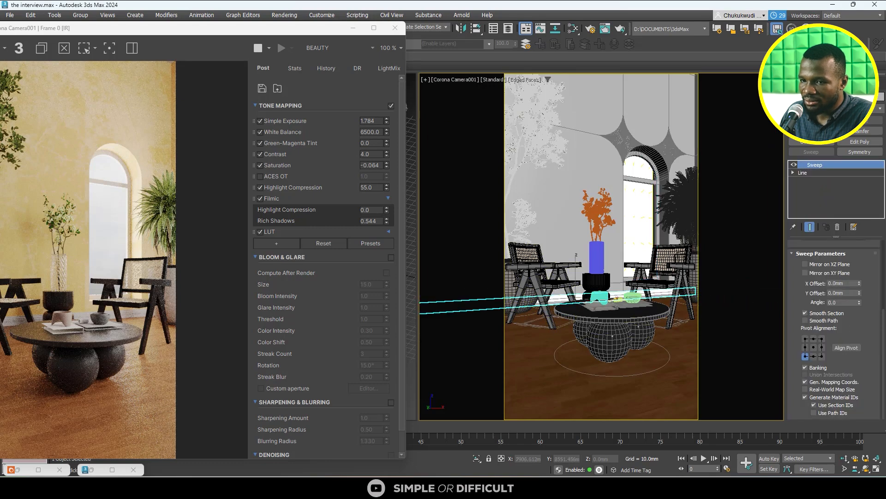
{"action": "left_click_drag", "start_coordinate": [41, 28], "coordinate": [472, 154]}
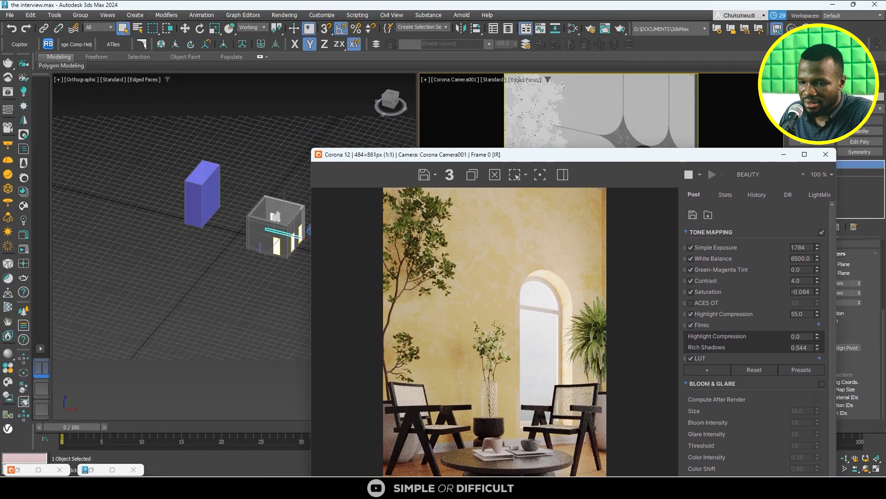
{"action": "scroll", "coordinate": [266, 223], "scroll_direction": "up", "scroll_amount": 7}
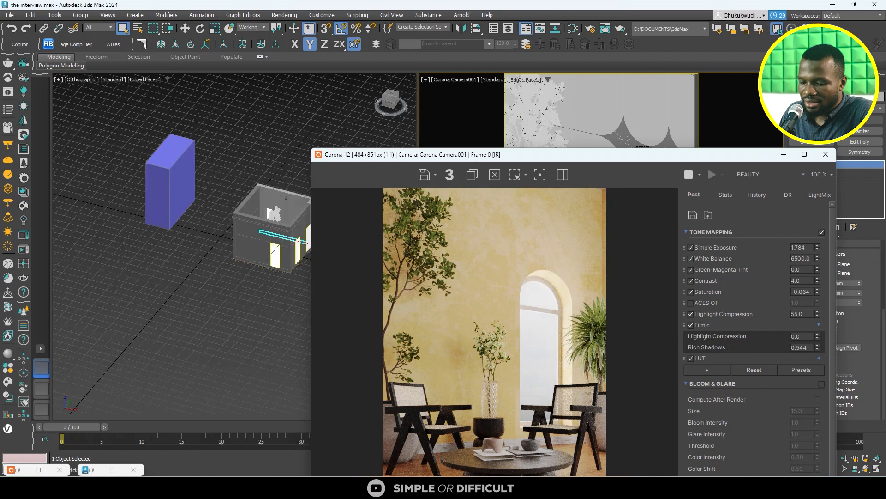
{"action": "middle_click_drag", "start_coordinate": [281, 210], "coordinate": [214, 216], "text": "alt"}
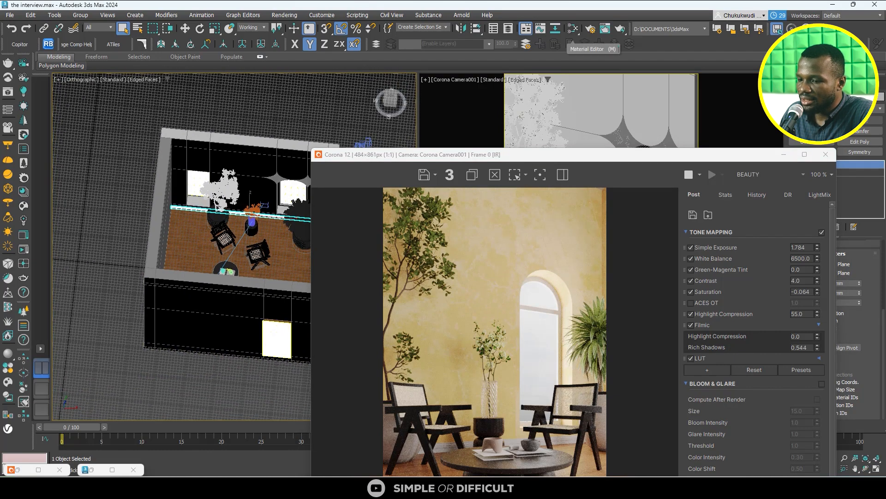
{"action": "left_click", "coordinate": [573, 28]}
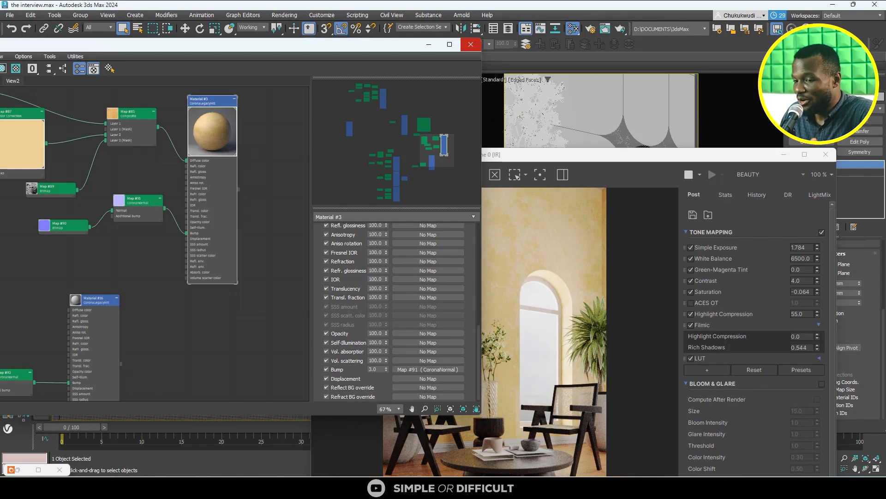
{"action": "left_click", "coordinate": [470, 44]}
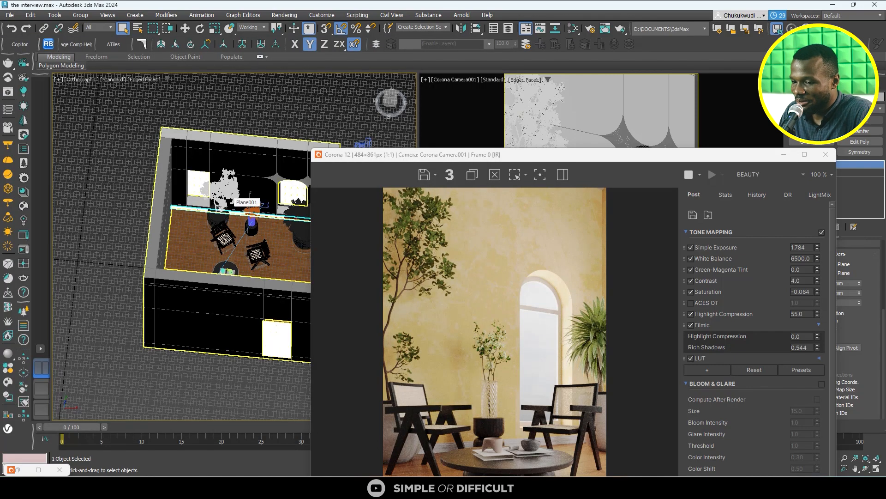
- Select the arched window frame inside the room in the orthographic view
{"action": "scroll", "coordinate": [495, 386], "scroll_direction": "down", "scroll_amount": 1}
{"action": "left_click_drag", "start_coordinate": [541, 155], "coordinate": [525, 145]}
{"action": "scroll", "coordinate": [386, 277], "scroll_direction": "up", "scroll_amount": 2}
{"action": "scroll", "coordinate": [196, 187], "scroll_direction": "down", "scroll_amount": 3}
{"action": "middle_click_drag", "start_coordinate": [196, 187], "coordinate": [258, 231], "text": "alt"}
{"action": "scroll", "coordinate": [231, 203], "scroll_direction": "up", "scroll_amount": 10}
{"action": "scroll", "coordinate": [203, 222], "scroll_direction": "down", "scroll_amount": 5}
{"action": "scroll", "coordinate": [235, 203], "scroll_direction": "up", "scroll_amount": 5}
{"action": "middle_click_drag", "start_coordinate": [236, 203], "coordinate": [250, 199], "text": "alt"}
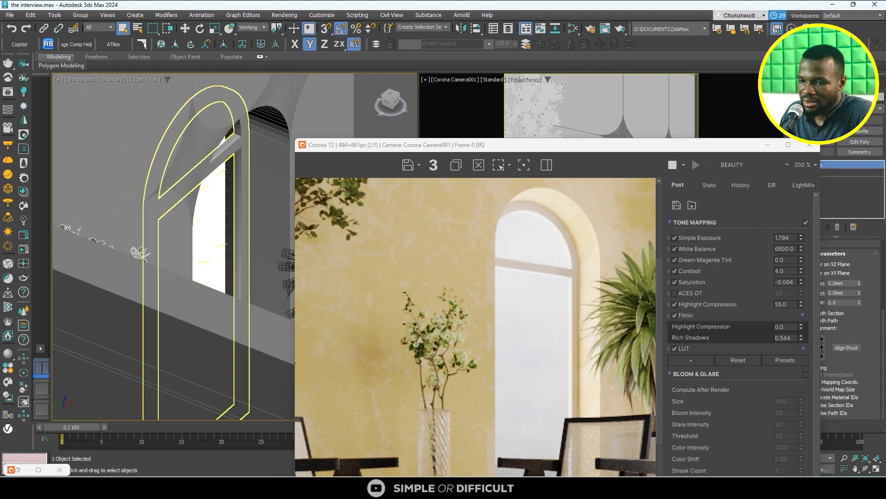
{"action": "left_click", "coordinate": [239, 289]}
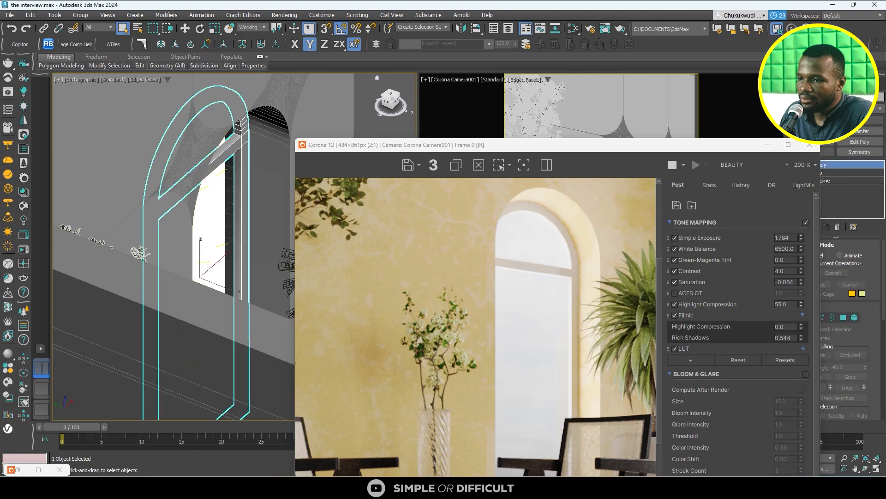
- Create a new CoronaLegacyMtl for the selected window frame, assign it and open its parameters
{"action": "key", "text": "m"}
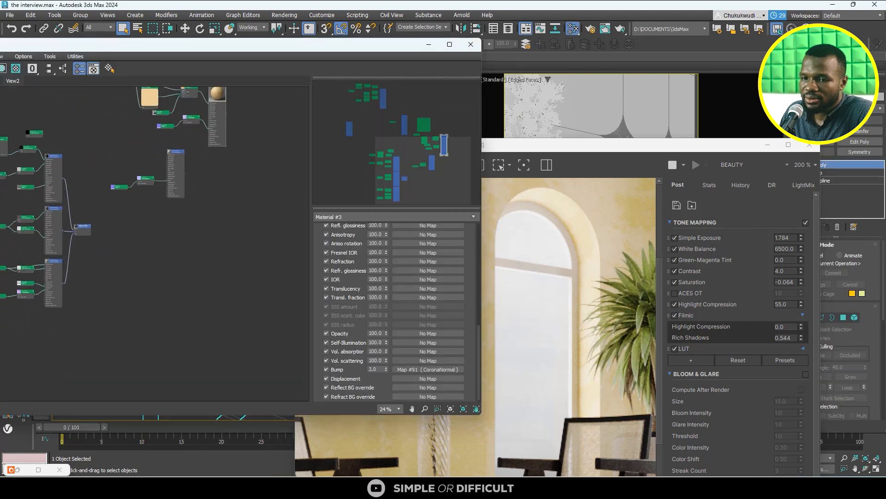
{"action": "left_click_drag", "start_coordinate": [222, 44], "coordinate": [435, 41]}
{"action": "left_click_drag", "start_coordinate": [142, 164], "coordinate": [449, 192]}
{"action": "scroll", "coordinate": [461, 196], "scroll_direction": "up", "scroll_amount": 9}
{"action": "middle_click_drag", "start_coordinate": [462, 196], "coordinate": [373, 191]}
{"action": "scroll", "coordinate": [367, 185], "scroll_direction": "up", "scroll_amount": 1}
{"action": "double_click", "coordinate": [362, 183]}
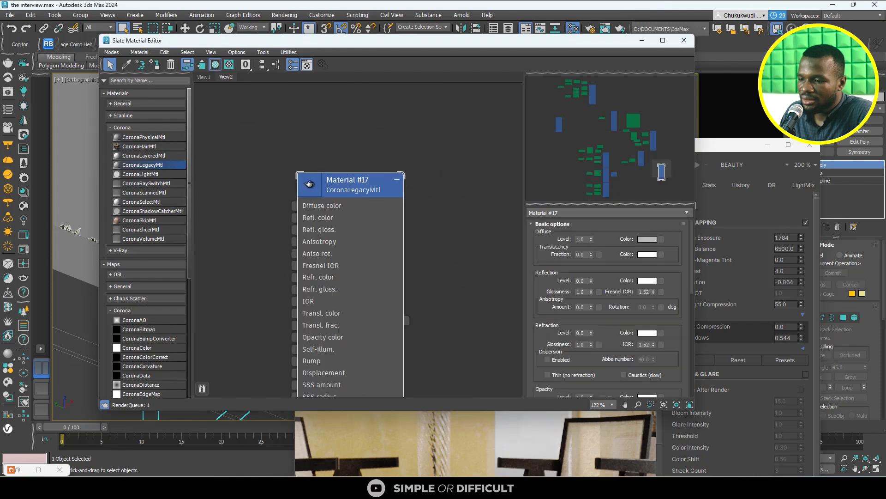
- Set the window frame material's diffuse color to a near-black grey with a value of 25
{"action": "left_click", "coordinate": [648, 239]}
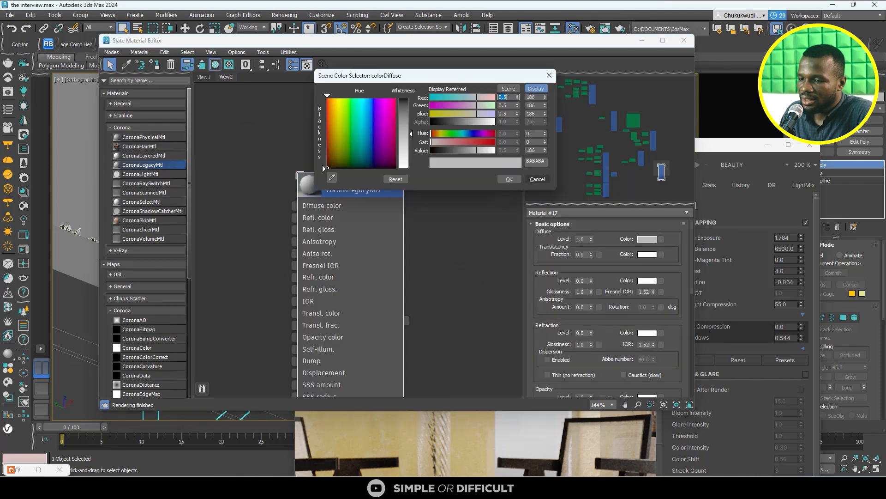
{"action": "left_click", "coordinate": [437, 150]}
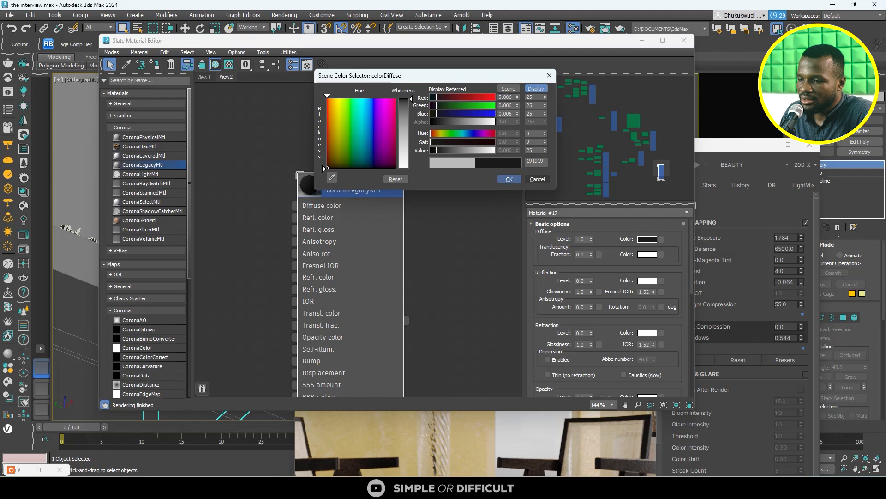
{"action": "left_click", "coordinate": [509, 180]}
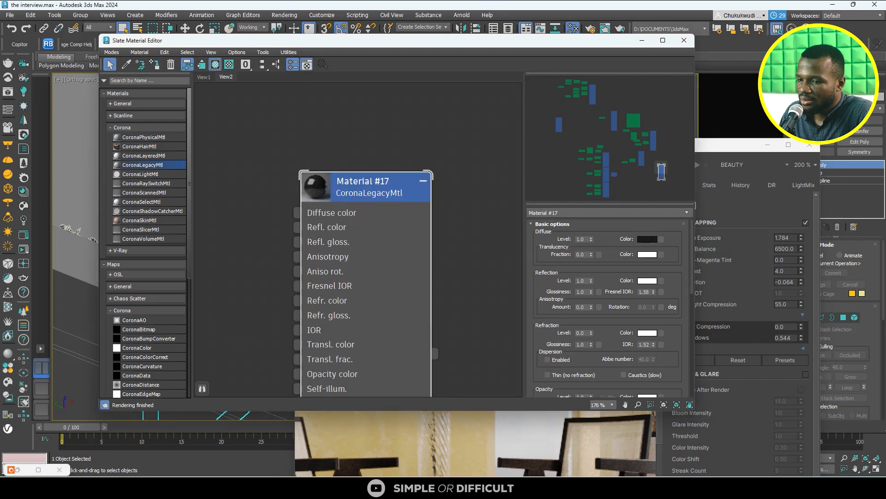
- Set the window frame material's reflection level to 1.0, Fresnel IOR to 1.58 and glossiness to 0.7
{"action": "left_click", "coordinate": [585, 292]}
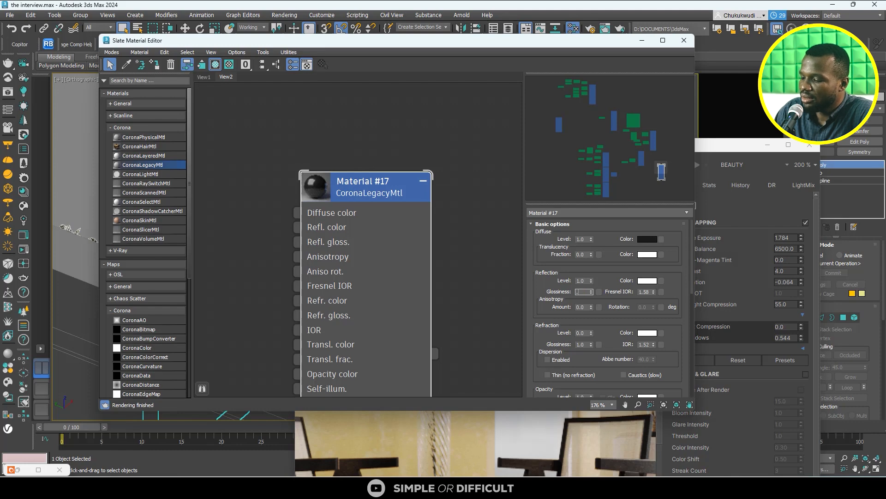
{"action": "type", "text": ".7"}
{"action": "key", "text": "Return"}
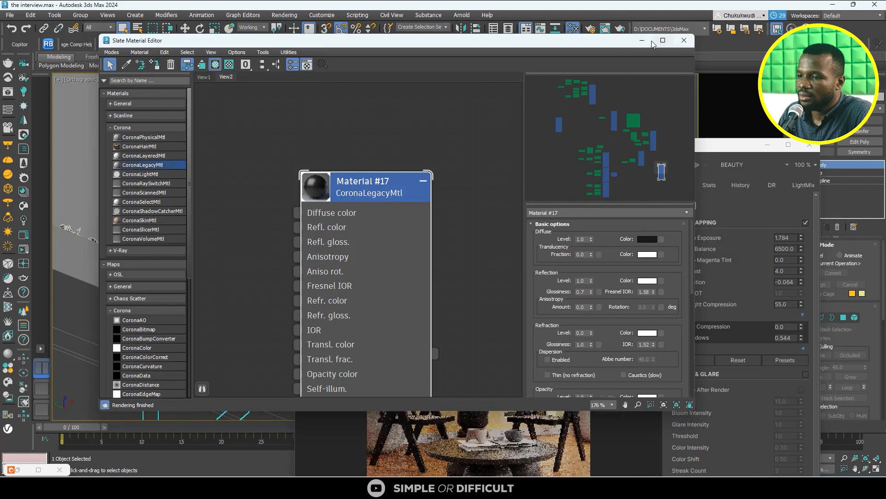
- Close the material editor and examine the dark window frame in the interactive render
{"action": "left_click_drag", "start_coordinate": [623, 41], "coordinate": [367, 57]}
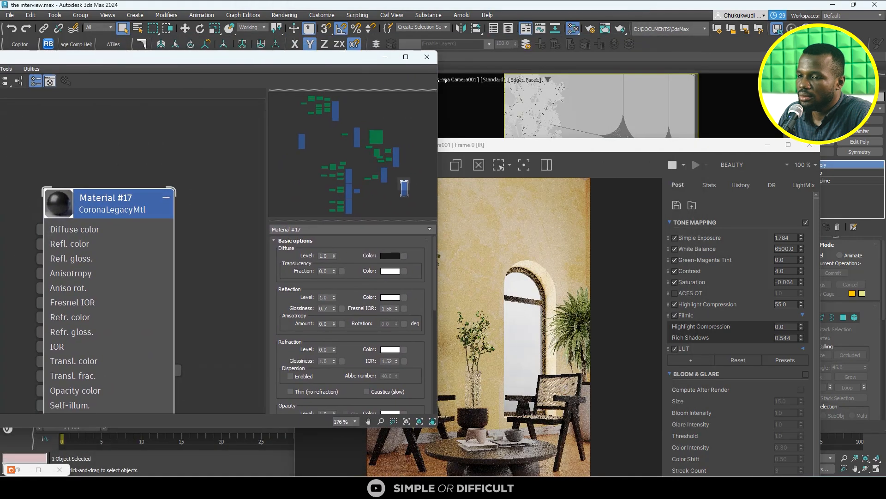
{"action": "left_click", "coordinate": [433, 58]}
{"action": "scroll", "coordinate": [542, 295], "scroll_direction": "down", "scroll_amount": 1}
{"action": "scroll", "coordinate": [545, 291], "scroll_direction": "up", "scroll_amount": 3}
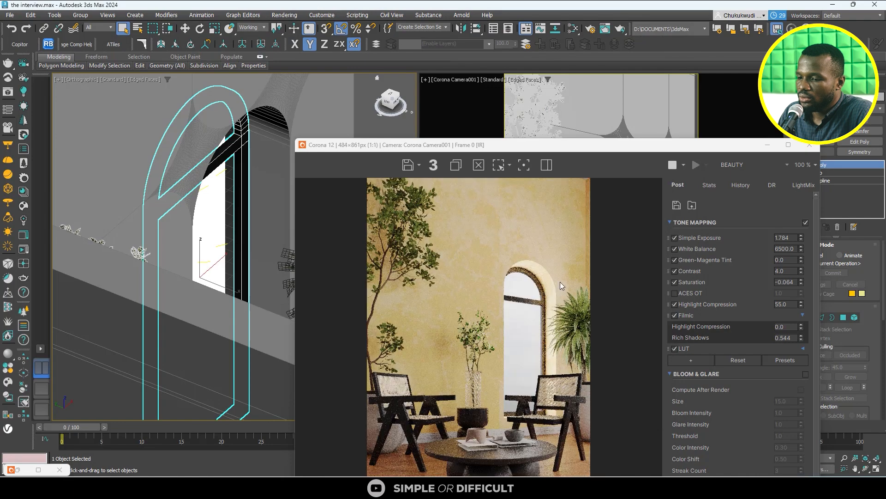
{"action": "scroll", "coordinate": [531, 253], "scroll_direction": "down", "scroll_amount": 2}
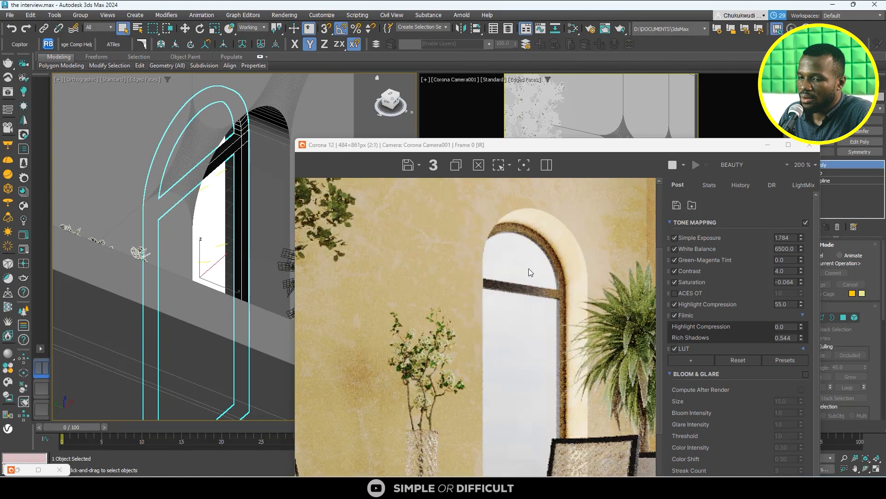
{"action": "scroll", "coordinate": [457, 267], "scroll_direction": "down", "scroll_amount": 2}
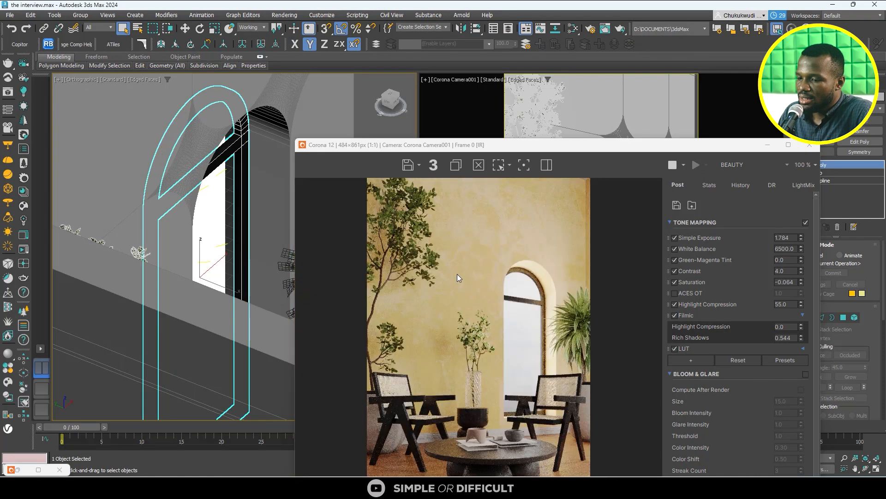
- Maximize the render window, enable Bloom & Glare and set its size to 9.9
{"action": "left_click", "coordinate": [789, 145]}
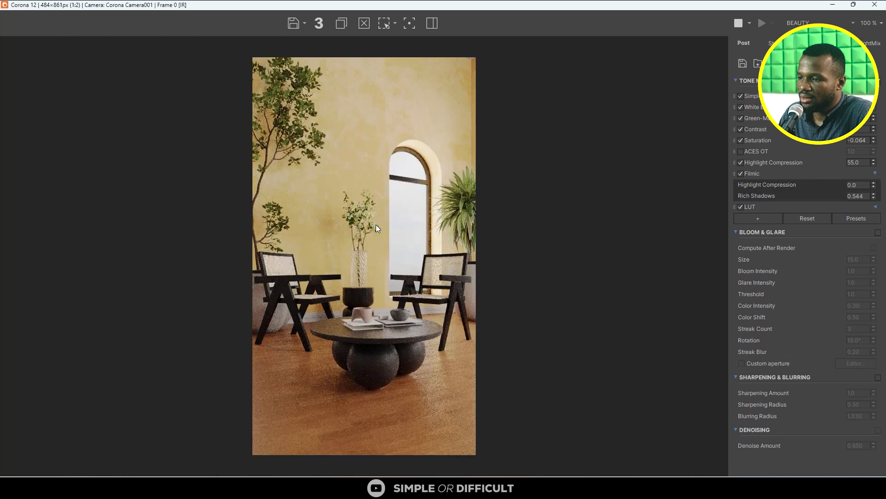
{"action": "left_click", "coordinate": [878, 232]}
{"action": "double_click", "coordinate": [868, 258]}
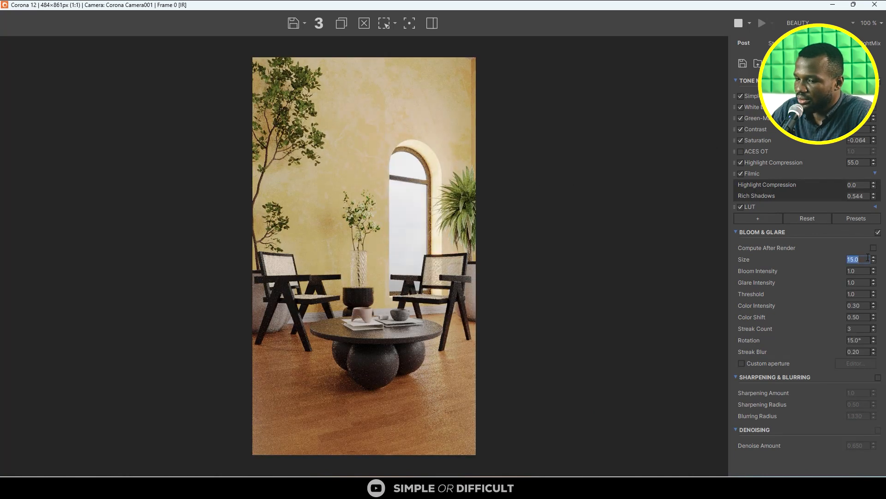
{"action": "type", "text": "9.9"}
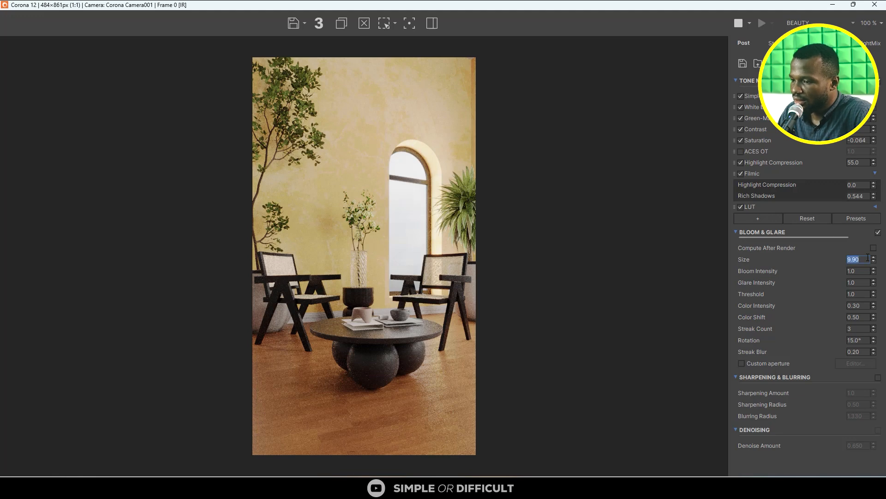
- Set the bloom intensity, glare intensity and threshold each to 0.7
{"action": "double_click", "coordinate": [857, 272]}
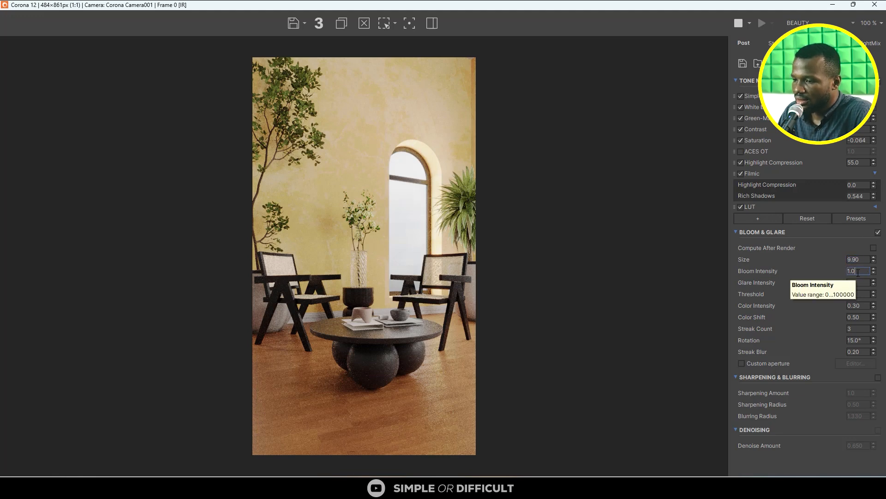
{"action": "type", "text": "0.7"}
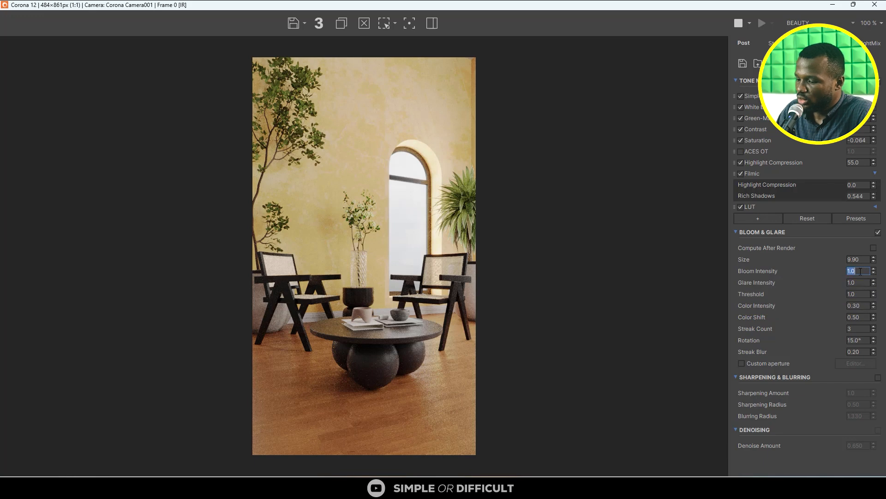
{"action": "key", "text": "Return"}
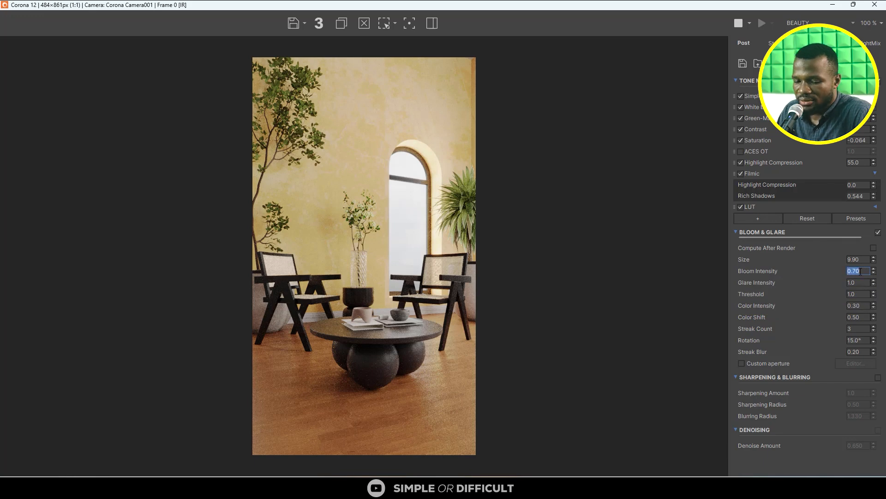
{"action": "double_click", "coordinate": [861, 282]}
{"action": "type", "text": "0.7"}
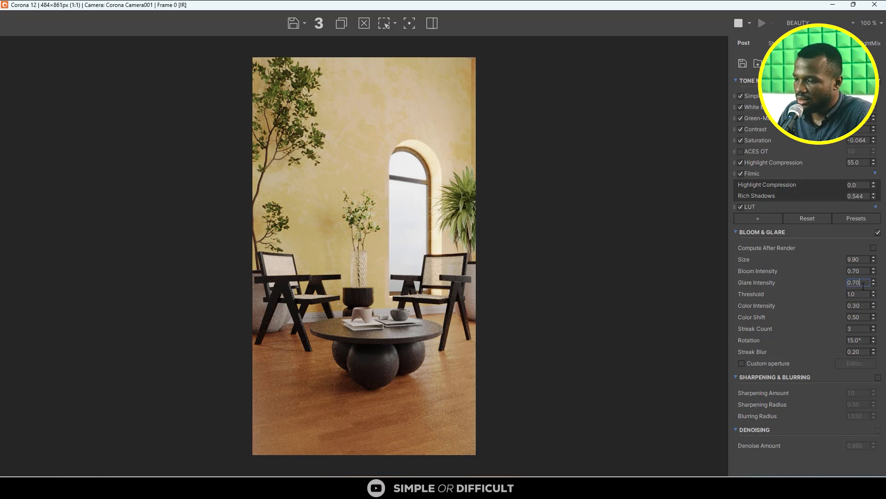
{"action": "key", "text": "Return"}
{"action": "double_click", "coordinate": [861, 294]}
{"action": "type", "text": "0.7"}
{"action": "key", "text": "Return"}
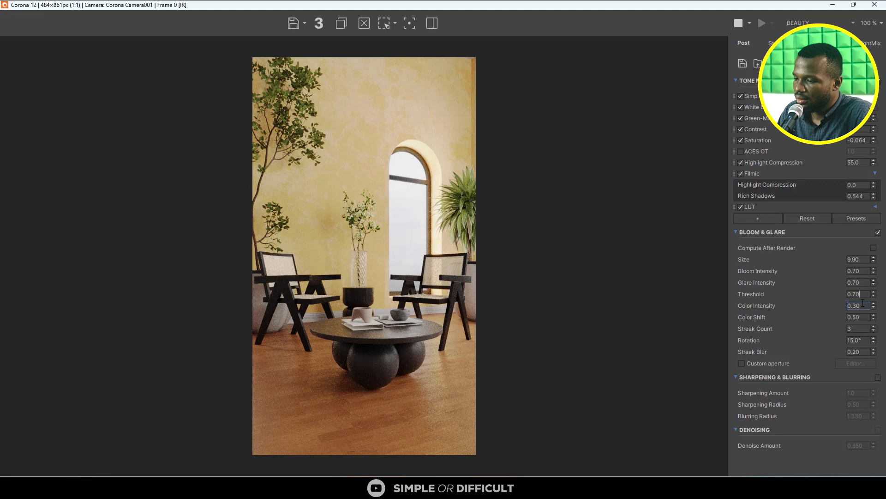
- Enable Sharpening & Blurring with a sharpening amount of 3.0 and blurring radius of 1.0, and inspect the window arch in the render
{"action": "left_click", "coordinate": [877, 377]}
{"action": "double_click", "coordinate": [862, 393]}
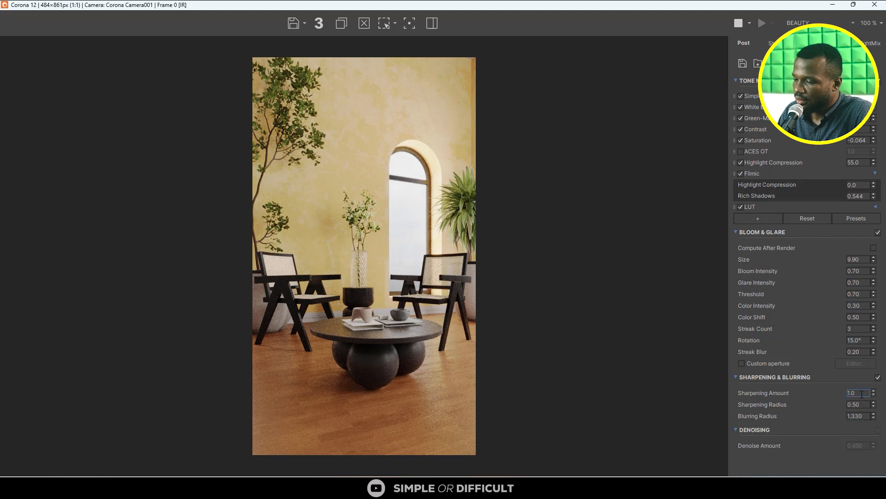
{"action": "key", "text": "Return"}
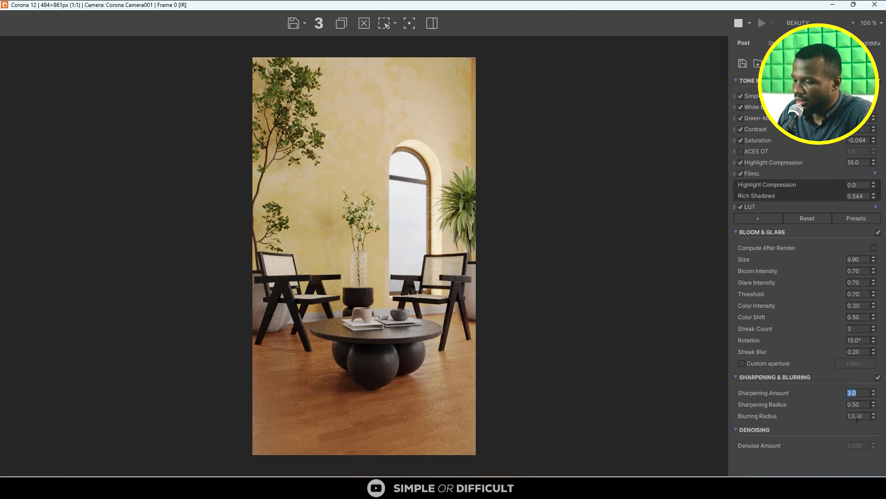
{"action": "double_click", "coordinate": [856, 416]}
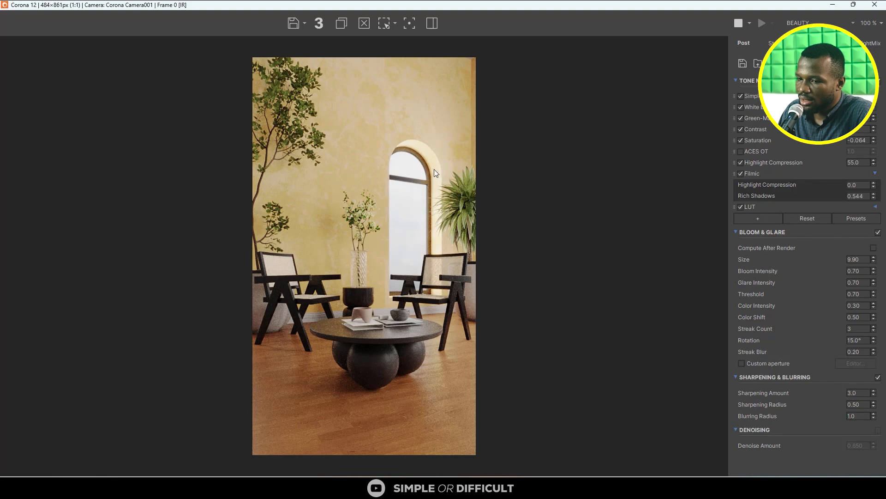
{"action": "scroll", "coordinate": [420, 133], "scroll_direction": "up", "scroll_amount": 2}
{"action": "scroll", "coordinate": [481, 170], "scroll_direction": "up", "scroll_amount": 1}
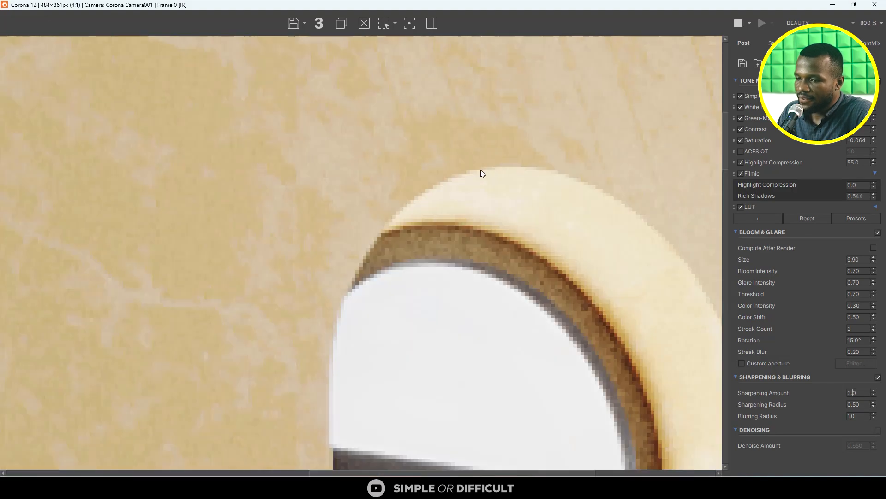
{"action": "scroll", "coordinate": [481, 170], "scroll_direction": "down", "scroll_amount": 3}
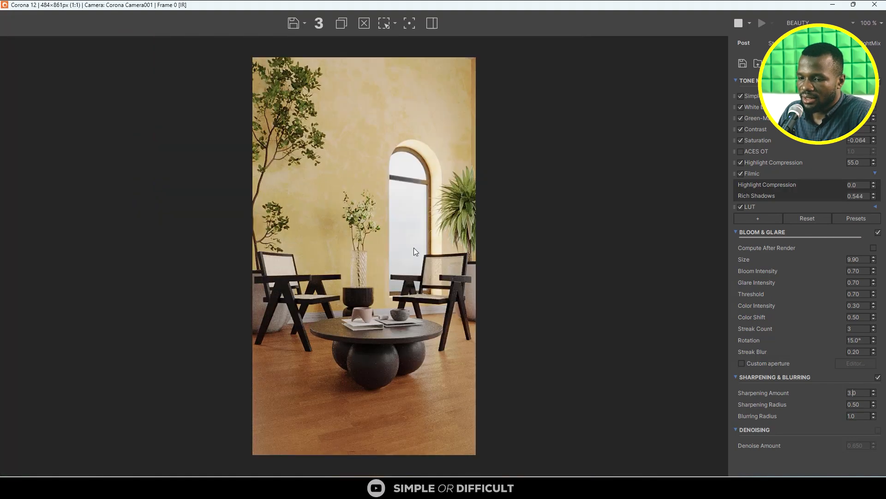
{"action": "scroll", "coordinate": [397, 282], "scroll_direction": "up", "scroll_amount": 1}
{"action": "scroll", "coordinate": [433, 247], "scroll_direction": "down", "scroll_amount": 1}
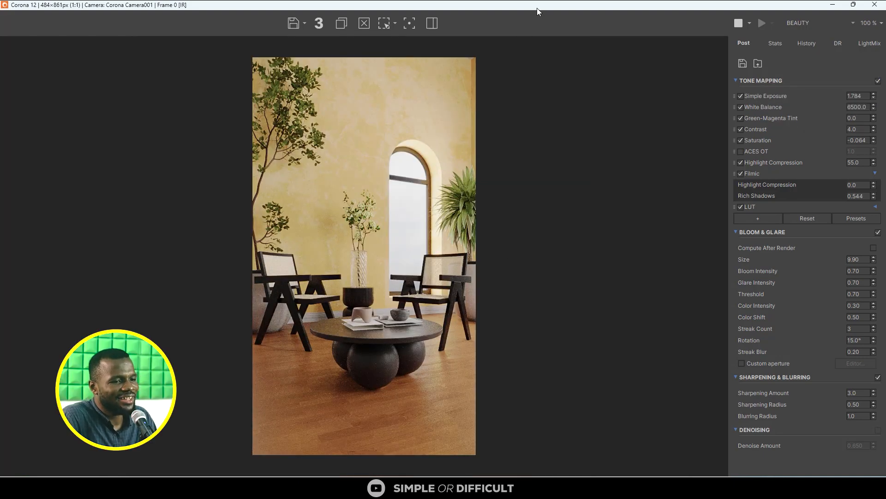
- Select the room's wall object, add a Chamfer modifier to it and minimize the render window
{"action": "left_click_drag", "start_coordinate": [537, 7], "coordinate": [397, 221]}
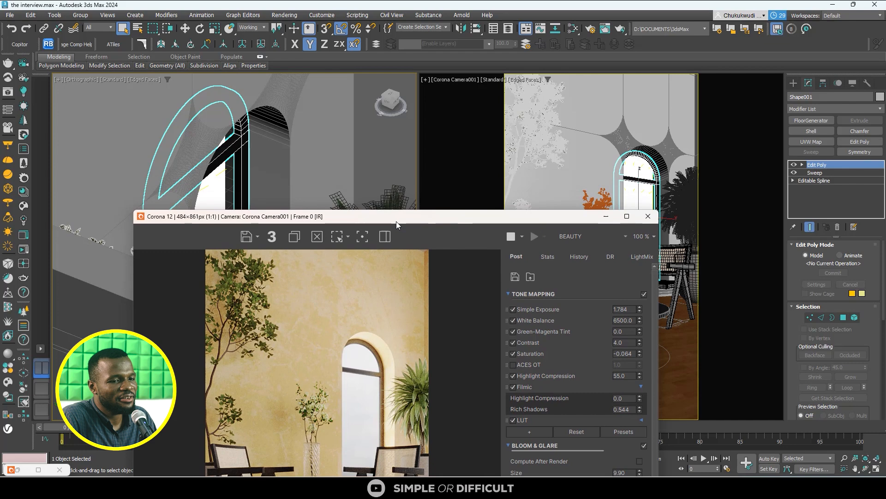
{"action": "left_click", "coordinate": [272, 102]}
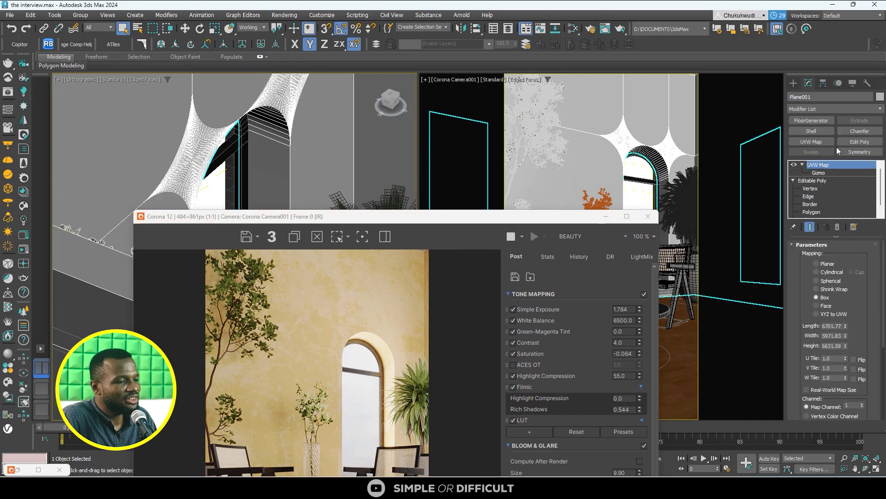
{"action": "left_click", "coordinate": [860, 131]}
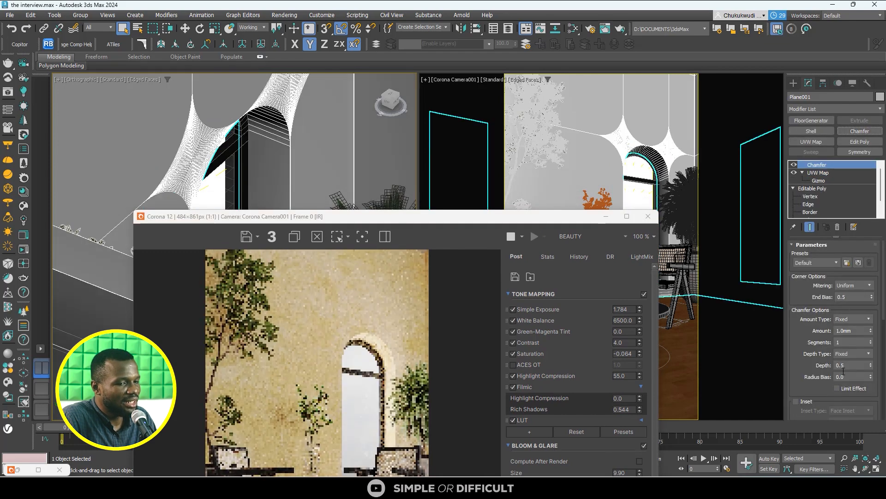
{"action": "scroll", "coordinate": [198, 127], "scroll_direction": "down", "scroll_amount": 6}
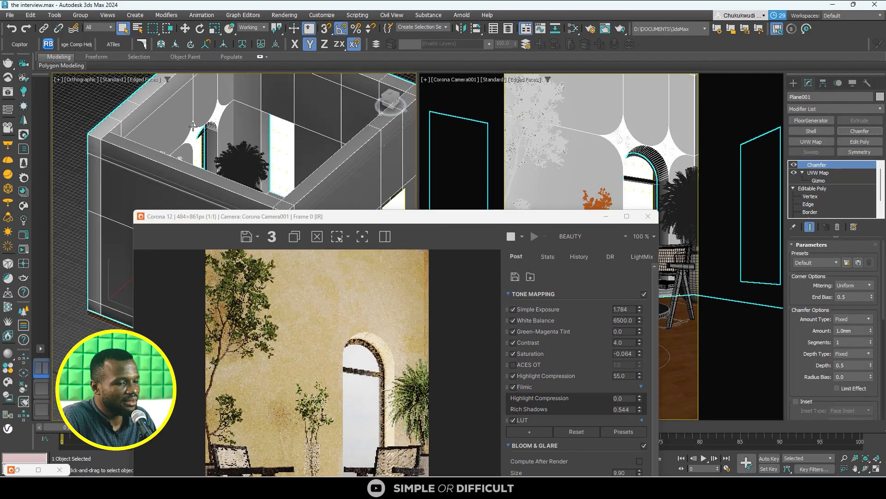
{"action": "left_click", "coordinate": [606, 216]}
{"action": "scroll", "coordinate": [277, 187], "scroll_direction": "down", "scroll_amount": 5}
{"action": "scroll", "coordinate": [277, 187], "scroll_direction": "up", "scroll_amount": 5}
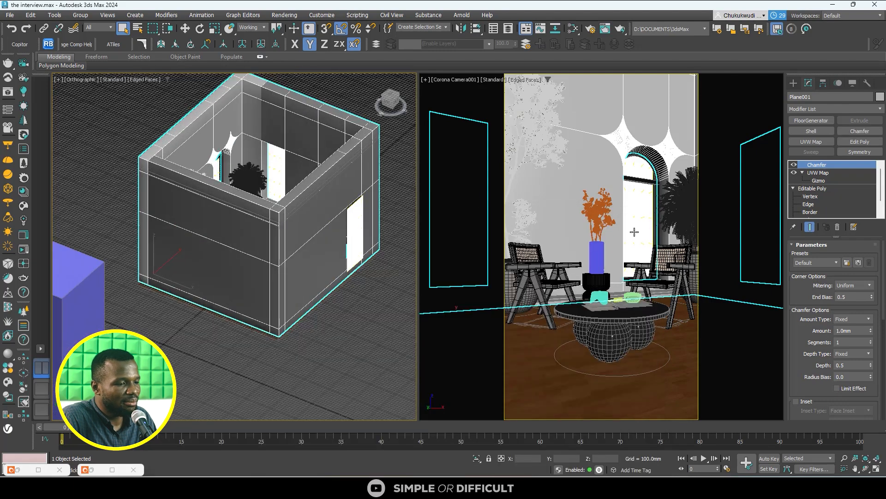
- Toggle the Chamfer modifier off and on to compare its effect on the walls' shading
{"action": "left_click", "coordinate": [794, 165]}
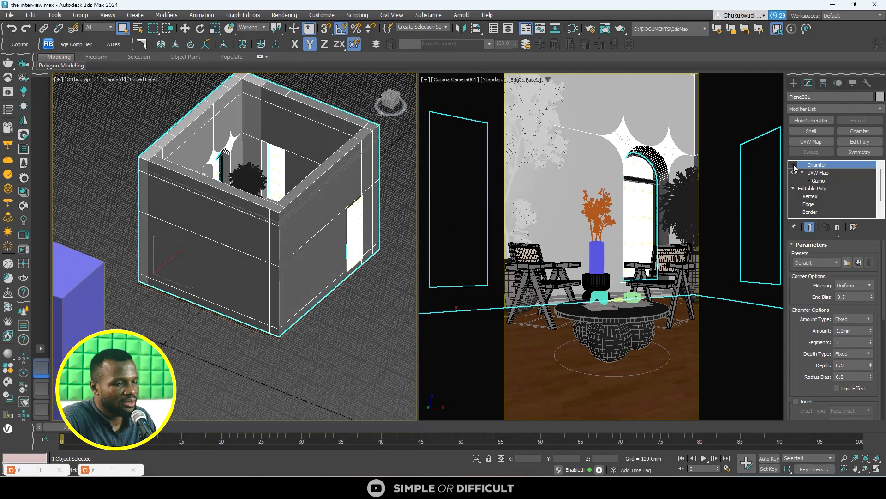
{"action": "left_click", "coordinate": [794, 165]}
{"action": "left_click", "coordinate": [794, 166]}
{"action": "left_click", "coordinate": [794, 165]}
{"action": "left_click", "coordinate": [794, 165]}
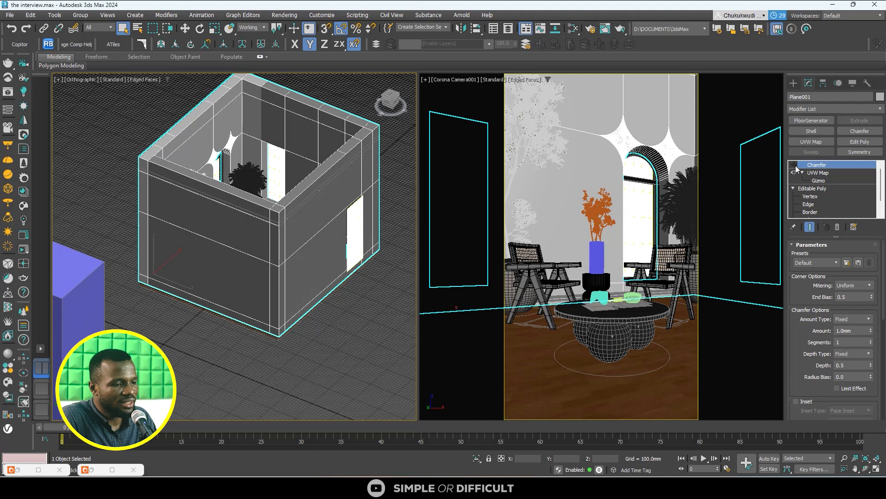
{"action": "left_click", "coordinate": [795, 166]}
- Set the wall chamfer's smoothing output to Smooth Chamfers Only
{"action": "scroll", "coordinate": [879, 322], "scroll_direction": "down", "scroll_amount": 10}
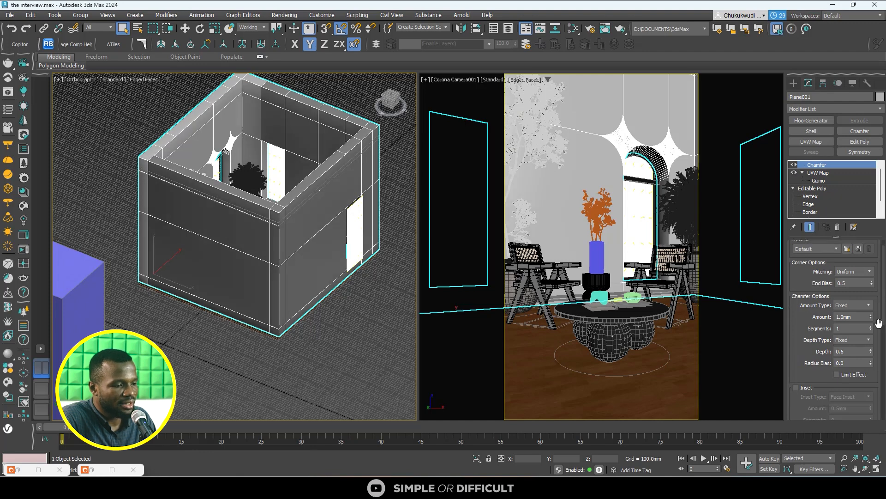
{"action": "scroll", "coordinate": [878, 323], "scroll_direction": "down", "scroll_amount": 3}
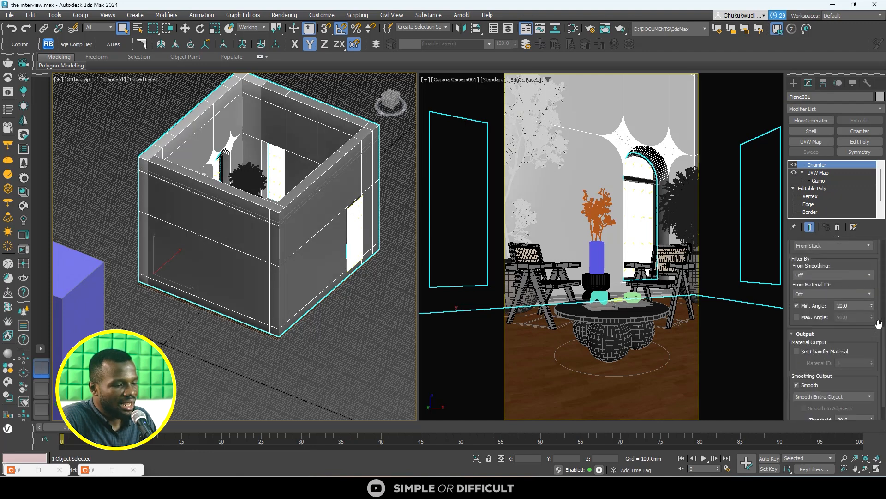
{"action": "left_click", "coordinate": [846, 383]}
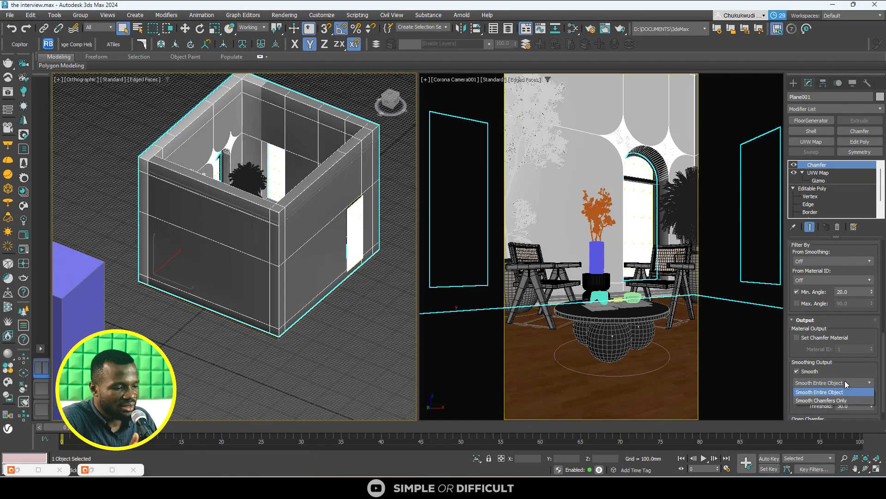
{"action": "left_click", "coordinate": [838, 400]}
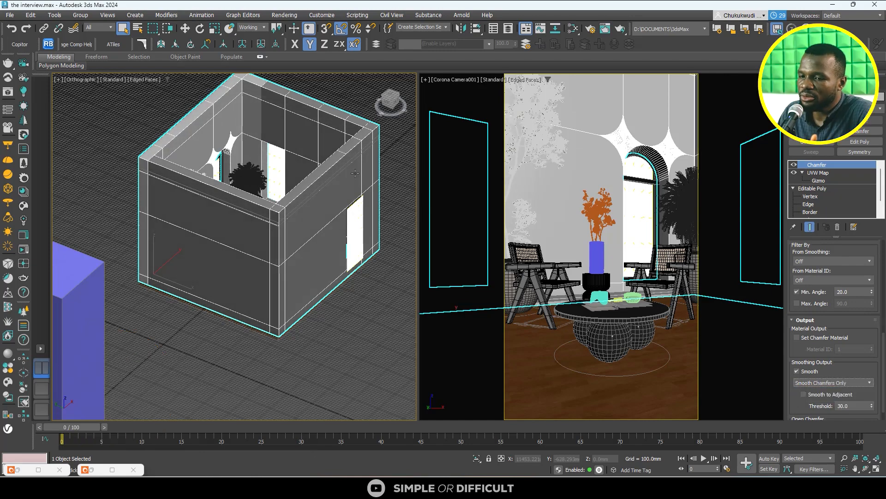
- Try a chamfer amount of 3 mm on the walls and inspect the upper wall corner up close
{"action": "scroll", "coordinate": [218, 148], "scroll_direction": "up", "scroll_amount": 8}
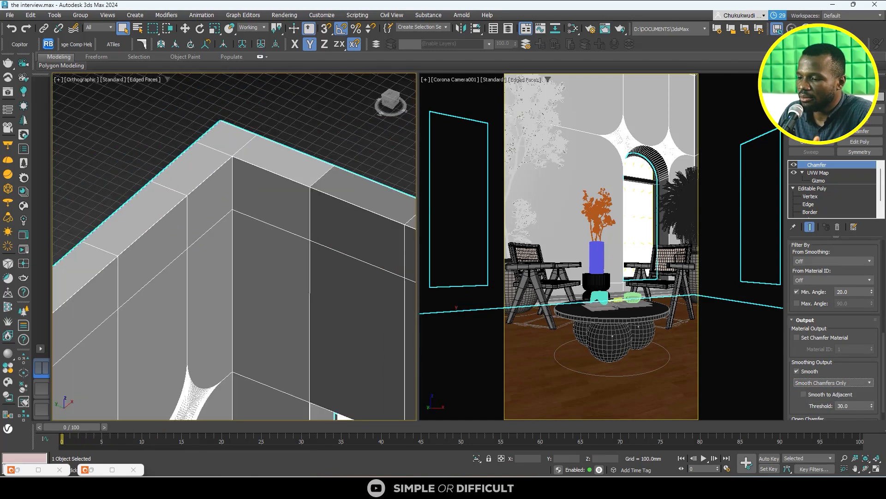
{"action": "scroll", "coordinate": [862, 327], "scroll_direction": "up", "scroll_amount": 4}
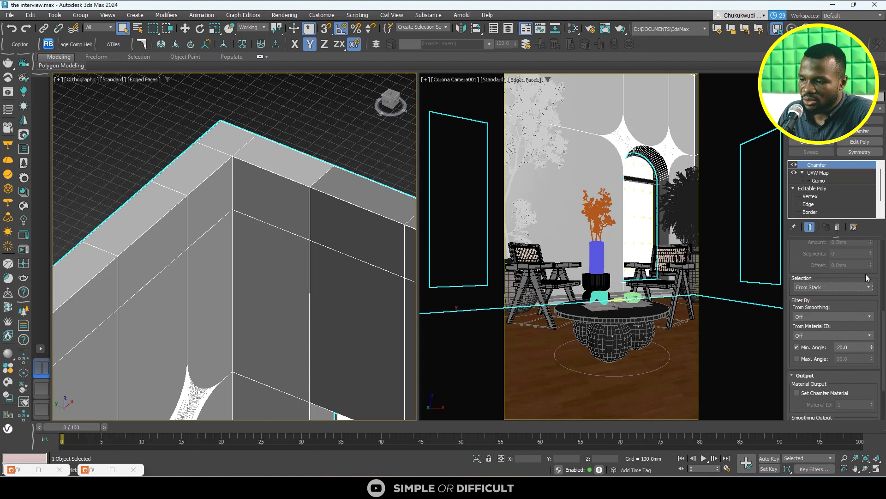
{"action": "scroll", "coordinate": [866, 276], "scroll_direction": "up", "scroll_amount": 1}
{"action": "scroll", "coordinate": [870, 270], "scroll_direction": "up", "scroll_amount": 8}
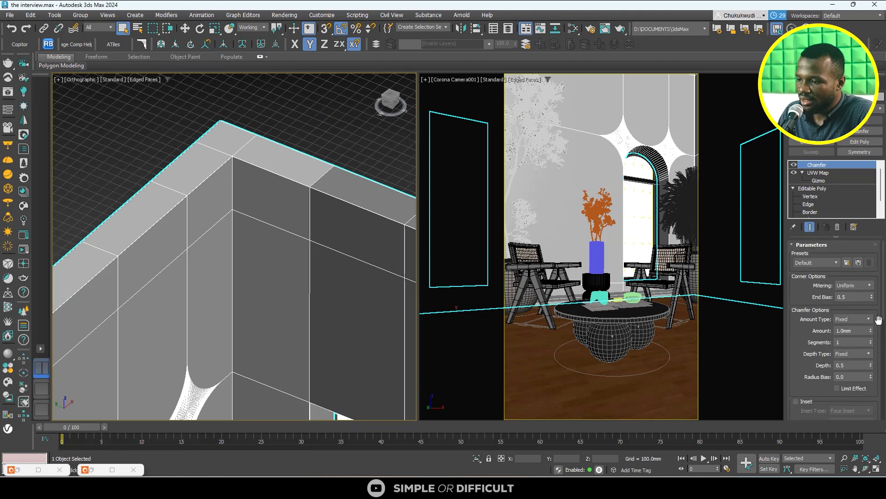
{"action": "double_click", "coordinate": [859, 330]}
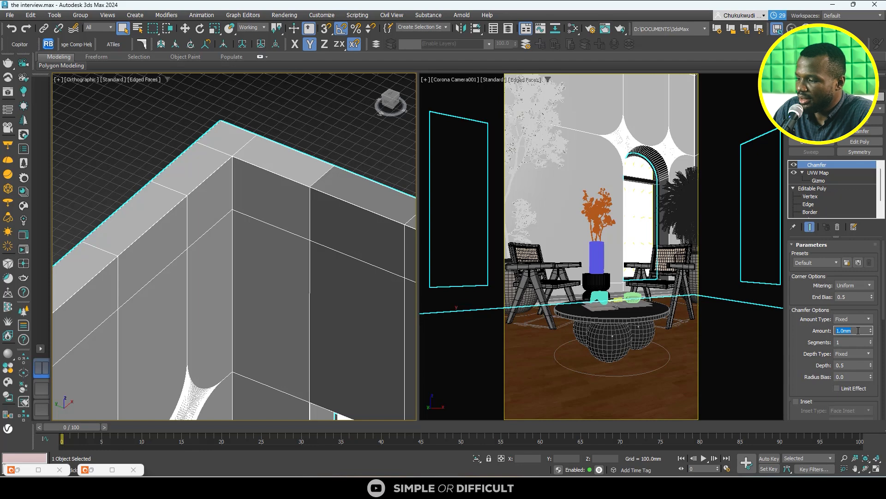
{"action": "type", "text": "3"}
{"action": "key", "text": "Return"}
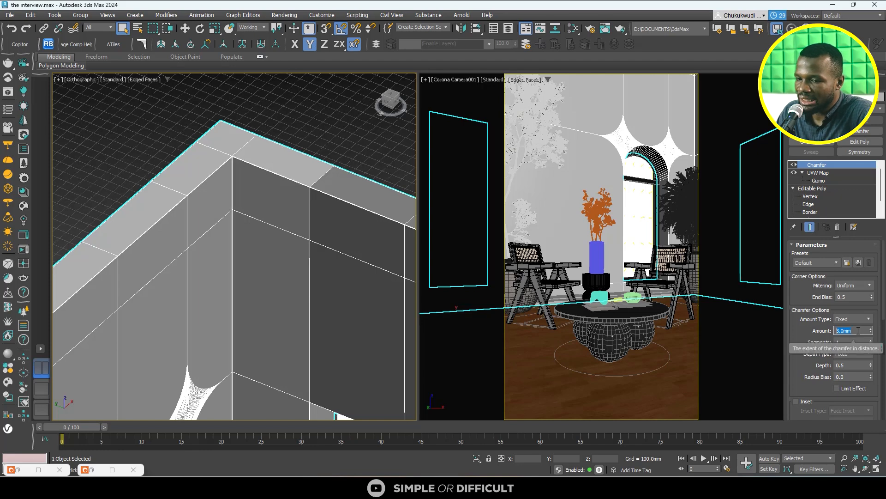
{"action": "scroll", "coordinate": [223, 134], "scroll_direction": "up", "scroll_amount": 6}
{"action": "scroll", "coordinate": [222, 134], "scroll_direction": "up", "scroll_amount": 3}
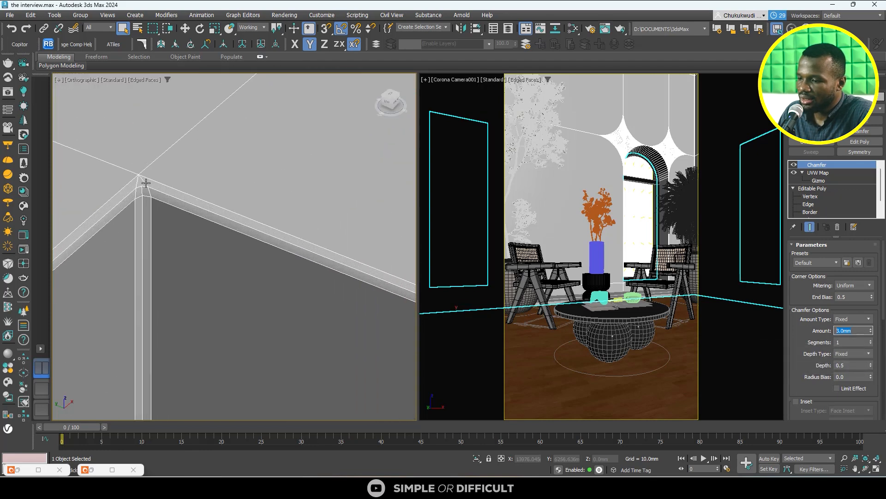
- Set the wall chamfer's amount to 10 mm with 3 segments and check the rounded edges around the arched window
{"action": "left_click", "coordinate": [870, 329]}
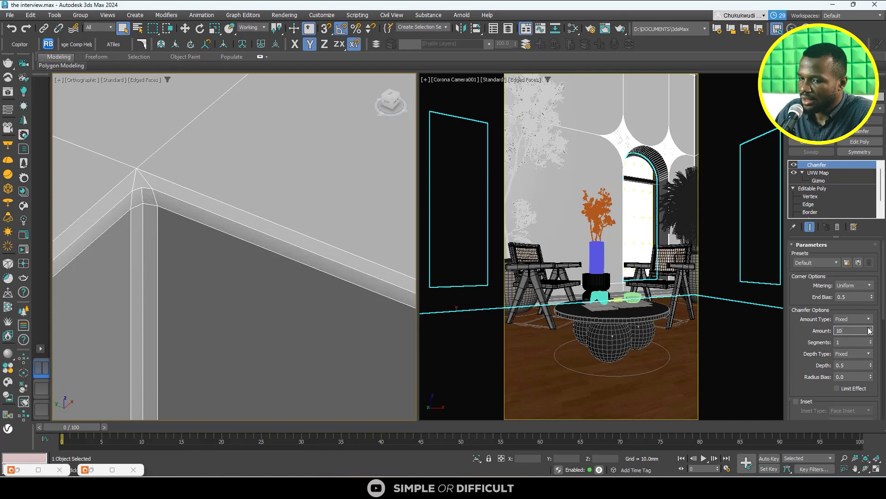
{"action": "type", "text": "10"}
{"action": "key", "text": "Return"}
{"action": "left_click", "coordinate": [846, 342]}
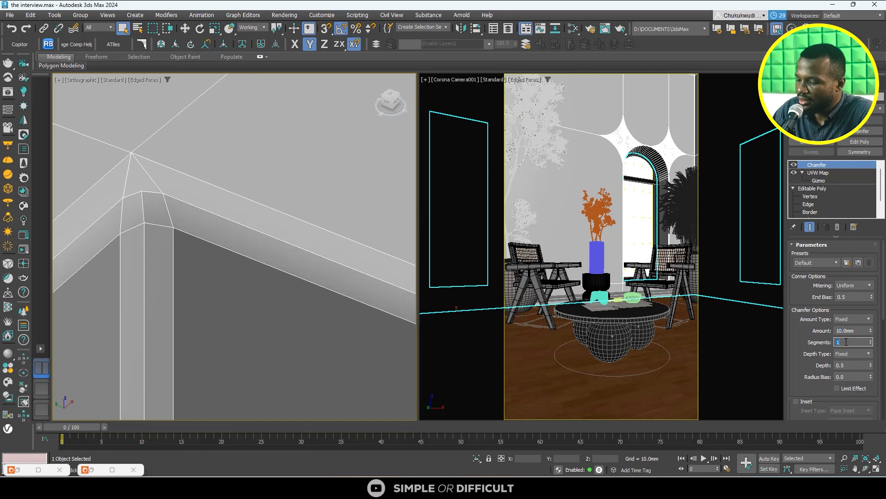
{"action": "type", "text": "3"}
{"action": "key", "text": "Return"}
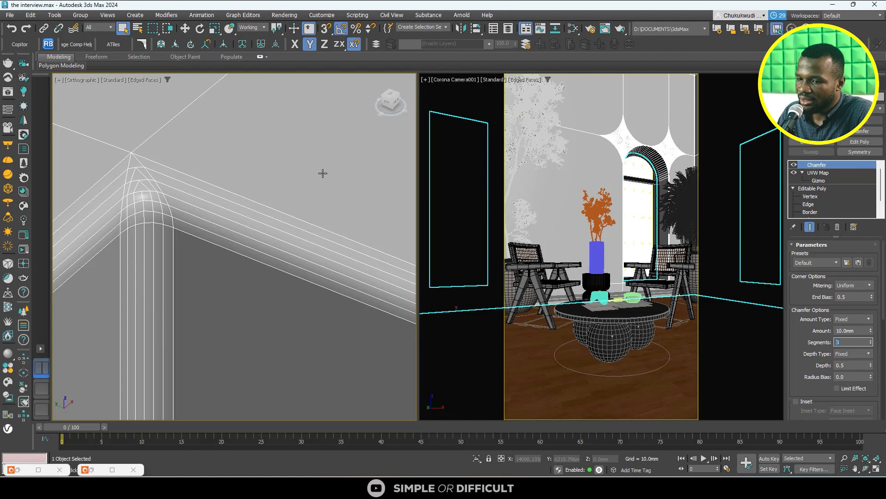
{"action": "scroll", "coordinate": [322, 174], "scroll_direction": "down", "scroll_amount": 10}
{"action": "scroll", "coordinate": [267, 268], "scroll_direction": "up", "scroll_amount": 12}
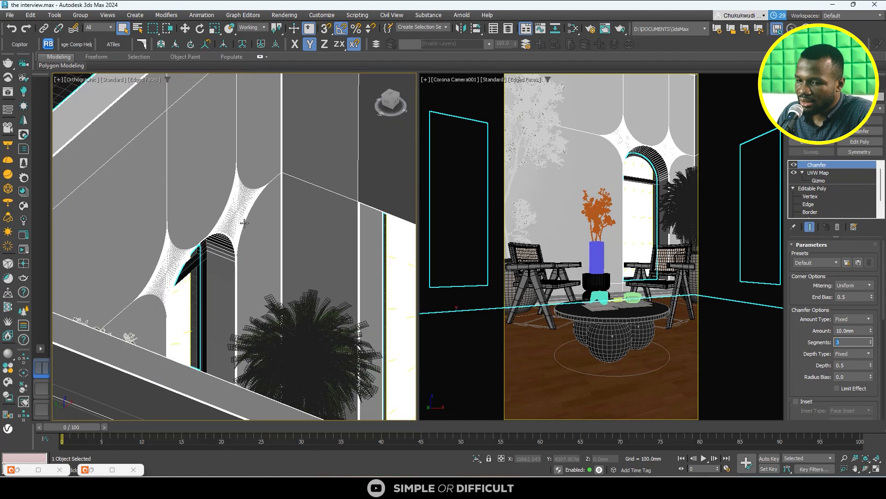
- Try a 3 mm chamfer amount on the walls around the arched opening, and set the amount to 5 mm
{"action": "scroll", "coordinate": [165, 208], "scroll_direction": "up", "scroll_amount": 3}
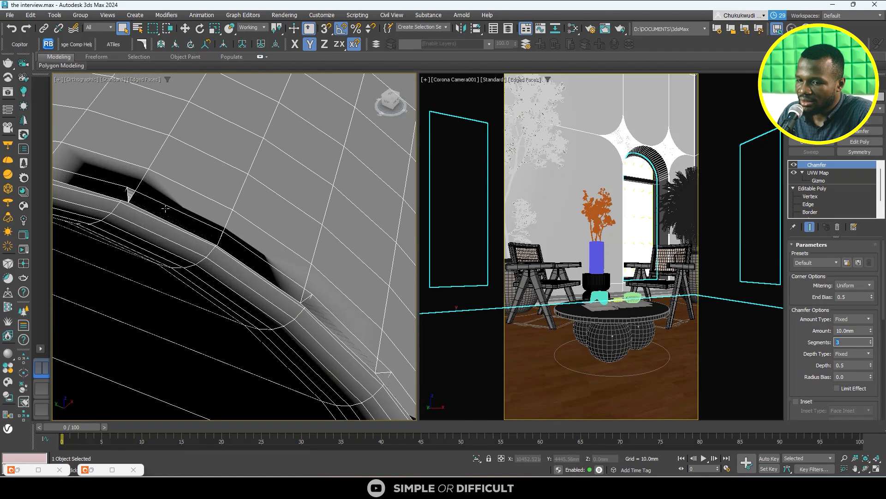
{"action": "double_click", "coordinate": [862, 331]}
{"action": "type", "text": "3"}
{"action": "key", "text": "Return"}
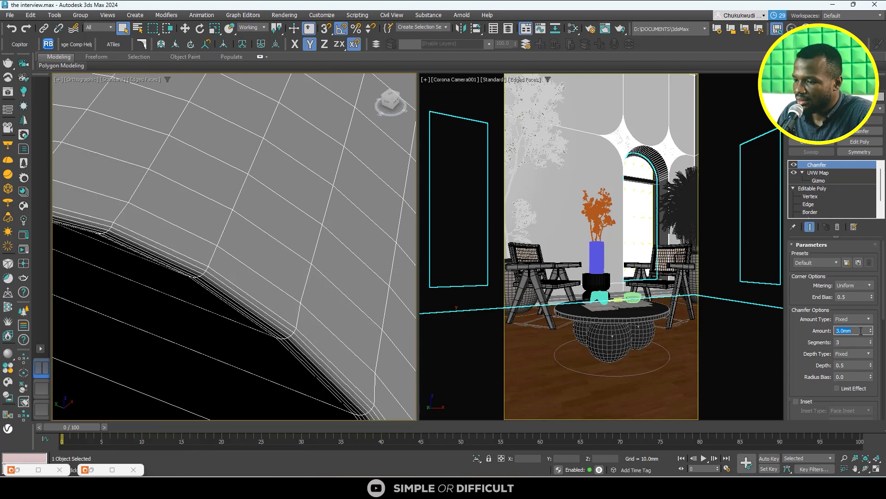
{"action": "type", "text": "5"}
{"action": "key", "text": "Return"}
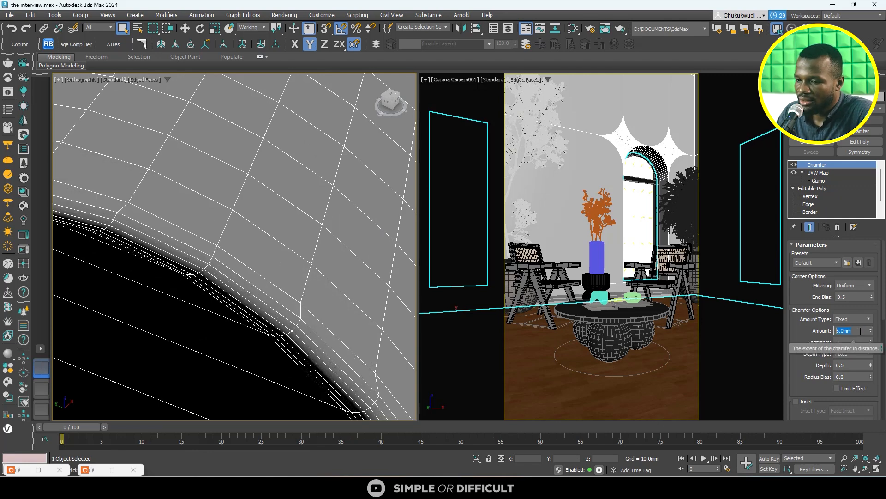
{"action": "scroll", "coordinate": [273, 250], "scroll_direction": "down", "scroll_amount": 8}
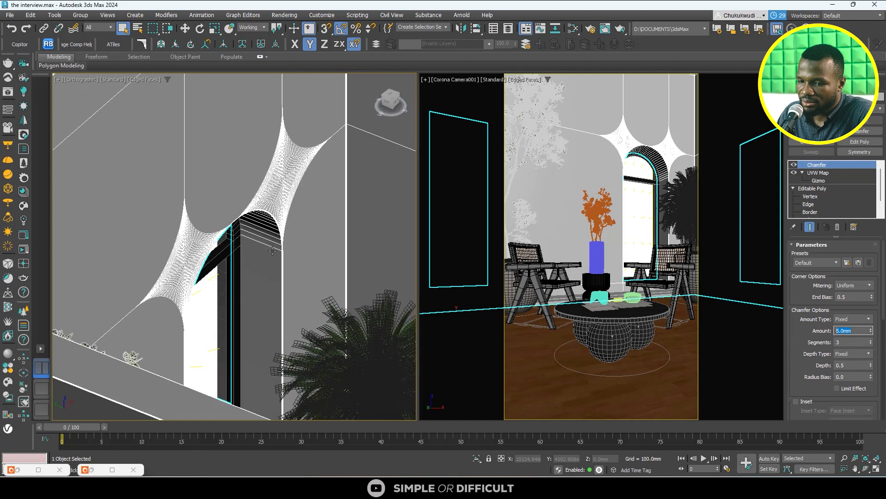
- Set the wall chamfer's segments to 5 and check the rounded edge of the arch up close
{"action": "middle_click_drag", "start_coordinate": [273, 251], "coordinate": [323, 259], "text": "alt"}
{"action": "scroll", "coordinate": [313, 246], "scroll_direction": "up", "scroll_amount": 8}
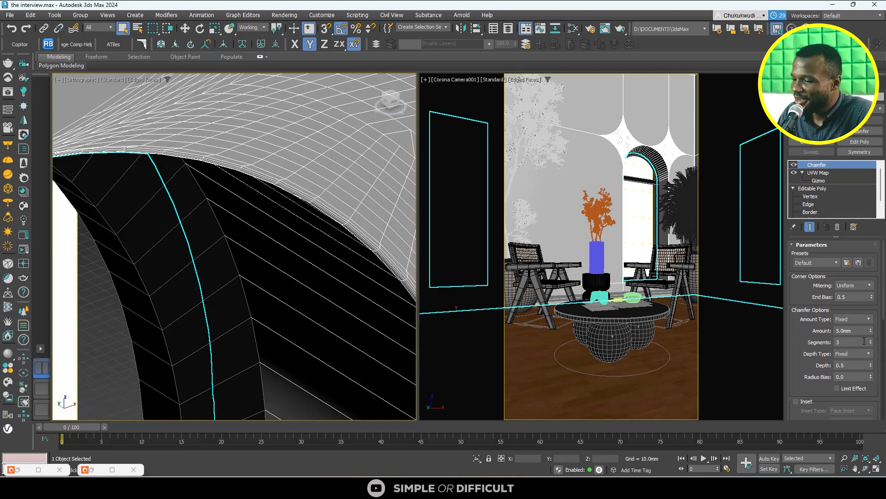
{"action": "key", "text": "Return"}
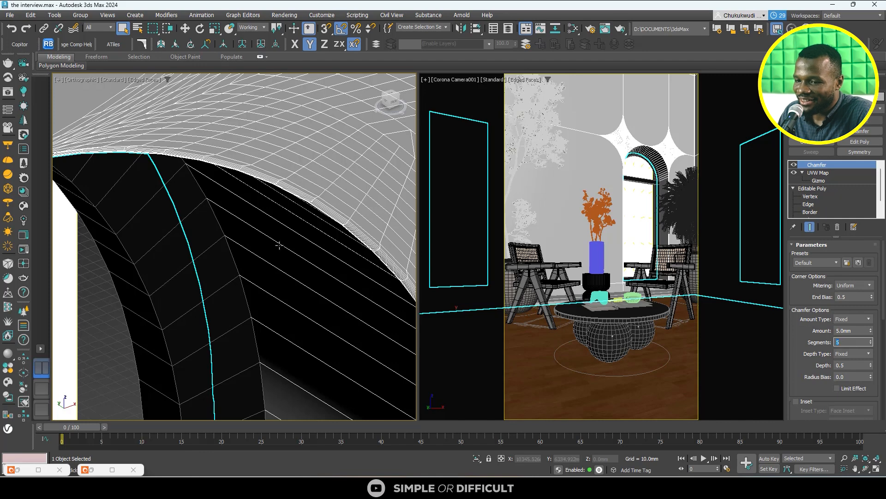
{"action": "scroll", "coordinate": [290, 181], "scroll_direction": "up", "scroll_amount": 4}
{"action": "scroll", "coordinate": [290, 182], "scroll_direction": "down", "scroll_amount": 3}
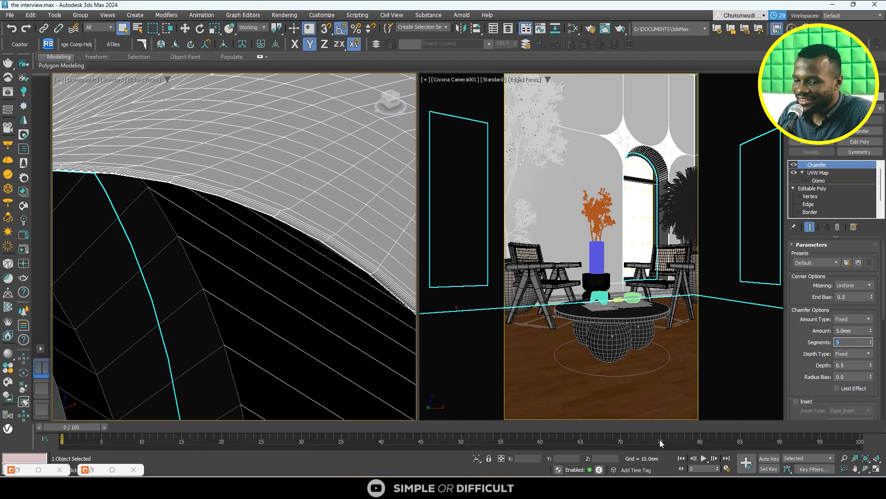
- Bring up the Corona frame buffer and inspect the arched window's edges in the interactive render
{"action": "left_click", "coordinate": [23, 250]}
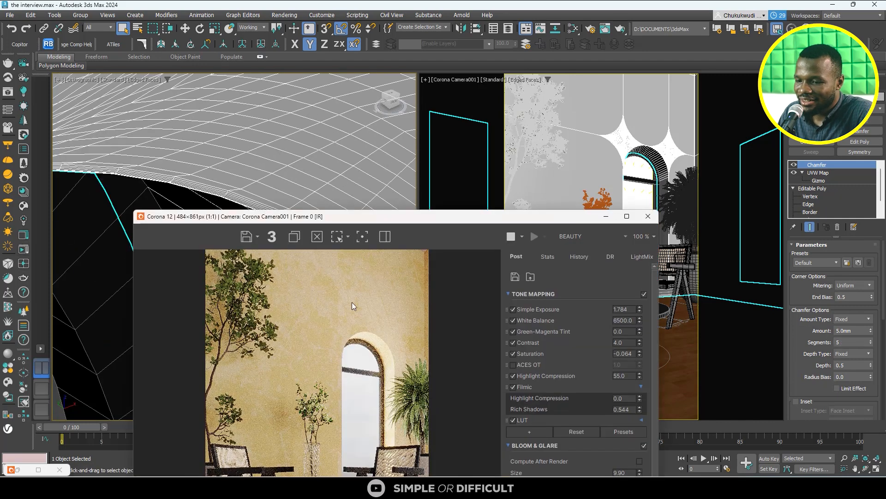
{"action": "scroll", "coordinate": [395, 336], "scroll_direction": "up", "scroll_amount": 4}
{"action": "scroll", "coordinate": [405, 370], "scroll_direction": "down", "scroll_amount": 2}
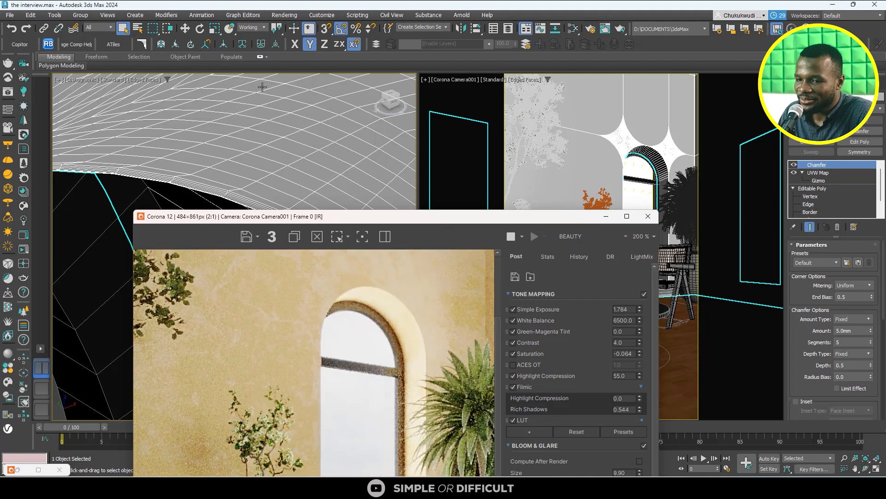
- Copy the walls' Chamfer modifier and paste it onto the arched window frame, above its Edit Poly modifier
{"action": "scroll", "coordinate": [272, 108], "scroll_direction": "down", "scroll_amount": 6}
{"action": "scroll", "coordinate": [262, 151], "scroll_direction": "down", "scroll_amount": 3}
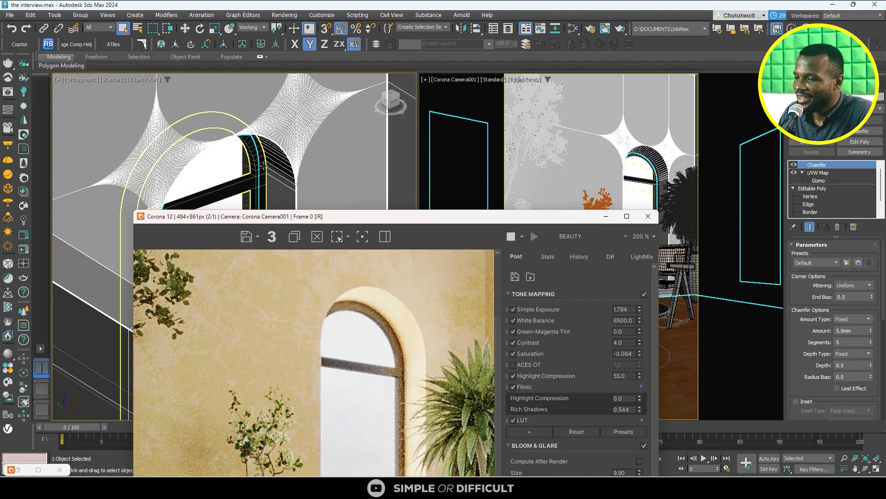
{"action": "right_click", "coordinate": [827, 164]}
{"action": "left_click", "coordinate": [787, 202]}
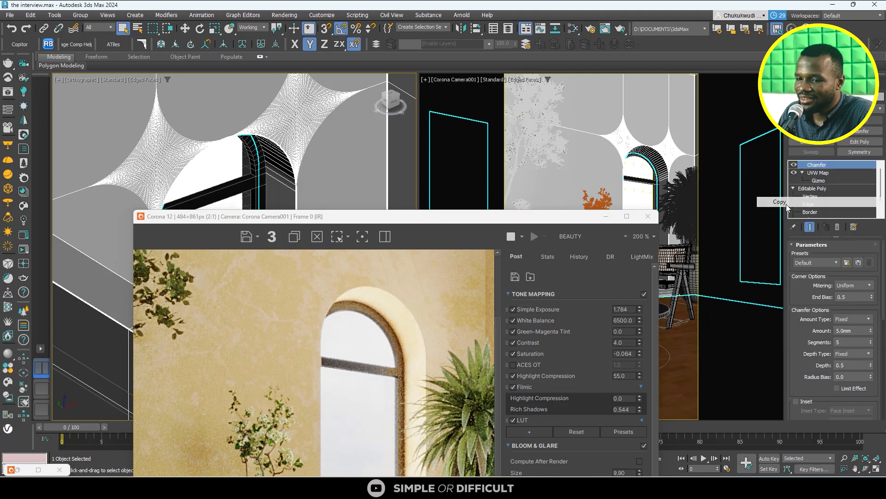
{"action": "scroll", "coordinate": [316, 202], "scroll_direction": "up", "scroll_amount": 3}
{"action": "left_click", "coordinate": [235, 187]}
{"action": "right_click", "coordinate": [836, 202]}
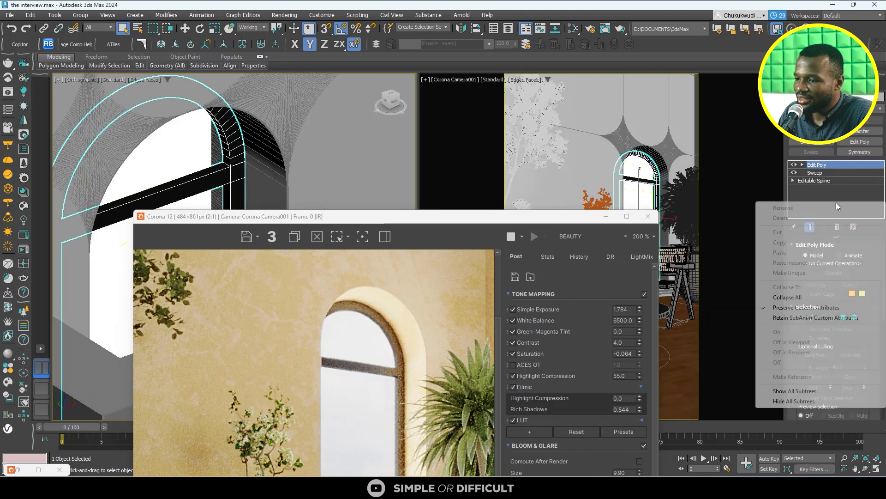
{"action": "right_click", "coordinate": [818, 165]}
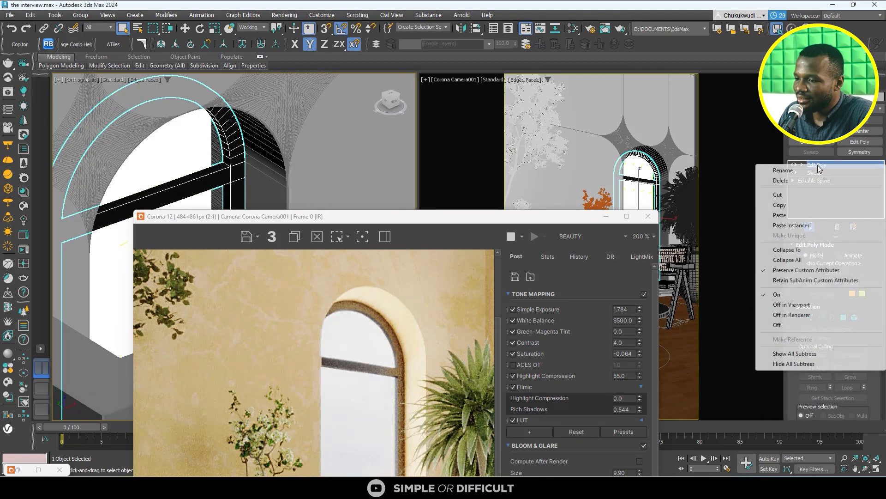
{"action": "left_click", "coordinate": [792, 215]}
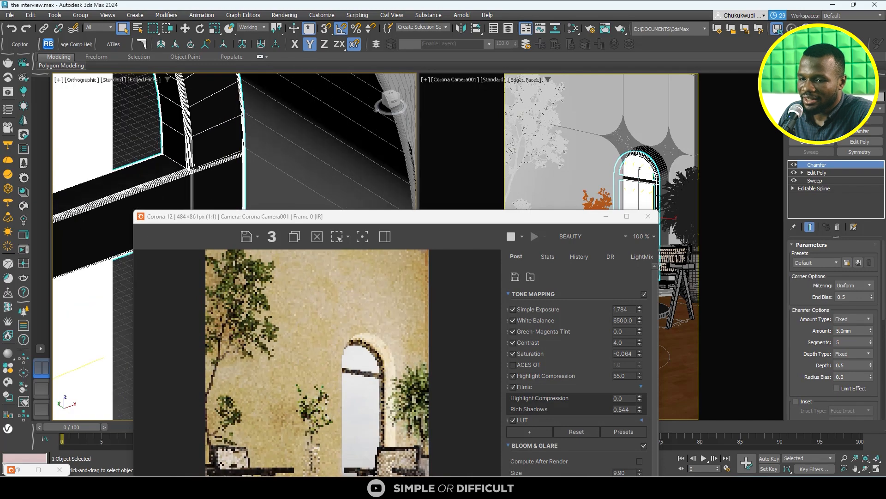
- Examine the chamfered window frame in the viewport and the render, and reselect the walls to compare the arch edge
{"action": "scroll", "coordinate": [194, 167], "scroll_direction": "up", "scroll_amount": 5}
{"action": "scroll", "coordinate": [313, 95], "scroll_direction": "down", "scroll_amount": 3}
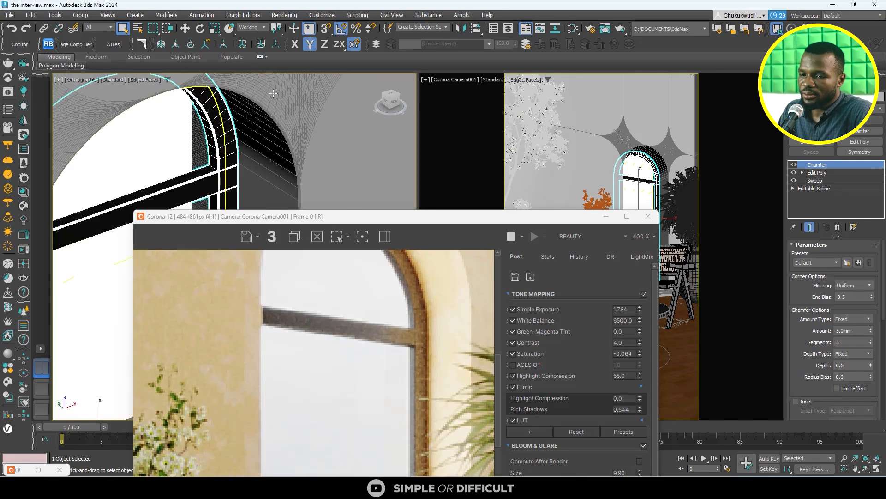
{"action": "scroll", "coordinate": [273, 93], "scroll_direction": "up", "scroll_amount": 5}
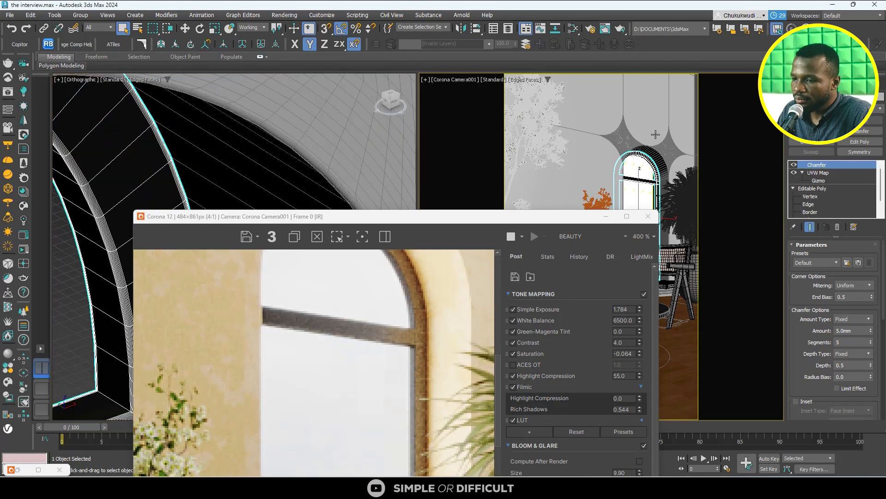
{"action": "left_click", "coordinate": [752, 194]}
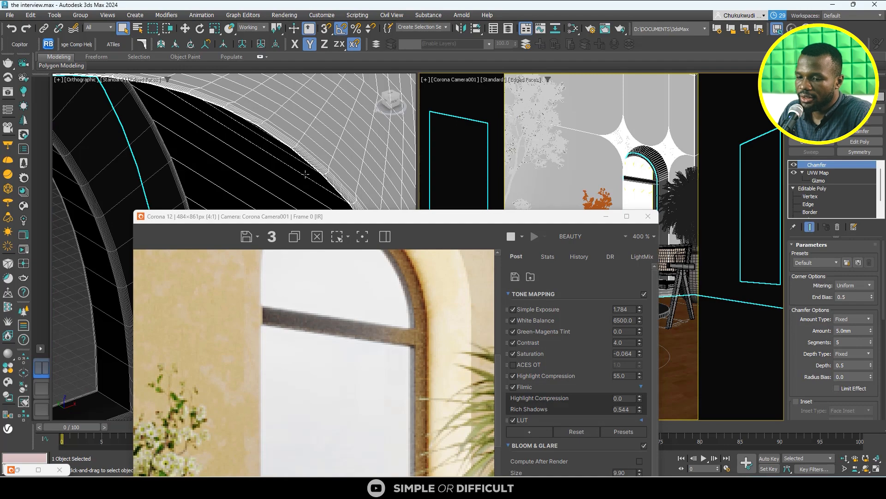
{"action": "scroll", "coordinate": [350, 194], "scroll_direction": "down", "scroll_amount": 4}
{"action": "scroll", "coordinate": [355, 376], "scroll_direction": "down", "scroll_amount": 3}
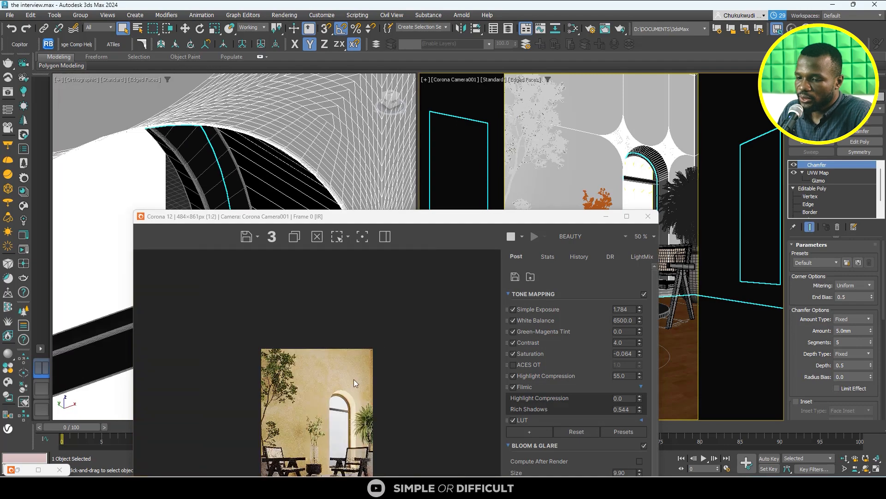
- Maximise the frame buffer and examine the table, chairs, arched window and overall composition of the interactive render
{"action": "left_click", "coordinate": [627, 216]}
{"action": "scroll", "coordinate": [376, 332], "scroll_direction": "up", "scroll_amount": 4}
{"action": "scroll", "coordinate": [375, 332], "scroll_direction": "up", "scroll_amount": 1}
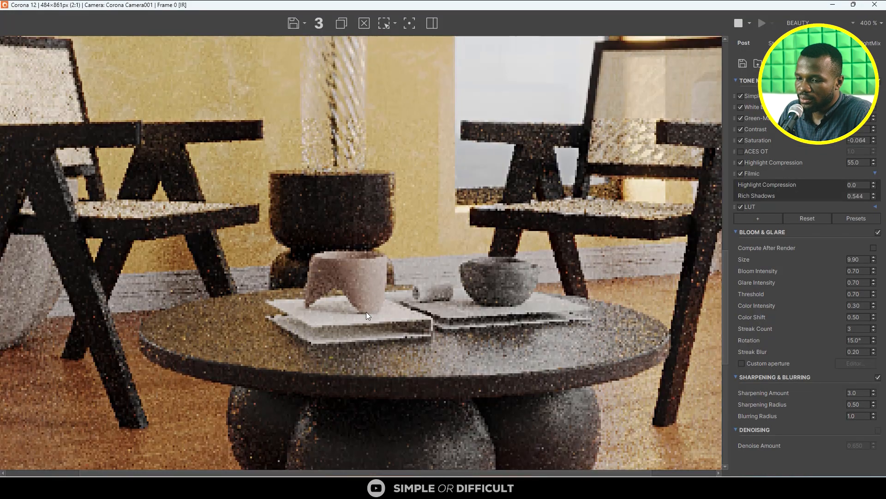
{"action": "scroll", "coordinate": [403, 270], "scroll_direction": "down", "scroll_amount": 1}
{"action": "scroll", "coordinate": [445, 257], "scroll_direction": "down", "scroll_amount": 1}
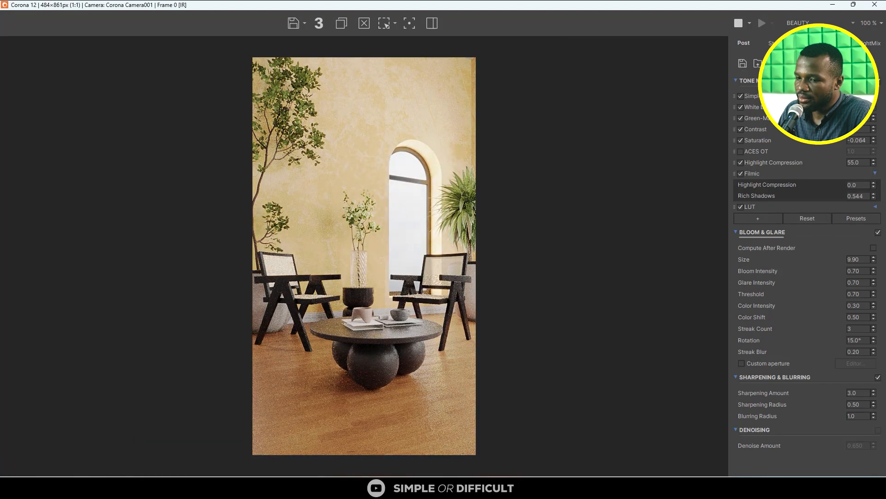
{"action": "scroll", "coordinate": [466, 208], "scroll_direction": "up", "scroll_amount": 1}
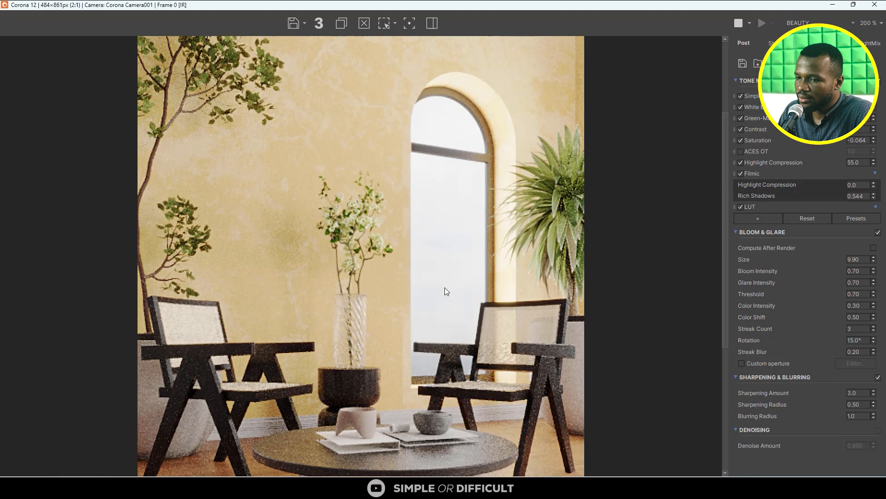
{"action": "scroll", "coordinate": [445, 291], "scroll_direction": "down", "scroll_amount": 1}
{"action": "scroll", "coordinate": [434, 152], "scroll_direction": "up", "scroll_amount": 1}
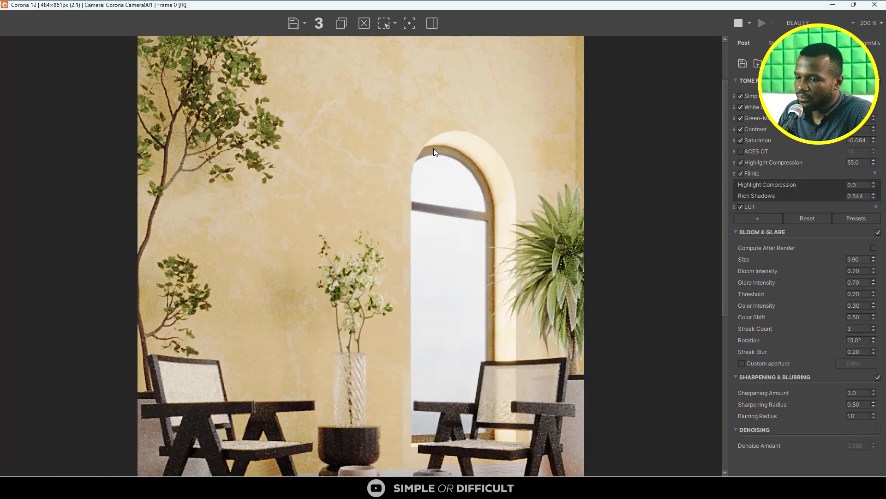
{"action": "scroll", "coordinate": [434, 148], "scroll_direction": "down", "scroll_amount": 1}
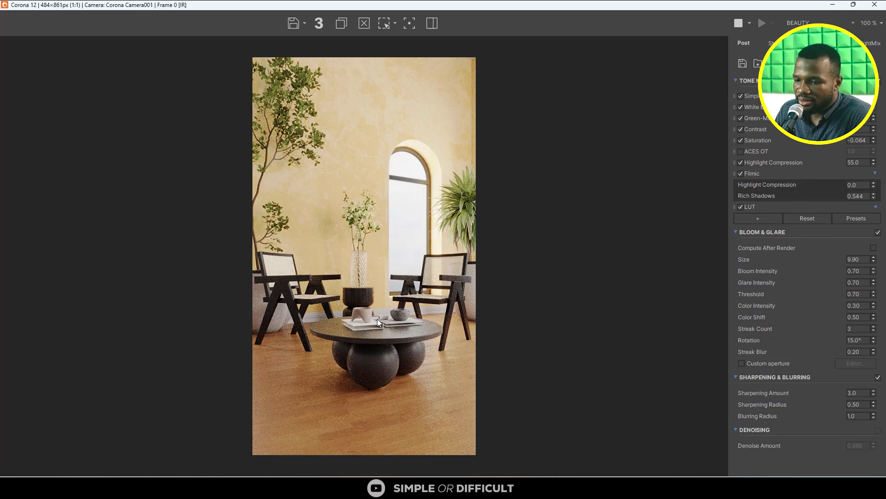
{"action": "scroll", "coordinate": [378, 318], "scroll_direction": "up", "scroll_amount": 1}
{"action": "scroll", "coordinate": [386, 291], "scroll_direction": "down", "scroll_amount": 1}
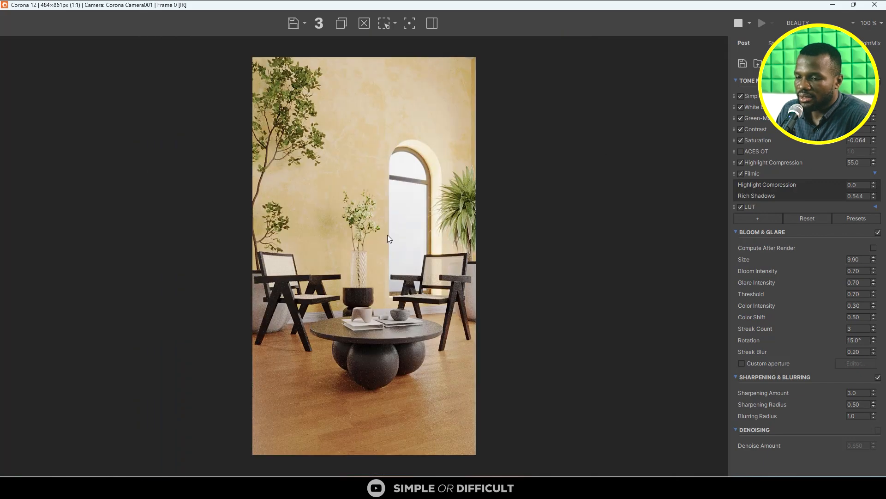
{"action": "scroll", "coordinate": [406, 237], "scroll_direction": "down", "scroll_amount": 1}
{"action": "scroll", "coordinate": [408, 238], "scroll_direction": "up", "scroll_amount": 1}
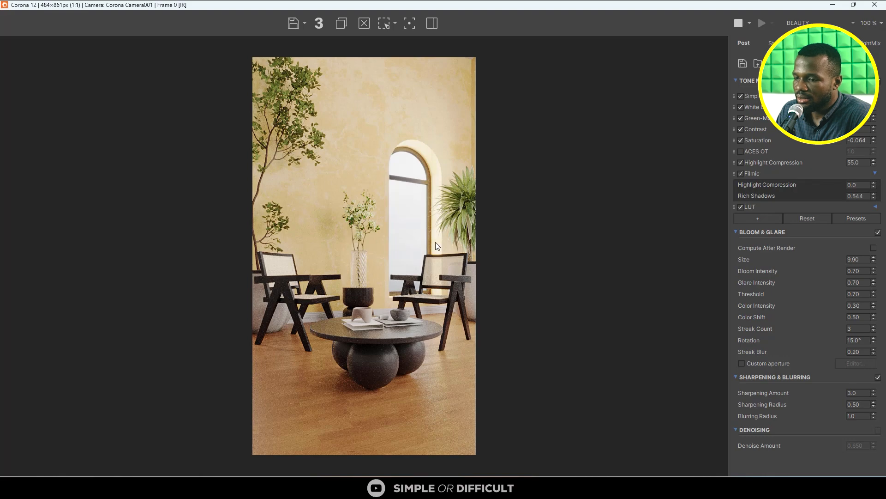
- Stop the interactive render, minimise the frame buffer and view the whole room model
{"action": "left_click", "coordinate": [742, 23]}
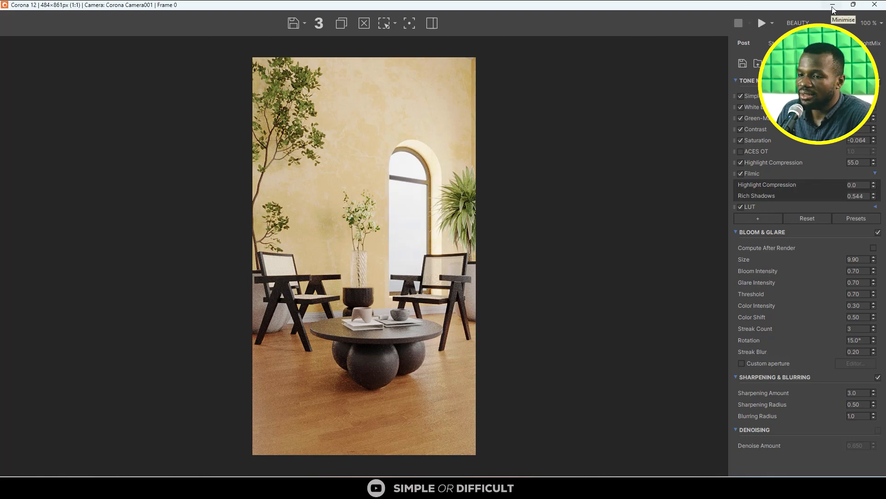
{"action": "left_click", "coordinate": [833, 7]}
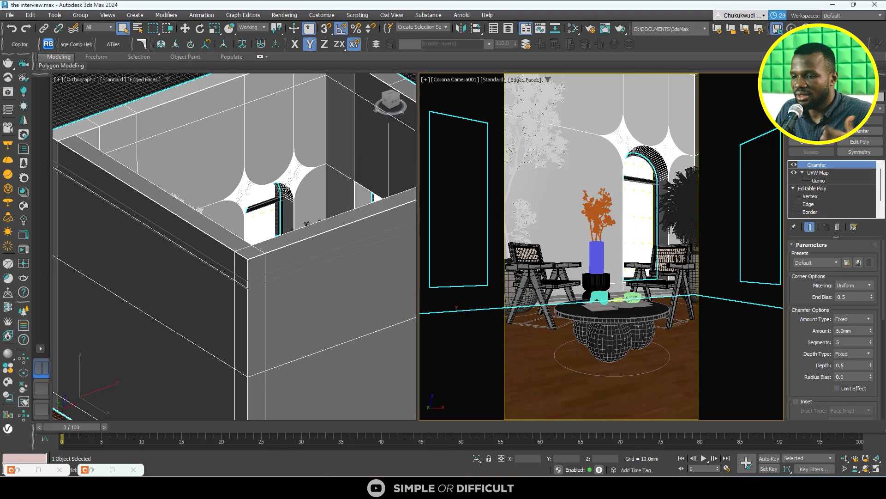
{"action": "scroll", "coordinate": [285, 189], "scroll_direction": "down", "scroll_amount": 2}
{"action": "middle_click", "coordinate": [285, 188]}
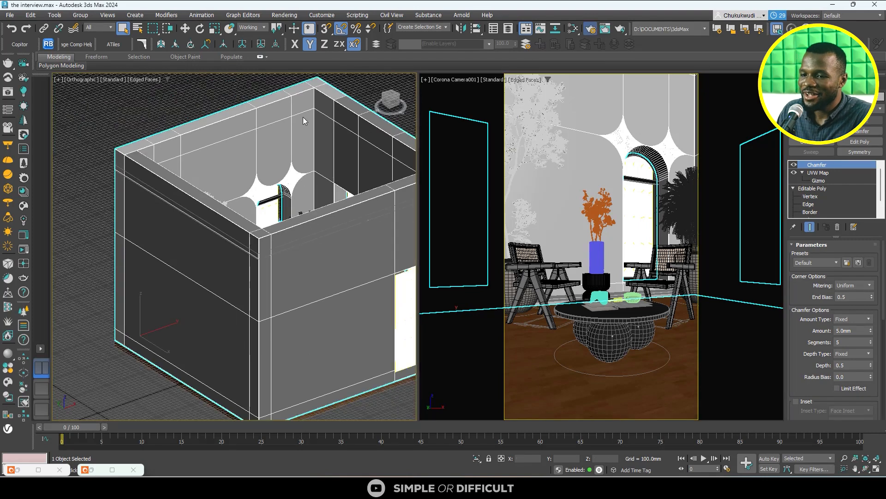
- Set the render output width to 3000 pixels in the common render settings
{"action": "left_click", "coordinate": [593, 32]}
{"action": "left_click", "coordinate": [440, 79]}
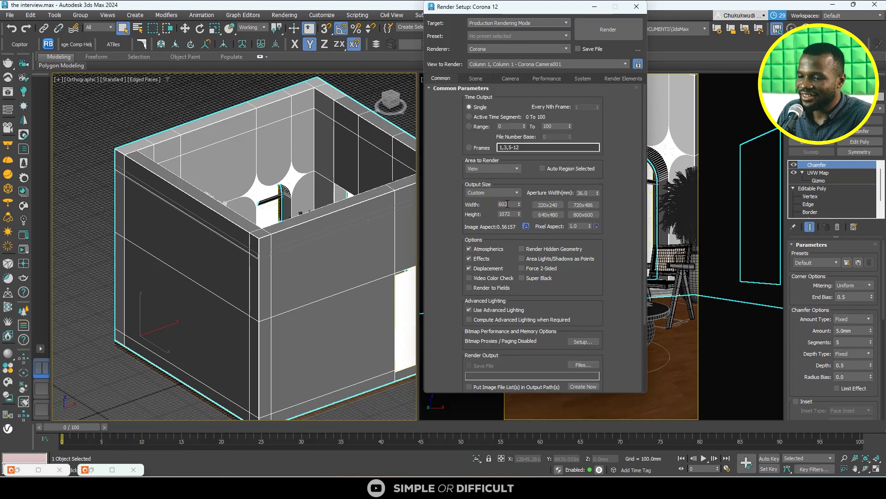
{"action": "double_click", "coordinate": [507, 203]}
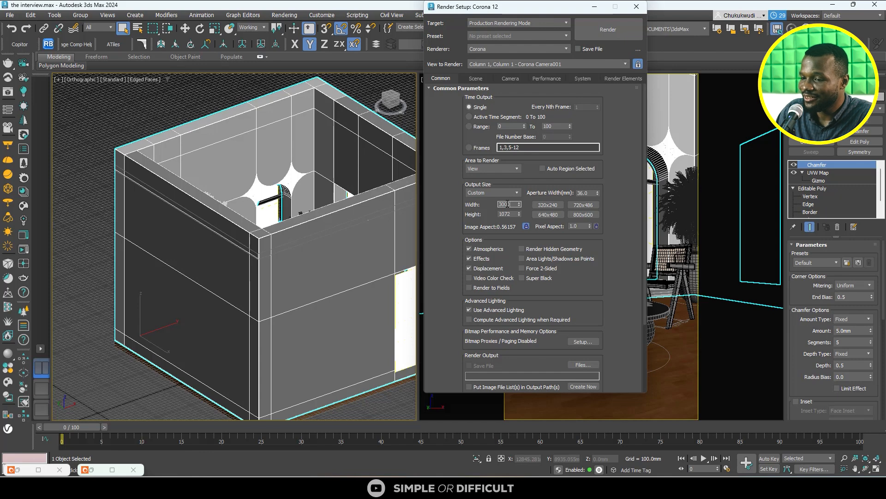
- Set the scene's denoising mode to Corona High Quality and close the render settings
{"action": "left_click", "coordinate": [480, 79]}
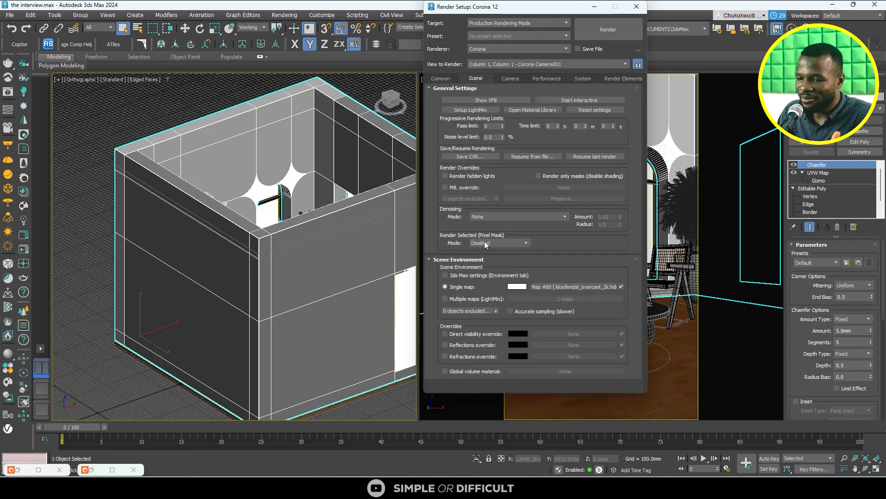
{"action": "left_click", "coordinate": [492, 217]}
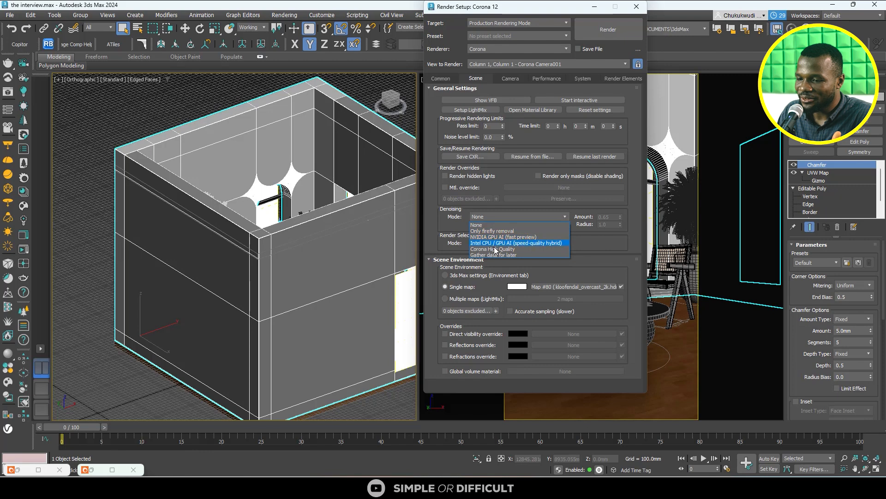
{"action": "left_click", "coordinate": [495, 249]}
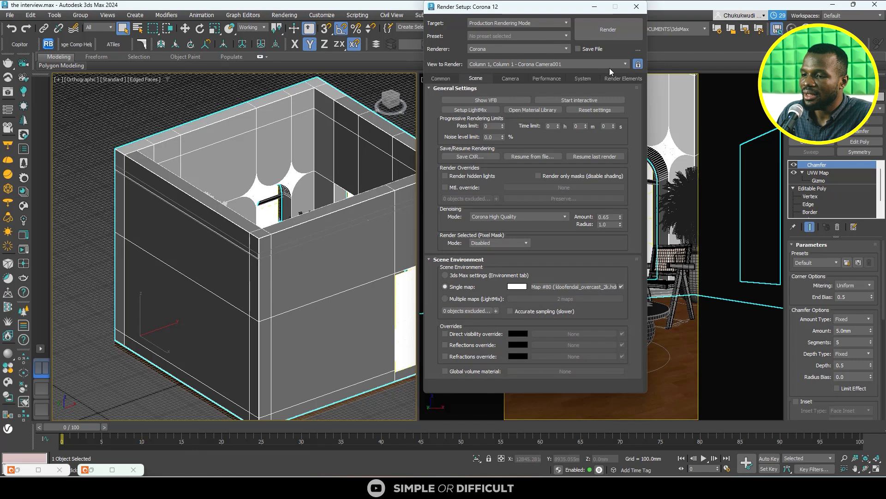
{"action": "left_click", "coordinate": [637, 7]}
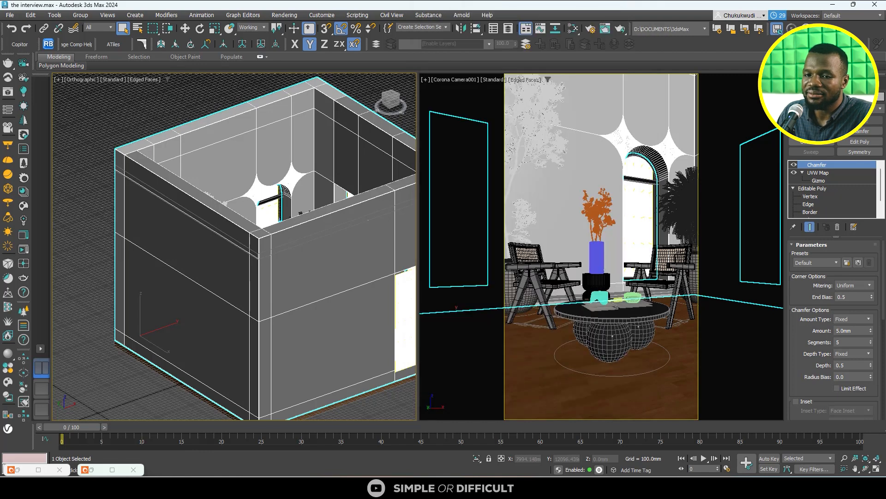
- Save the scene and start the final production render from the Corona frame buffer
{"action": "left_click", "coordinate": [9, 15]}
{"action": "left_click", "coordinate": [21, 91]}
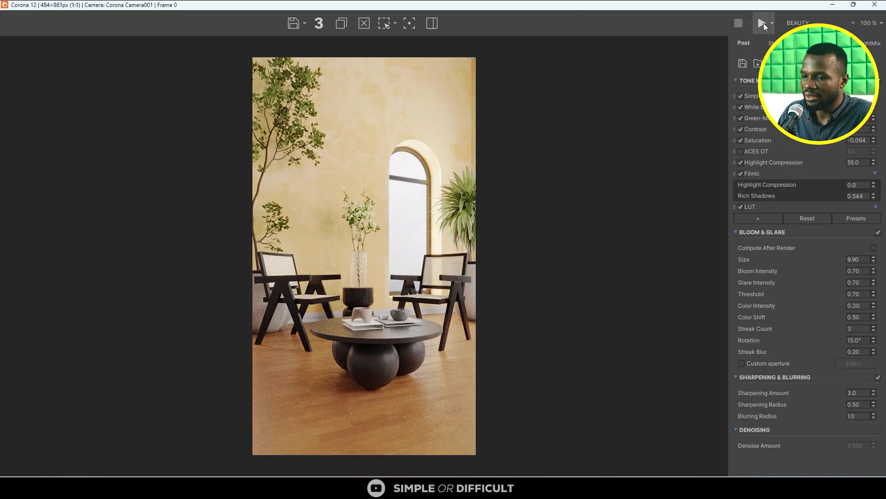
{"action": "left_click", "coordinate": [762, 23]}
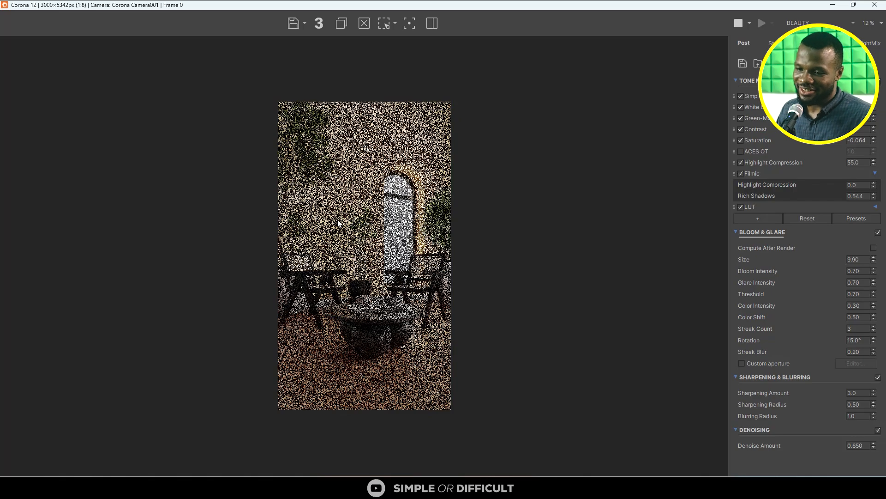
- Examine the production render and its post-processing settings, and check the denoising progress in the rendering dialog
{"action": "scroll", "coordinate": [338, 223], "scroll_direction": "up", "scroll_amount": 3}
{"action": "scroll", "coordinate": [338, 223], "scroll_direction": "down", "scroll_amount": 2}
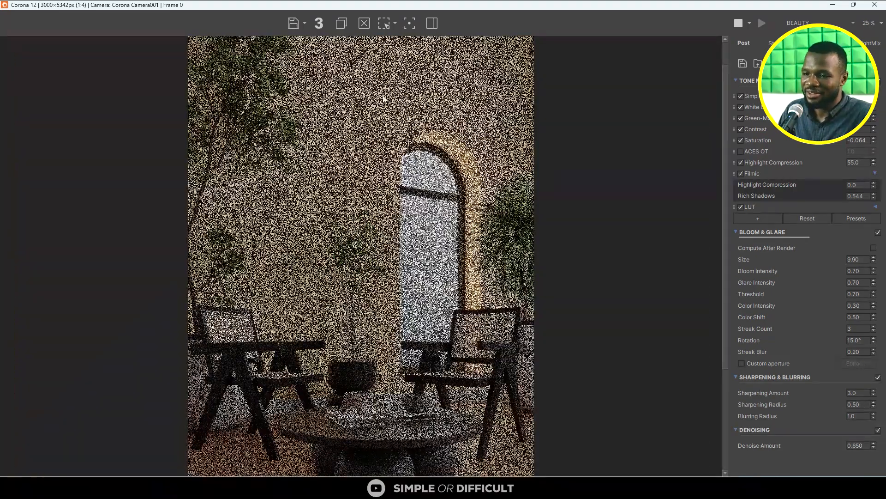
{"action": "scroll", "coordinate": [460, 179], "scroll_direction": "down", "scroll_amount": 1}
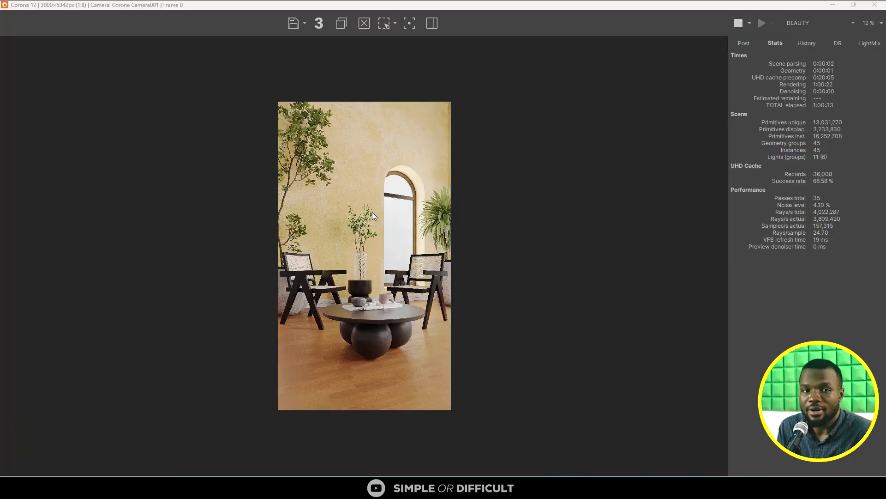
{"action": "scroll", "coordinate": [390, 244], "scroll_direction": "up", "scroll_amount": 1}
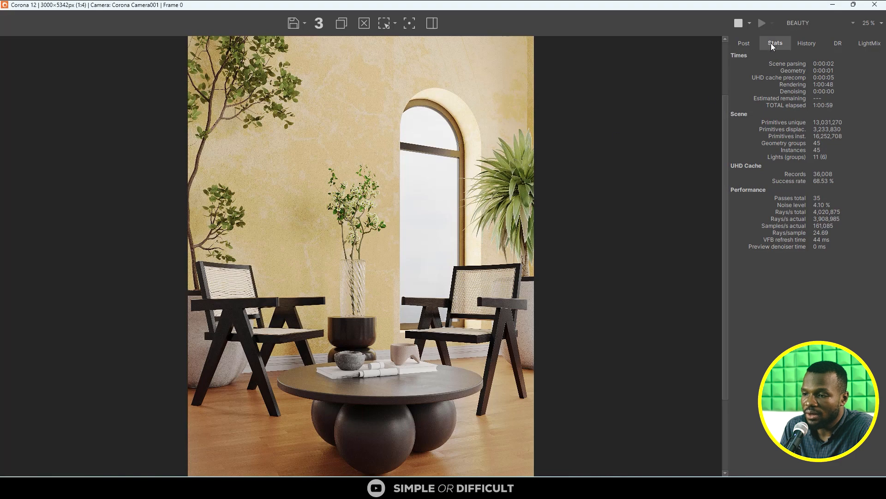
{"action": "left_click", "coordinate": [748, 42]}
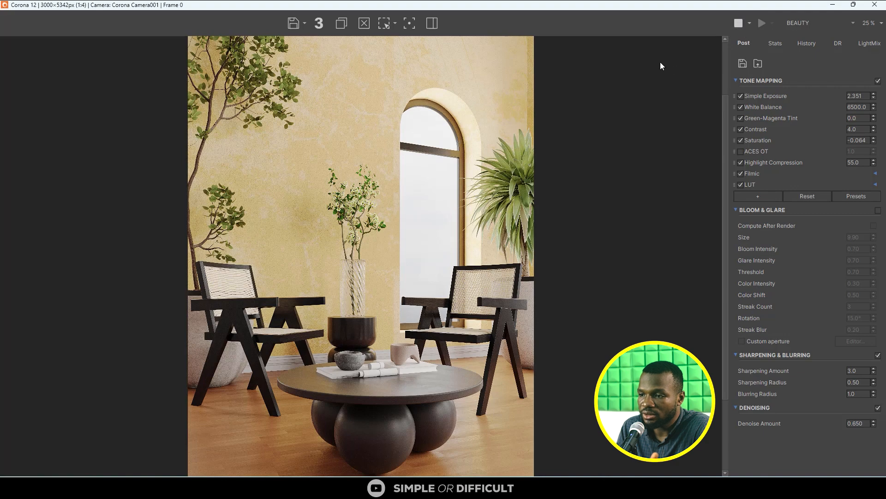
{"action": "left_click_drag", "start_coordinate": [622, 3], "coordinate": [245, 7]}
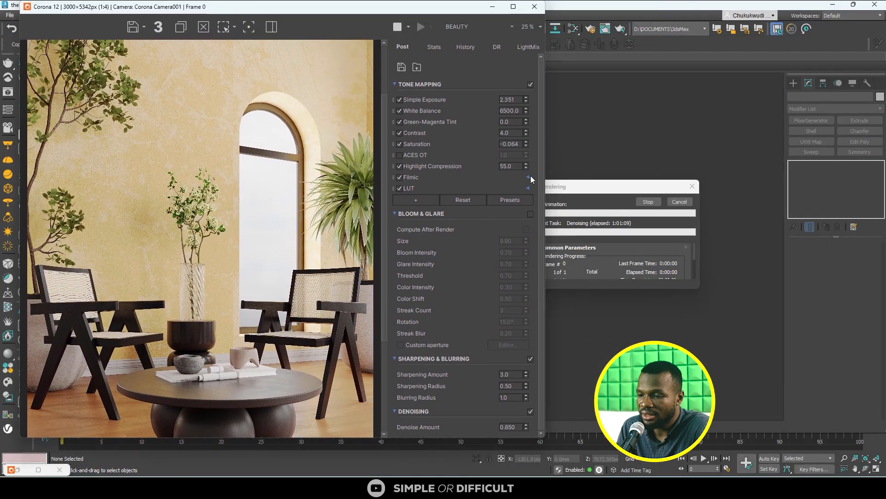
{"action": "left_click_drag", "start_coordinate": [576, 184], "coordinate": [629, 175]}
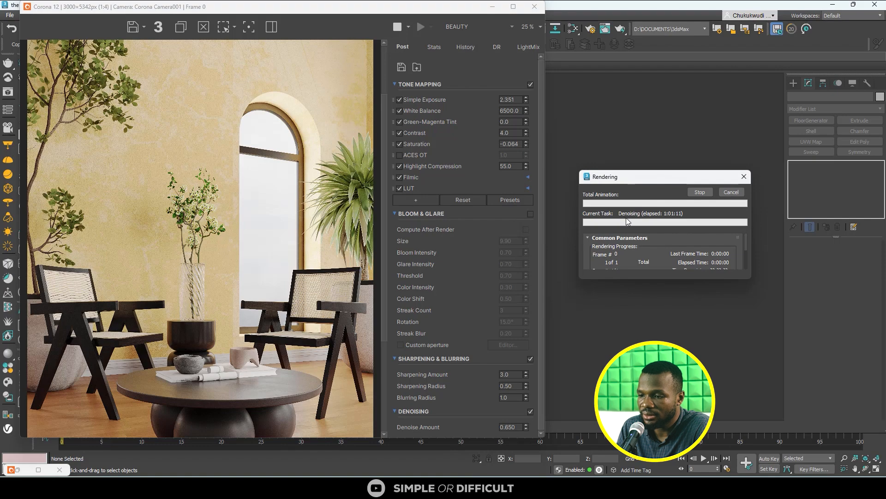
{"action": "left_click", "coordinate": [513, 6]}
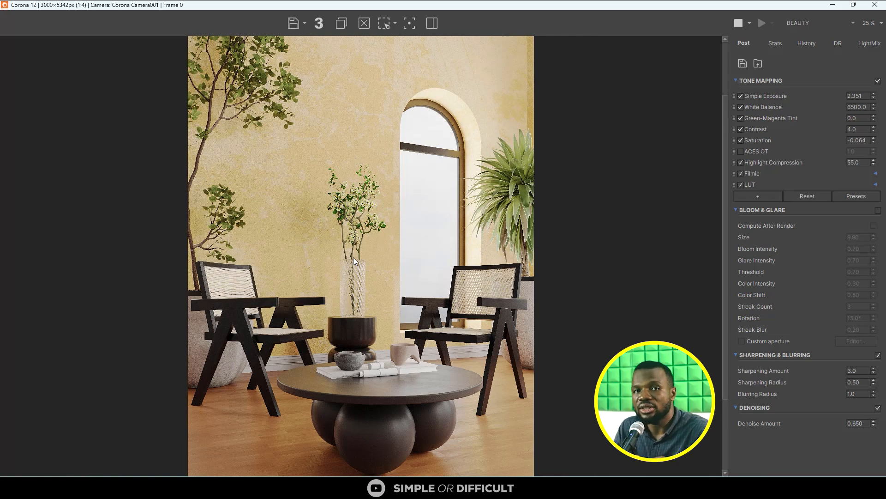
- Enable Bloom & Glare for the render and check its effect around the arched window
{"action": "left_click_drag", "start_coordinate": [498, 6], "coordinate": [306, 41]}
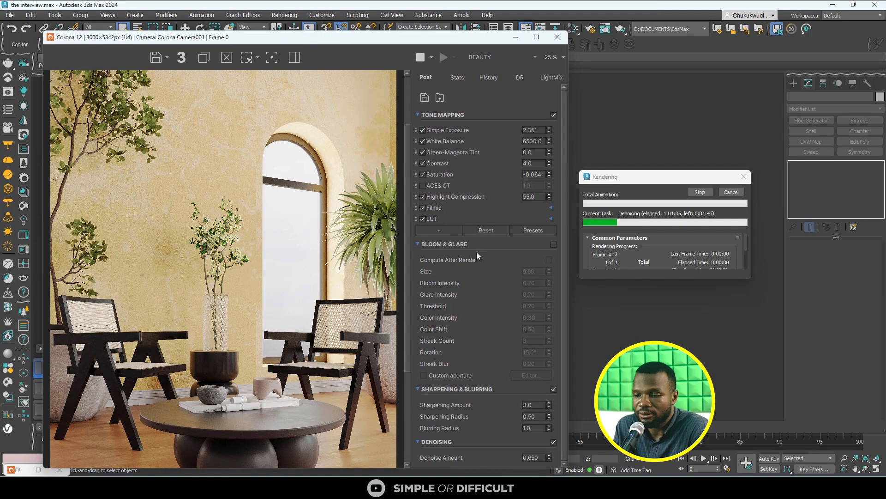
{"action": "left_click", "coordinate": [554, 245]}
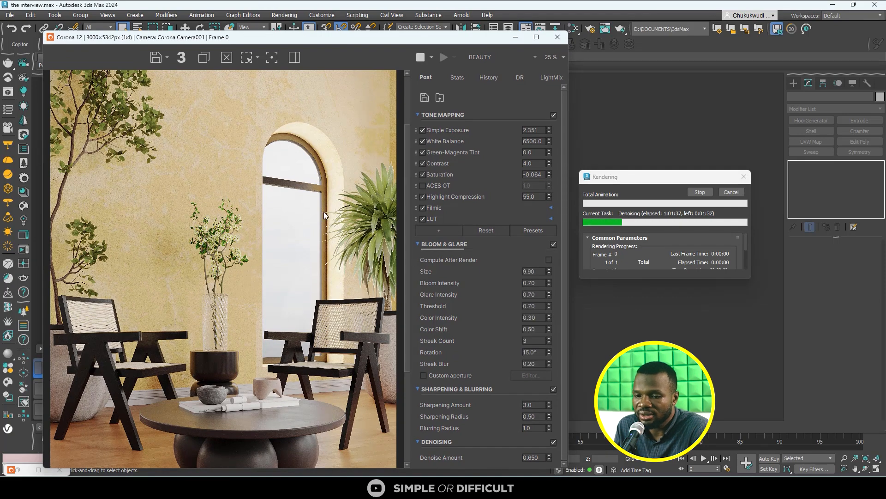
{"action": "scroll", "coordinate": [270, 212], "scroll_direction": "down", "scroll_amount": 2}
{"action": "scroll", "coordinate": [268, 242], "scroll_direction": "up", "scroll_amount": 2}
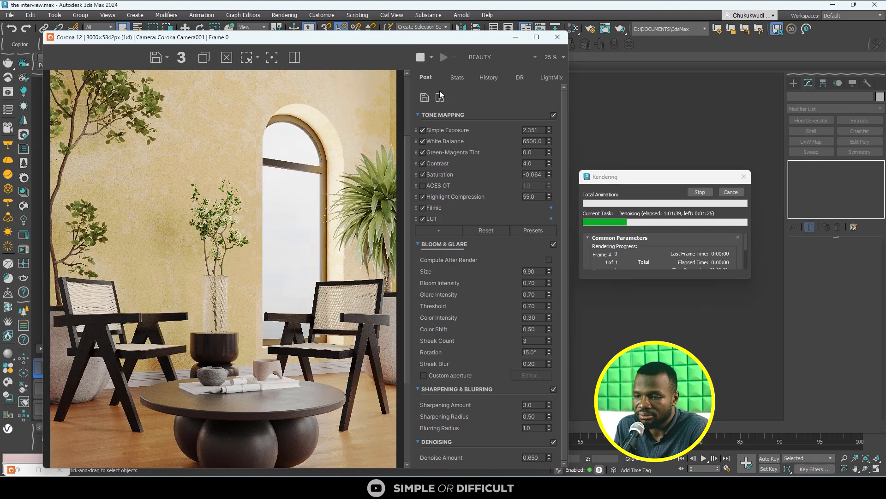
{"action": "left_click", "coordinate": [536, 37]}
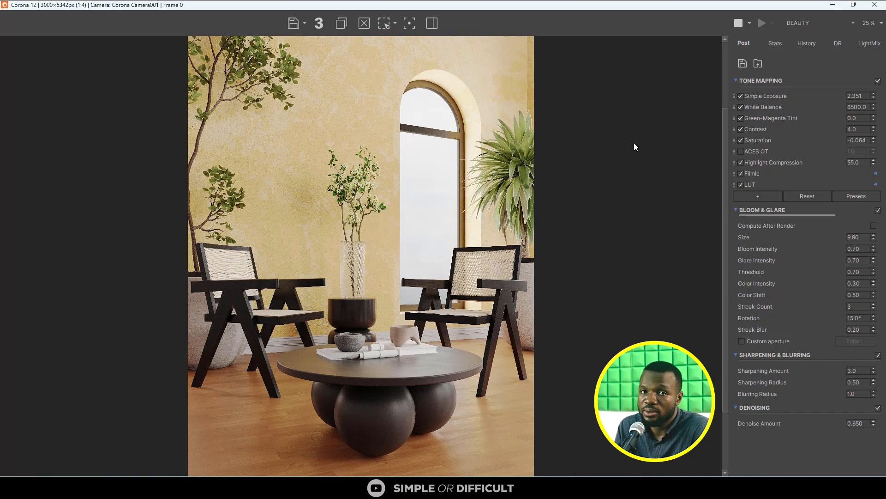
- Examine the finished render at full size, covering the wall, arched window, flowering plant, chairs and coffee table
{"action": "left_click_drag", "start_coordinate": [561, 6], "coordinate": [275, 6]}
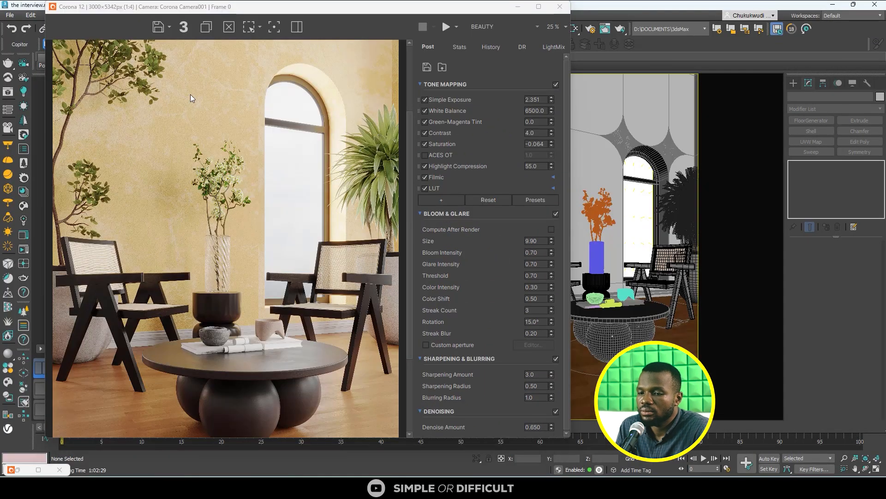
{"action": "scroll", "coordinate": [225, 168], "scroll_direction": "down", "scroll_amount": 1}
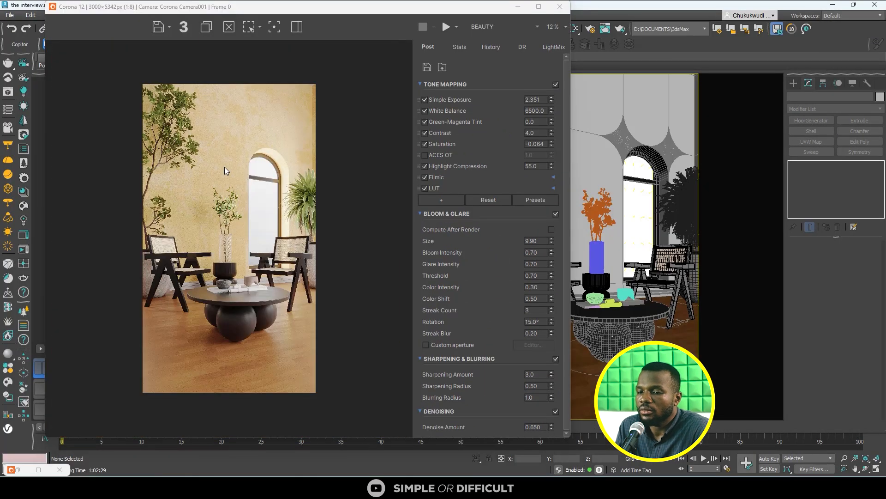
{"action": "left_click", "coordinate": [538, 7]}
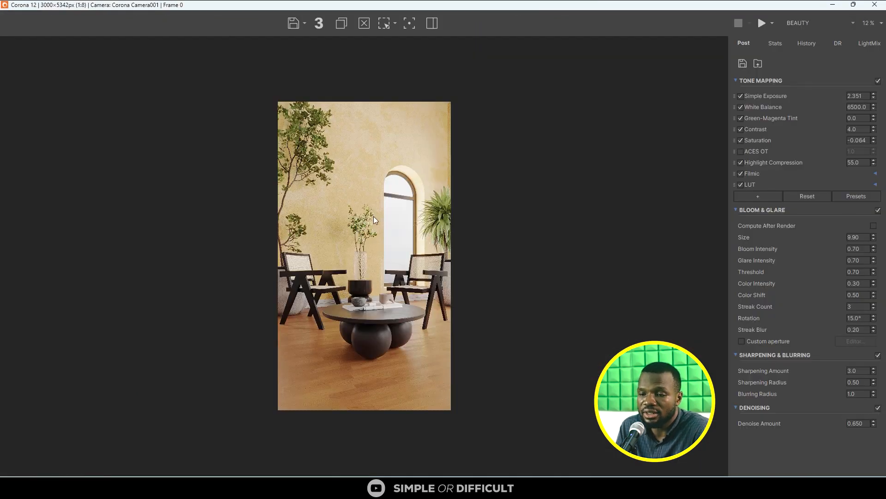
{"action": "scroll", "coordinate": [364, 203], "scroll_direction": "up", "scroll_amount": 1}
{"action": "scroll", "coordinate": [249, 111], "scroll_direction": "up", "scroll_amount": 1}
{"action": "scroll", "coordinate": [248, 111], "scroll_direction": "up", "scroll_amount": 1}
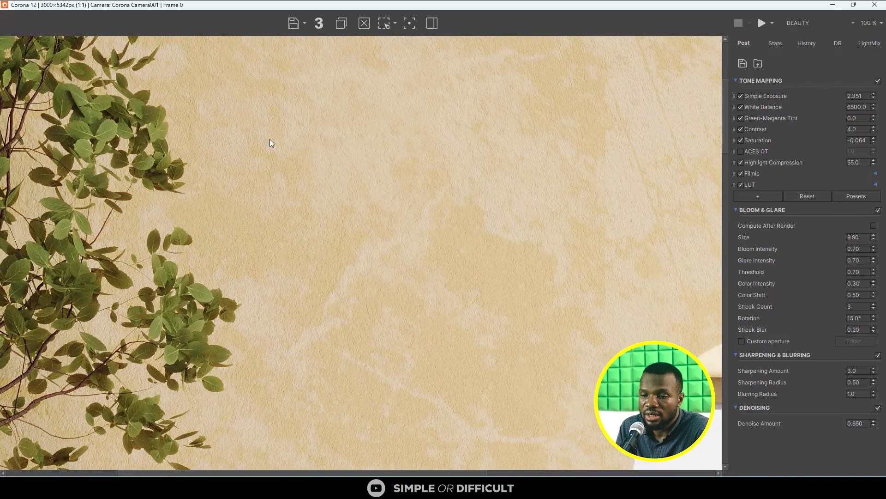
{"action": "scroll", "coordinate": [271, 142], "scroll_direction": "up", "scroll_amount": 1}
{"action": "scroll", "coordinate": [388, 241], "scroll_direction": "down", "scroll_amount": 1}
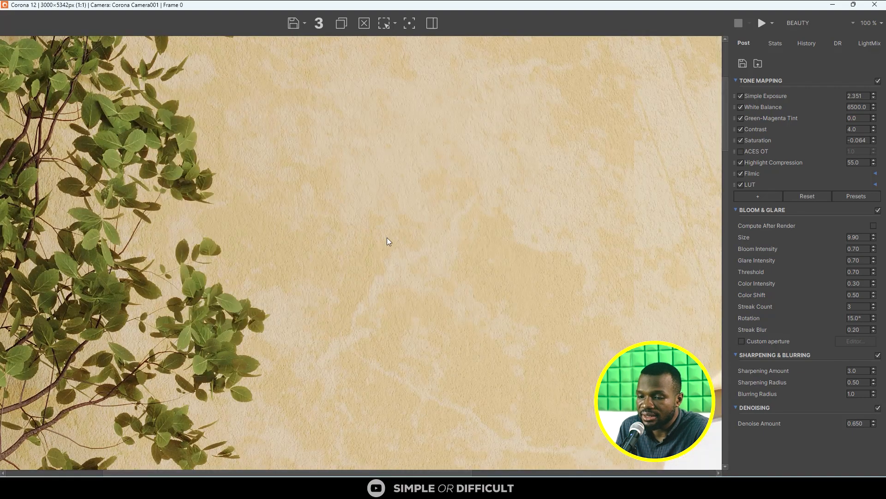
{"action": "left_click_drag", "start_coordinate": [382, 239], "coordinate": [291, 98]}
{"action": "left_click_drag", "start_coordinate": [355, 268], "coordinate": [175, 194]}
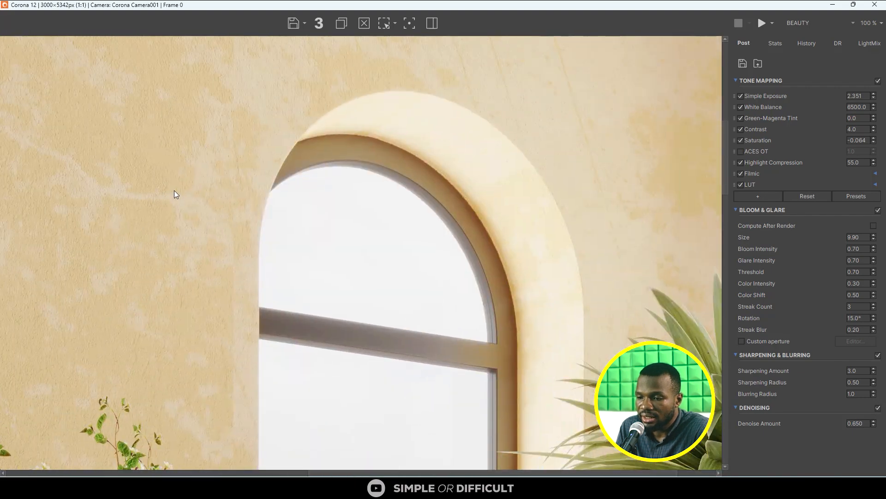
{"action": "left_click_drag", "start_coordinate": [455, 227], "coordinate": [476, 125]}
{"action": "left_click_drag", "start_coordinate": [176, 259], "coordinate": [360, 69]}
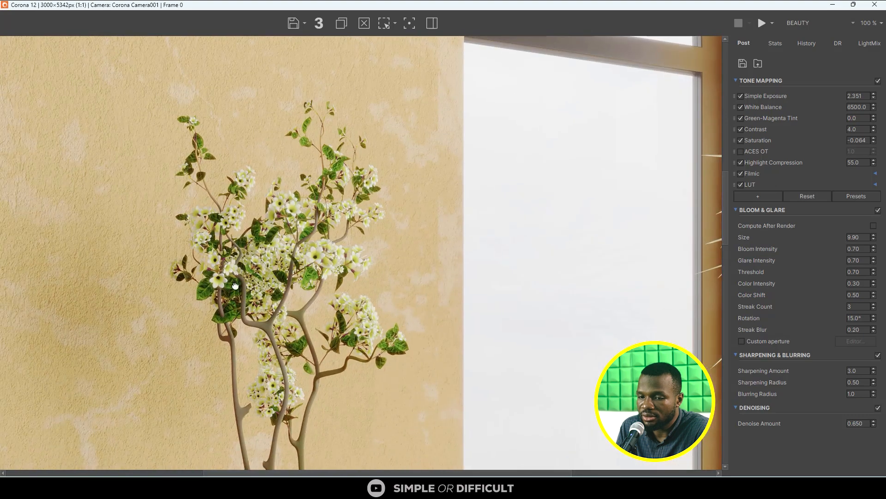
{"action": "left_click_drag", "start_coordinate": [234, 285], "coordinate": [293, 65]}
{"action": "left_click_drag", "start_coordinate": [274, 287], "coordinate": [255, 123]}
{"action": "left_click_drag", "start_coordinate": [226, 235], "coordinate": [279, 40]}
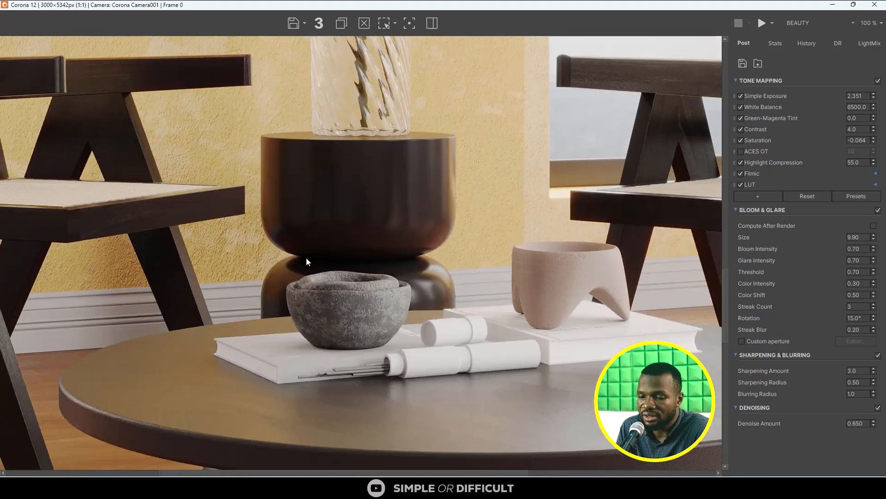
{"action": "left_click_drag", "start_coordinate": [305, 263], "coordinate": [273, 145]}
{"action": "left_click_drag", "start_coordinate": [368, 304], "coordinate": [296, 234]}
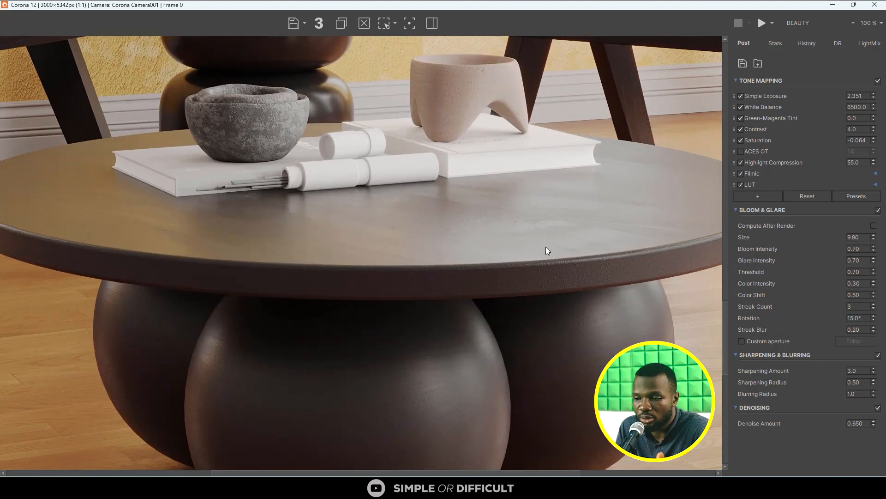
{"action": "scroll", "coordinate": [412, 248], "scroll_direction": "down", "scroll_amount": 1}
{"action": "scroll", "coordinate": [421, 285], "scroll_direction": "down", "scroll_amount": 1}
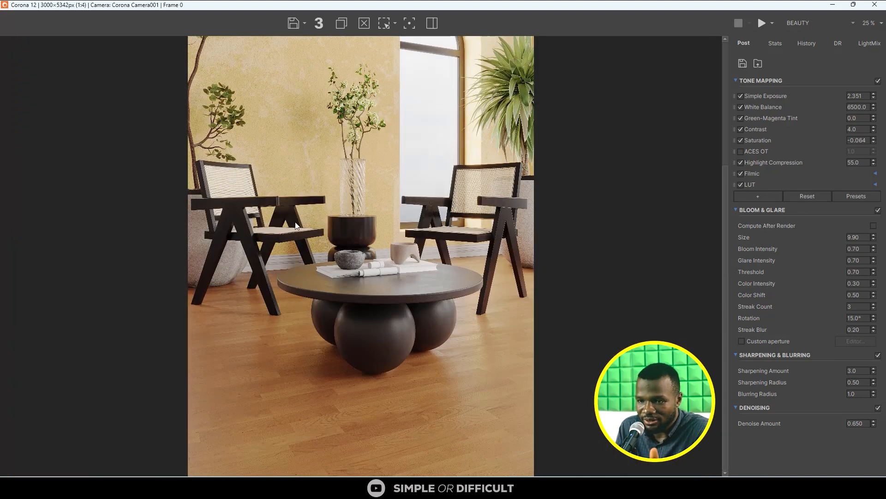
- Set up saving the render to the Desktop as a PNG image named THE INTERVIEW
{"action": "left_click", "coordinate": [293, 24]}
{"action": "left_click", "coordinate": [49, 94]}
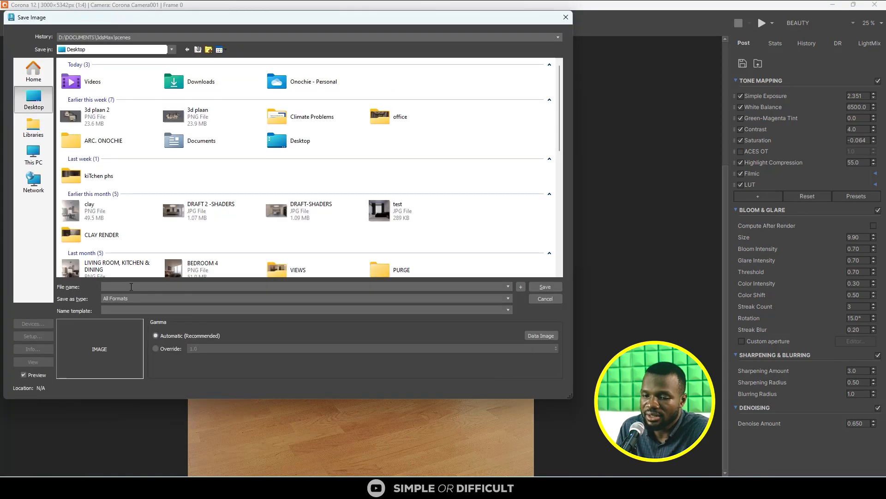
{"action": "type", "text": "TH"}
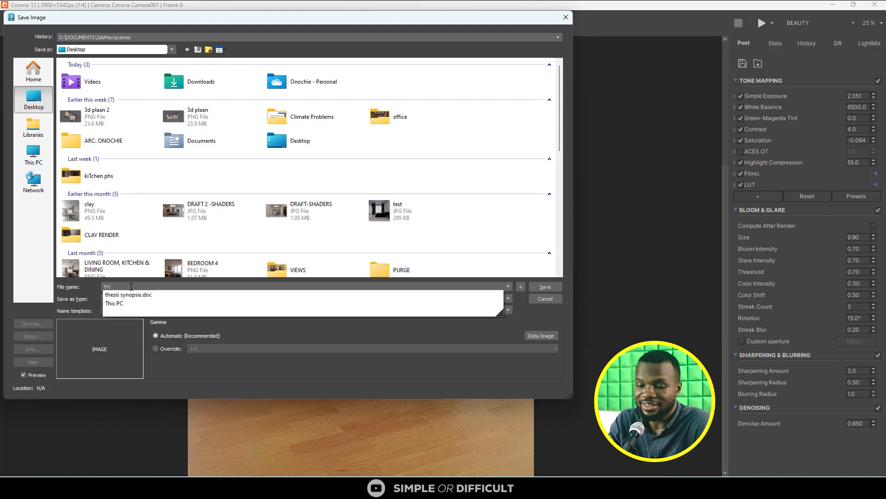
{"action": "type", "text": "E INTERV"}
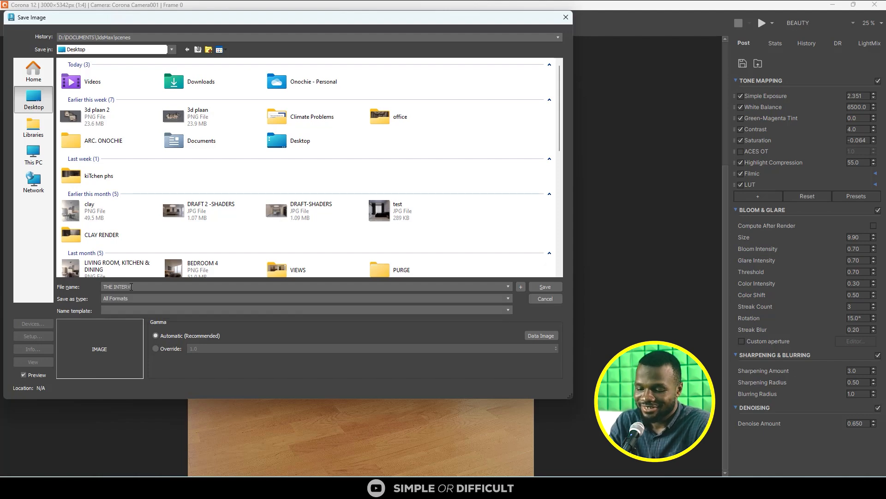
{"action": "type", "text": "IEW"}
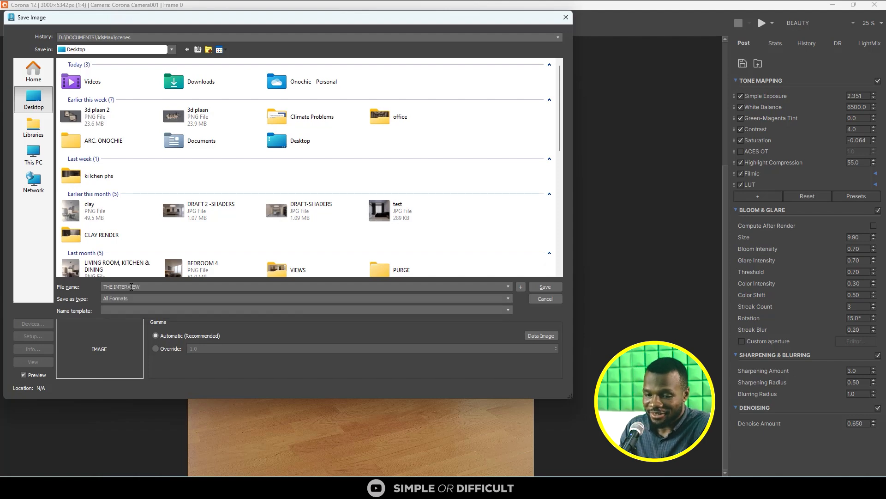
{"action": "left_click", "coordinate": [110, 298]}
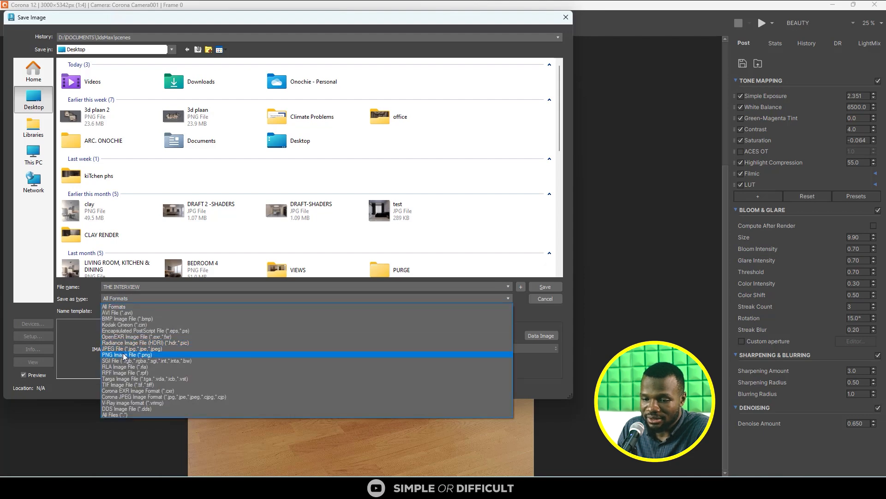
{"action": "left_click", "coordinate": [120, 355]}
{"action": "left_click", "coordinate": [170, 349]}
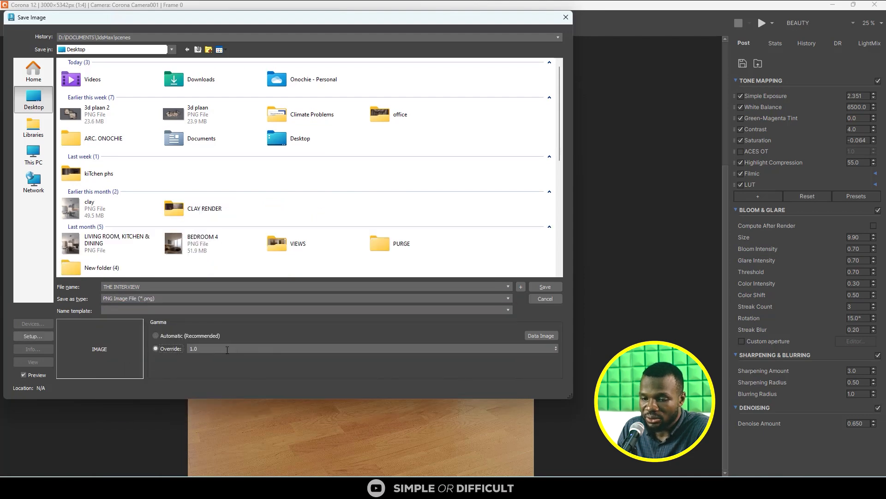
{"action": "left_click", "coordinate": [177, 336]}
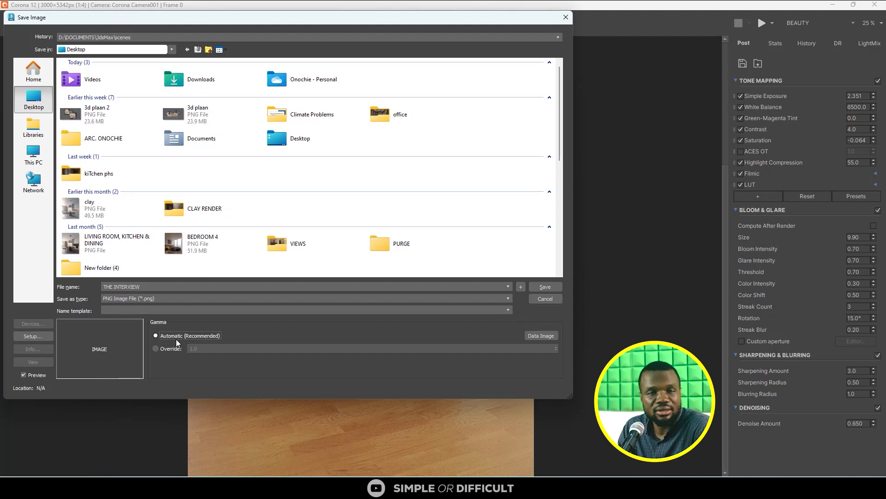
{"action": "left_click", "coordinate": [549, 287]}
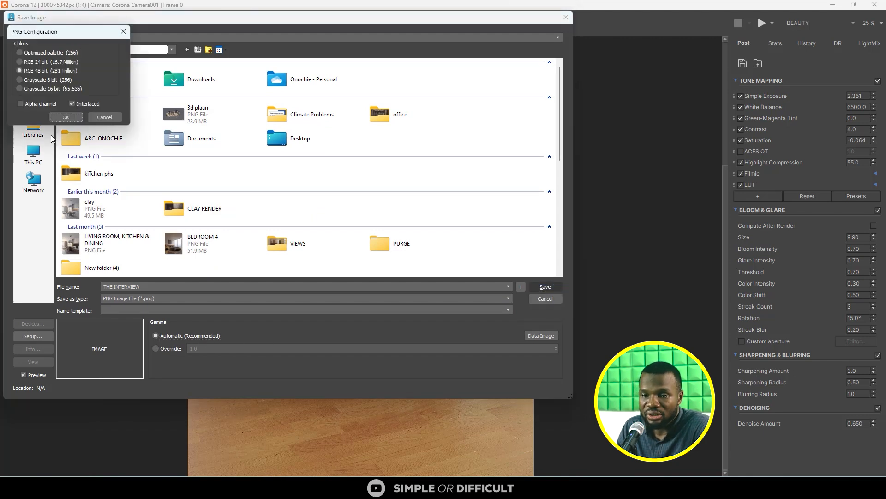
{"action": "left_click", "coordinate": [122, 32]}
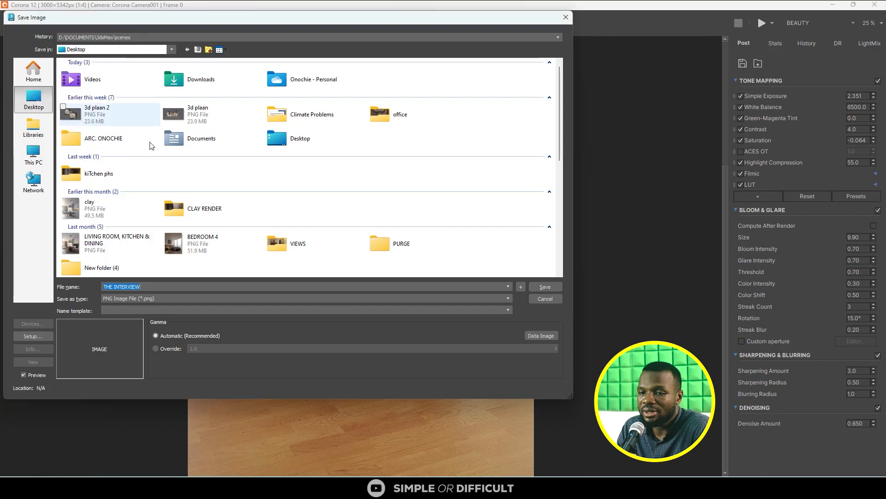
- Override the output gamma with 2.2 and save the image with the RGB 48 bit PNG configuration
{"action": "left_click", "coordinate": [176, 350]}
{"action": "double_click", "coordinate": [200, 350]}
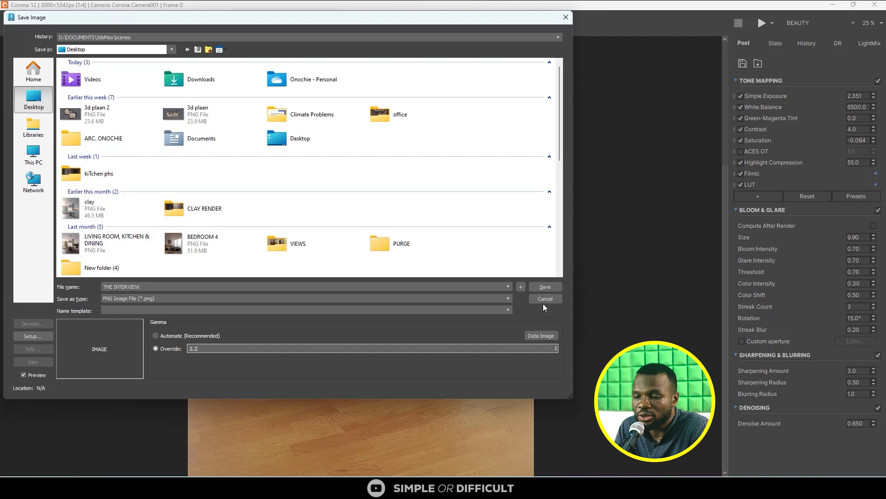
{"action": "left_click", "coordinate": [548, 288]}
{"action": "left_click", "coordinate": [65, 117]}
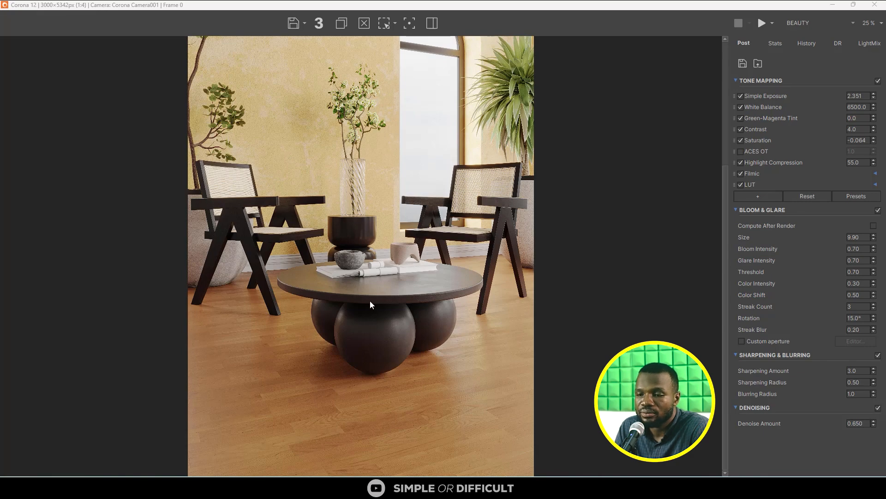
{"action": "scroll", "coordinate": [370, 301], "scroll_direction": "down", "scroll_amount": 1}
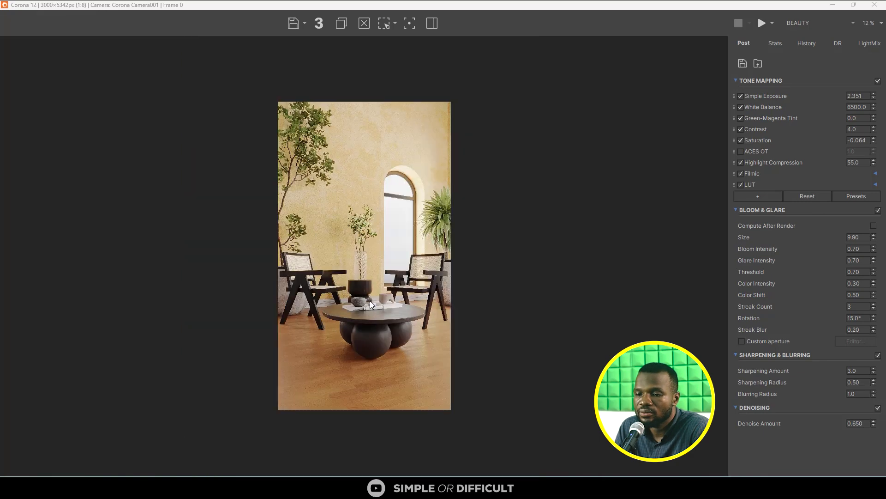
{"action": "scroll", "coordinate": [371, 301], "scroll_direction": "up", "scroll_amount": 1}
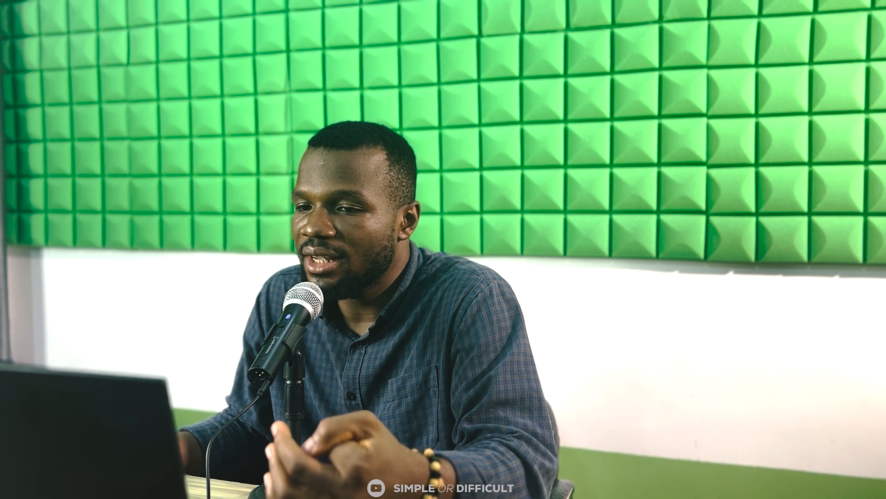